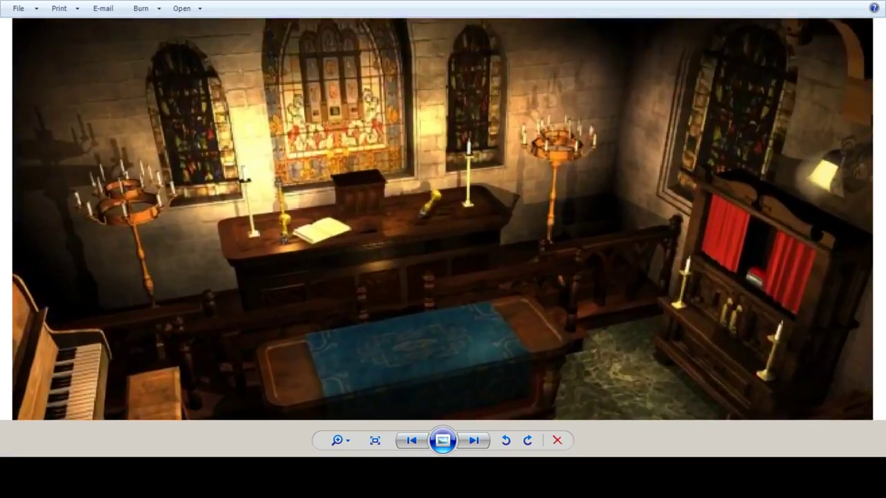
Browse through the rendered reference images of the chapel interior.
key(Right)
scroll(443, 219, up, 5)
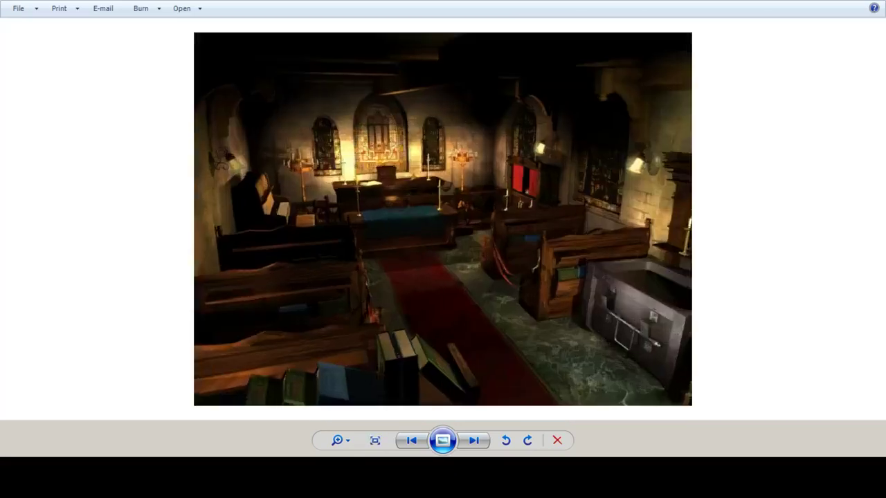
key(Right)
scroll(443, 218, up, 5)
key(Right)
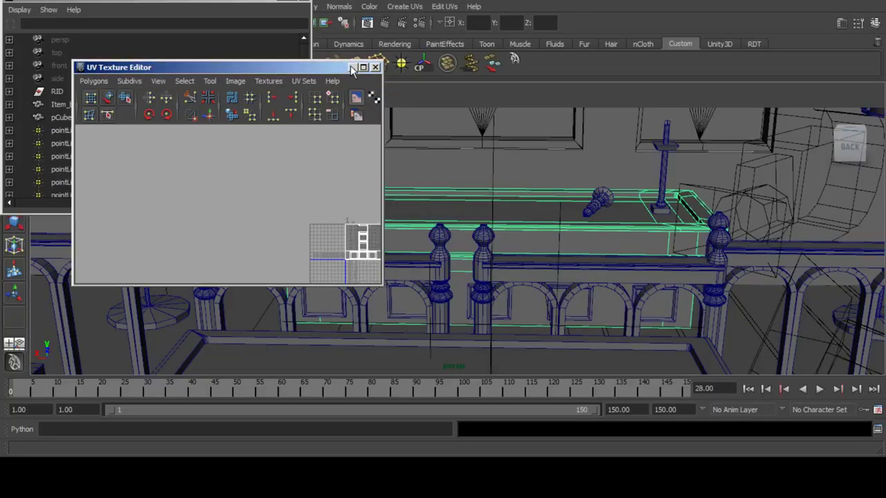
In Maya, minimize the UV Texture Editor, Outliner and Hypershade windows to clear the viewport.
click(352, 67)
click(282, 2)
alt+drag(379, 179, 399, 180)
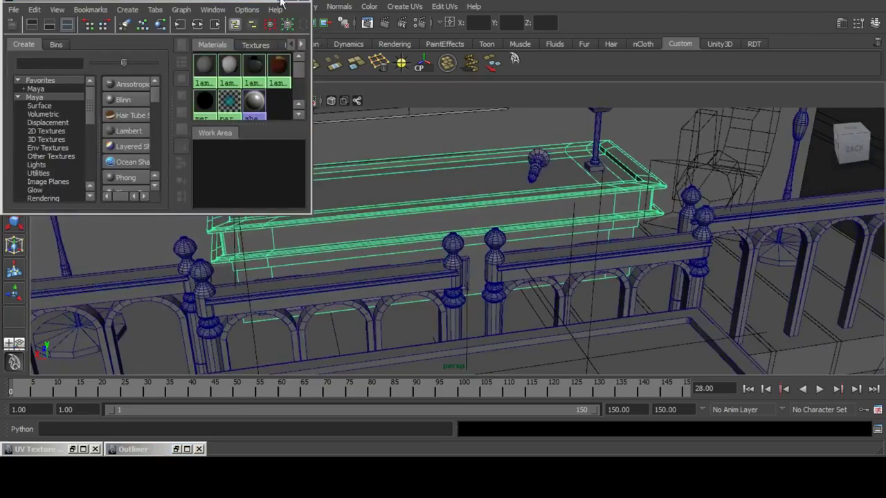
click(281, 4)
Add the five square frames along the altar's base to the altar selection and isolate these objects in the viewport.
alt+drag(342, 200, 454, 265)
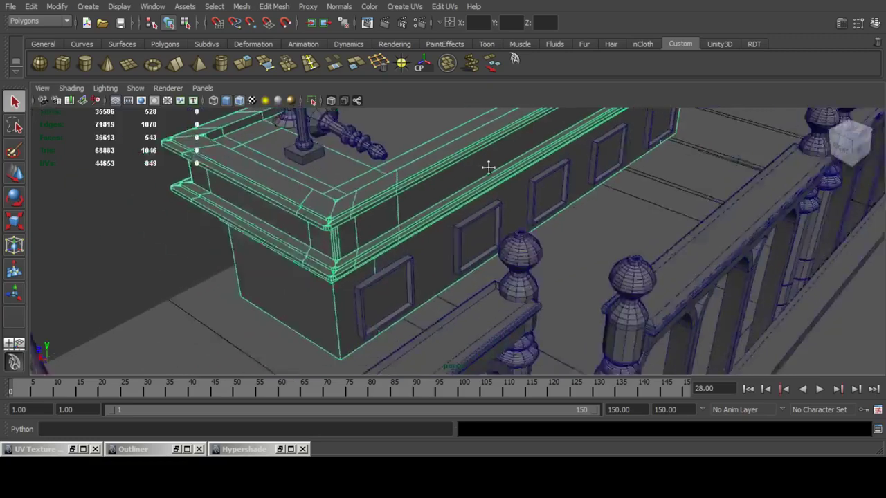
alt+drag(488, 168, 506, 251)
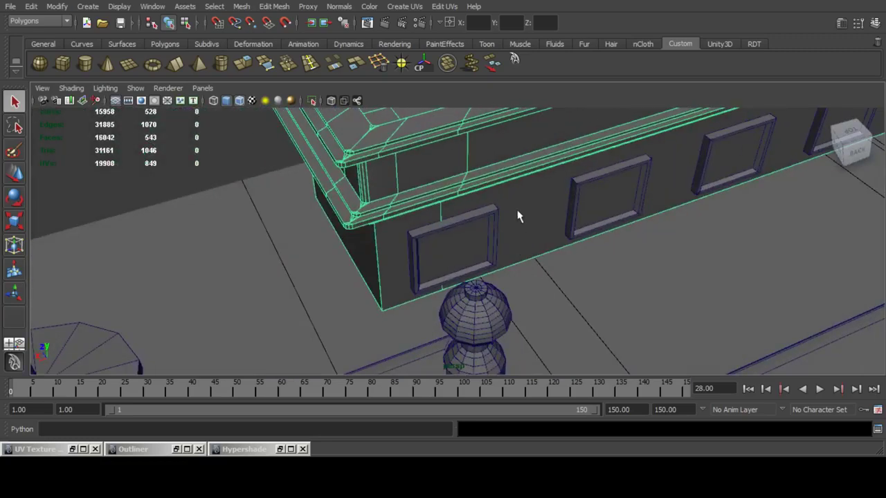
shift+click(493, 242)
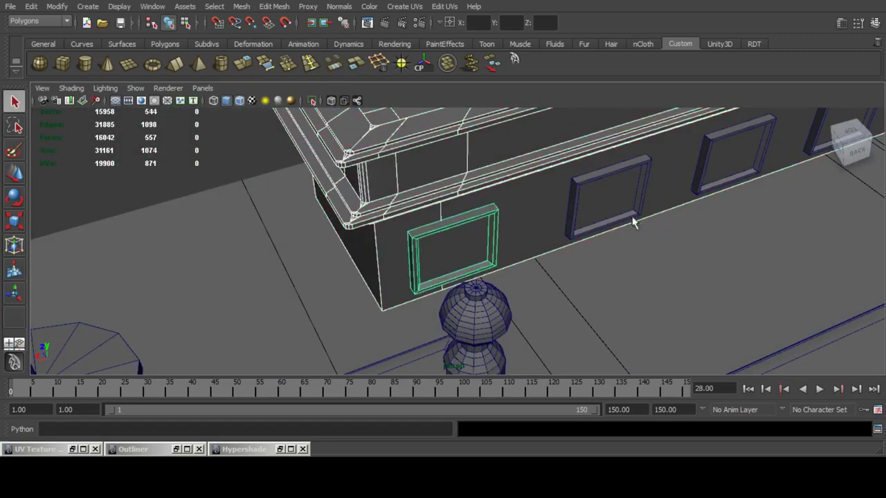
shift+click(590, 219)
alt+drag(588, 217, 614, 170)
shift+click(616, 171)
shift+click(687, 127)
alt+middle_drag(687, 128, 620, 271)
shift+click(732, 180)
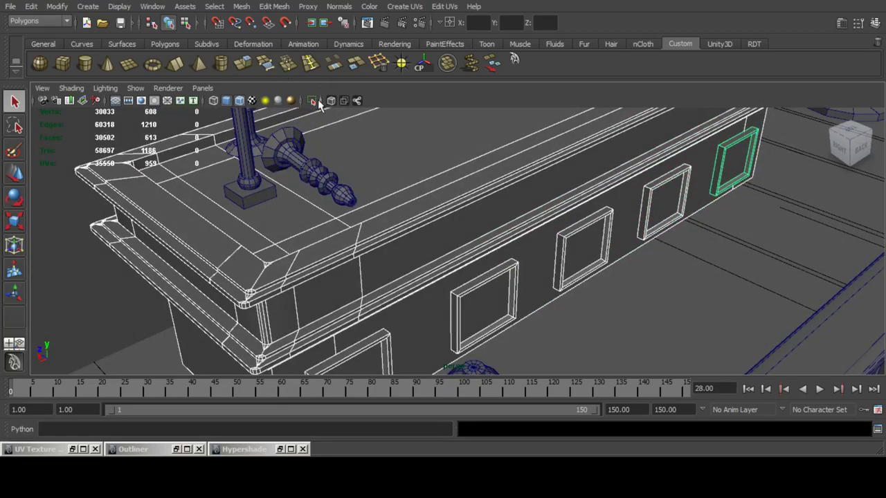
click(313, 101)
alt+drag(596, 284, 520, 263)
Insert vertical edge loops in the altar body along both outer sides of the first square frame.
click(543, 263)
alt+middle_drag(519, 263, 410, 239)
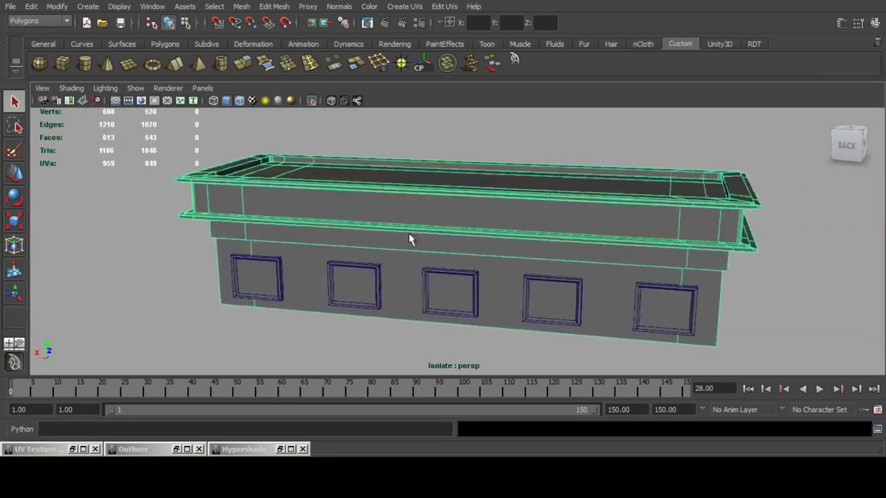
alt+drag(411, 239, 439, 221)
alt+middle_drag(318, 231, 488, 228)
scroll(488, 227, up, 3)
click(310, 64)
scroll(476, 170, up, 2)
alt+middle_drag(312, 276, 421, 189)
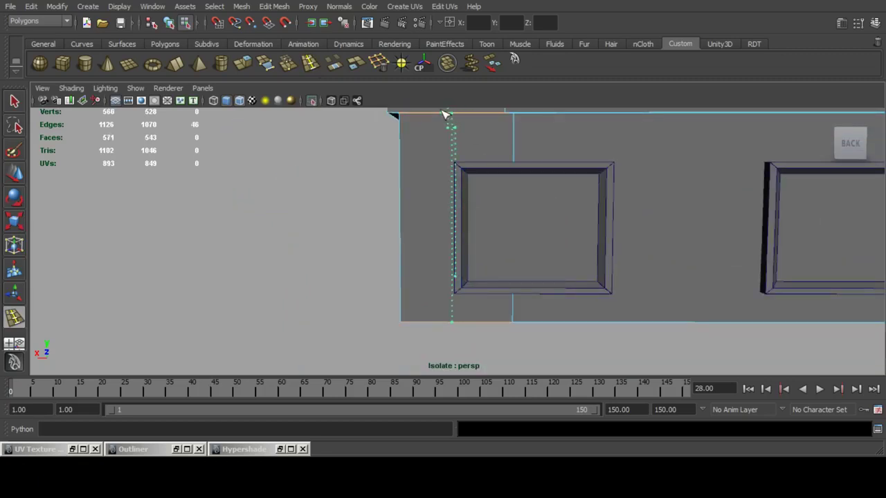
drag(444, 113, 445, 113)
alt+middle_drag(630, 150, 482, 181)
drag(465, 146, 461, 150)
Insert horizontal edge loops in the altar base along the top and bottom outer edges of the square frames.
drag(466, 193, 466, 195)
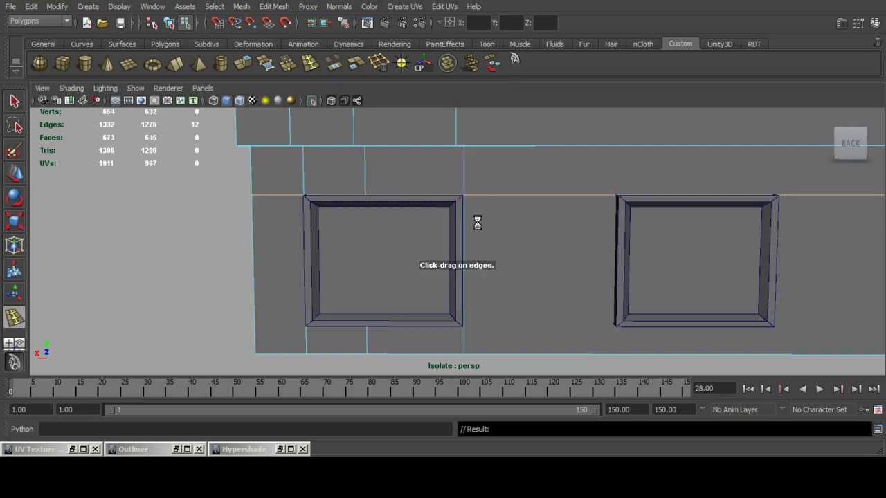
alt+middle_drag(483, 353, 490, 185)
alt+middle_drag(479, 153, 476, 191)
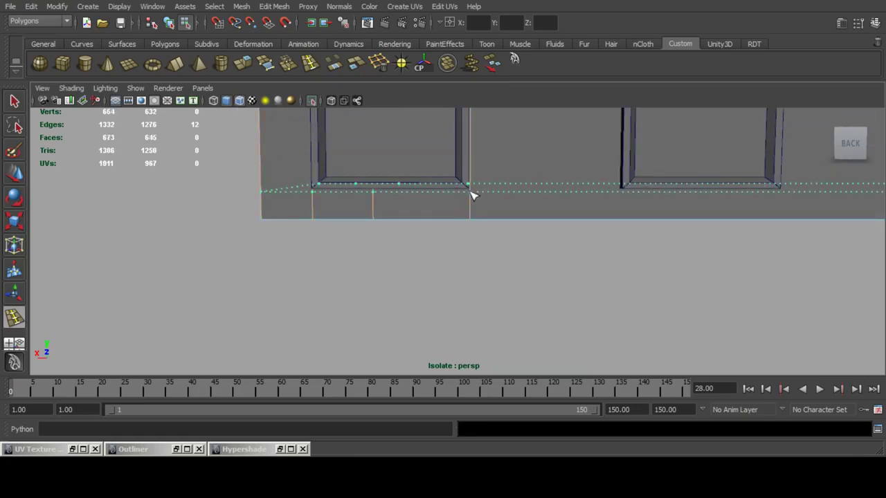
drag(470, 189, 471, 190)
Insert vertical edge loops in the altar body along both outer sides of the second and third frames.
alt+middle_drag(636, 153, 425, 217)
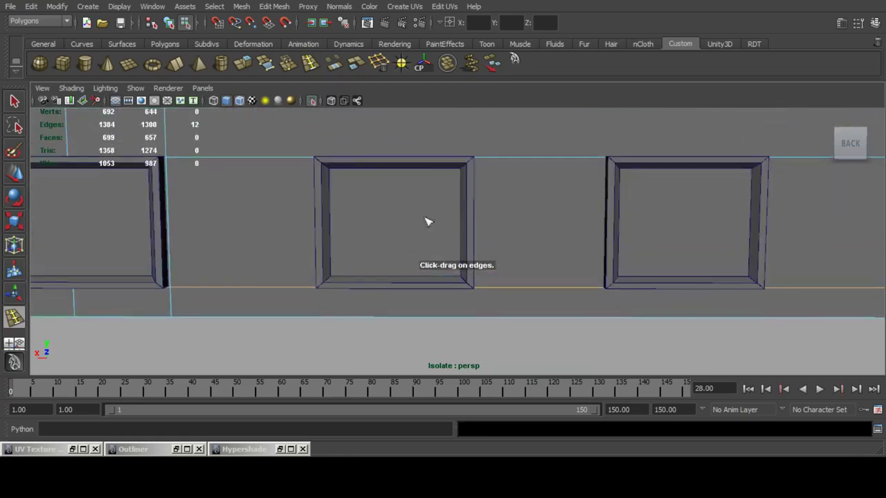
click(315, 160)
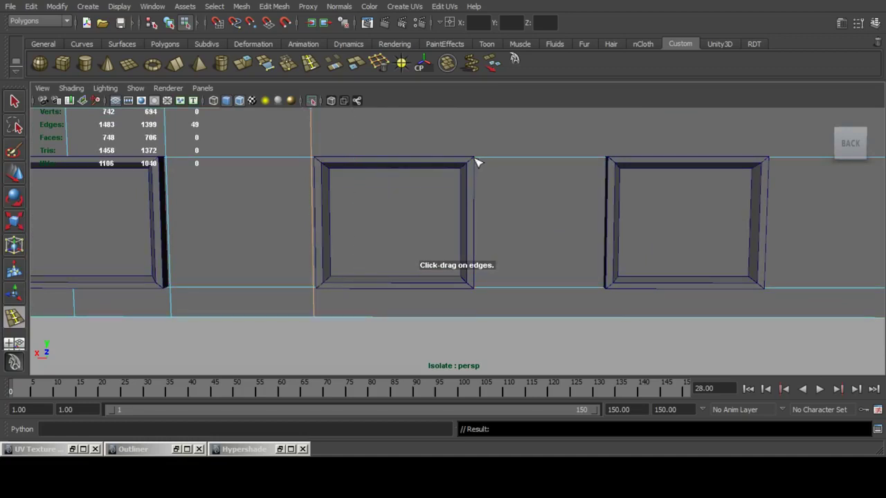
click(476, 159)
alt+middle_drag(627, 173, 443, 176)
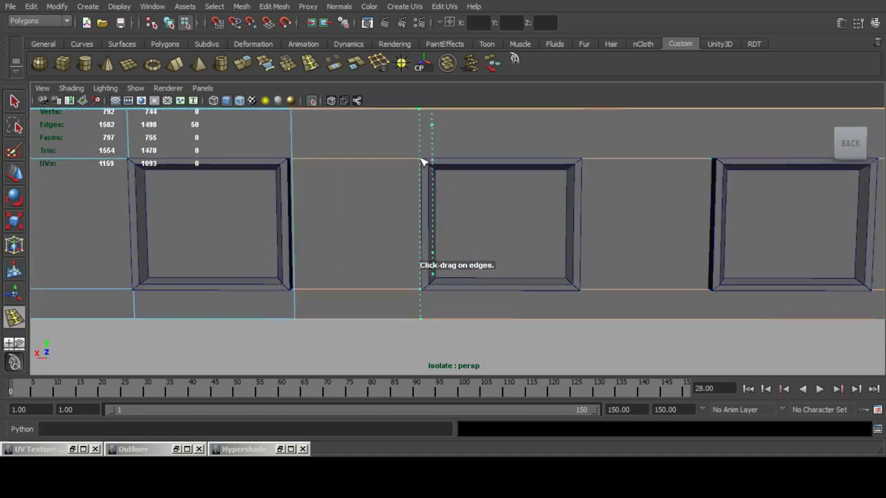
click(423, 161)
click(583, 161)
Insert vertical edge loops in the altar body along both outer sides of the fourth and fifth frames.
alt+middle_drag(688, 187, 409, 181)
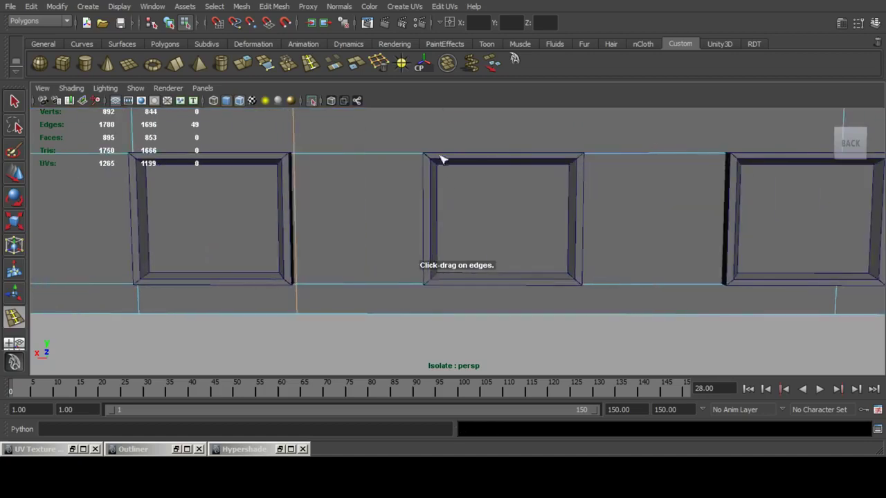
click(424, 159)
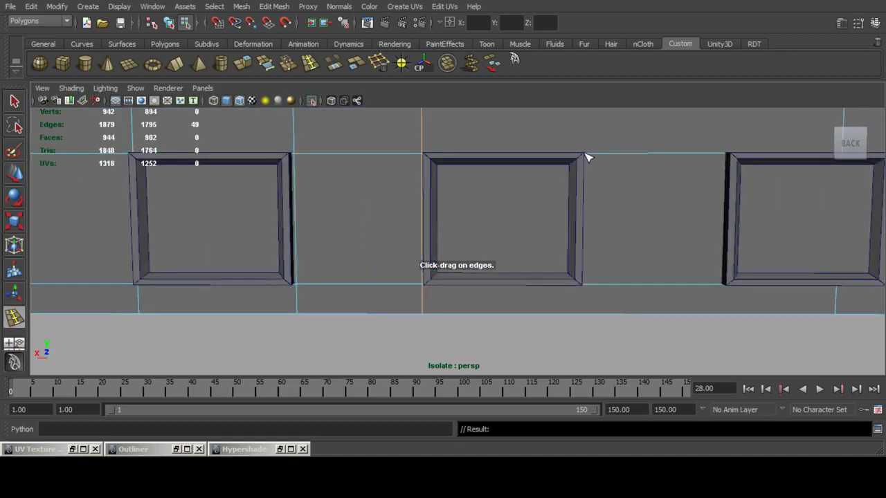
alt+middle_drag(775, 185, 343, 208)
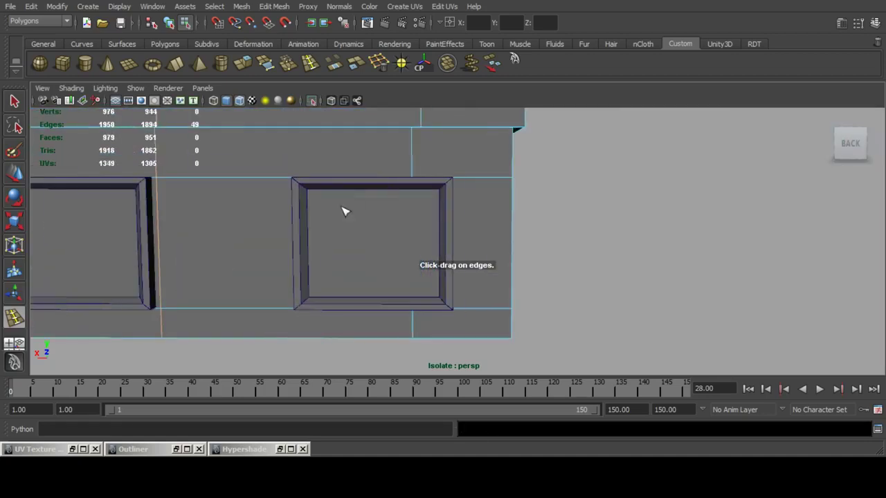
click(292, 178)
click(454, 181)
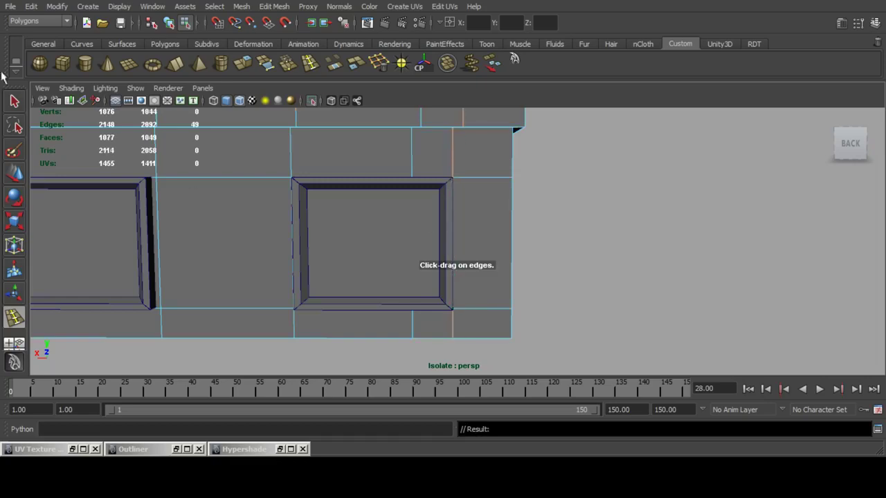
Delete the altar base faces that lie directly behind the five square frames.
click(15, 109)
alt+middle_drag(364, 245, 440, 230)
alt+drag(242, 211, 501, 255)
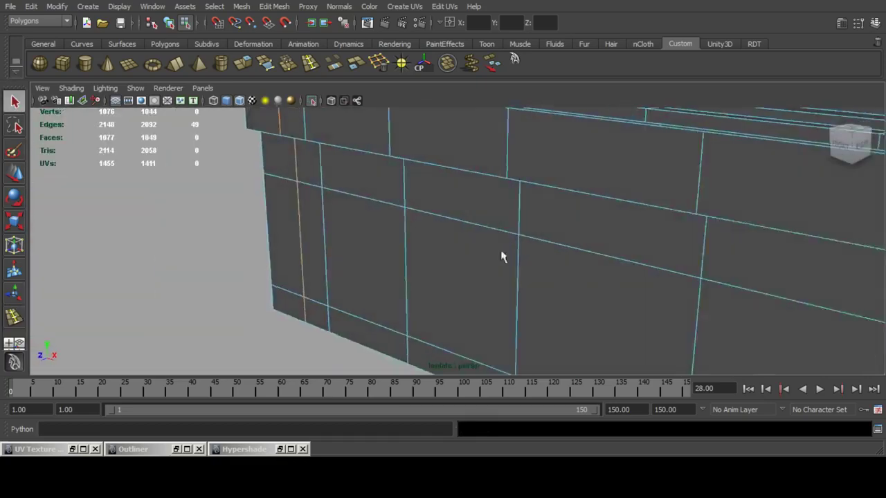
alt+middle_drag(512, 252, 388, 257)
scroll(375, 258, up, 4)
alt+drag(376, 258, 303, 248)
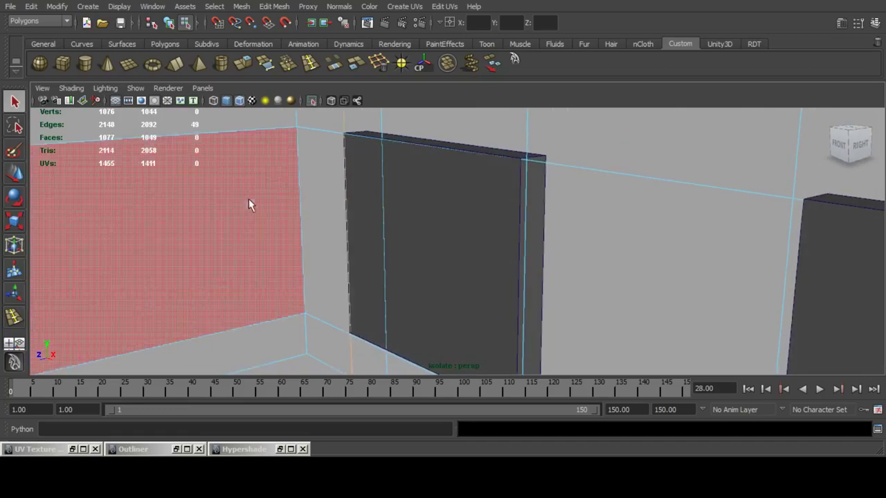
click(366, 220)
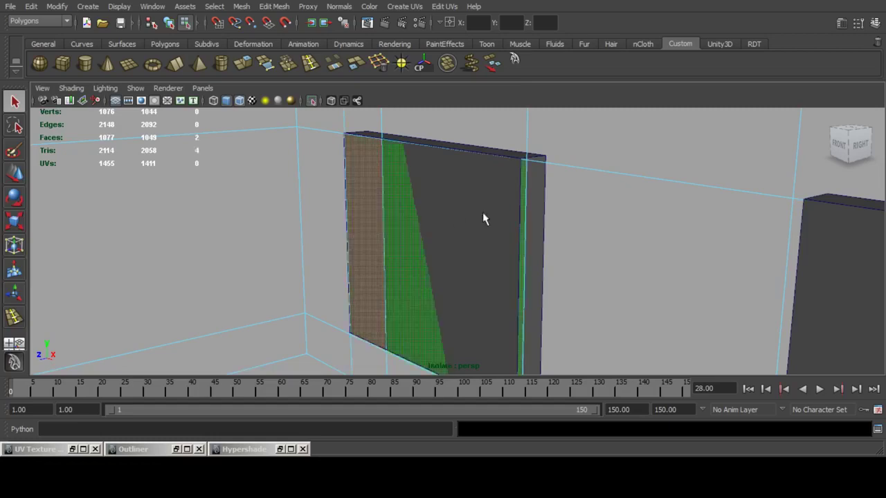
shift+click(323, 218)
alt+drag(323, 218, 488, 224)
scroll(490, 224, down, 3)
shift+click(605, 209)
alt+middle_drag(606, 209, 361, 210)
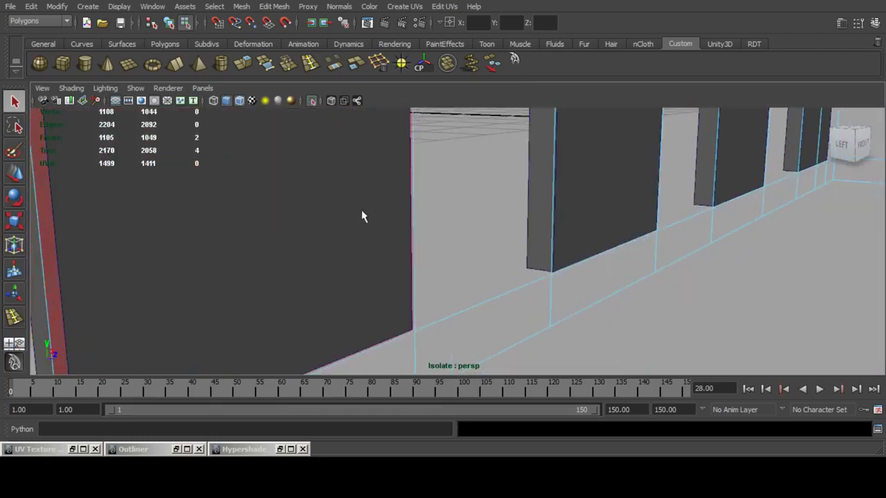
shift+click(589, 183)
alt+middle_drag(705, 182, 542, 201)
alt+drag(543, 202, 575, 165)
shift+click(552, 238)
shift+click(637, 238)
shift+click(653, 239)
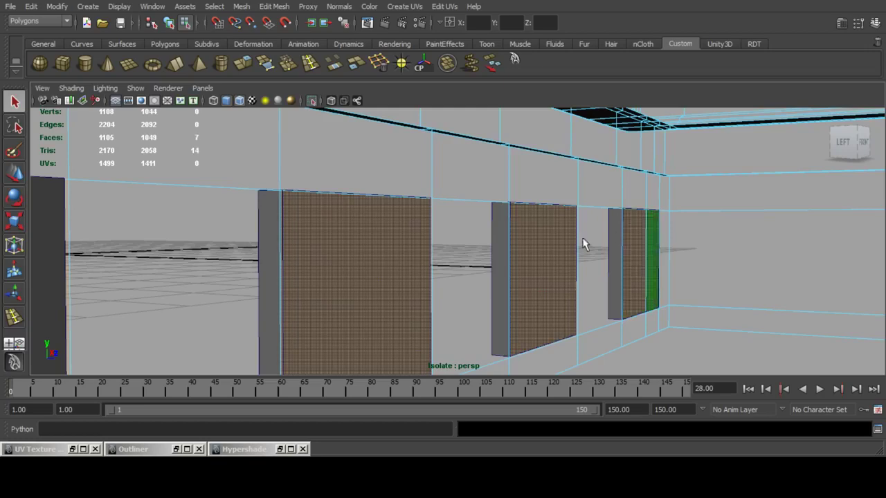
key(Delete)
Return to object mode, end the current isolation and isolate the altar body alone without the frames.
scroll(476, 219, down, 4)
scroll(476, 219, down, 4)
alt+drag(476, 219, 440, 245)
scroll(441, 244, down, 3)
alt+middle_drag(441, 245, 451, 211)
scroll(450, 211, up, 1)
alt+drag(450, 205, 439, 223)
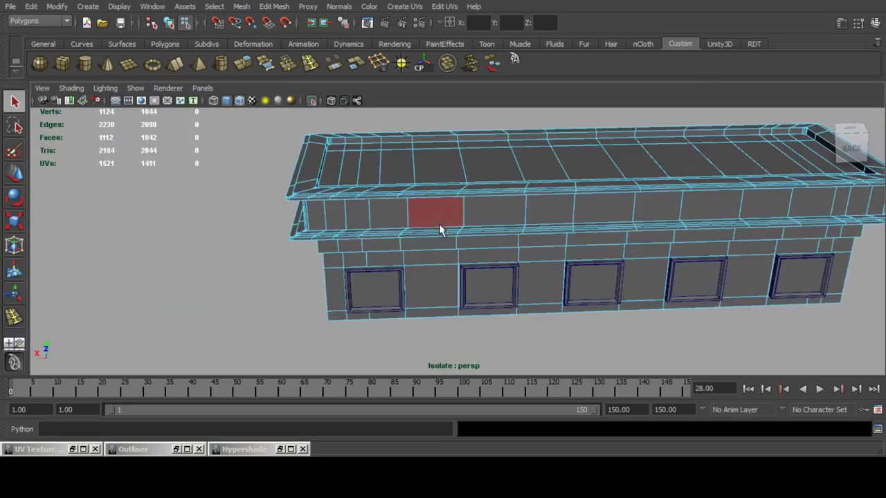
key(F8)
key(F8)
click(312, 101)
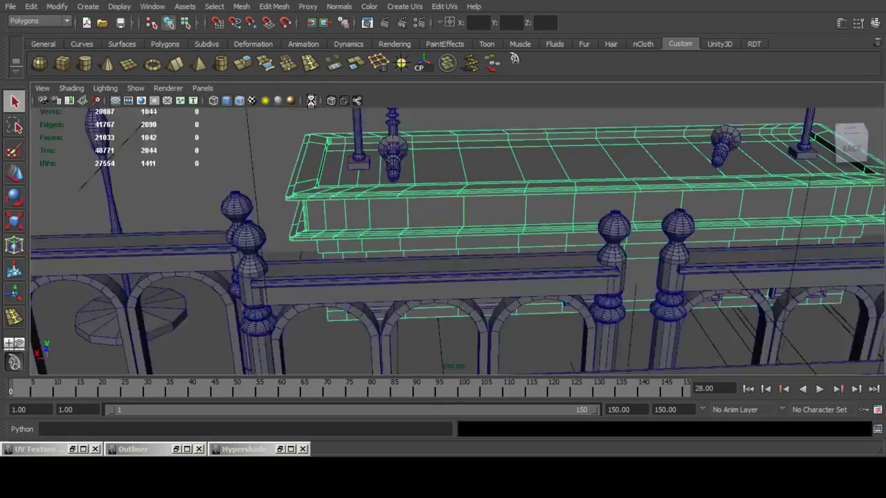
click(311, 101)
Delete the four surplus edge loops crossing the altar top and mouldings between the first and third openings.
alt+middle_drag(402, 196, 418, 203)
alt+right_drag(419, 203, 462, 219)
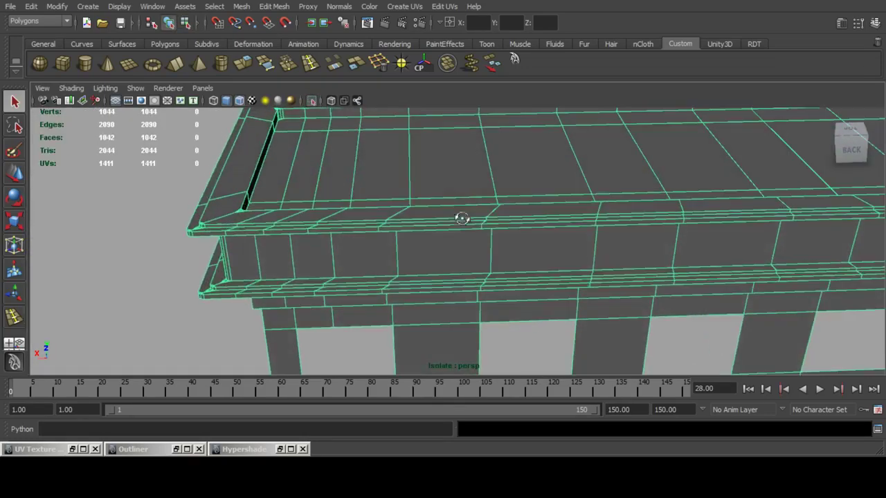
double_click(409, 177)
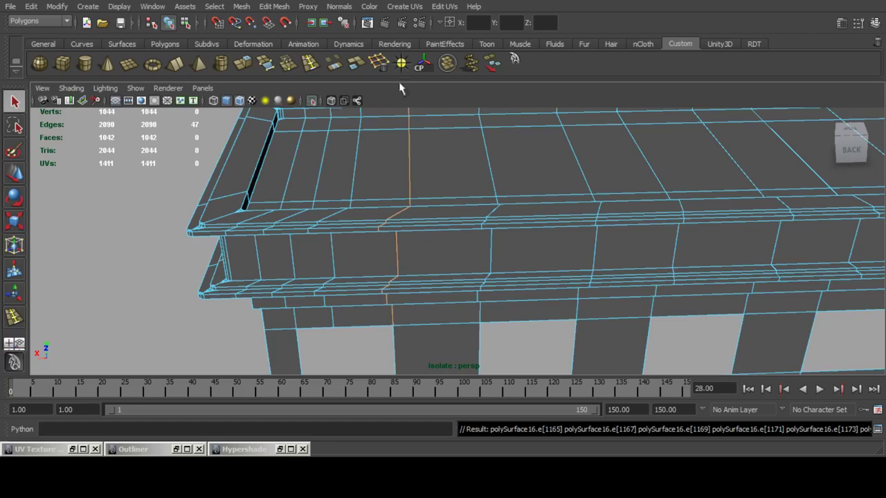
click(380, 63)
alt+middle_drag(495, 294, 457, 257)
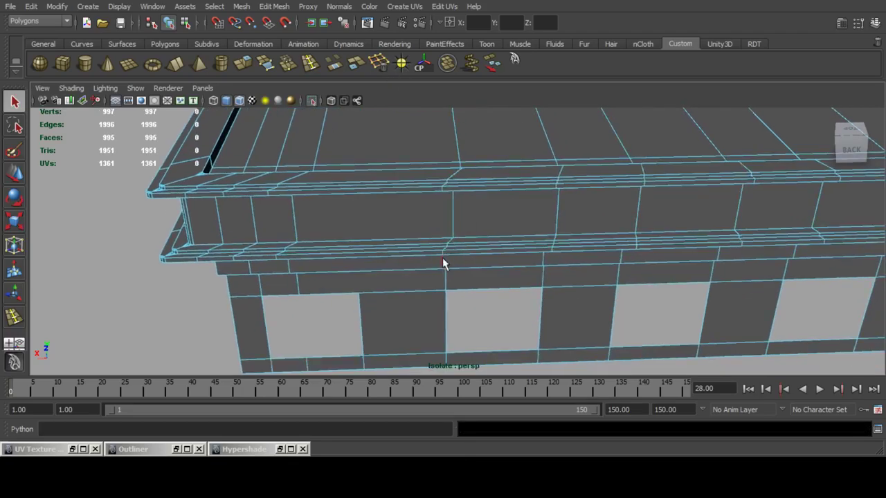
double_click(444, 258)
key(g)
double_click(542, 274)
key(g)
double_click(619, 269)
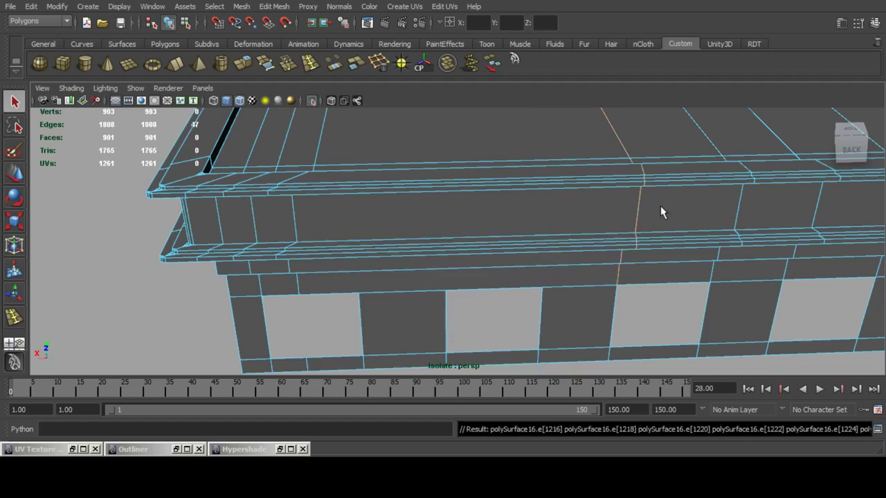
key(g)
Delete the three surplus edge loops crossing the altar top between the third and fifth openings.
alt+middle_drag(677, 211, 504, 192)
double_click(506, 196)
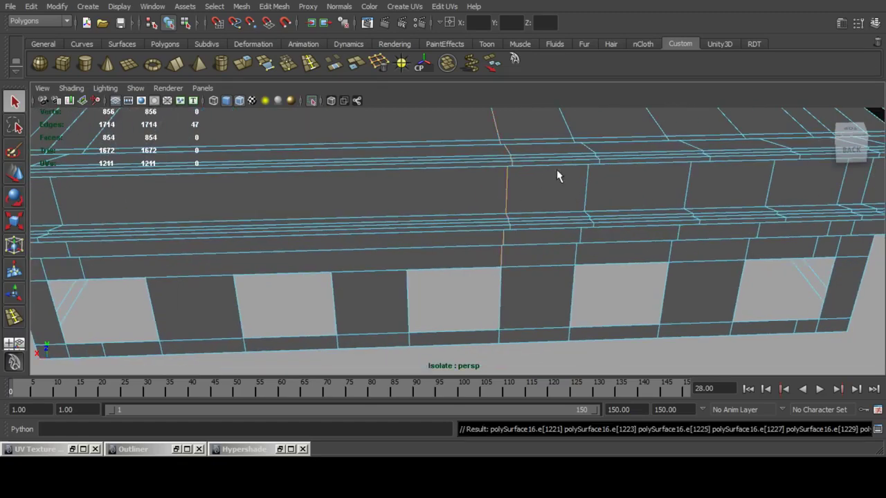
key(ctrl+Delete)
double_click(587, 189)
key(ctrl+Delete)
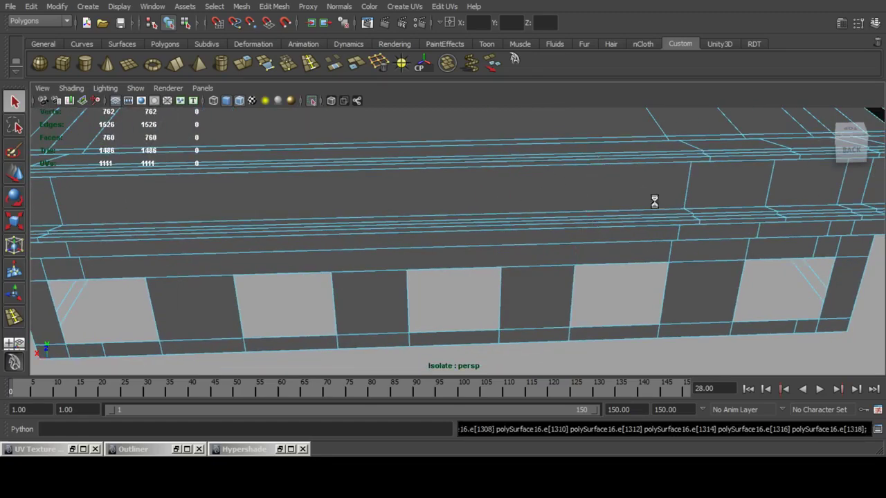
double_click(769, 190)
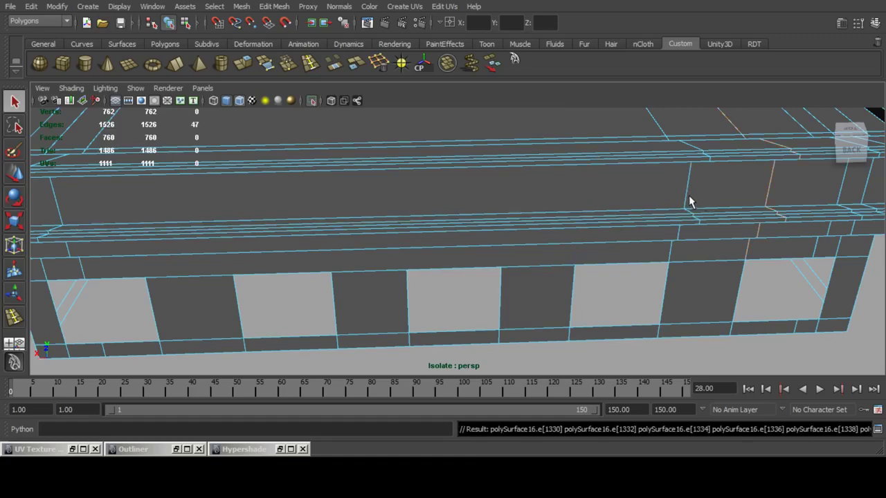
key(ctrl+Delete)
Delete the four surplus edge loops crossing the altar top and mouldings between the fifth opening and the adjacent end.
alt+drag(713, 193, 487, 208)
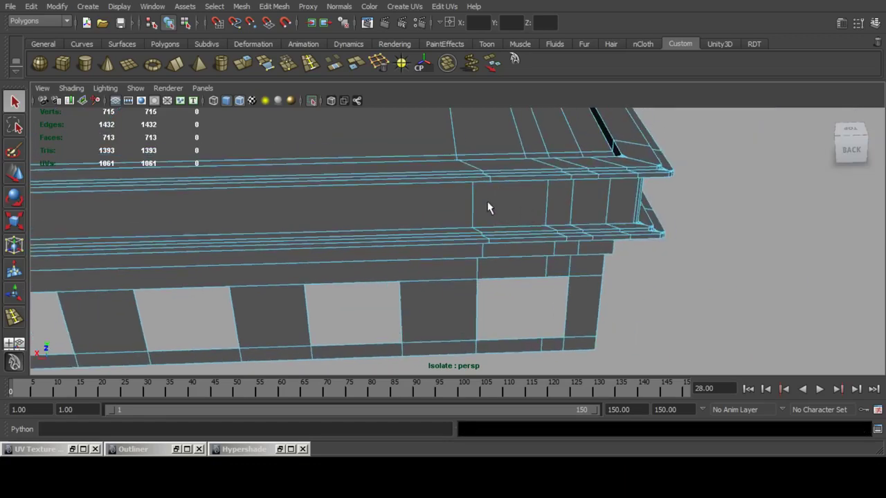
double_click(472, 210)
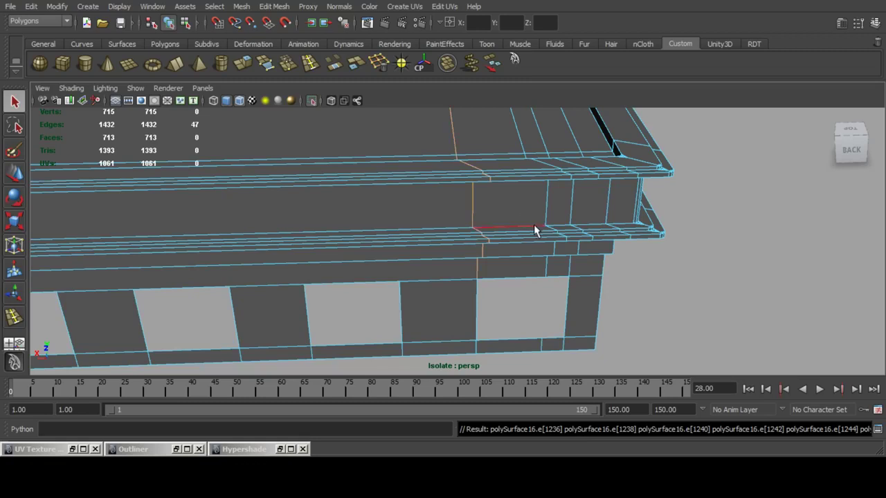
key(ctrl+Delete)
double_click(544, 211)
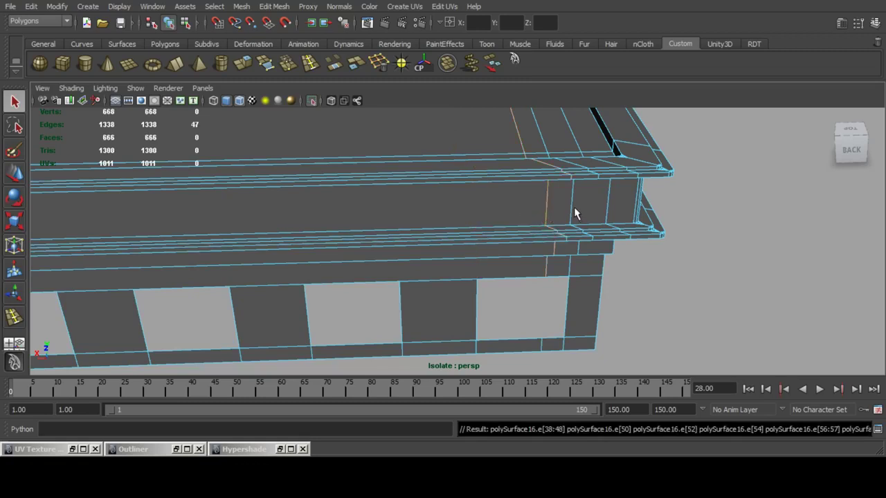
key(ctrl+Delete)
double_click(572, 211)
key(ctrl+Delete)
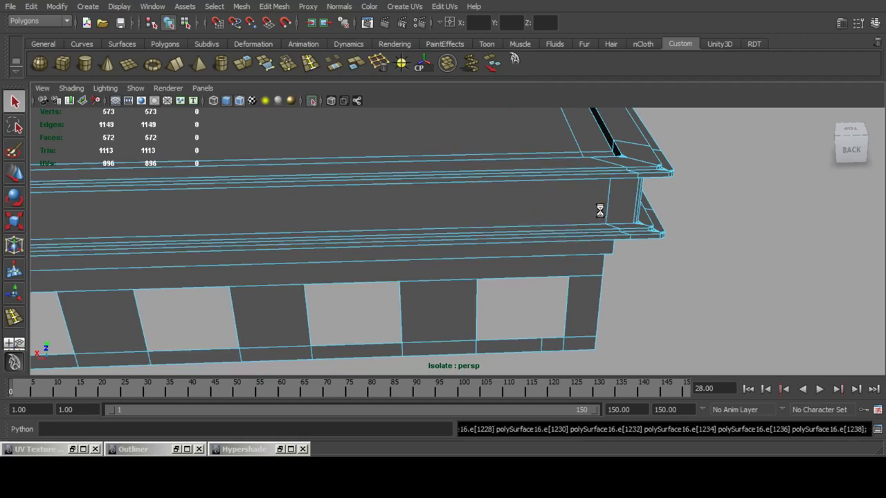
double_click(609, 213)
alt+middle_drag(643, 211, 503, 329)
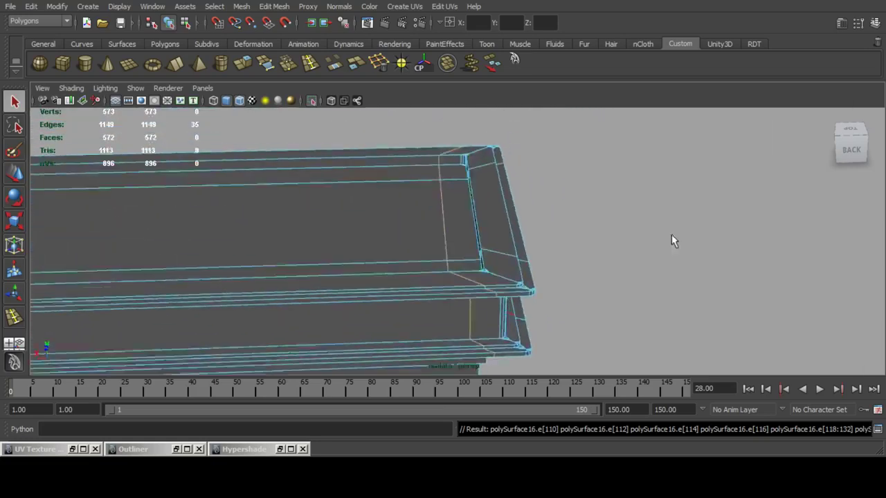
alt+drag(672, 234, 317, 344)
key(ctrl+Delete)
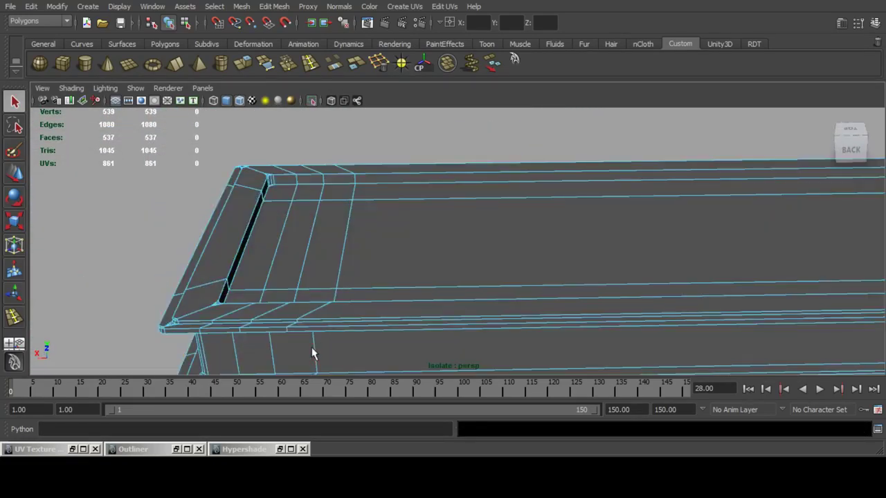
Delete the three surplus edge loops crossing the altar top and mouldings at the first-opening end.
double_click(316, 344)
scroll(418, 252, down, 5)
alt+middle_drag(417, 252, 452, 250)
scroll(452, 250, up, 4)
key(ctrl+Delete)
double_click(426, 243)
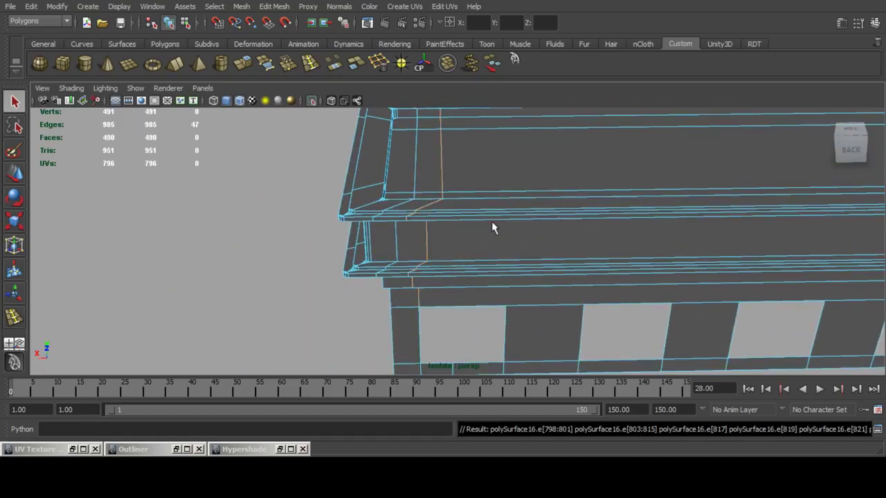
key(ctrl+Delete)
double_click(484, 210)
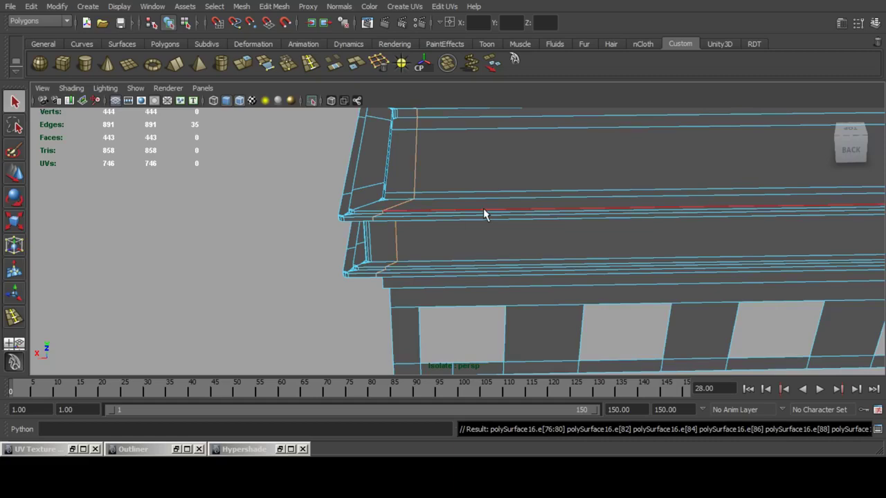
key(ctrl+Delete)
Select the lengthwise edge loop near the altar's back, leaving out the base's corner edges at the right end.
alt+drag(409, 239, 431, 244)
alt+right_drag(431, 243, 497, 234)
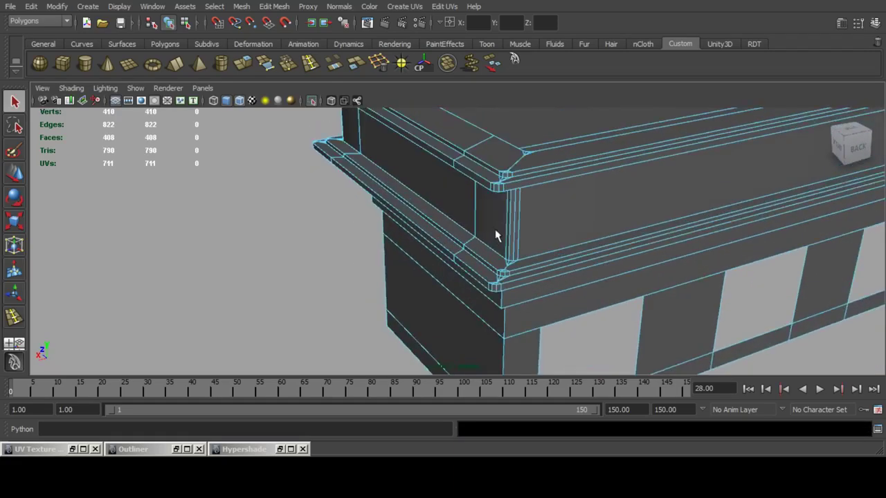
alt+drag(496, 234, 477, 182)
double_click(477, 176)
alt+drag(539, 204, 525, 251)
alt+right_drag(525, 251, 547, 185)
alt+drag(547, 185, 574, 143)
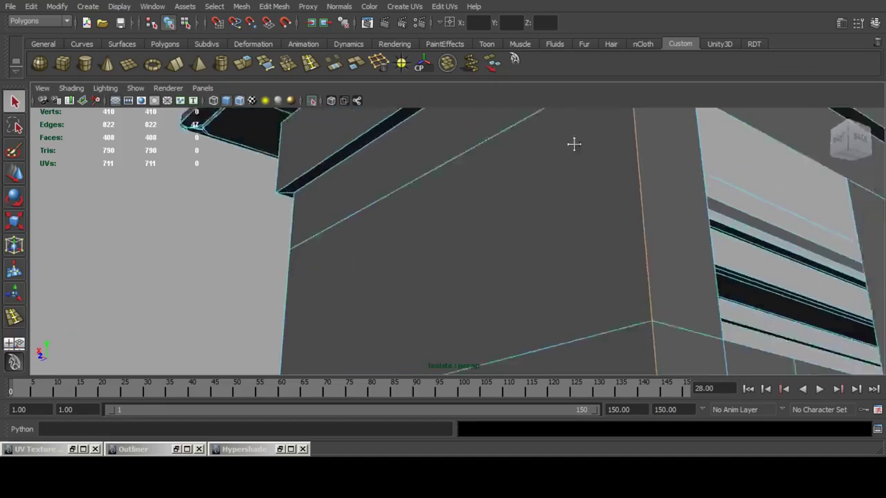
alt+middle_drag(574, 143, 514, 192)
alt+drag(514, 192, 605, 162)
shift+click(565, 177)
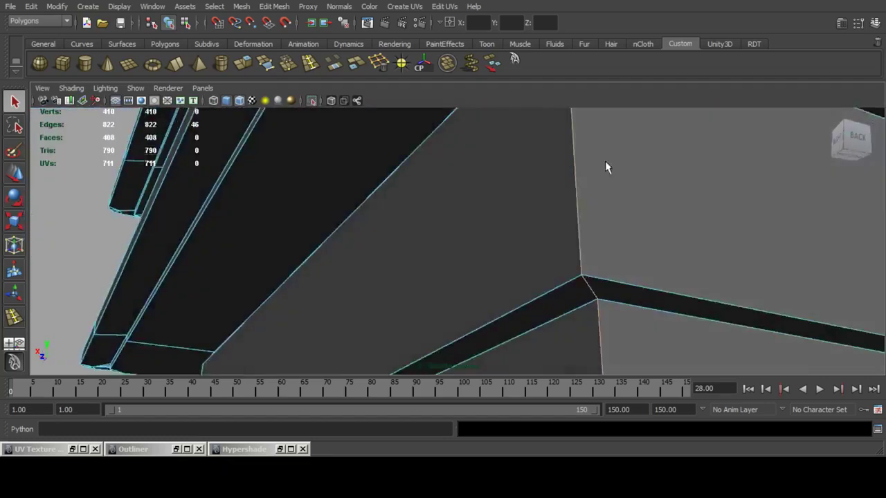
alt+right_drag(605, 162, 562, 243)
alt+middle_drag(562, 243, 556, 208)
alt+drag(556, 208, 467, 184)
alt+drag(426, 239, 477, 205)
alt+drag(542, 375, 568, 216)
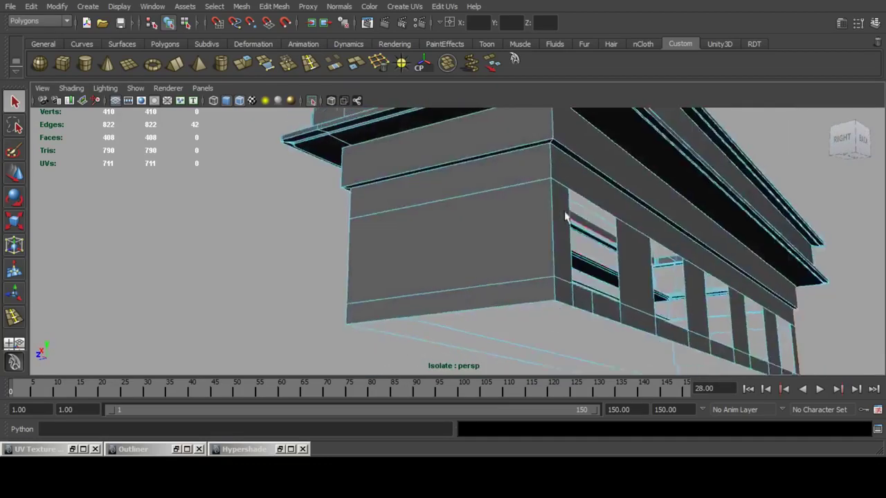
Remove the base's corner edges at the left end from the selected back edge loop.
alt+right_drag(568, 216, 549, 206)
alt+drag(548, 206, 493, 258)
alt+middle_drag(493, 258, 374, 266)
alt+right_drag(374, 267, 537, 263)
alt+drag(537, 263, 537, 297)
alt+middle_drag(536, 297, 492, 184)
alt+drag(534, 232, 462, 238)
shift+click(556, 194)
scroll(560, 195, down, 8)
Try to delete the back edge loop and select the front lengthwise loop without the front-left base corner edges.
key(ctrl+Delete)
double_click(469, 239)
alt+drag(617, 260, 433, 296)
scroll(464, 263, up, 4)
alt+drag(465, 263, 337, 153)
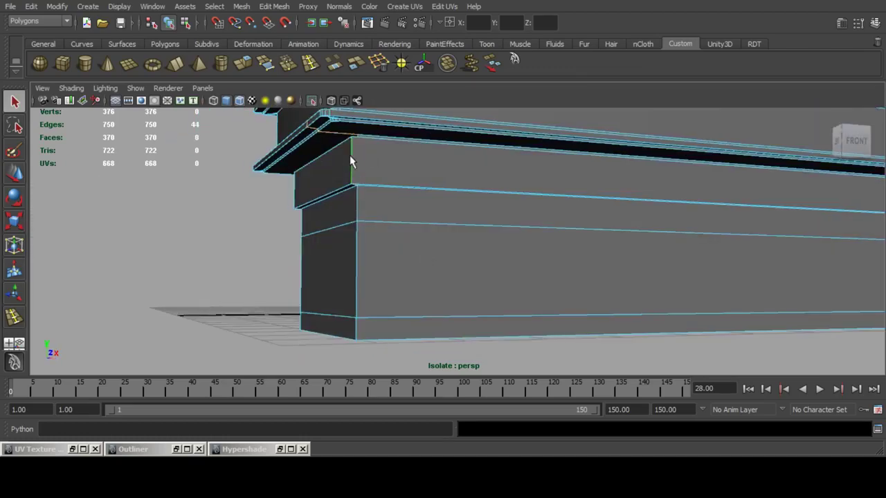
ctrl+click(351, 155)
Remove the base's front-right corner edges from the front edge loop selection and inspect the back corner.
alt+middle_drag(692, 208, 297, 180)
alt+drag(526, 201, 537, 168)
ctrl+drag(593, 257, 593, 258)
alt+middle_drag(568, 221, 555, 292)
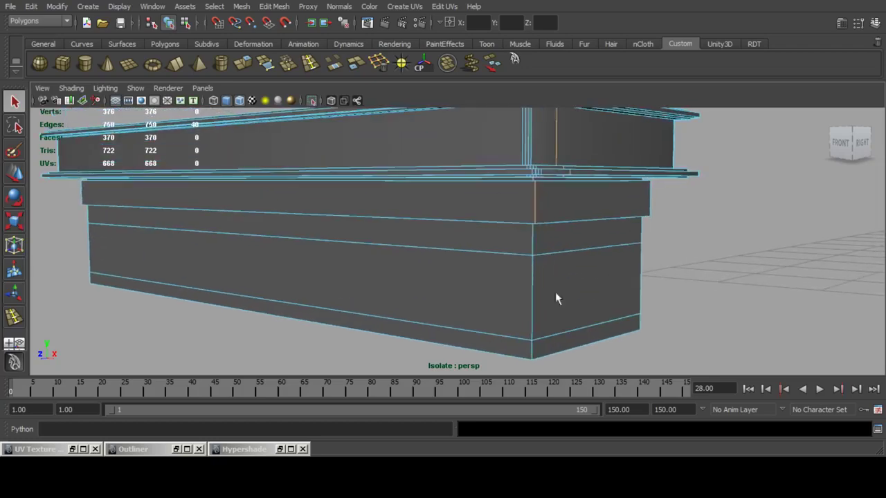
ctrl+click(534, 211)
alt+middle_drag(569, 193, 542, 261)
alt+right_drag(542, 261, 581, 277)
alt+drag(581, 277, 609, 208)
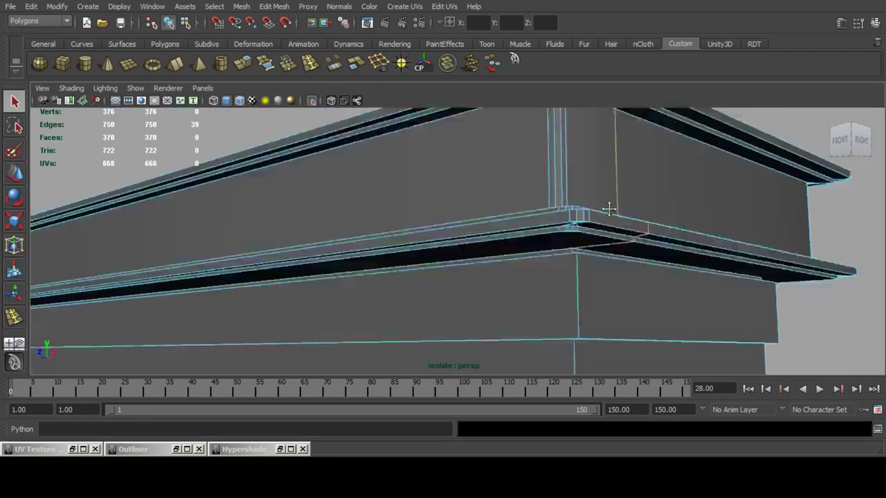
alt+middle_drag(609, 207, 587, 170)
alt+right_drag(587, 170, 602, 204)
alt+right_drag(697, 227, 602, 232)
alt+drag(671, 235, 540, 239)
alt+middle_drag(690, 242, 432, 233)
alt+middle_drag(656, 236, 453, 251)
alt+drag(549, 252, 524, 245)
Undo the front loop selection changes and the deletion of the back edge loop.
key(ctrl+z)
key(ctrl+z)
key(ctrl+z)
key(ctrl+z)
key(ctrl+z)
key(ctrl+z)
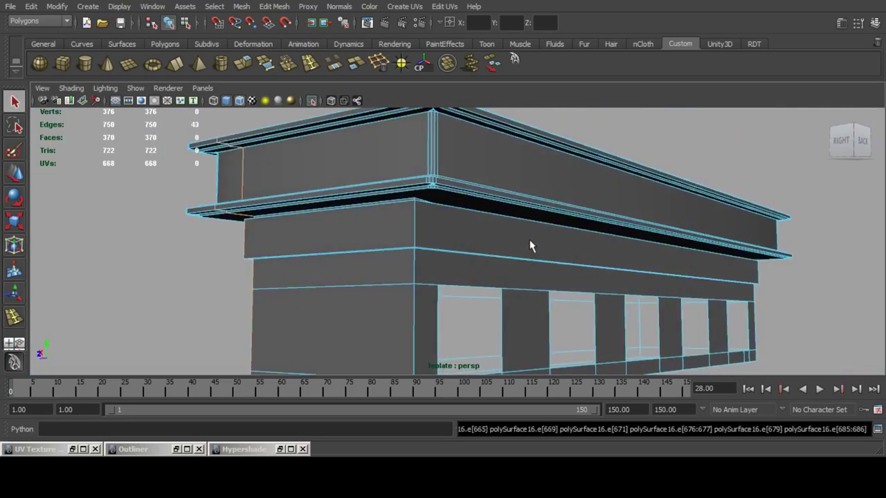
key(ctrl+z)
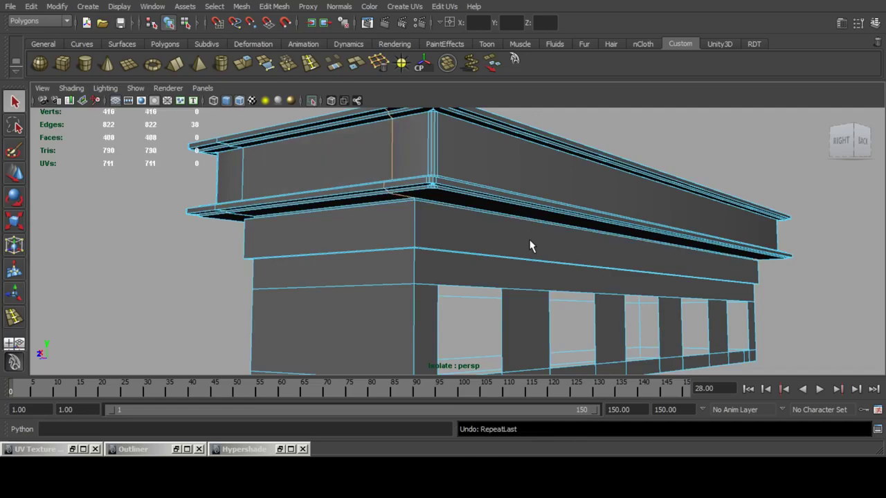
key(ctrl+z)
Recheck the base corners and delete the selected back edge loop while keeping the edges that form those corners.
alt+middle_drag(530, 240, 545, 254)
scroll(588, 225, up, 4)
scroll(544, 255, up, 4)
scroll(544, 254, down, 8)
mouse_move(544, 255)
alt+mouse_down()
mouse_move(614, 271)
mouse_move(670, 242)
mouse_move(552, 287)
mouse_move(535, 250)
alt+mouse_up()
alt+middle_drag(535, 256, 516, 180)
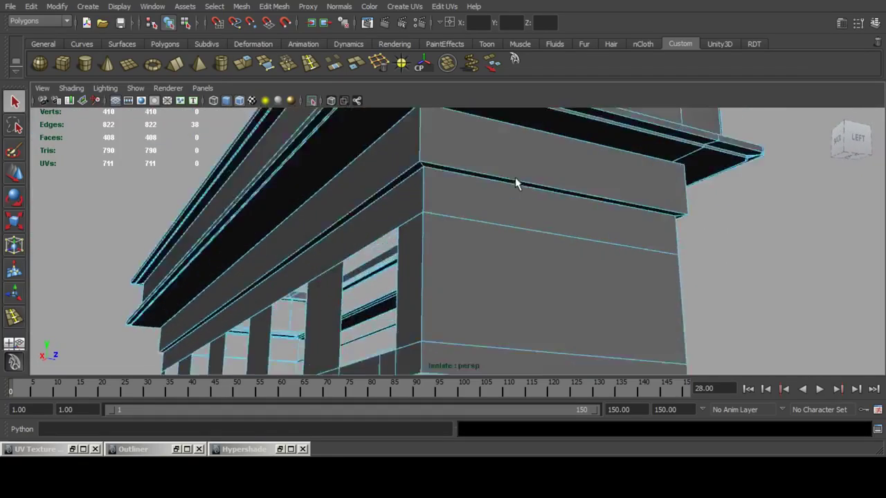
alt+drag(516, 180, 589, 221)
alt+middle_drag(589, 221, 450, 46)
alt+drag(491, 138, 506, 205)
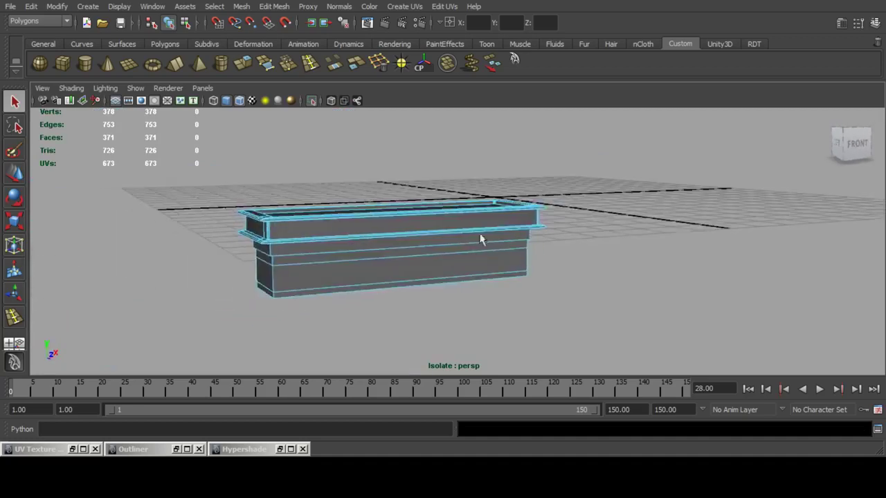
Select the lengthwise edge loop near the altar's front, leaving out the base's corner edges at the left end.
alt+right_drag(481, 238, 615, 247)
alt+drag(616, 247, 393, 172)
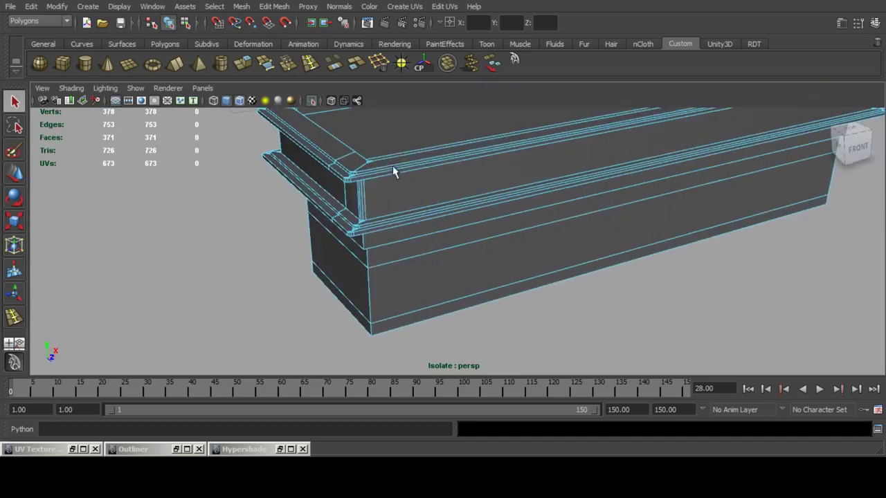
double_click(348, 159)
alt+drag(344, 218, 447, 214)
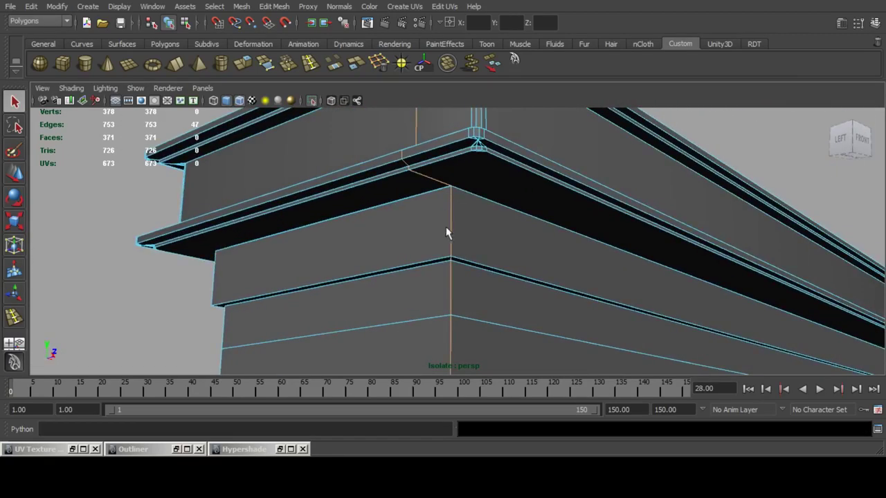
ctrl+click(449, 223)
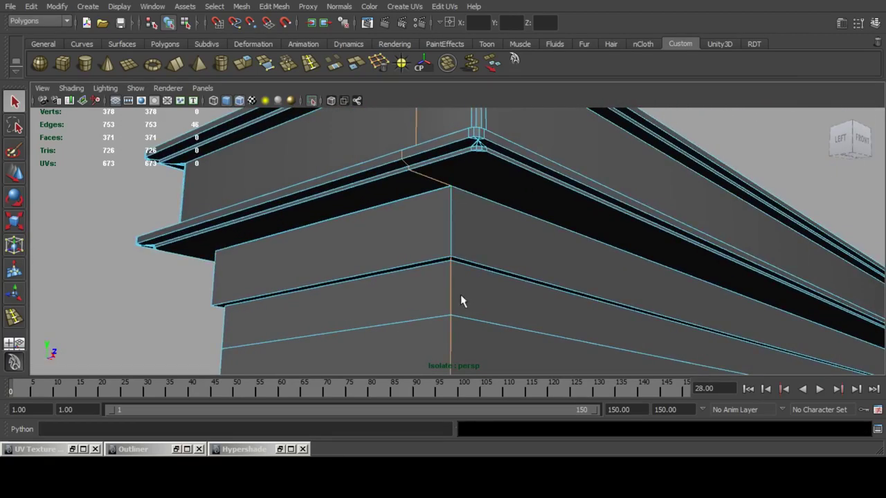
ctrl+click(450, 343)
alt+drag(509, 215, 490, 295)
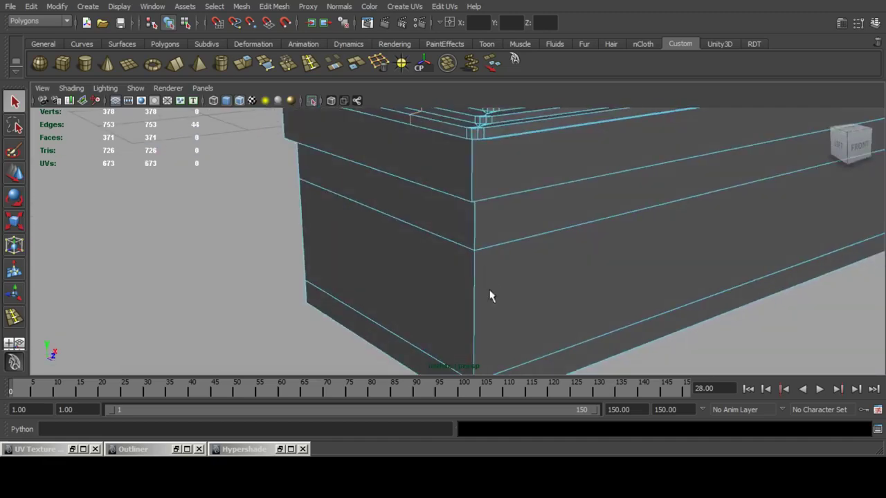
alt+middle_drag(502, 292, 493, 227)
ctrl+click(477, 337)
alt+drag(477, 337, 560, 175)
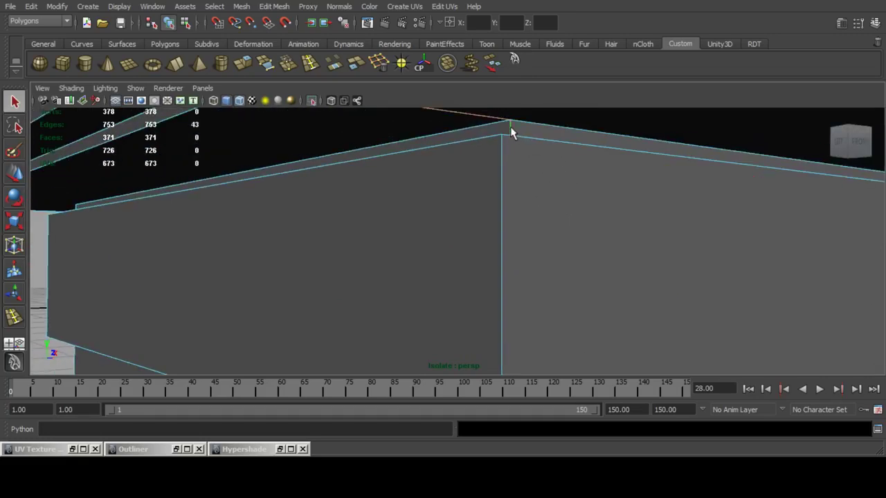
scroll(593, 157, down, 5)
Leave the base's front-right corner edges out of the selection and delete the front edge loop.
alt+drag(673, 236, 708, 247)
alt+middle_drag(708, 247, 480, 222)
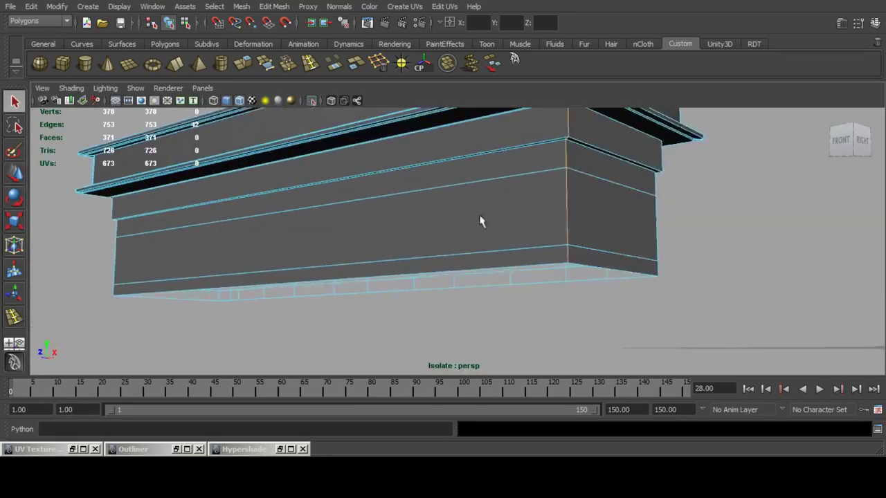
alt+drag(481, 222, 446, 236)
alt+middle_drag(447, 235, 500, 309)
alt+drag(501, 309, 514, 164)
alt+middle_drag(513, 164, 510, 283)
scroll(511, 284, up, 3)
alt+drag(510, 283, 541, 242)
scroll(542, 242, up, 5)
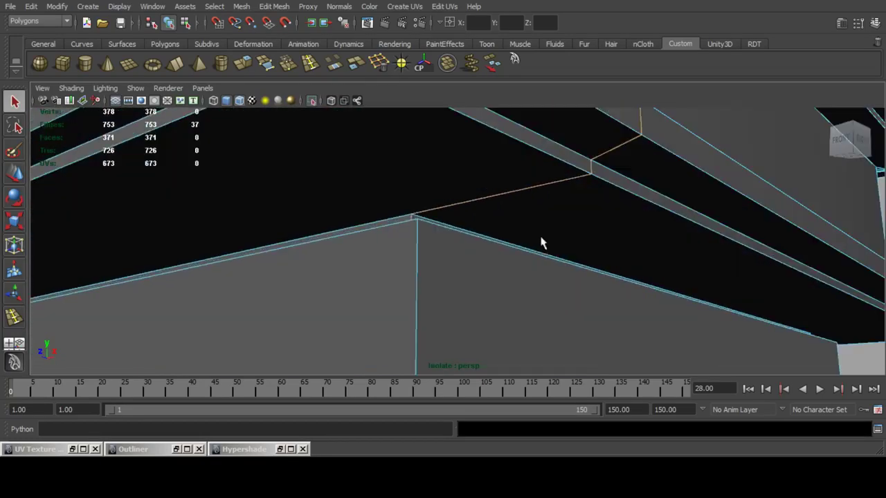
shift+click(412, 215)
scroll(547, 212, down, 8)
key(ctrl+Delete)
Delete the upper and lower horizontal edges crossing the right end face of the altar base.
alt+drag(569, 201, 416, 238)
alt+drag(652, 230, 655, 265)
alt+middle_drag(654, 266, 543, 178)
click(455, 228)
key(ctrl+Delete)
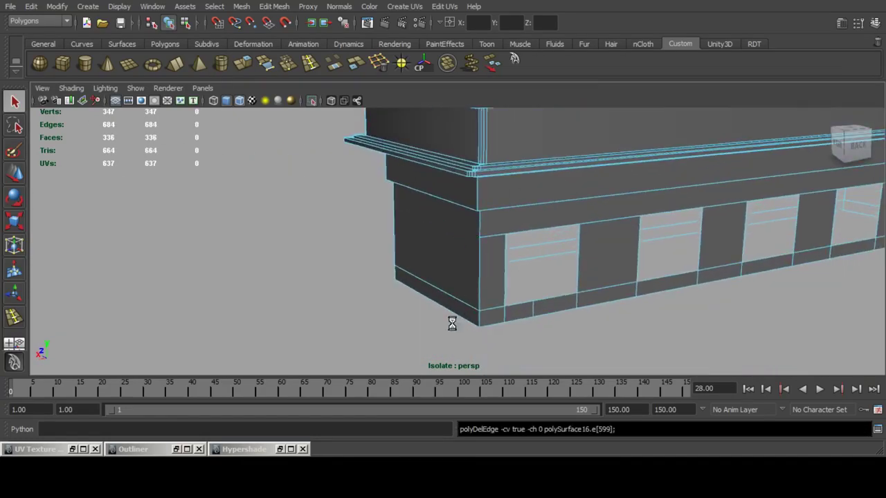
click(456, 298)
key(ctrl+Delete)
Delete the three short vertical edges in the base's bottom strip around the first opening.
click(505, 315)
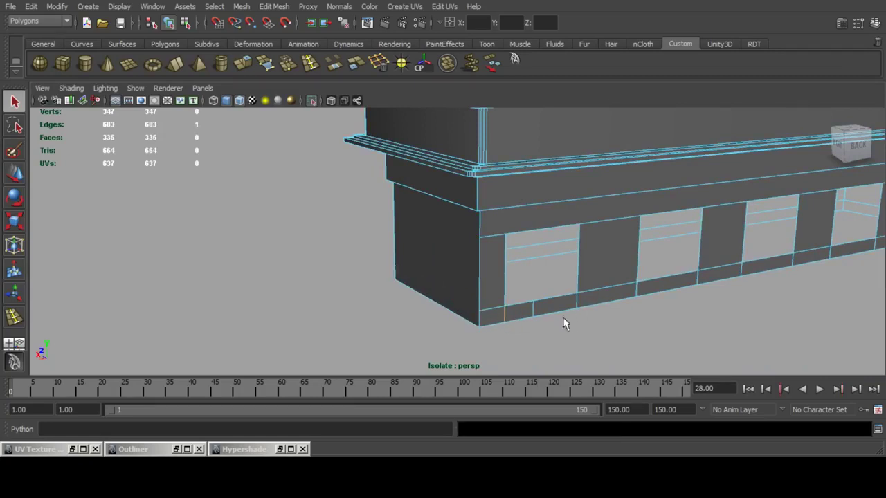
shift+click(534, 310)
shift+click(577, 301)
key(ctrl+Delete)
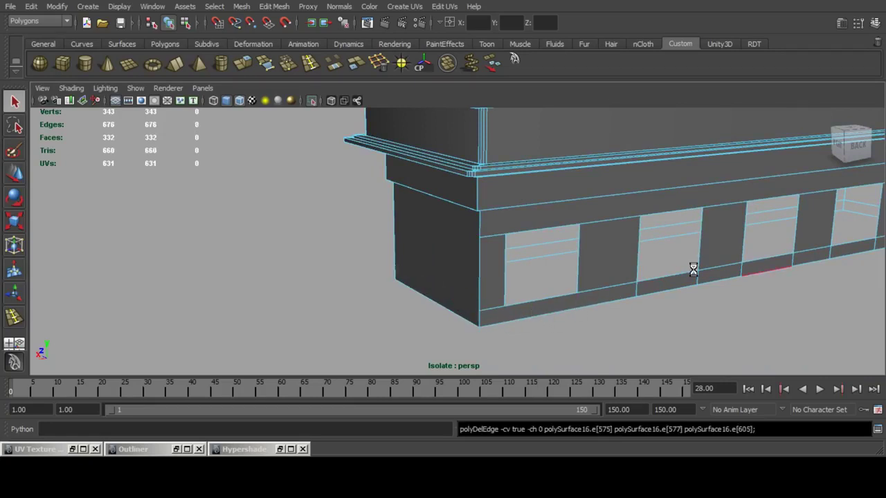
Delete the remaining short vertical edges in the bottom strip beneath the second to fifth openings.
alt+drag(739, 291, 682, 296)
alt+middle_drag(681, 296, 410, 285)
click(364, 281)
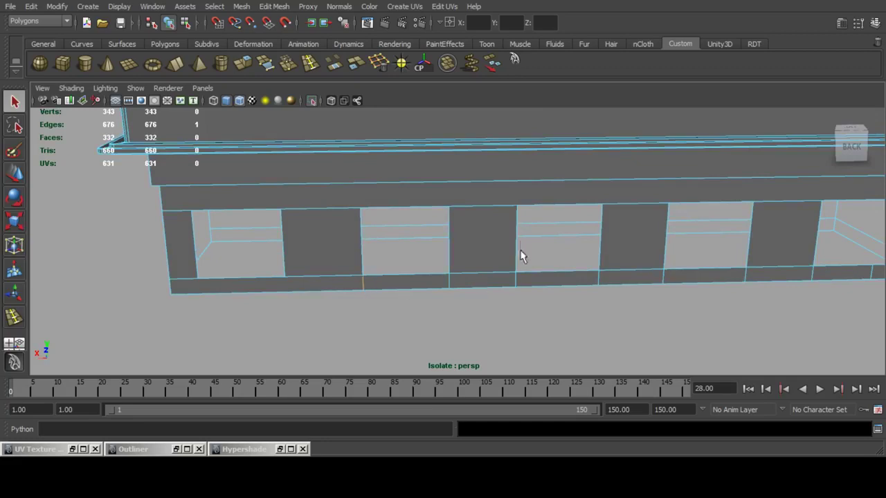
key(ctrl+r)
alt+drag(491, 279, 583, 308)
alt+drag(762, 285, 405, 273)
key(ctrl+Delete)
Delete the redundant short edge beneath the lower moulding's rounded corner at the back-right and front-right of the altar.
alt+middle_drag(406, 272, 434, 277)
alt+drag(434, 277, 415, 206)
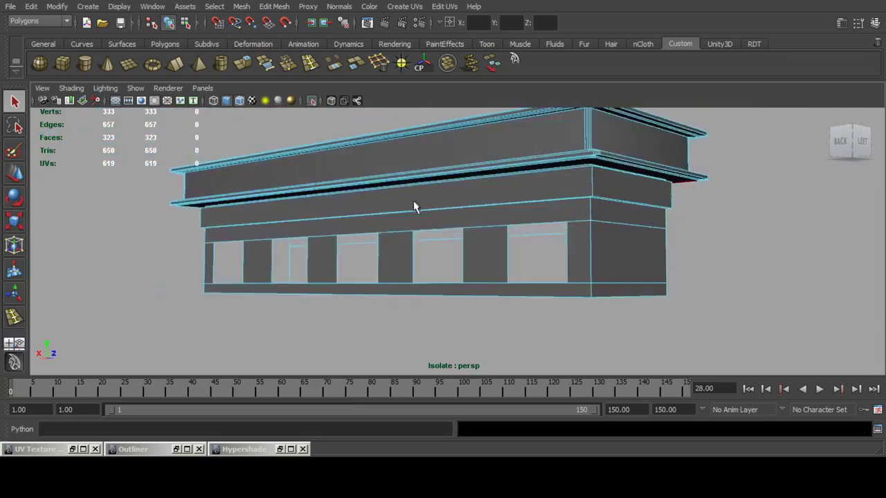
alt+right_drag(416, 206, 447, 275)
alt+drag(447, 275, 472, 224)
alt+middle_drag(472, 225, 388, 225)
alt+right_drag(388, 225, 450, 230)
alt+middle_drag(450, 229, 441, 200)
alt+drag(441, 201, 483, 209)
alt+middle_drag(483, 209, 485, 245)
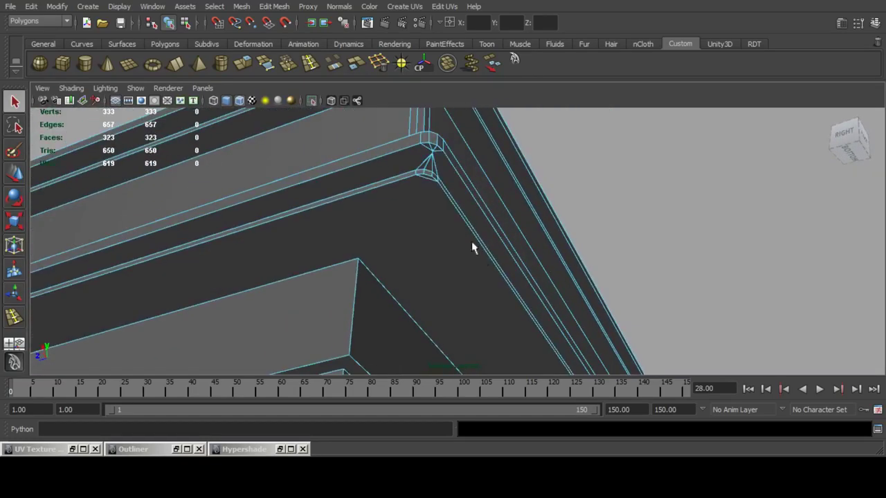
click(431, 181)
key(ctrl+Delete)
alt+middle_drag(326, 228, 427, 230)
alt+drag(427, 236, 455, 231)
click(454, 224)
key(ctrl+Delete)
Delete the redundant short edge beneath the lower moulding's rounded corner at the front-left and back-left of the altar.
alt+drag(389, 272, 478, 239)
alt+middle_drag(339, 232, 658, 279)
alt+drag(426, 277, 482, 280)
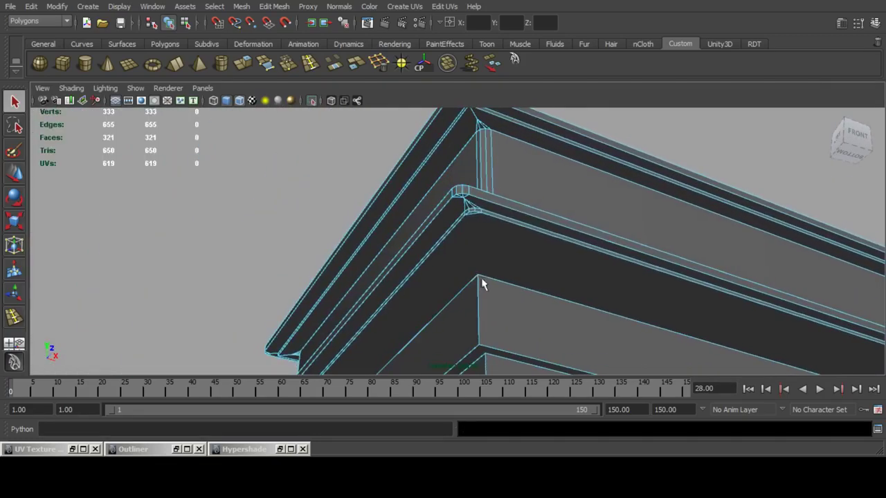
click(476, 215)
key(ctrl+Delete)
alt+drag(326, 232, 501, 252)
alt+middle_drag(582, 338, 532, 176)
scroll(532, 177, up, 2)
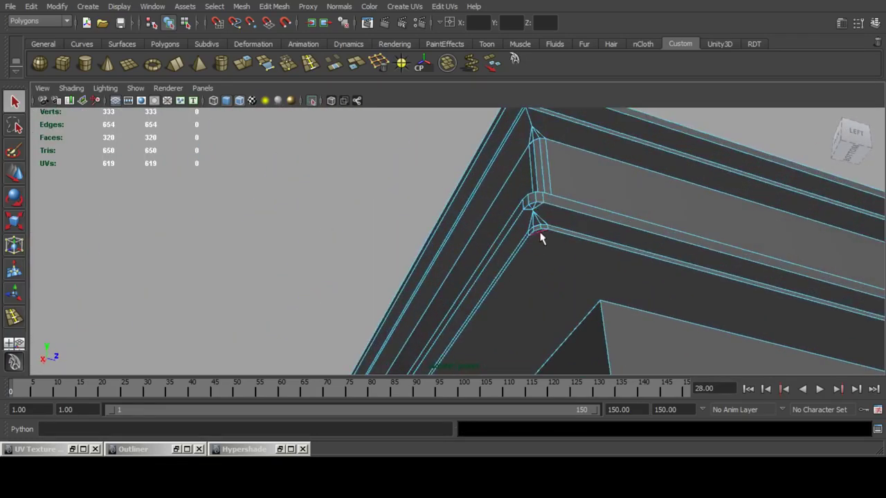
click(535, 232)
key(ctrl+Delete)
alt+drag(381, 269, 528, 254)
alt+middle_drag(528, 254, 502, 270)
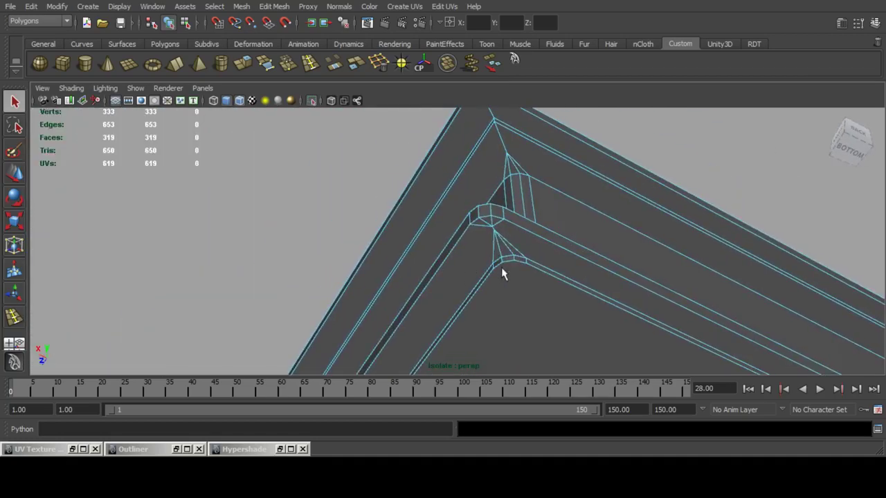
Delete the redundant fan edges beneath the two rounded bands of the lower moulding at the altar's back-right corner.
click(483, 225)
shift+click(486, 221)
key(ctrl+Delete)
click(518, 252)
shift+click(510, 251)
key(Delete)
Delete the fan edges above the rounded vertical corner and beneath the top slab's rim at the back-right corner.
alt+middle_drag(528, 193, 528, 220)
scroll(529, 220, up, 3)
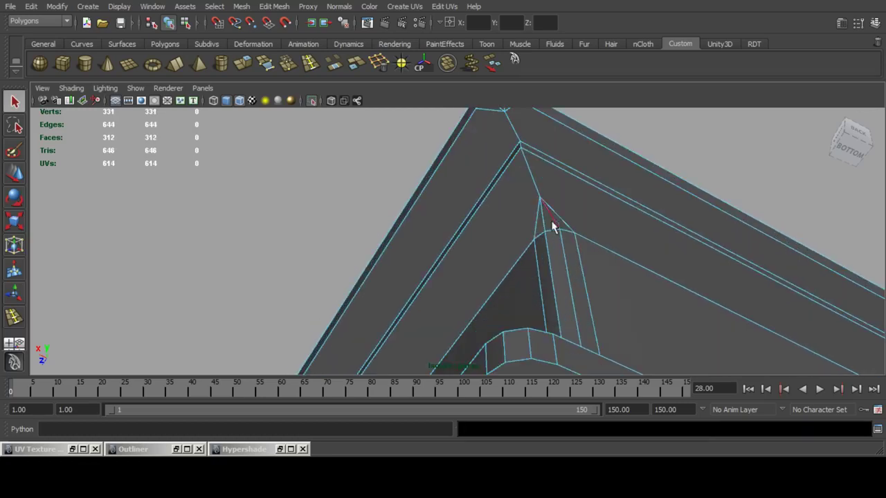
scroll(545, 230, down, 2)
key(Delete)
scroll(544, 180, down, 2)
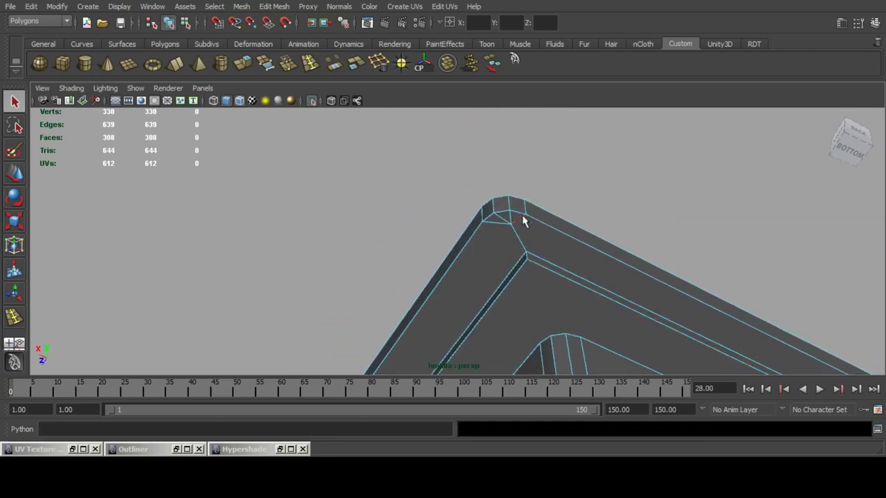
click(521, 216)
shift+click(510, 218)
key(ctrl+z)
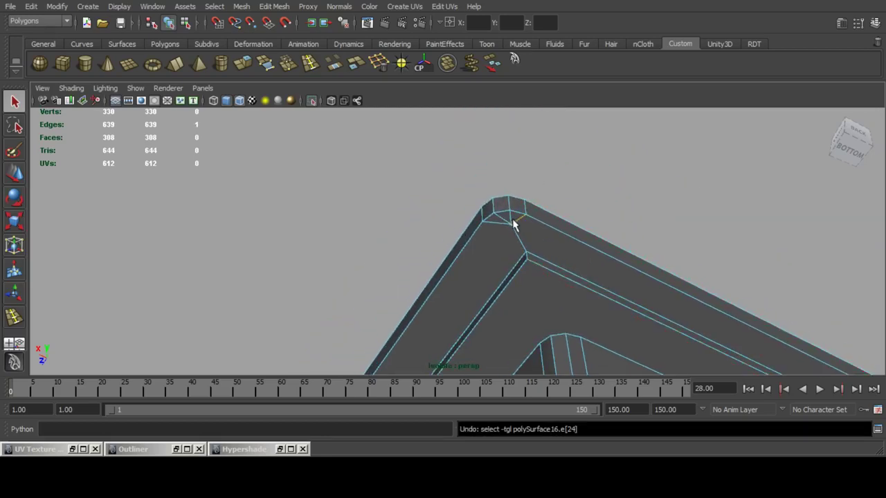
key(Delete)
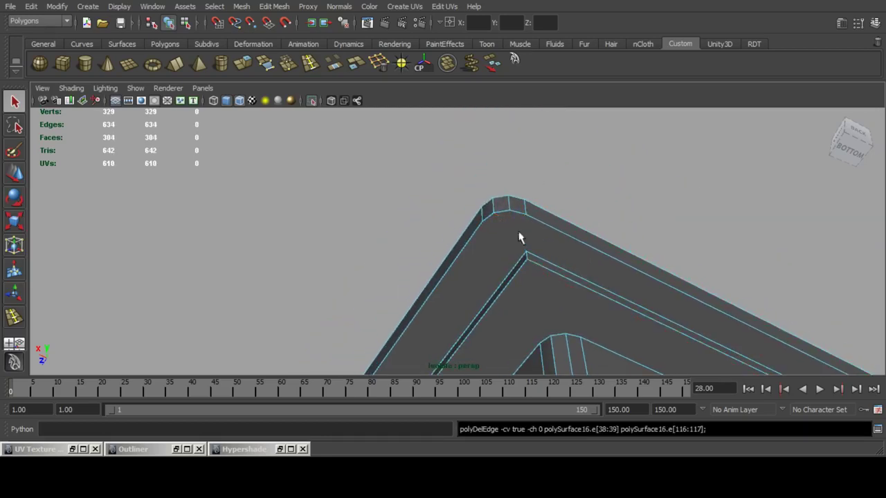
Delete the redundant fan edges beneath the two rounded bands of the lower moulding at the altar's front-right corner.
alt+drag(519, 238, 613, 204)
alt+middle_drag(656, 223, 479, 173)
alt+middle_drag(407, 225, 494, 212)
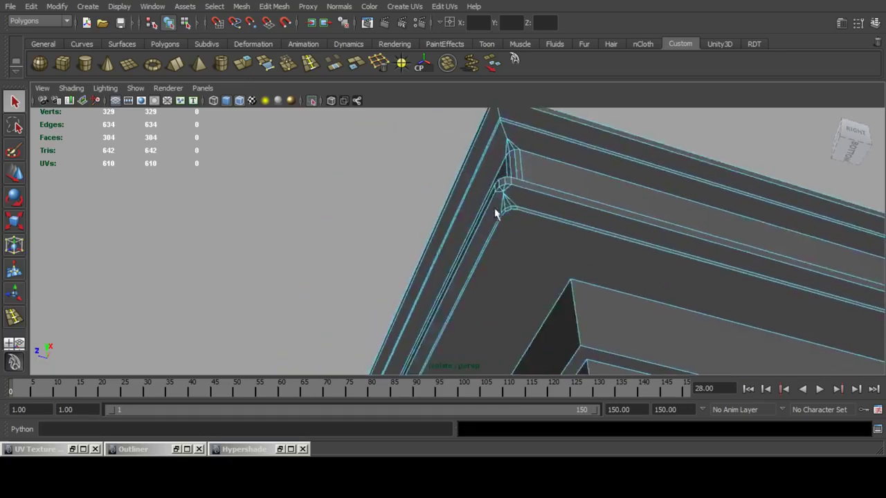
alt+right_drag(494, 211, 518, 203)
alt+middle_drag(518, 203, 498, 232)
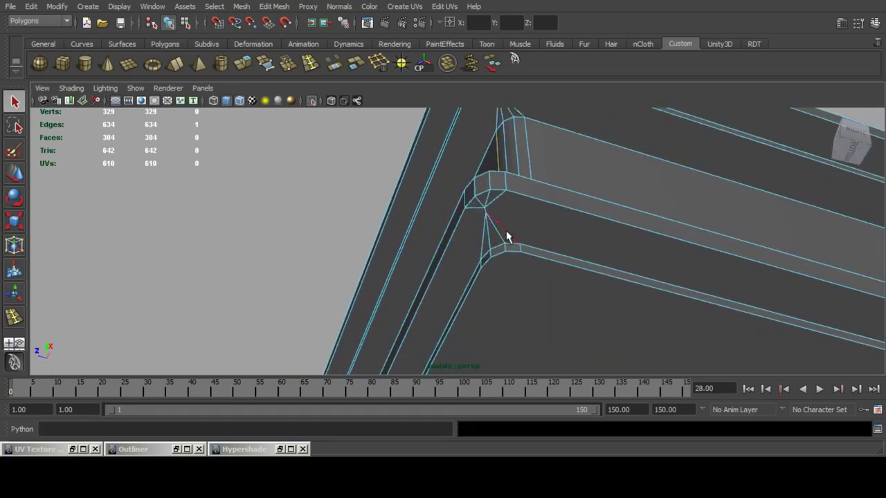
click(506, 233)
shift+click(497, 238)
shift+click(489, 242)
shift+click(482, 246)
shift+right_drag(483, 246, 567, 179)
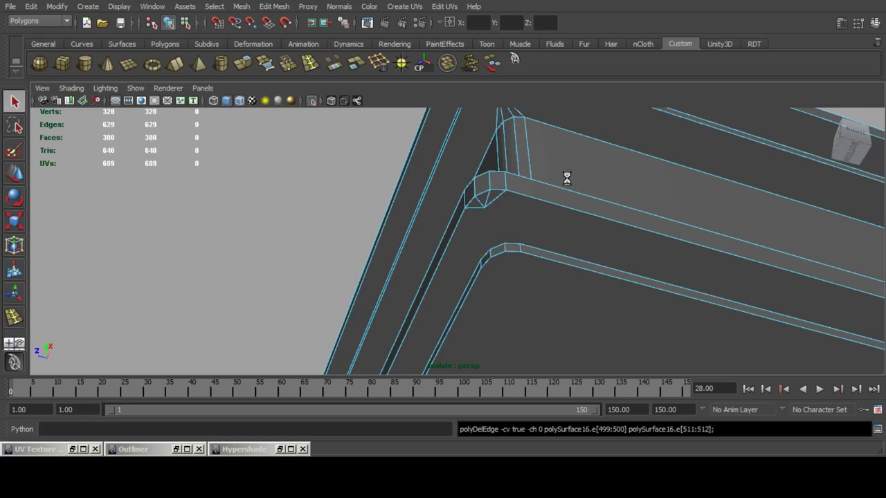
click(500, 201)
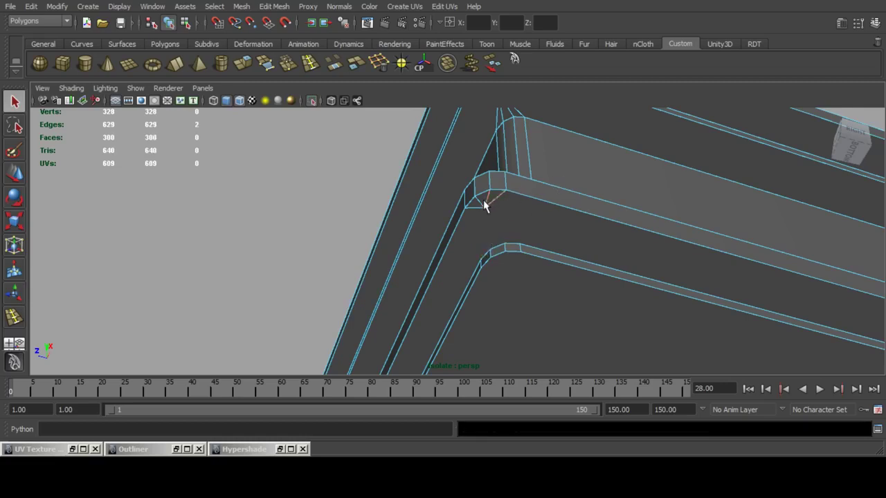
key(Delete)
Delete the fan edges above the rounded vertical corner and beneath the top slab's rim at the front-right corner.
alt+drag(488, 202, 509, 219)
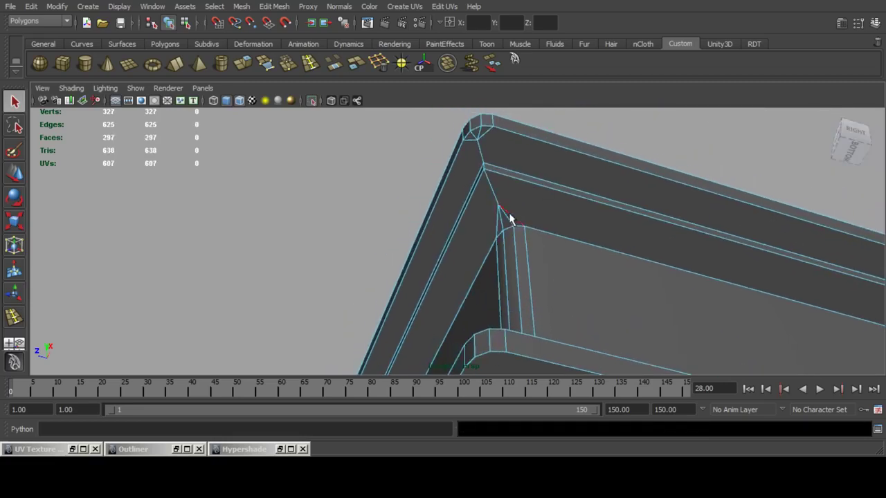
shift+click(510, 221)
shift+click(504, 224)
key(Delete)
click(484, 152)
shift+click(479, 136)
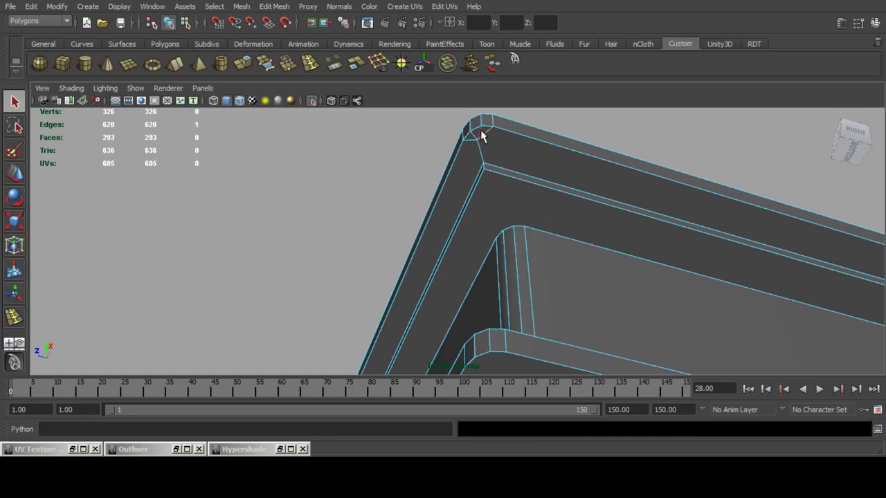
key(ctrl+Delete)
Delete the redundant fan edges beneath the two rounded bands of the lower moulding at the altar's front-left corner.
alt+right_drag(514, 163, 499, 157)
alt+drag(499, 158, 578, 193)
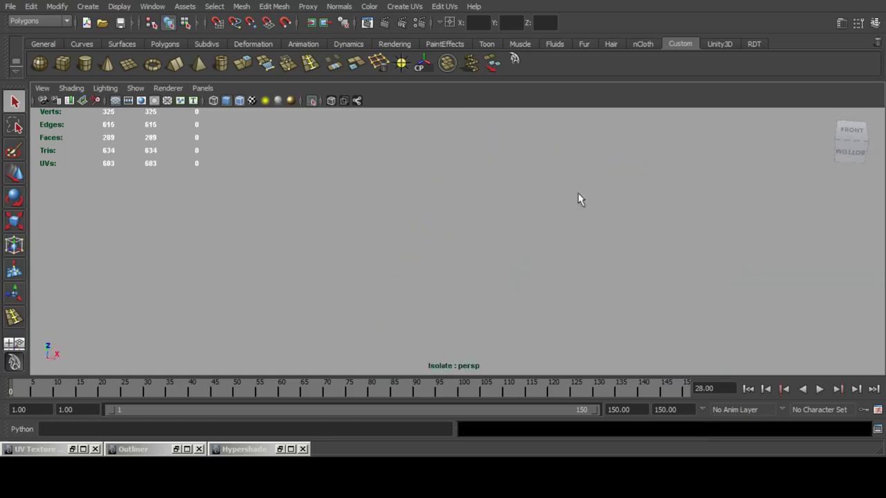
alt+middle_drag(581, 232, 627, 184)
alt+drag(626, 183, 484, 224)
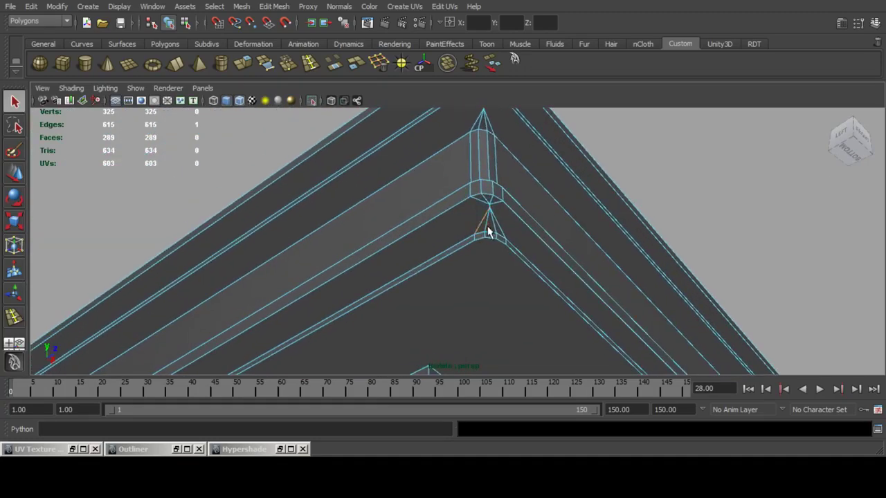
shift+click(494, 225)
key(Delete)
scroll(530, 171, up, 5)
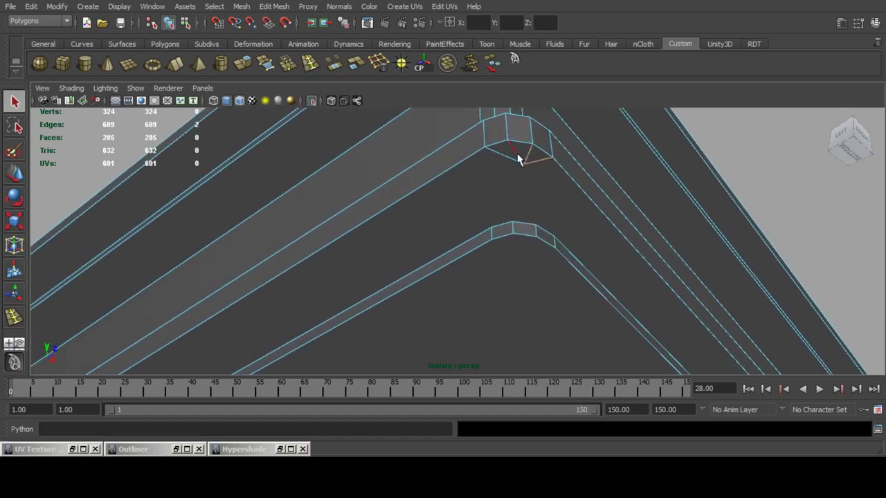
shift+click(518, 156)
shift+click(512, 160)
key(Delete)
Delete the fan edges above the rounded vertical corner and beneath the top slab's rim at the front-left corner.
alt+middle_drag(521, 112, 508, 160)
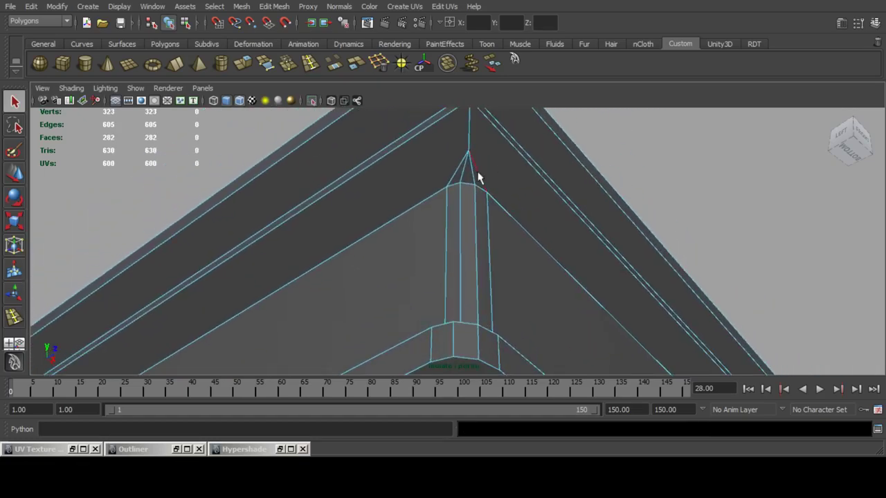
shift+click(471, 175)
shift+click(461, 177)
key(Delete)
alt+drag(494, 132, 478, 178)
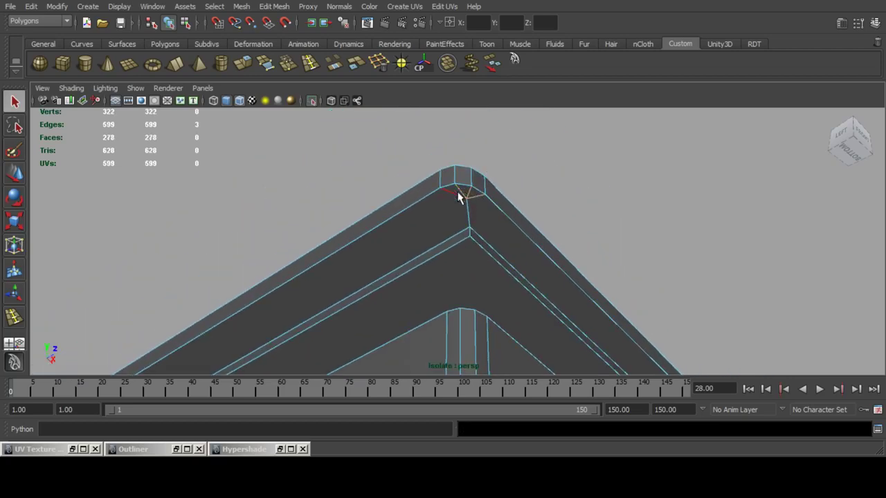
key(Delete)
Delete the redundant fan edges beneath the two rounded bands of the lower moulding at the altar's back-left corner.
alt+drag(489, 210, 573, 184)
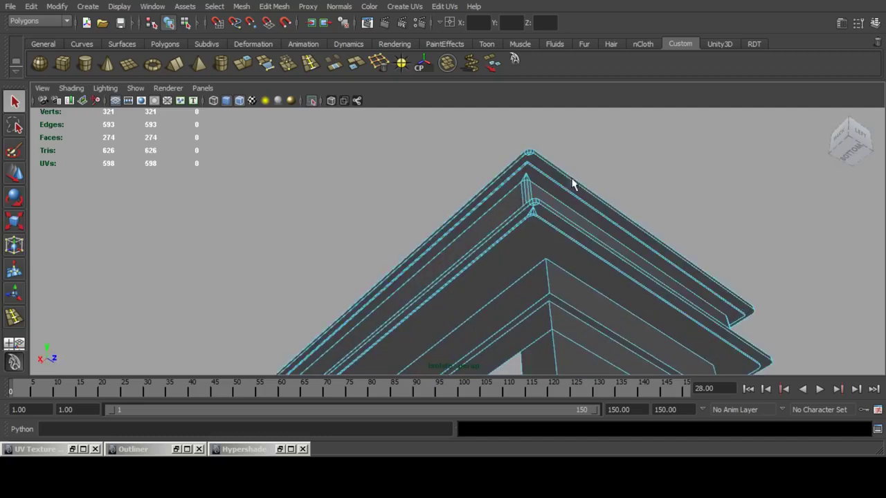
scroll(568, 180, up, 4)
alt+middle_drag(559, 183, 508, 187)
scroll(443, 200, up, 2)
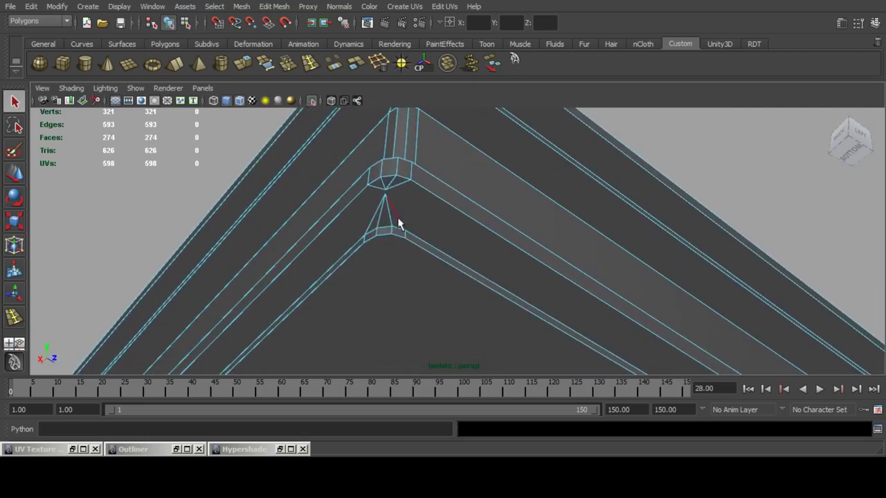
shift+click(391, 221)
shift+click(378, 221)
shift+click(371, 219)
key(ctrl+Delete)
click(396, 185)
key(Delete)
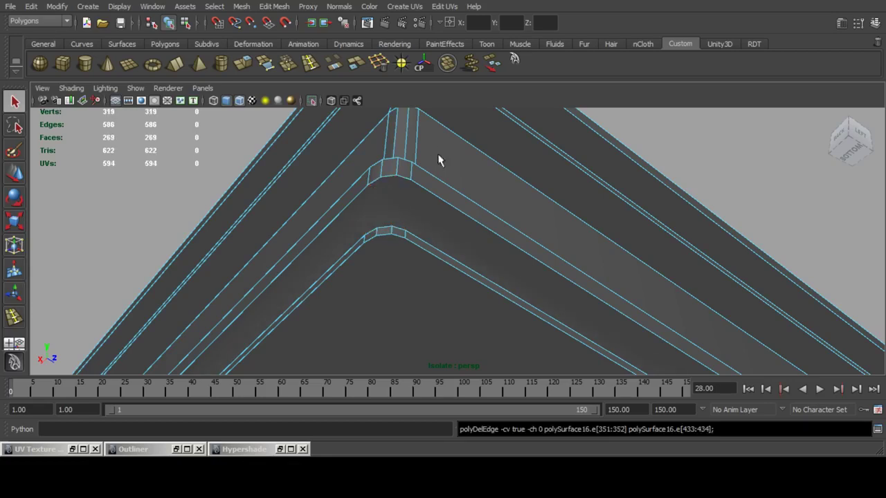
Delete the fan edges above the rounded vertical corner and beneath the top slab's rim at the back-left corner.
alt+drag(439, 159, 448, 200)
alt+right_drag(448, 200, 450, 203)
click(449, 204)
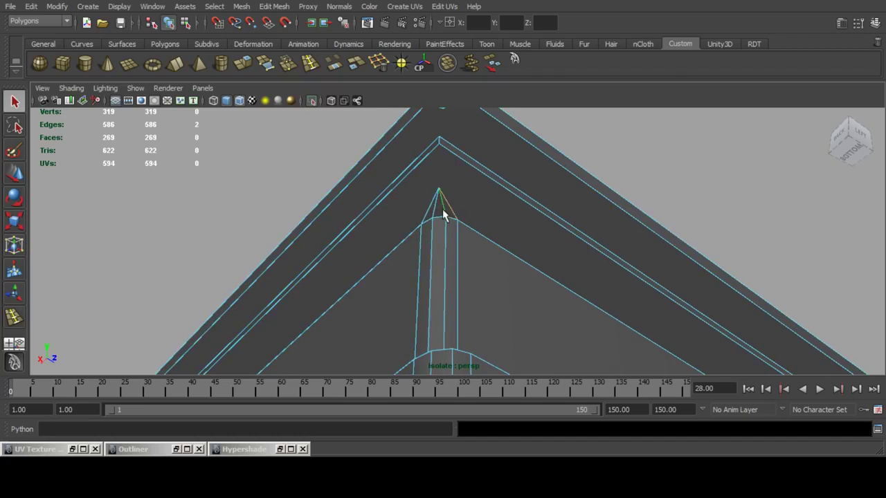
key(Delete)
alt+drag(466, 146, 470, 205)
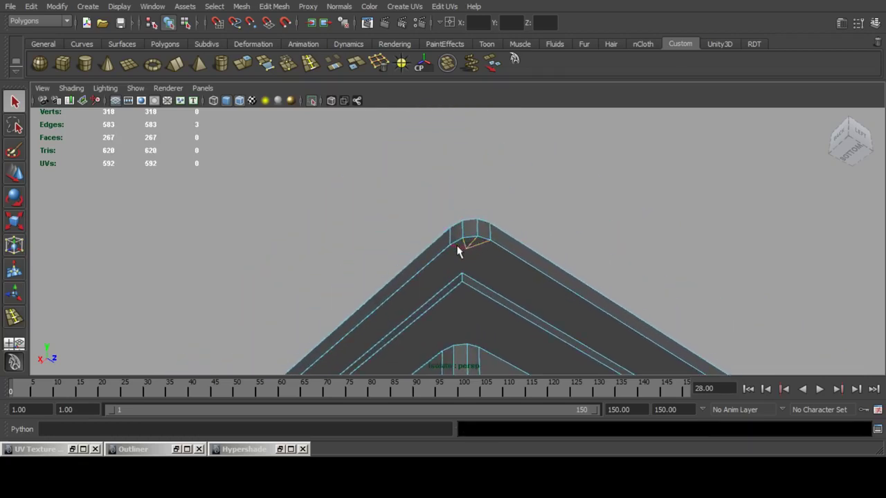
key(Delete)
Inspect the altar's top and the undersides of its mouldings for remaining redundant corner edges.
alt+drag(532, 218, 569, 240)
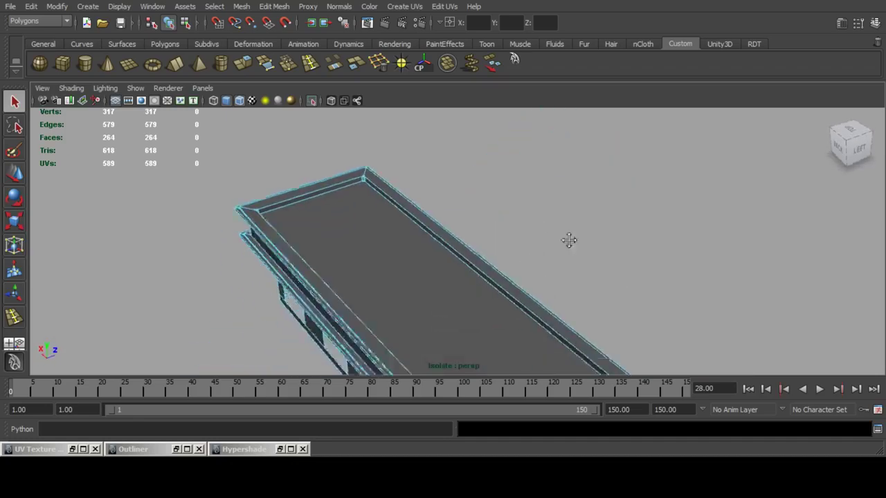
alt+middle_drag(569, 240, 582, 145)
alt+right_drag(583, 161, 660, 186)
alt+middle_drag(660, 185, 484, 182)
alt+drag(485, 182, 508, 114)
alt+middle_drag(277, 197, 499, 213)
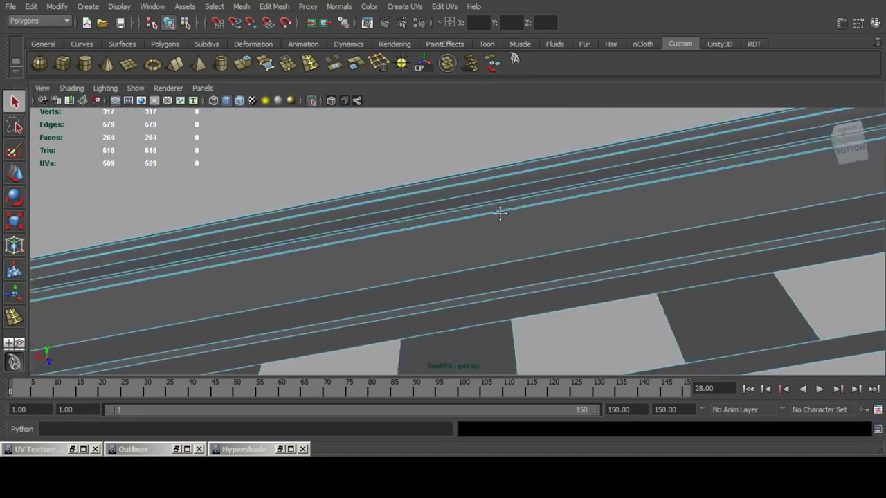
alt+drag(499, 214, 389, 206)
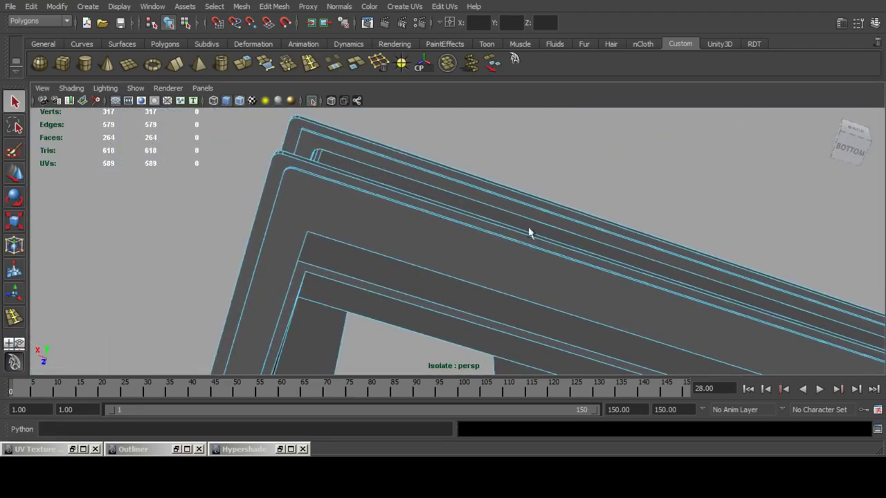
alt+drag(528, 232, 488, 320)
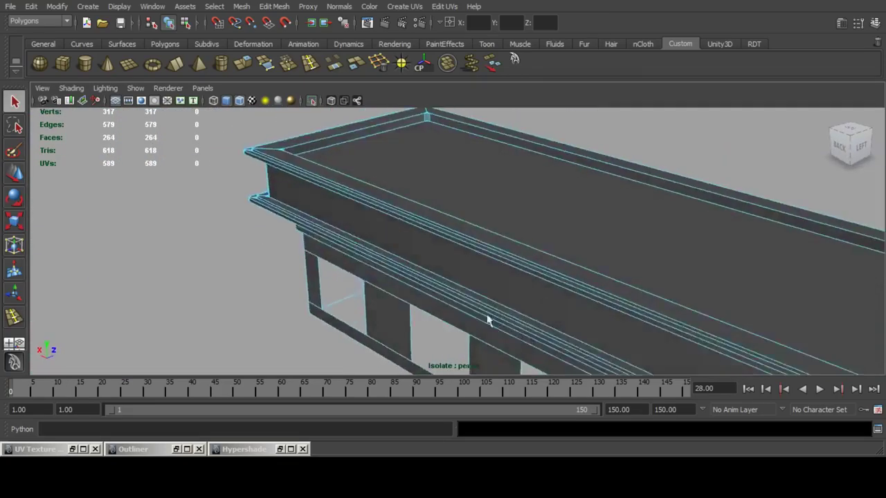
Delete the fan edges between the lower moulding's two steps and on top of its outer rounded corner at the back-left.
scroll(487, 320, down, 3)
alt+middle_drag(547, 288, 429, 166)
scroll(519, 241, up, 4)
alt+middle_drag(547, 138, 341, 225)
scroll(406, 160, up, 3)
scroll(481, 268, up, 2)
click(428, 290)
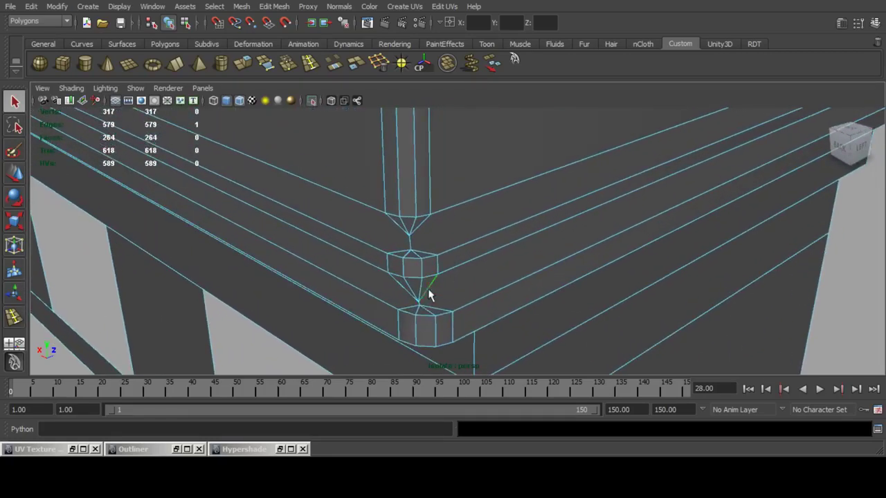
key(Delete)
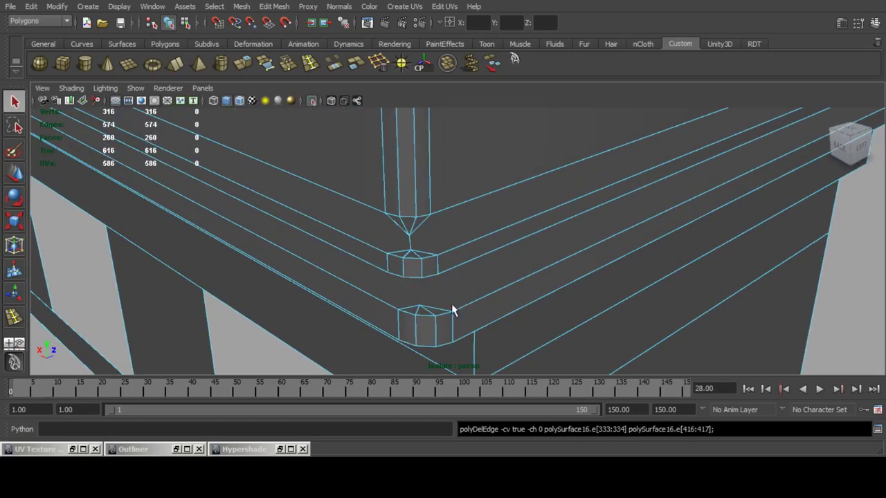
shift+click(415, 317)
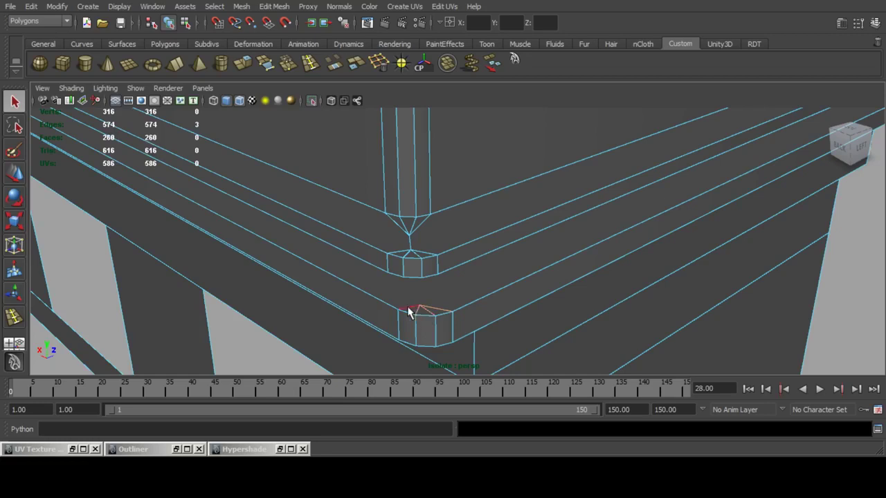
key(Delete)
Delete the fan edges at the foot of the back-left vertical corner and on top of the moulding's upper rounded step.
shift+click(400, 225)
key(Delete)
click(421, 252)
key(ctrl+z)
shift+click(418, 254)
shift+click(409, 254)
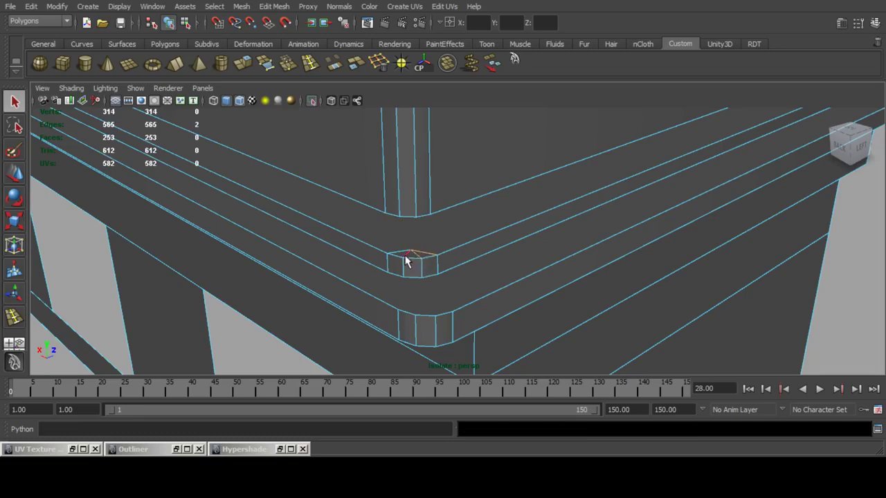
shift+click(402, 252)
key(Delete)
Delete the fan edges at the foot of the altar's rounded vertical corner at the front-left.
scroll(547, 192, down, 8)
alt+drag(548, 192, 472, 211)
scroll(472, 211, down, 1)
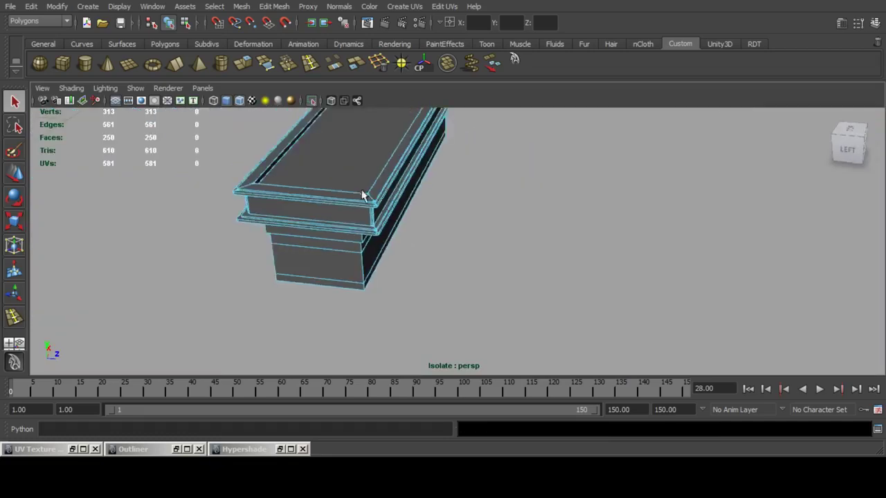
scroll(435, 216, up, 5)
alt+middle_drag(362, 194, 477, 190)
scroll(477, 189, up, 5)
alt+middle_drag(546, 223, 461, 208)
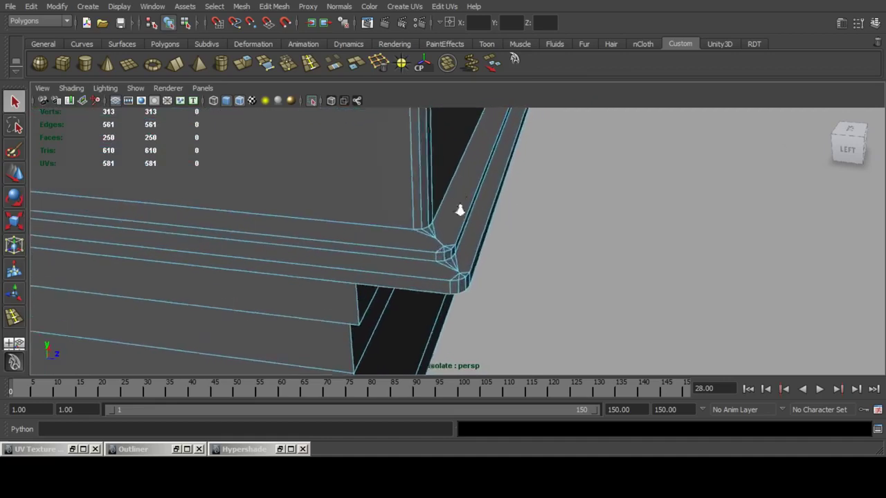
scroll(460, 208, up, 5)
shift+click(400, 228)
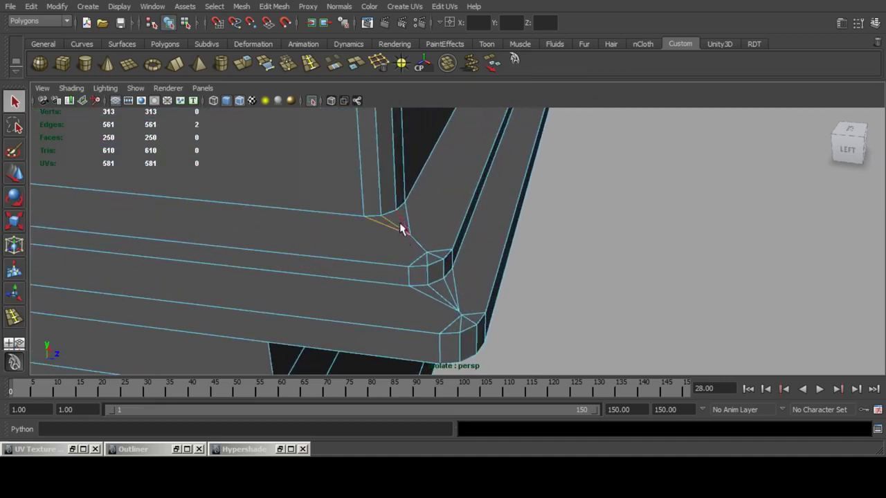
shift+click(404, 225)
shift+click(406, 216)
key(Delete)
Delete the fan edges above and below the lower moulding's upper rounded step at the front-left corner.
click(444, 256)
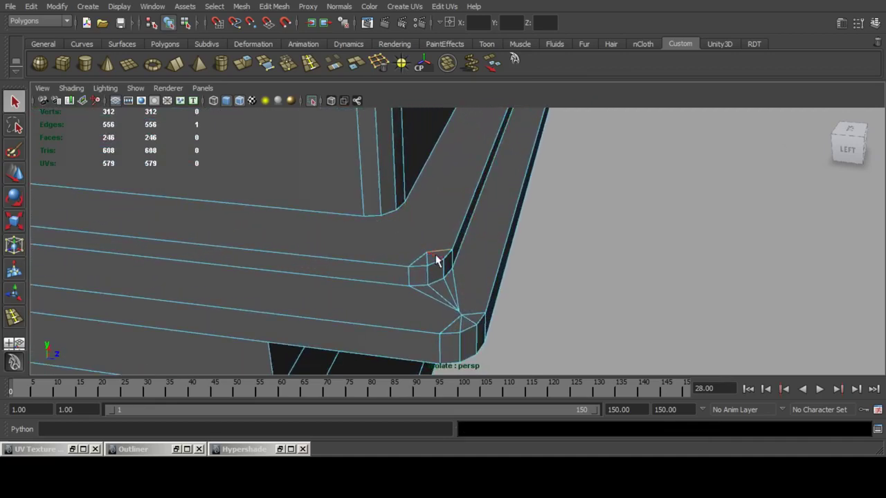
key(Delete)
click(453, 278)
shift+click(450, 296)
shift+click(444, 297)
shift+click(437, 305)
key(Delete)
Delete the fan edges on top of the lower moulding's outer rounded corner at the front-left.
click(473, 323)
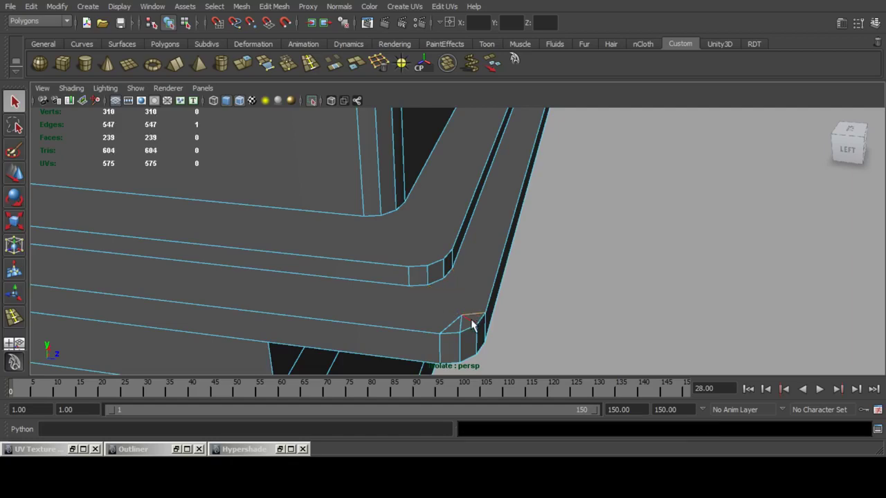
shift+click(461, 325)
shift+click(451, 328)
key(Delete)
Delete the fan edges at the foot of the altar's rounded vertical corner at the front-right.
alt+drag(524, 235, 383, 224)
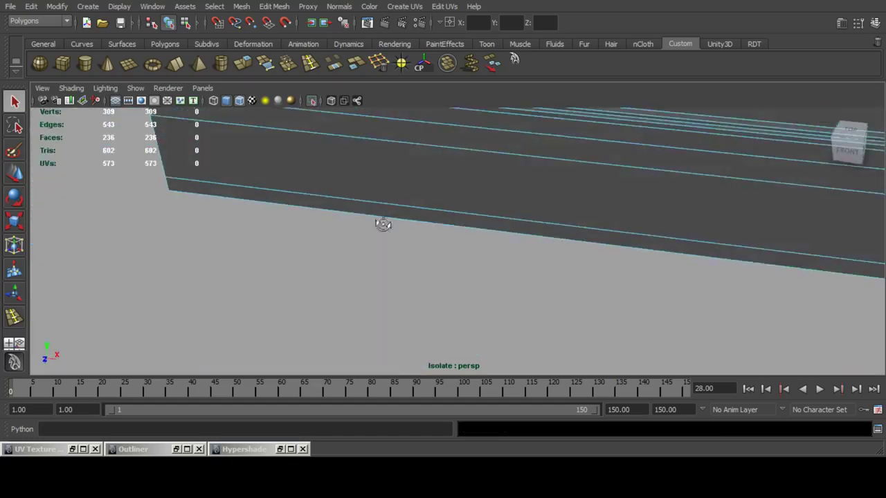
alt+middle_drag(562, 216, 311, 270)
alt+right_drag(311, 270, 404, 263)
alt+drag(488, 208, 417, 190)
alt+middle_drag(417, 190, 450, 277)
alt+right_drag(409, 277, 482, 272)
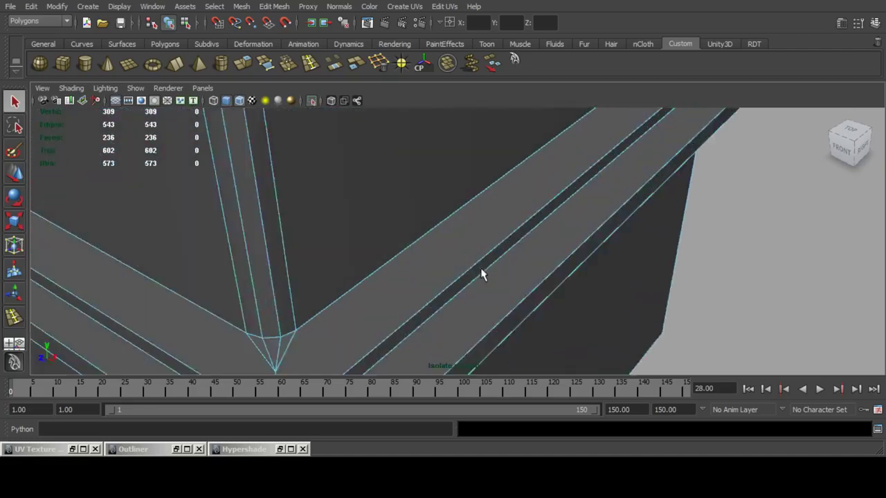
alt+middle_drag(401, 276, 466, 205)
alt+right_drag(394, 209, 412, 210)
click(415, 207)
shift+click(419, 206)
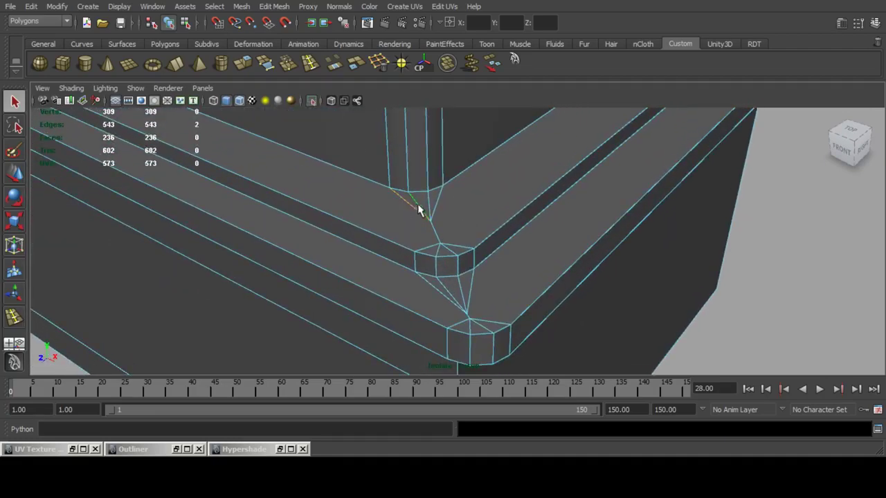
shift+click(437, 201)
key(Delete)
Delete the remaining fan edges on the lower moulding's upper and outer rounded steps at the front-right corner.
click(459, 247)
shift+click(453, 250)
key(Delete)
key(Delete)
click(498, 326)
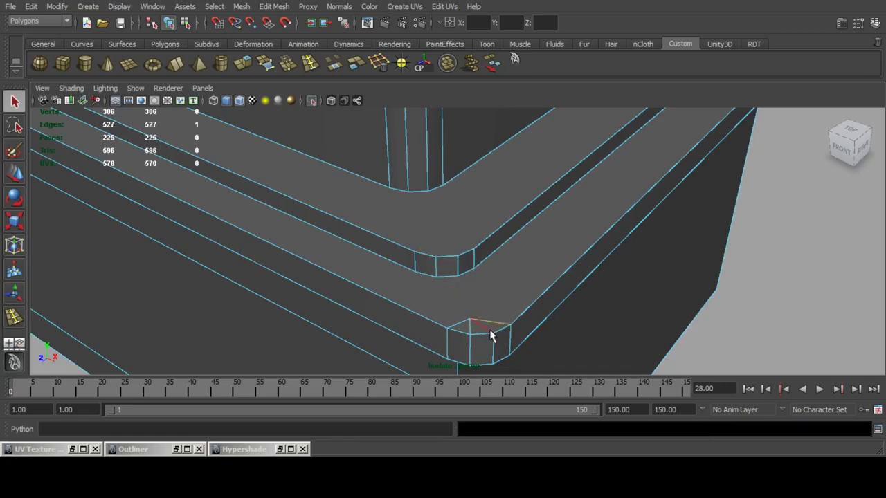
key(Delete)
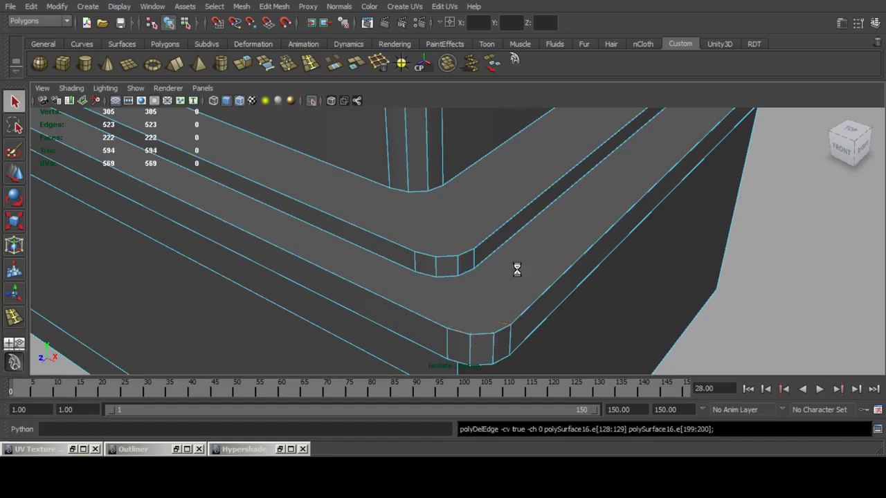
Delete the fan edges at the foot of the rounded vertical corner at the back-right.
alt+drag(518, 269, 426, 231)
alt+middle_drag(426, 231, 377, 249)
alt+right_drag(377, 249, 421, 247)
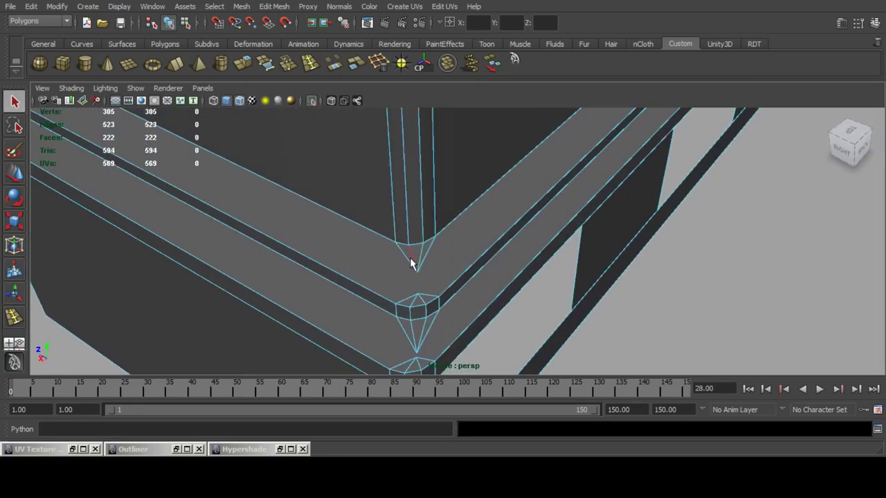
shift+click(414, 259)
key(Delete)
Delete the fan edges above and below the lower moulding's upper rounded step at the back-right corner.
click(427, 303)
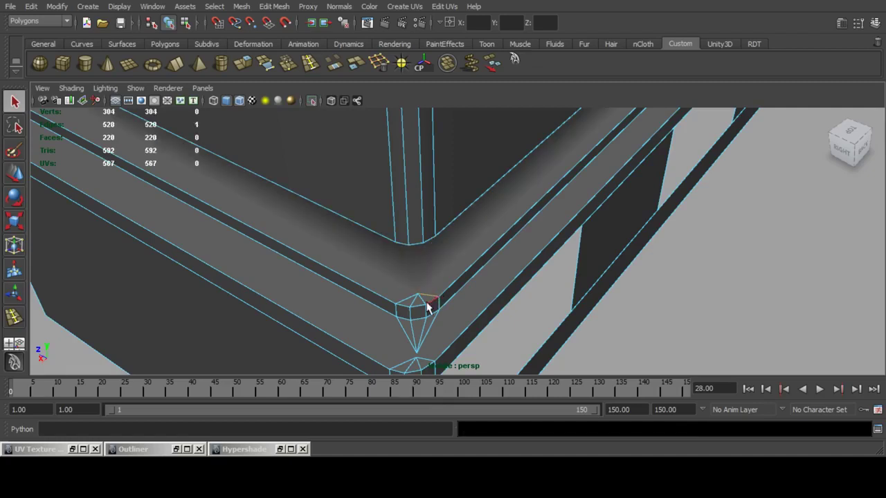
shift+click(411, 303)
key(Delete)
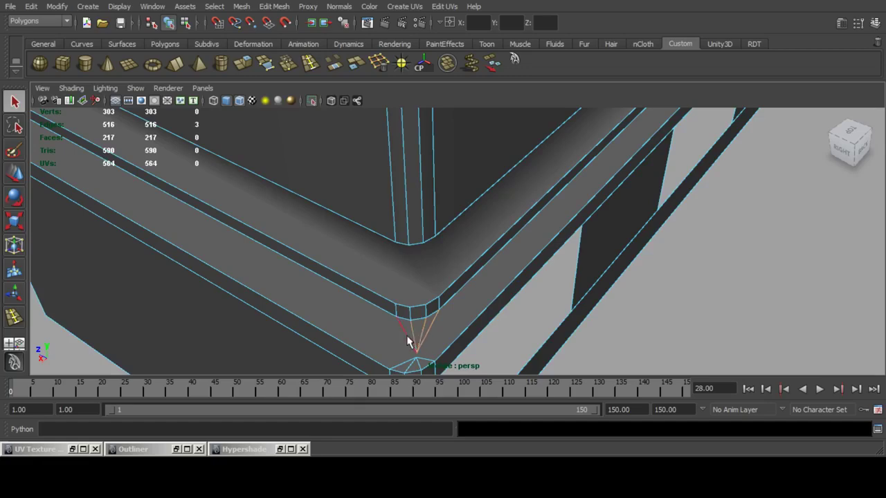
key(Delete)
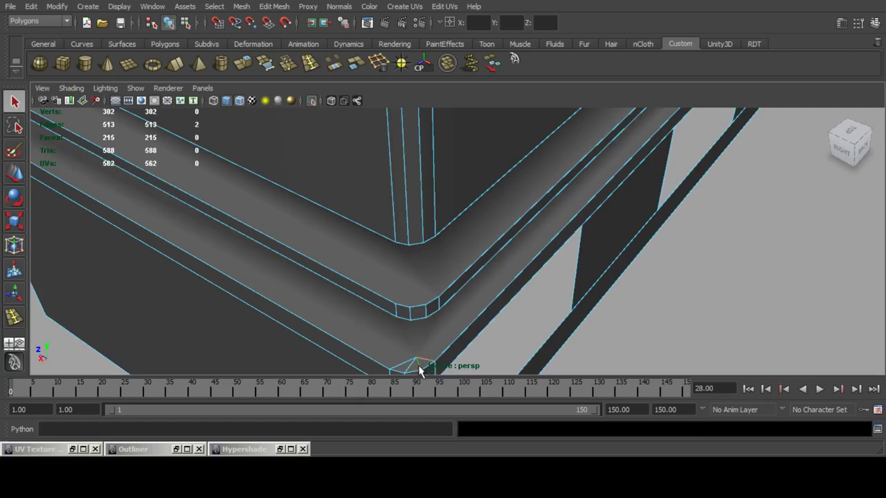
Delete the fan edges on top of the lower moulding's outer rounded corner at the back-right.
shift+click(409, 366)
shift+click(401, 366)
key(Delete)
Delete the hidden sliver face spanning a rounded moulding corner inside the altar.
alt+drag(524, 266, 382, 267)
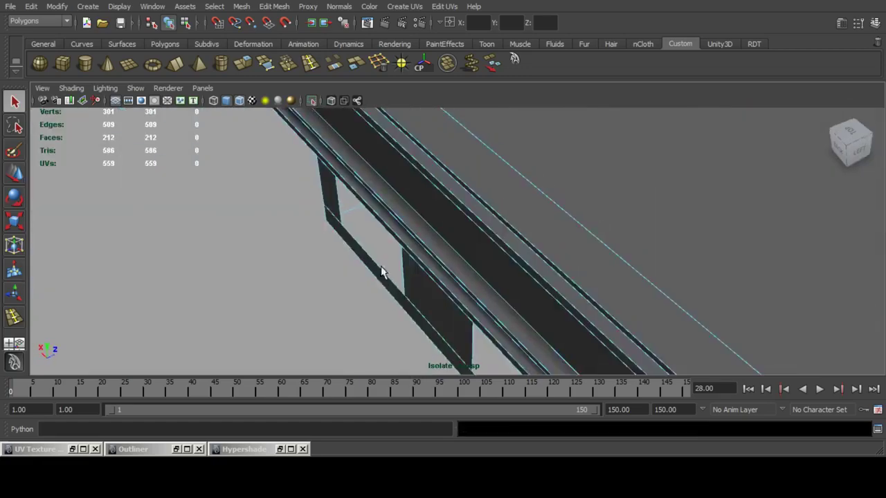
alt+middle_drag(517, 275, 427, 151)
scroll(484, 231, up, 2)
scroll(473, 206, up, 2)
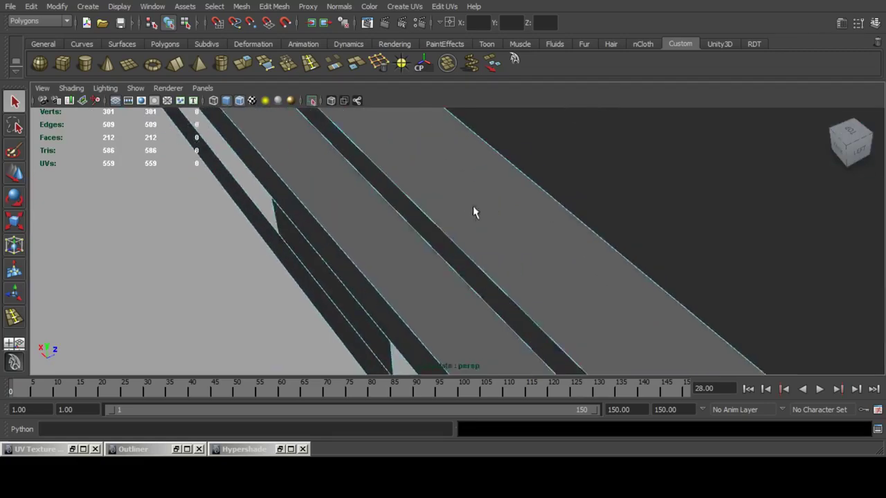
scroll(473, 206, down, 4)
alt+middle_drag(472, 205, 409, 247)
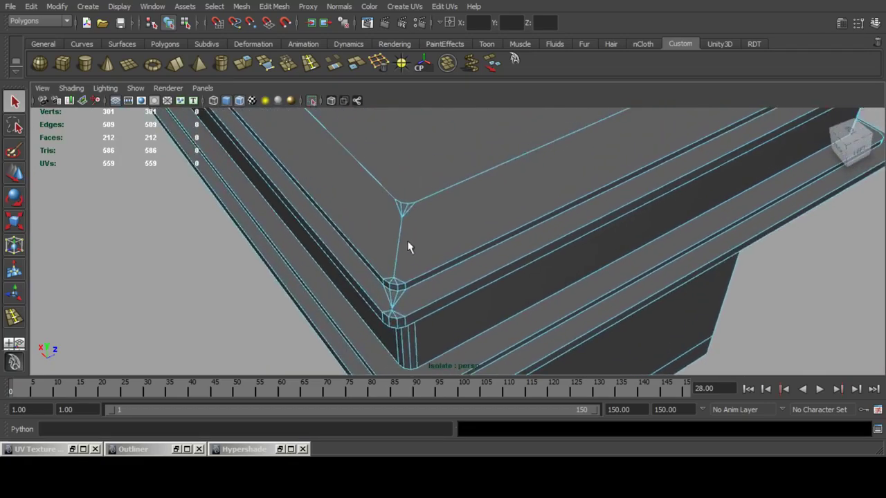
alt+drag(398, 274, 434, 244)
alt+middle_drag(429, 204, 605, 267)
alt+middle_drag(368, 201, 450, 233)
alt+drag(451, 232, 526, 232)
scroll(524, 233, up, 5)
alt+middle_drag(401, 220, 450, 281)
alt+drag(450, 281, 363, 274)
alt+middle_drag(335, 212, 388, 289)
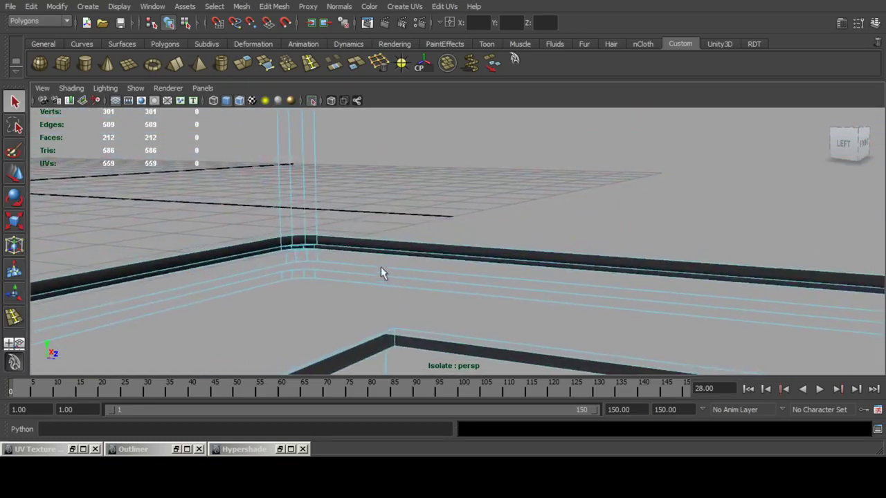
alt+drag(380, 267, 389, 279)
alt+middle_drag(325, 188, 405, 258)
scroll(406, 258, up, 5)
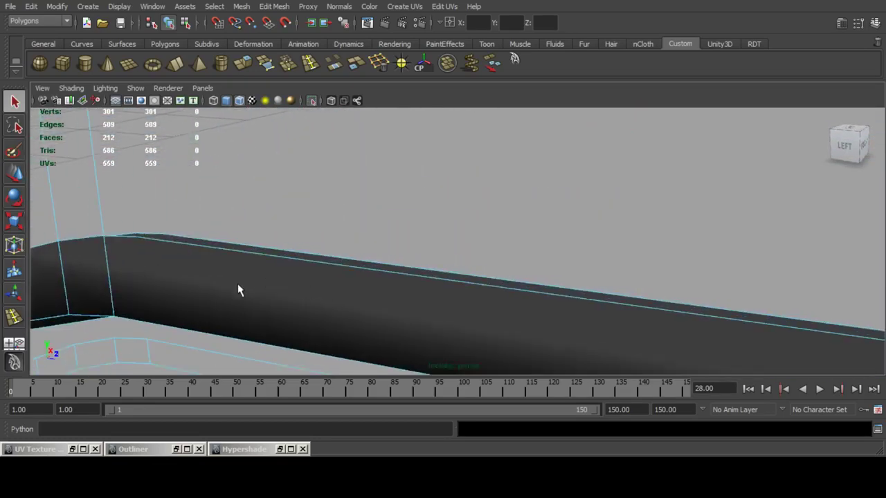
click(78, 323)
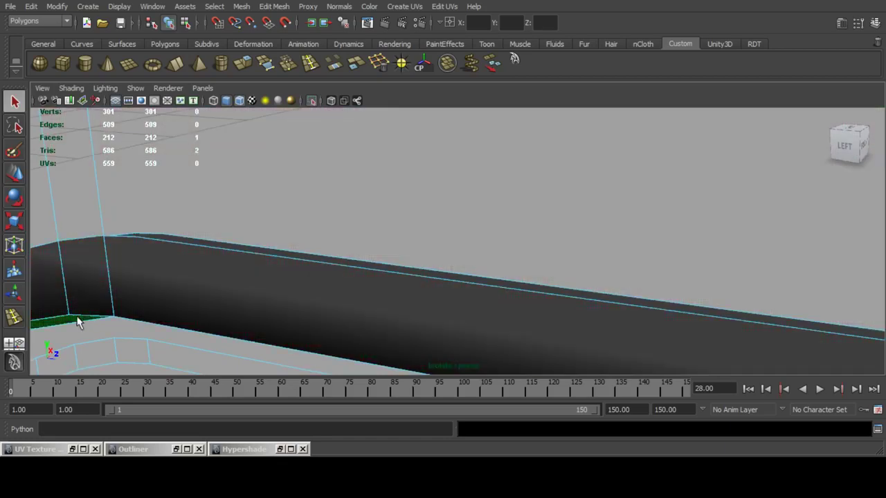
key(Delete)
Delete the matching hidden sliver face at another rounded moulding corner inside the altar.
scroll(320, 245, down, 5)
alt+middle_drag(531, 267, 342, 231)
alt+drag(342, 231, 503, 238)
alt+drag(479, 240, 513, 226)
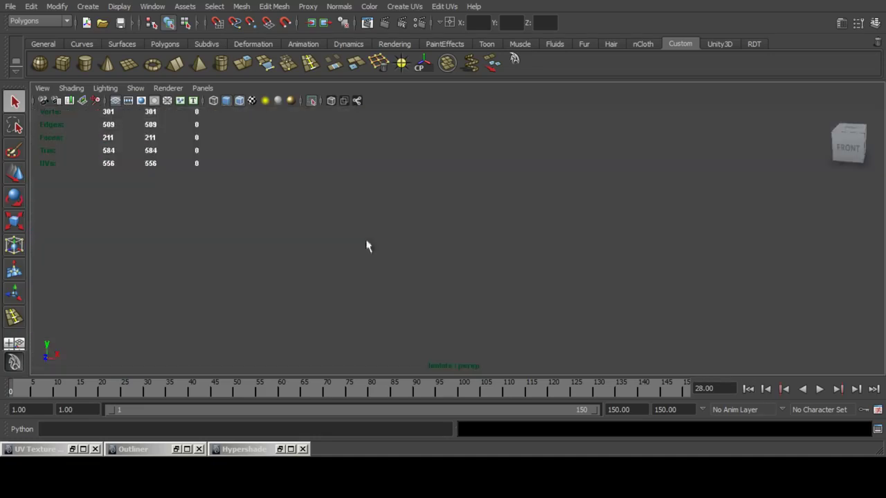
scroll(544, 261, down, 2)
alt+middle_drag(605, 283, 548, 263)
alt+drag(548, 263, 597, 255)
alt+middle_drag(599, 258, 529, 246)
scroll(529, 245, up, 4)
alt+drag(505, 243, 524, 263)
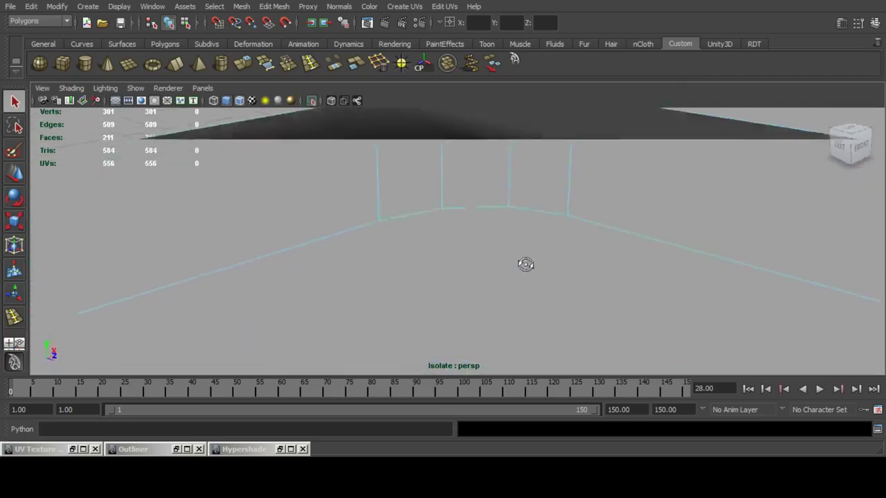
mouse_move(524, 263)
alt+right_down()
mouse_move(523, 249)
mouse_move(522, 263)
alt+right_up()
alt+drag(522, 263, 520, 250)
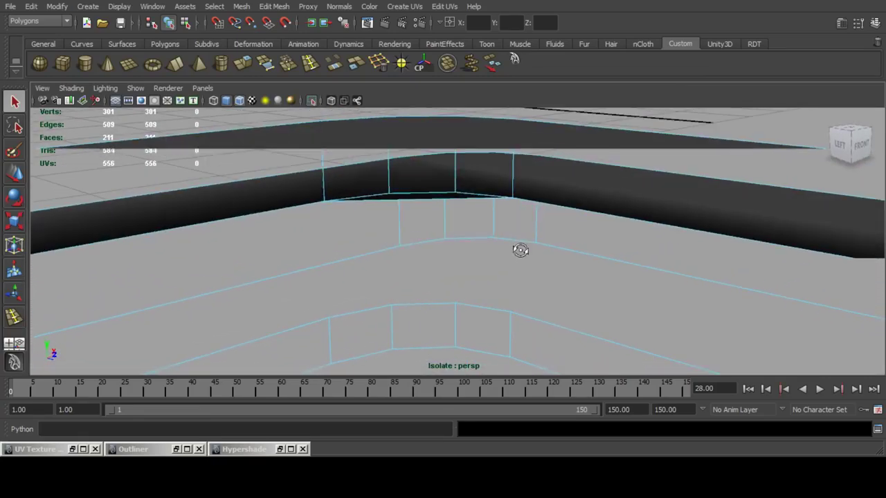
click(448, 198)
key(Delete)
Delete the fan edges below the upper moulding's top rounded step at the back-left corner.
scroll(463, 198, down, 5)
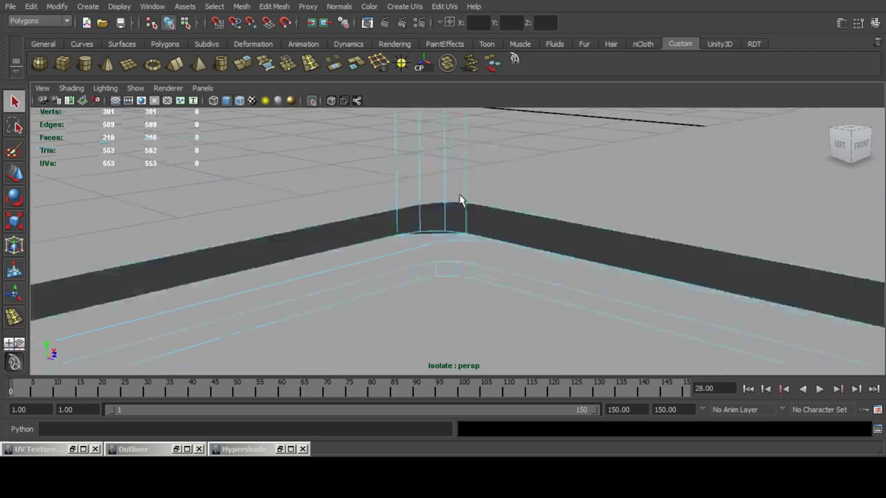
alt+drag(463, 199, 353, 237)
scroll(352, 237, down, 4)
alt+middle_drag(352, 238, 502, 256)
alt+drag(503, 258, 397, 254)
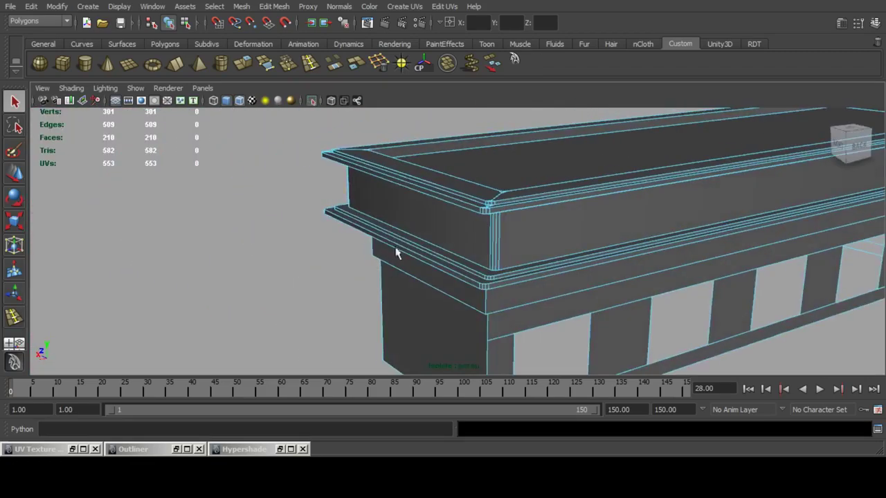
alt+drag(601, 240, 490, 212)
scroll(490, 211, up, 3)
alt+middle_drag(475, 174, 485, 239)
mouse_move(485, 239)
alt+mouse_down()
mouse_move(489, 259)
mouse_move(468, 236)
alt+mouse_up()
scroll(488, 259, up, 3)
alt+drag(457, 197, 472, 234)
alt+middle_drag(477, 232, 485, 171)
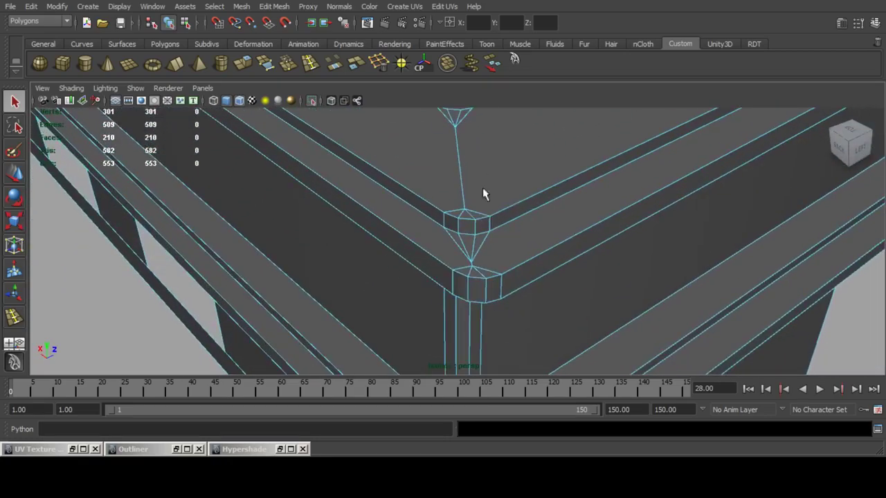
scroll(486, 257, up, 3)
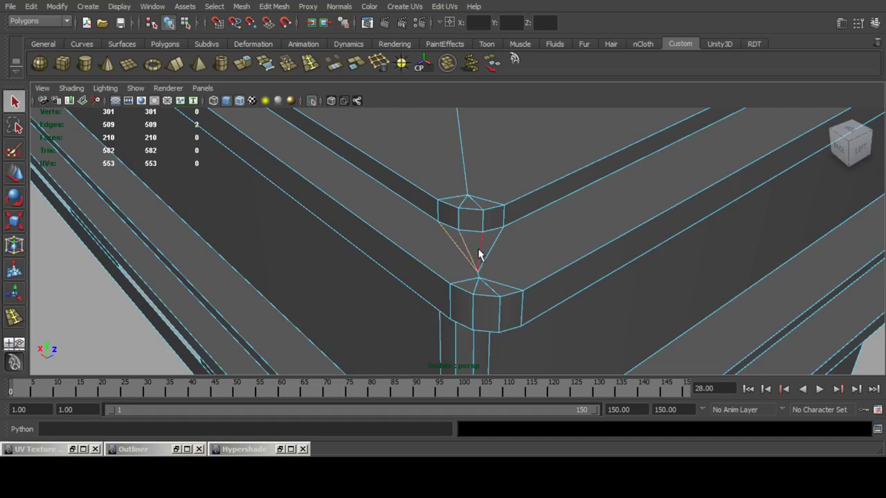
shift+click(494, 246)
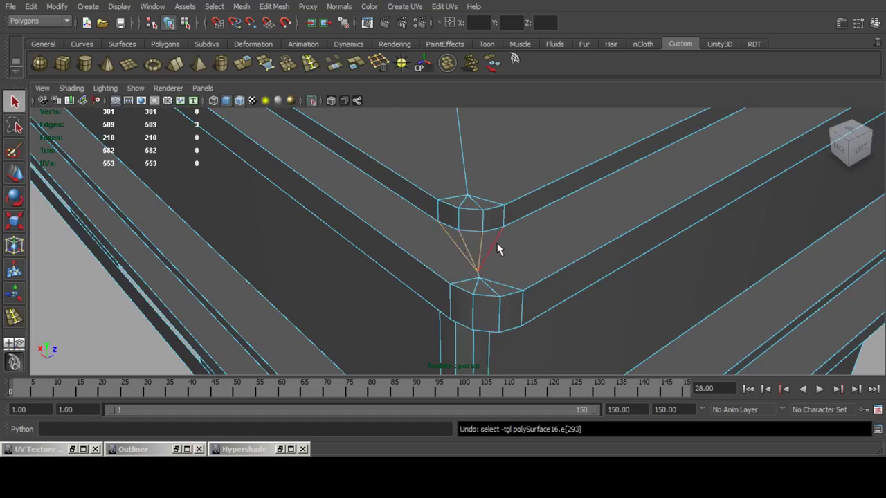
click(378, 62)
Delete the fan edges on top of the upper moulding's outer rounded corner at the back-left.
click(515, 290)
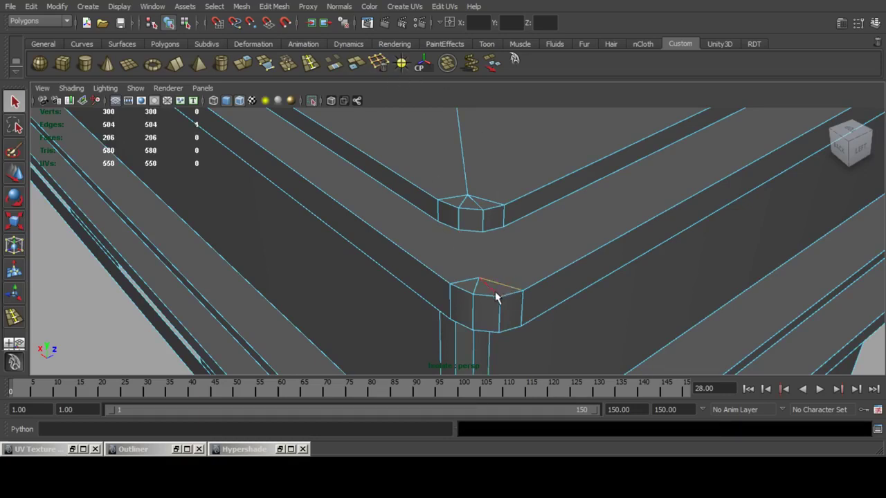
shift+click(496, 292)
shift+click(473, 289)
shift+click(470, 282)
key(g)
Delete the fan edges below the upper moulding's top step and on its outer rounded corner at the front-left.
alt+right_drag(644, 234, 603, 242)
alt+drag(603, 243, 531, 261)
alt+middle_drag(436, 204, 462, 221)
alt+right_drag(462, 222, 487, 247)
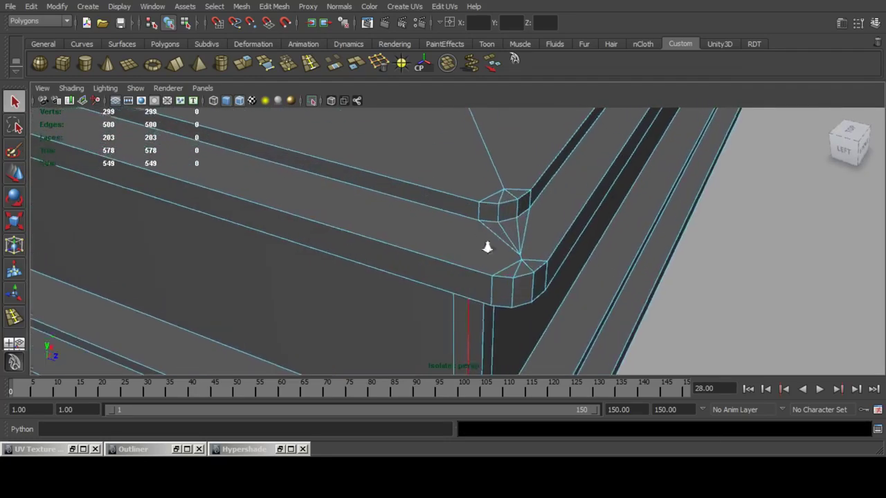
alt+drag(488, 247, 505, 244)
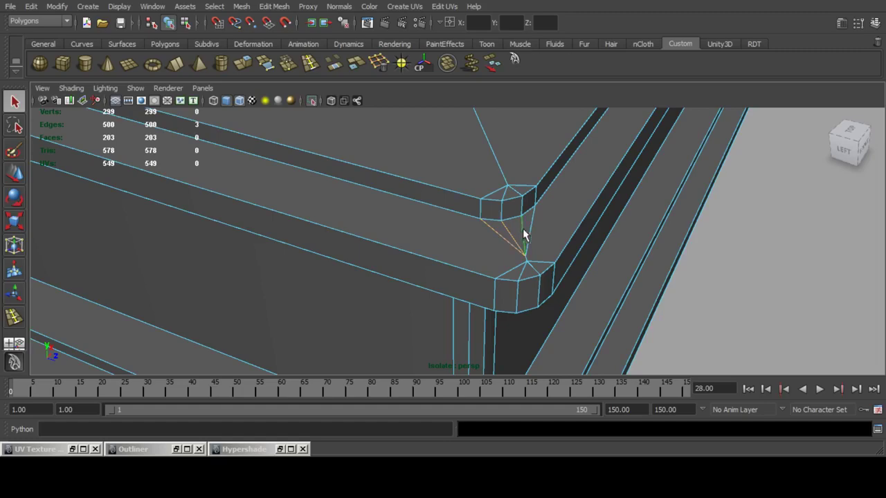
key(Delete)
key(Delete)
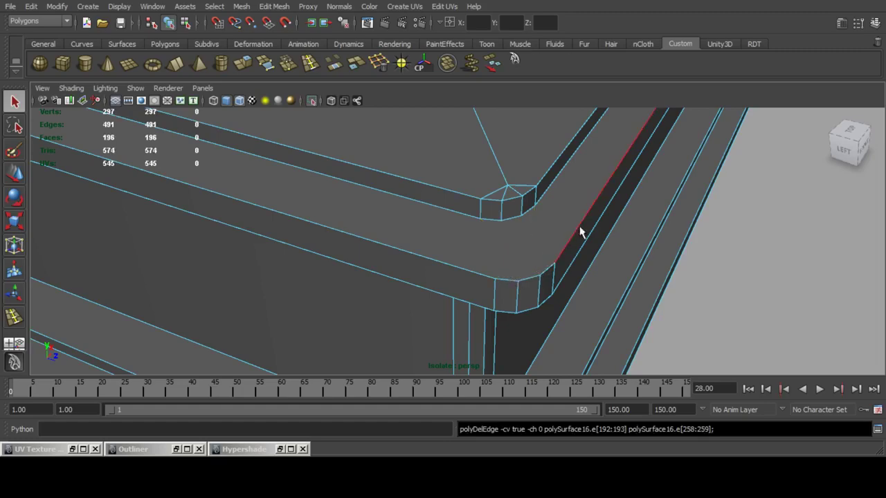
Delete the fan edges below the upper moulding's top rounded step at the front-right corner.
alt+drag(579, 234, 473, 237)
scroll(396, 224, up, 5)
alt+middle_drag(474, 236, 451, 241)
scroll(450, 244, up, 3)
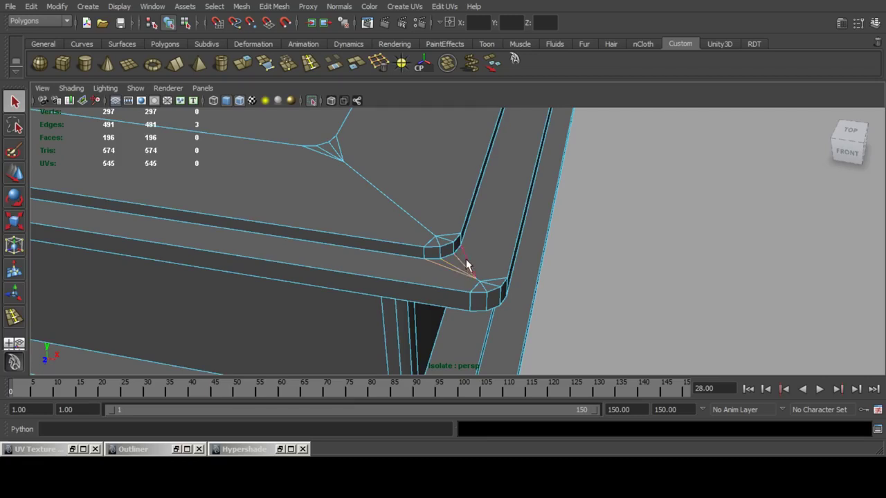
key(ctrl+Delete)
Delete the fan edges on top of the upper moulding's outer rounded corner at the front-right.
click(497, 279)
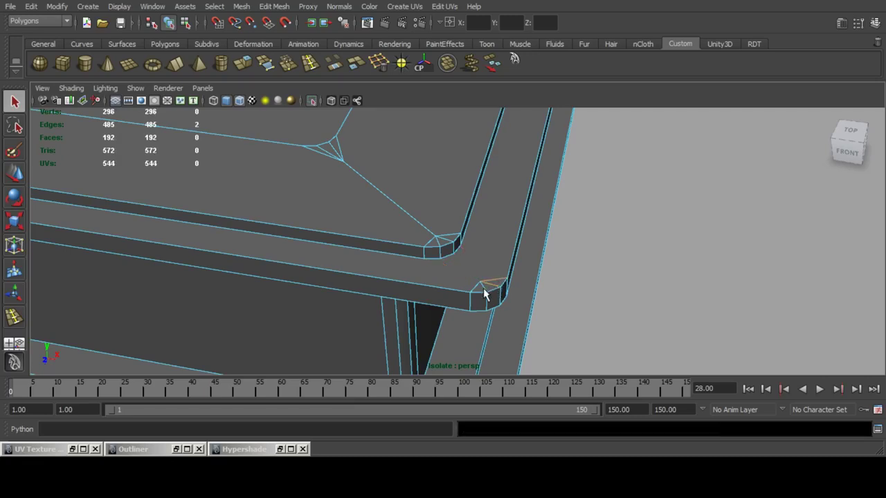
shift+click(485, 288)
shift+click(475, 289)
key(ctrl+Delete)
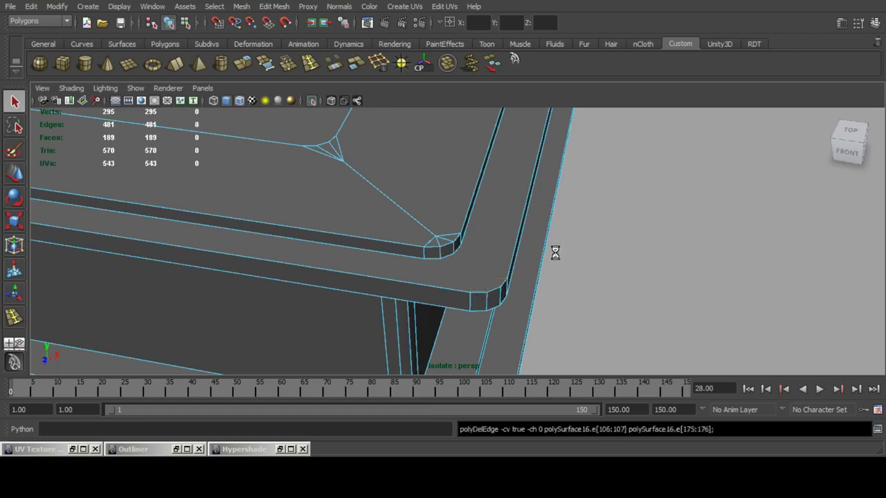
Delete the fan edges below the upper moulding's top rounded step at the back-right corner.
scroll(556, 253, down, 6)
alt+drag(556, 253, 439, 255)
alt+middle_drag(495, 184, 456, 287)
scroll(456, 287, up, 6)
alt+middle_drag(504, 194, 496, 249)
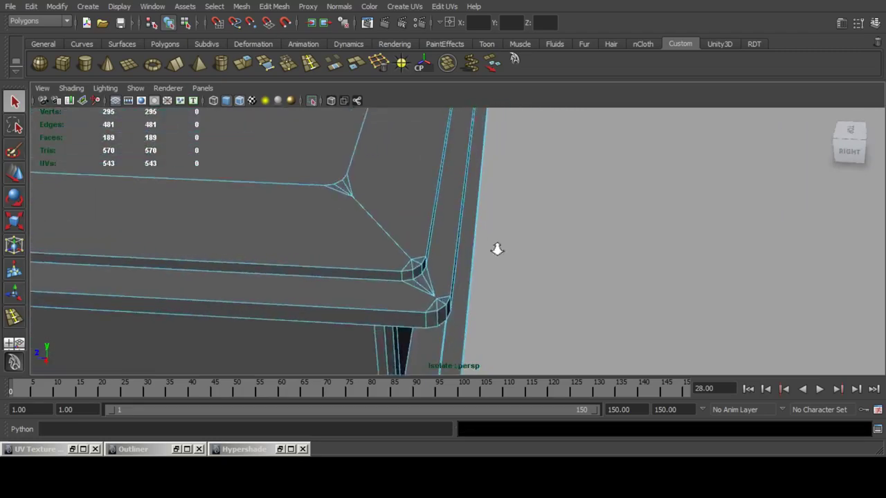
scroll(485, 260, up, 2)
shift+click(420, 296)
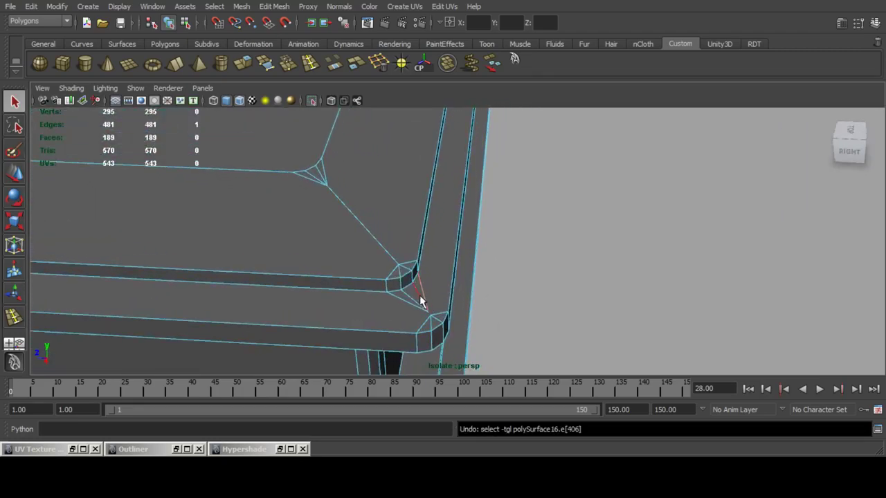
shift+click(417, 302)
key(ctrl+z)
shift+click(413, 299)
shift+click(413, 303)
key(ctrl+Delete)
Delete the fan edges on top of the upper moulding's outer rounded corner at the back-right.
click(441, 314)
shift+click(438, 321)
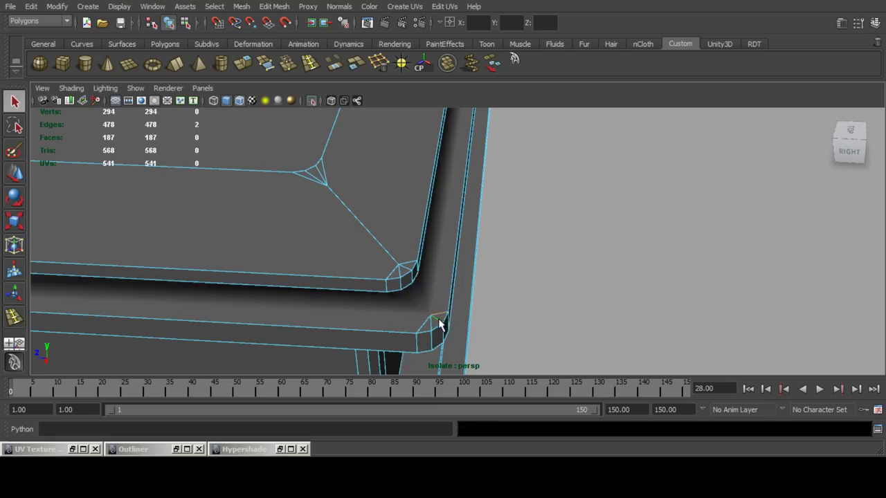
key(ctrl+Delete)
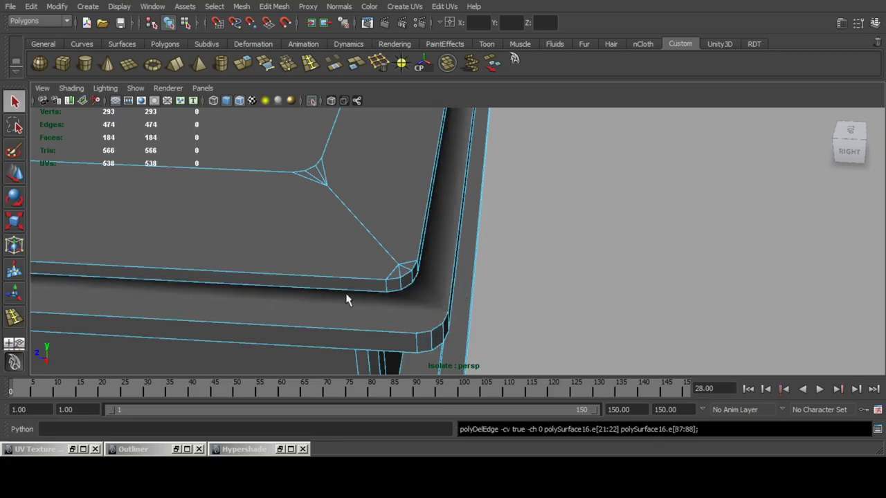
alt+drag(346, 296, 443, 164)
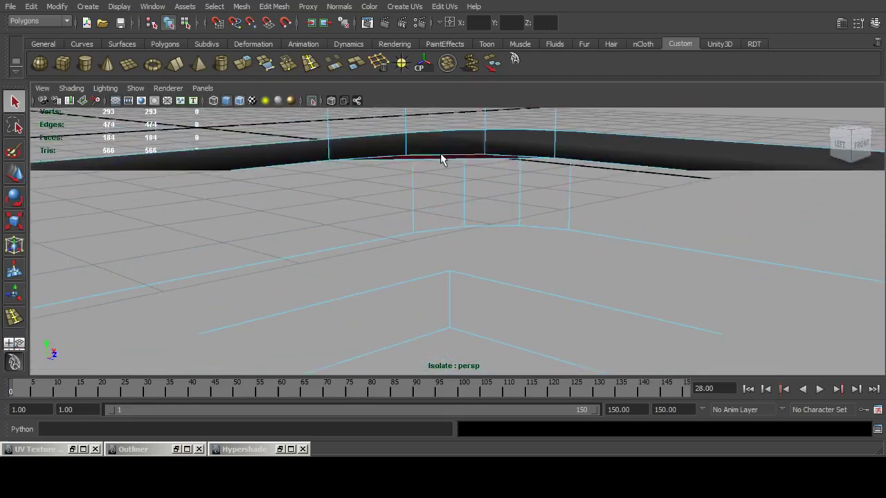
Delete the surplus hidden face at the rounded inner corner of the altar top.
click(441, 154)
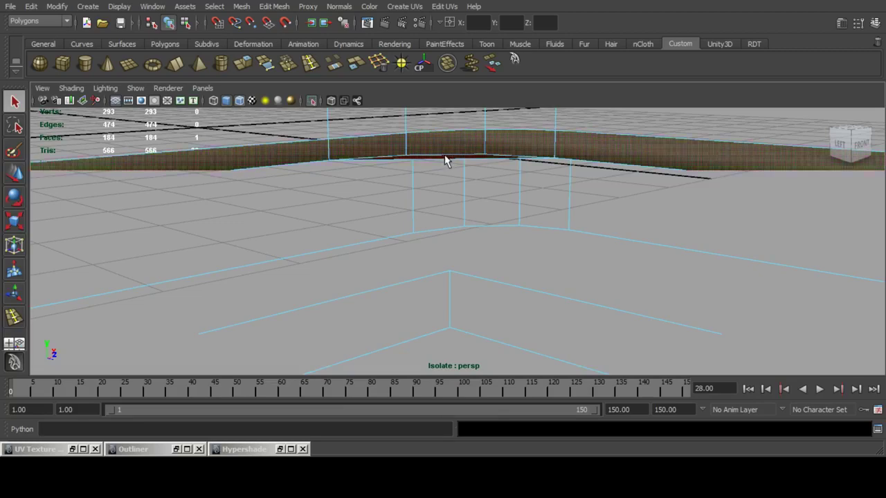
click(445, 157)
key(Delete)
scroll(534, 207, down, 5)
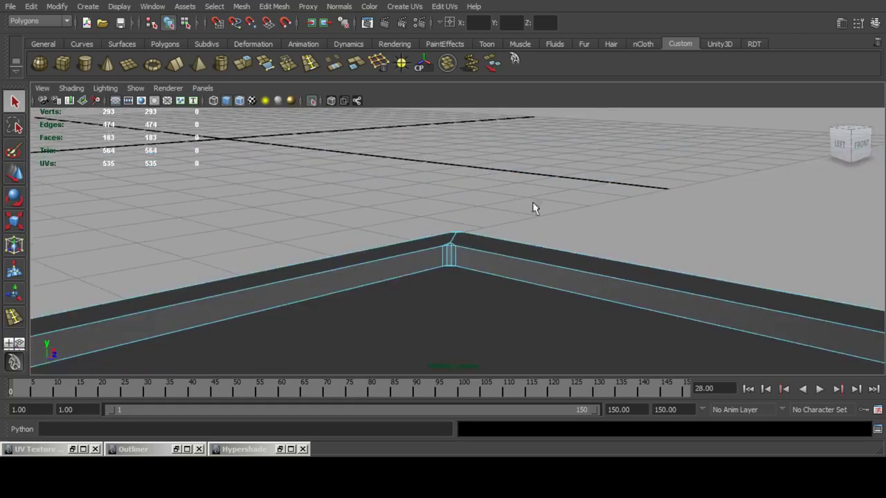
Delete the fan edges on the altar top's back-right corner, at both the recess corner and the rounded step.
alt+drag(554, 224, 339, 239)
scroll(404, 232, up, 2)
scroll(405, 233, up, 2)
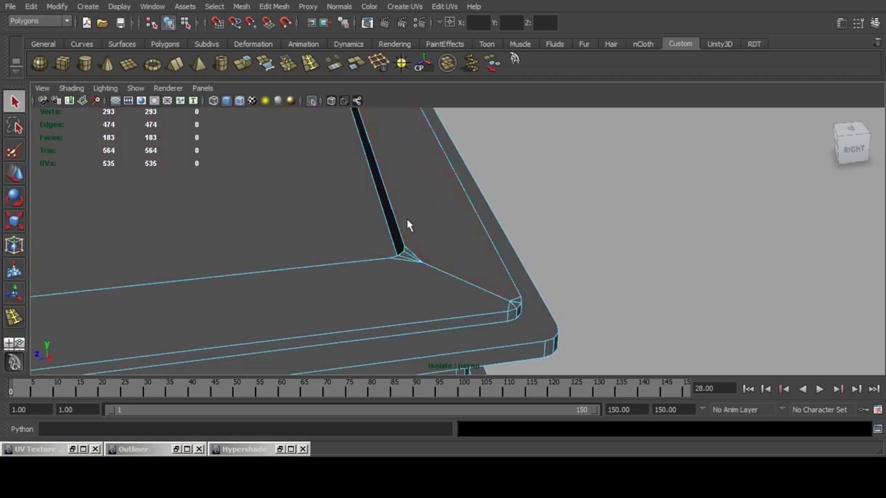
alt+drag(408, 225, 430, 182)
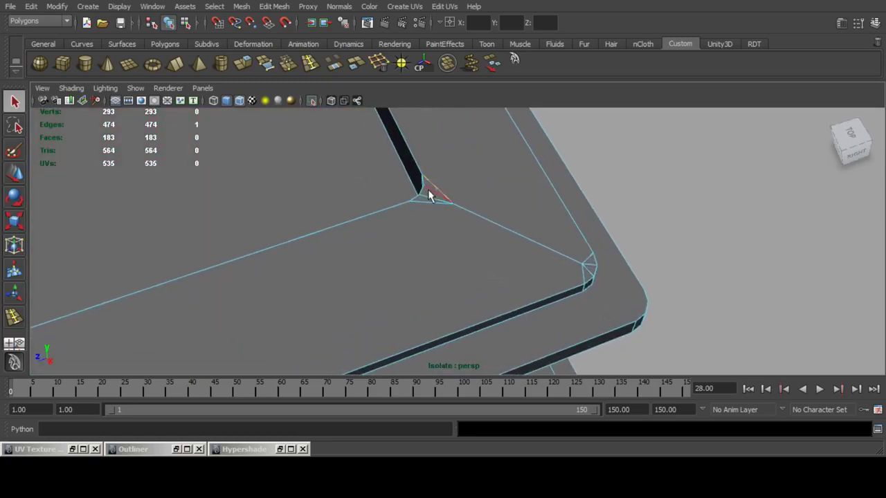
click(378, 62)
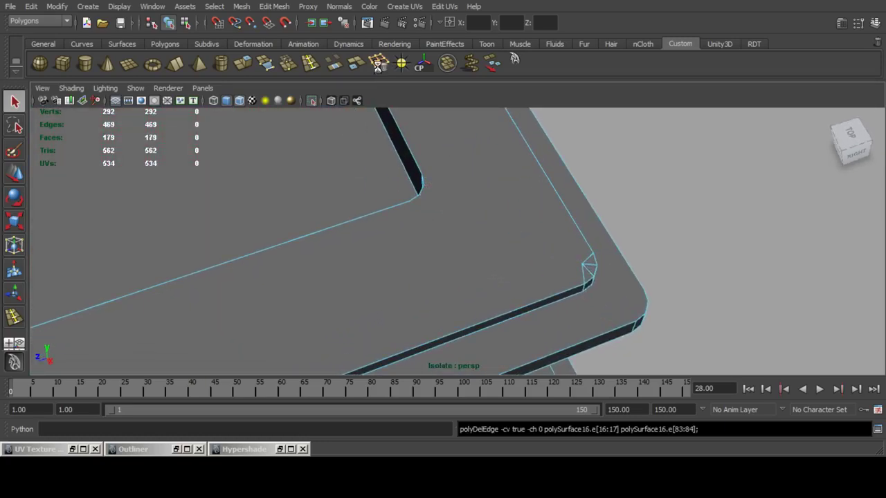
click(589, 265)
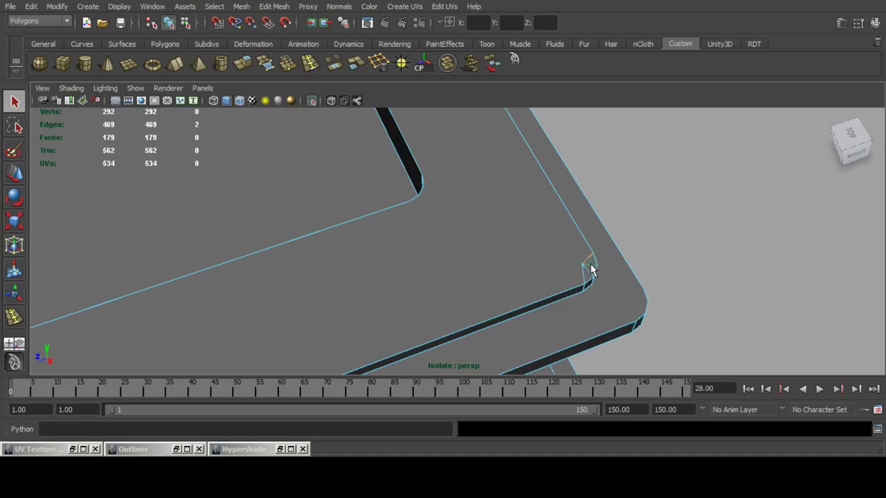
shift+click(584, 277)
shift+right_drag(584, 278, 325, 259)
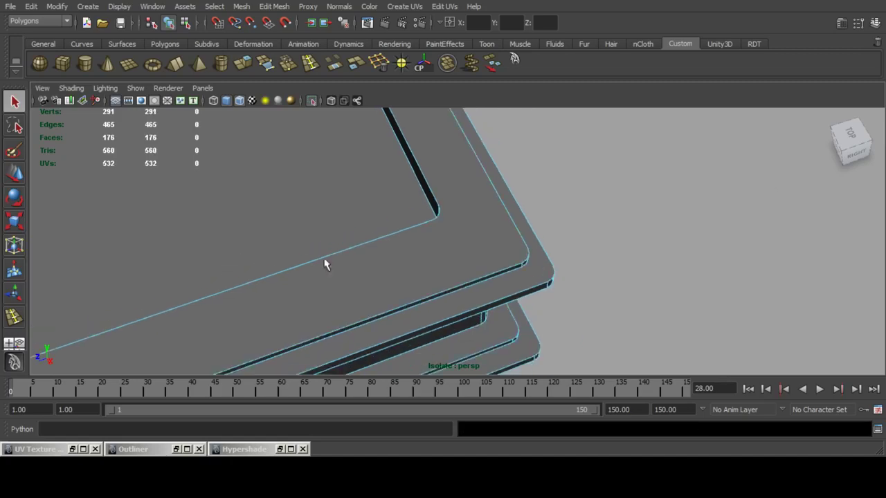
Delete the fan edges on the altar top's front-right corner, at both the recess corner and the rounded step.
alt+middle_drag(325, 259, 562, 139)
alt+middle_drag(334, 244, 498, 181)
alt+drag(498, 184, 408, 240)
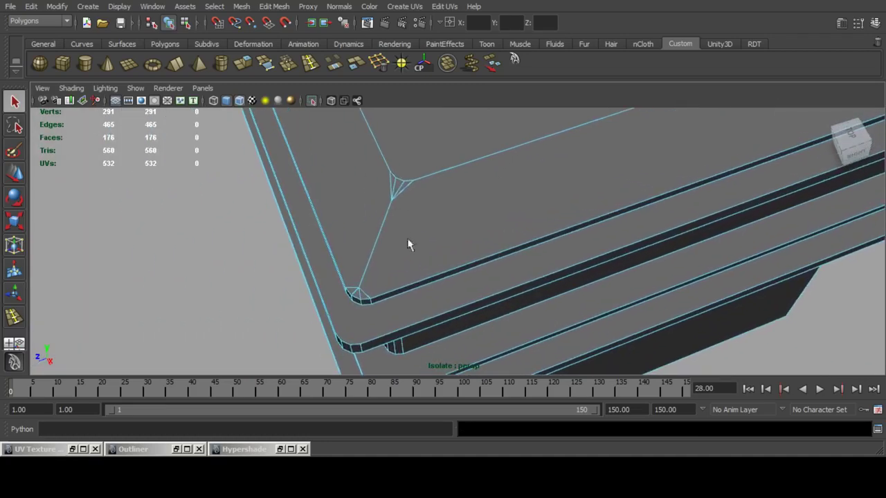
click(391, 182)
key(ctrl+BackSpace)
click(367, 300)
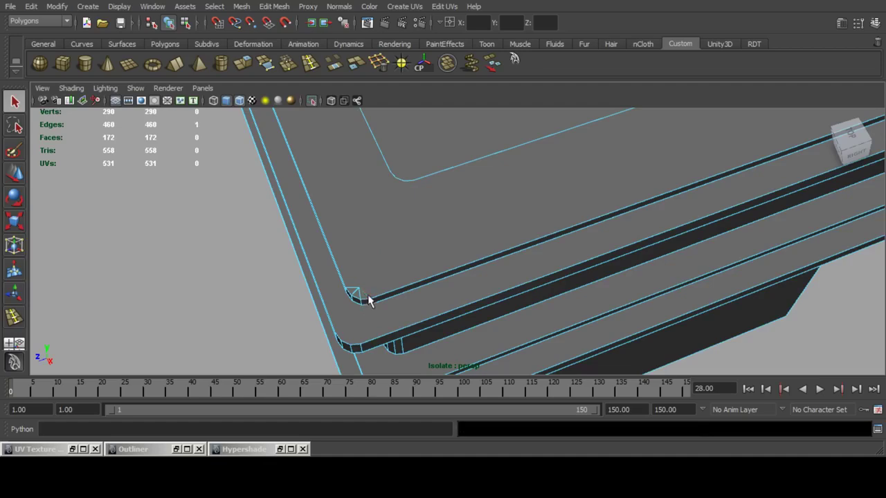
key(ctrl+BackSpace)
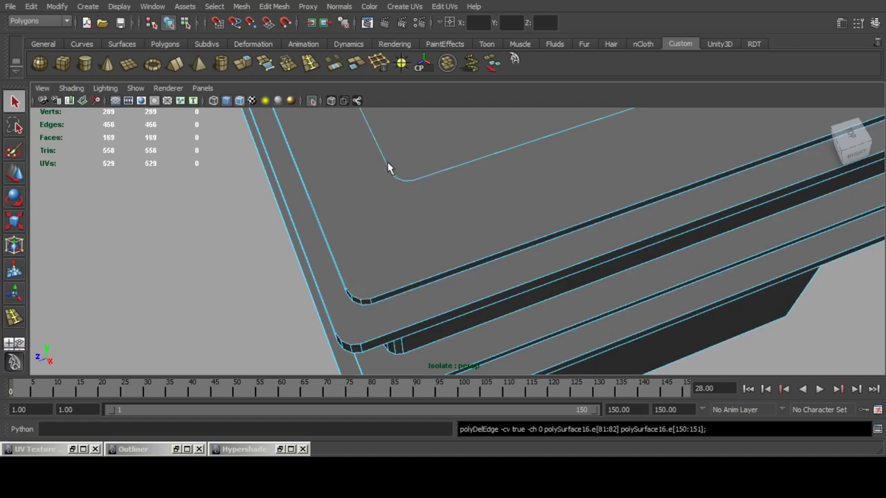
Delete the fan edges on the altar top's front-left corner, at both the recess corner and the rounded step.
alt+drag(390, 168, 352, 273)
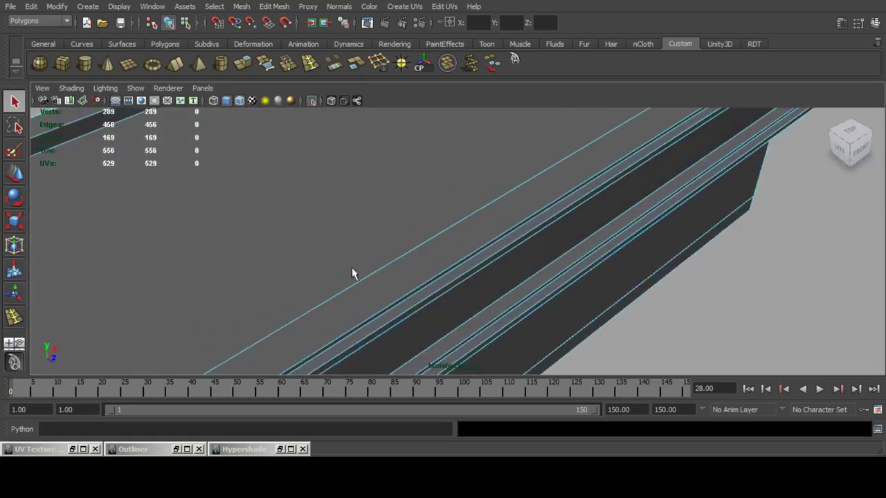
alt+middle_drag(352, 273, 493, 197)
alt+middle_drag(297, 353, 436, 287)
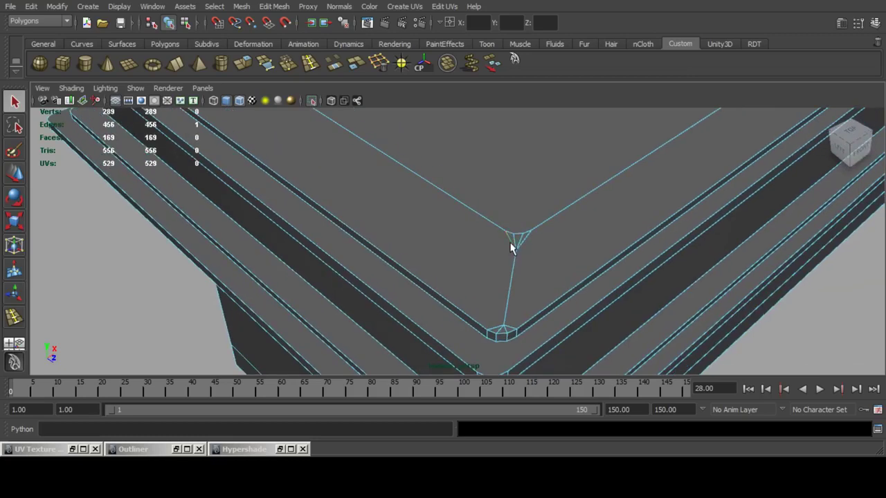
key(ctrl+BackSpace)
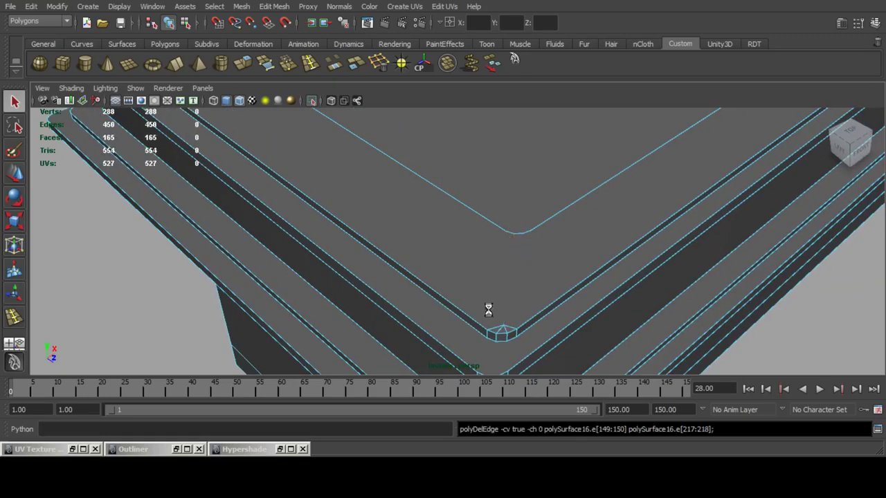
click(510, 333)
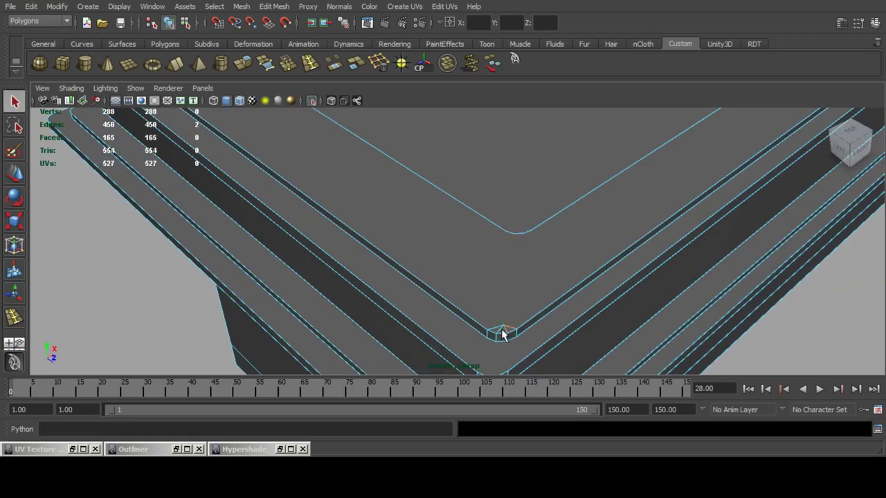
key(ctrl+z)
shift+click(499, 331)
key(ctrl+z)
shift+click(495, 325)
key(ctrl+BackSpace)
Try to delete the four fan edges at the recess's back-left corner.
alt+drag(457, 251, 388, 231)
alt+middle_drag(388, 231, 418, 258)
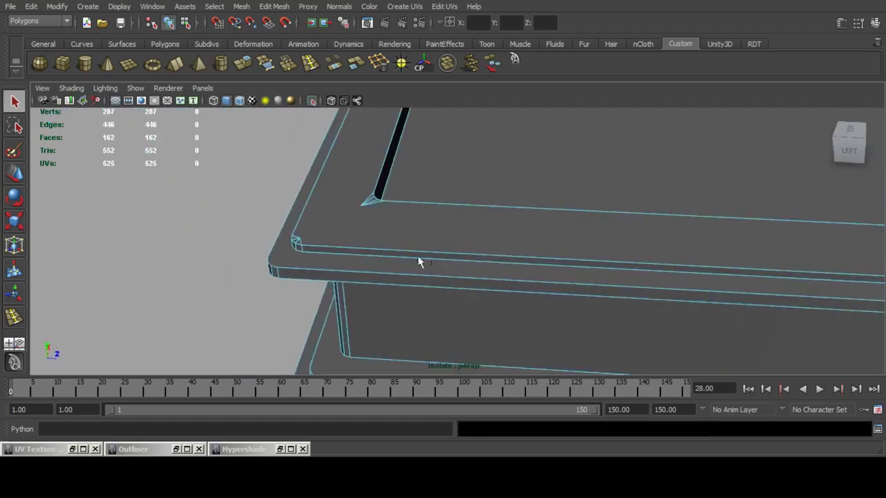
alt+right_drag(361, 213, 372, 293)
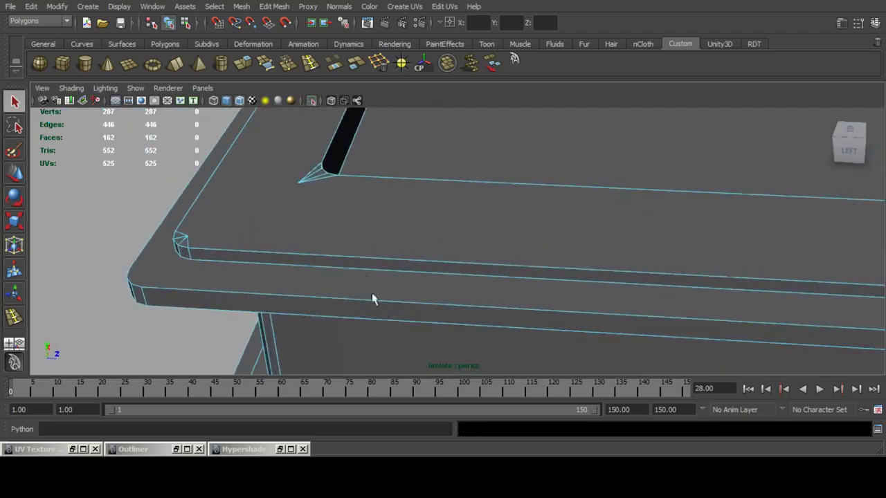
key(ctrl+z)
shift+click(322, 178)
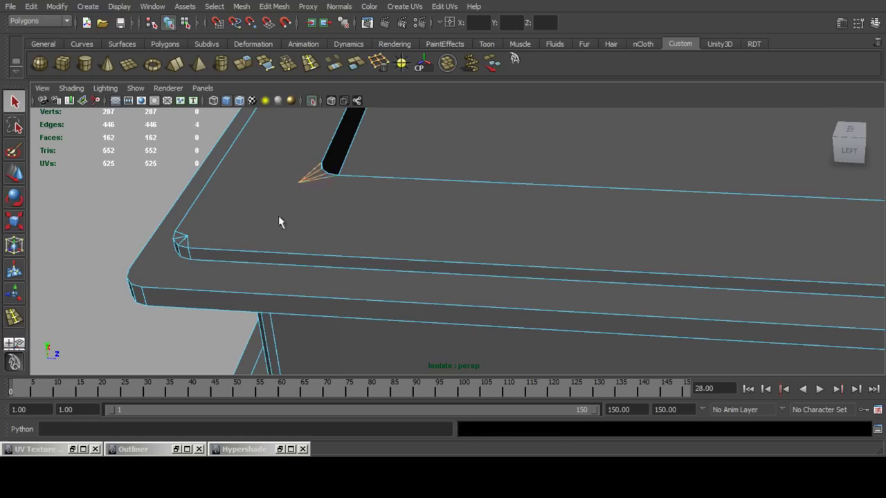
key(g)
key(ctrl+z)
Delete the fan edges on top of the rounded step at the altar top's back-left corner.
alt+middle_drag(267, 200, 370, 213)
key(ctrl+z)
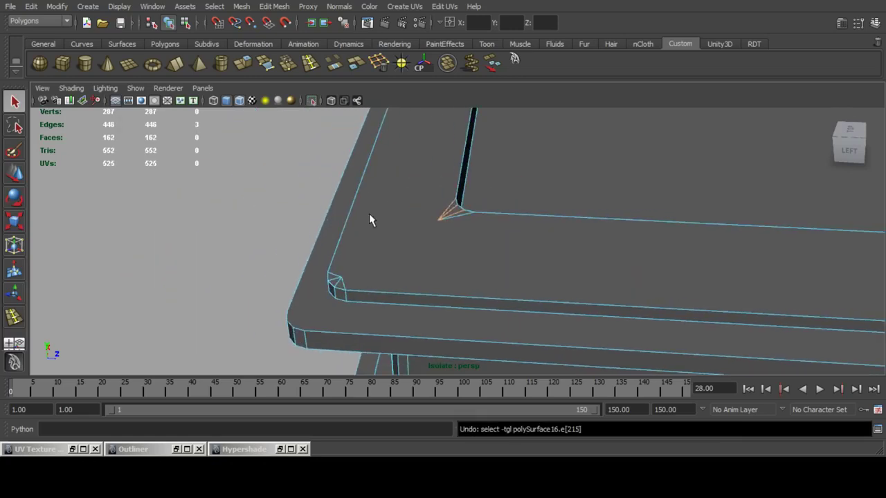
shift+click(333, 275)
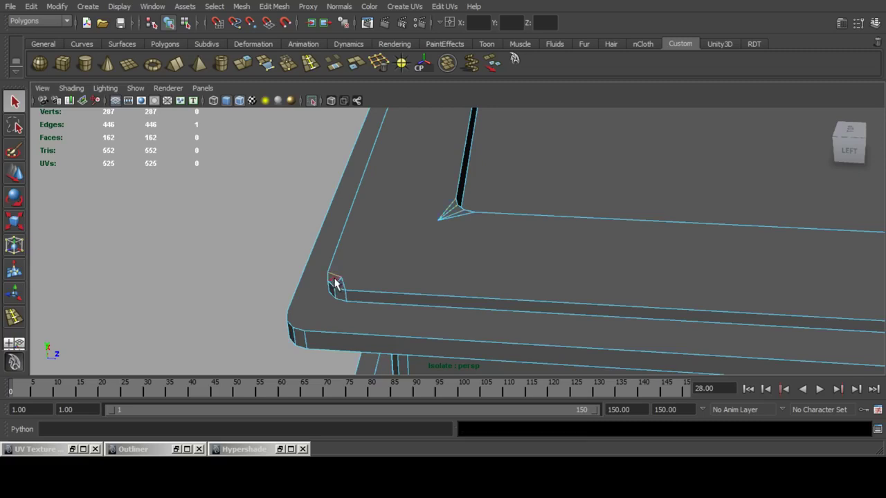
key(g)
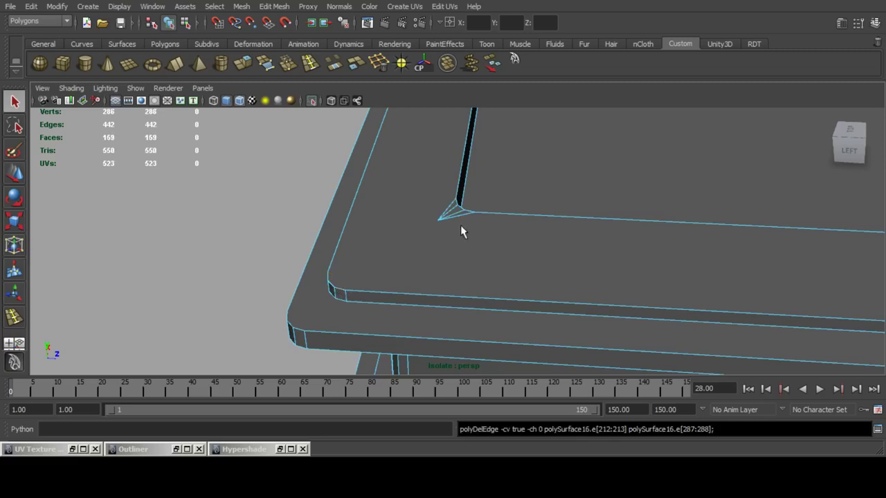
Remove surplus edges individually from the fan at the recess's back-left corner.
click(457, 218)
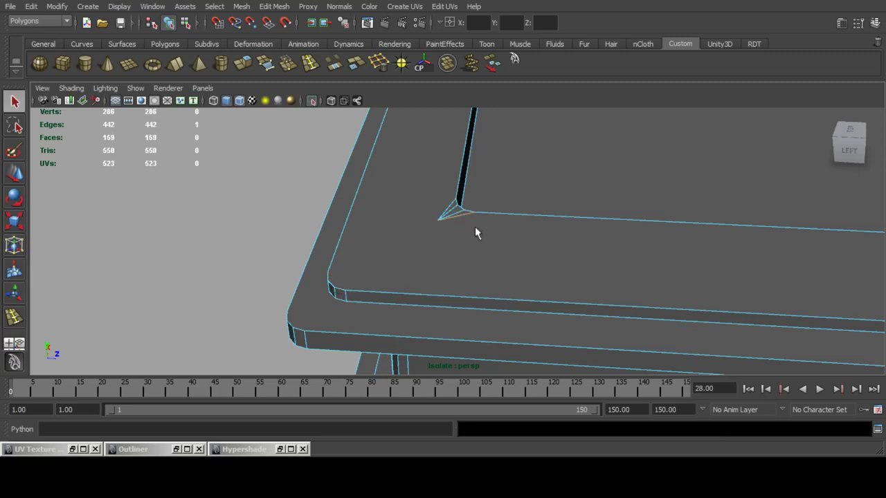
key(ctrl+Delete)
click(460, 210)
click(461, 212)
key(g)
click(454, 209)
key(g)
key(ctrl+z)
Delete the surplus edge cutting across the recess floor's rounded back-right corner.
alt+drag(554, 215, 221, 235)
key(g)
alt+middle_drag(547, 209, 369, 261)
alt+middle_drag(602, 190, 437, 259)
alt+middle_drag(665, 144, 460, 198)
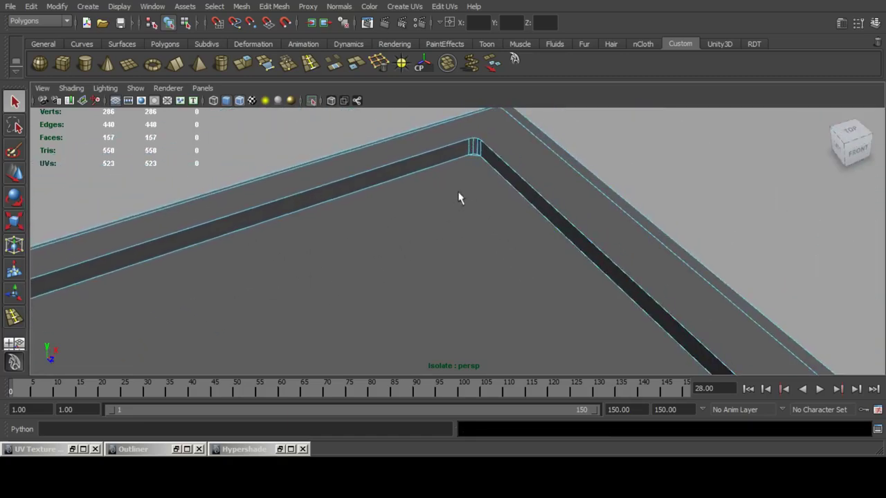
click(472, 155)
key(g)
Delete the surplus edge cutting across the recess floor's rounded front-right corner.
alt+drag(386, 210, 592, 181)
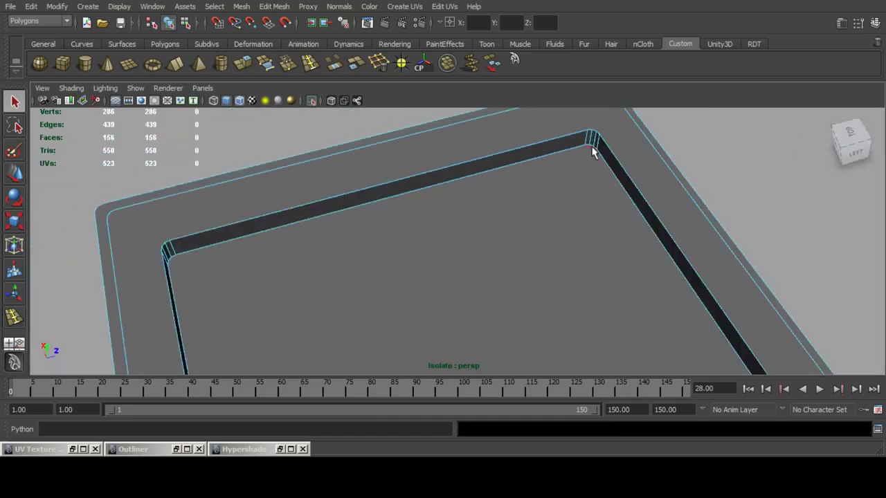
click(592, 149)
key(g)
Delete the surplus edge cutting across the recess floor's rounded front-left corner.
alt+drag(396, 225, 588, 220)
alt+middle_drag(449, 281, 623, 220)
alt+drag(498, 277, 586, 228)
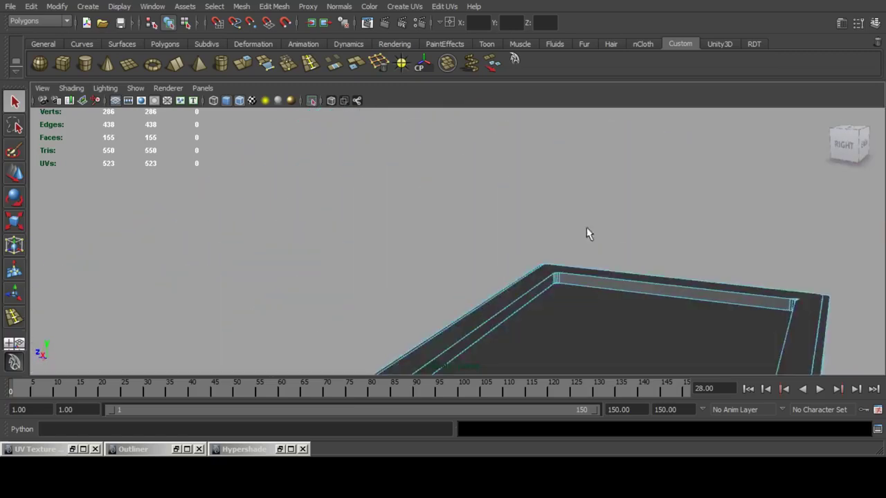
alt+middle_drag(586, 228, 552, 259)
alt+right_drag(551, 259, 512, 235)
click(546, 320)
key(f)
alt+drag(512, 236, 542, 271)
key(g)
Move the leftover fan's apex vertex at the recess's back-left corner toward the rounded recess edge.
alt+right_drag(542, 270, 402, 298)
alt+drag(403, 304, 595, 228)
alt+middle_drag(595, 229, 500, 395)
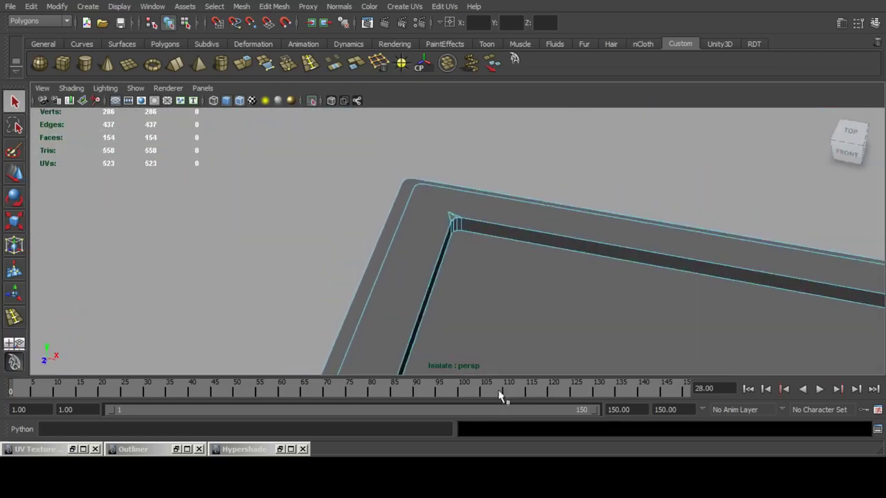
alt+drag(484, 312, 443, 228)
click(444, 190)
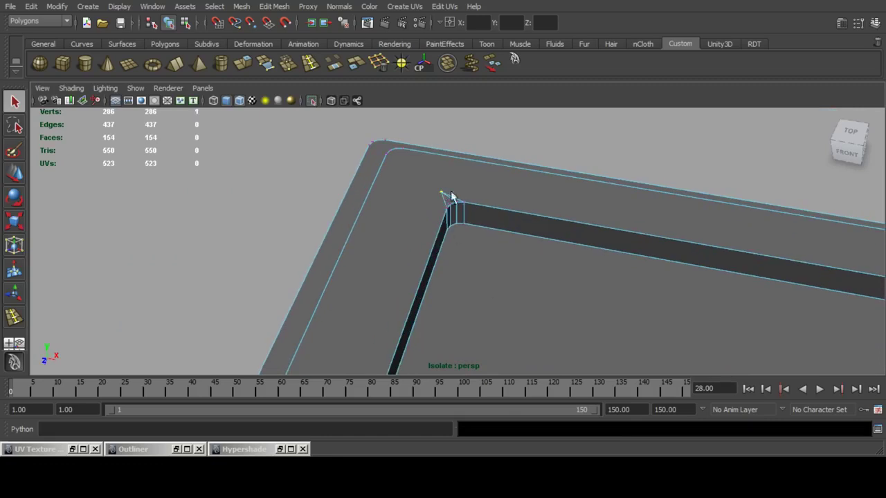
click(15, 175)
key(f)
mouse_move(460, 232)
alt+mouse_down()
mouse_move(497, 232)
mouse_move(446, 238)
alt+mouse_up()
drag(398, 278, 510, 254)
Align the fan's apex vertex with the recess's rounded corner and merge it with the corner vertex.
scroll(515, 250, up, 8)
scroll(517, 250, down, 4)
alt+middle_drag(503, 301, 465, 208)
alt+drag(465, 207, 311, 212)
scroll(312, 212, down, 5)
alt+drag(410, 210, 497, 282)
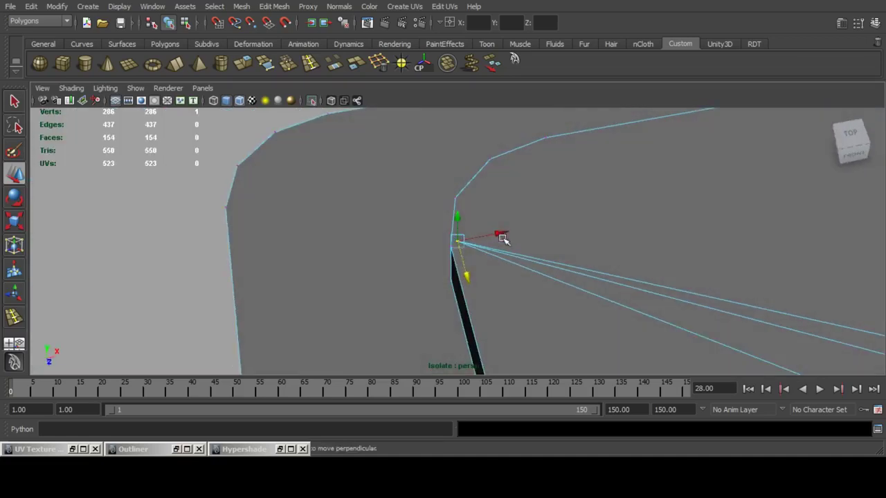
drag(502, 236, 496, 229)
alt+drag(462, 283, 432, 229)
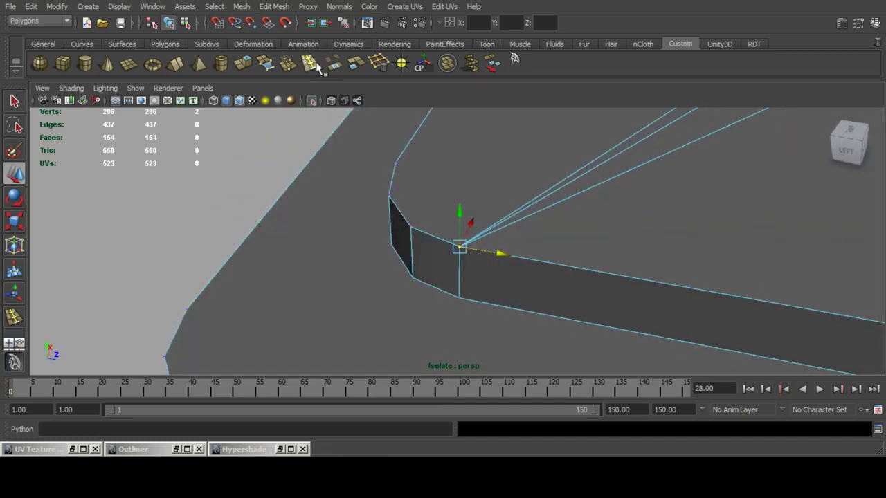
click(288, 69)
Delete the upper and lower horizontal edges running across the front and side of the altar's base.
scroll(593, 182, down, 10)
alt+drag(593, 183, 452, 250)
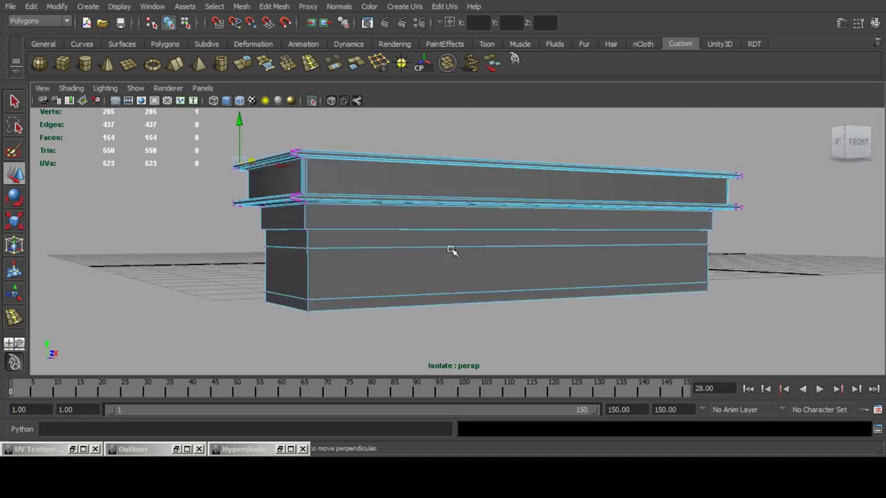
alt+drag(446, 214, 467, 251)
click(465, 252)
shift+click(383, 260)
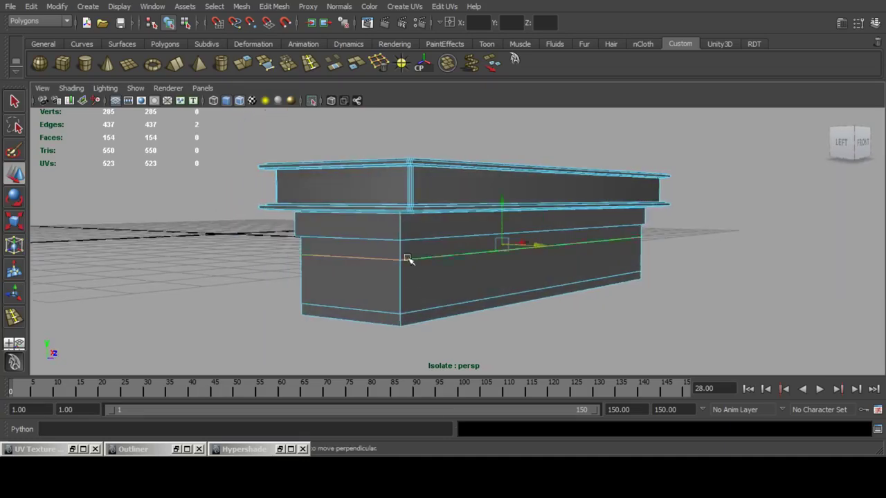
shift+click(470, 303)
shift+click(373, 312)
alt+drag(785, 257, 540, 313)
click(380, 63)
Select the ring of vertical faces around the altar's band between the upper and lower mouldings.
alt+drag(166, 234, 490, 253)
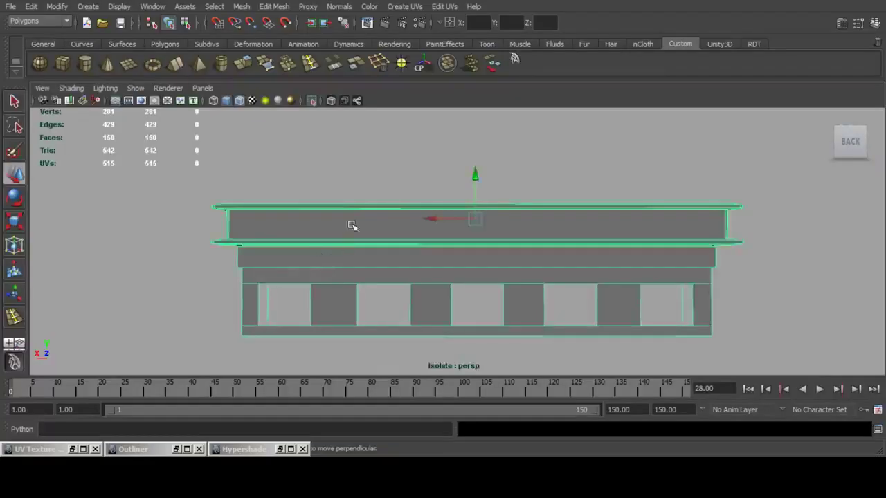
scroll(350, 225, up, 3)
key(F11)
alt+middle_drag(340, 232, 369, 236)
alt+drag(369, 236, 398, 244)
scroll(320, 250, up, 3)
click(201, 249)
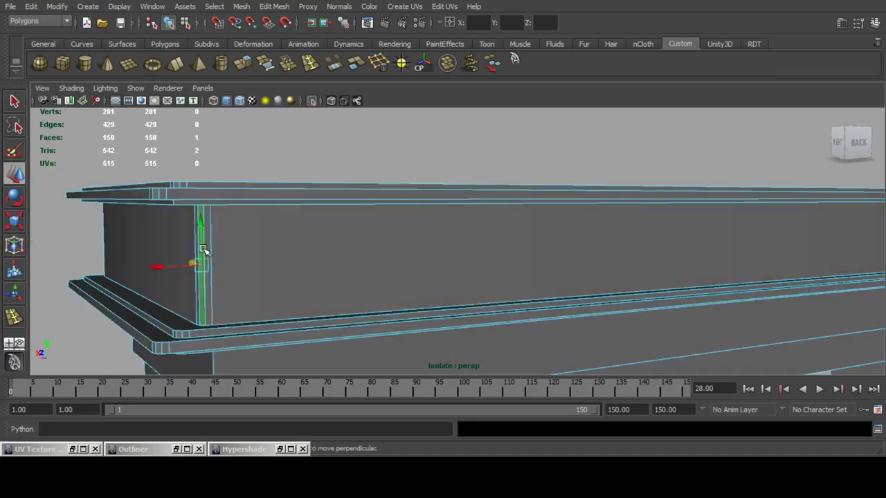
shift+double_click(208, 236)
Add the vertical face rings of the upper moulding and the inner recess on the altar's top to the selected band faces.
alt+drag(243, 209, 343, 197)
scroll(352, 297, up, 2)
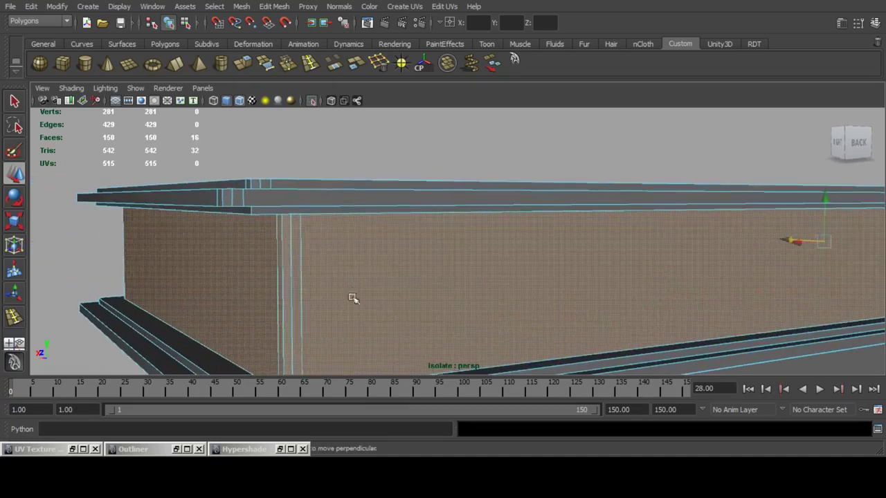
alt+drag(246, 210, 365, 297)
shift+double_click(374, 289)
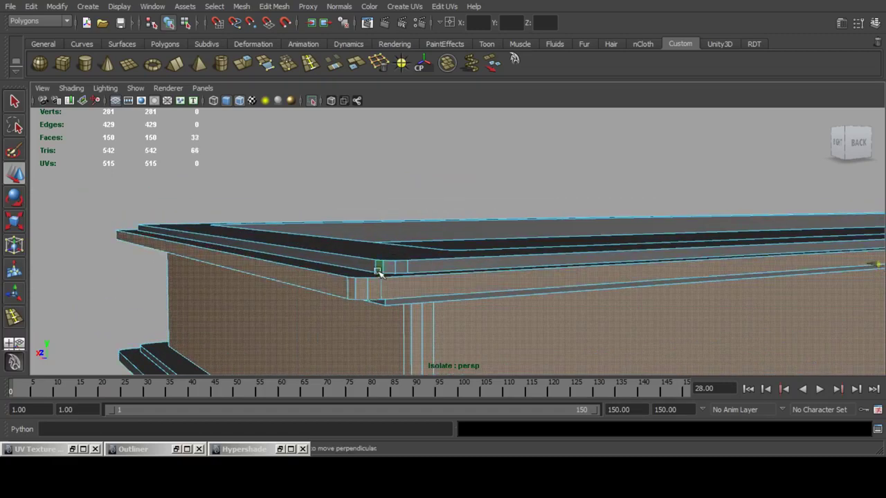
shift+double_click(385, 267)
alt+drag(506, 247, 417, 249)
shift+click(447, 215)
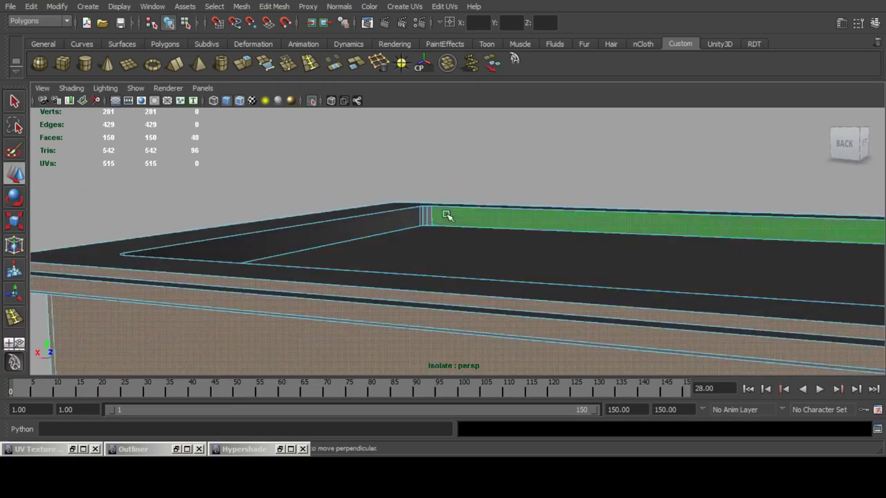
shift+double_click(430, 215)
Add the vertical face rings of the lower moulding, including its recessed step on the underside, to the selection.
alt+drag(431, 215, 499, 207)
alt+middle_drag(499, 207, 455, 254)
scroll(454, 255, up, 3)
alt+drag(455, 255, 434, 224)
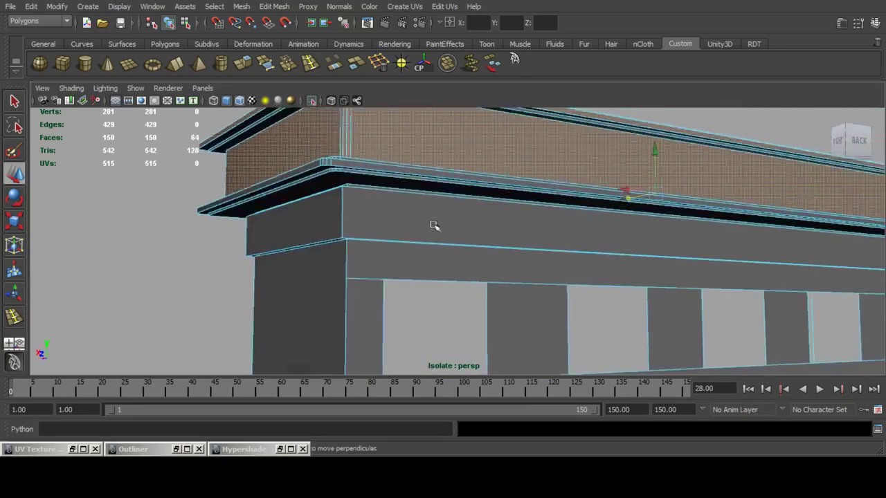
alt+middle_drag(434, 224, 488, 210)
scroll(488, 211, up, 4)
alt+drag(488, 211, 382, 247)
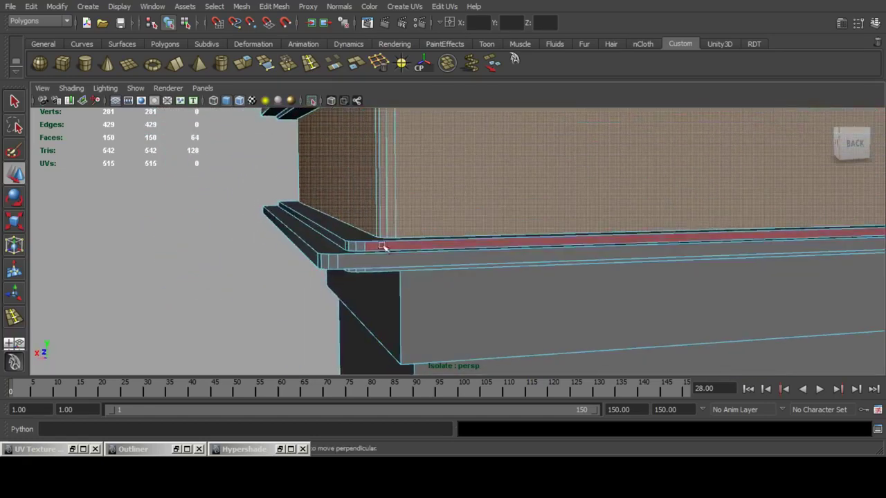
shift+double_click(371, 248)
shift+double_click(337, 258)
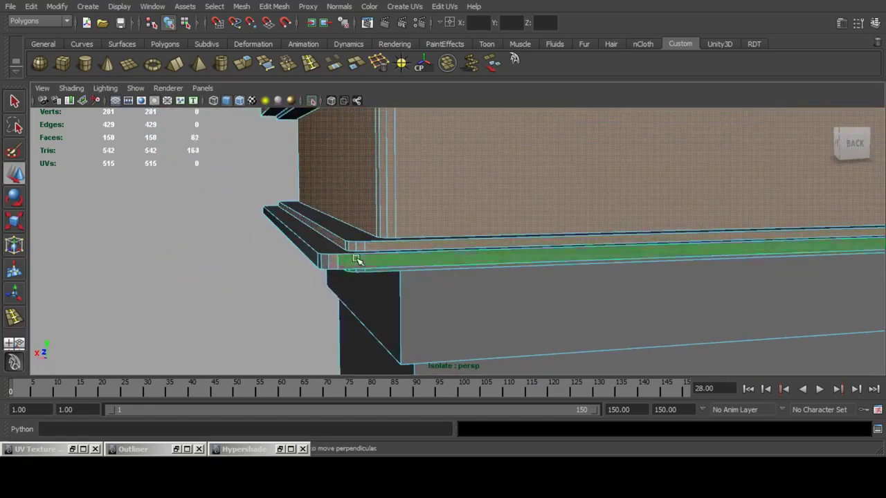
alt+drag(372, 273, 398, 208)
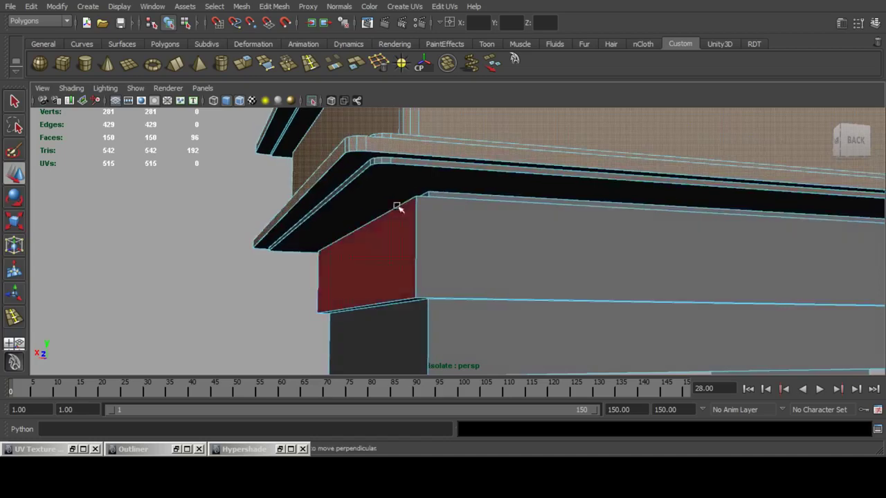
shift+double_click(386, 161)
Apply Cylindrical Mapping to the selected vertical face rings of the altar.
scroll(600, 249, down, 6)
mouse_move(405, 214)
alt+mouse_down()
mouse_move(455, 204)
mouse_move(406, 226)
alt+mouse_up()
click(398, 7)
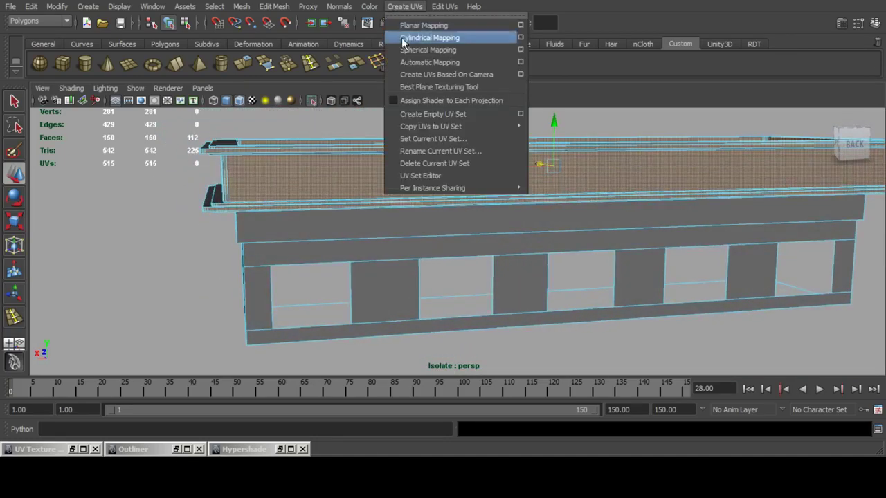
click(402, 38)
Move the cylindrically mapped UVs out of the texture square into empty UV space, away from the other shells.
click(72, 449)
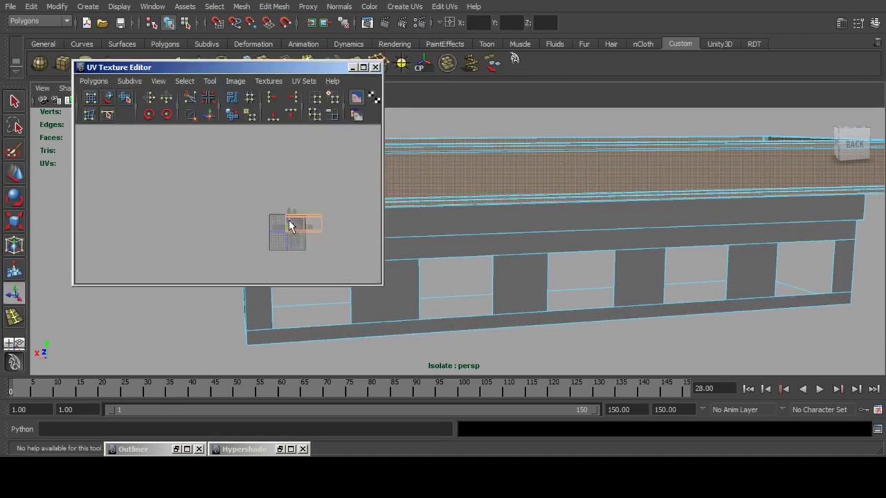
scroll(324, 210, down, 2)
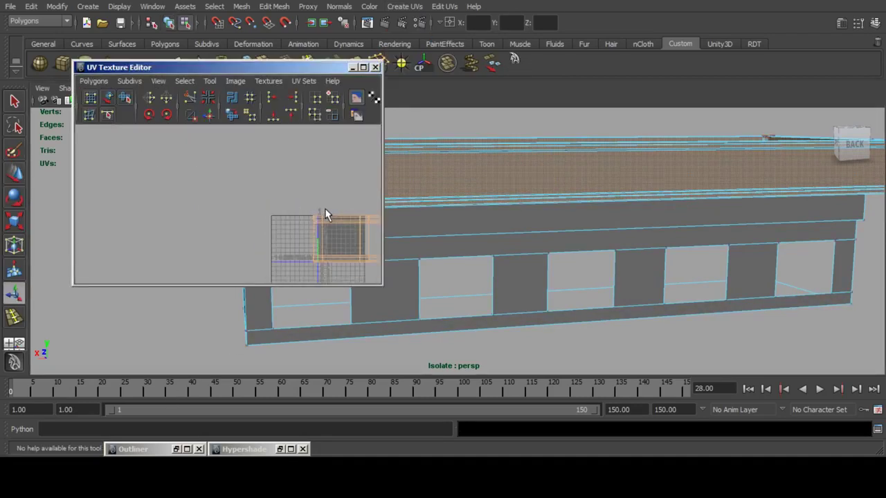
scroll(327, 215, down, 3)
drag(231, 191, 348, 273)
click(9, 177)
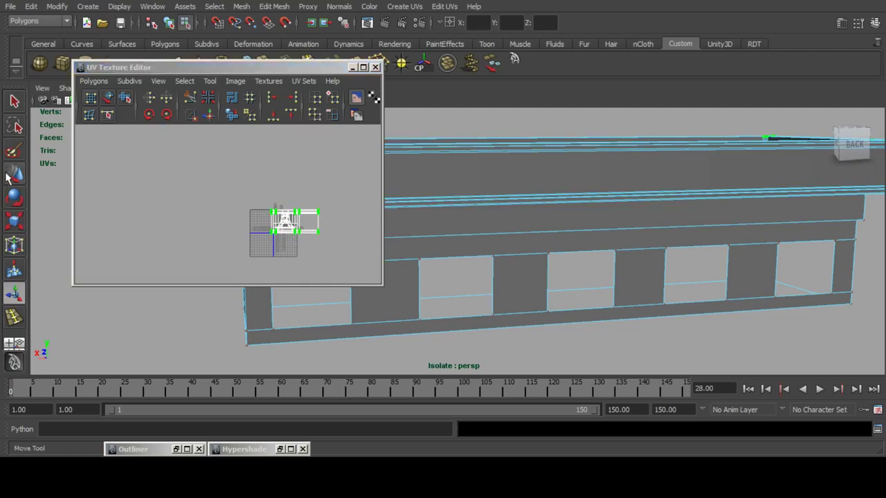
drag(302, 211, 101, 208)
alt+middle_drag(106, 210, 257, 191)
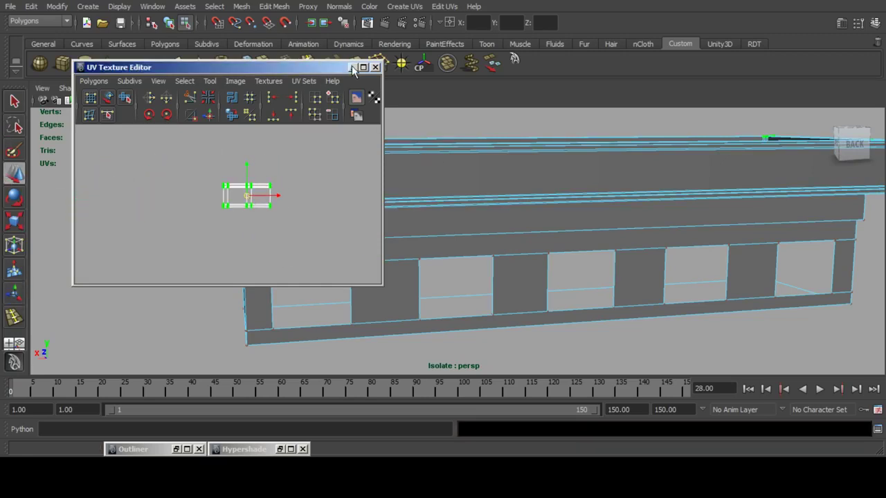
click(352, 67)
Select the altar's back faces below the lower moulding: both horizontal strips, all the pillars and the base strip.
key(f)
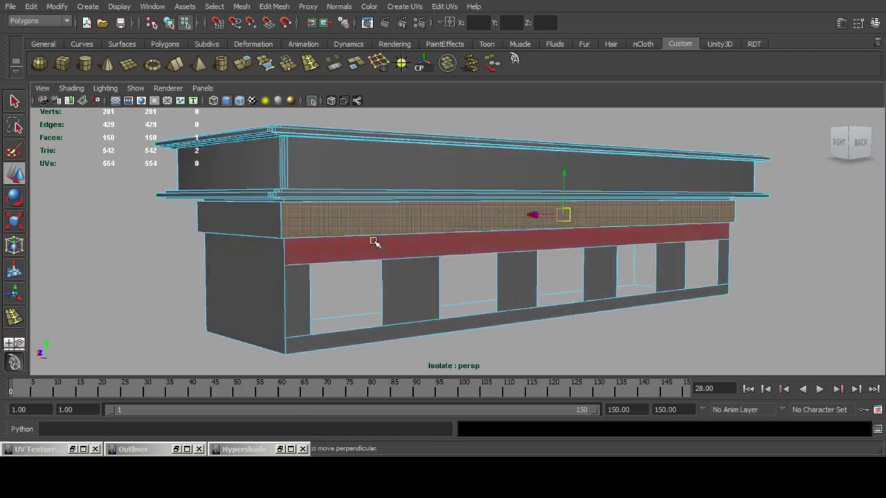
shift+click(376, 245)
shift+click(409, 275)
shift+click(302, 287)
shift+click(392, 330)
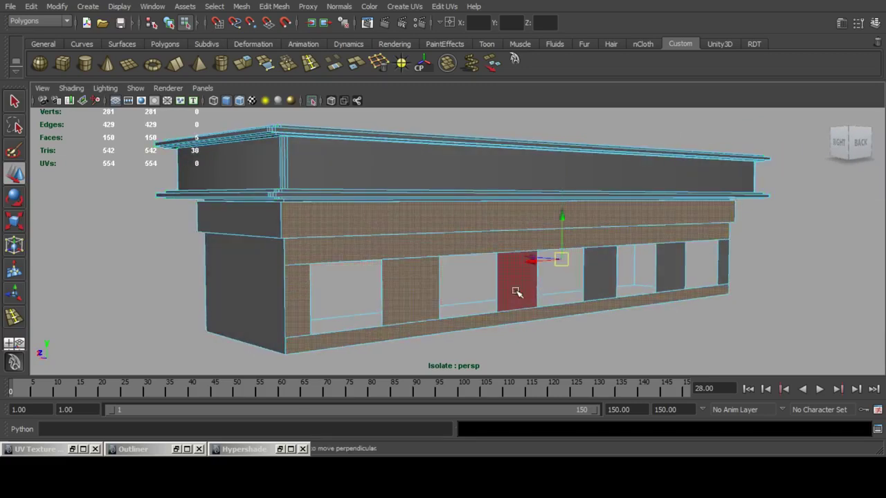
shift+click(516, 291)
shift+click(600, 277)
shift+click(664, 271)
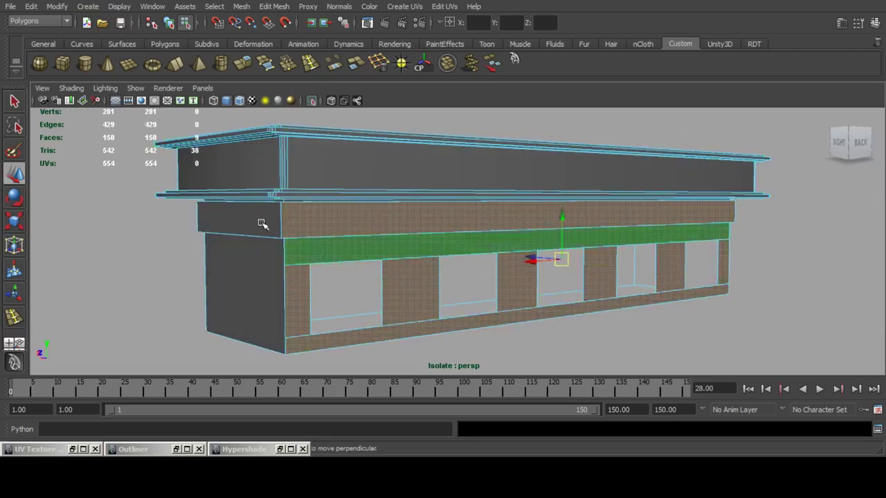
Add the two large front faces and the thin strip beneath the lower moulding on the front to the selection.
alt+drag(262, 223, 436, 232)
shift+click(441, 240)
shift+click(443, 275)
scroll(499, 200, up, 5)
alt+middle_drag(498, 200, 546, 274)
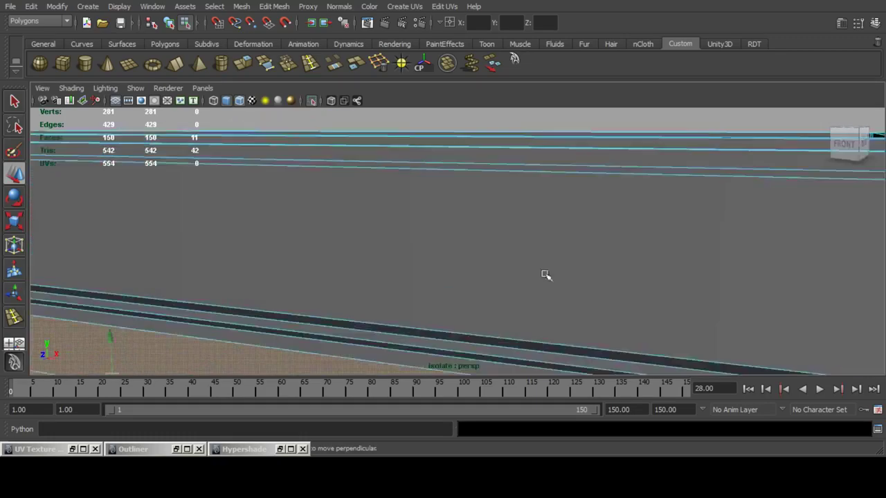
alt+drag(546, 275, 473, 198)
alt+drag(509, 244, 488, 265)
shift+click(501, 253)
Add the front's thin strip beneath the upper moulding to the selection.
alt+drag(416, 215, 421, 246)
alt+middle_drag(494, 273, 474, 222)
alt+middle_drag(417, 179, 429, 201)
alt+drag(429, 201, 442, 232)
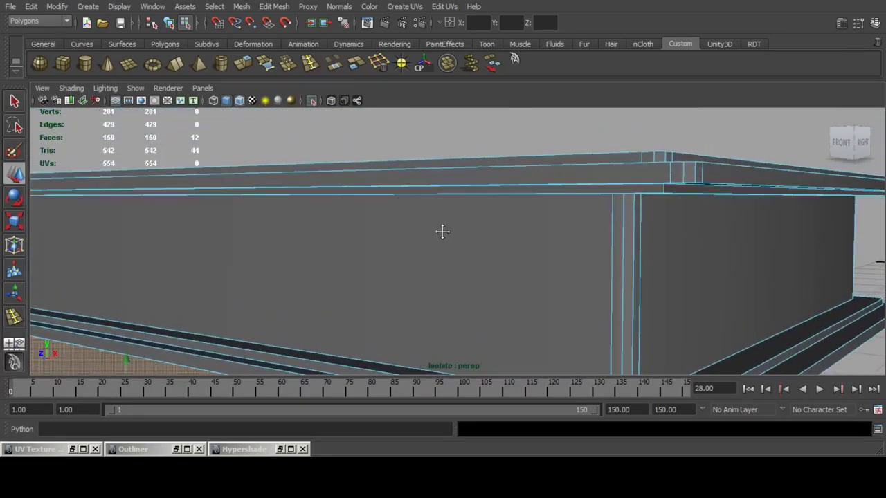
shift+click(574, 191)
Add the thin strips beneath the upper and lower mouldings on the altar's back to the selection.
scroll(588, 197, down, 5)
alt+drag(598, 202, 411, 197)
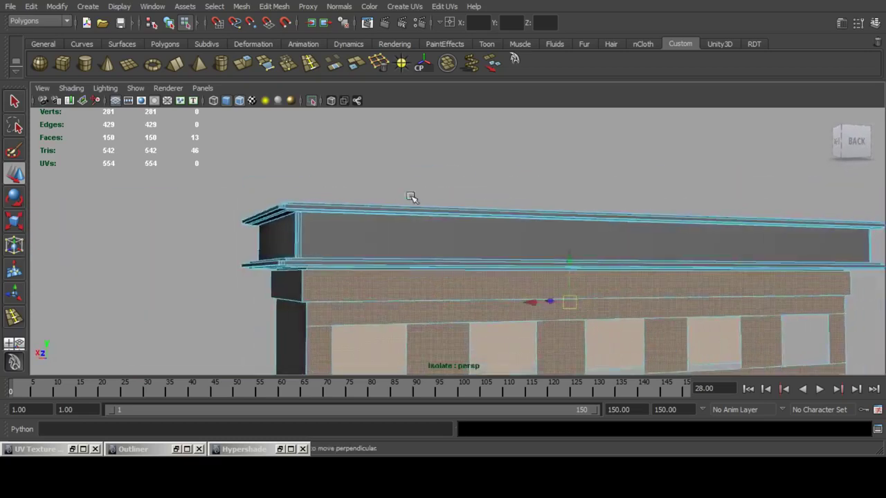
scroll(411, 198, up, 4)
alt+middle_drag(283, 196, 407, 230)
scroll(407, 230, up, 1)
shift+click(334, 216)
scroll(340, 232, down, 3)
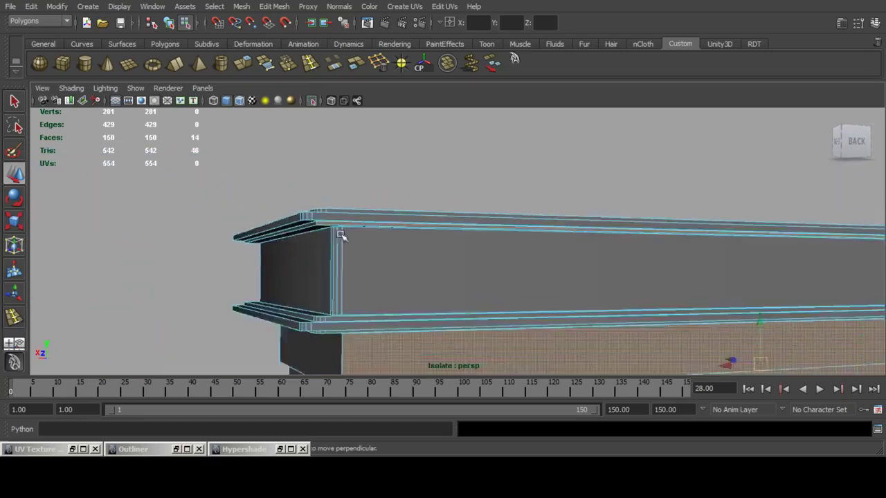
alt+middle_drag(342, 234, 370, 181)
scroll(371, 181, up, 3)
shift+click(379, 240)
Apply Planar Mapping to the selected front and back faces of the altar.
alt+drag(379, 240, 477, 209)
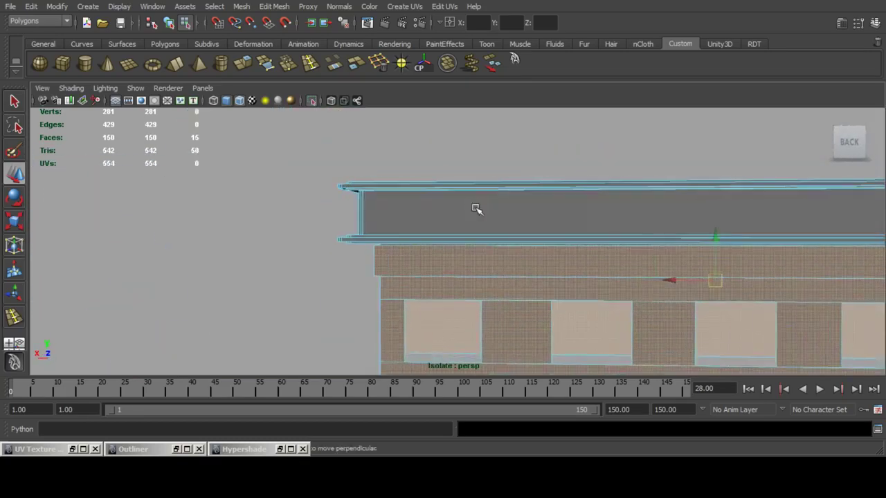
alt+middle_drag(453, 195, 388, 191)
click(401, 7)
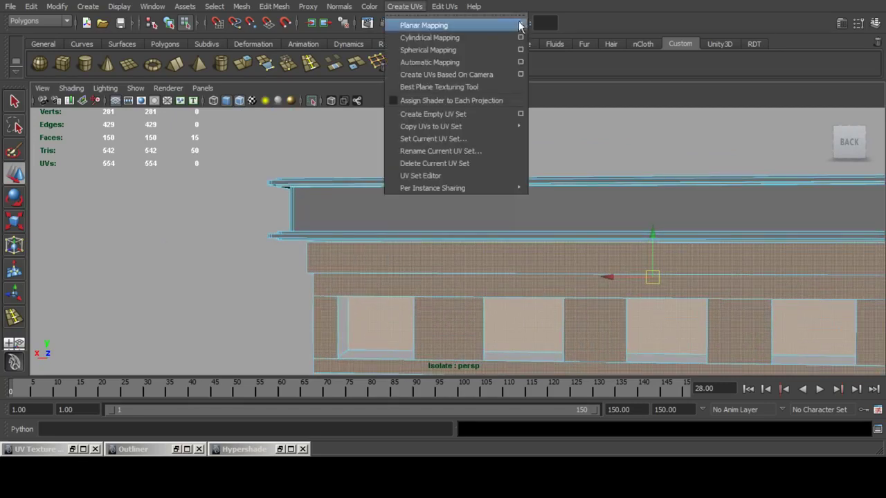
click(523, 24)
click(113, 261)
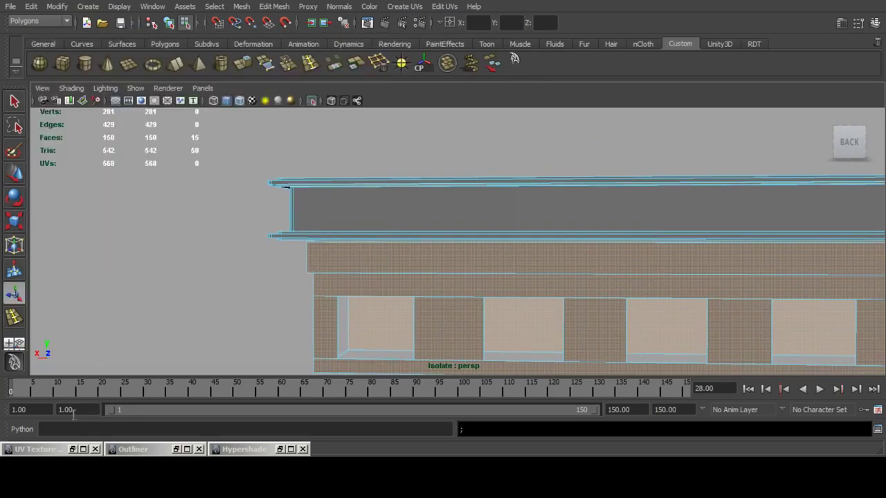
Move the planar-mapped front and back UVs out of the texture square, placing them beside the cylindrically mapped shell.
click(73, 449)
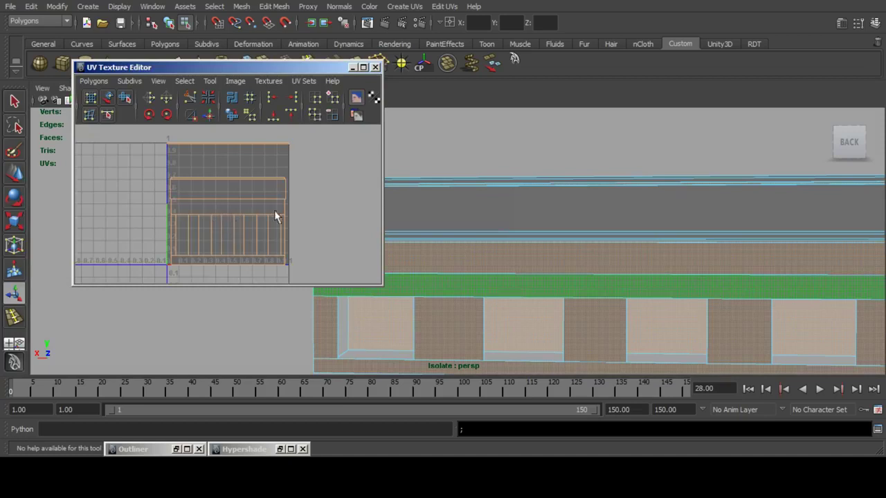
scroll(274, 210, down, 5)
ctrl+right_drag(216, 197, 252, 213)
click(15, 173)
scroll(214, 187, down, 5)
mouse_move(214, 188)
alt+middle_down()
mouse_move(244, 202)
mouse_move(225, 186)
alt+middle_up()
key(f)
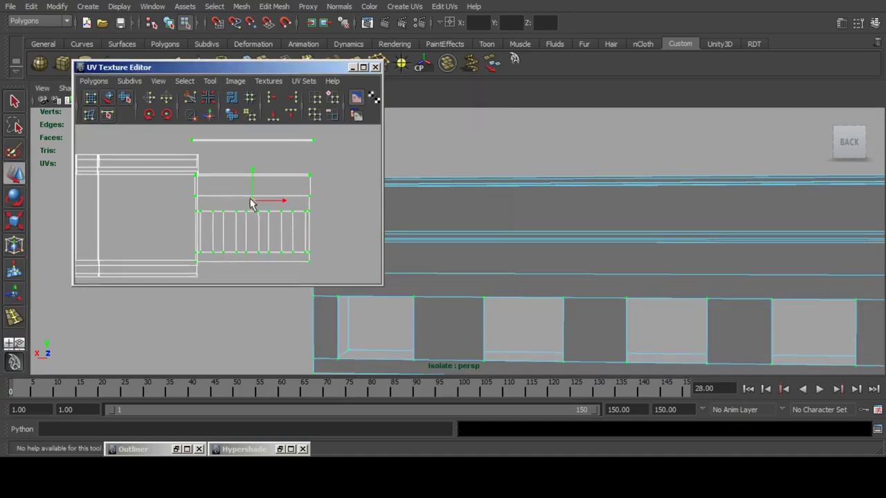
drag(251, 198, 257, 212)
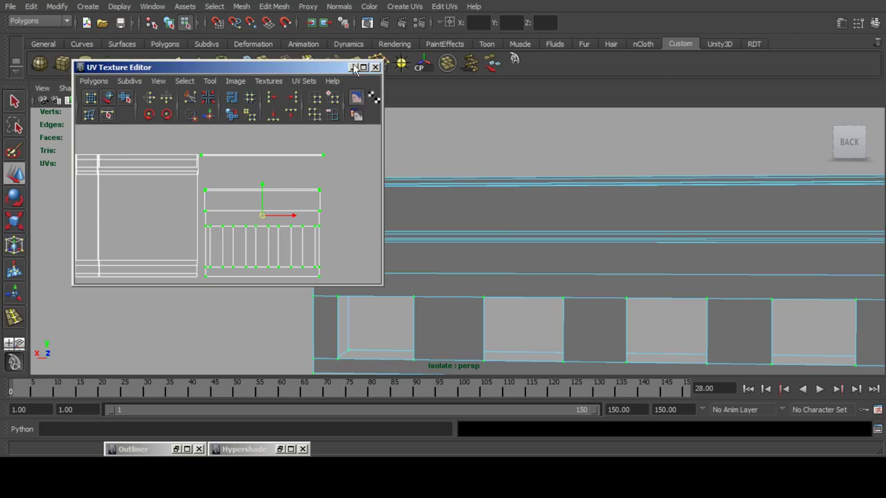
click(354, 68)
Select the two large faces on the altar's right end together with the thin strips beneath both mouldings.
alt+drag(397, 227, 508, 221)
click(400, 266)
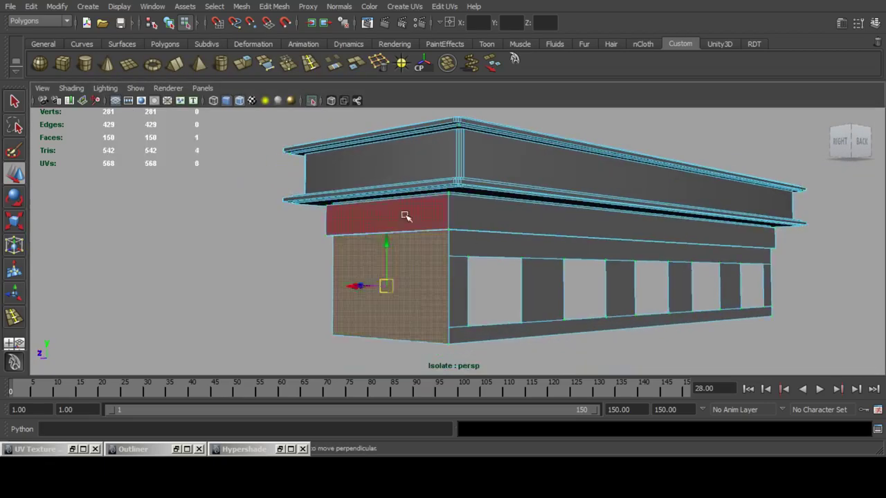
shift+click(405, 215)
alt+right_drag(437, 244, 493, 243)
alt+middle_drag(493, 243, 509, 283)
alt+right_drag(484, 277, 510, 268)
mouse_move(510, 268)
alt+mouse_down()
mouse_move(491, 229)
mouse_move(485, 273)
mouse_move(507, 277)
alt+mouse_up()
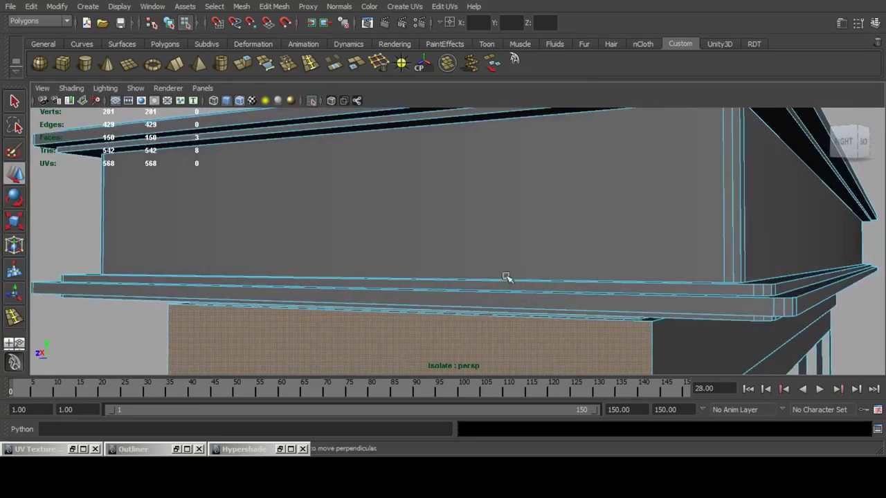
alt+middle_drag(428, 222, 441, 264)
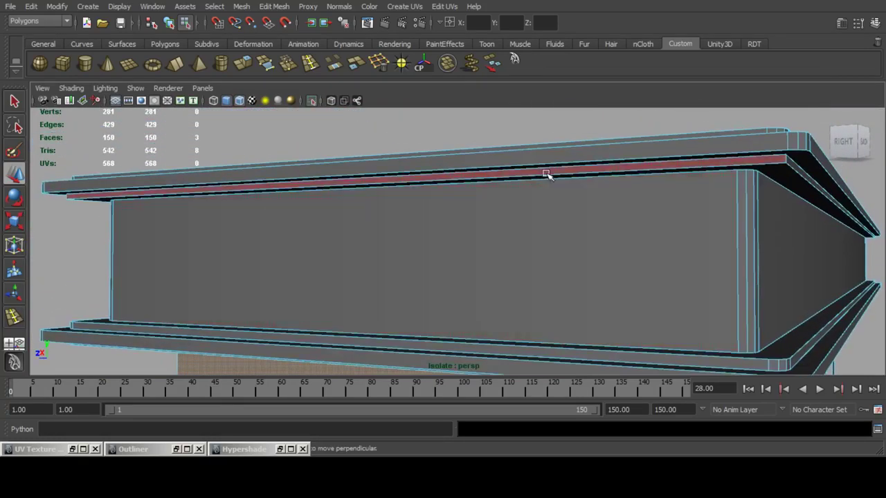
shift+click(546, 173)
Add the two large faces on the altar's left end to the selection.
scroll(584, 261, down, 5)
alt+drag(584, 261, 495, 263)
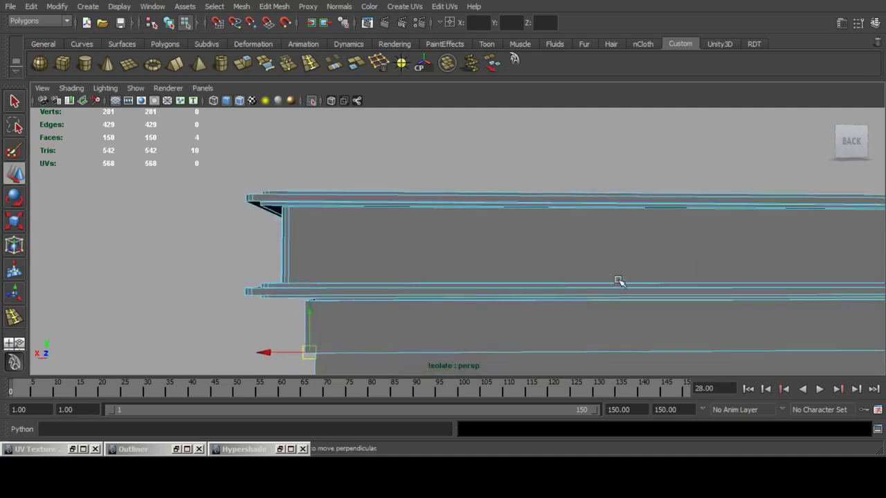
scroll(617, 281, down, 5)
alt+middle_drag(616, 281, 448, 210)
scroll(449, 210, up, 5)
alt+drag(544, 250, 457, 259)
shift+click(532, 255)
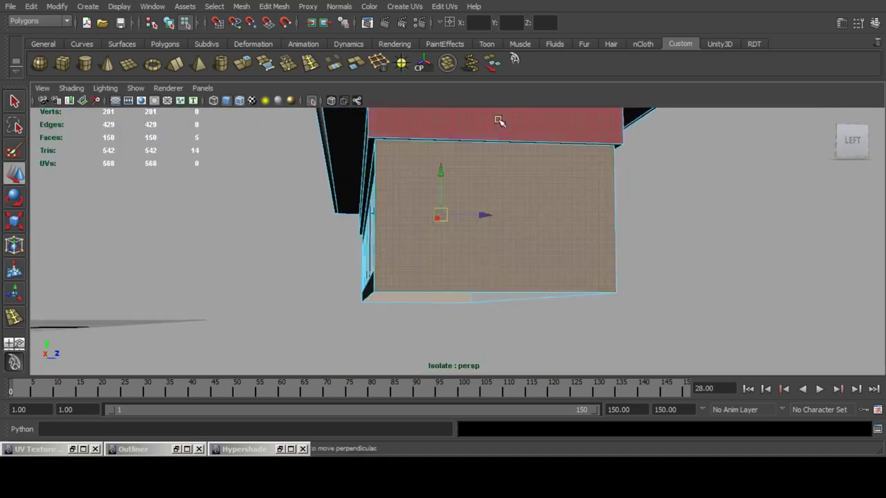
shift+click(495, 118)
Add the left end's thin strips beneath the lower and upper mouldings to the selection.
alt+middle_drag(496, 118, 523, 242)
scroll(523, 243, up, 5)
alt+drag(523, 243, 413, 227)
scroll(480, 247, up, 3)
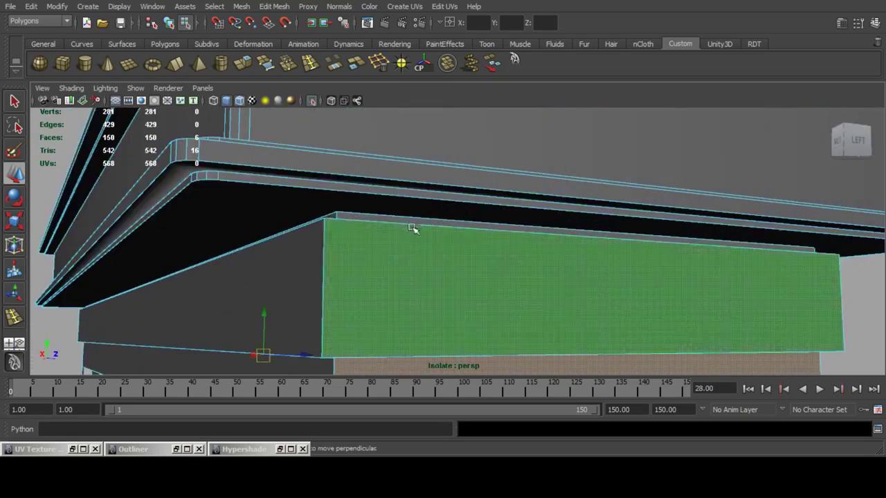
shift+click(408, 221)
alt+middle_drag(346, 169, 360, 172)
alt+drag(360, 172, 390, 208)
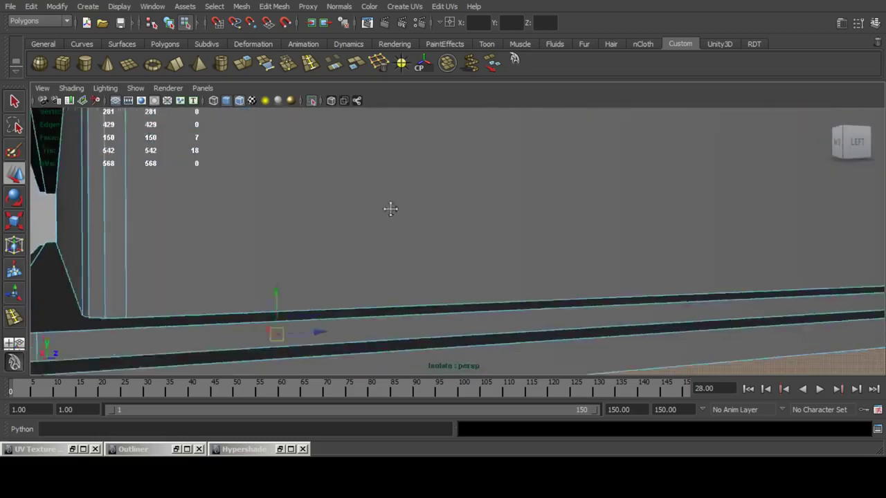
mouse_move(389, 207)
alt+middle_down()
mouse_move(397, 203)
mouse_move(398, 213)
alt+middle_up()
scroll(395, 202, down, 5)
shift+click(384, 180)
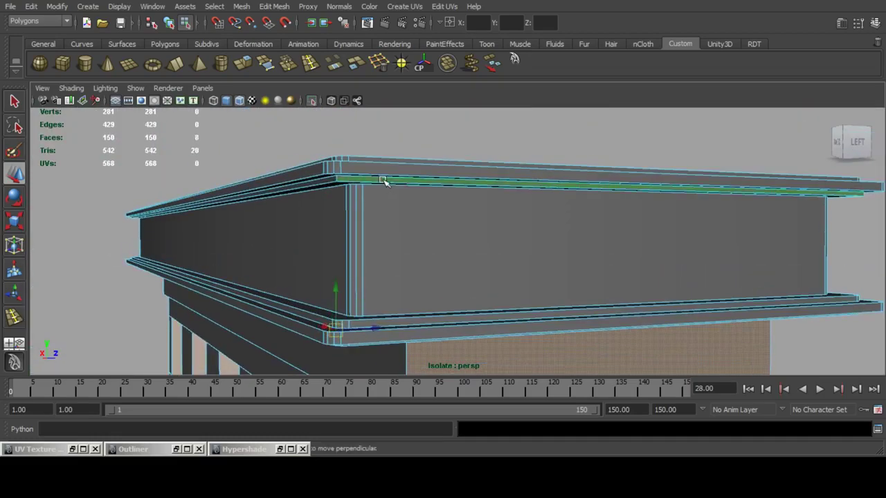
Apply Planar Mapping to the selected left and right end faces of the altar.
click(406, 6)
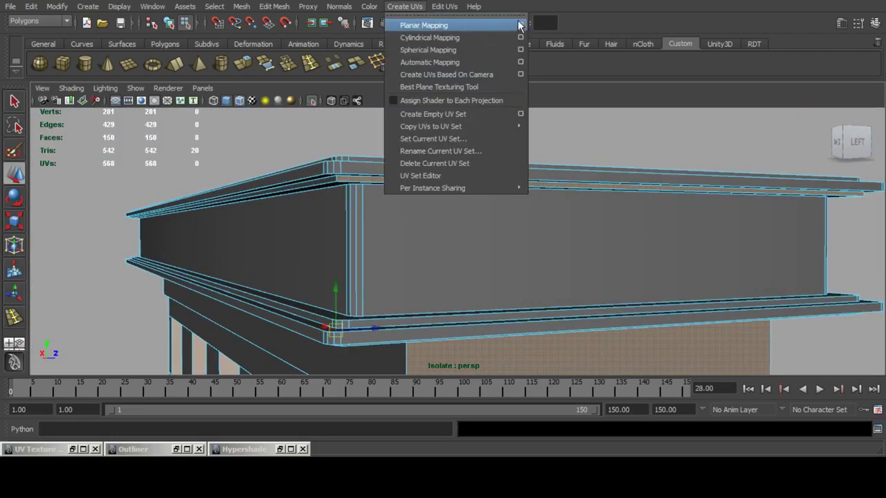
click(521, 26)
click(109, 259)
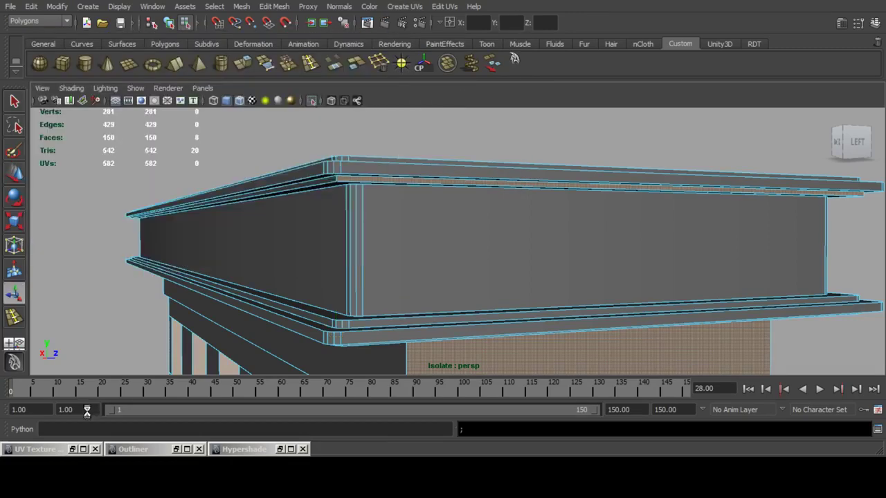
Convert the mapped end faces to UVs and move their shell onto the slatted panel shell in the UV layout.
click(72, 449)
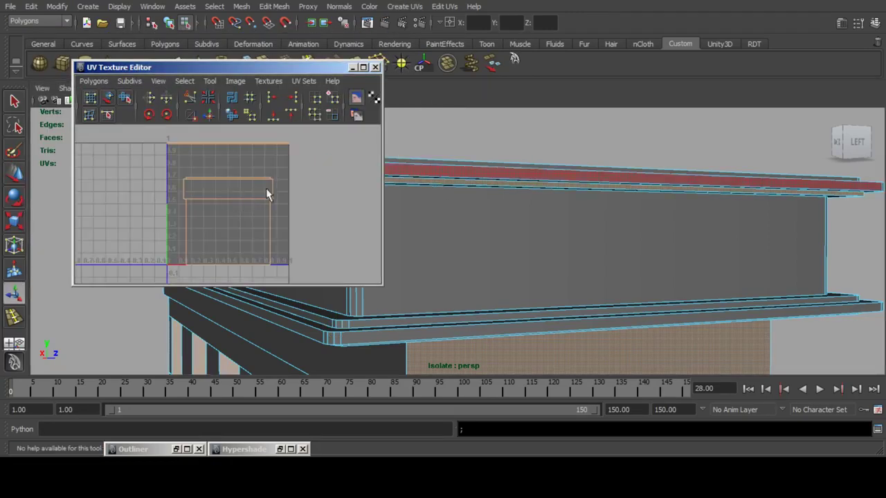
scroll(266, 188, down, 5)
drag(150, 155, 324, 306)
click(14, 175)
scroll(297, 221, down, 2)
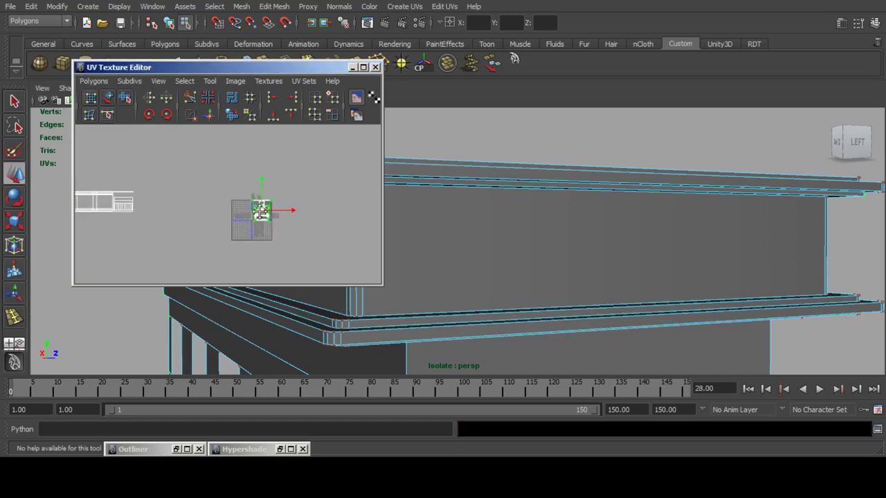
key(f)
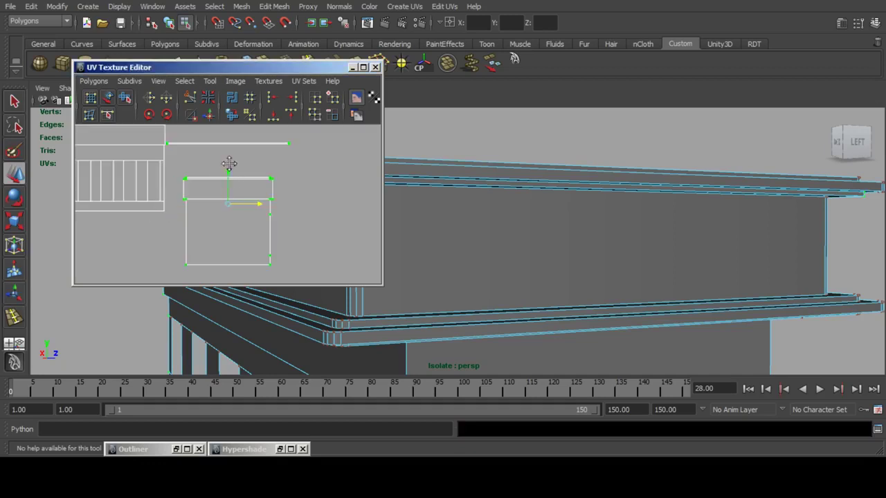
alt+middle_drag(230, 164, 247, 196)
drag(246, 234, 233, 184)
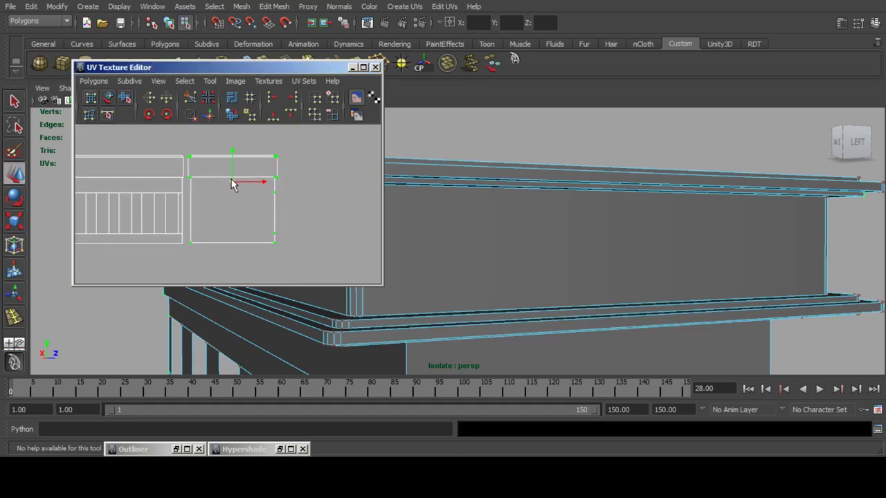
scroll(279, 212, down, 2)
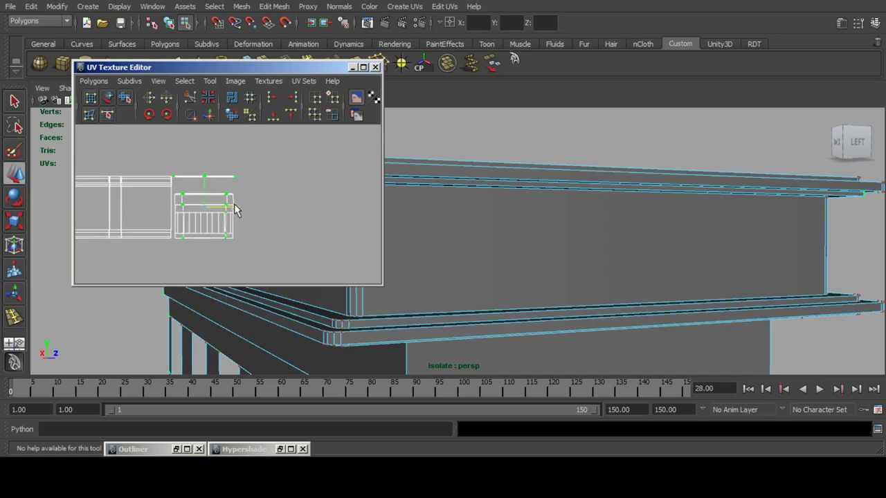
scroll(232, 210, up, 4)
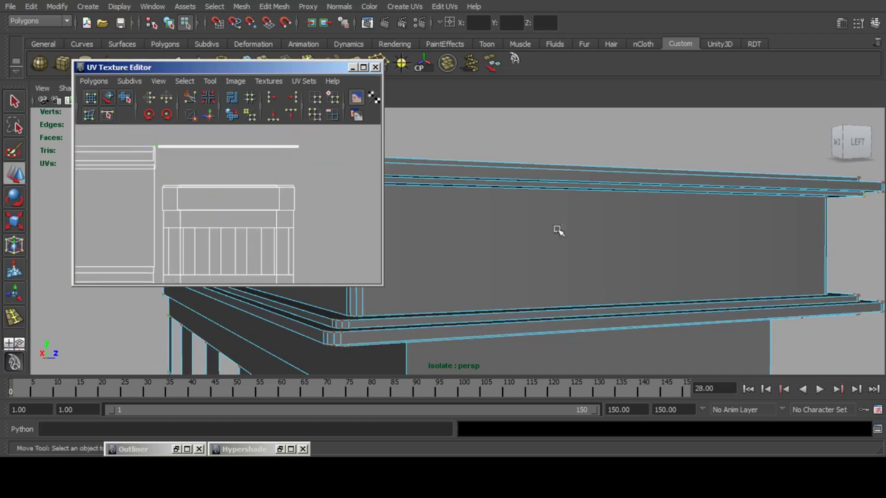
click(353, 68)
Examine the altar's lower moulding around its corners and underside, selecting its thin underside strip.
alt+right_drag(533, 212, 492, 267)
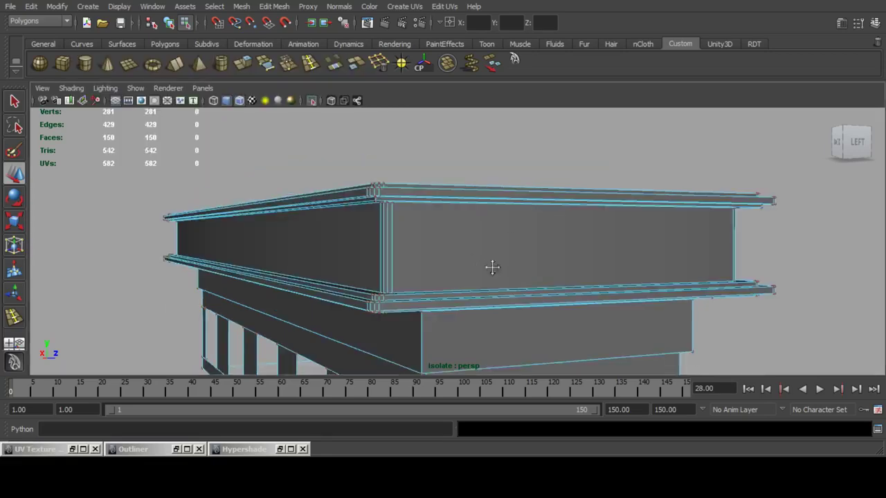
alt+middle_drag(492, 267, 489, 194)
alt+right_drag(488, 194, 497, 224)
alt+drag(496, 224, 415, 211)
alt+middle_drag(415, 211, 483, 183)
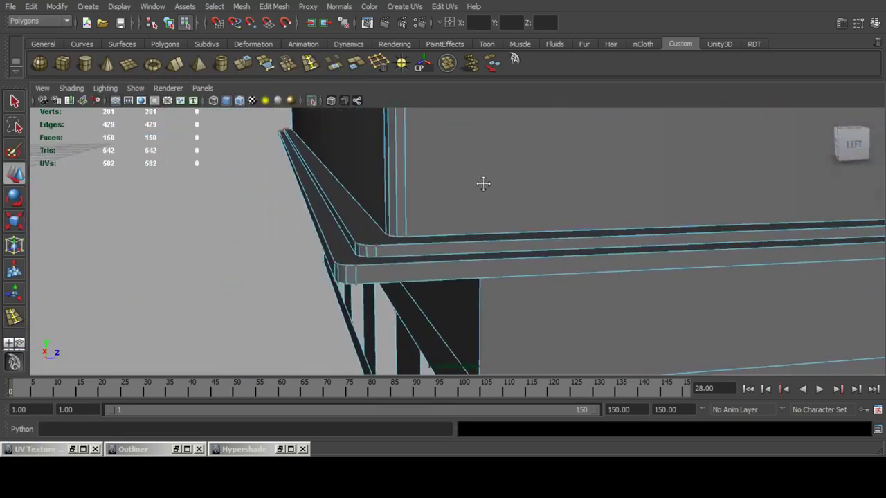
alt+drag(476, 190, 498, 164)
alt+middle_drag(498, 164, 411, 314)
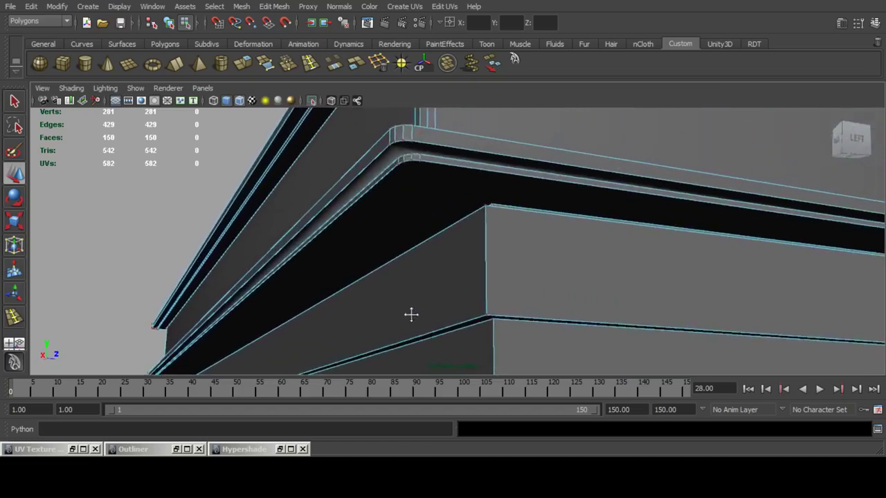
alt+right_drag(423, 195, 424, 218)
click(400, 135)
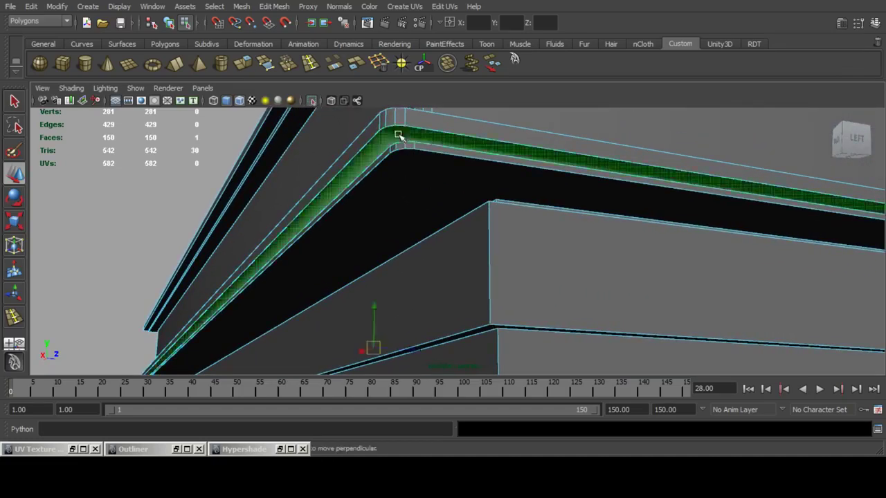
key(f)
alt+drag(459, 170, 644, 152)
alt+middle_drag(644, 152, 422, 212)
scroll(603, 279, up, 10)
alt+drag(504, 245, 465, 245)
alt+middle_drag(332, 230, 433, 219)
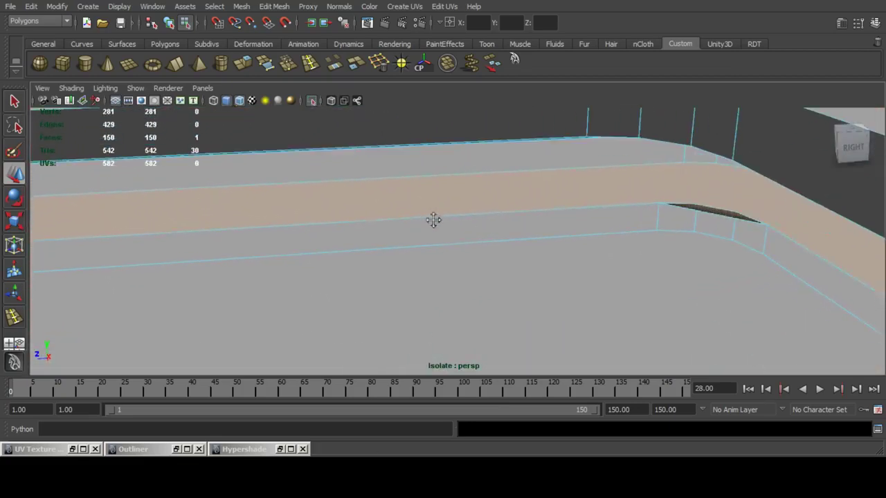
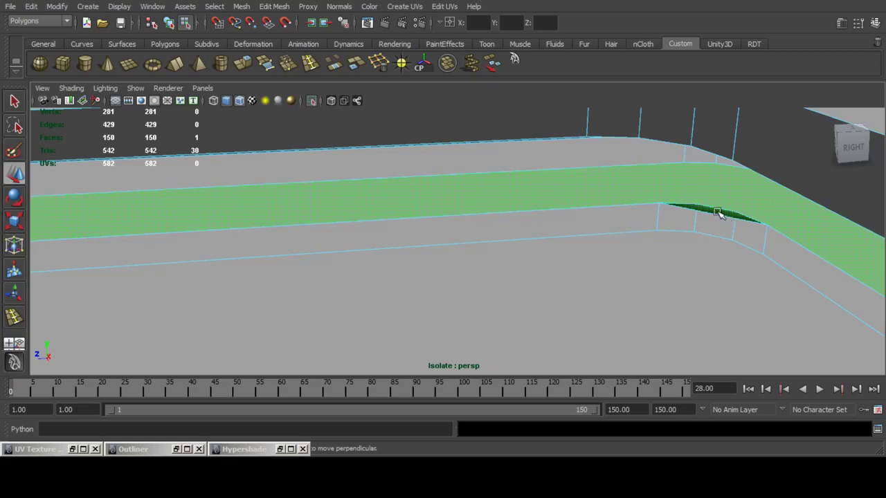
Delete the thin sliver face at the rounded corner beneath the moulding's underside strip.
alt+drag(718, 212, 649, 213)
alt+drag(506, 225, 499, 196)
alt+middle_drag(500, 197, 566, 236)
scroll(565, 236, up, 5)
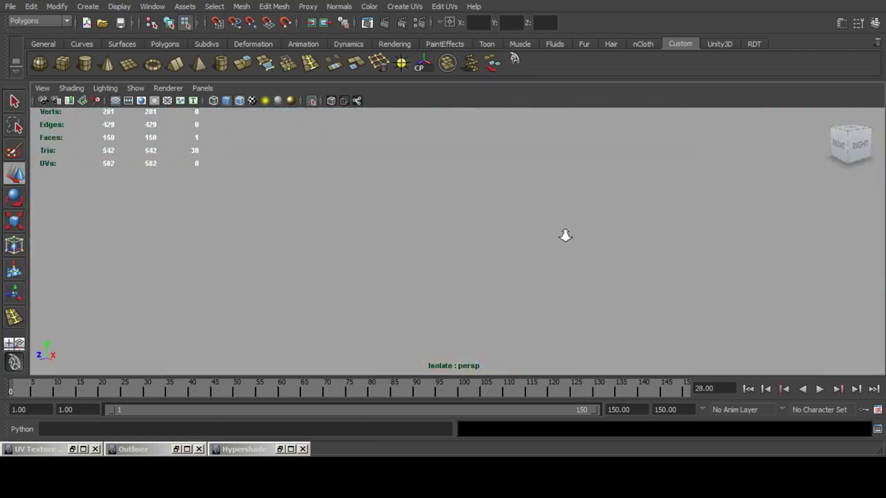
scroll(565, 213, down, 3)
alt+middle_drag(565, 165, 554, 190)
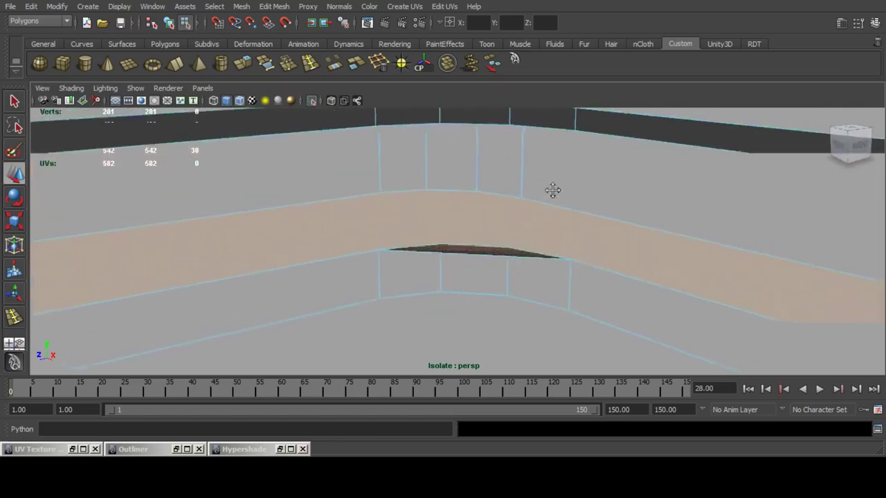
scroll(550, 202, up, 2)
scroll(527, 211, down, 1)
scroll(527, 210, down, 1)
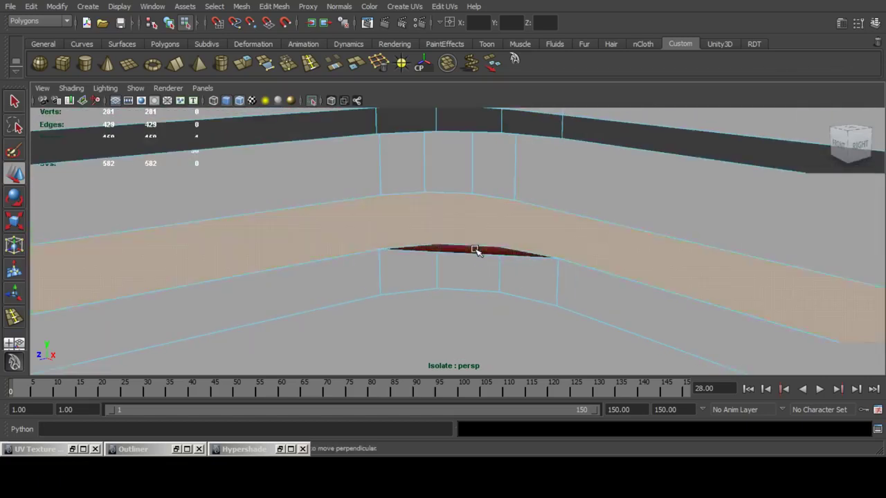
click(478, 250)
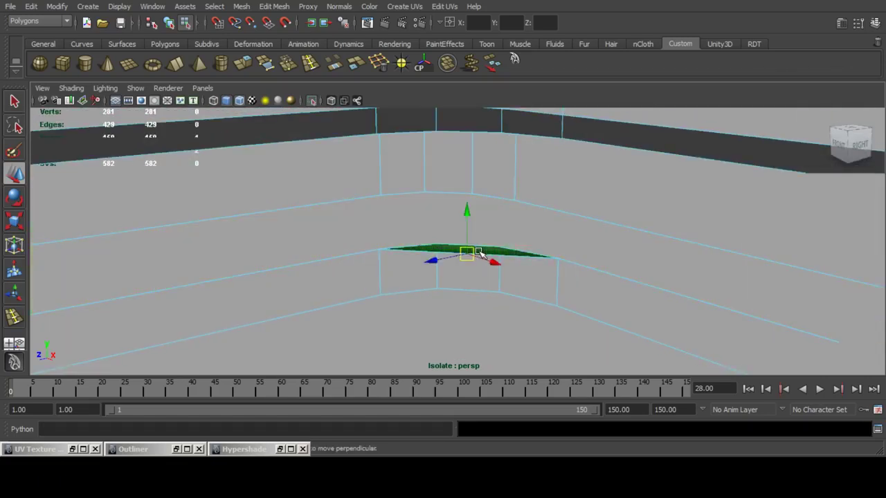
key(Delete)
Select the altar's large top face together with the flat ledges of the upper and lower mouldings.
scroll(492, 244, down, 4)
alt+drag(514, 229, 519, 328)
scroll(355, 242, down, 4)
click(501, 166)
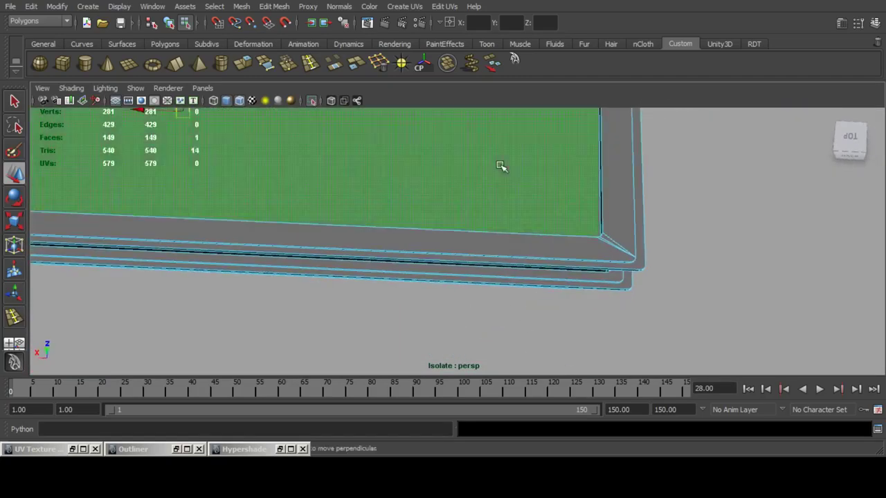
alt+drag(584, 250, 564, 220)
shift+click(632, 248)
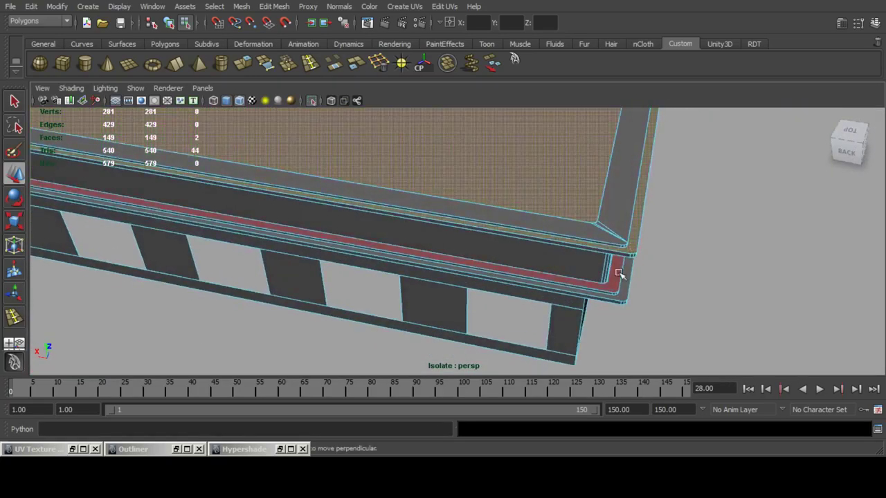
shift+click(617, 274)
shift+click(623, 288)
Review the whole altar's UV layout, then return to the horizontal face selection.
key(F8)
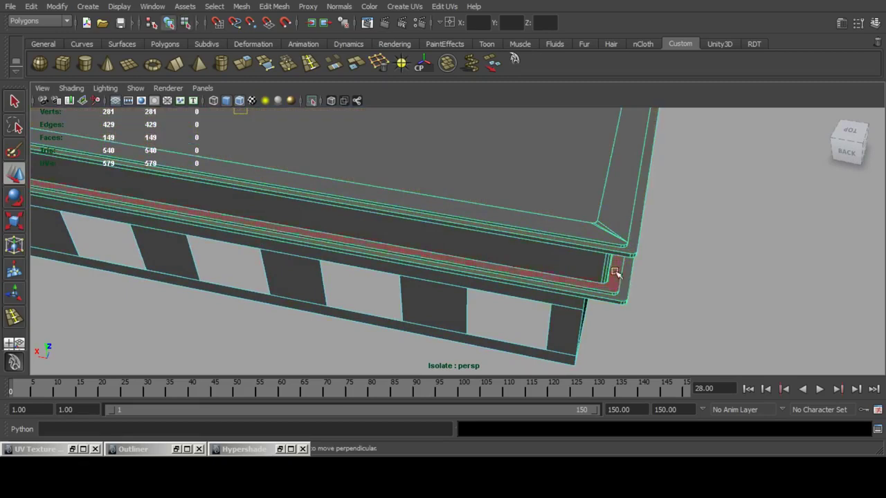
click(73, 450)
scroll(240, 188, down, 8)
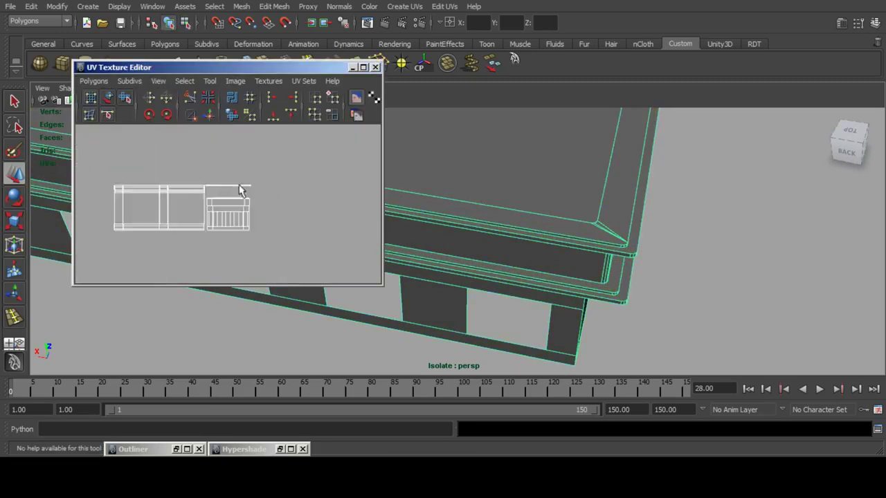
alt+middle_drag(290, 192, 258, 192)
key(F8)
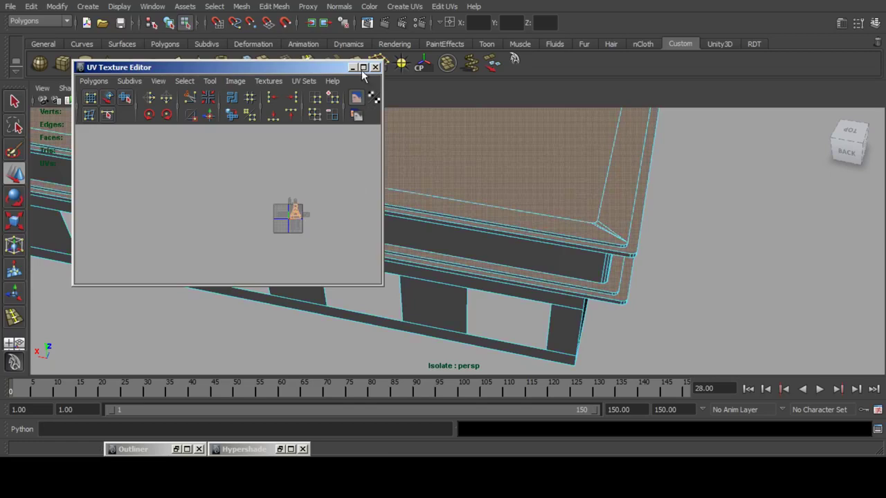
Apply Planar Mapping along the Y axis to the altar's selected top, ledge and underside faces.
key(f)
alt+drag(502, 281, 424, 184)
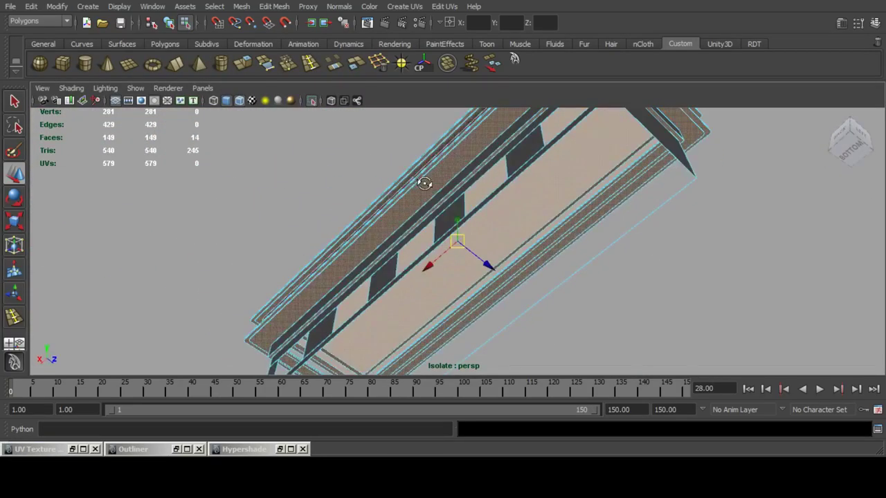
click(405, 6)
click(519, 26)
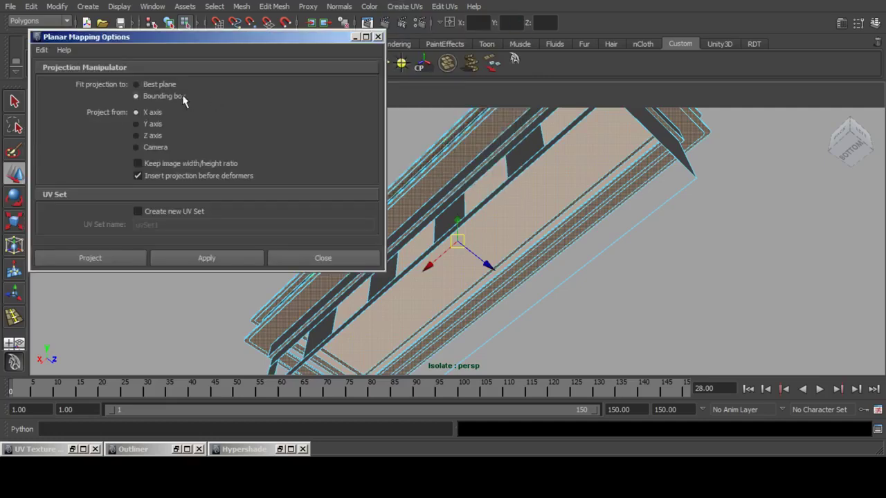
click(116, 258)
Convert the horizontal faces to UVs and move their shell above the long front shell in the UV layout.
click(73, 450)
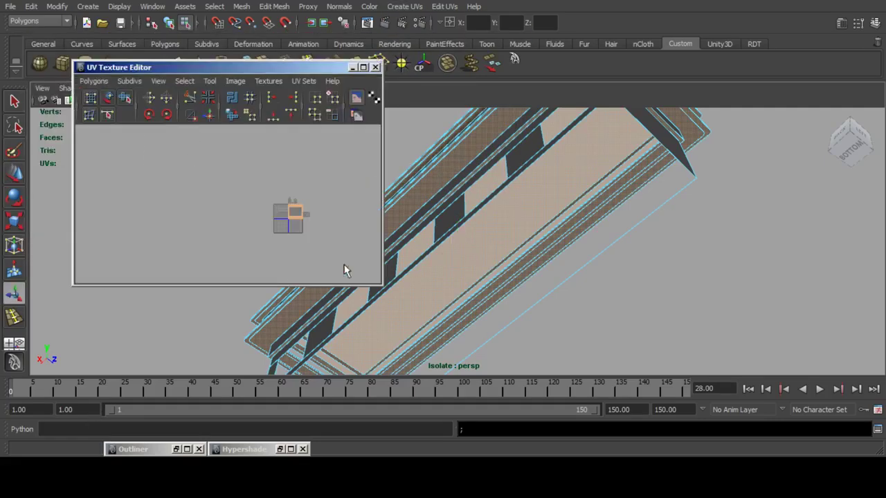
ctrl+right_drag(289, 218, 319, 230)
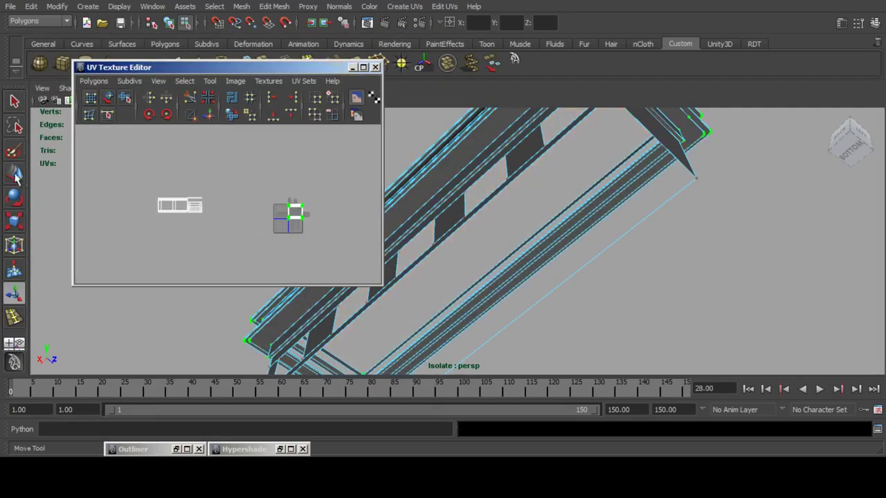
click(15, 177)
key(f)
alt+middle_drag(234, 189, 329, 134)
scroll(307, 165, down, 3)
alt+middle_drag(303, 168, 262, 184)
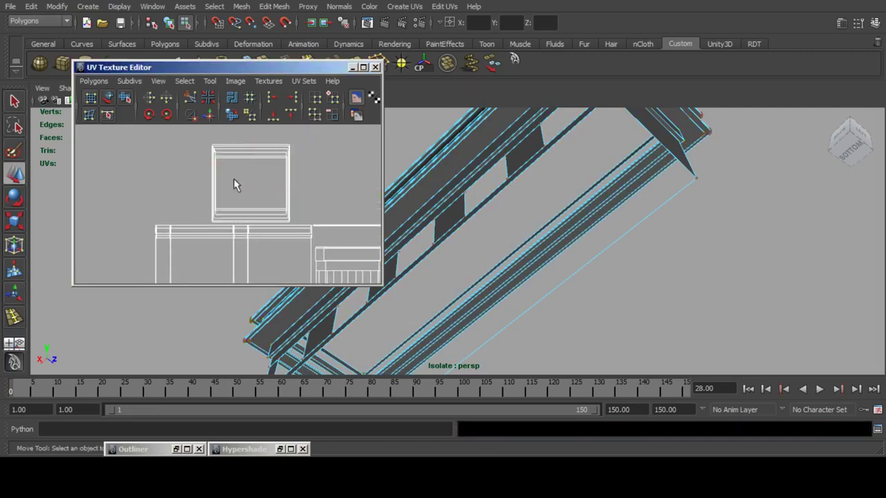
key(ctrl+z)
mouse_move(254, 184)
mouse_down()
mouse_move(243, 186)
mouse_move(296, 182)
mouse_move(258, 183)
mouse_move(266, 187)
mouse_up()
Scale the horizontal faces' UV shell horizontally to match the width of the long shell below it.
click(14, 221)
click(7, 165)
click(10, 222)
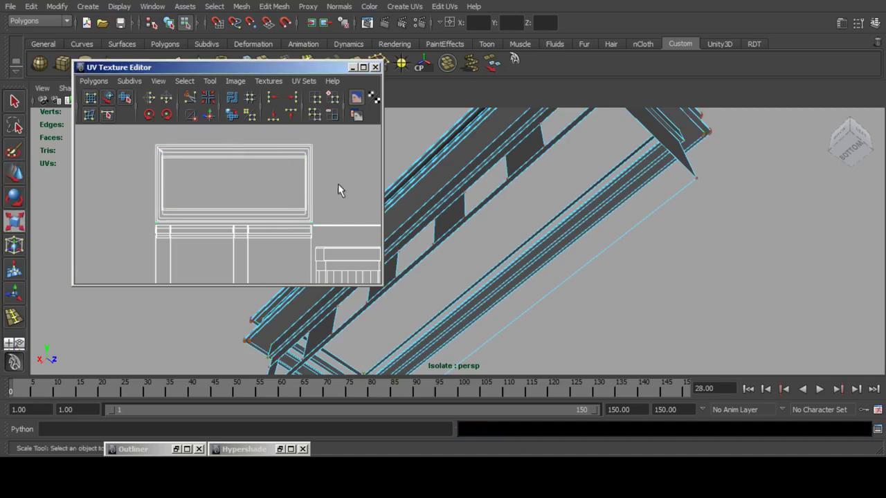
alt+right_drag(339, 185, 316, 198)
alt+middle_drag(315, 198, 272, 191)
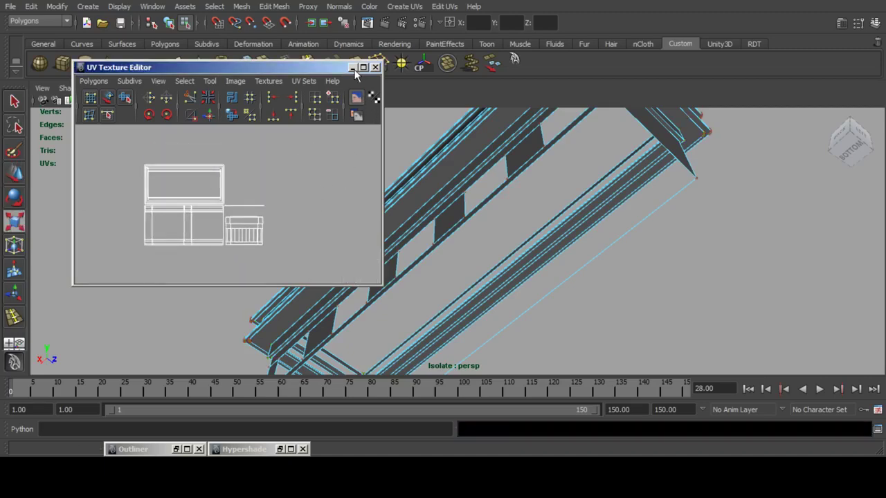
click(353, 68)
Turn off isolation, add the end panel frame on the altar's back to the selection, and isolate both objects.
alt+drag(457, 173, 498, 250)
alt+middle_drag(573, 305, 560, 275)
alt+drag(560, 275, 568, 270)
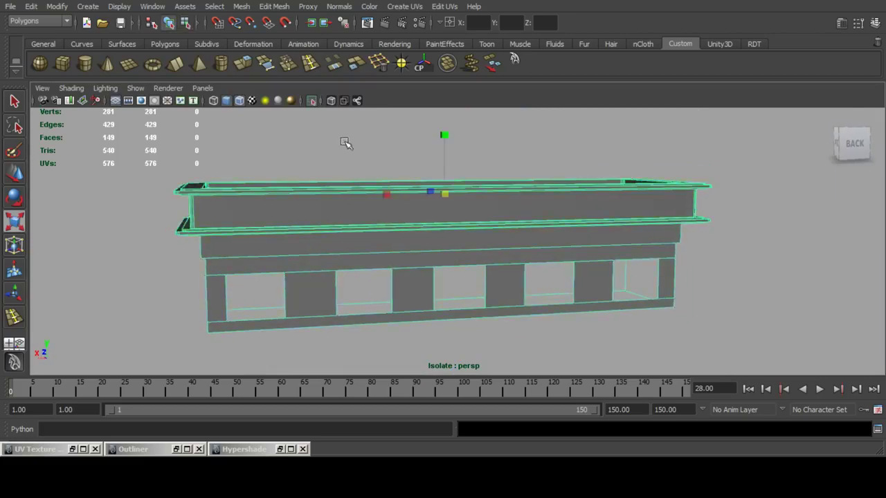
click(310, 104)
alt+drag(380, 231, 305, 259)
alt+right_drag(304, 259, 400, 210)
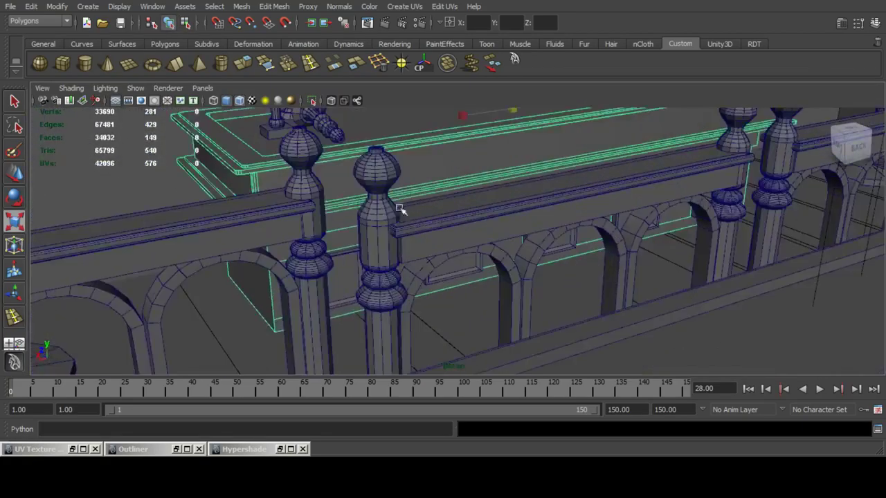
alt+drag(400, 210, 344, 274)
shift+click(298, 301)
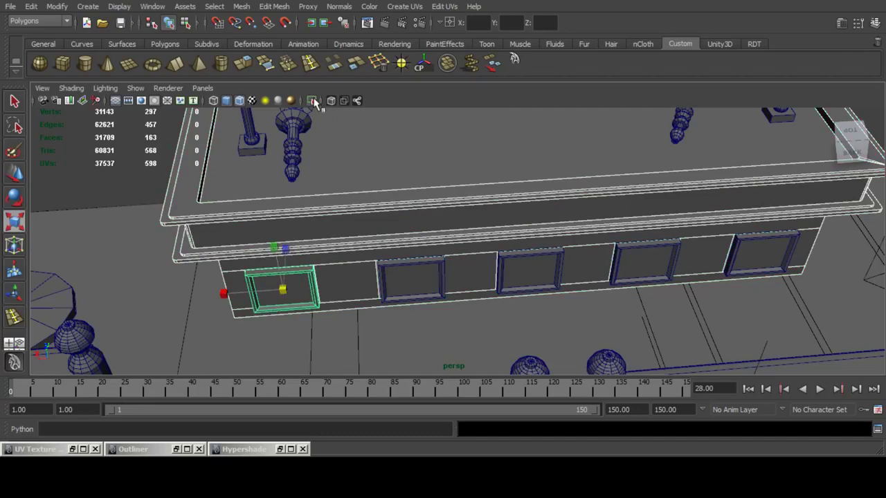
click(314, 102)
Select the four mitred corner edges on the panel frame's front border and delete them.
alt+middle_drag(307, 266, 467, 277)
scroll(468, 277, up, 3)
alt+drag(468, 277, 468, 218)
alt+middle_drag(416, 157, 422, 242)
scroll(423, 242, up, 3)
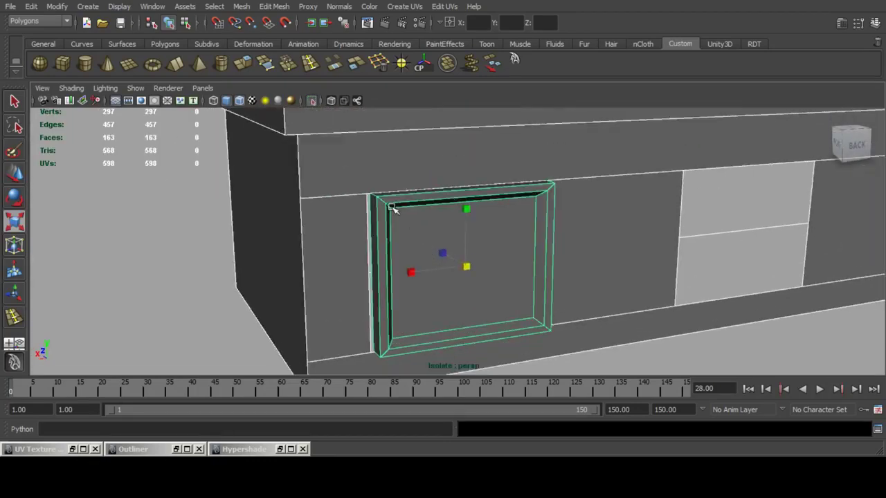
click(392, 209)
double_click(386, 200)
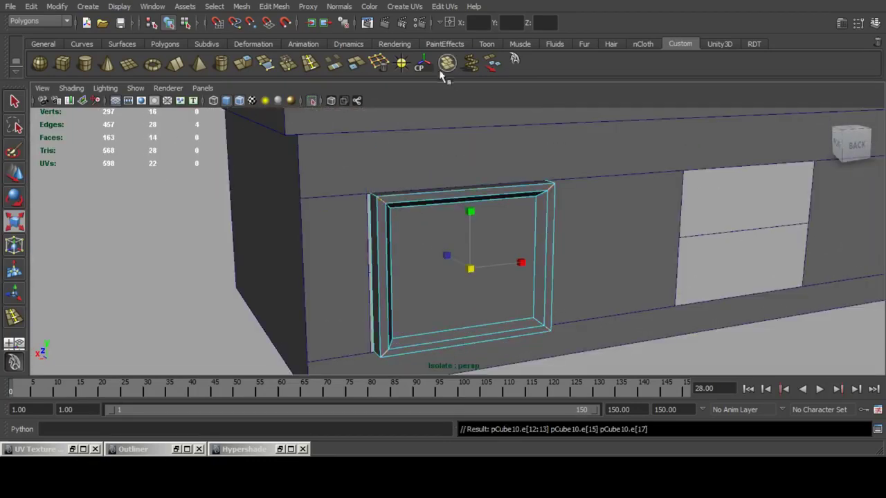
click(378, 63)
Select the panel frame's centre face, front border face and four inner bevel faces.
alt+drag(497, 177, 462, 172)
click(328, 188)
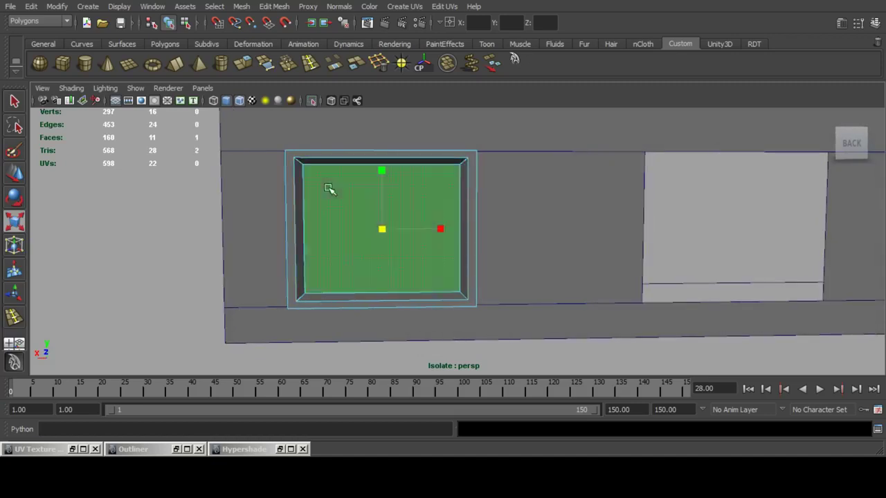
shift+click(330, 154)
shift+click(329, 162)
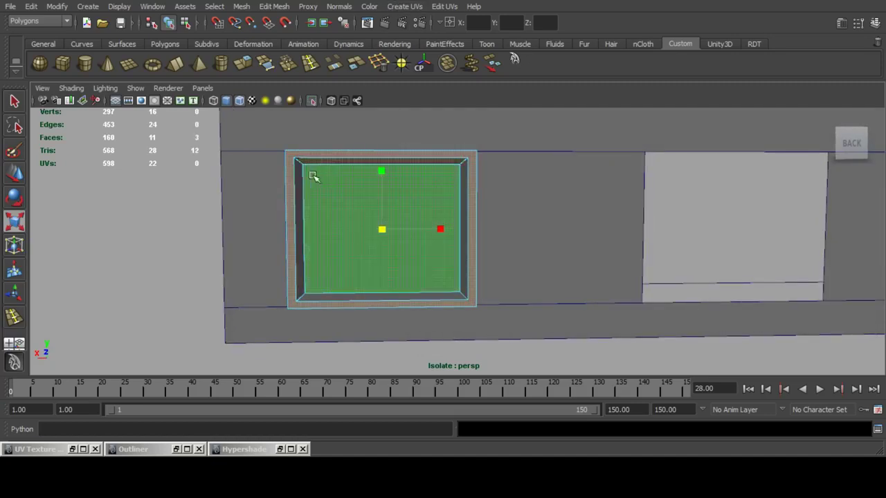
shift+click(300, 174)
shift+click(385, 297)
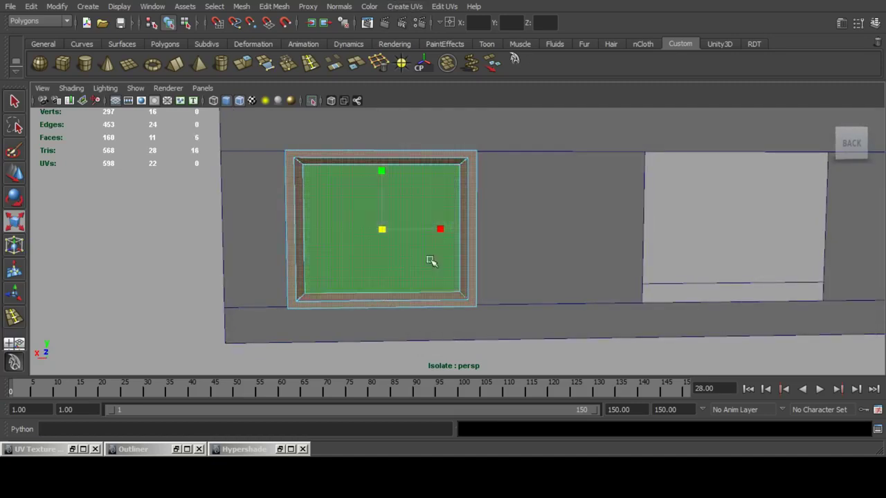
alt+drag(431, 261, 450, 207)
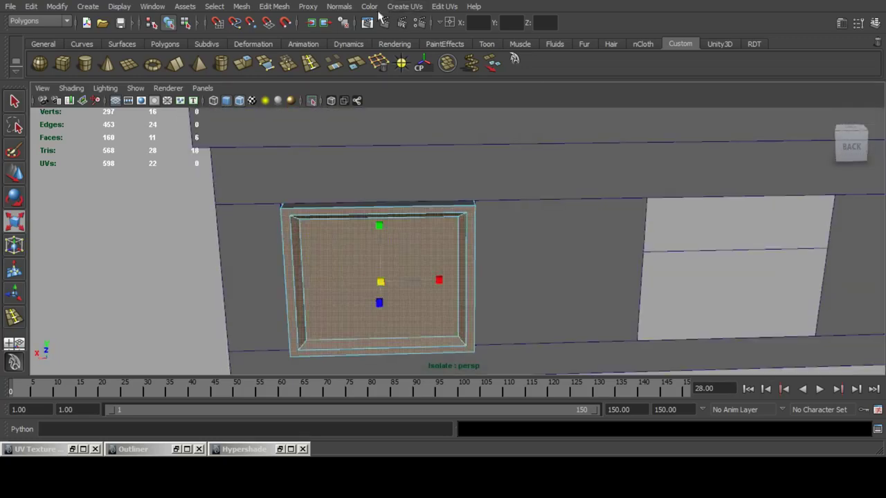
Planar-map the selected front faces from the Z axis and bring up their shell in the UV layout.
click(404, 6)
click(517, 25)
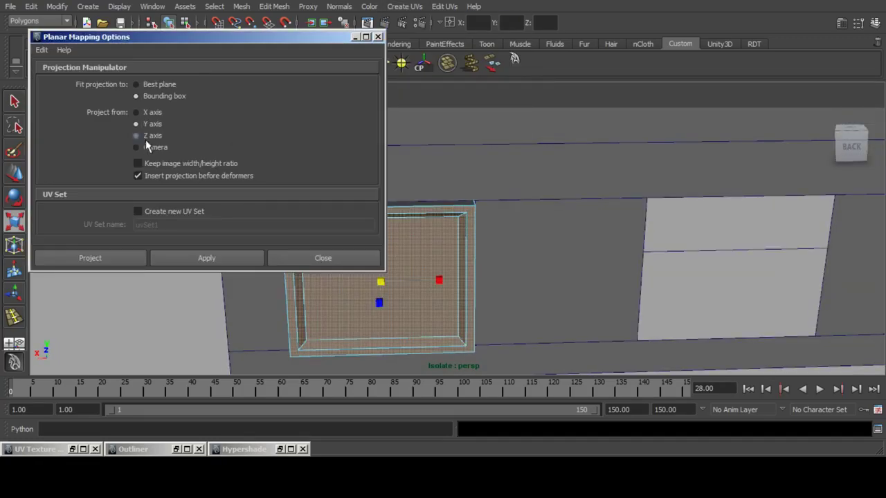
click(114, 257)
click(82, 449)
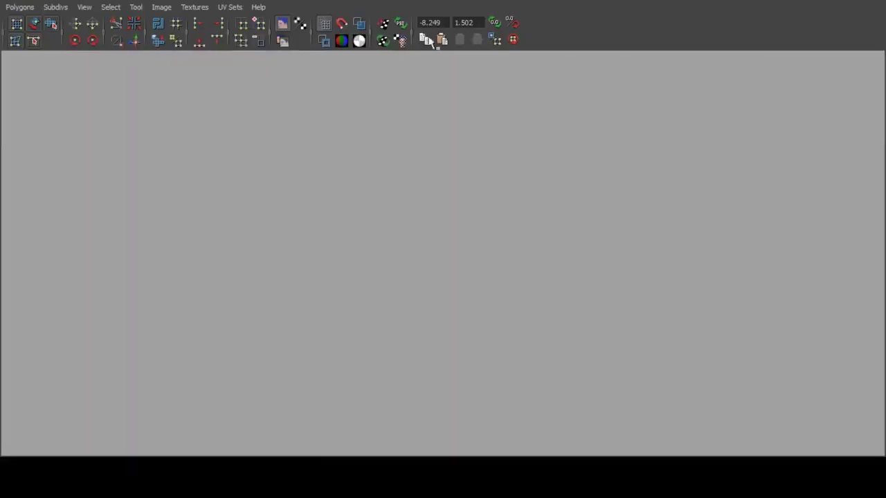
double_click(462, 0)
scroll(342, 213, down, 3)
key(f)
right_drag(229, 201, 284, 191)
scroll(284, 192, down, 5)
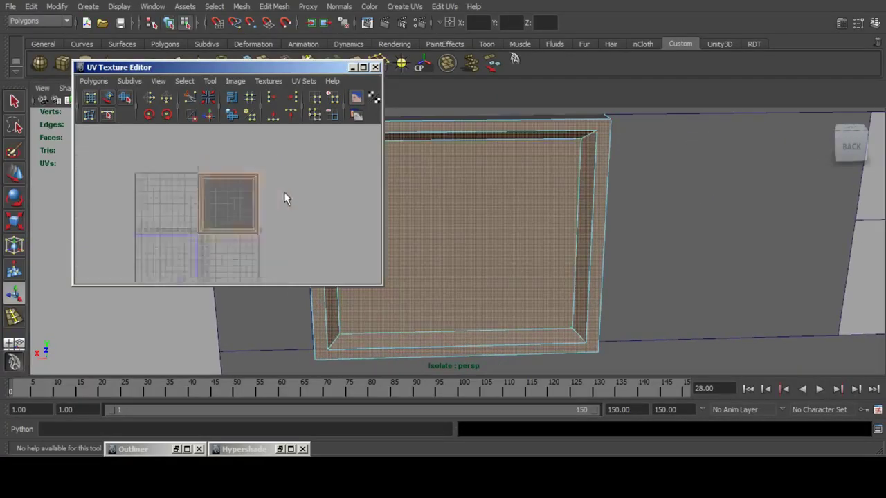
Select the front shell's UVs and move them next to the altar's shells, directly above the small end shell.
drag(270, 171, 182, 225)
click(14, 168)
right_drag(722, 231, 761, 231)
scroll(270, 206, down, 5)
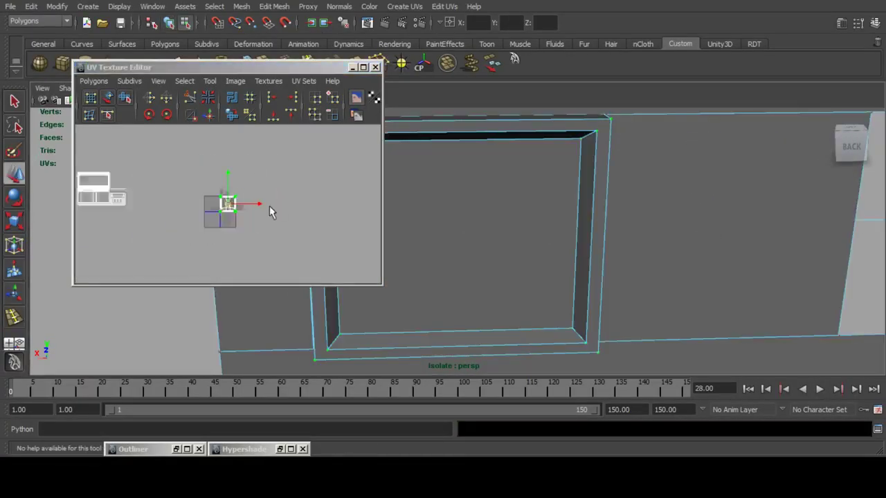
alt+middle_drag(191, 203, 245, 218)
scroll(229, 206, up, 3)
scroll(230, 205, up, 2)
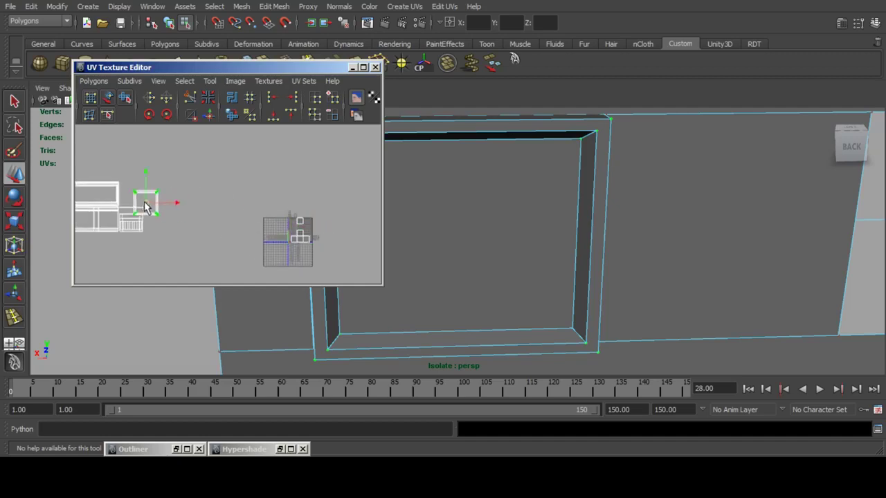
drag(144, 202, 137, 195)
alt+middle_drag(140, 195, 268, 205)
scroll(262, 184, up, 5)
drag(269, 204, 257, 198)
scroll(262, 201, down, 5)
alt+middle_drag(262, 201, 179, 194)
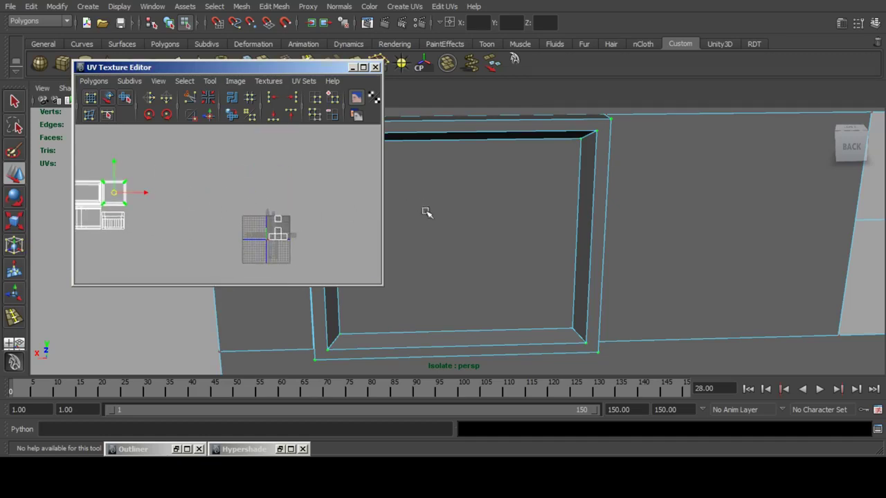
Delete the panel frame's hidden rear face.
alt+drag(426, 211, 433, 167)
key(F11)
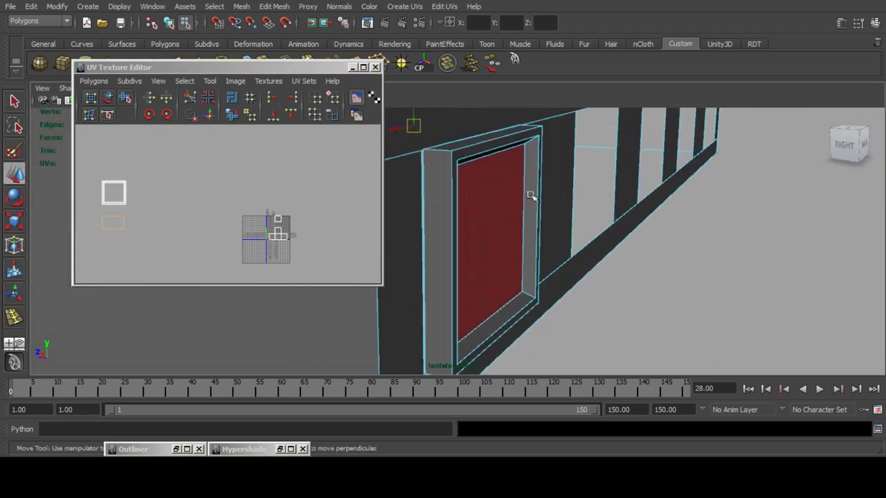
click(439, 233)
alt+drag(562, 189, 460, 197)
click(539, 178)
key(ctrl+z)
alt+drag(548, 195, 515, 278)
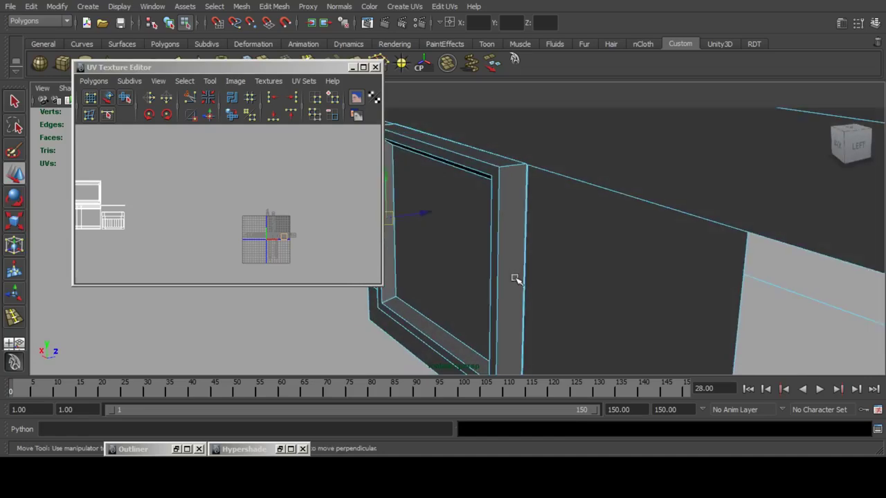
alt+drag(571, 262, 566, 245)
click(460, 254)
key(Delete)
Select the panel frame's two outer vertical side faces.
click(528, 226)
alt+right_drag(534, 209, 561, 212)
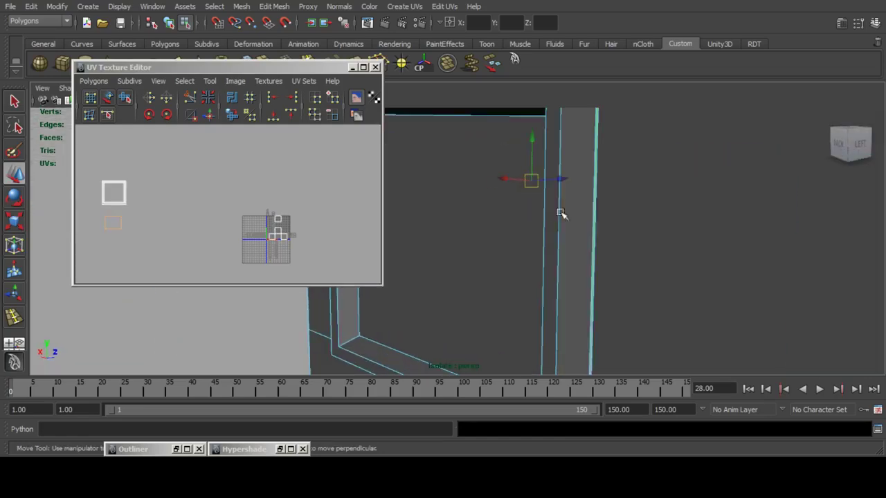
alt+drag(587, 199, 532, 198)
alt+drag(479, 174, 552, 184)
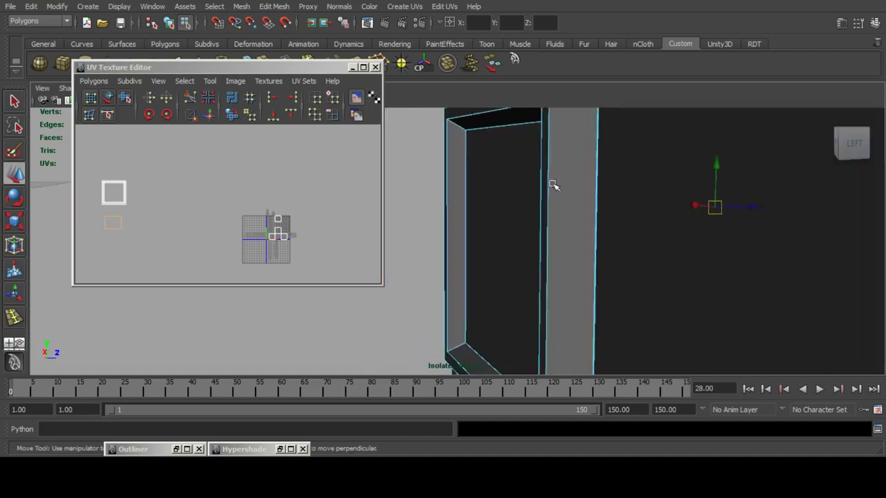
key(F8)
click(560, 205)
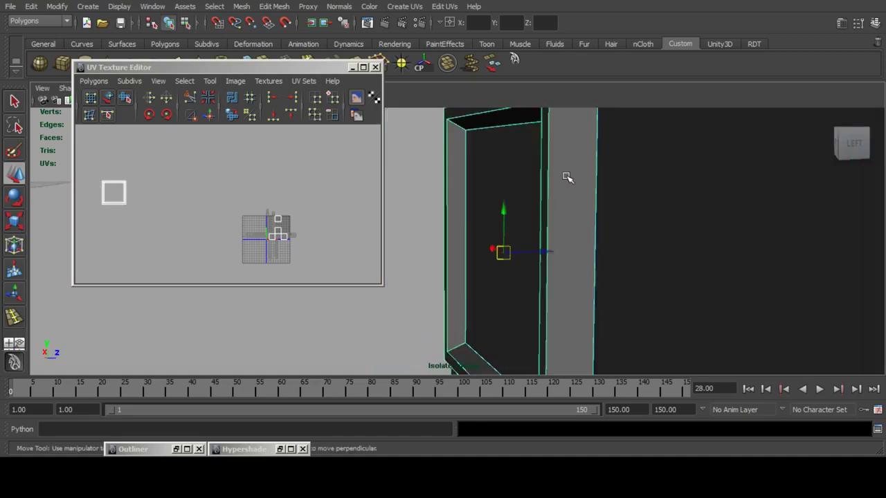
scroll(557, 155, down, 3)
click(537, 172)
alt+drag(490, 193, 692, 240)
shift+click(414, 188)
Planar-map the two side faces from the X axis.
click(417, 7)
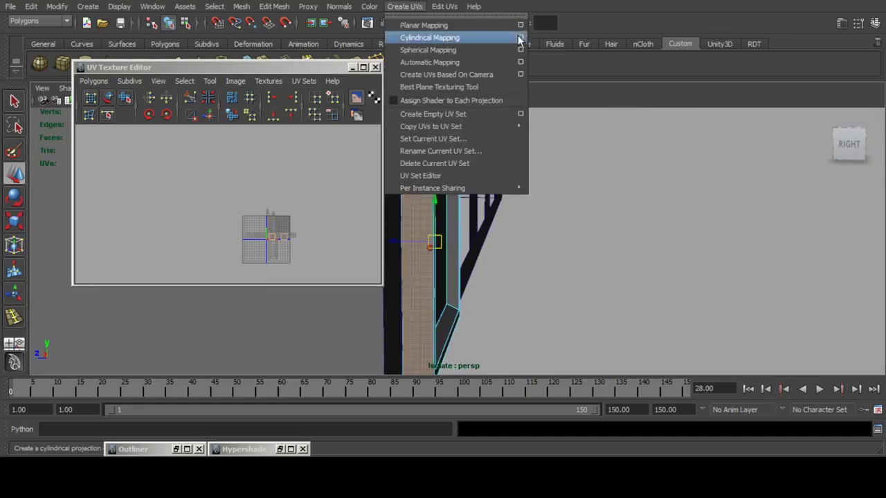
click(520, 26)
click(90, 258)
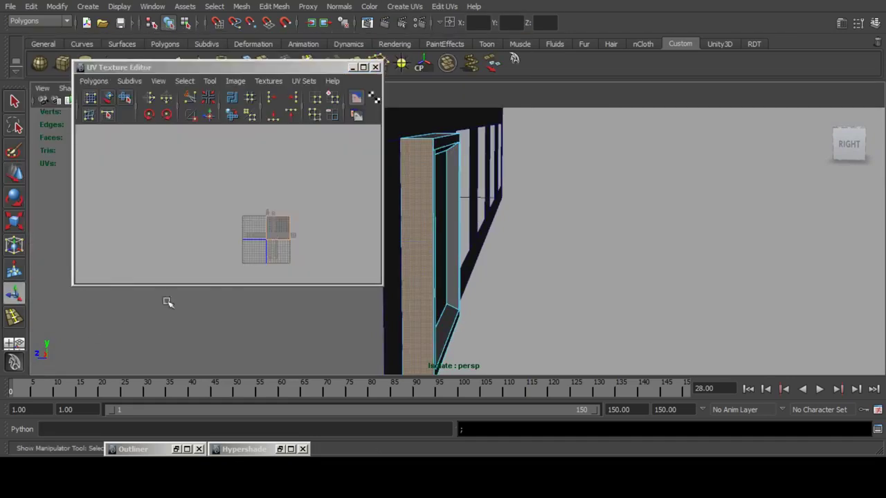
Move the side faces' UV shell beside the frame's front shell and scale it horizontally into a narrow strip.
click(7, 174)
drag(273, 231, 210, 219)
key(f)
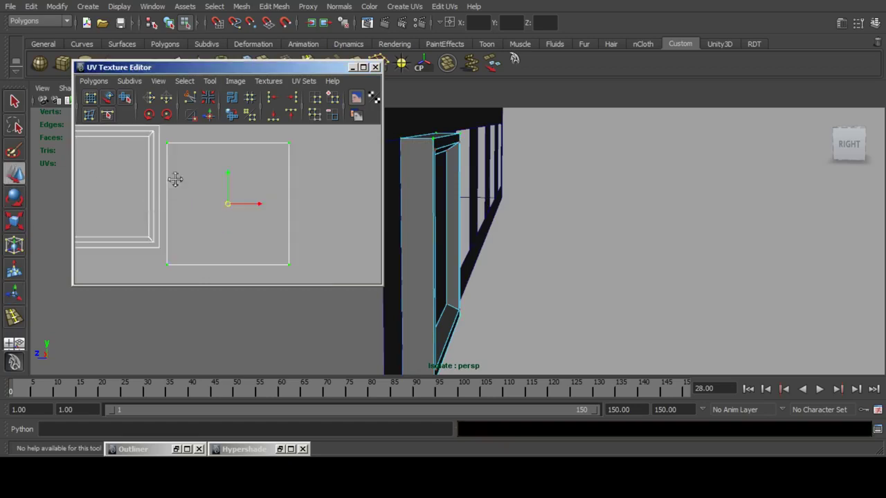
alt+middle_drag(176, 180, 227, 195)
drag(278, 219, 257, 204)
click(7, 215)
click(5, 174)
key(ctrl+z)
Select the panel frame's outer top and bottom faces and apply a planar projection to them.
alt+drag(430, 123, 395, 140)
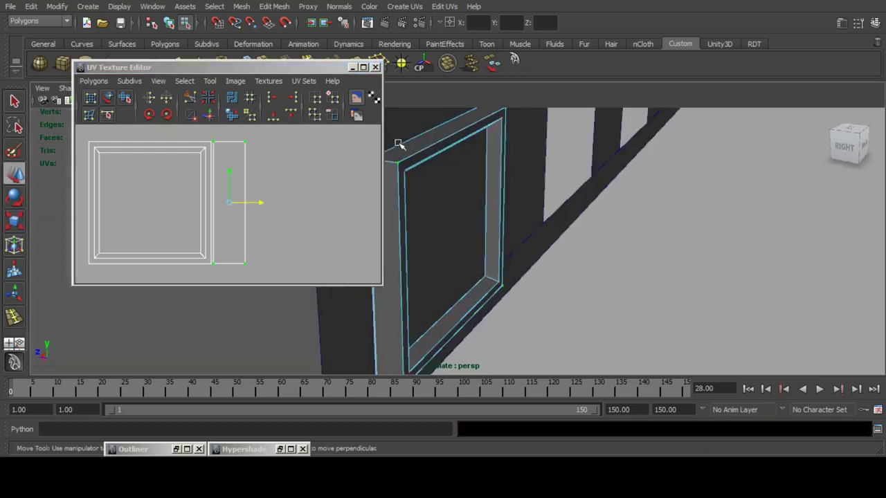
click(421, 146)
alt+drag(558, 263, 543, 199)
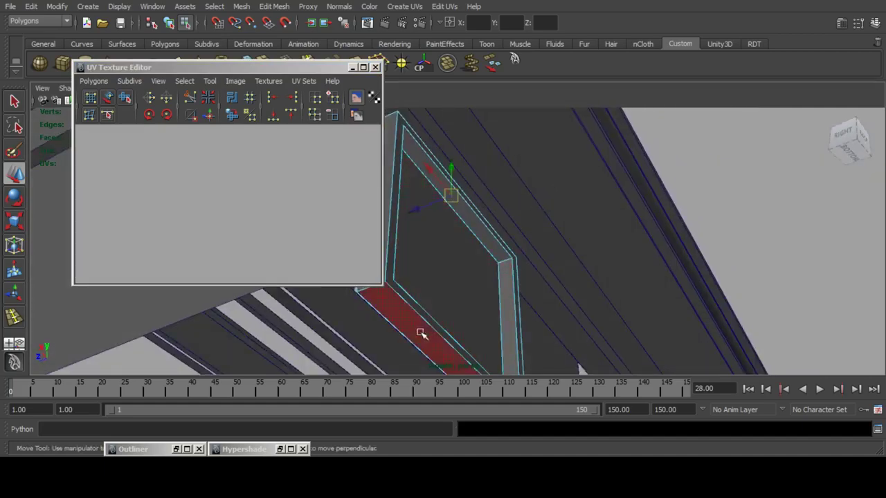
click(420, 334)
click(405, 7)
click(522, 26)
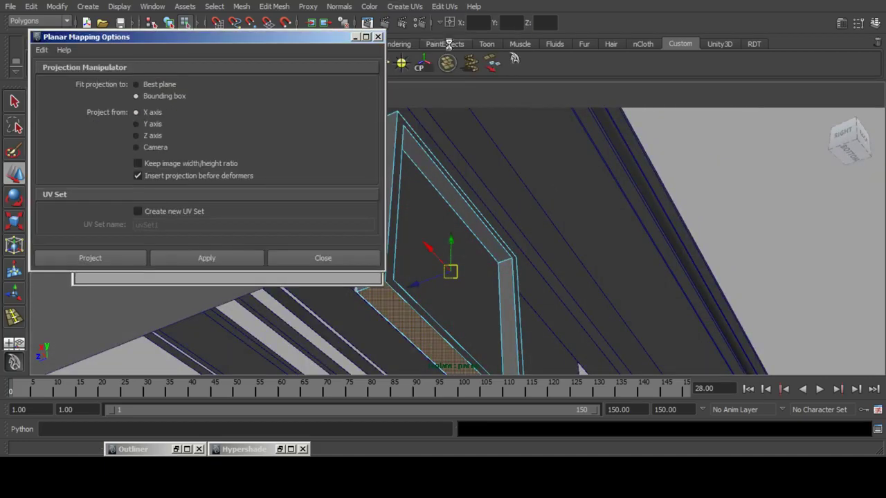
click(119, 258)
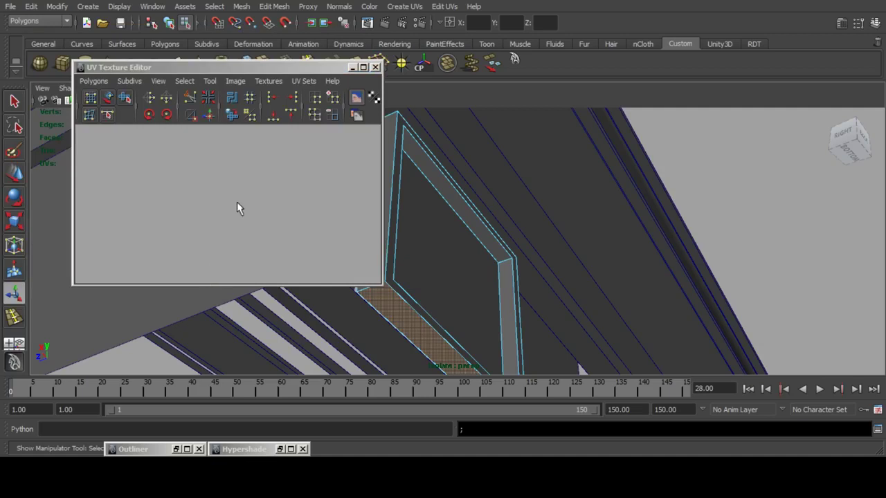
Move the top and bottom faces' UV shell onto the side faces' strip, scale it to match, and minimize the UV editor.
scroll(236, 202, down, 3)
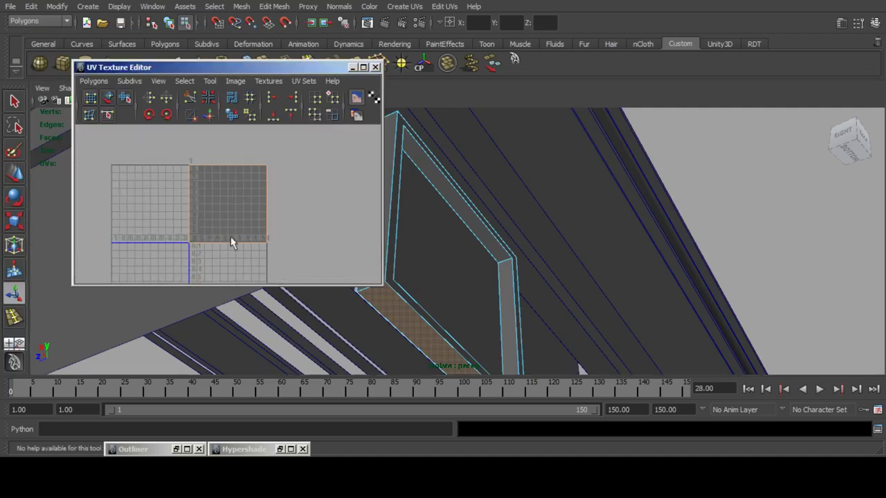
drag(181, 150, 294, 263)
click(11, 169)
scroll(196, 207, down, 3)
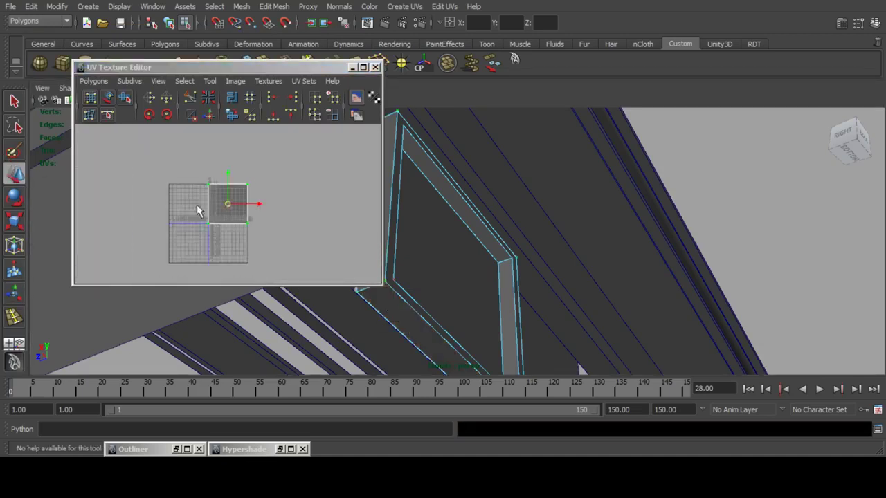
alt+middle_drag(208, 211, 271, 229)
scroll(272, 229, down, 2)
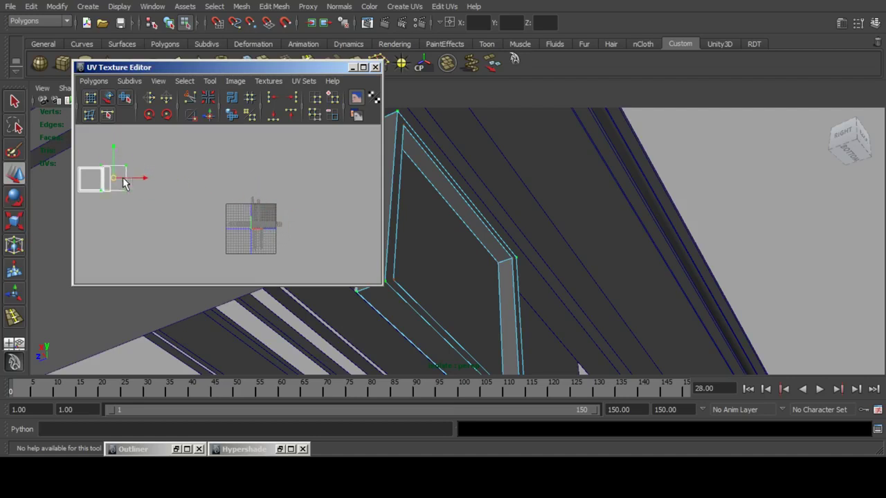
key(f)
alt+middle_drag(178, 182, 187, 190)
mouse_move(239, 210)
mouse_down()
mouse_move(216, 216)
mouse_move(239, 216)
mouse_up()
click(12, 221)
click(12, 173)
key(F8)
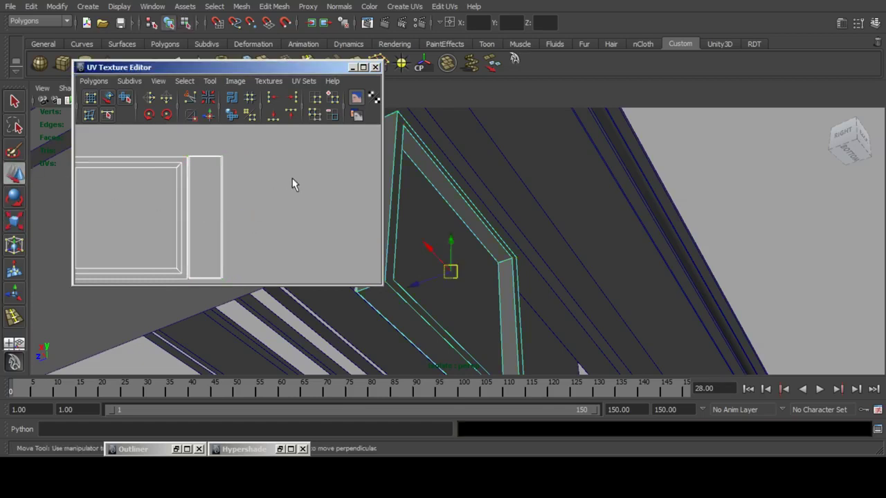
click(353, 67)
Add the altar to the selected panel frame and turn off isolation to show the whole scene.
alt+drag(584, 170, 472, 275)
shift+click(474, 272)
scroll(516, 237, down, 5)
alt+drag(519, 237, 508, 279)
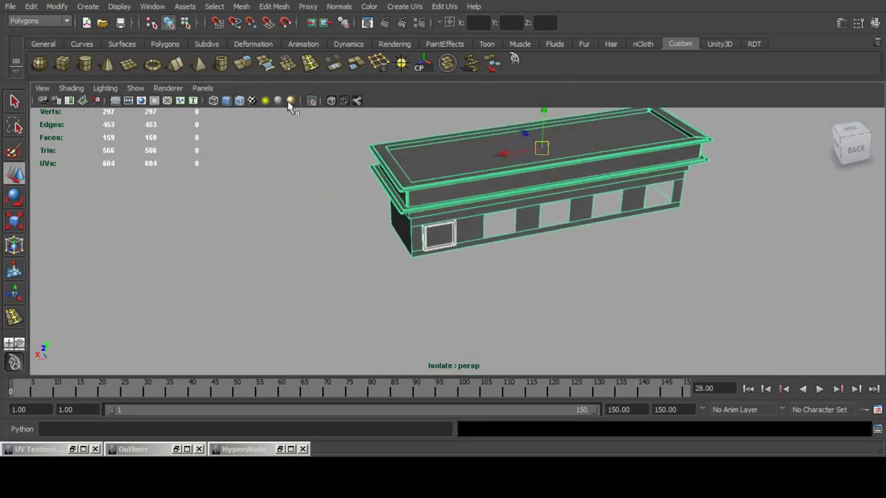
click(310, 101)
Select the combined arch mesh under the altar railing and separate it into individual arches.
scroll(572, 202, down, 5)
alt+drag(571, 202, 589, 217)
scroll(463, 227, up, 5)
scroll(589, 217, down, 4)
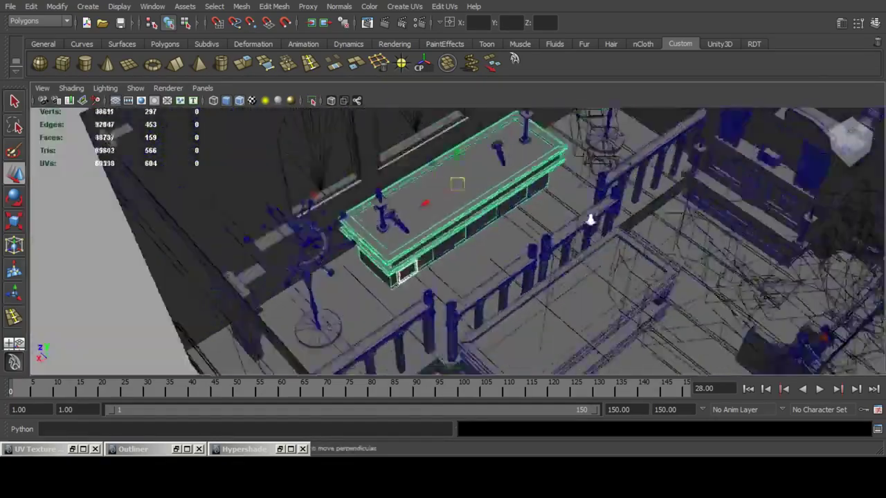
alt+middle_drag(589, 217, 433, 187)
alt+drag(433, 187, 384, 195)
alt+middle_drag(384, 195, 330, 220)
scroll(487, 200, up, 4)
scroll(330, 219, up, 4)
alt+drag(330, 220, 394, 185)
alt+middle_drag(395, 184, 431, 263)
scroll(432, 263, up, 3)
click(361, 241)
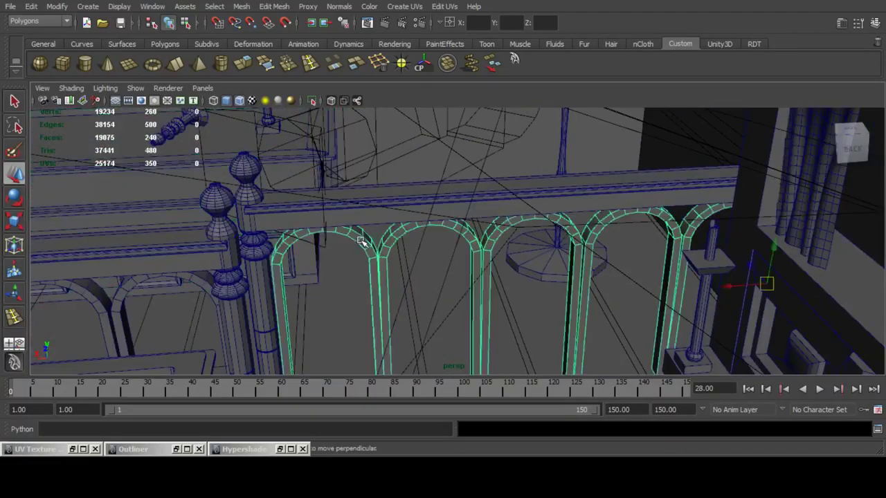
click(494, 65)
Select the first arch, the rail above it and the adjoining post's parts, and isolate them.
click(359, 238)
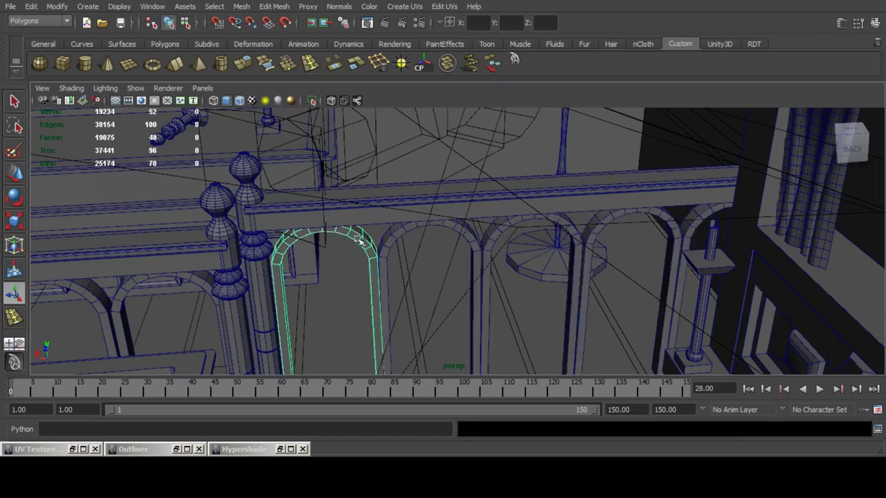
shift+click(277, 221)
shift+click(251, 172)
shift+click(254, 250)
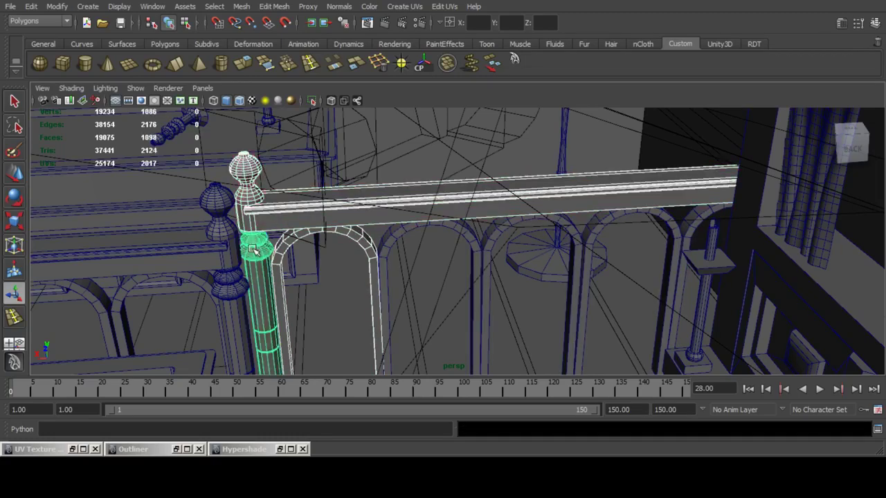
scroll(267, 293, down, 4)
alt+middle_drag(374, 238, 392, 227)
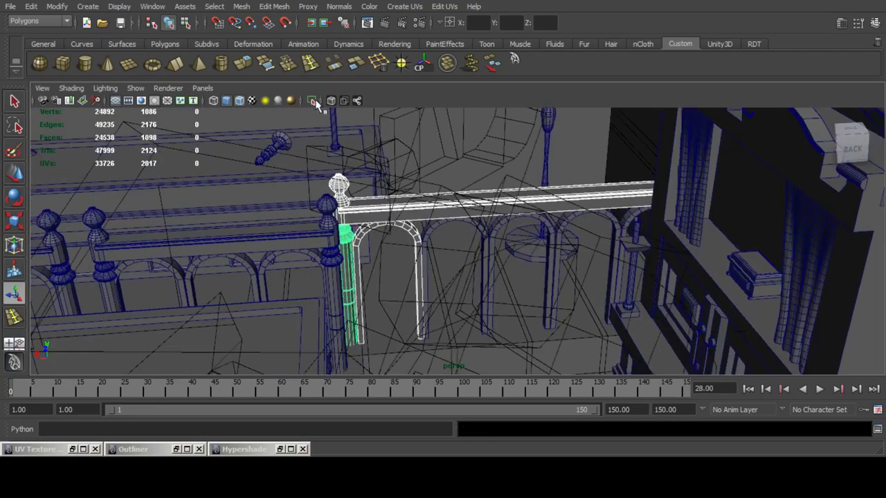
click(312, 101)
Delete the ring of segment edges across the back face of the isolated arch's curved top.
click(415, 229)
scroll(475, 243, up, 5)
alt+drag(498, 236, 522, 213)
alt+middle_drag(522, 213, 484, 269)
scroll(484, 269, up, 2)
scroll(485, 268, up, 2)
alt+drag(484, 269, 489, 280)
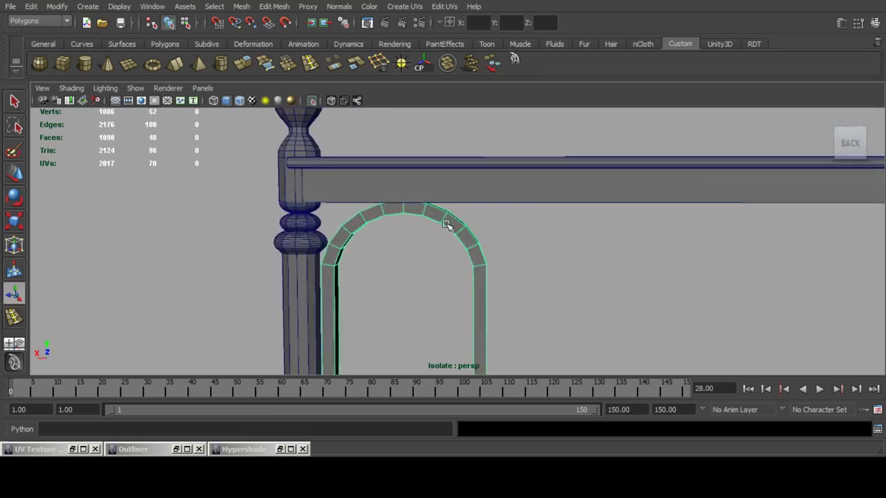
click(443, 218)
ctrl+right_drag(443, 218, 524, 209)
scroll(490, 277, down, 5)
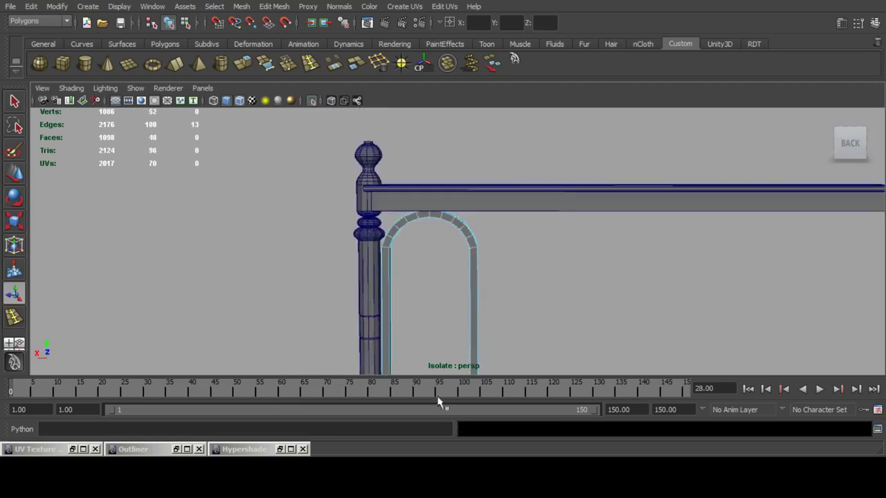
alt+middle_drag(451, 334, 448, 242)
scroll(449, 242, up, 2)
key(f)
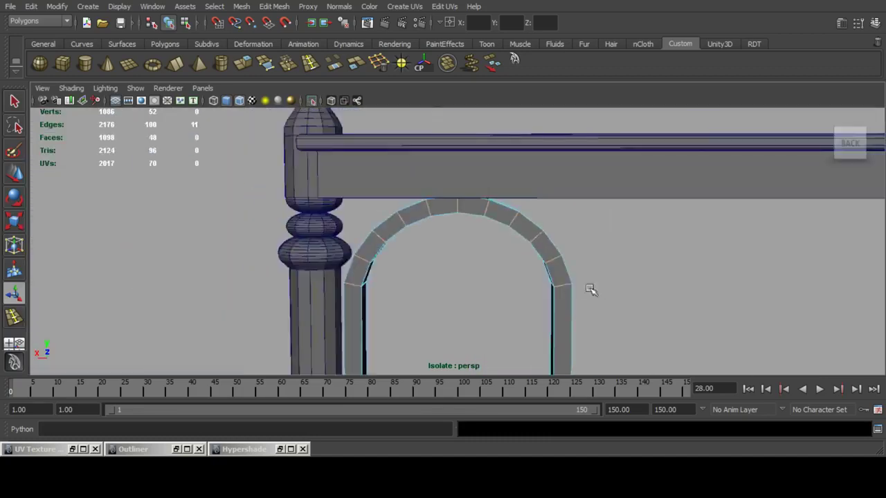
alt+drag(589, 290, 515, 264)
click(378, 63)
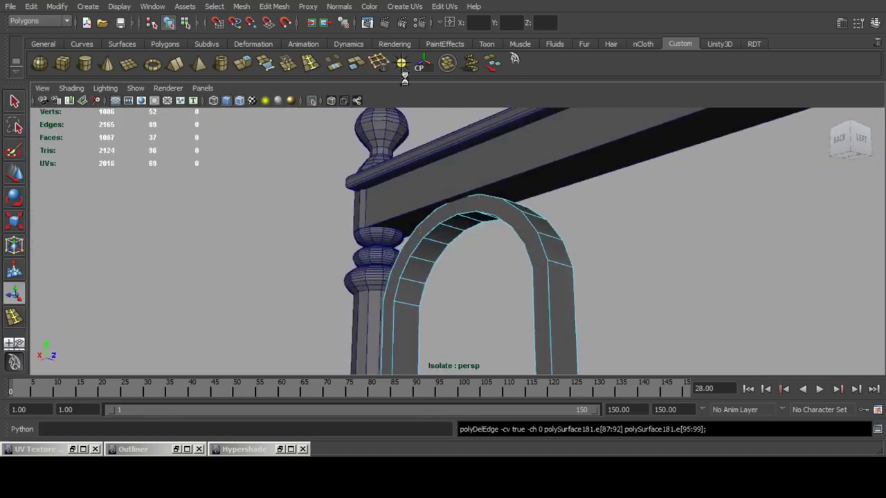
Delete the matching ring of segment edges across the arch's opposite, front-facing side.
alt+drag(533, 187, 421, 234)
click(405, 236)
ctrl+right_drag(405, 236, 538, 225)
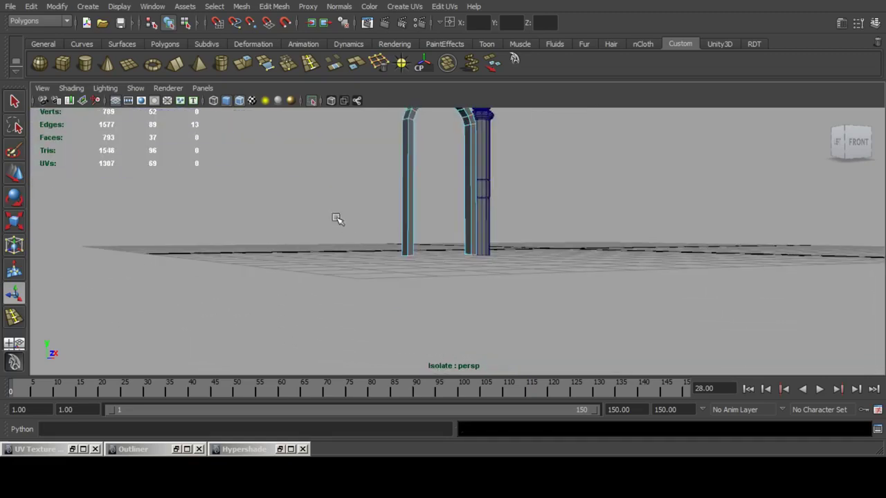
key(Delete)
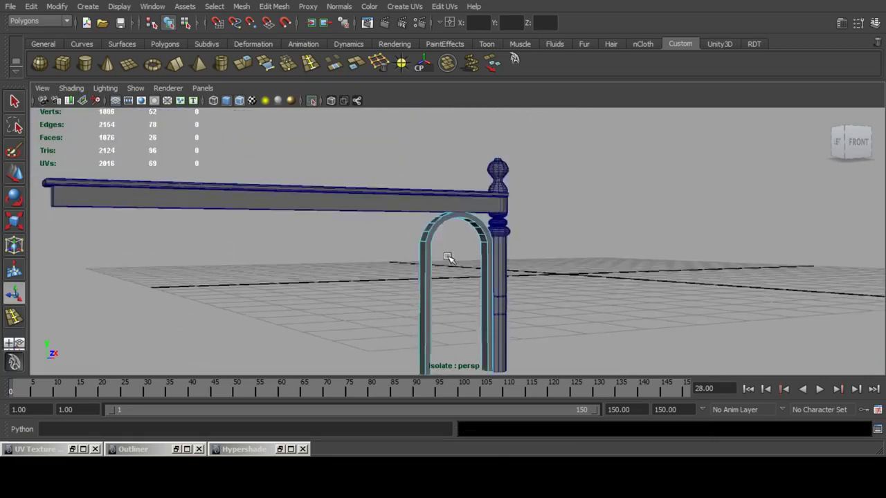
Delete all inner edges on the flat top cap of the post's finial, leaving a single cap face.
alt+drag(451, 256, 451, 218)
alt+middle_drag(451, 219, 462, 223)
scroll(462, 223, up, 4)
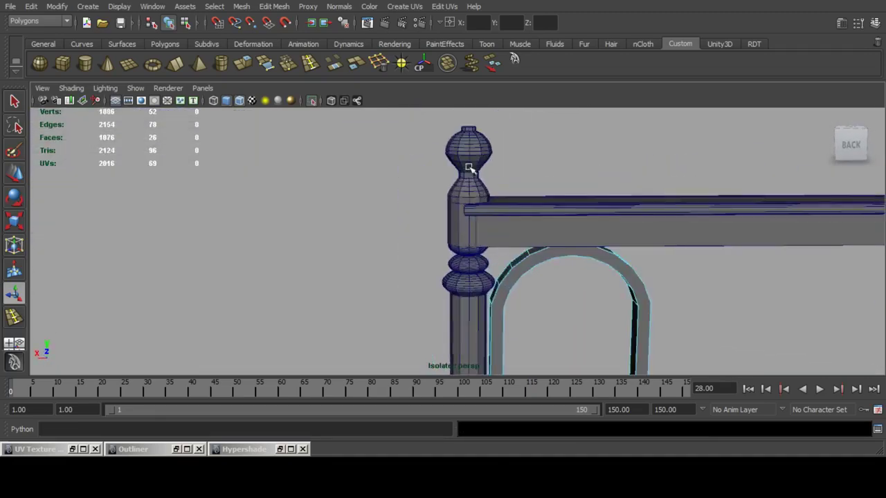
click(469, 164)
scroll(457, 219, up, 4)
alt+middle_drag(469, 165, 457, 209)
scroll(457, 209, up, 4)
alt+drag(459, 168, 469, 274)
key(f)
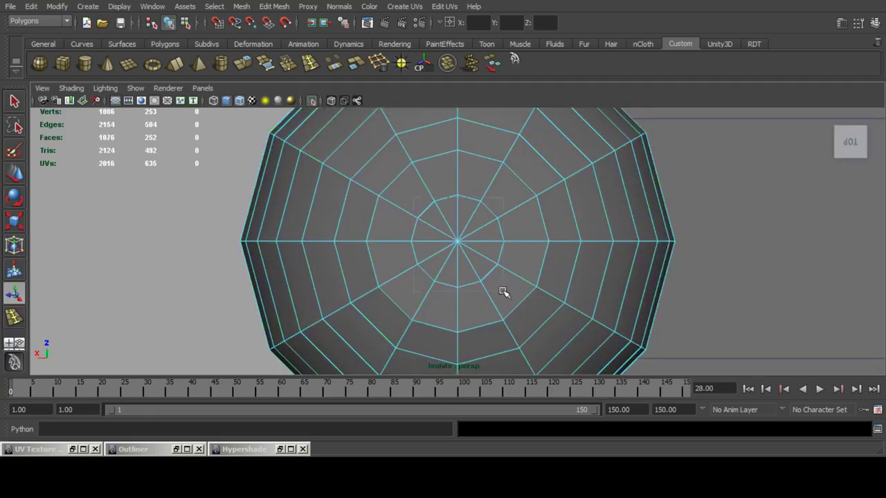
scroll(505, 290, down, 10)
drag(503, 291, 518, 176)
ctrl+drag(376, 228, 664, 319)
alt+drag(499, 259, 501, 277)
key(f)
scroll(500, 239, down, 6)
alt+drag(457, 205, 455, 218)
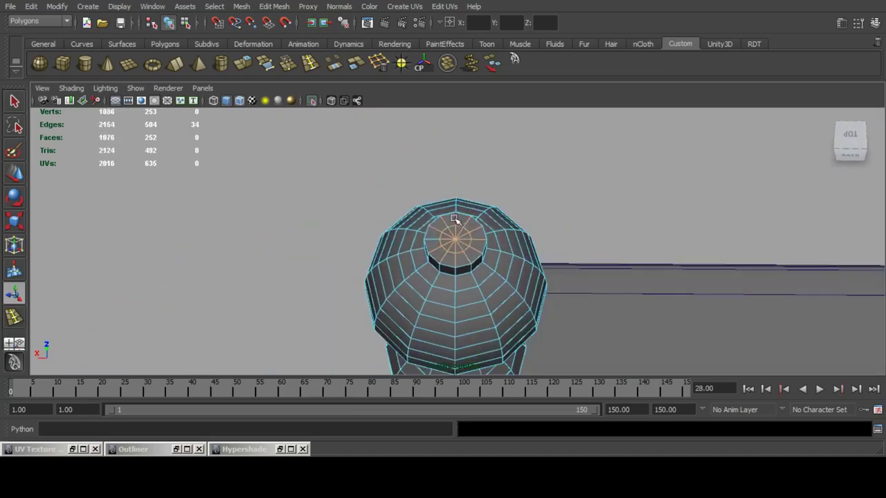
click(385, 70)
alt+drag(431, 264, 472, 248)
click(449, 245)
key(g)
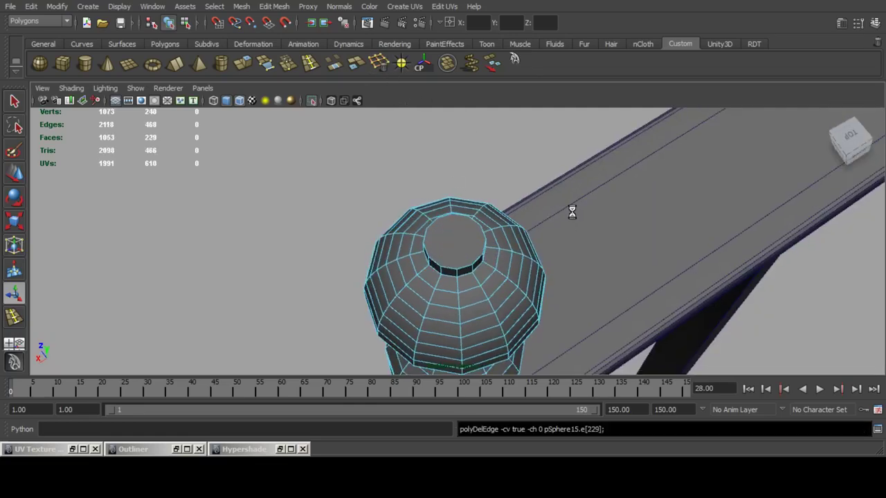
Select the lower post mesh and delete one redundant edge loop around the upper groove in its shaft.
alt+drag(572, 212, 674, 185)
scroll(479, 254, down, 8)
alt+middle_drag(502, 263, 511, 191)
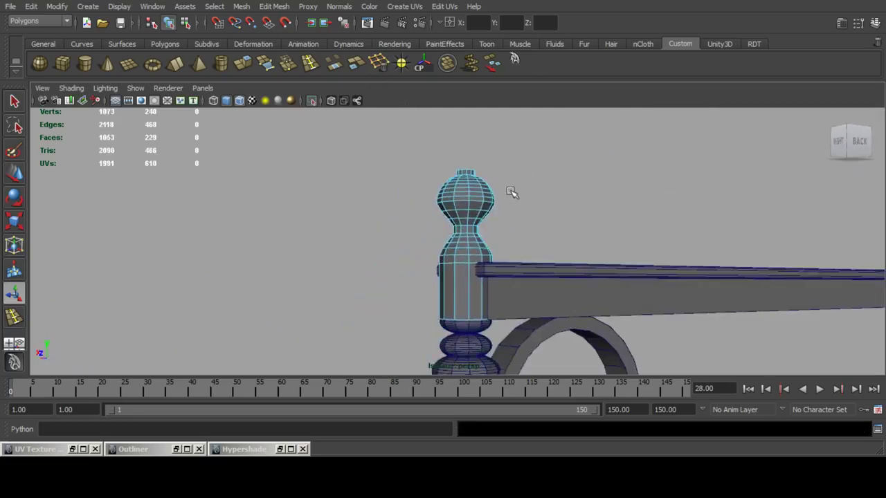
alt+drag(510, 192, 478, 238)
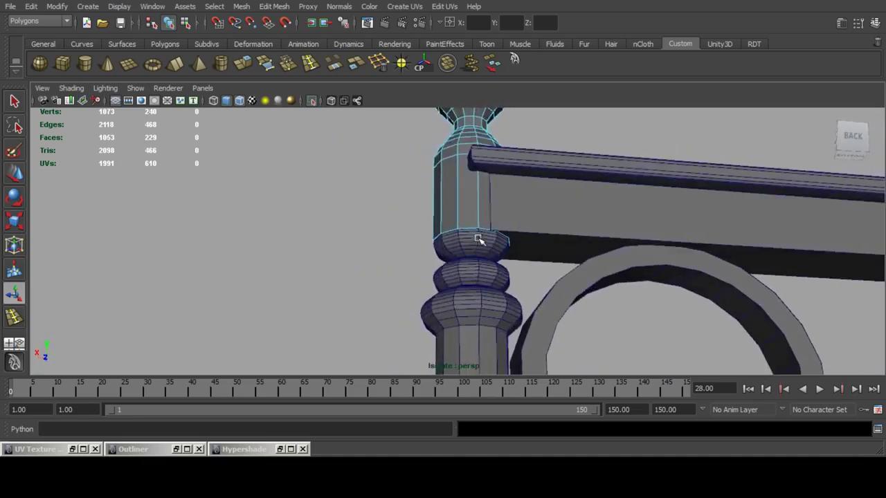
scroll(478, 239, down, 3)
alt+middle_drag(504, 241, 516, 154)
alt+drag(516, 154, 510, 261)
alt+middle_drag(510, 261, 528, 174)
alt+middle_drag(524, 275, 531, 182)
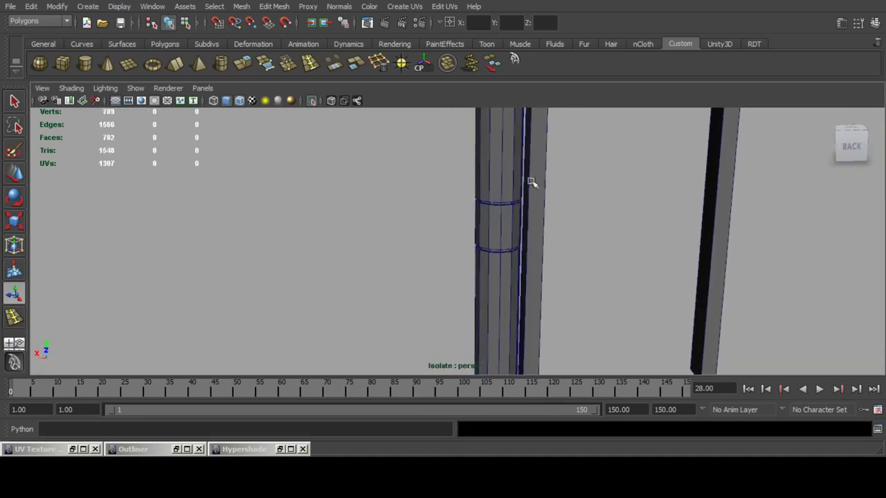
click(519, 236)
scroll(524, 235, down, 5)
alt+middle_drag(497, 239, 491, 203)
scroll(489, 201, up, 7)
alt+middle_drag(484, 146, 483, 198)
scroll(480, 218, up, 7)
scroll(473, 175, down, 1)
alt+drag(473, 156, 472, 151)
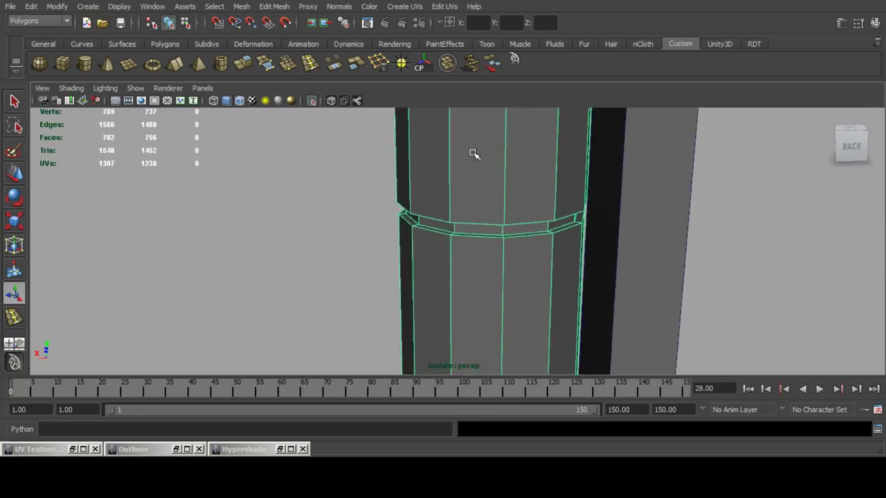
double_click(451, 236)
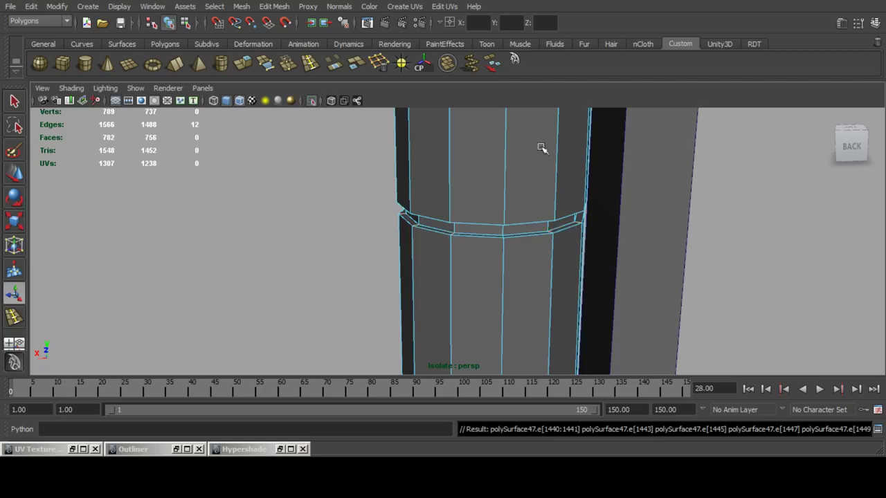
click(378, 61)
Delete three more redundant edge loops around the two grooves in the post's shaft.
alt+drag(537, 172, 524, 218)
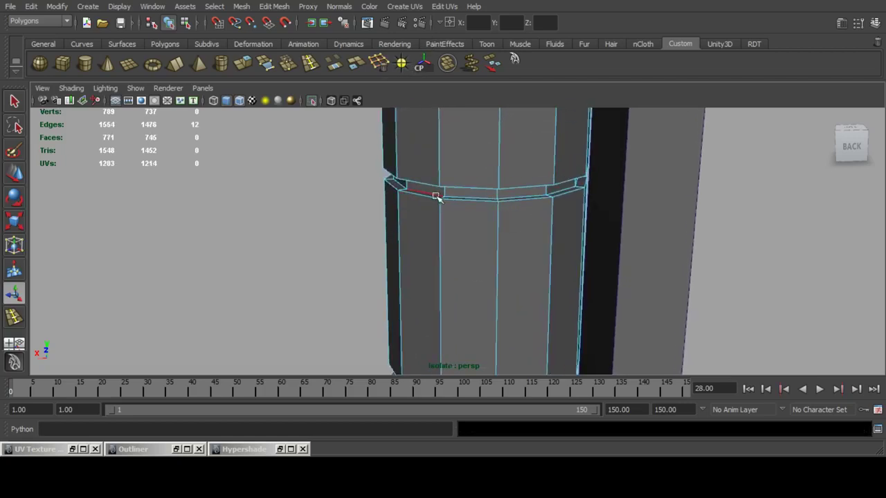
double_click(441, 197)
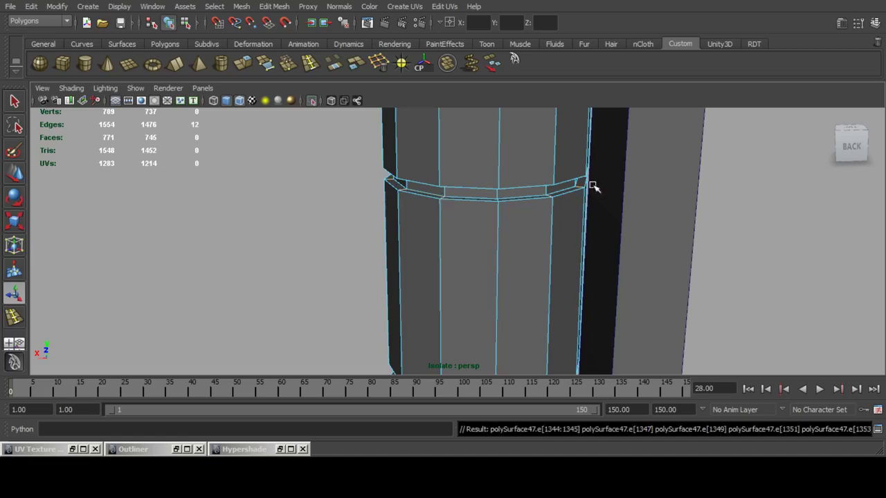
key(Delete)
alt+drag(513, 273, 527, 198)
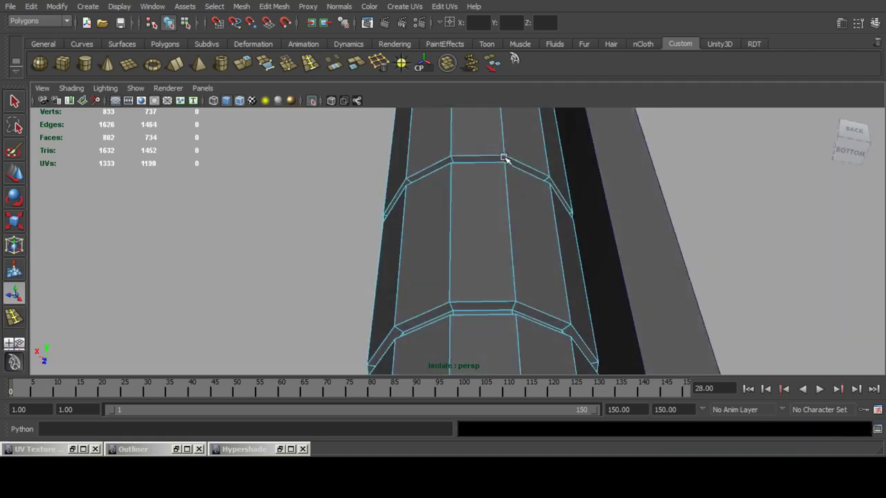
double_click(504, 157)
key(Delete)
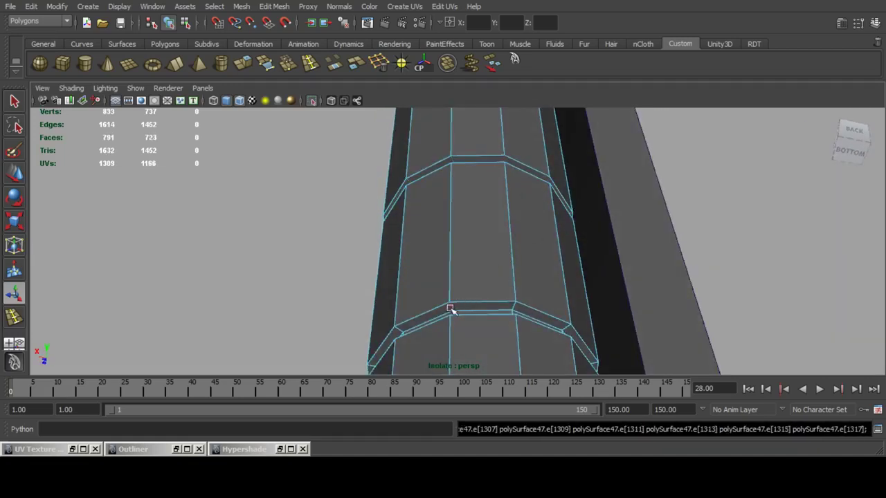
double_click(554, 231)
key(Delete)
alt+drag(534, 187, 524, 258)
alt+right_drag(524, 258, 510, 136)
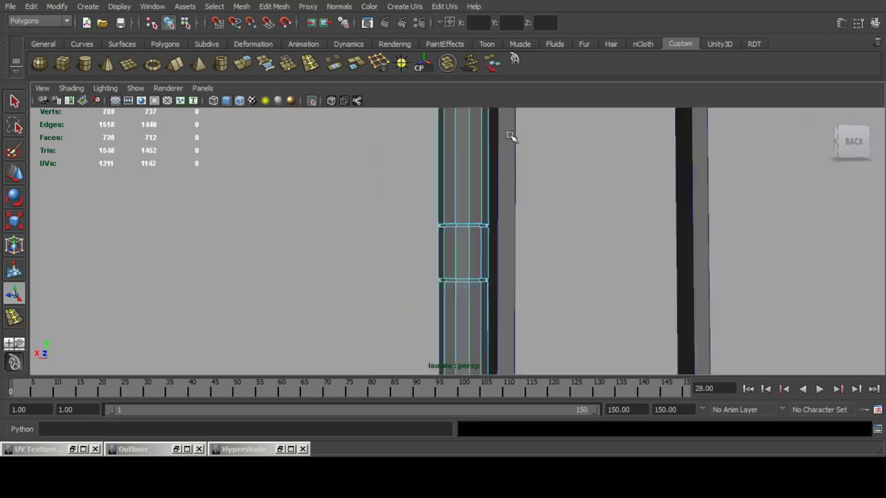
Separate the lower post mesh into its individual bulge and shaft pieces and center their pivots.
alt+middle_drag(510, 137, 494, 272)
alt+right_drag(443, 180, 483, 239)
alt+drag(463, 225, 485, 231)
click(561, 168)
alt+right_drag(560, 169, 509, 172)
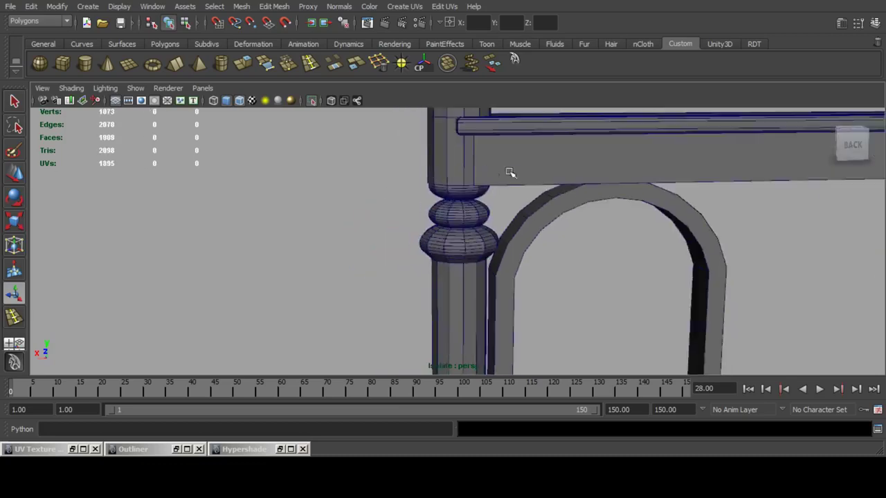
alt+middle_drag(509, 172, 496, 228)
alt+drag(497, 227, 595, 212)
click(462, 222)
alt+right_drag(462, 221, 474, 227)
alt+drag(475, 227, 534, 193)
shift+click(475, 235)
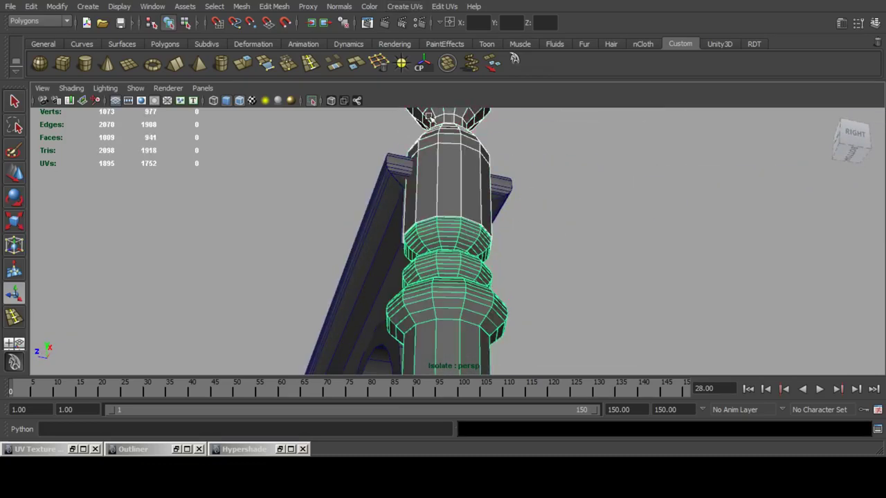
alt+drag(463, 145, 419, 210)
click(444, 296)
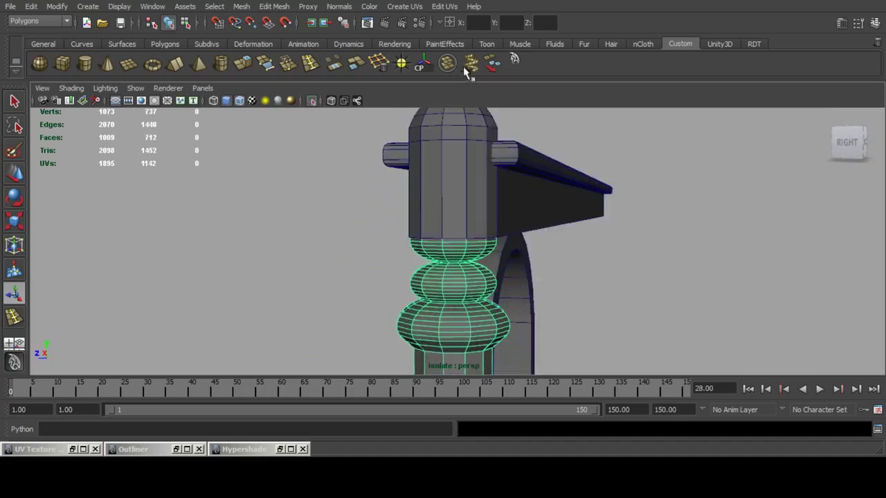
click(492, 67)
click(423, 65)
alt+middle_drag(449, 364, 433, 290)
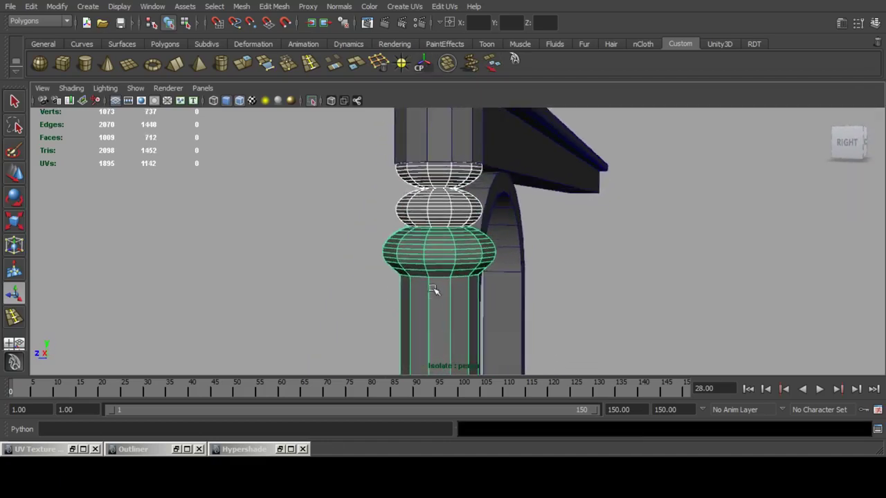
Turn off isolation, try a Boolean union of the middle bulge with the lower shaft piece, and undo it.
shift+click(448, 215)
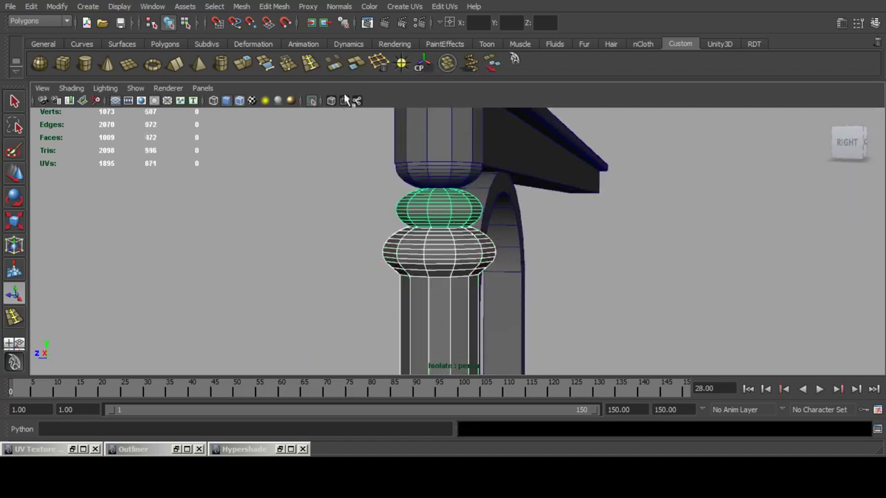
click(312, 101)
click(244, 7)
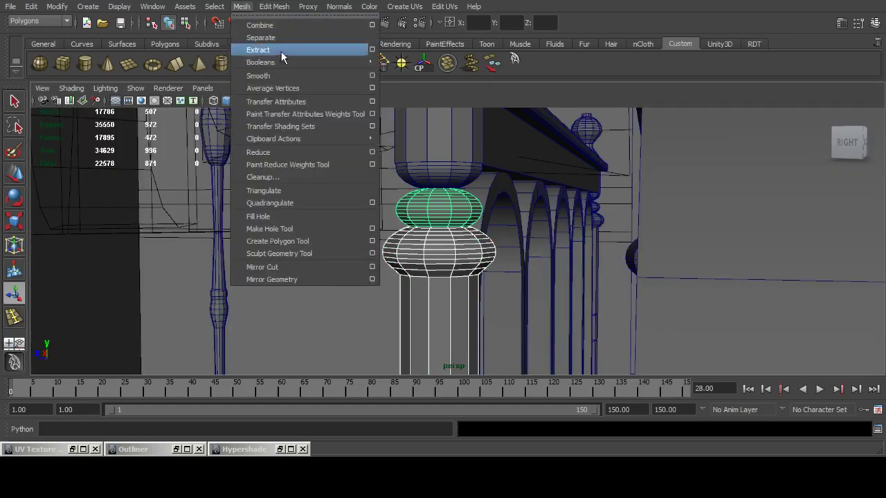
mouse_move(290, 62)
click(394, 67)
key(ctrl+z)
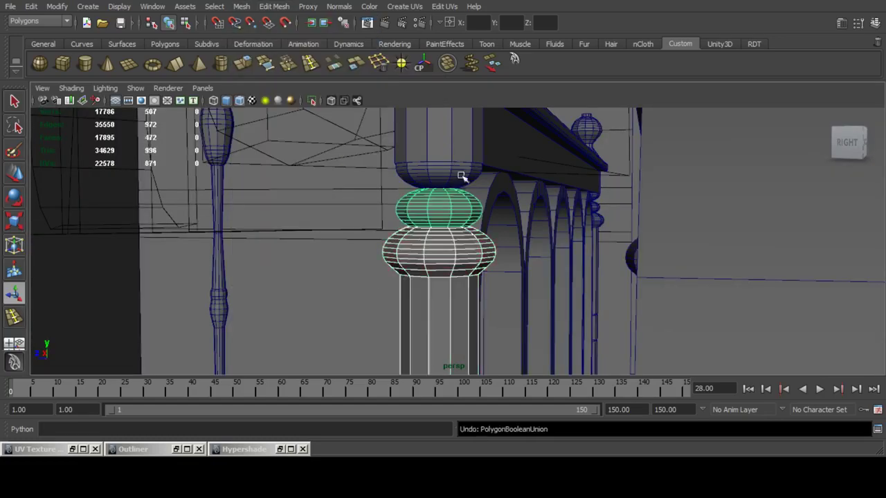
Select the post's middle bulge and scale it slightly and uniformly.
scroll(463, 176, up, 5)
alt+middle_drag(464, 176, 471, 206)
alt+drag(470, 206, 494, 215)
click(447, 231)
click(11, 220)
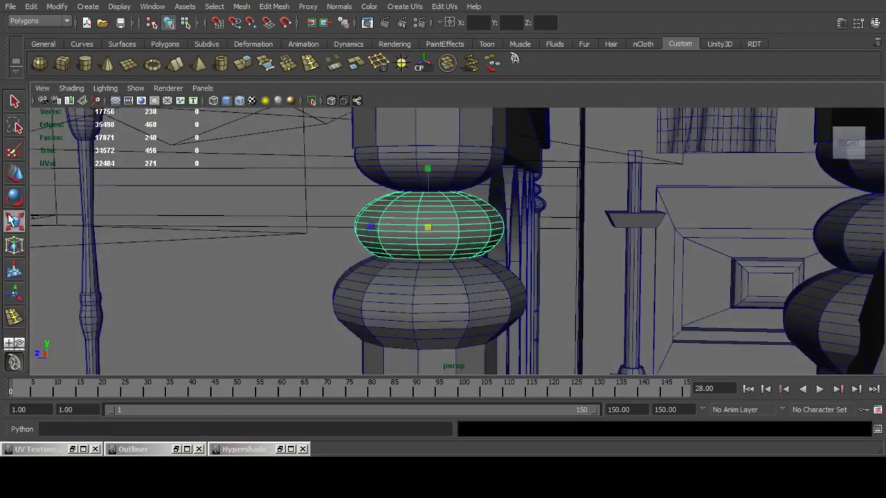
alt+drag(441, 193, 419, 222)
scroll(456, 204, up, 5)
drag(416, 215, 400, 203)
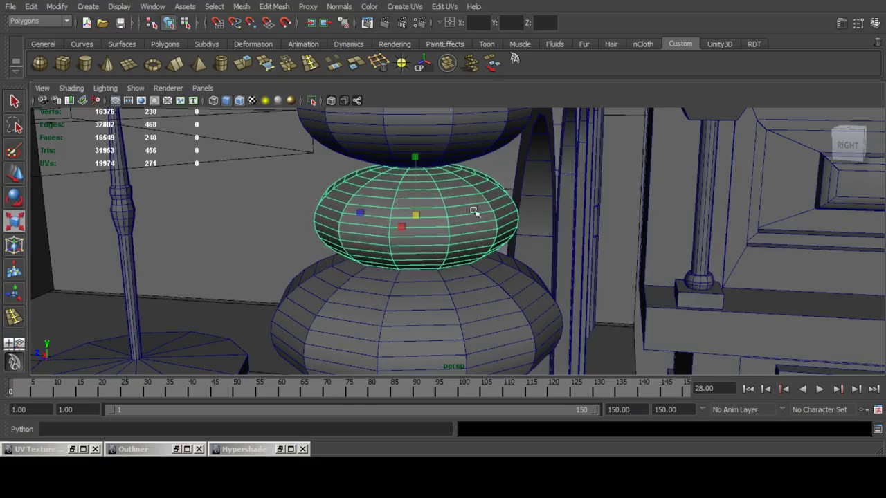
Try the Boolean union again between the rescaled middle bulge and the piece below it, and undo it.
alt+drag(474, 212, 503, 205)
shift+click(441, 278)
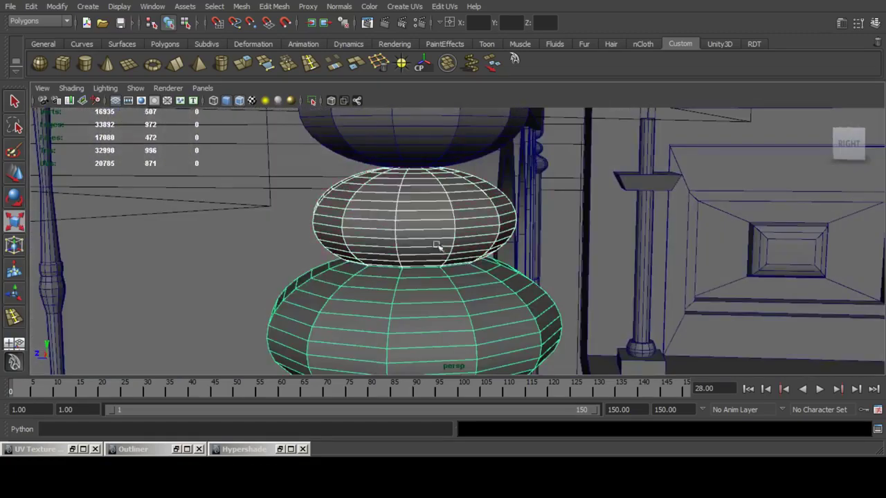
click(242, 6)
mouse_move(277, 61)
click(432, 68)
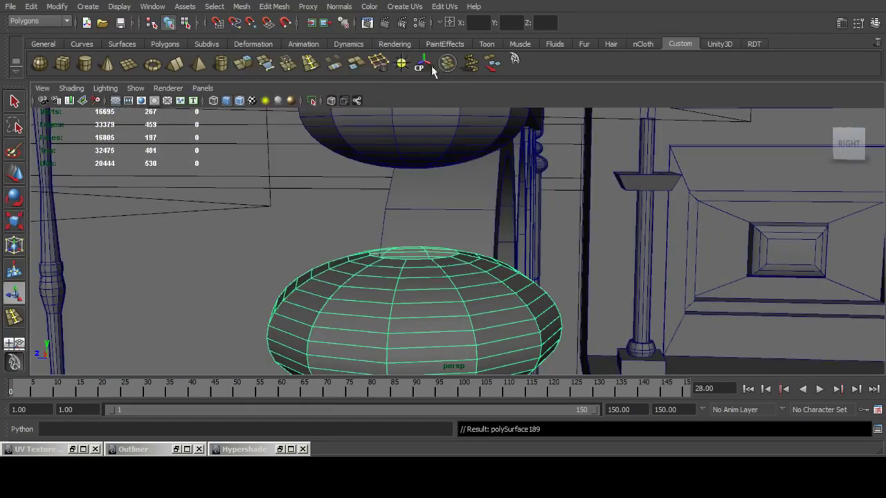
key(ctrl+z)
Isolate the middle bulge to inspect its mesh, and restore the full scene view.
alt+drag(505, 199, 477, 211)
click(377, 218)
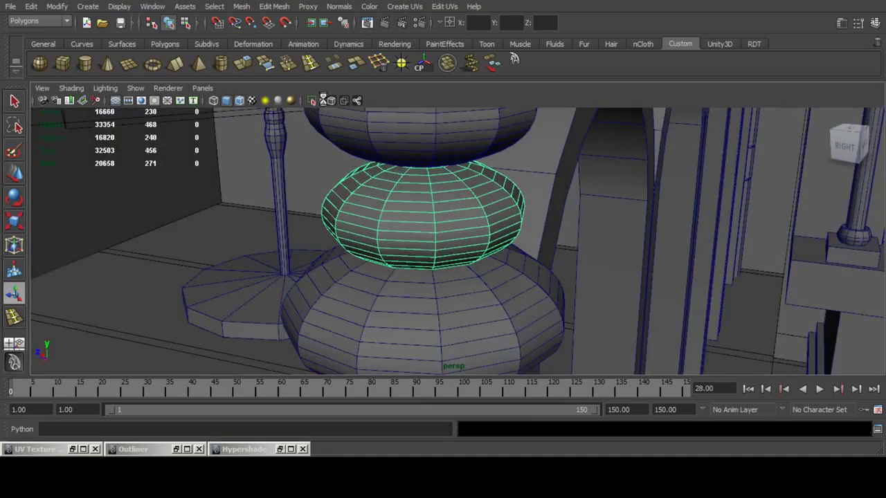
click(313, 102)
alt+drag(443, 256, 493, 230)
click(313, 102)
alt+drag(451, 185, 413, 277)
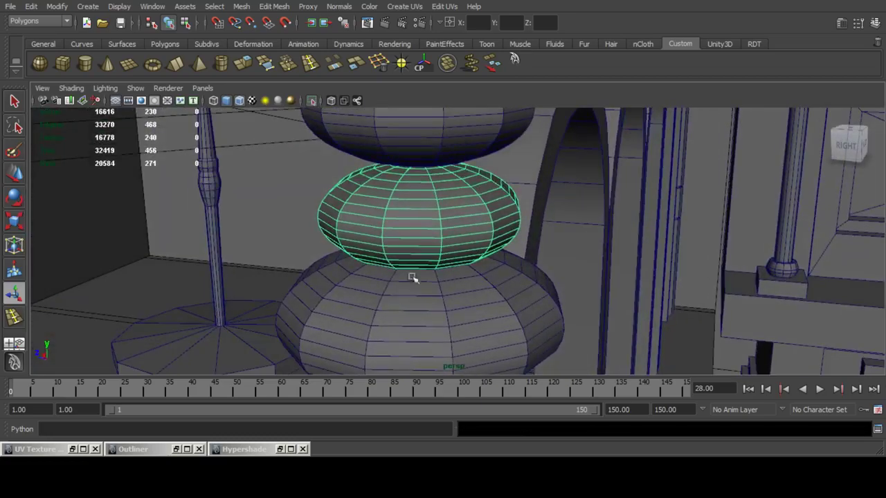
Check the middle bulge against the piece below it, and isolate only the middle bulge.
shift+click(415, 305)
alt+drag(413, 246, 456, 233)
click(430, 234)
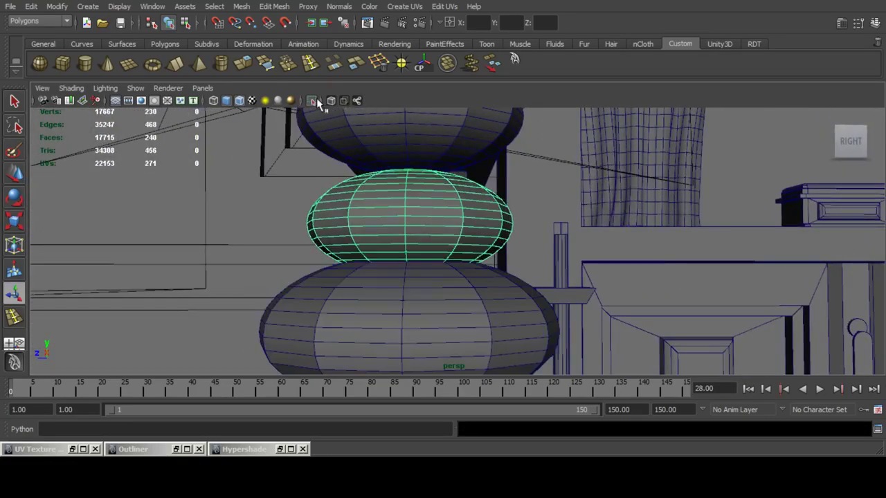
click(313, 101)
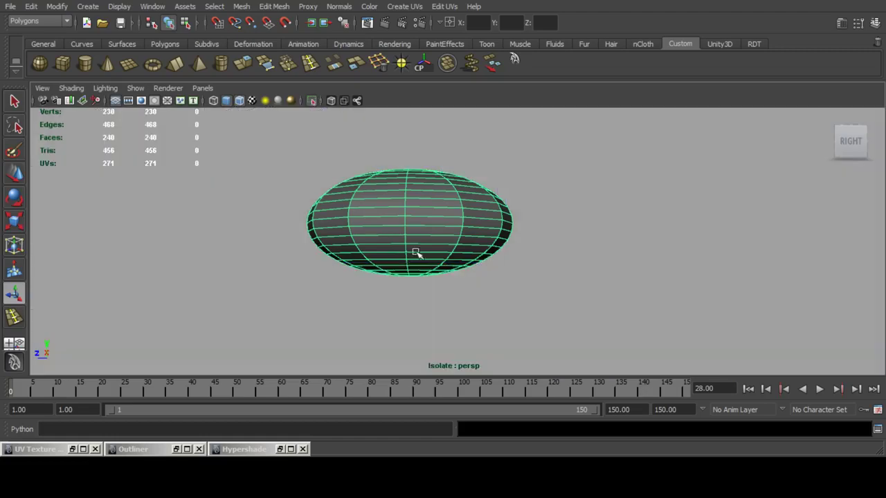
Delete the lowest face rings of the isolated middle bulge and restore the full scene view.
drag(442, 306, 481, 321)
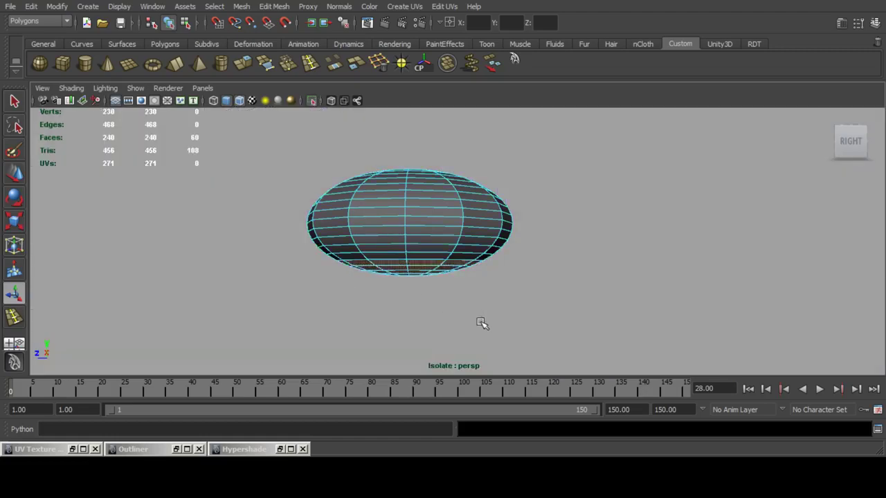
alt+drag(601, 269, 403, 252)
key(Delete)
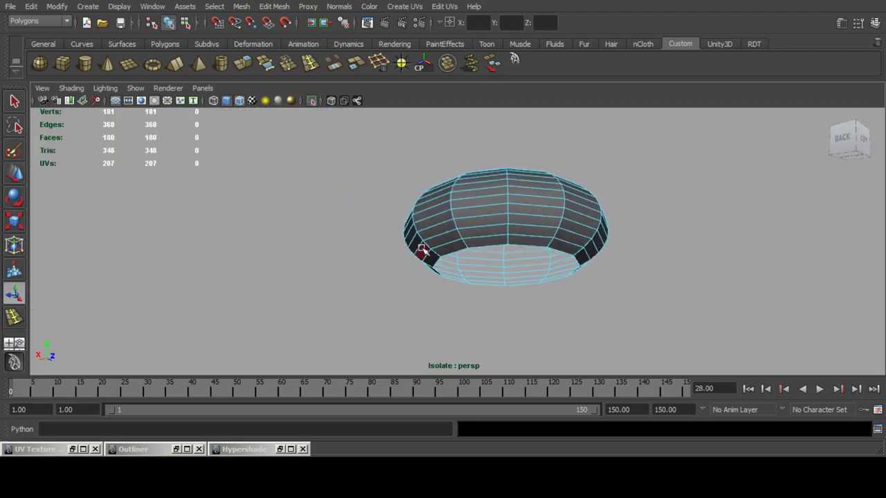
click(312, 101)
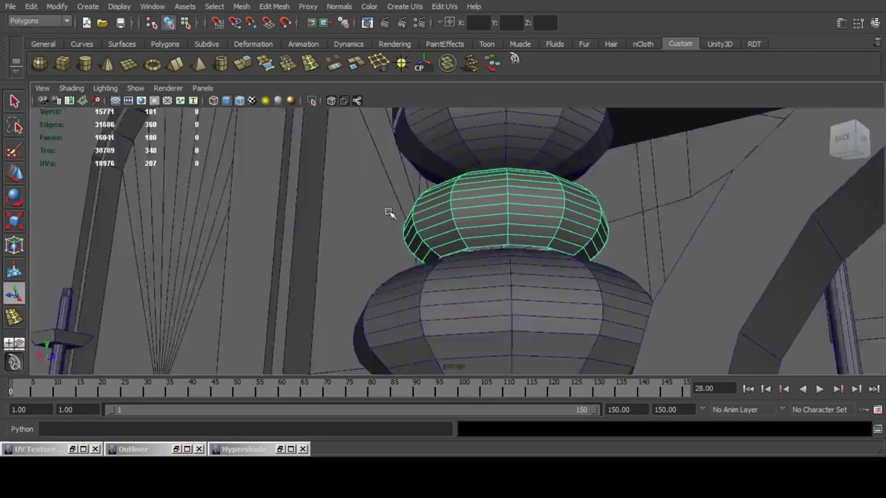
Combine the middle bulge with the larger piece below it into one mesh and center its pivot.
alt+drag(390, 212, 507, 298)
shift+click(507, 298)
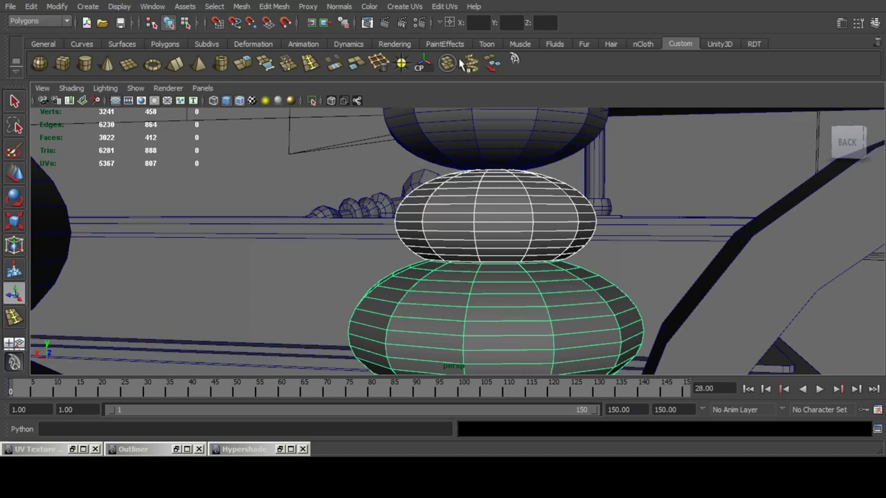
click(443, 67)
click(423, 66)
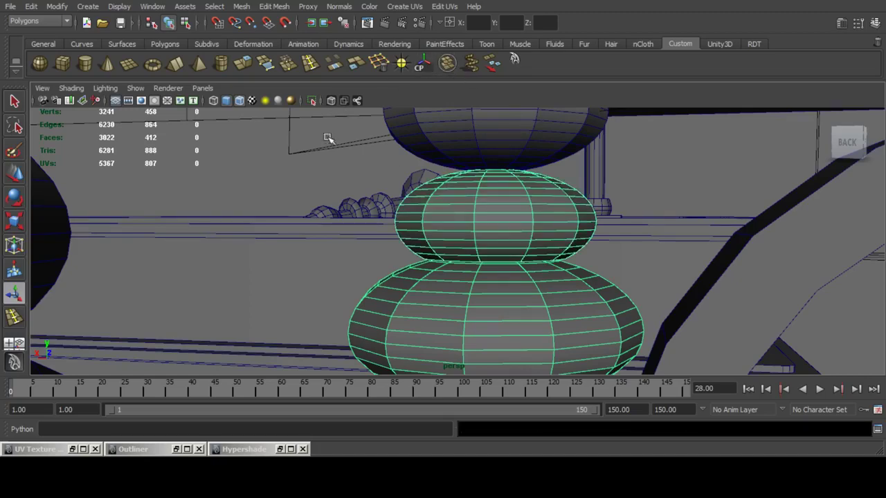
Isolate the combined mesh and merge the first overlapping vertex pairs along the seam, from the back around to the right side.
click(312, 103)
key(Delete)
key(ctrl+z)
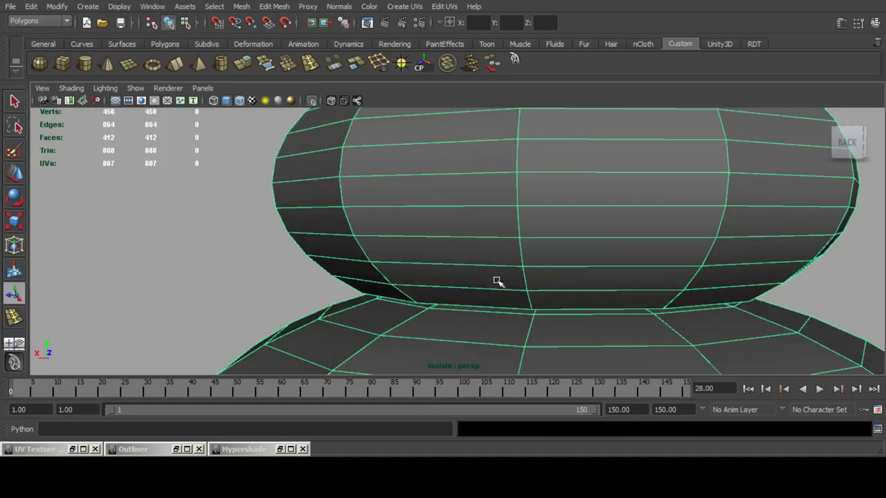
alt+drag(477, 239, 547, 213)
key(f)
scroll(589, 217, down, 6)
alt+drag(593, 242, 547, 216)
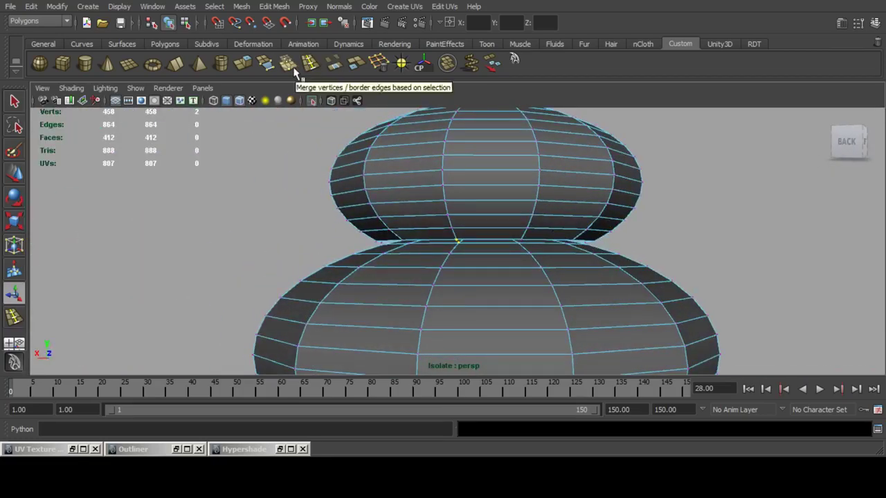
click(296, 73)
alt+drag(447, 208, 404, 249)
key(g)
alt+drag(333, 258, 386, 265)
key(g)
drag(343, 243, 392, 260)
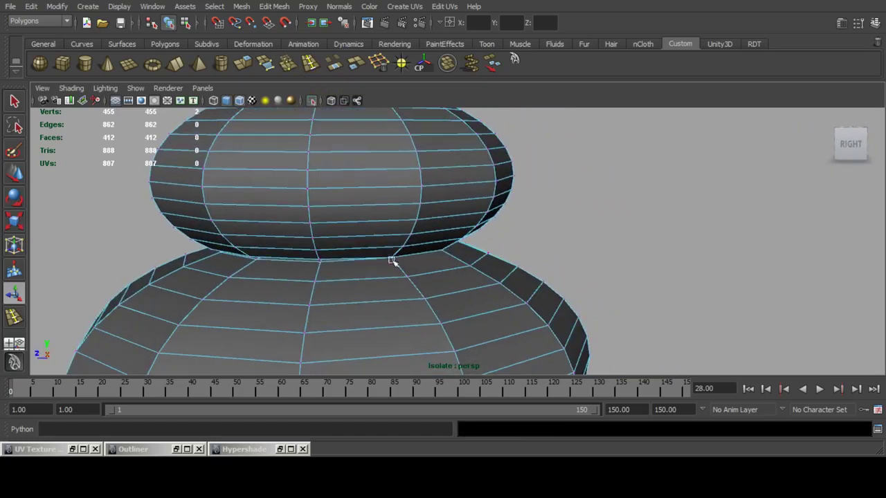
key(g)
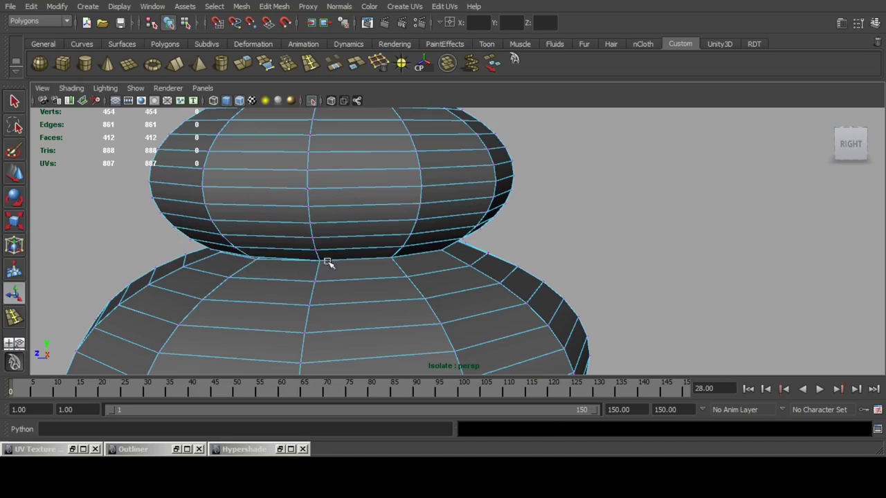
Continue merging the overlapping seam vertices between the two bulges from the right side around to the front.
drag(328, 262, 313, 257)
key(g)
key(g)
drag(244, 261, 377, 257)
key(g)
key(g)
drag(277, 241, 416, 265)
key(g)
drag(487, 254, 499, 265)
key(g)
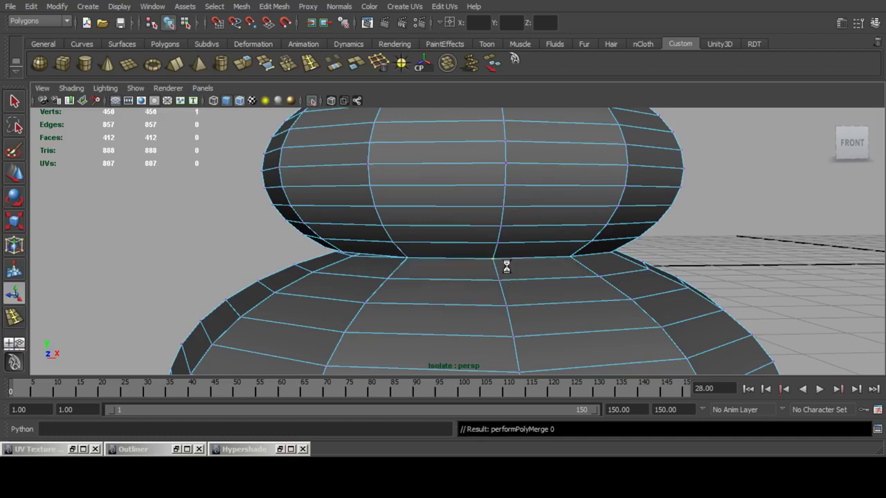
Merge the remaining overlapping seam vertices from the front across the left side to the back.
alt+drag(404, 285, 556, 259)
shift+click(480, 271)
key(g)
shift+click(490, 264)
key(g)
key(f)
alt+right_drag(557, 259, 520, 219)
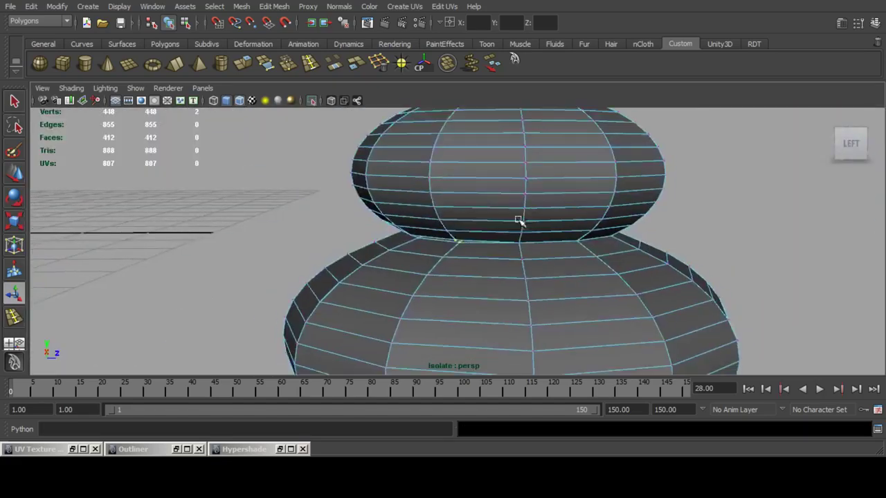
alt+drag(492, 254, 589, 255)
key(g)
drag(393, 237, 409, 246)
key(g)
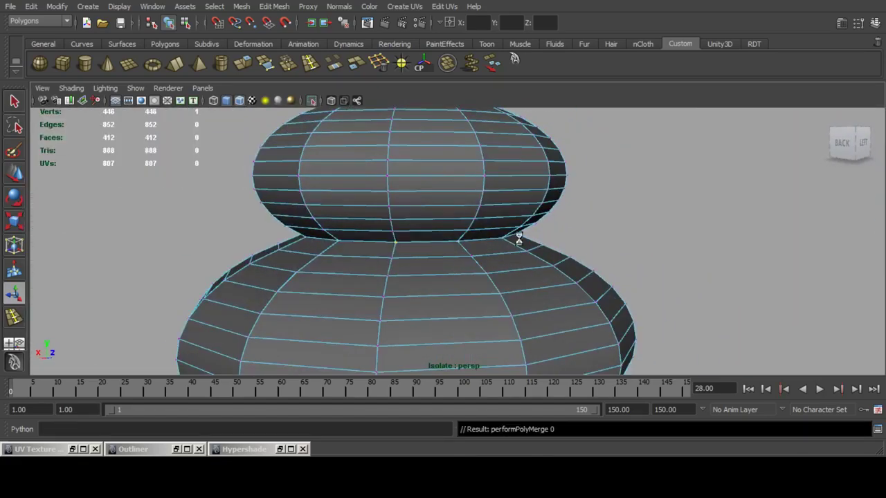
Select a first group of hidden cap faces inside the seam, seen from below, and delete them.
alt+drag(519, 239, 399, 152)
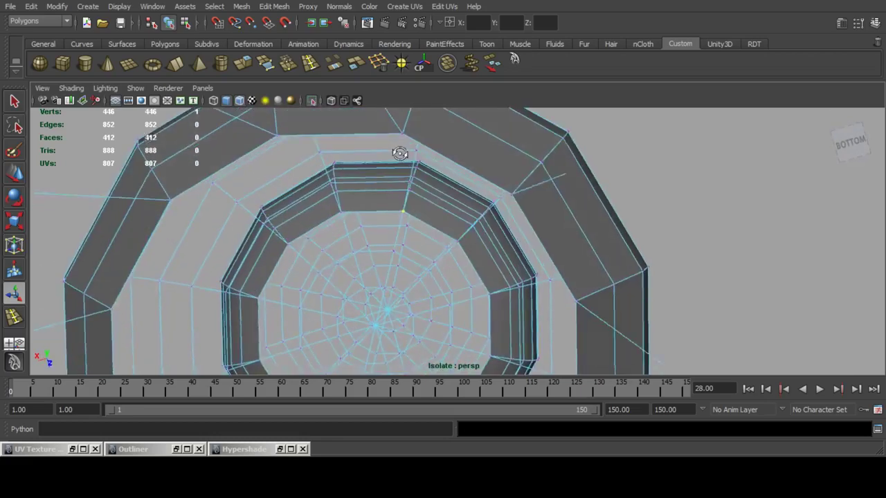
alt+middle_drag(404, 183, 423, 170)
alt+right_drag(423, 169, 437, 183)
scroll(427, 175, up, 3)
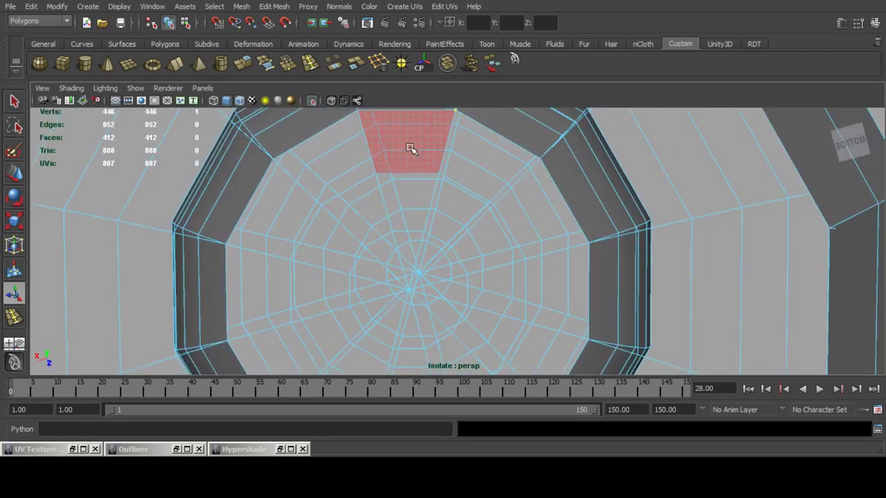
click(409, 147)
shift+click(407, 193)
shift+click(493, 155)
shift+click(479, 204)
shift+click(529, 202)
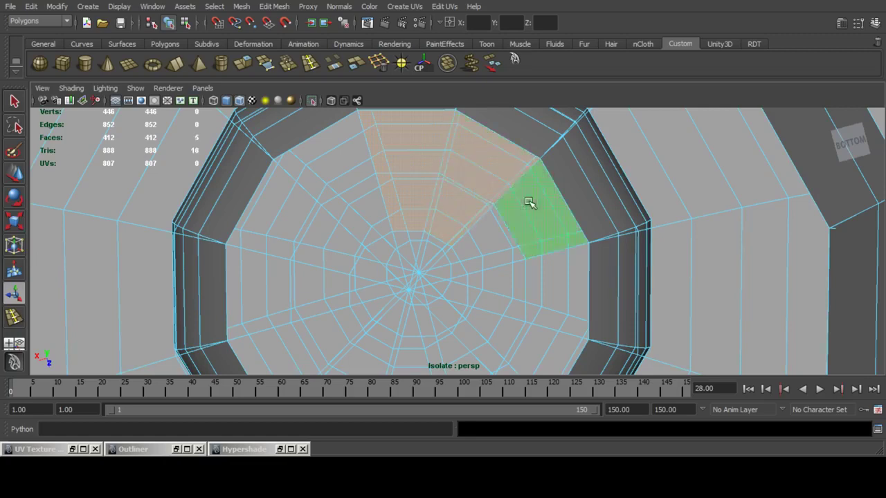
shift+click(469, 239)
shift+click(451, 263)
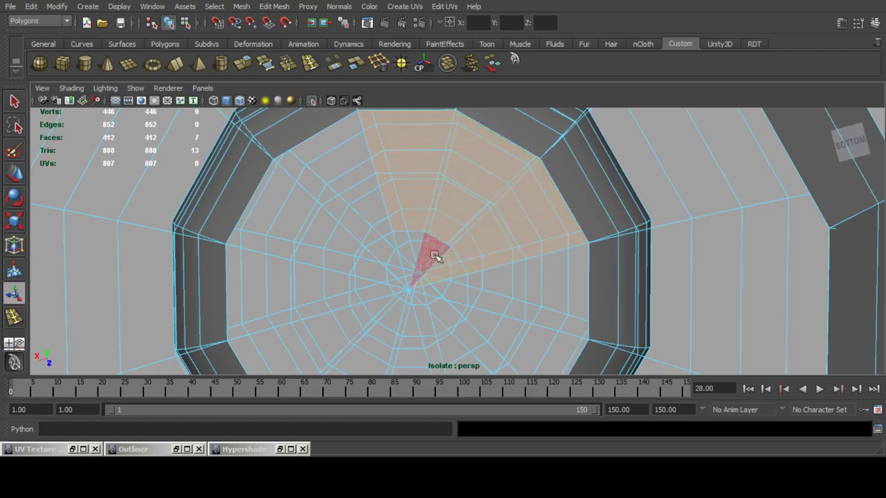
shift+click(449, 287)
shift+click(495, 287)
shift+click(545, 287)
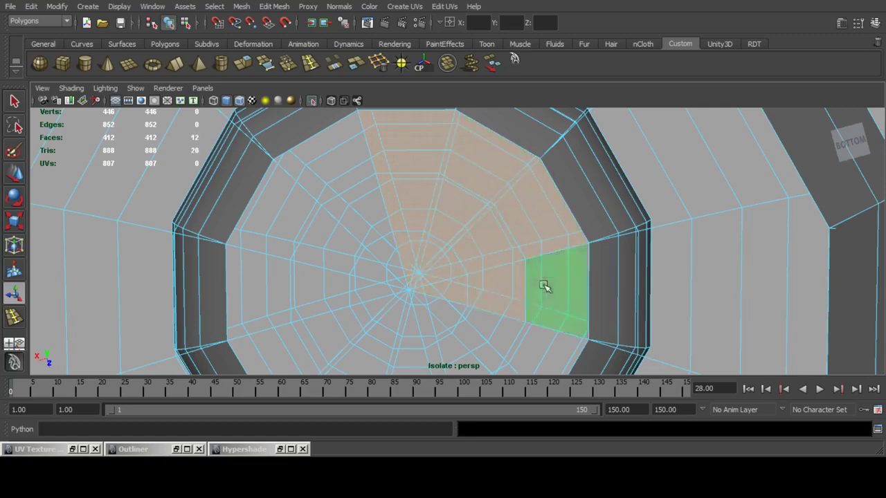
key(Delete)
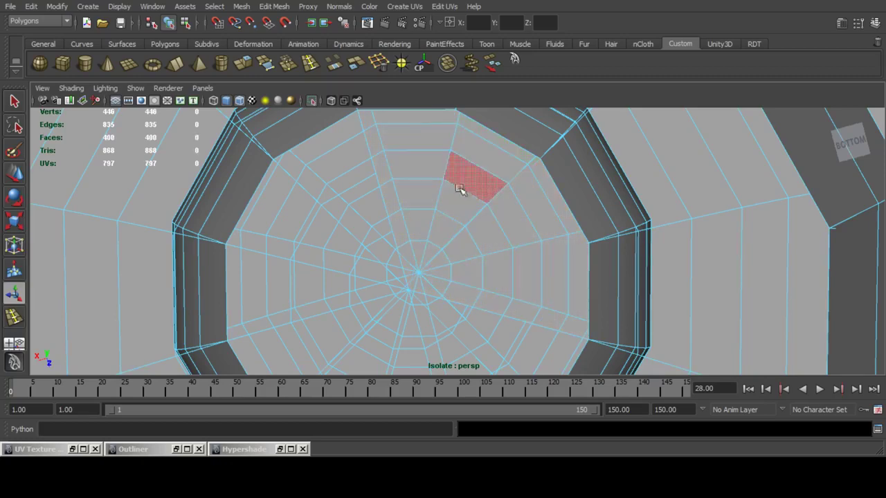
Turn on X-ray shading to expose the leftover interior cap faces at the seam between the bulges.
click(455, 209)
key(f)
scroll(498, 206, down, 10)
alt+drag(498, 205, 400, 354)
scroll(495, 227, up, 7)
mouse_move(493, 218)
alt+middle_down()
mouse_move(453, 195)
mouse_move(439, 162)
alt+middle_up()
click(332, 101)
mouse_move(438, 162)
alt+right_down()
mouse_move(447, 253)
mouse_move(446, 232)
alt+right_up()
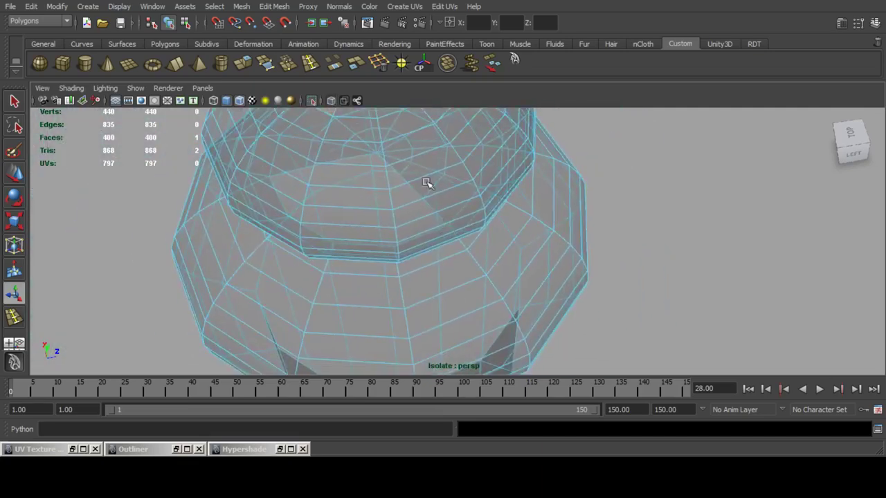
alt+middle_drag(425, 184, 468, 238)
alt+right_drag(436, 175, 445, 220)
alt+middle_drag(339, 166, 491, 270)
alt+right_drag(420, 198, 420, 210)
Select all remaining interior cap faces around the seam's center and delete them.
click(437, 264)
shift+click(387, 264)
shift+click(281, 251)
shift+click(310, 179)
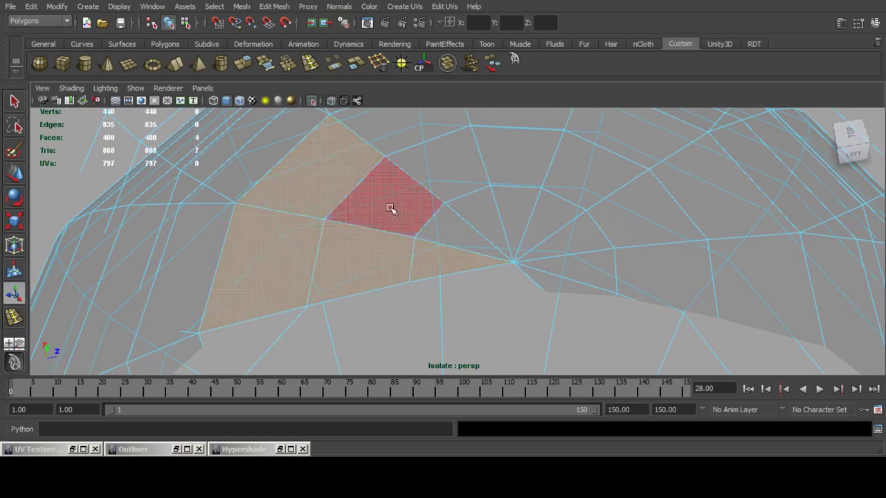
mouse_move(391, 209)
mouse_down()
mouse_move(467, 229)
mouse_move(457, 174)
mouse_move(485, 118)
mouse_move(563, 211)
mouse_move(577, 243)
mouse_move(619, 226)
mouse_move(604, 169)
mouse_move(716, 182)
mouse_move(715, 277)
mouse_move(663, 245)
mouse_up()
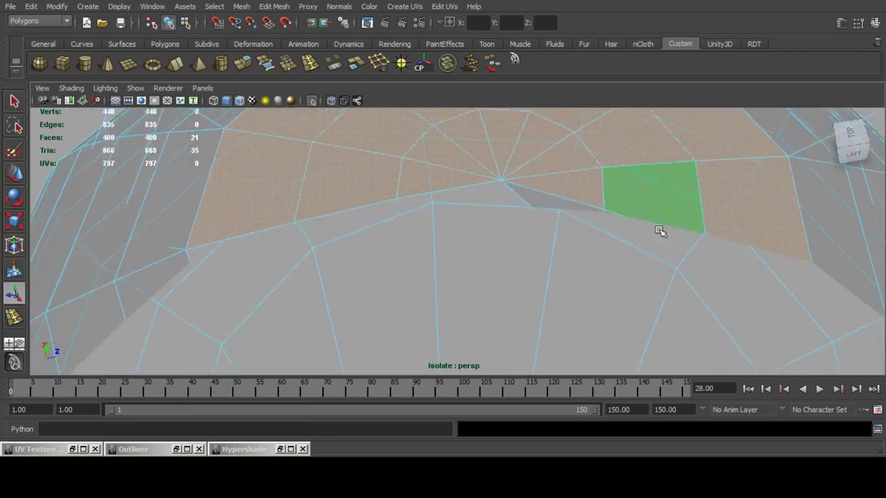
alt+drag(659, 230, 658, 222)
shift+click(547, 220)
shift+click(590, 250)
shift+click(673, 291)
alt+drag(674, 290, 646, 286)
key(Delete)
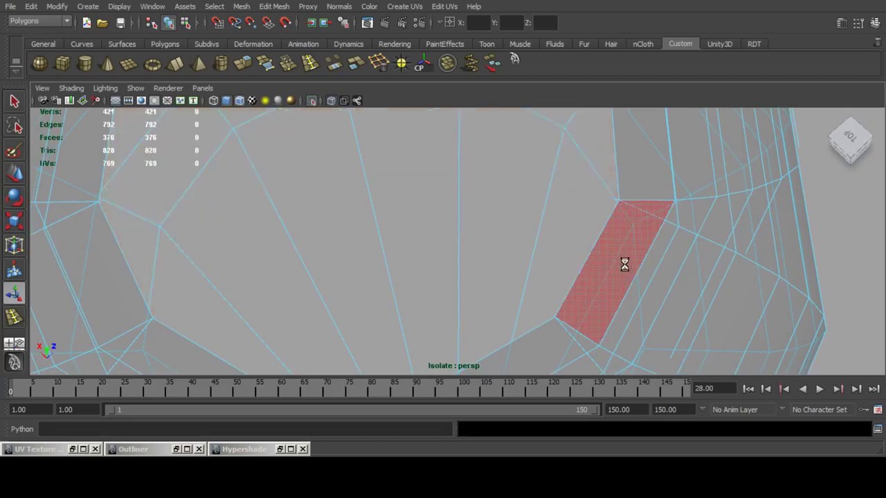
Examine the seam's interior in X-ray for leftover faces, and turn X-ray shading off.
scroll(533, 231, down, 6)
alt+drag(580, 272, 516, 228)
alt+middle_drag(516, 228, 470, 203)
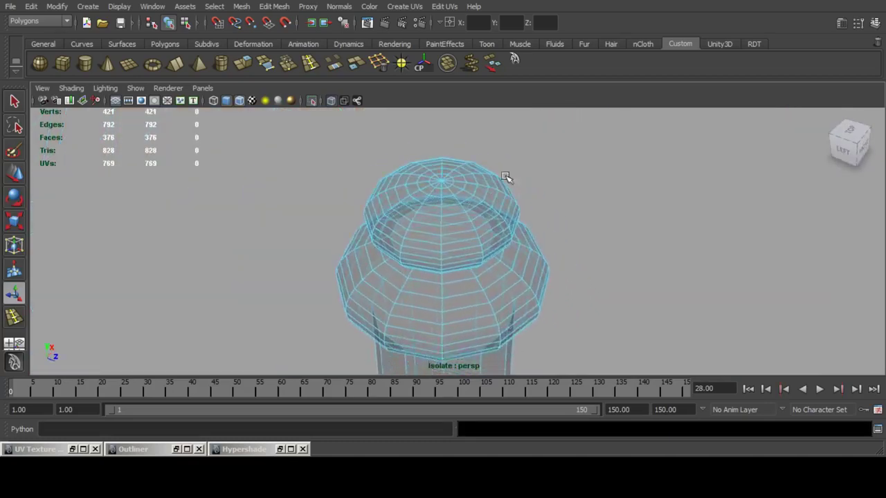
scroll(513, 178, up, 8)
scroll(514, 216, down, 3)
alt+middle_drag(479, 150, 502, 183)
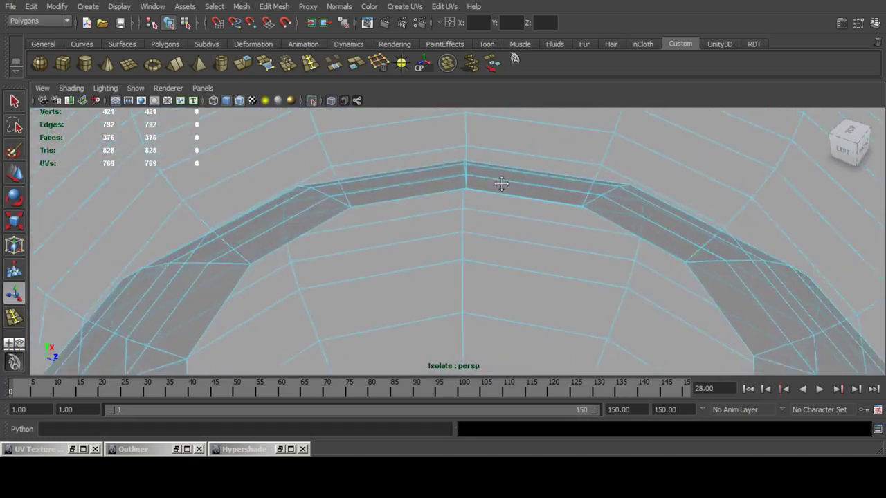
scroll(500, 184, up, 1)
mouse_move(498, 184)
alt+mouse_down()
mouse_move(433, 213)
mouse_move(456, 227)
mouse_move(538, 176)
mouse_move(532, 222)
alt+mouse_up()
scroll(389, 216, down, 8)
alt+middle_drag(533, 223, 534, 201)
click(330, 101)
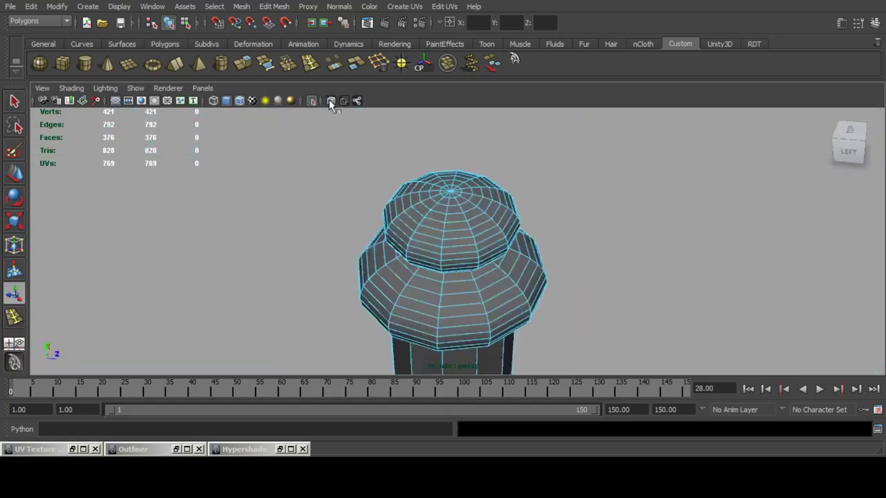
Restore the full scene view, and isolate only the post's top bulge beneath the rail.
click(313, 101)
alt+drag(520, 231, 419, 243)
scroll(477, 199, up, 3)
click(407, 219)
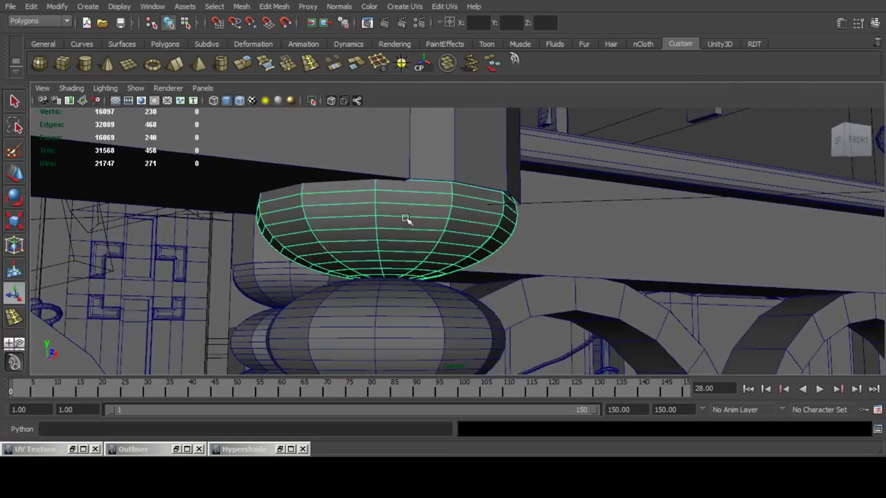
click(312, 101)
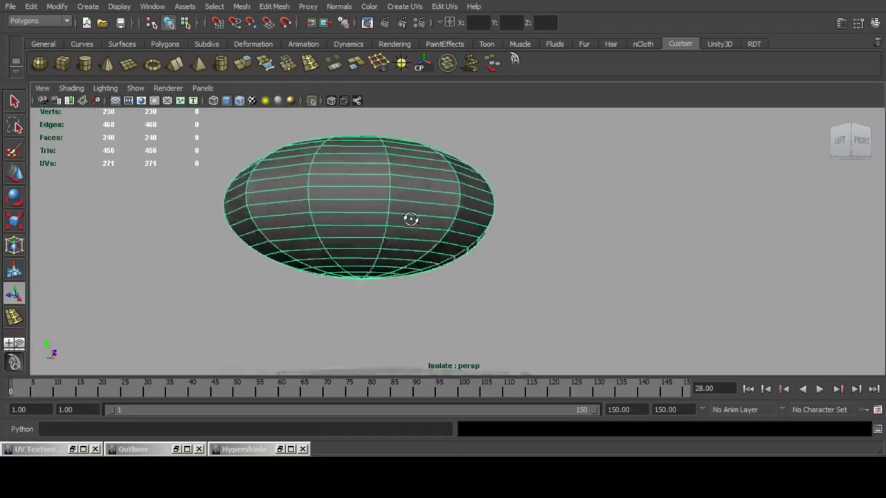
alt+drag(409, 217, 515, 189)
key(f)
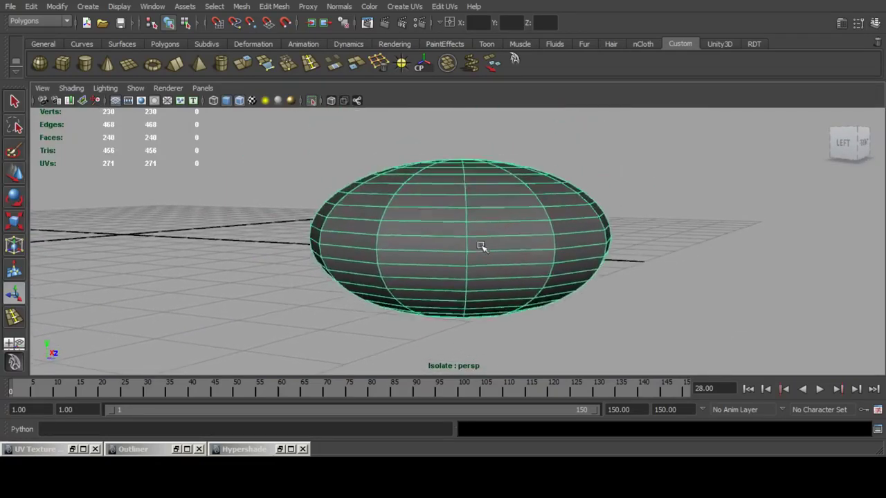
Delete the two innermost face rings on the top bulge's underside and restore the full scene view.
scroll(480, 248, down, 1)
alt+drag(479, 265, 490, 234)
alt+drag(419, 236, 457, 237)
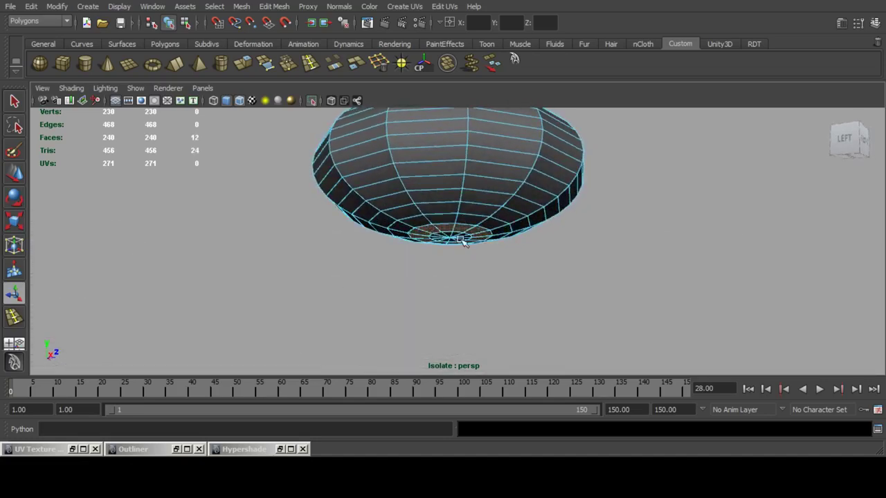
alt+drag(449, 237, 438, 285)
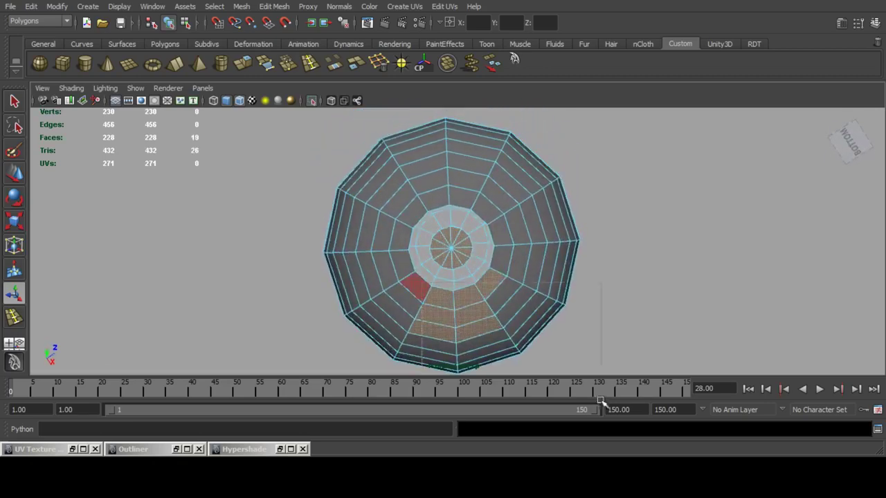
ctrl+drag(601, 400, 601, 401)
key(Delete)
scroll(558, 247, down, 4)
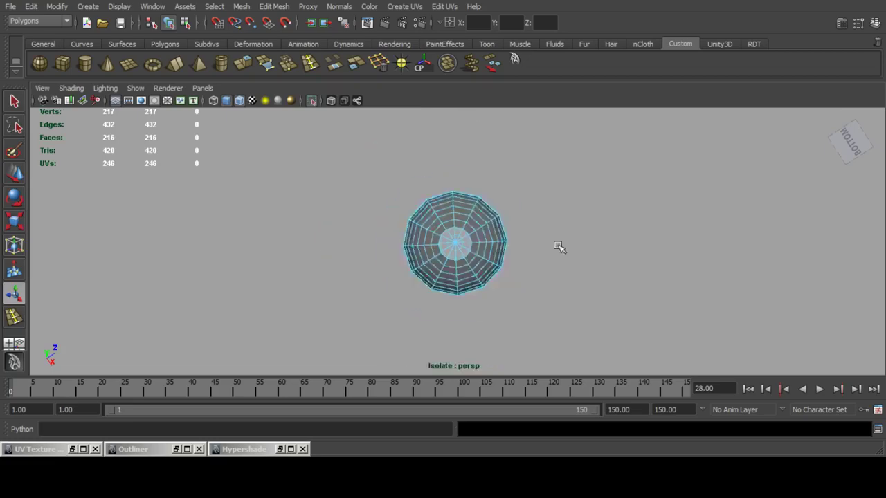
alt+drag(558, 246, 507, 327)
scroll(507, 245, up, 2)
alt+drag(508, 245, 509, 264)
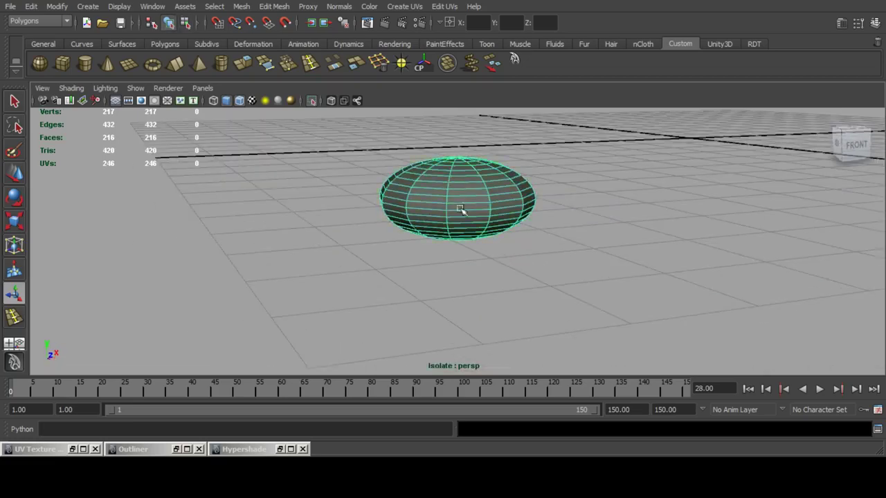
click(311, 101)
Move the top bulge slightly down onto the middle bulge and combine it with the merged post mesh below.
scroll(466, 201, up, 3)
alt+drag(490, 218, 465, 231)
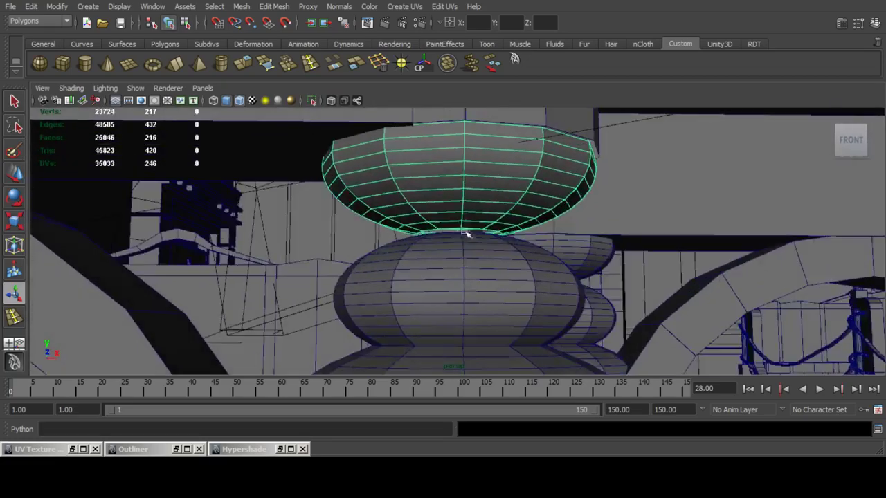
click(11, 179)
alt+middle_drag(467, 167, 408, 178)
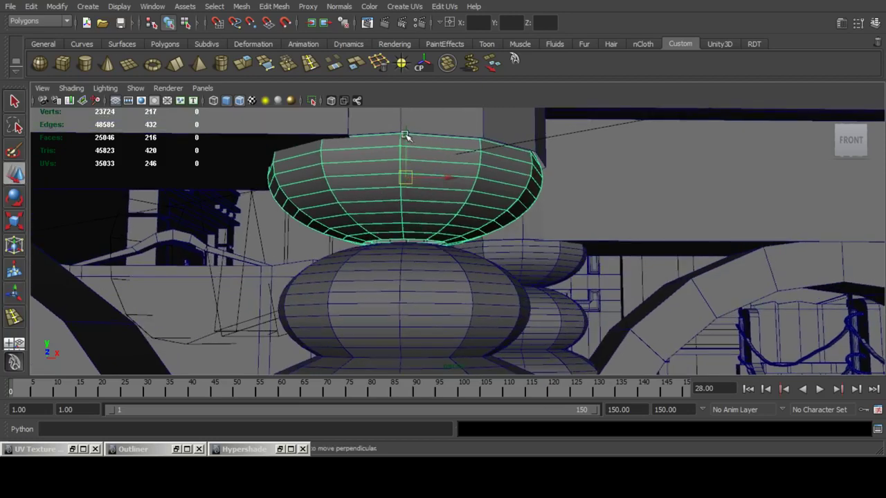
drag(405, 135, 407, 143)
shift+click(421, 261)
click(448, 67)
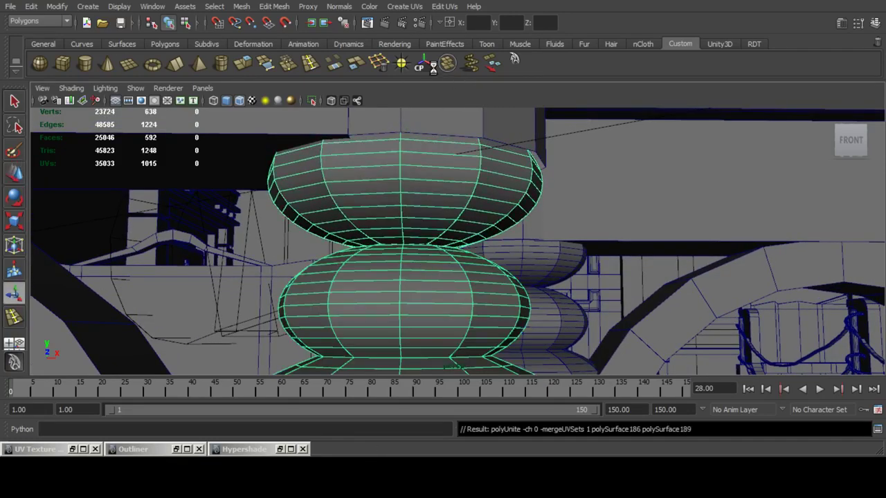
Center the combined post mesh's pivot and isolate the mesh in X-ray shading around the seam between its top and middle bulges.
click(421, 66)
click(311, 101)
alt+drag(359, 163, 407, 232)
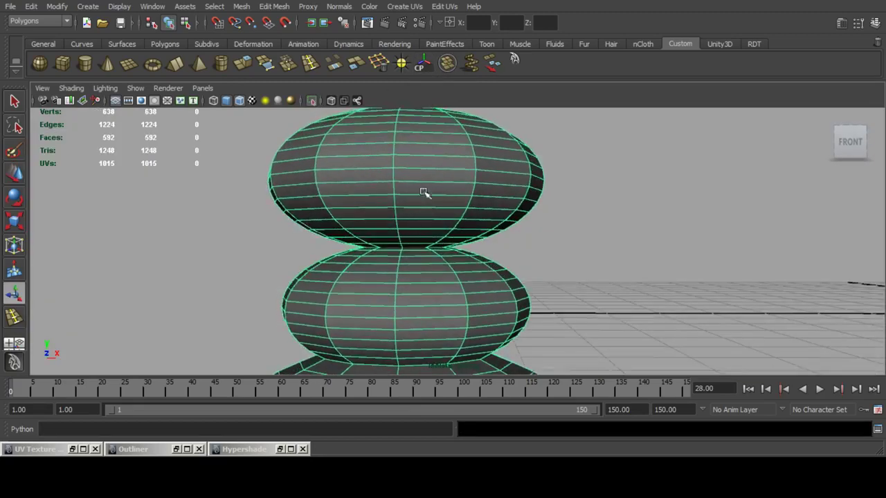
scroll(425, 194, up, 5)
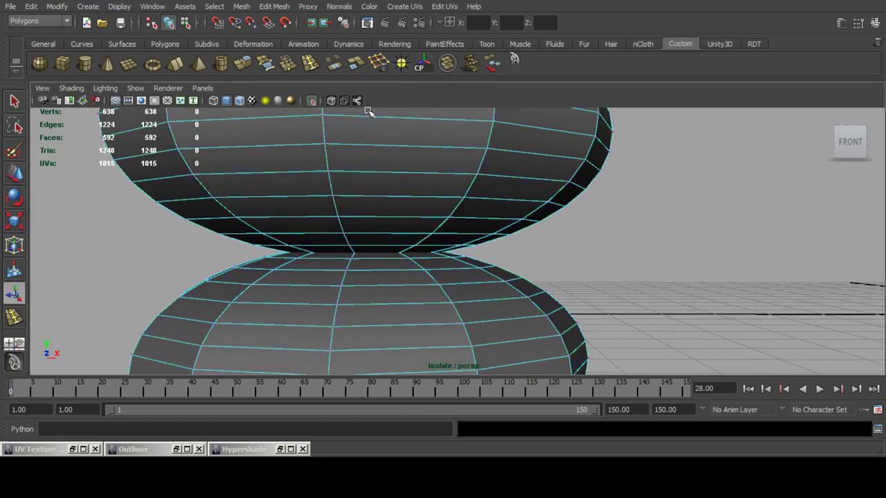
click(334, 103)
alt+middle_drag(374, 182, 409, 176)
scroll(406, 194, up, 4)
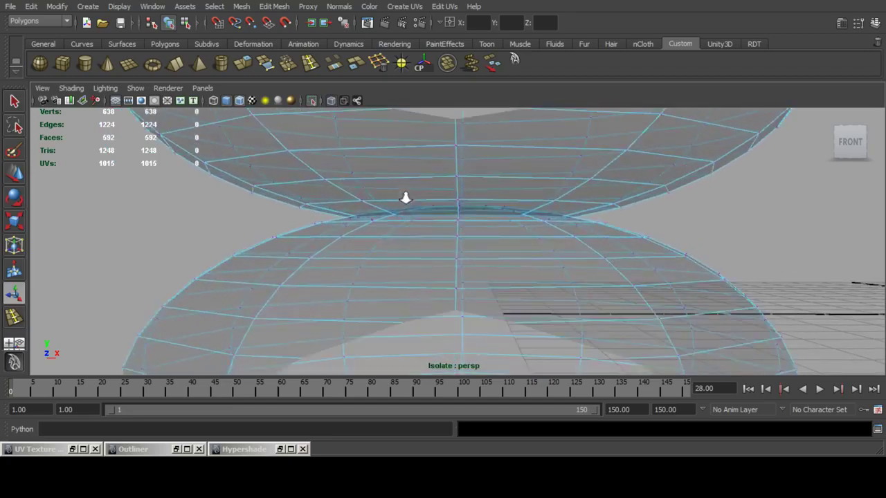
mouse_move(409, 196)
alt+mouse_down()
mouse_move(422, 211)
mouse_move(421, 271)
mouse_move(413, 188)
mouse_move(451, 202)
mouse_move(436, 209)
alt+mouse_up()
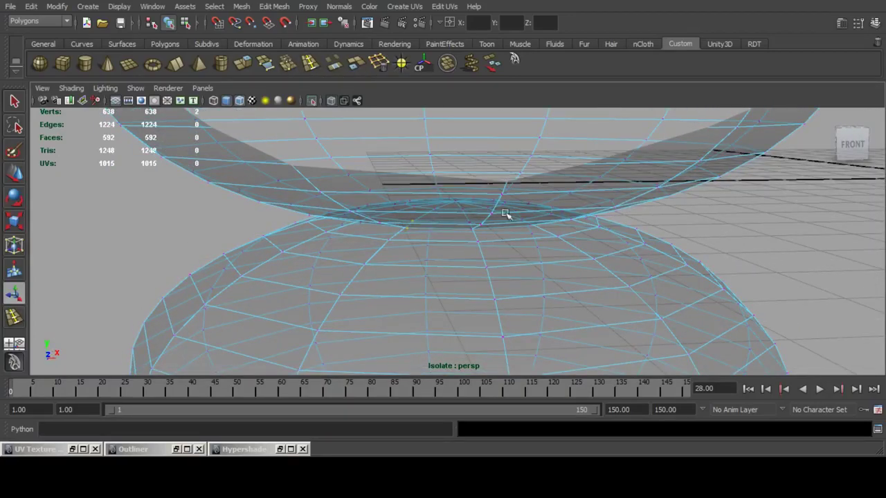
Merge the paired vertices along the front and side of the seam between the top and middle bulges.
key(g)
alt+drag(475, 226, 514, 222)
key(g)
key(g)
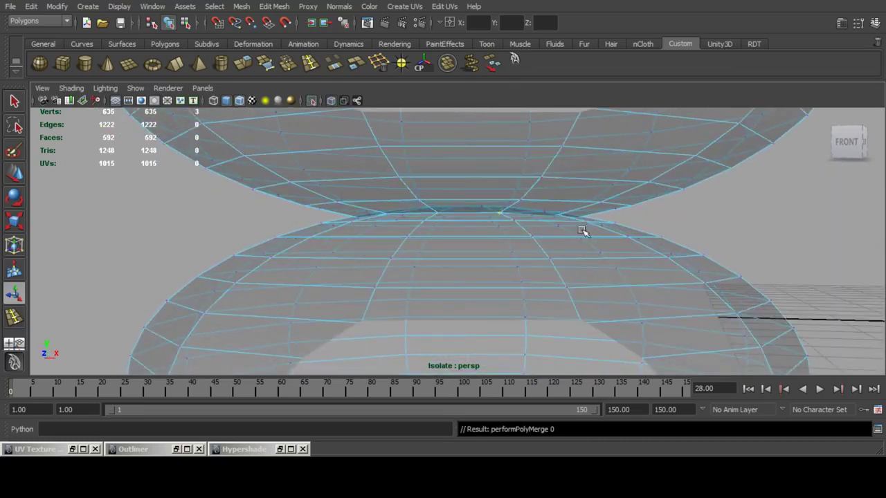
alt+drag(583, 231, 544, 264)
key(g)
alt+drag(600, 256, 592, 242)
key(g)
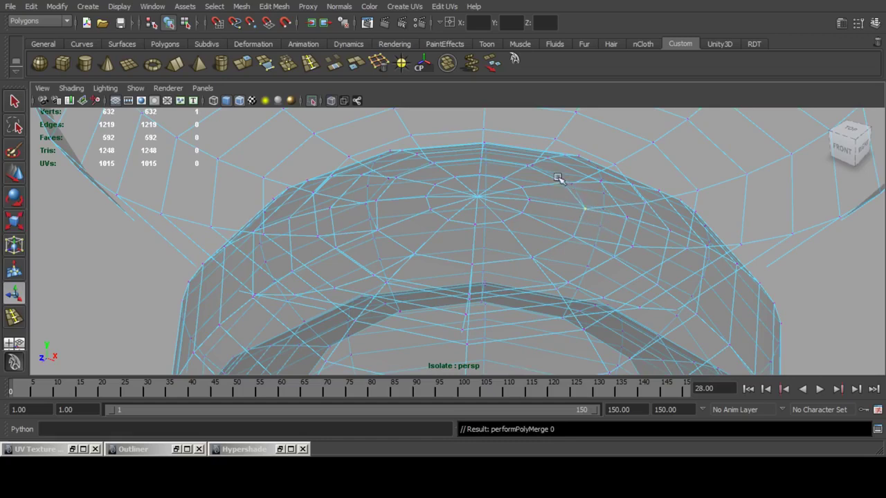
Merge the remaining vertex pairs around the back of the seam between the top and middle bulges.
drag(524, 162, 536, 178)
key(g)
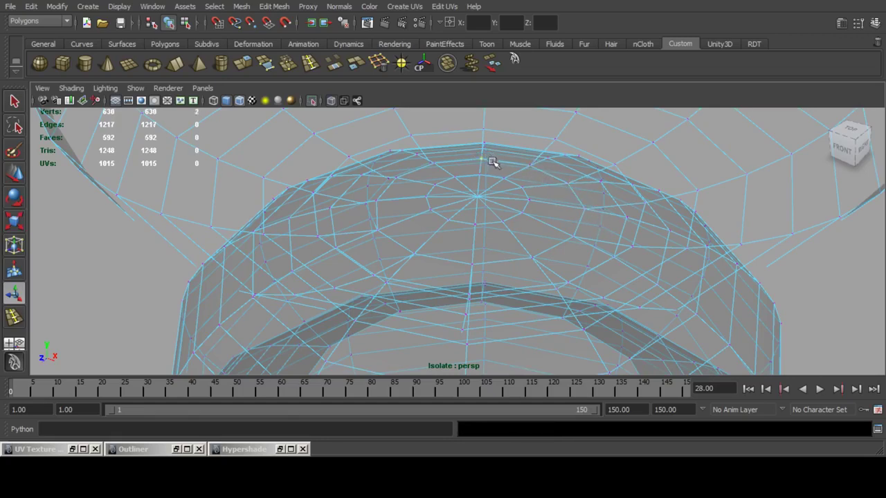
key(g)
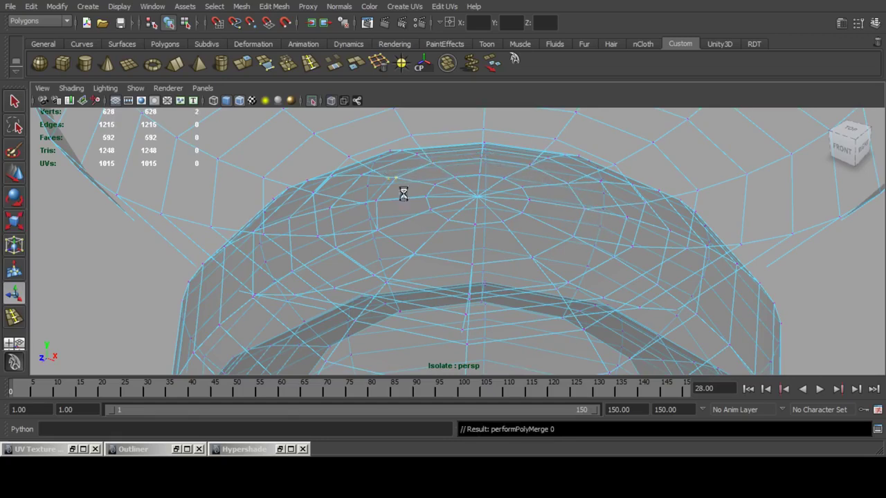
key(g)
drag(361, 195, 431, 241)
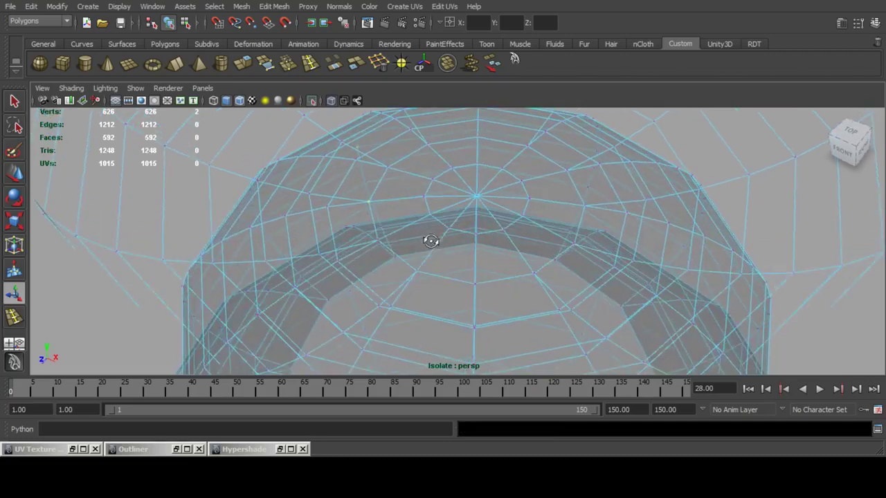
alt+drag(456, 202, 445, 190)
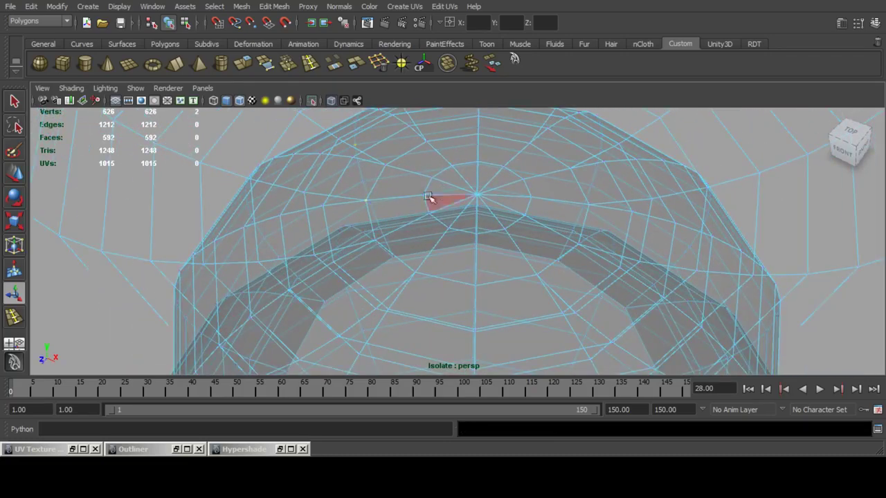
Delete the ring of four-sided faces hidden inside the seam, around the middle bulge's central cap.
click(395, 190)
shift+double_click(394, 200)
key(Delete)
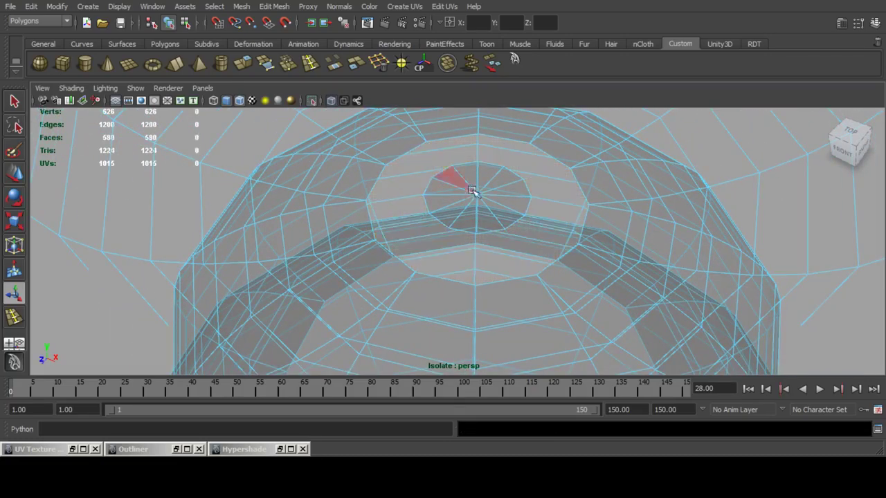
Delete the twelve triangular faces of the small cap left hidden at the seam's center.
shift+click(441, 199)
shift+click(450, 212)
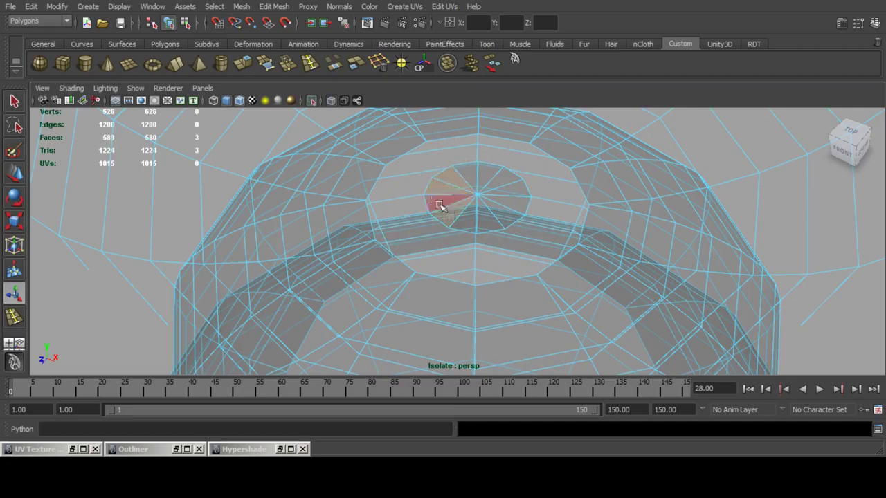
shift+click(442, 205)
shift+click(470, 219)
shift+click(490, 215)
shift+click(504, 211)
shift+click(511, 199)
shift+click(512, 187)
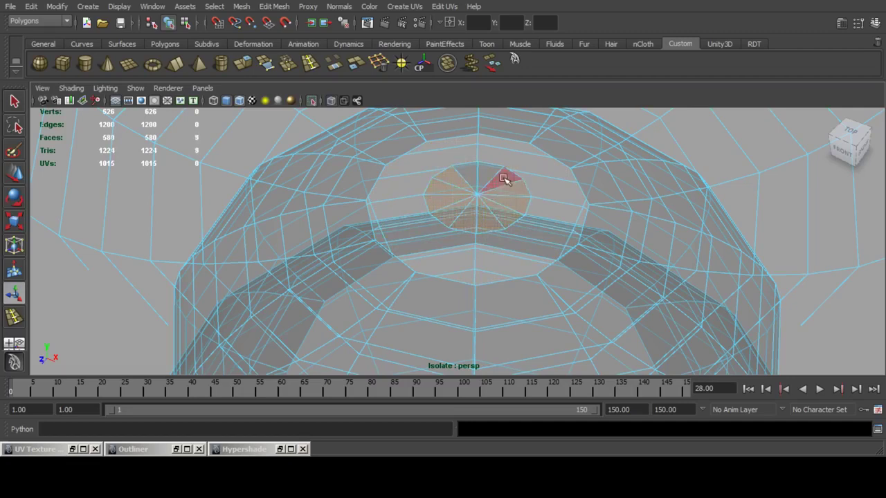
shift+click(504, 177)
shift+click(488, 173)
key(Delete)
scroll(483, 173, down, 5)
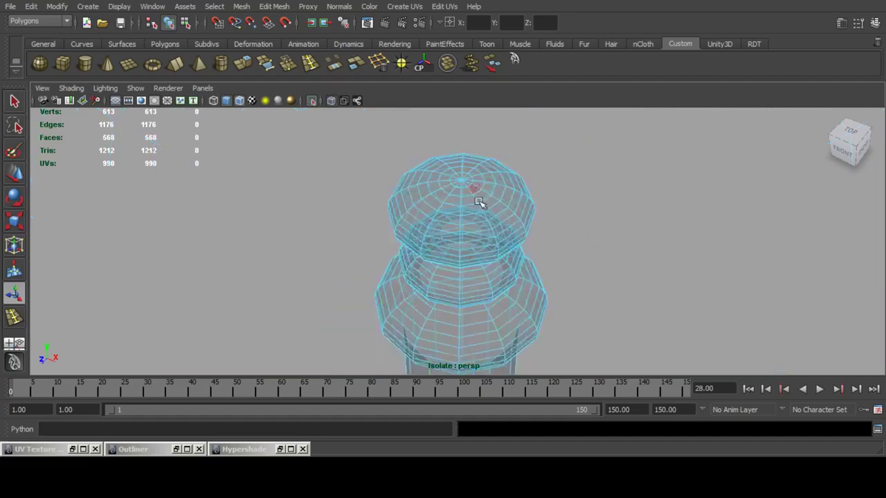
Turn off X-ray shading and compare the top bulge in the full scene and in isolation with the column section covering it.
alt+drag(480, 202, 475, 157)
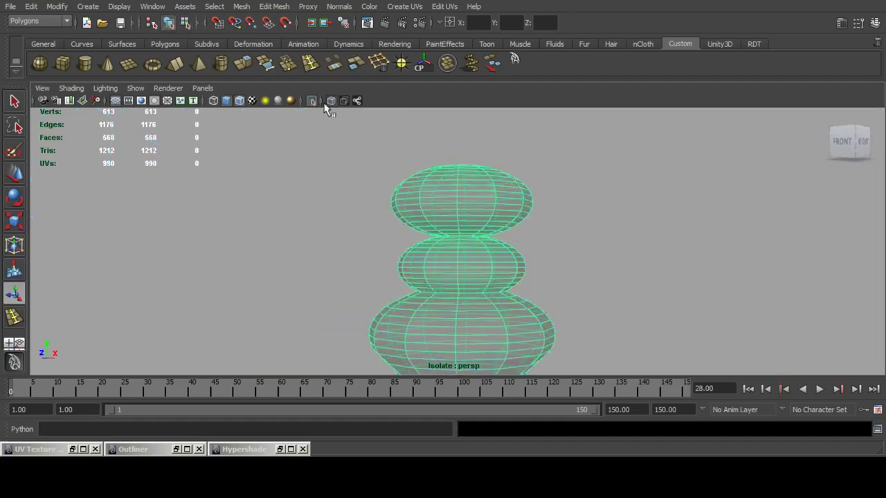
click(330, 102)
click(312, 102)
mouse_move(472, 187)
alt+mouse_down()
mouse_move(445, 194)
mouse_move(461, 173)
alt+mouse_up()
click(475, 155)
click(463, 207)
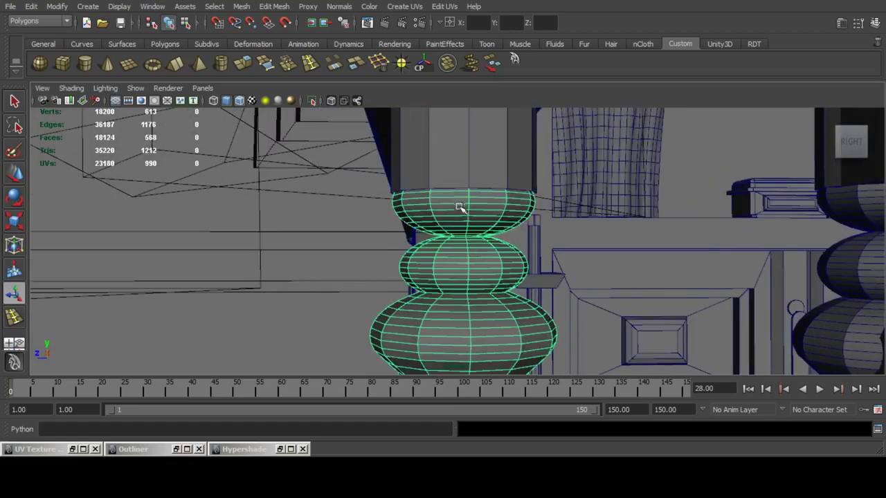
alt+drag(463, 209, 463, 214)
click(315, 101)
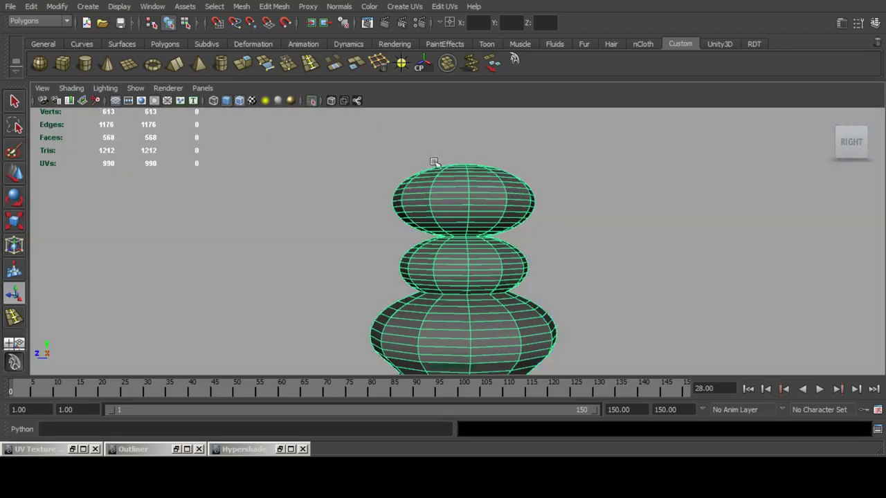
click(314, 101)
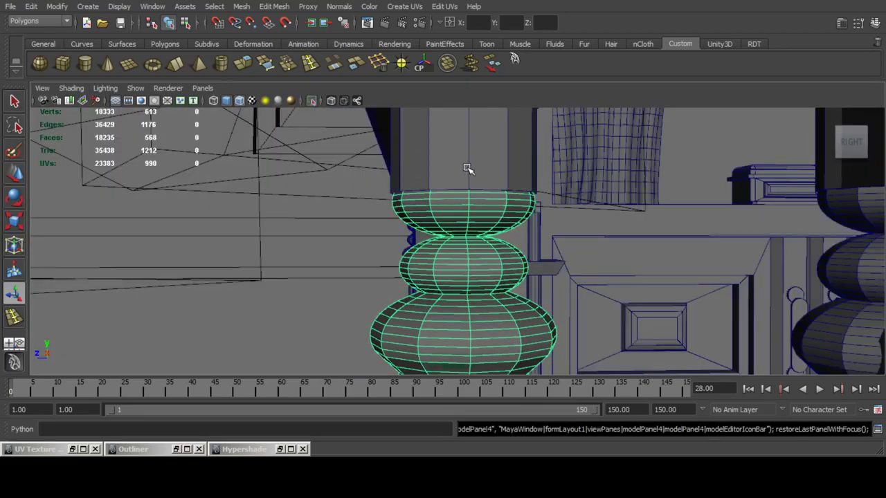
Turn X-ray shading on and isolate the merged bulge mesh together with the column section above it.
click(330, 102)
alt+drag(488, 189, 469, 200)
click(466, 170)
click(313, 101)
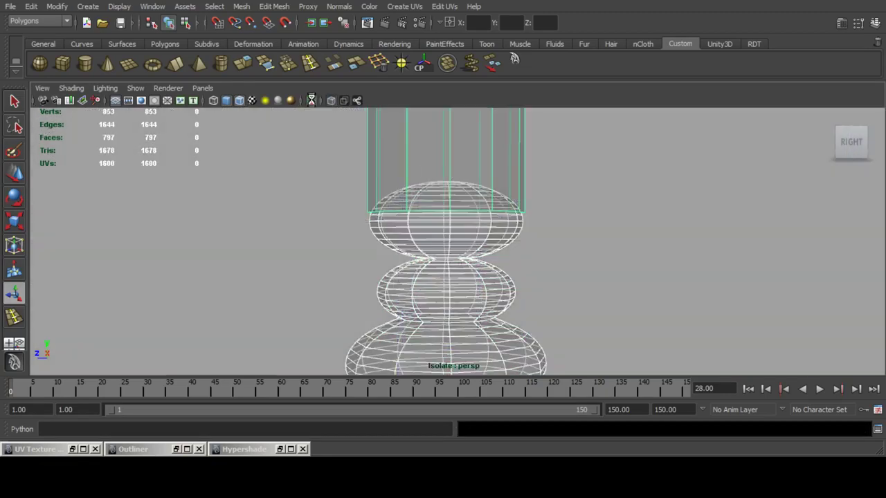
alt+right_drag(529, 224, 530, 271)
click(606, 243)
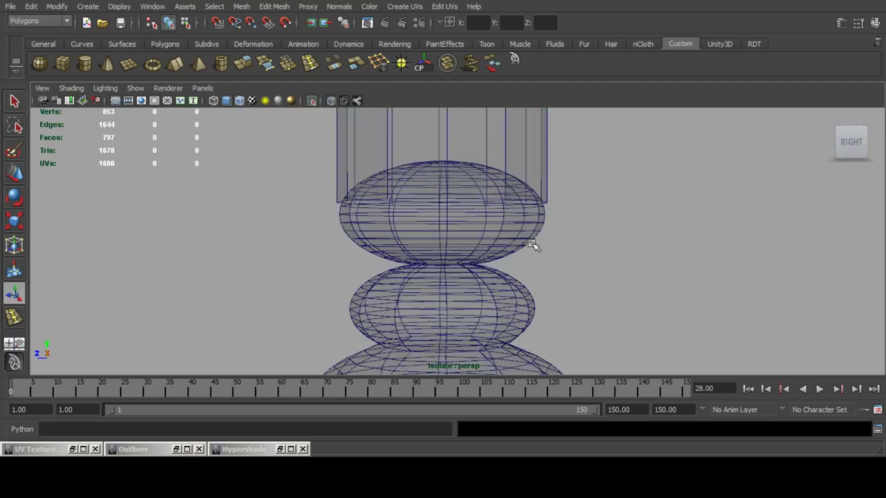
Delete the top bulge's upper faces hidden inside the column section above it.
click(492, 233)
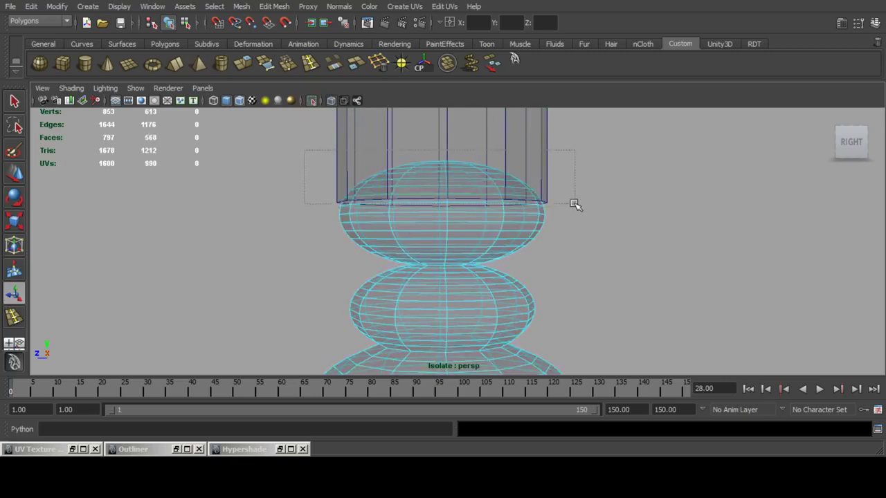
drag(576, 201, 577, 201)
key(Delete)
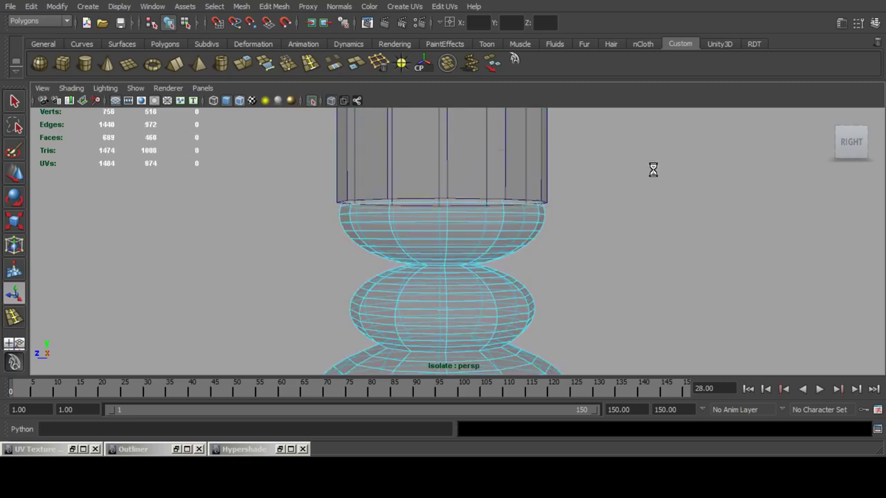
Turn off X-ray shading and select the upper column section together with the merged bulge mesh.
alt+drag(524, 218, 504, 220)
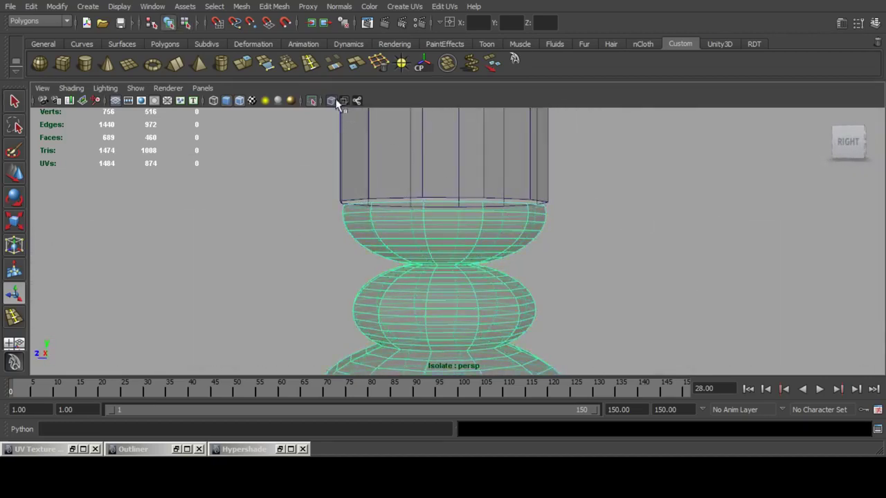
click(335, 101)
scroll(455, 170, down, 6)
shift+click(454, 182)
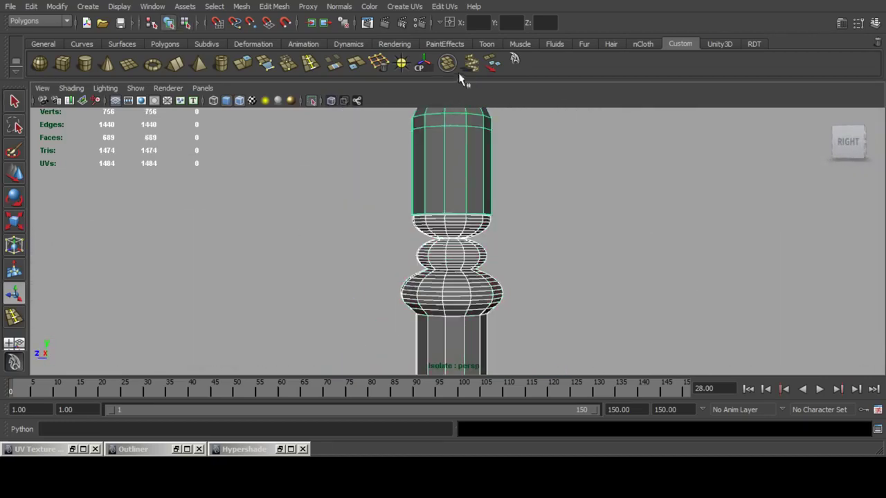
Combine the selected post pieces into one mesh, center its pivot and frame it in isolation.
click(449, 65)
click(422, 67)
click(311, 102)
click(311, 102)
key(f)
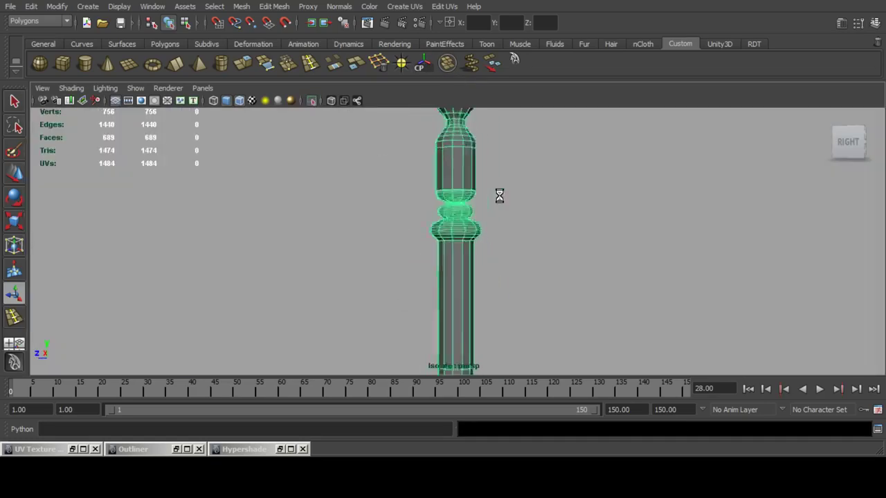
Scale the vertices on the seam between the post's upper cylinder and the rounded turning flat vertically and merge them.
scroll(464, 212, up, 4)
alt+middle_drag(477, 161, 491, 219)
scroll(478, 214, up, 10)
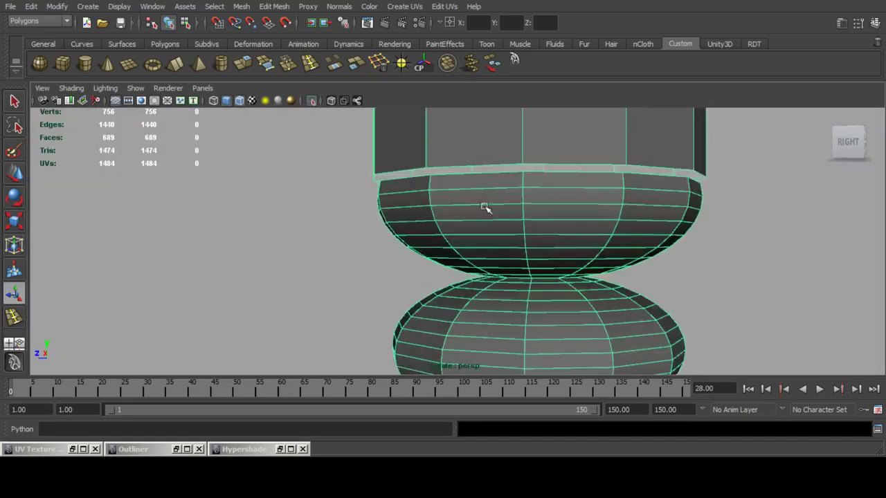
alt+middle_drag(484, 169, 422, 188)
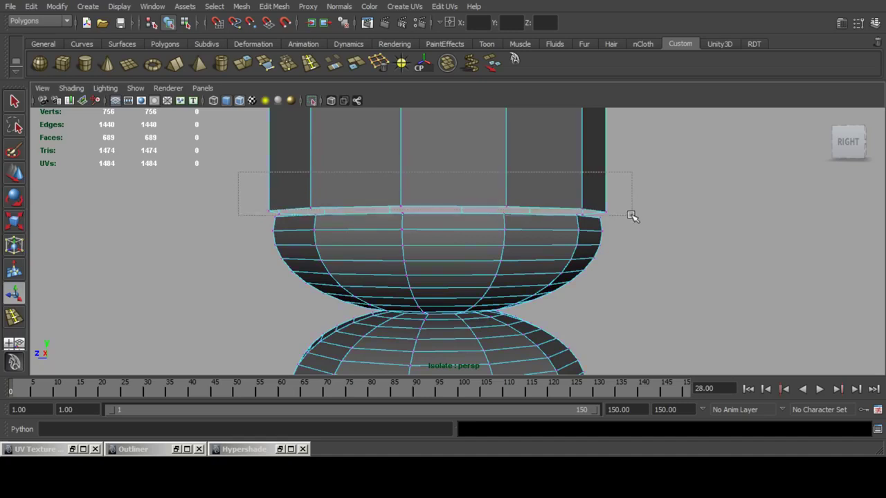
click(13, 227)
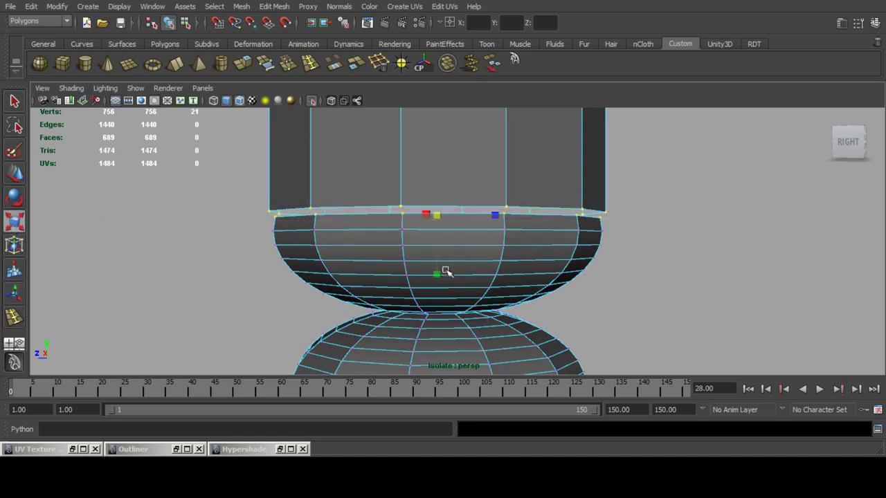
drag(441, 265, 446, 212)
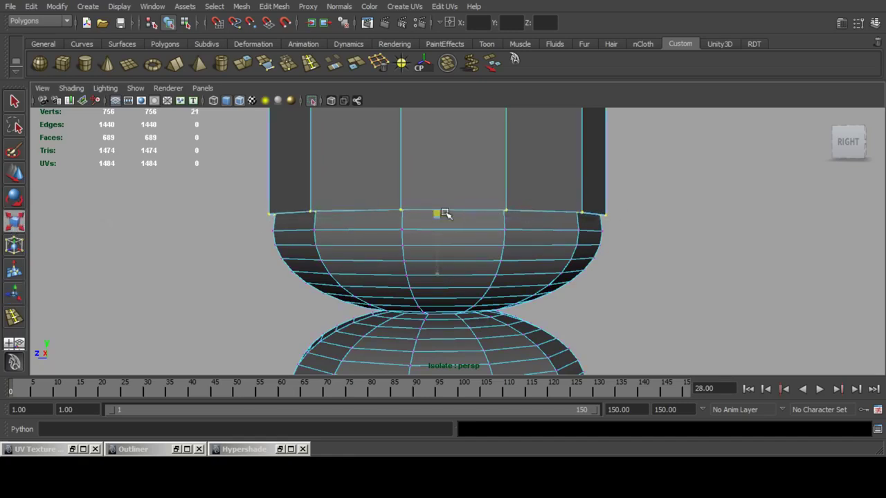
click(288, 65)
Merge the remaining unjoined vertex pairs around the seam, working around the back and sides of the post.
alt+drag(570, 188, 477, 220)
scroll(477, 220, up, 3)
drag(406, 213, 433, 232)
key(g)
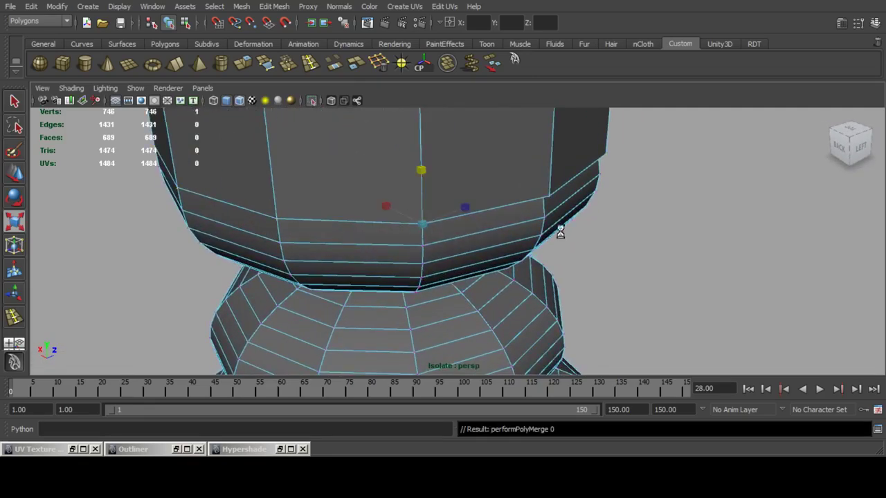
drag(529, 189, 562, 212)
key(g)
alt+drag(651, 210, 523, 209)
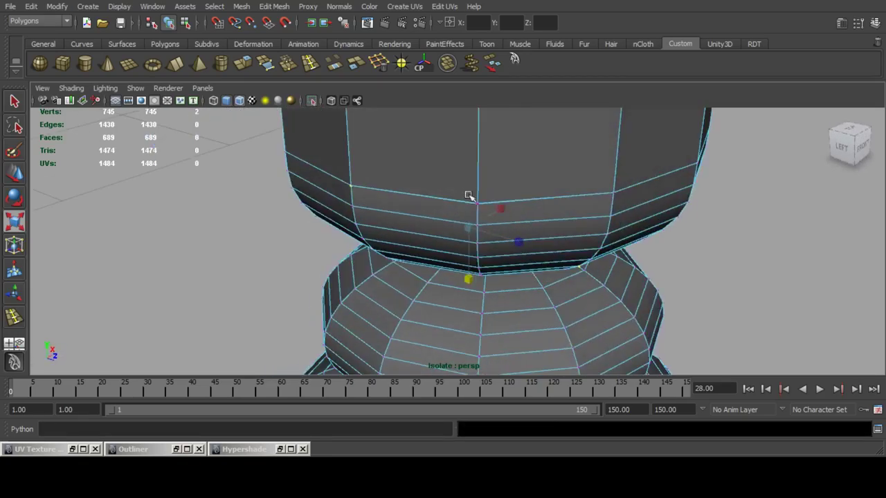
drag(468, 193, 493, 216)
key(g)
alt+drag(643, 207, 471, 181)
scroll(494, 202, down, 6)
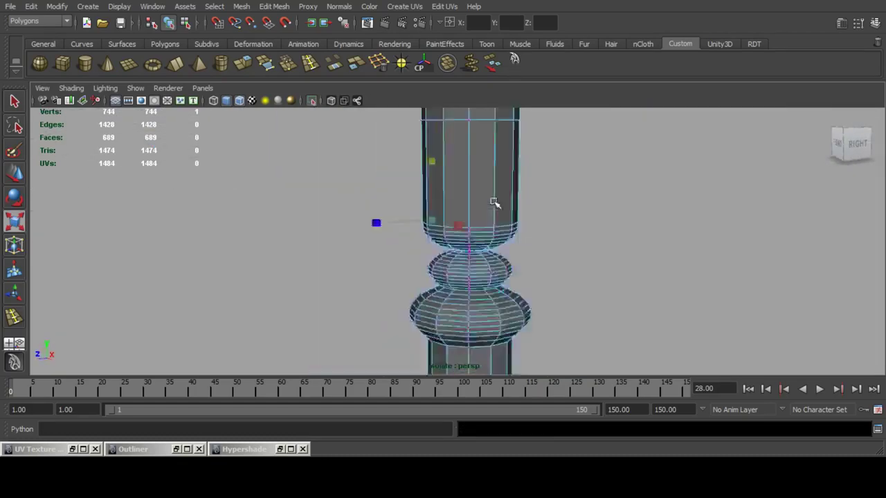
Examine the merged post from the ball finial down to the shaft for leftover seams.
alt+drag(567, 227, 550, 242)
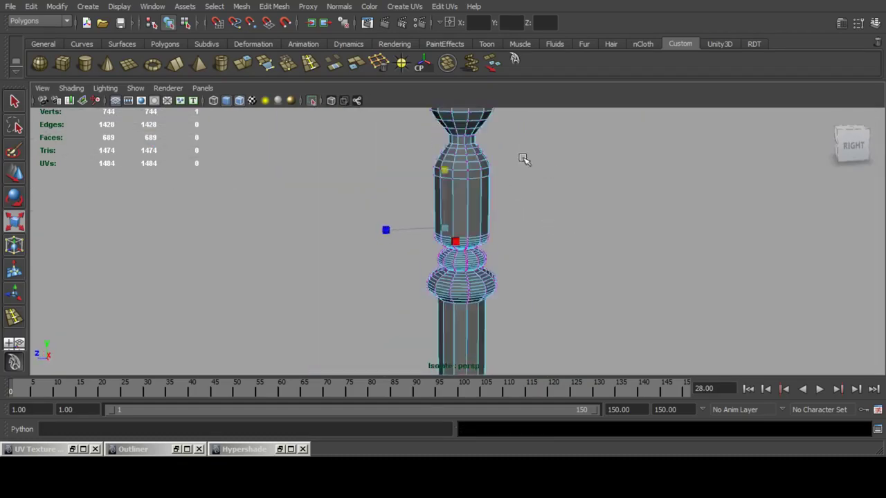
alt+middle_drag(523, 158, 528, 245)
scroll(532, 250, up, 3)
alt+drag(532, 251, 537, 218)
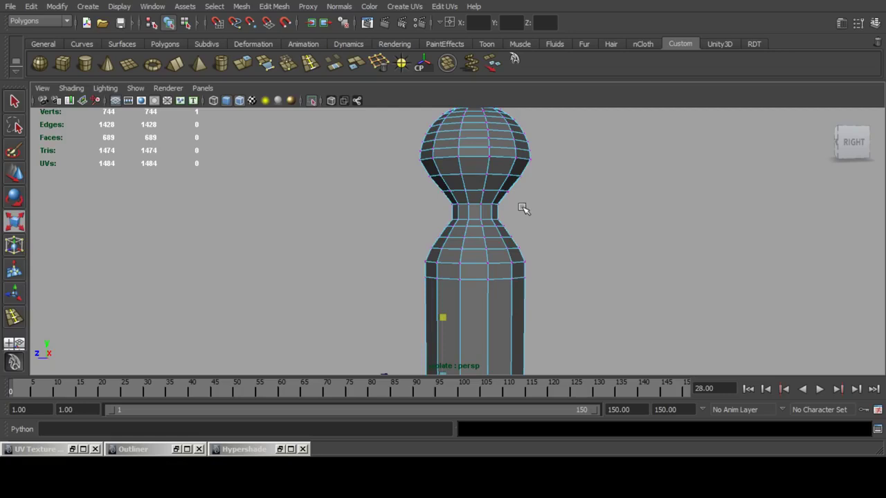
scroll(522, 209, down, 6)
alt+middle_drag(516, 305, 520, 173)
scroll(519, 189, up, 4)
alt+drag(519, 190, 524, 210)
alt+middle_drag(511, 151, 506, 233)
alt+middle_drag(490, 137, 496, 221)
scroll(498, 221, up, 4)
alt+drag(498, 222, 492, 201)
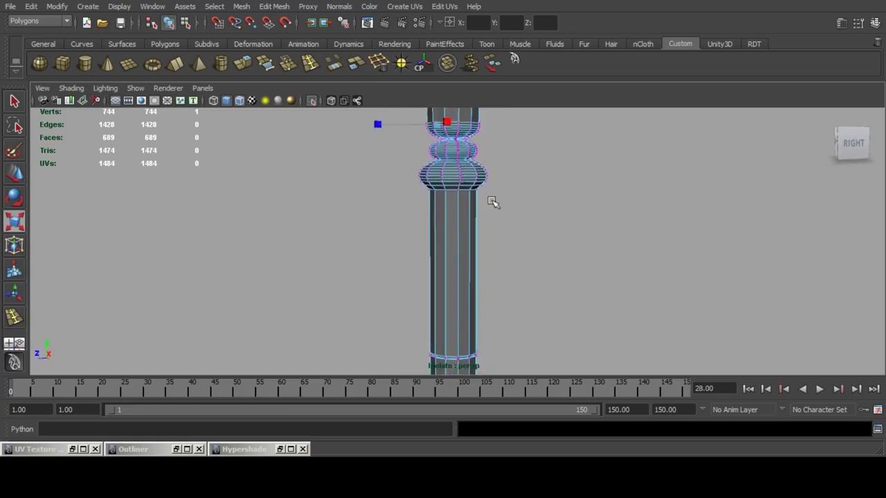
Return the post to object mode, deselect it and show the whole scene again.
key(F8)
key(F8)
click(525, 215)
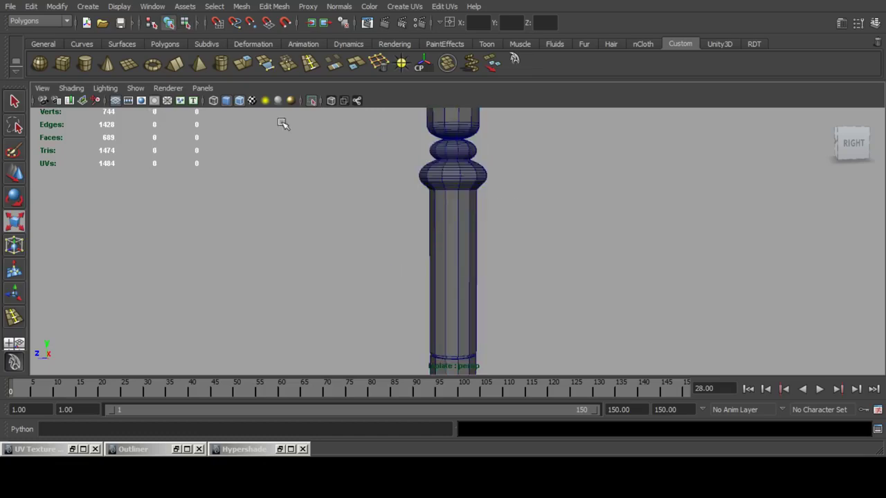
click(311, 101)
Isolate one railing arch together with its neighbouring end post and the top rail.
scroll(487, 195, down, 4)
alt+drag(526, 201, 438, 236)
scroll(447, 224, up, 2)
key(q)
alt+middle_drag(438, 237, 441, 206)
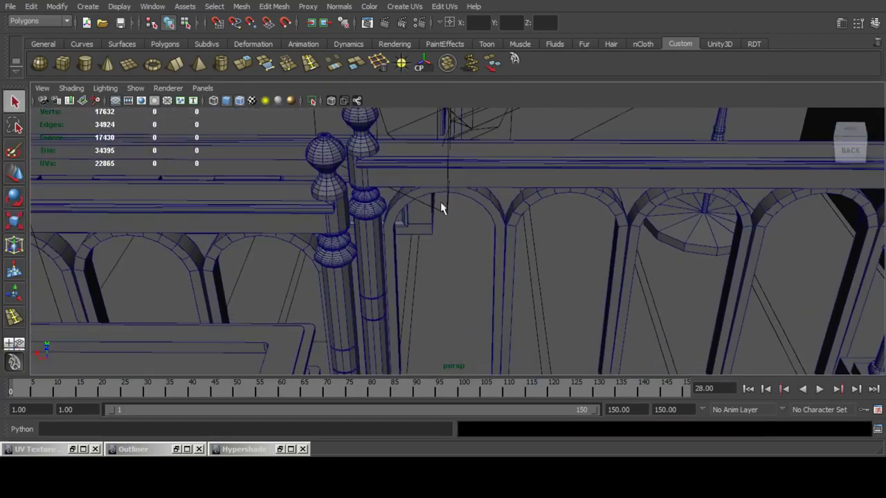
click(416, 199)
shift+click(378, 207)
shift+click(410, 158)
click(312, 102)
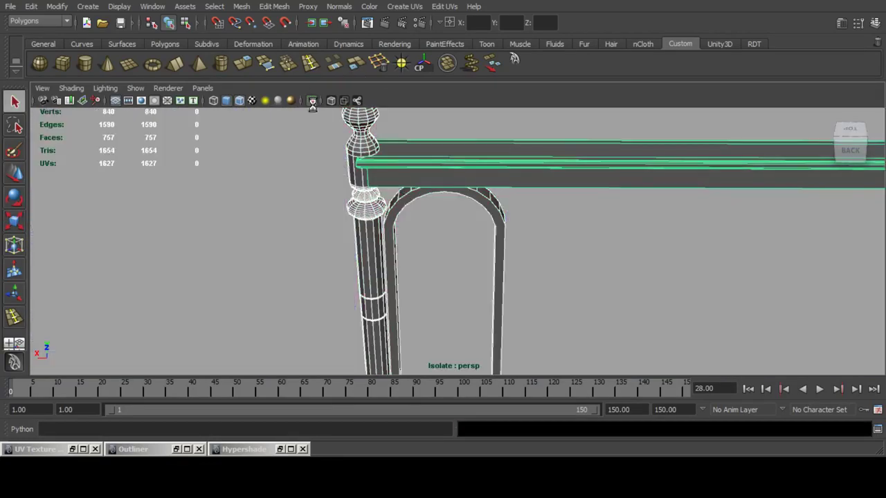
Apply planar mapping from the Z axis to the arch's front and back faces.
click(481, 200)
alt+drag(487, 260, 422, 205)
key(F11)
click(516, 177)
shift+click(420, 166)
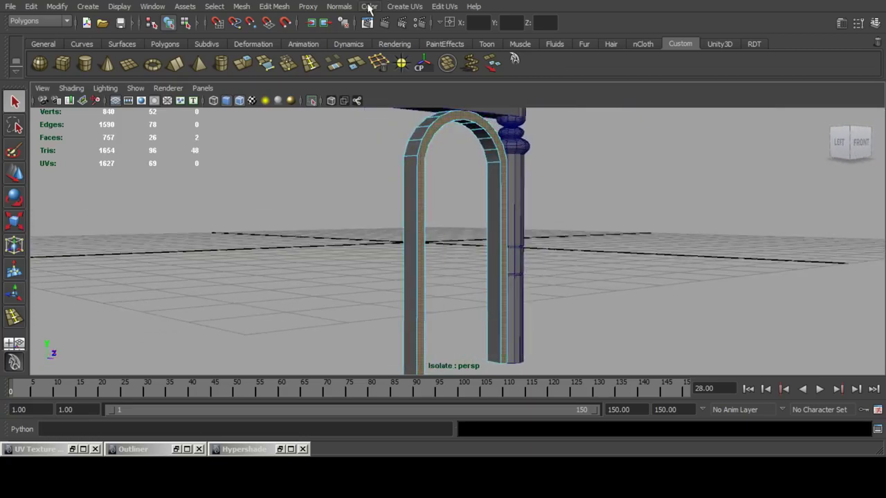
click(404, 6)
click(517, 25)
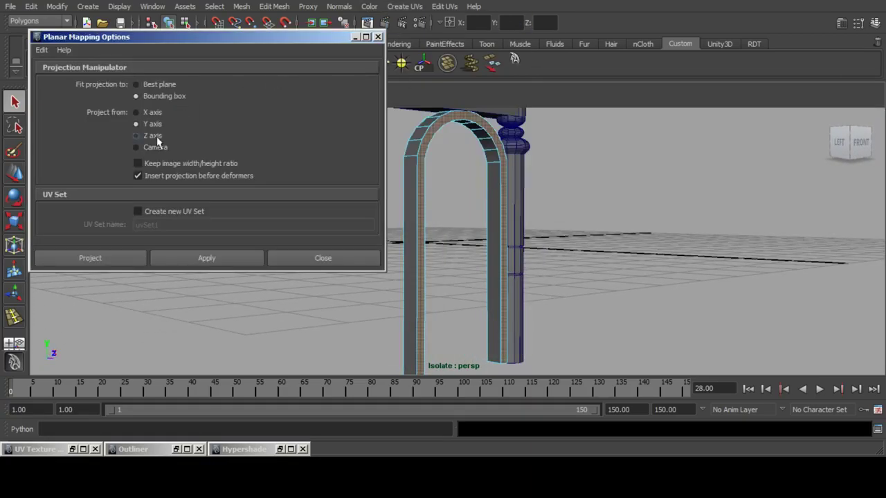
click(116, 261)
Move the UVs of the arch's front and back faces outside the grid in the UV Texture Editor.
click(72, 449)
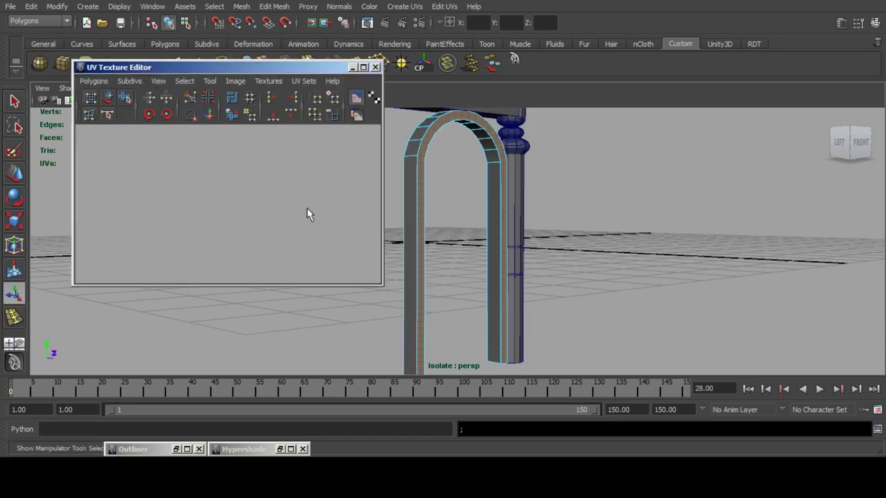
key(ctrl+F12)
scroll(194, 188, down, 4)
click(16, 169)
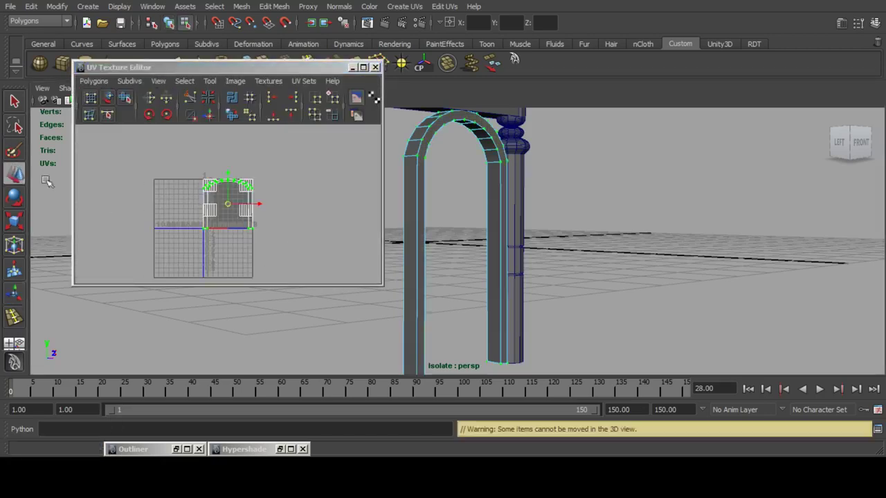
scroll(243, 198, down, 4)
alt+middle_drag(249, 197, 286, 182)
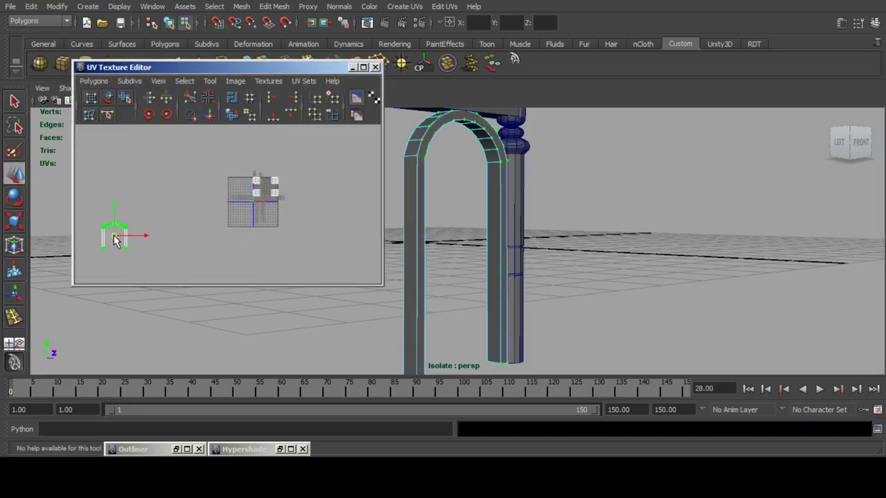
Set the arch's Rotate X to 90 in object mode.
alt+drag(457, 209, 555, 189)
key(F8)
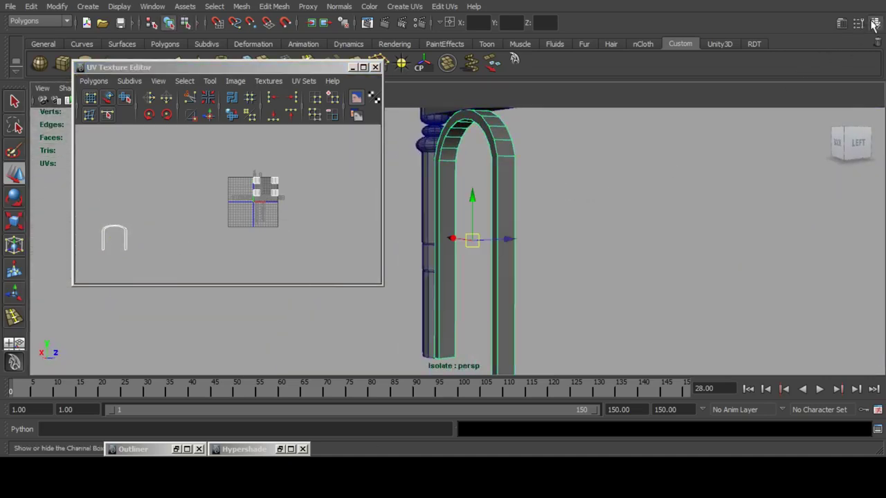
click(875, 22)
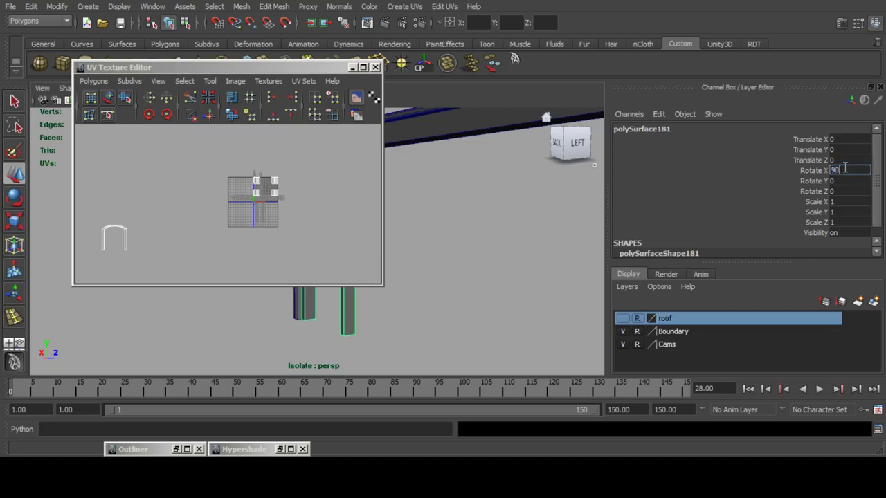
key(Return)
Apply cylindrical mapping to the inner and outer rim faces of the rotated arch.
alt+middle_drag(443, 242, 496, 245)
alt+drag(497, 245, 394, 235)
alt+middle_drag(394, 235, 492, 223)
right_drag(468, 234, 469, 243)
click(472, 235)
shift+double_click(488, 237)
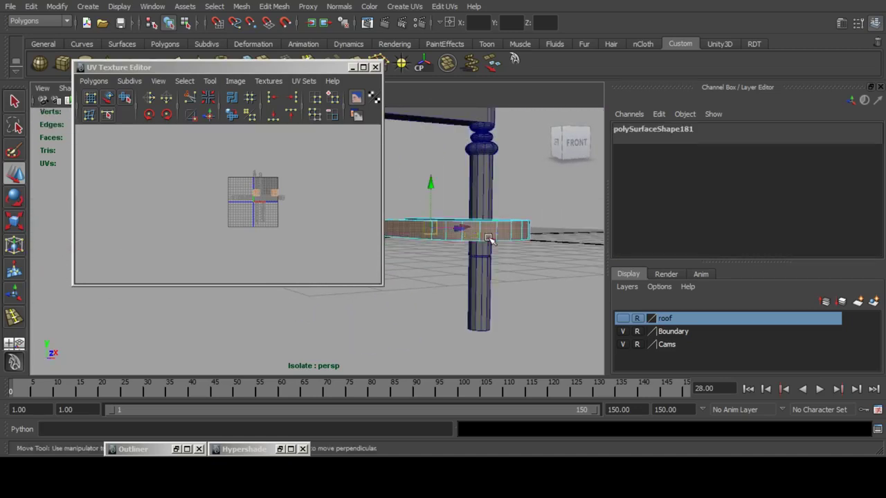
alt+drag(465, 211, 475, 231)
click(477, 242)
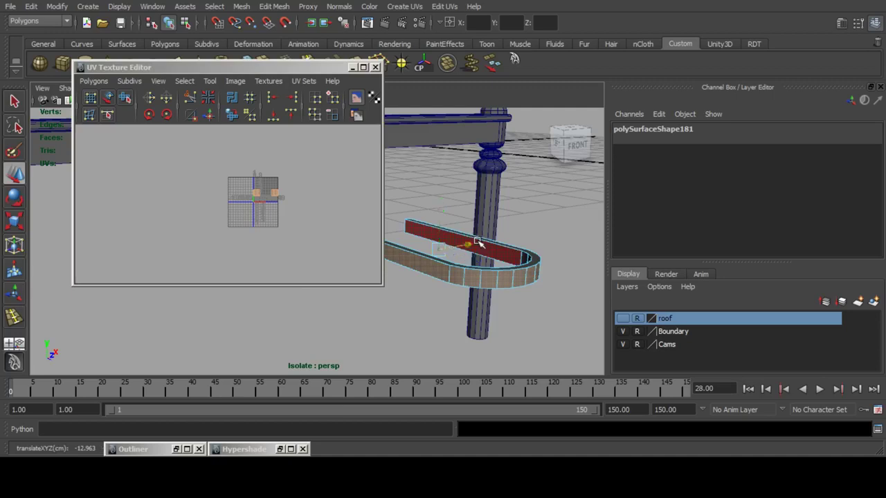
double_click(521, 258)
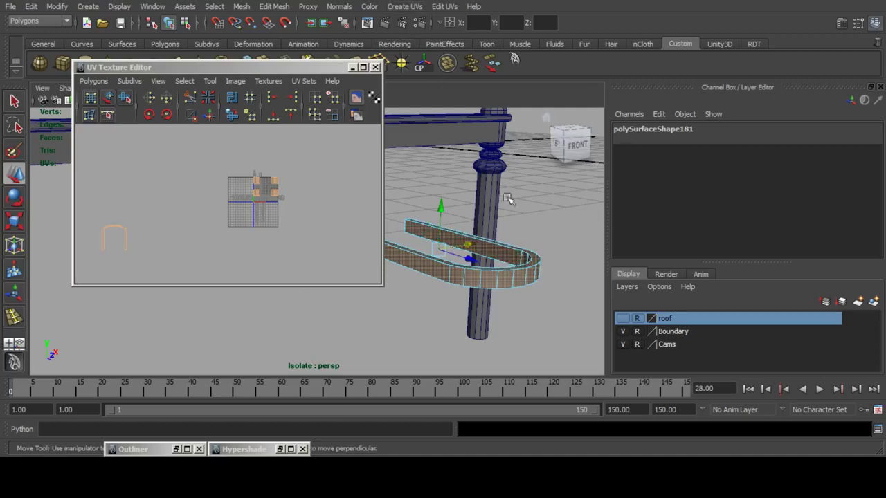
alt+drag(510, 198, 469, 160)
key(ctrl+z)
alt+middle_drag(468, 160, 489, 209)
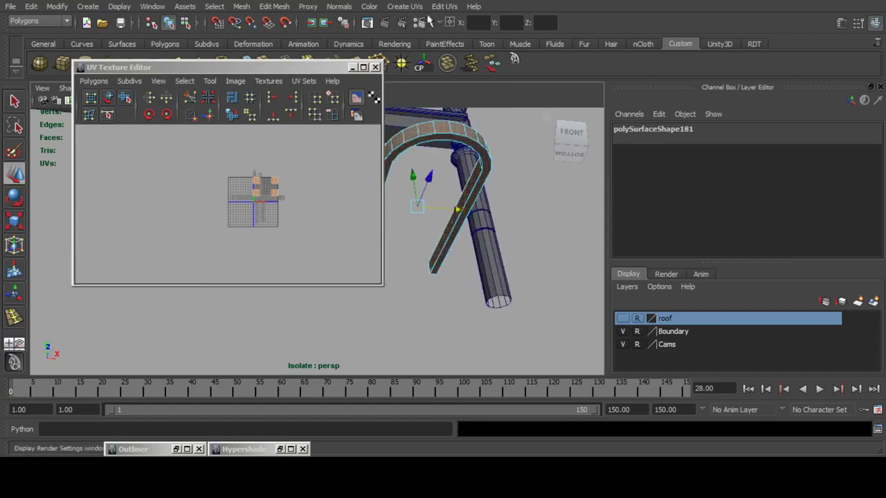
click(404, 7)
click(431, 37)
Move the rim faces' UVs out of the grid and place them beside the arch-shaped UV shell.
right_drag(279, 186, 313, 186)
drag(204, 144, 325, 218)
click(11, 175)
drag(271, 195, 191, 237)
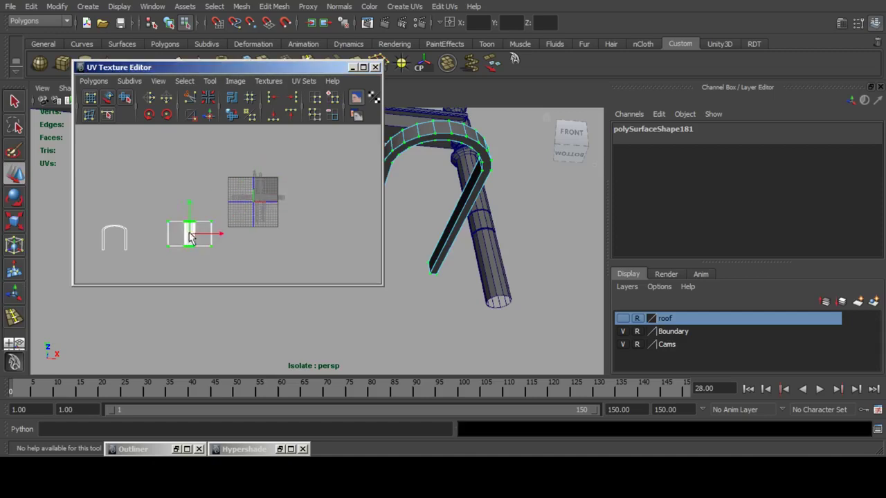
key(f)
alt+middle_drag(223, 200, 265, 211)
drag(267, 213, 256, 199)
Reset the arch's Rotate X to 0 and hide the Channel Box.
key(F8)
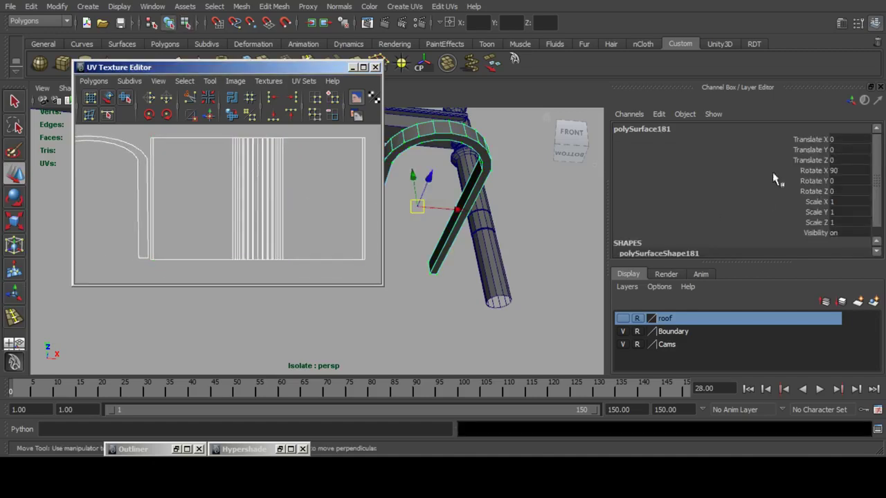
click(834, 170)
key(Return)
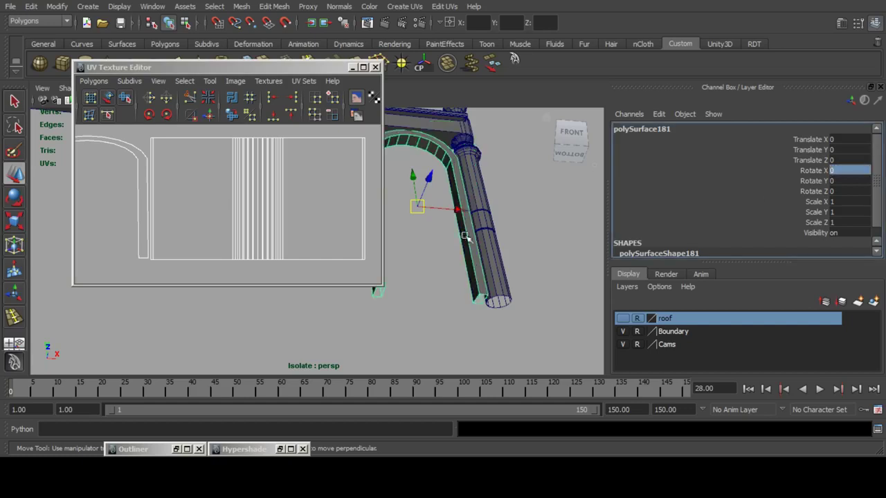
scroll(468, 236, down, 5)
alt+middle_drag(468, 236, 468, 209)
alt+drag(469, 208, 492, 273)
scroll(492, 272, down, 5)
alt+middle_drag(492, 273, 460, 231)
alt+drag(461, 231, 463, 266)
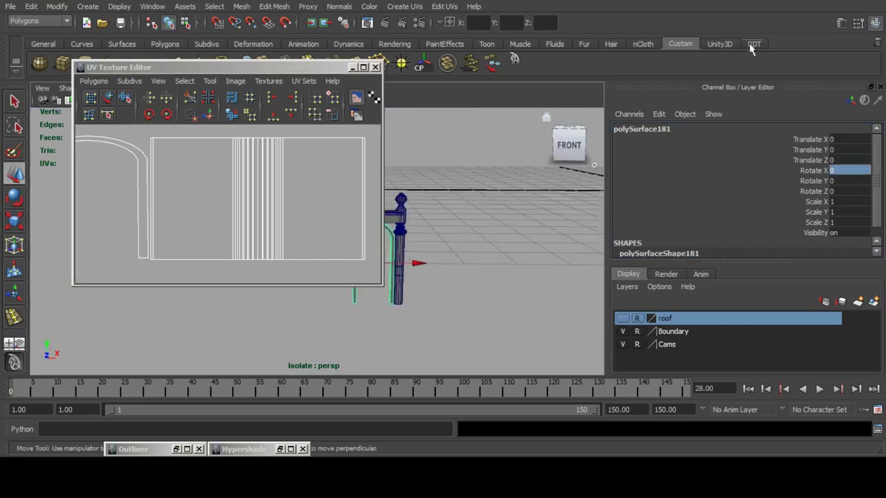
click(875, 26)
Minimize the UV Texture Editor and move the post along X, clear of the rail and arch.
alt+middle_drag(524, 200, 454, 177)
click(511, 207)
alt+drag(526, 205, 504, 183)
key(f)
click(353, 68)
alt+middle_drag(486, 135, 492, 188)
scroll(492, 188, up, 4)
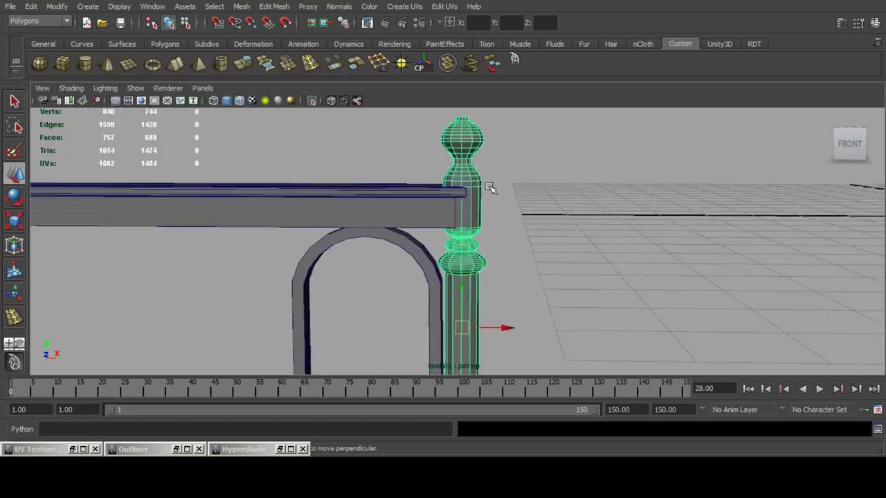
alt+drag(492, 185, 501, 192)
alt+middle_drag(501, 192, 498, 136)
alt+middle_drag(513, 226, 503, 186)
drag(515, 230, 536, 229)
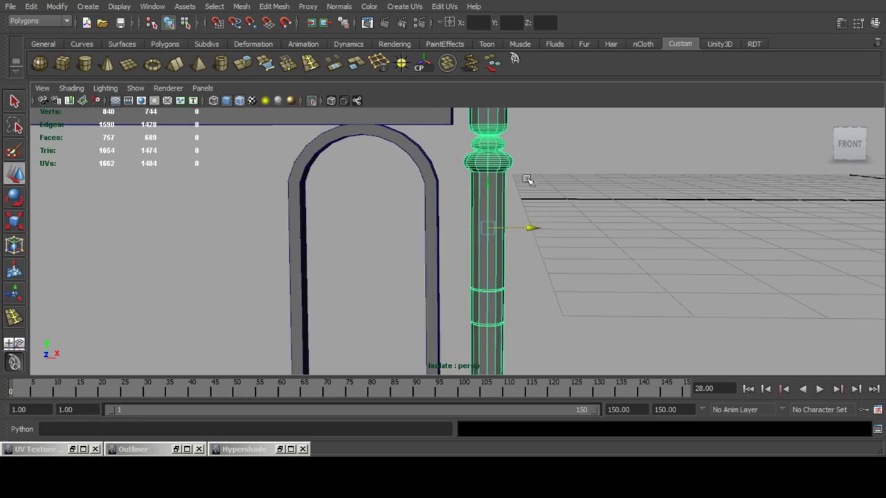
Select the post's long shaft faces below the turned rings, including the narrow bands between the shaft sections.
drag(453, 198, 538, 220)
alt+middle_drag(559, 232, 540, 200)
scroll(550, 208, up, 4)
shift+drag(437, 213, 536, 220)
alt+middle_drag(556, 227, 551, 162)
shift+drag(430, 236, 532, 261)
alt+middle_drag(517, 169, 508, 223)
scroll(508, 223, up, 5)
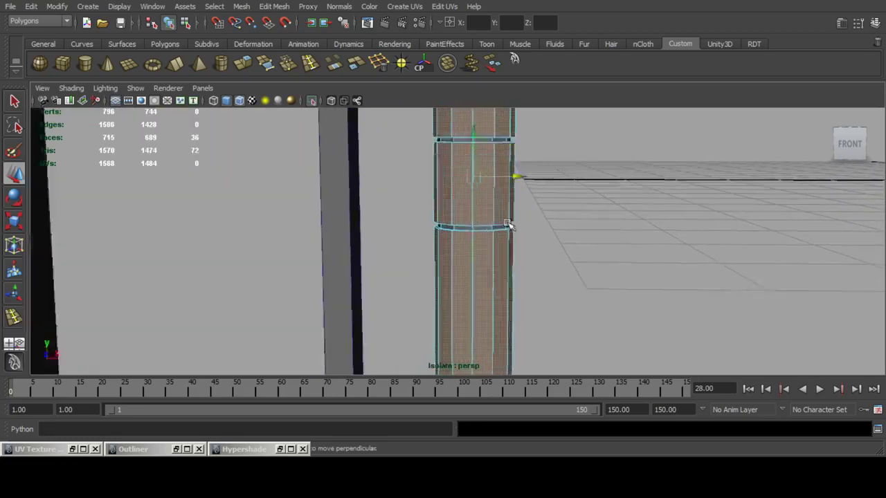
alt+middle_drag(466, 121, 457, 196)
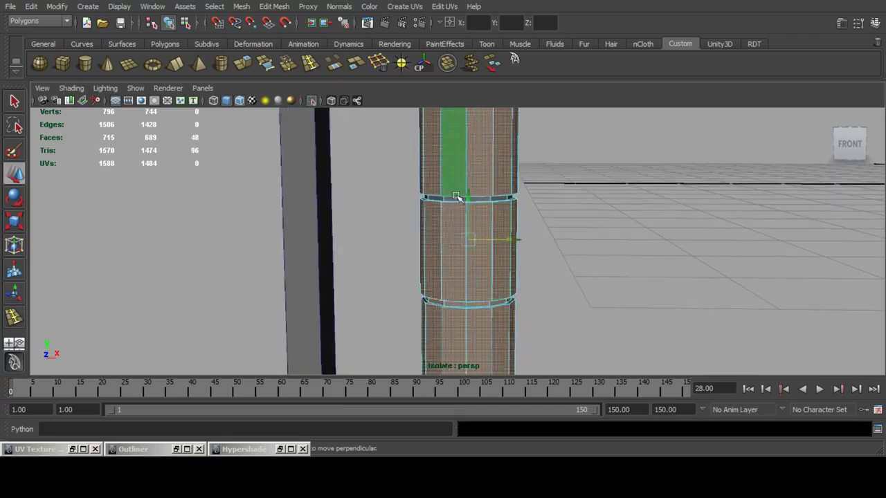
shift+double_click(441, 200)
Add the faces of the post's concave neck and the straight upper body to the shaft face selection.
scroll(515, 170, down, 5)
alt+middle_drag(513, 104, 509, 260)
alt+middle_drag(492, 153, 484, 224)
alt+drag(437, 226, 439, 219)
alt+middle_drag(439, 200, 440, 222)
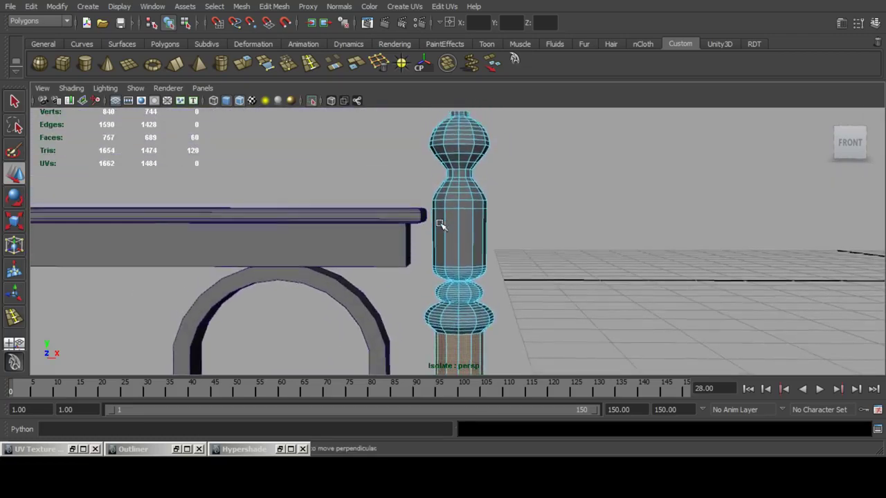
scroll(437, 204, up, 2)
alt+middle_drag(416, 161, 410, 200)
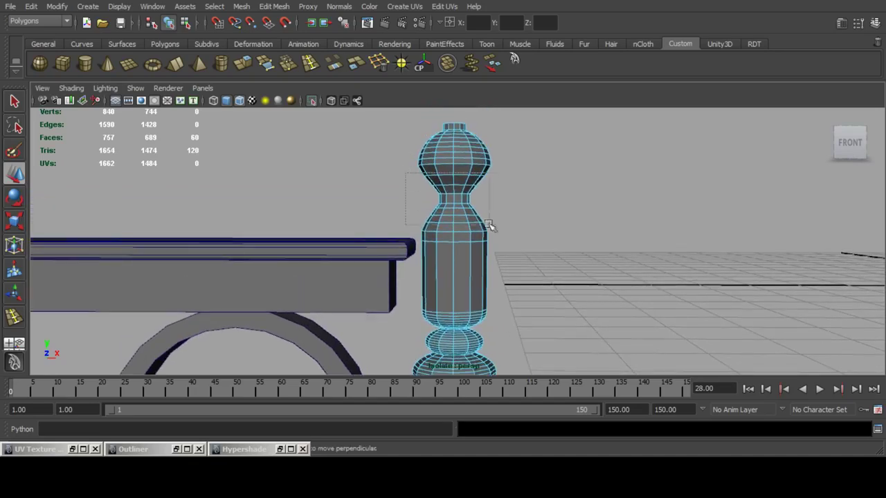
shift+drag(536, 285, 538, 287)
Add the collar ring at the very top of the post to the selection and apply Cylindrical Mapping.
alt+drag(593, 253, 346, 259)
alt+middle_drag(473, 130, 501, 194)
scroll(511, 185, up, 7)
scroll(502, 199, down, 3)
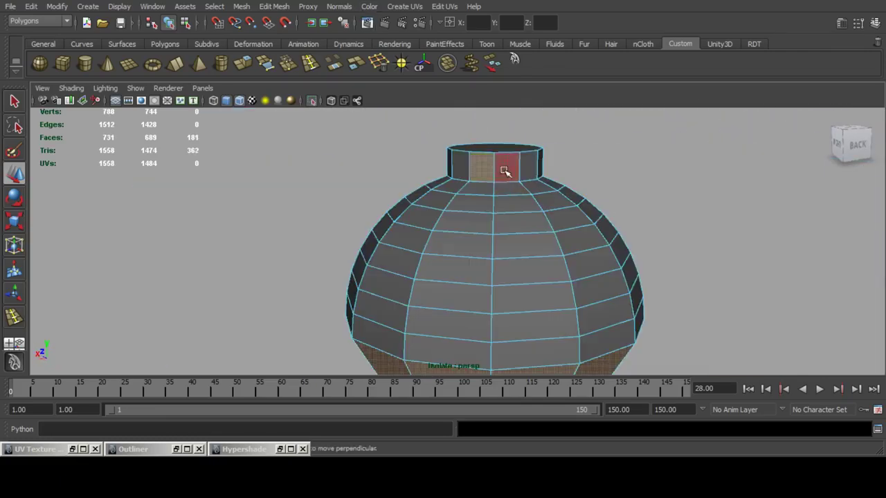
shift+double_click(504, 170)
click(395, 8)
click(404, 40)
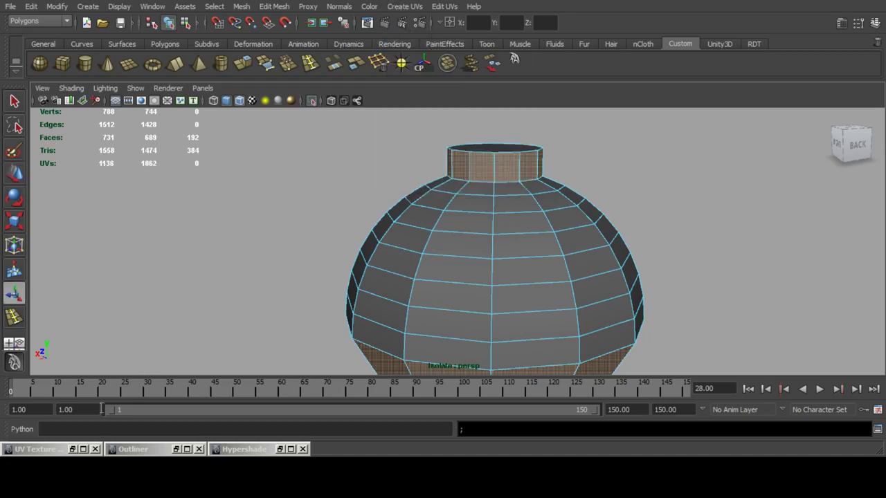
Restore the UV Texture Editor and select the newly projected post UVs with the Move tool.
click(72, 448)
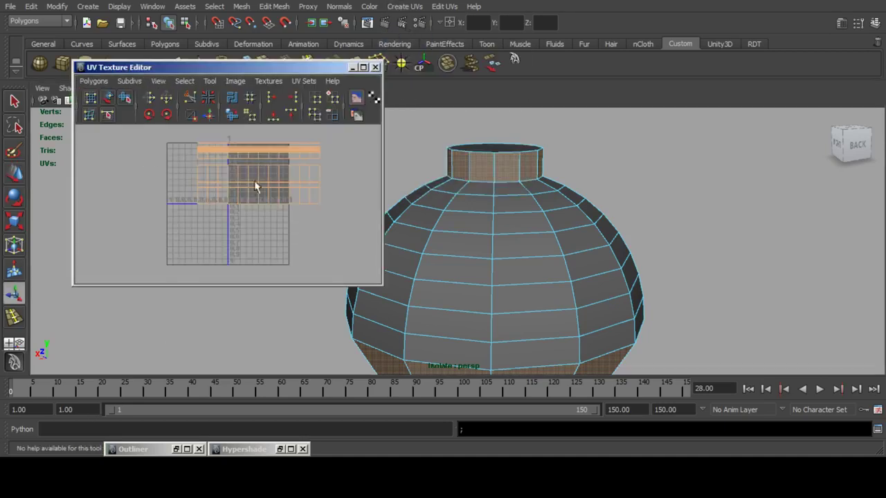
key(ctrl+F12)
click(10, 177)
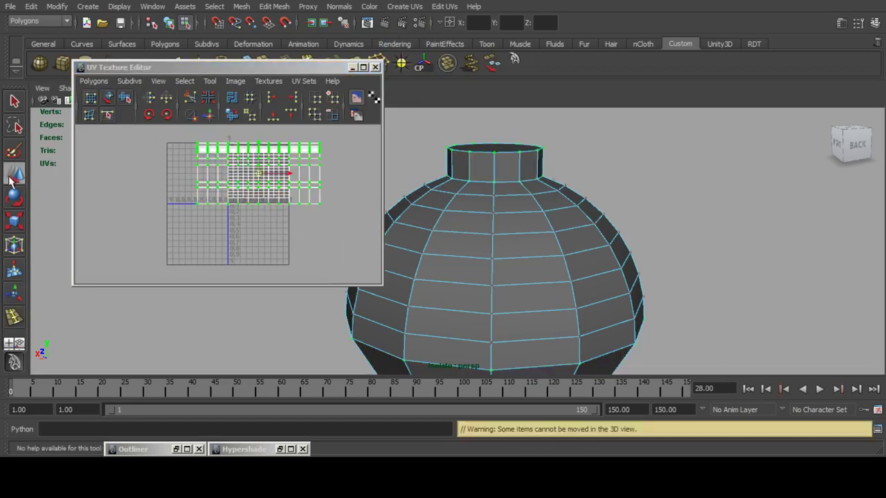
Add the arch to the selection so its UV shells show alongside the post's UVs.
scroll(227, 202, down, 5)
alt+middle_drag(482, 254, 580, 212)
scroll(581, 215, down, 5)
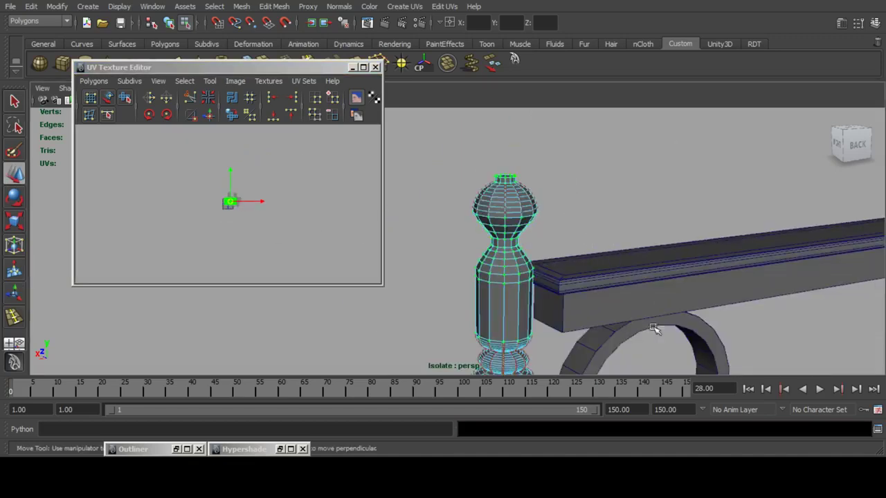
shift+click(636, 337)
alt+middle_drag(157, 190, 157, 189)
alt+middle_drag(270, 187, 270, 208)
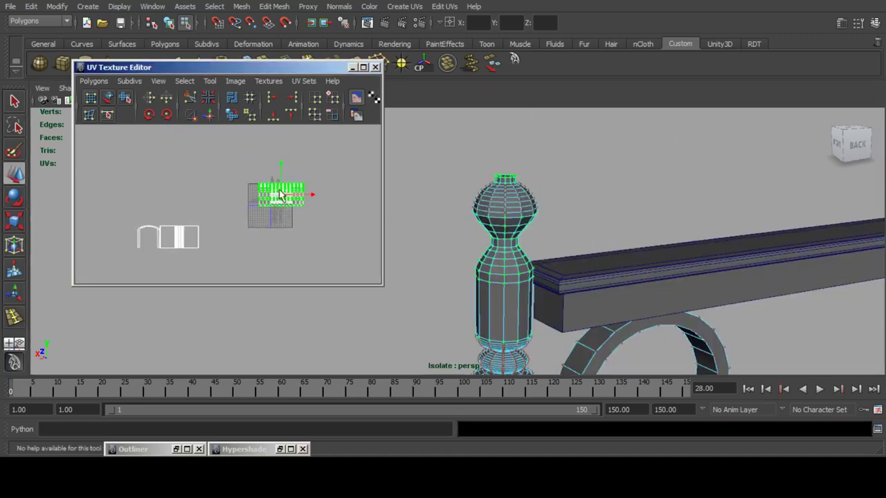
Move the post's cylindrical UVs out of the grid and place them directly below the arch's UV shells.
drag(167, 201, 171, 263)
alt+middle_drag(204, 224, 215, 183)
scroll(215, 182, up, 5)
alt+middle_drag(157, 201, 255, 169)
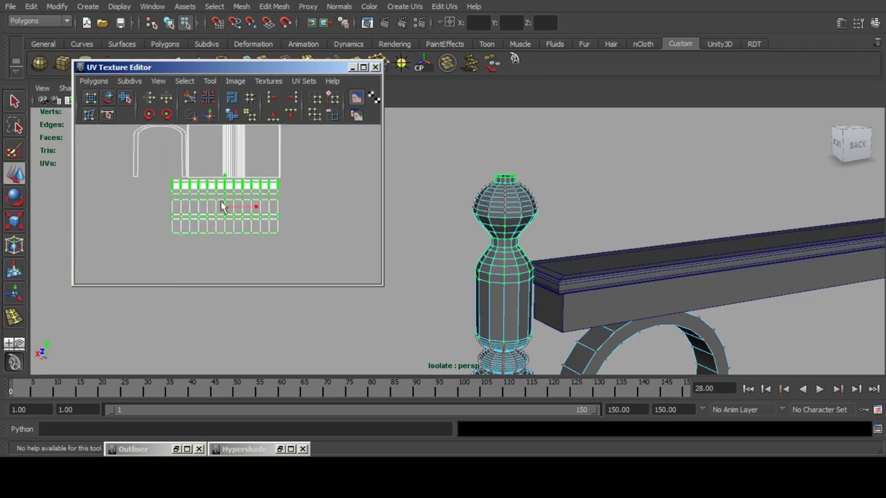
drag(223, 204, 230, 212)
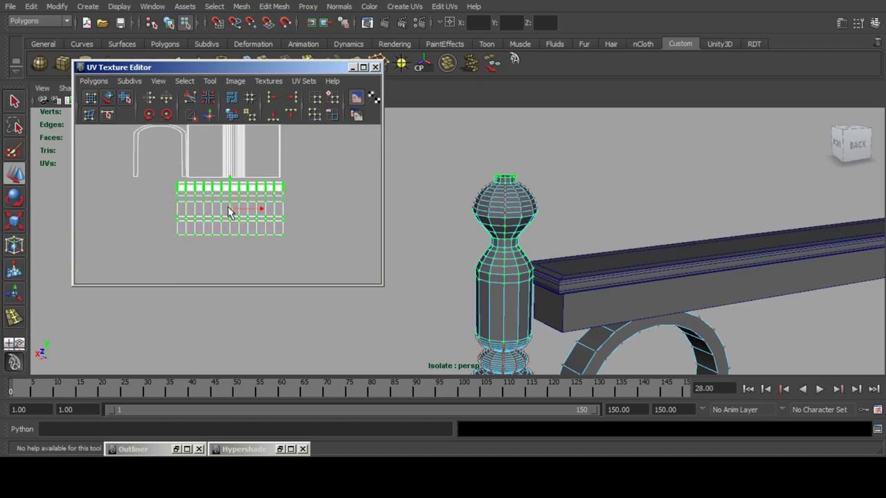
Minimize the UV Texture Editor and select only the faces of the post's turned rings, leaving out the shaft faces.
click(353, 68)
alt+drag(543, 231, 469, 180)
alt+middle_drag(526, 237, 477, 144)
scroll(483, 174, up, 2)
alt+drag(463, 182, 472, 182)
right_drag(449, 161, 430, 197)
alt+middle_drag(414, 167, 421, 178)
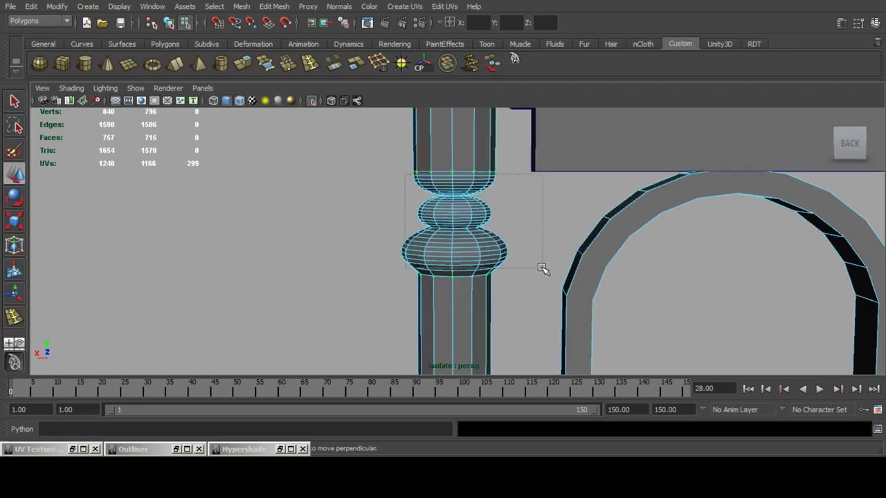
drag(543, 269, 540, 266)
alt+drag(482, 263, 482, 250)
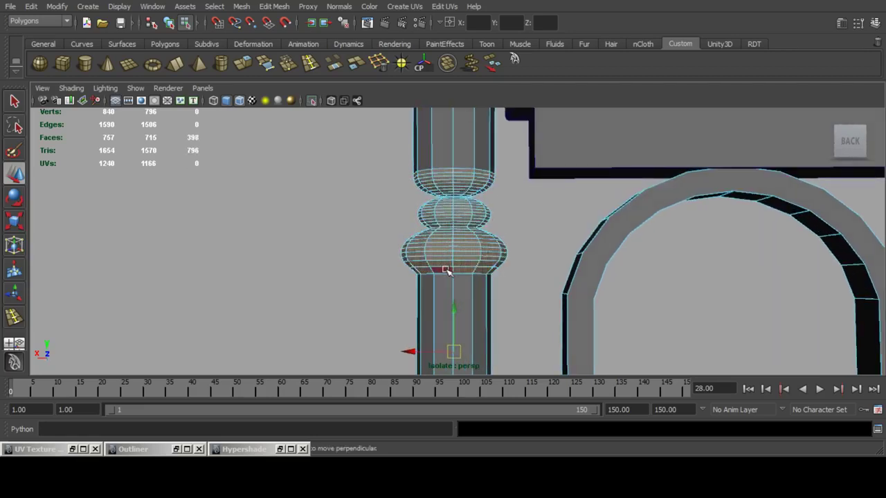
alt+drag(285, 213, 612, 216)
ctrl+drag(401, 341, 511, 299)
Add the rounded upper ball faces at the top of the post to the ring selection, excluding the collar faces.
alt+middle_drag(471, 198, 485, 288)
alt+middle_drag(506, 164, 484, 270)
alt+drag(484, 270, 501, 242)
alt+middle_drag(502, 242, 492, 264)
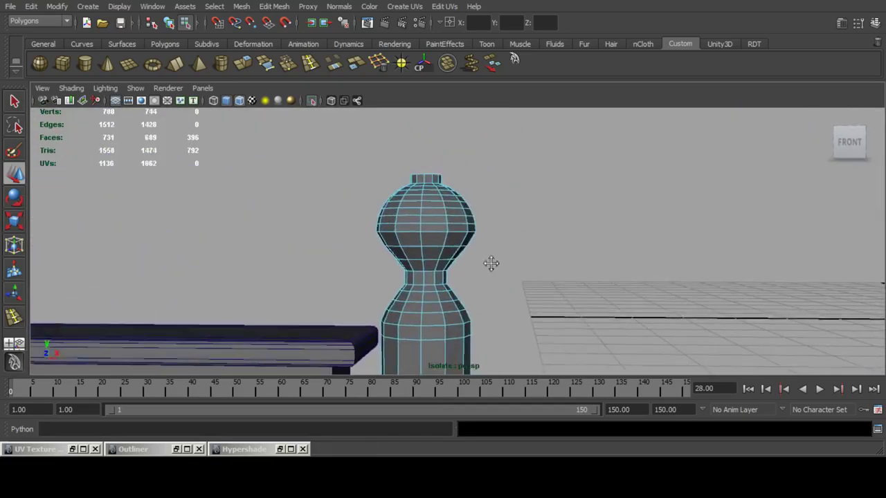
alt+drag(491, 263, 415, 222)
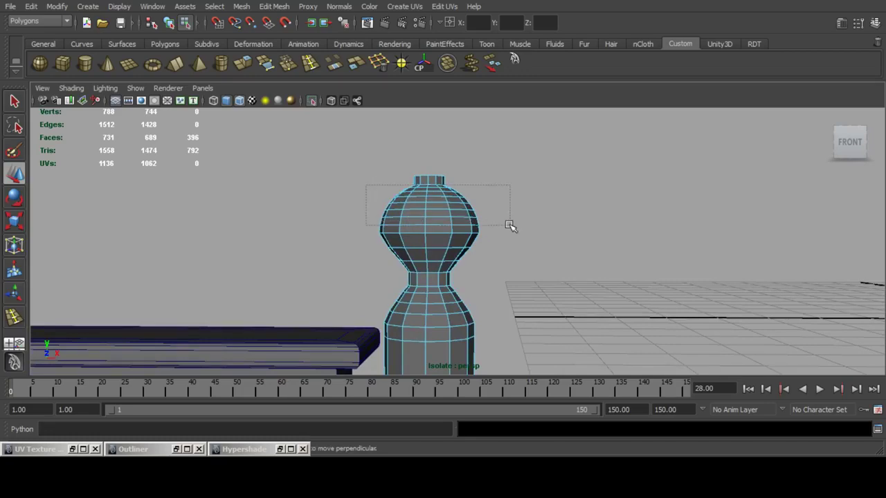
drag(510, 226, 505, 200)
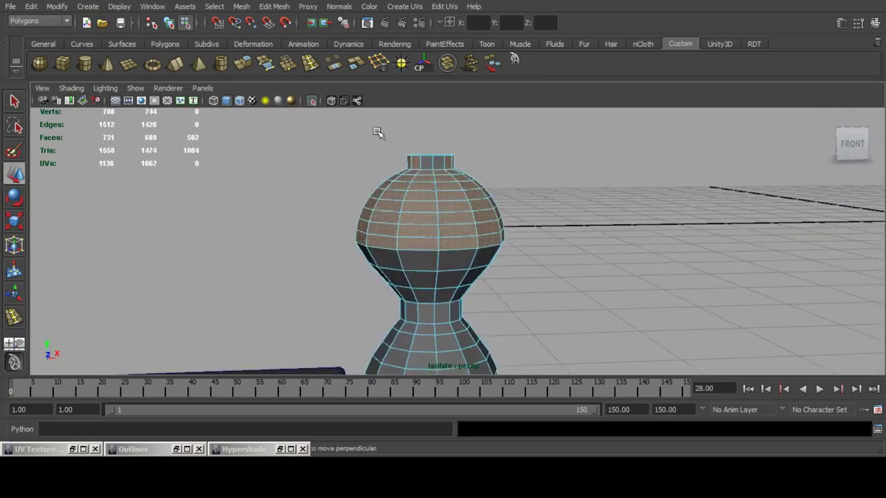
ctrl+drag(487, 164, 488, 162)
alt+drag(532, 202, 254, 200)
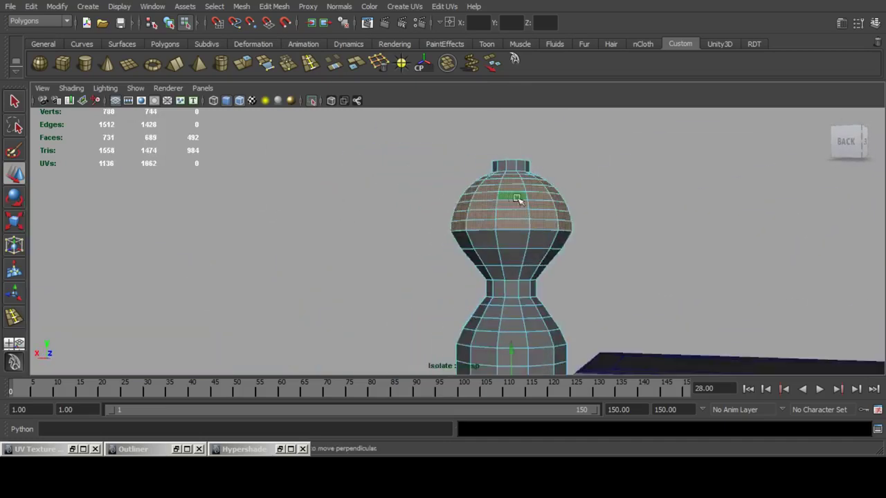
Try Planar Mapping on the selected ball and ring faces and undo it.
key(f)
alt+middle_drag(474, 257, 497, 188)
alt+drag(497, 187, 536, 217)
scroll(533, 229, down, 4)
alt+middle_drag(518, 281, 515, 234)
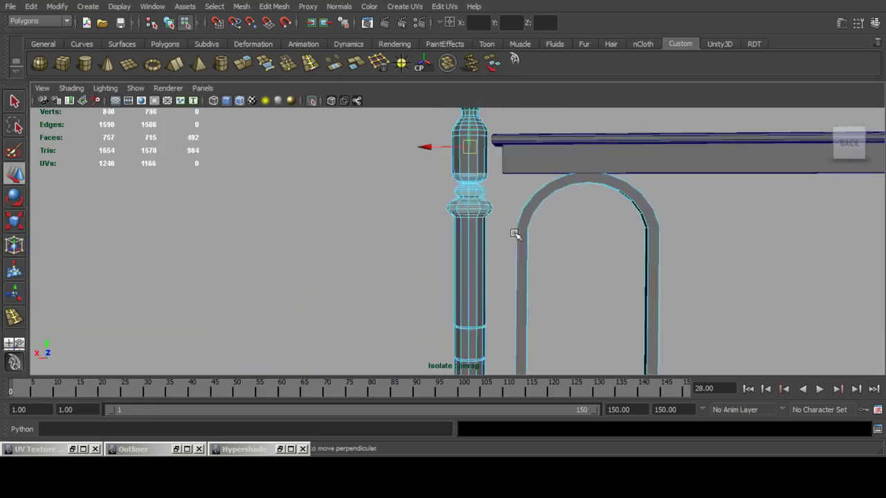
click(404, 6)
click(426, 23)
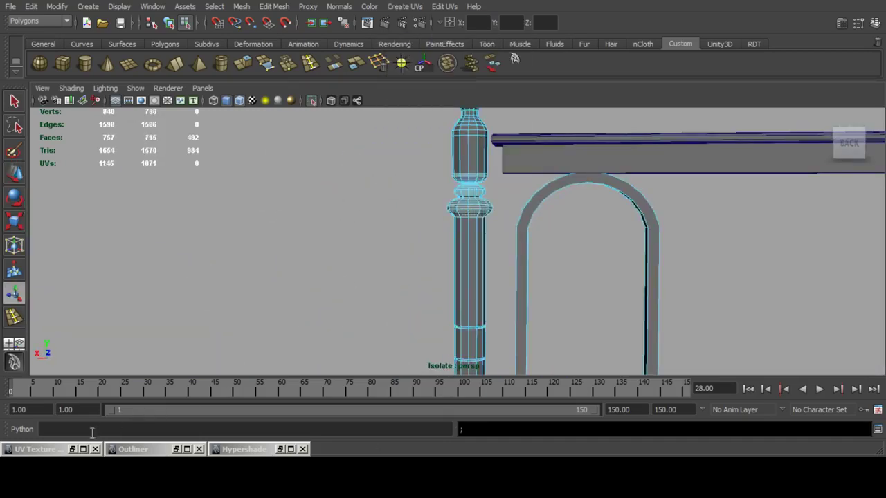
key(ctrl+z)
Try Spherical Mapping on the ball and ring faces, review it in the UV Texture Editor and undo it.
click(400, 8)
click(421, 51)
click(74, 450)
scroll(242, 197, down, 5)
alt+middle_drag(284, 172, 214, 217)
scroll(238, 209, up, 4)
scroll(243, 217, up, 4)
key(ctrl+z)
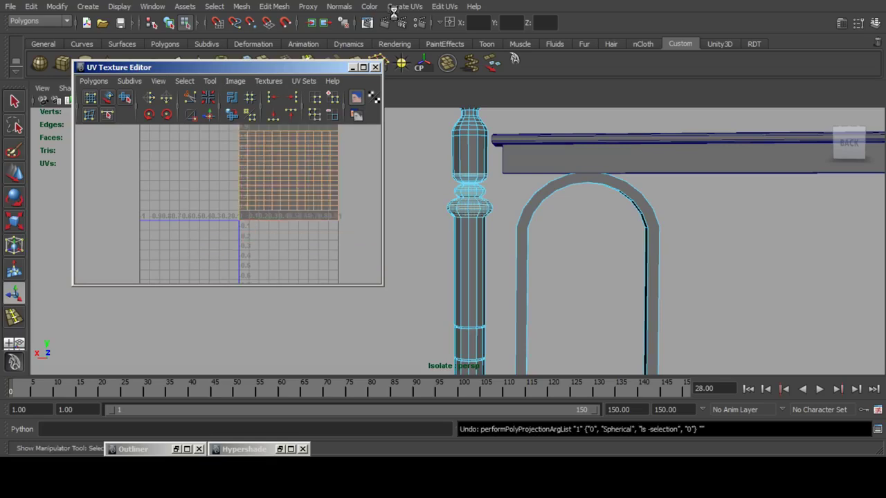
Try Cylindrical Mapping on the selected ball and ring faces and undo it.
click(400, 8)
click(423, 31)
scroll(258, 172, down, 3)
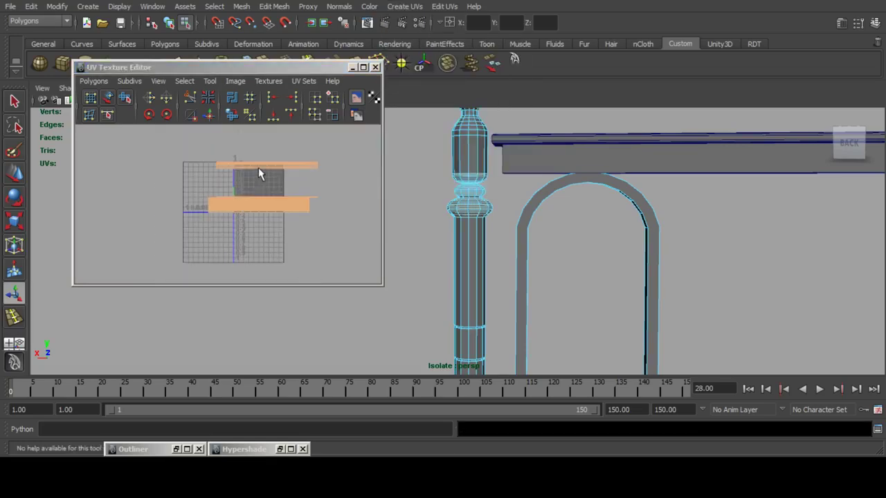
key(ctrl+z)
Check the ball and ring face selection on the post, apply Cylindrical Mapping and select all the resulting UVs.
scroll(560, 203, up, 5)
alt+middle_drag(547, 187, 552, 230)
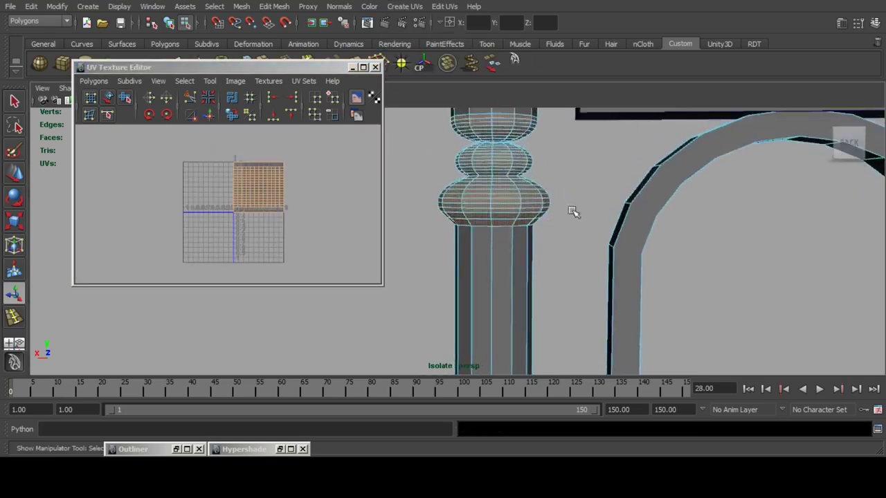
alt+drag(574, 214, 453, 229)
alt+middle_drag(453, 228, 547, 225)
alt+drag(546, 225, 584, 183)
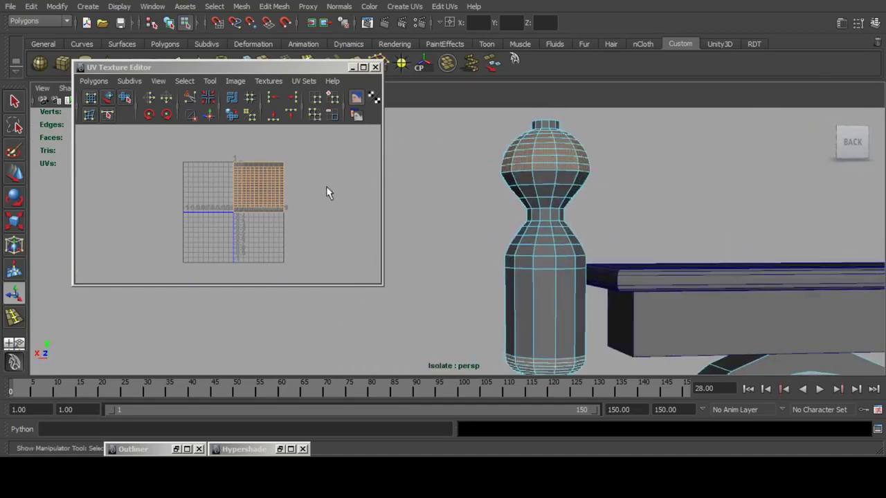
click(404, 6)
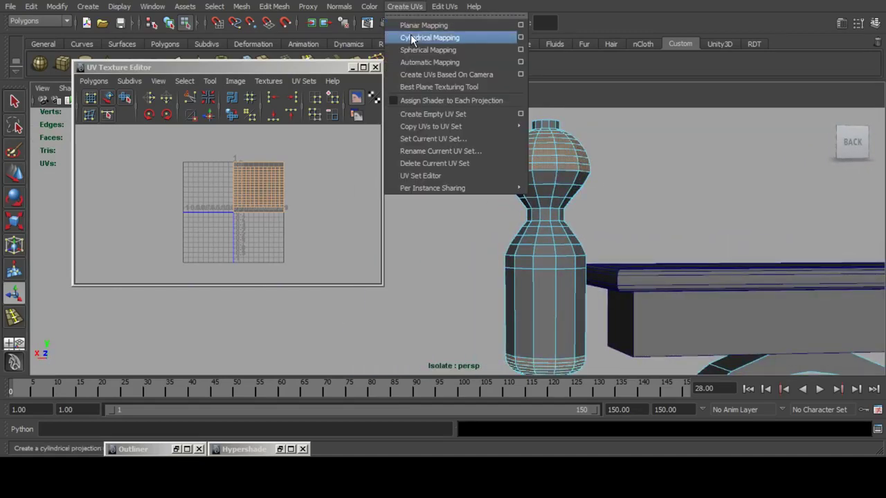
click(411, 34)
alt+right_drag(233, 192, 234, 192)
drag(176, 139, 351, 263)
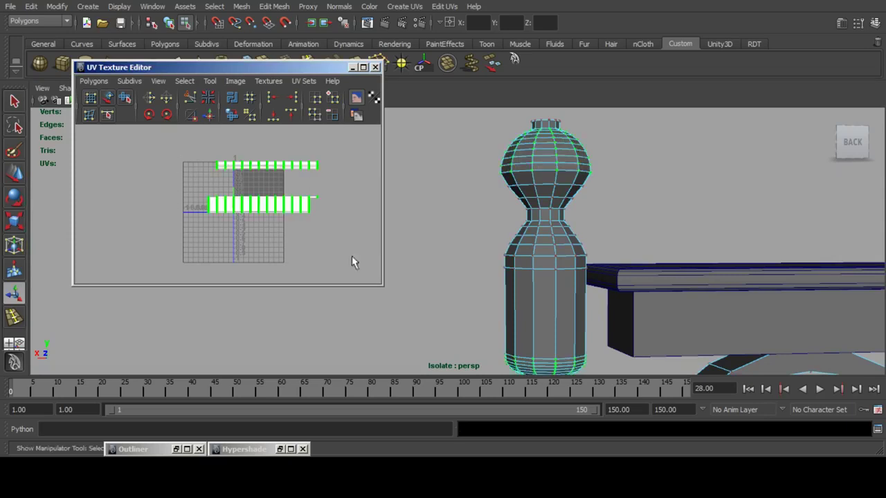
Move the ball and ring UV strips out of the grid, next to the arch and shaft shells.
click(8, 160)
click(6, 173)
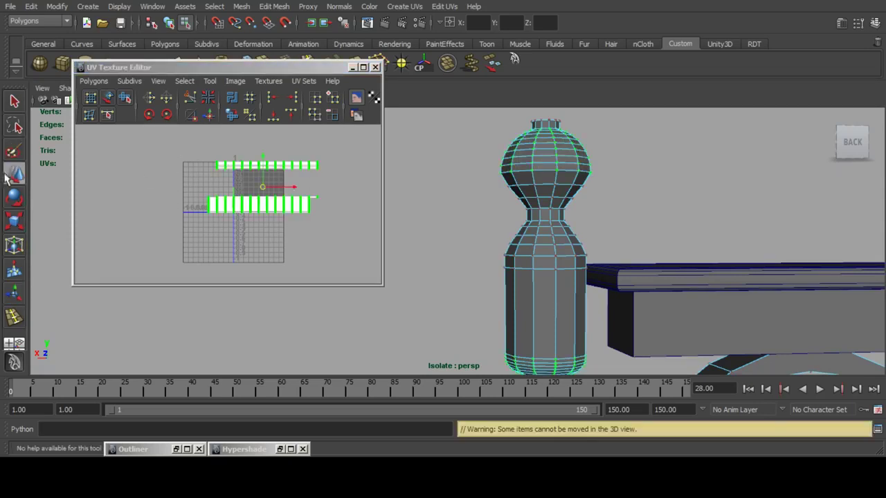
alt+middle_drag(223, 191, 311, 173)
scroll(312, 173, down, 4)
drag(295, 186, 173, 203)
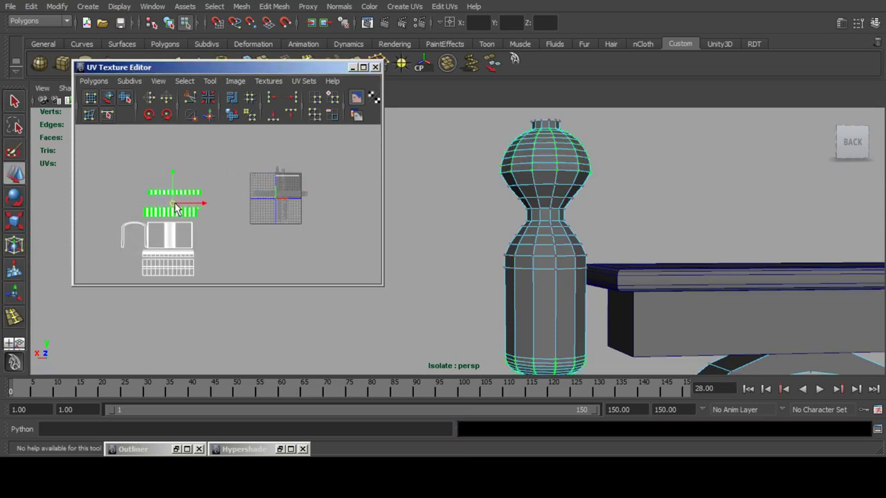
Place the ball and ring UV strips over the shaft's UV layout, and shift the ring strip along U to line up.
scroll(234, 151, up, 5)
alt+middle_drag(193, 193, 261, 184)
drag(220, 135, 225, 212)
alt+middle_drag(224, 212, 271, 142)
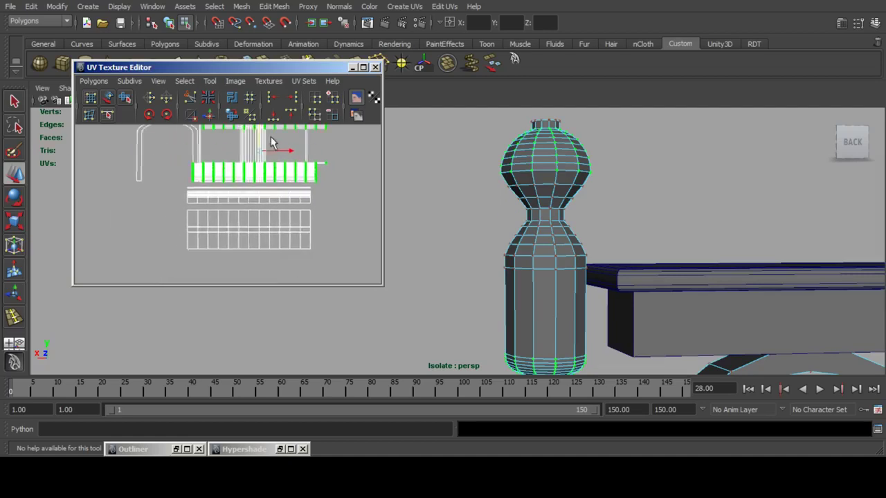
drag(260, 154, 243, 220)
ctrl+drag(173, 181, 358, 227)
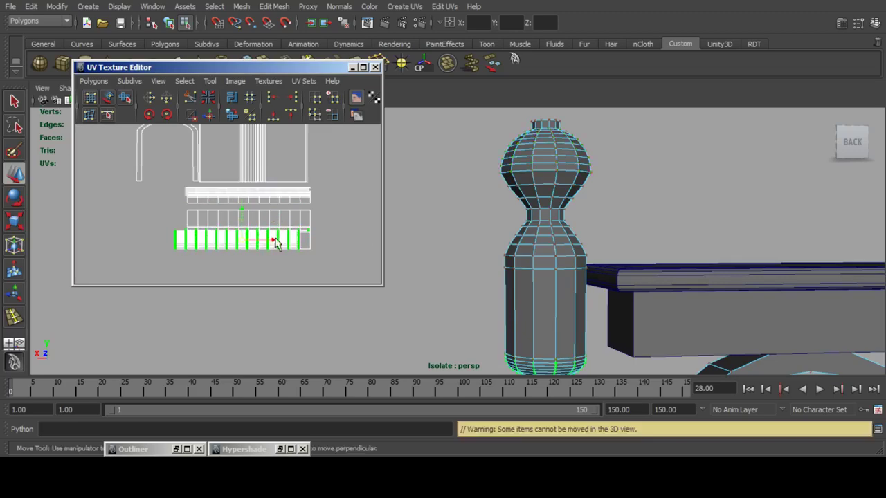
drag(270, 239, 282, 240)
Select the leftover faces whose UVs are still inside the grid and locate them on the post.
alt+middle_drag(582, 214, 544, 152)
alt+right_drag(367, 229, 307, 229)
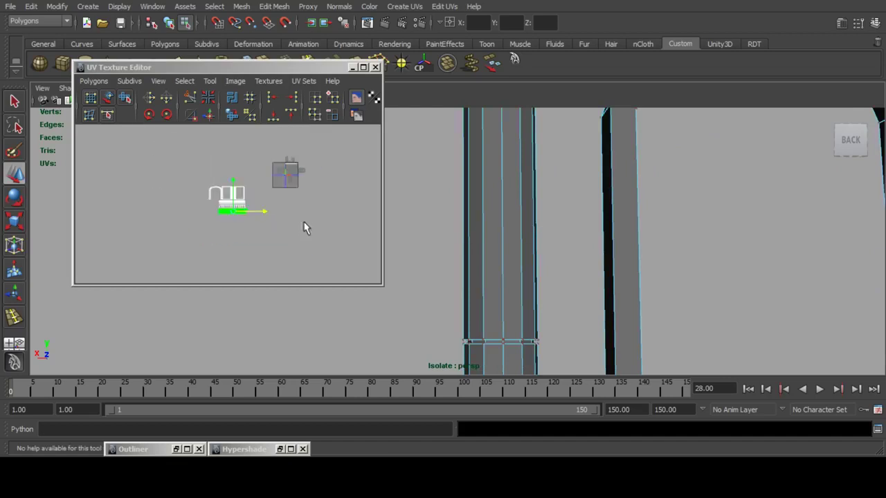
alt+middle_drag(325, 158, 304, 172)
scroll(256, 235, up, 5)
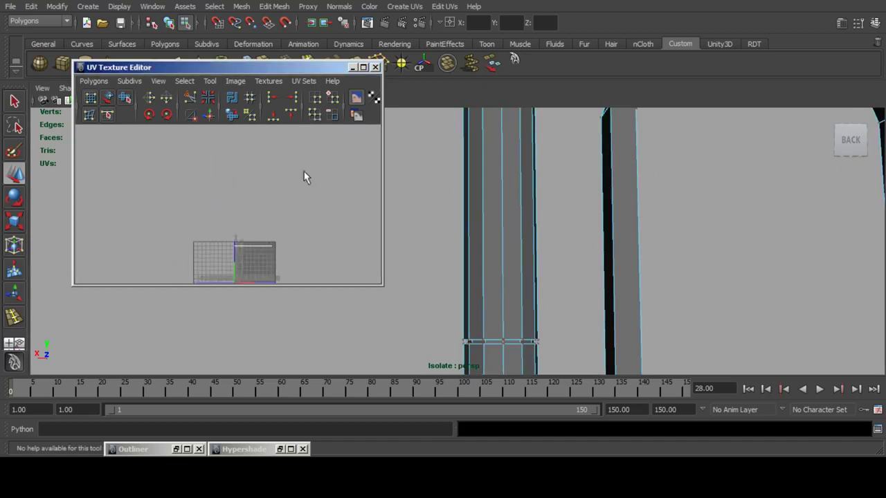
key(a)
scroll(488, 219, down, 5)
alt+middle_drag(512, 218, 501, 256)
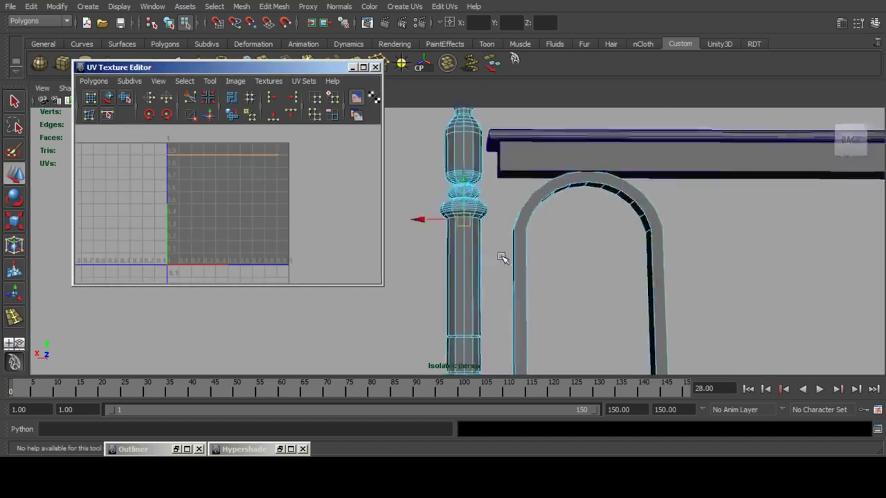
key(f)
alt+drag(478, 212, 494, 194)
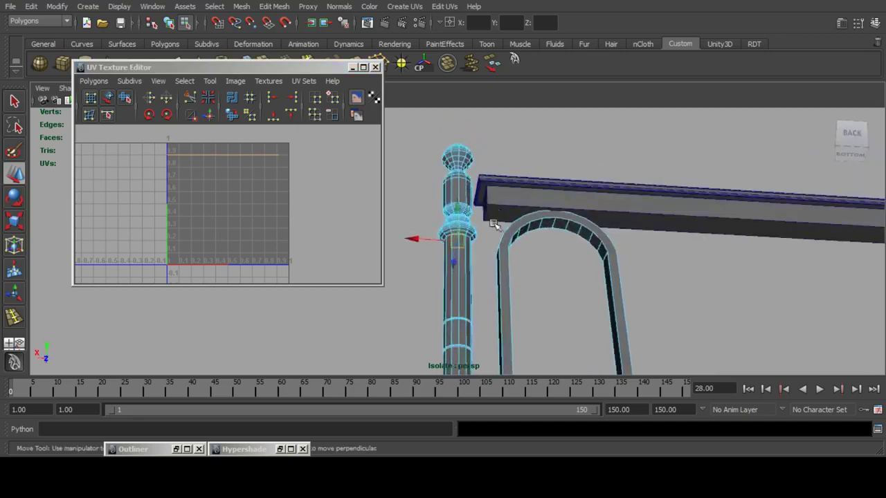
scroll(495, 225, up, 4)
alt+middle_drag(495, 227, 498, 155)
scroll(492, 199, up, 3)
Apply Planar Mapping to the selected leftover faces, projected from the Y axis and fitted to the bounding box.
click(408, 6)
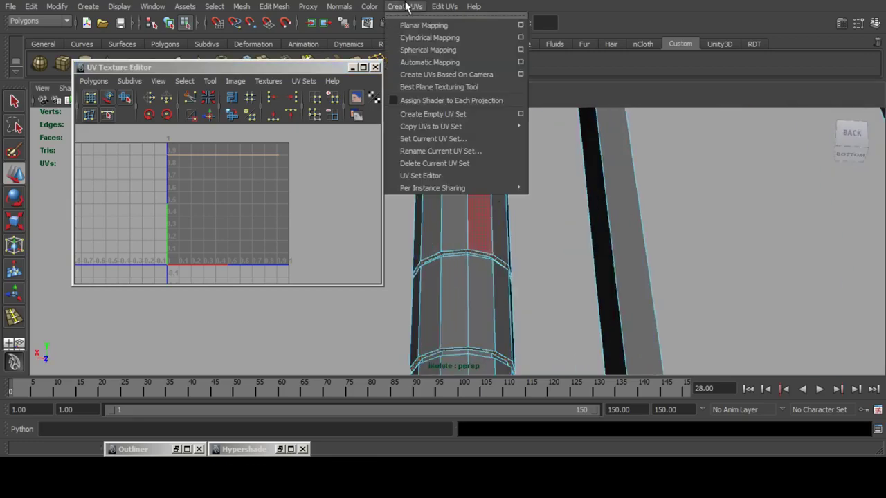
click(522, 25)
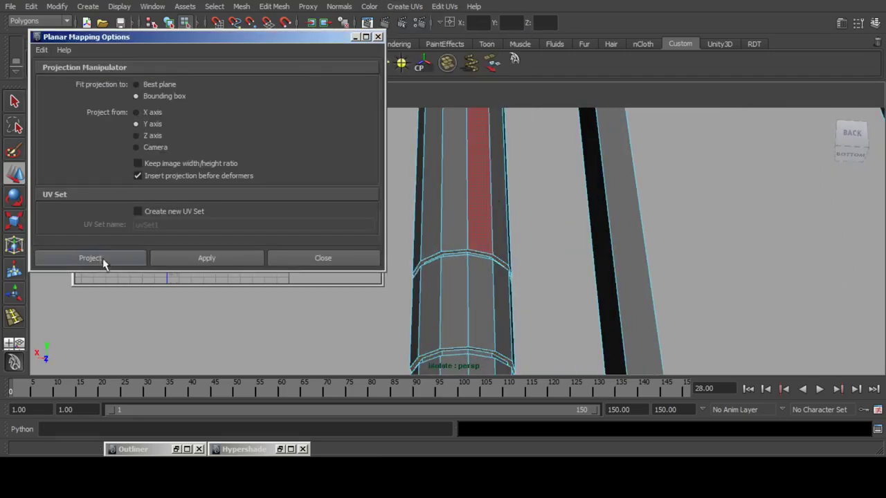
click(102, 259)
Move the circular UV shell of the leftover post faces out of the grid and place it over the shaft's UV layout.
right_drag(228, 197, 273, 198)
scroll(208, 187, down, 4)
drag(154, 159, 332, 305)
click(13, 171)
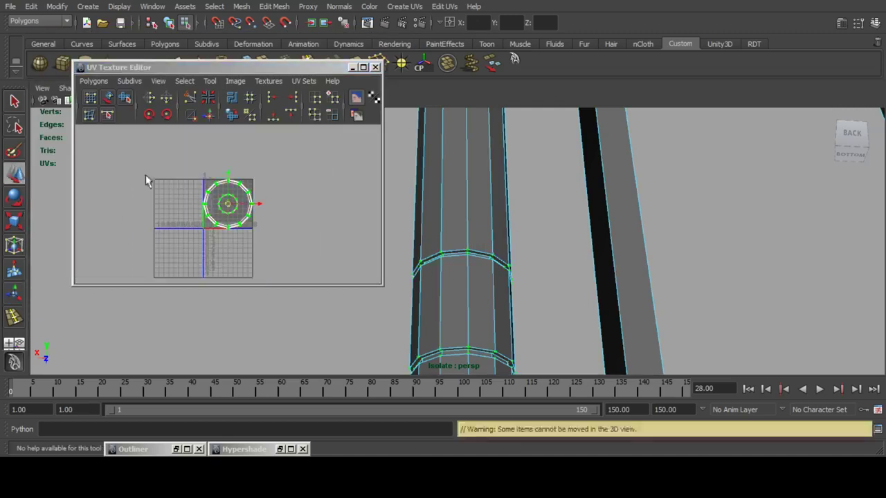
scroll(166, 184, down, 5)
alt+middle_drag(228, 193, 262, 173)
alt+right_drag(171, 218, 213, 202)
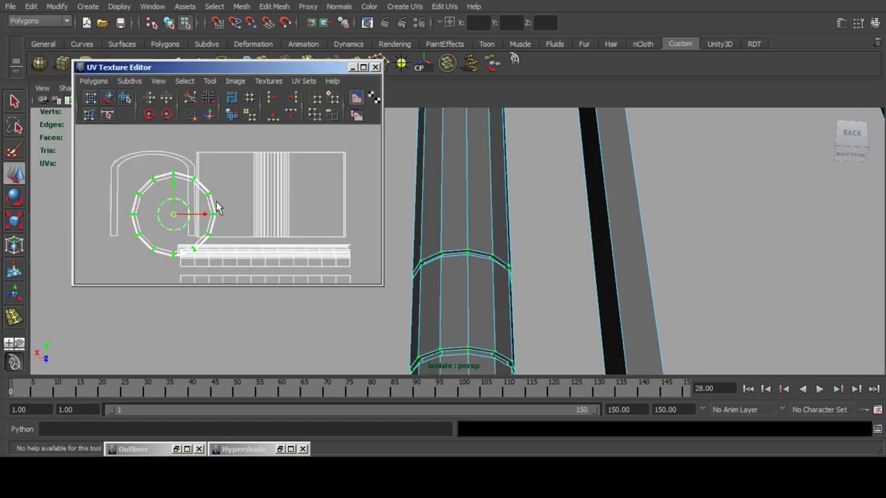
alt+middle_drag(213, 202, 255, 186)
drag(213, 198, 319, 183)
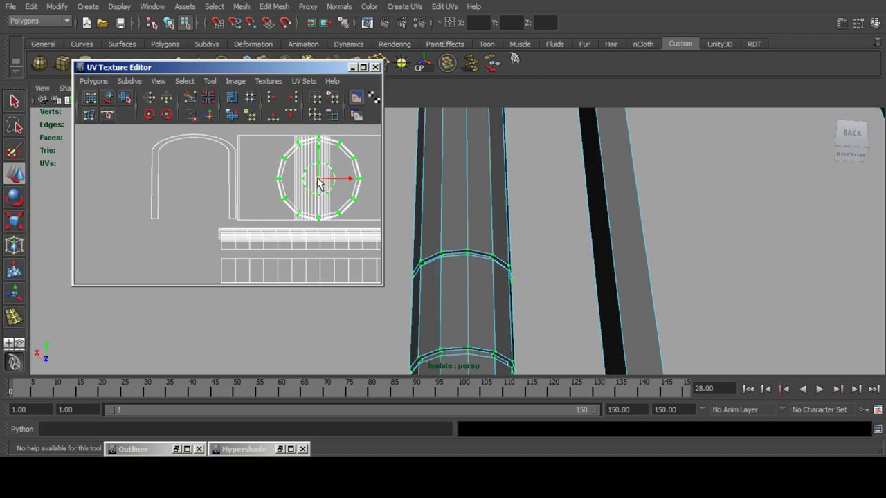
Leave component editing, then select the handrail above the arch and frame it.
click(354, 68)
scroll(501, 166, down, 6)
alt+drag(501, 166, 487, 206)
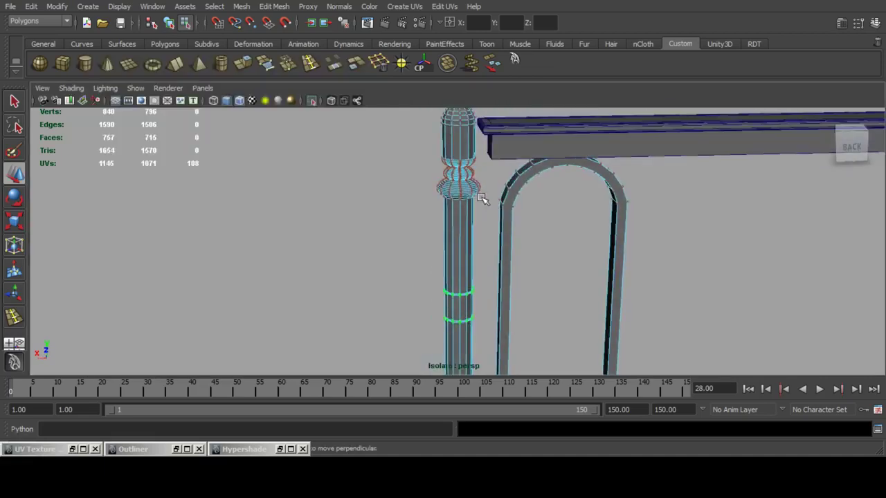
key(F8)
scroll(490, 190, down, 5)
alt+middle_drag(538, 190, 427, 197)
click(394, 201)
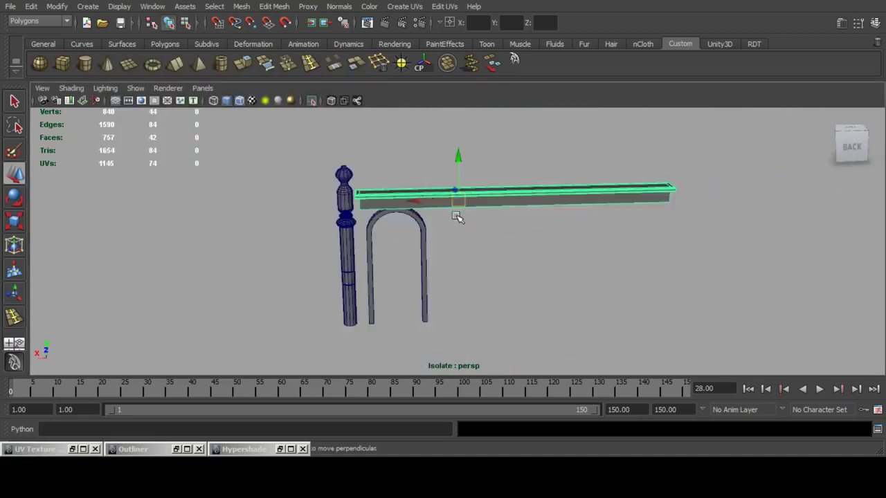
key(f)
Delete the two diagonal corner edges on the handrail's top surface at the post end.
alt+drag(420, 192, 402, 222)
alt+middle_drag(226, 220, 403, 214)
scroll(404, 214, up, 5)
alt+drag(403, 213, 337, 204)
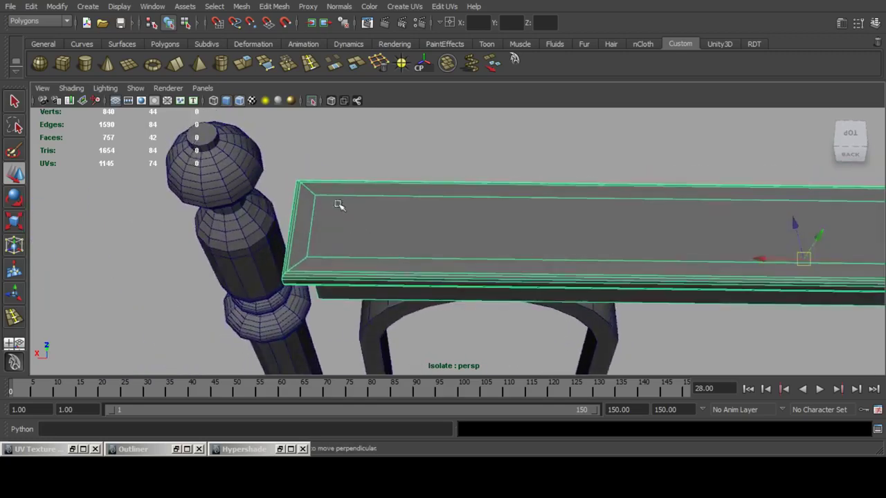
alt+middle_drag(337, 204, 425, 207)
scroll(425, 207, up, 5)
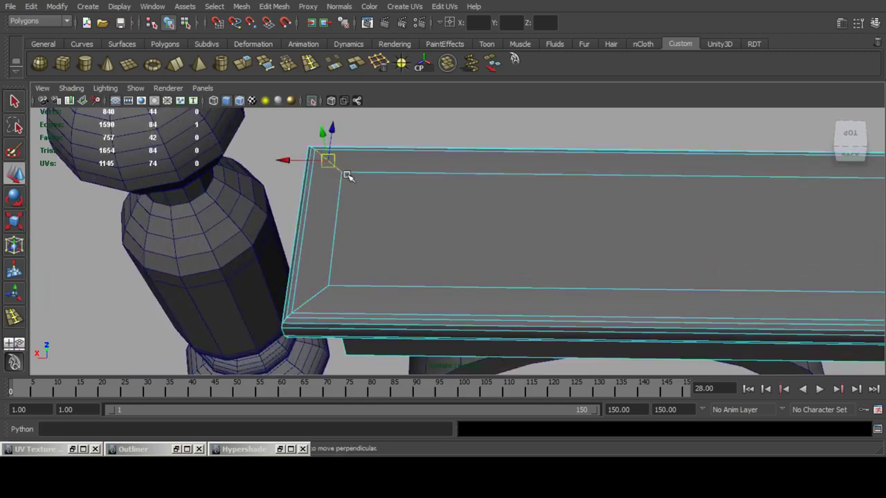
shift+click(317, 291)
click(383, 67)
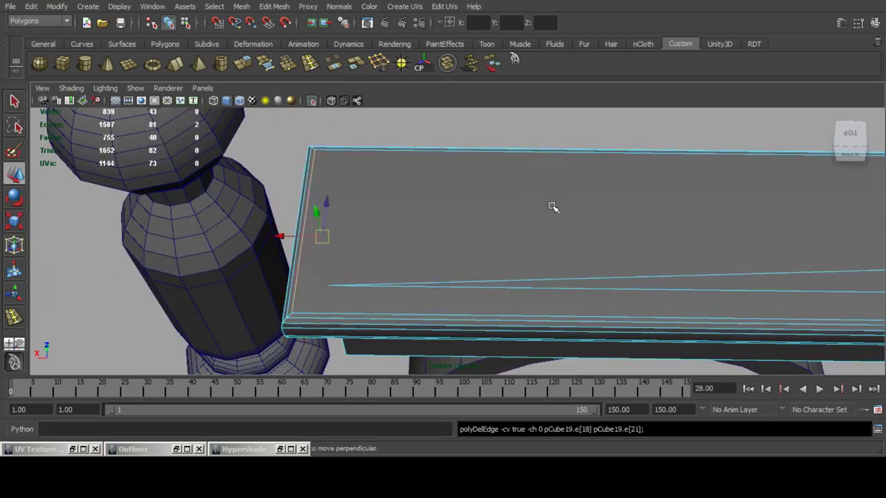
Delete the two diagonal corner edges at the far end of the handrail's top, then the leftover inner outline.
scroll(554, 206, down, 5)
alt+middle_drag(554, 206, 48, 200)
alt+middle_drag(729, 215, 541, 199)
scroll(541, 199, up, 5)
alt+middle_drag(523, 137, 516, 209)
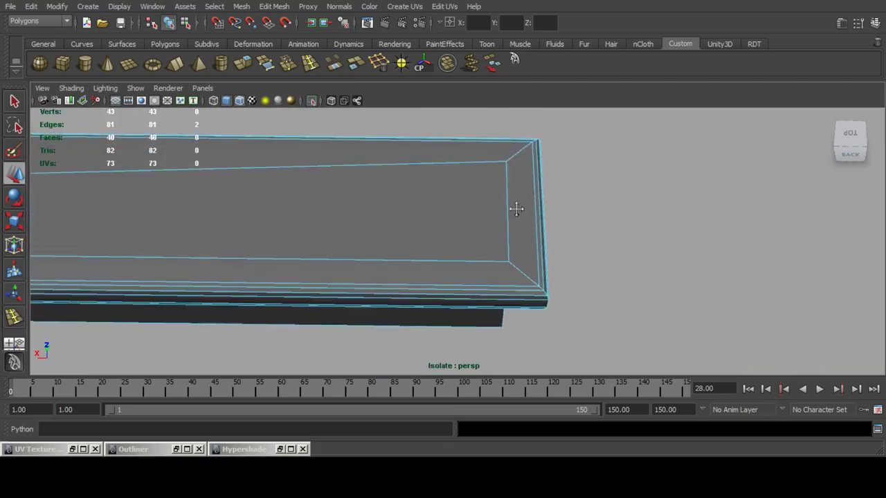
shift+click(520, 272)
click(379, 64)
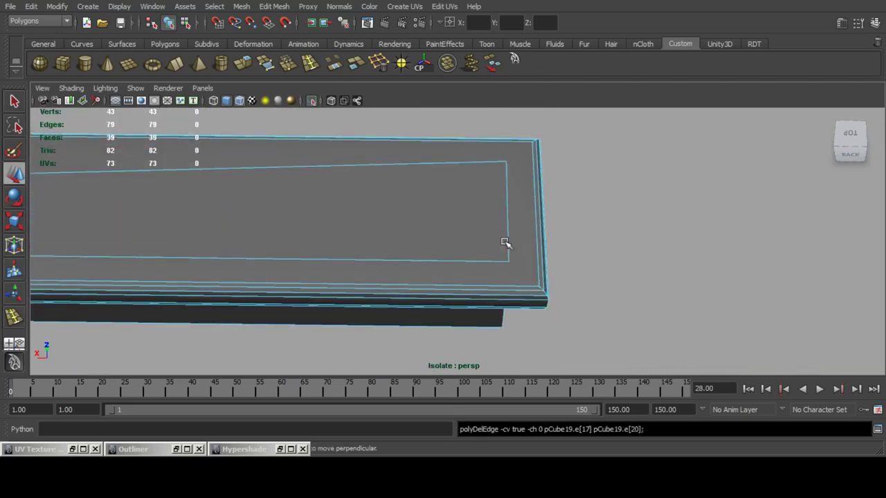
click(506, 244)
key(Delete)
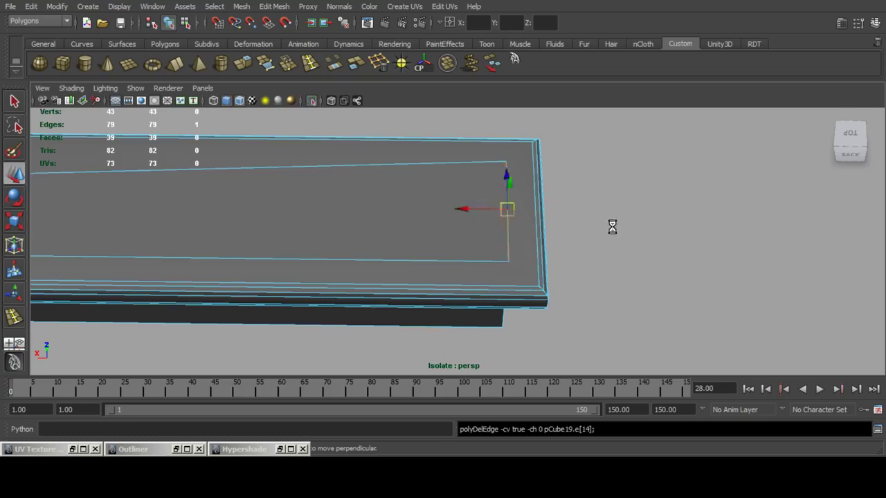
Delete the four diagonal corner edges on the underside of the handrail's cap.
alt+drag(611, 226, 413, 116)
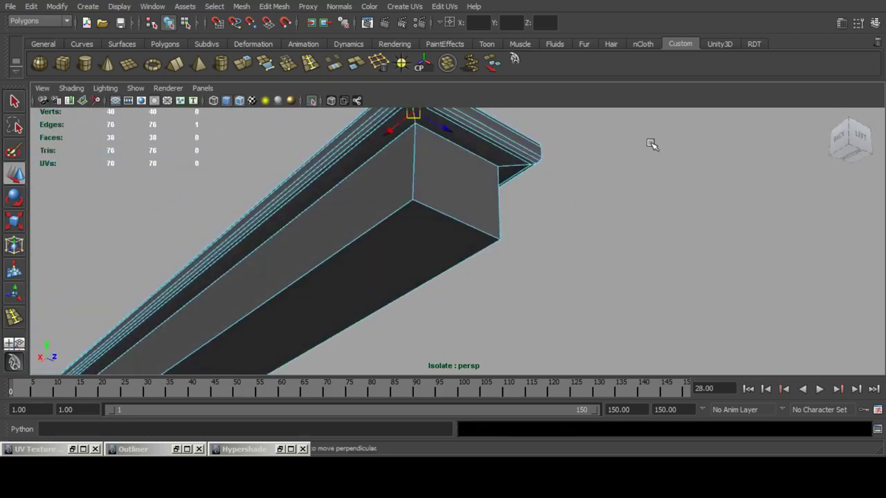
alt+drag(495, 182, 519, 230)
alt+right_drag(511, 250, 376, 234)
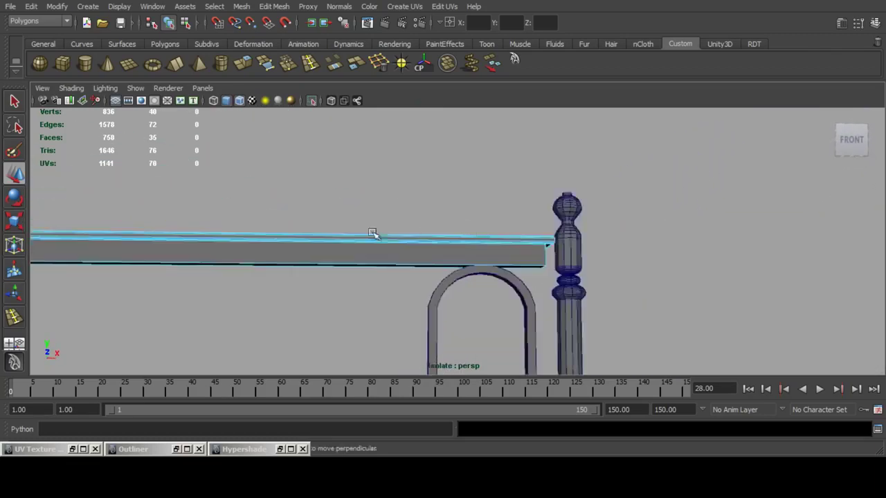
Select only the moulded rim faces around the handrail's cap, excluding its top, its underside and the beam below.
alt+middle_drag(376, 234, 395, 241)
alt+drag(268, 214, 365, 215)
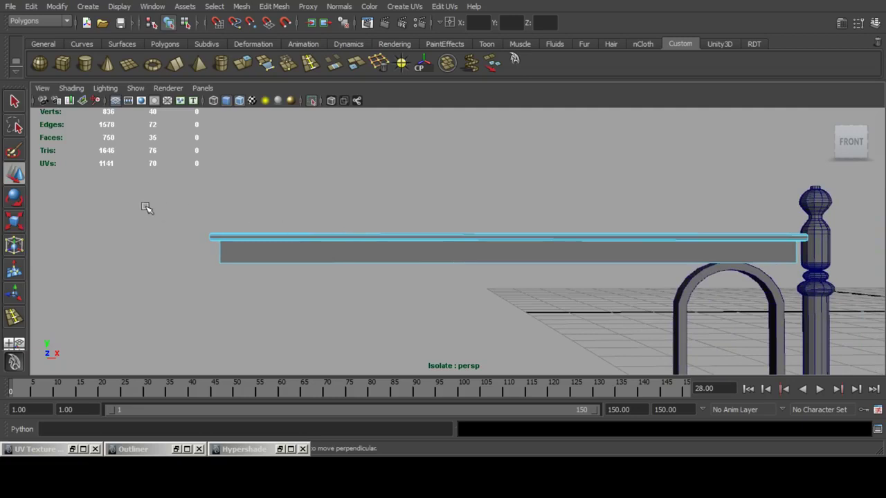
drag(792, 256, 793, 258)
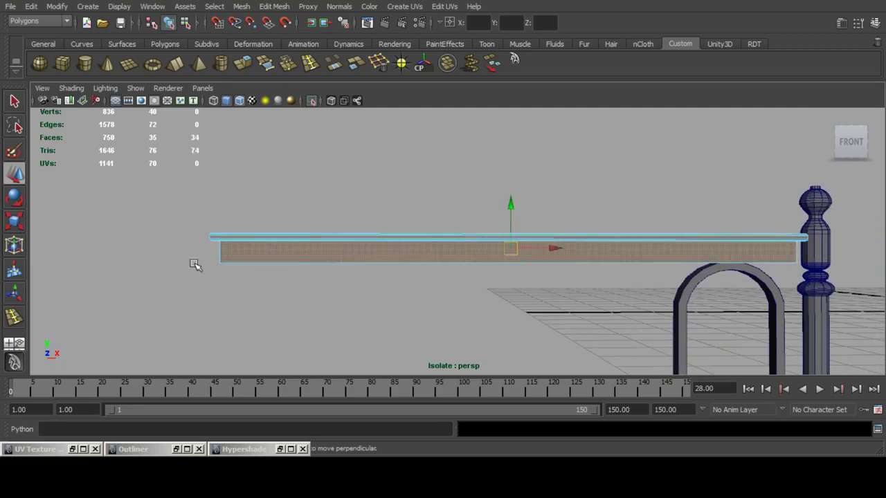
ctrl+drag(834, 308, 835, 308)
alt+drag(239, 294, 369, 237)
alt+middle_drag(370, 237, 402, 275)
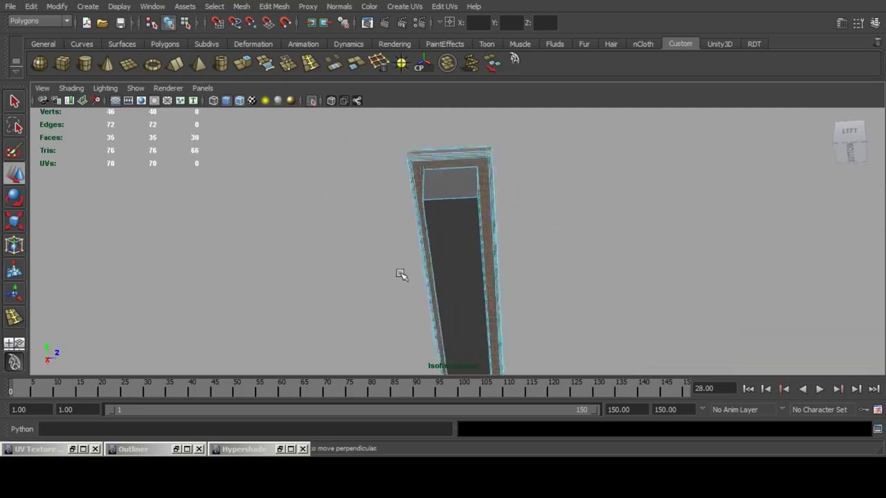
alt+right_drag(402, 275, 443, 267)
ctrl+click(496, 174)
alt+drag(495, 175, 554, 318)
ctrl+click(424, 323)
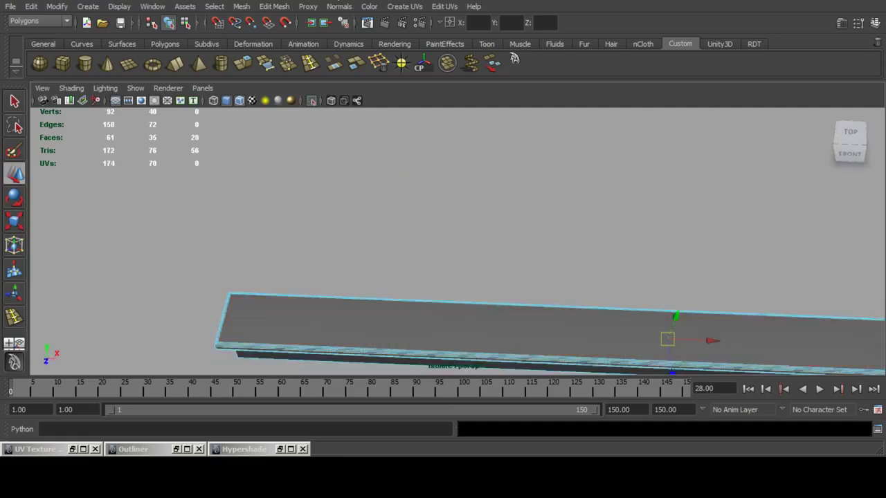
Apply Cylindrical Mapping to the selected rim faces and select the resulting UVs for moving.
click(393, 6)
click(413, 38)
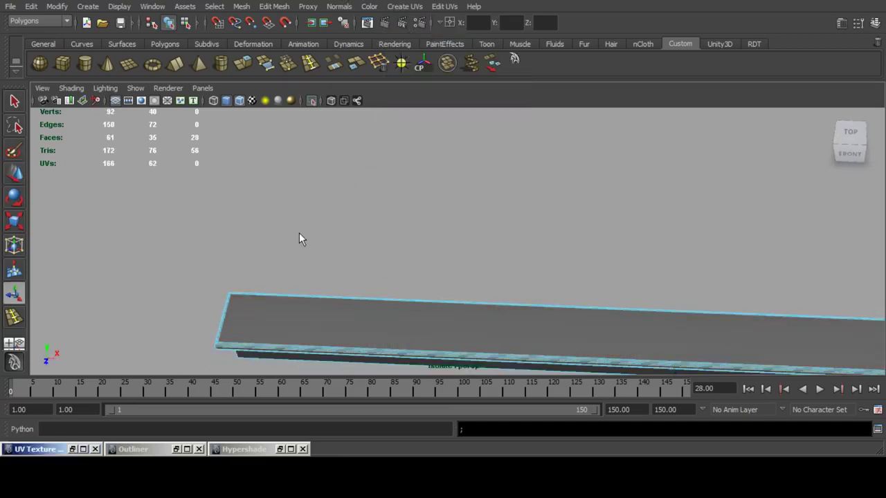
alt+right_drag(178, 188, 121, 165)
right_drag(121, 165, 136, 167)
drag(137, 166, 345, 274)
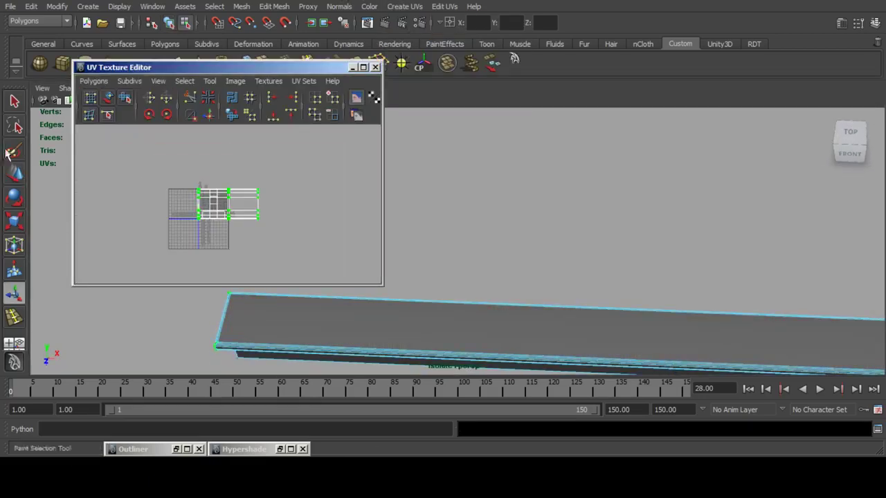
click(14, 173)
Show the post's and arch's UV shells together with the handrail's by adding both objects to the selection.
scroll(232, 184, down, 5)
alt+middle_drag(234, 185, 303, 155)
scroll(440, 272, down, 5)
alt+middle_drag(684, 277, 609, 244)
click(707, 305)
shift+click(670, 307)
scroll(263, 193, up, 5)
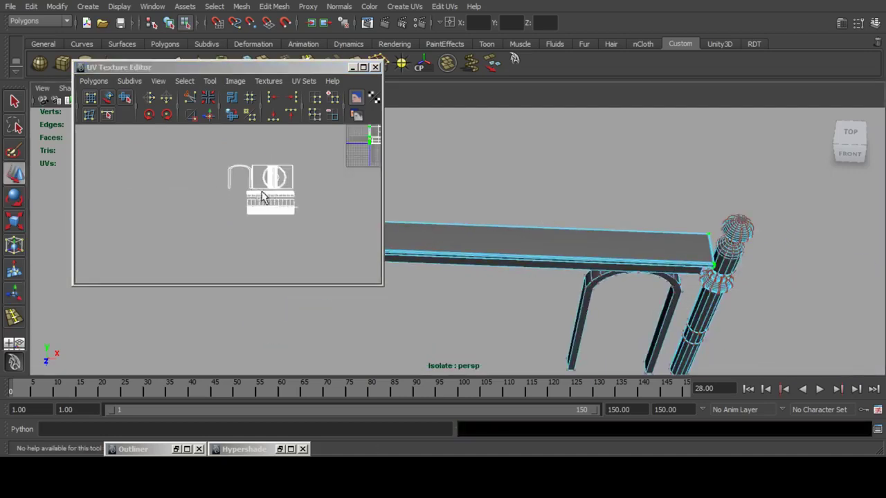
Move the rim's UV shell out of the grid, placing it below the arch and beside the ball and ring strips.
alt+middle_drag(263, 193, 155, 222)
drag(284, 161, 143, 210)
alt+middle_drag(143, 210, 259, 197)
scroll(261, 199, up, 5)
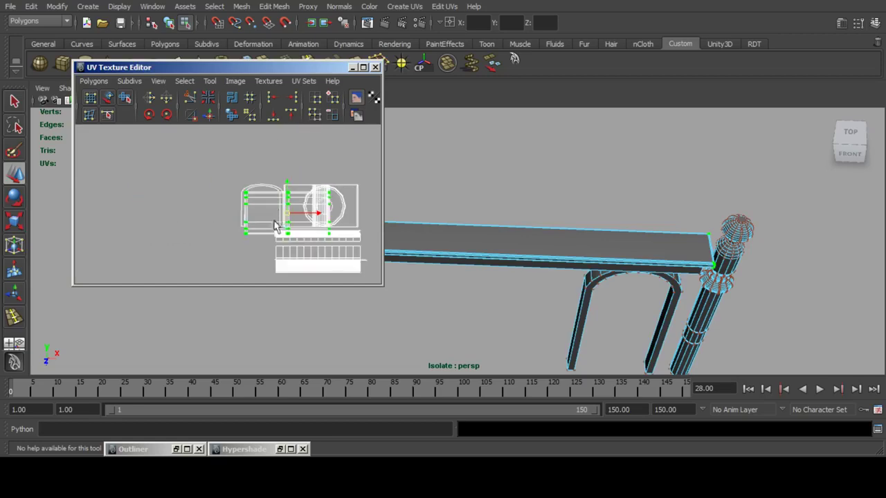
drag(284, 213, 229, 256)
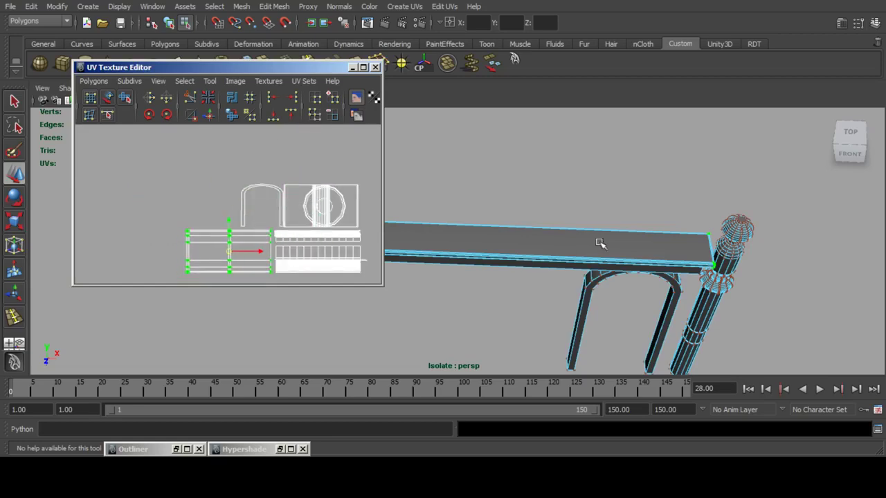
Select the underside of the handrail's cap, the beam's bottom face and the cap's top face.
click(353, 68)
alt+drag(353, 229, 415, 208)
alt+middle_drag(415, 208, 478, 238)
alt+drag(477, 239, 396, 174)
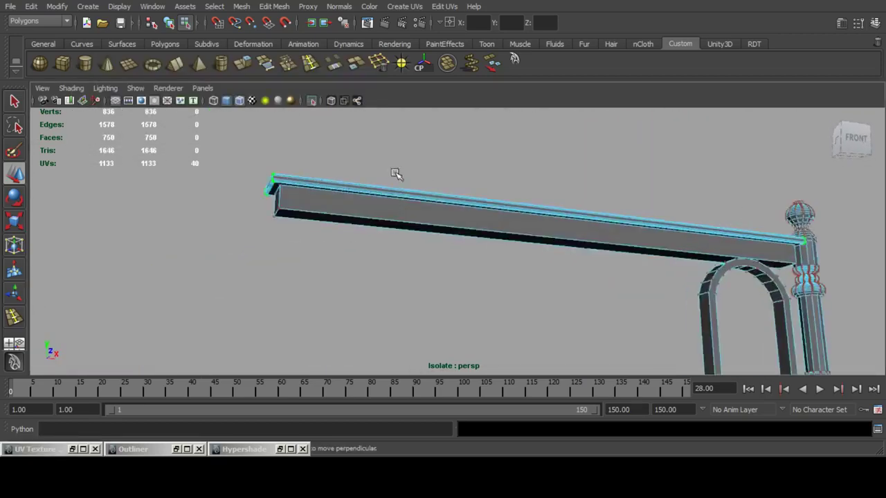
alt+middle_drag(395, 174, 447, 241)
scroll(447, 241, up, 4)
alt+drag(447, 242, 385, 138)
alt+middle_drag(383, 136, 387, 180)
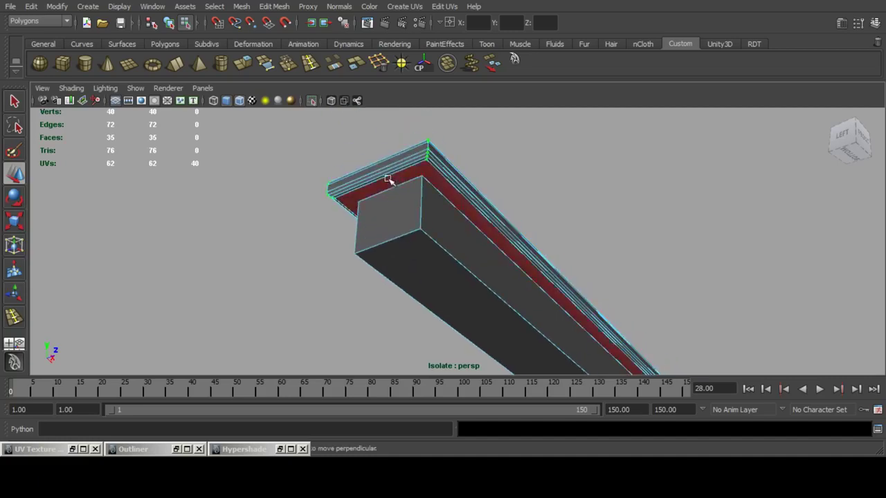
click(388, 179)
shift+click(407, 252)
alt+drag(408, 253, 404, 298)
shift+click(591, 339)
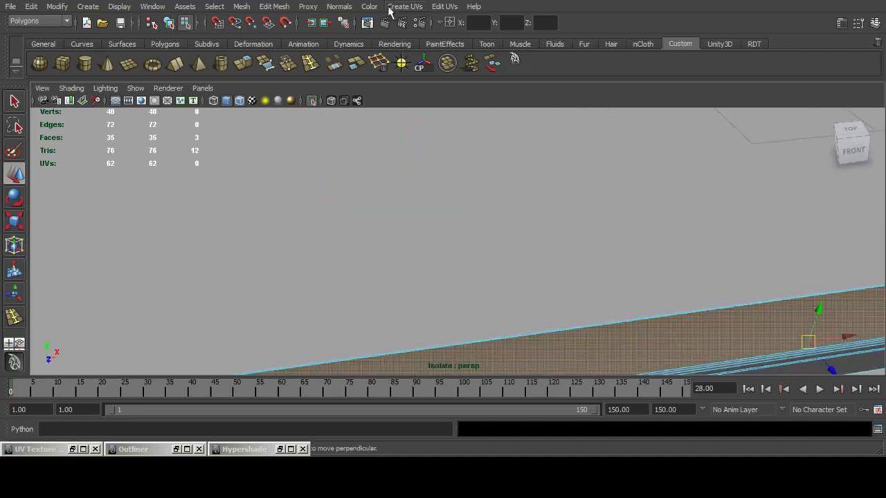
Apply Planar Mapping to the selected top and bottom faces from the Y axis, fitted to the bounding box.
click(394, 7)
click(520, 24)
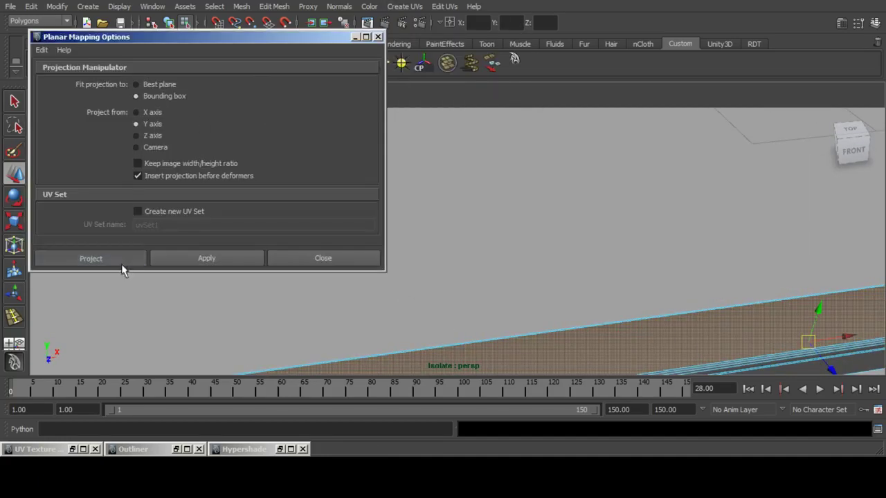
click(119, 261)
click(72, 448)
key(f)
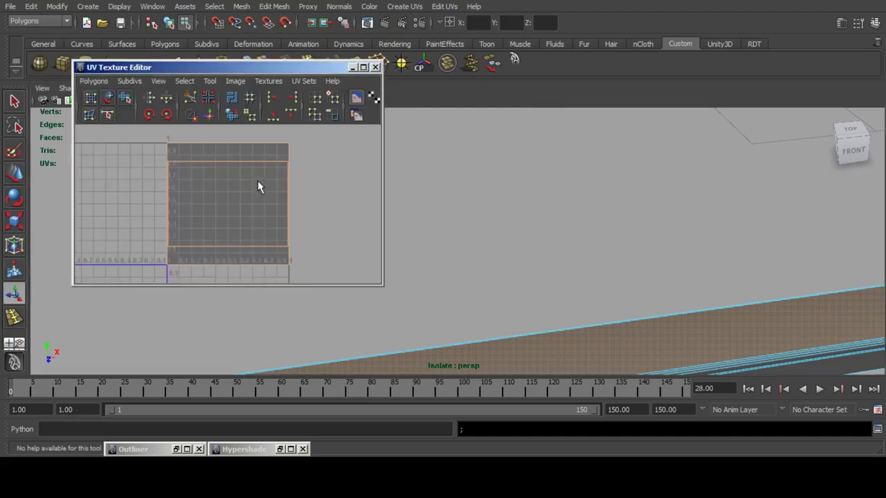
Move the top and bottom faces' UVs out of the grid and over the handrail's rim shell.
alt+right_drag(257, 182, 156, 182)
key(ctrl+F12)
click(16, 174)
scroll(231, 213, down, 5)
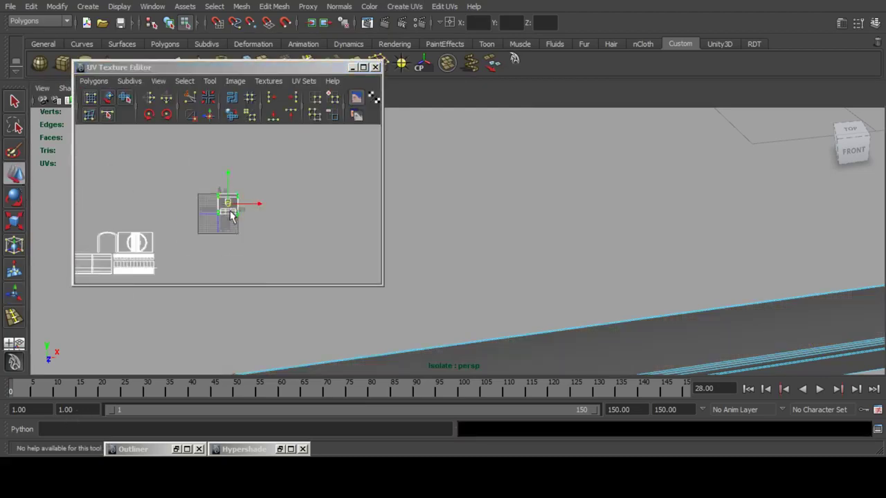
alt+middle_drag(233, 212, 279, 190)
drag(167, 217, 135, 220)
alt+middle_drag(135, 220, 237, 237)
scroll(277, 149, up, 3)
scroll(230, 228, up, 5)
alt+middle_drag(220, 203, 247, 157)
drag(249, 163, 234, 236)
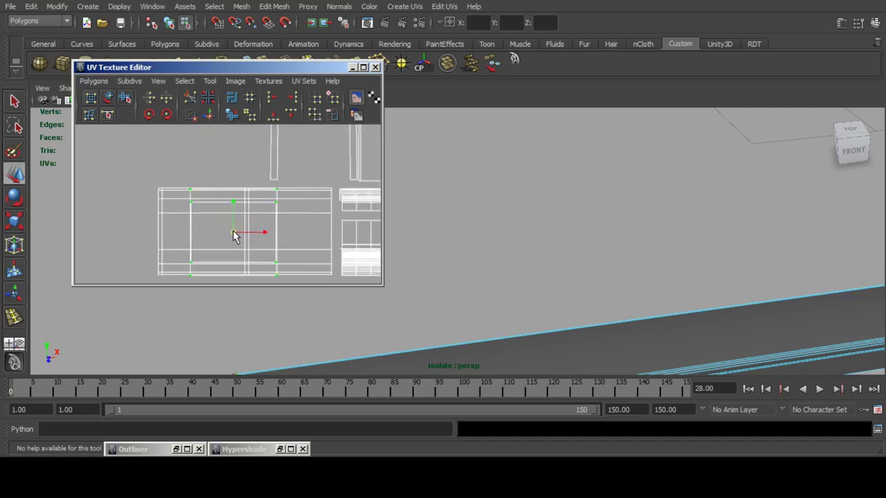
Stretch the top and bottom faces' UVs along U to better fill the width of the rim shell.
click(20, 222)
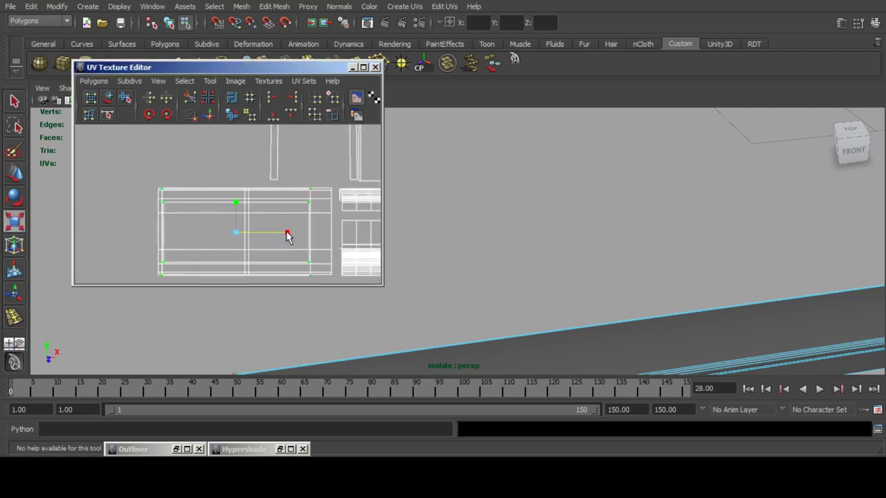
mouse_move(287, 233)
mouse_down()
mouse_move(269, 233)
mouse_move(277, 234)
mouse_up()
click(9, 179)
Select the two long side faces of the beam beneath the handrail's cap.
scroll(275, 230, down, 5)
alt+middle_drag(372, 196, 210, 237)
alt+drag(560, 237, 611, 215)
scroll(595, 206, down, 5)
scroll(580, 198, up, 2)
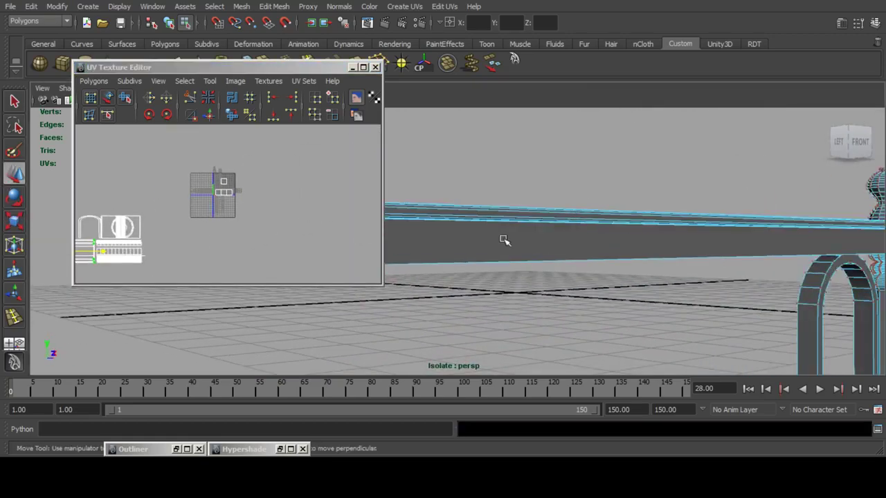
click(482, 249)
alt+drag(481, 249, 554, 245)
shift+click(554, 243)
Apply Planar Mapping to the beam's side faces, projected from the Z axis and fitted to the bounding box.
click(405, 7)
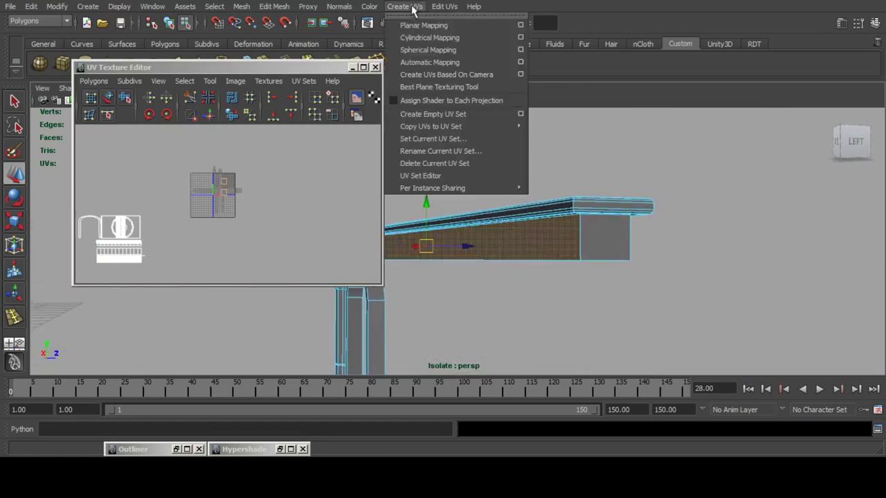
click(518, 24)
click(152, 135)
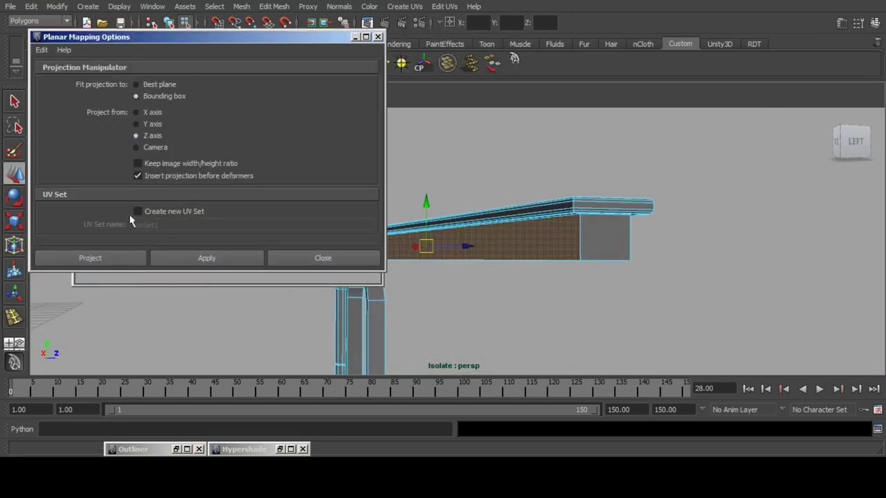
click(90, 258)
Move the beam side faces' UVs out of the grid and centre them over the handrail's rim shell.
click(9, 178)
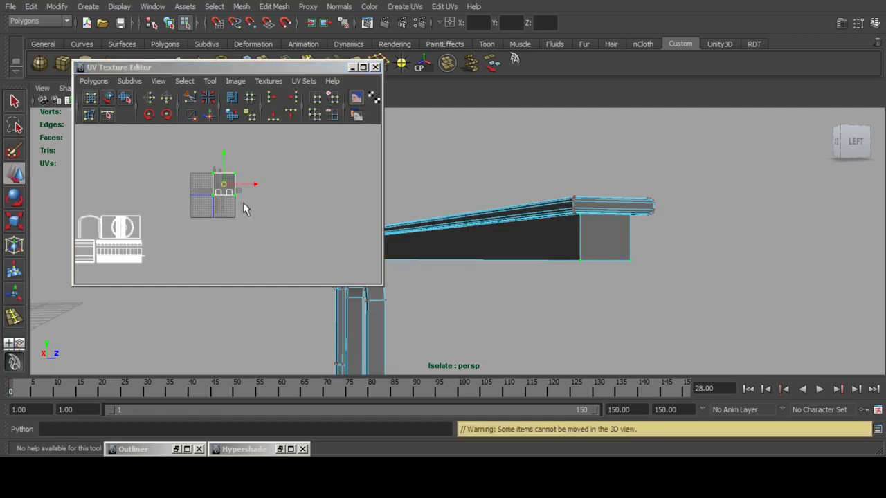
drag(223, 185, 119, 231)
alt+middle_drag(119, 231, 284, 185)
scroll(304, 175, up, 3)
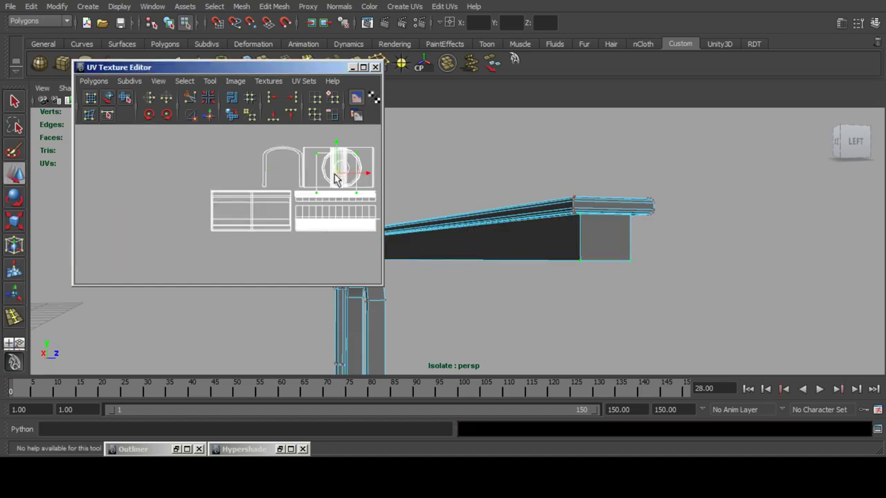
drag(337, 174, 251, 210)
scroll(205, 221, up, 2)
alt+middle_drag(252, 210, 298, 193)
scroll(299, 184, up, 3)
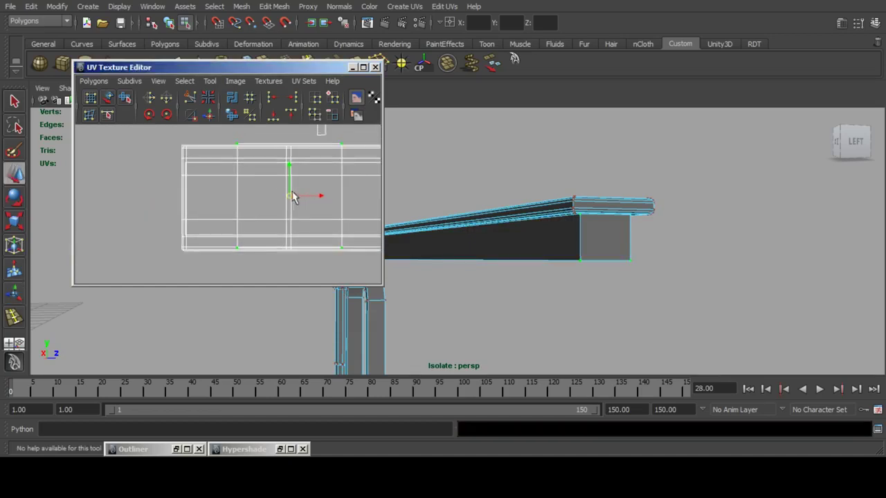
drag(290, 193, 290, 195)
Stretch the beam side faces' UVs along U to fill the full width of the rim shell.
click(13, 222)
alt+middle_drag(339, 191, 279, 202)
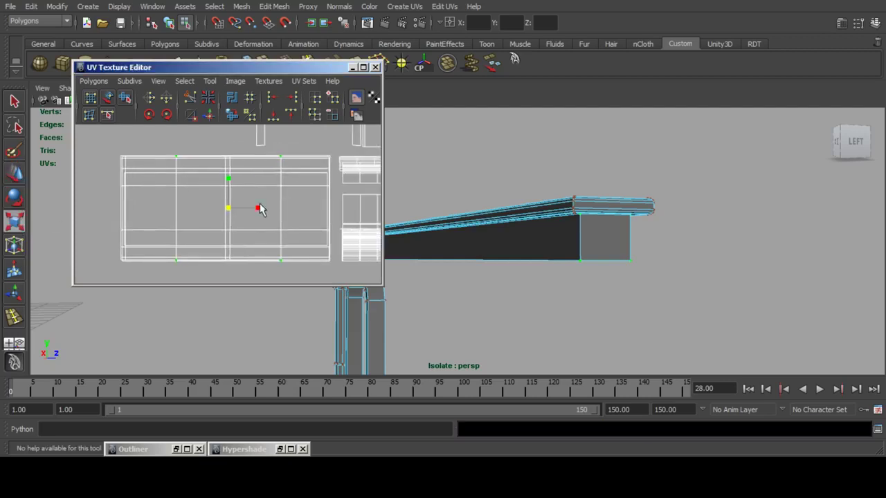
mouse_move(259, 206)
mouse_down()
mouse_move(288, 204)
mouse_move(257, 207)
mouse_up()
click(14, 174)
Select the beam's two end faces and apply Planar Mapping to them.
alt+drag(745, 213, 668, 213)
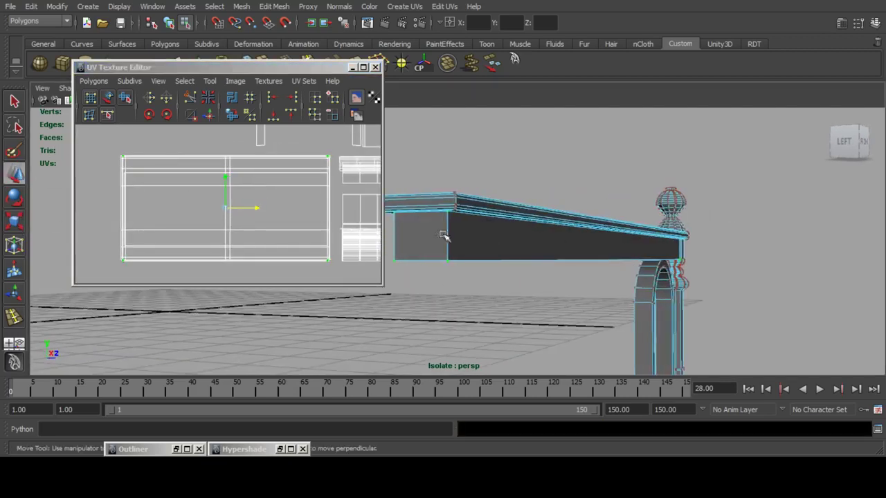
click(429, 236)
alt+drag(449, 239, 635, 205)
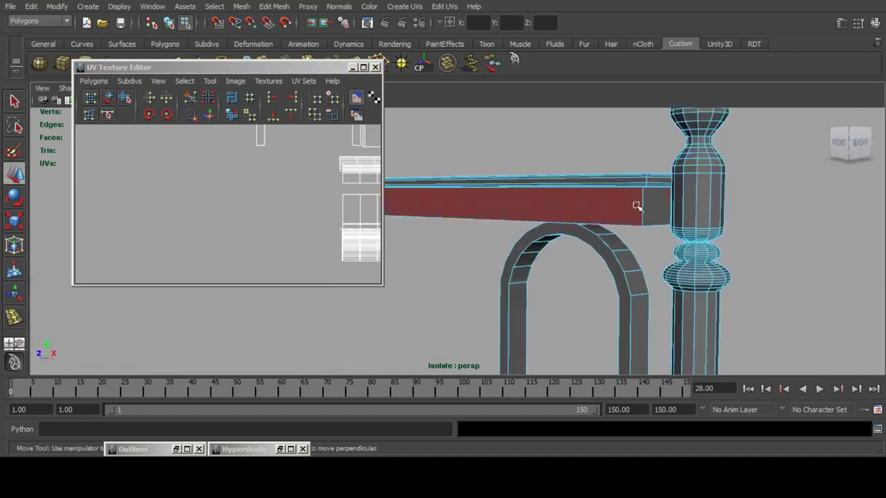
shift+click(648, 205)
click(405, 6)
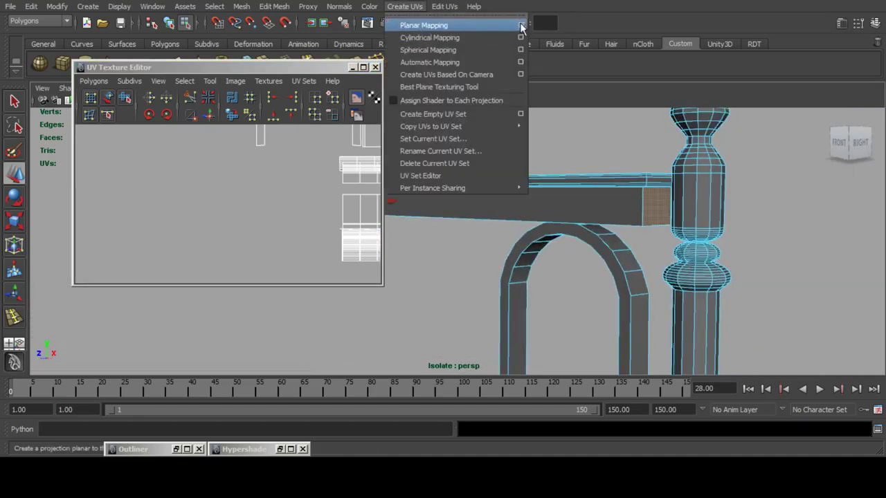
click(518, 23)
click(99, 258)
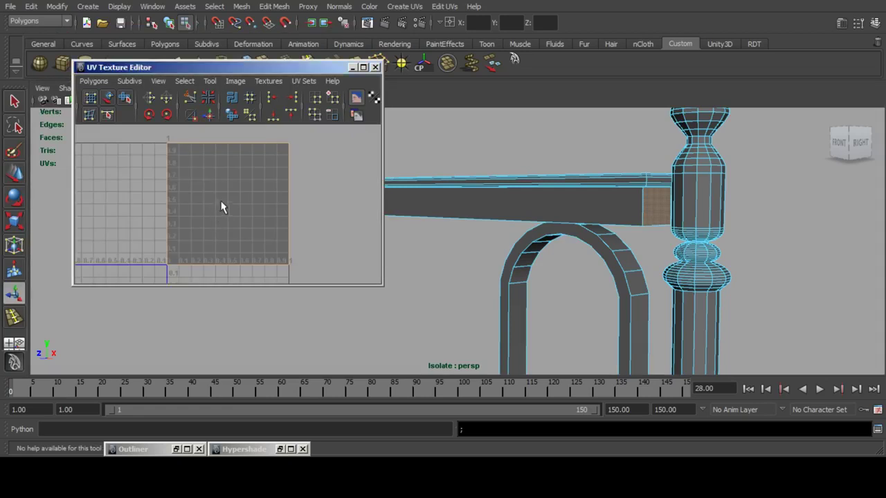
Move the end faces' UVs out of the grid and over one half of the handrail's rim shell.
key(ctrl+F12)
click(14, 174)
scroll(258, 181, down, 5)
alt+middle_drag(258, 181, 321, 171)
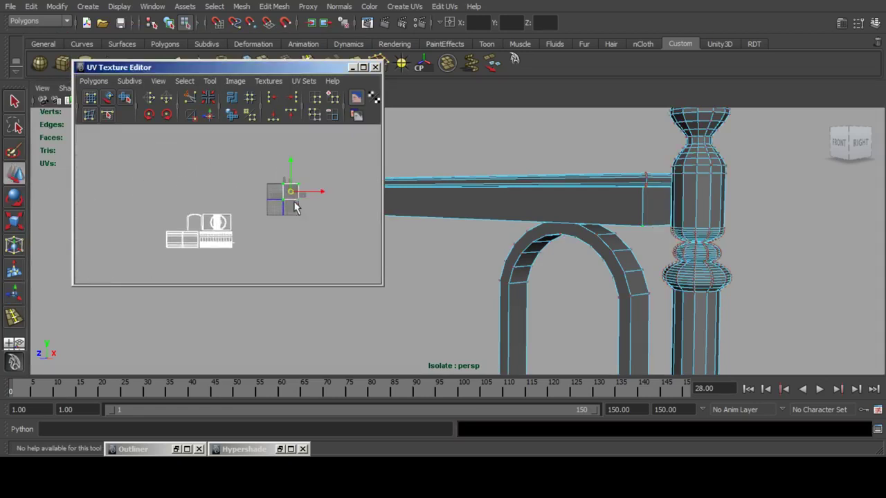
drag(290, 193, 200, 190)
scroll(211, 226, up, 4)
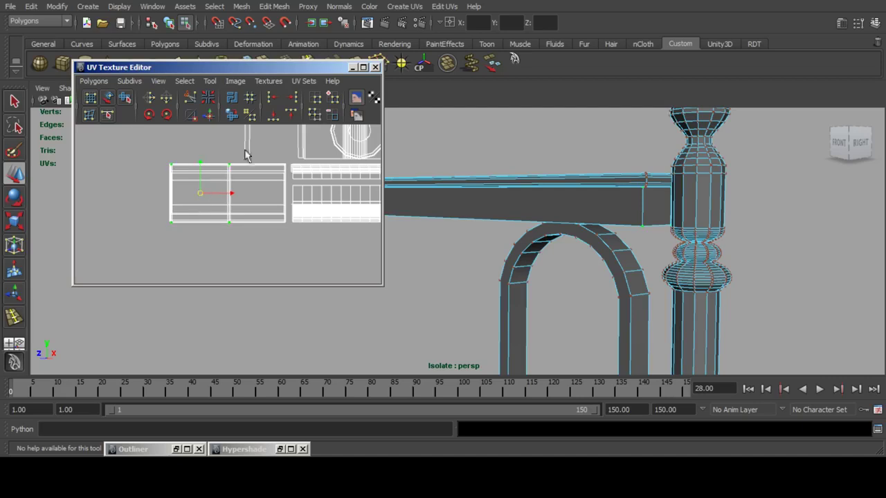
Put away the UV Texture Editor, return the railing to object mode and save the scene.
click(352, 68)
key(F8)
scroll(559, 144, down, 6)
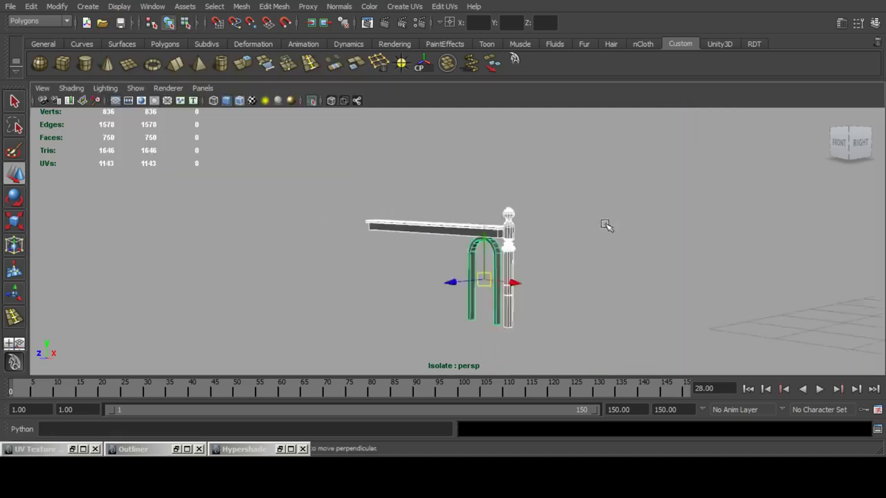
alt+drag(606, 225, 411, 263)
key(ctrl+s)
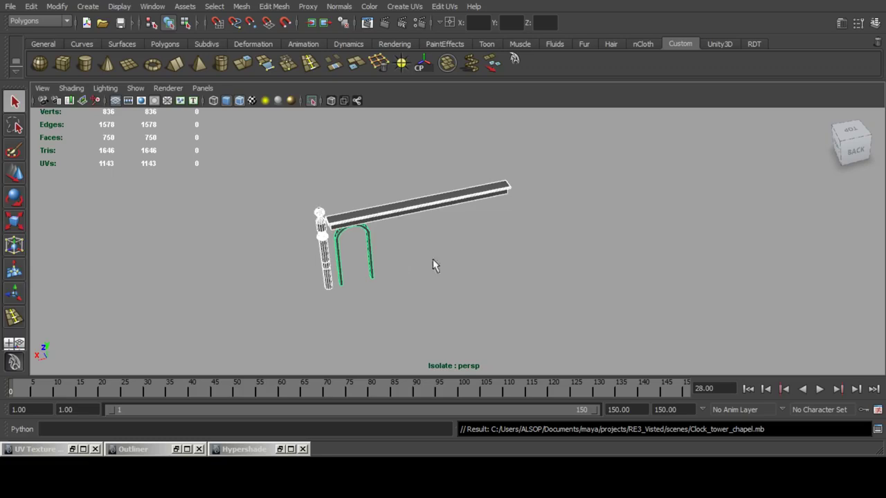
Turn off isolation to show the whole chapel and add the long table and its corner leg to the selection.
click(312, 101)
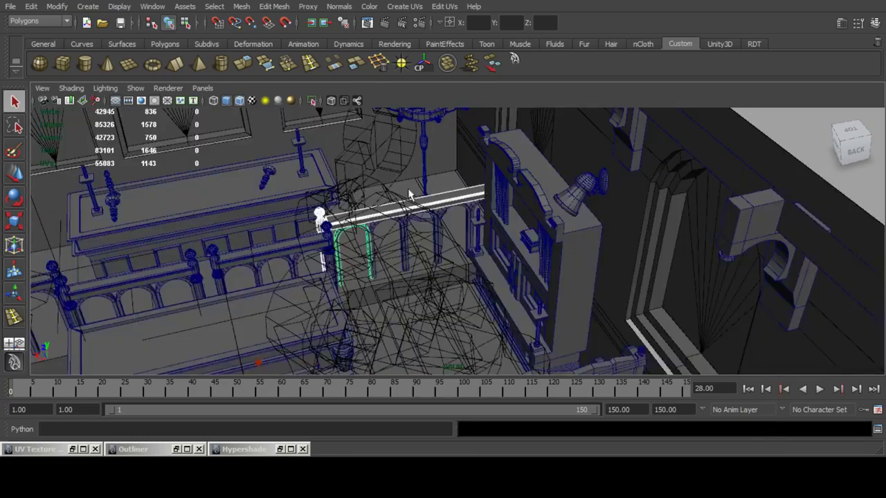
alt+middle_drag(357, 231, 428, 212)
alt+drag(438, 233, 376, 243)
shift+click(367, 240)
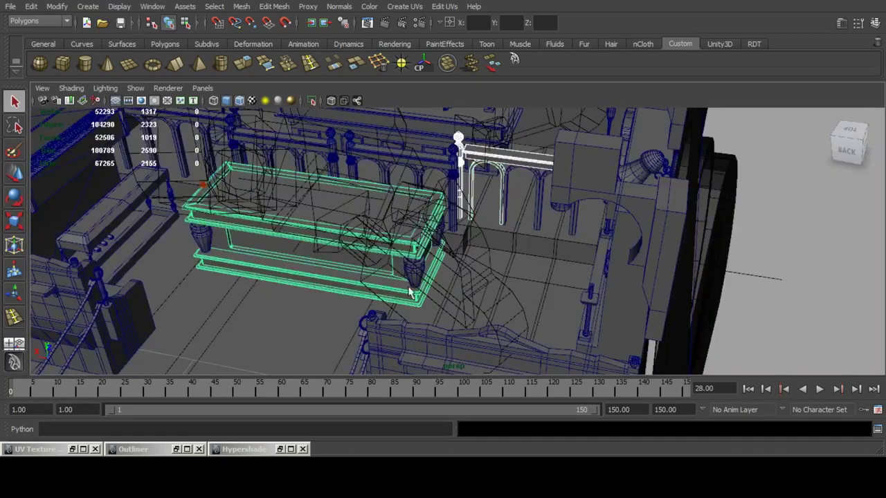
shift+click(411, 278)
Add the tall cabinet's body to the selection.
alt+drag(381, 209, 471, 221)
alt+middle_drag(471, 222, 498, 233)
alt+right_drag(499, 233, 488, 249)
alt+drag(488, 249, 519, 278)
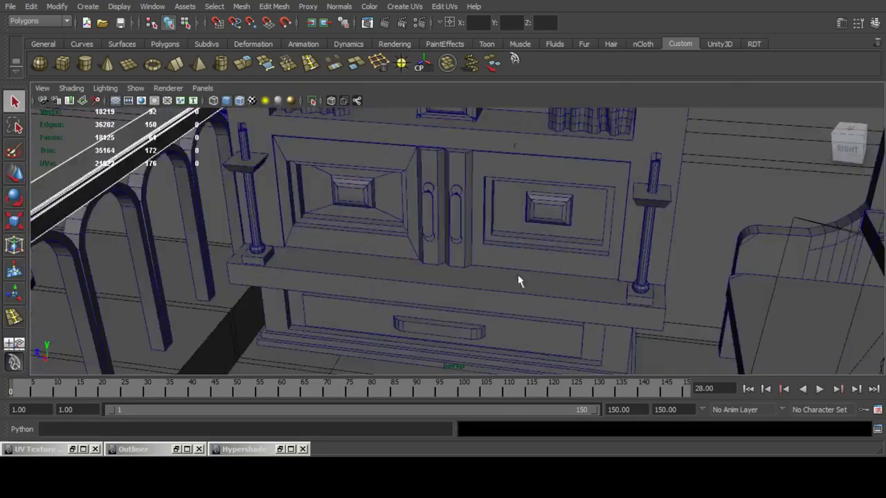
shift+click(515, 292)
Add one cabinet door handle, its two round mounts and its connecting pin to the selection.
shift+click(455, 214)
shift+click(455, 185)
alt+right_drag(455, 185, 481, 246)
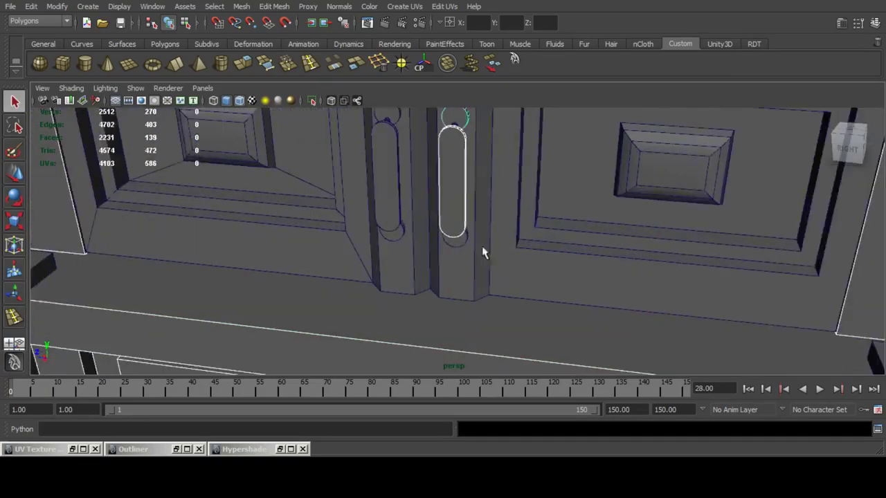
alt+middle_drag(481, 246, 395, 246)
shift+click(397, 242)
alt+drag(488, 222, 374, 256)
alt+middle_drag(571, 152, 352, 242)
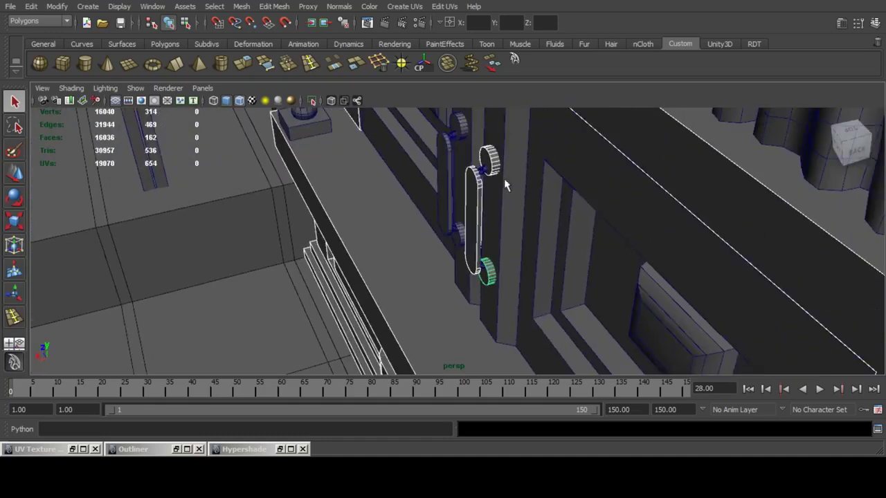
shift+click(484, 174)
Show the selected objects' UVs in the UV Texture Editor and add the cabinet's raised door panel and one curtain to the selection.
click(73, 450)
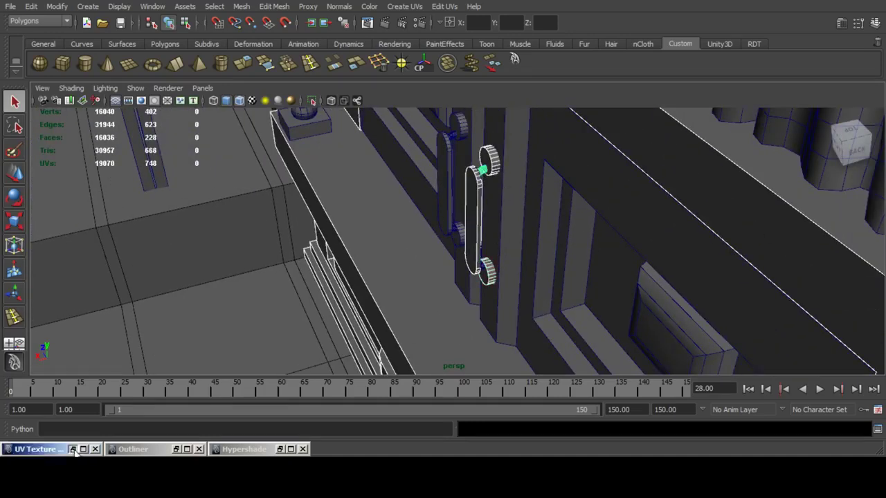
scroll(276, 193, down, 10)
scroll(289, 187, up, 3)
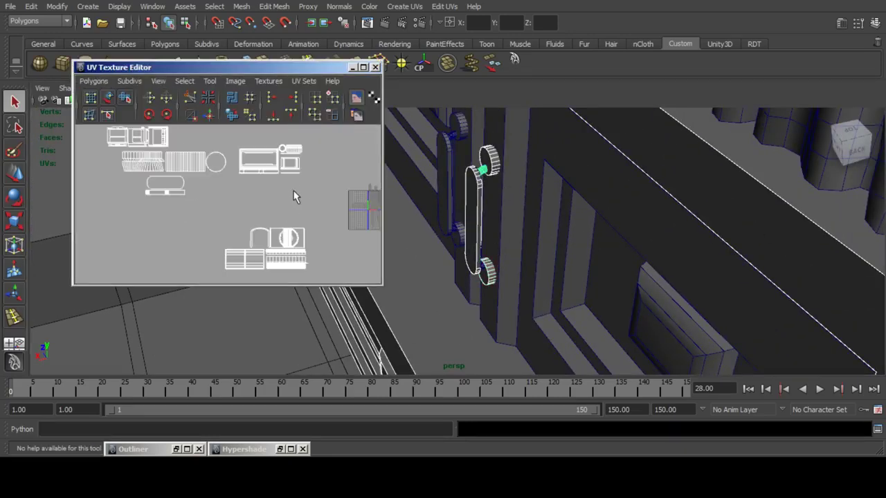
shift+click(635, 309)
scroll(540, 223, down, 4)
alt+drag(540, 223, 597, 205)
alt+middle_drag(597, 185, 621, 250)
shift+click(615, 183)
alt+right_drag(681, 225, 627, 192)
alt+middle_drag(627, 192, 642, 269)
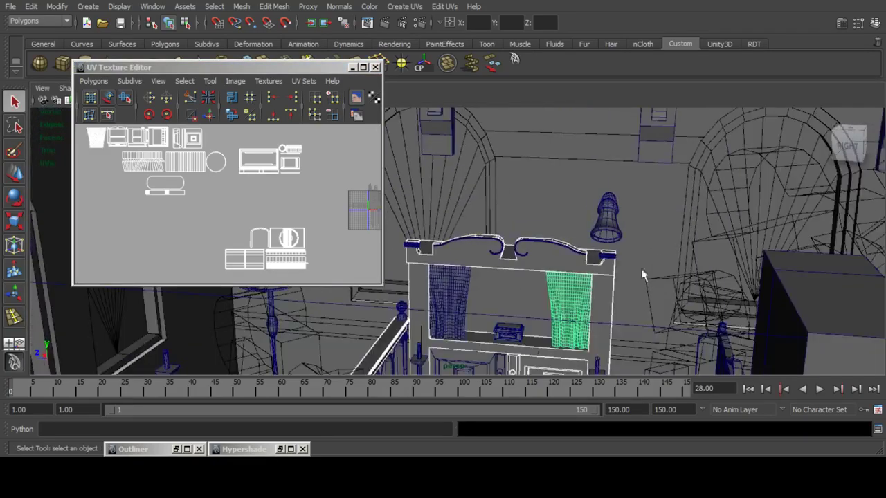
Add the curved scroll trim and the small cylindrical ornament on the cabinet's top to the selection.
alt+drag(601, 242, 565, 257)
alt+right_drag(565, 257, 676, 251)
alt+middle_drag(639, 255, 556, 202)
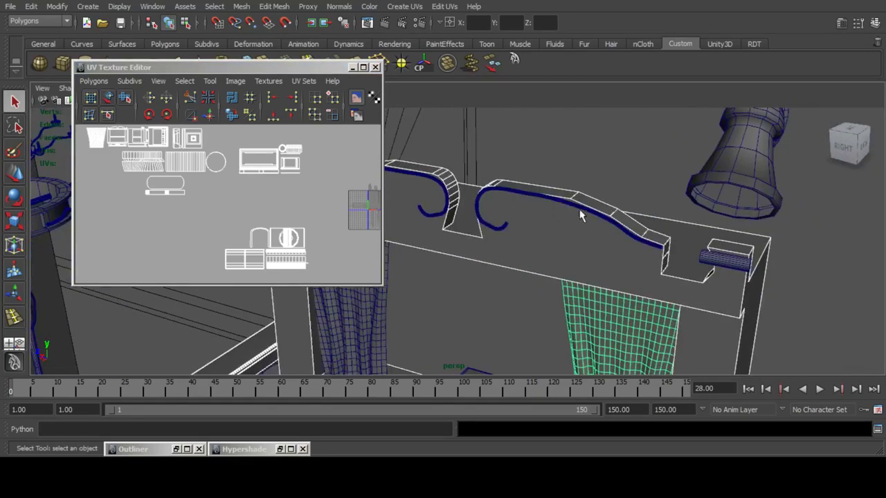
shift+click(580, 210)
shift+click(716, 260)
Add the nearby bench and the desk holding the typewriter to the selection.
alt+right_drag(677, 261, 627, 239)
alt+drag(626, 239, 734, 252)
alt+middle_drag(734, 251, 534, 289)
alt+drag(533, 289, 507, 261)
shift+click(506, 256)
alt+middle_drag(647, 191, 596, 225)
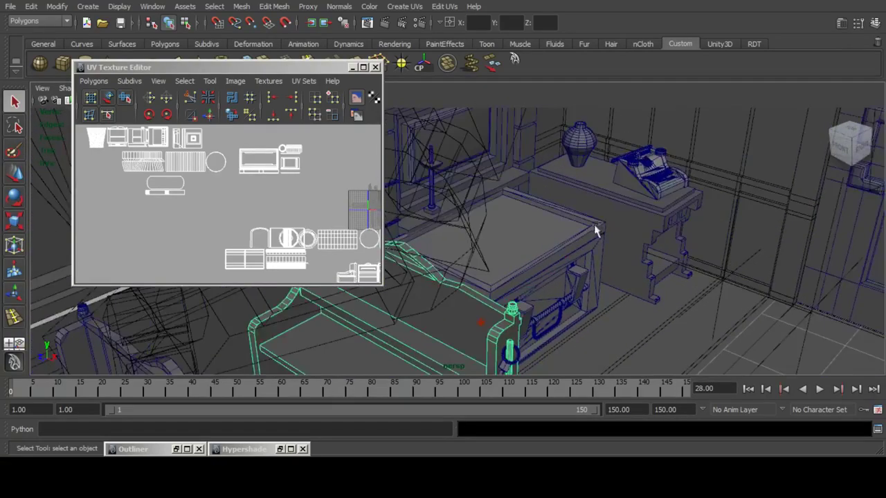
alt+drag(596, 225, 636, 274)
alt+middle_drag(635, 275, 699, 311)
shift+click(624, 279)
Add the fireplace, one small block beneath its mantel and one pillar band to the selection.
alt+drag(611, 305, 592, 287)
shift+click(537, 258)
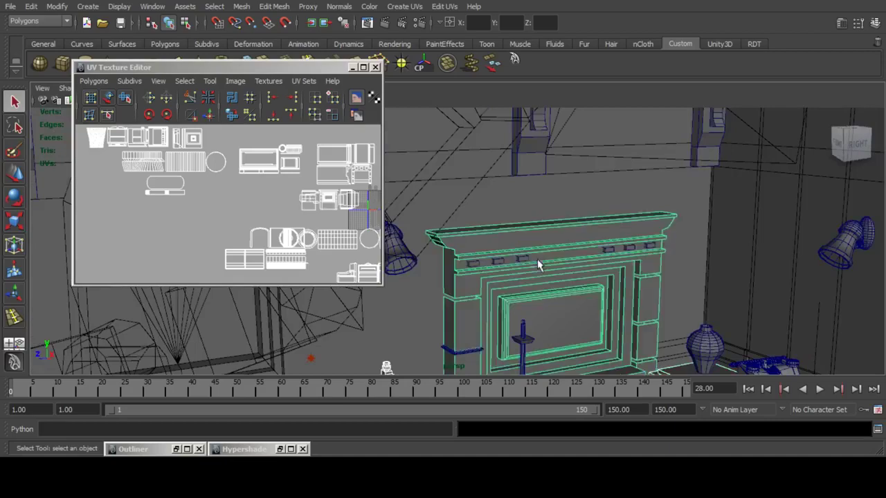
alt+drag(496, 299, 489, 311)
shift+click(470, 244)
shift+click(462, 330)
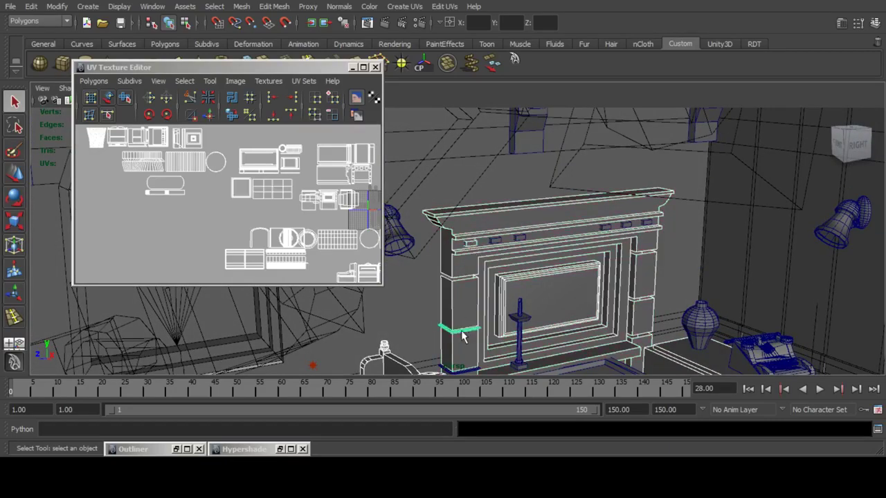
Add the open shelf unit and the arched wall bracket to the selection.
alt+drag(469, 221, 609, 236)
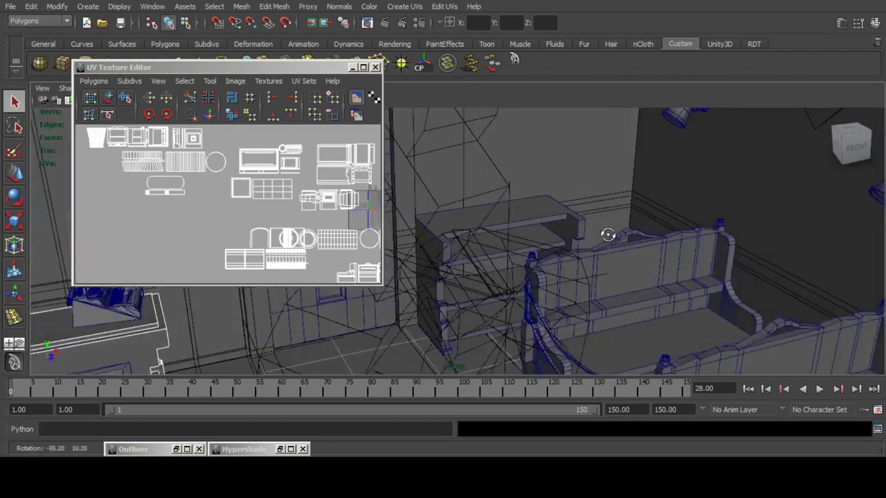
shift+click(511, 225)
alt+drag(560, 255, 600, 223)
shift+click(569, 244)
Examine the combined UV layout of the selected objects and their placement throughout the chapel.
alt+drag(535, 218, 694, 286)
alt+drag(573, 273, 686, 258)
scroll(686, 256, down, 5)
scroll(687, 256, down, 3)
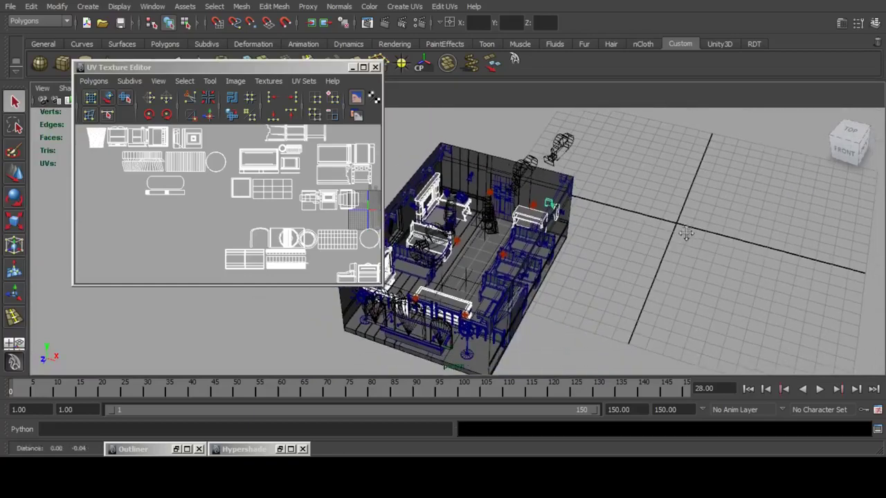
scroll(278, 206, down, 6)
scroll(278, 206, up, 6)
alt+middle_drag(309, 205, 250, 215)
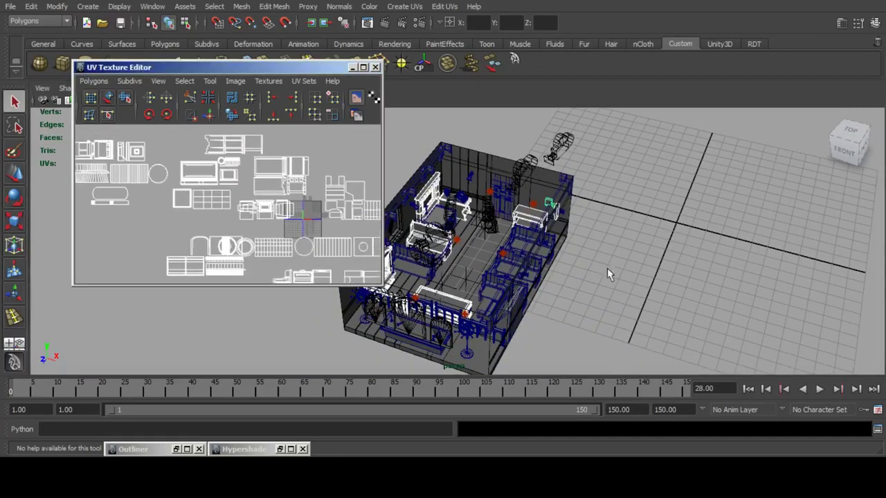
alt+drag(706, 275, 607, 252)
scroll(606, 252, up, 5)
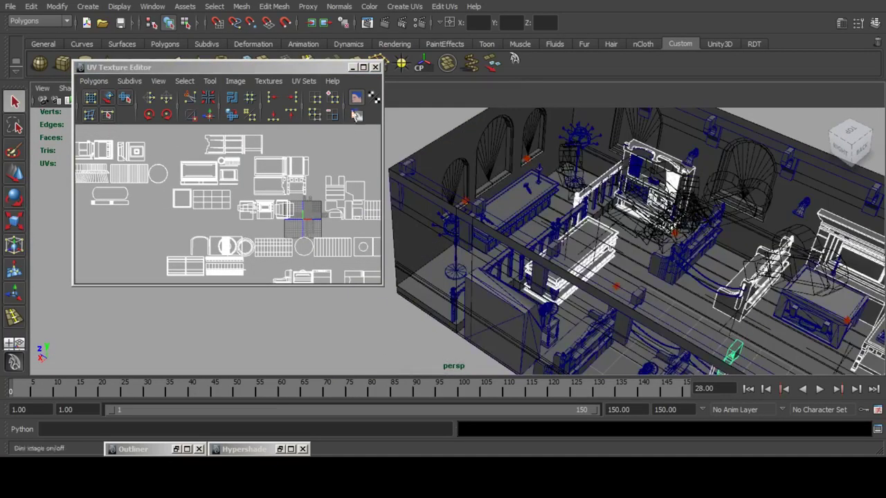
Add the long counter behind the railing and one of its front frames to the selection, and isolate the selected objects.
click(353, 67)
click(311, 101)
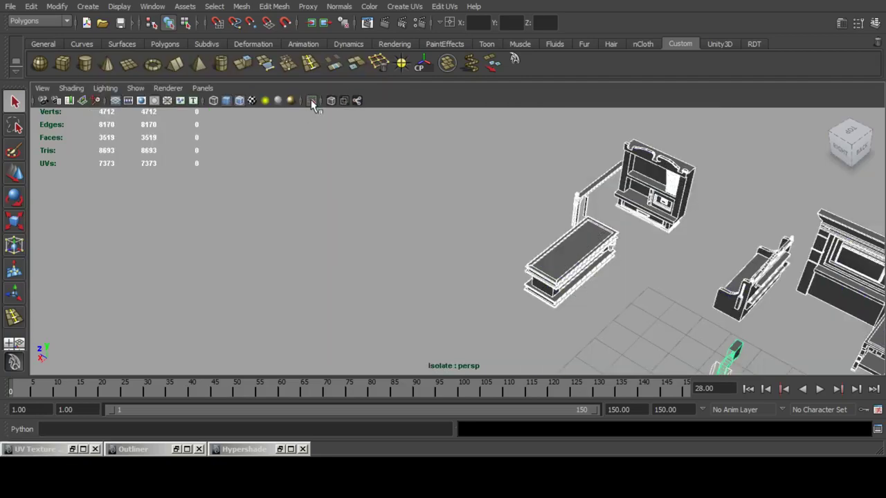
click(311, 101)
shift+click(520, 211)
alt+middle_drag(520, 211, 434, 234)
scroll(434, 234, up, 5)
shift+click(287, 290)
shift+click(299, 288)
shift+click(299, 269)
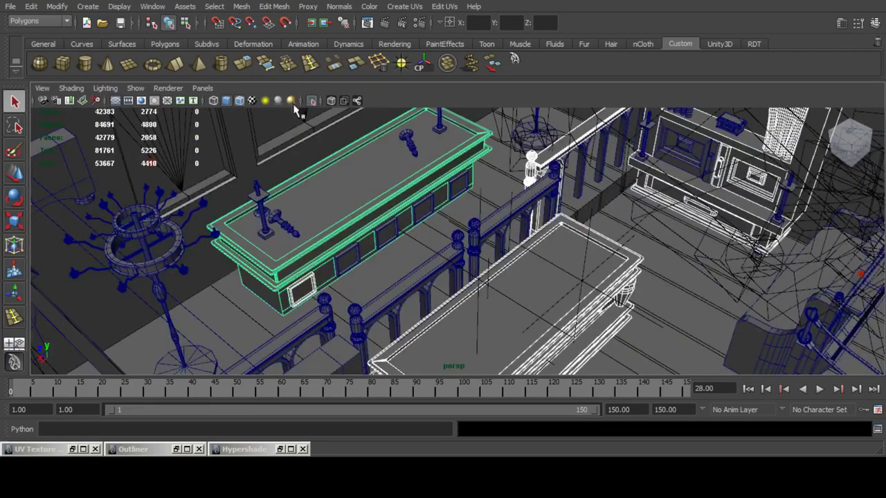
click(311, 101)
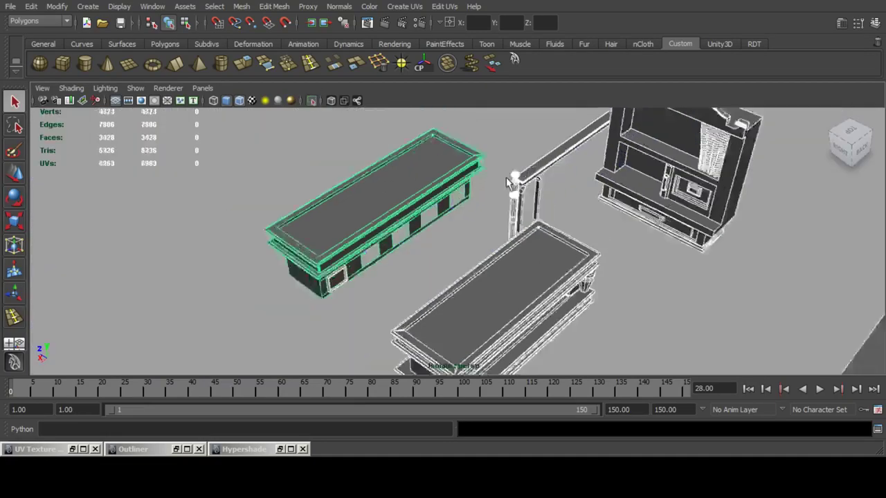
Select the two pieces of the arched wall bracket and show their UVs in the UV Texture Editor.
alt+drag(465, 159, 511, 138)
scroll(484, 166, down, 2)
alt+drag(410, 223, 507, 230)
scroll(516, 217, up, 4)
alt+middle_drag(516, 218, 497, 259)
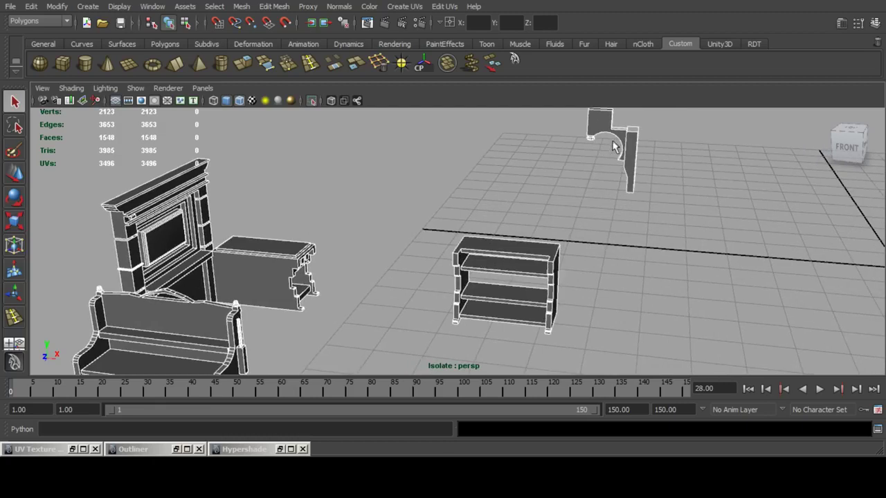
click(612, 140)
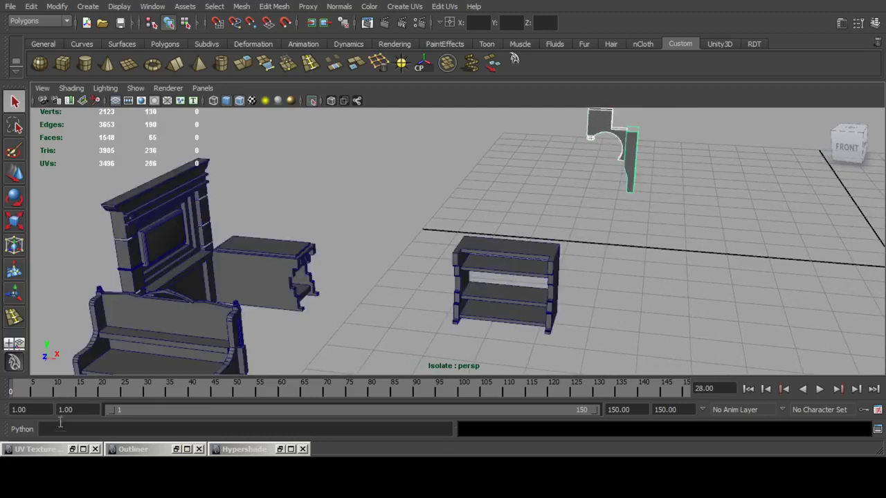
click(70, 448)
alt+middle_drag(137, 183, 244, 182)
scroll(243, 182, up, 4)
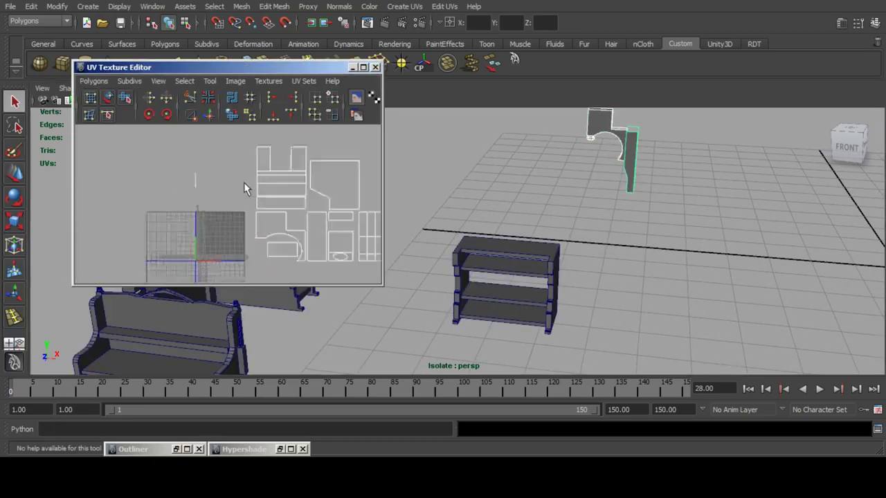
Switch to face selection and pick the bracket faces whose UVs form the thin vertical line above the grid.
right_drag(155, 198, 197, 201)
scroll(572, 191, up, 2)
key(f)
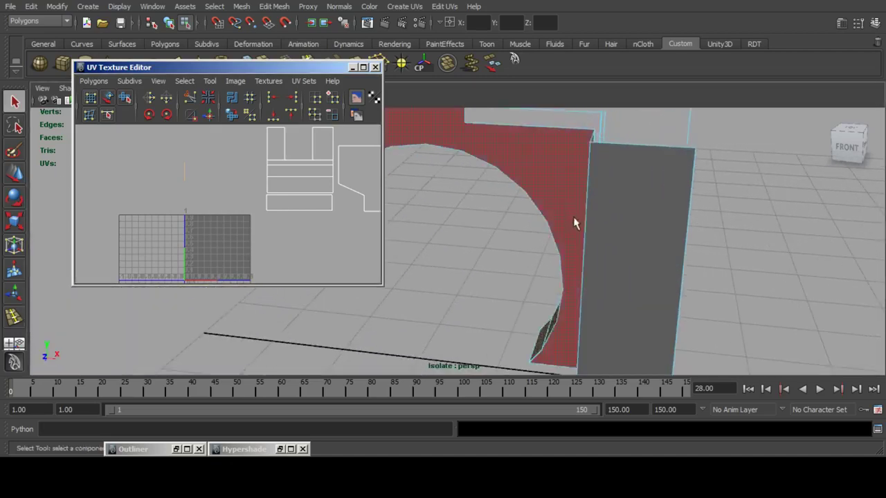
Check individual faces along the underside of the arch to see which UV shells they belong to.
alt+drag(500, 220, 586, 188)
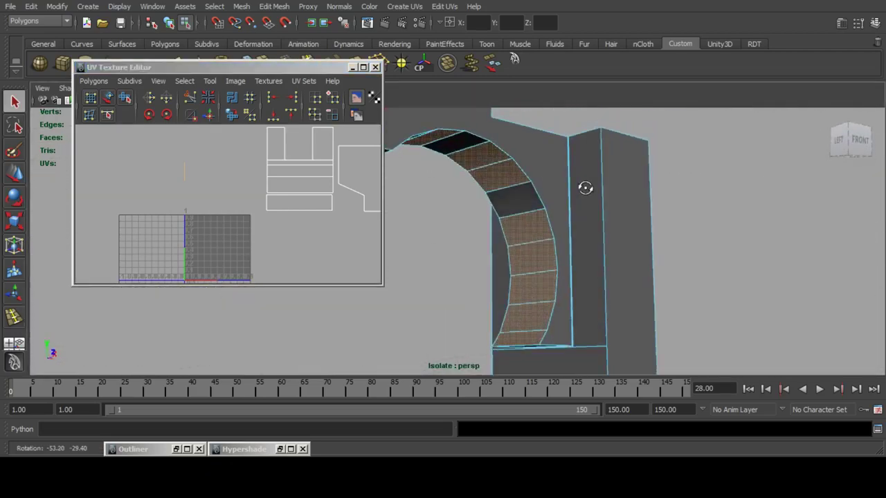
click(522, 205)
alt+drag(516, 216, 505, 178)
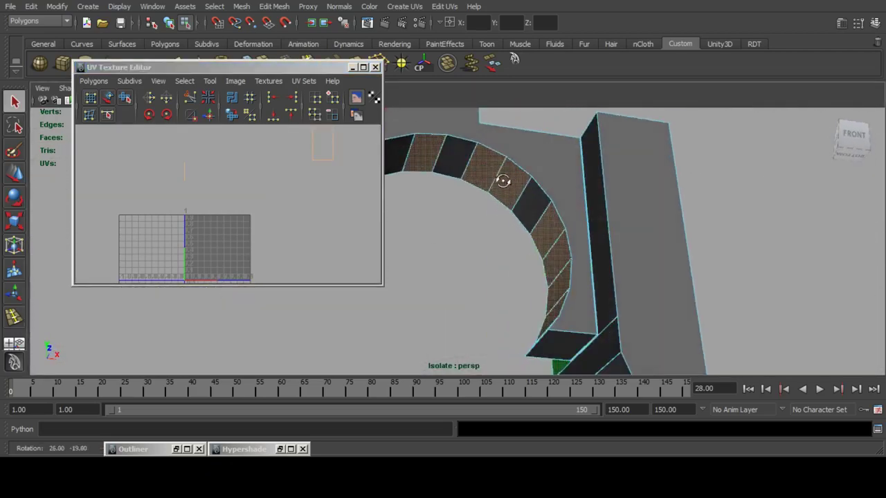
click(453, 169)
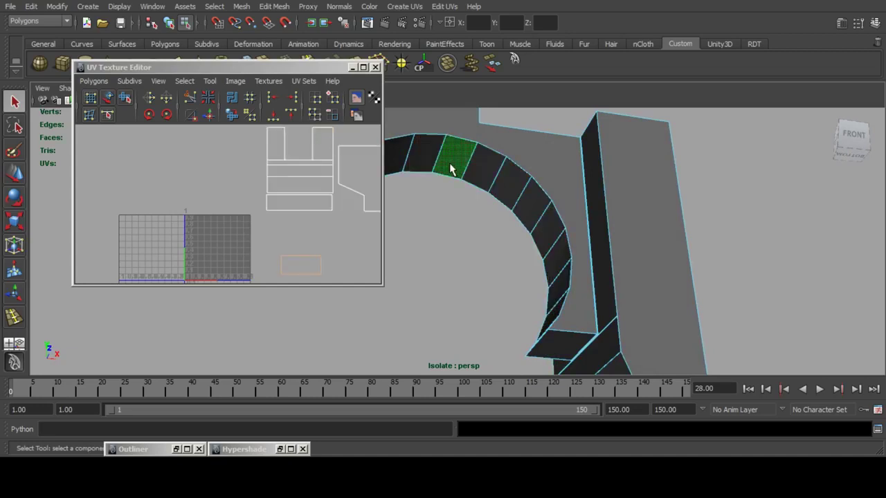
alt+middle_drag(449, 169, 505, 189)
click(424, 188)
click(426, 192)
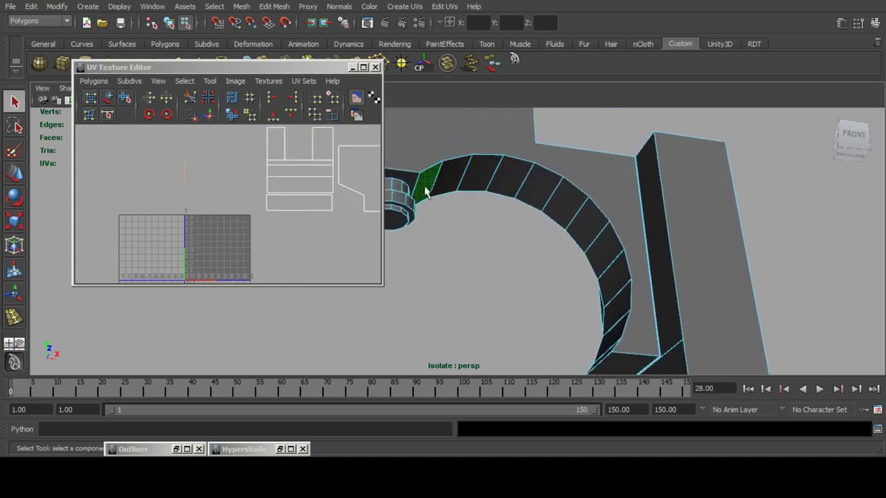
shift+double_click(454, 182)
scroll(245, 208, down, 4)
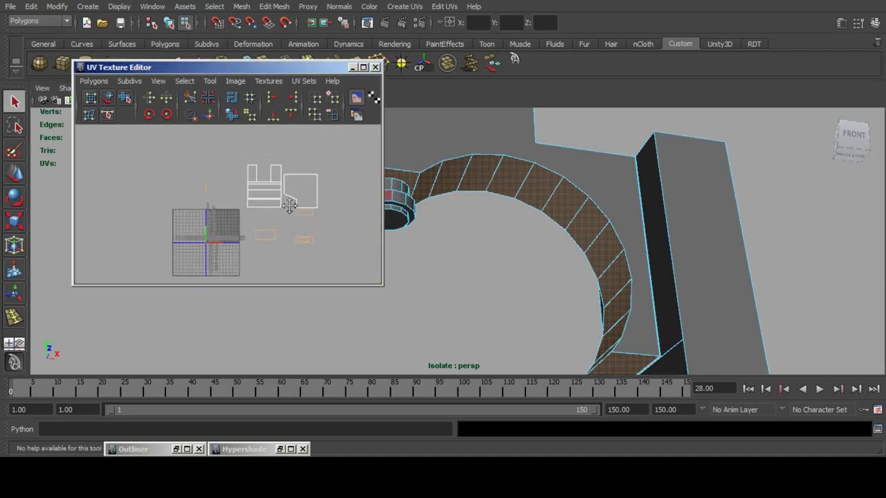
alt+middle_drag(290, 206, 275, 194)
alt+drag(550, 262, 560, 262)
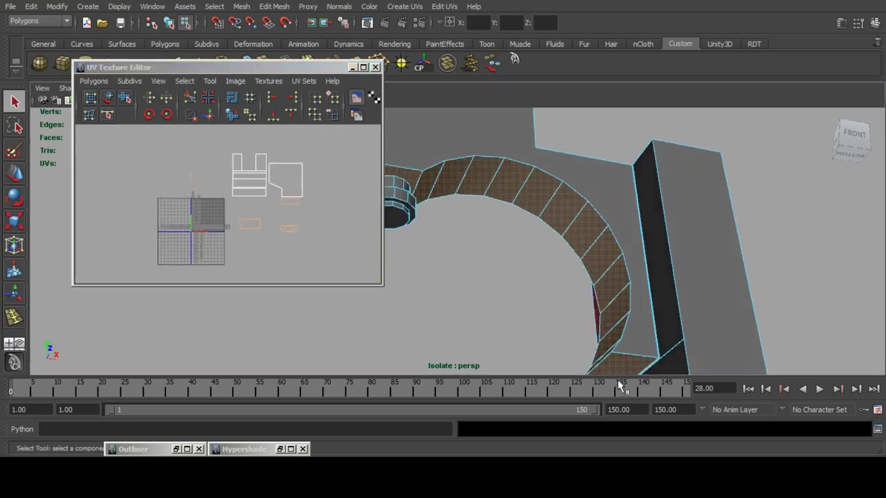
alt+middle_drag(604, 304, 593, 251)
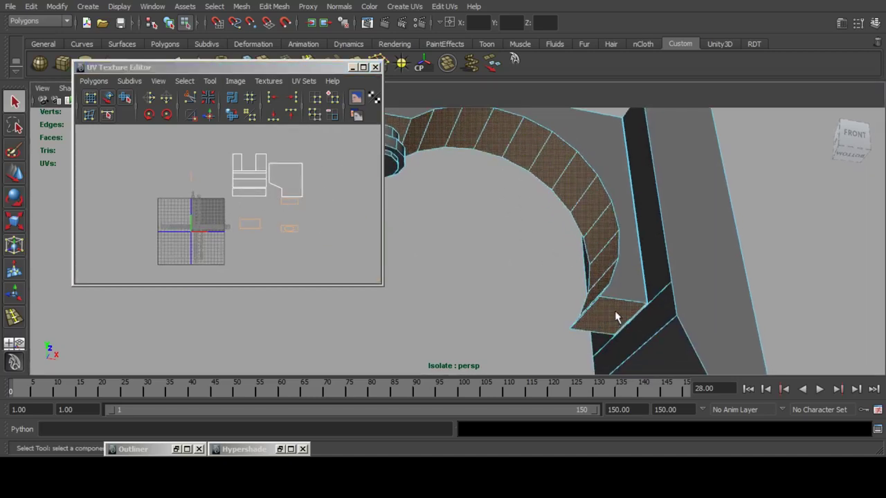
alt+drag(557, 281, 584, 278)
alt+middle_drag(584, 279, 674, 245)
ctrl+click(622, 264)
alt+drag(599, 158, 484, 190)
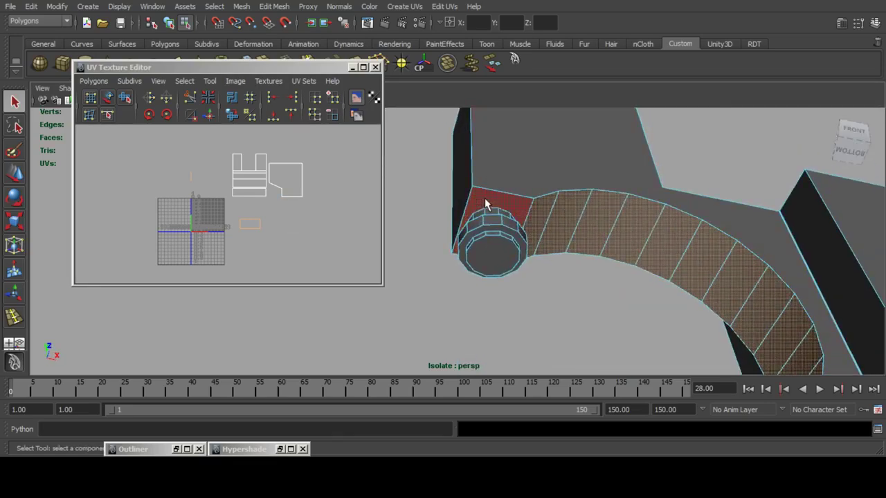
alt+right_drag(185, 169, 185, 169)
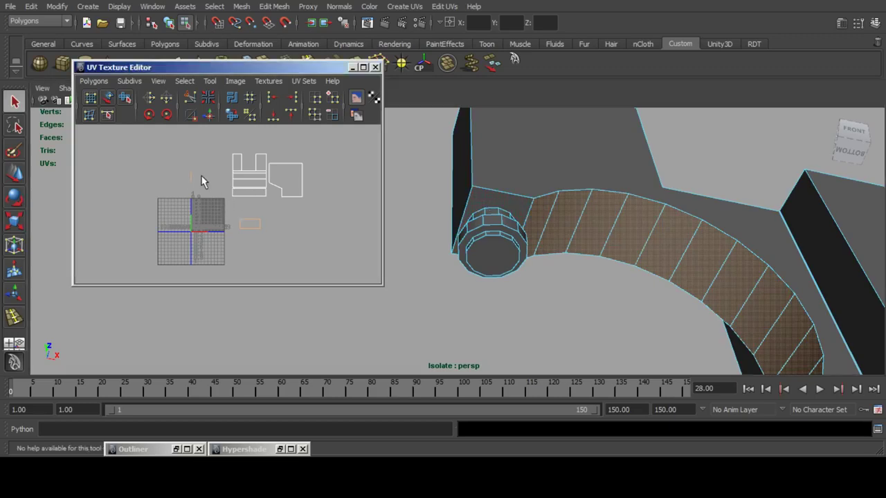
ctrl+drag(234, 212, 270, 236)
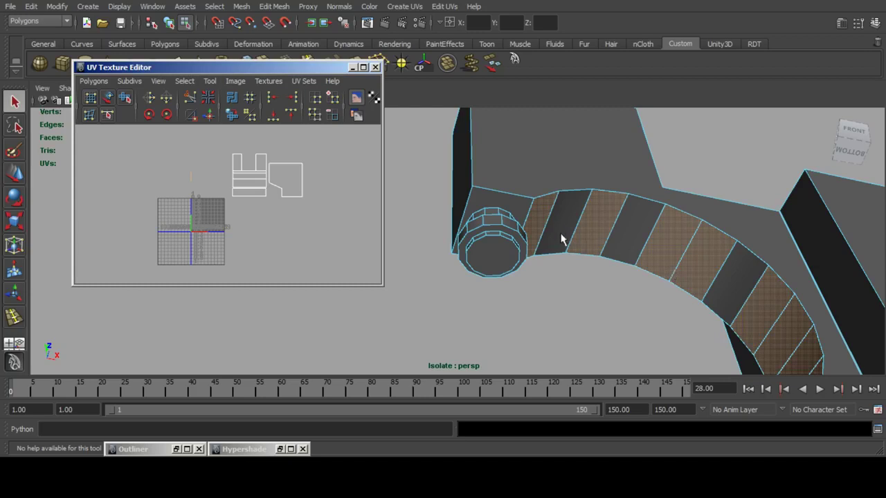
click(548, 296)
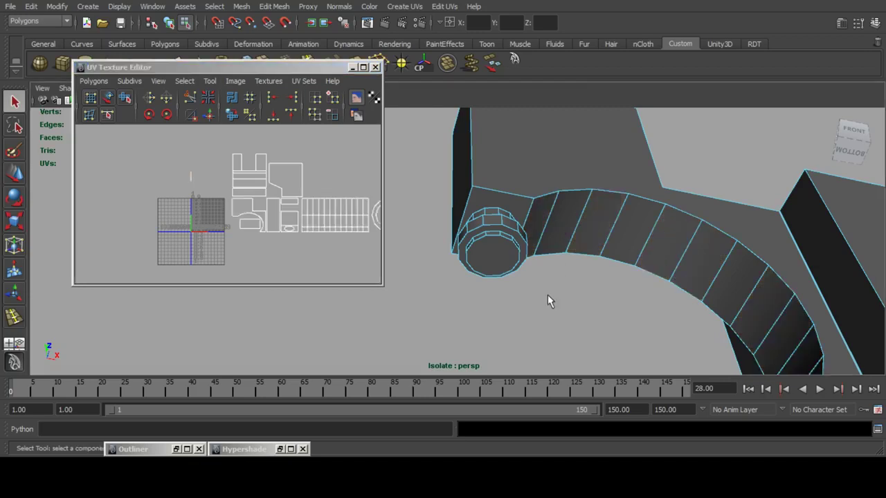
Select the upper faces of the arch's curved underside, starting beside the round knob.
click(539, 216)
mouse_move(559, 213)
mouse_down()
mouse_move(588, 210)
mouse_move(672, 254)
mouse_move(721, 294)
mouse_up()
shift+click(721, 289)
shift+click(756, 317)
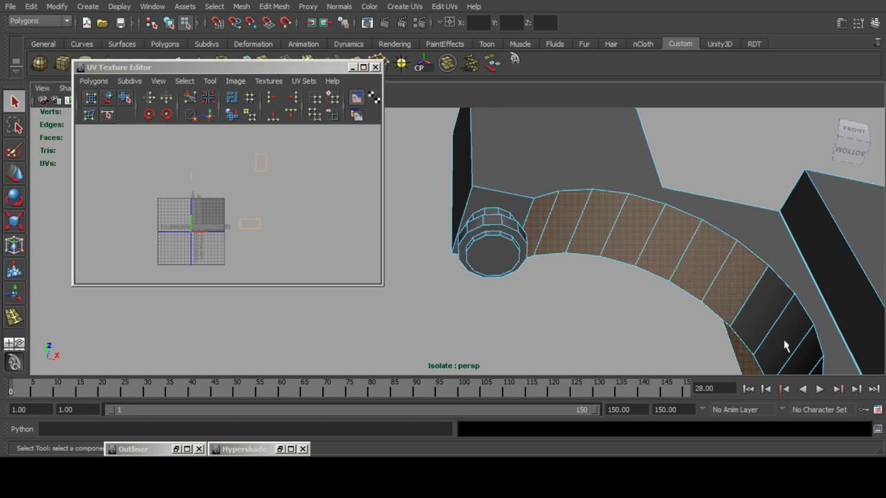
key(ctrl+z)
alt+right_drag(764, 317, 664, 286)
alt+drag(665, 290, 660, 299)
shift+click(660, 300)
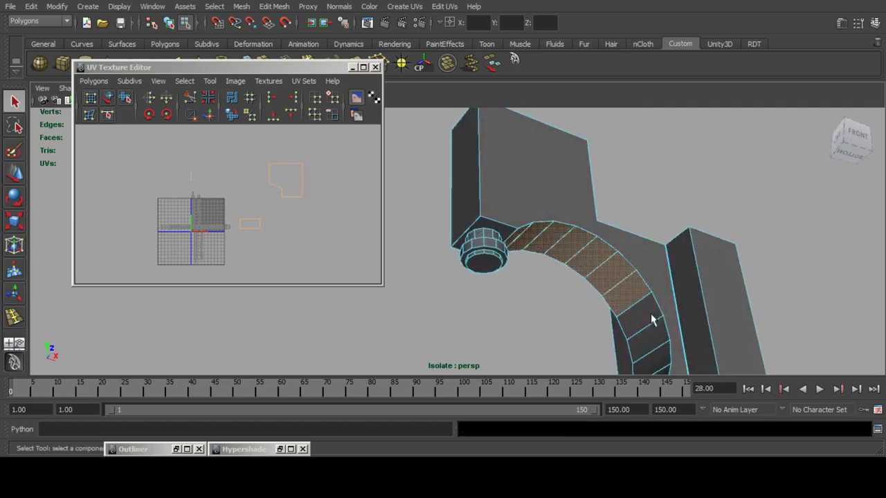
key(ctrl+z)
Extend the face selection down the arch's inner curve to its lower end.
alt+middle_drag(654, 320, 608, 224)
alt+drag(607, 221, 608, 255)
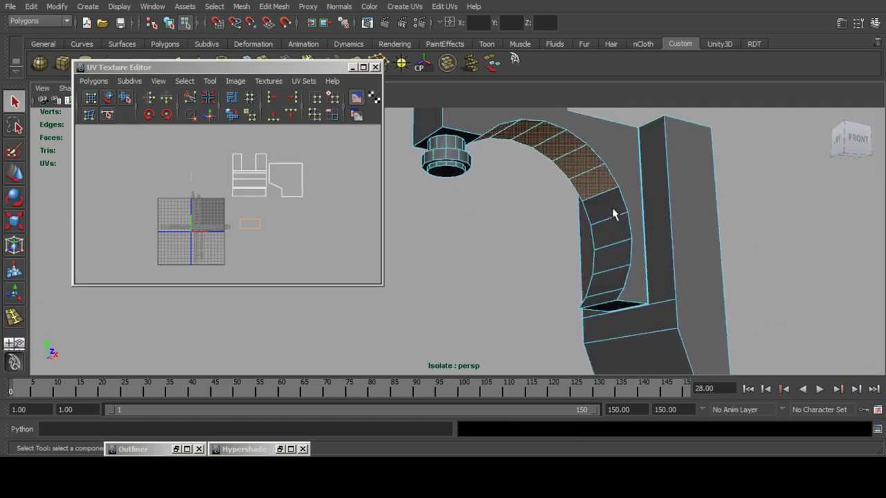
alt+drag(464, 237, 564, 225)
alt+middle_drag(564, 225, 618, 197)
scroll(618, 196, up, 3)
shift+click(621, 192)
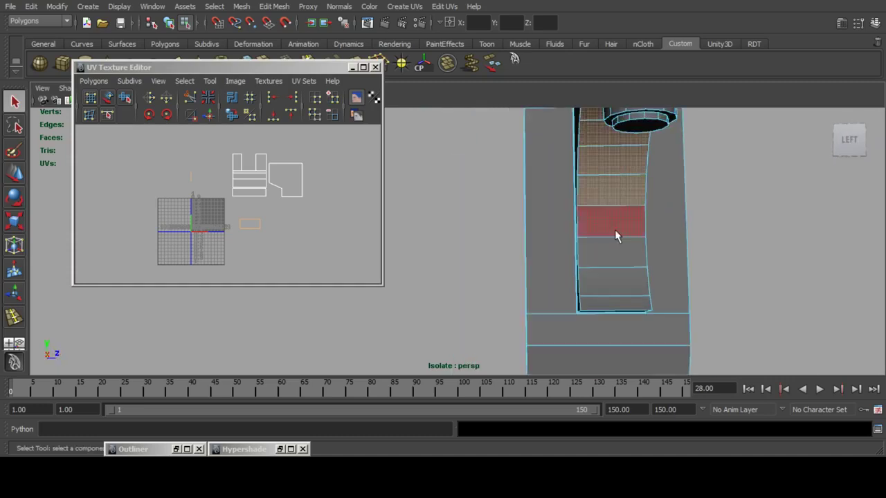
shift+click(615, 230)
shift+click(612, 260)
shift+click(612, 283)
shift+click(611, 302)
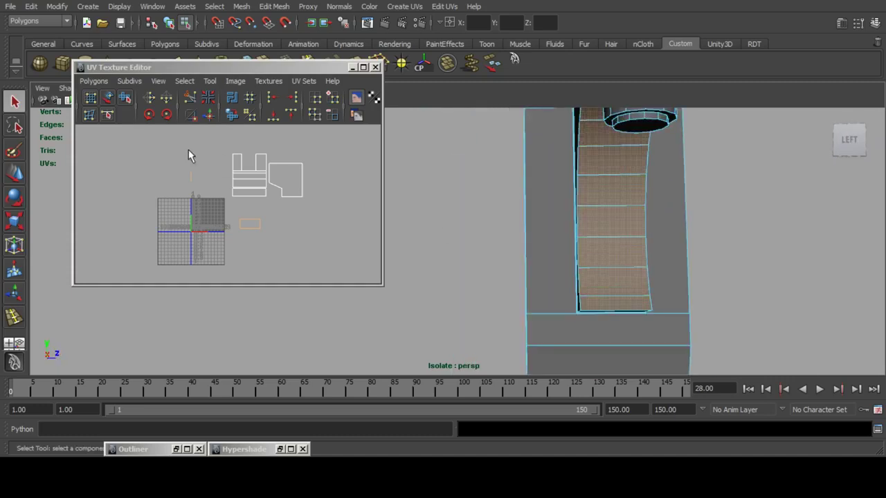
Unitize the UVs of the selected arch faces and move the square shell beside the large notched shell, above the gridded strip.
click(93, 83)
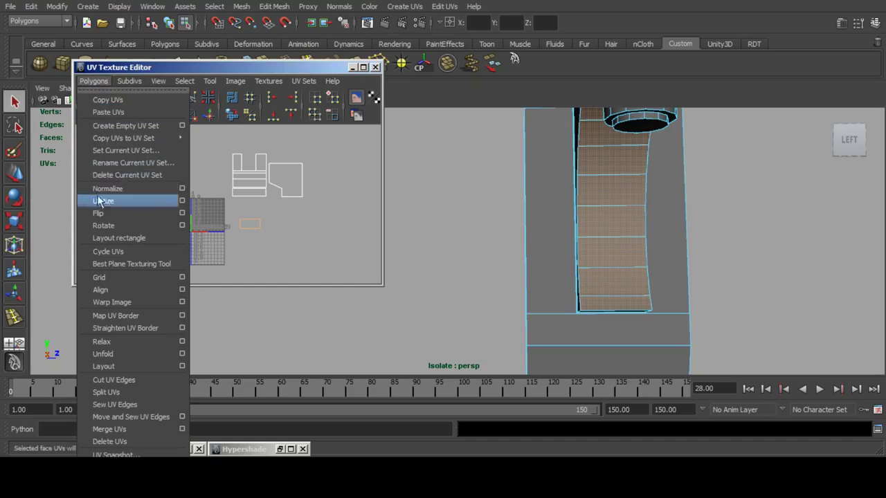
click(88, 200)
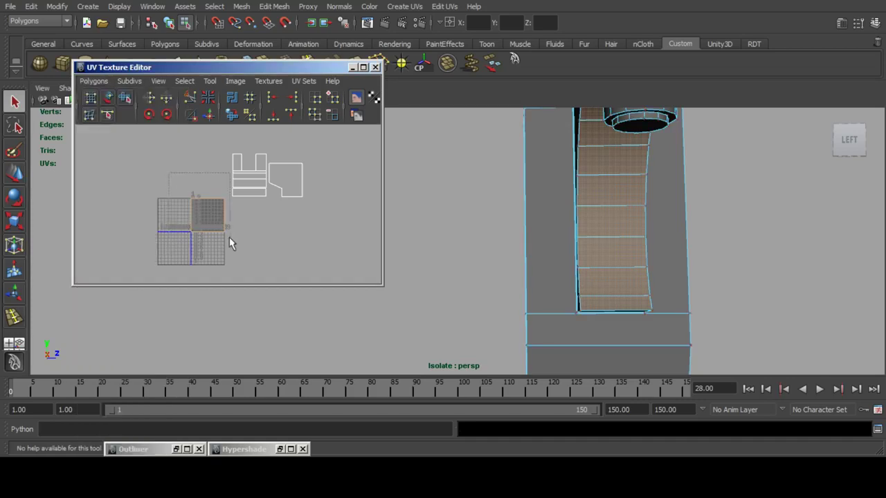
drag(229, 236, 228, 239)
key(w)
alt+middle_drag(216, 214, 135, 223)
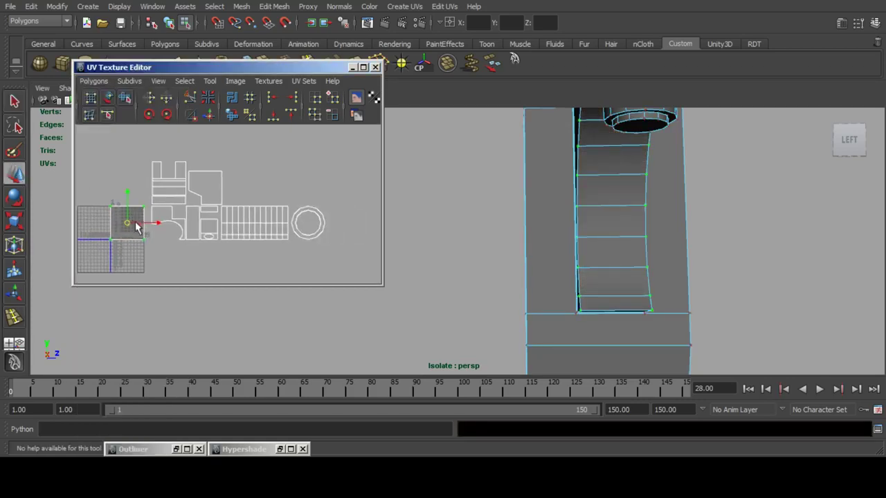
drag(128, 223, 242, 188)
click(300, 176)
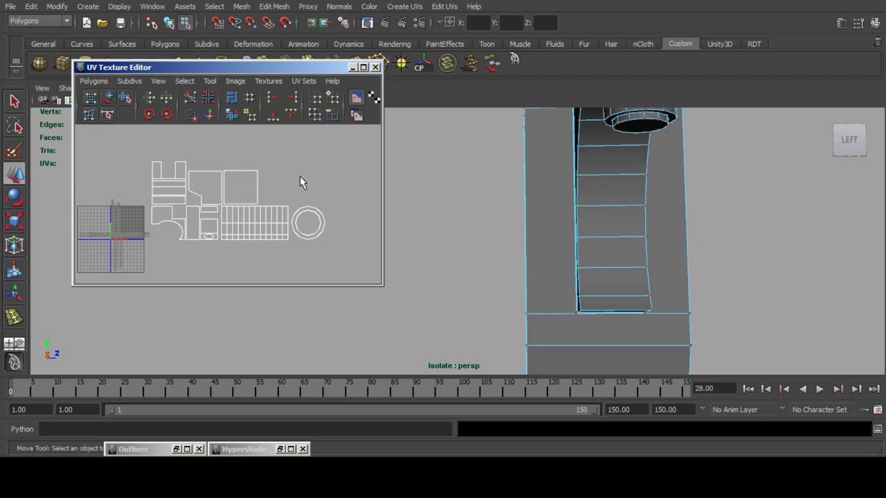
scroll(286, 176, down, 3)
scroll(478, 220, down, 5)
alt+drag(676, 216, 615, 220)
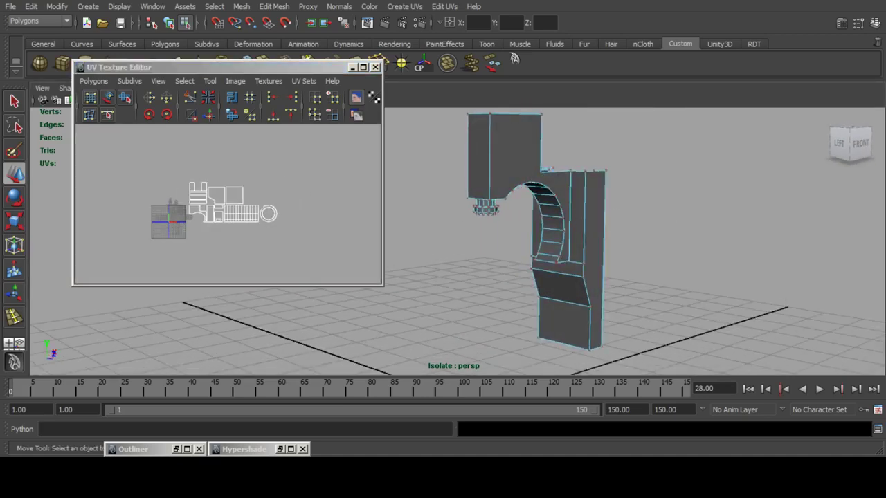
Switch to Windows Media Player and browse the music albums, including Phoenix Wright: Ace Attorney.
key(alt+Tab)
click(51, 129)
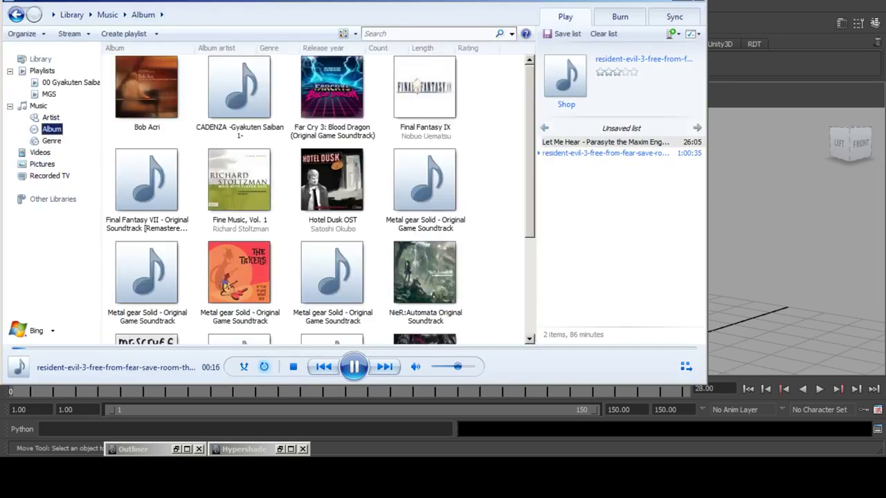
scroll(318, 199, down, 5)
scroll(318, 199, up, 4)
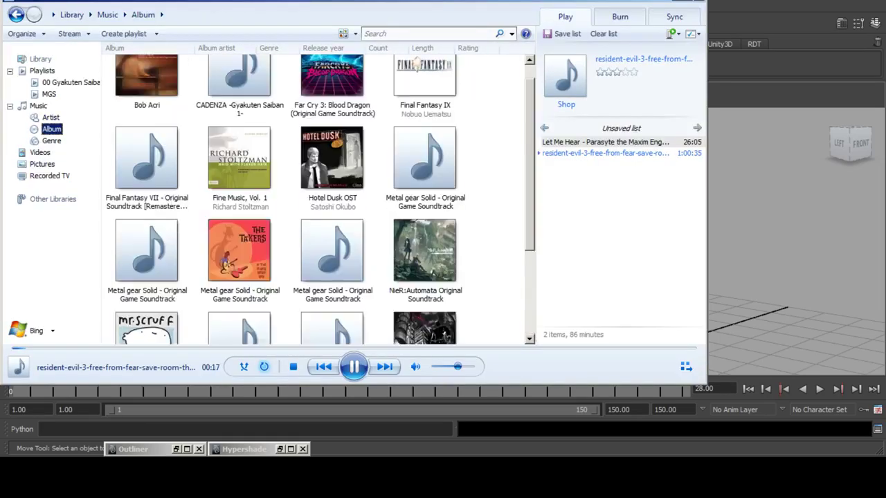
scroll(318, 200, down, 4)
double_click(239, 207)
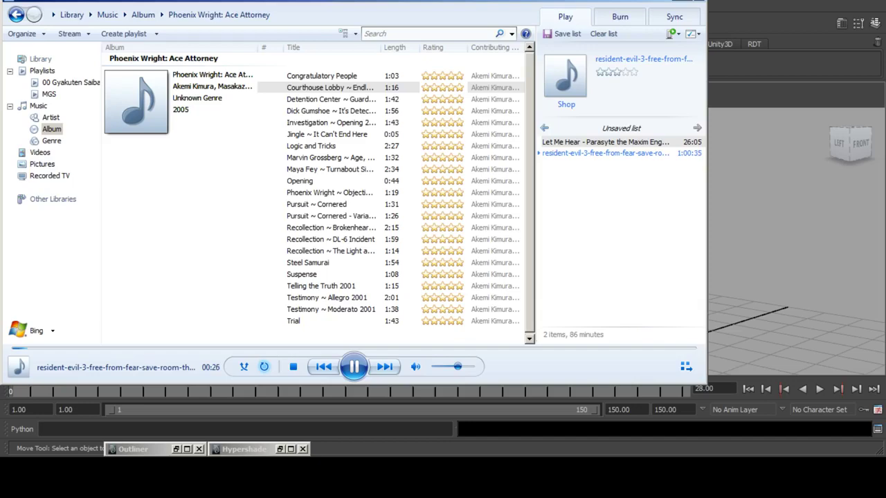
click(52, 129)
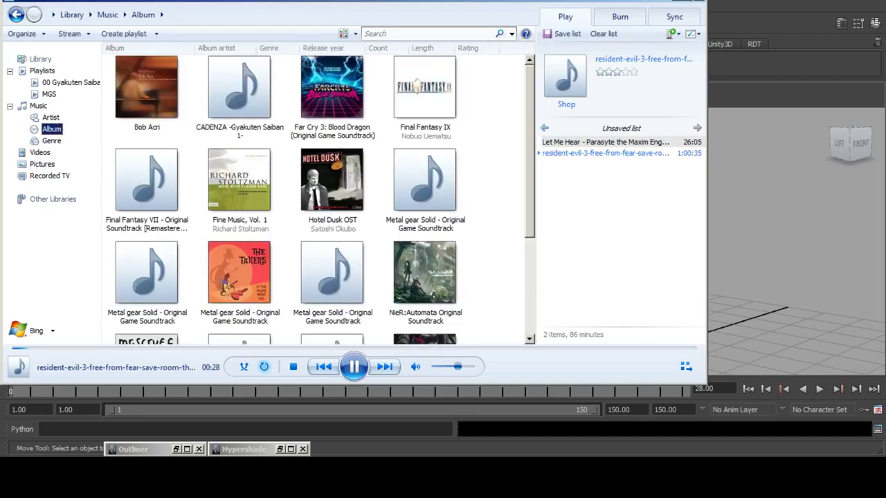
scroll(311, 201, down, 3)
click(699, 1)
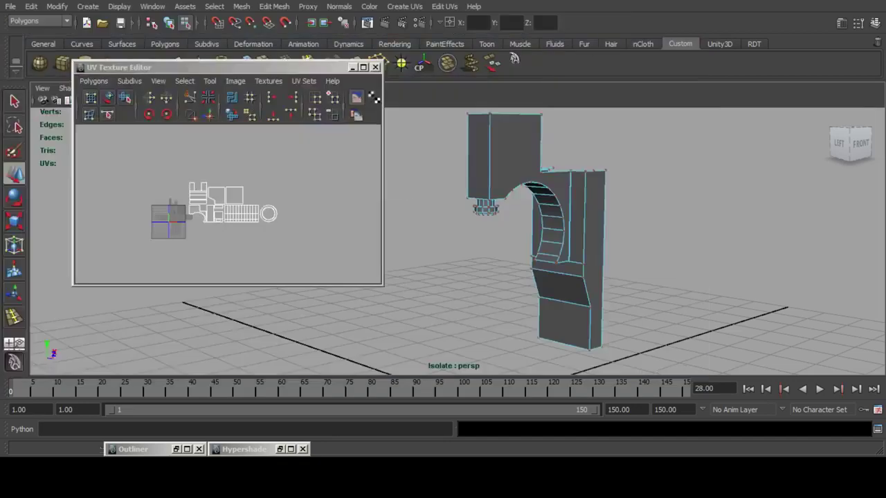
Open the High School of the Dead OST folder in the Music library, play all its tracks, and return to Maya.
key(super)
click(215, 285)
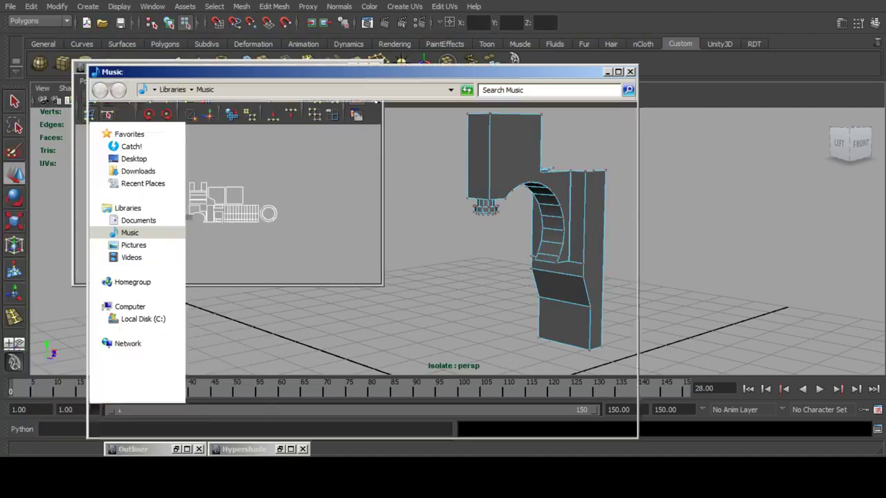
double_click(247, 254)
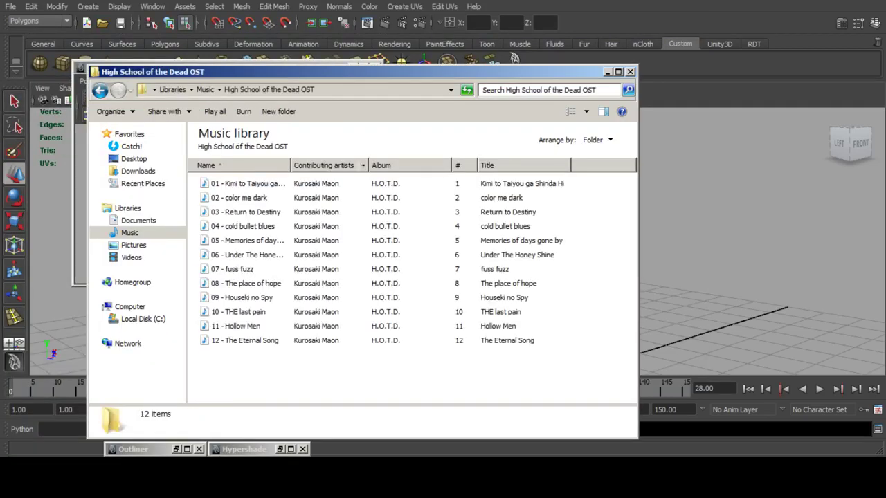
key(ctrl+a)
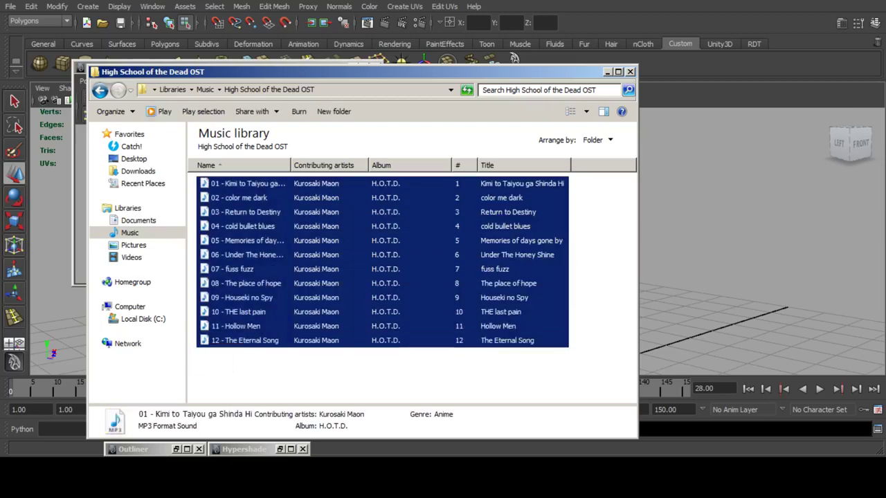
key(Return)
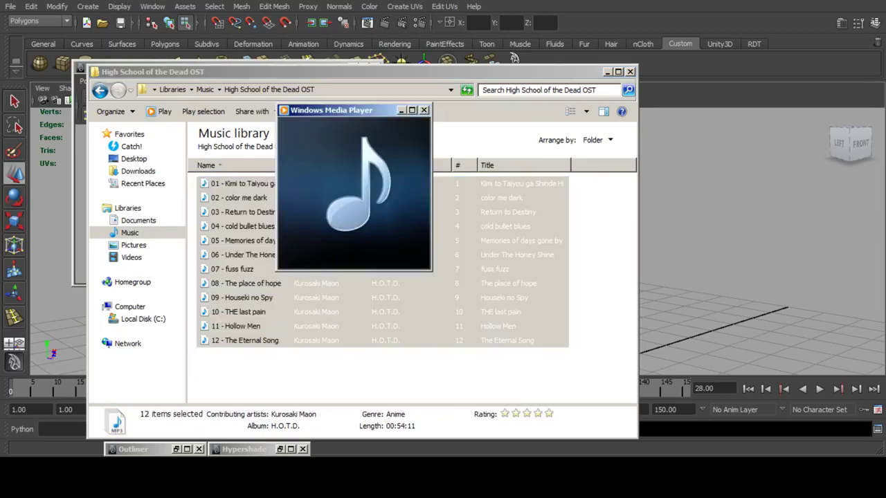
click(401, 111)
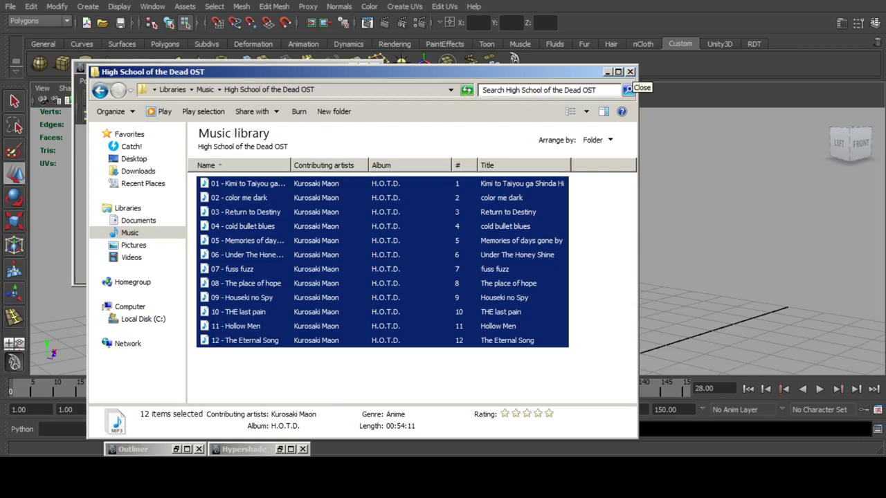
click(630, 72)
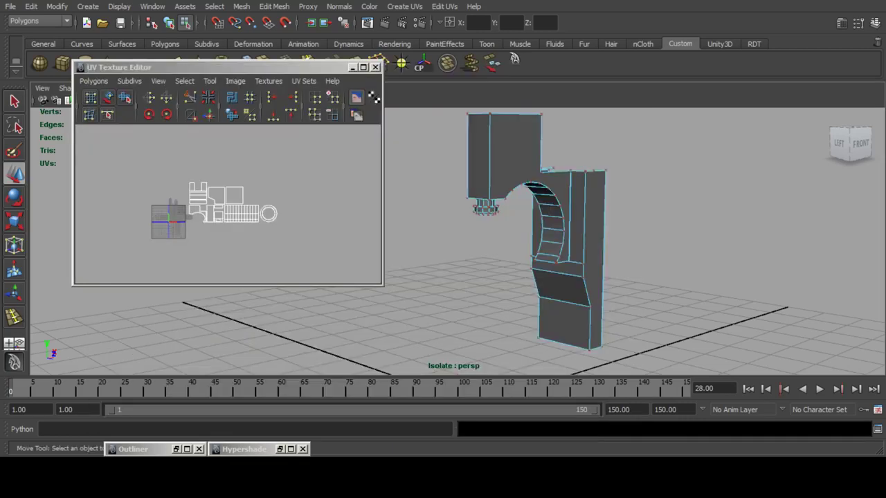
key(alt+Tab)
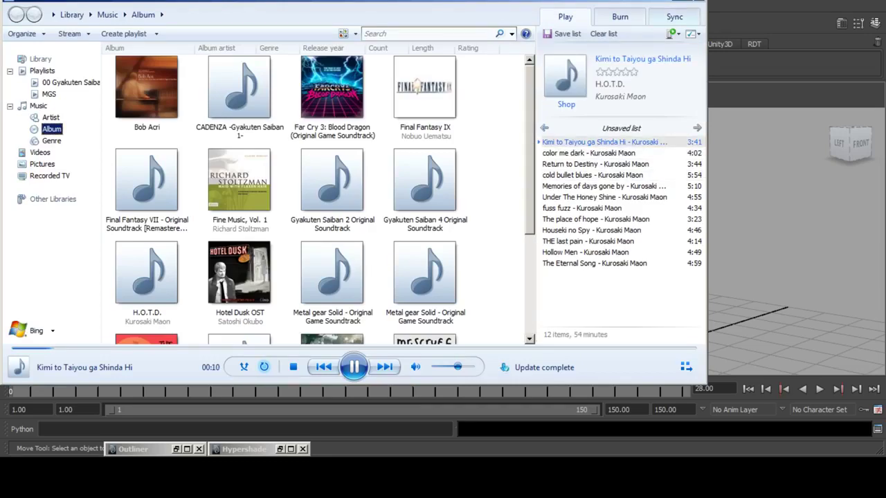
click(669, 1)
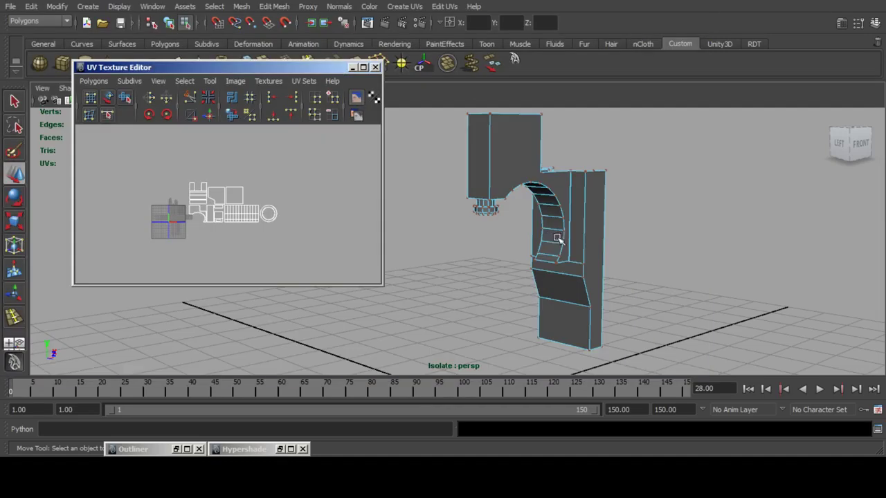
Minimize the UV Texture Editor and bring the whole arched bracket into view.
click(353, 69)
alt+middle_drag(558, 212, 504, 240)
scroll(503, 240, up, 3)
scroll(471, 241, down, 2)
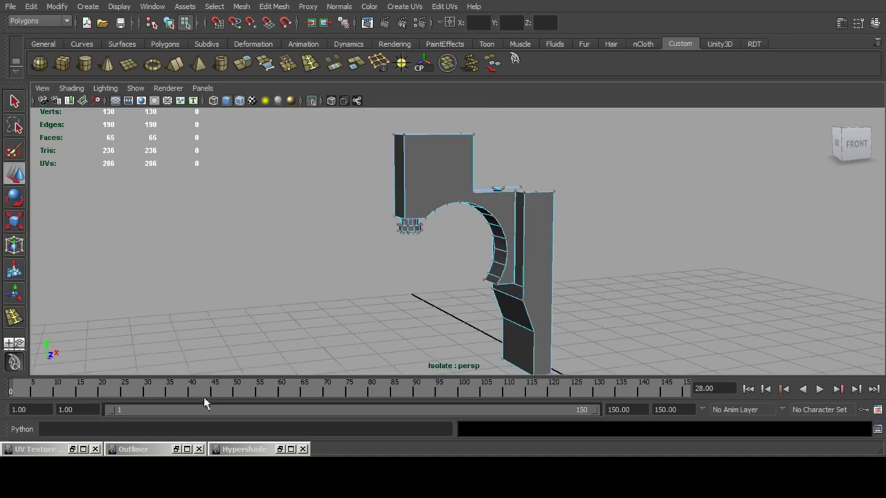
Restore the UV Texture Editor and enlarge the view of the arched bracket's UV shells.
click(72, 449)
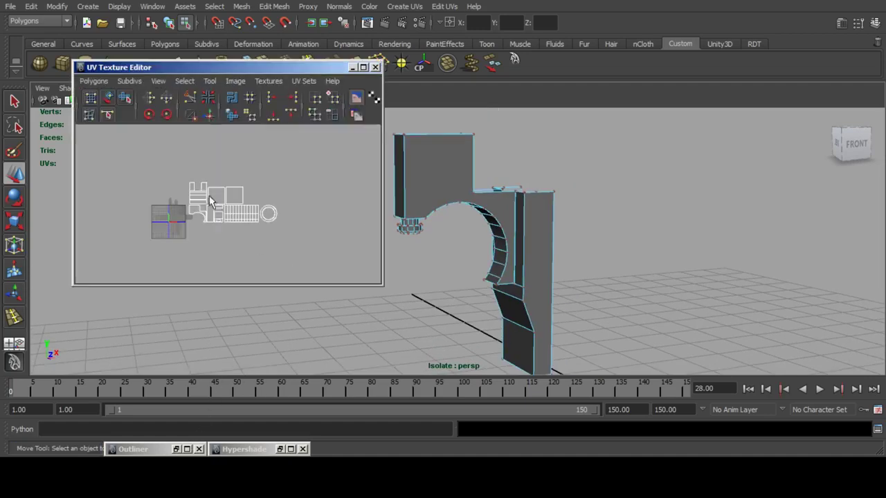
drag(261, 235, 286, 236)
scroll(261, 216, up, 3)
alt+middle_drag(251, 207, 252, 177)
scroll(256, 183, down, 1)
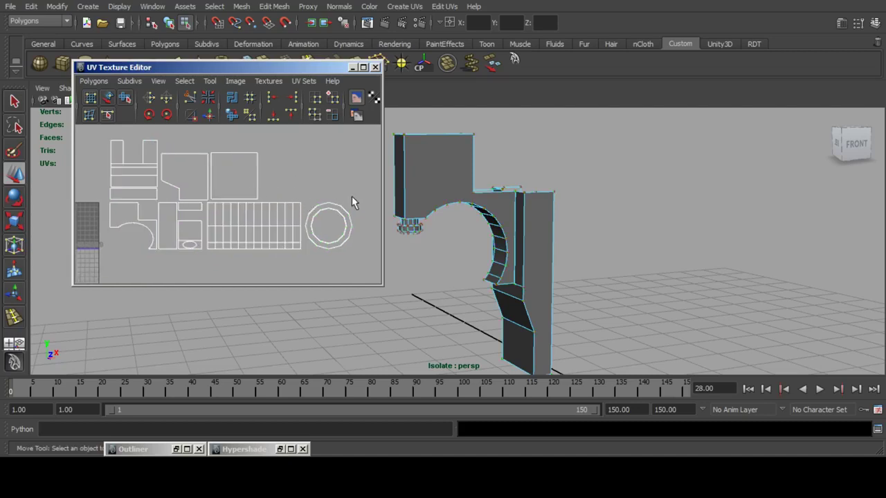
drag(303, 254, 302, 255)
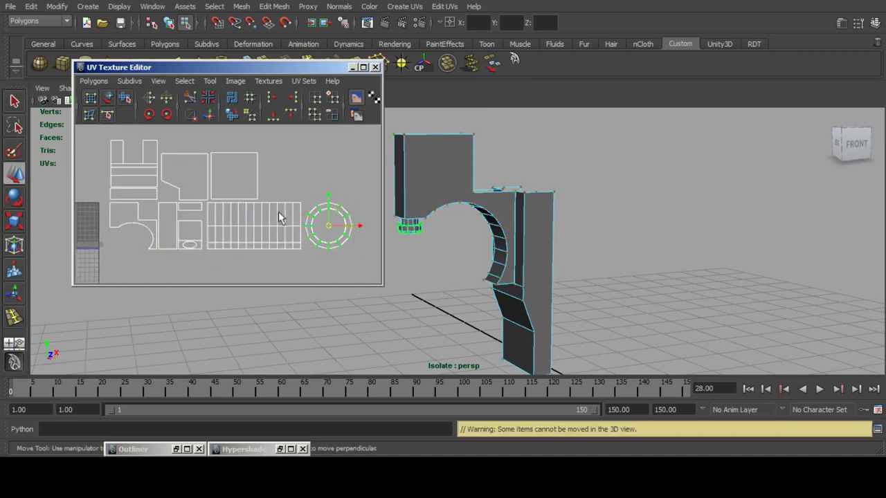
alt+middle_drag(278, 211, 296, 223)
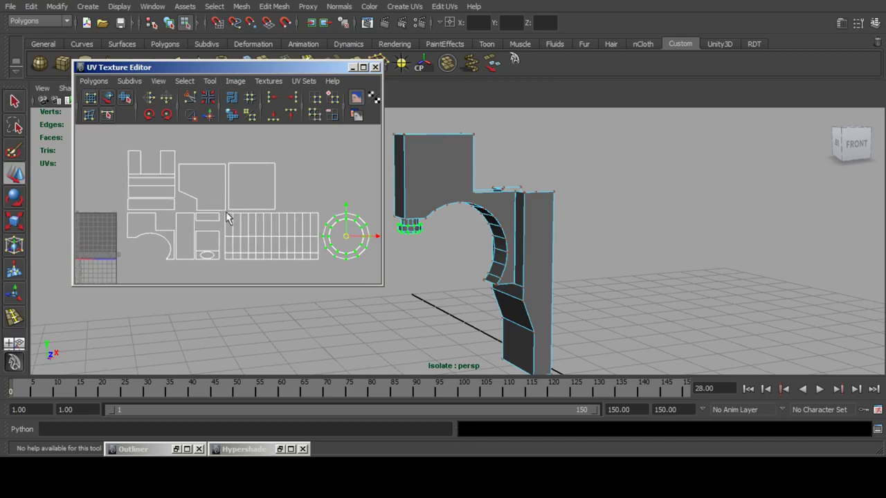
drag(311, 256, 323, 262)
click(318, 159)
Select the large notched UV shell and stack it over the shells with horizontal strips.
mouse_move(242, 174)
alt+middle_down()
mouse_move(286, 171)
mouse_move(272, 189)
mouse_move(249, 182)
alt+middle_up()
scroll(285, 171, up, 3)
scroll(256, 167, down, 1)
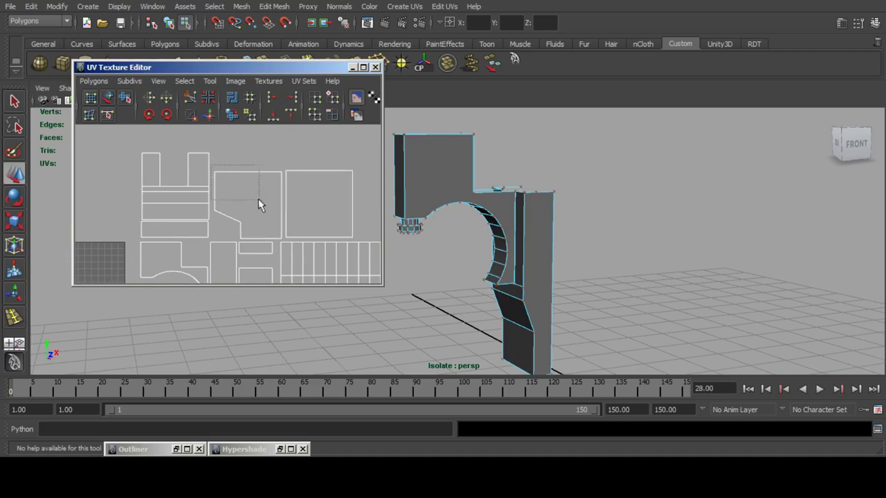
drag(281, 238, 284, 241)
alt+middle_drag(263, 207, 280, 196)
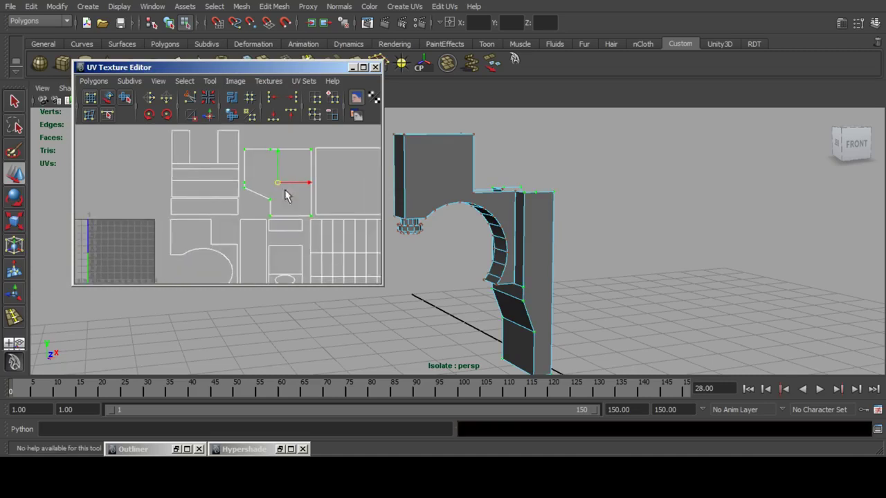
alt+middle_drag(580, 284, 544, 248)
mouse_move(535, 235)
alt+mouse_down()
mouse_move(490, 228)
mouse_move(573, 230)
mouse_move(520, 232)
alt+mouse_up()
alt+middle_drag(297, 200, 295, 227)
drag(278, 206, 204, 204)
Stack the large square shell and the arch-shaped shell over the narrow rectangular shells in the lower row.
alt+middle_drag(312, 171, 233, 145)
drag(317, 210, 316, 217)
alt+middle_drag(222, 158, 263, 161)
scroll(263, 163, down, 2)
mouse_move(296, 195)
alt+middle_down()
mouse_move(307, 182)
mouse_move(281, 196)
mouse_move(292, 197)
alt+middle_up()
scroll(306, 181, up, 3)
drag(313, 157, 228, 239)
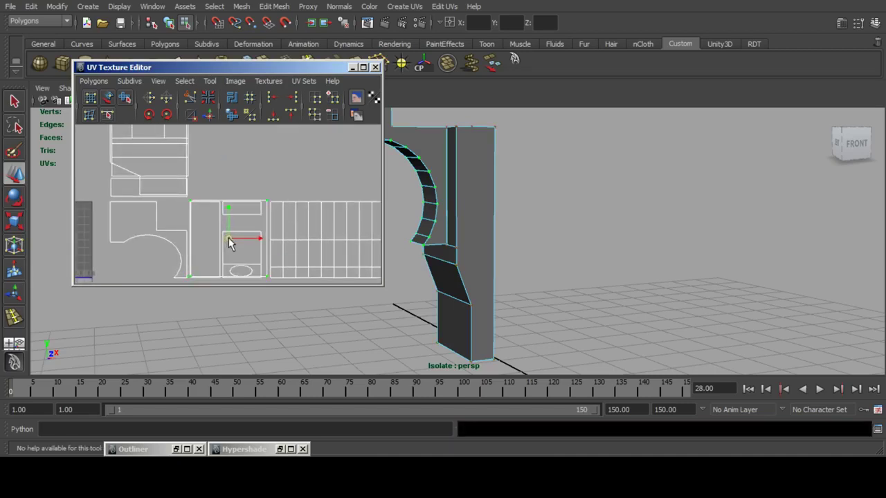
alt+middle_drag(145, 227, 199, 217)
drag(158, 208, 309, 231)
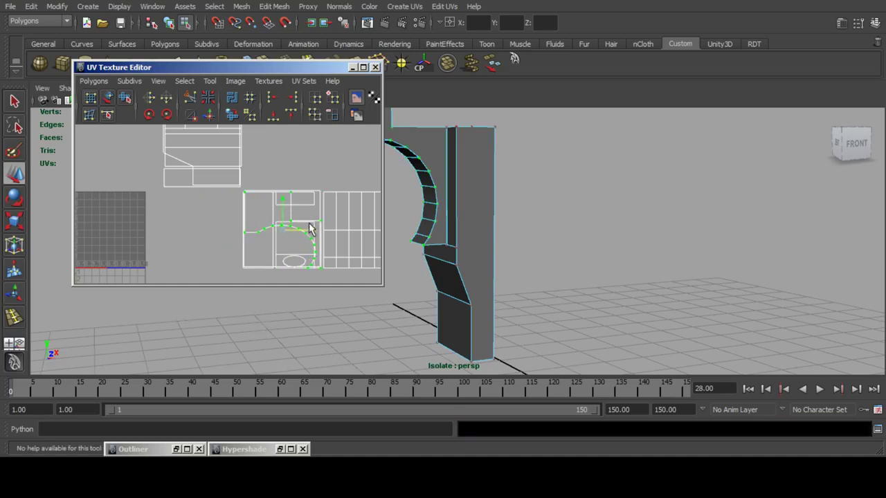
Select the lower stack of overlapping shells and move it onto the stack of horizontal strip shells.
drag(313, 280, 321, 279)
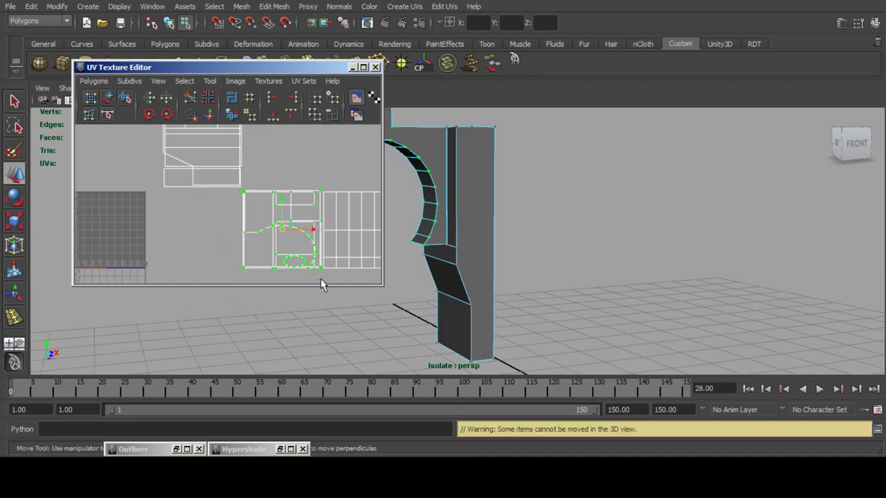
drag(308, 236, 223, 231)
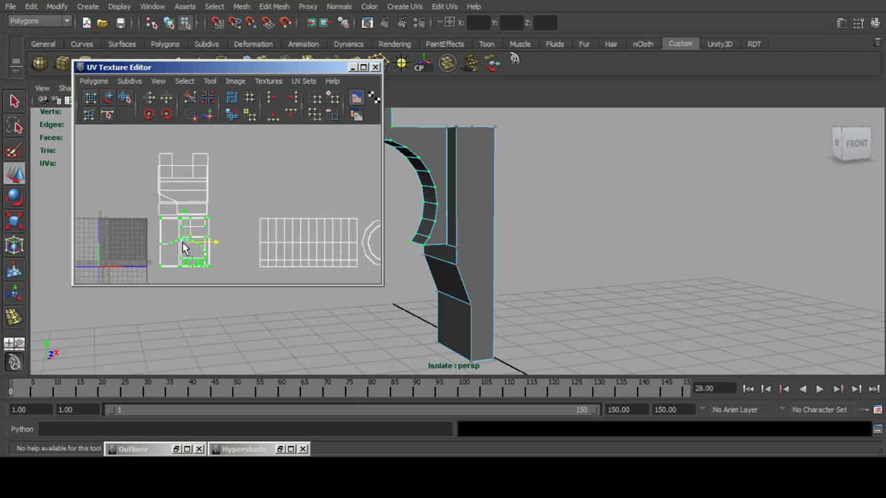
drag(183, 242, 237, 188)
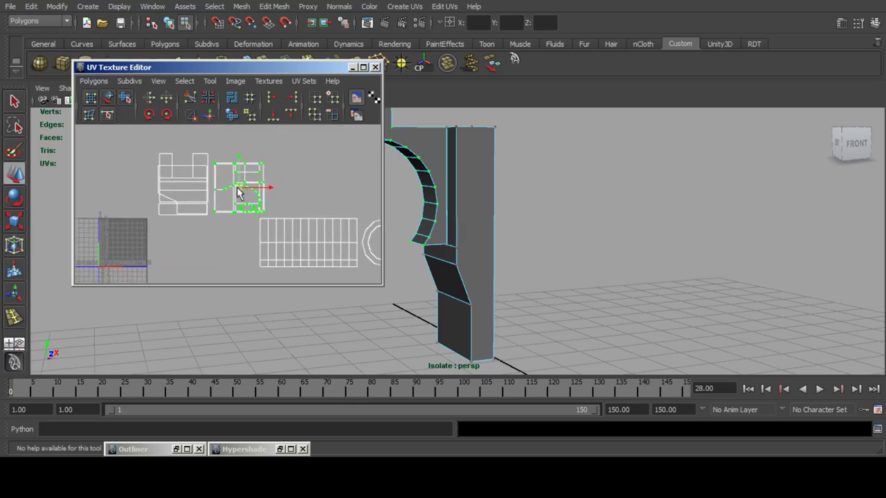
alt+middle_drag(238, 187, 262, 194)
alt+right_drag(262, 193, 281, 194)
alt+middle_drag(281, 193, 282, 203)
drag(325, 188, 312, 194)
alt+right_drag(312, 194, 309, 178)
scroll(305, 198, down, 2)
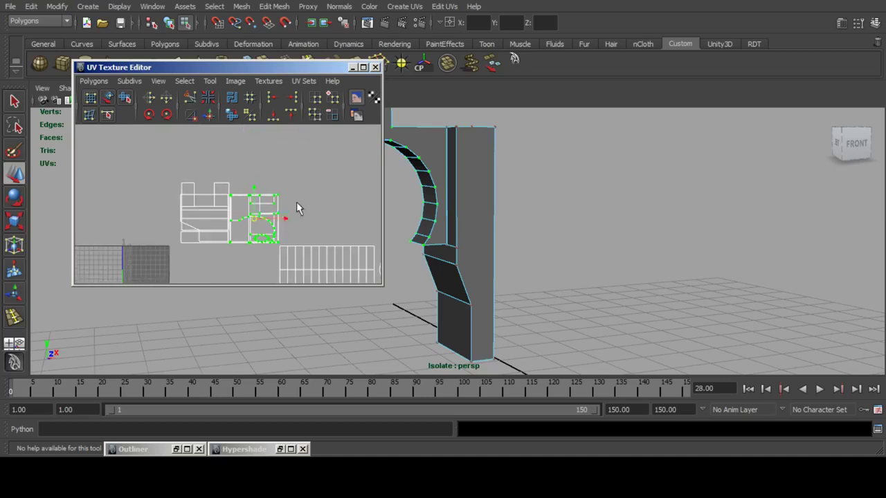
drag(283, 222, 236, 222)
scroll(242, 213, down, 2)
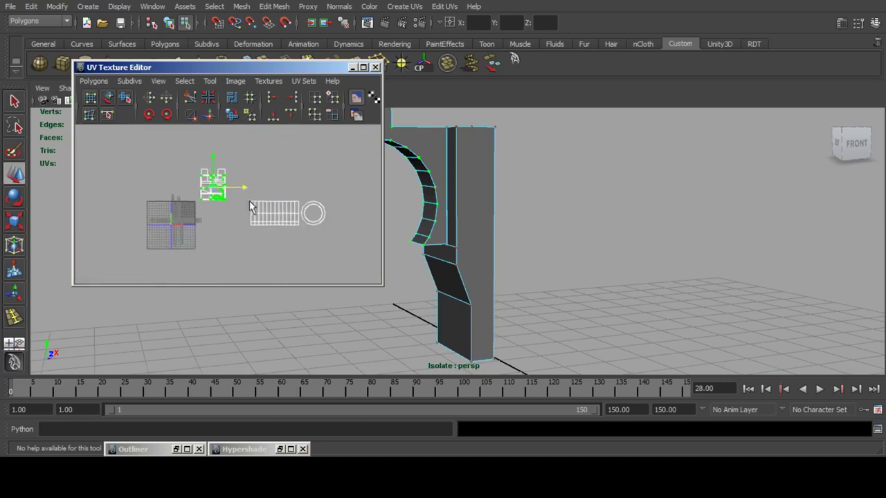
Move the gridded strip and ring shells directly beside the stacked bracket shells.
key(ctrl+z)
key(ctrl+z)
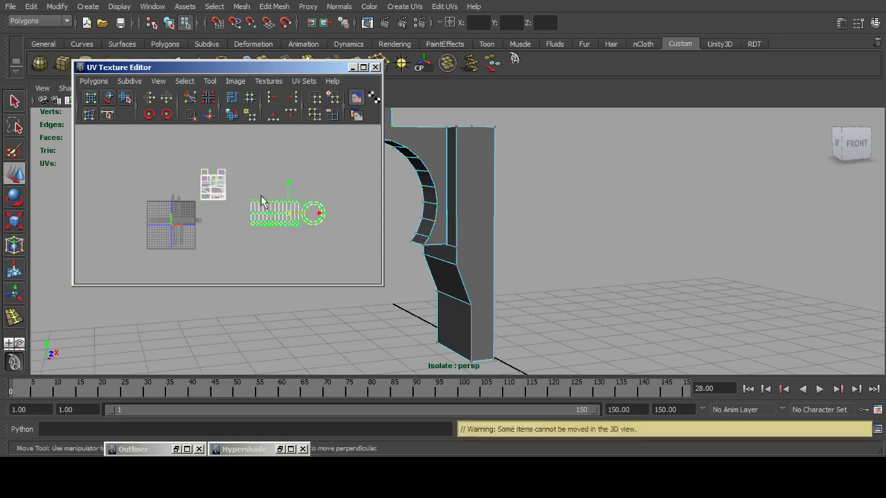
alt+middle_drag(265, 201, 281, 232)
drag(301, 244, 279, 218)
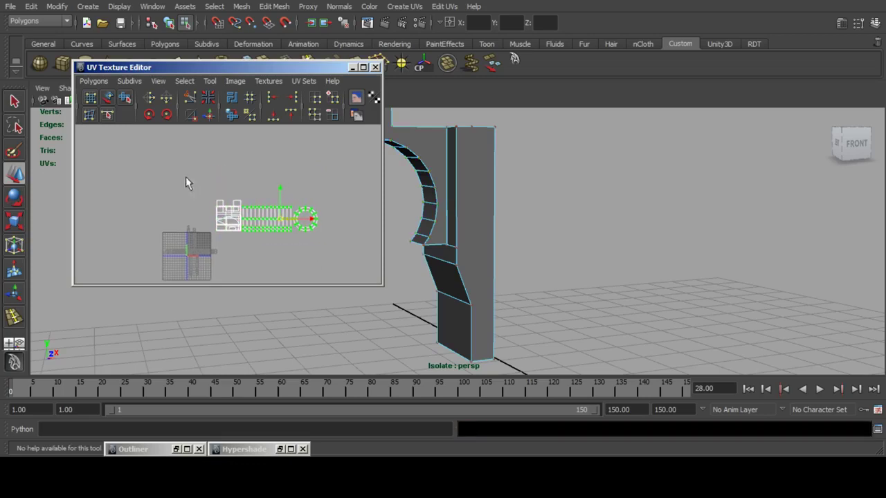
Select all of the bracket's UVs, move them onto the UV tile and scale them down.
drag(185, 182, 332, 243)
drag(267, 216, 218, 236)
click(9, 218)
key(f)
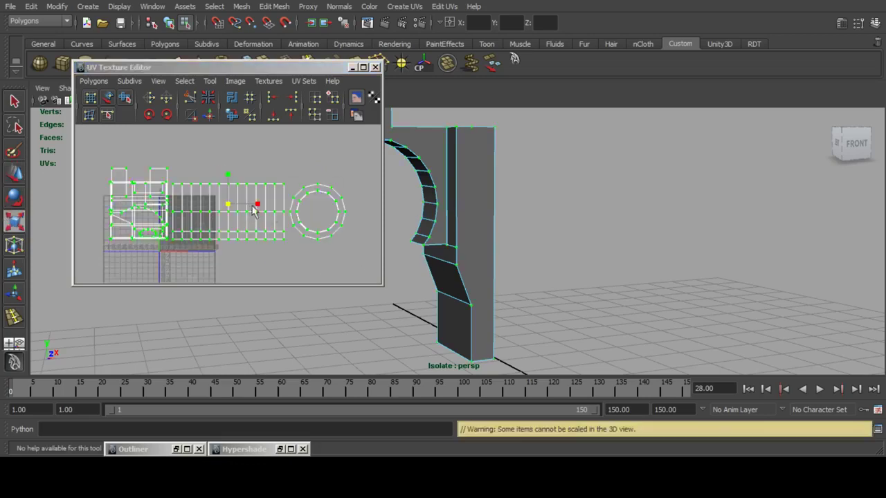
scroll(236, 206, up, 3)
alt+middle_drag(198, 202, 252, 212)
drag(284, 214, 256, 213)
Place the bracket's UV shells in the upper-left corner of the 0–1 UV tile.
click(14, 173)
scroll(301, 213, up, 5)
alt+middle_drag(305, 214, 318, 192)
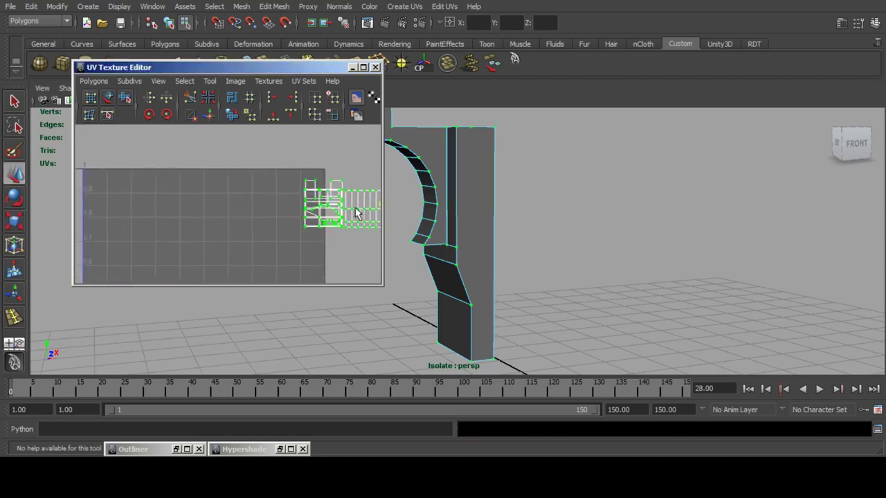
drag(379, 205, 175, 204)
alt+middle_drag(175, 204, 229, 225)
scroll(319, 193, up, 3)
drag(228, 221, 207, 206)
scroll(187, 192, up, 3)
alt+middle_drag(187, 192, 211, 191)
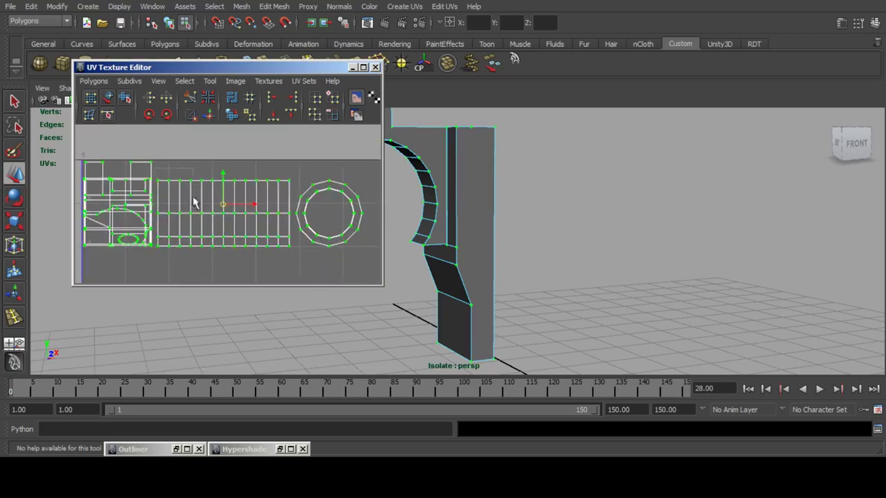
Scale down the gridded strip and ring shells and align them with the tile's top edge beside the stack.
drag(193, 198, 378, 284)
click(14, 221)
drag(260, 214, 219, 179)
click(12, 175)
click(265, 139)
scroll(298, 190, down, 5)
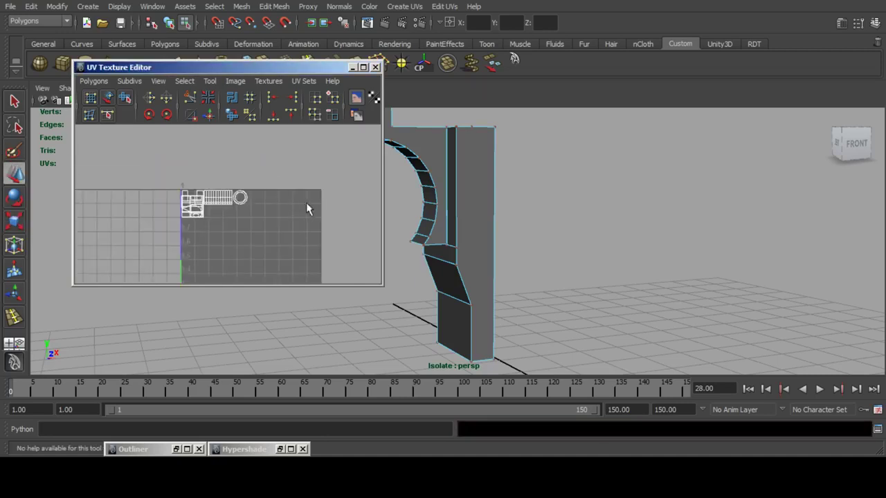
Display the open bookcase's UVs together with the bracket's and select all of the bookcase's shells.
scroll(471, 209, down, 5)
alt+middle_drag(469, 214, 550, 219)
scroll(550, 218, down, 5)
alt+drag(550, 219, 514, 213)
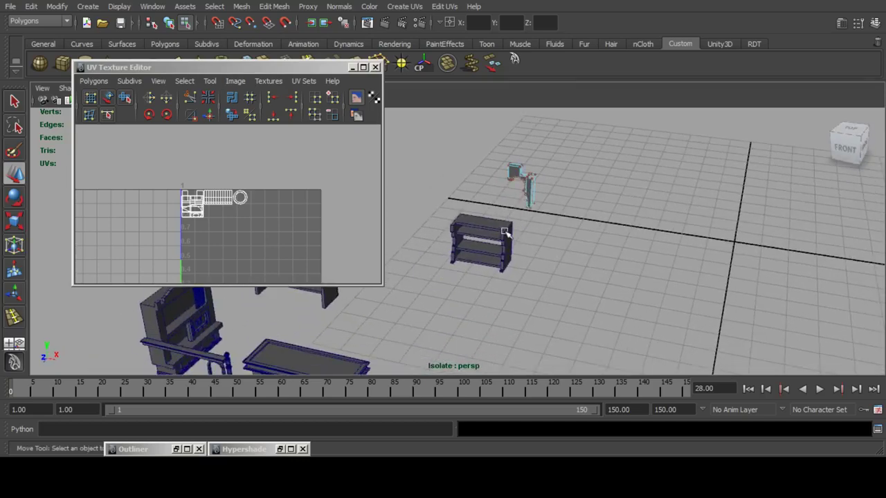
shift+click(506, 232)
scroll(219, 206, down, 8)
scroll(218, 207, down, 3)
alt+middle_drag(164, 170, 224, 222)
scroll(195, 204, up, 6)
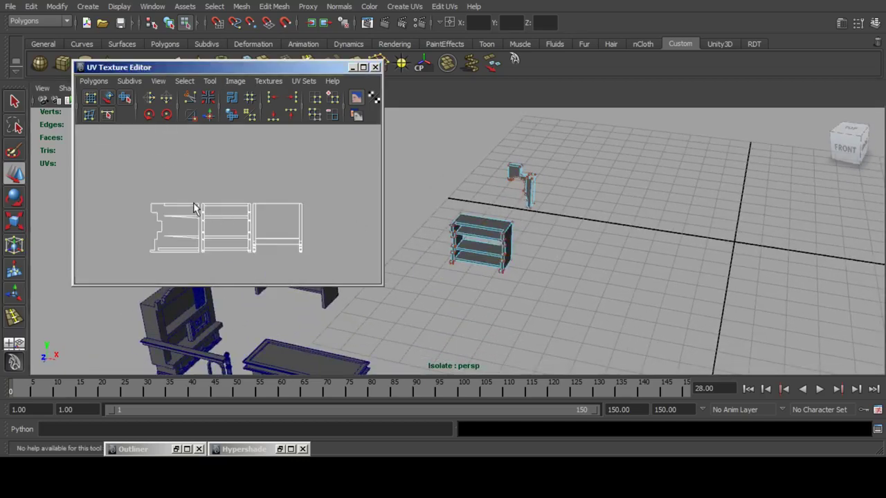
drag(218, 242, 299, 269)
key(ctrl+z)
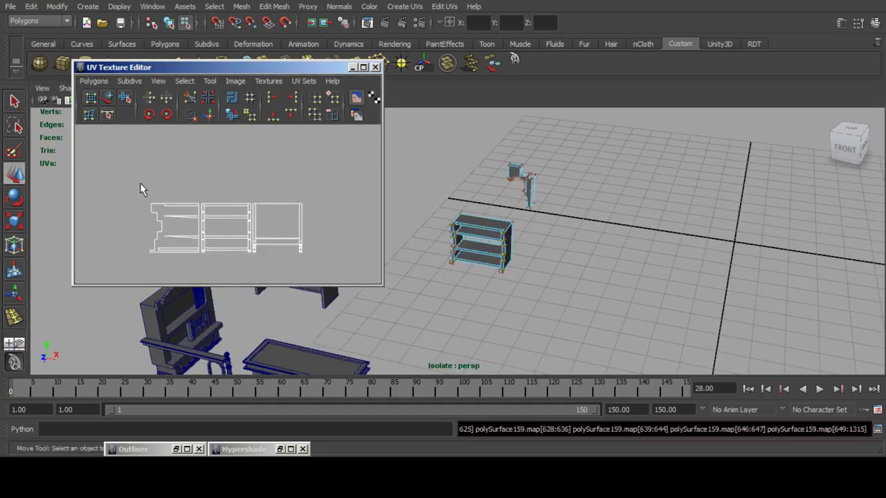
drag(139, 185, 319, 268)
Move the bookcase's UV shells onto the 0–1 tile and scale them down.
scroll(319, 266, down, 3)
alt+middle_drag(316, 249, 160, 177)
alt+middle_drag(92, 158, 115, 165)
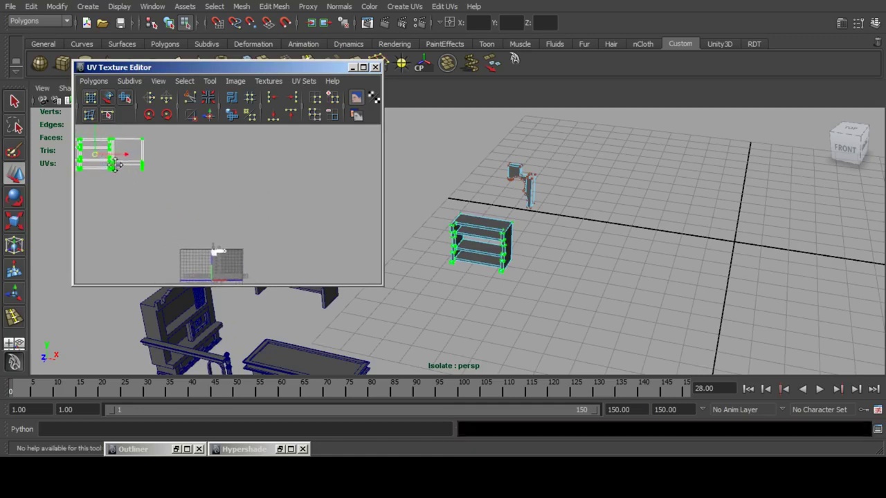
drag(93, 154, 238, 258)
click(13, 221)
key(f)
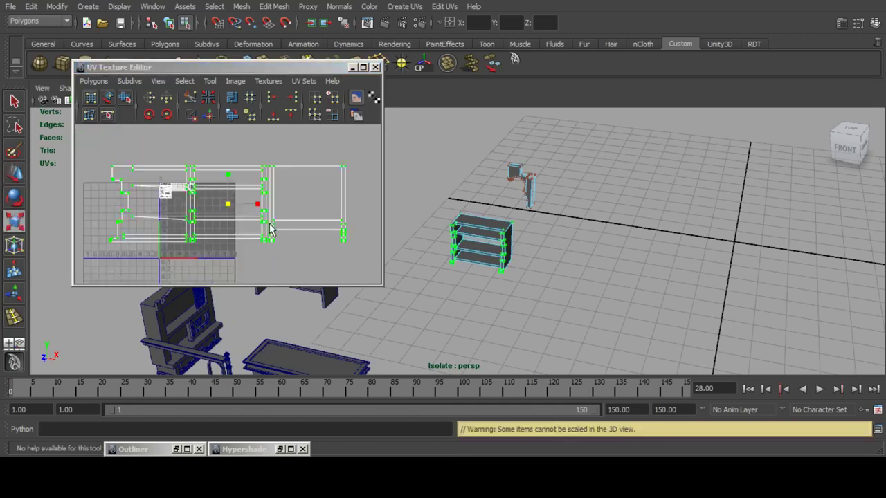
scroll(240, 208, up, 3)
scroll(227, 211, down, 5)
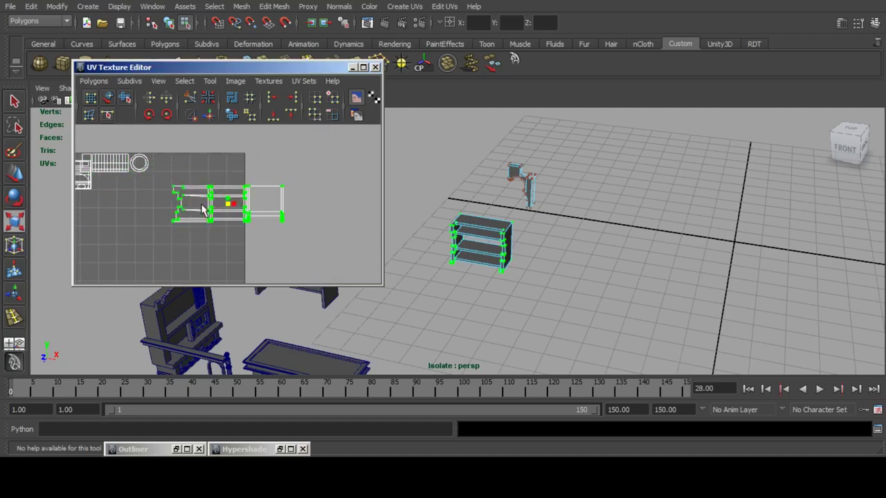
Resize the bookcase's shells to fit between the ring shell and the tile's upper-right corner, and place them there.
click(19, 173)
alt+middle_drag(163, 171, 203, 191)
drag(270, 228, 232, 198)
click(14, 220)
scroll(221, 204, up, 3)
alt+middle_drag(223, 206, 233, 230)
drag(245, 212, 239, 214)
click(15, 175)
alt+middle_drag(254, 207, 251, 216)
drag(245, 219, 257, 211)
scroll(224, 185, down, 4)
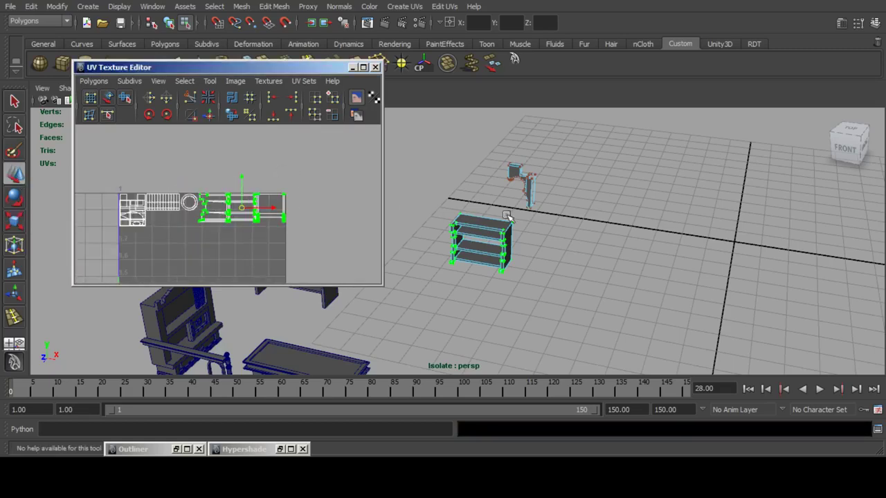
Display the UVs of the small cabinet beside the tall panelled piece and select all of its shells.
scroll(496, 220, down, 2)
alt+middle_drag(496, 220, 543, 209)
alt+drag(543, 209, 498, 223)
click(492, 209)
scroll(213, 203, down, 4)
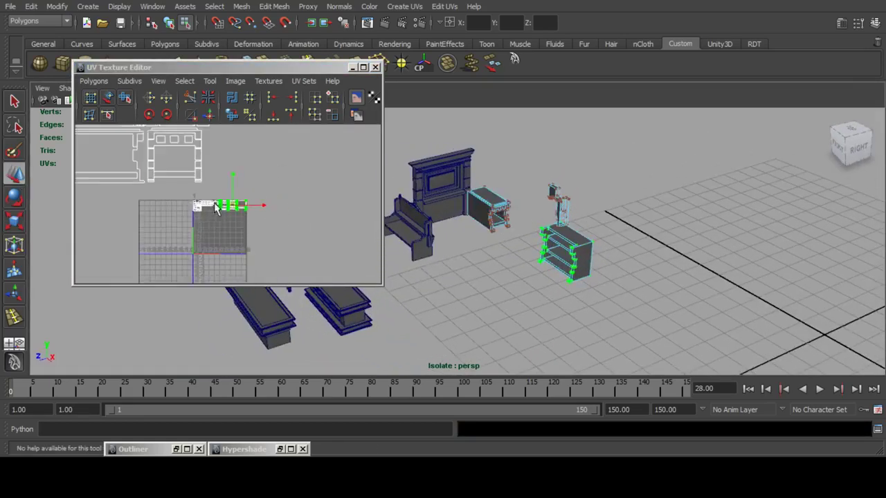
alt+middle_drag(189, 175, 260, 224)
alt+middle_drag(223, 167, 219, 186)
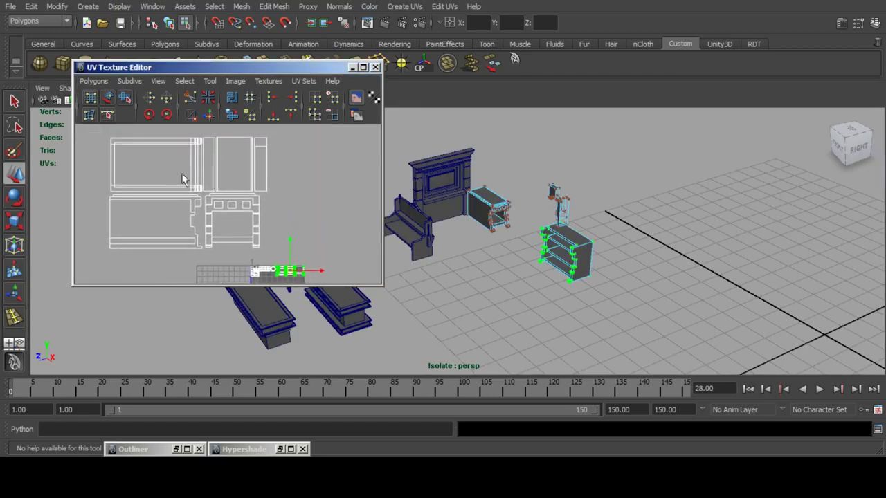
alt+right_drag(190, 175, 146, 164)
drag(127, 152, 272, 234)
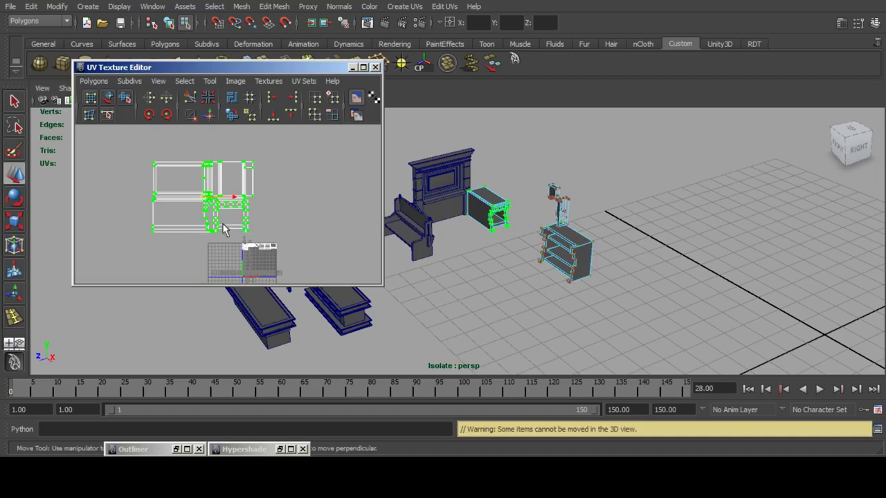
Move the cabinet's UV shells onto the 0–1 tile and scale them down.
drag(203, 201, 258, 251)
key(r)
key(f)
alt+right_drag(235, 220, 304, 216)
scroll(226, 211, down, 4)
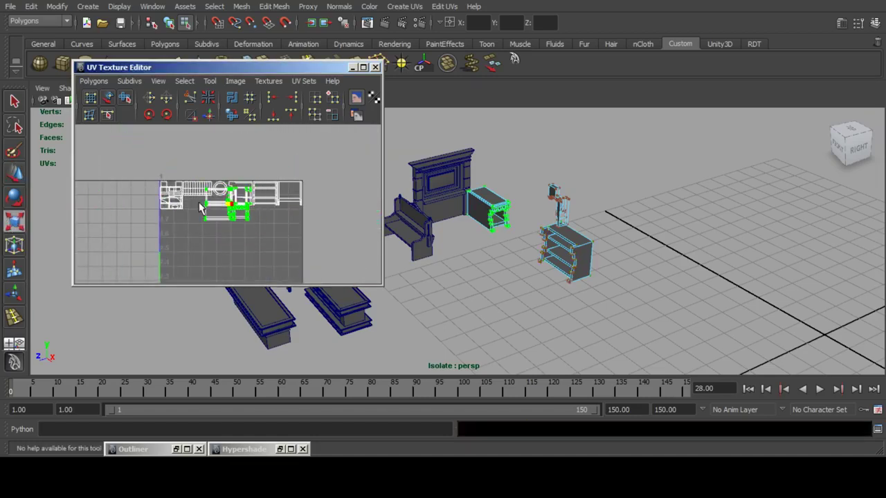
Shift the cabinet's shells over the bookcase's for size comparison and scale them up to nearly the same width.
click(14, 173)
scroll(234, 203, up, 4)
alt+middle_drag(234, 202, 199, 201)
drag(199, 202, 283, 222)
click(13, 222)
scroll(278, 214, down, 2)
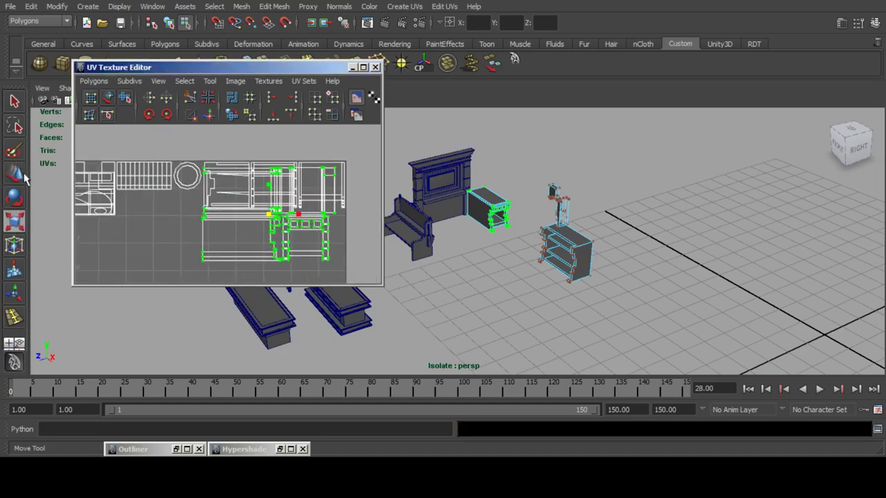
Place the cabinet's shells against the tile's left edge, just below the bracket's shells, and clear the selection.
click(24, 174)
alt+middle_drag(161, 181, 227, 141)
drag(335, 186, 210, 227)
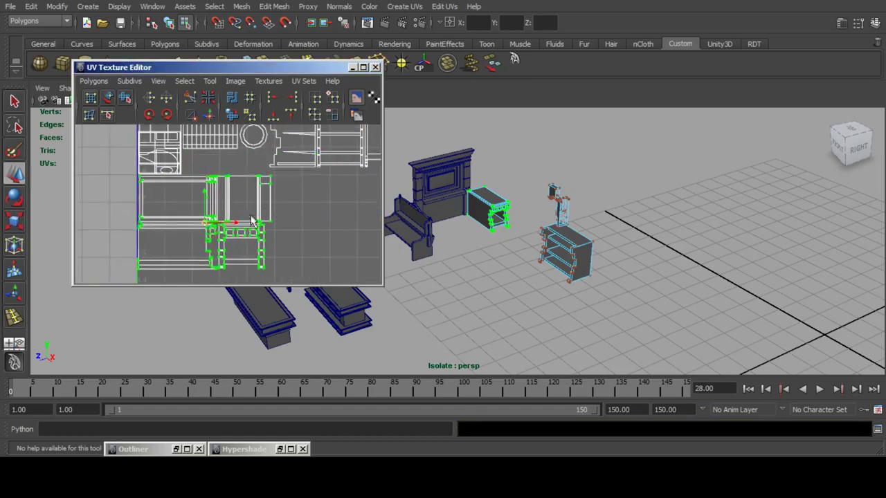
click(281, 208)
alt+middle_drag(196, 195, 241, 162)
scroll(241, 162, up, 4)
scroll(241, 161, down, 9)
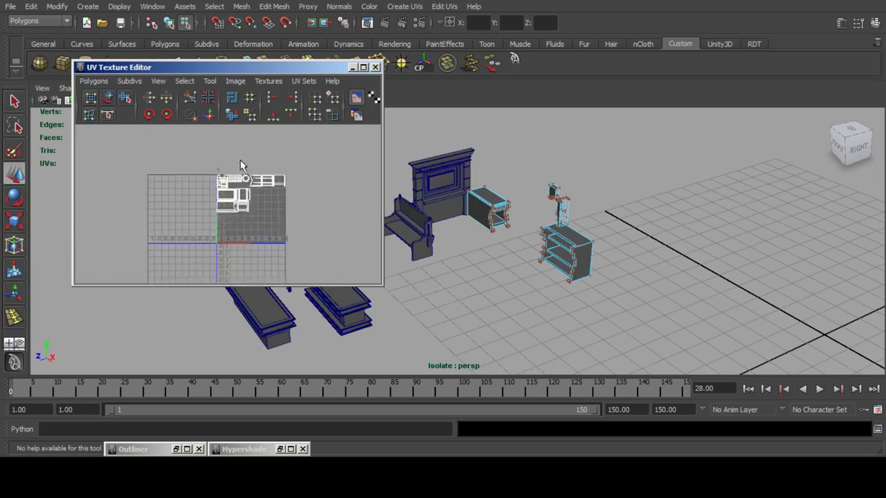
Display the bench's UVs along with the other furniture and bring its shells into view.
scroll(171, 191, down, 9)
alt+middle_drag(416, 243, 500, 265)
scroll(500, 265, up, 2)
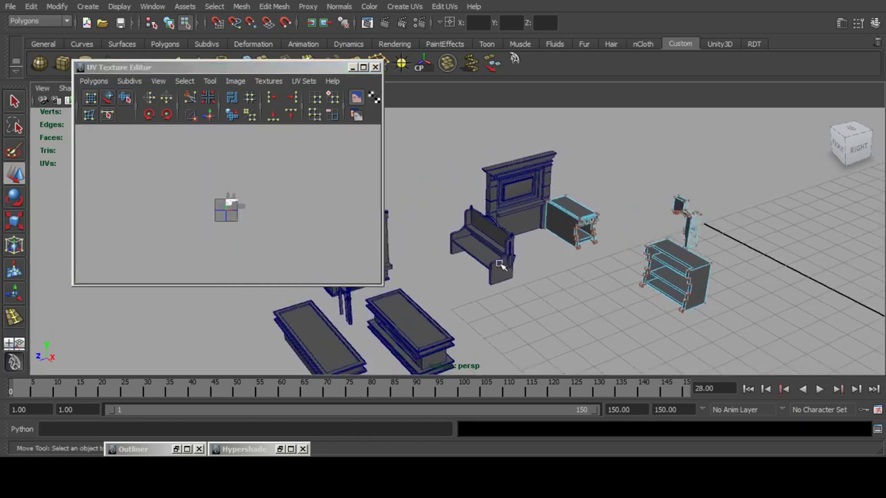
right_drag(490, 244, 518, 245)
alt+middle_drag(255, 216, 155, 154)
scroll(277, 196, up, 5)
alt+middle_drag(285, 210, 128, 202)
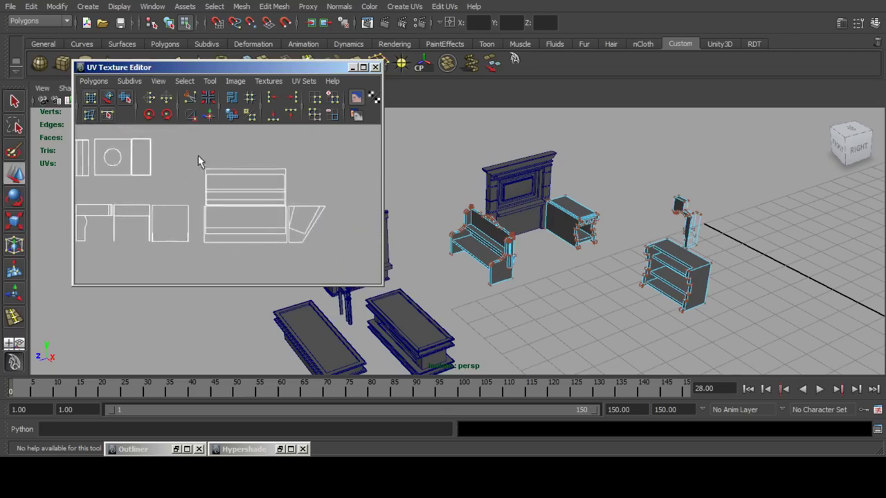
Scale the bench's slat and wedge-shaped UV shells down to the height of the neighbouring square shells and place them beside those shells.
drag(349, 270, 349, 270)
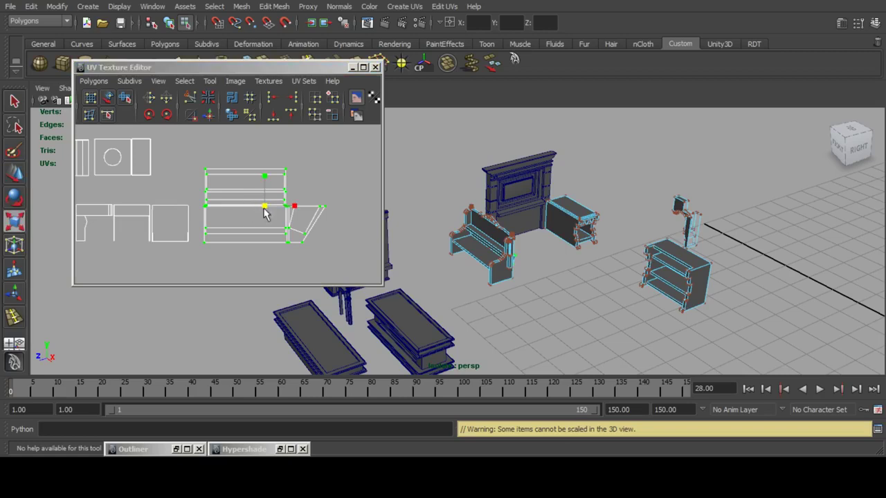
drag(265, 211, 220, 230)
click(13, 171)
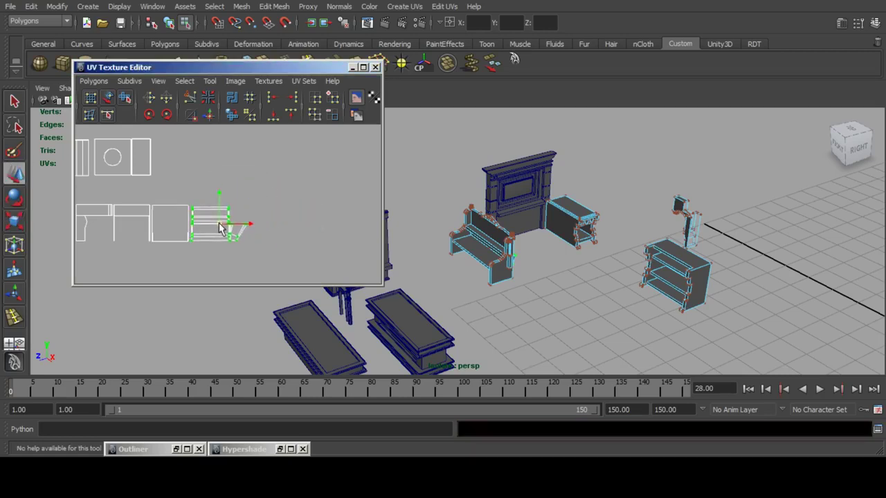
Select the bench's carved side and back UV shells and move them up onto the 0–1 tile.
alt+middle_drag(219, 227, 365, 247)
mouse_move(146, 188)
alt+middle_down()
mouse_move(222, 201)
mouse_move(235, 224)
mouse_move(227, 203)
alt+middle_up()
drag(302, 273, 302, 273)
alt+middle_drag(294, 222, 239, 222)
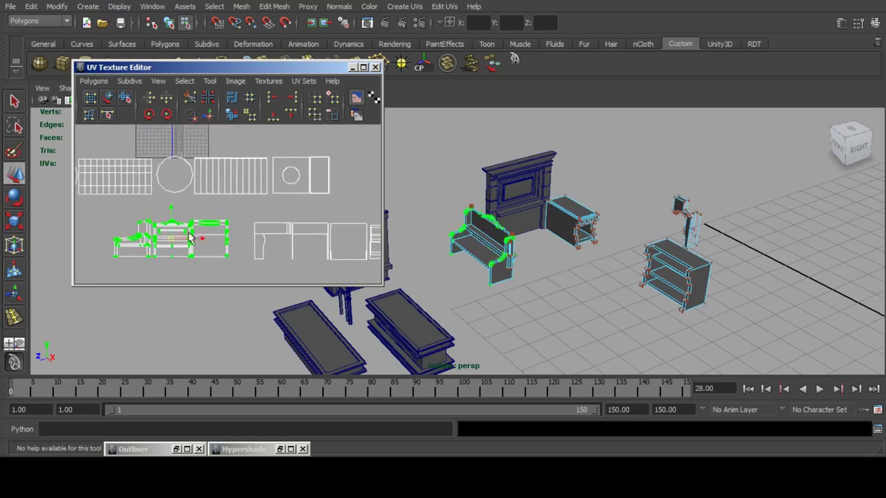
drag(170, 238, 237, 142)
alt+middle_drag(237, 143, 273, 216)
drag(272, 223, 239, 172)
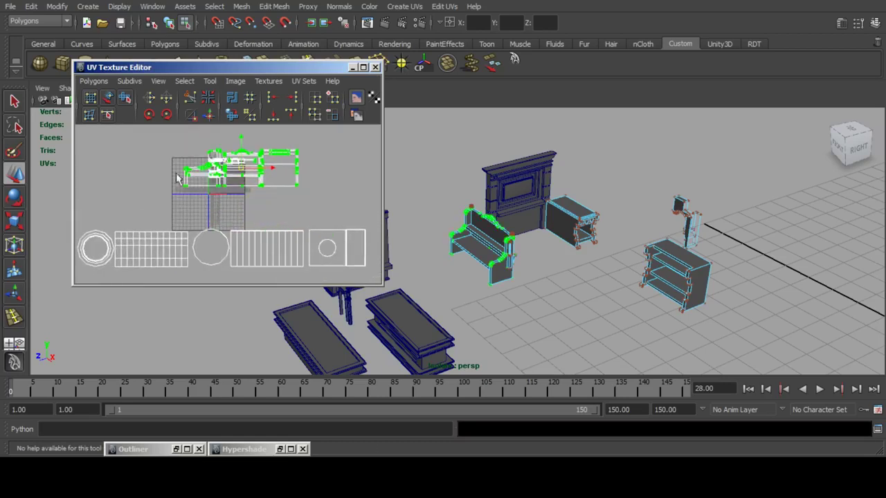
Scale the bench's carved shells down to suit the other furniture shells on the tile.
click(15, 223)
key(f)
alt+right_drag(181, 199, 207, 200)
alt+middle_drag(206, 199, 234, 185)
alt+right_drag(234, 186, 250, 196)
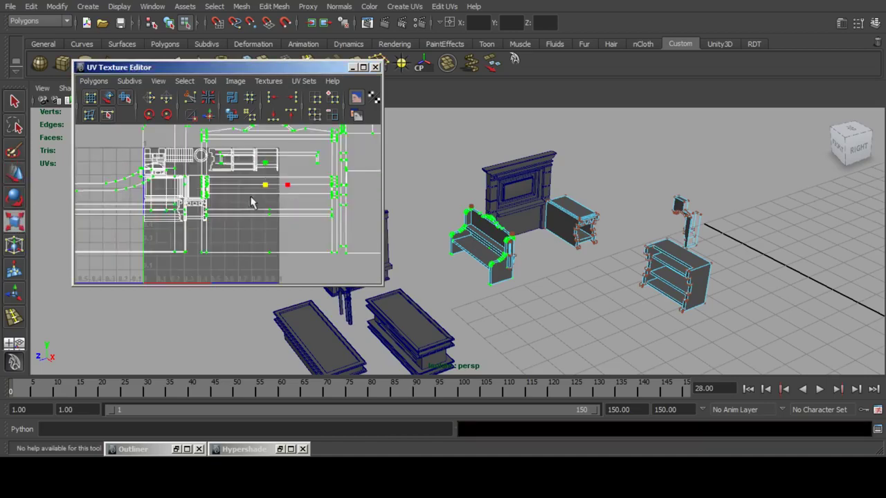
drag(265, 184, 240, 186)
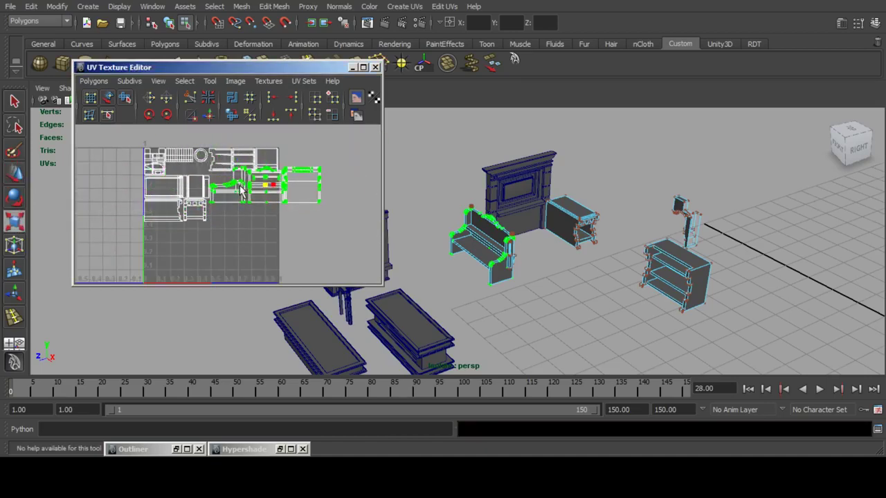
Move the bench's carved shells through the tile's free area to a spot beside and slightly below the cabinet's lower shells.
click(9, 179)
alt+right_drag(247, 191, 295, 194)
drag(295, 194, 233, 205)
click(12, 221)
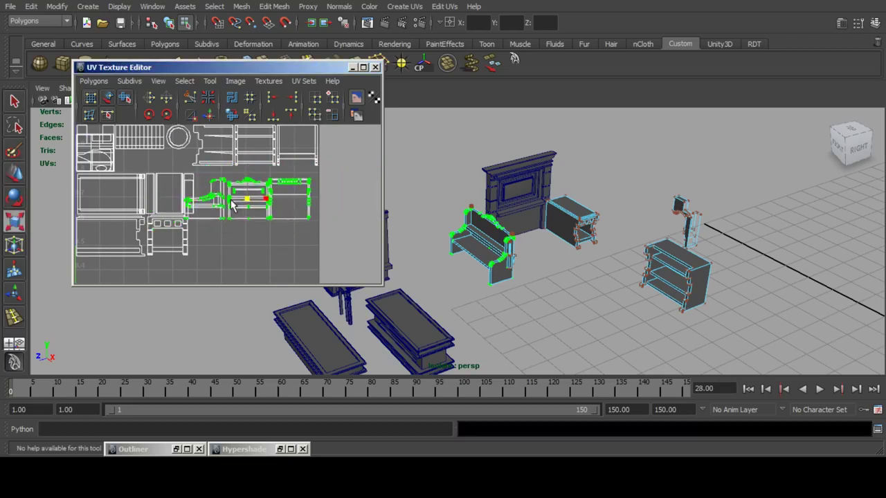
click(8, 178)
alt+middle_drag(211, 197, 207, 193)
drag(243, 193, 254, 188)
scroll(254, 186, down, 6)
mouse_move(254, 185)
alt+middle_down()
mouse_move(277, 150)
mouse_move(259, 176)
alt+middle_up()
scroll(277, 151, down, 2)
scroll(260, 176, up, 5)
drag(243, 193, 237, 230)
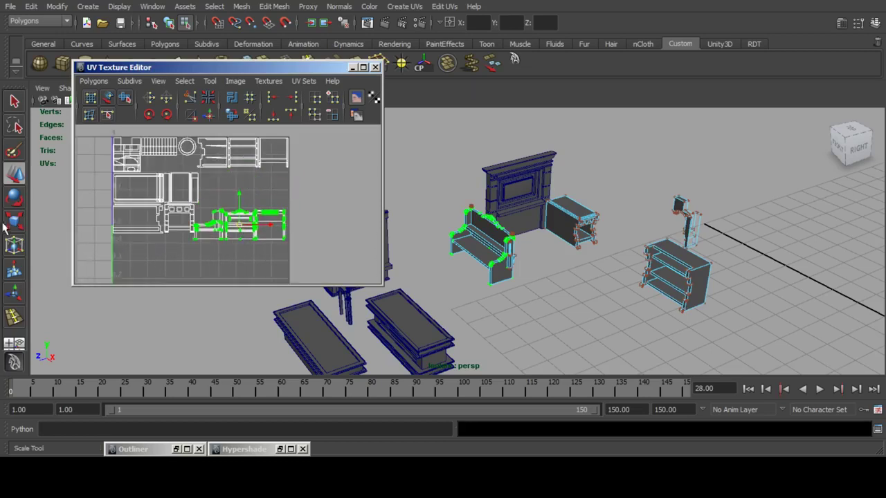
Enlarge the bench's carved shells to about three quarters of the tile's width, fit them against its right edge below the cabinet's, and deselect them.
click(6, 224)
alt+middle_drag(241, 226, 239, 204)
drag(237, 206, 251, 218)
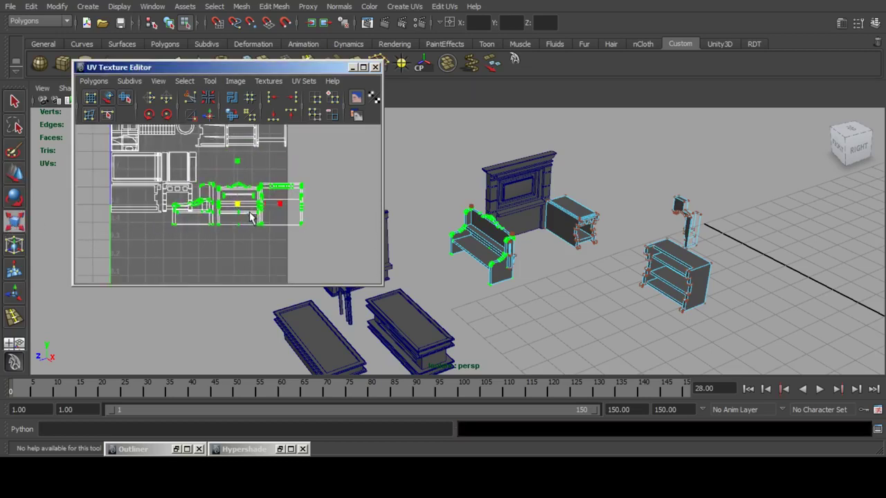
click(6, 177)
alt+middle_drag(210, 192, 211, 164)
drag(239, 179, 221, 207)
scroll(224, 197, up, 2)
alt+middle_drag(223, 196, 230, 205)
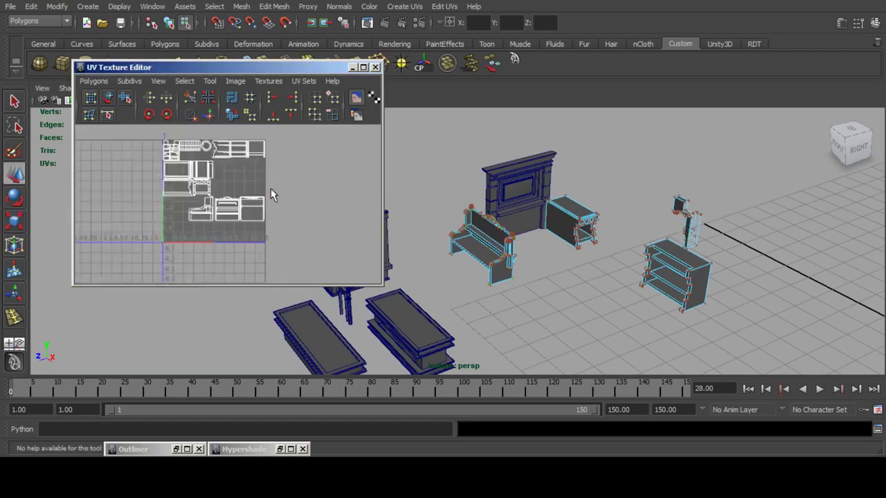
Select the second of the bench's off-tile square shells and stack it exactly over the first one.
scroll(272, 191, down, 5)
alt+middle_drag(281, 220, 226, 144)
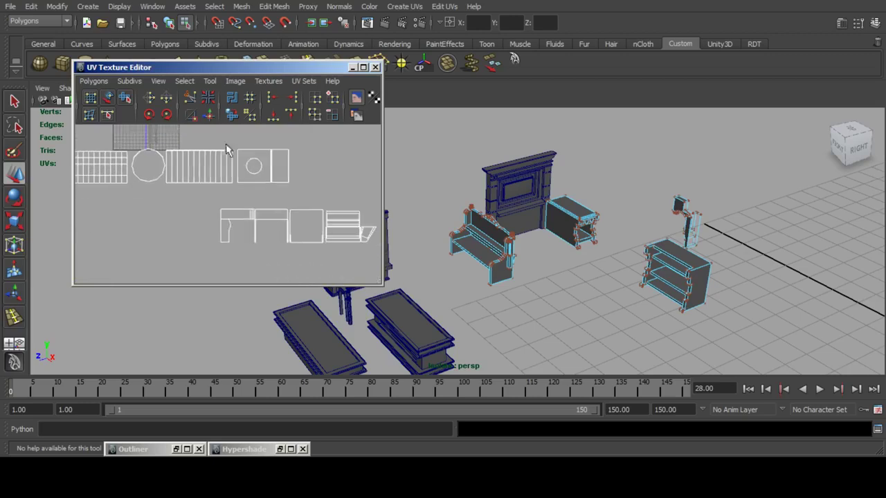
alt+middle_drag(243, 203, 221, 201)
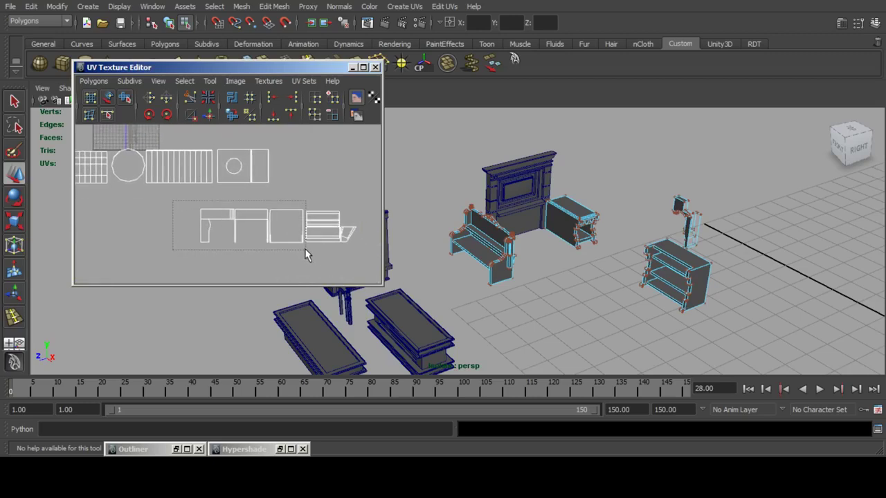
drag(300, 250, 238, 247)
scroll(253, 244, up, 5)
alt+middle_drag(267, 238, 237, 174)
scroll(277, 177, down, 2)
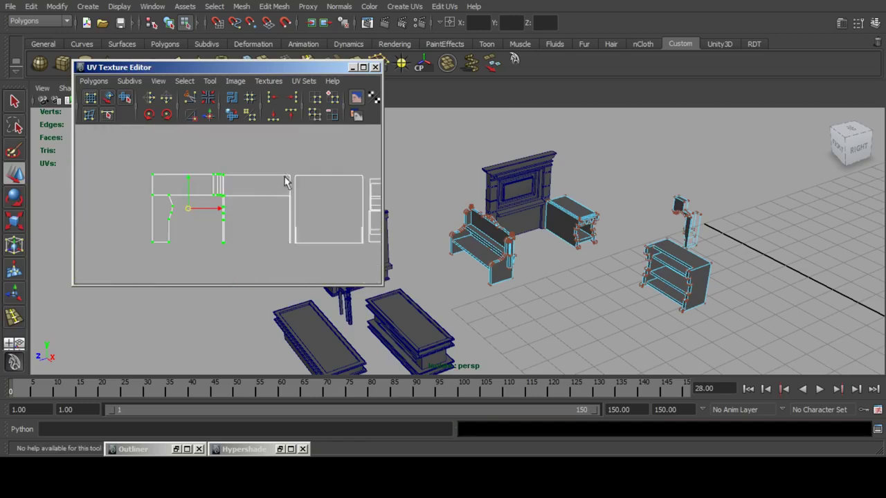
drag(222, 255, 222, 255)
scroll(271, 207, up, 2)
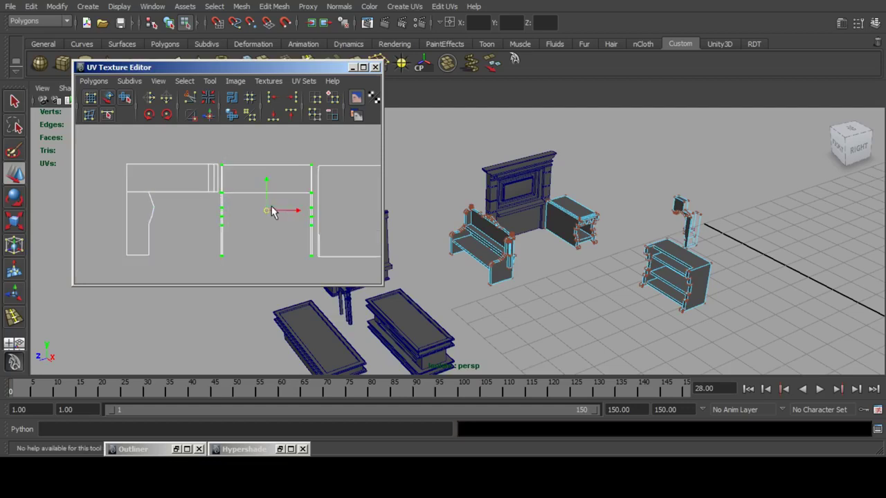
drag(287, 213, 193, 216)
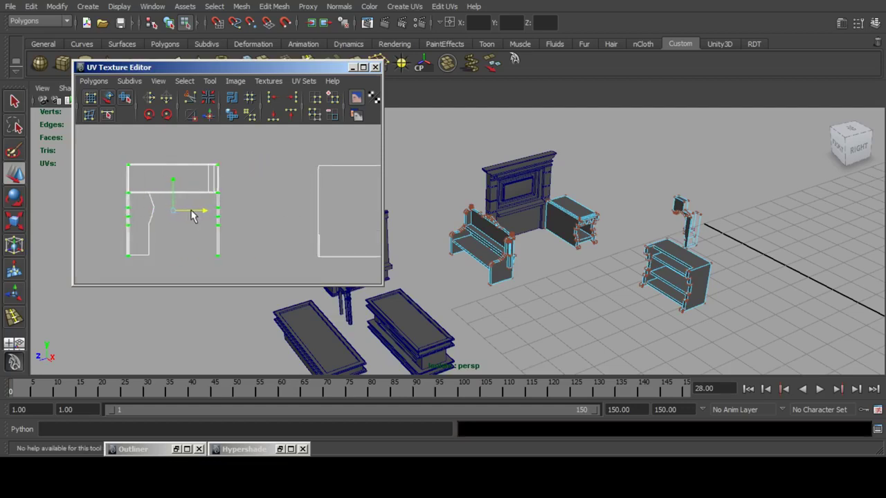
Select the bench's plain square shell and move it over the two already stacked shells.
scroll(252, 203, down, 2)
alt+middle_drag(254, 203, 228, 197)
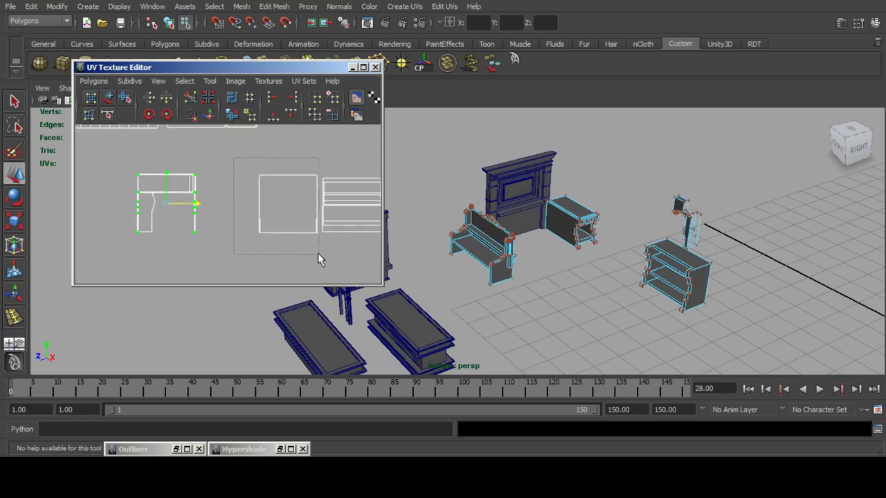
drag(318, 254, 319, 254)
scroll(291, 215, down, 4)
alt+middle_drag(261, 206, 264, 218)
scroll(265, 218, up, 4)
drag(314, 226, 210, 218)
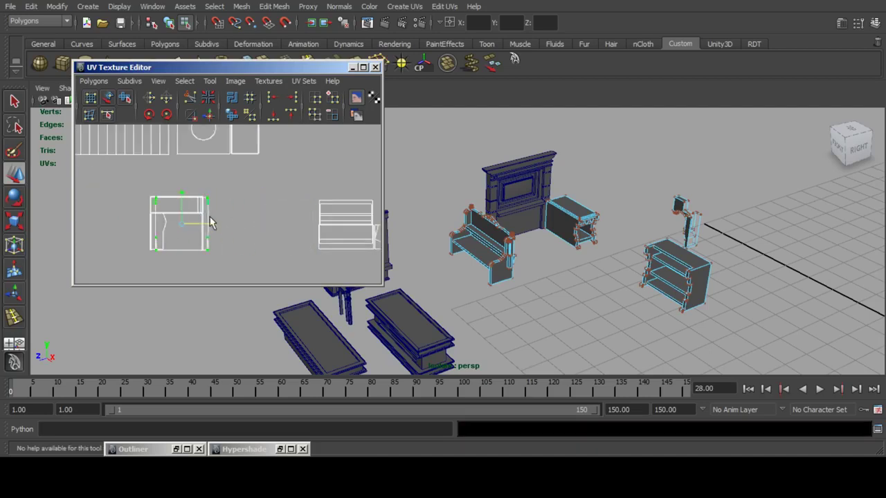
Select the bench's slat and wedge-shaped shells and slide them up against the stacked square shells.
scroll(277, 195, down, 2)
alt+middle_drag(287, 188, 251, 186)
drag(248, 190, 337, 256)
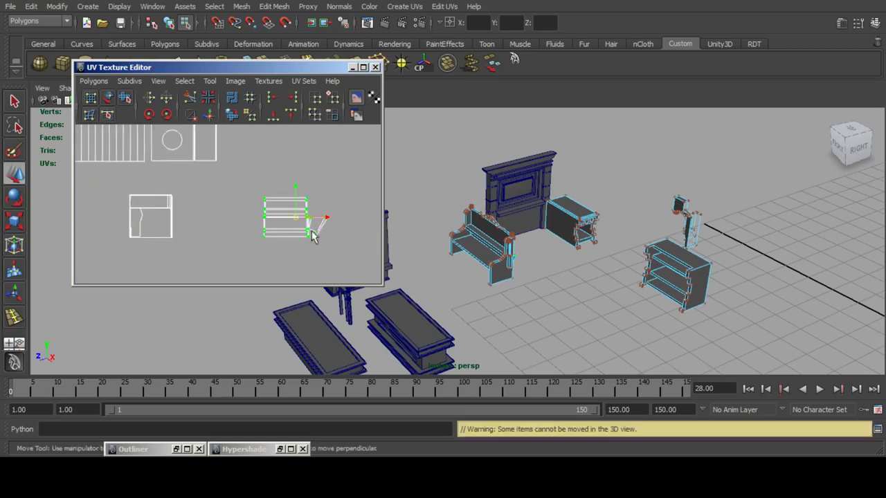
drag(320, 219, 235, 211)
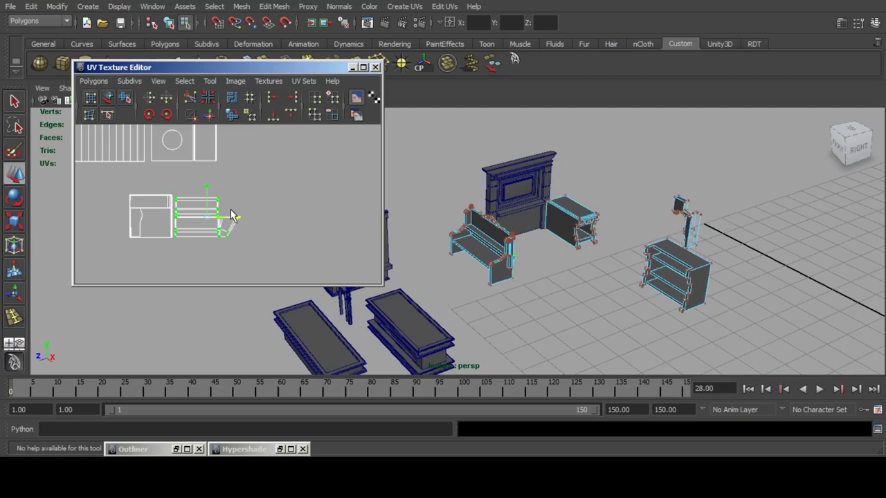
Move the stacked square shells and the slat shells together onto the 0–1 tile and scale them down.
drag(250, 249, 251, 250)
scroll(225, 225, down, 4)
alt+middle_drag(215, 214, 232, 244)
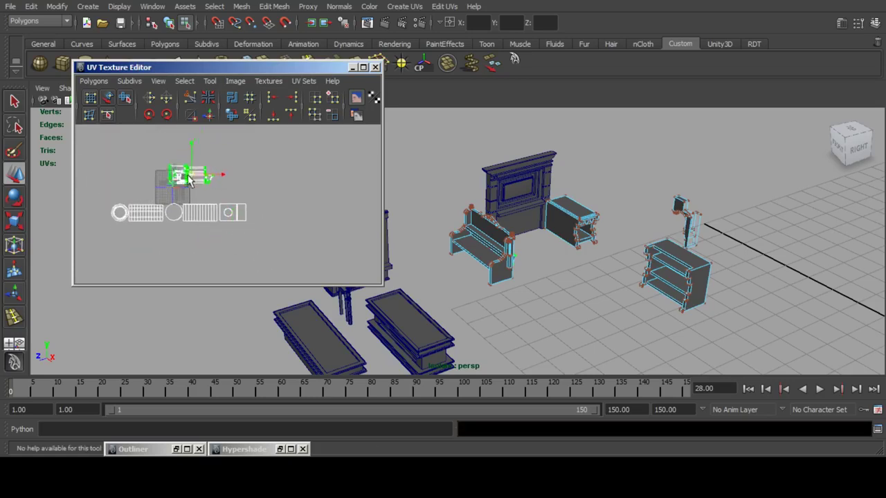
click(13, 220)
key(f)
scroll(190, 191, up, 3)
alt+middle_drag(186, 194, 217, 181)
scroll(217, 181, down, 3)
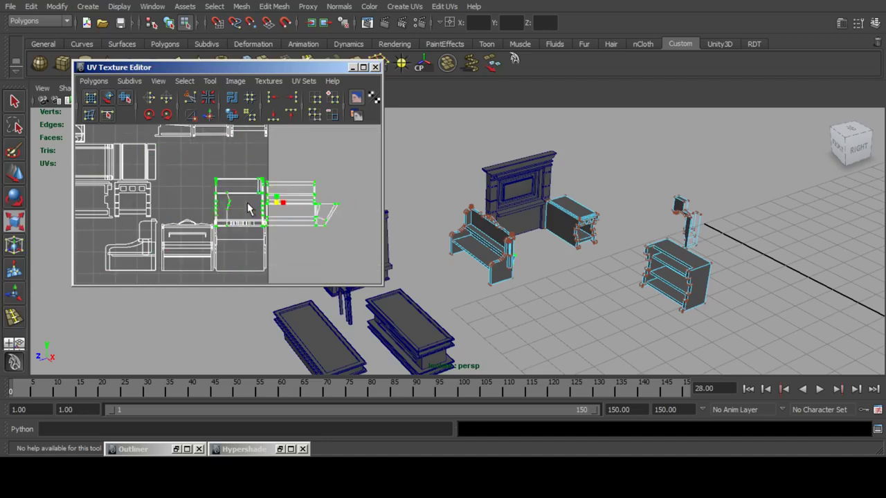
drag(247, 203, 247, 204)
Move the stacked square and slat shells into the gap directly below the bookcase's shells.
alt+middle_drag(247, 204, 284, 172)
click(14, 178)
scroll(288, 170, up, 2)
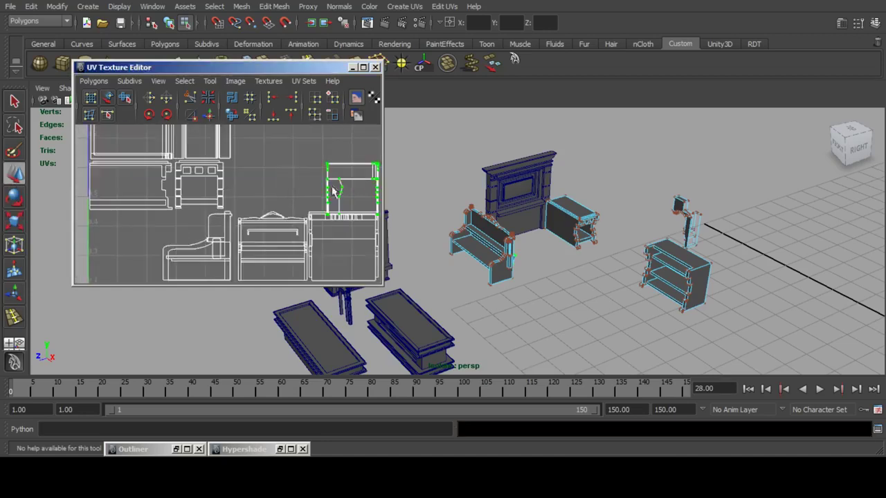
alt+middle_drag(352, 184, 251, 229)
drag(289, 234, 213, 176)
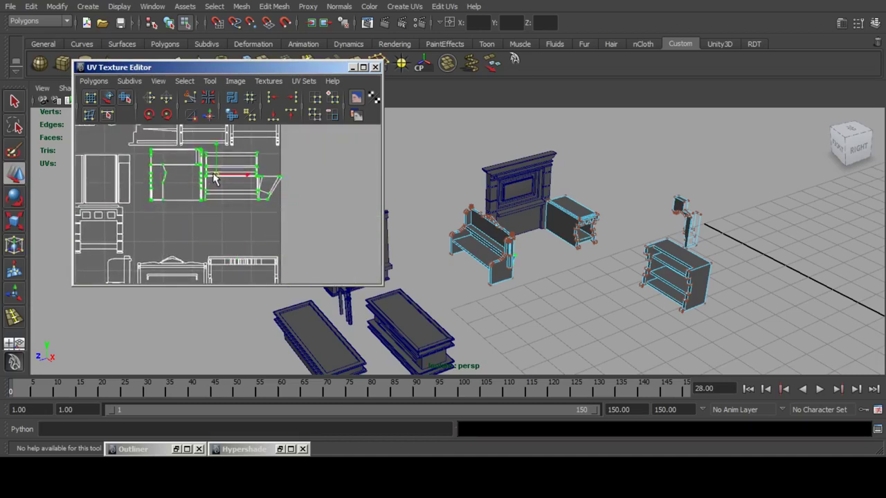
Scale the square and slat shells down slightly and fit them against the tile's right edge below the bookcase's shells.
alt+middle_drag(213, 176, 231, 207)
scroll(231, 208, up, 2)
click(13, 223)
drag(237, 208, 256, 196)
click(12, 170)
scroll(266, 204, down, 5)
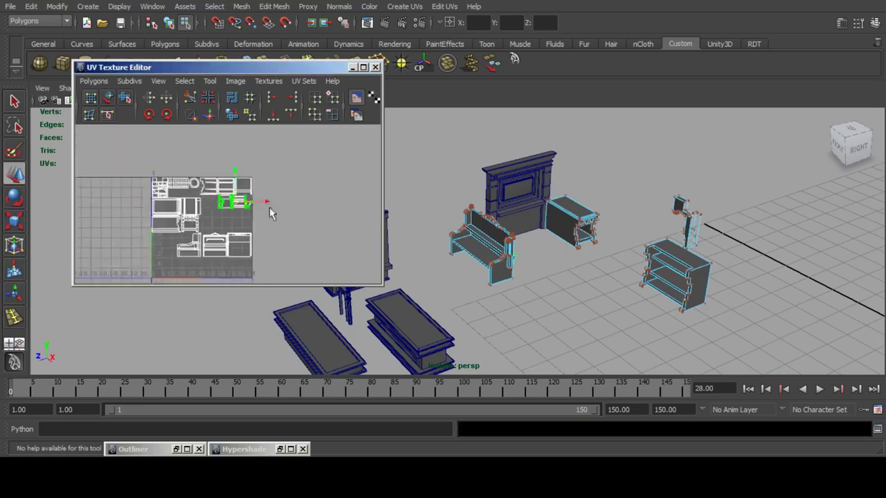
Select the two off-tile pairs of round and strip shells in turn and frame the bench parts they belong to.
alt+middle_drag(256, 274, 275, 190)
scroll(226, 197, down, 4)
scroll(230, 199, up, 3)
scroll(236, 191, down, 1)
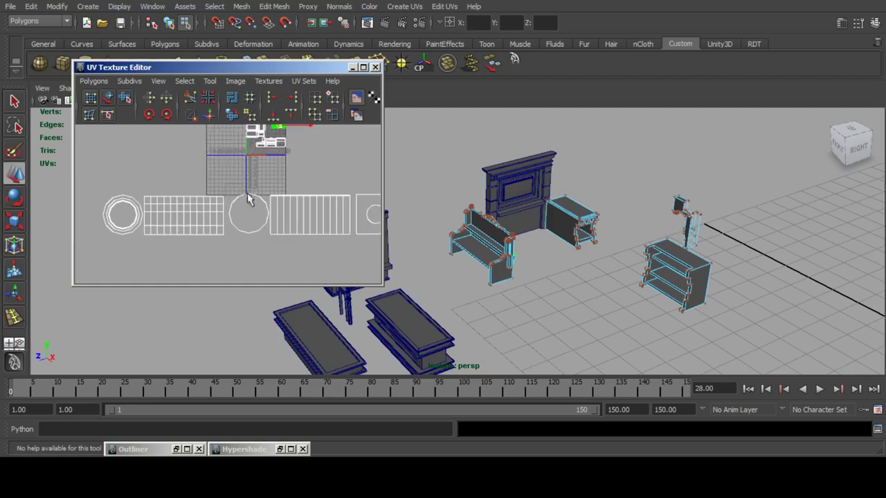
drag(344, 238, 352, 238)
key(f)
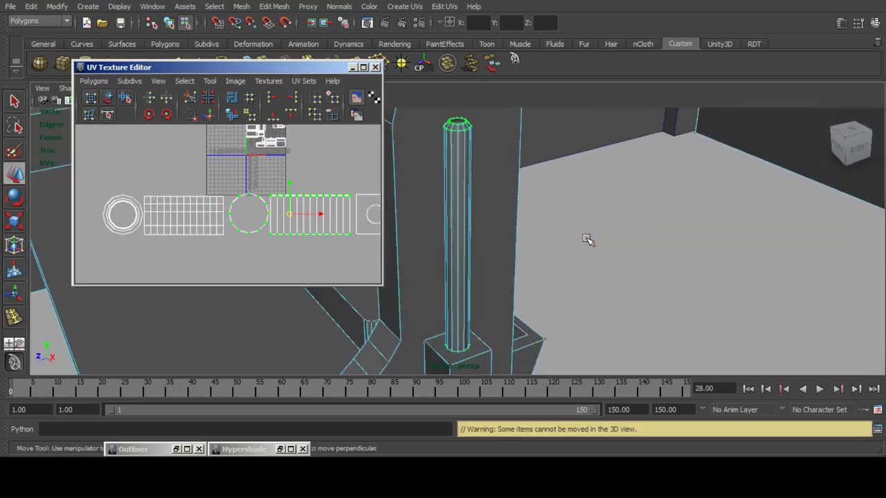
drag(94, 184, 225, 247)
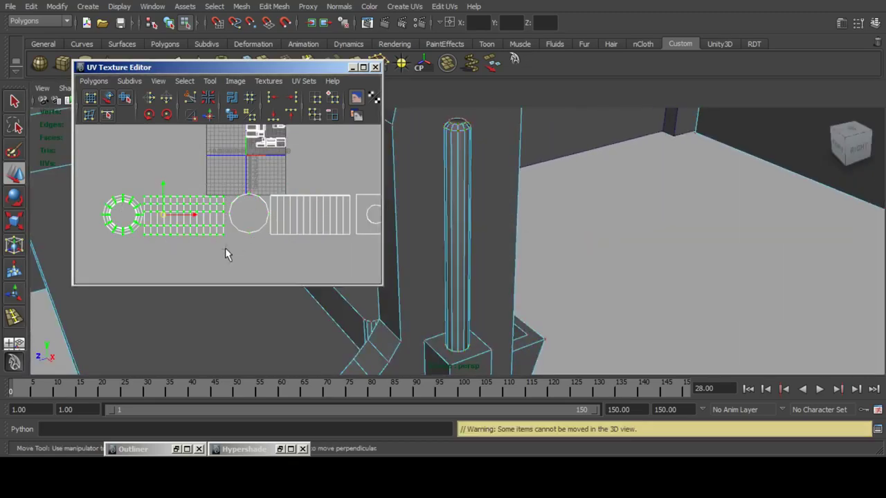
key(f)
alt+middle_drag(242, 222, 166, 182)
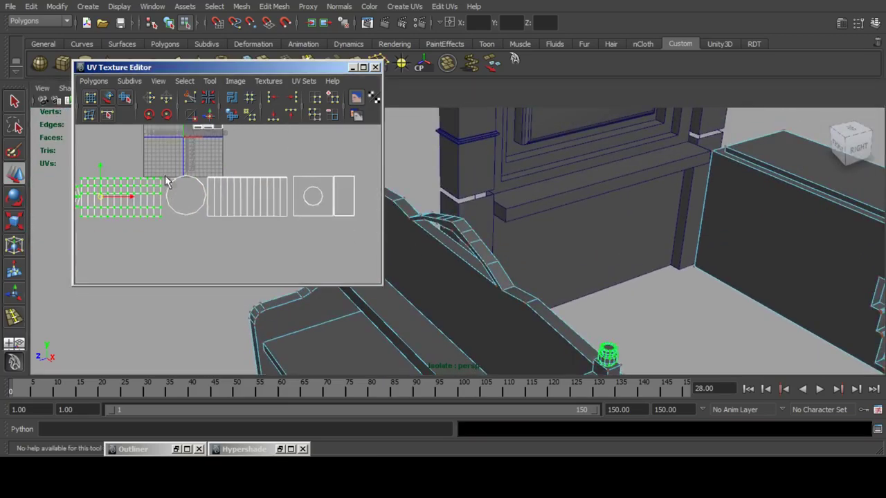
Select the plain circle and vertical-strip shells and stack them over the matching ring and grid shells.
drag(260, 225, 290, 227)
alt+middle_drag(231, 196, 267, 223)
drag(289, 222, 162, 217)
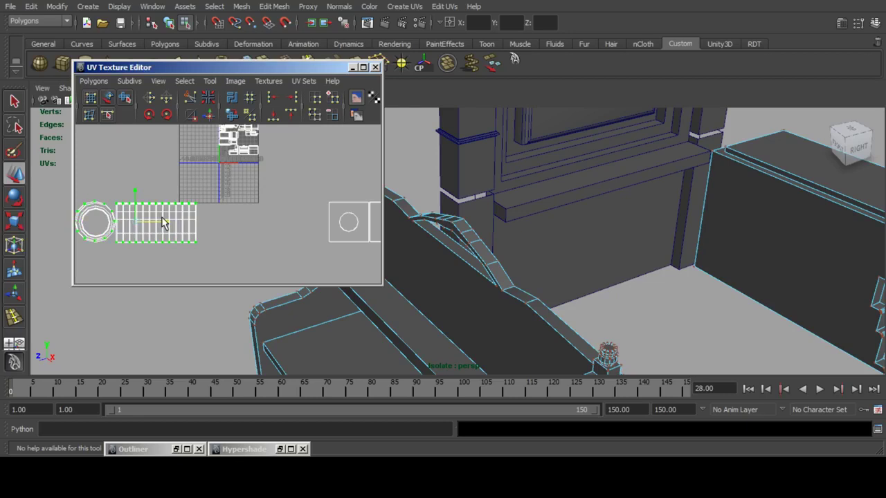
Select the stacked ring and grid shells and move them up against the square shell containing the circle.
alt+middle_drag(316, 197, 281, 193)
alt+middle_drag(148, 206, 216, 206)
drag(104, 190, 252, 247)
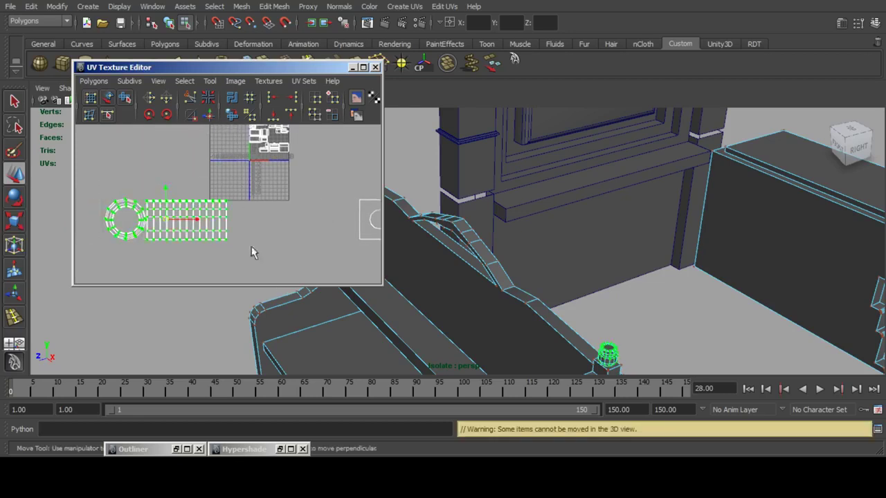
alt+middle_drag(252, 248, 198, 262)
drag(120, 234, 250, 234)
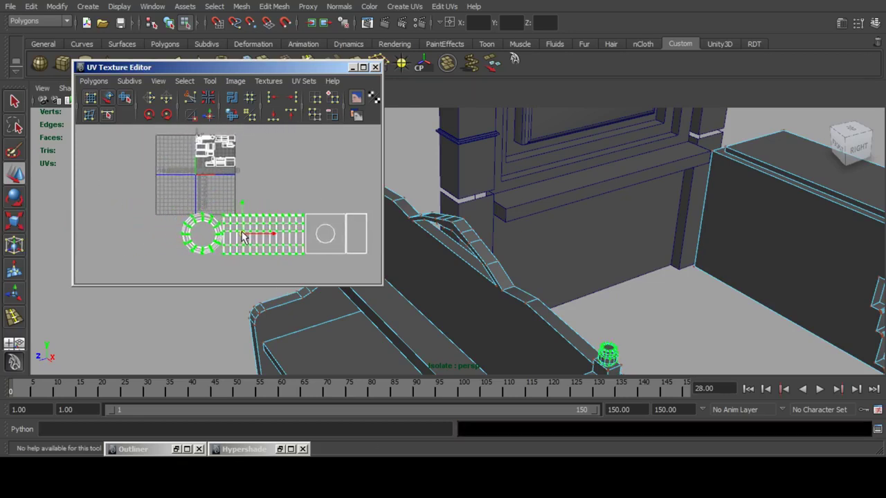
Select the whole row of round, grid and square shells, move it onto the 0–1 tile and scale it down.
drag(146, 193, 372, 277)
drag(274, 237, 220, 150)
click(15, 222)
key(f)
scroll(210, 181, up, 2)
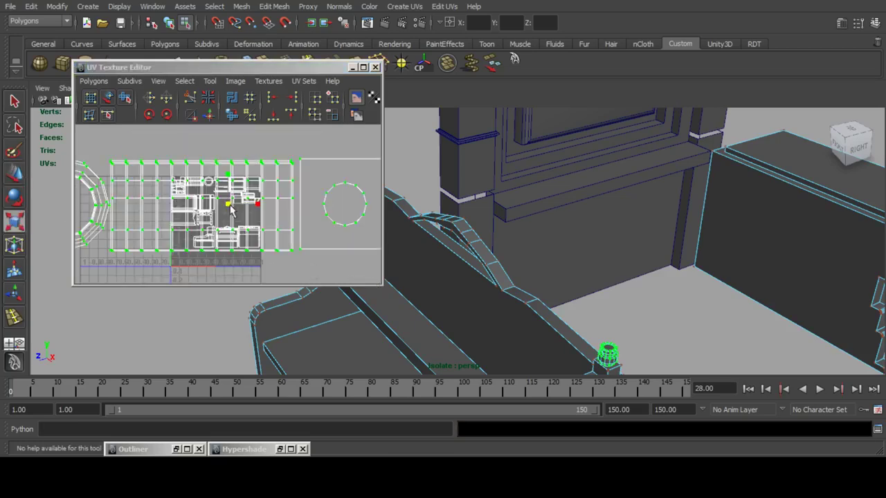
drag(229, 203, 203, 201)
Scale the row of small shells down further to fit the gap and rotate it counterclockwise until it stands vertically.
alt+right_drag(205, 207, 250, 193)
alt+middle_drag(251, 193, 226, 202)
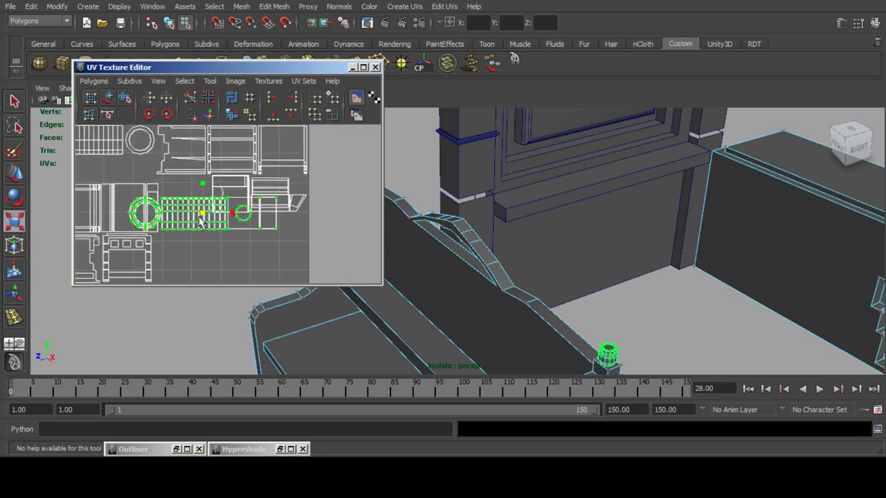
drag(201, 215, 189, 215)
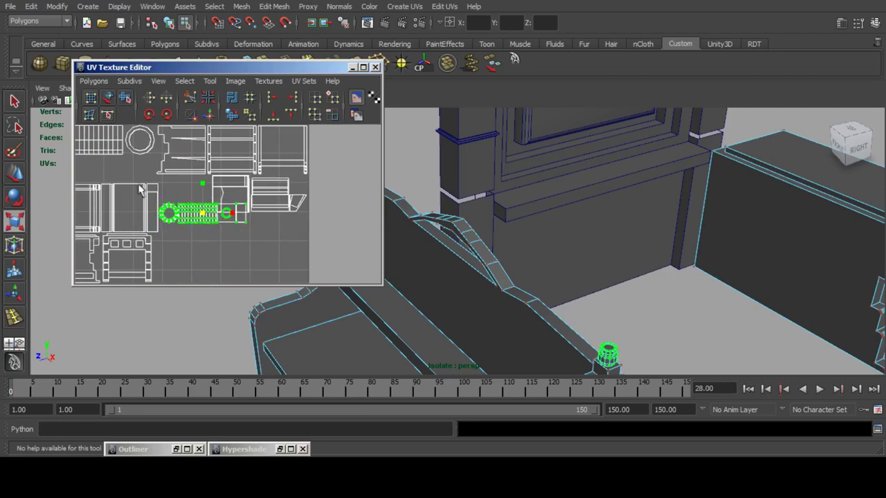
click(149, 114)
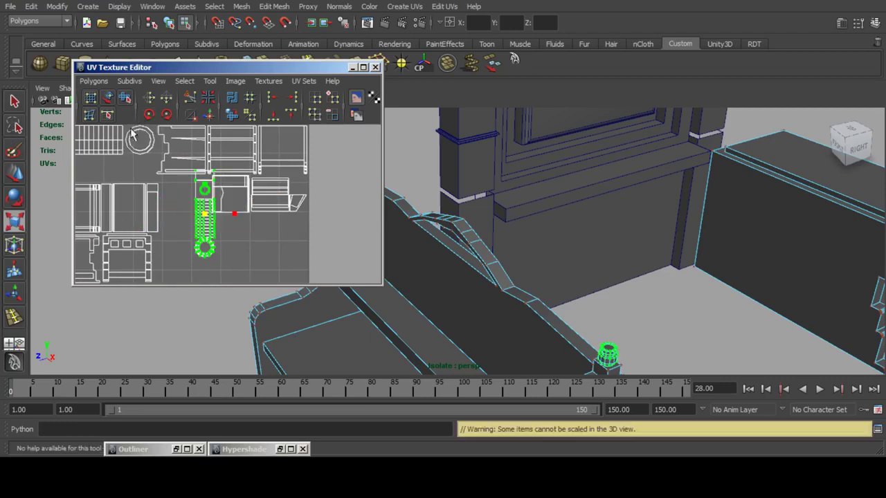
Move the vertical strip of ring, grid and square shells into the gap beside the furniture shells already packed in the tile.
click(17, 170)
alt+right_drag(191, 208, 198, 217)
alt+middle_drag(198, 216, 235, 214)
drag(234, 214, 189, 223)
click(216, 186)
Add the tall wall panel behind the bench to the selection and bring its UV shells into view.
scroll(287, 204, down, 8)
scroll(486, 213, down, 7)
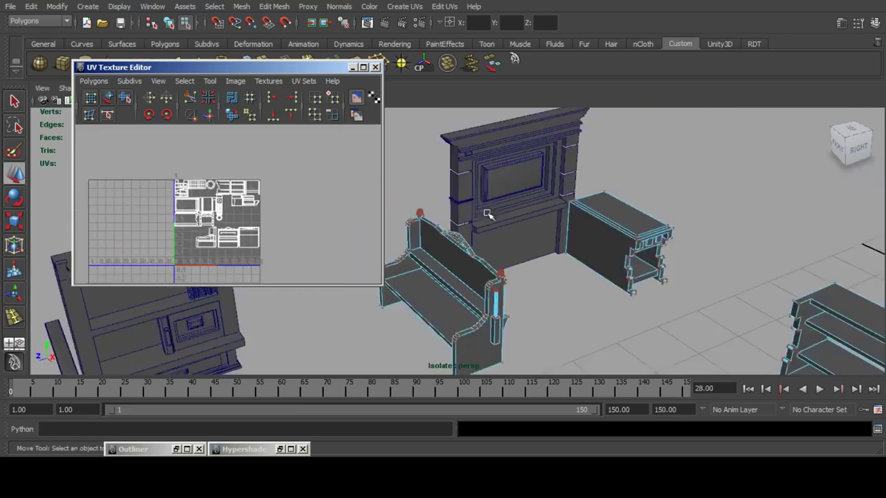
mouse_move(520, 249)
alt+middle_down()
mouse_move(553, 215)
mouse_move(532, 248)
alt+middle_up()
shift+click(544, 210)
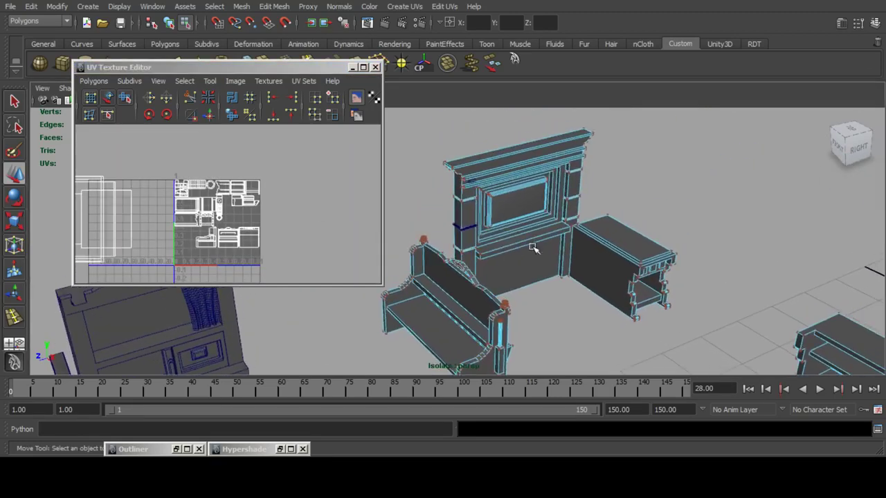
scroll(146, 207, down, 5)
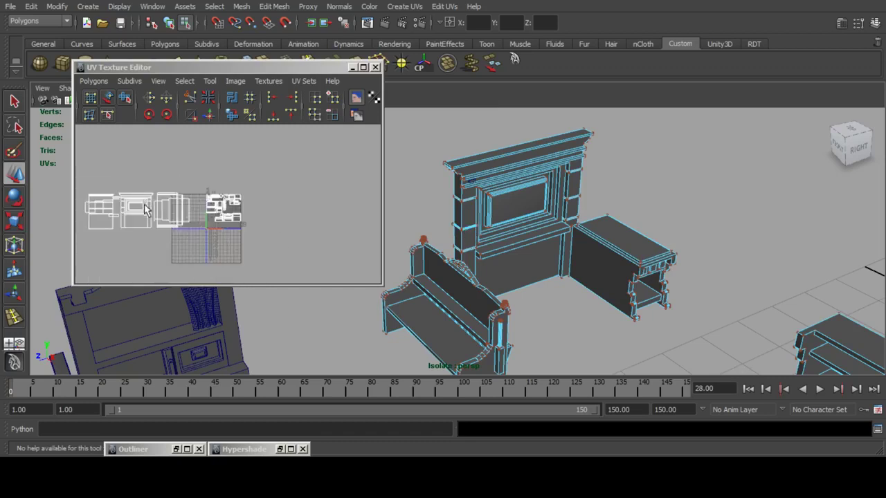
alt+middle_drag(153, 207, 206, 204)
scroll(208, 192, up, 2)
scroll(249, 212, up, 3)
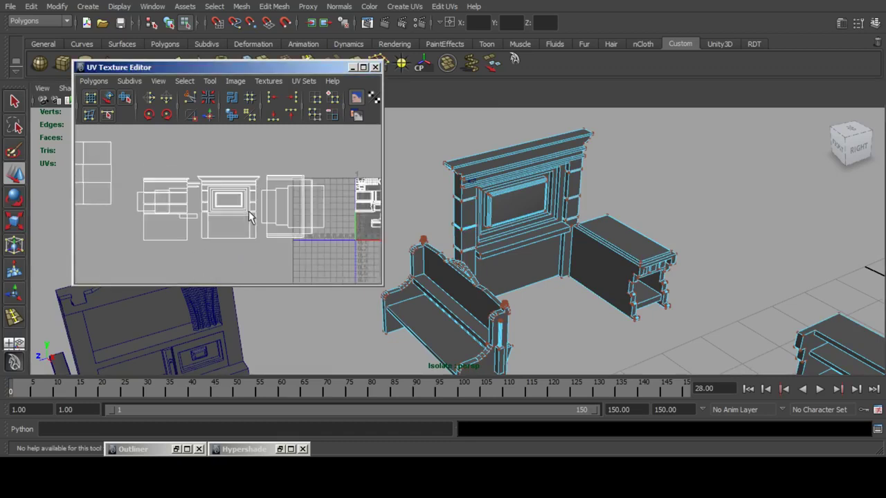
scroll(249, 217, up, 3)
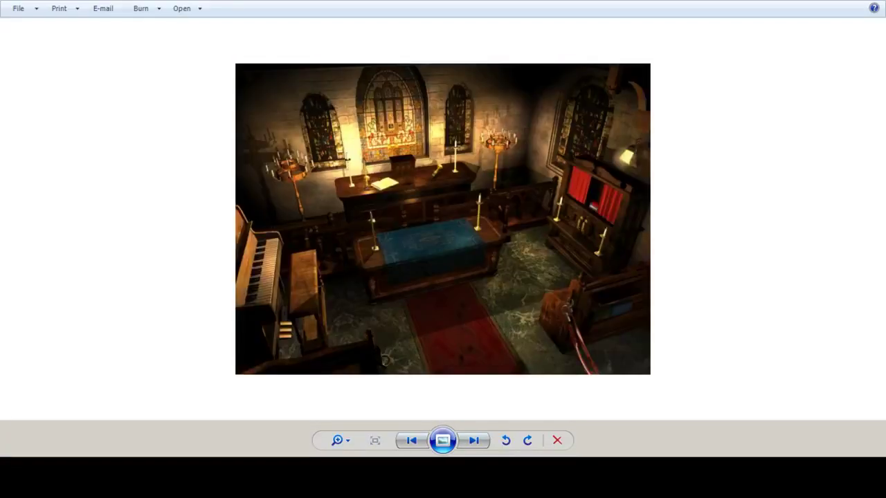
Switch to the photo viewer and examine the wall panelling in the reference render with the chest and typewriter desk.
key(Right)
key(Right)
key(Right)
scroll(443, 219, up, 4)
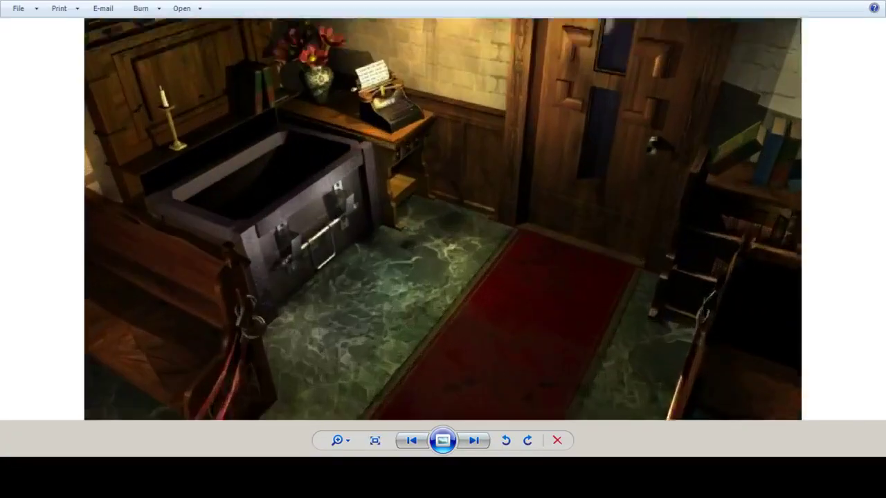
drag(443, 219, 443, 299)
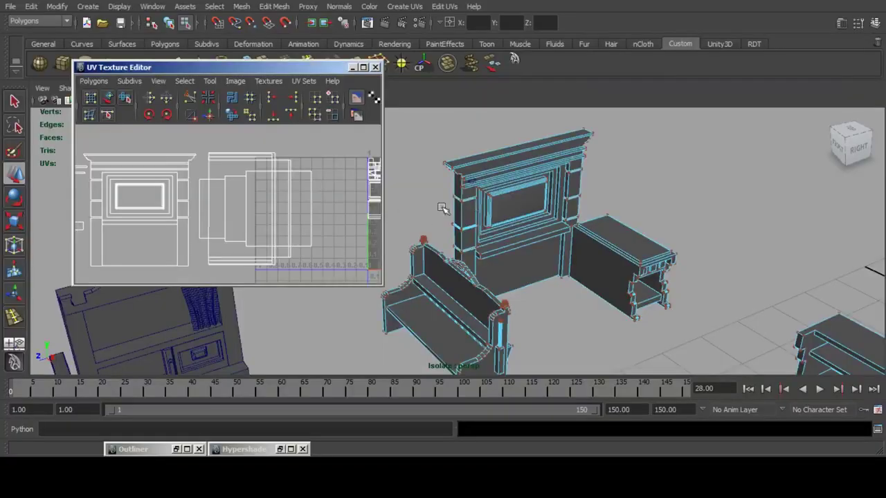
Return to Maya and add the small rectangular block near the wall panel's upper corner to the selection.
alt+drag(543, 186, 516, 196)
scroll(516, 197, up, 3)
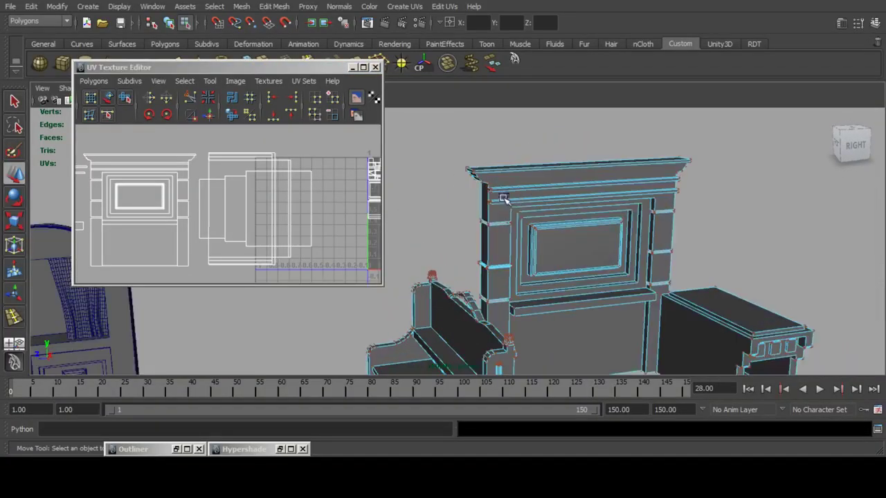
shift+click(505, 199)
key(ctrl+z)
shift+click(507, 196)
scroll(193, 208, down, 5)
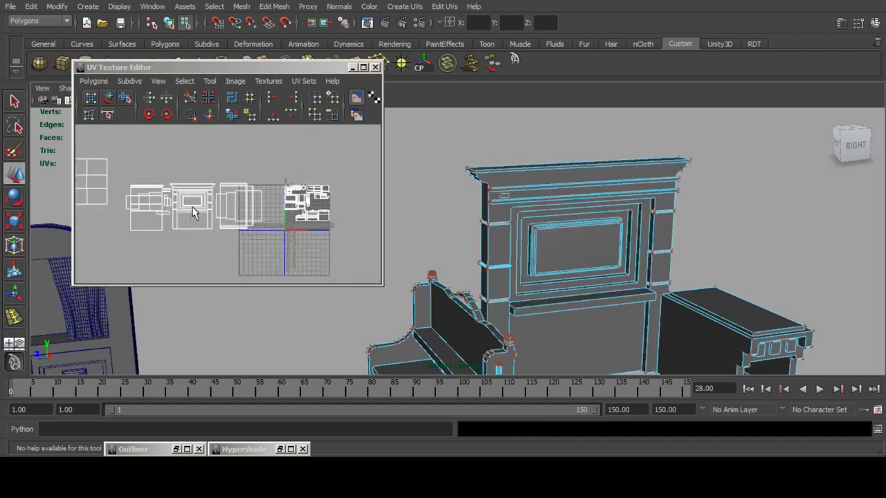
scroll(212, 209, up, 5)
alt+middle_drag(193, 207, 210, 202)
scroll(244, 210, down, 5)
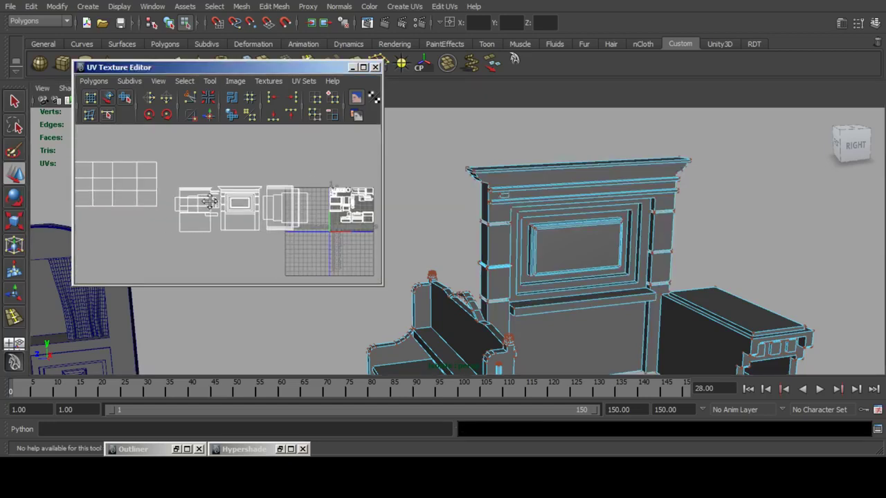
alt+right_drag(210, 201, 279, 209)
alt+middle_drag(313, 195, 245, 191)
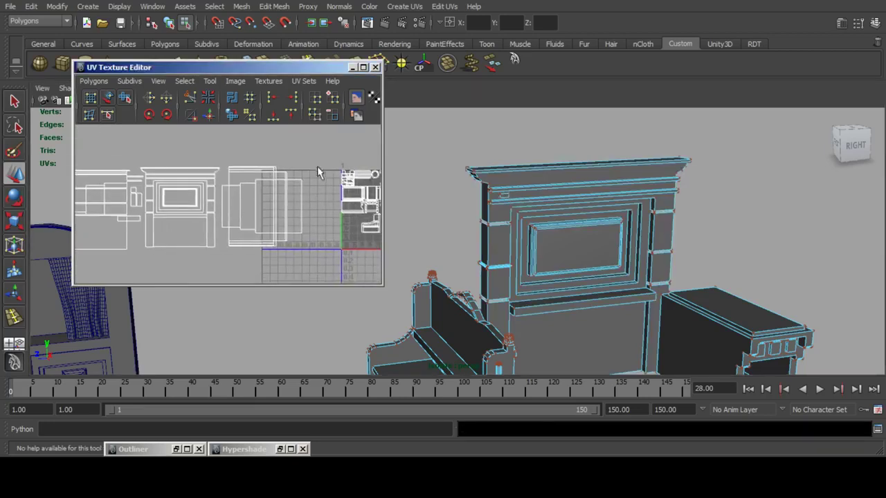
Stack the nested side-view shells between the panel's front shell and the tile over the front shell and narrow them horizontally.
drag(222, 252, 220, 252)
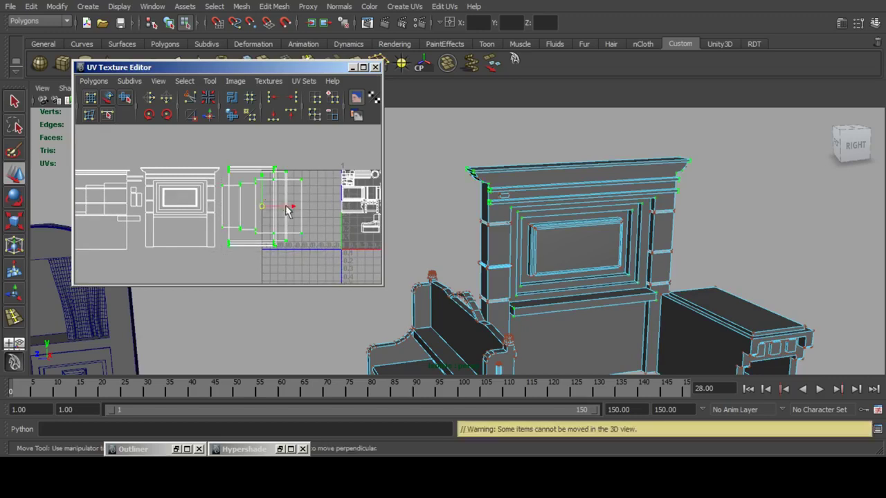
drag(286, 207, 202, 207)
click(19, 220)
alt+middle_drag(166, 188, 208, 205)
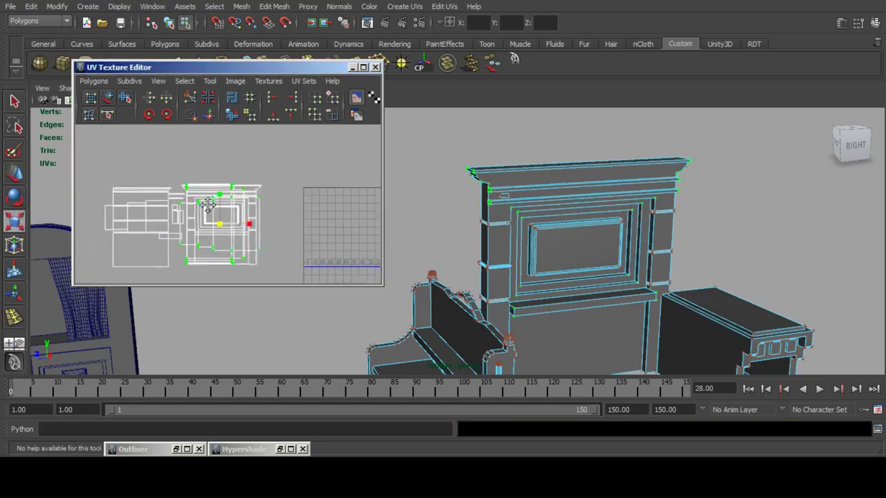
alt+right_drag(208, 205, 223, 212)
drag(247, 232, 241, 233)
Select the rectangular shells on the other side of the panel's front shell, stack them over it and narrow them horizontally.
alt+middle_drag(146, 197, 282, 183)
drag(289, 277, 291, 284)
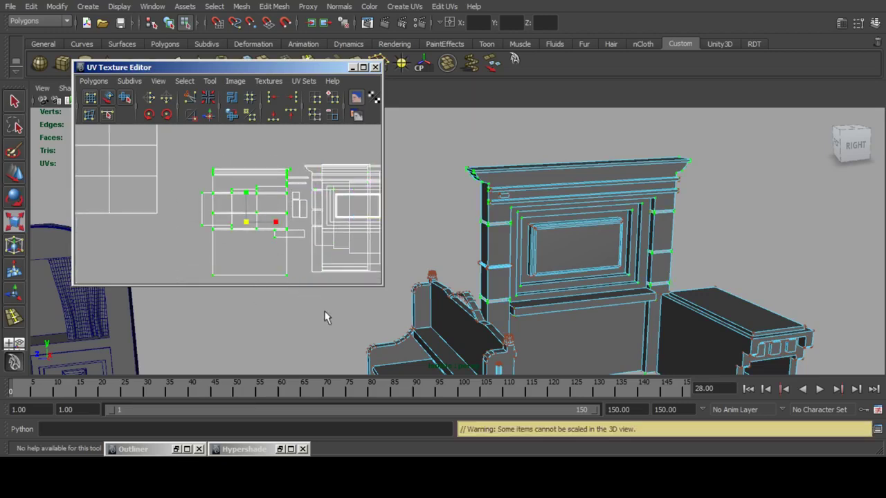
key(shift+period)
click(14, 174)
alt+middle_drag(270, 195, 130, 182)
drag(144, 208, 241, 205)
click(20, 222)
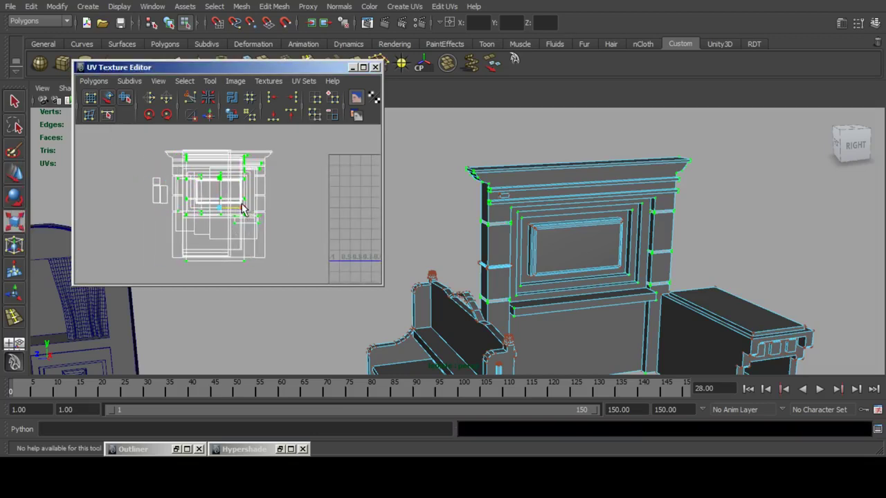
click(139, 162)
Select the large grid shell and move it edge to edge with the square frame shell, aligning their heights.
scroll(138, 166, down, 3)
alt+middle_drag(135, 173, 201, 209)
scroll(109, 159, down, 1)
drag(240, 228, 290, 264)
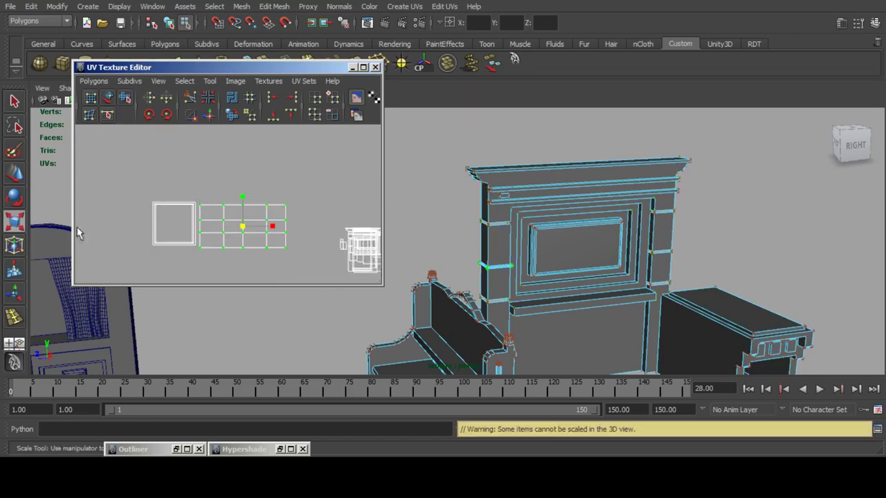
click(15, 173)
scroll(272, 199, down, 1)
alt+middle_drag(290, 223, 254, 189)
scroll(338, 215, up, 3)
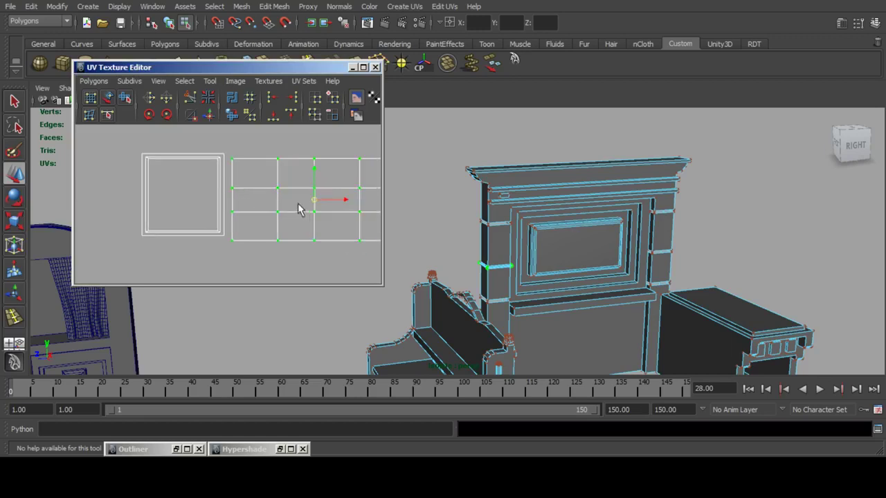
drag(314, 198, 311, 198)
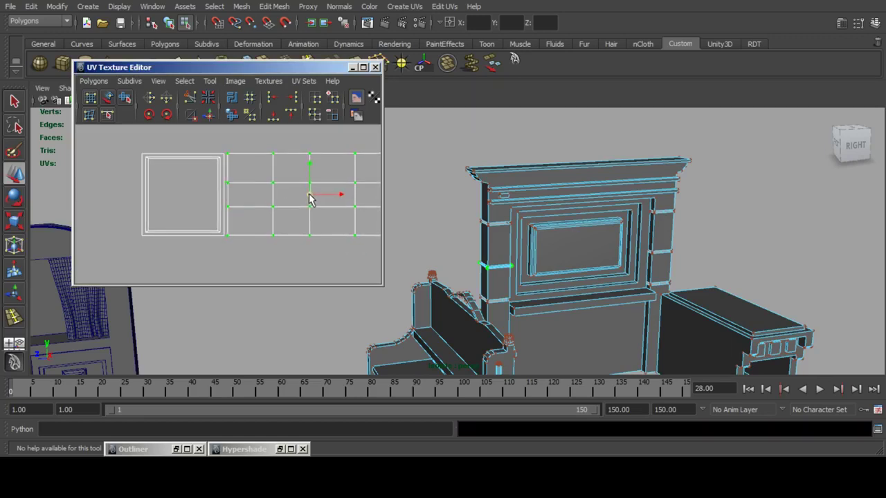
Select the square frame and grid shells together and scale them down uniformly to a small fraction of their size.
scroll(303, 203, down, 4)
alt+middle_drag(302, 203, 233, 204)
drag(103, 167, 239, 223)
click(15, 215)
scroll(172, 206, up, 3)
alt+middle_drag(110, 204, 158, 215)
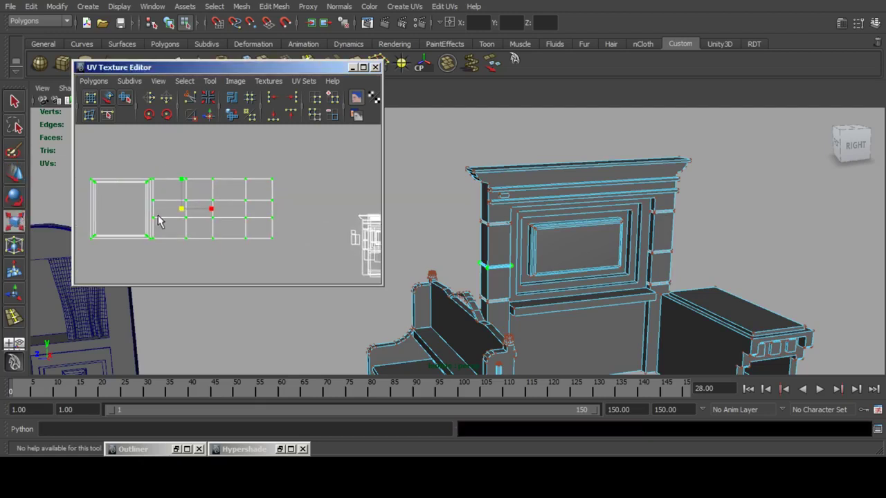
drag(181, 209, 151, 209)
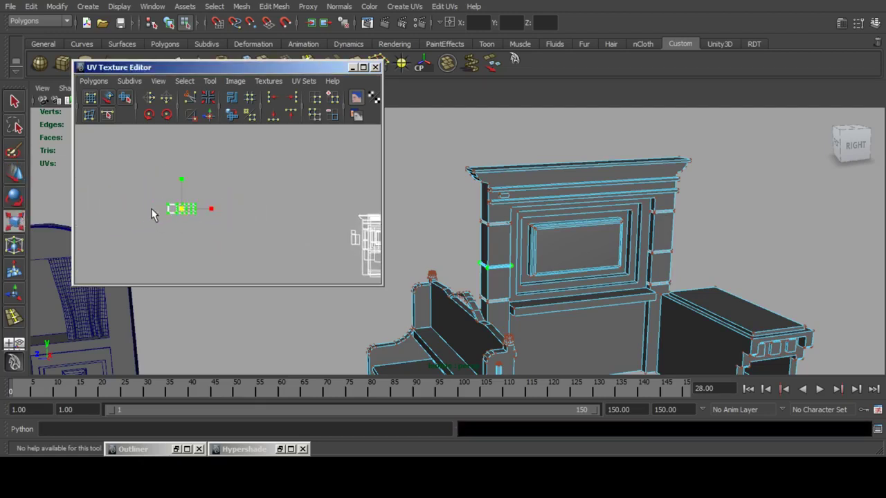
Stand the shrunken frame and grid shells vertically and place them directly below the small block shells beside the panel stack.
click(20, 173)
alt+middle_drag(254, 207, 156, 167)
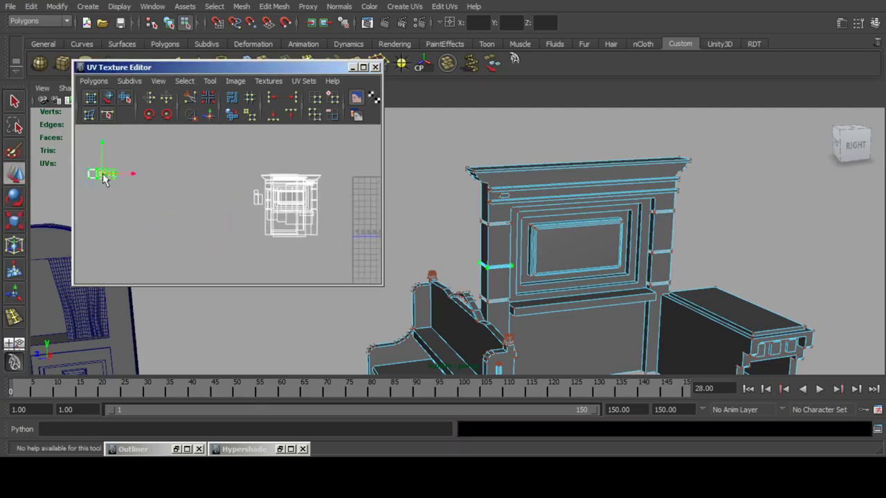
drag(104, 179, 259, 211)
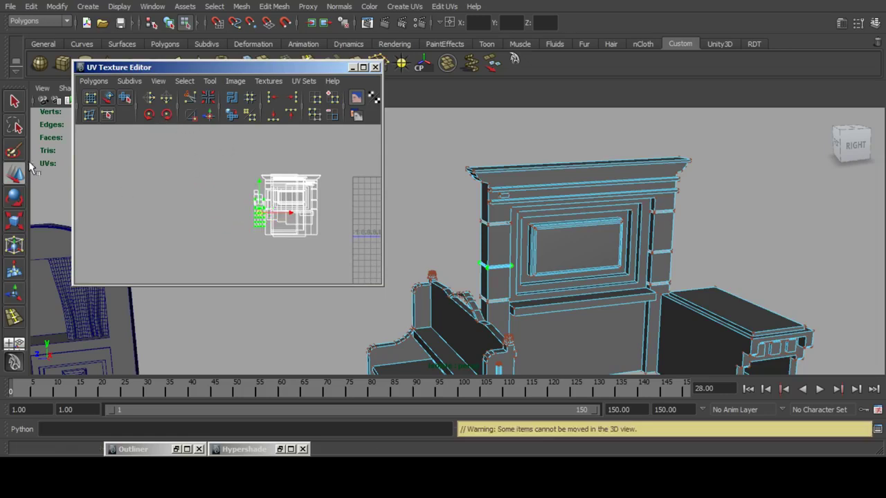
alt+right_drag(194, 188, 299, 227)
alt+middle_drag(300, 227, 232, 201)
drag(256, 206, 257, 231)
Select all the wall panel shells, move them onto the 0–1 tile and scale them down uniformly.
alt+right_drag(257, 231, 273, 208)
alt+middle_drag(273, 207, 155, 197)
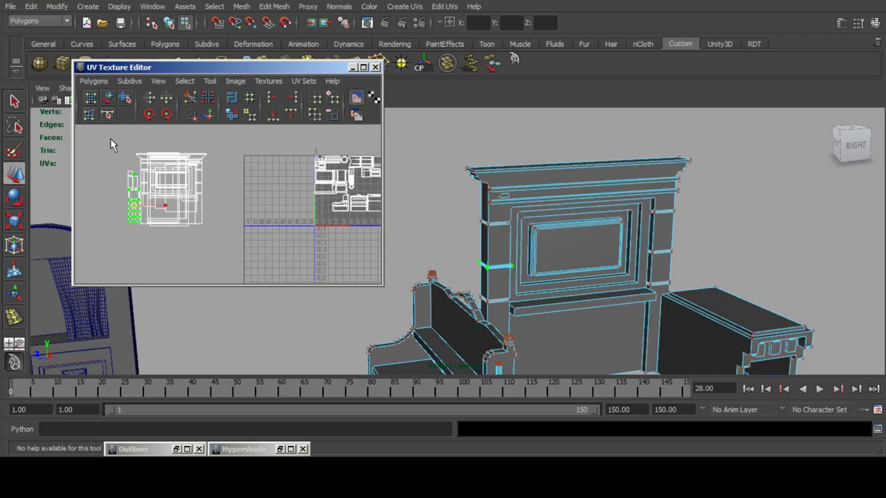
drag(111, 140, 230, 275)
alt+middle_drag(218, 182, 209, 185)
drag(158, 190, 360, 193)
click(13, 220)
key(a)
scroll(254, 202, up, 3)
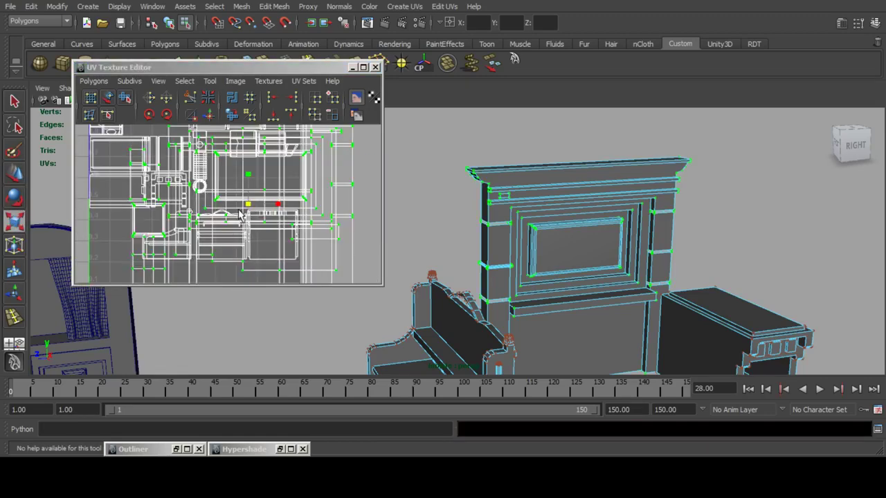
drag(248, 205, 221, 205)
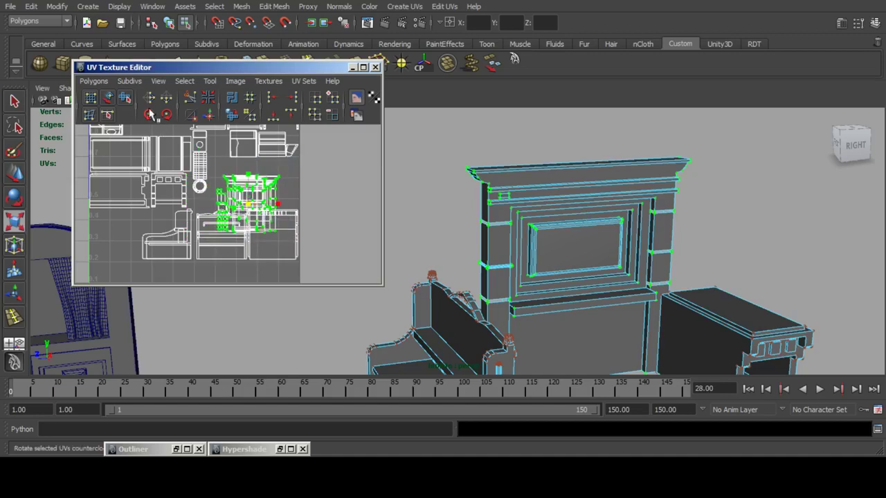
Rotate the wall panel shells counterclockwise and move them into the gap above the bench shells at the tile's edge.
click(149, 114)
click(14, 174)
scroll(254, 197, up, 3)
alt+middle_drag(253, 191, 235, 213)
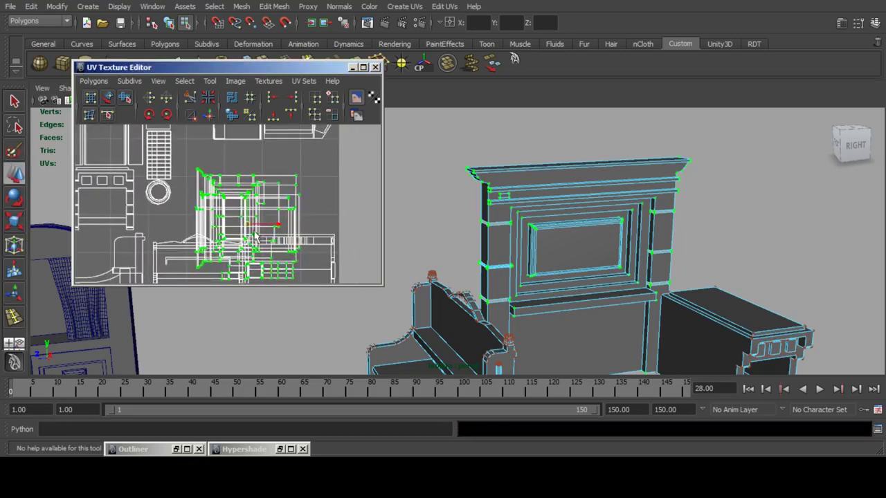
drag(249, 225, 286, 195)
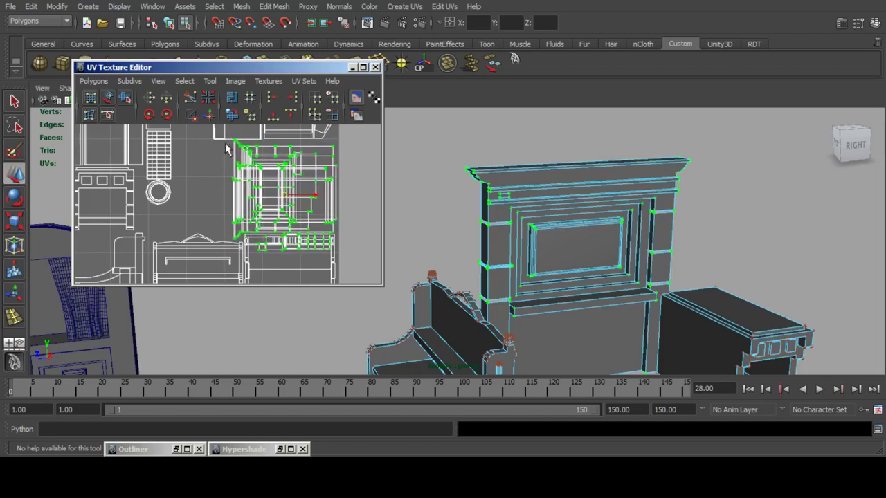
Scale the wall panel shells down slightly in height to fit the gap above the bench shells.
scroll(304, 180, up, 3)
alt+middle_drag(305, 191, 212, 190)
scroll(213, 166, down, 3)
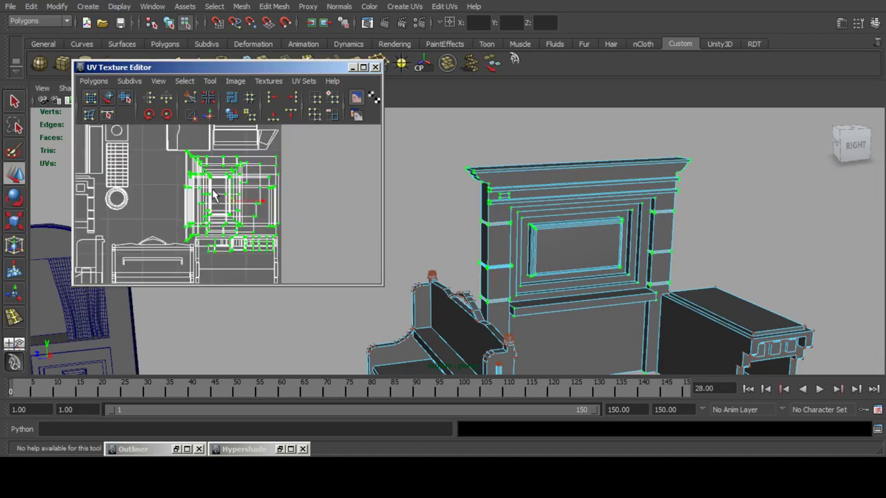
click(16, 222)
drag(230, 173, 231, 176)
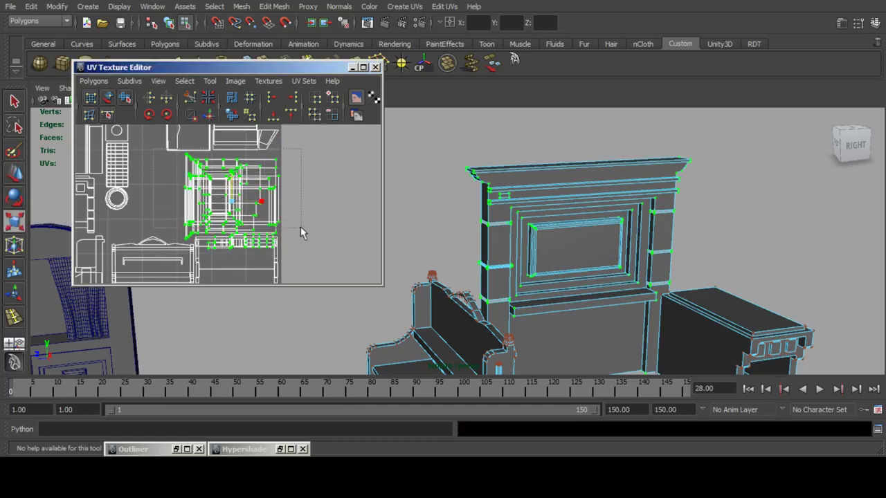
Deselect the stacked panel shells so only the small block, square frame and grid shells stay selected.
ctrl+drag(301, 227, 300, 232)
alt+middle_drag(248, 207, 279, 182)
scroll(279, 181, up, 4)
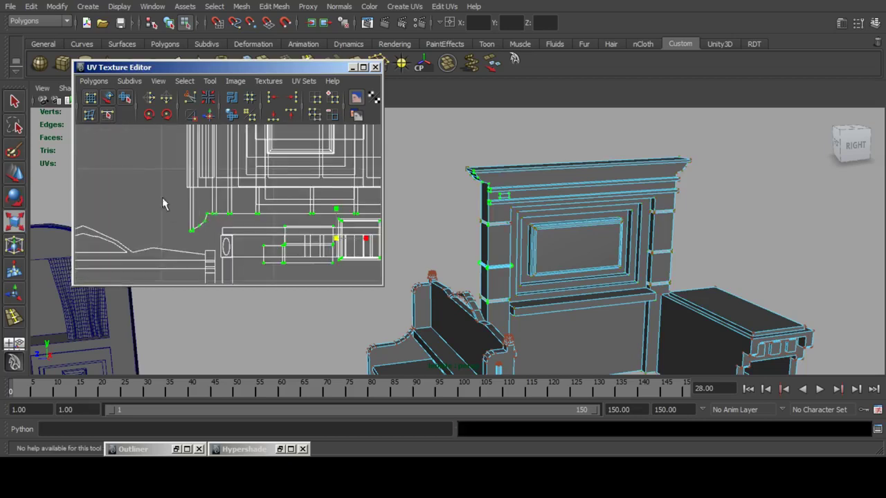
ctrl+drag(162, 198, 219, 240)
alt+middle_drag(255, 202, 154, 199)
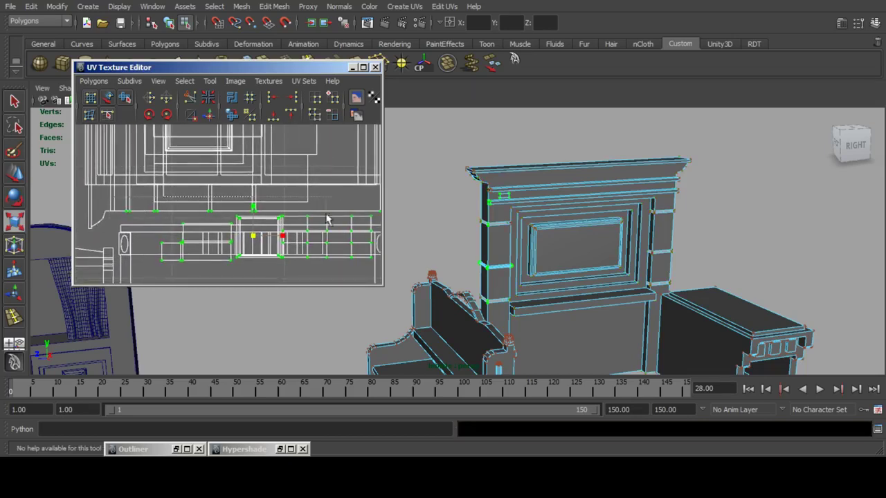
ctrl+drag(385, 211, 385, 213)
Move the small block, frame and grid shells off the panel stack into the empty space beside the vertical grid strip.
click(14, 173)
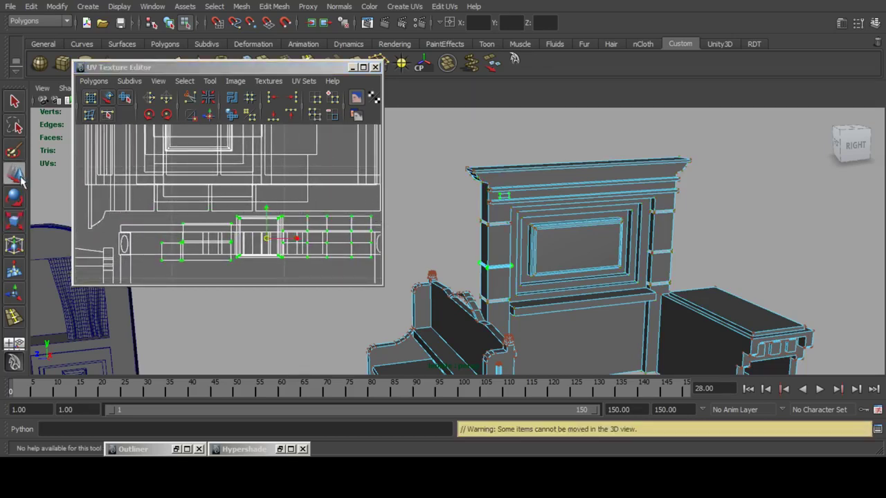
scroll(267, 208, down, 2)
drag(260, 230, 171, 173)
alt+middle_drag(190, 178, 277, 224)
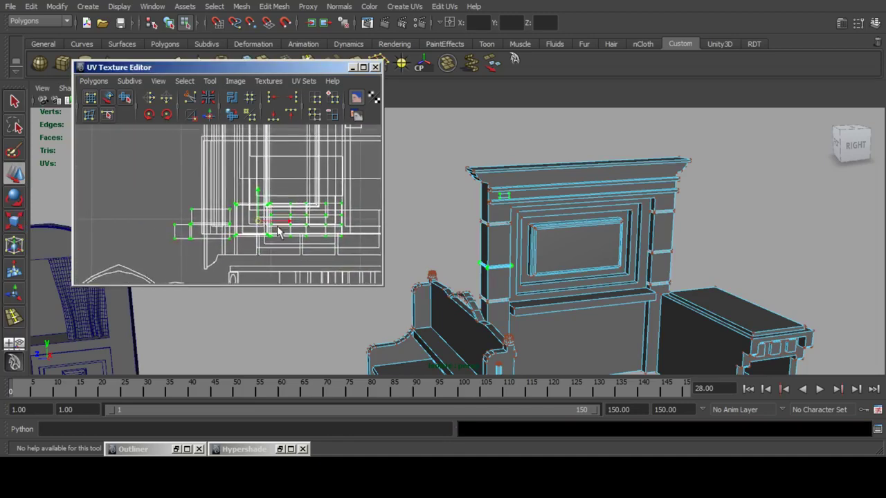
drag(263, 224, 207, 162)
key(ctrl+z)
scroll(266, 217, down, 2)
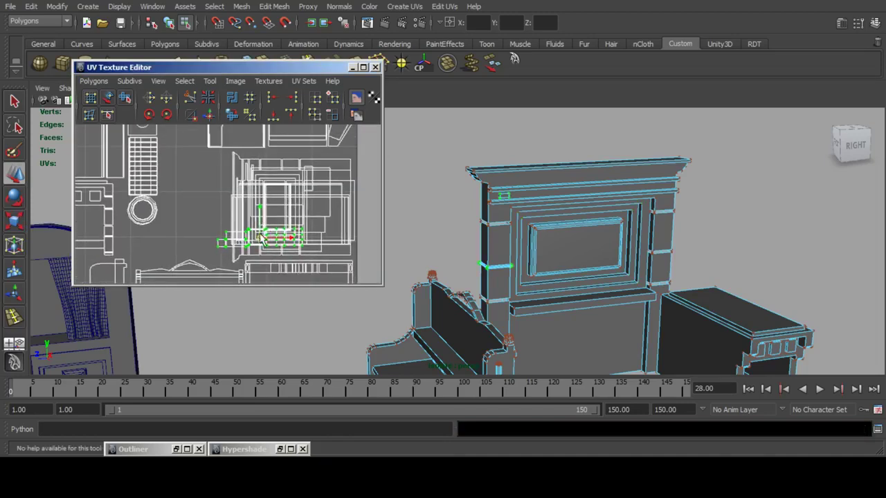
drag(260, 238, 198, 172)
alt+middle_drag(196, 171, 212, 198)
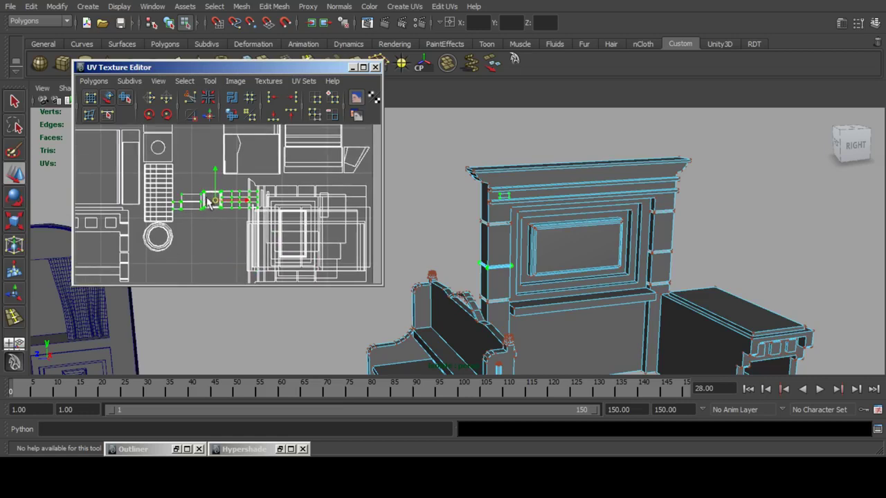
Rotate the small block, square frame and grid shells counterclockwise, place them beside the vertical grid strip, and deselect them.
drag(215, 198, 182, 150)
alt+middle_drag(182, 149, 211, 193)
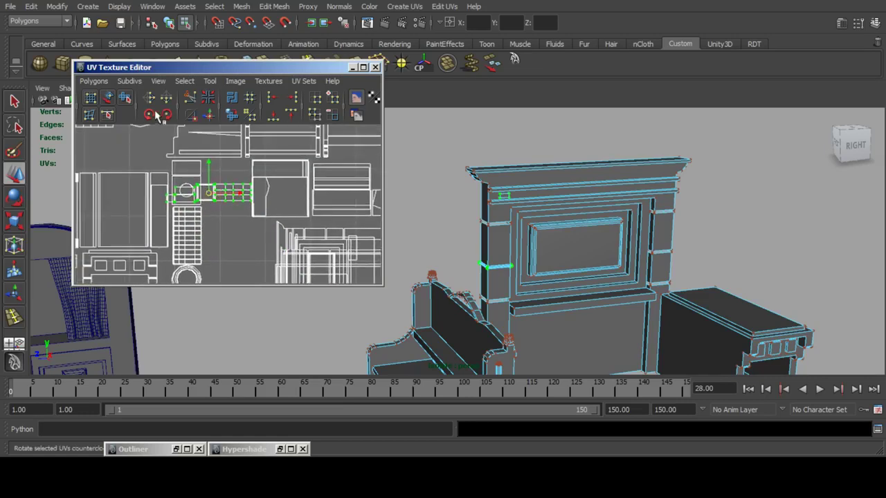
click(152, 113)
mouse_move(209, 192)
mouse_down()
mouse_move(214, 208)
mouse_move(212, 200)
mouse_up()
click(238, 230)
Look over the furniture models and the free space left in the shared UV tile.
scroll(524, 261, down, 10)
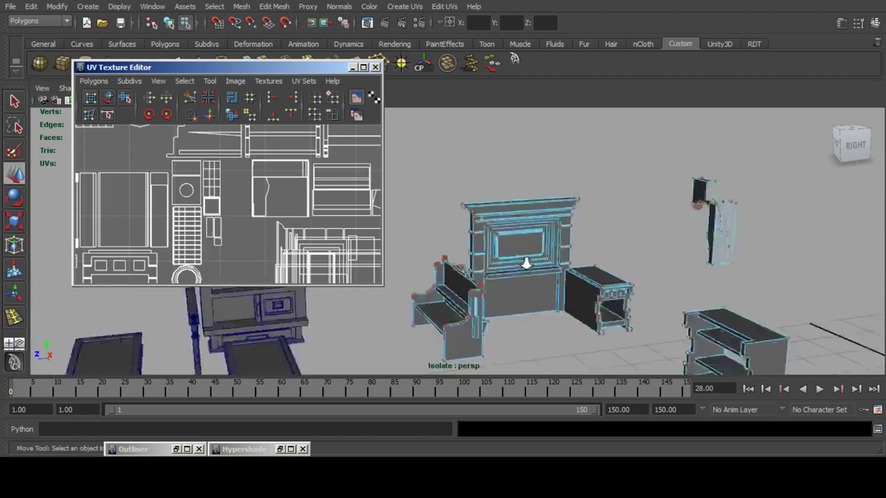
alt+middle_drag(526, 263, 541, 252)
scroll(542, 252, up, 5)
alt+drag(541, 252, 500, 262)
scroll(251, 200, down, 5)
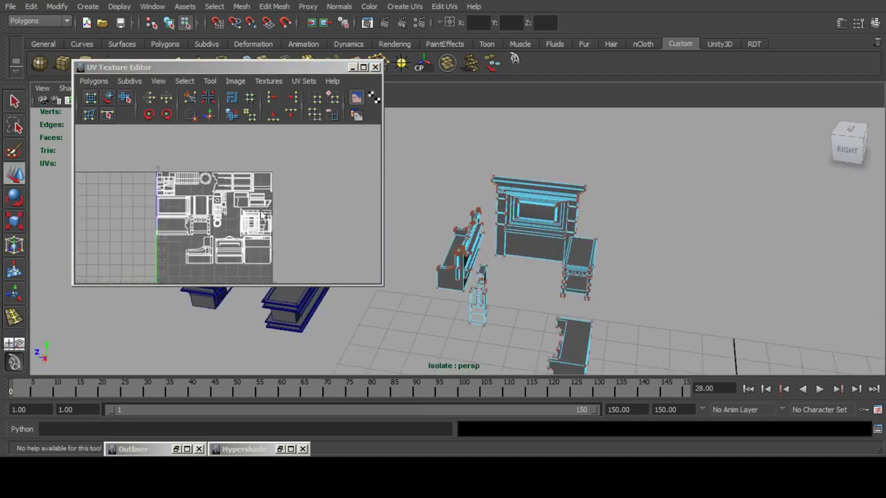
alt+middle_drag(500, 260, 612, 231)
alt+drag(609, 232, 549, 234)
alt+middle_drag(549, 233, 571, 263)
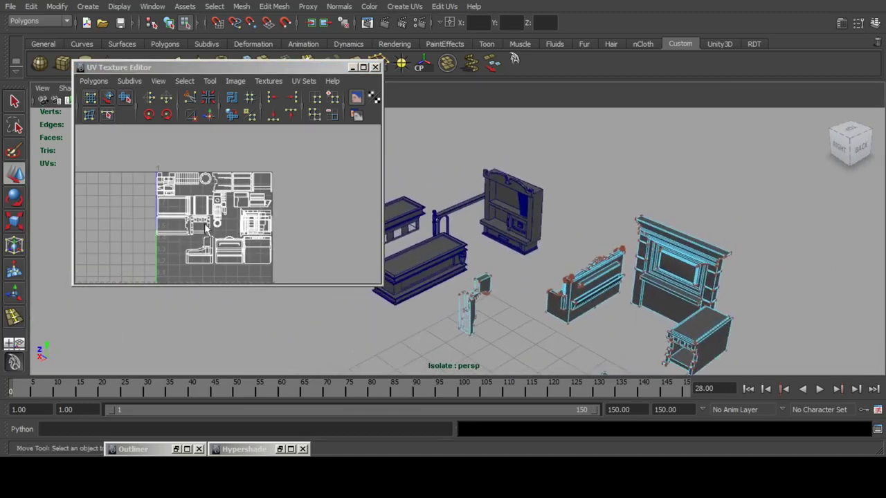
scroll(206, 228, down, 3)
scroll(207, 227, up, 5)
alt+middle_drag(209, 226, 254, 216)
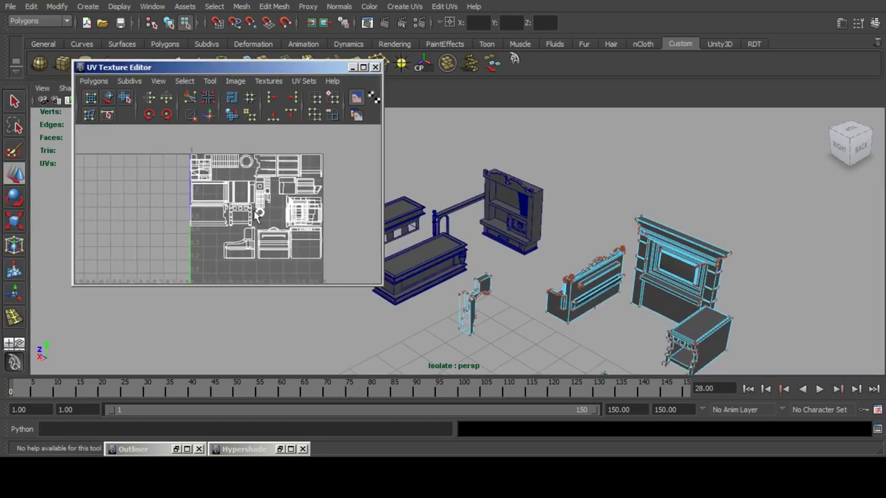
scroll(512, 219, up, 5)
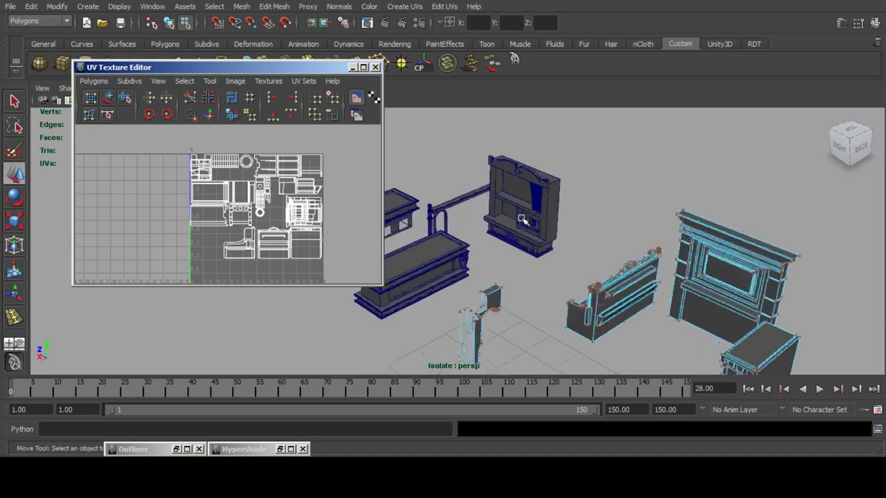
Add the body of the tall curtained hutch to the models whose UV shells are being edited.
alt+middle_drag(559, 220, 583, 220)
scroll(487, 266, up, 5)
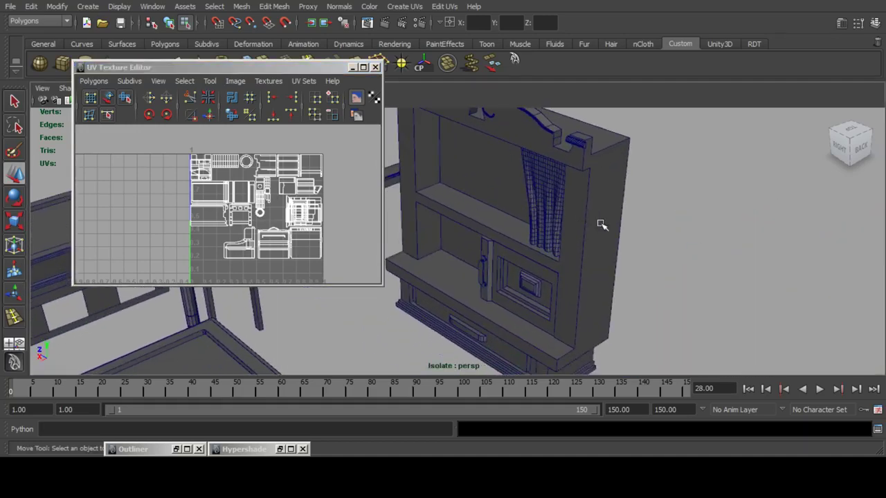
click(600, 223)
scroll(252, 191, down, 5)
scroll(182, 205, down, 3)
alt+middle_drag(169, 209, 274, 214)
Add the hutch's small door and its curtain to the models being edited.
shift+click(526, 283)
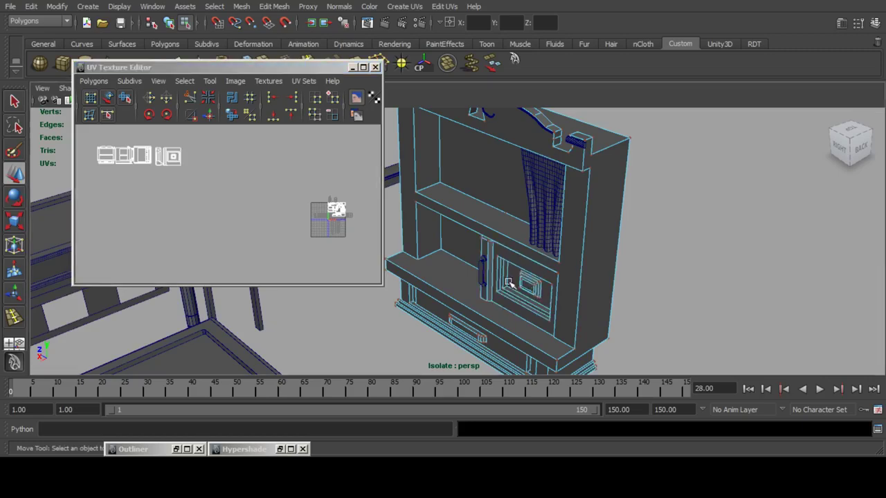
scroll(503, 263, down, 4)
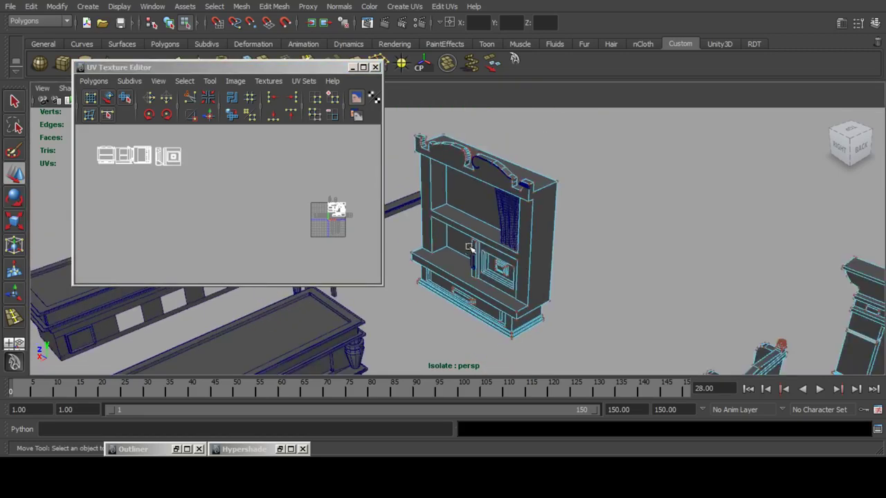
alt+drag(472, 248, 521, 242)
alt+middle_drag(468, 216, 533, 215)
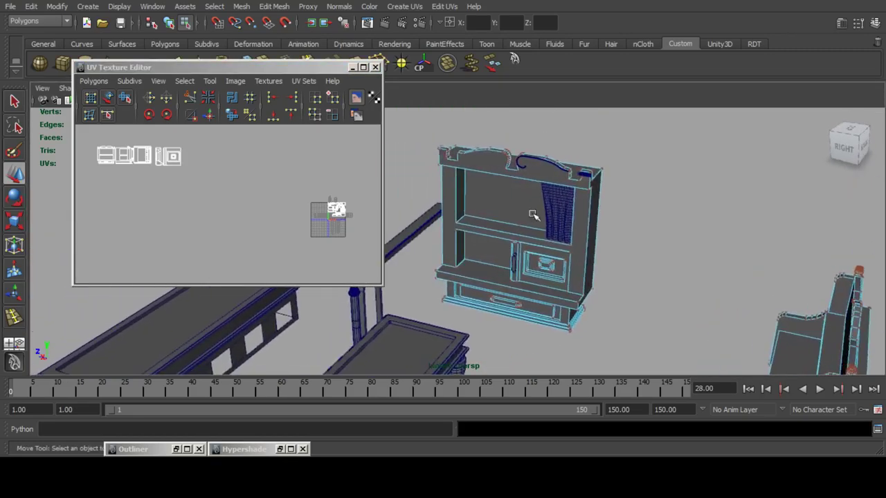
alt+drag(446, 136, 482, 166)
alt+middle_drag(437, 167, 463, 176)
alt+drag(463, 175, 482, 166)
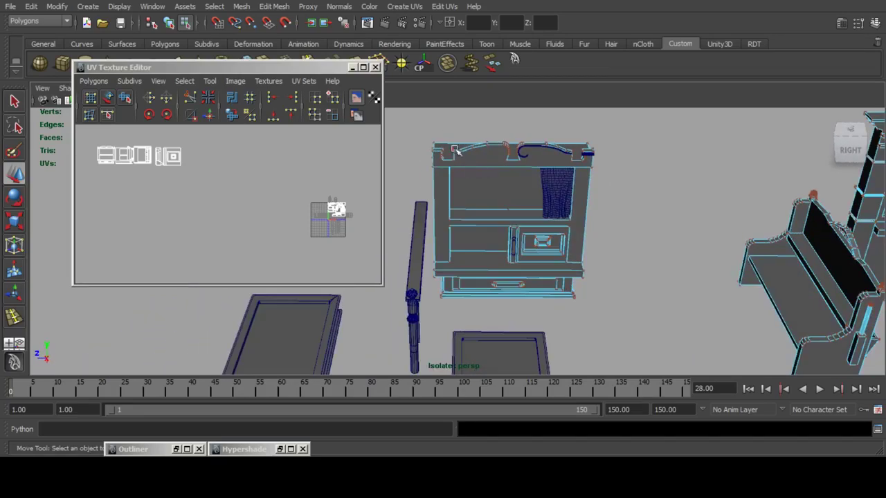
drag(426, 133, 584, 274)
click(597, 242)
click(580, 220)
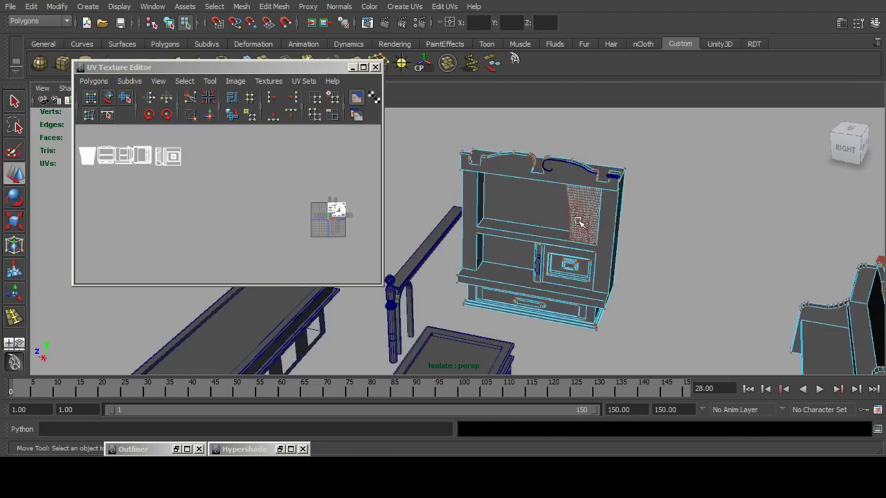
alt+middle_drag(576, 218, 533, 245)
scroll(525, 244, up, 2)
alt+middle_drag(522, 205, 529, 232)
scroll(529, 232, up, 1)
Add the hutch's curved scroll trim, curtain rod and door handle to the models being edited.
click(547, 196)
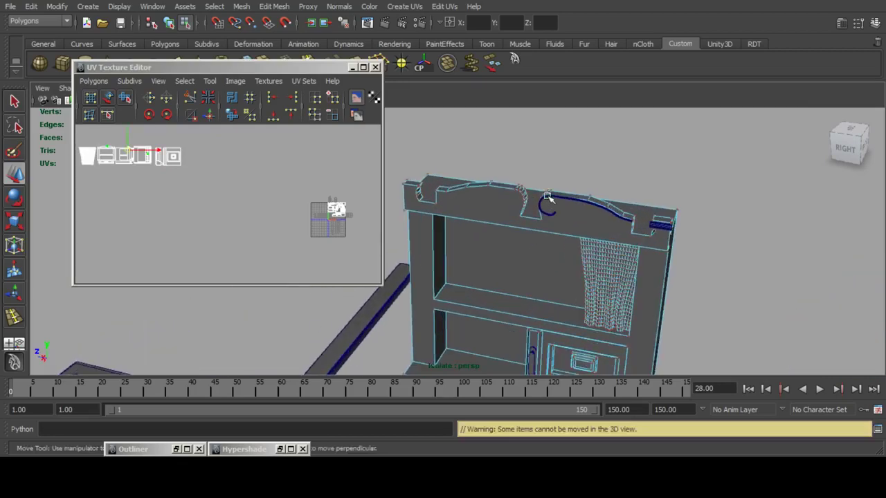
click(631, 216)
scroll(624, 212, up, 1)
alt+middle_drag(624, 211, 541, 231)
scroll(543, 229, up, 3)
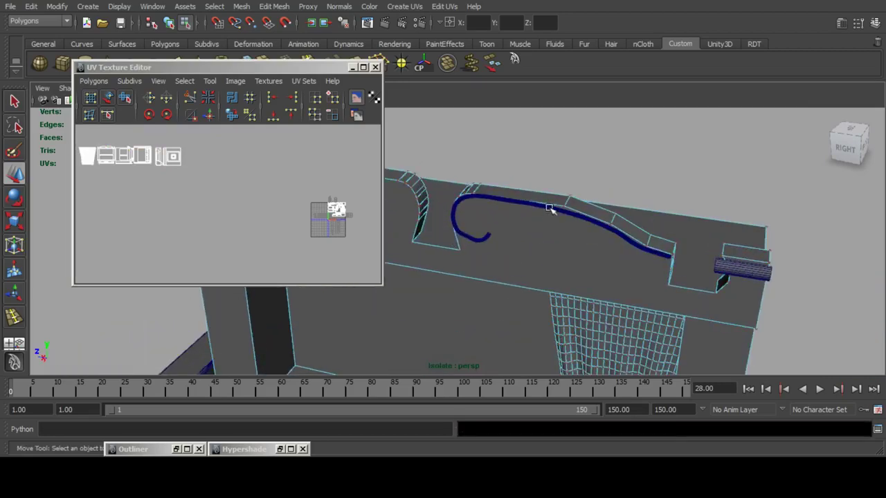
click(550, 207)
click(747, 270)
scroll(603, 271, down, 3)
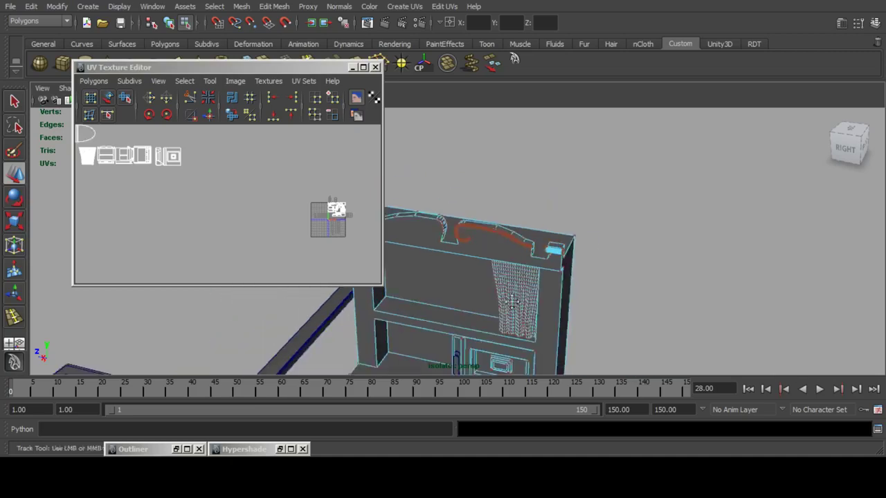
alt+middle_drag(603, 271, 679, 213)
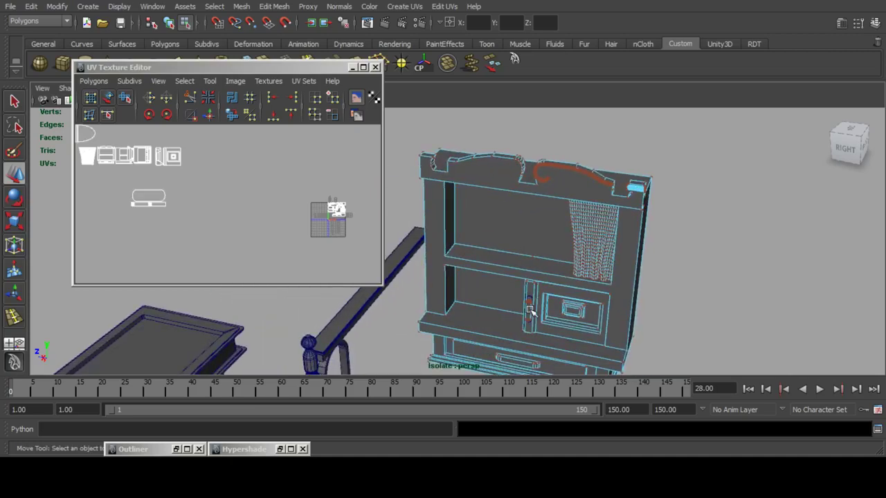
Undo adding the hutch's handle, rod, scroll trim, curtain and door to the edited models.
scroll(547, 308, down, 4)
alt+middle_drag(551, 304, 553, 275)
key(ctrl+z)
key(ctrl+z)
key(ctrl+z)
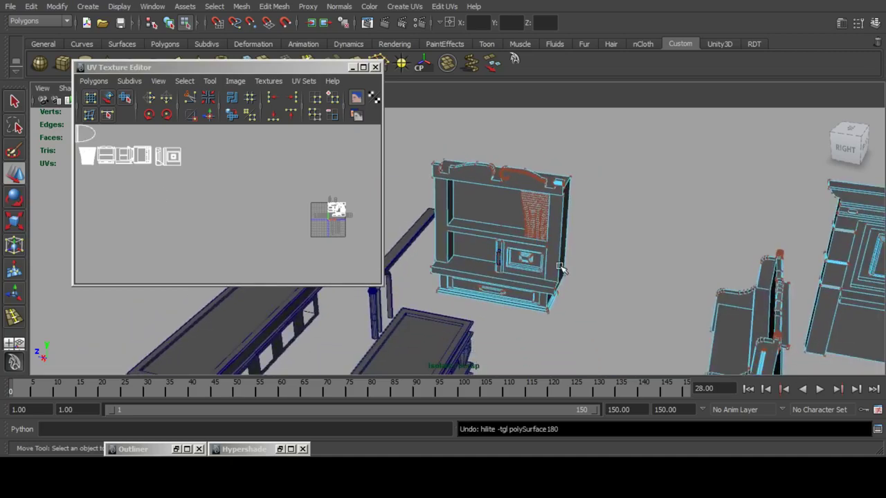
key(ctrl+z)
Move the framed shell group at the far end of the hutch's shell row onto its front shells.
alt+middle_drag(152, 196, 209, 180)
scroll(244, 262, up, 4)
scroll(260, 211, up, 2)
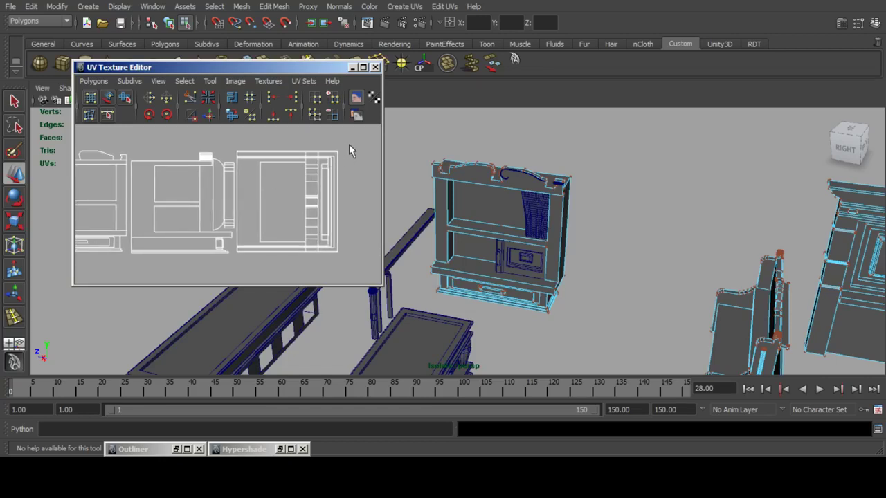
drag(348, 145, 236, 258)
key(w)
scroll(312, 204, up, 5)
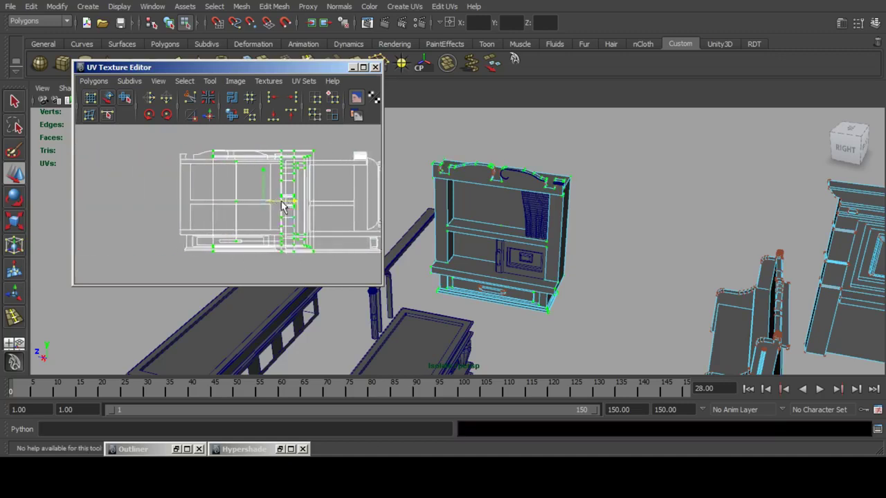
drag(305, 197, 251, 197)
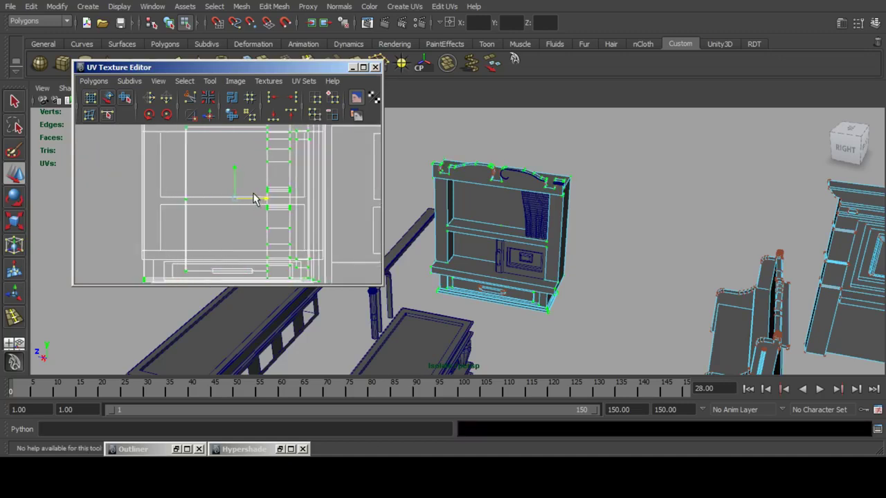
scroll(254, 198, down, 3)
alt+middle_drag(305, 198, 229, 194)
scroll(205, 216, up, 4)
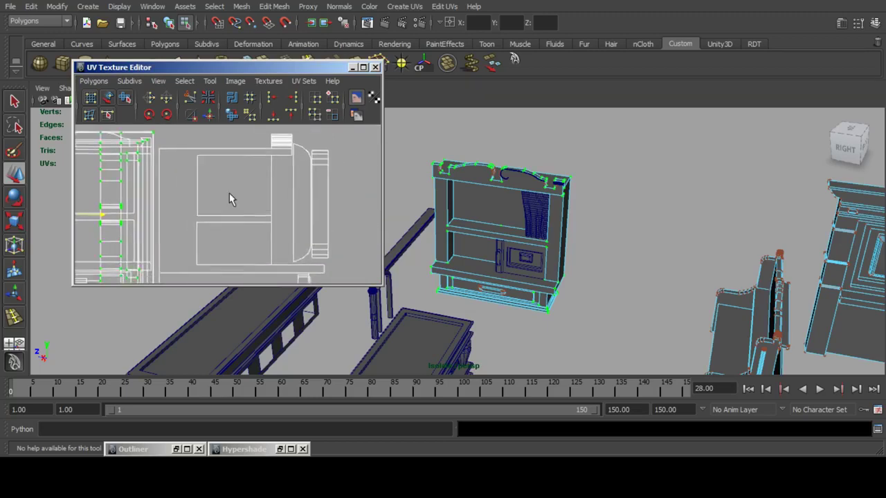
scroll(229, 193, down, 3)
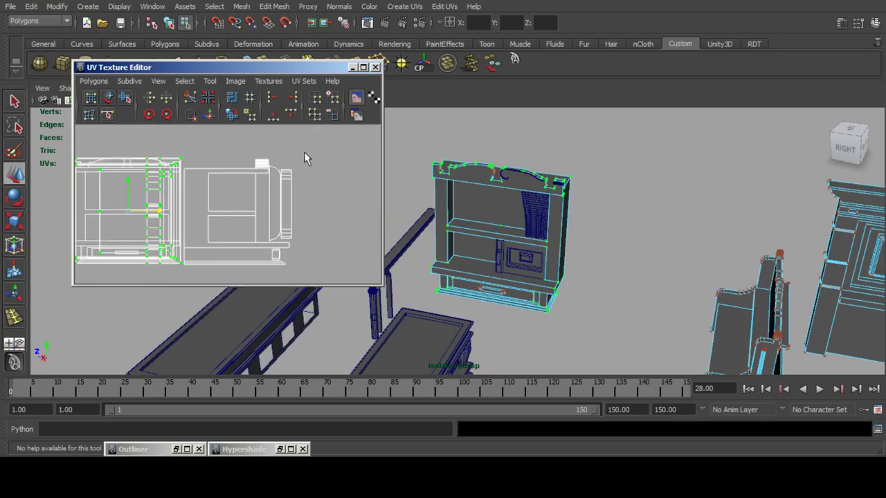
Select all the hutch body shells and move them over to the shared UV tile.
drag(306, 148, 62, 276)
scroll(210, 250, down, 5)
alt+middle_drag(262, 236, 147, 205)
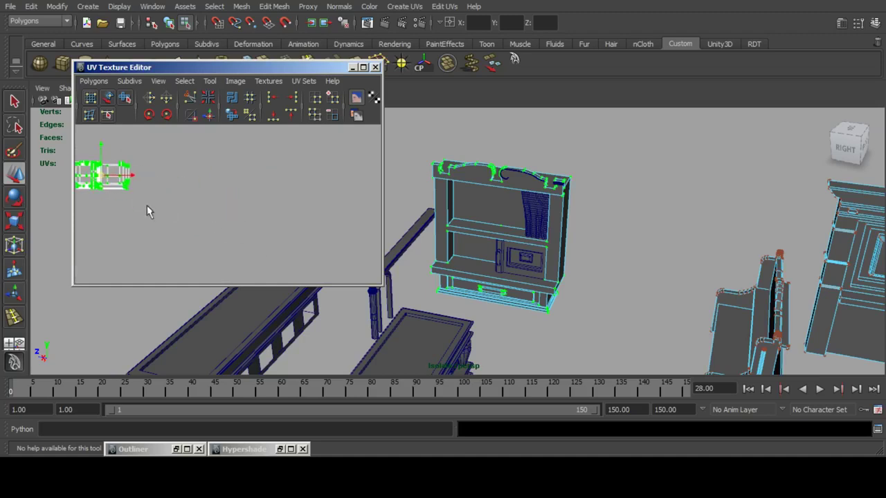
drag(96, 178, 271, 238)
alt+middle_drag(287, 239, 112, 191)
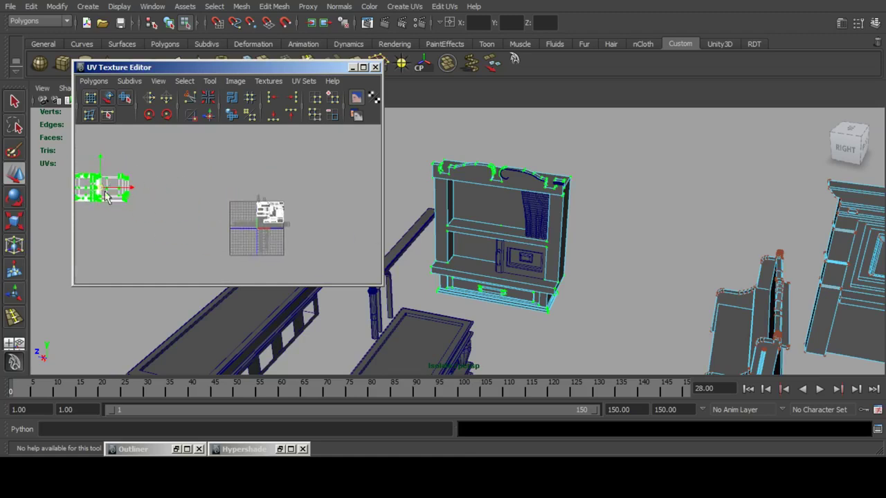
drag(102, 188, 264, 221)
Scale the hutch body shells down uniformly to about the height of the bench shells.
click(9, 223)
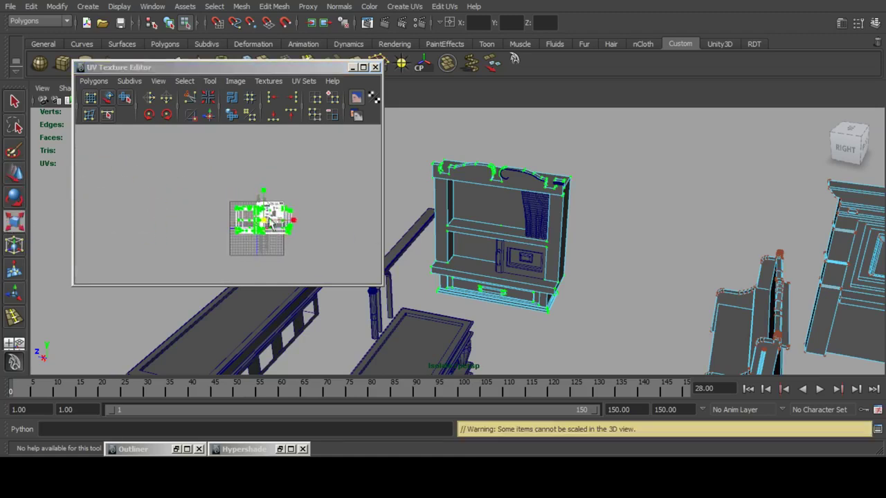
key(f)
scroll(270, 223, up, 3)
alt+middle_drag(206, 211, 217, 202)
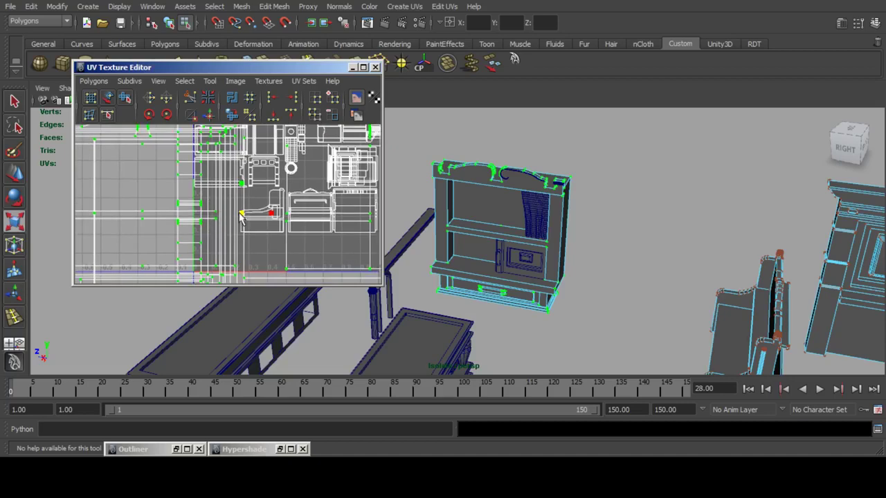
drag(237, 214, 216, 212)
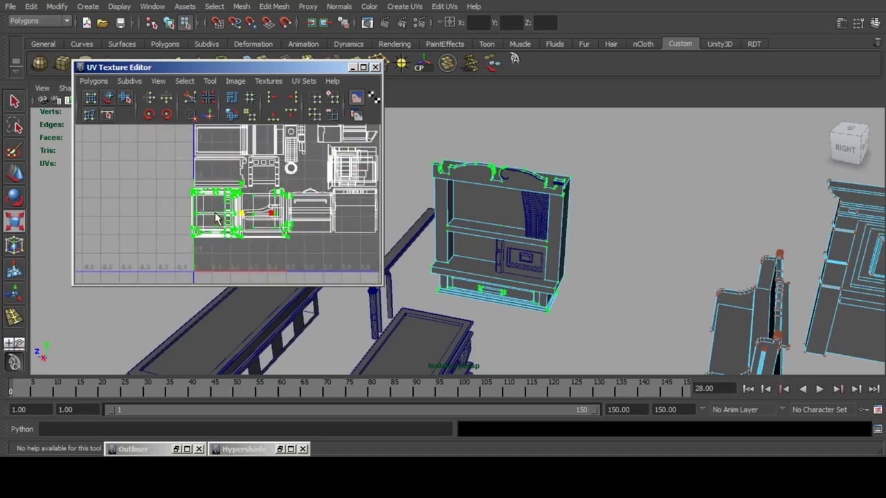
Move the hutch body shells into the empty strip below the bench shells and scale them down to fit.
click(11, 176)
alt+middle_drag(260, 225, 221, 185)
scroll(160, 213, up, 3)
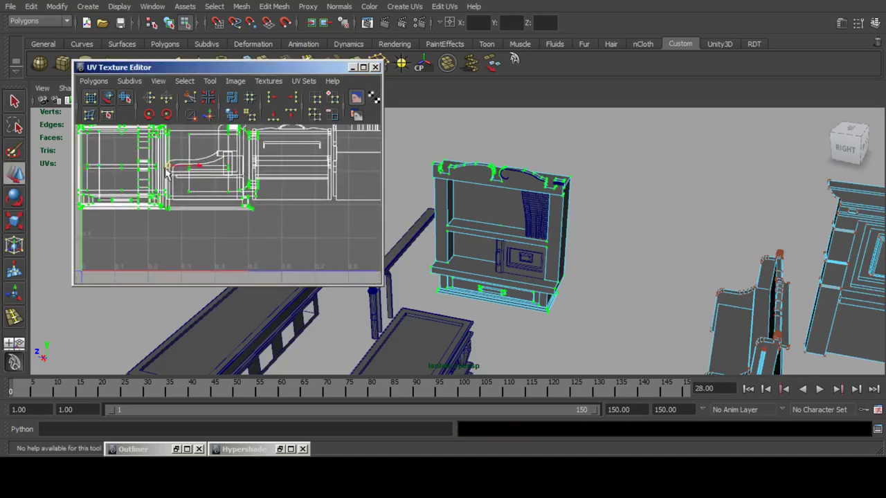
drag(166, 172, 289, 221)
click(14, 222)
alt+middle_drag(285, 211, 228, 198)
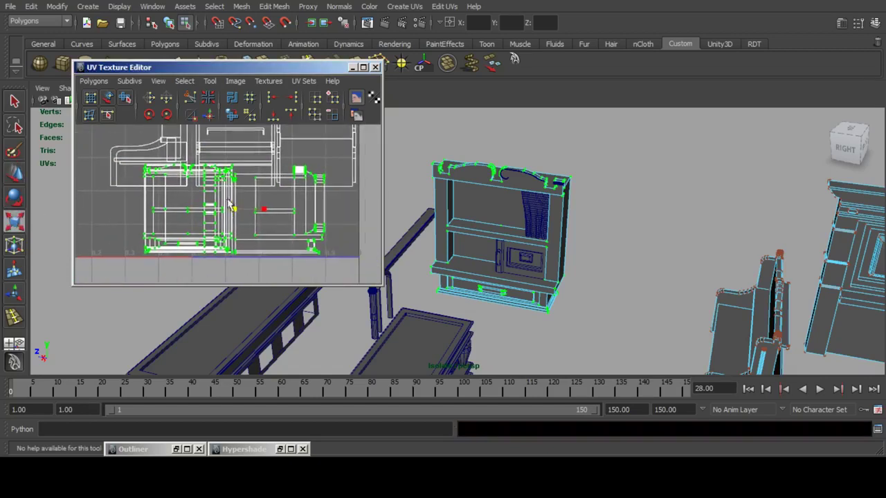
drag(234, 211, 225, 212)
Move the hutch body shells into the tile's lower corner beneath the bench shells and deselect them.
click(16, 174)
alt+middle_drag(263, 214, 217, 207)
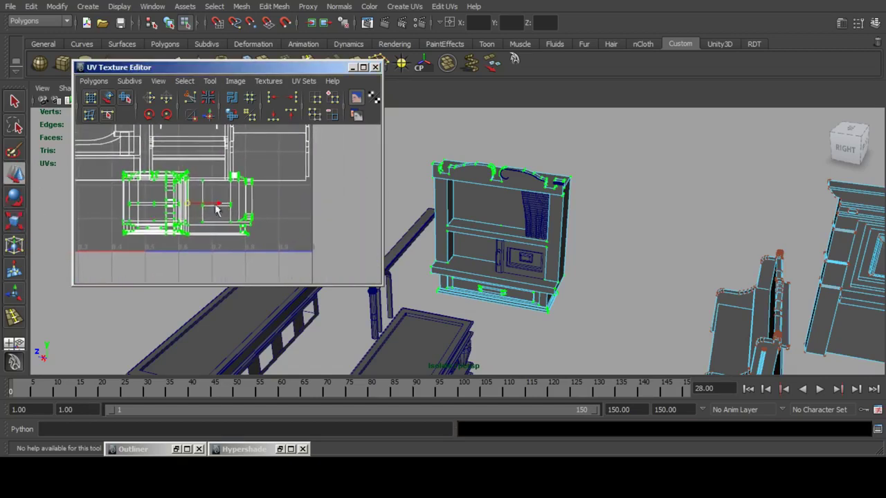
drag(187, 205, 232, 223)
drag(241, 221, 247, 222)
click(140, 211)
scroll(242, 206, down, 10)
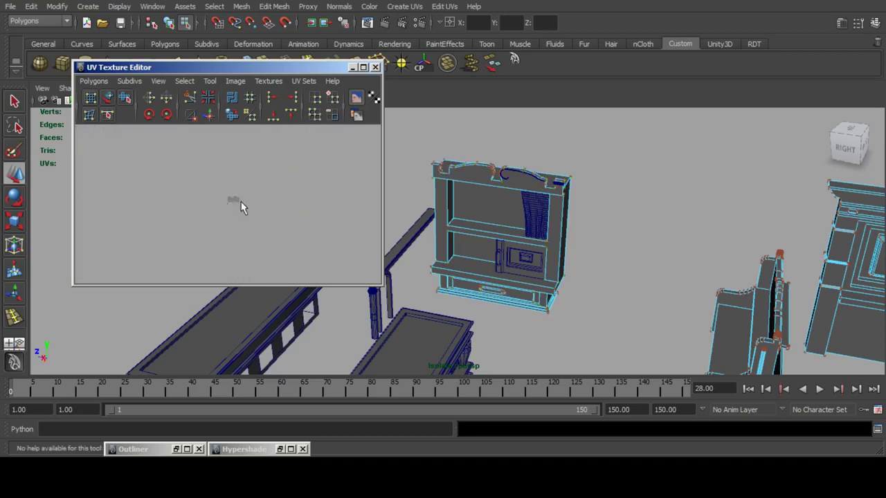
scroll(242, 206, up, 10)
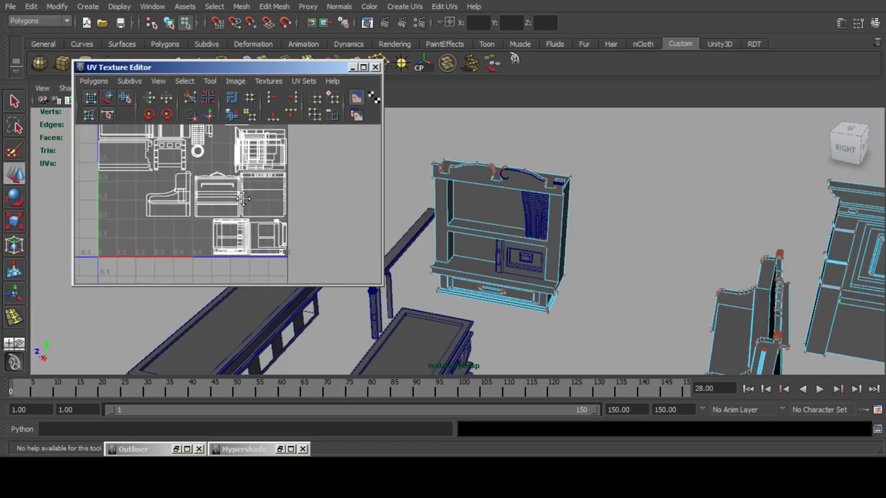
Add the hutch's small paneled door to the models being edited and locate its UV shells.
alt+right_drag(493, 223, 568, 247)
alt+middle_drag(567, 247, 553, 242)
shift+click(586, 256)
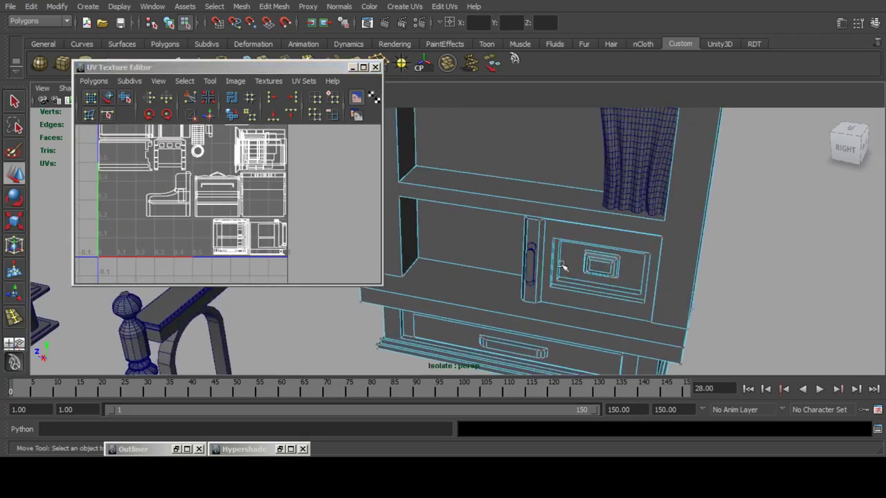
alt+right_drag(261, 214, 159, 177)
alt+middle_drag(132, 166, 254, 229)
alt+middle_drag(173, 200, 270, 217)
alt+middle_drag(153, 194, 280, 173)
alt+right_drag(562, 261, 630, 256)
alt+middle_drag(567, 245, 502, 221)
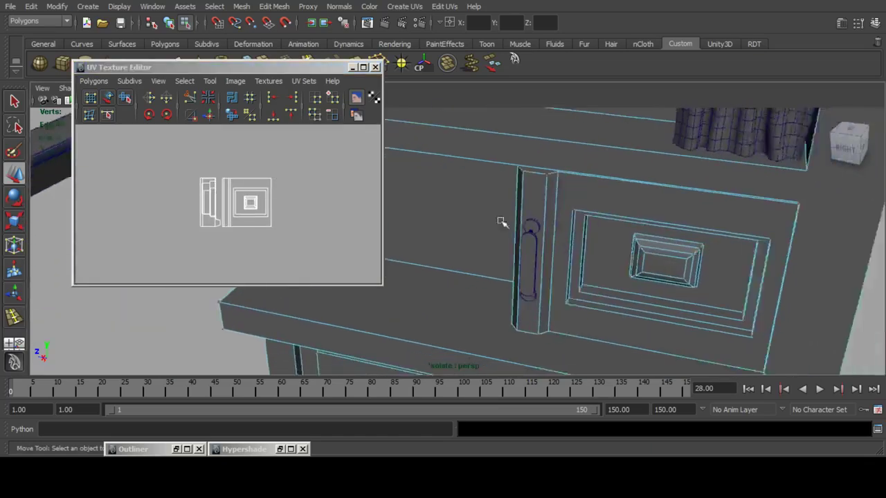
Add the small door's knob and rounded handle plate to the models being edited.
alt+right_drag(502, 222, 593, 221)
shift+click(590, 209)
shift+click(592, 267)
Add the short stem between the door knob and its plate to the models being edited.
alt+drag(662, 262, 562, 258)
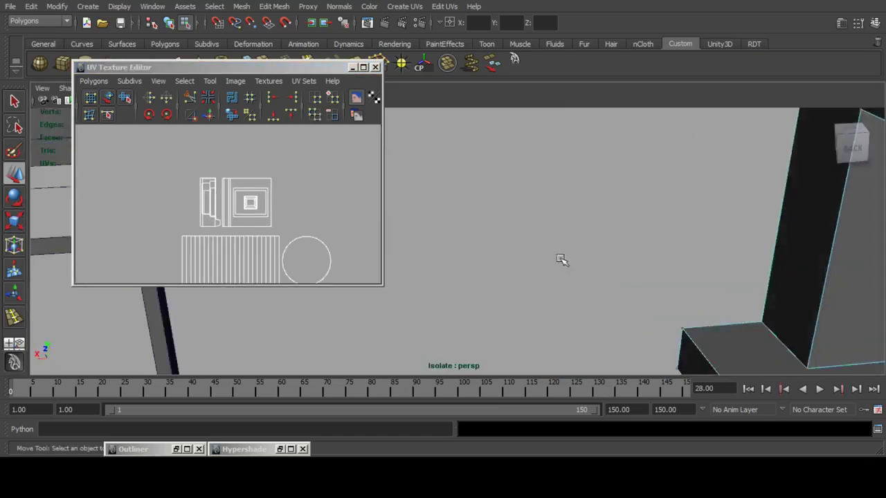
alt+right_drag(720, 272, 659, 275)
alt+middle_drag(789, 303, 487, 166)
alt+right_drag(487, 173, 528, 194)
alt+drag(590, 214, 534, 214)
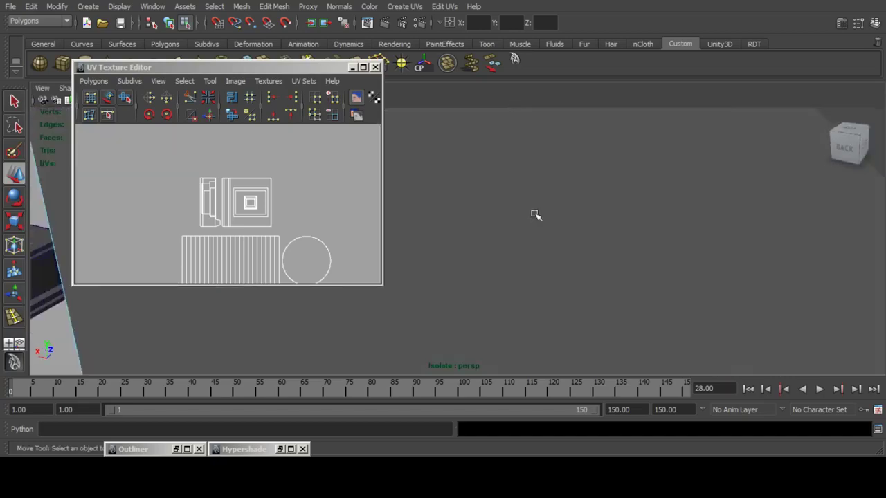
alt+right_drag(533, 214, 619, 211)
alt+drag(694, 227, 645, 220)
scroll(662, 222, up, 4)
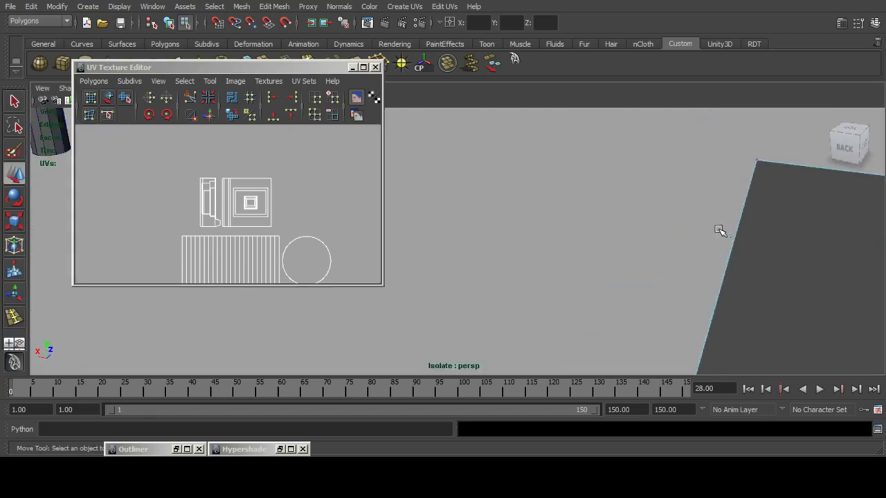
alt+drag(718, 230, 647, 218)
click(633, 167)
key(ctrl+z)
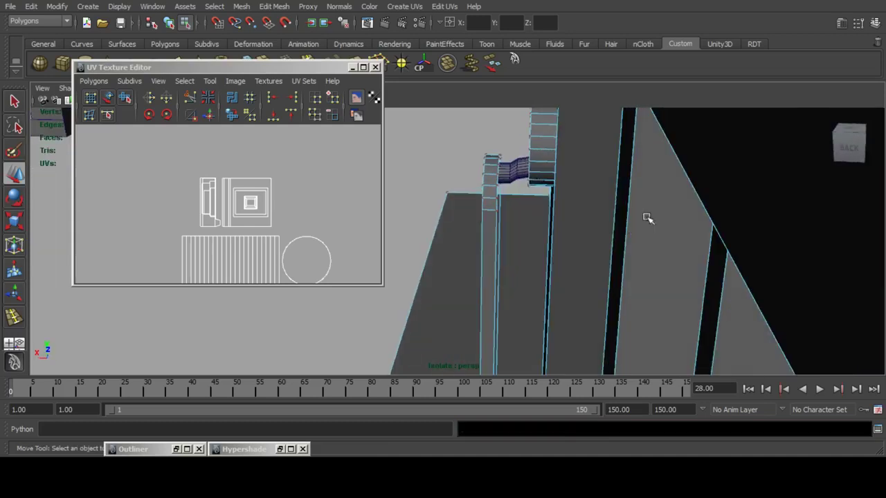
shift+click(516, 173)
scroll(193, 234, down, 4)
alt+middle_drag(200, 231, 204, 194)
scroll(230, 220, up, 4)
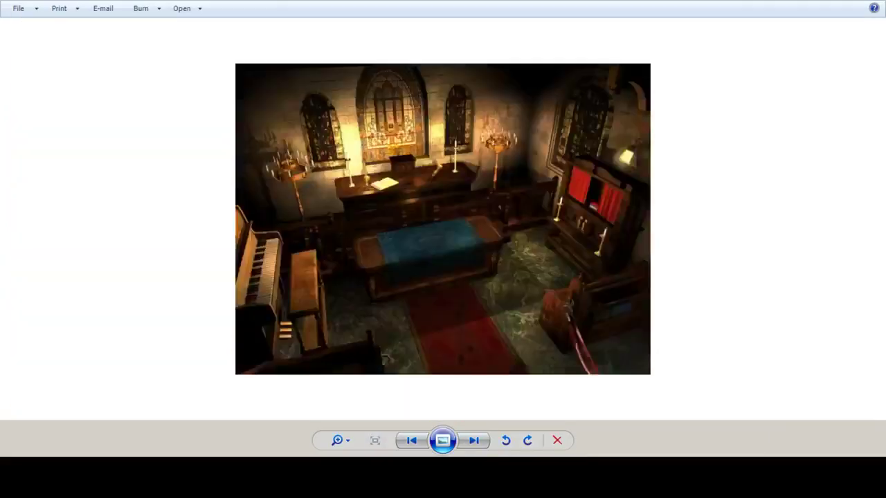
key(Right)
key(Right)
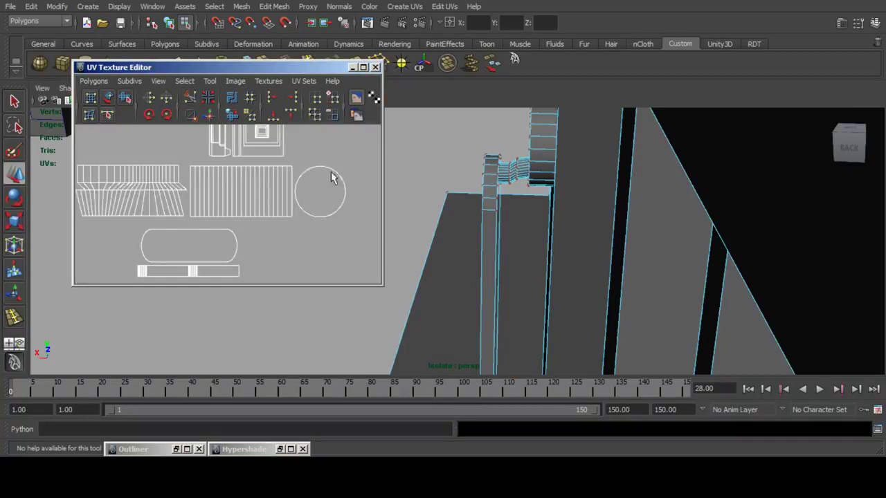
Stack the stem's shell and the handle plate's shells on top of the knob's striped side shell.
scroll(333, 178, down, 3)
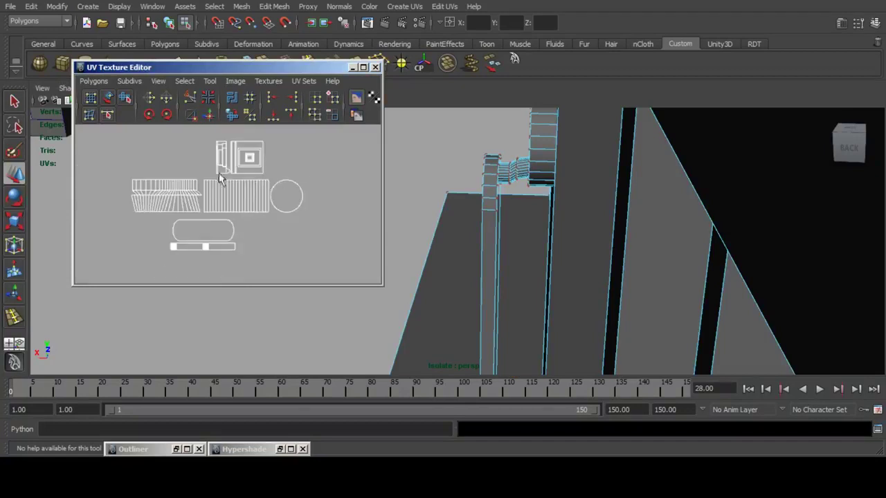
alt+middle_drag(245, 198, 273, 201)
scroll(284, 206, up, 3)
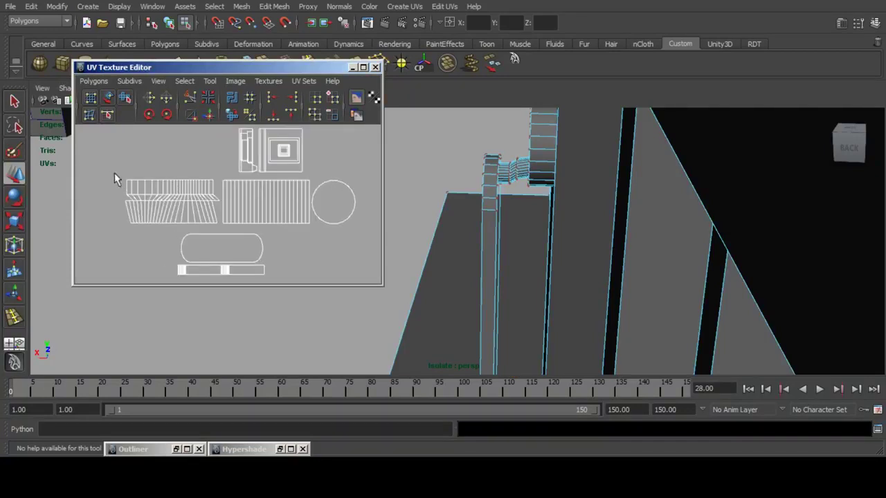
drag(218, 227, 292, 202)
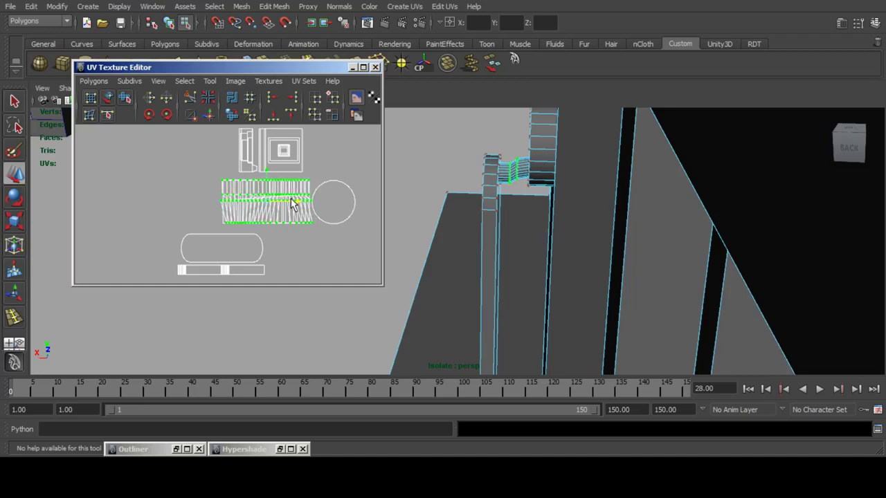
drag(159, 225, 294, 303)
drag(220, 253, 265, 200)
Move the knob's circular cap shell onto the stacked handle shells.
alt+middle_drag(278, 171, 251, 209)
scroll(246, 202, up, 4)
scroll(279, 216, down, 5)
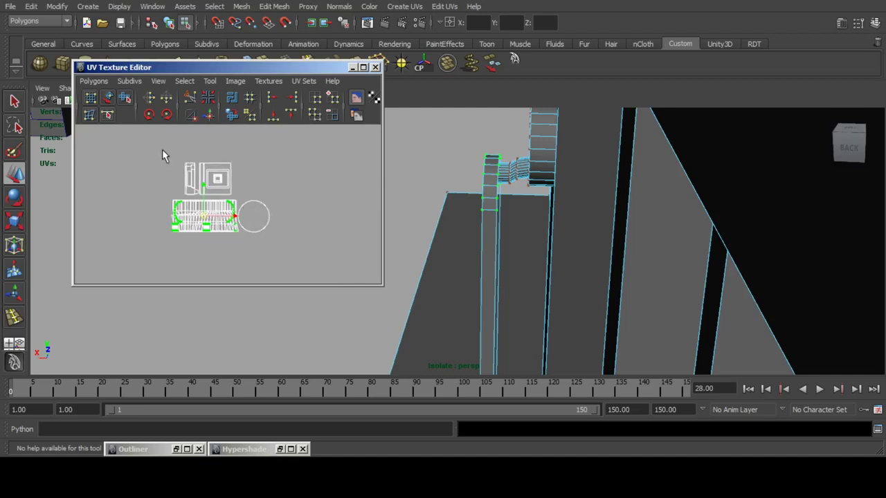
scroll(282, 208, up, 2)
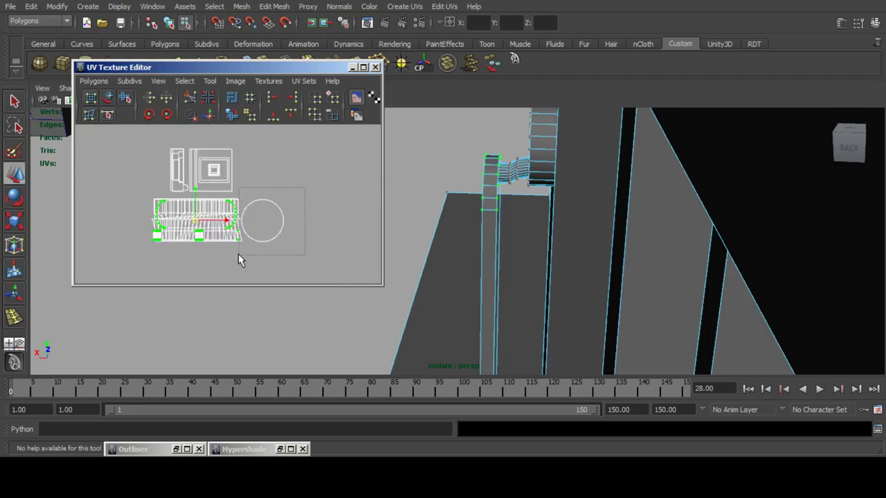
drag(239, 254, 239, 254)
drag(285, 219, 223, 219)
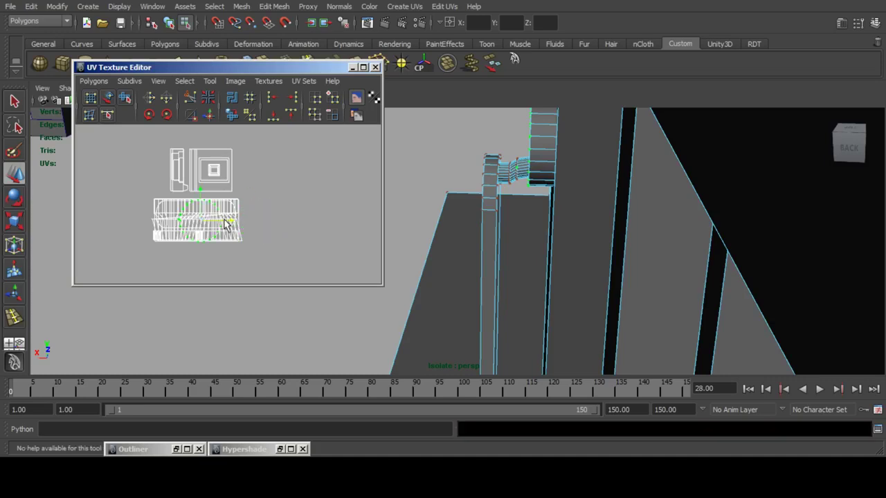
Select all the door and handle shells and scale them down uniformly to suit the shared tile.
drag(165, 159, 266, 253)
scroll(268, 220, down, 5)
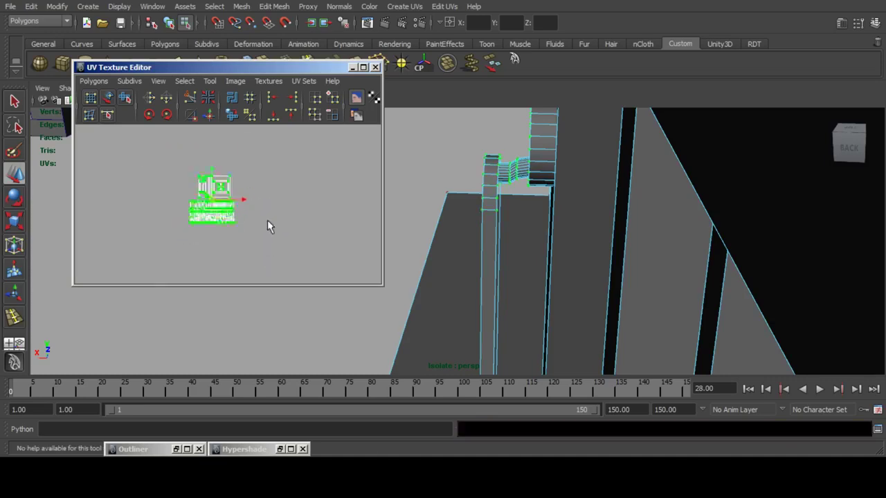
alt+middle_drag(296, 240, 189, 198)
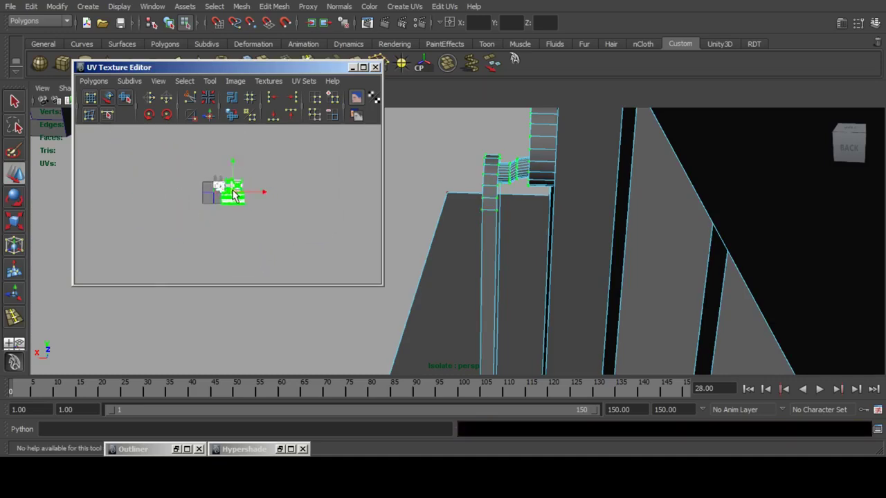
scroll(234, 195, up, 6)
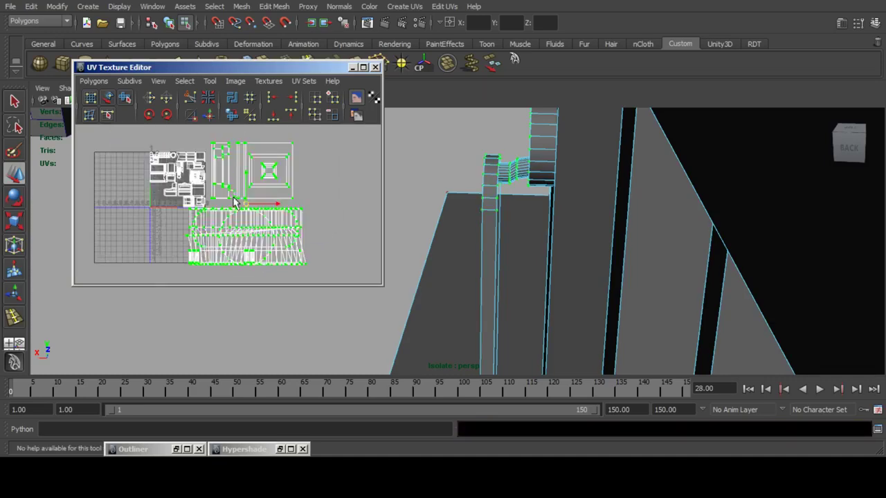
click(15, 225)
scroll(286, 244, up, 1)
drag(295, 244, 270, 247)
click(15, 174)
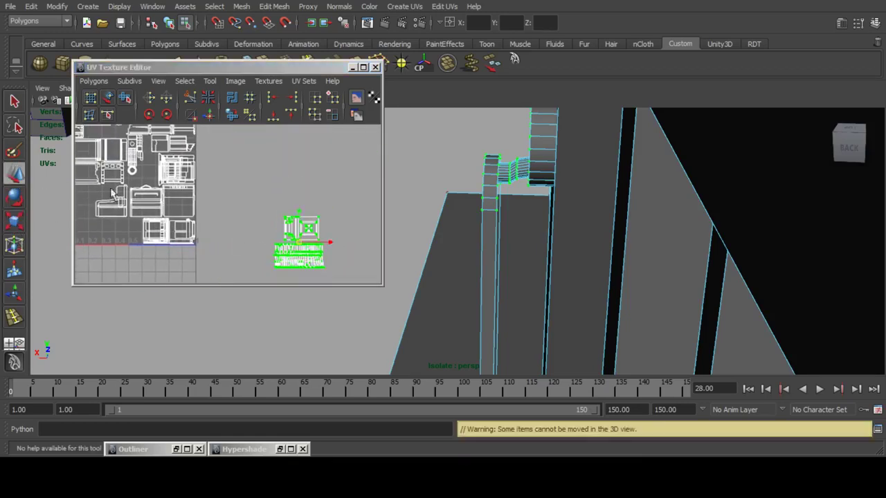
Place the door shells beside the hutch body shells along the tile's lower edge, with the handle stack alone on their other side.
alt+middle_drag(296, 233, 351, 232)
drag(352, 242, 216, 236)
scroll(167, 251, up, 4)
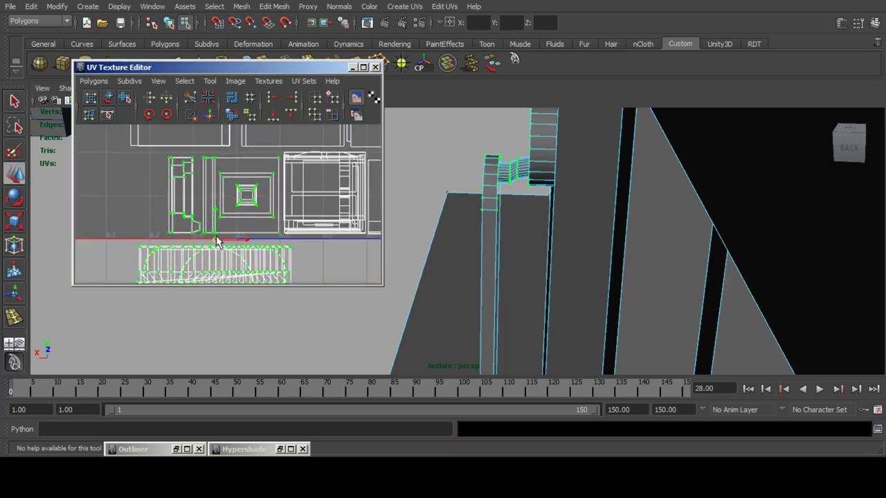
drag(129, 141, 296, 234)
scroll(296, 234, down, 4)
alt+middle_drag(226, 194, 225, 223)
drag(222, 272, 175, 230)
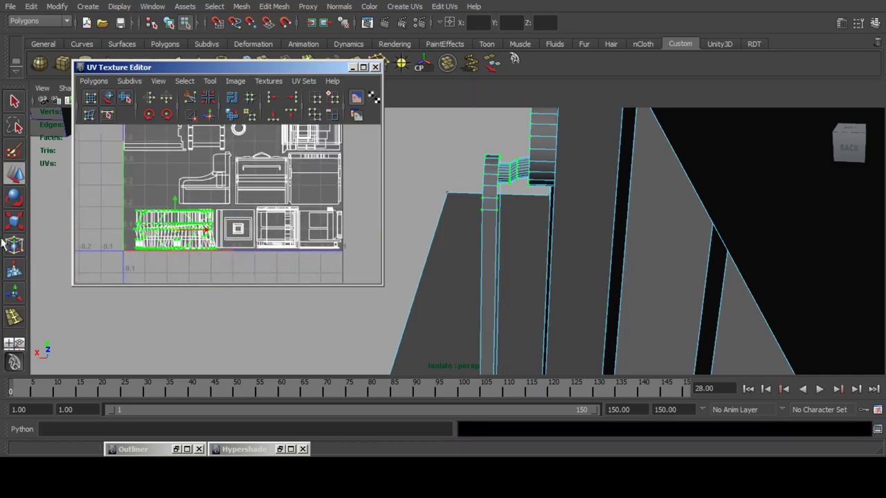
Scale the stacked handle shells down uniformly to less than the door shells' height.
click(14, 222)
alt+middle_drag(201, 204, 213, 203)
drag(183, 230, 165, 229)
click(15, 172)
Move the handle stack into the gap beside the small circular shell, rotate it clockwise to fit, and deselect it.
alt+middle_drag(187, 227, 145, 269)
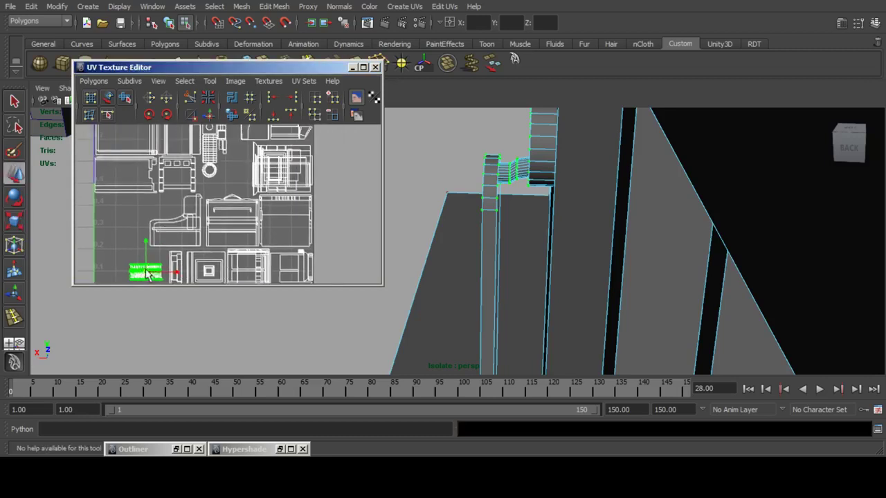
drag(145, 270, 229, 164)
scroll(227, 208, up, 3)
alt+middle_drag(229, 166, 227, 202)
drag(220, 206, 248, 200)
click(166, 115)
click(209, 235)
alt+right_drag(209, 235, 41, 236)
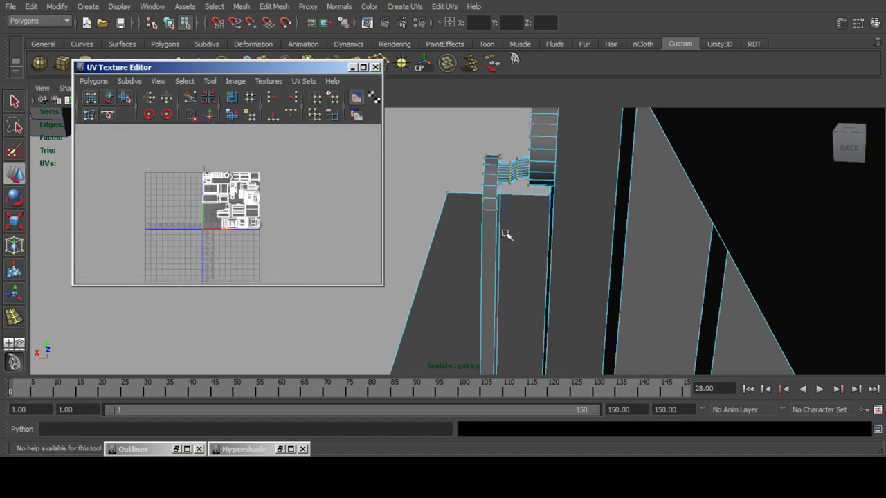
Select all of the hutch curtain's UVs and scale them down uniformly to a small shell.
scroll(525, 249, down, 4)
scroll(522, 256, down, 5)
alt+drag(454, 277, 589, 297)
click(533, 268)
alt+right_drag(206, 213, 93, 188)
alt+middle_drag(206, 220, 238, 228)
drag(145, 184, 276, 222)
scroll(258, 219, up, 5)
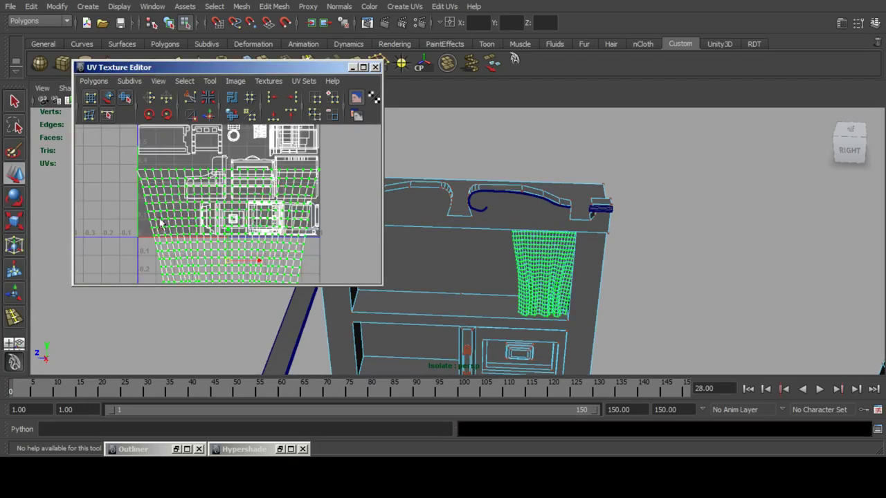
key(r)
drag(225, 260, 202, 266)
click(12, 174)
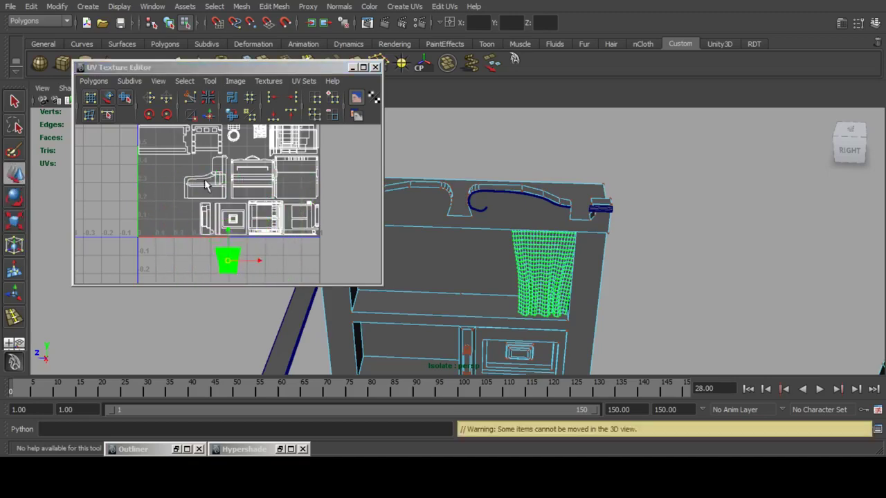
Move the curtain shell into the gap beneath the striped shell near the tile's upper edge.
alt+middle_drag(205, 181, 206, 203)
drag(227, 277, 243, 169)
scroll(237, 214, up, 4)
alt+middle_drag(243, 169, 254, 283)
scroll(253, 260, down, 3)
drag(247, 253, 192, 193)
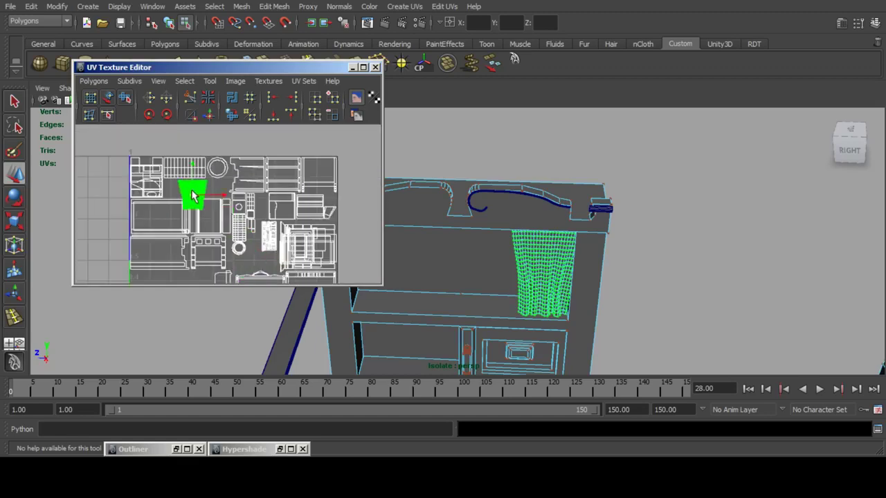
Rotate the curtain shell 90° clockwise.
scroll(192, 193, up, 4)
alt+middle_drag(191, 193, 256, 227)
scroll(260, 230, up, 1)
click(166, 115)
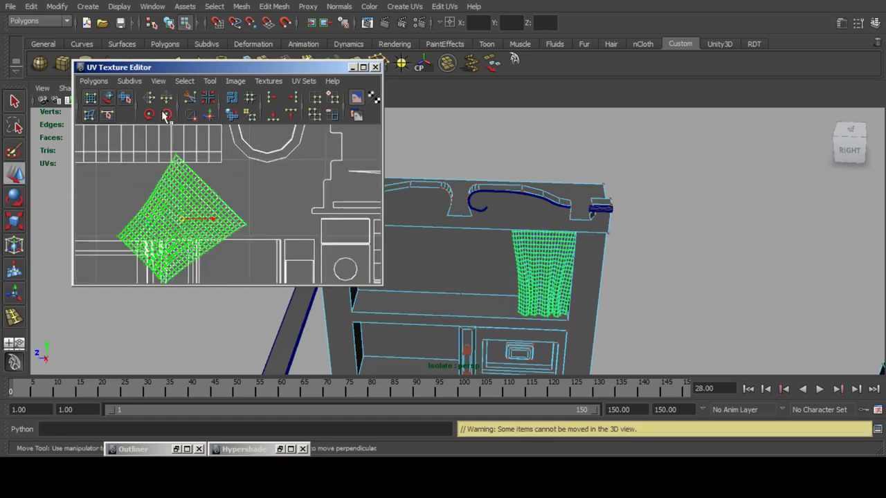
click(166, 115)
Scale the curtain shell down slightly, fit it into the gap's corner beneath the striped shell, and deselect it.
click(17, 223)
drag(173, 220, 159, 216)
click(15, 173)
alt+middle_drag(135, 181, 254, 211)
drag(295, 262, 228, 232)
click(295, 229)
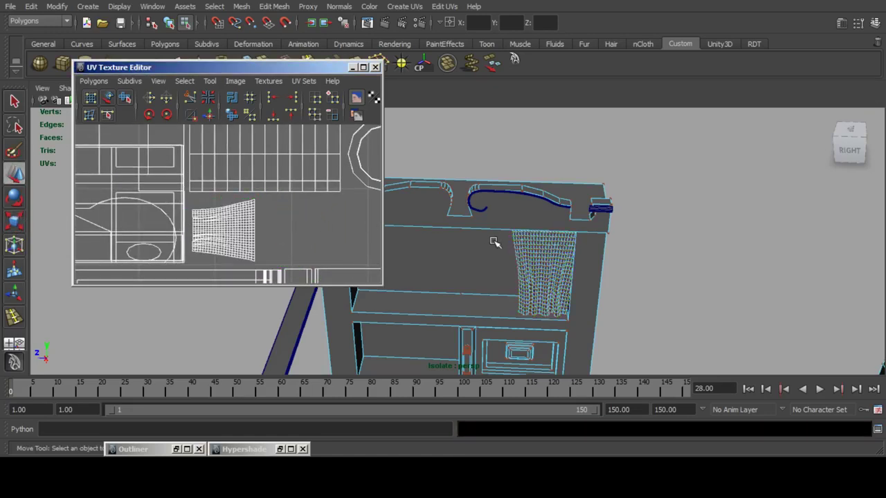
Add the curled trim along the hutch's crest to the models being edited.
scroll(511, 263, down, 5)
alt+drag(479, 263, 552, 227)
scroll(490, 265, up, 6)
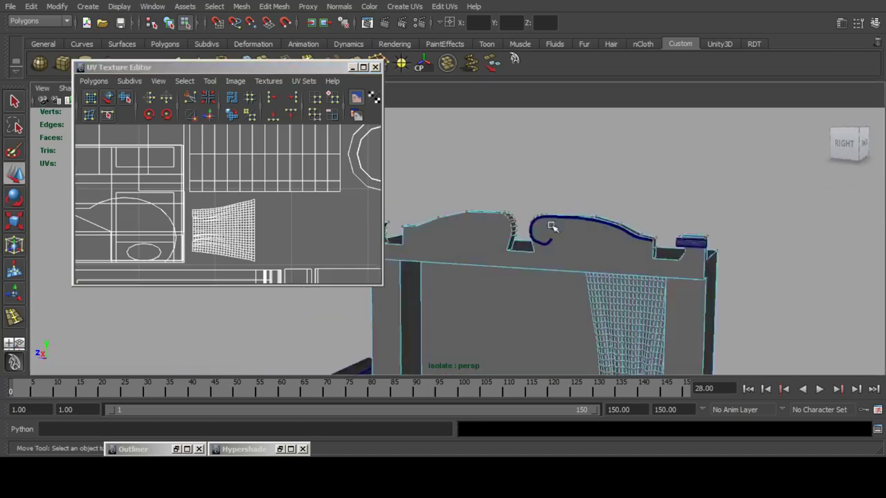
scroll(551, 228, up, 1)
alt+middle_drag(552, 228, 484, 225)
click(489, 218)
scroll(264, 207, down, 10)
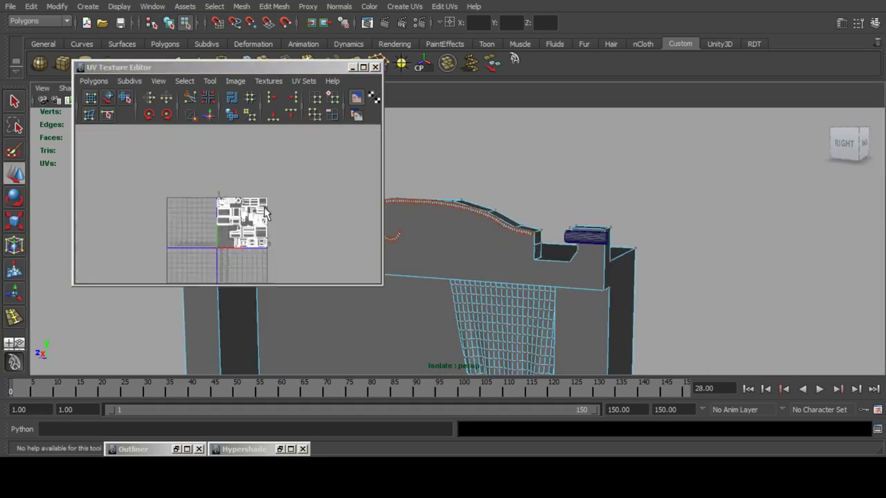
Select all of the curled trim's UVs and scale them down uniformly to fit among the packed shells.
alt+middle_drag(201, 206, 280, 250)
drag(138, 198, 326, 268)
key(a)
scroll(240, 218, up, 5)
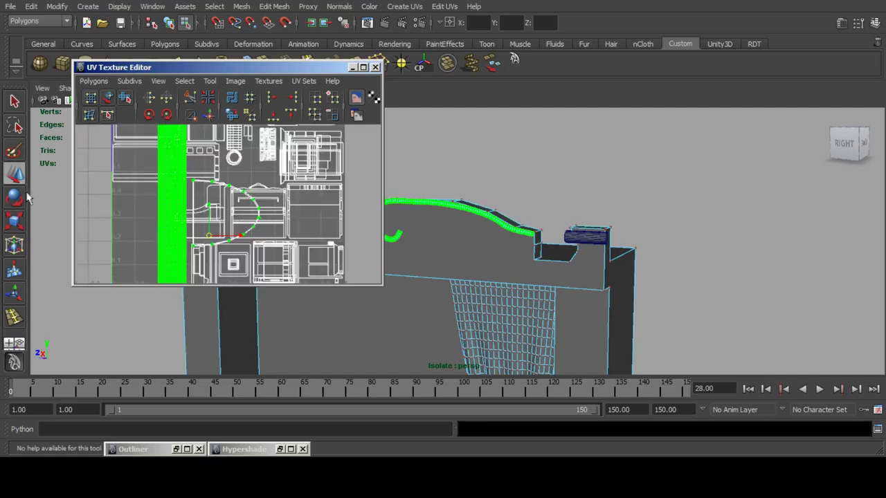
click(18, 216)
alt+middle_drag(209, 231, 219, 234)
drag(217, 247, 192, 243)
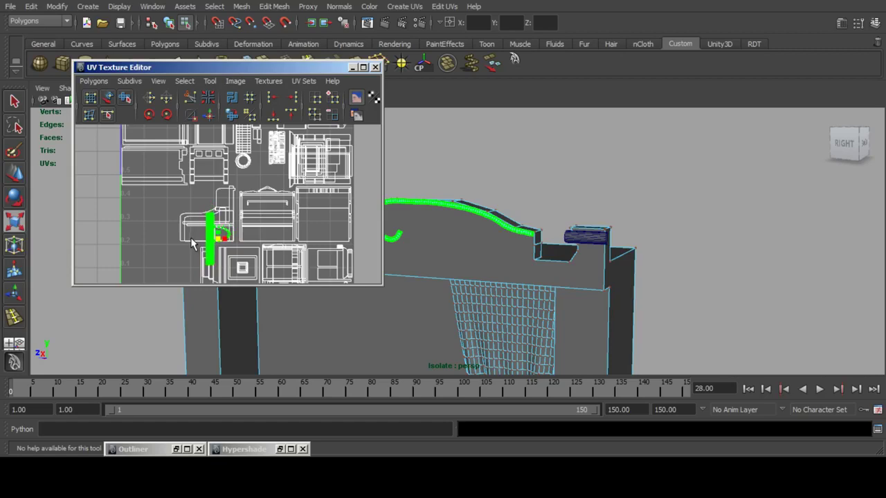
Move the trim shells into the gap beneath the small circular shell and rotate them 90° counterclockwise so the strip lies horizontal.
click(9, 173)
drag(218, 239, 263, 183)
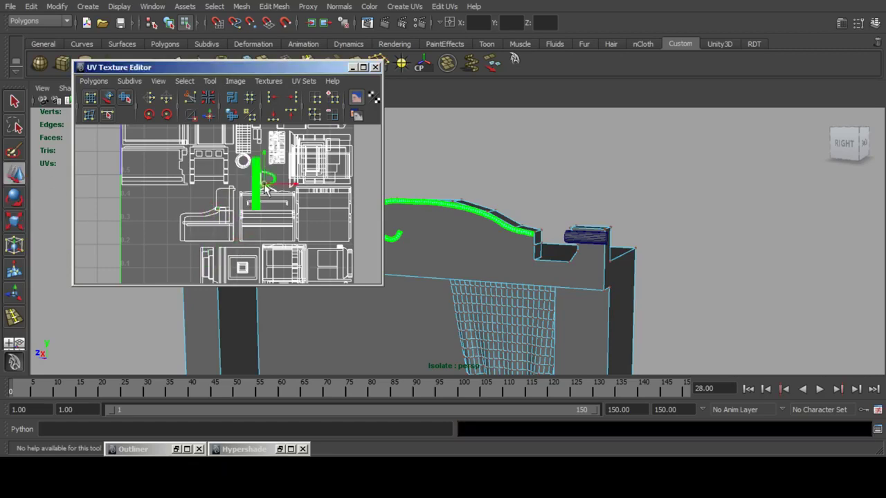
key(a)
scroll(266, 190, up, 6)
alt+middle_drag(278, 215, 244, 210)
scroll(244, 209, up, 3)
click(149, 115)
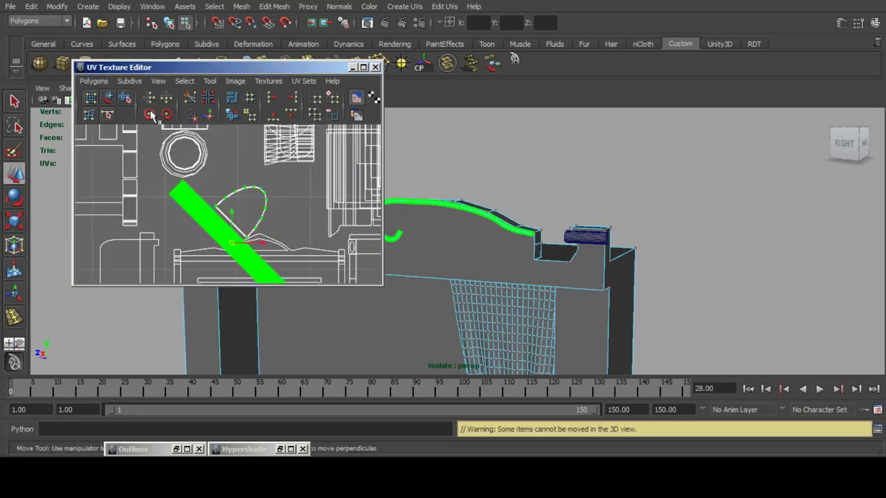
click(149, 115)
drag(234, 215, 246, 198)
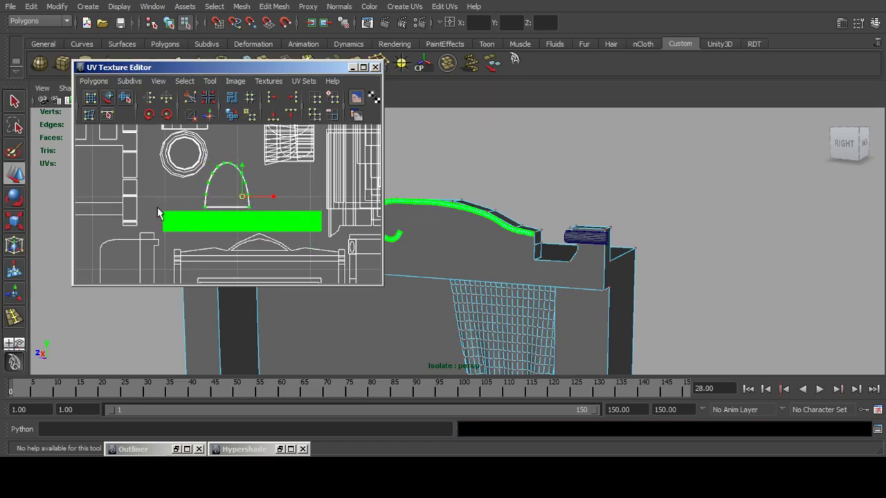
Select the trim's whole half-oval cap shell and move it horizontally to the strip's far end, beneath the handle stack.
click(227, 164)
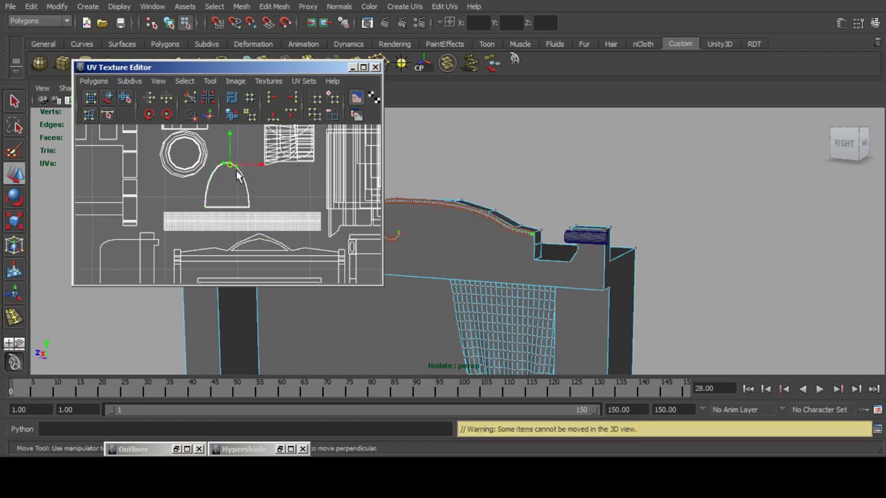
ctrl+right_drag(244, 267, 295, 284)
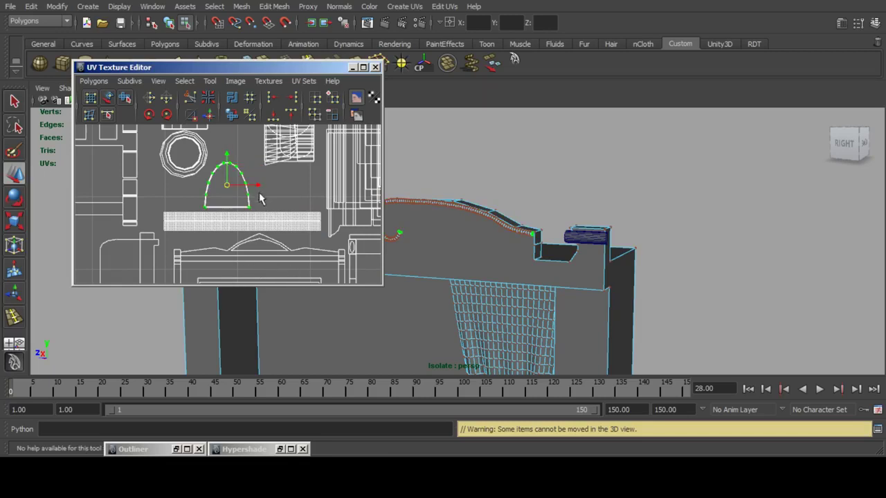
drag(260, 186, 331, 187)
scroll(310, 186, up, 2)
alt+middle_drag(310, 186, 235, 211)
scroll(235, 211, up, 3)
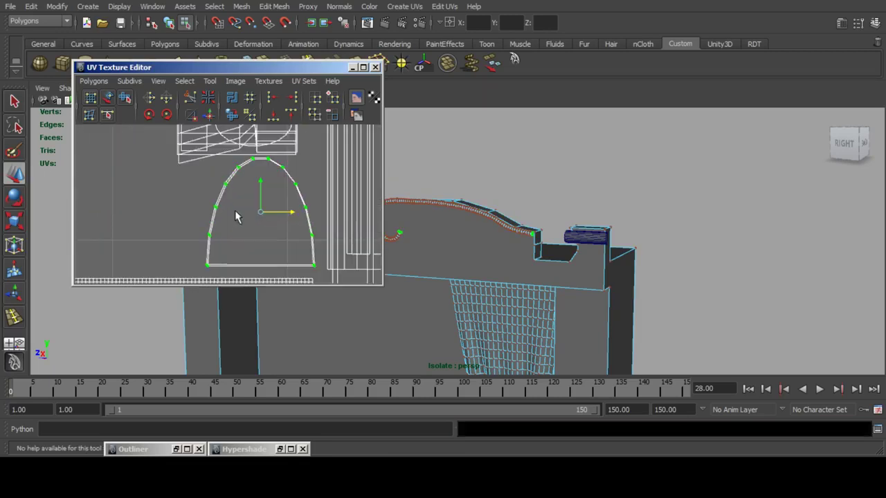
Undo the last change to the trim's half-oval cap shell and lower it vertically to just above the horizontal strip.
key(ctrl+z)
drag(261, 195, 262, 206)
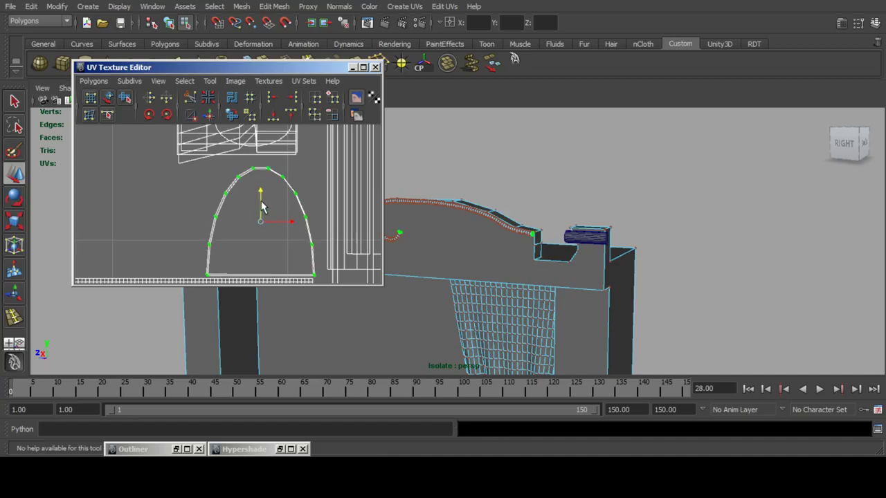
click(194, 216)
Bring the small rounded block at the crest's end into UV editing and move all its shells onto the packed tile.
scroll(253, 209, down, 6)
scroll(254, 209, down, 3)
alt+middle_drag(519, 256, 629, 254)
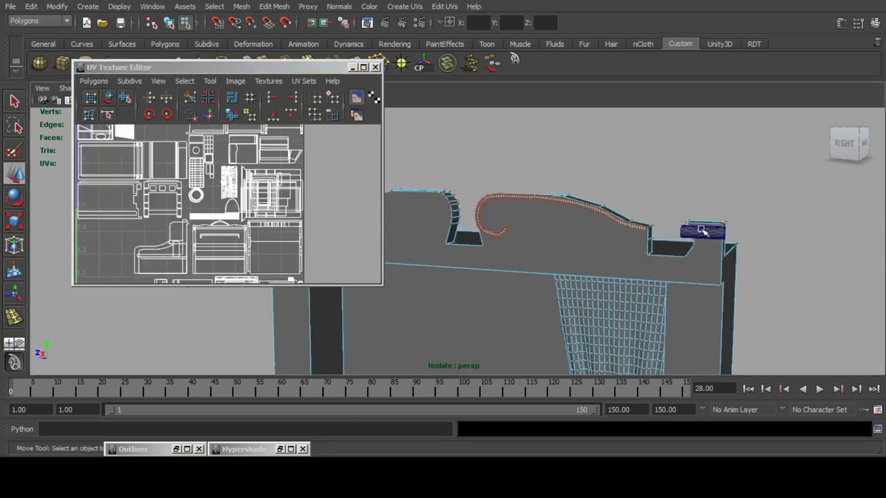
scroll(230, 191, down, 10)
alt+middle_drag(148, 178, 240, 220)
alt+middle_drag(191, 195, 264, 213)
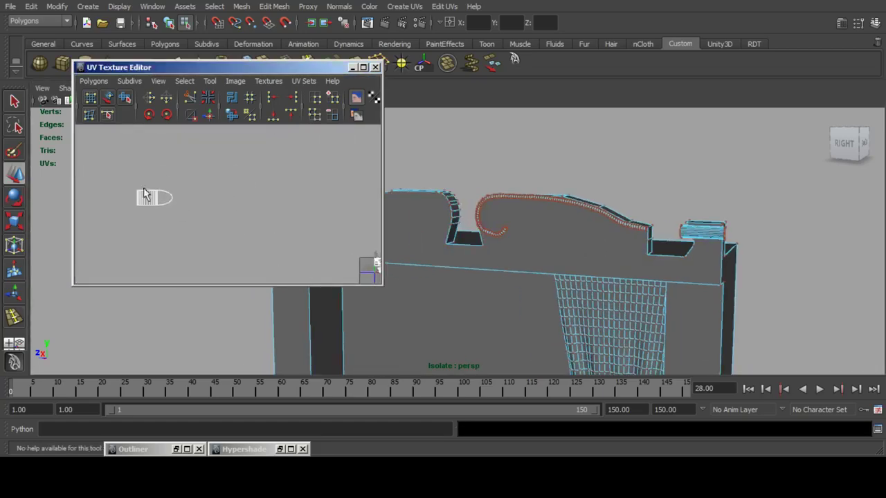
drag(143, 188, 283, 240)
alt+middle_drag(279, 223, 141, 154)
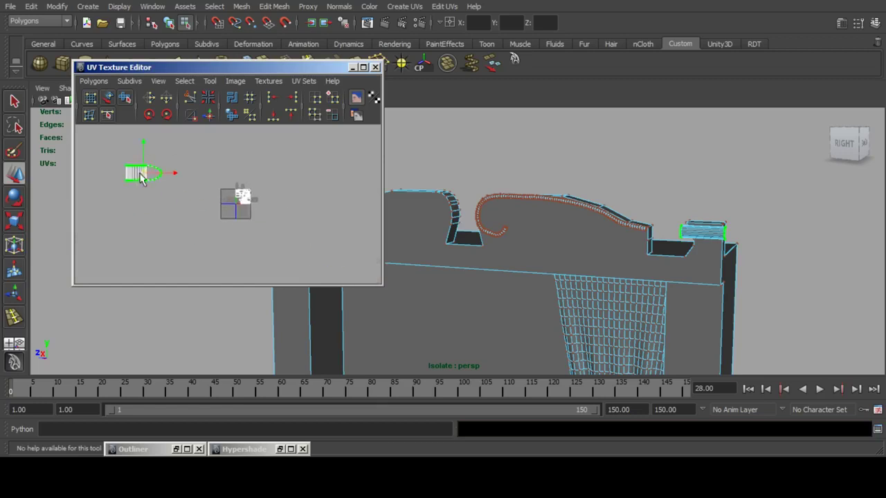
drag(142, 178, 247, 198)
Scale the block's shells down uniformly and move them over the trim strip, beneath the small circular shell.
scroll(247, 198, up, 10)
alt+middle_drag(242, 200, 250, 200)
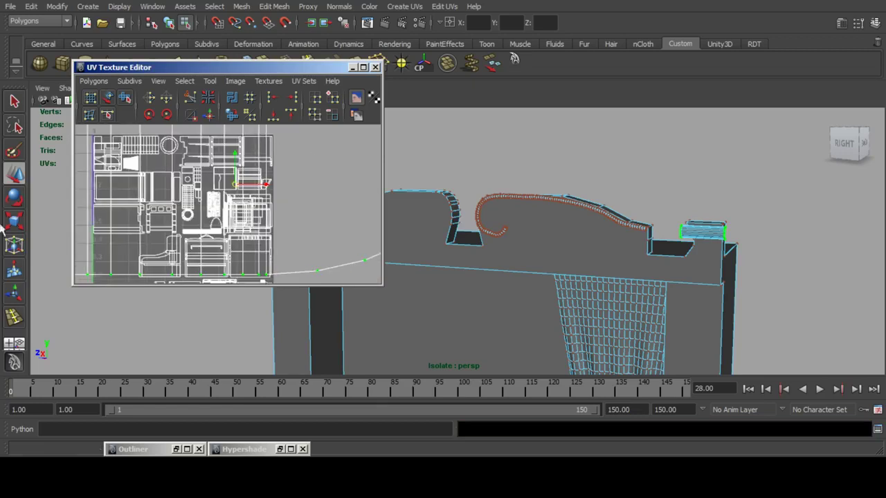
click(14, 223)
drag(236, 185, 207, 182)
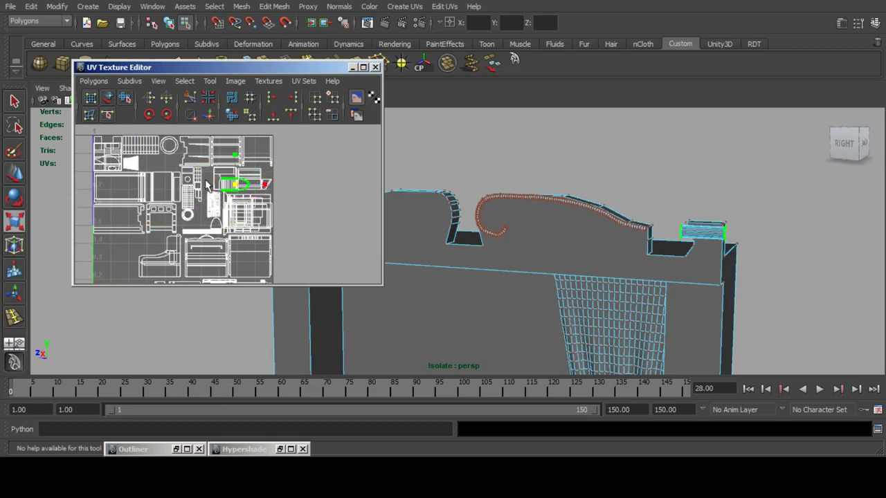
click(14, 174)
scroll(263, 166, up, 5)
alt+middle_drag(270, 165, 286, 151)
drag(275, 137, 200, 238)
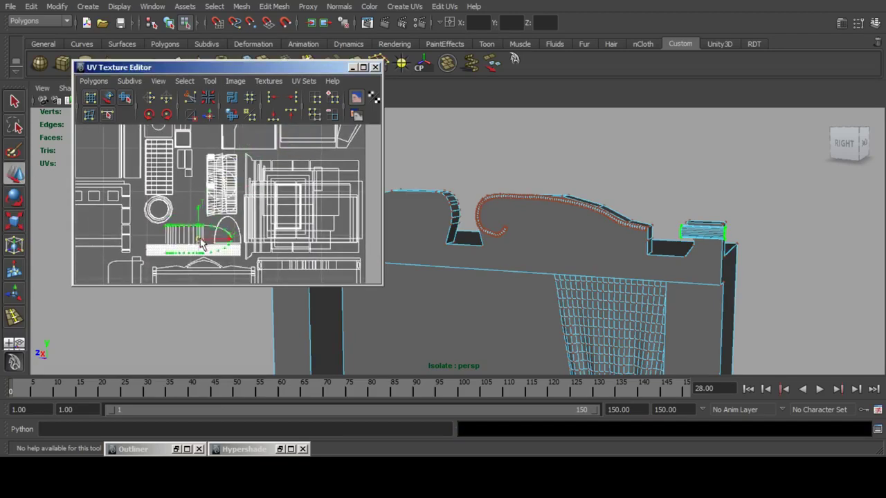
Try to squash the block's shells vertically to about the trim strip's height, and undo the scaling.
scroll(201, 242, up, 5)
click(14, 222)
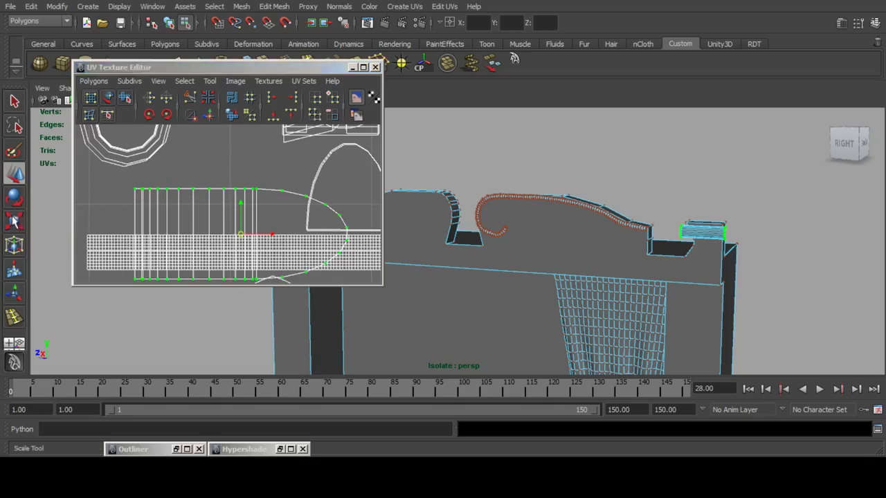
drag(241, 204, 240, 223)
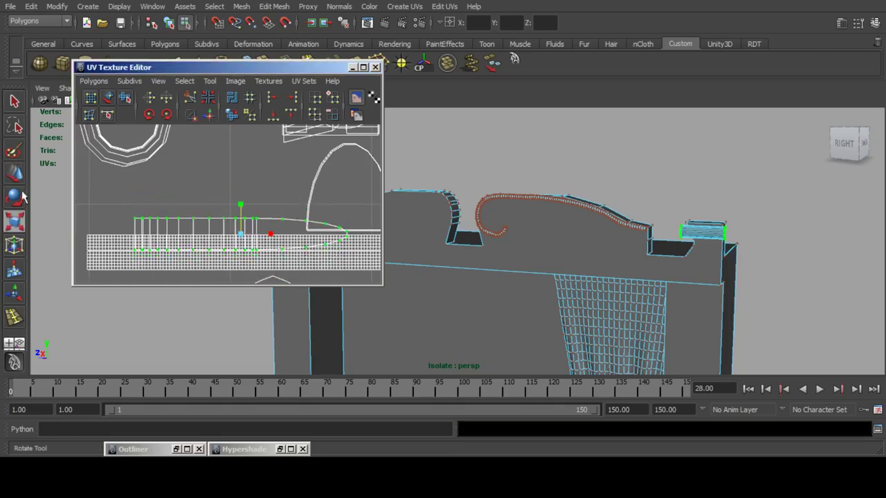
click(16, 180)
key(ctrl+z)
Move the block's shells into the gap above the trim strip, beside the trim's half-oval cap.
alt+middle_drag(258, 229, 265, 200)
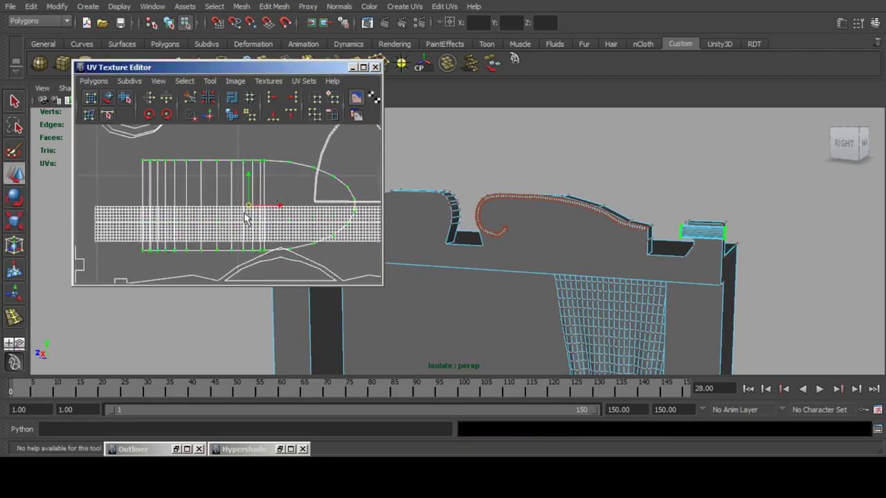
drag(247, 204, 197, 153)
alt+middle_drag(244, 151, 263, 197)
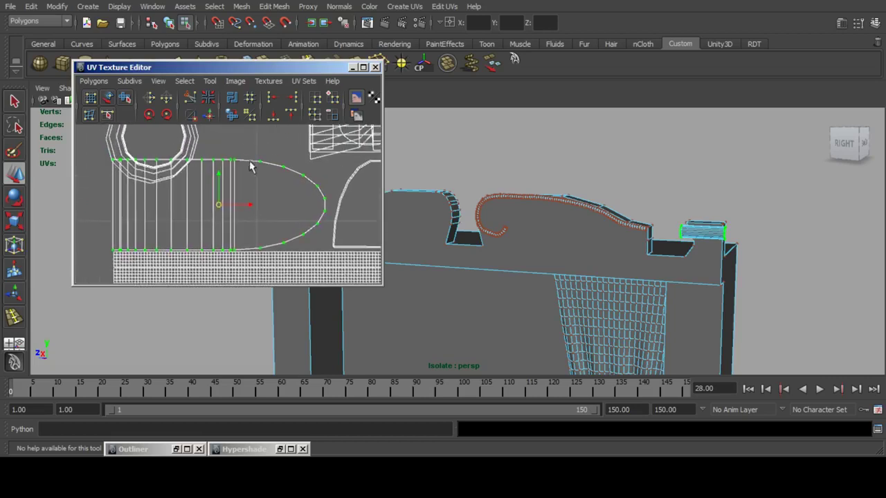
drag(213, 202, 222, 198)
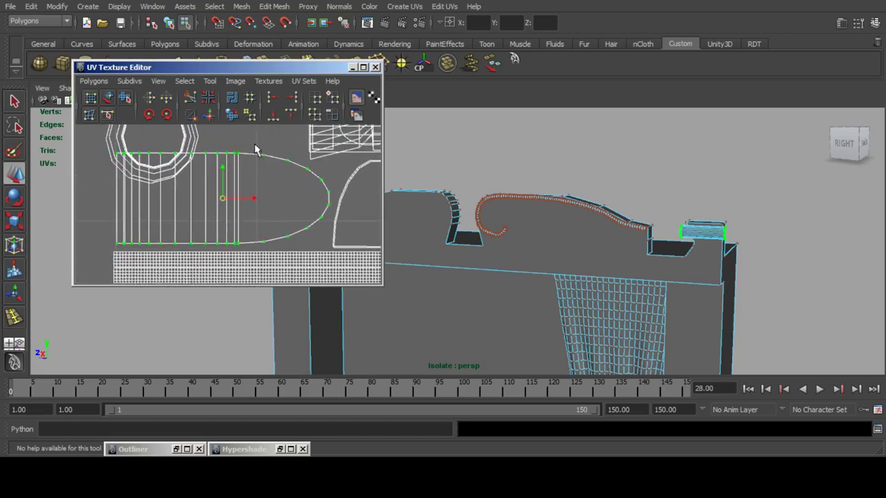
Deselect the block's rounded cap UVs and move only its ribbed rectangular shell onto the trim strip.
ctrl+drag(284, 180, 290, 184)
ctrl+drag(280, 243, 281, 246)
ctrl+drag(276, 156, 320, 219)
ctrl+drag(290, 164, 321, 203)
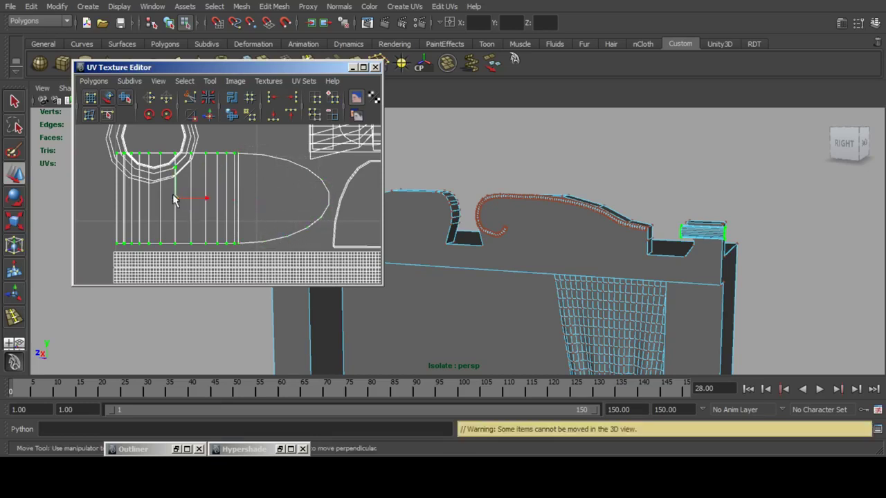
drag(174, 196, 230, 254)
alt+middle_drag(250, 244, 245, 166)
drag(225, 177, 268, 193)
Scale the ribbed shell vertically to fit within the trim strip's height and adjust its position over the strip.
click(7, 222)
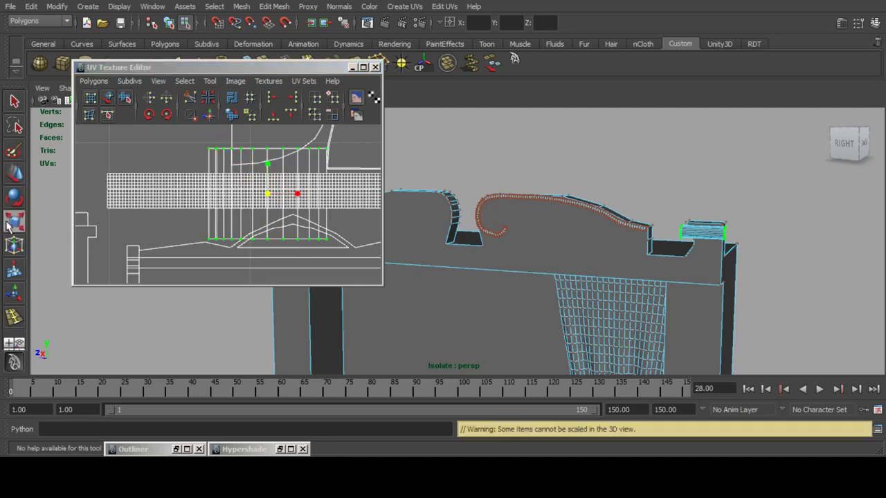
middle_drag(267, 166, 269, 186)
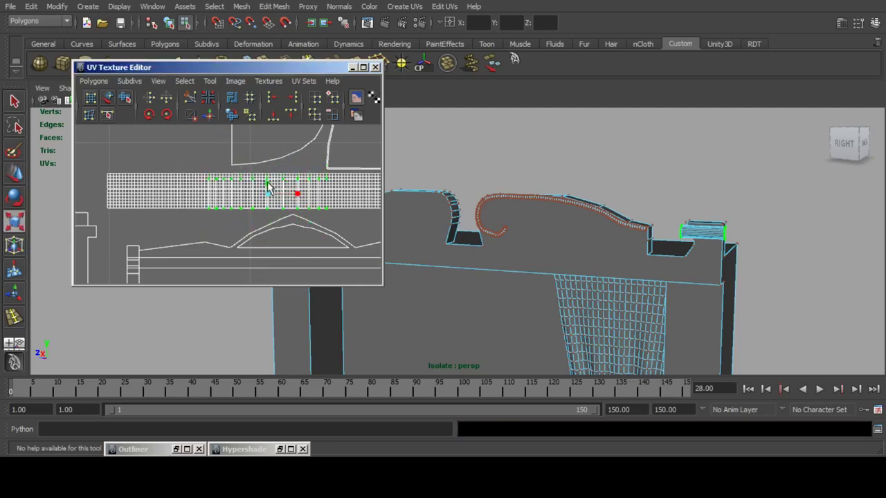
click(11, 176)
drag(272, 196, 268, 191)
alt+middle_drag(311, 170, 244, 218)
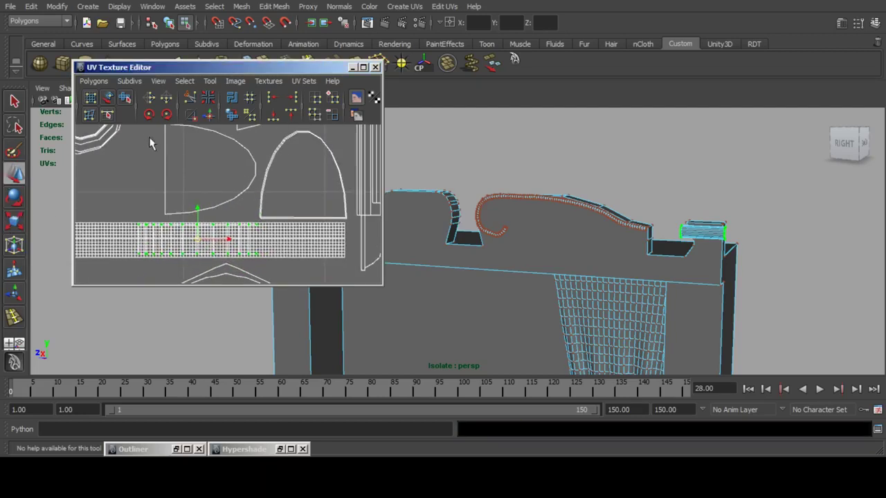
Select the lower corner UV of the block's half-oval cap shell above the trim strip.
drag(157, 224, 175, 185)
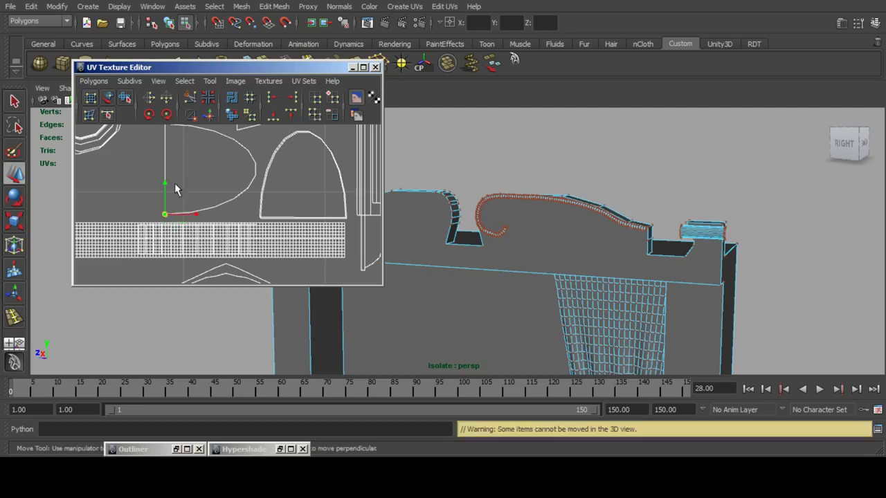
Move the cabinet trim's half-oval UV shell over the matching arched shell and rotate it 90 degrees.
ctrl+right_drag(245, 291, 245, 293)
drag(209, 168, 298, 177)
click(146, 118)
click(146, 119)
click(7, 219)
key(ctrl+z)
scroll(209, 203, down, 10)
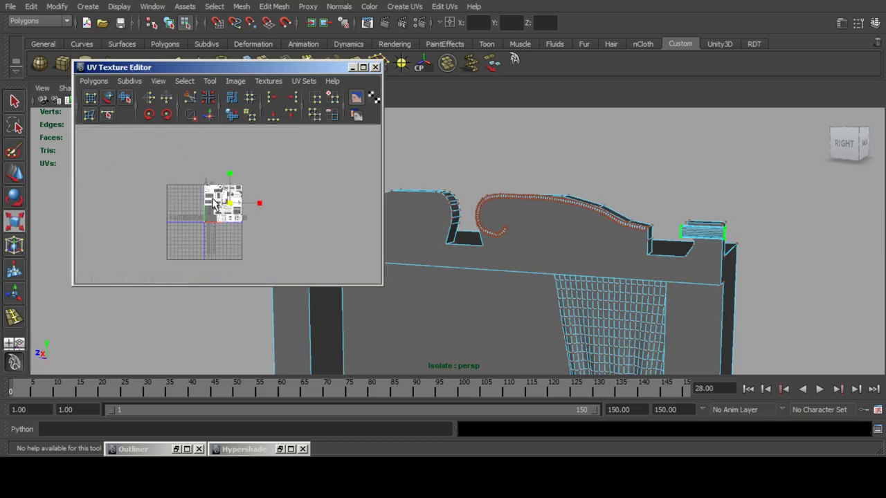
Add the long table near the cabinet to the edited meshes so its UVs appear with the other furniture.
scroll(618, 284, down, 6)
alt+drag(608, 296, 607, 293)
alt+middle_drag(607, 293, 601, 208)
scroll(591, 249, up, 6)
scroll(598, 252, down, 1)
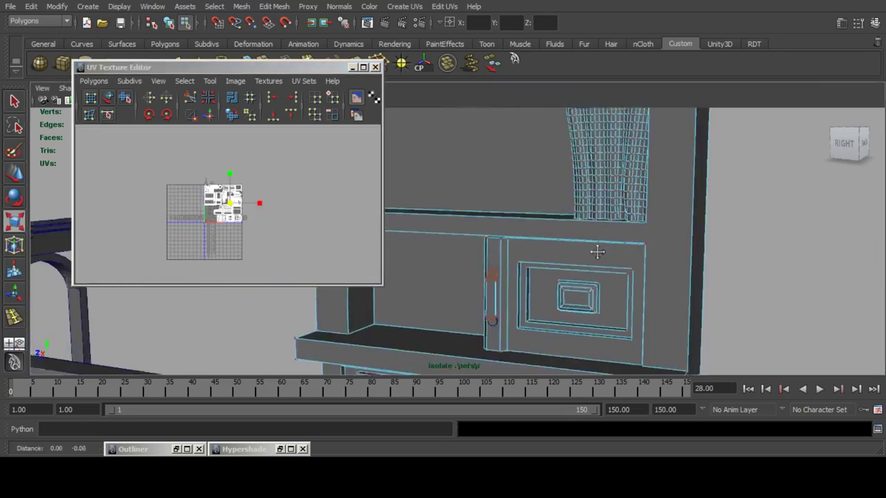
alt+middle_drag(597, 251, 571, 254)
scroll(588, 239, down, 6)
alt+drag(566, 235, 522, 261)
scroll(526, 257, down, 2)
alt+middle_drag(547, 251, 663, 228)
alt+drag(663, 228, 520, 279)
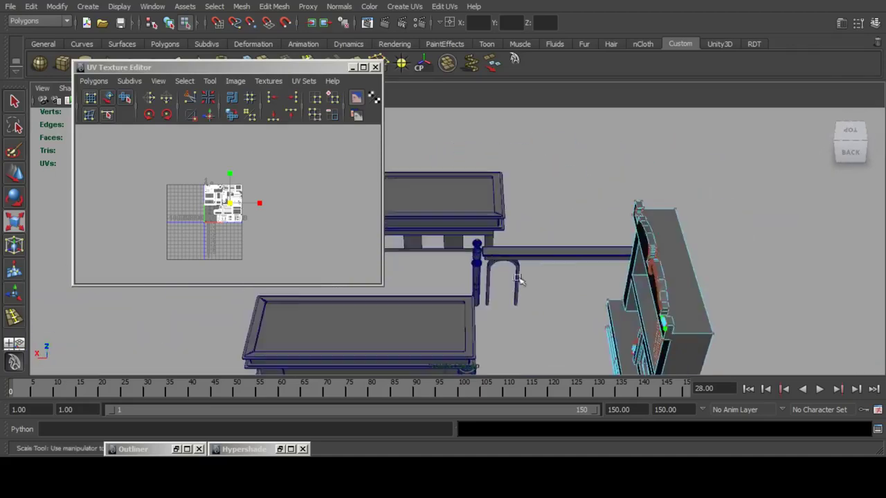
alt+middle_drag(512, 284, 594, 169)
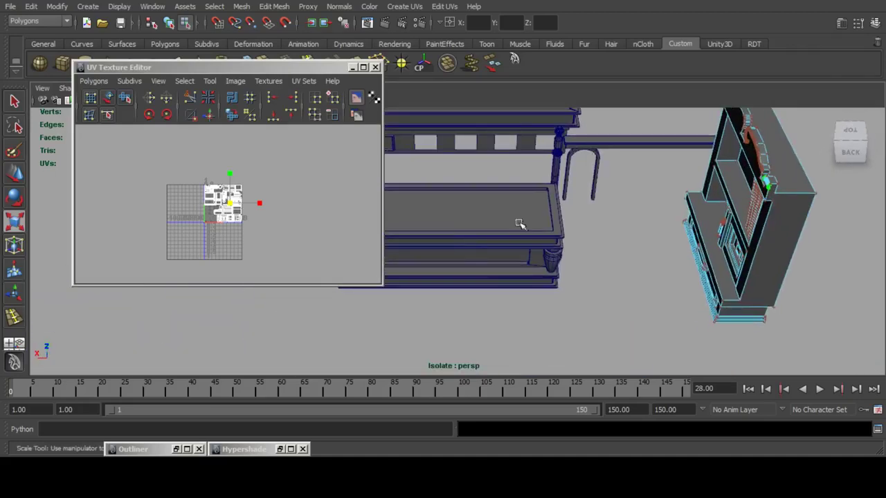
click(465, 242)
scroll(257, 222, down, 5)
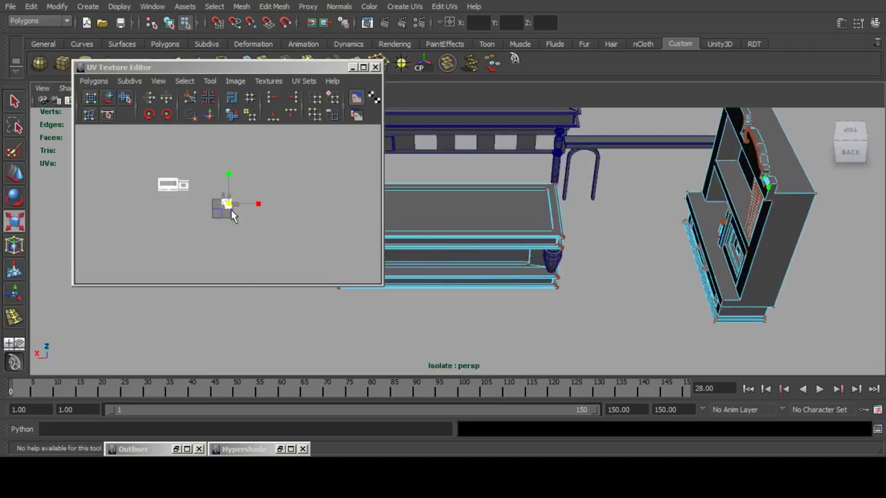
Examine the packed UV sheet for free space and compare it with the furniture in the scene.
alt+middle_drag(176, 188, 232, 208)
scroll(231, 208, up, 5)
alt+middle_drag(298, 225, 169, 146)
scroll(243, 211, up, 5)
alt+right_drag(169, 146, 243, 192)
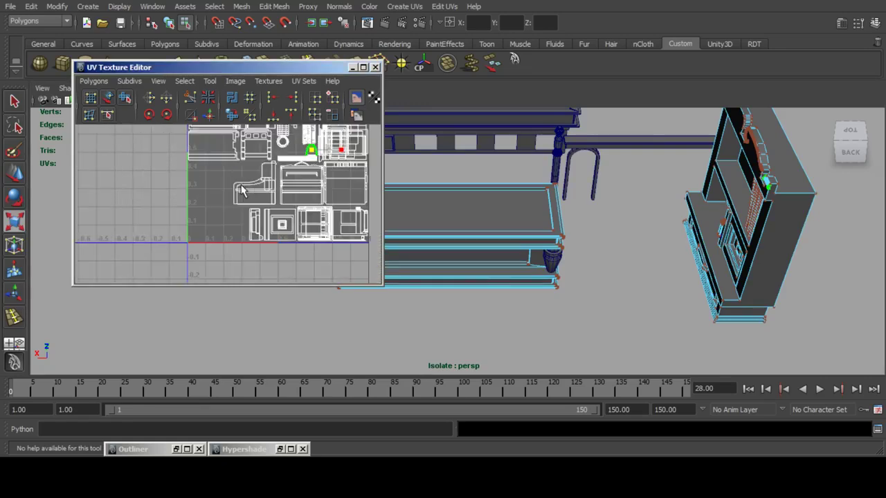
alt+middle_drag(244, 183, 180, 227)
alt+middle_drag(174, 187, 230, 172)
scroll(447, 170, down, 5)
alt+middle_drag(446, 170, 451, 175)
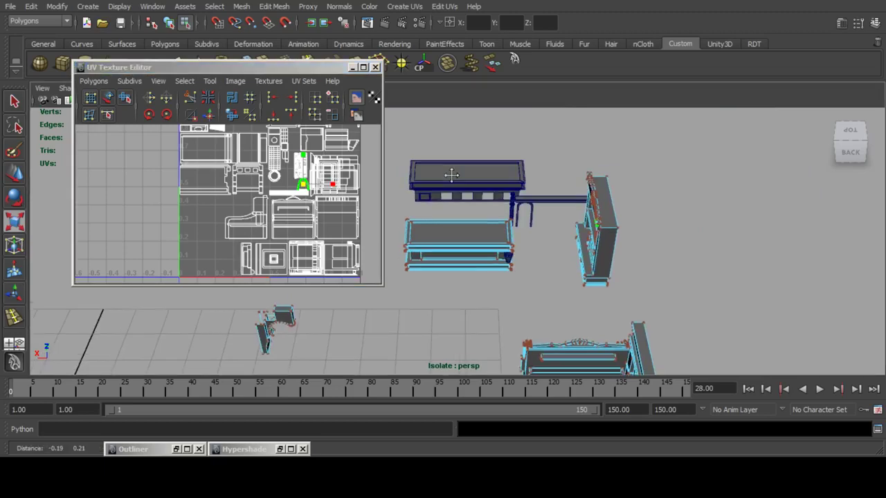
alt+drag(451, 175, 498, 236)
scroll(112, 196, down, 3)
Examine the long table's UV shells outside the UV square and check the table in the reference image.
alt+middle_drag(112, 196, 241, 226)
scroll(241, 225, down, 2)
alt+middle_drag(157, 158, 211, 196)
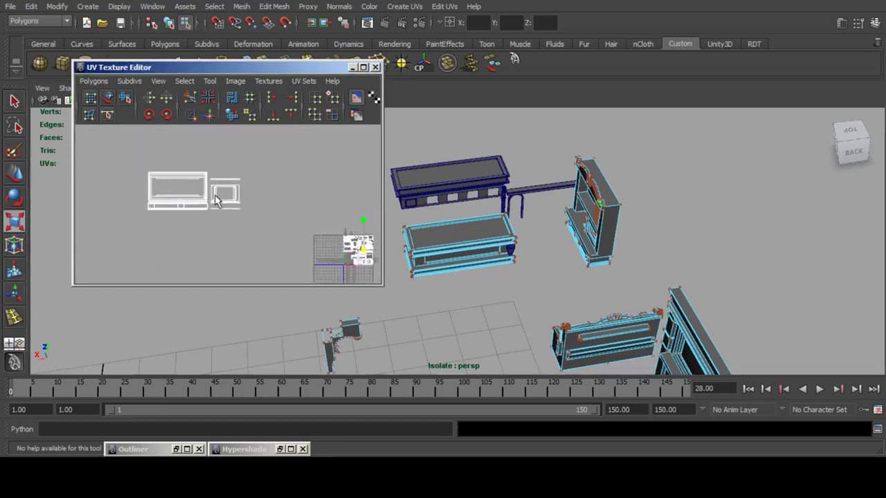
scroll(182, 163, up, 3)
alt+middle_drag(180, 166, 277, 225)
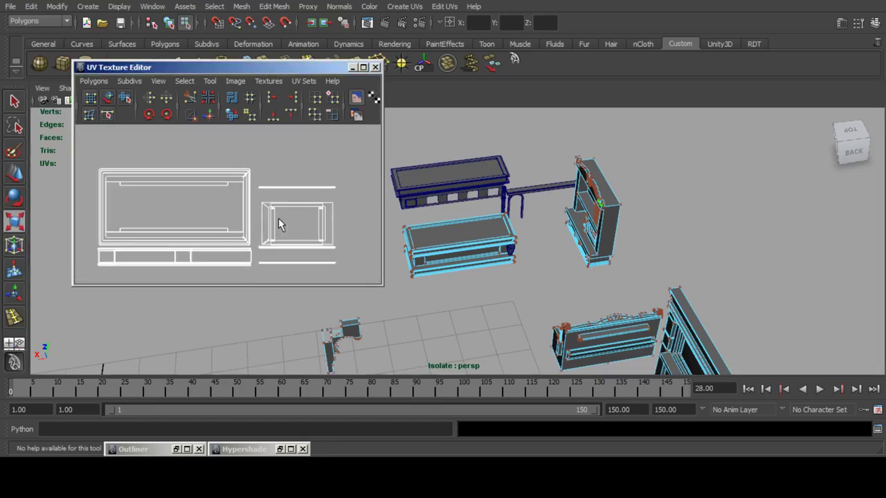
alt+middle_drag(278, 218, 272, 211)
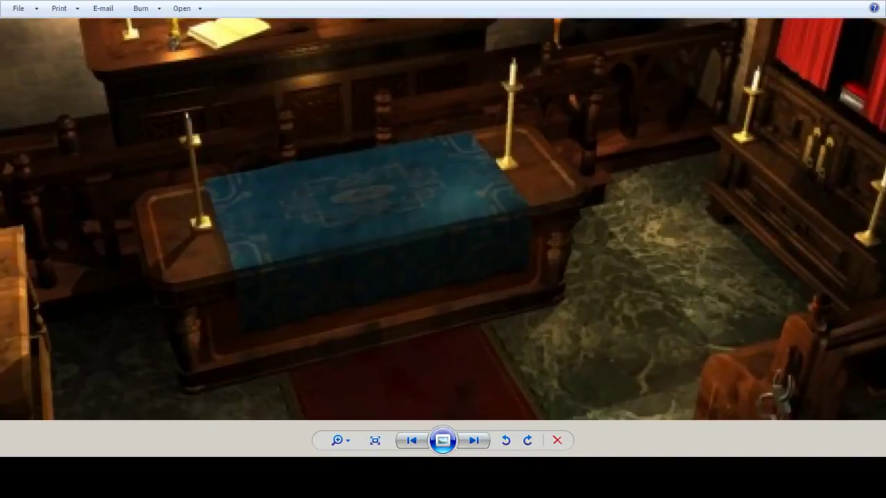
drag(443, 228, 450, 219)
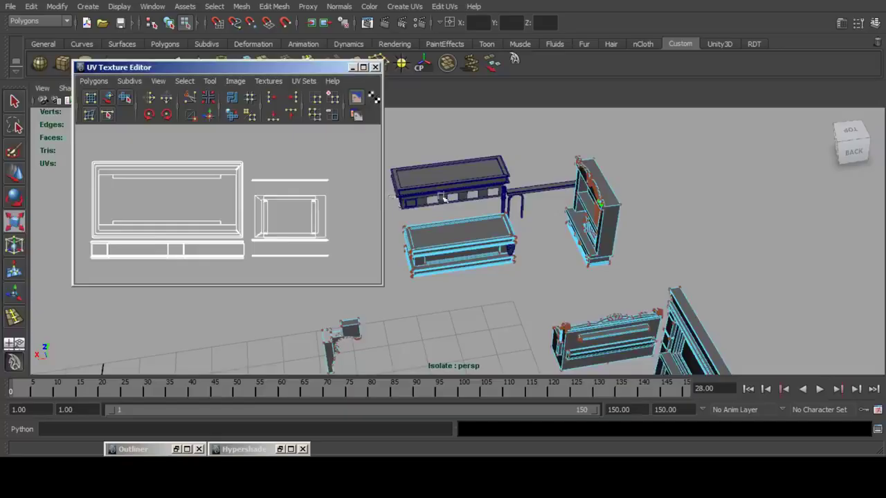
alt+middle_drag(305, 203, 317, 203)
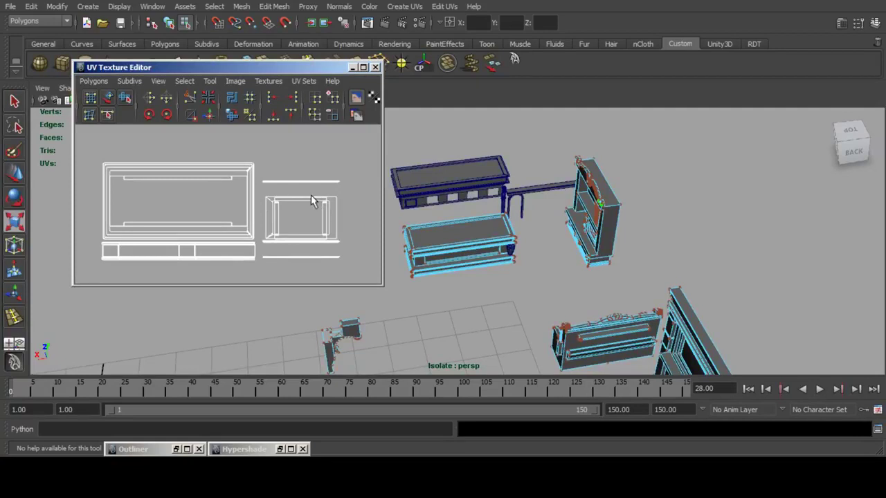
Select the table's smaller side UV shells and move them onto its large top shell.
drag(277, 258, 259, 267)
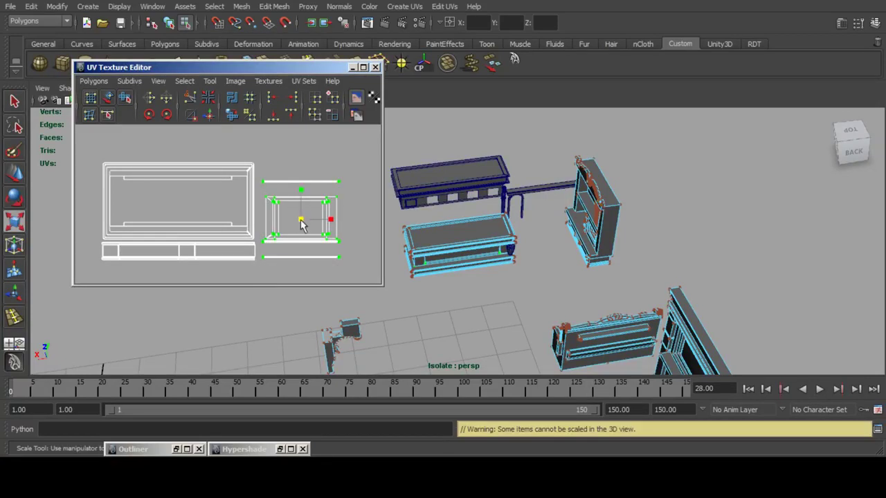
click(10, 170)
drag(307, 223, 185, 209)
Select all of the long table's UV shells and move them over the packed UV sheet.
scroll(184, 204, down, 5)
alt+middle_drag(263, 219, 214, 205)
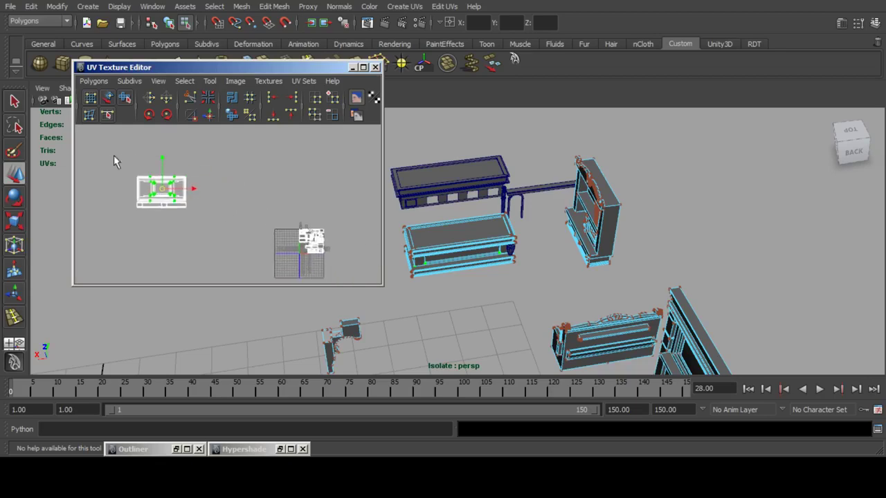
drag(115, 156, 219, 241)
drag(161, 192, 303, 250)
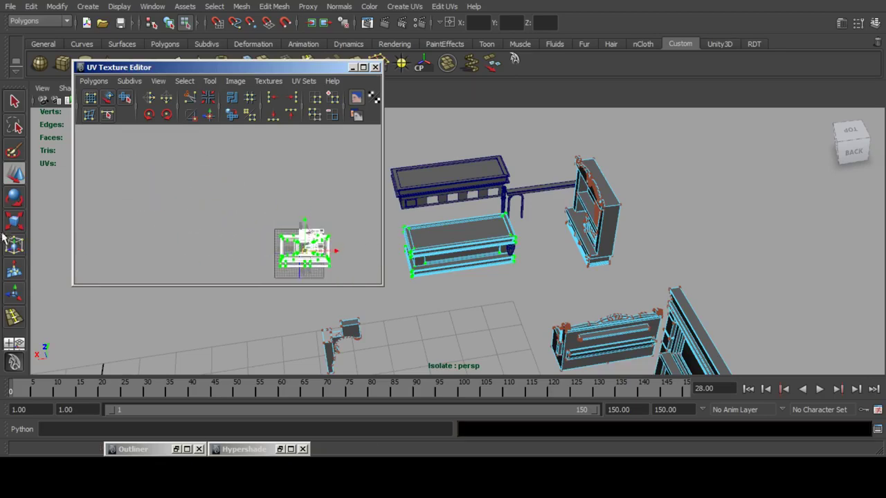
Scale down the long table's UV shells and rotate them 90 degrees into an upright orientation.
click(10, 221)
key(a)
key(f)
drag(228, 222, 200, 226)
click(150, 116)
click(150, 115)
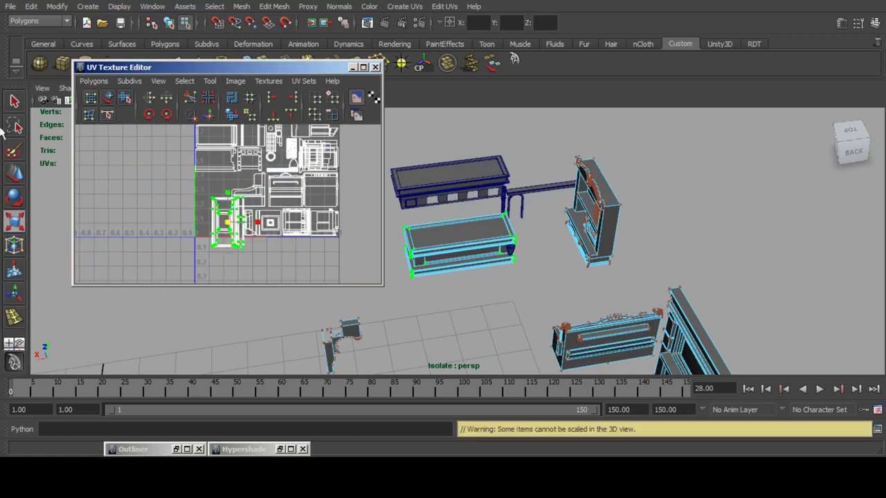
Position the long table's UV shells in the empty lower-left corner of the 0 to 1 UV square.
click(14, 172)
scroll(225, 246, up, 3)
alt+middle_drag(232, 255, 242, 263)
drag(238, 244, 210, 199)
alt+middle_drag(209, 196, 218, 219)
scroll(216, 208, up, 3)
drag(227, 230, 220, 230)
click(273, 183)
scroll(262, 190, down, 8)
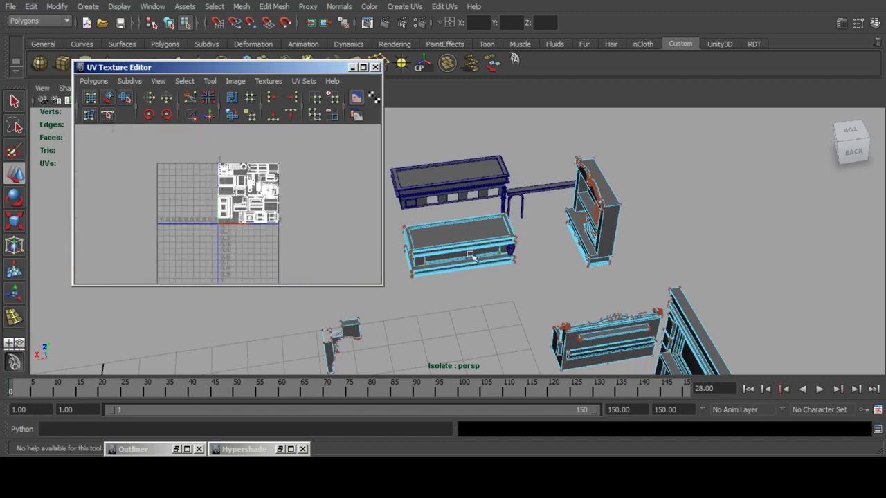
Add the turned post at the table's corner to the edited meshes and select all of its UVs.
click(509, 261)
key(f)
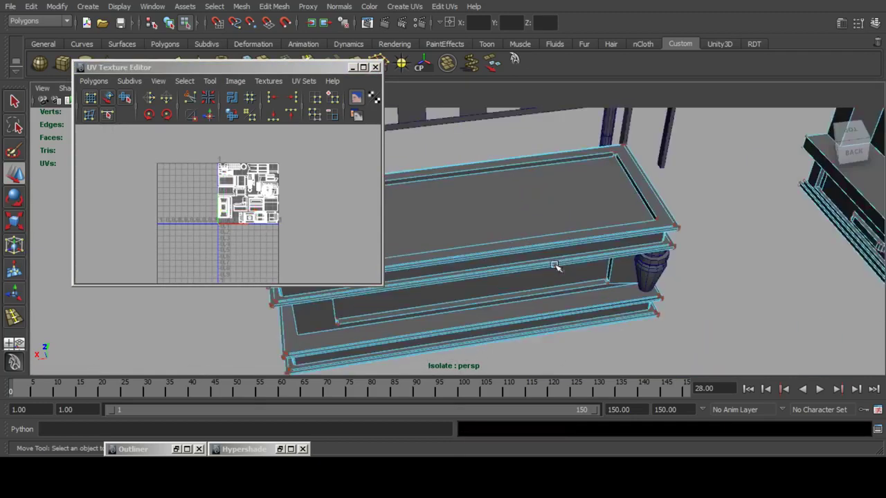
scroll(200, 212, down, 8)
alt+middle_drag(190, 188, 226, 220)
scroll(236, 232, up, 5)
drag(195, 228, 278, 285)
alt+middle_drag(292, 267, 191, 147)
drag(128, 134, 272, 241)
scroll(250, 225, up, 5)
alt+middle_drag(273, 242, 285, 138)
scroll(263, 231, up, 5)
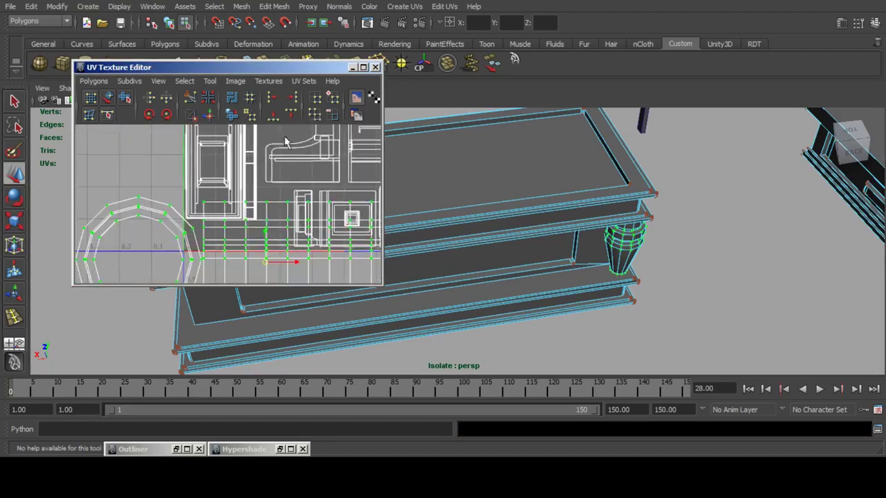
Scale down the post's UVs, rotate them 90 degrees and place them in the gap beside the table's shells.
click(14, 217)
alt+middle_drag(247, 239, 246, 225)
drag(263, 249, 268, 196)
click(149, 116)
click(149, 116)
click(12, 171)
click(235, 219)
scroll(283, 151, down, 5)
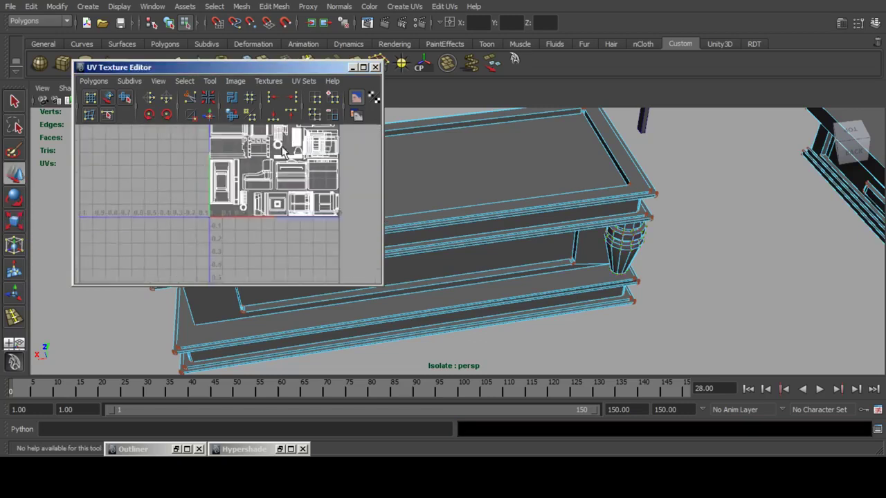
Examine the updated UV sheet and view the table, railing and cabinet from another angle.
alt+middle_drag(282, 151, 261, 202)
scroll(519, 236, down, 6)
alt+middle_drag(519, 198, 519, 231)
scroll(519, 232, up, 3)
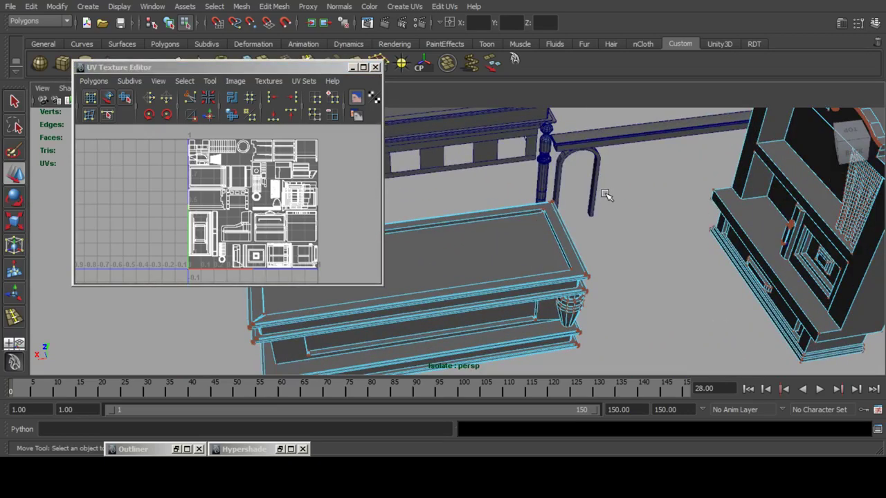
alt+middle_drag(605, 194, 520, 267)
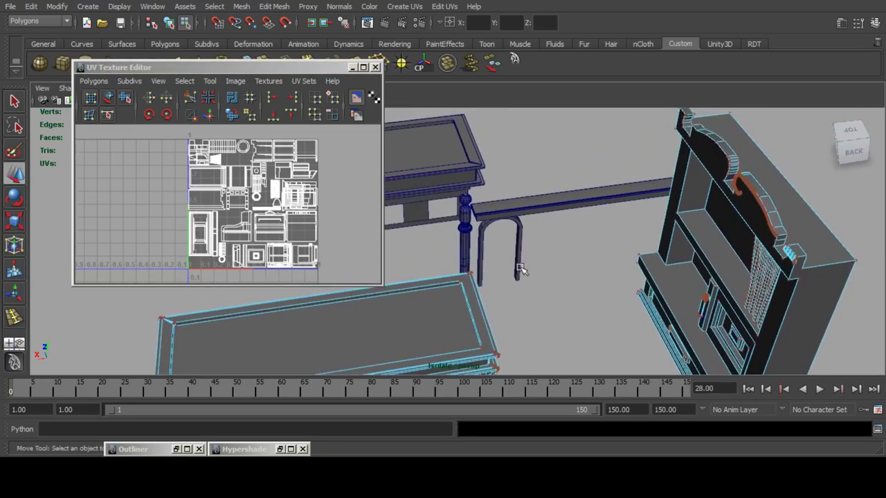
scroll(519, 263, down, 5)
alt+drag(518, 261, 562, 250)
alt+middle_drag(533, 242, 544, 234)
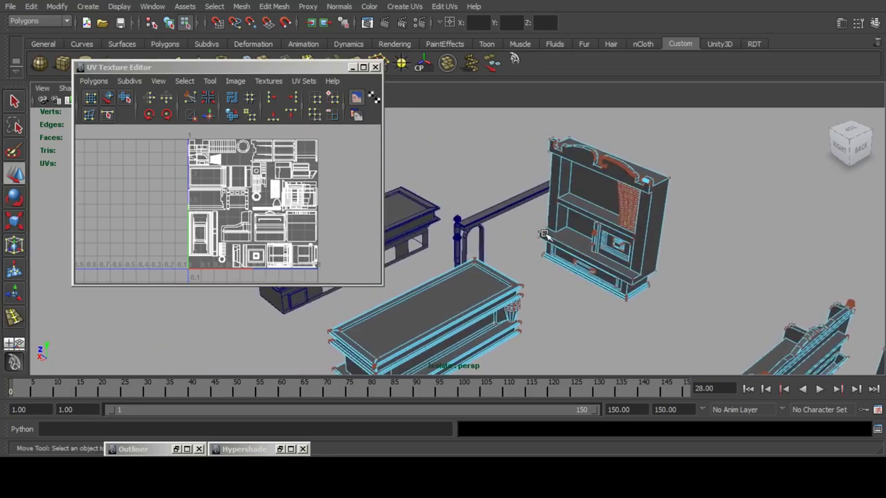
Select the cabinet curtain's entire UV shell, move it into the gap below the striped shell and stretch it horizontally.
alt+right_drag(230, 195, 277, 177)
alt+middle_drag(277, 155, 227, 206)
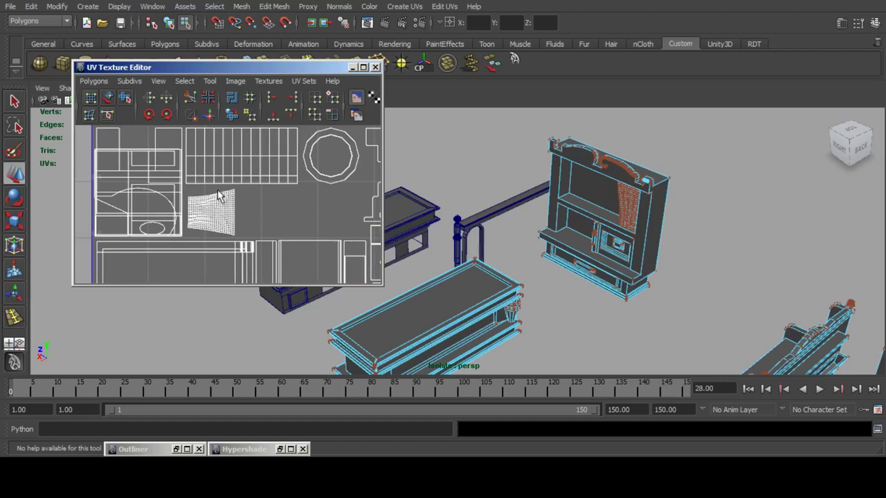
drag(217, 190, 239, 234)
ctrl+right_drag(234, 310, 297, 324)
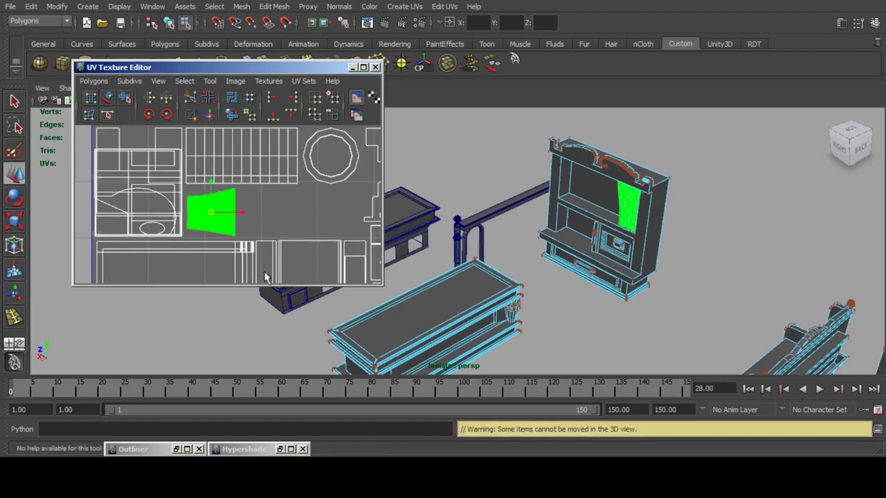
drag(242, 213, 315, 216)
click(11, 226)
click(13, 230)
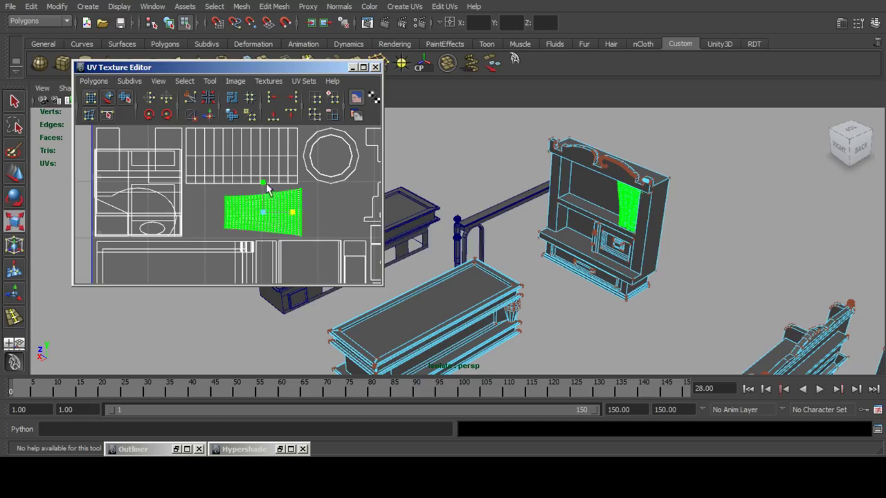
drag(262, 183, 261, 179)
click(16, 176)
click(335, 217)
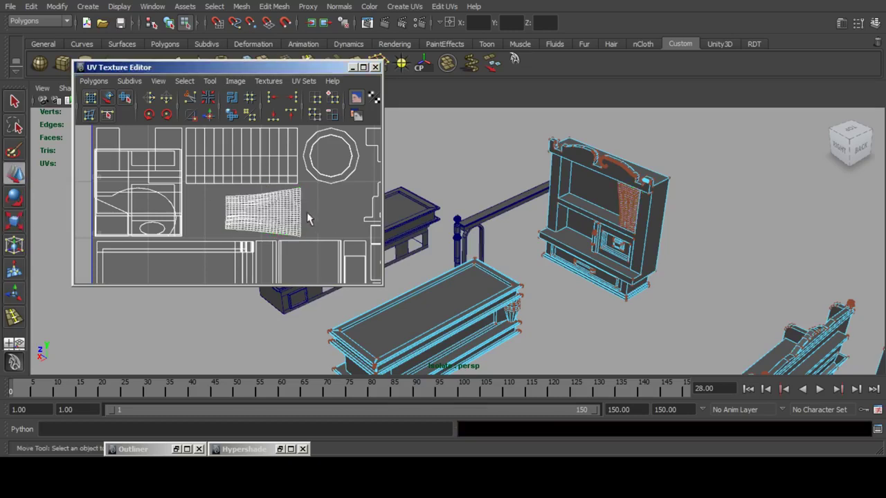
Review the completed UV sheet and the selected furniture from several angles.
scroll(307, 213, down, 6)
scroll(307, 212, up, 1)
alt+middle_drag(307, 211, 260, 219)
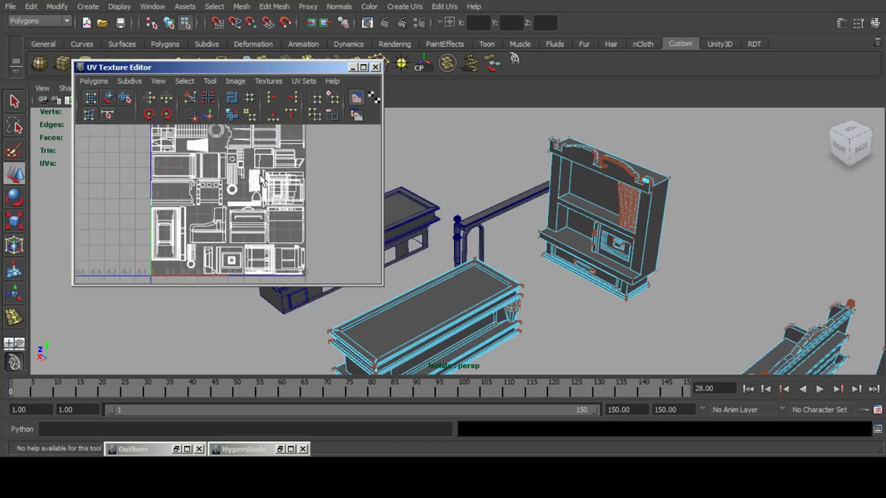
mouse_move(262, 180)
alt+middle_down()
mouse_move(242, 216)
mouse_move(250, 168)
alt+middle_up()
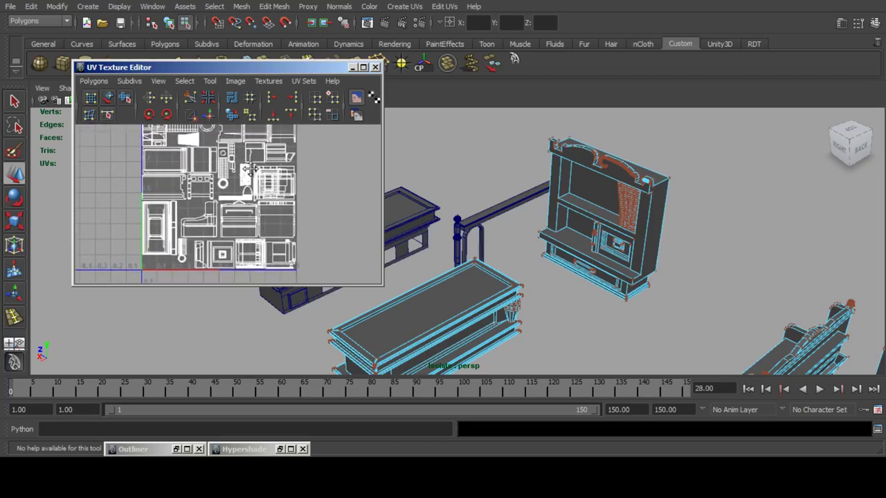
scroll(524, 230, down, 5)
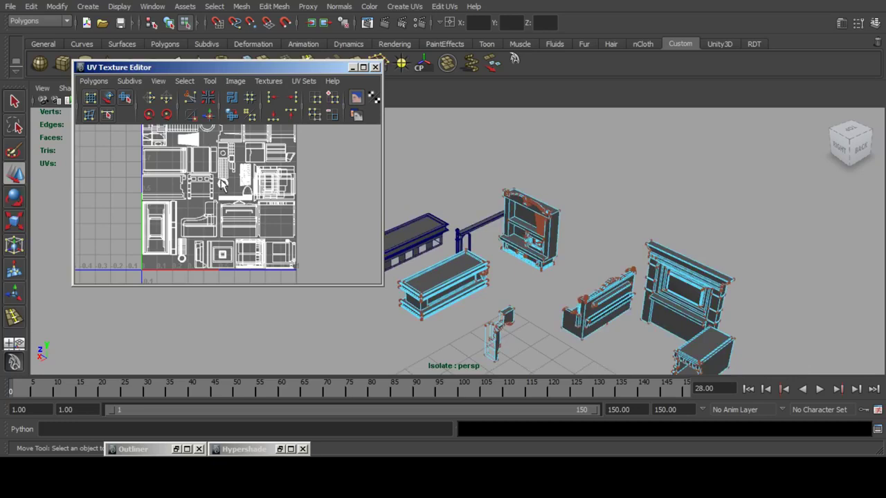
alt+middle_drag(605, 264, 588, 200)
alt+drag(506, 259, 589, 255)
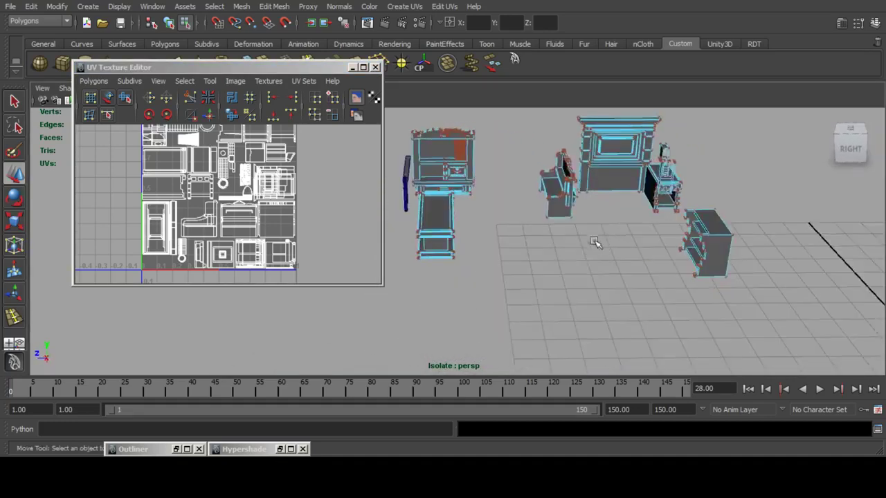
alt+middle_drag(595, 243, 540, 254)
alt+drag(540, 254, 559, 272)
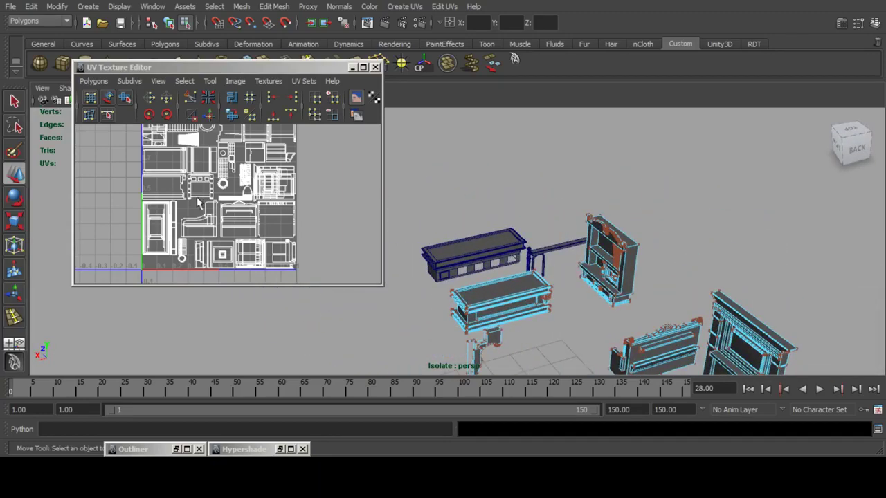
alt+middle_drag(194, 195, 217, 236)
Return the furniture to object selection and set up a UV snapshot named chapel_wood_objects_tex in the RE3_Visted images folder.
key(F8)
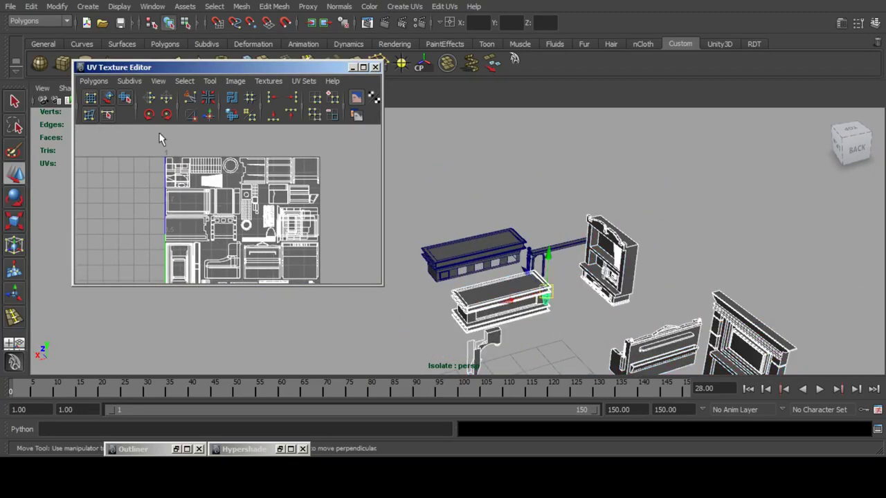
click(93, 81)
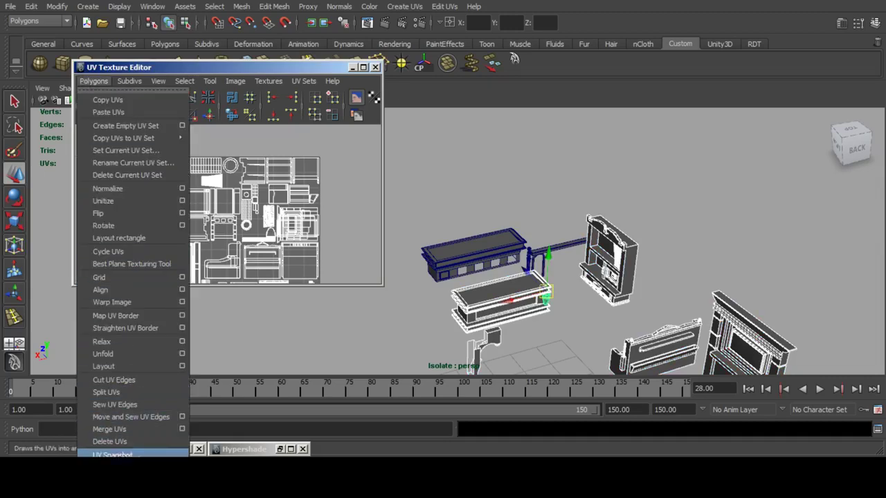
click(113, 454)
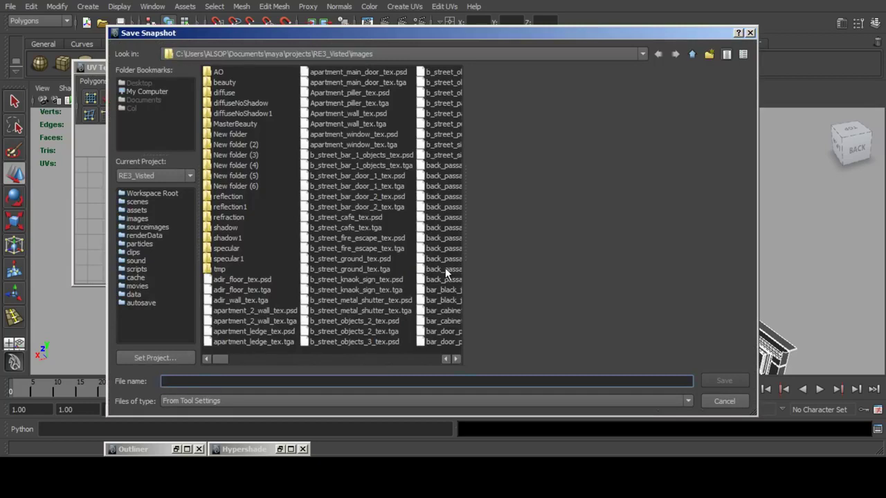
text(wood)
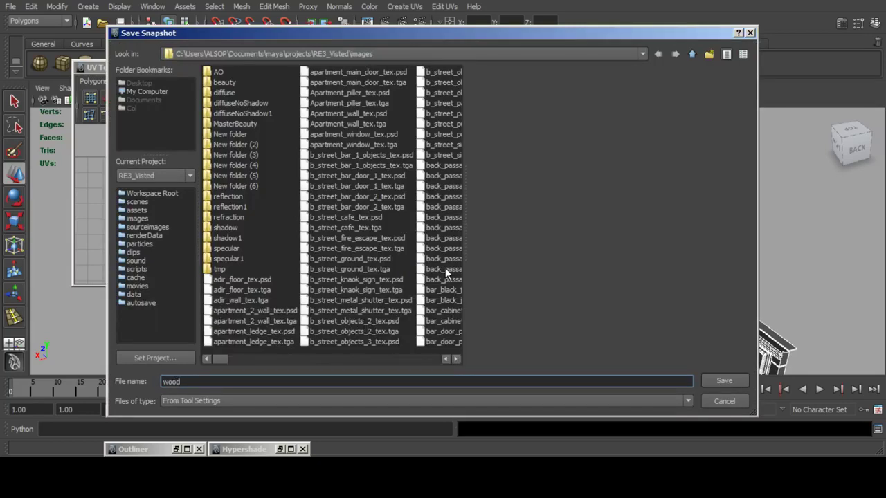
key(BackSpace)
key(BackSpace)
key(BackSpace)
key(BackSpace)
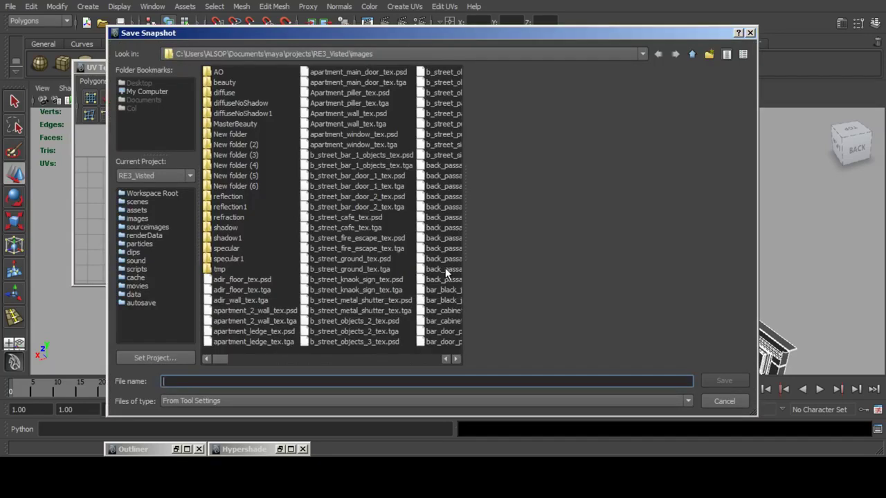
text(chapel_wood_objects)
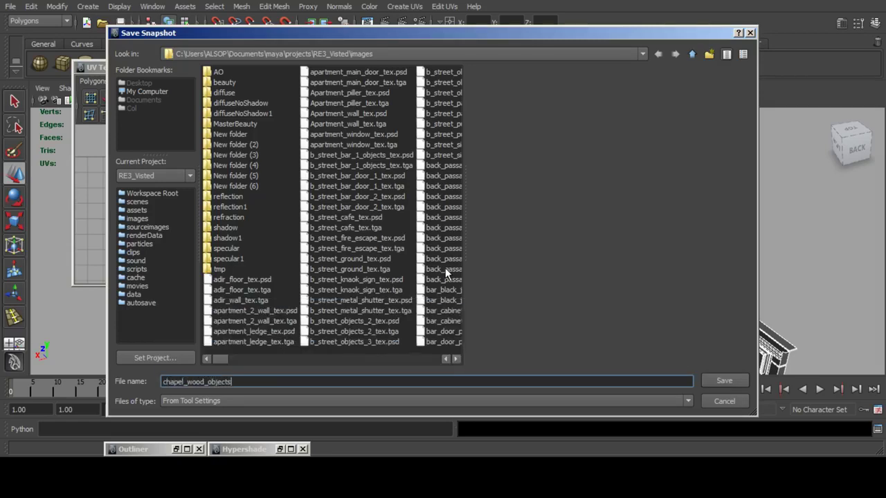
text(_tex)
key(Return)
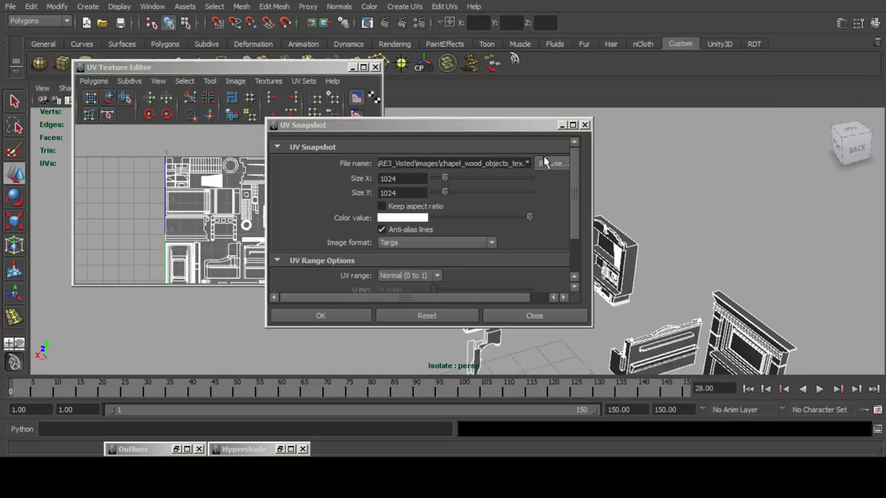
Remove the wildcard ending from the snapshot's file name and save the UV snapshot as a 1024 x 1024 Targa.
click(529, 164)
key(BackSpace)
key(BackSpace)
click(303, 319)
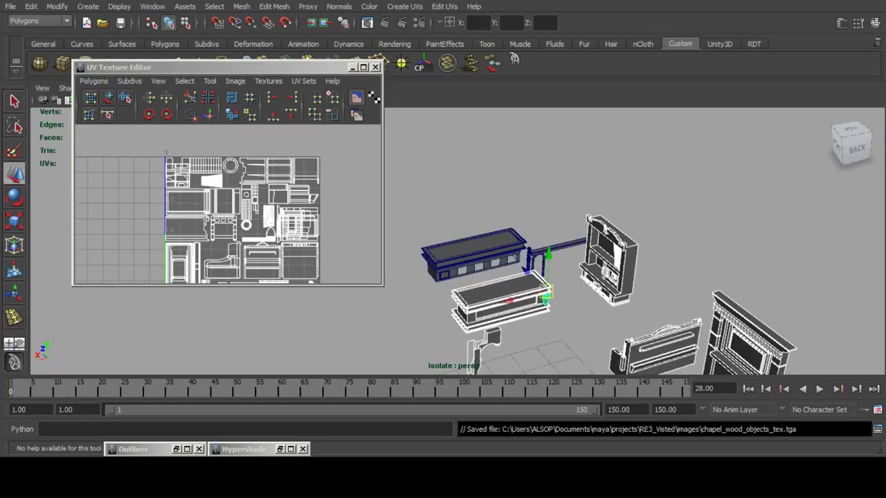
Switch to Photoshop and begin opening a file, going up to the P_Lazarus levels project folder.
key(alt+Tab)
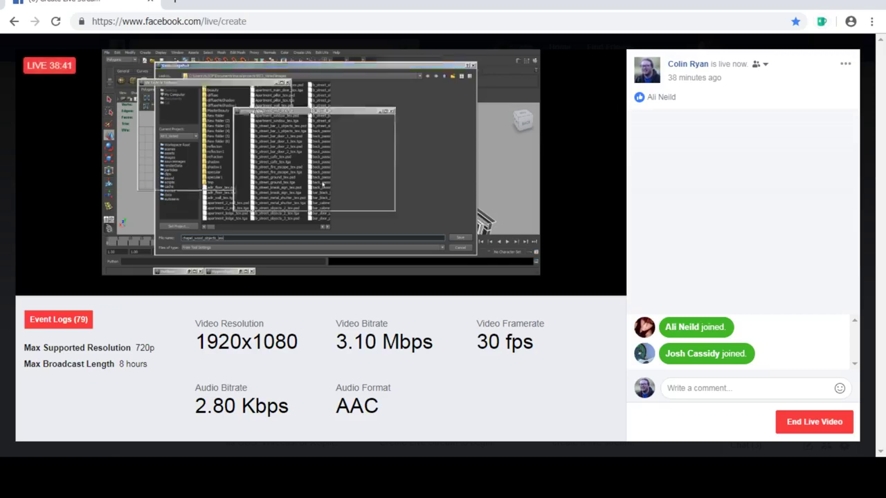
key(alt+Tab)
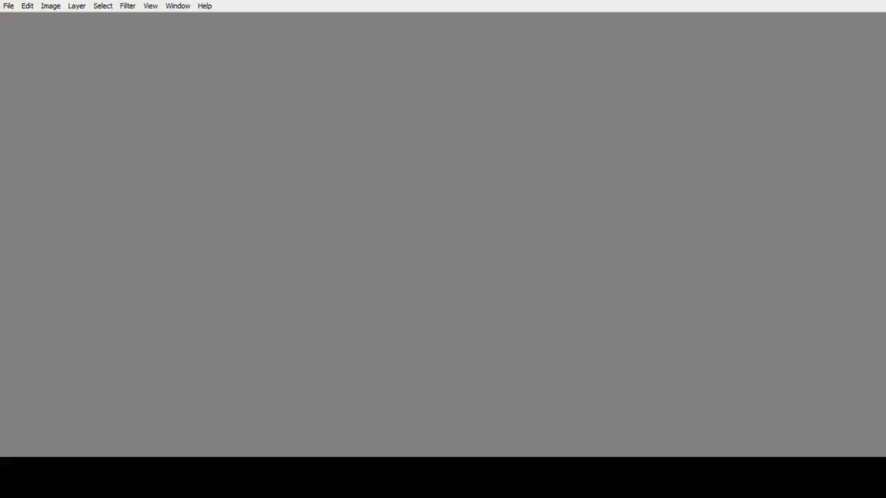
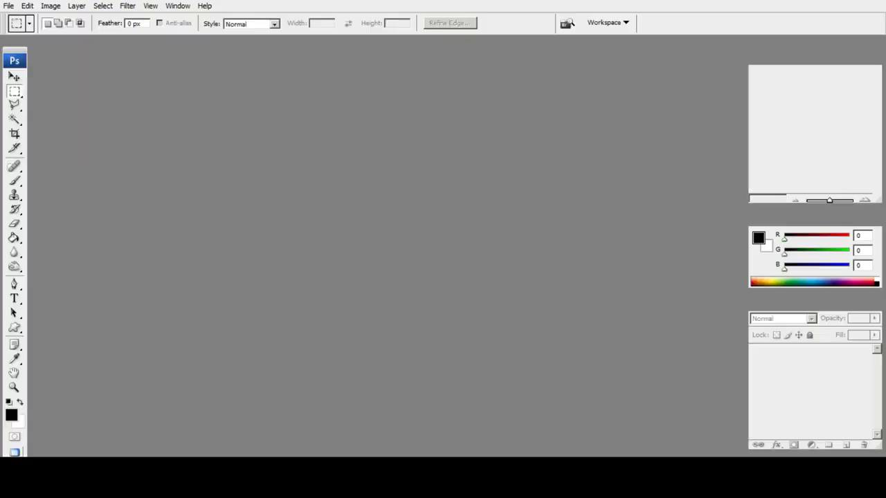
click(9, 6)
click(23, 30)
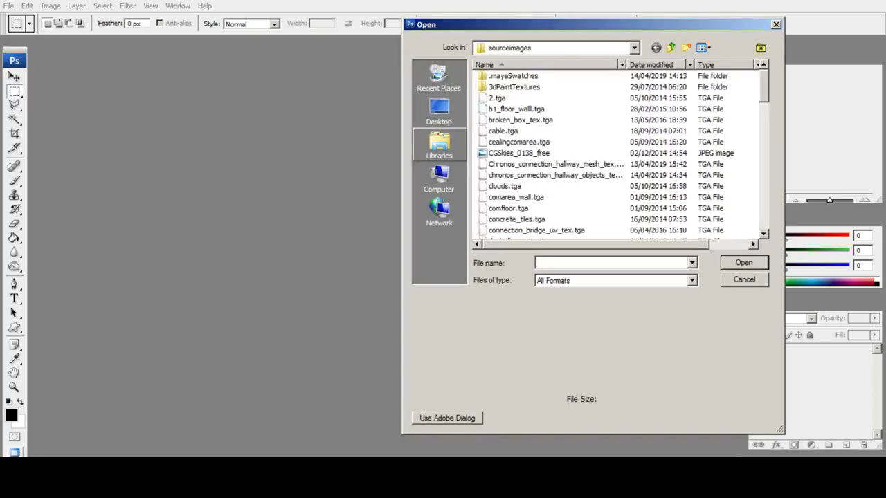
click(672, 48)
double_click(499, 130)
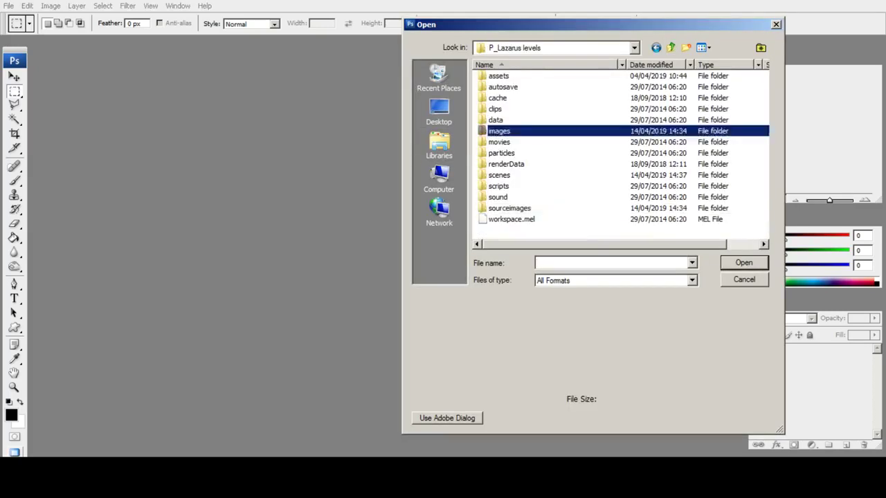
text(chapel)
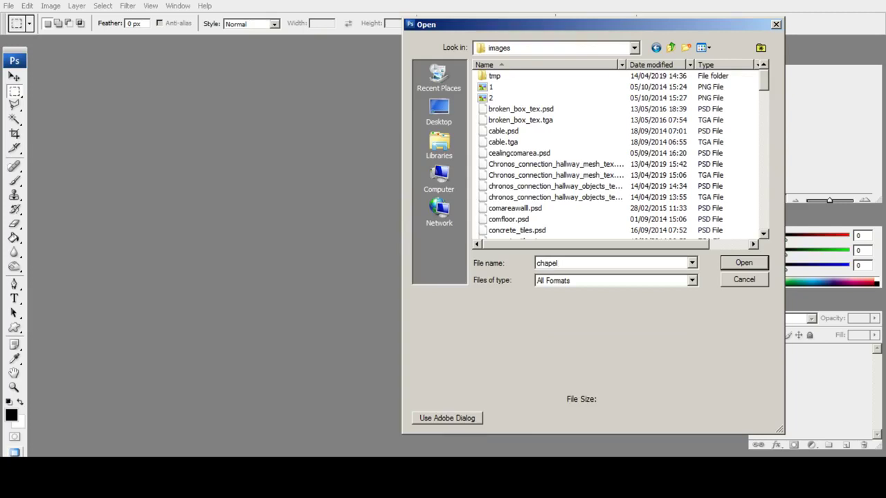
click(671, 48)
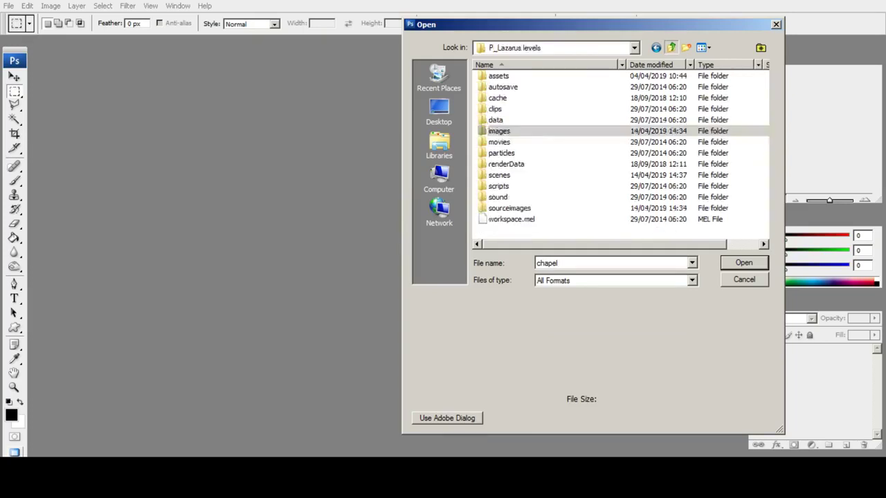
Open chapel_wood_objects_tex.tga from the RE3_Visted project's images folder.
click(671, 48)
double_click(506, 164)
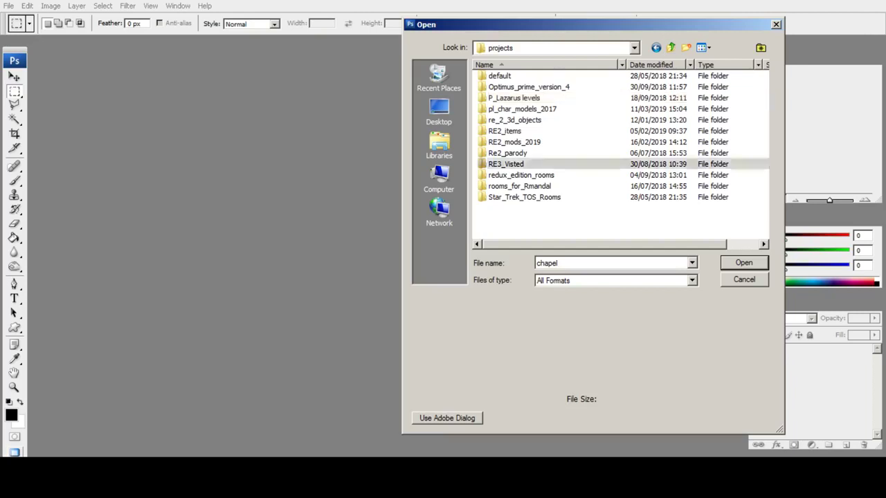
double_click(499, 131)
click(561, 263)
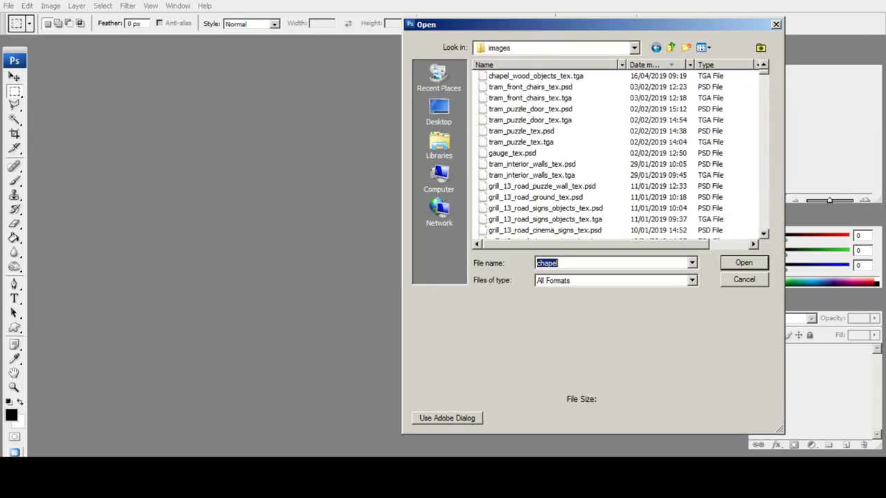
click(562, 263)
key(BackSpace)
key(BackSpace)
key(BackSpace)
text(chapel)
key(Down)
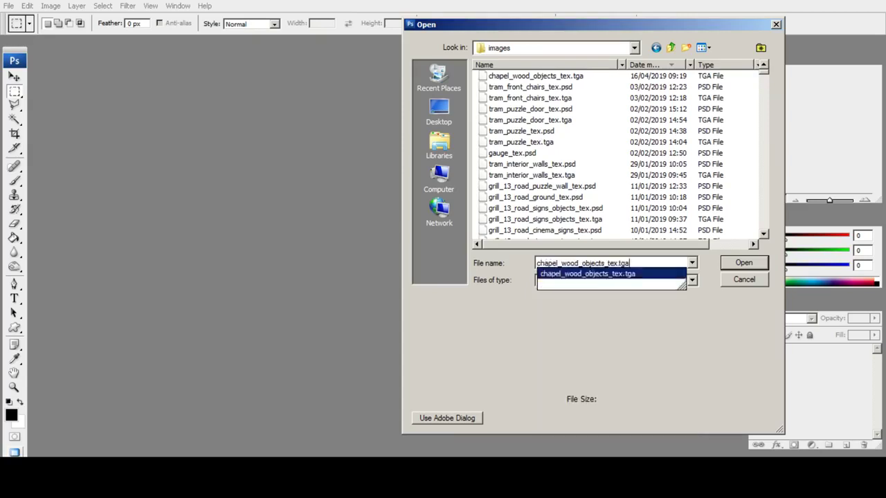
key(Return)
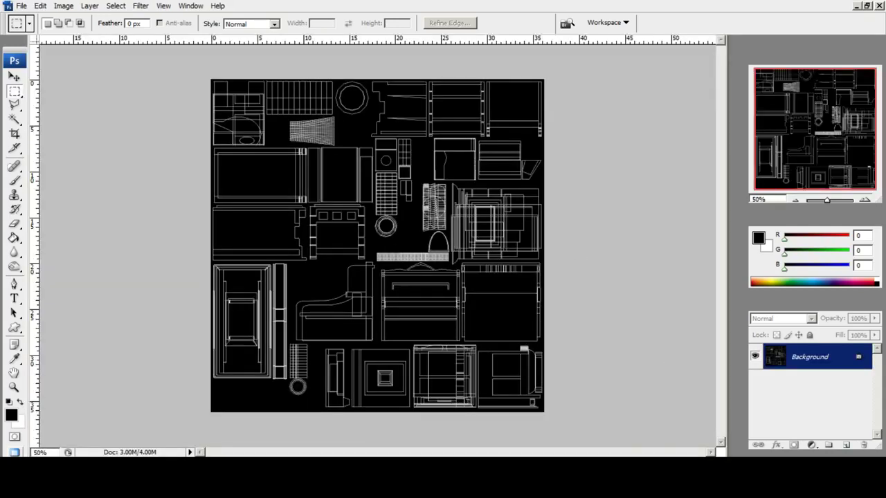
Add a new empty layer above the UV snapshot background.
click(846, 445)
key(z)
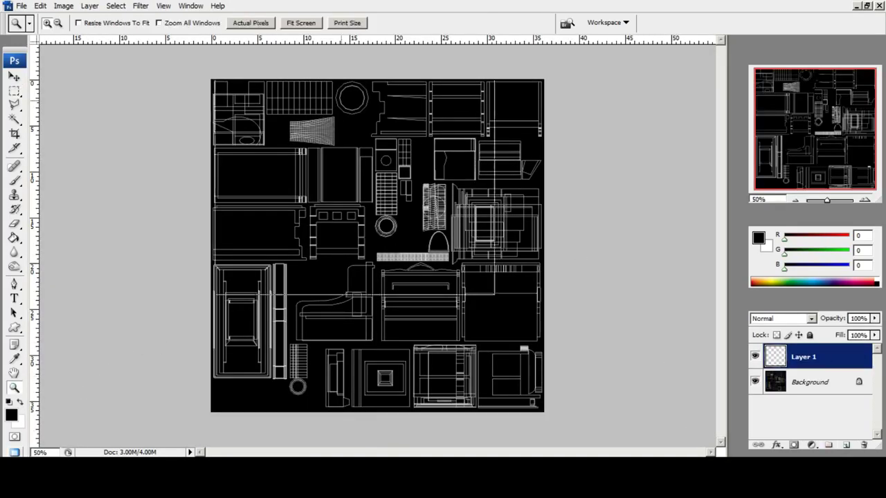
click(339, 94)
click(298, 76)
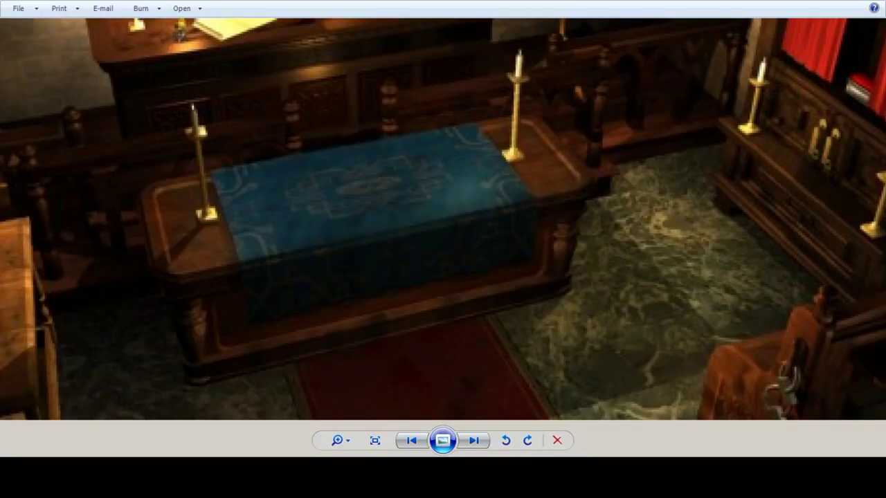
Look through the chapel reference images and examine the wooden furniture and door in the view with the typewriter.
key(Right)
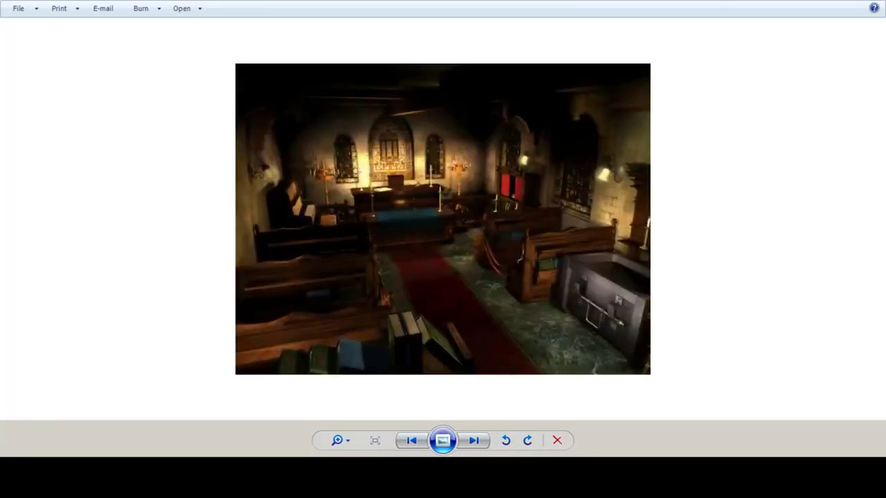
key(Left)
key(Right)
key(Right)
scroll(443, 219, up, 4)
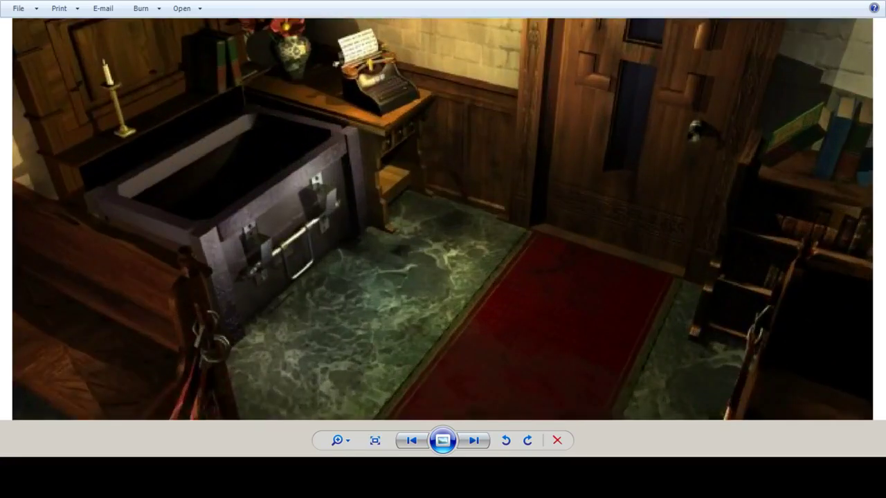
drag(443, 219, 443, 255)
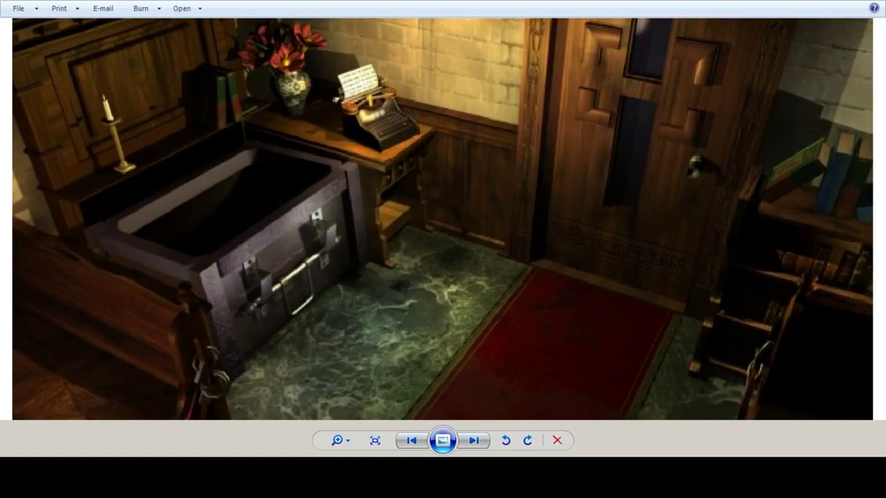
Switch to the browser and search Google for "wood texture" in a new tab.
key(alt+Tab)
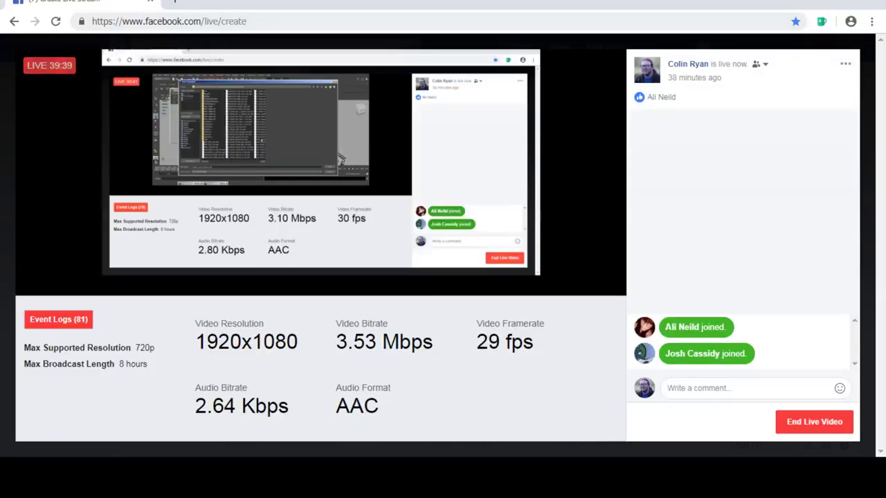
click(174, 2)
text(wood )
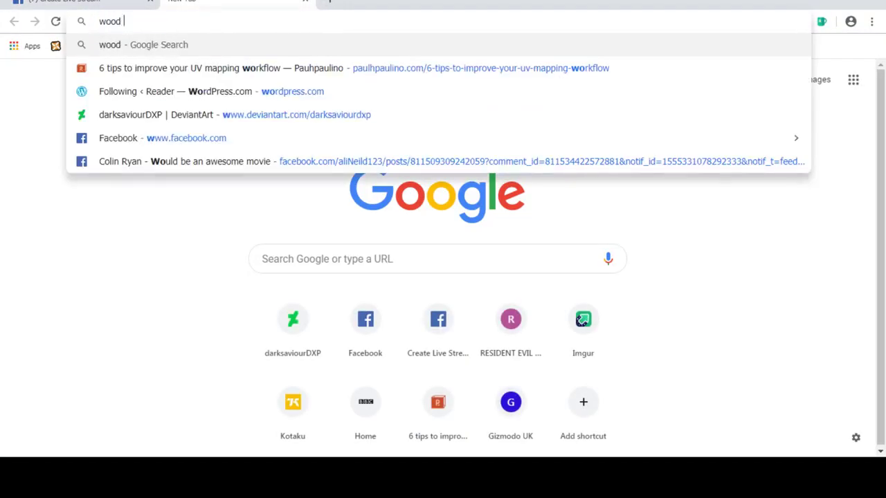
text(tecure)
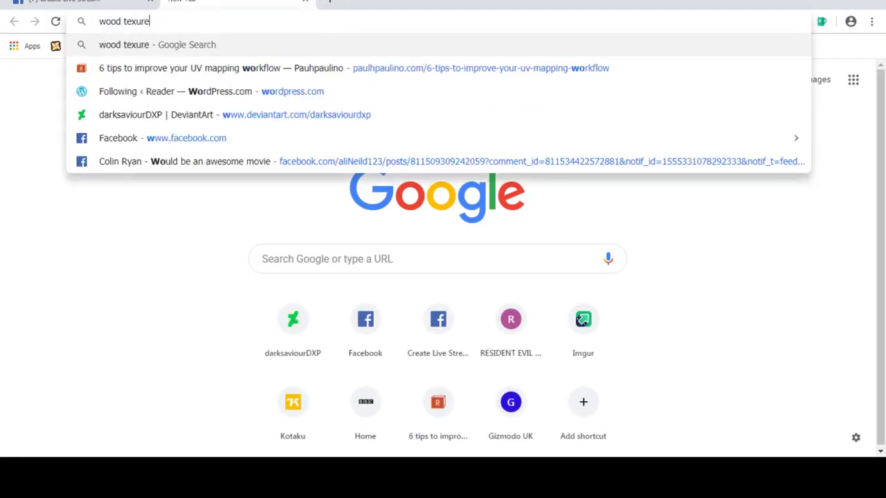
key(BackSpace)
key(BackSpace)
key(BackSpace)
text(ture)
key(Return)
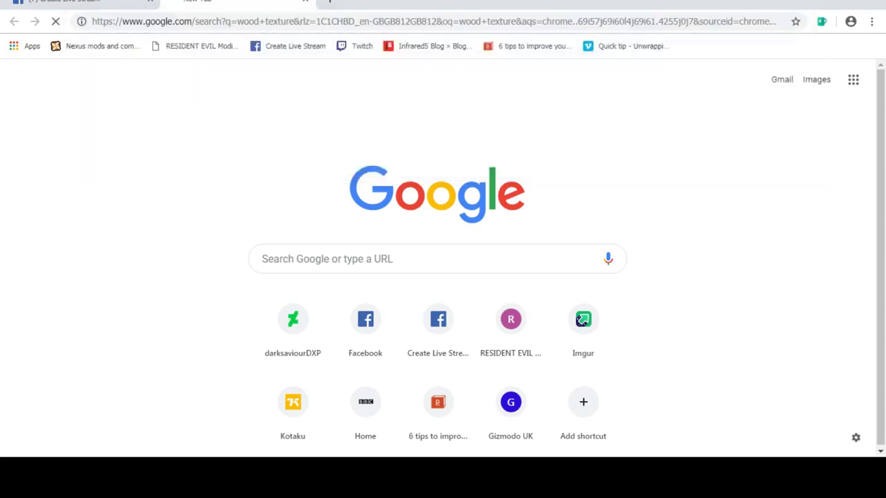
Show the seamless wood texture images and copy the brown Sketchup Texture Club one.
click(156, 98)
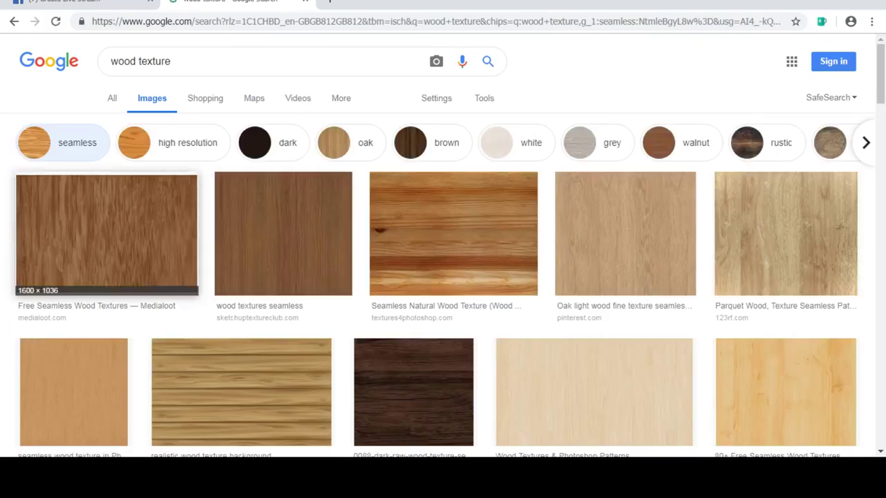
click(283, 232)
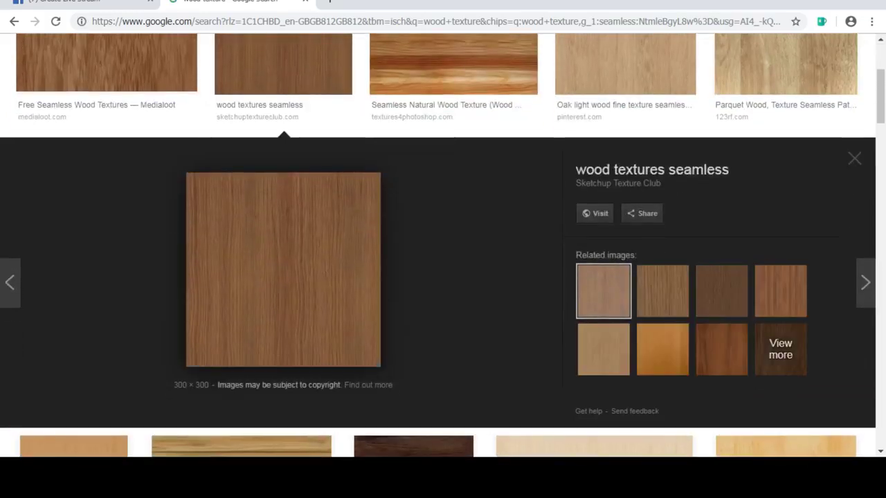
right_click(324, 232)
click(358, 356)
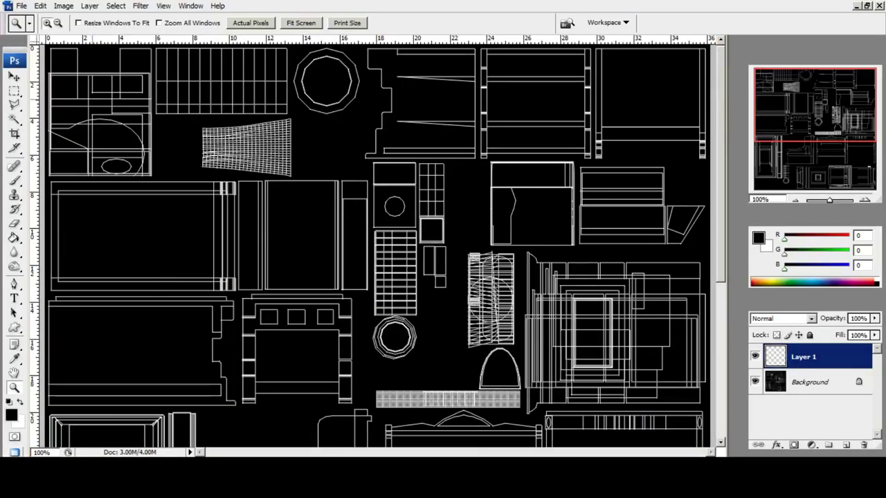
Switch to Photoshop, paste the wood texture onto the new layer above the UV snapshot and set its blend mode to Screen.
click(97, 100)
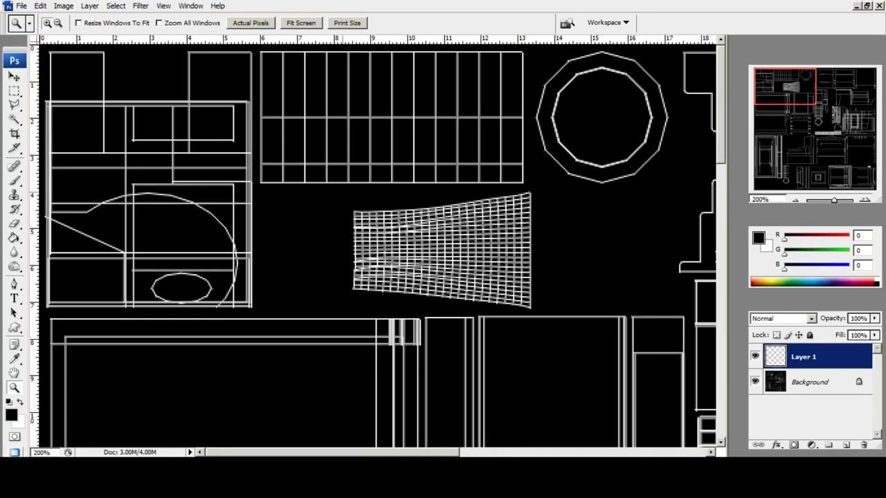
key(ctrl+v)
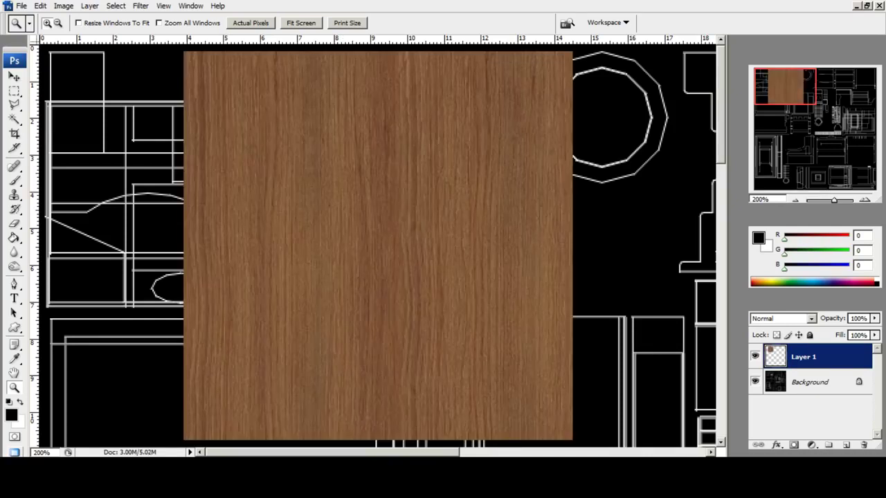
click(811, 319)
click(769, 110)
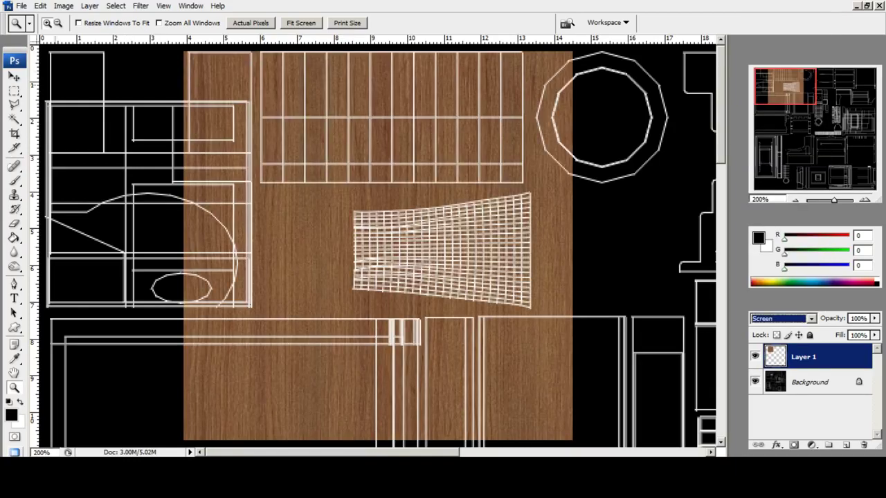
Scale the wood layer to 55.5% by 69.5% over the UV shells in the layout's upper-left corner and set its blend mode to Normal.
click(14, 91)
right_click(289, 120)
click(327, 217)
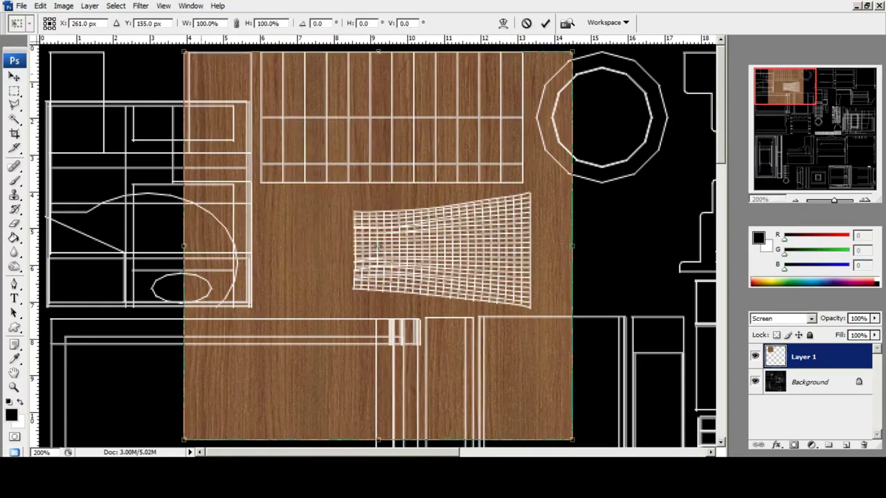
shift+drag(185, 53, 346, 214)
drag(223, 245, 154, 158)
drag(267, 158, 255, 159)
drag(148, 271, 147, 314)
click(13, 77)
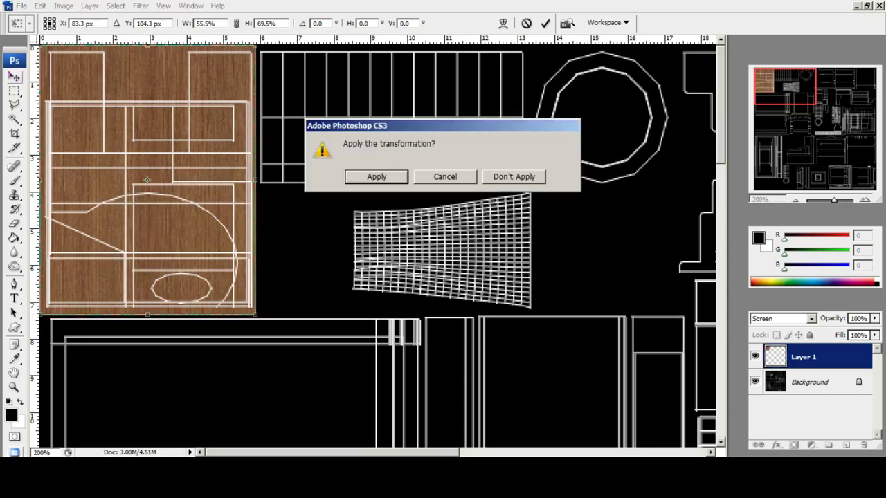
key(Return)
click(811, 319)
click(768, 5)
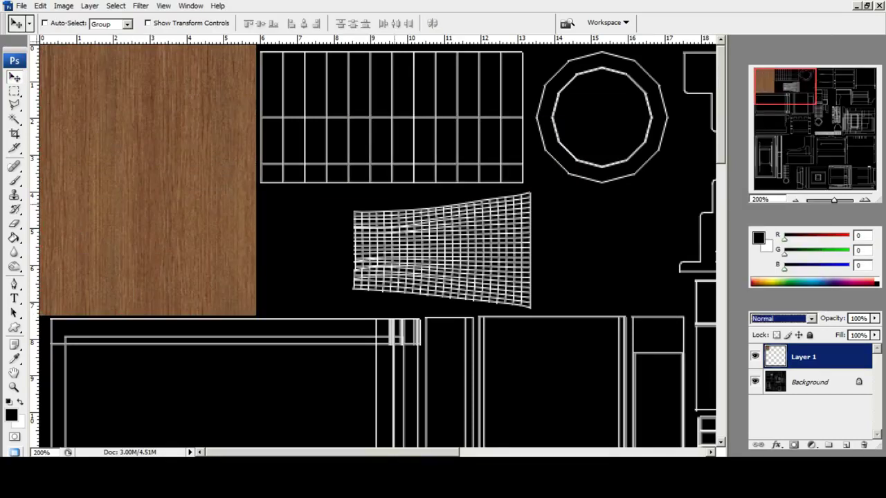
Paste another wood copy in Screen mode, scale it to 44% and place it over the rectangular grid shell.
key(ctrl+v)
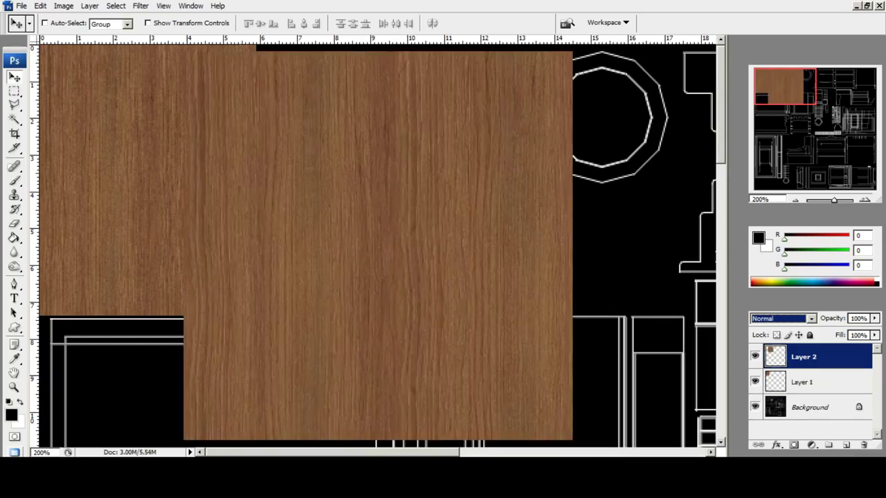
click(811, 319)
click(769, 109)
click(15, 91)
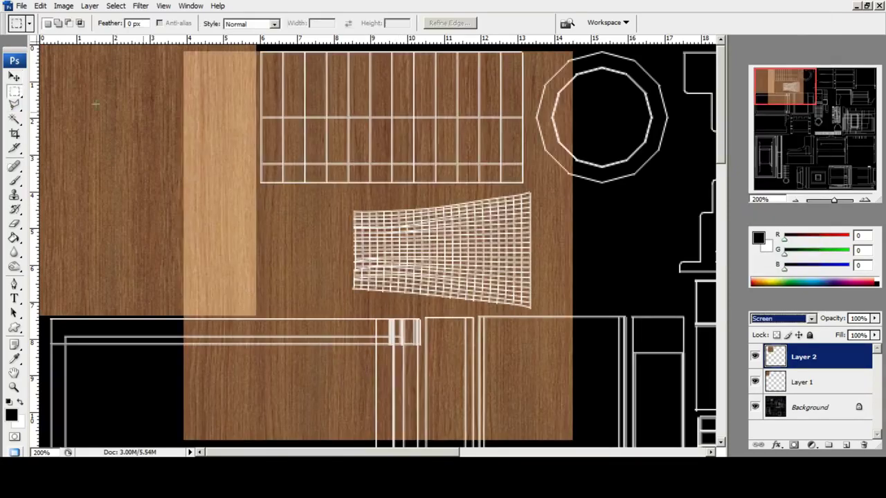
right_click(400, 155)
click(436, 250)
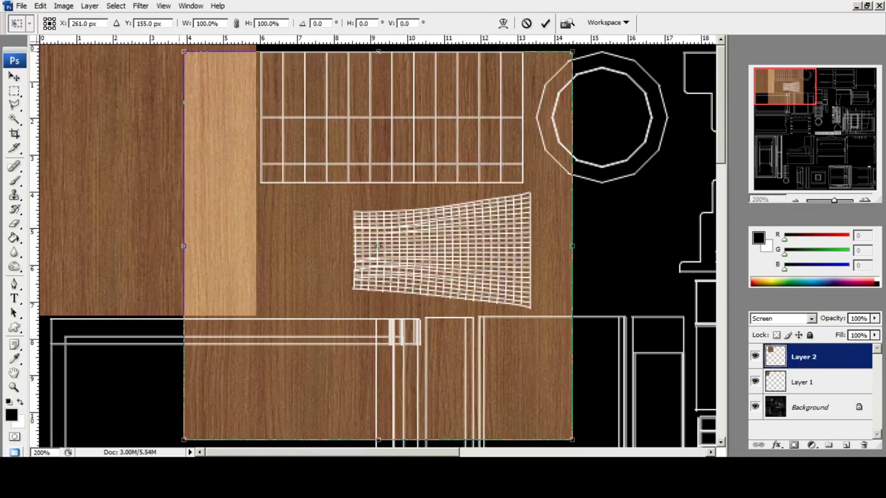
shift+drag(184, 51, 402, 269)
drag(478, 360, 341, 136)
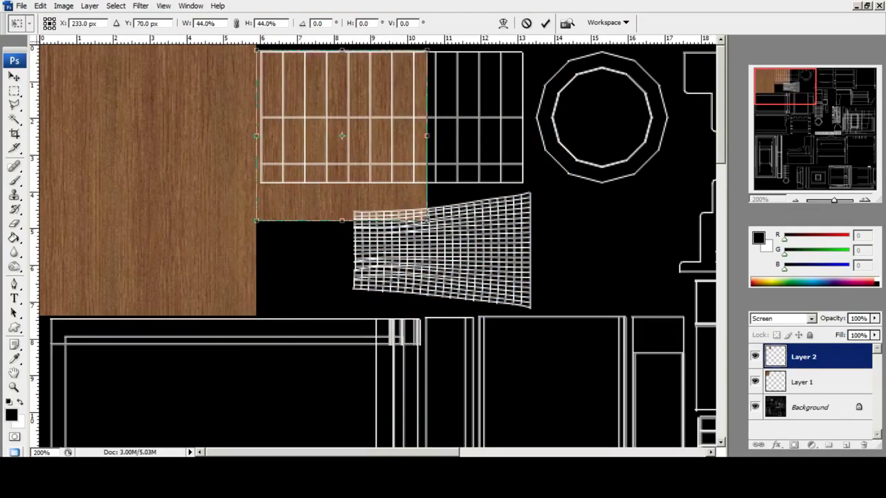
Rotate the wood copy 90°, fit it to the grid shell at 35.2% by 69.3%, and set its blend mode to Normal.
right_click(392, 81)
click(430, 190)
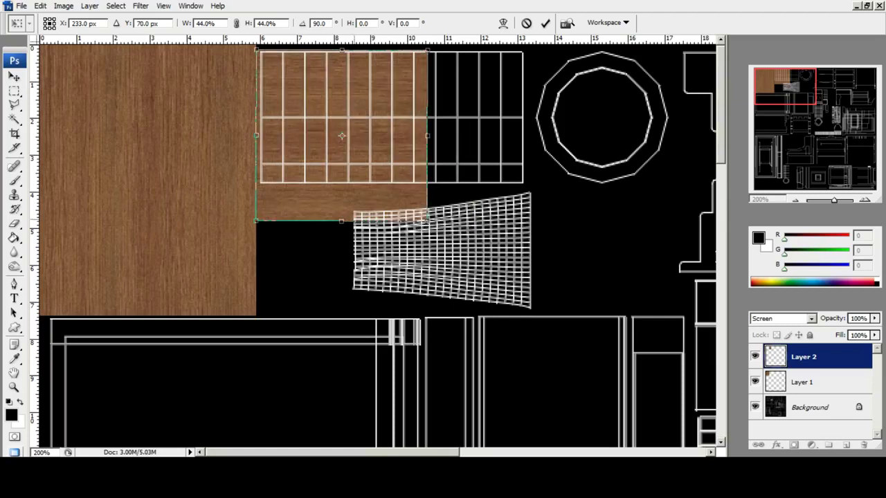
drag(341, 220, 341, 187)
drag(427, 118, 525, 117)
click(14, 76)
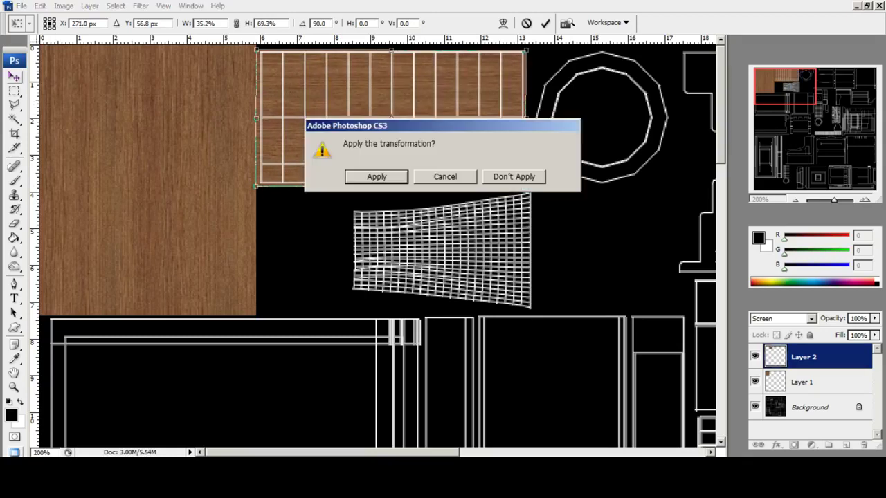
click(387, 177)
click(811, 319)
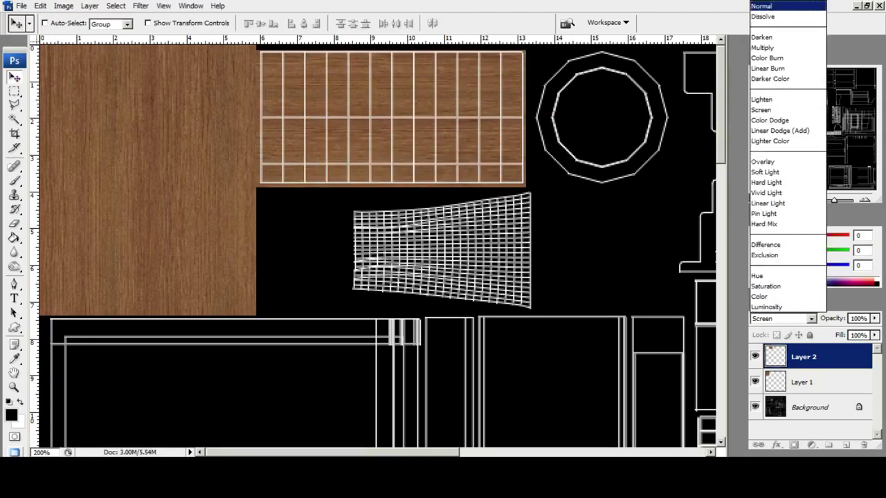
click(768, 6)
Paste a third wood copy in Screen mode, scale it to 44.2% and move it over the upper ring-shaped shell.
drag(592, 201, 439, 201)
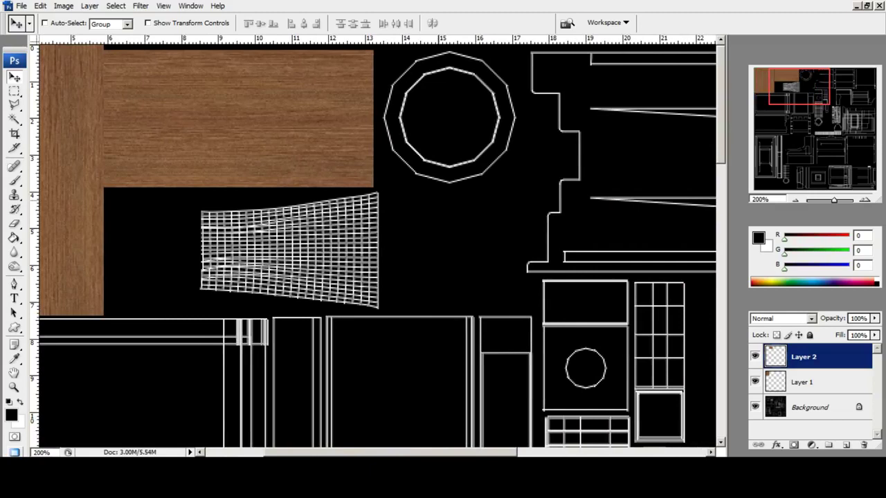
key(ctrl+v)
click(812, 319)
click(769, 110)
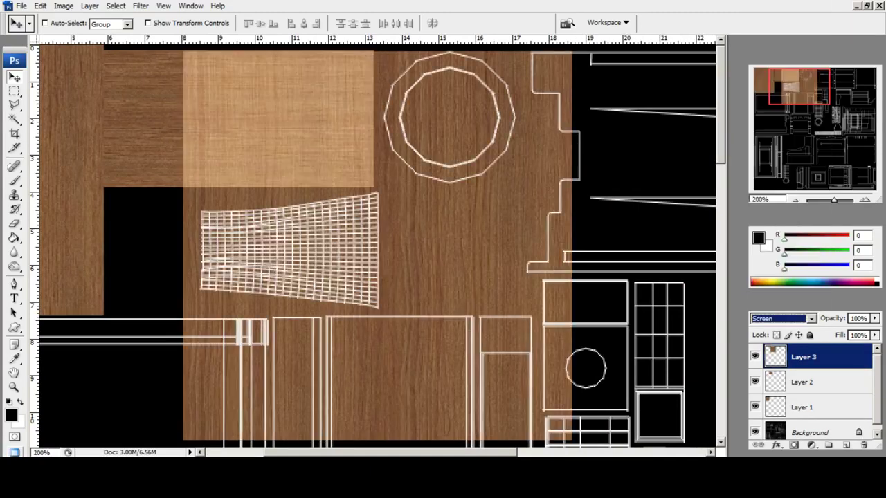
click(13, 91)
right_click(301, 124)
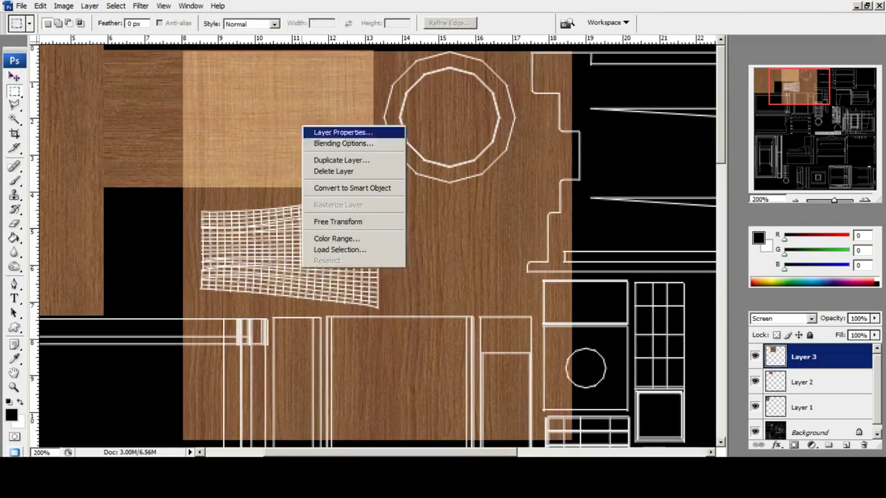
click(339, 222)
shift+drag(183, 51, 401, 269)
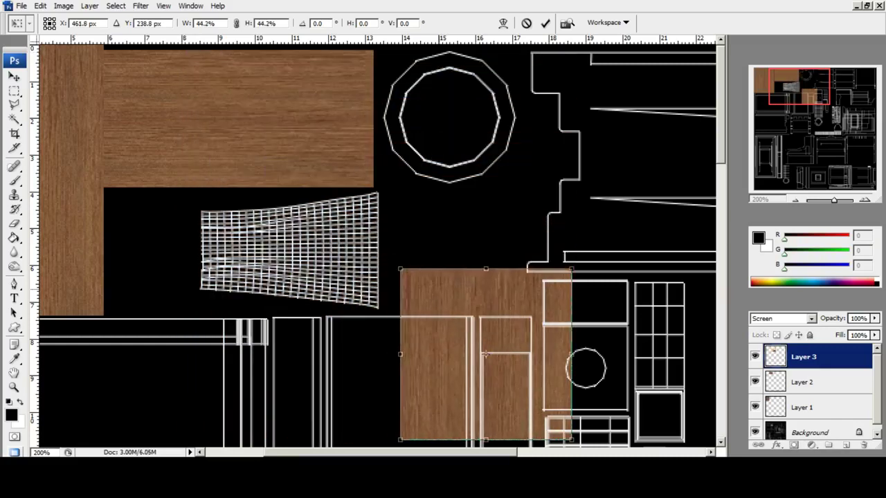
drag(438, 333, 412, 113)
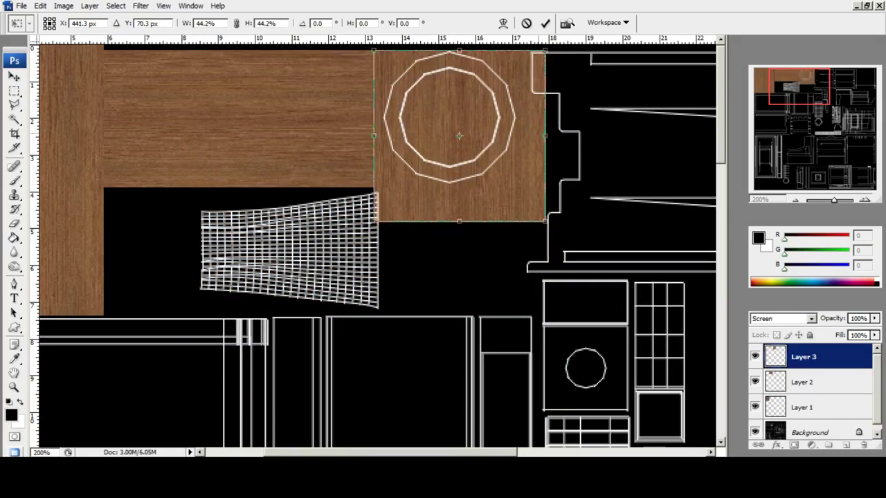
Fit the third wood copy around the ring shell at 40.3% by 35.3% and set its blend mode to Normal.
drag(545, 135, 530, 135)
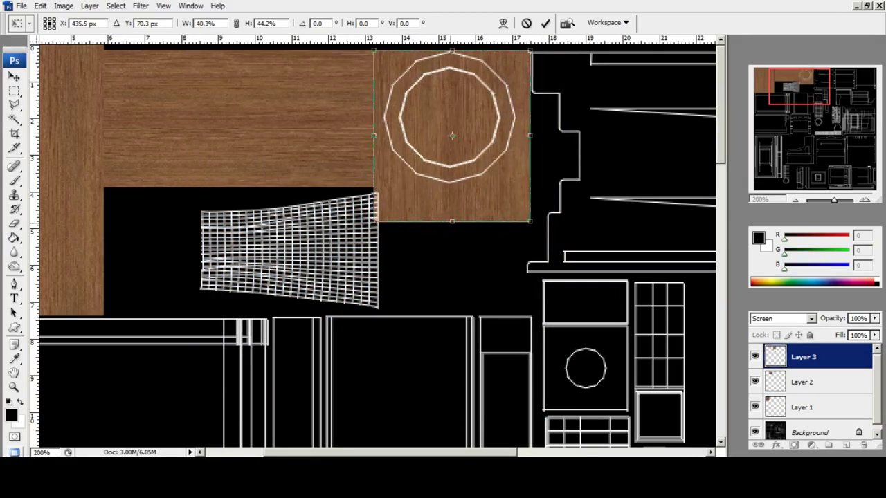
drag(451, 221, 452, 187)
click(15, 76)
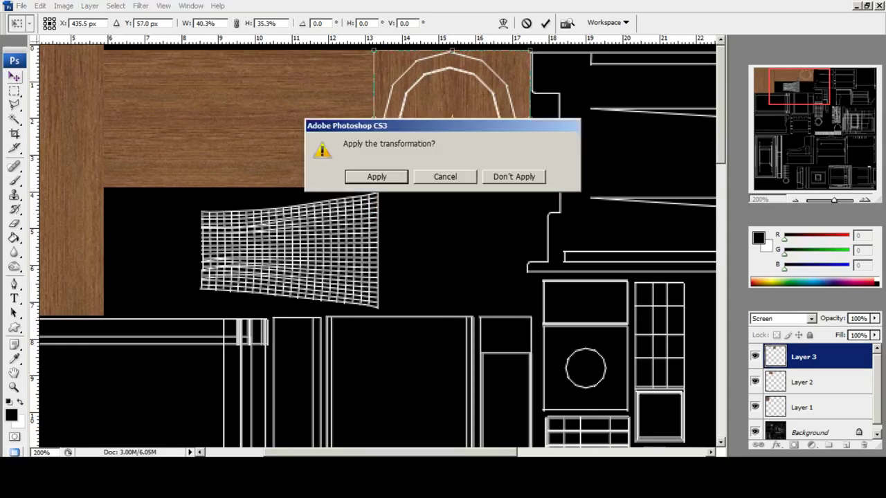
key(Return)
click(811, 319)
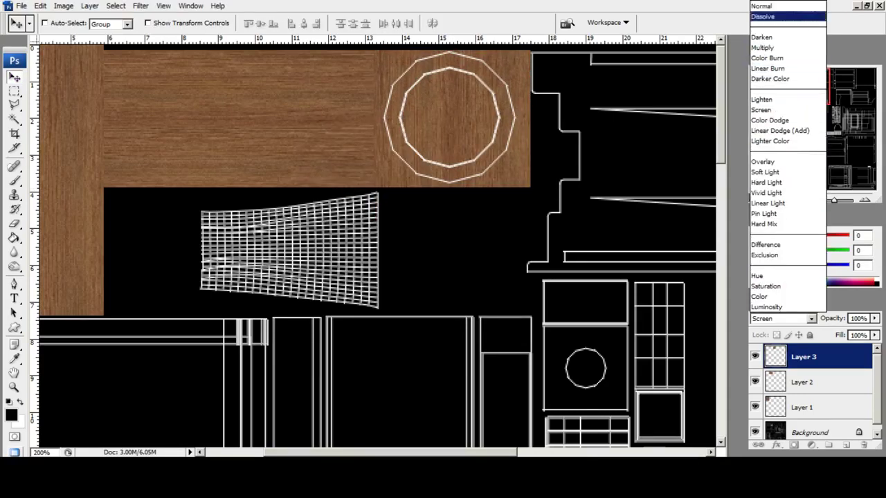
click(765, 5)
Save the texture as the Photoshop file chapel_wood_objects_tex in the images folder with its layers.
key(ctrl+shift+s)
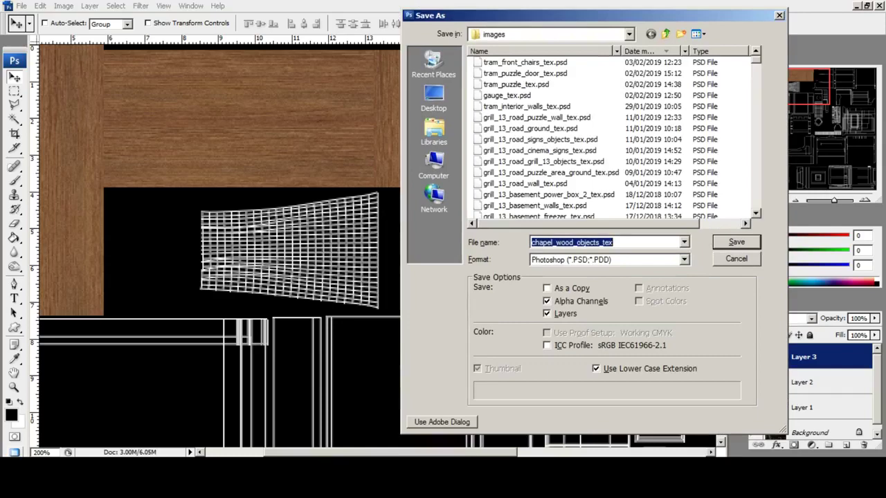
key(Return)
key(Return)
Switch to the browser and copy the light Sivioco seamless wood texture from the image results.
drag(277, 242, 430, 242)
drag(430, 302, 353, 246)
drag(792, 92, 844, 86)
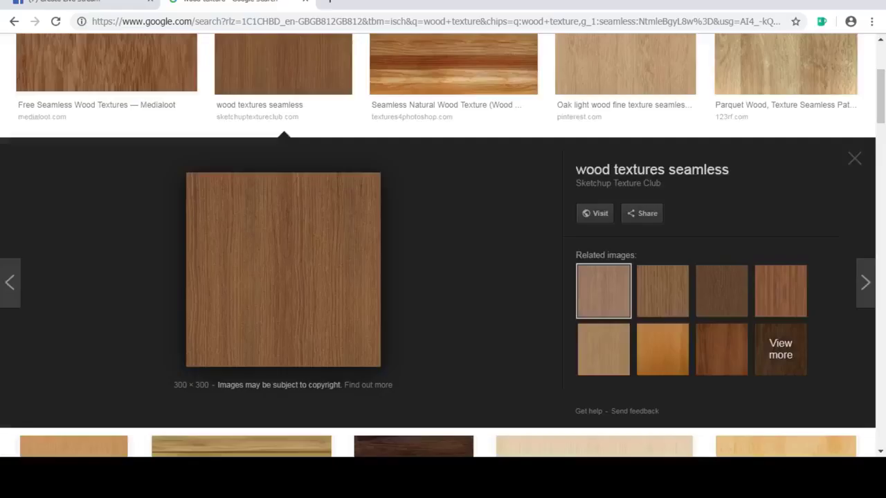
click(663, 349)
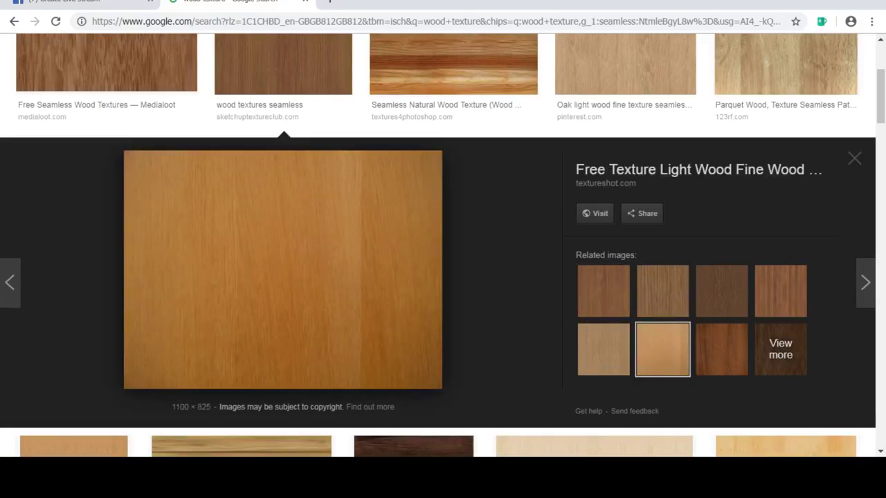
click(854, 158)
scroll(457, 166, up, 2)
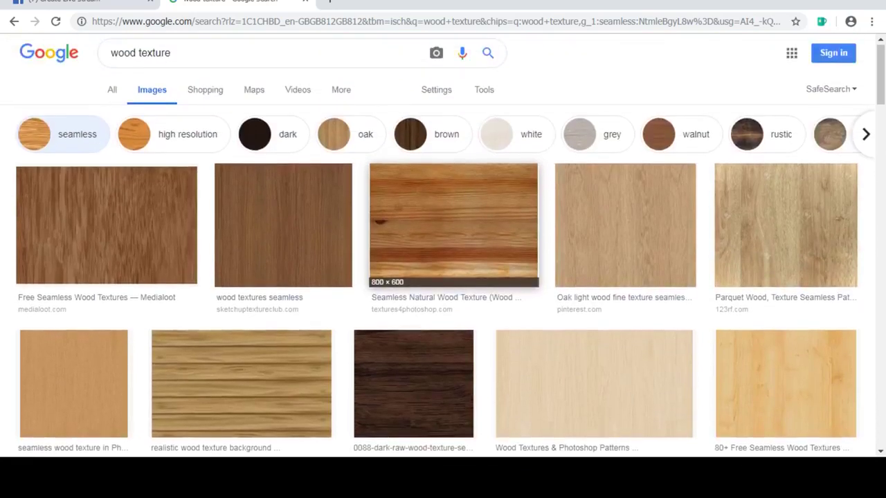
scroll(484, 201, down, 4)
click(74, 131)
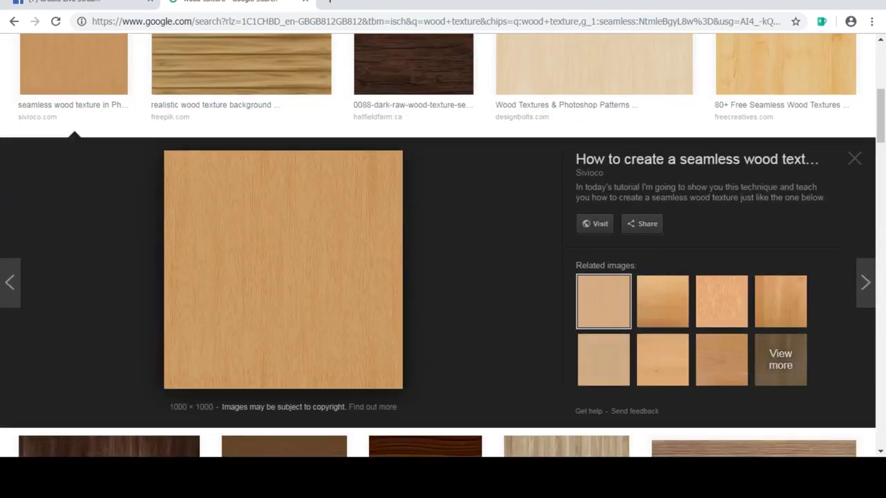
right_click(290, 225)
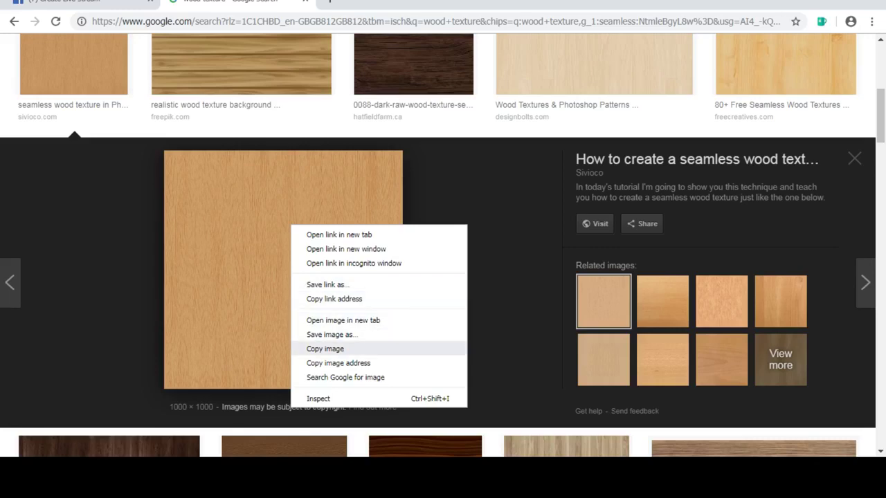
click(325, 348)
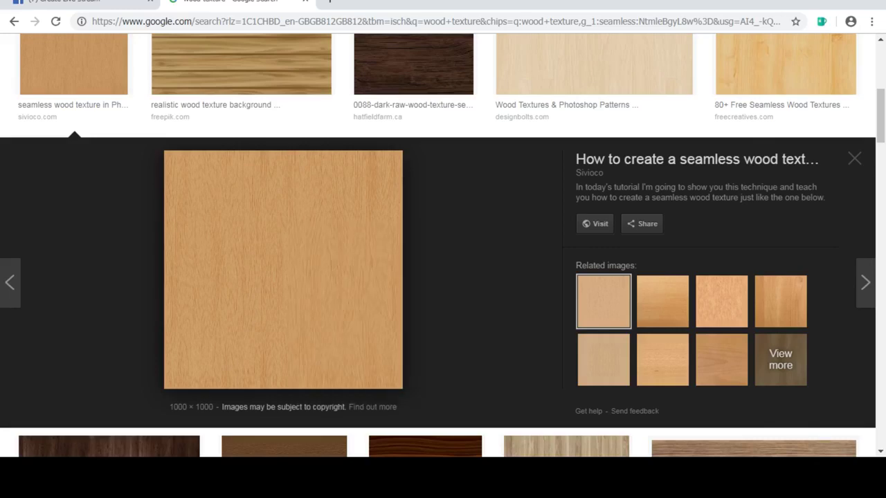
Switch to Photoshop, paste the light wood texture as a new layer and set its blend mode to Screen.
key(alt+Tab)
key(ctrl+v)
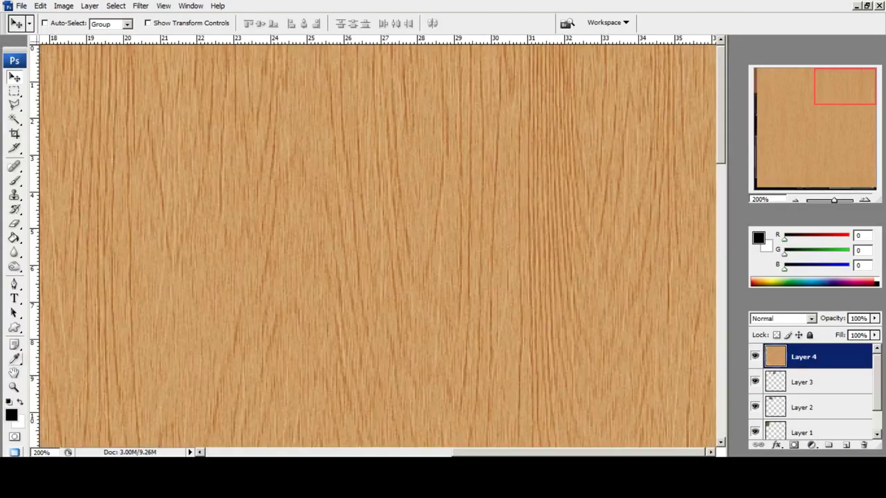
key(z)
key(ctrl+0)
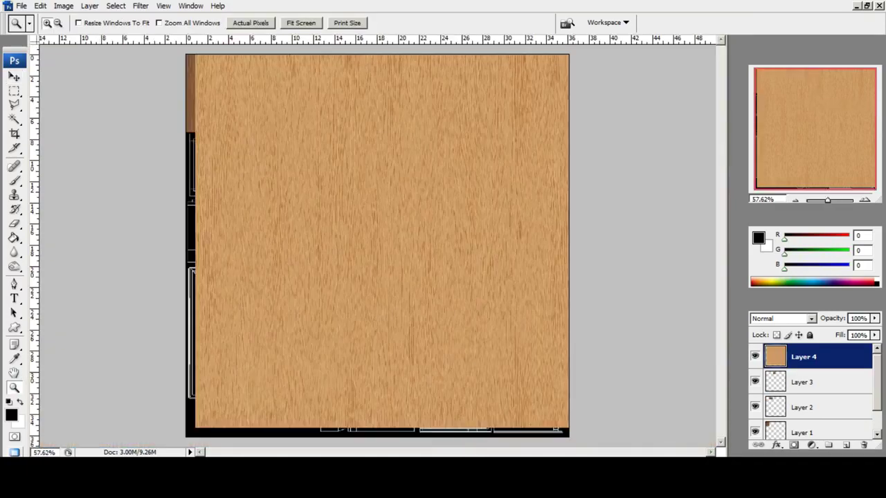
click(811, 319)
click(767, 110)
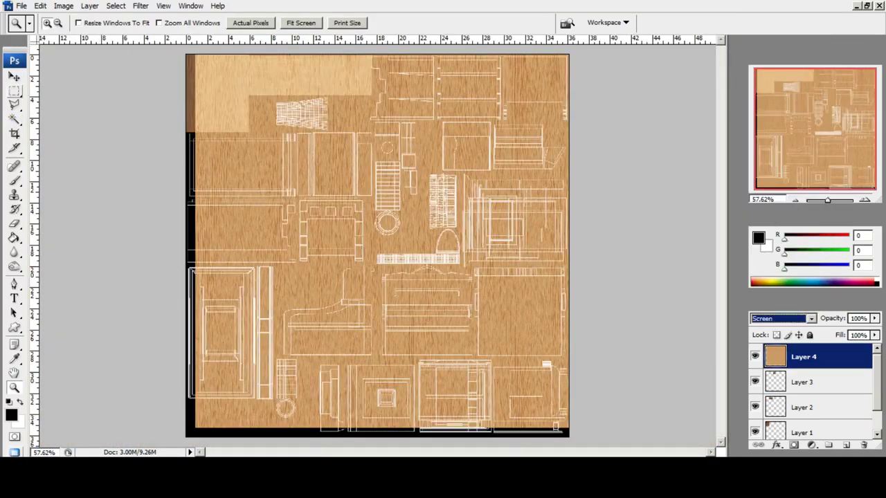
Scale the light wood layer to 17.2% and position it over the stepped-profile shell beside the dark wood.
click(14, 91)
right_click(283, 133)
click(320, 231)
shift+drag(195, 54, 447, 307)
drag(504, 364, 433, 117)
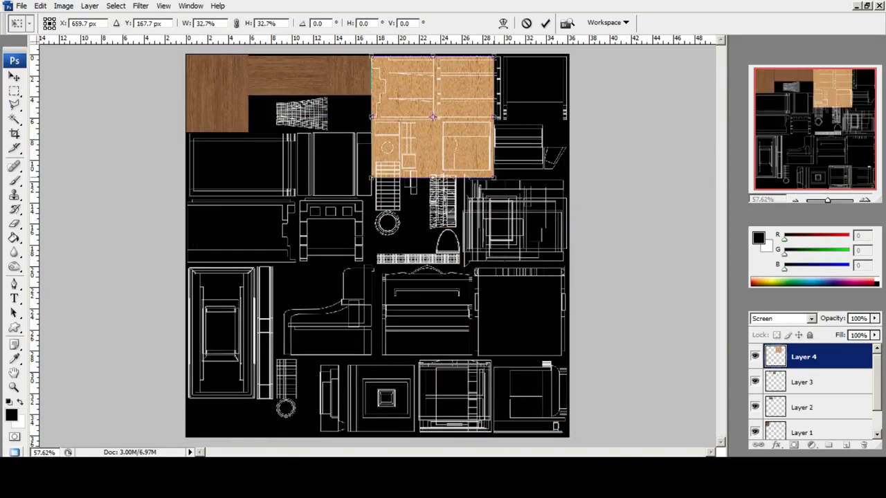
shift+drag(493, 178, 435, 119)
click(15, 77)
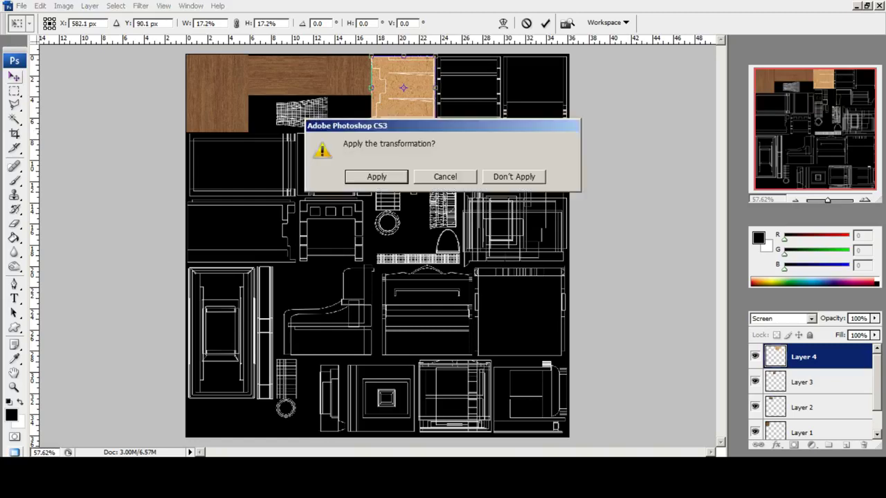
click(376, 177)
Widen the light wood layer to 103.2% so it covers the stepped shell's left edge.
click(14, 388)
click(405, 90)
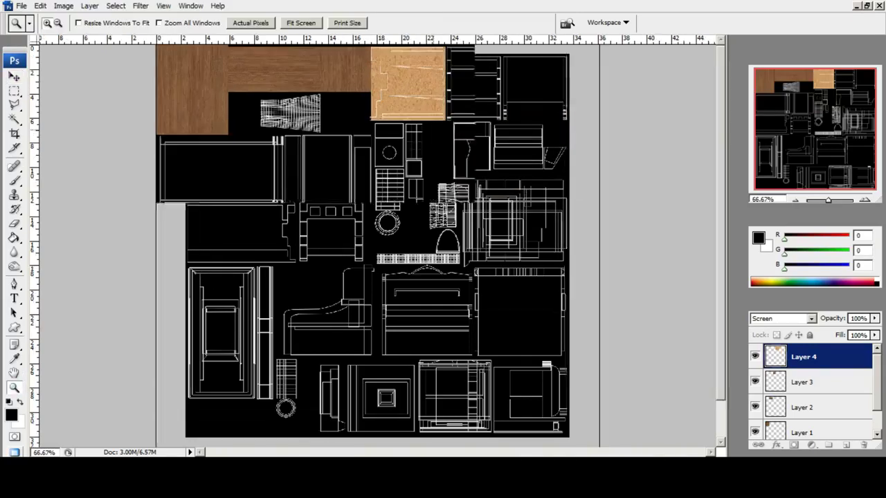
key(ctrl+plus)
key(ctrl+plus)
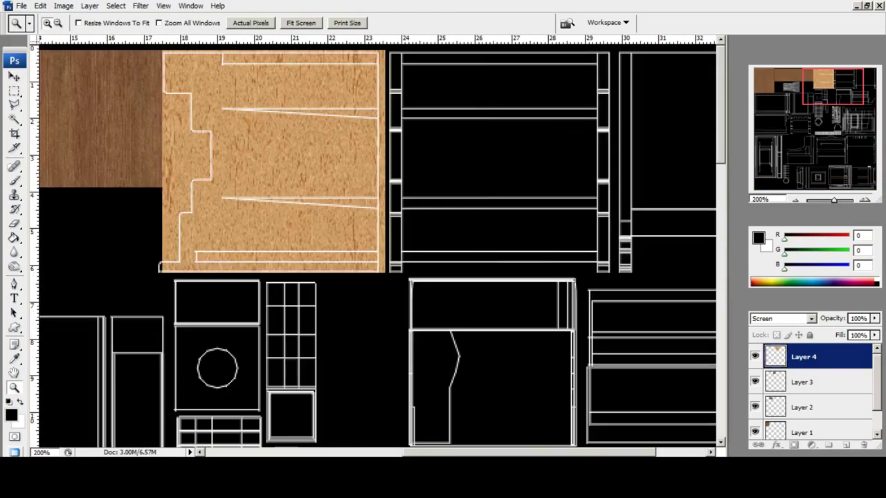
click(14, 90)
right_click(275, 133)
click(310, 229)
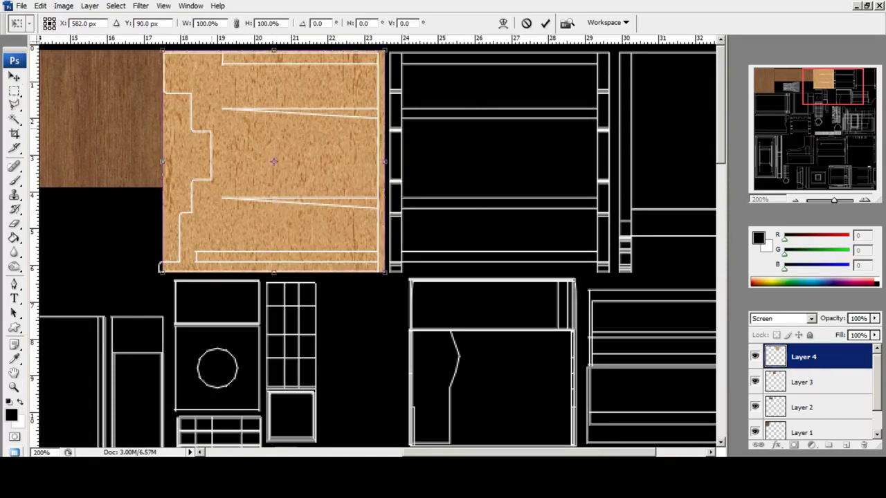
drag(162, 162, 155, 162)
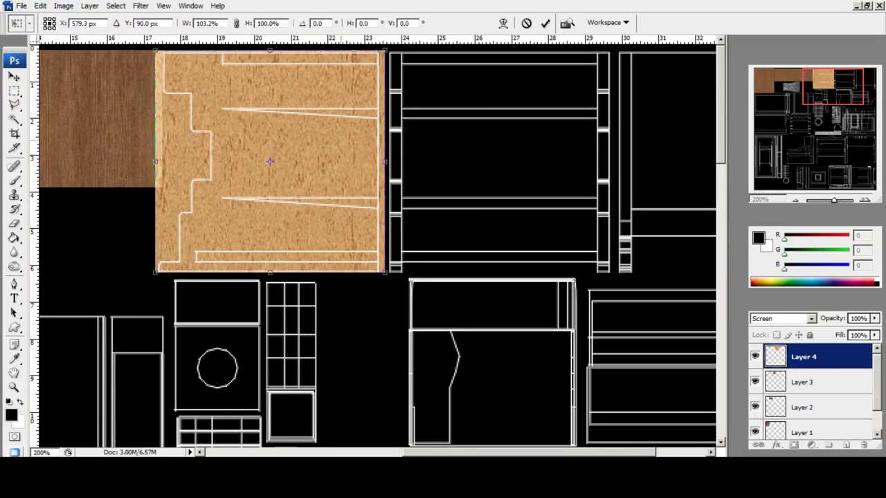
click(14, 76)
key(Return)
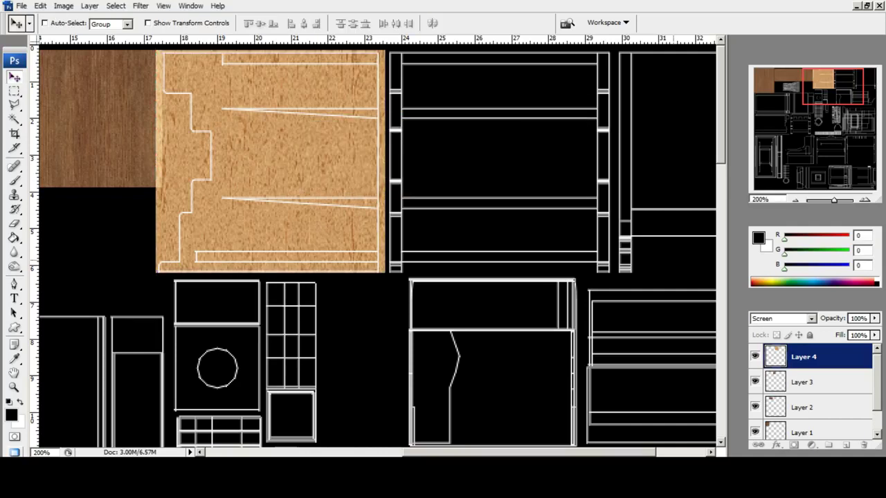
Merge the three dark wood layers, Layer 1 to Layer 3, into a single layer.
scroll(816, 391, down, 3)
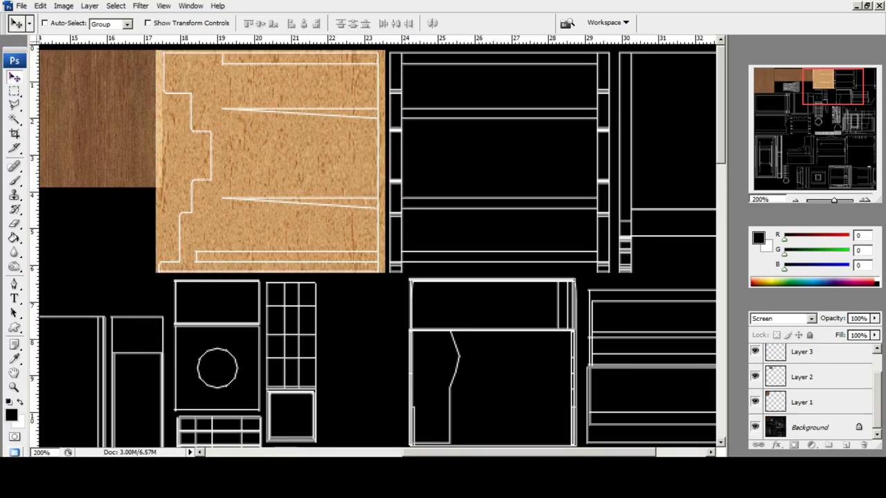
click(810, 402)
scroll(809, 402, up, 2)
shift+click(810, 382)
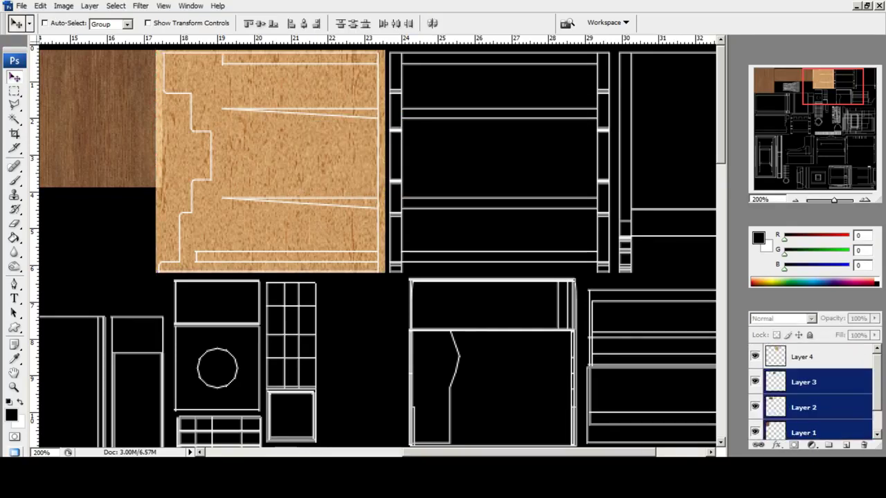
key(ctrl+e)
Set the light wood layer to Normal blending, duplicate it and place the copy over the neighbouring shell in the top row.
click(809, 358)
drag(810, 357, 845, 445)
click(811, 319)
click(786, 6)
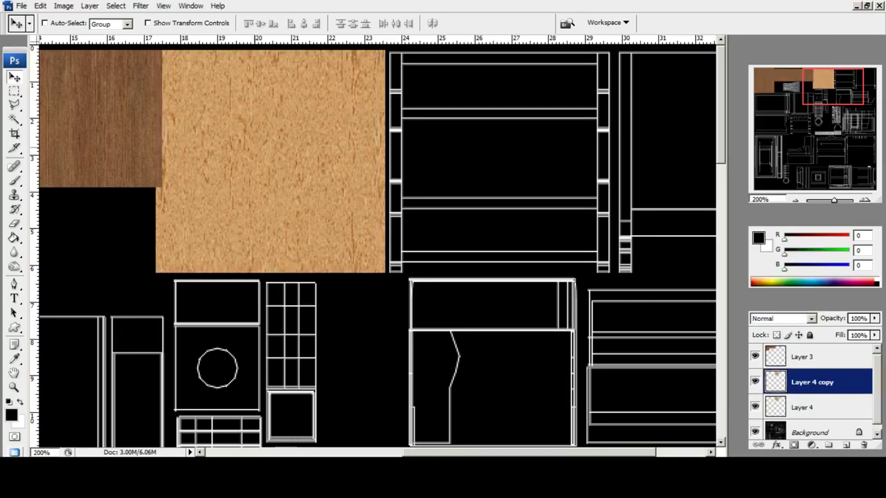
drag(250, 130, 480, 132)
drag(524, 166, 392, 164)
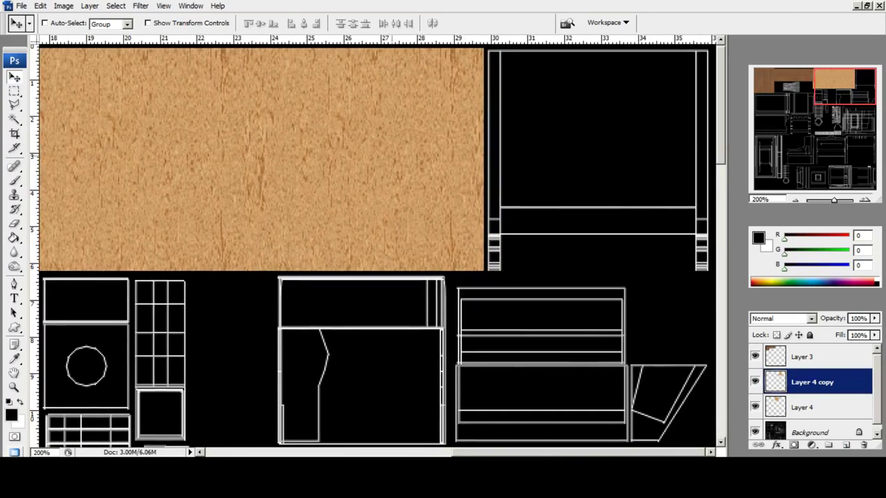
Duplicate the light wood copy and fit the new layer over the last top-row shell, flush against the previous piece.
drag(812, 383, 846, 445)
drag(365, 201, 597, 203)
key(Left)
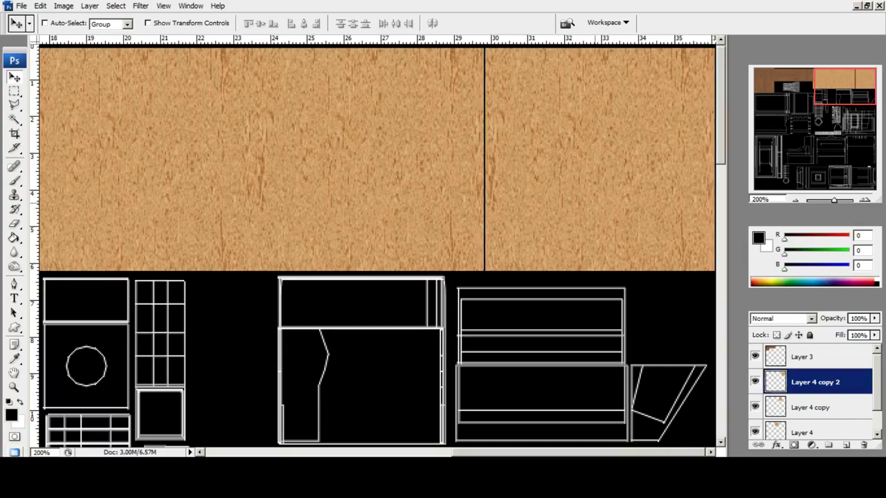
key(Left)
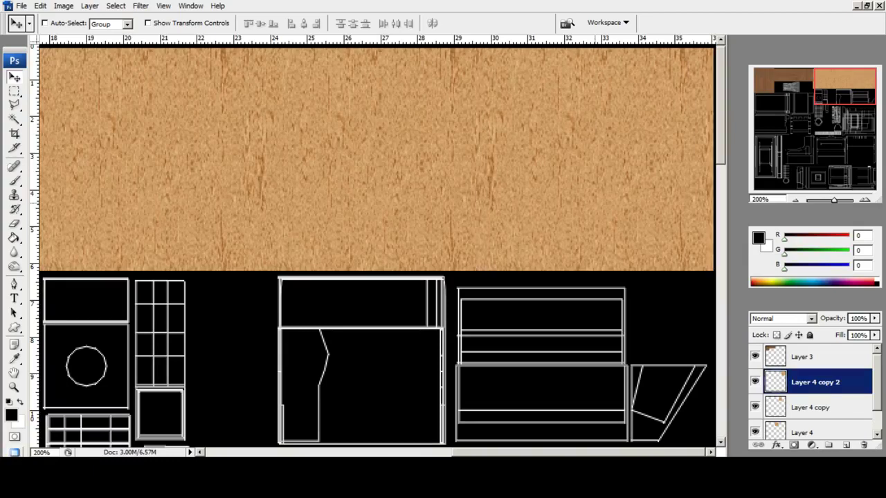
key(z)
key(ctrl+0)
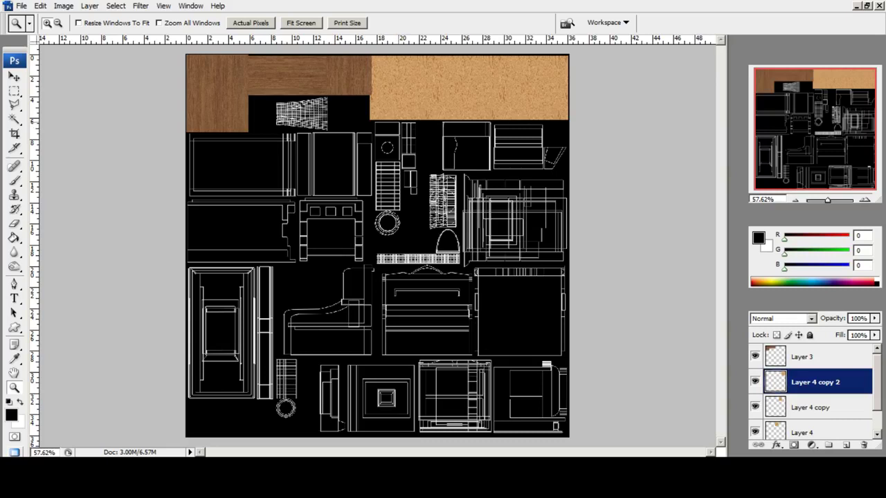
key(ctrl+plus)
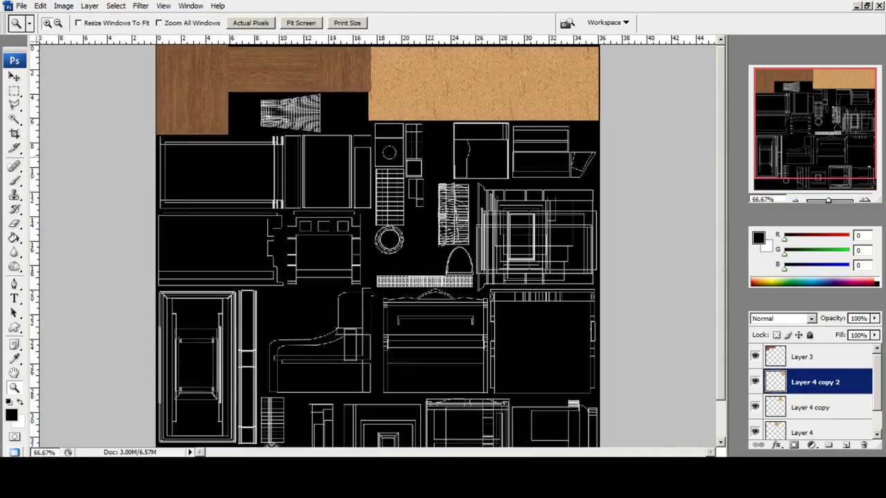
Switch to the browser and copy the dark brown allroundnews.com seamless wood texture from the image results.
key(alt+Tab)
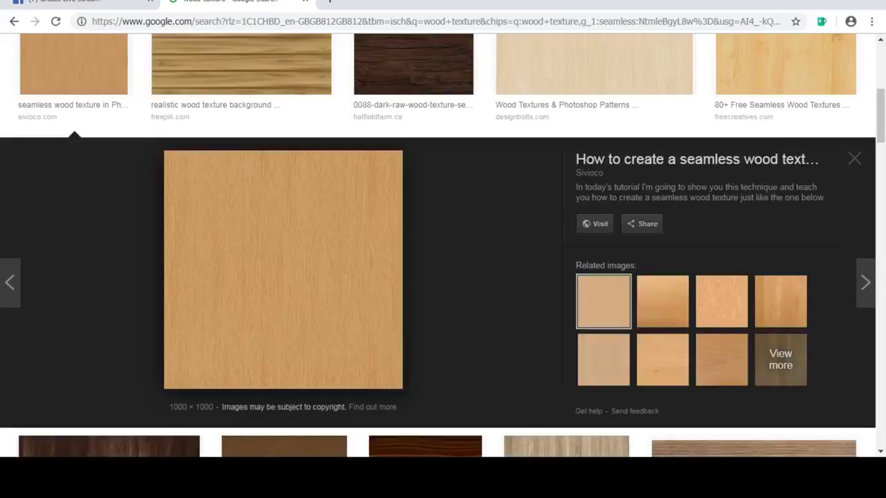
click(855, 158)
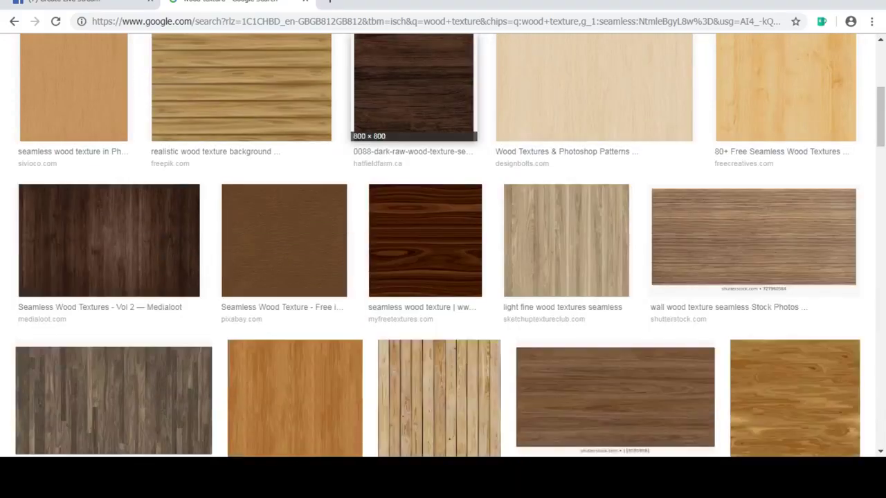
scroll(426, 111, down, 4)
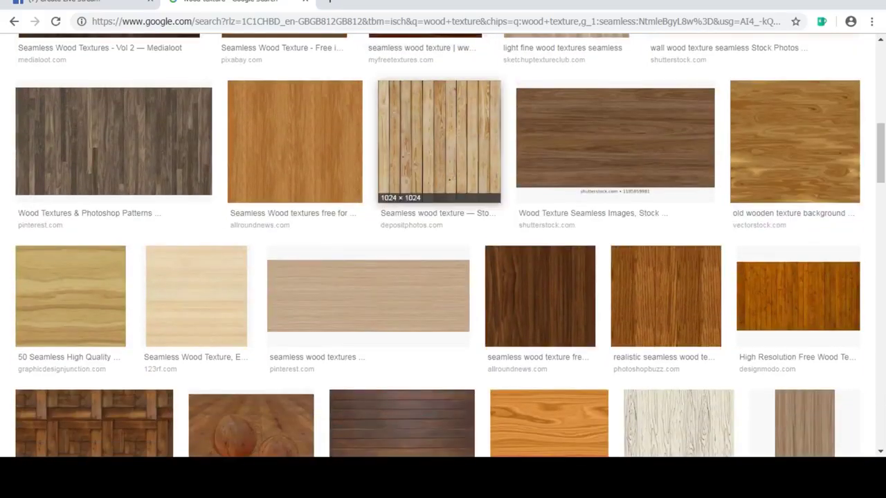
click(539, 296)
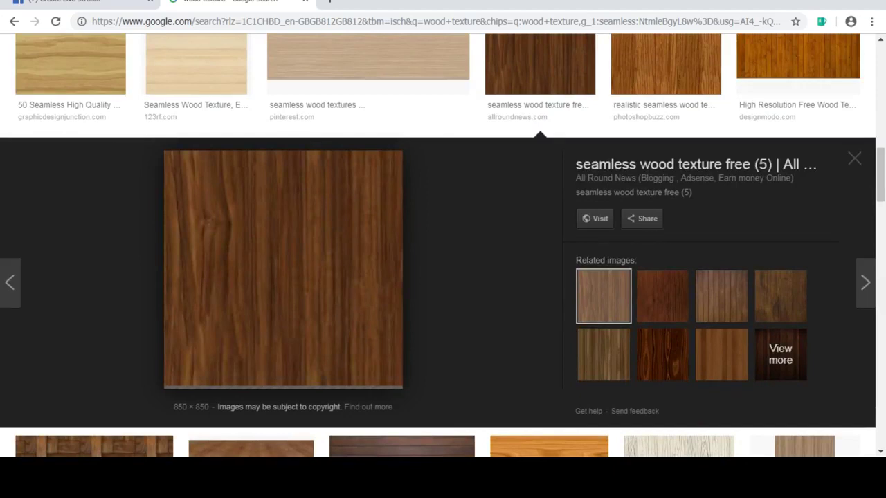
right_click(343, 236)
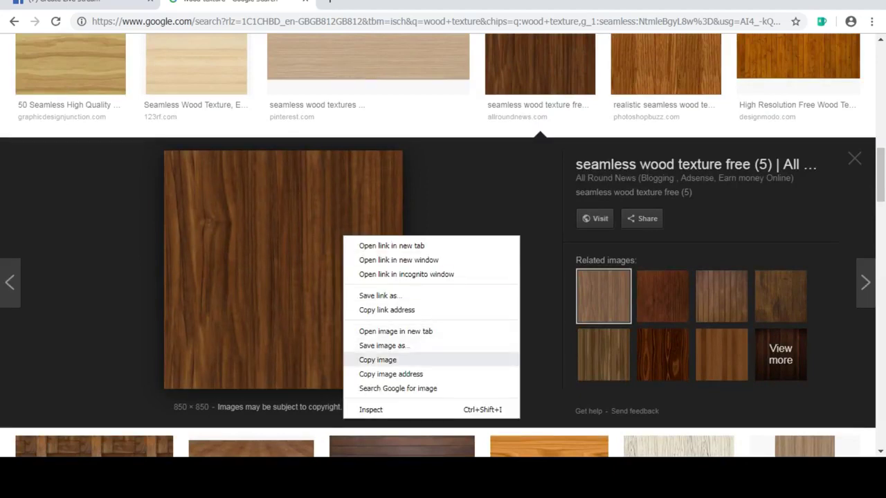
click(378, 360)
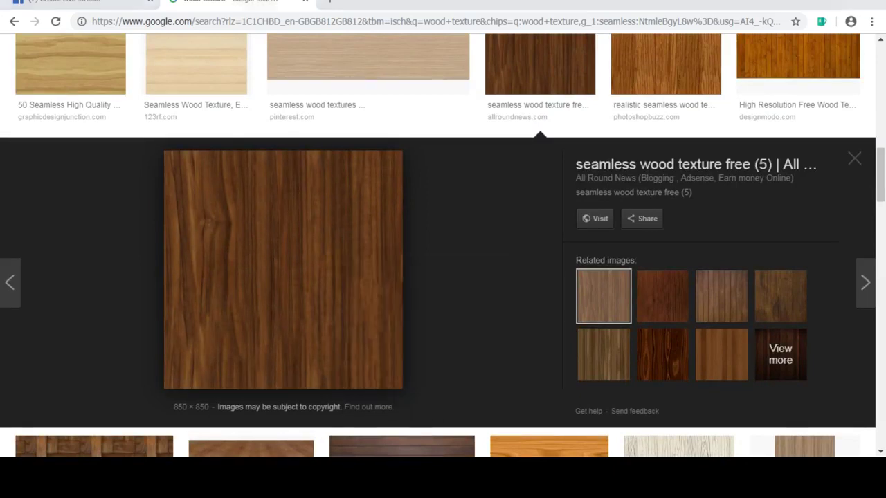
Return to Photoshop, paste the dark brown wood as a new layer and set its blend mode to Screen.
key(alt+Tab)
key(ctrl+v)
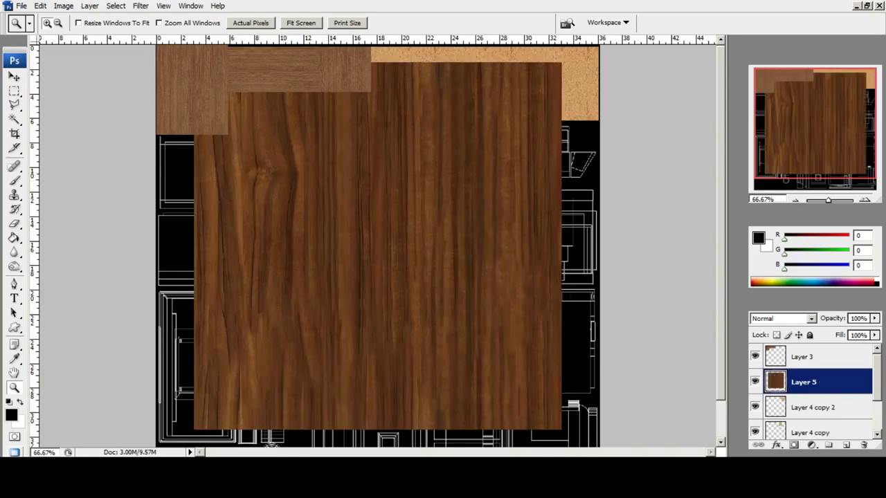
click(811, 319)
click(789, 110)
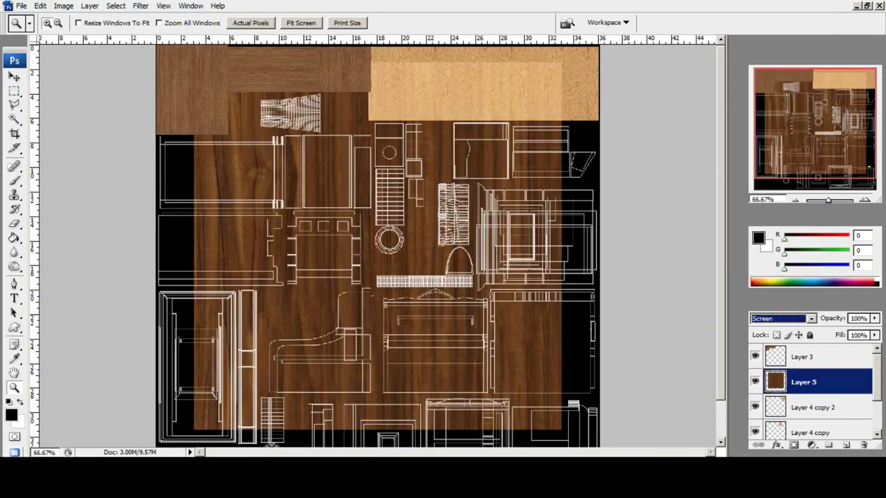
click(338, 193)
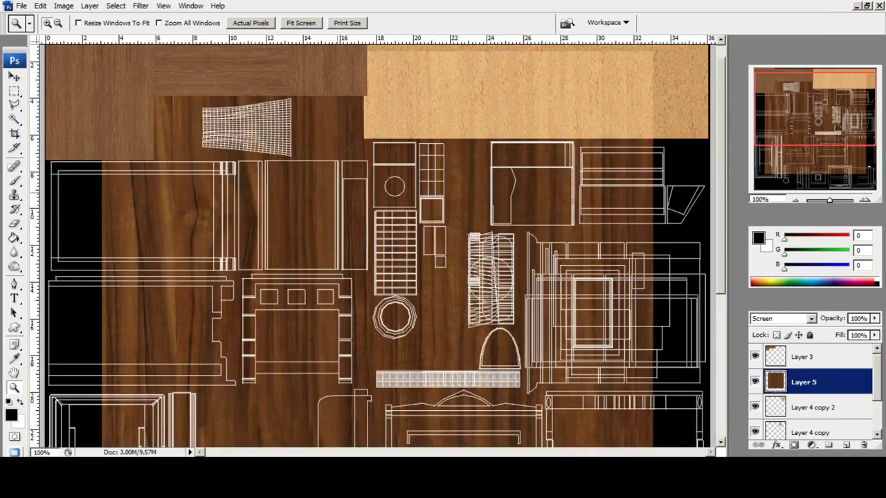
right_click(408, 189)
click(432, 196)
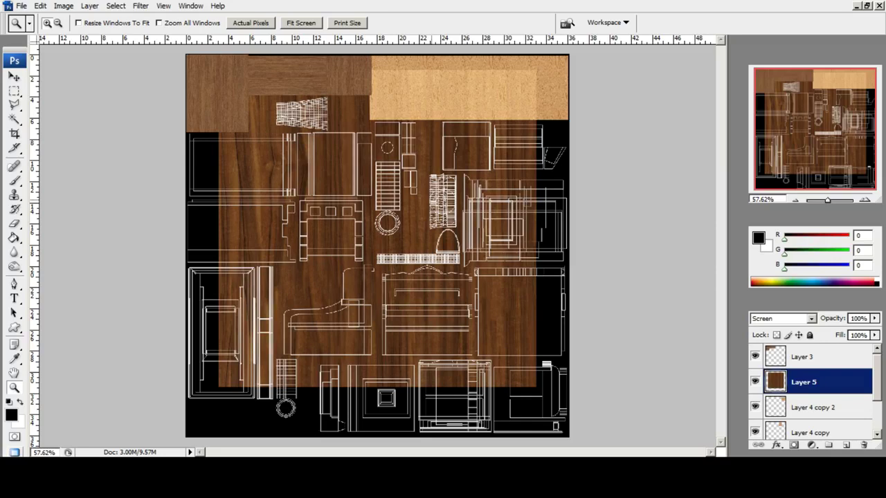
Switch to Maya and select the shelf unit and the counter beside the fireplace to examine which UV shells they use.
click(200, 469)
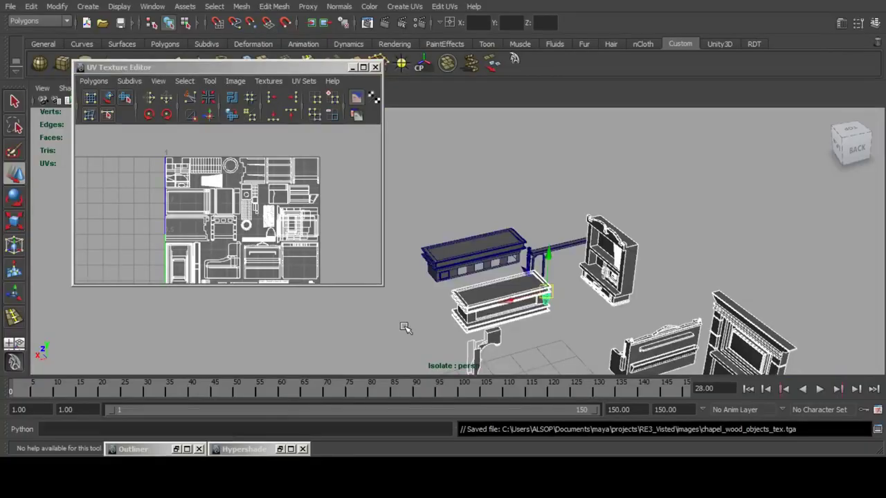
scroll(530, 272, down, 5)
alt+middle_drag(530, 272, 531, 245)
scroll(532, 245, up, 3)
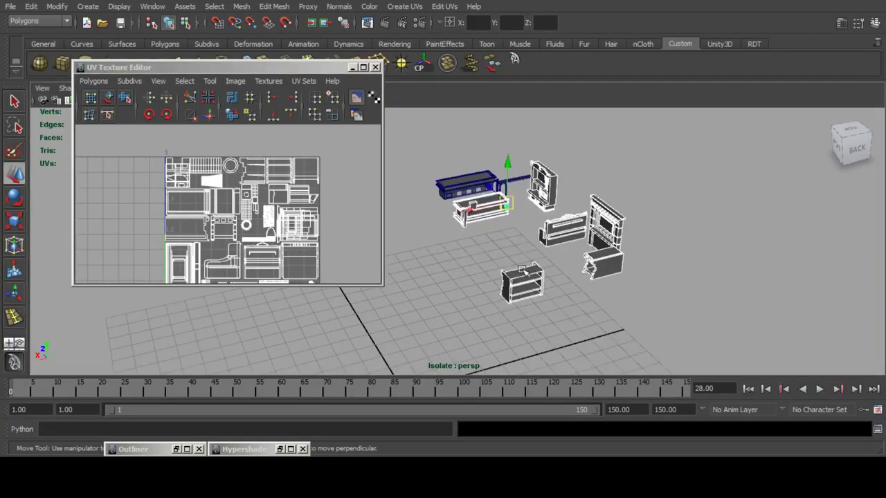
click(522, 269)
click(612, 259)
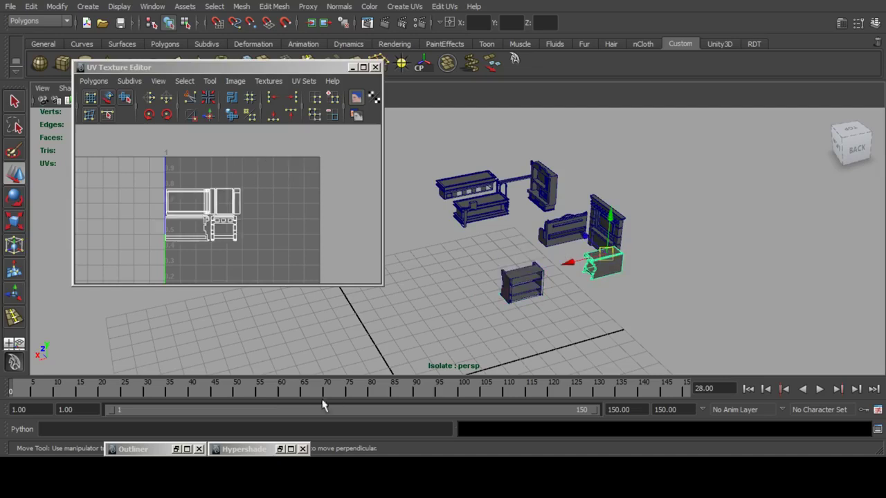
Switch back to Photoshop and hide the pasted dark brown wood layer, Layer 5.
key(alt+Tab)
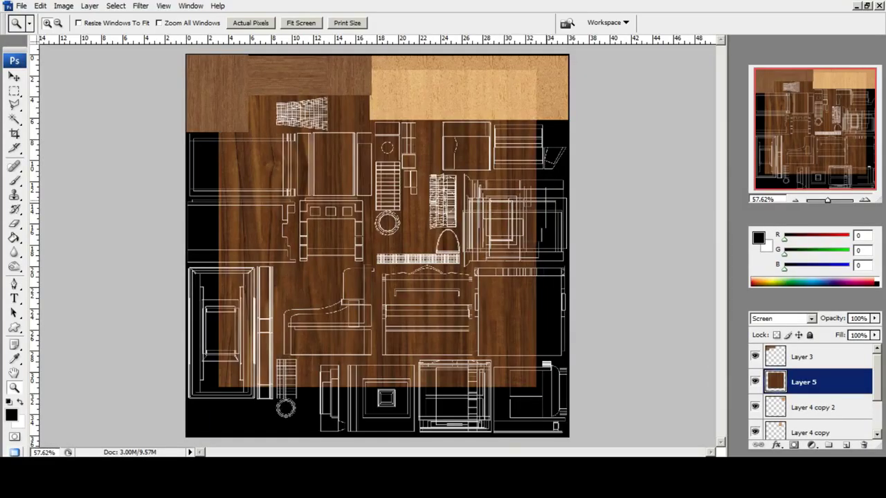
key(v)
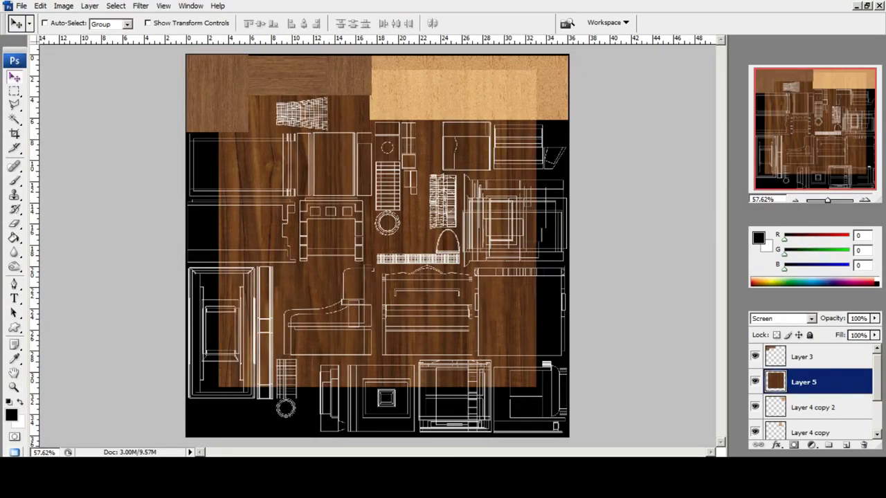
right_click(371, 207)
click(395, 216)
click(755, 382)
Move the original light wood layer, Layer 4, over the framed panel shell directly below the dark wood, flush with the canvas edge.
right_click(427, 112)
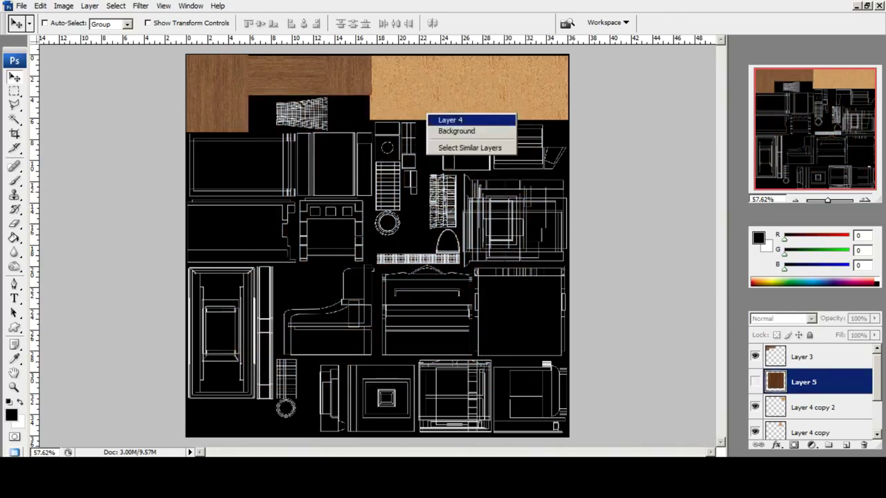
click(443, 118)
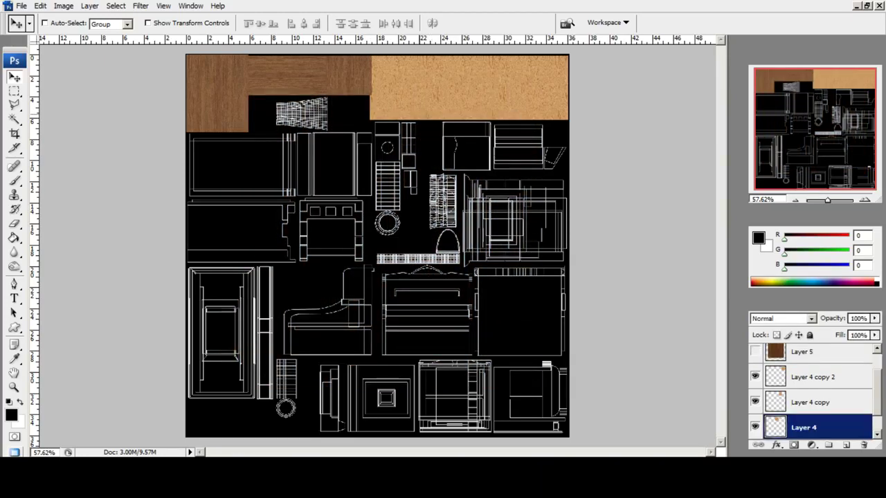
drag(412, 77, 228, 154)
click(14, 388)
click(243, 163)
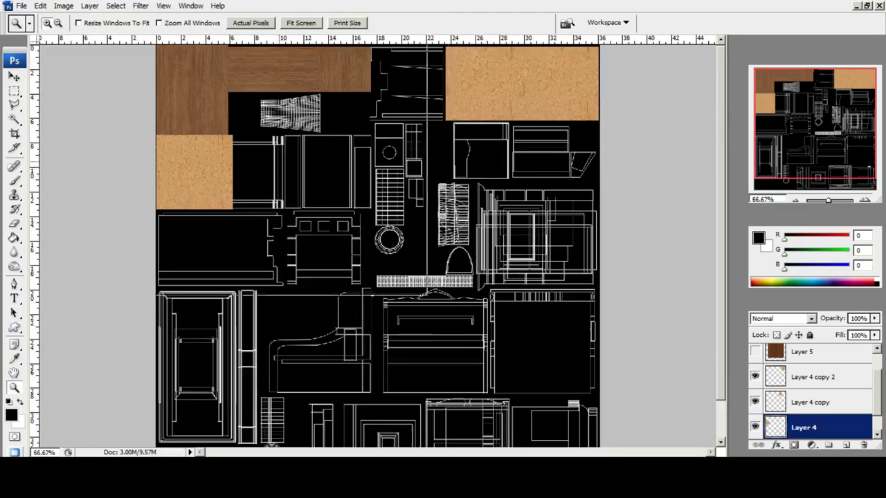
click(243, 164)
click(168, 228)
scroll(168, 228, down, 2)
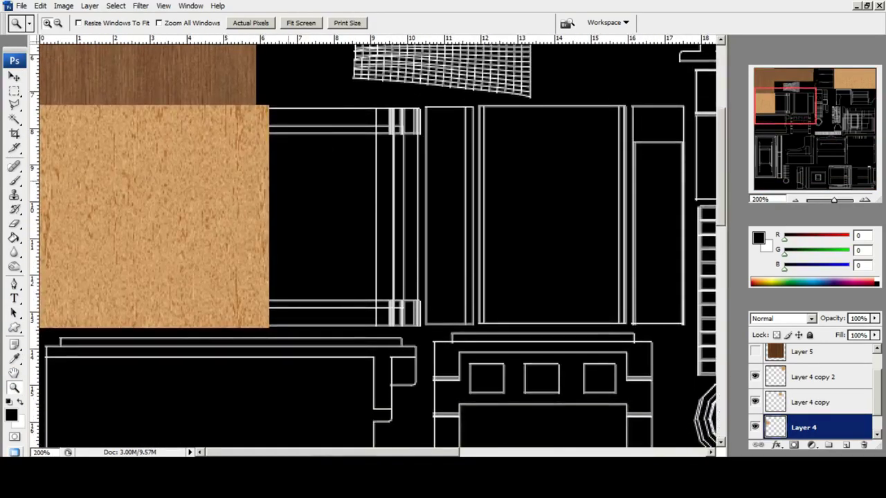
click(14, 77)
mouse_move(159, 189)
mouse_down()
mouse_move(199, 211)
mouse_move(159, 189)
mouse_up()
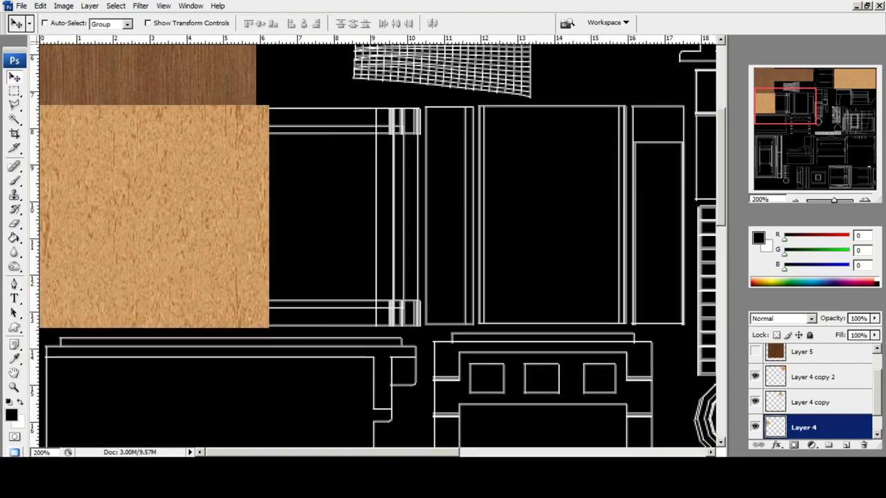
Check the selected counter in Maya, minimize the UV Texture Editor there and return to Photoshop.
key(alt+Tab)
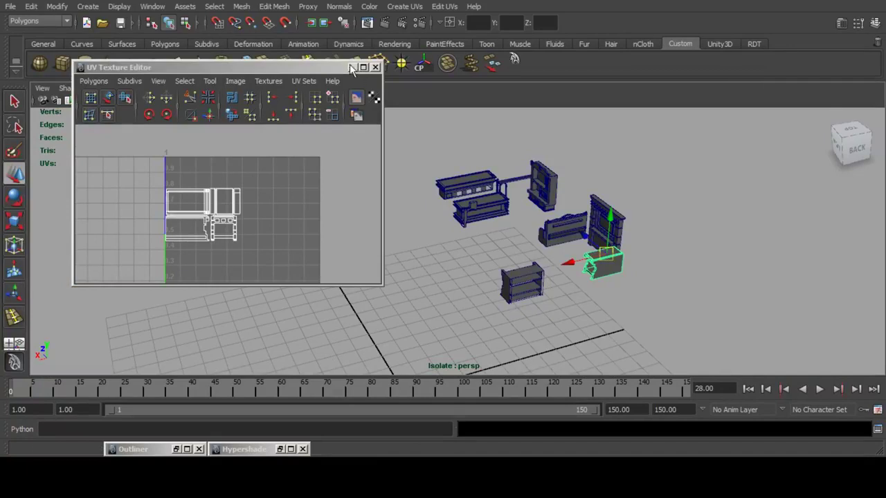
click(352, 67)
key(alt+Tab)
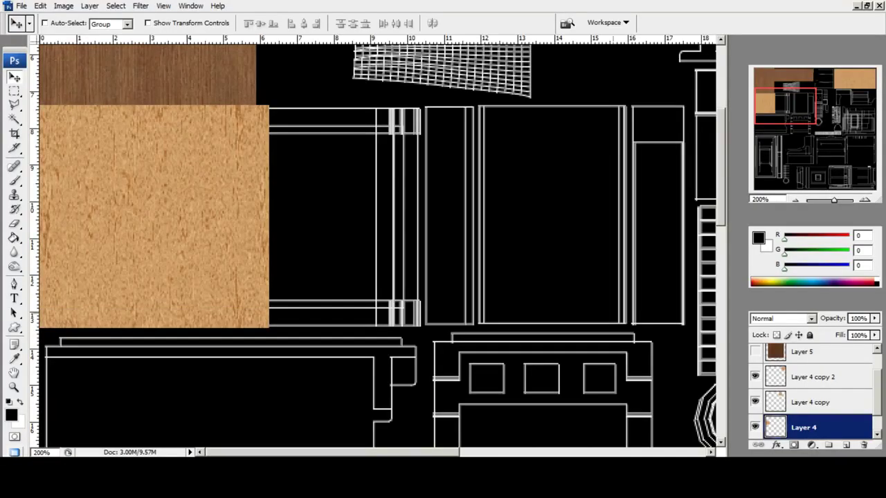
Move Layer 4 copy into the second shell row, flush beside the original light wood piece.
scroll(543, 274, down, 3)
click(813, 403)
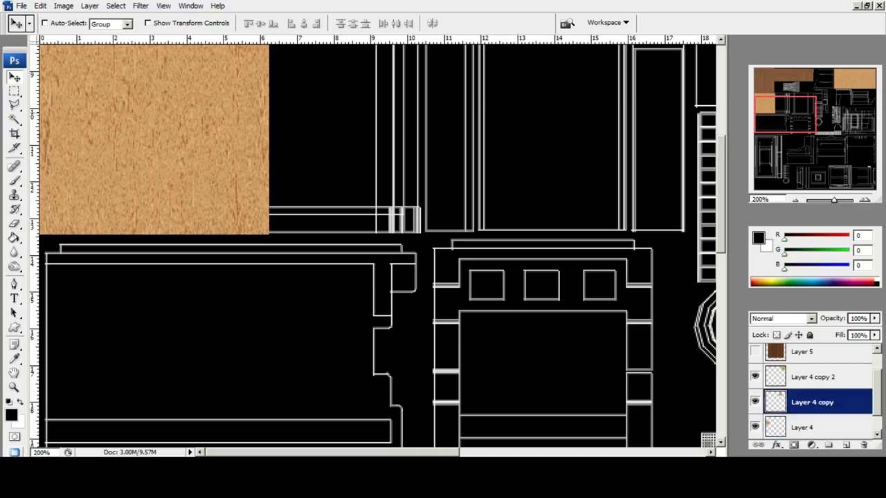
drag(711, 77, 450, 307)
drag(664, 105, 281, 157)
drag(549, 167, 384, 300)
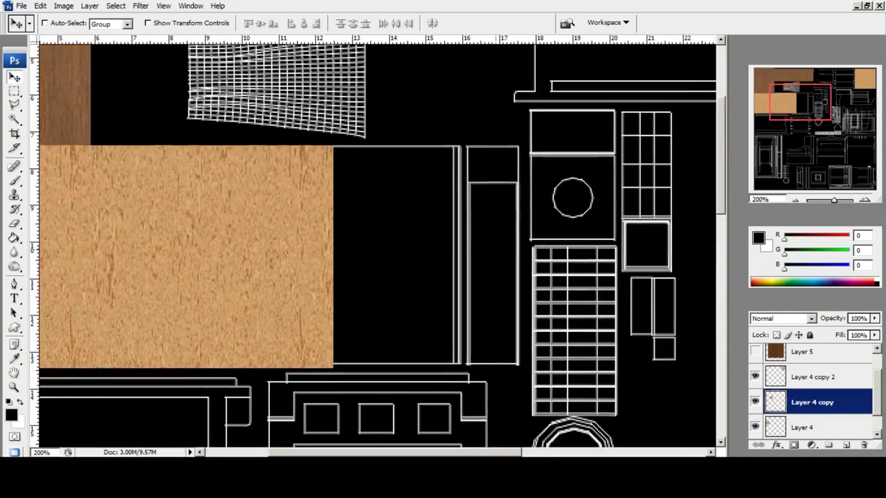
Move Layer 4 copy 2 beside the other two light wood pieces and nudge it to cover the row's last shell edge.
drag(650, 145, 332, 315)
right_click(690, 158)
click(713, 164)
drag(702, 172, 334, 265)
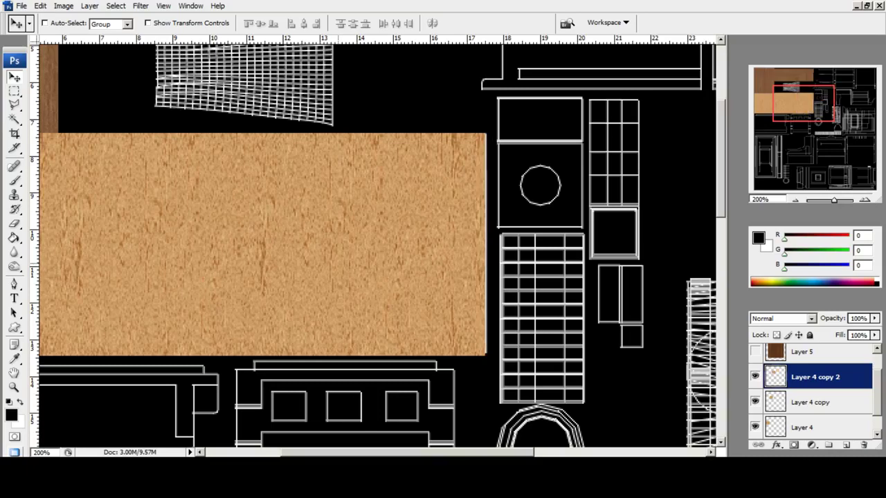
key(Right)
key(Right)
Merge Layer 4, Layer 4 copy and Layer 4 copy 2 into a single light wood layer.
drag(313, 433, 509, 202)
scroll(817, 389, down, 1)
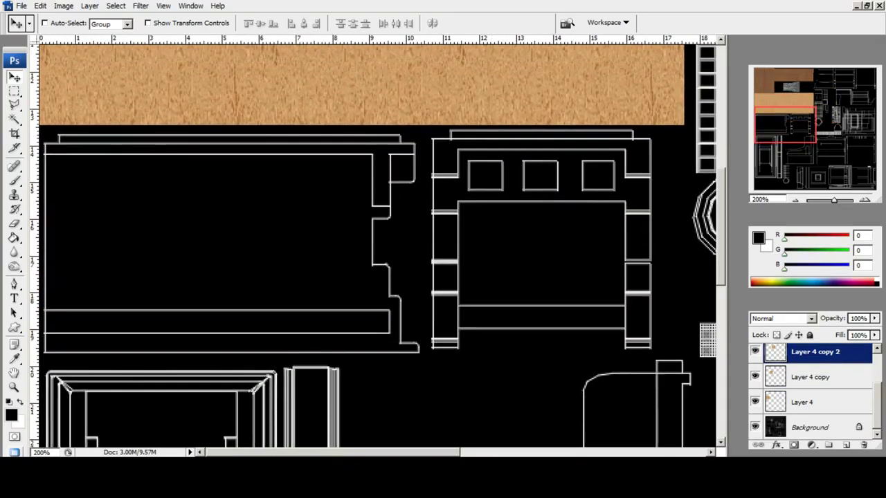
ctrl+click(817, 402)
ctrl+click(817, 377)
key(ctrl+w)
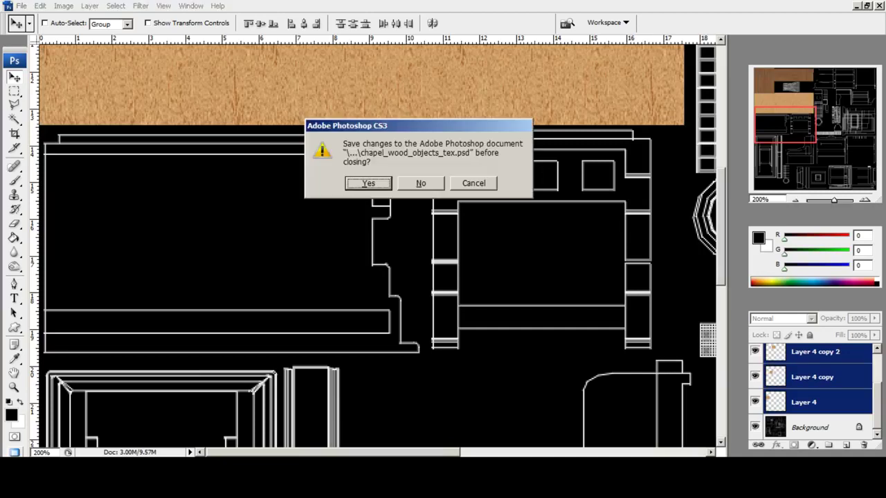
key(Escape)
key(ctrl+e)
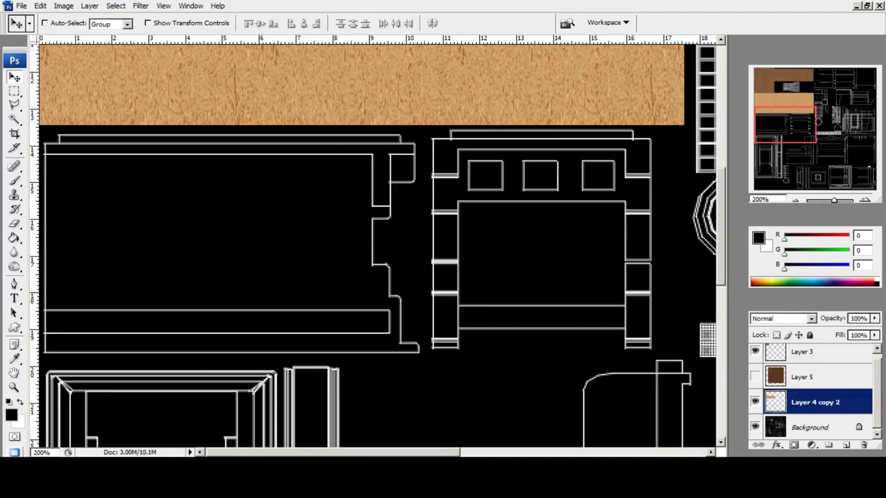
Duplicate the merged light wood layer and align the copy over the row of shells directly below it.
drag(816, 402, 846, 445)
drag(348, 83, 341, 307)
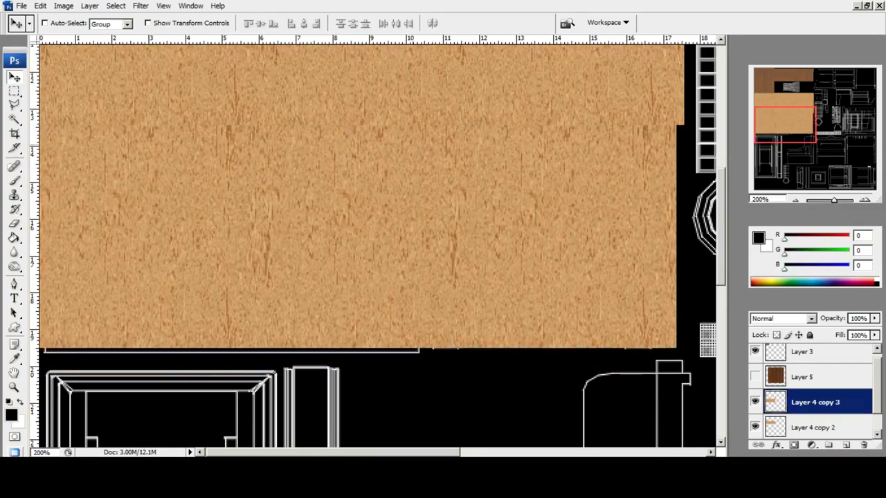
key(Right)
key(Right)
key(Right)
key(Right)
key(Right)
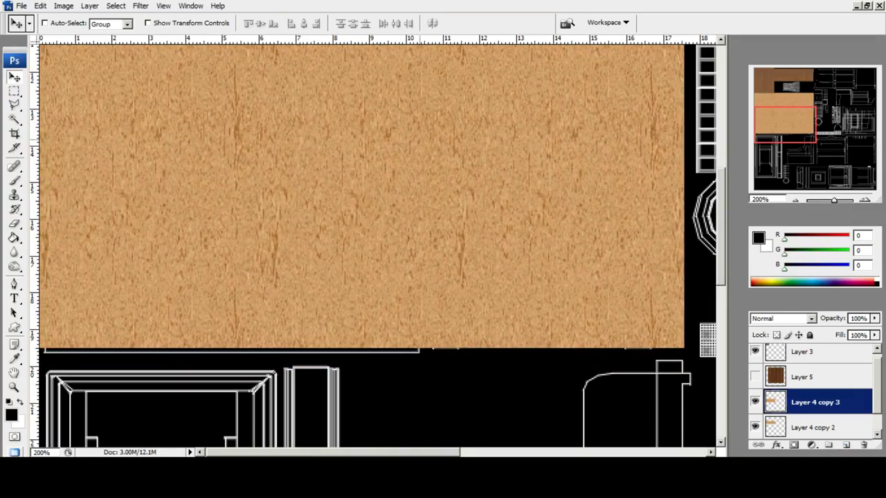
key(Down)
key(Down)
key(Down)
key(Down)
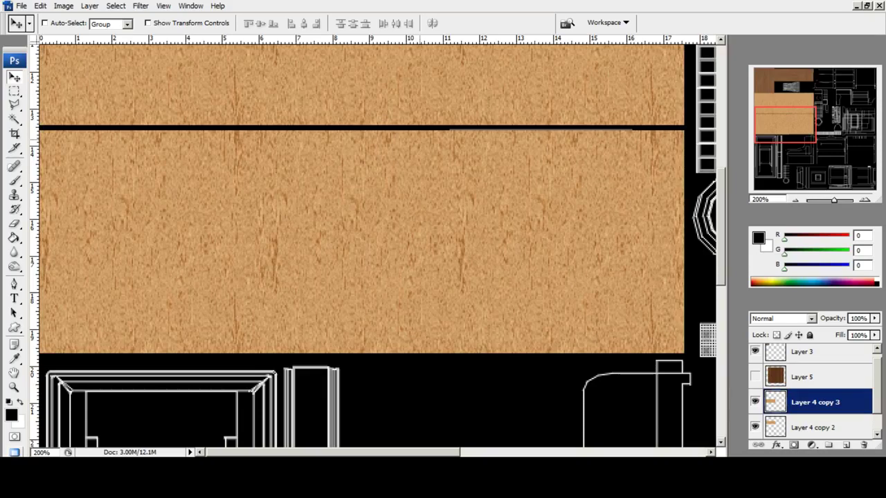
Stretch the light wood copy upward to 102.3% height so it meets the light wood row above.
click(15, 92)
right_click(249, 238)
click(285, 336)
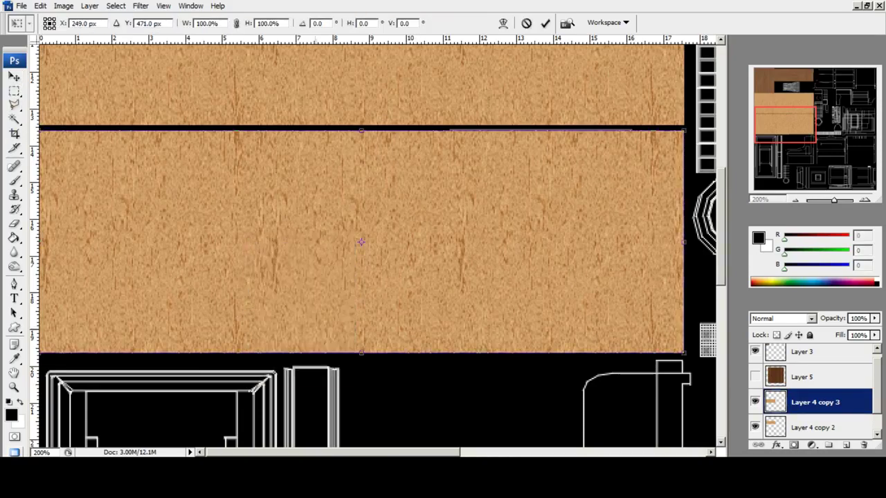
drag(361, 130, 361, 126)
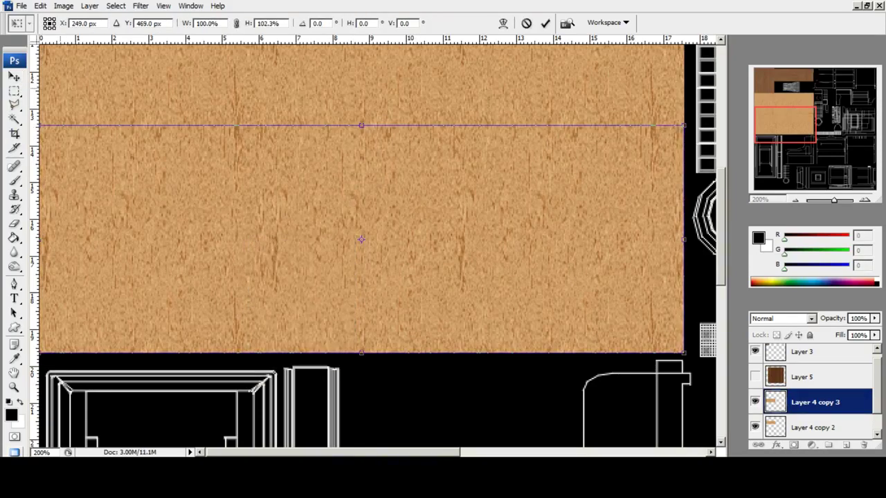
click(15, 77)
key(Return)
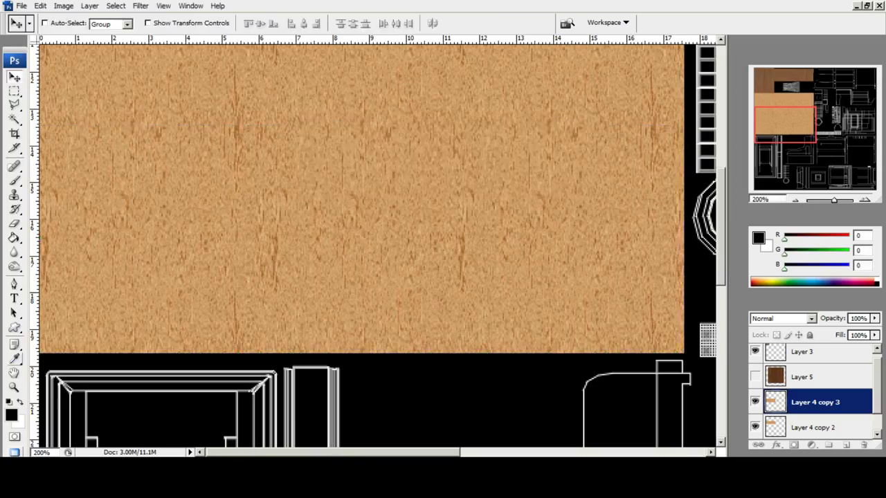
Show Layer 5 and scale it to 20.2%, placed over the stepped shell beside the first dark wood strip.
click(14, 388)
click(301, 23)
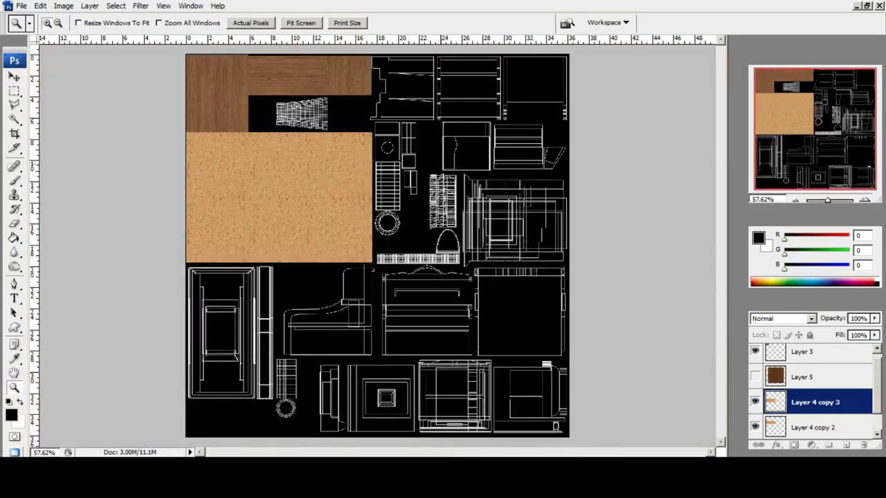
click(756, 376)
click(804, 377)
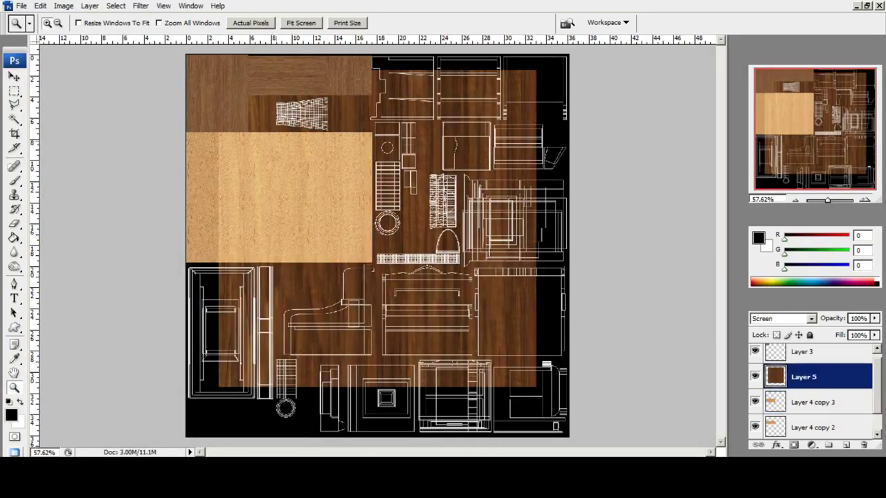
key(m)
right_click(495, 151)
click(528, 251)
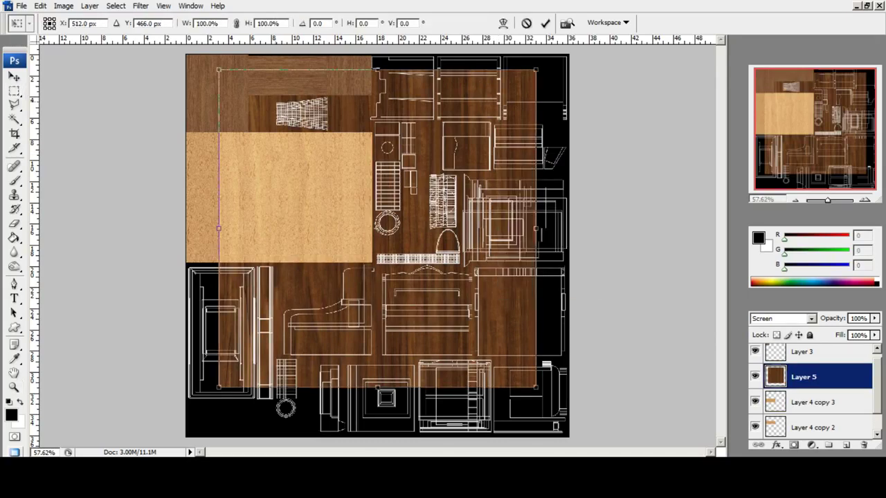
shift+drag(219, 69, 421, 271)
drag(462, 313, 413, 95)
shift+drag(488, 170, 437, 119)
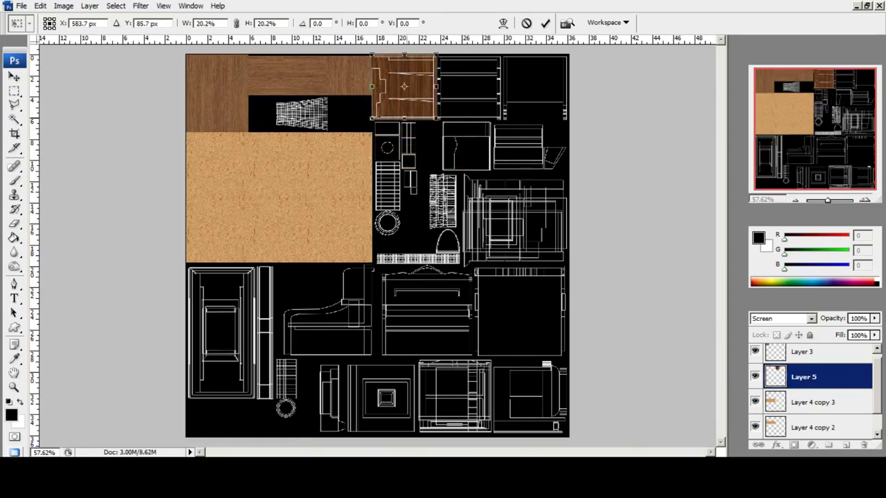
click(14, 76)
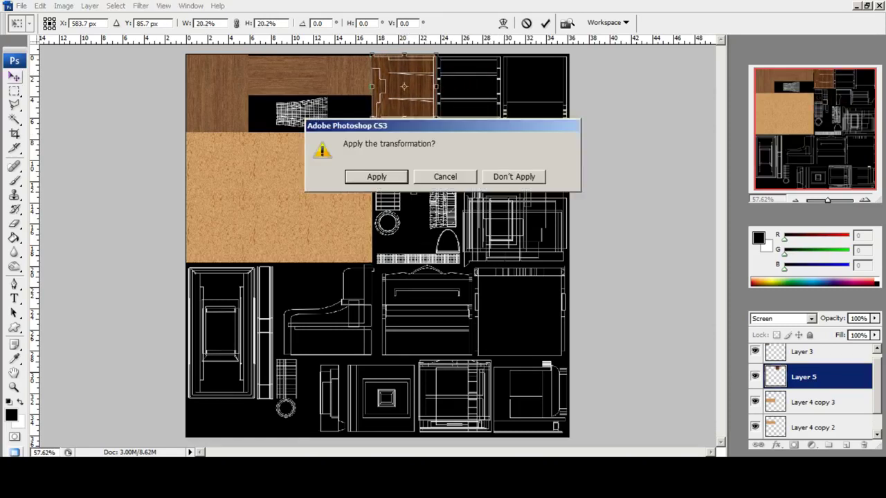
key(Return)
Nudge Layer 5 left and down until it lines up with the stepped shell's outline.
click(14, 387)
drag(201, 403, 571, 53)
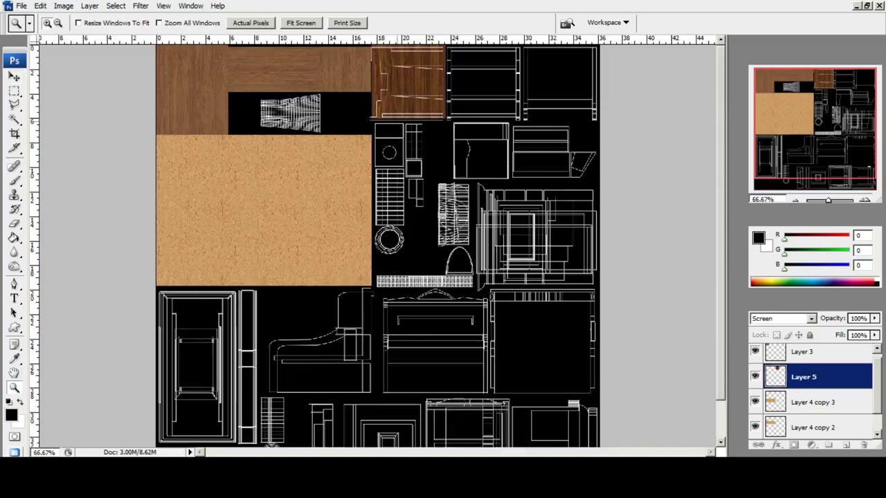
drag(214, 329, 567, 54)
drag(201, 315, 657, 42)
click(461, 134)
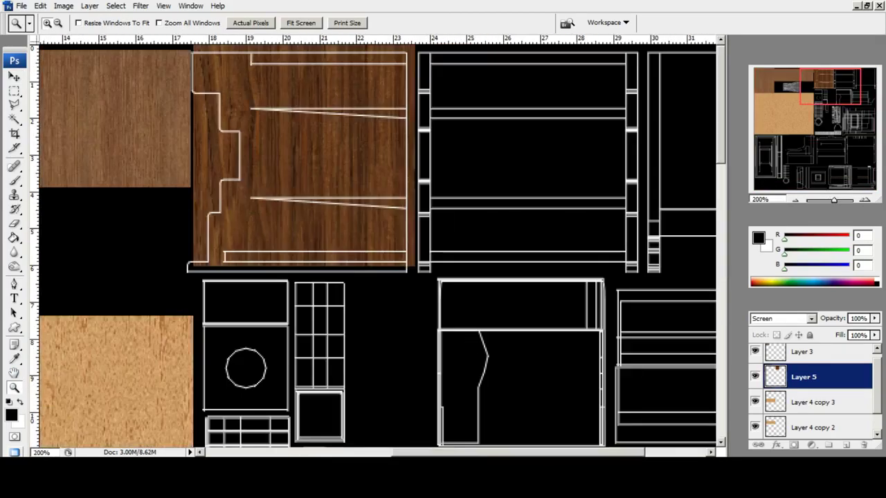
key(v)
key(Left)
key(Left)
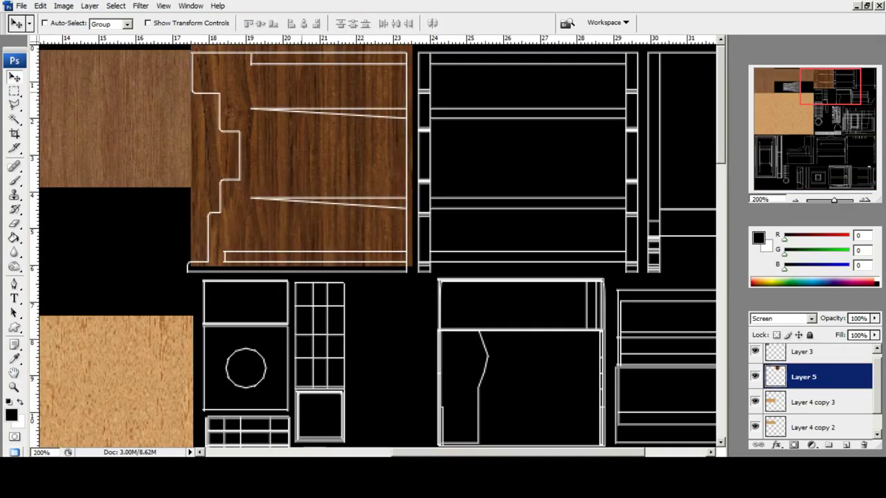
key(Down)
key(Down)
key(Down)
key(Down)
key(Left)
key(Left)
key(Left)
key(Left)
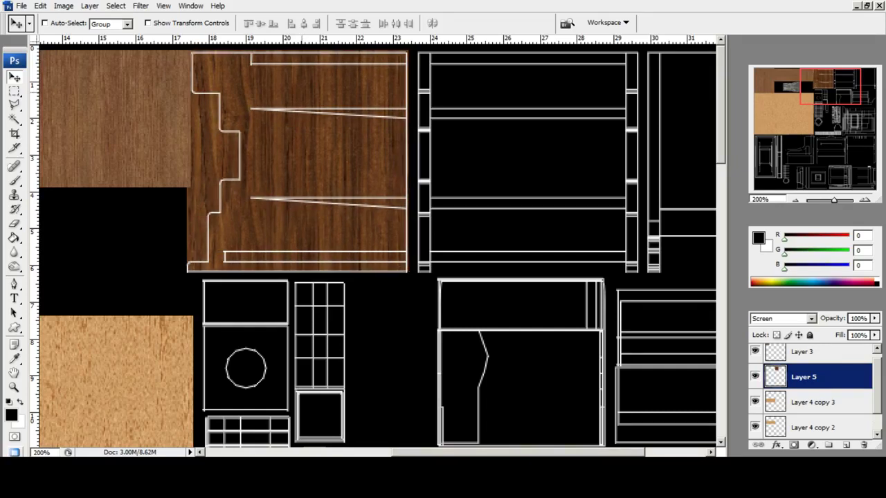
Set Layer 5's blend mode to Normal and nudge the wood down over the shell's lower edge.
click(802, 319)
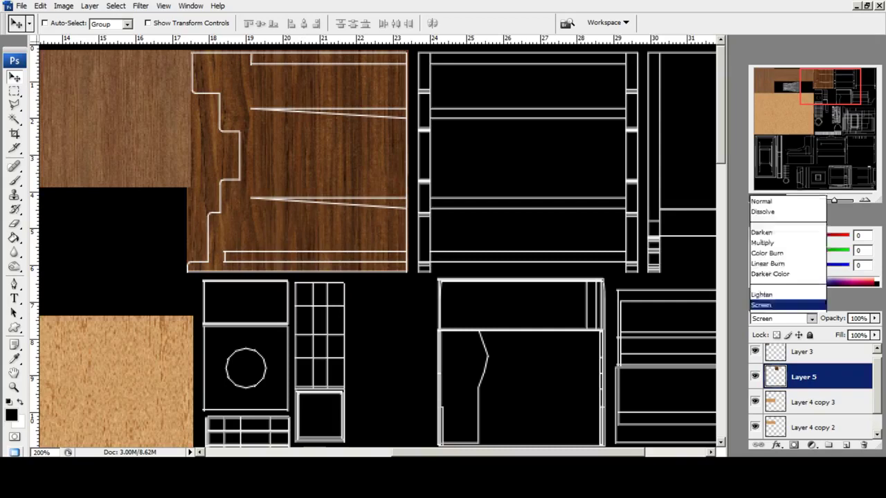
click(789, 5)
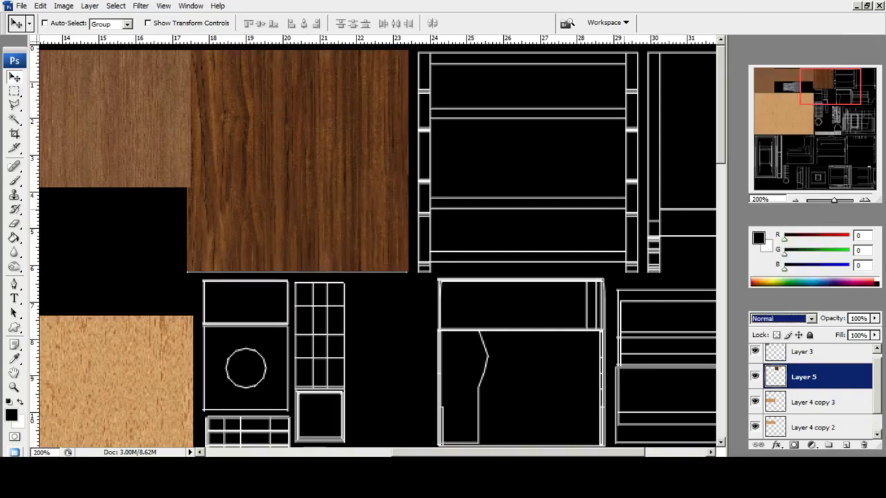
key(Down)
key(Down)
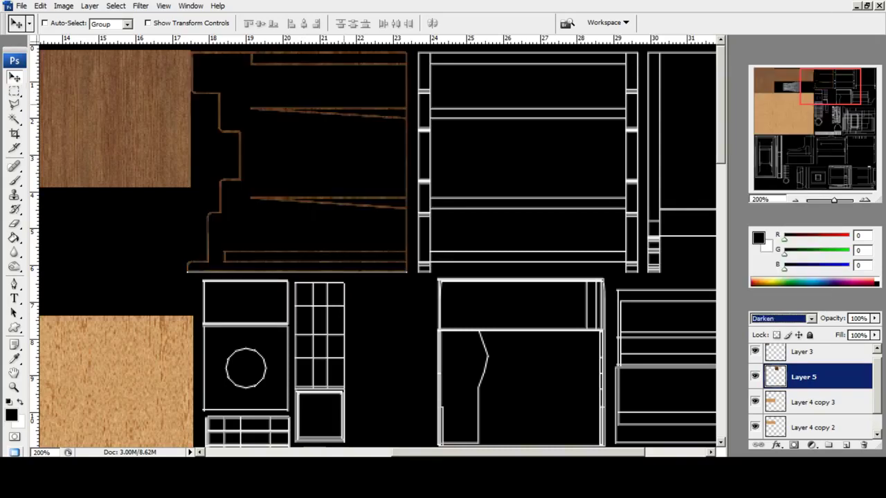
key(Up)
key(Up)
key(Return)
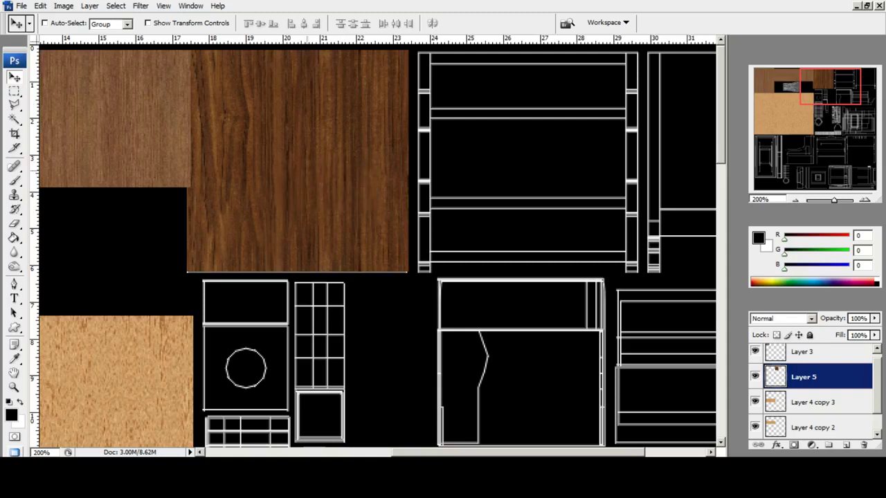
key(Down)
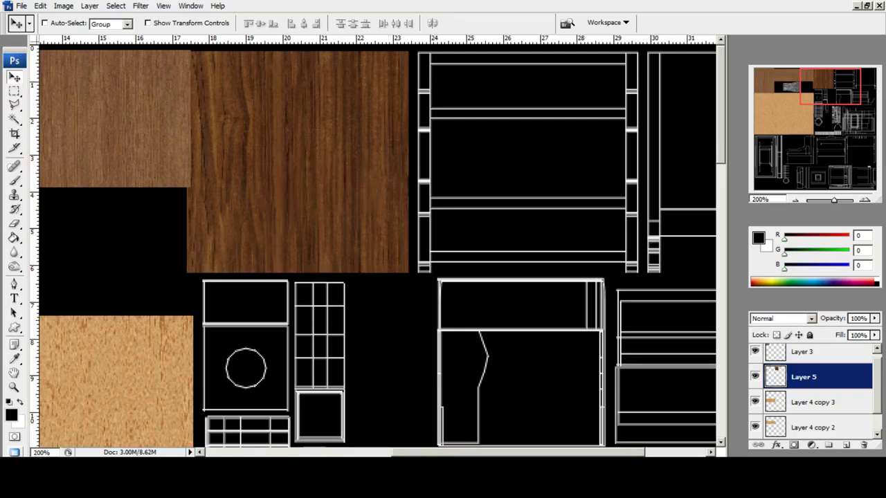
Duplicate Layer 5 and position the copy over the neighbouring shell in the same row.
drag(803, 378, 846, 445)
shift+drag(329, 173, 550, 174)
drag(615, 176, 472, 177)
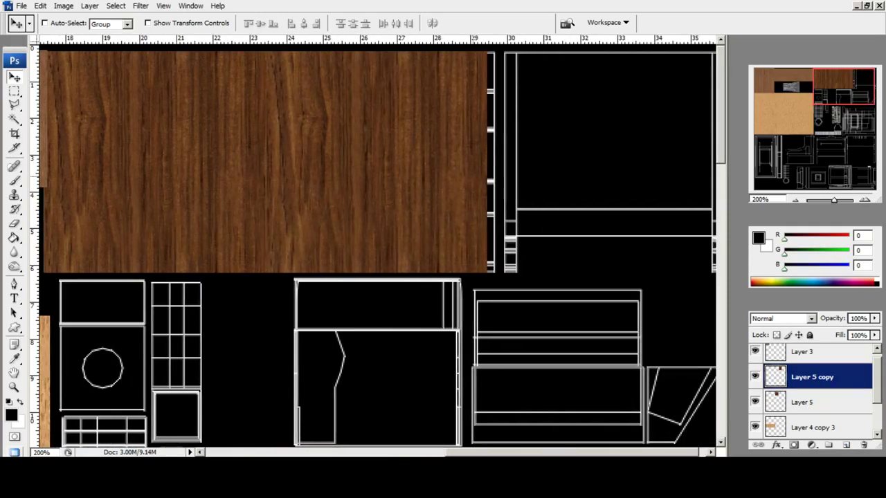
key(Right)
key(Right)
key(Right)
key(Right)
key(Right)
key(Right)
key(Right)
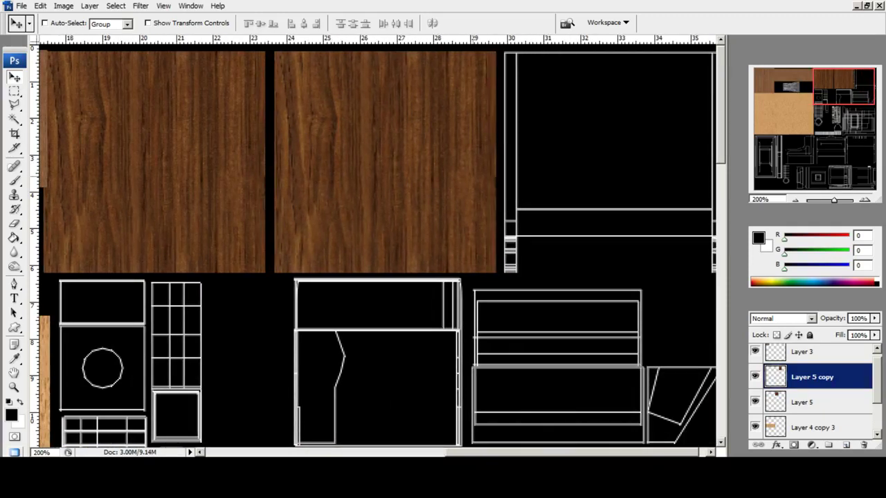
Duplicate Layer 5 copy and move the new copy over the last shell in the upper row.
drag(810, 378, 845, 445)
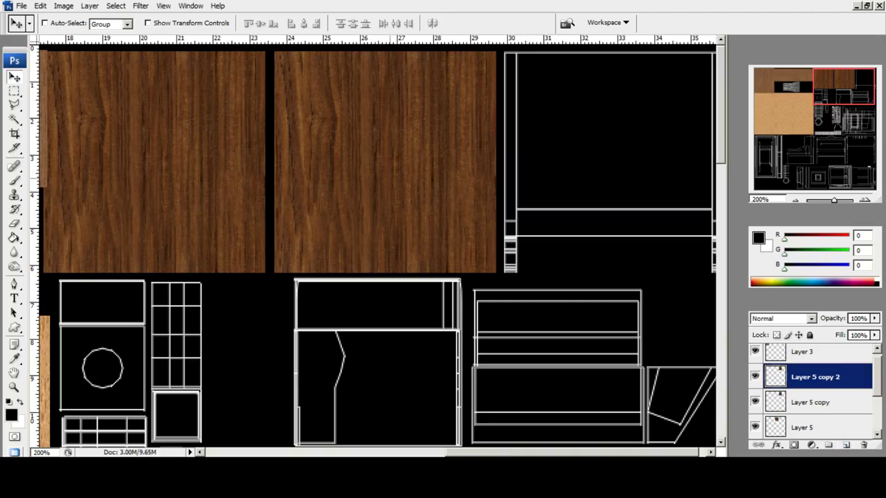
shift+drag(391, 179, 619, 201)
drag(471, 207, 592, 180)
click(14, 388)
click(301, 23)
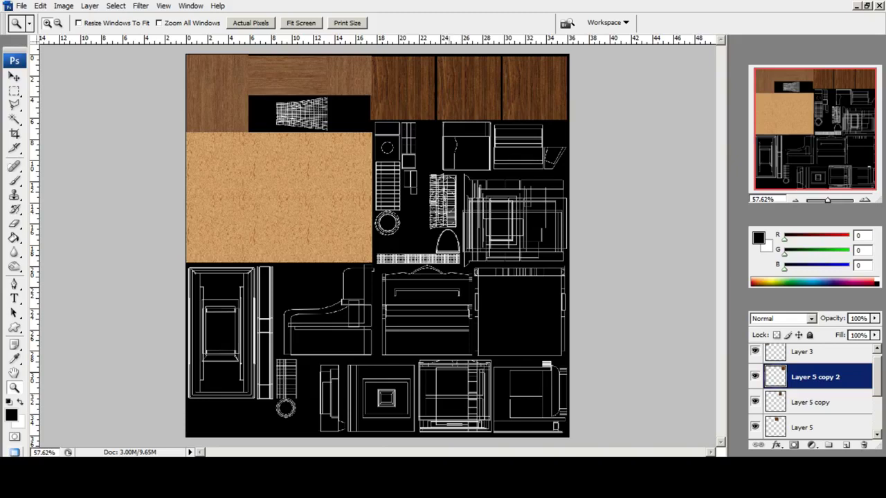
Paste the dark wood texture as a new layer and set its blend mode to Screen.
click(442, 163)
click(443, 163)
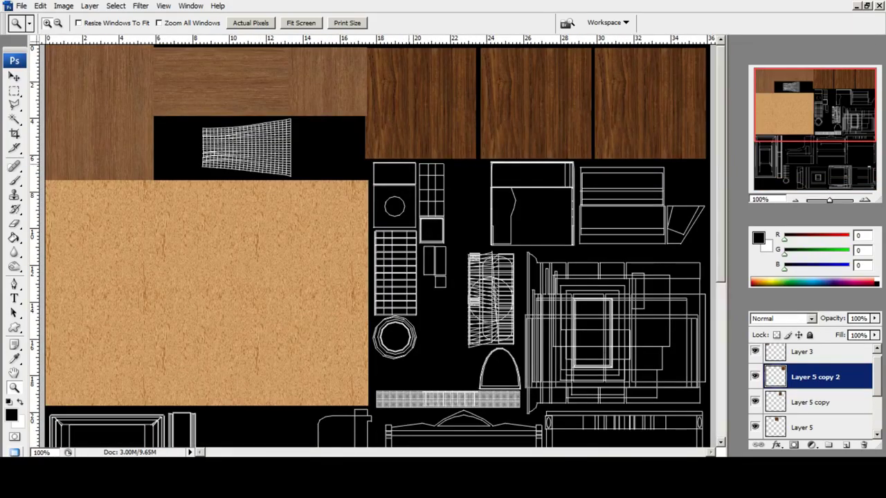
scroll(443, 165, down, 6)
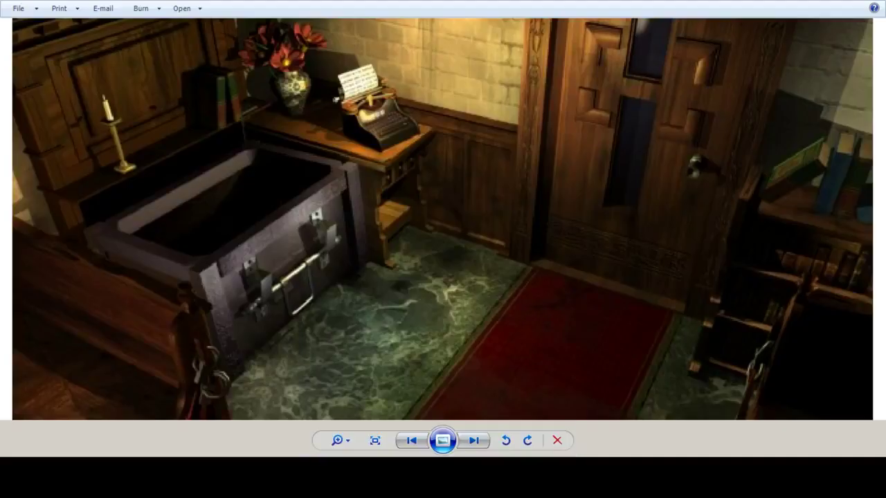
drag(443, 291, 443, 152)
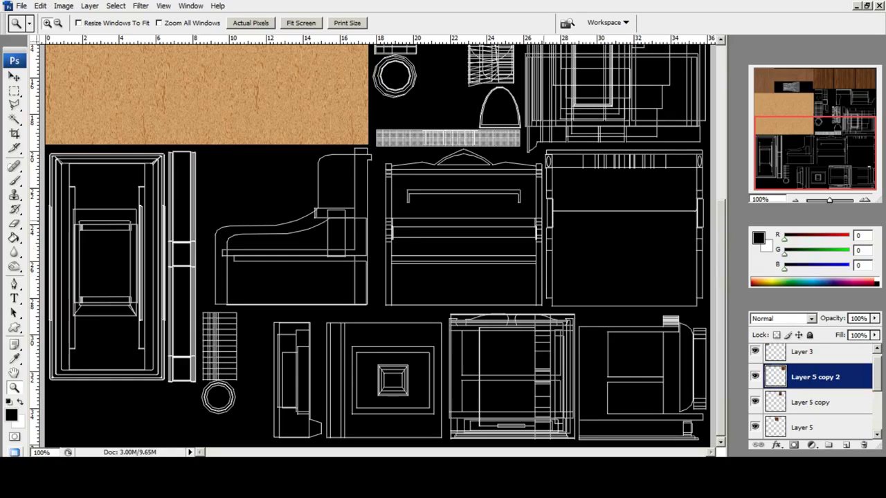
key(ctrl+v)
click(811, 319)
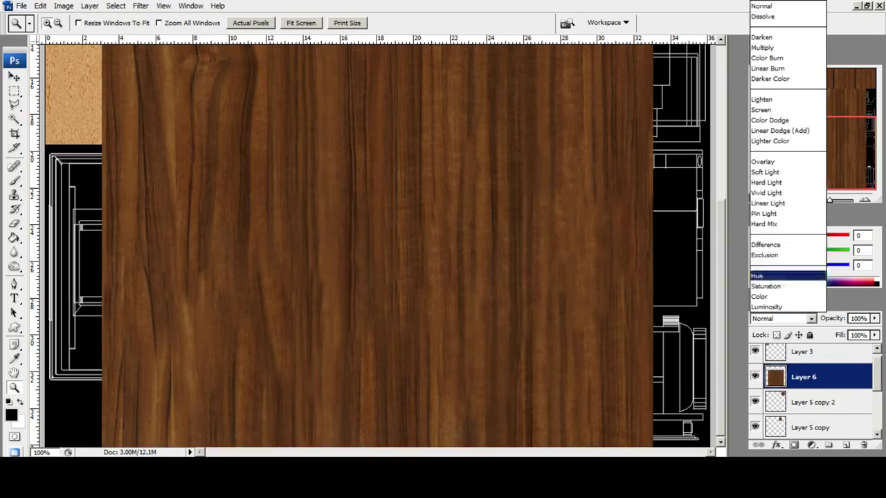
click(782, 108)
key(v)
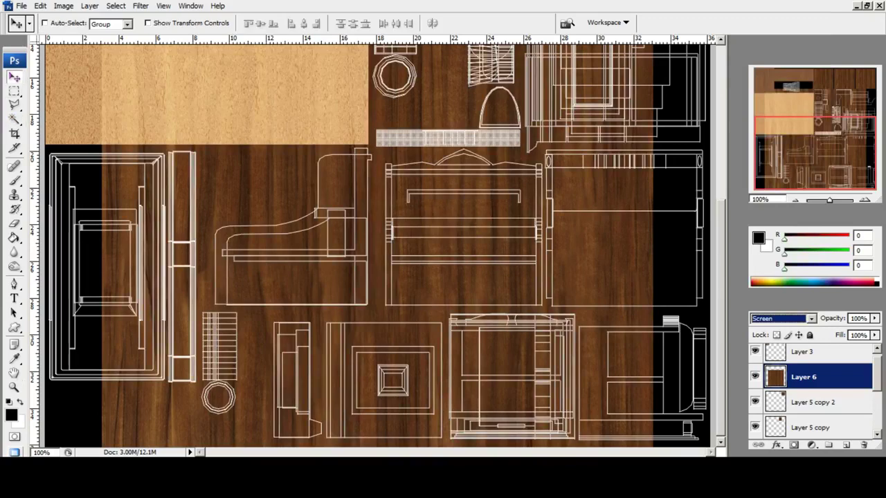
Scale Layer 6 to about 33% width and 29.9% height, fitting the dark wood over the bench's side-profile shell.
click(14, 92)
right_click(246, 129)
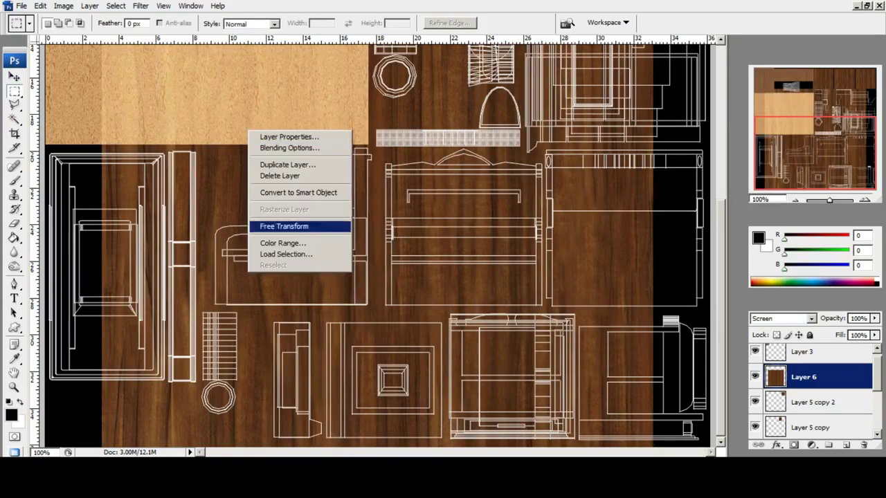
click(283, 227)
drag(278, 225, 300, 339)
shift+drag(123, 84, 239, 156)
drag(403, 250, 374, 251)
drag(285, 356, 283, 309)
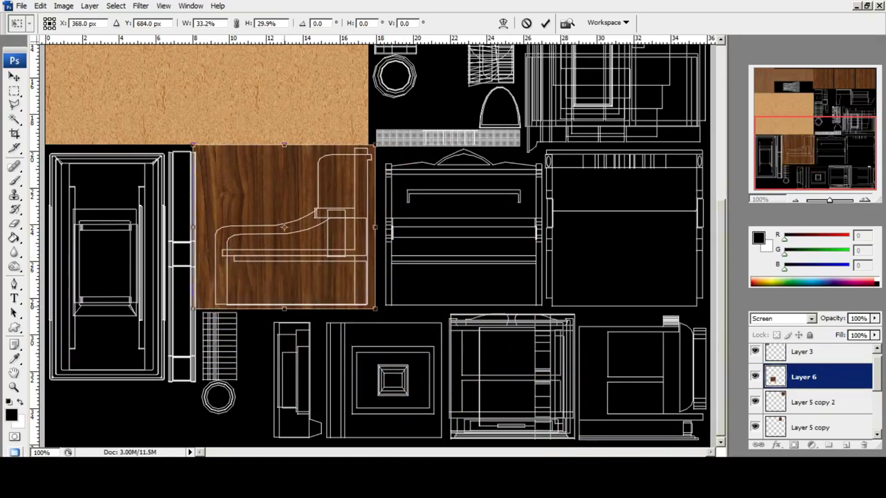
mouse_move(285, 145)
mouse_down()
mouse_move(284, 153)
mouse_move(284, 145)
mouse_up()
drag(374, 251, 369, 250)
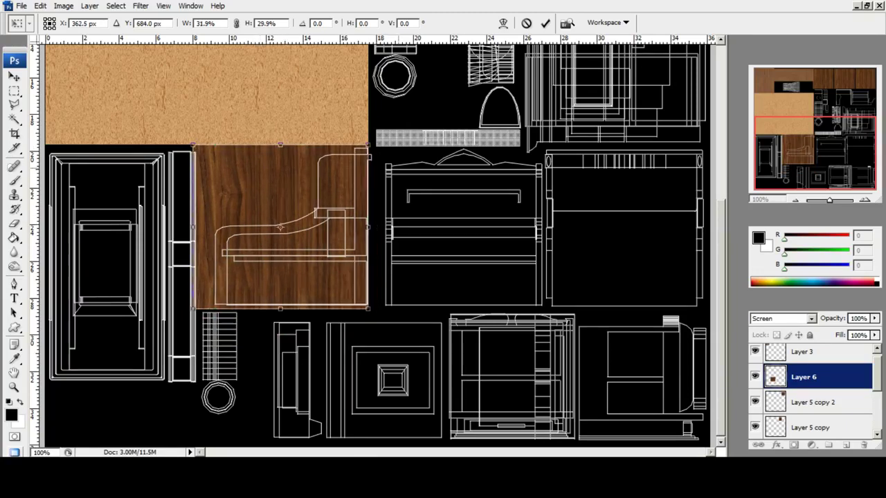
drag(368, 242, 375, 242)
click(14, 76)
key(Return)
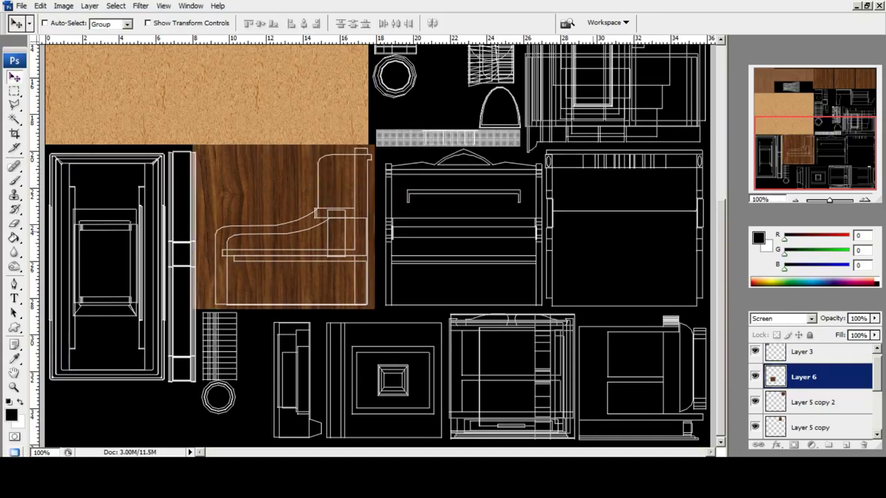
Set Layer 6's blend mode to Normal and nudge the wood right and down, clear of the neighbouring strip and light wood.
click(811, 319)
click(764, 6)
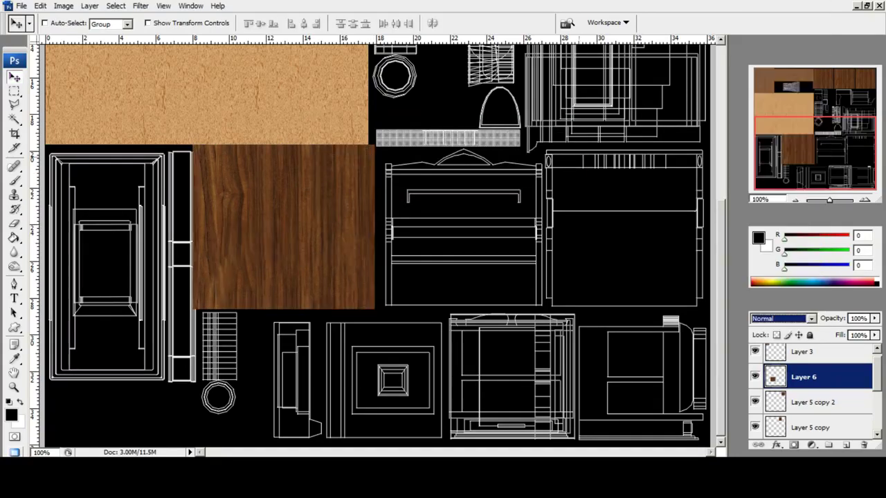
key(Down)
key(Down)
key(Up)
key(Up)
right_click(294, 212)
click(317, 219)
key(Right)
key(Right)
key(Right)
key(Right)
key(Right)
key(Right)
key(Right)
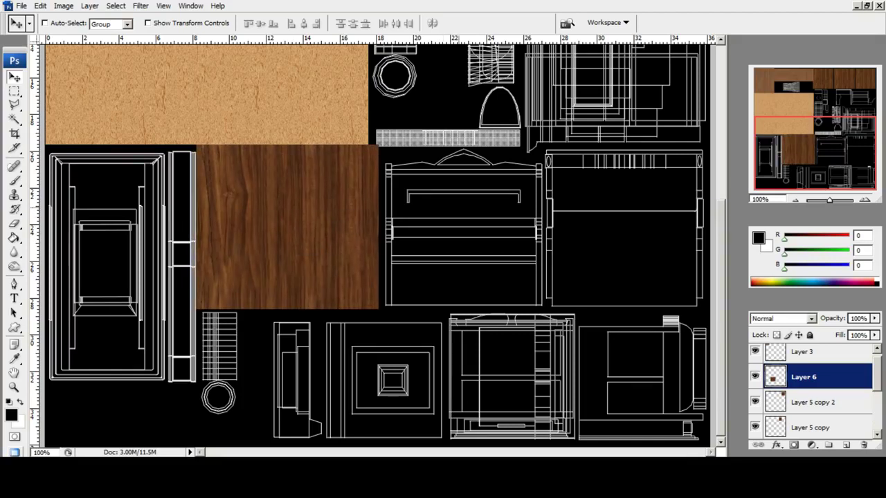
key(Left)
key(Down)
key(Down)
key(Down)
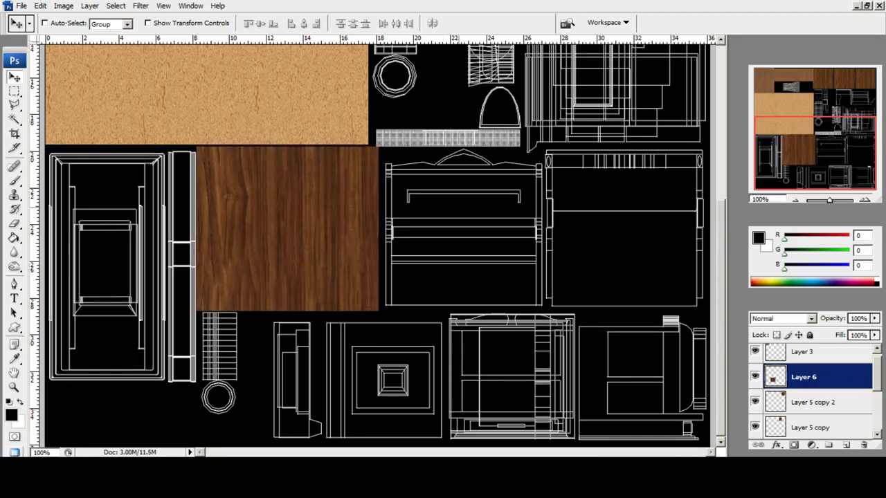
key(Down)
key(Down)
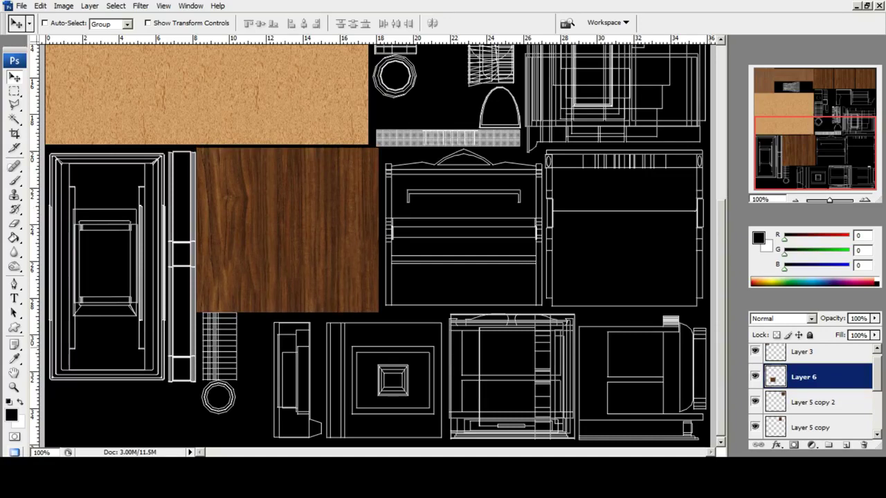
Duplicate Layer 6 and place the copy flush beside it, over the bench's back shell.
key(ctrl+j)
shift+drag(303, 235, 485, 243)
key(Right)
key(Right)
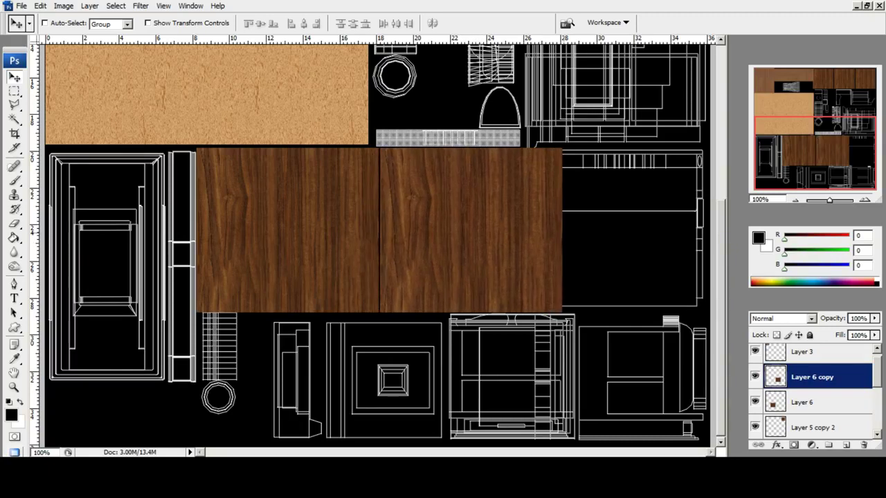
key(Left)
key(Left)
key(Left)
Duplicate Layer 6 copy and align the new copy over the last shell in the same row.
drag(813, 378, 845, 445)
shift+drag(448, 234, 651, 238)
key(shift+Left)
key(shift+Left)
key(shift+Left)
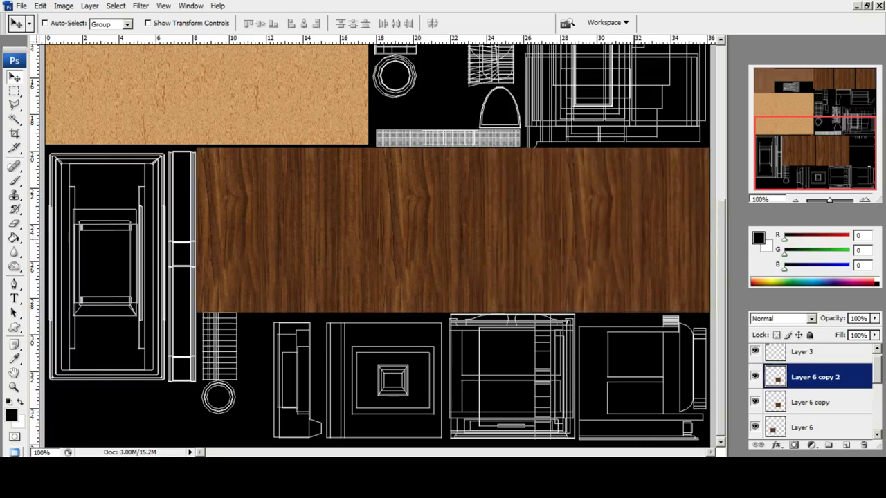
Merge Layer 6 and its two copies into one layer and set its blend mode to Screen.
shift+click(802, 428)
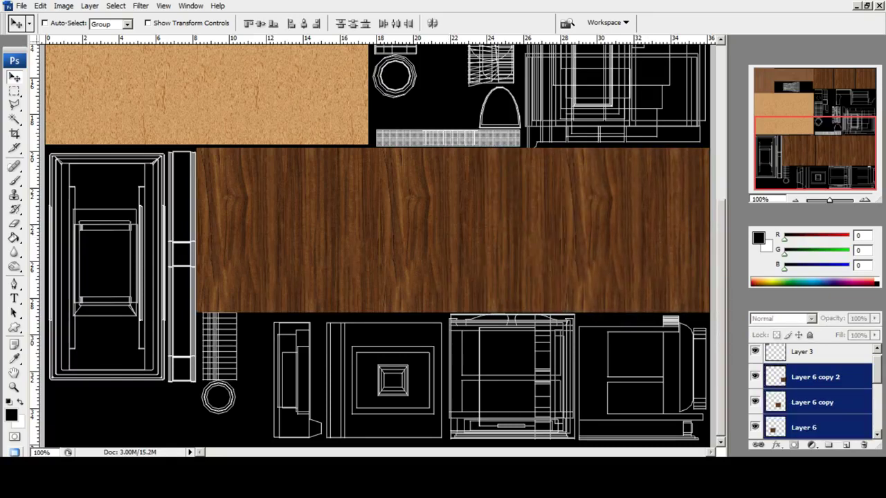
key(ctrl+e)
click(791, 319)
click(761, 109)
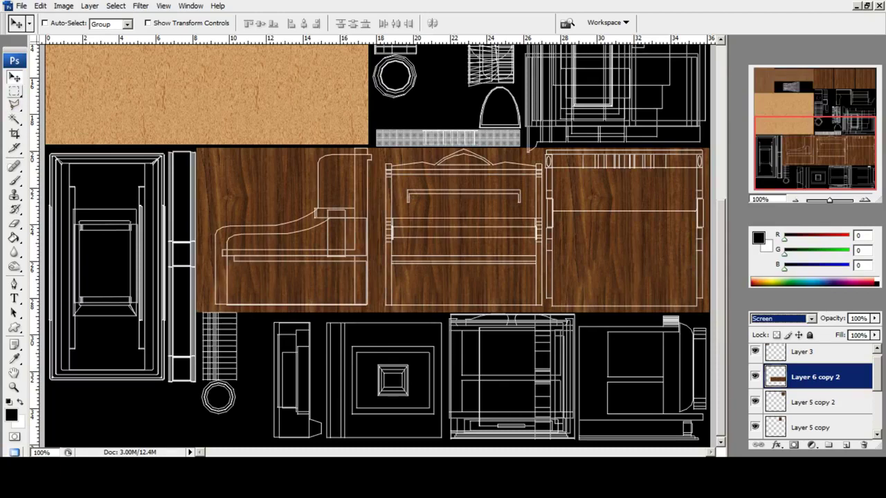
Delete a small rectangle of the merged wood around the tip of the shell protruding from the row above.
click(14, 388)
click(495, 205)
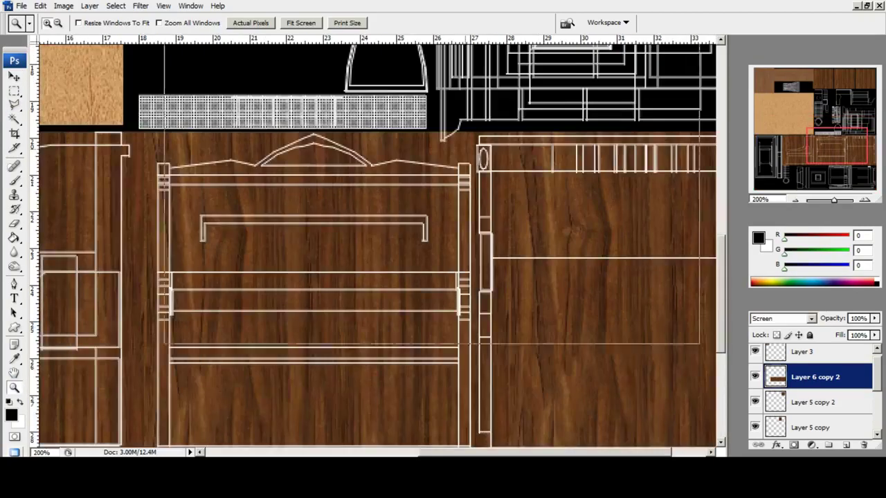
click(465, 149)
click(366, 218)
click(14, 91)
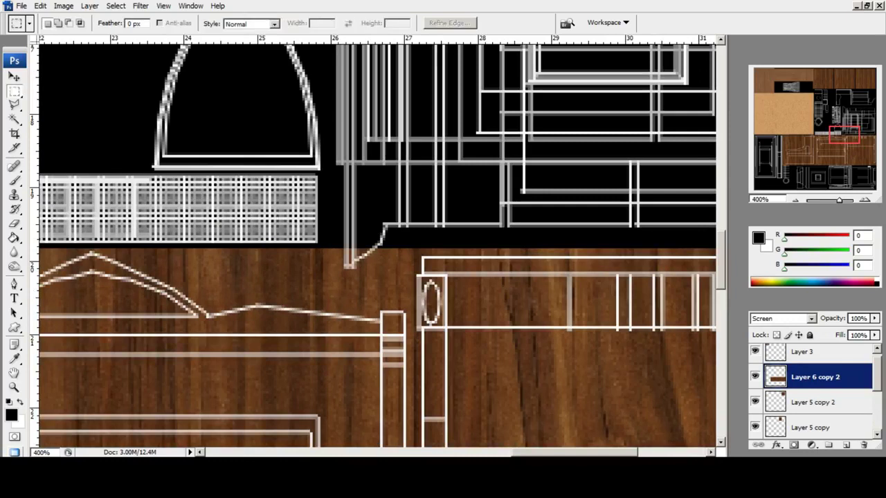
drag(336, 246, 385, 277)
key(Delete)
key(ctrl+d)
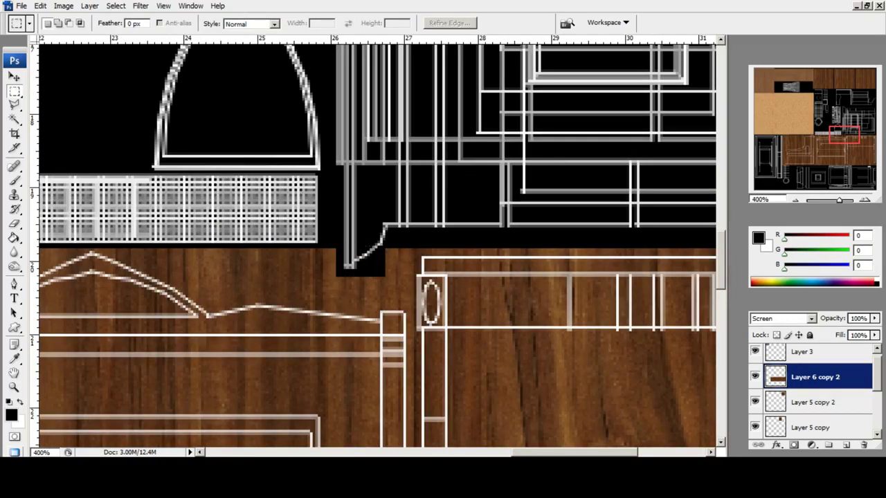
Set the merged wood layer's blend mode back to Normal with the whole layout in view.
key(z)
key(ctrl+0)
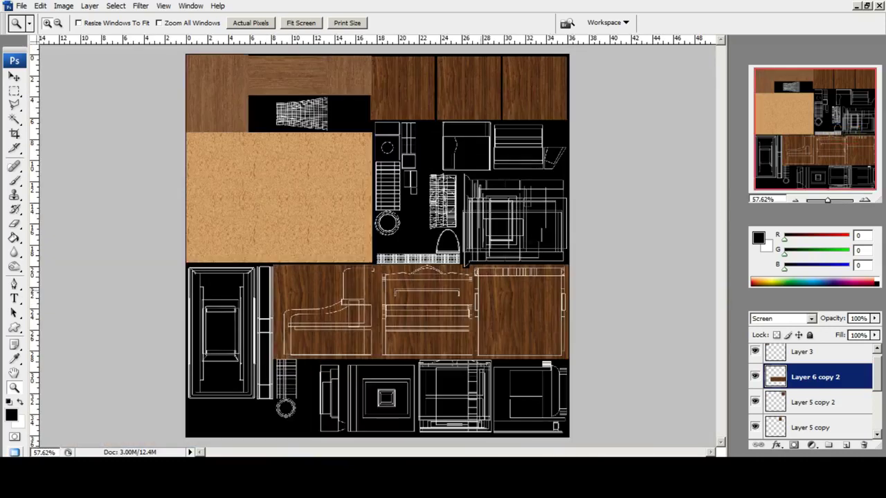
click(420, 166)
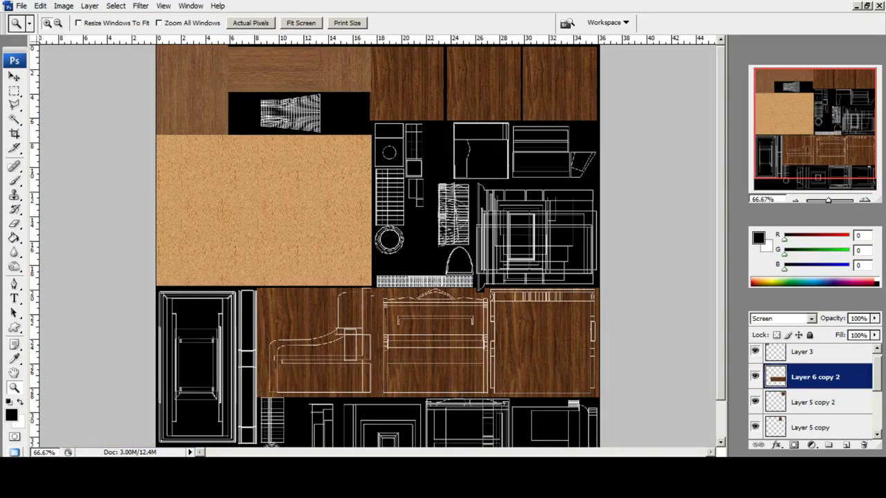
click(782, 319)
click(765, 6)
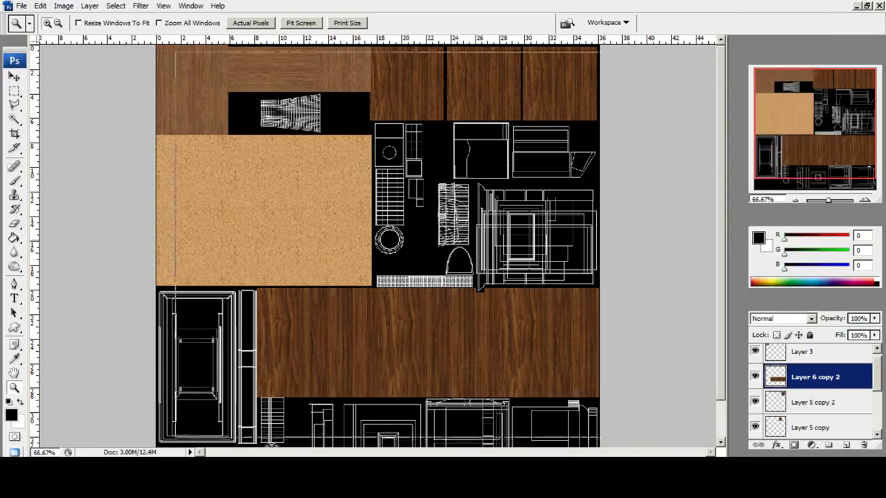
Examine the small untextured shells, then switch to Maya and compare them with the bench model in the UV Texture Editor.
click(377, 240)
click(494, 154)
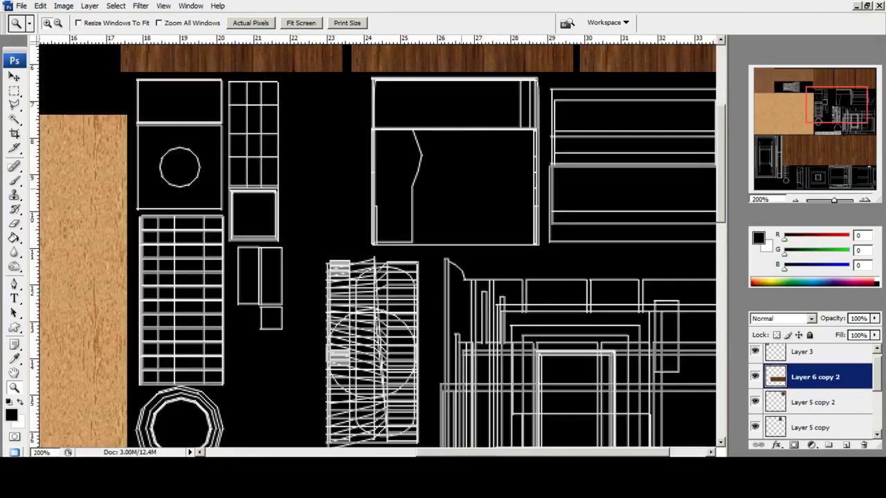
drag(462, 188, 480, 142)
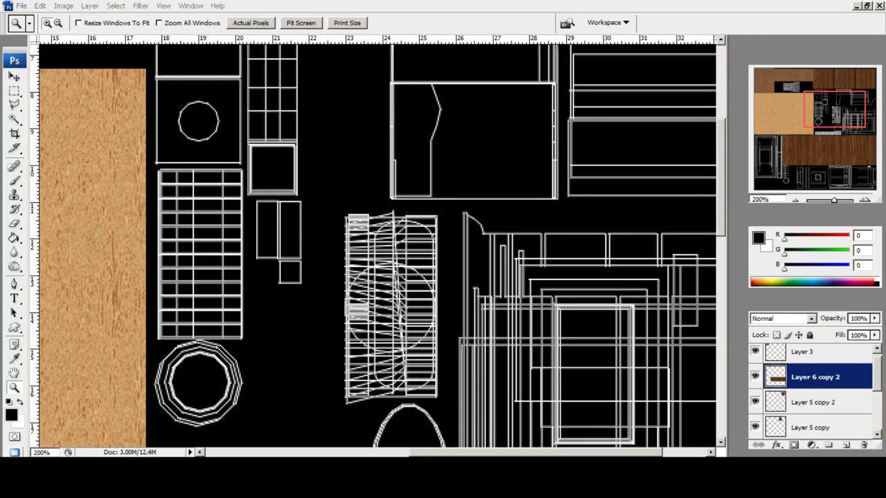
key(alt+Tab)
click(556, 240)
scroll(556, 240, up, 5)
alt+middle_drag(556, 239, 411, 253)
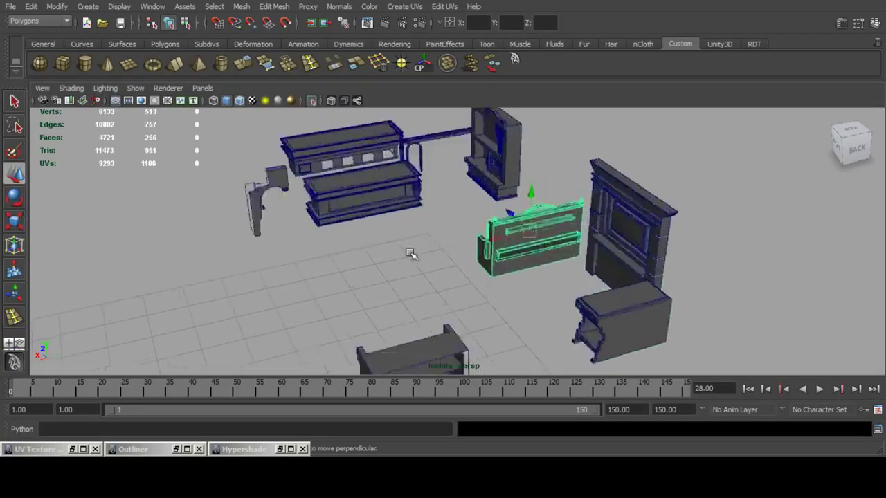
key(f)
alt+drag(411, 253, 459, 237)
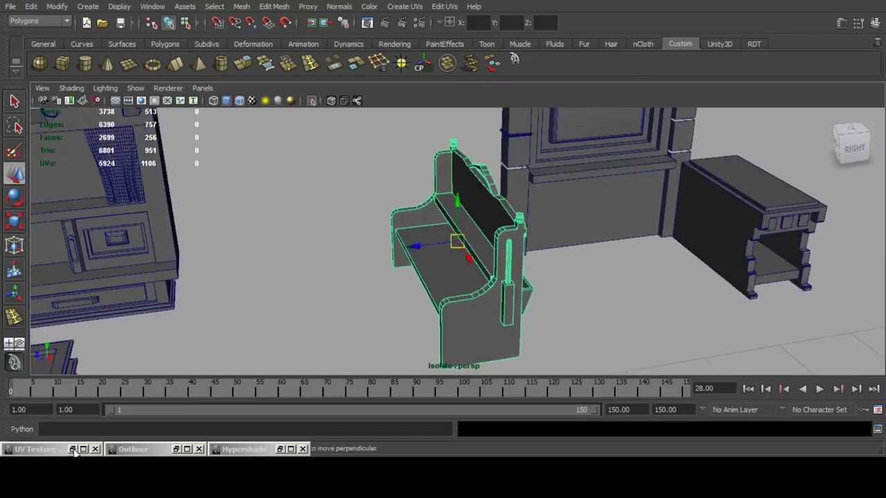
click(72, 450)
scroll(256, 232, up, 4)
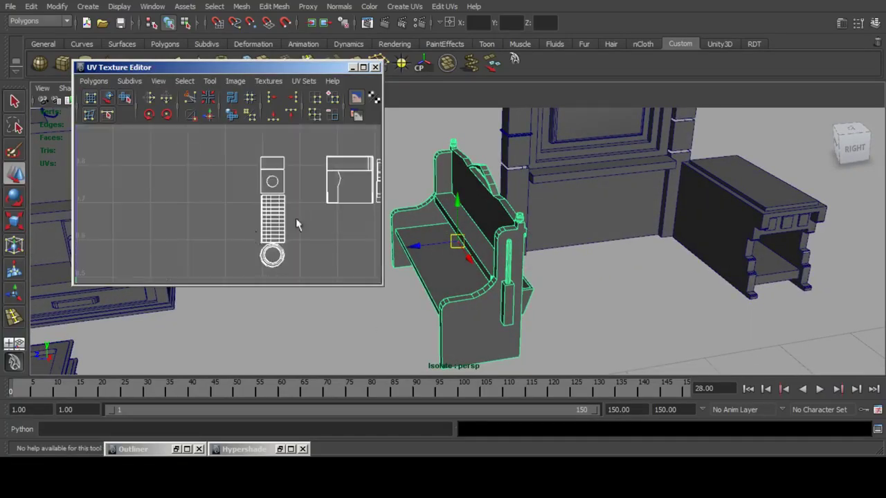
alt+middle_drag(296, 218, 261, 173)
scroll(236, 197, down, 3)
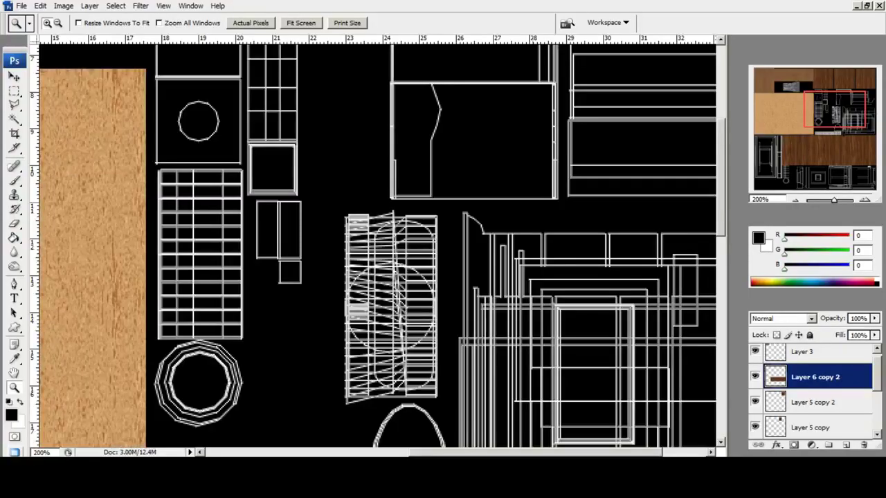
Back in Photoshop, paste the dark wood as a new layer, set its blend mode to Screen and dismiss the break reminder.
mouse_move(834, 110)
mouse_down()
mouse_move(845, 99)
mouse_move(835, 101)
mouse_up()
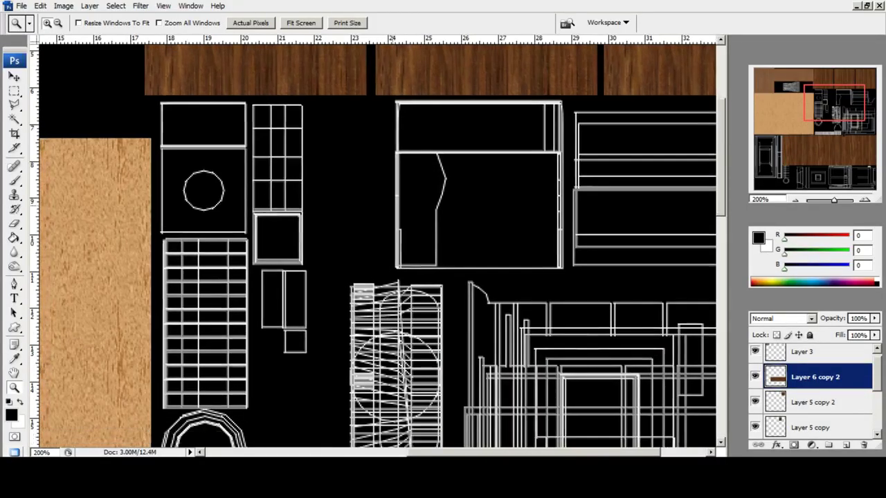
key(ctrl+v)
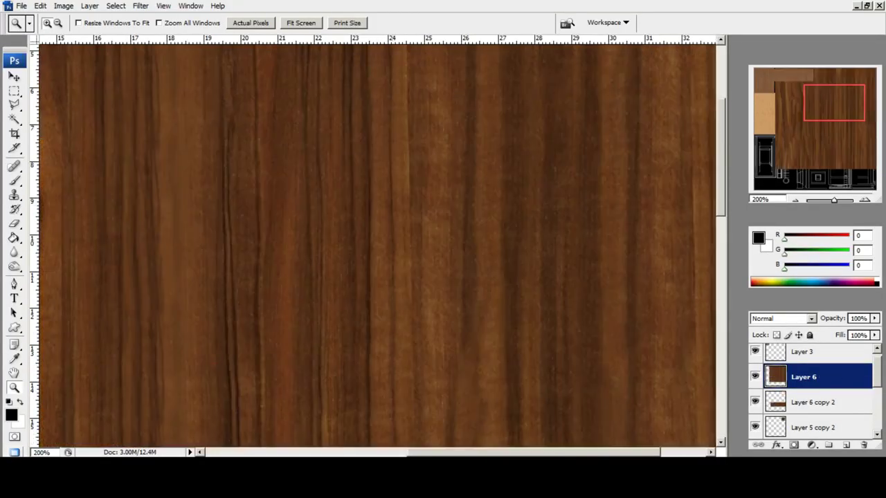
click(812, 319)
click(770, 110)
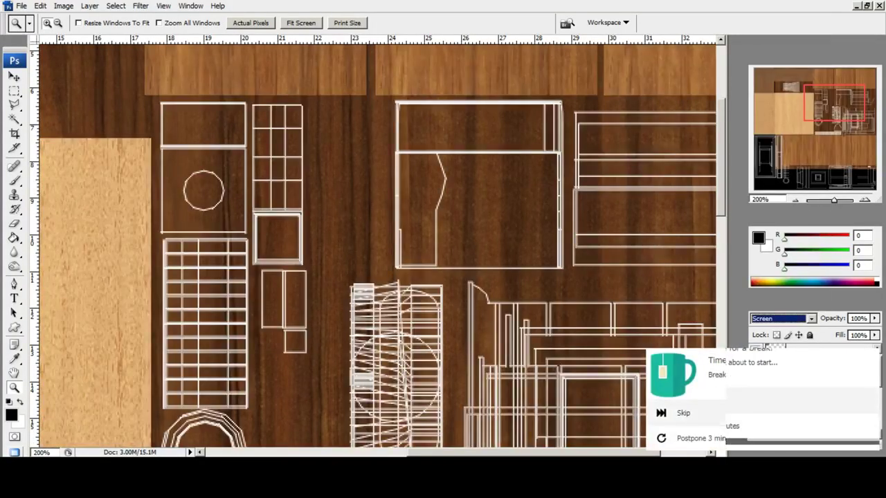
click(719, 411)
Transform the new Layer 6 to 9.5% width and 36.7% height over the narrow column of shells beside the light wood.
click(14, 90)
right_click(291, 188)
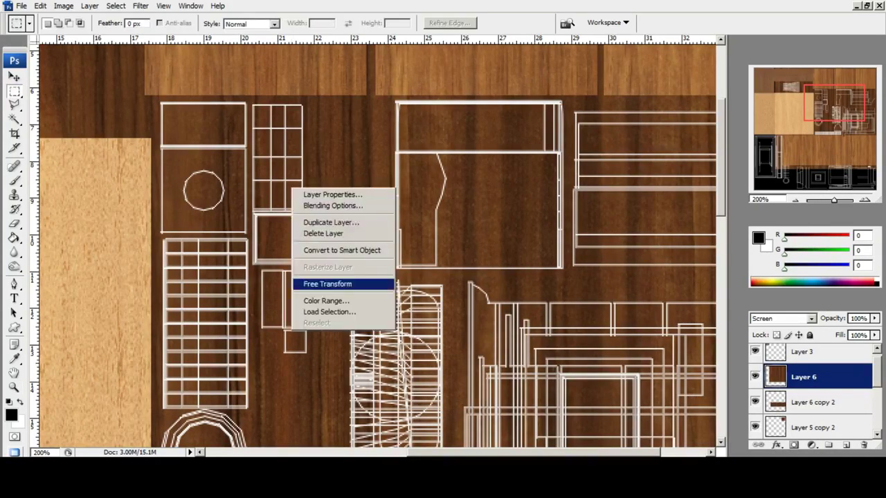
click(327, 284)
click(14, 387)
click(301, 23)
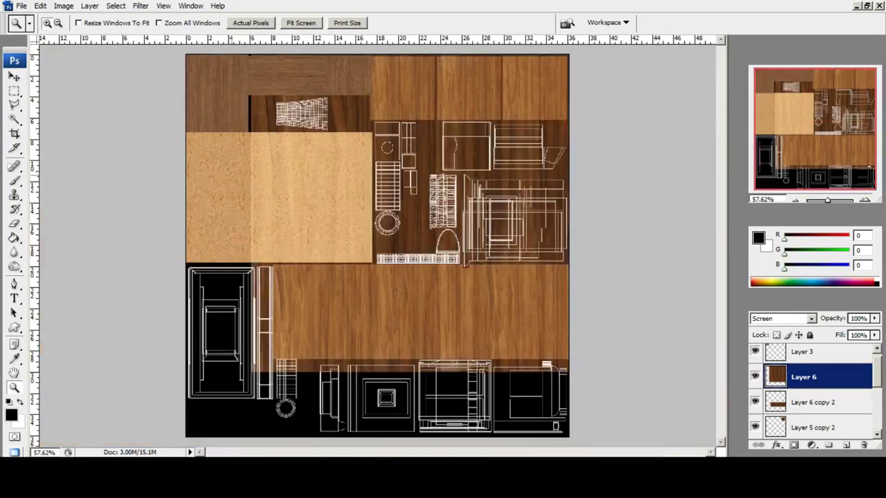
key(m)
right_click(404, 187)
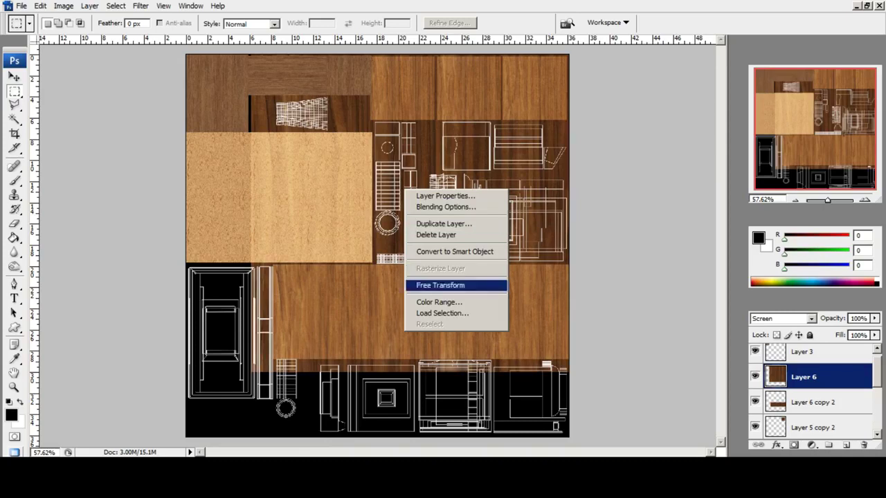
click(442, 283)
shift+drag(251, 55, 467, 270)
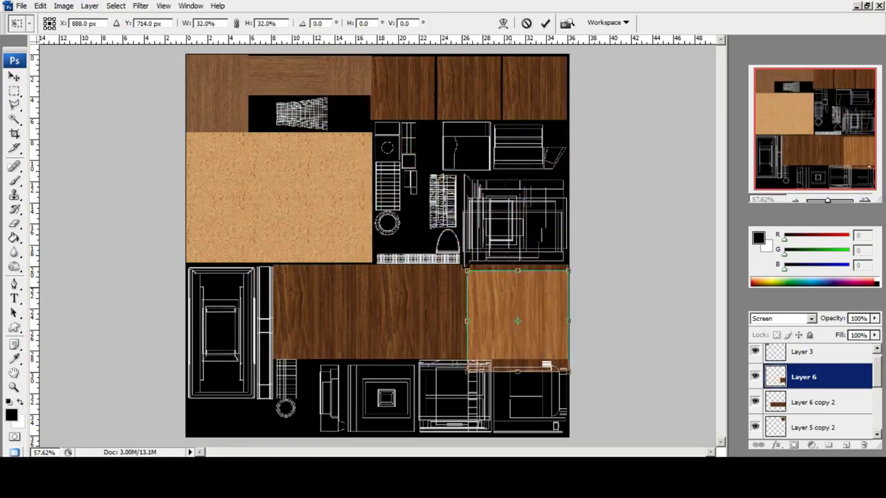
drag(509, 294, 404, 170)
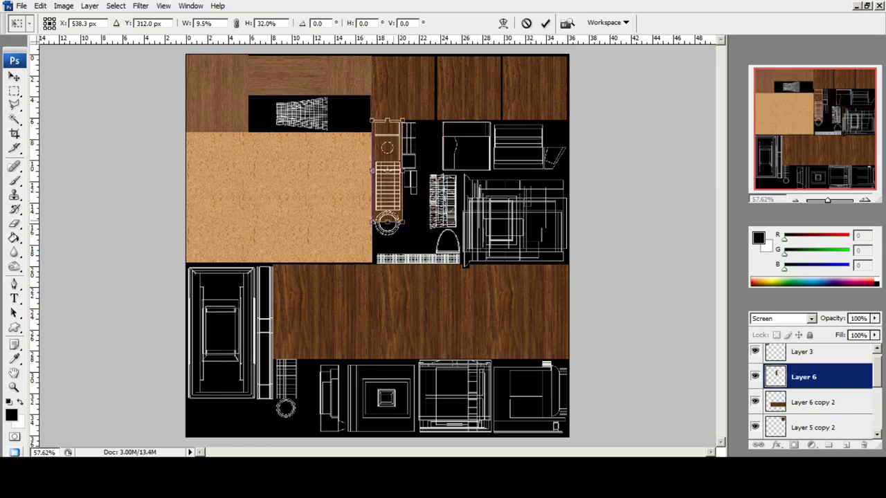
drag(388, 222, 389, 237)
click(15, 77)
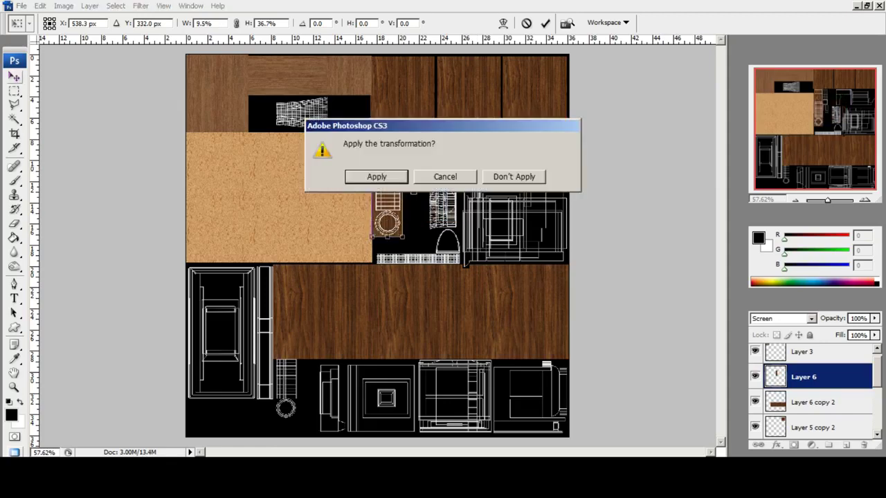
click(369, 177)
Narrow the Layer 6 wood to 93.2% width so it clears the neighbouring small shells, and set its blend mode to Normal.
click(15, 388)
click(396, 157)
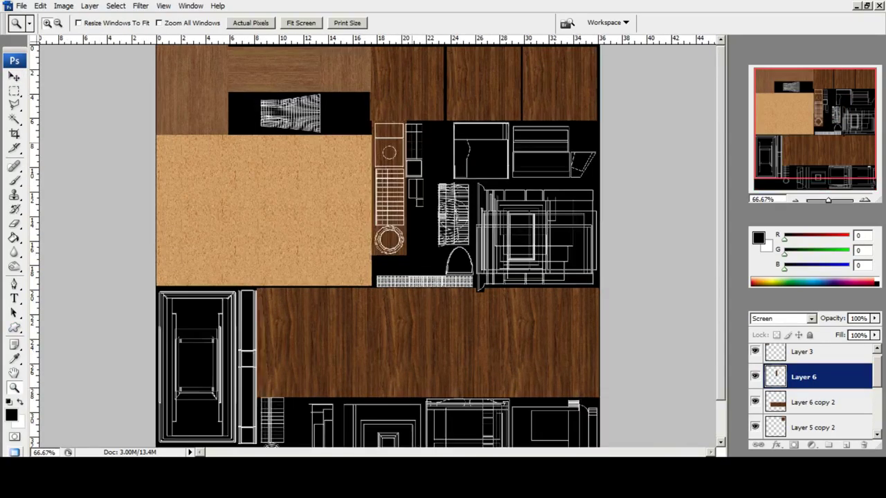
click(396, 156)
click(419, 194)
scroll(457, 198, down, 7)
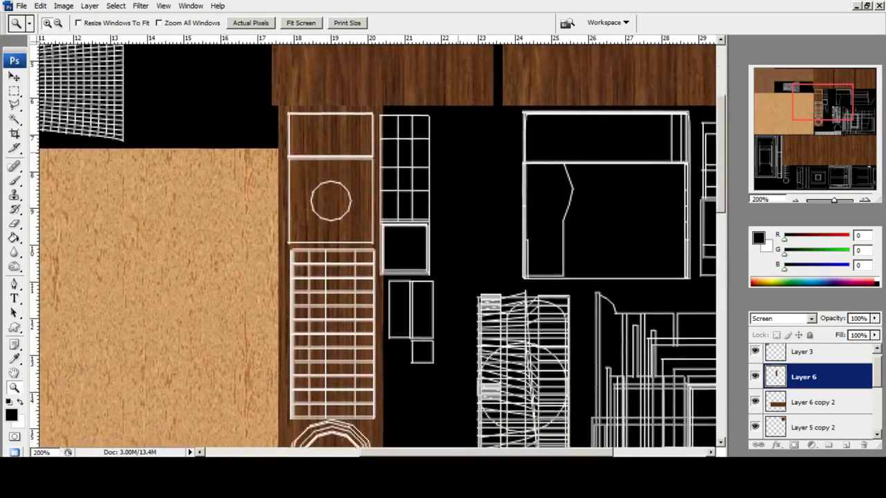
key(m)
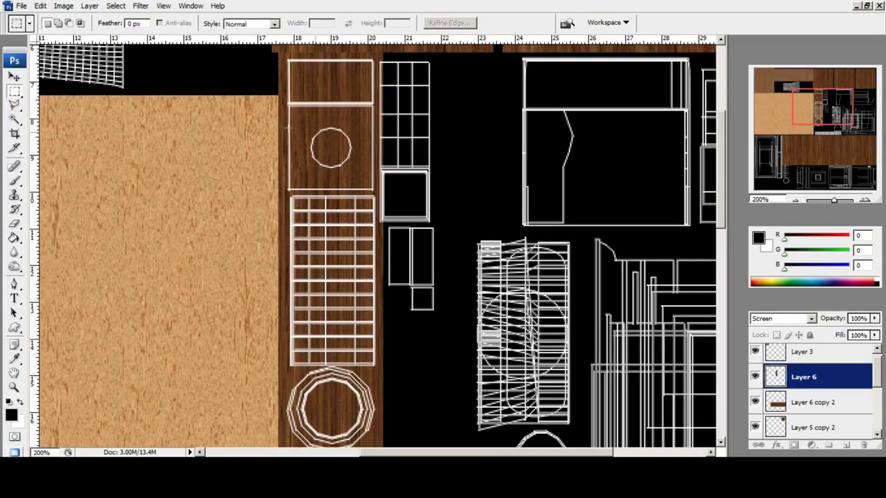
right_click(366, 145)
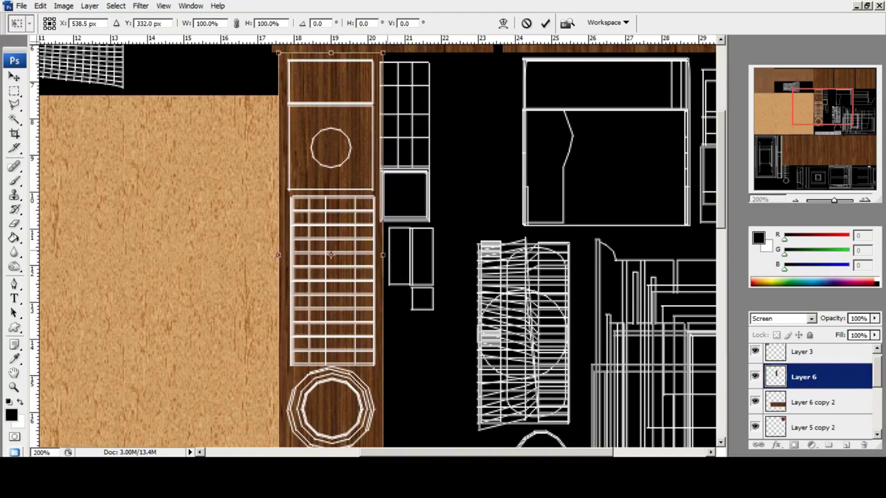
drag(382, 255, 376, 255)
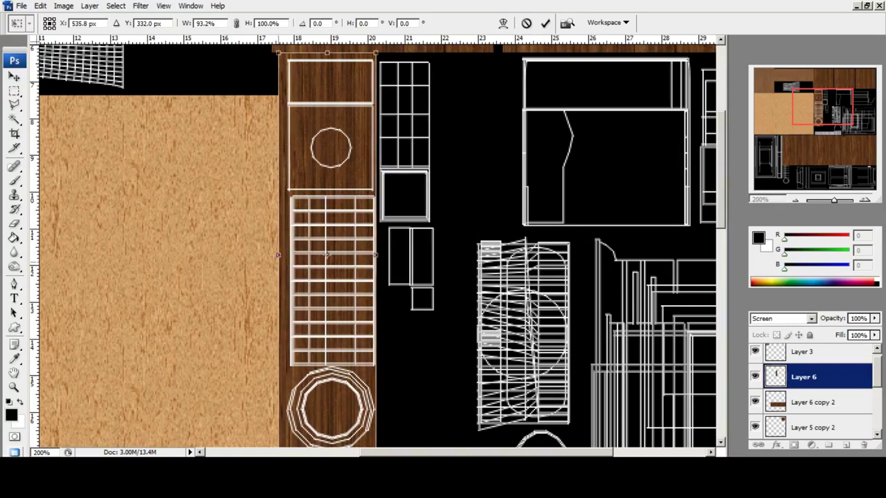
click(15, 77)
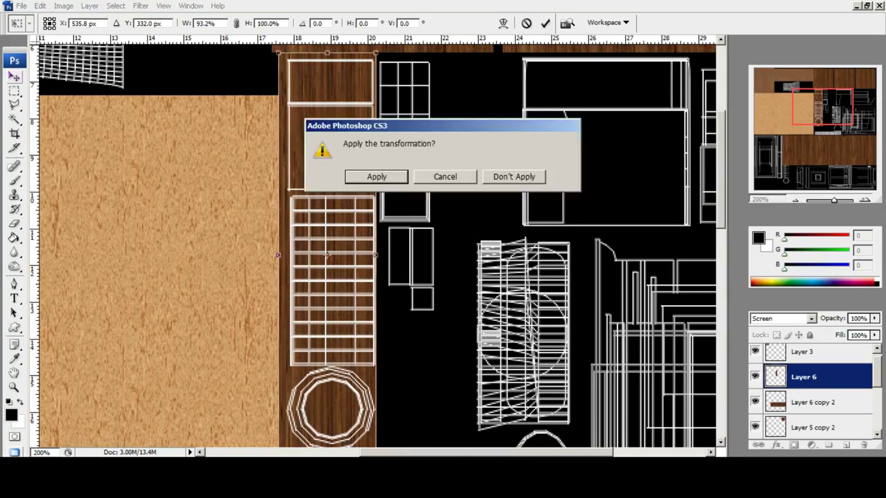
key(Return)
click(811, 319)
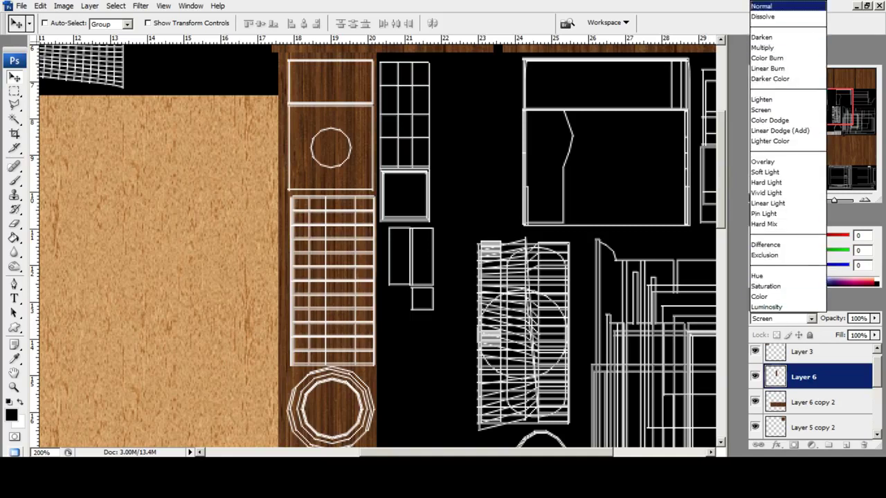
click(770, 5)
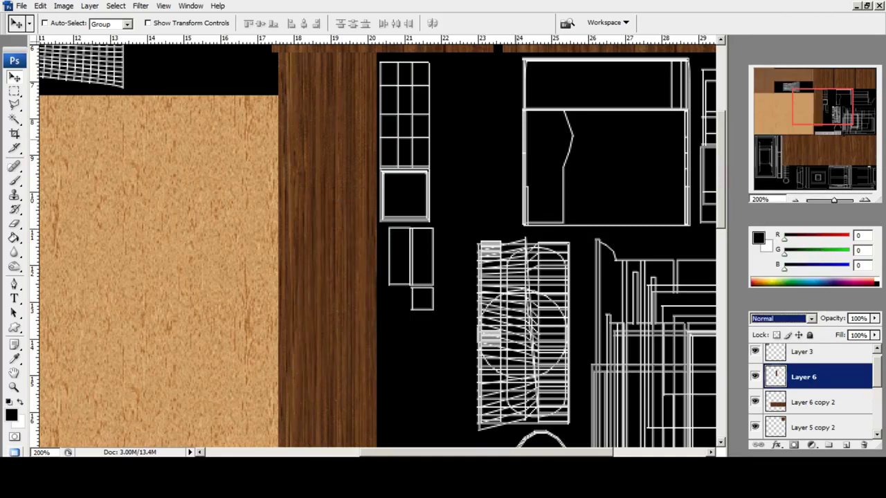
Paste the dark wood as another new layer and set its blend mode to Screen.
key(ctrl+v)
key(z)
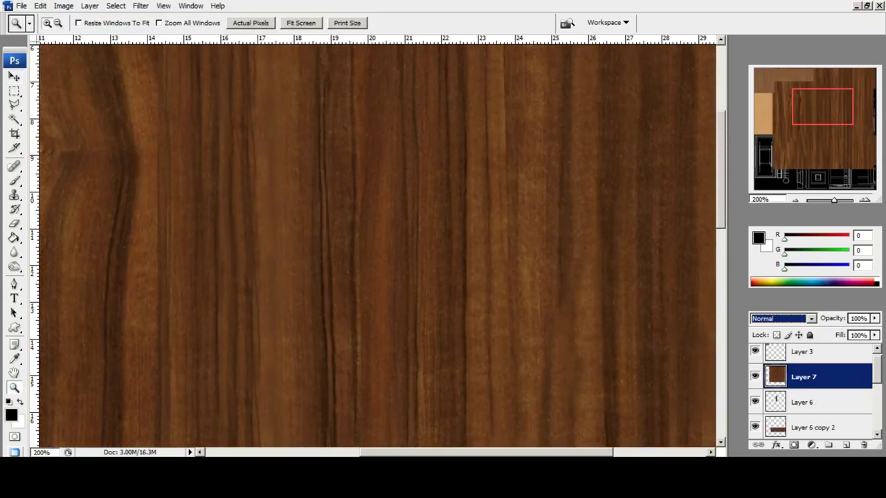
key(ctrl+0)
click(812, 319)
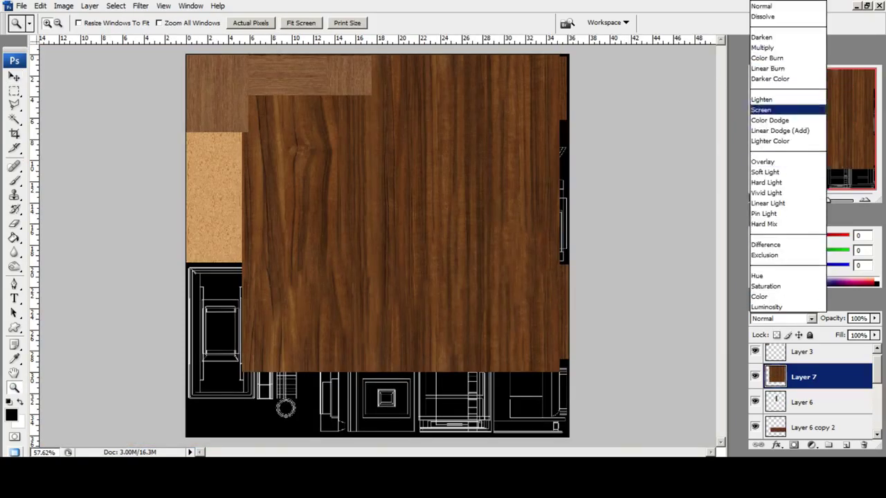
click(789, 109)
Transform the pasted wood to 17.5% width and 16.1% height over the square shell below the middle dark wood panel.
key(m)
right_click(433, 170)
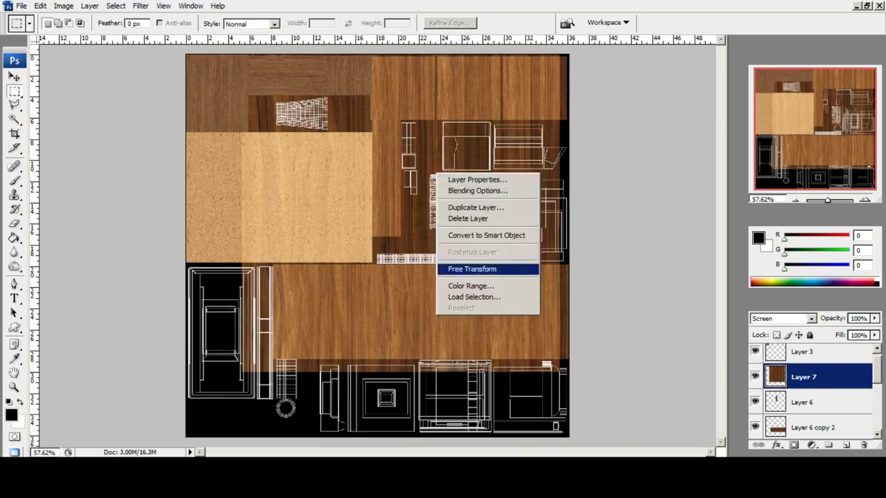
click(460, 269)
shift+drag(242, 55, 482, 163)
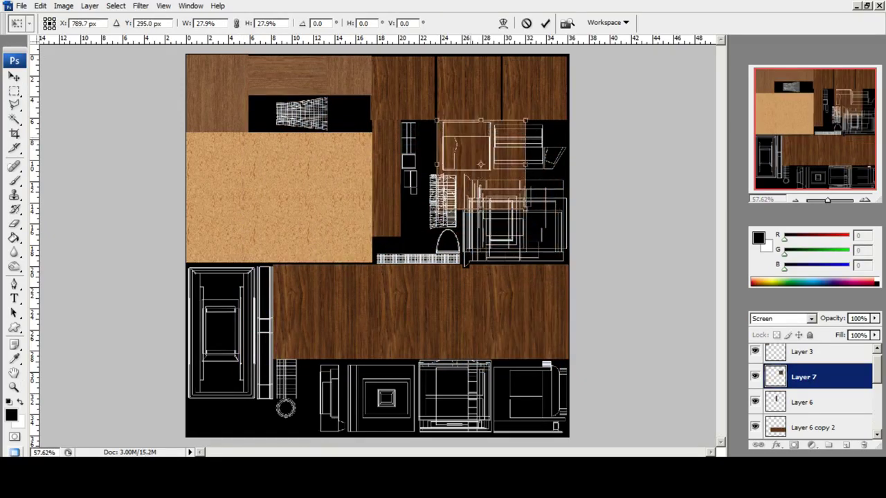
drag(481, 209, 481, 172)
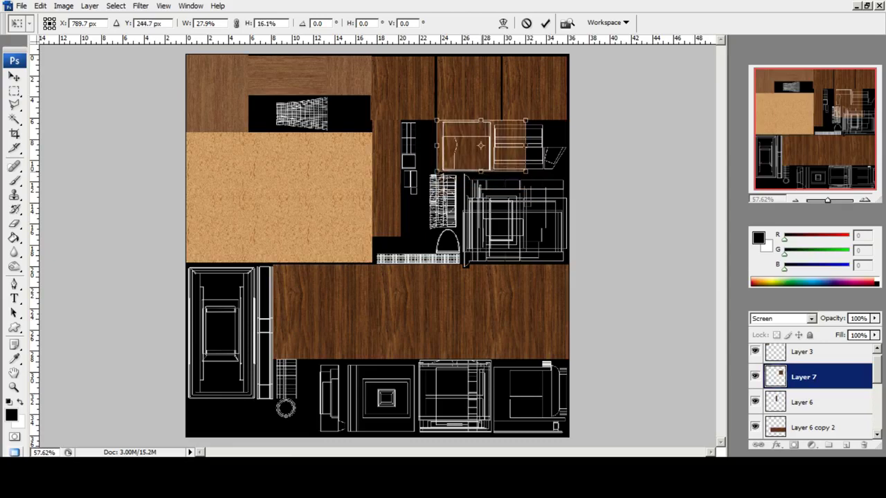
drag(526, 146, 492, 146)
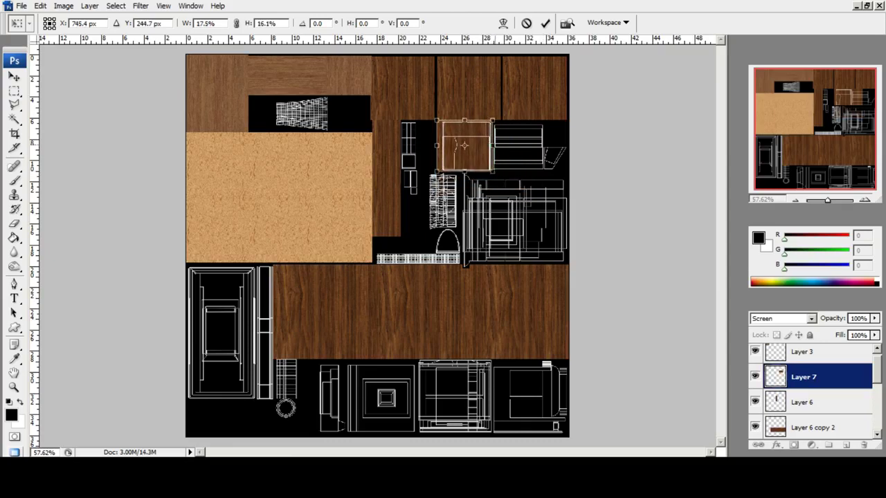
click(14, 78)
key(Return)
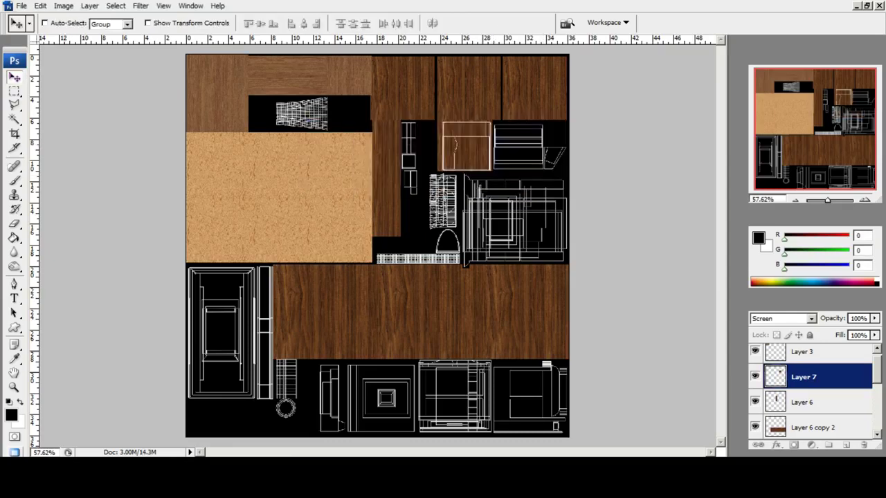
Duplicate the Layer 7 wood patch twice and line the copies up beside it over the rectangular and trapezoid shells.
click(15, 387)
click(462, 175)
click(462, 174)
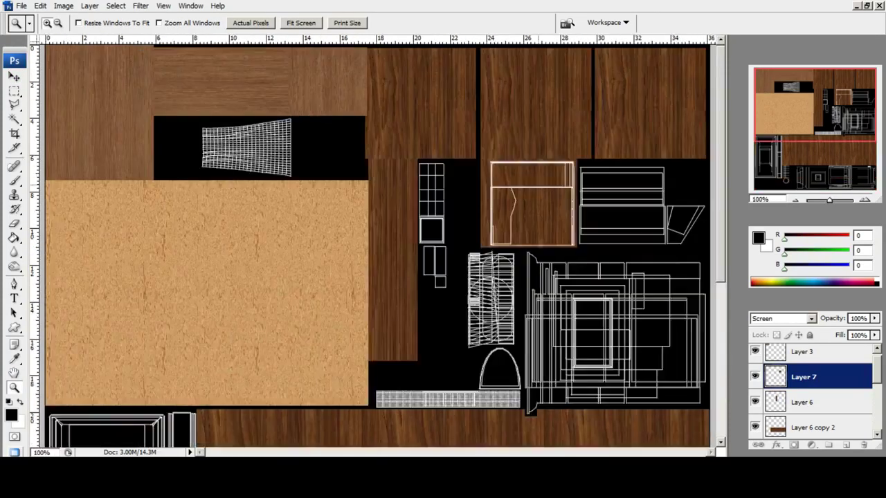
click(536, 185)
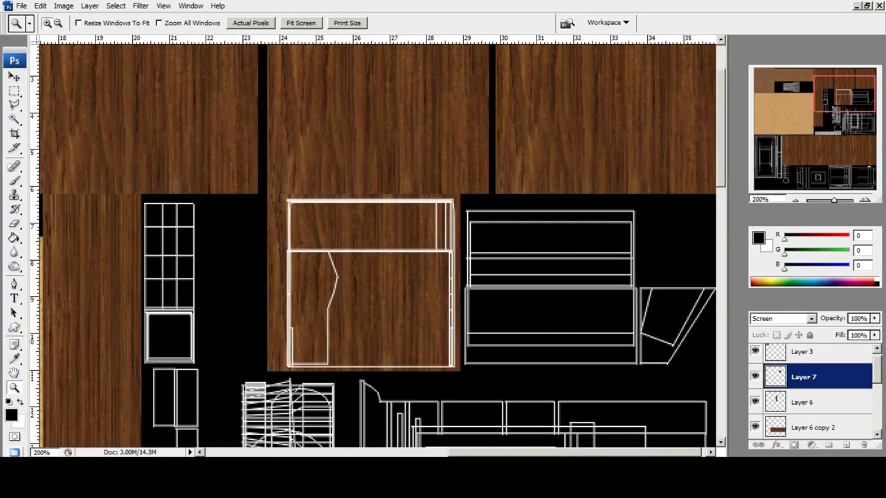
key(ctrl+j)
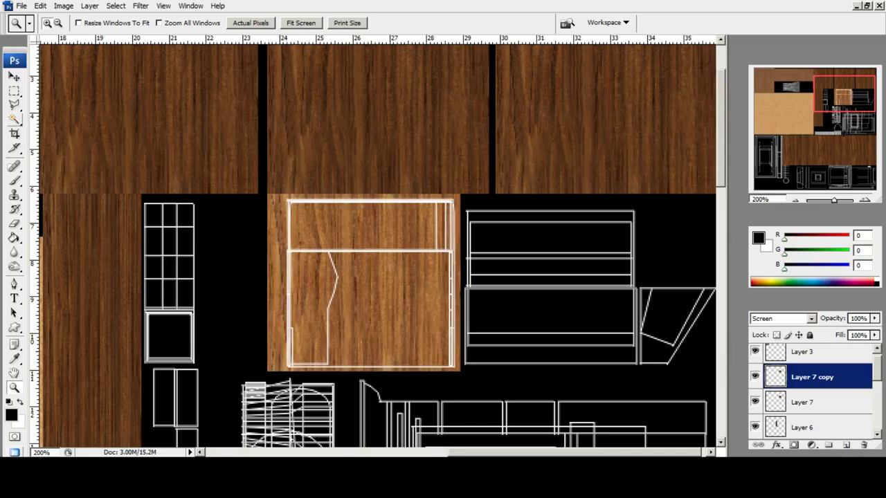
click(14, 77)
drag(292, 280, 485, 280)
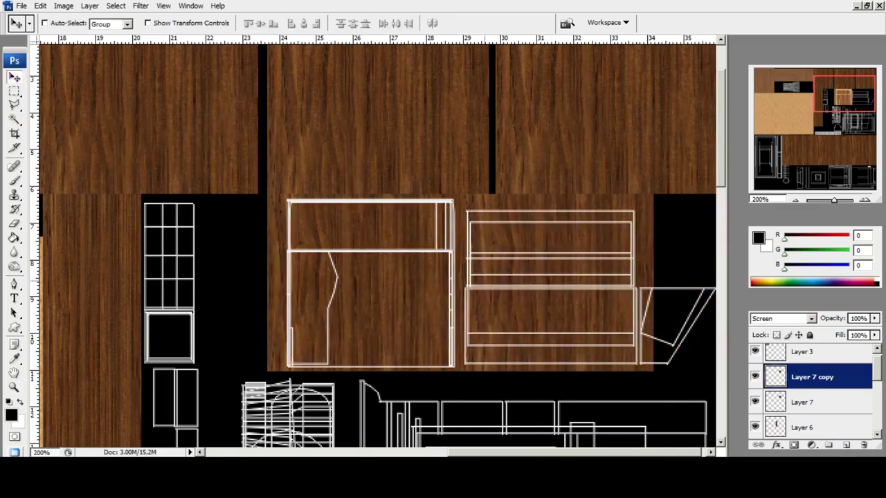
drag(813, 378, 846, 445)
drag(494, 282, 677, 283)
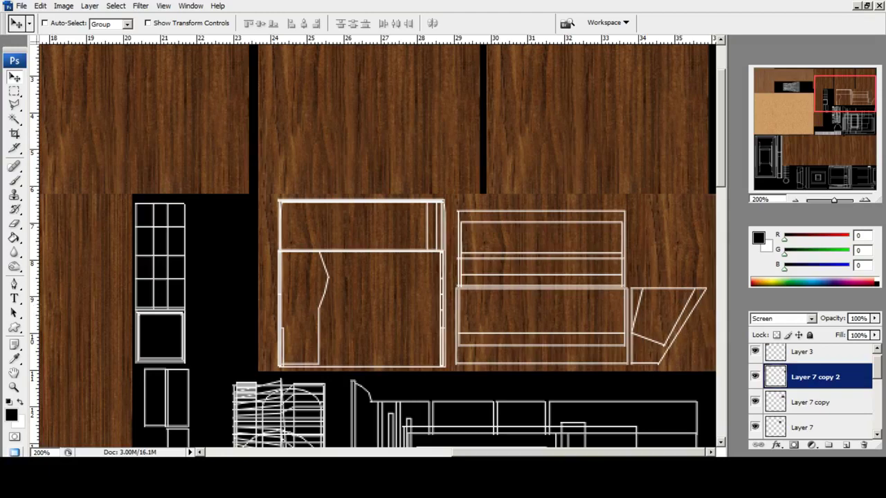
Merge Layer 7 and its two copies into one layer.
shift+click(815, 428)
key(ctrl+e)
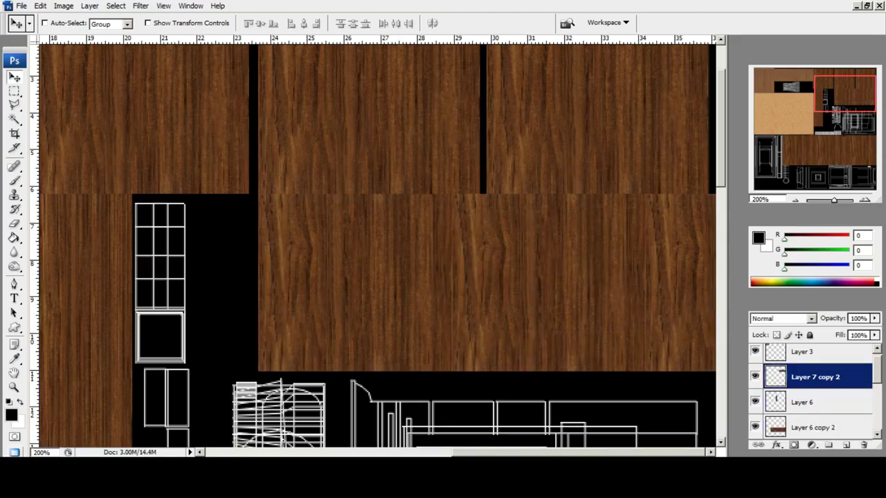
key(z)
key(ctrl+0)
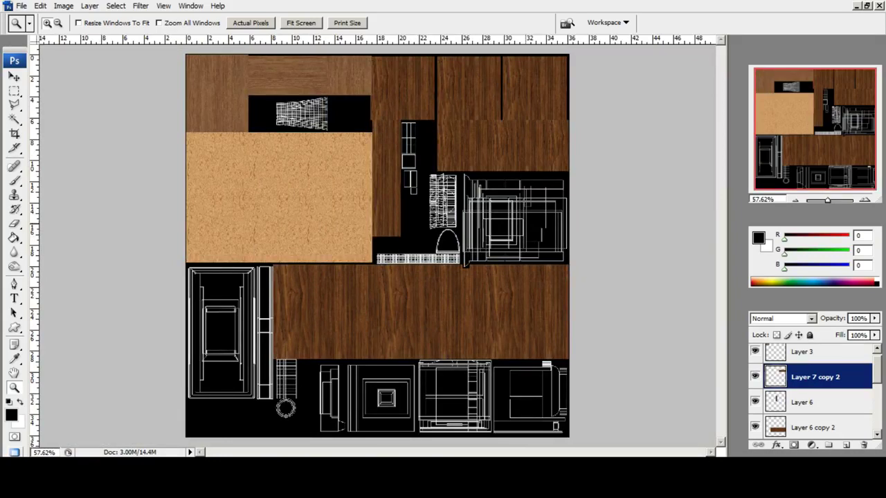
Examine the remaining untextured shells in the middle and lower parts of the UV layout.
key(ctrl+plus)
key(ctrl+plus)
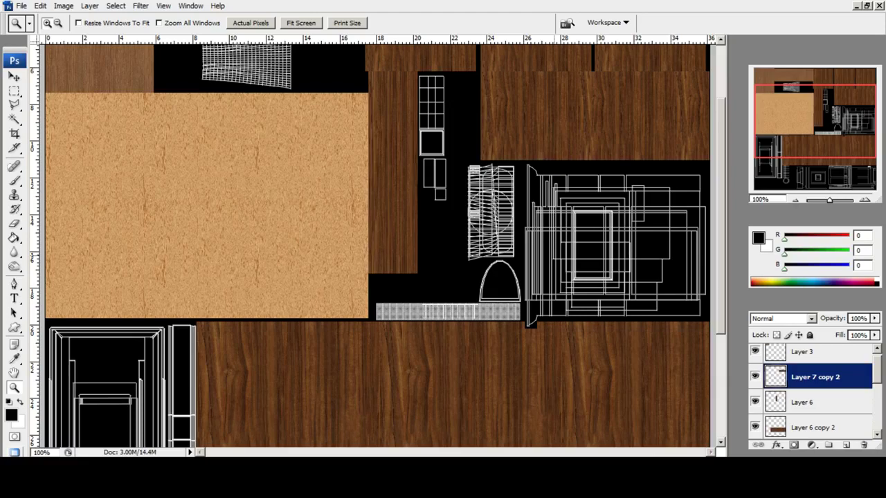
scroll(377, 246, down, 5)
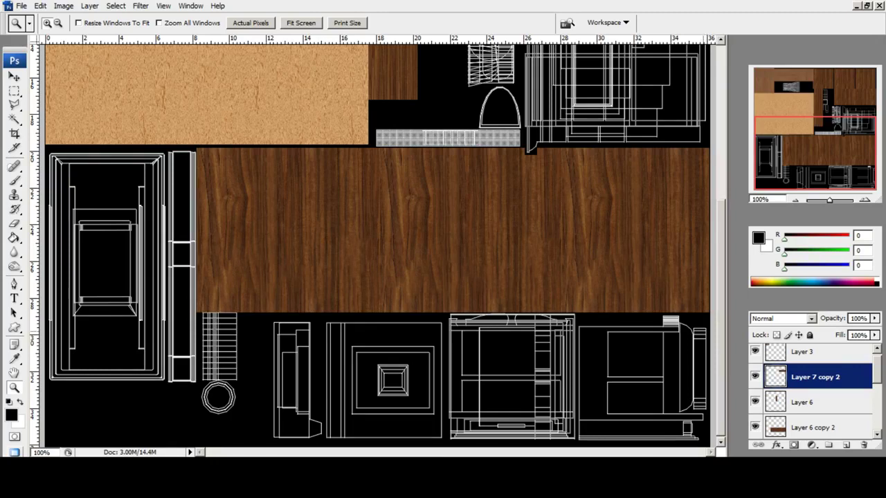
scroll(378, 245, up, 1)
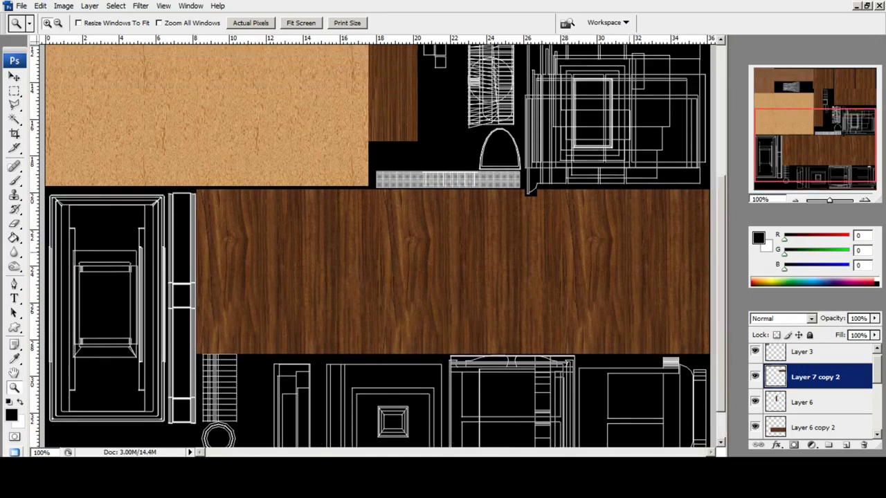
scroll(377, 246, down, 1)
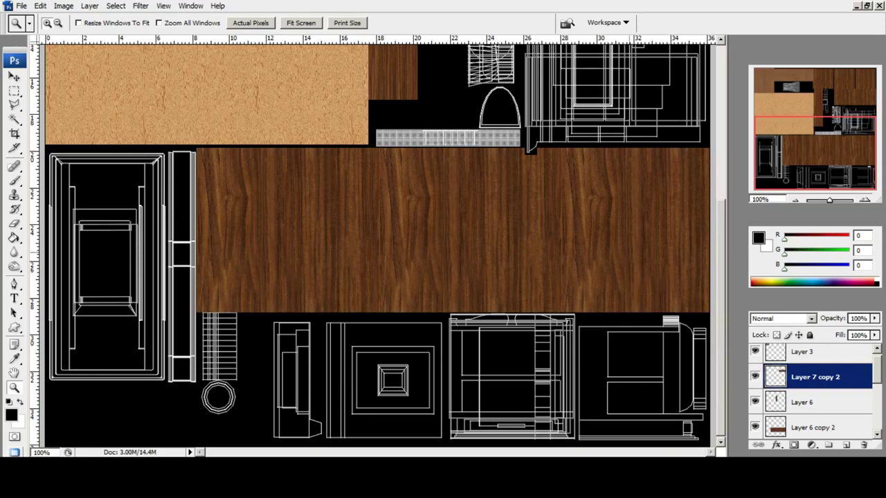
scroll(377, 247, up, 2)
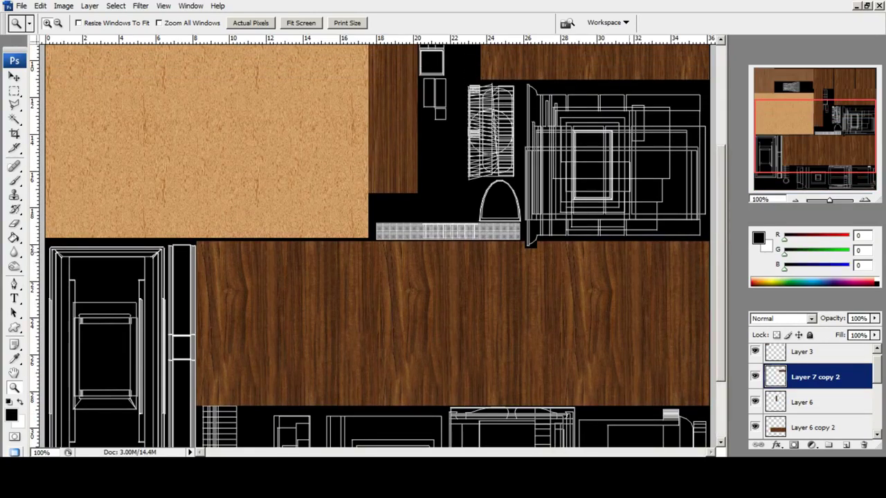
scroll(377, 247, up, 1)
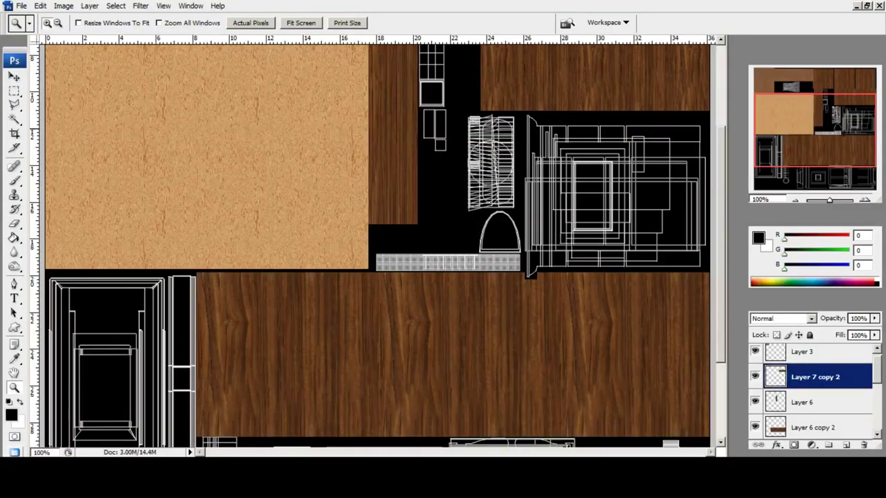
scroll(377, 246, up, 3)
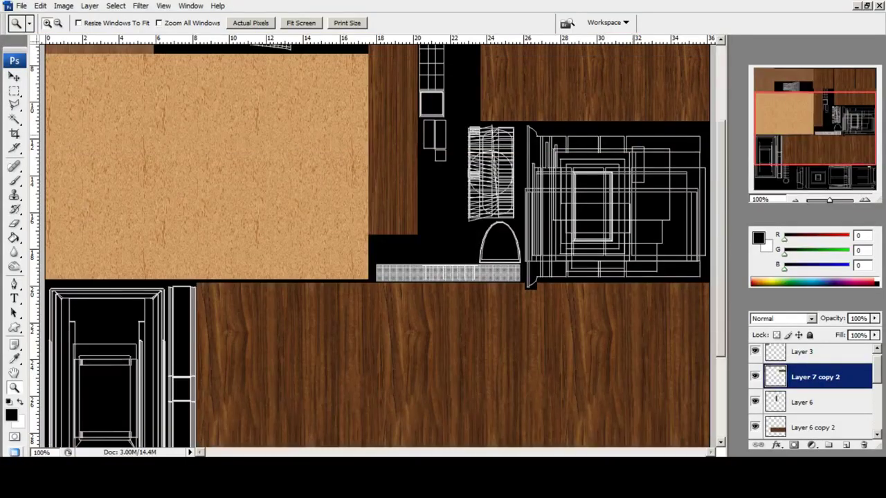
Paste the dark wood as a new layer in Screen mode and scale it proportionally to 44.1% beside the light wood.
key(ctrl+v)
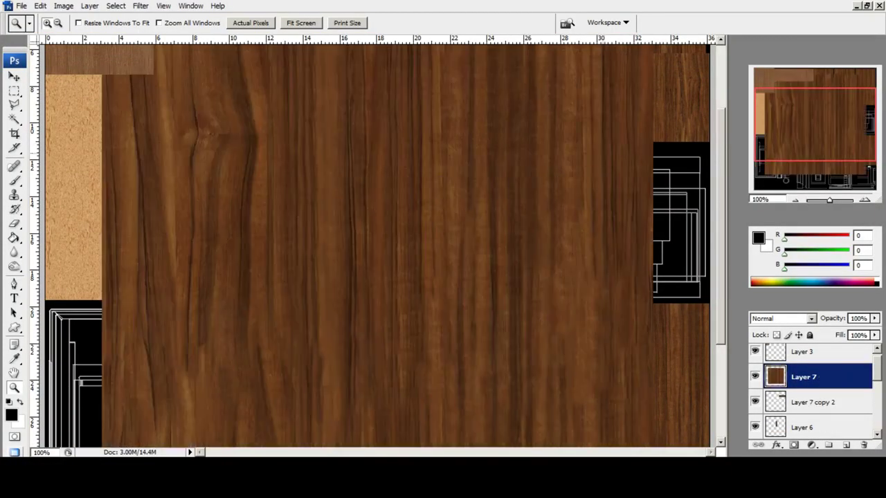
click(811, 319)
click(789, 111)
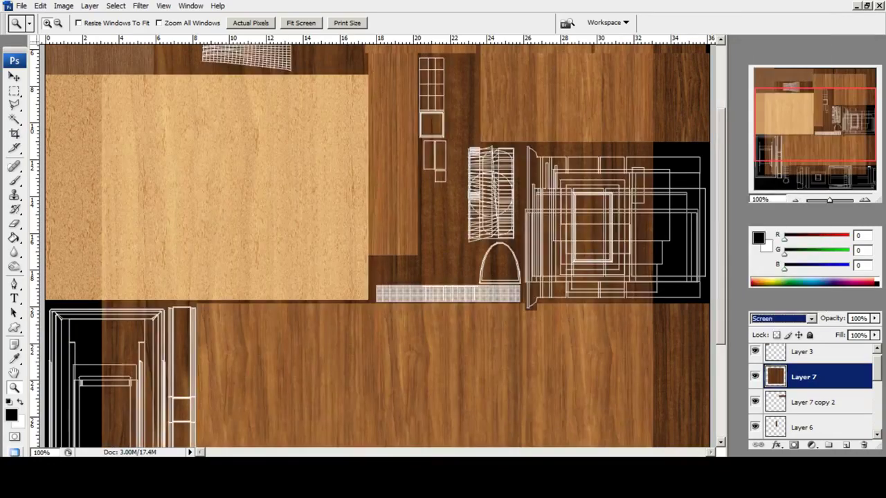
click(15, 91)
right_click(377, 177)
click(414, 274)
scroll(360, 242, up, 10)
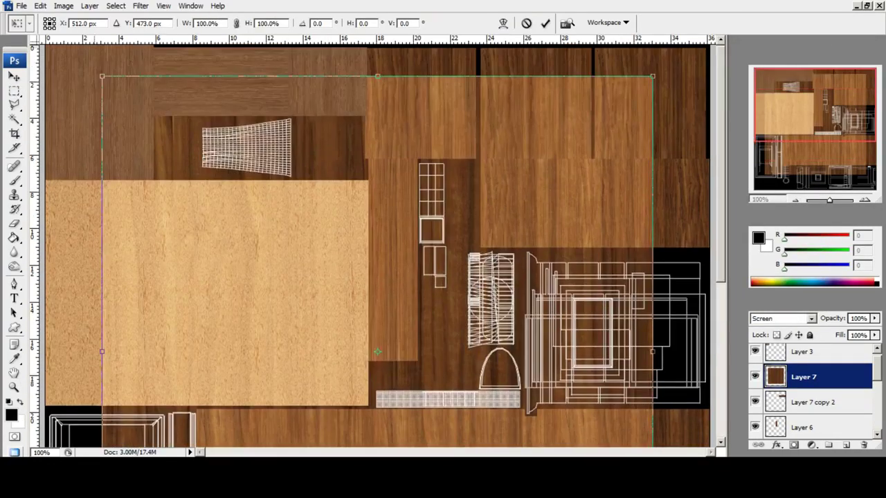
shift+drag(101, 76, 410, 384)
scroll(457, 312, down, 5)
drag(472, 265, 430, 140)
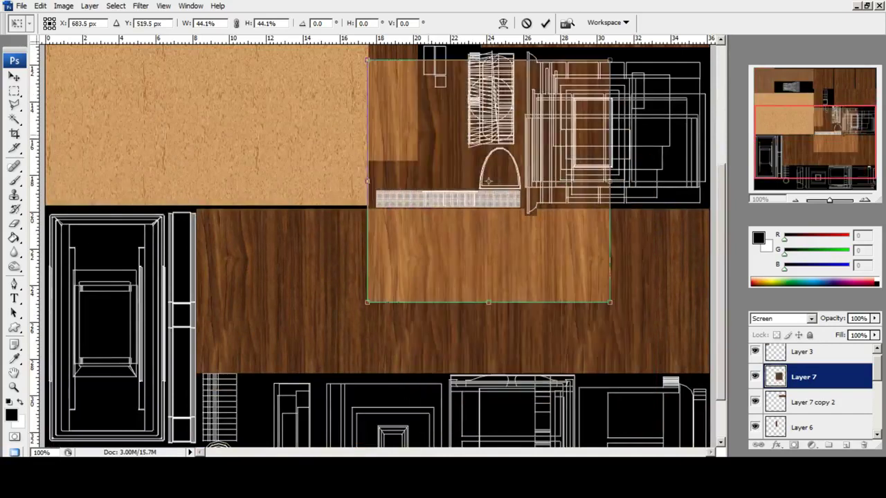
Rotate the pasted wood 90° and scale it to 30.4% by 33.8% so it covers the overlapping rectangular shells.
right_click(427, 135)
click(472, 242)
drag(475, 242, 575, 229)
scroll(575, 229, up, 2)
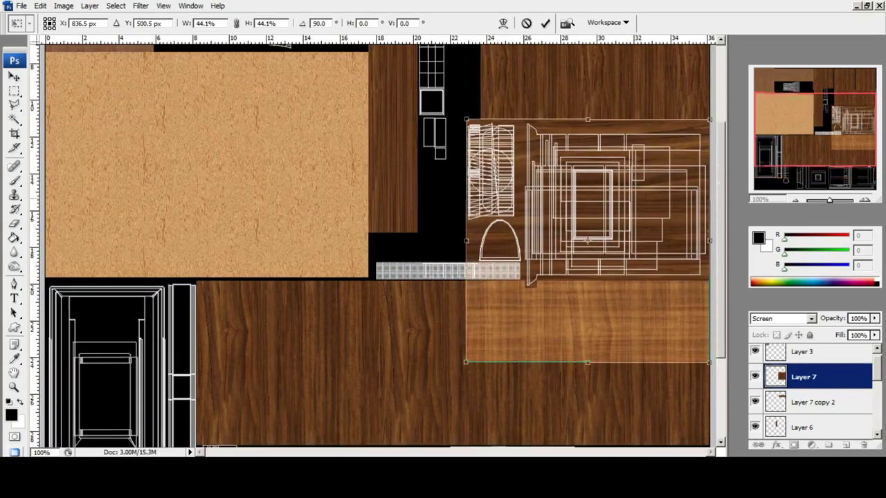
shift+drag(466, 363, 540, 287)
drag(541, 204, 536, 204)
drag(535, 286, 523, 286)
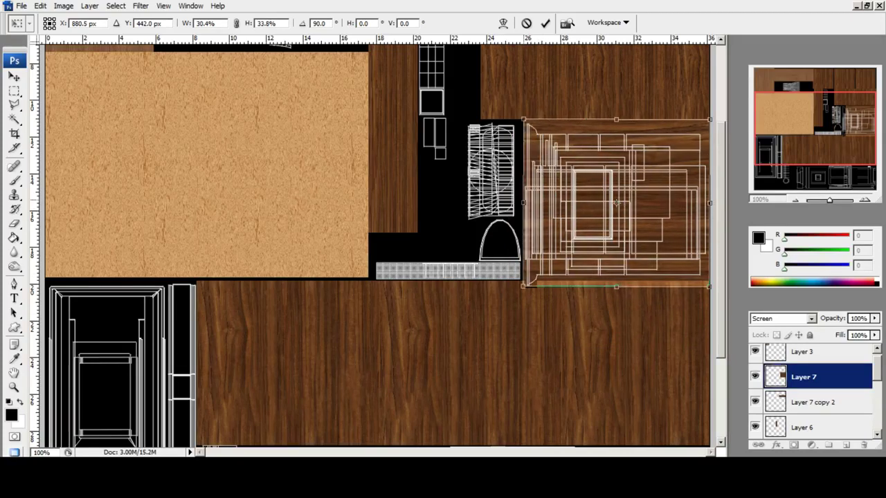
click(15, 76)
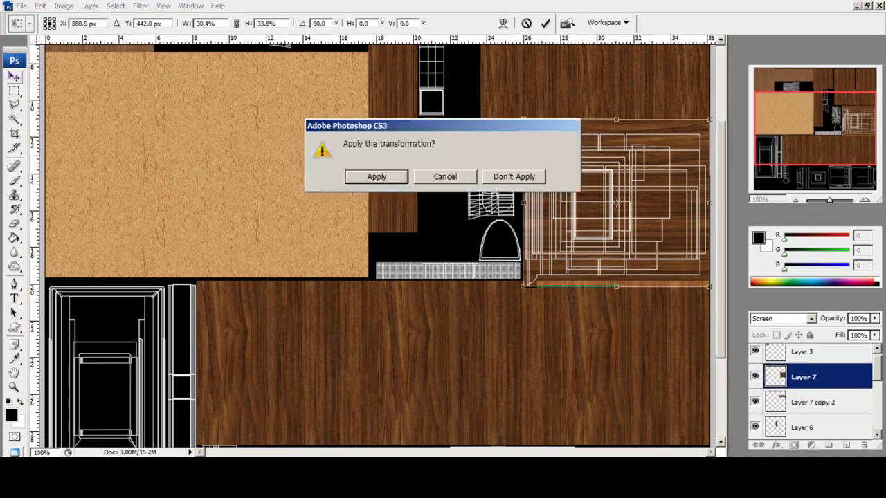
click(376, 177)
Set Layer 7's blend mode to Normal and move it below Layer 6 copy 2 in the layer stack.
click(811, 319)
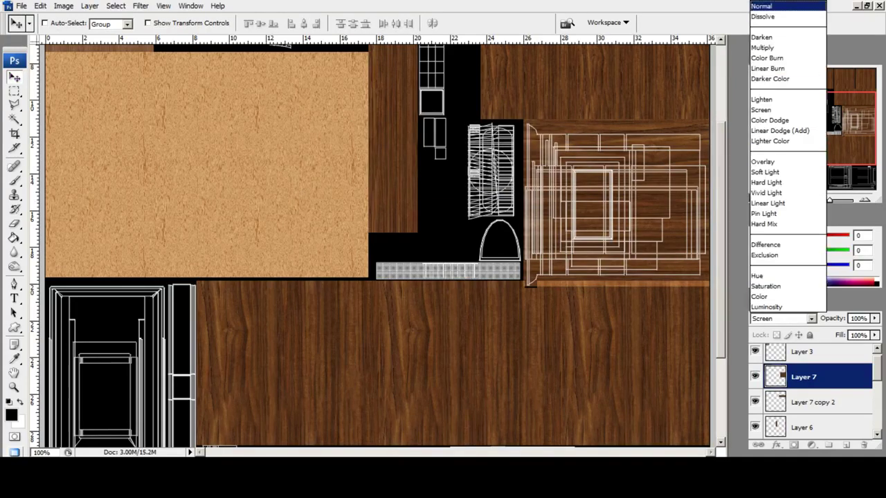
click(762, 7)
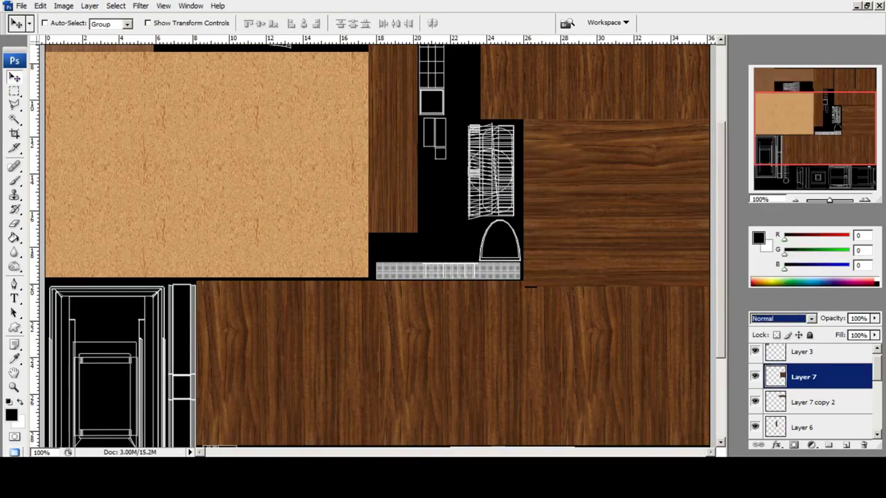
click(755, 402)
scroll(810, 392, up, 1)
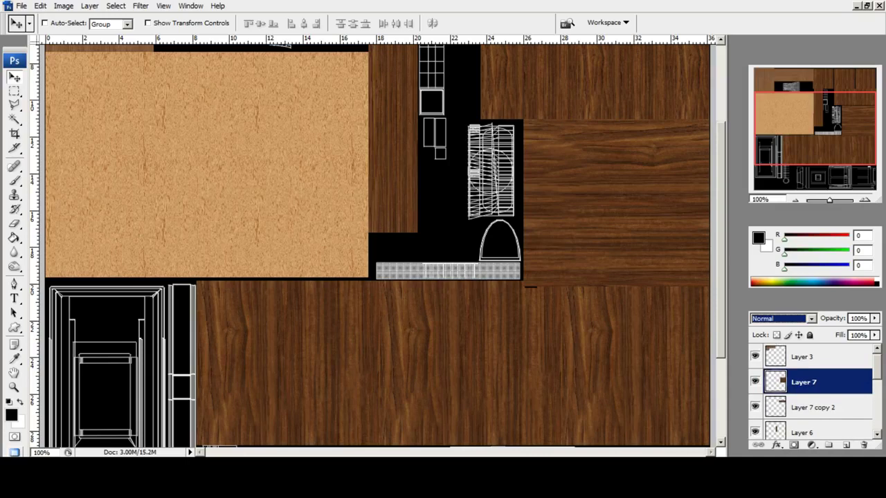
click(755, 356)
click(755, 357)
scroll(810, 392, down, 1)
drag(806, 357, 806, 419)
scroll(806, 408, down, 3)
scroll(807, 392, up, 1)
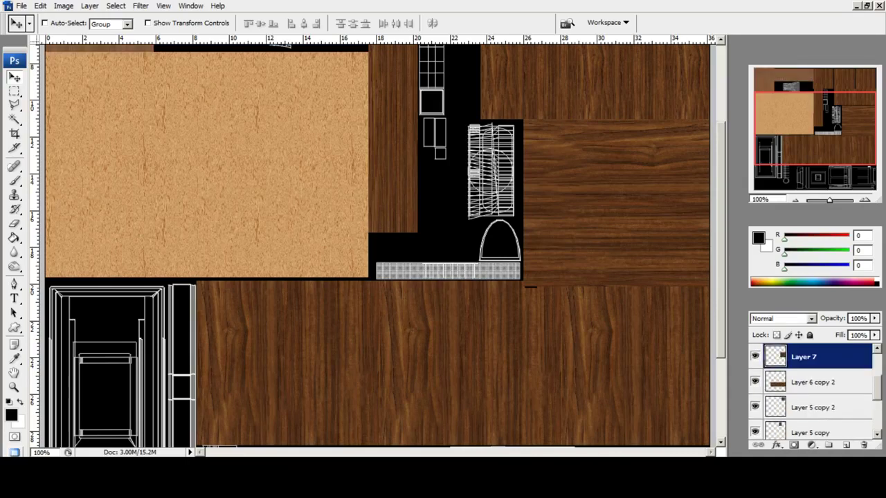
drag(806, 357, 806, 394)
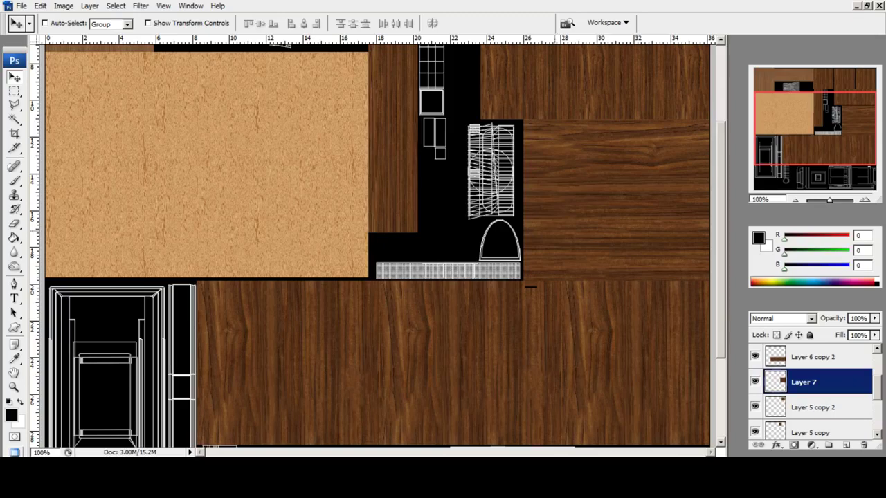
Fit the whole texture in view and start saving a copy into the RE3_Visted project's sourceimages folder.
click(14, 387)
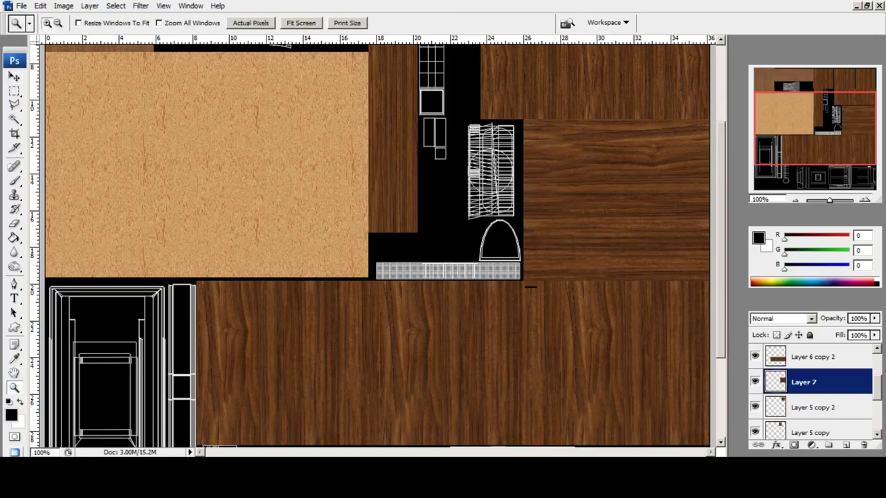
click(301, 23)
click(21, 6)
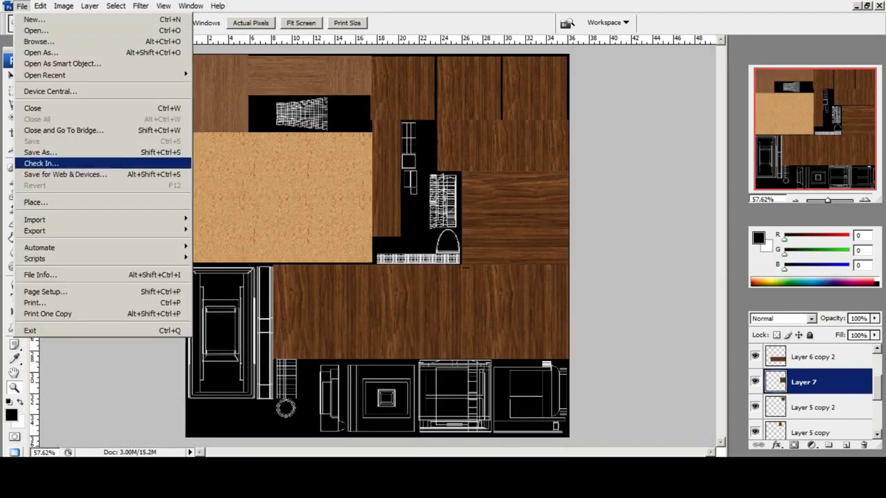
click(31, 148)
click(666, 34)
click(493, 216)
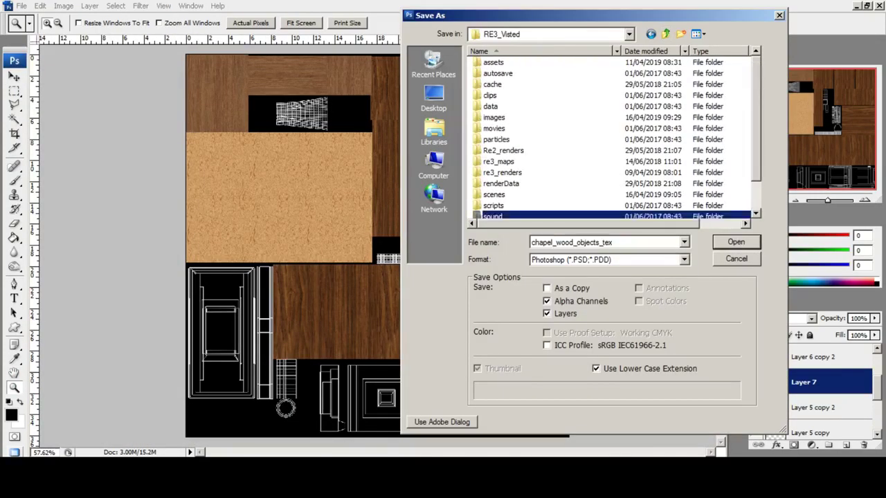
scroll(492, 207, down, 2)
click(505, 194)
double_click(505, 194)
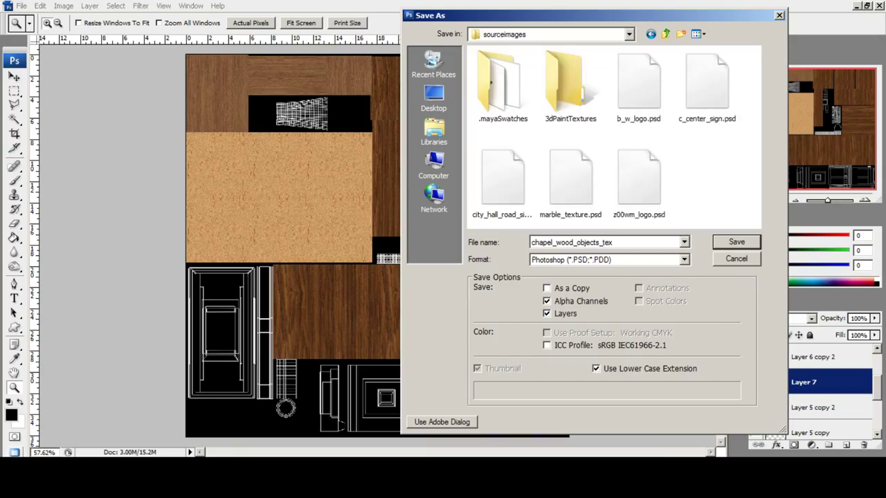
Save the texture as chapel_wood_objects_tex in Targa format at 32 bits/pixel.
click(609, 260)
click(588, 423)
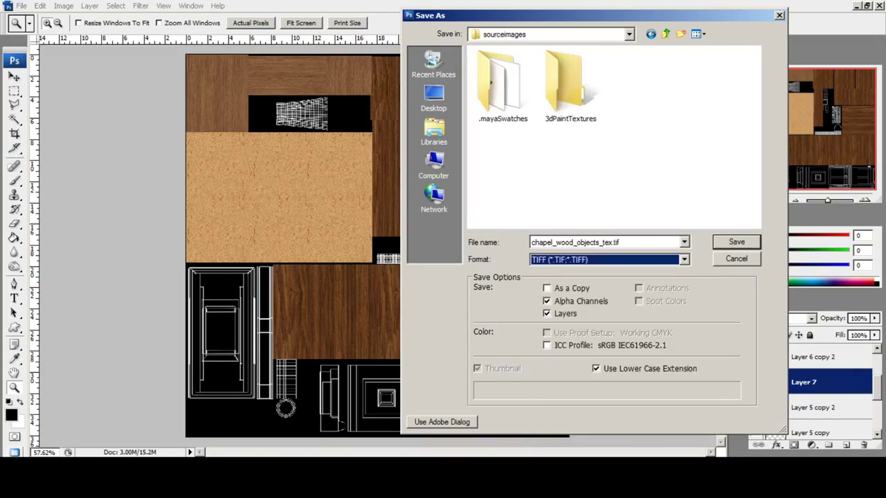
click(609, 259)
click(589, 415)
key(Return)
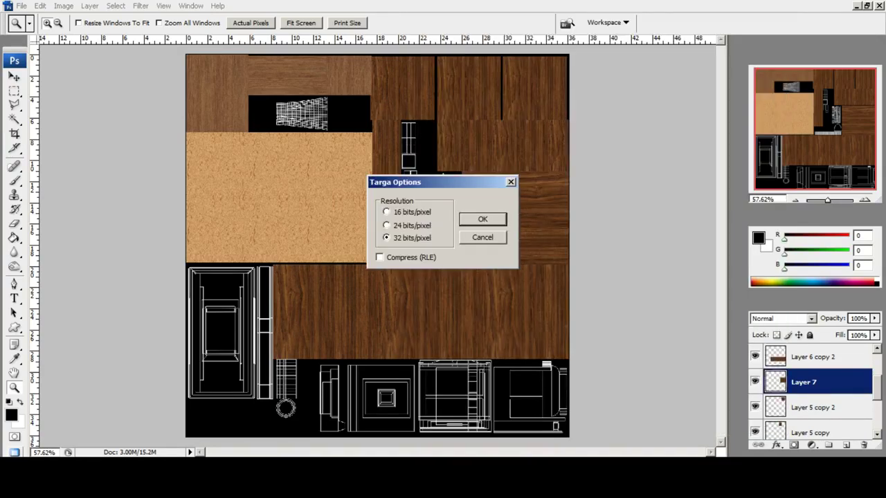
key(Return)
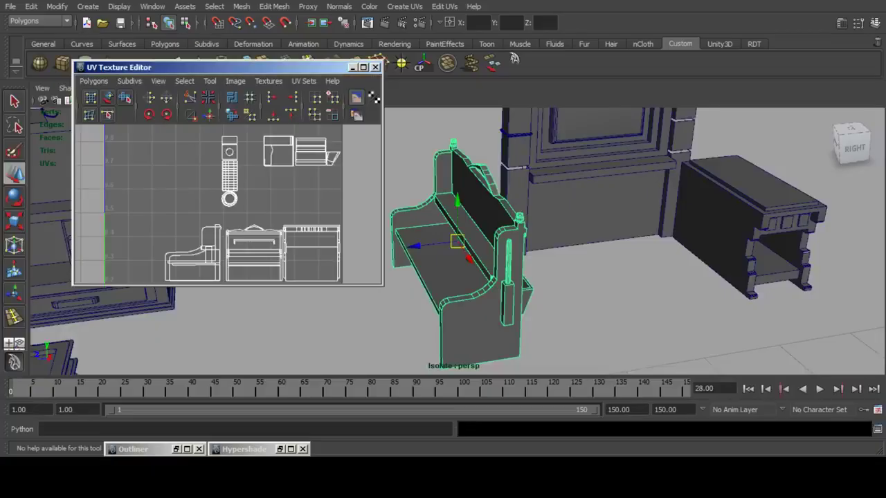
Switch to Maya and create a new Lambert material in the Hypershade, opening its attributes.
click(280, 450)
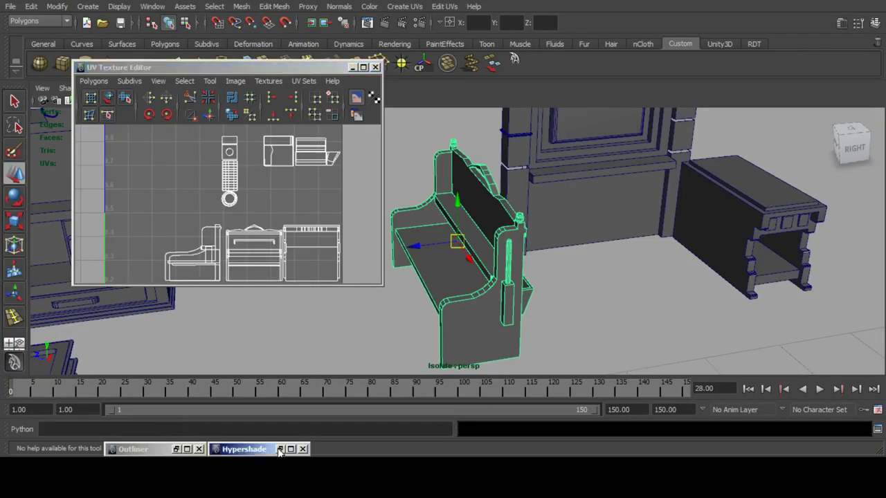
click(118, 127)
double_click(239, 170)
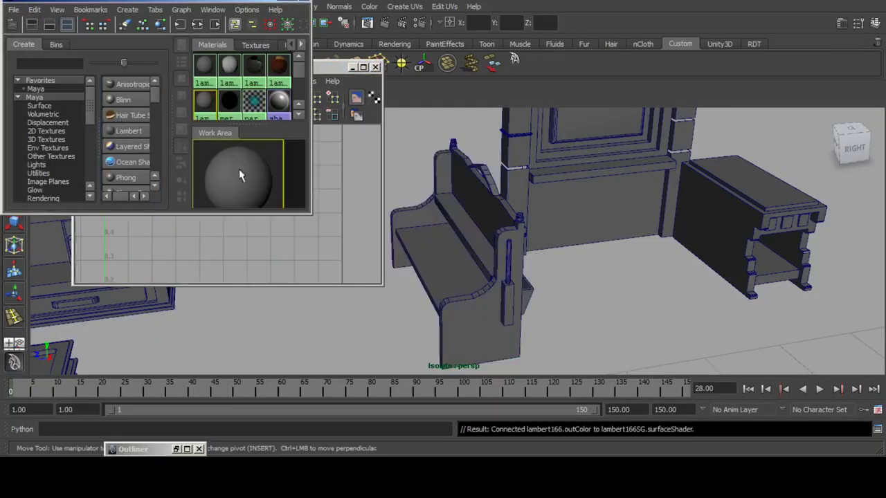
Connect a File texture to the Lambert's color, loading chapel_wood_objects_tex.tga, and close the material attributes.
click(856, 273)
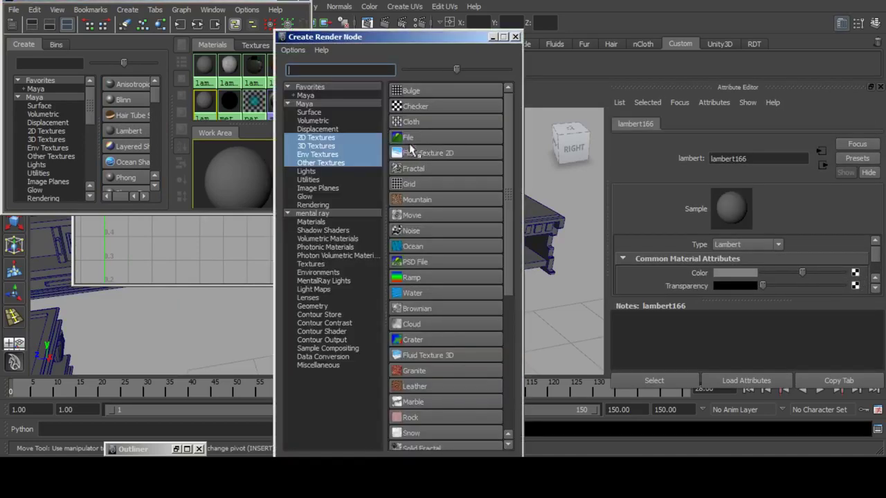
click(415, 149)
scroll(864, 275, down, 2)
click(857, 269)
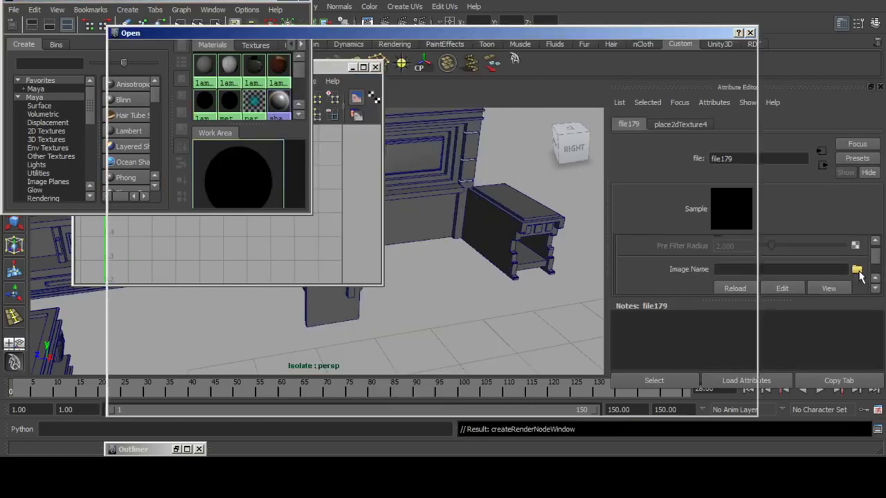
text(chapel)
key(Down)
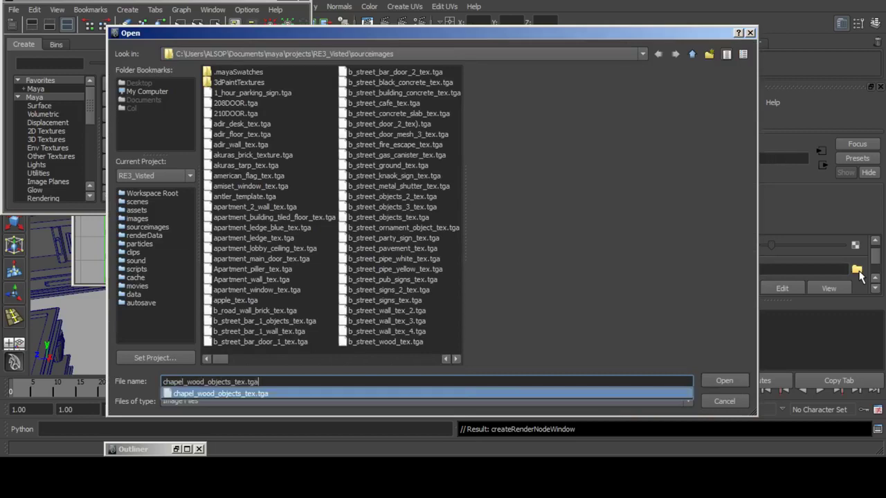
key(Return)
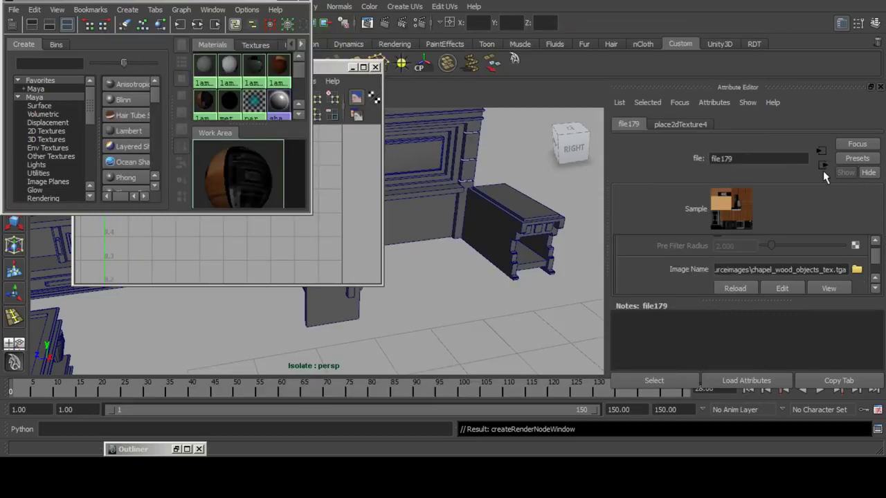
click(823, 166)
click(841, 24)
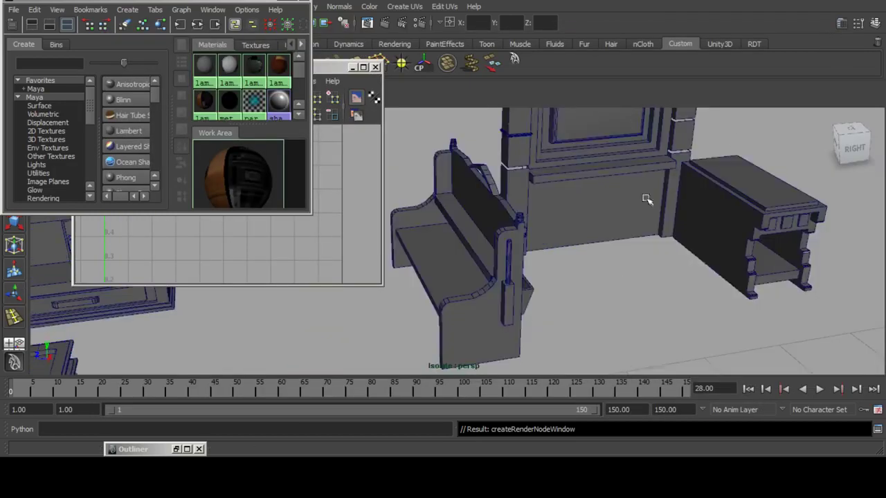
Assign the new wood Lambert to all the chapel furniture and minimize the Hypershade and UV Texture Editor.
alt+right_drag(647, 198, 528, 187)
alt+middle_drag(449, 221, 526, 195)
drag(445, 164, 594, 273)
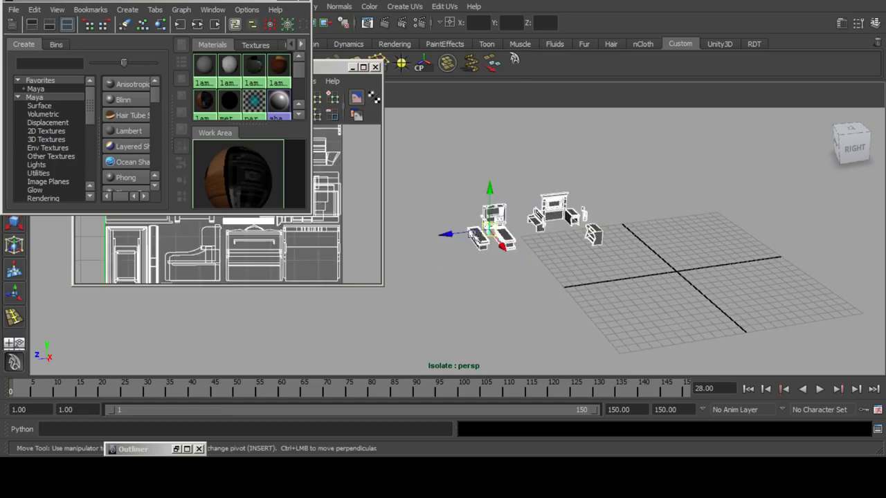
right_drag(225, 168, 224, 148)
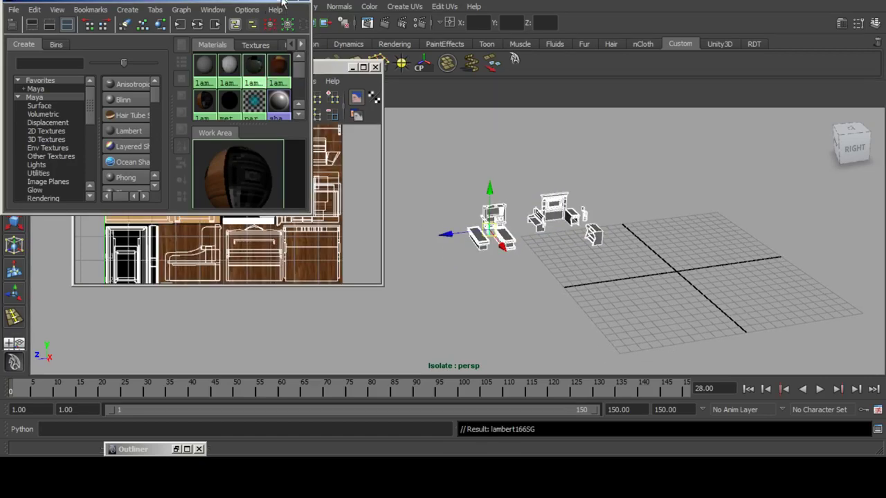
click(281, 1)
click(352, 67)
Save the scene, deselect the furniture and turn on textured display with wireframe on shaded in the perspective view.
alt+right_drag(565, 135, 709, 114)
alt+middle_drag(710, 114, 494, 166)
key(q)
key(ctrl+s)
click(415, 206)
scroll(494, 166, up, 5)
click(239, 102)
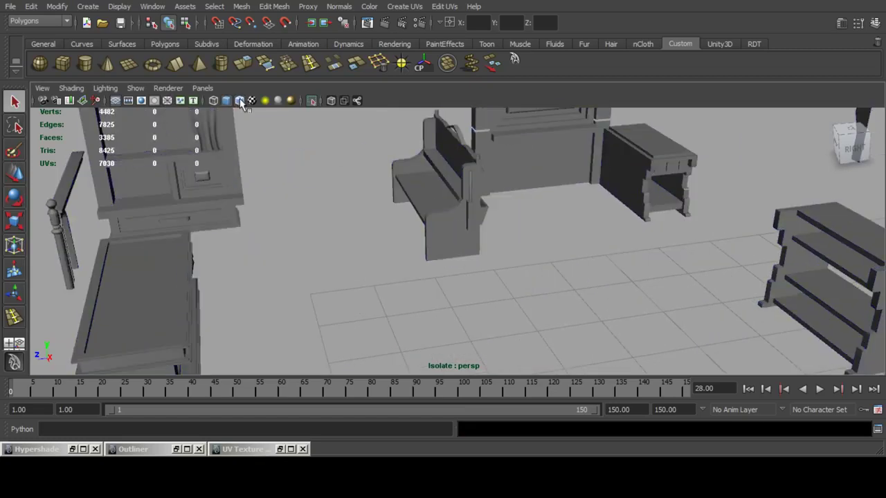
click(240, 102)
click(253, 102)
Frame the long table with the raised top border and check its UV placement in the UV Texture Editor.
alt+right_drag(478, 154, 597, 157)
alt+middle_drag(596, 157, 496, 266)
alt+drag(496, 268, 425, 258)
click(405, 227)
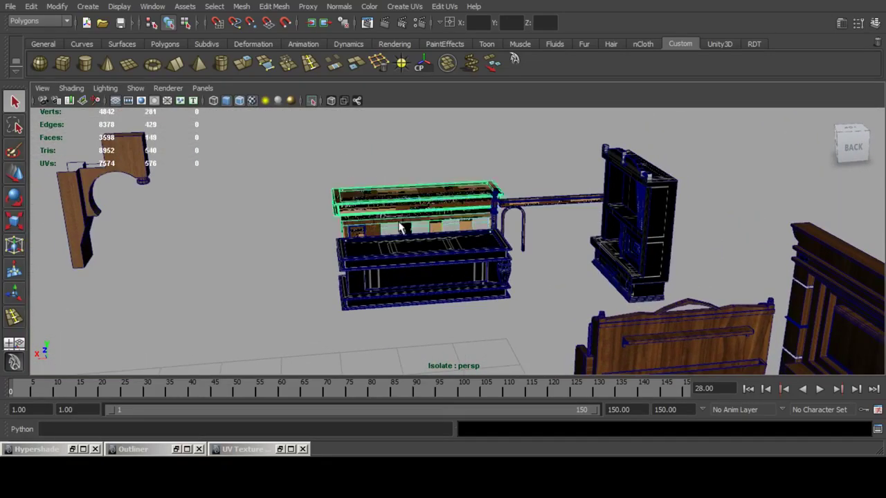
key(f)
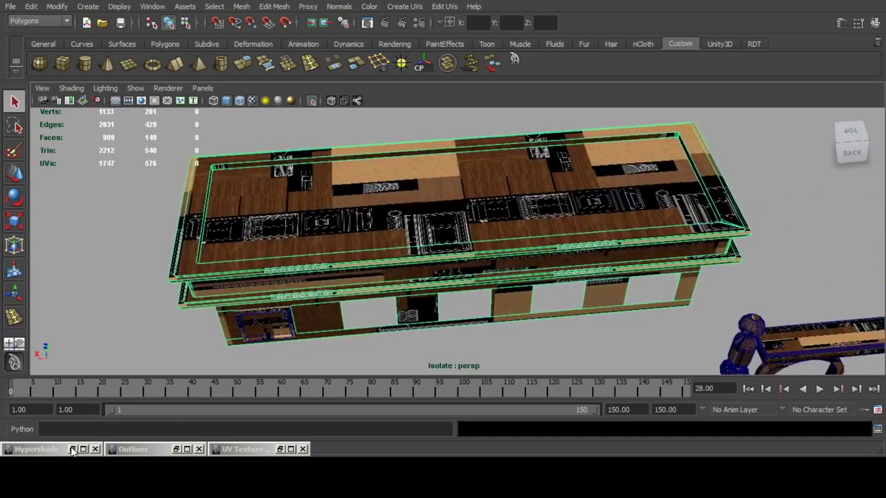
click(280, 450)
key(a)
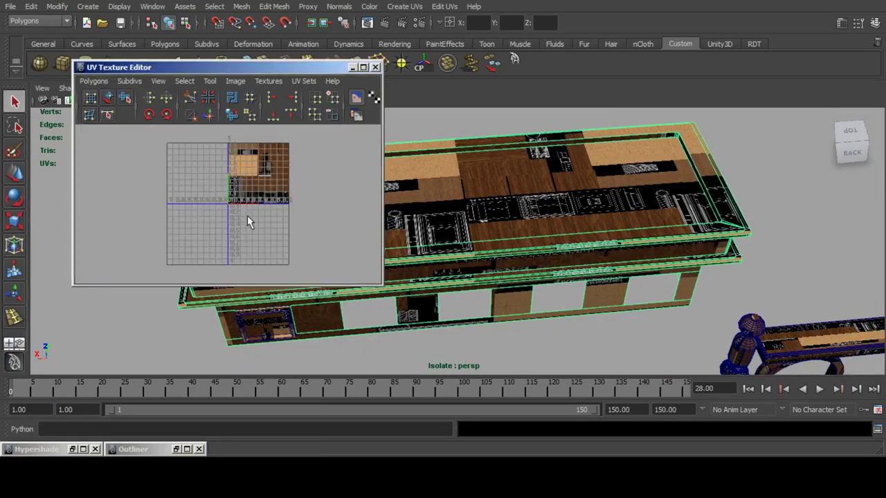
scroll(248, 220, down, 5)
scroll(596, 259, down, 5)
alt+middle_drag(561, 273, 603, 252)
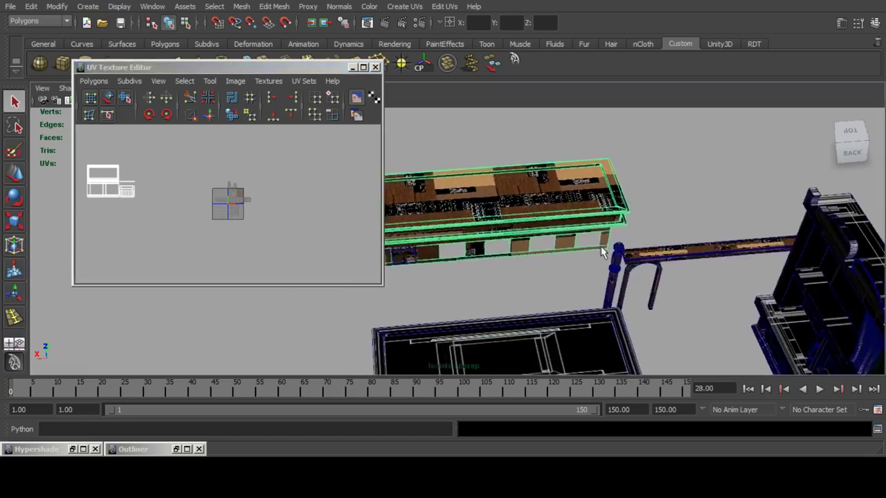
Examine the wood textures on the bench, tall panelled unit, light wood desk and shelf.
scroll(589, 257, down, 6)
alt+drag(548, 279, 602, 273)
alt+middle_drag(603, 273, 518, 274)
scroll(518, 273, up, 5)
alt+drag(519, 273, 601, 250)
alt+middle_drag(744, 245, 502, 279)
alt+drag(501, 279, 529, 275)
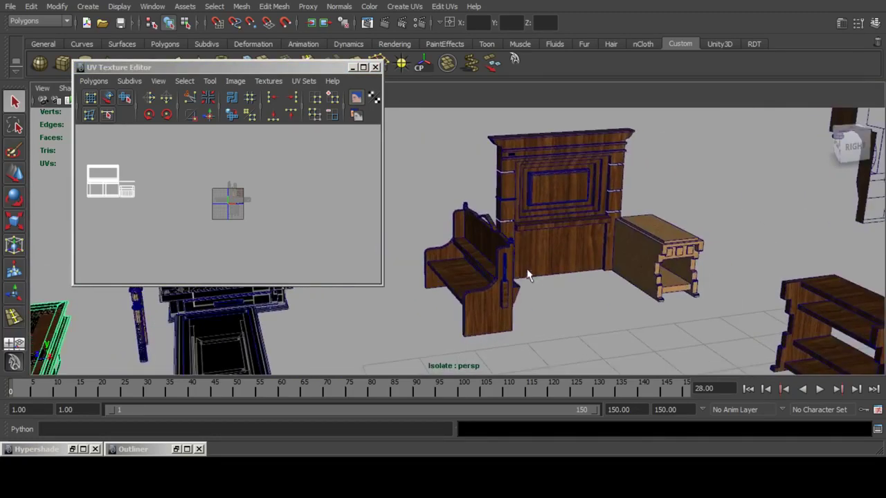
alt+middle_drag(530, 243, 528, 255)
alt+drag(528, 255, 562, 268)
Minimize the UV Texture Editor and turn off the wireframe overlay on the textured furniture.
click(353, 69)
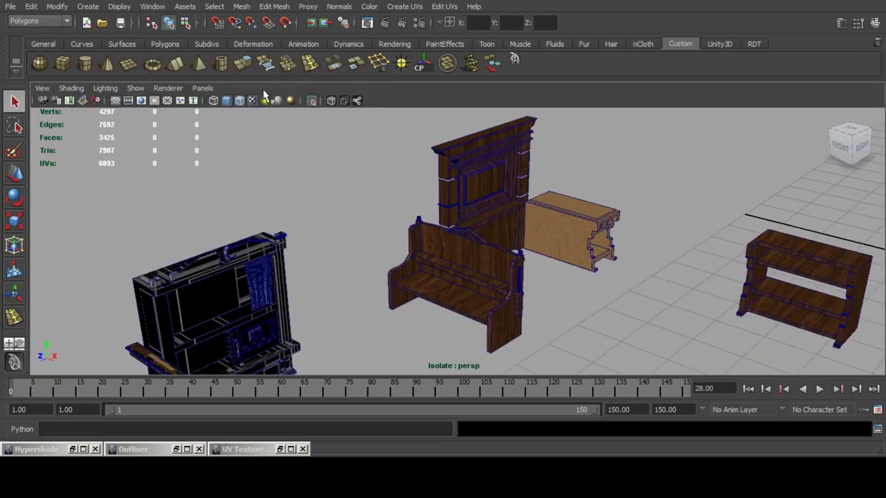
click(241, 103)
alt+middle_drag(519, 251, 508, 215)
scroll(508, 215, up, 5)
mouse_move(508, 216)
alt+mouse_down()
mouse_move(442, 200)
mouse_move(516, 236)
mouse_move(396, 233)
mouse_move(399, 245)
mouse_move(581, 231)
mouse_move(623, 242)
mouse_move(599, 250)
alt+mouse_up()
scroll(598, 250, down, 5)
alt+middle_drag(598, 249, 458, 248)
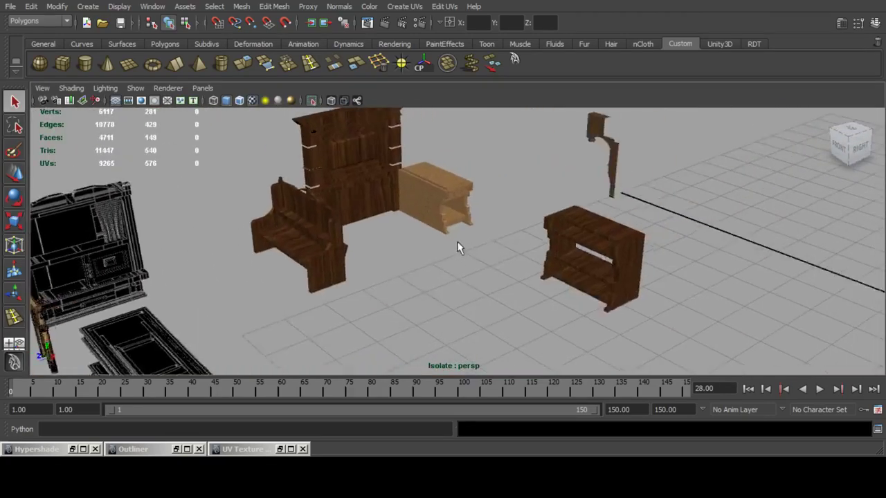
Examine the textured furniture up close from several angles without the wireframe.
scroll(459, 247, up, 3)
alt+drag(458, 247, 543, 270)
click(637, 173)
key(f)
alt+drag(612, 210, 391, 273)
click(510, 211)
scroll(392, 273, down, 4)
alt+middle_drag(392, 273, 535, 222)
alt+drag(534, 223, 478, 156)
Frame the tall panelled unit's untextured side trim strip and add the small block above it to the selection.
click(378, 274)
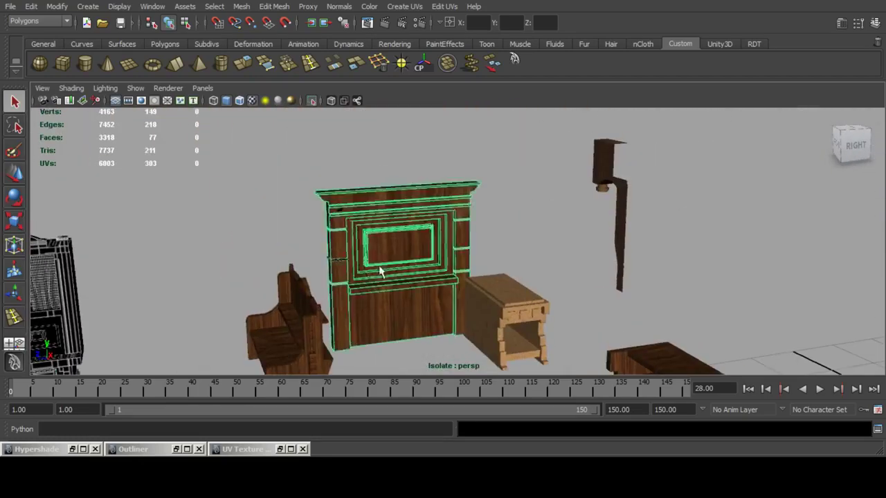
key(f)
click(371, 234)
key(f)
scroll(441, 232, down, 8)
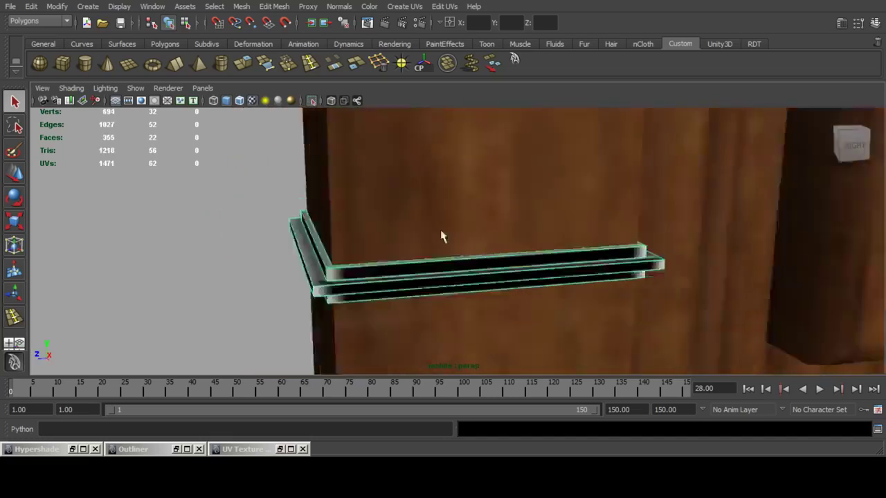
scroll(454, 162, up, 3)
alt+middle_drag(475, 135, 476, 195)
shift+click(477, 118)
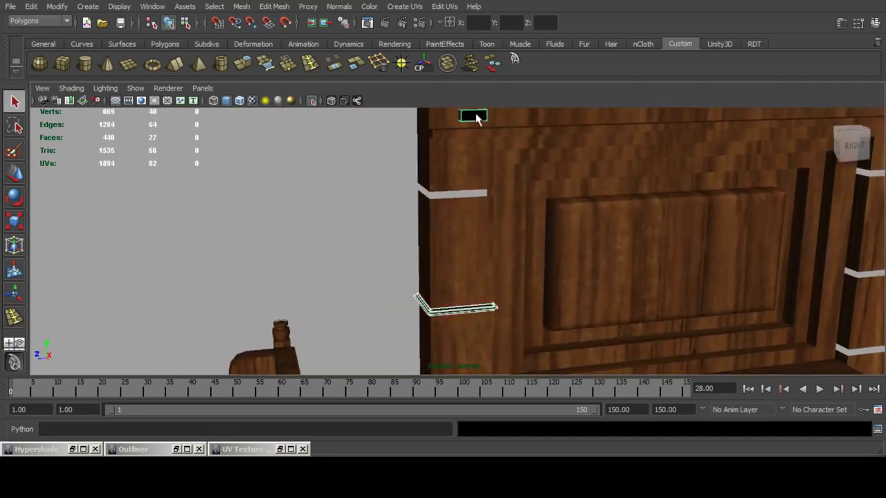
Restore the Hypershade and UV Texture Editor and examine where the selected trim pieces' UVs lie on the texture.
click(72, 449)
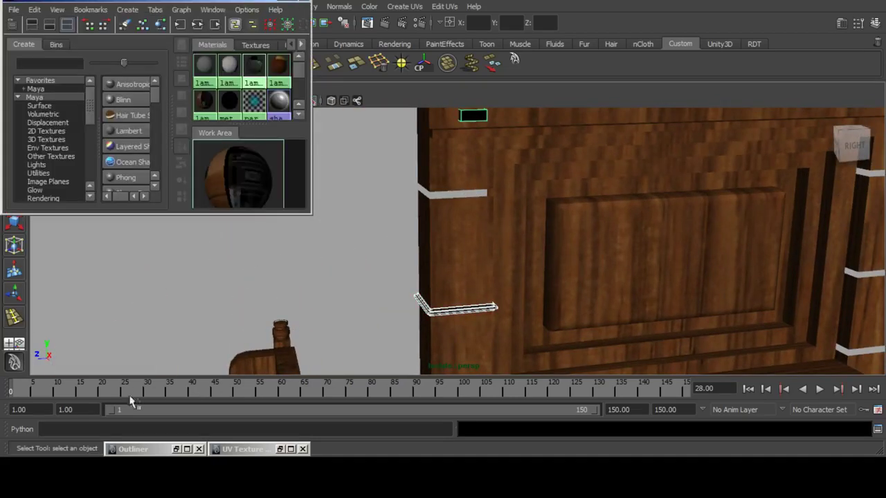
click(280, 449)
scroll(248, 198, up, 5)
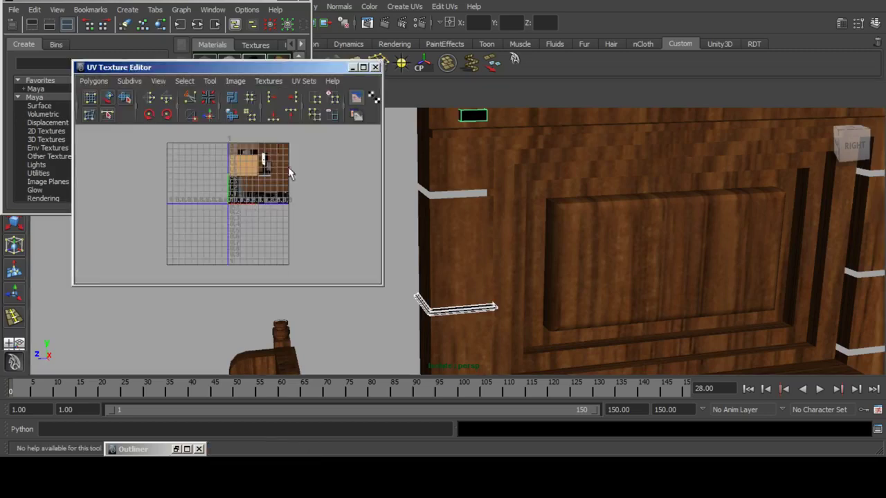
scroll(286, 202, up, 6)
alt+middle_drag(287, 167, 273, 209)
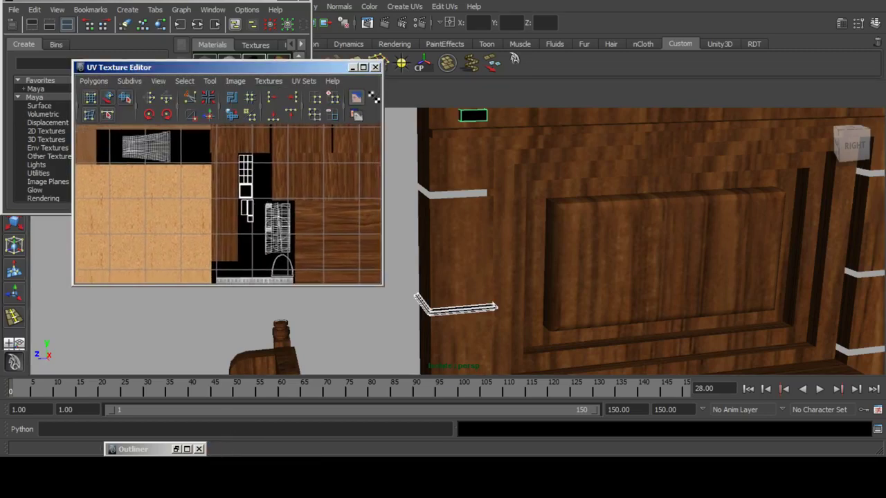
Switch to Photoshop, paste the dark walnut texture as a new layer and set its blend mode to Screen.
click(209, 465)
key(ctrl+v)
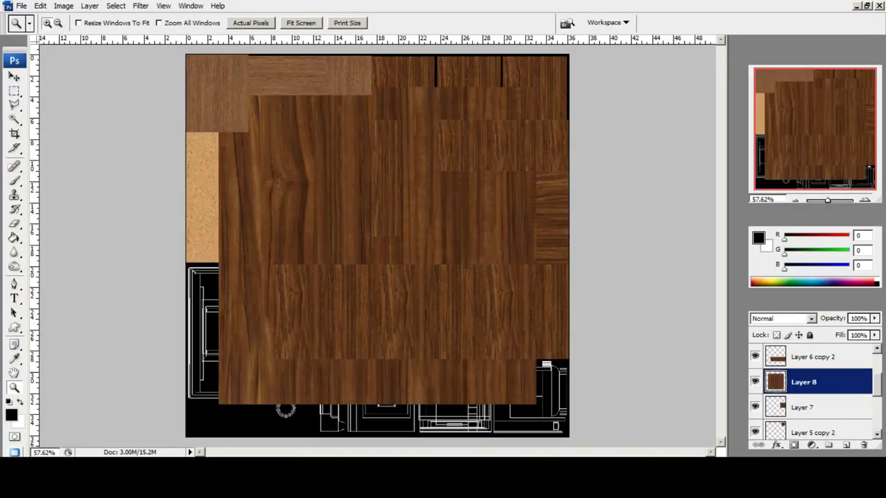
click(784, 318)
click(775, 110)
Scale the pasted wood to 6.2% width and 23.5% height over the trim pieces' narrow UV column and apply the transform.
click(14, 92)
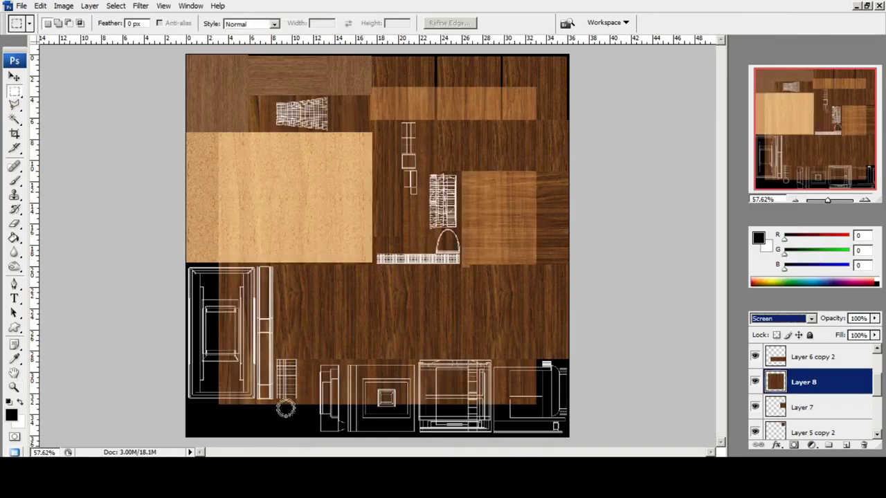
right_click(441, 195)
click(461, 293)
shift+drag(218, 87, 403, 272)
drag(460, 328, 459, 187)
drag(411, 144, 410, 133)
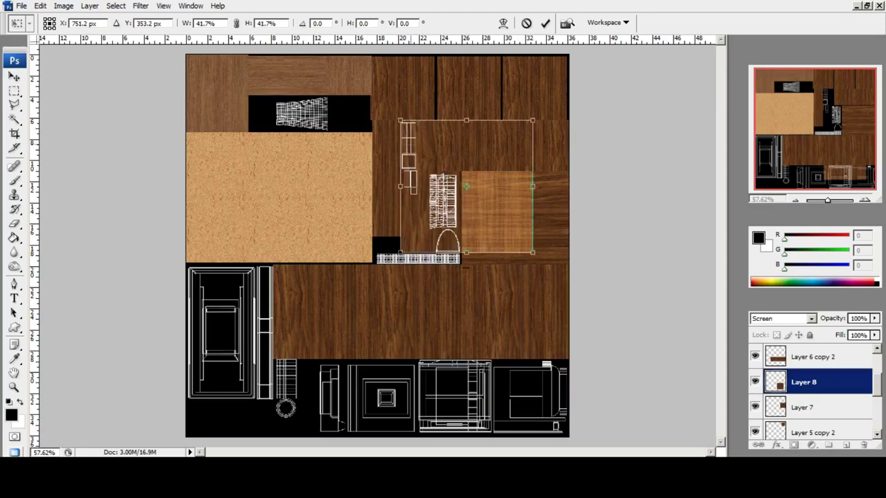
shift+drag(532, 253, 476, 195)
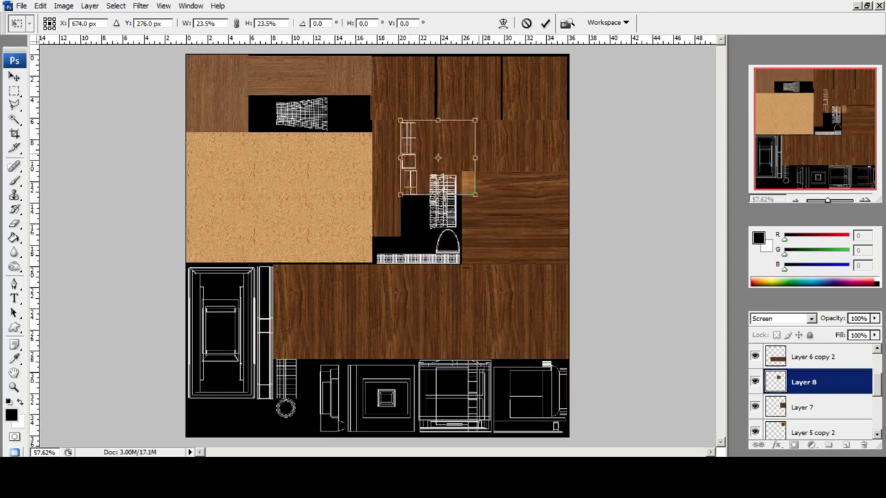
drag(475, 158, 420, 158)
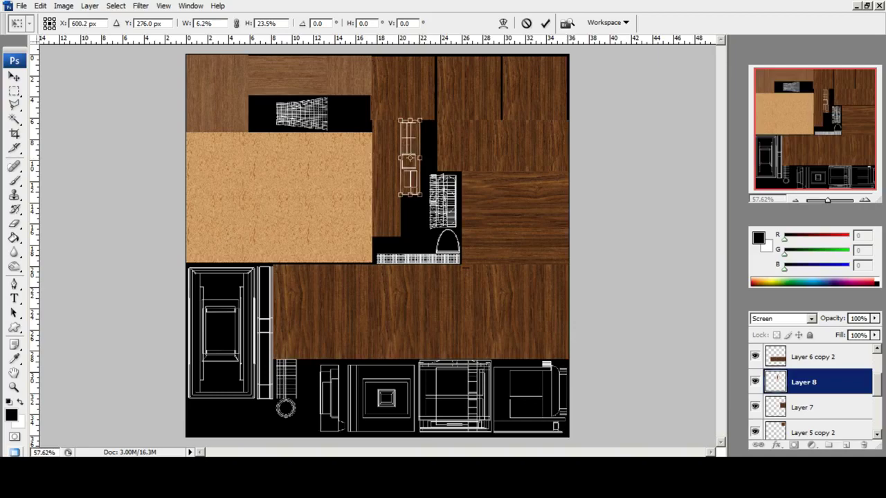
click(14, 77)
key(Return)
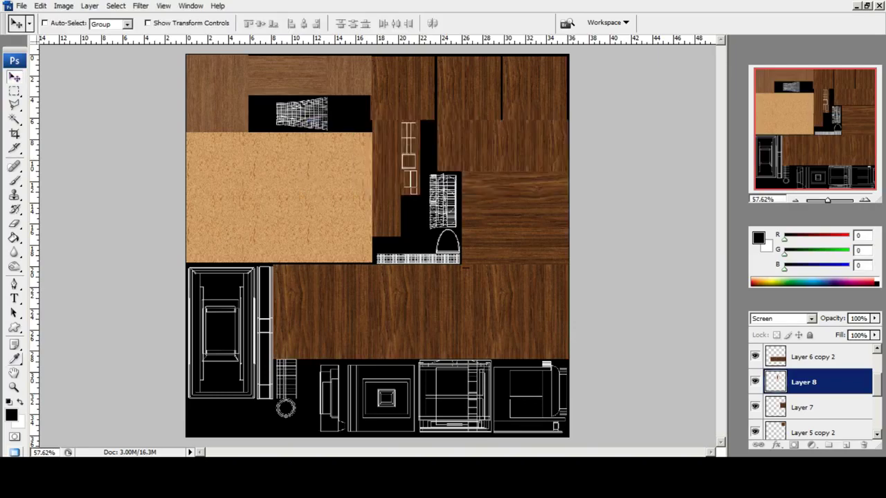
Check the wood's coverage of the trim UVs up close and set the layer's blend mode to Normal.
click(14, 387)
click(428, 170)
click(429, 174)
click(450, 247)
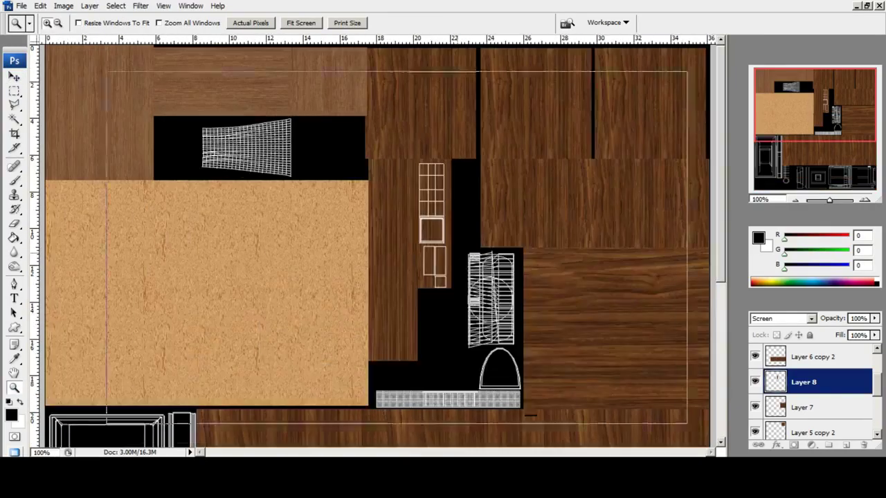
click(785, 319)
click(777, 5)
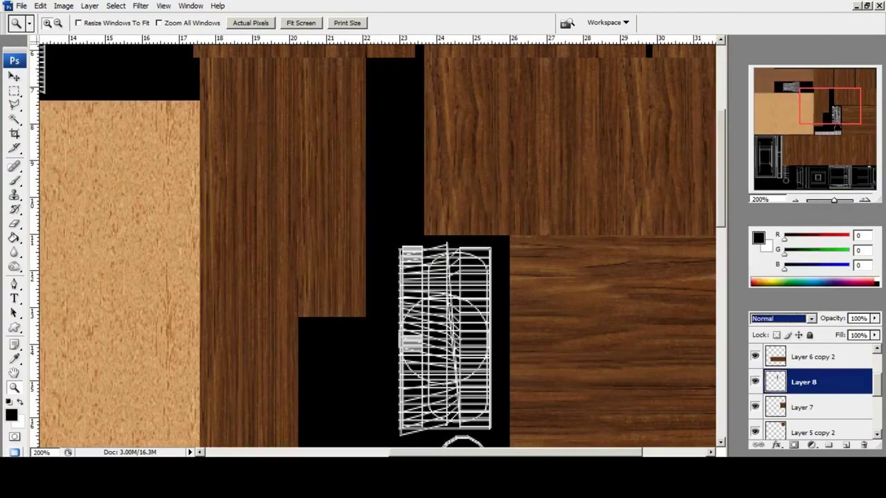
Examine the untextured furniture UVs along the layout's lower edge, and compare with the chapel reference images.
click(301, 23)
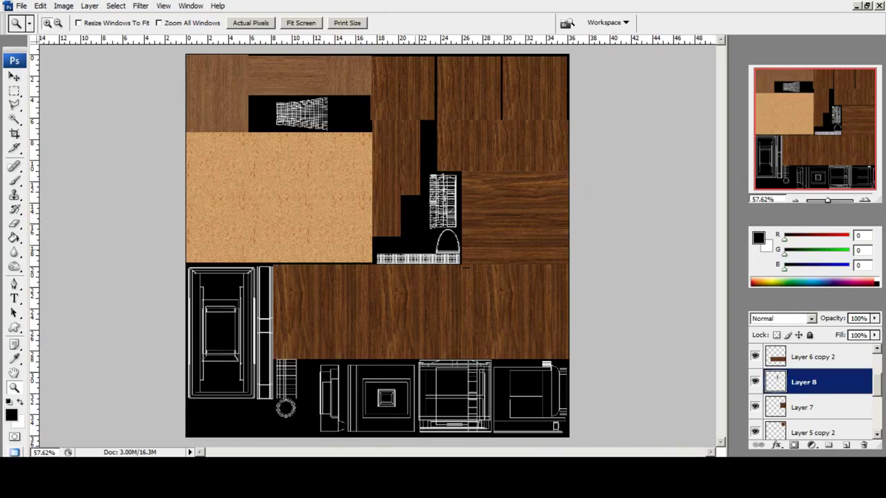
click(555, 363)
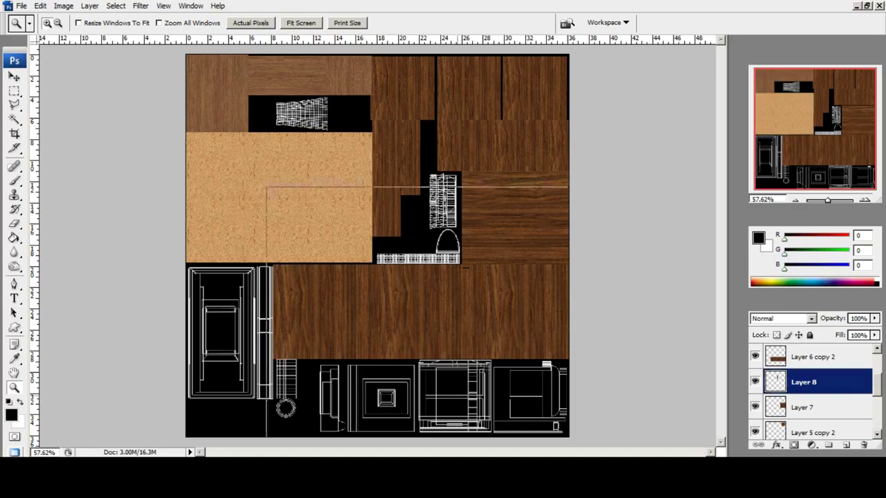
click(522, 354)
click(499, 376)
click(515, 366)
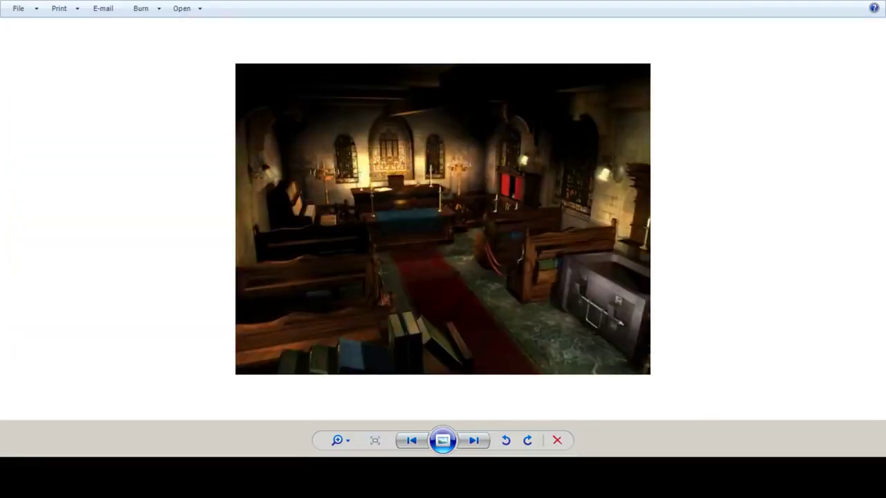
key(Right)
scroll(443, 219, up, 1)
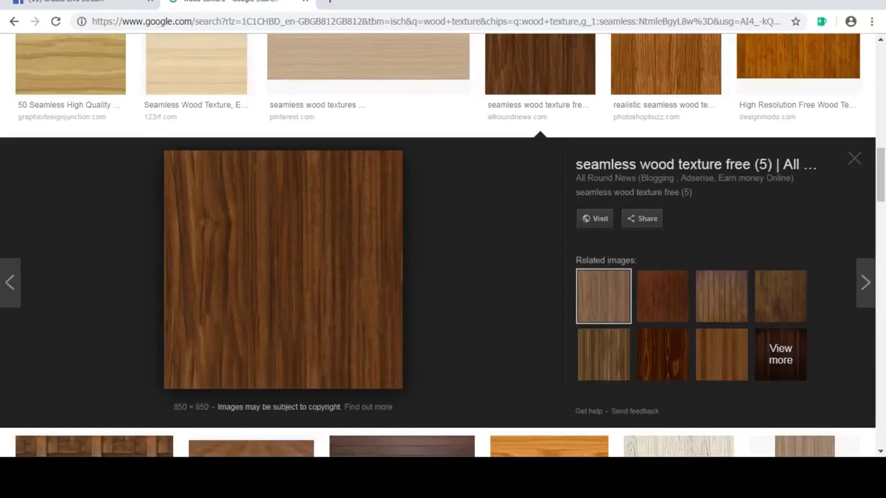
Close the open image preview in the browser and browse the seamless wood texture results for another wood.
click(854, 158)
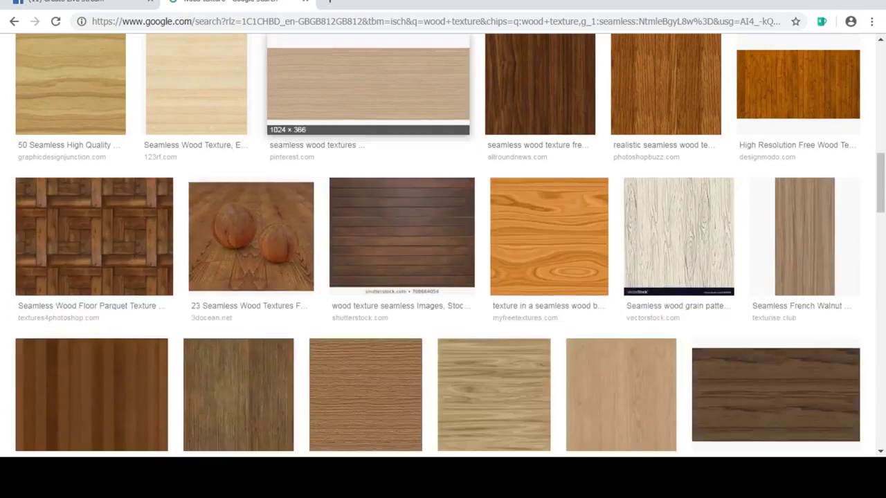
scroll(443, 246, down, 5)
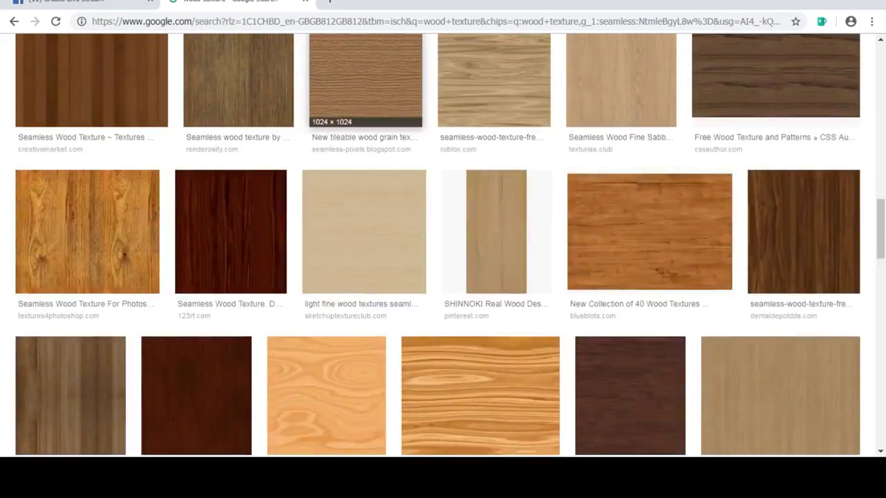
scroll(365, 80, down, 2)
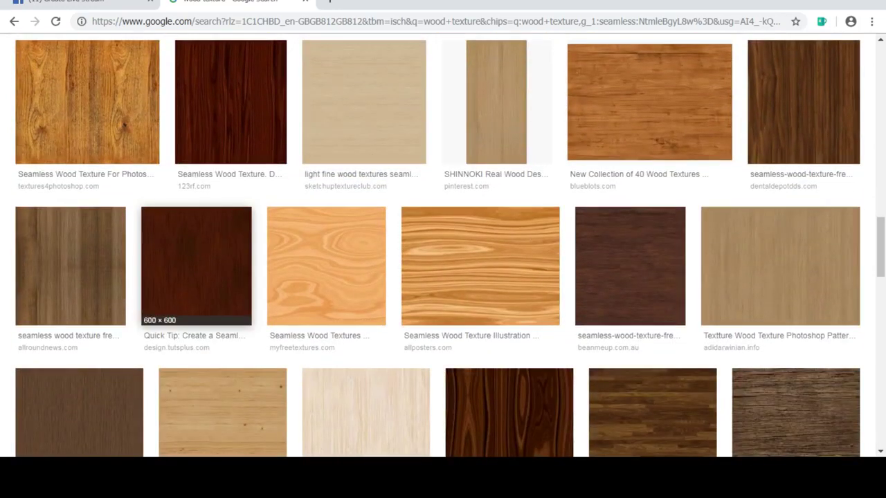
scroll(208, 290, down, 2)
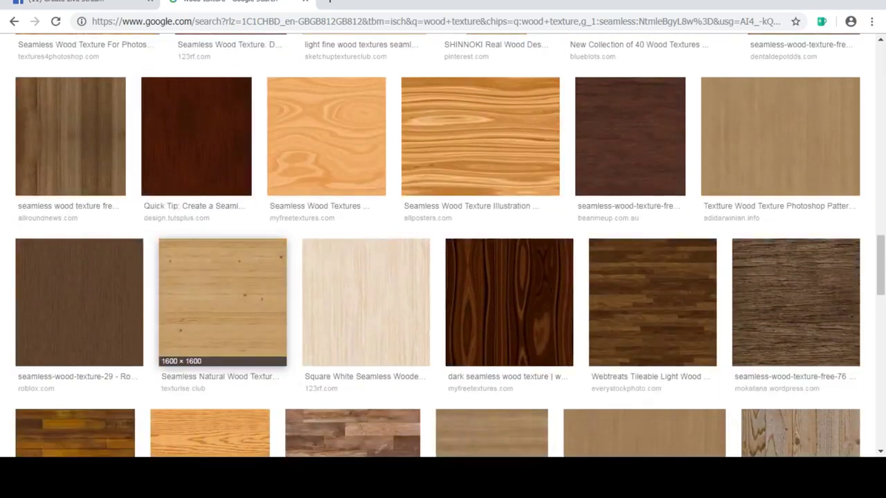
scroll(215, 256, down, 4)
scroll(215, 256, down, 2)
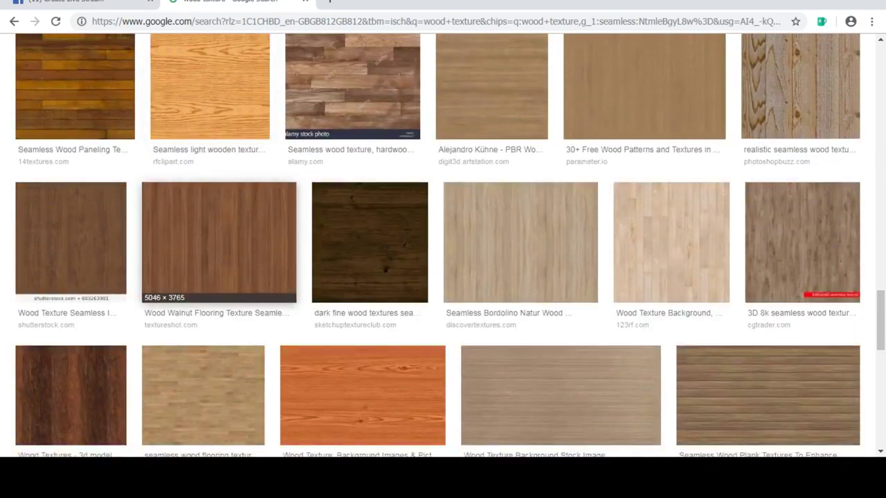
scroll(215, 256, down, 1)
Search images for "polished wood texture", filter by seamless, and copy the first dark fine wood texture.
drag(881, 330, 880, 58)
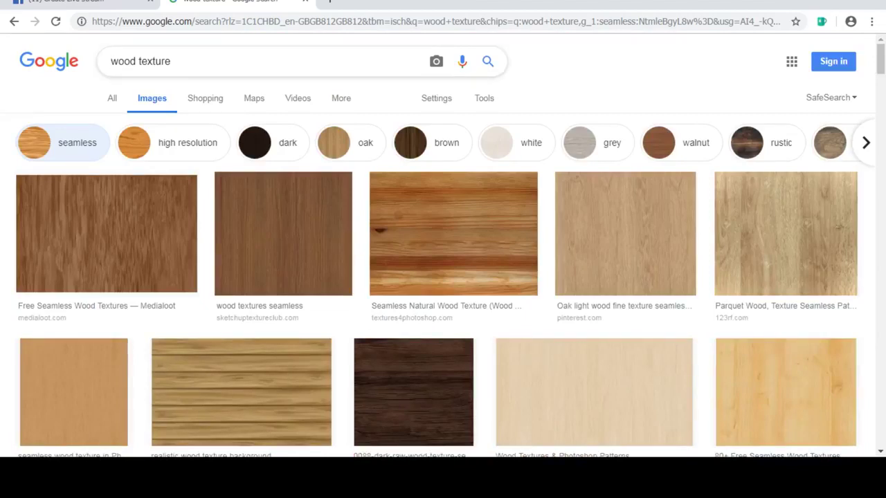
text(polished)
key(Return)
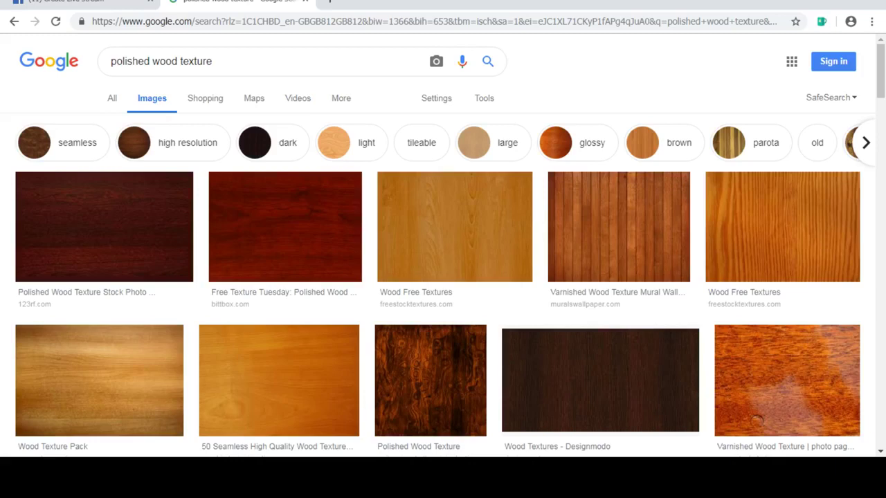
click(76, 142)
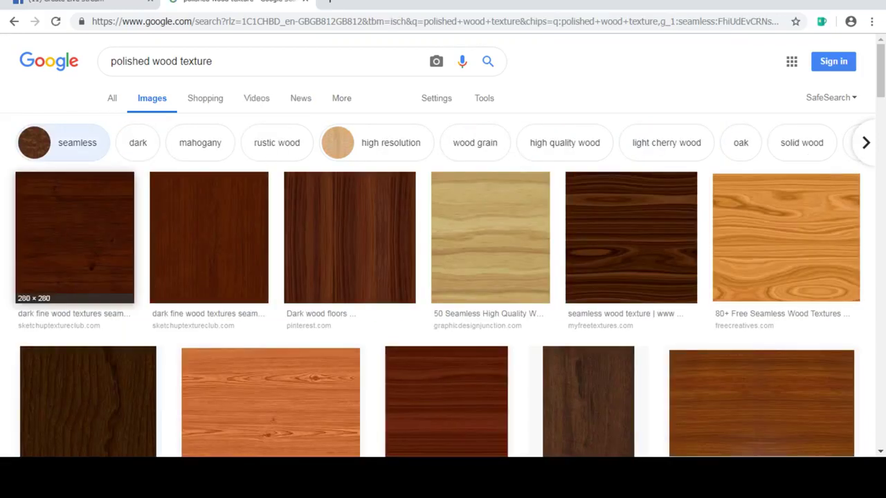
click(75, 238)
right_click(289, 253)
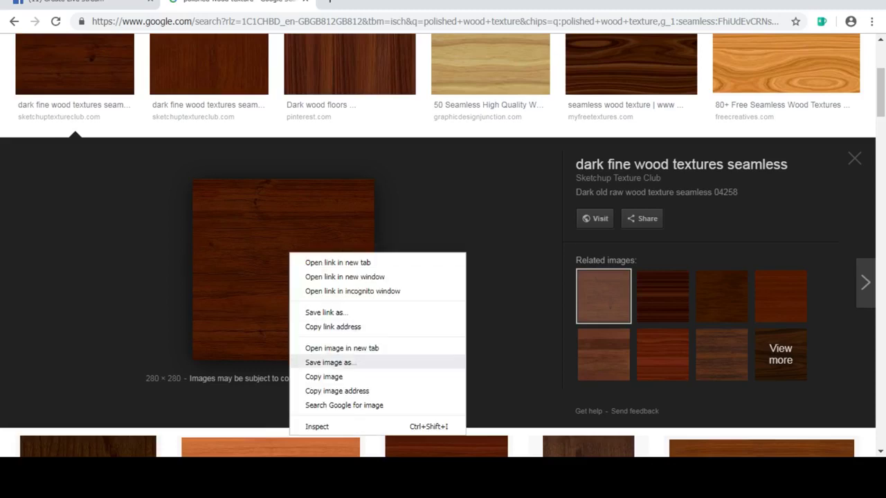
click(324, 377)
Return to Photoshop, paste the dark red wood as a new layer and set its blend mode to Screen.
click(90, 2)
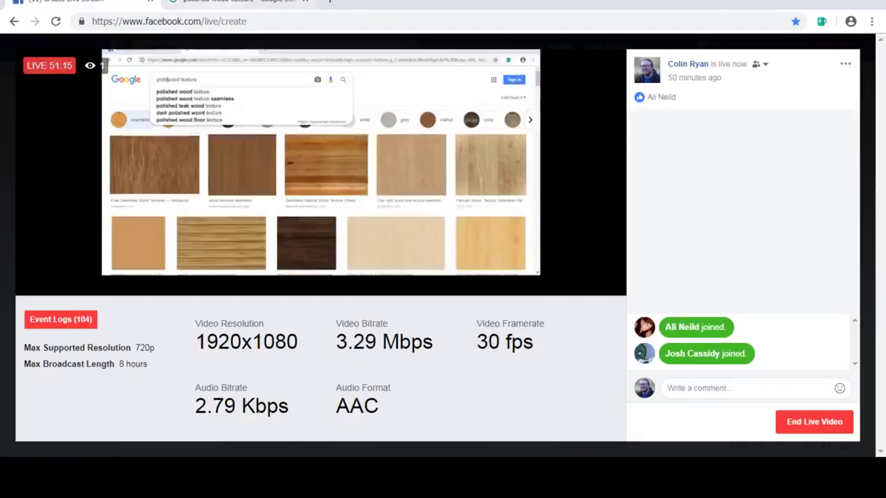
click(235, 2)
key(alt+Tab)
key(ctrl+v)
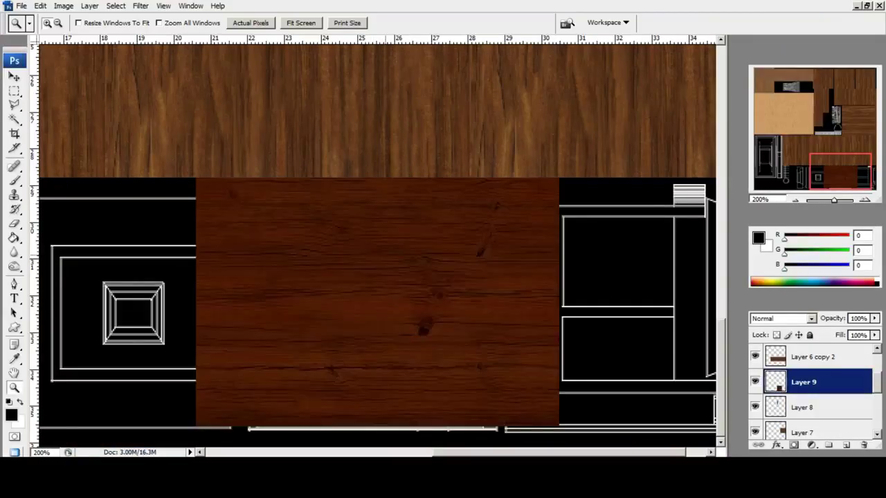
click(812, 319)
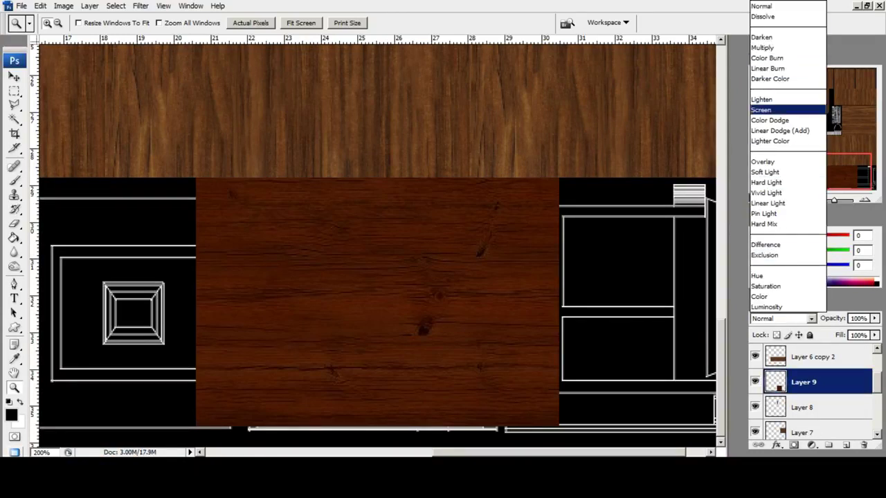
click(789, 110)
Scale the dark red wood layer to 71.9% width and 74.3% height, fitted over the large furniture UVs along the layout's lower edge.
click(14, 77)
click(14, 91)
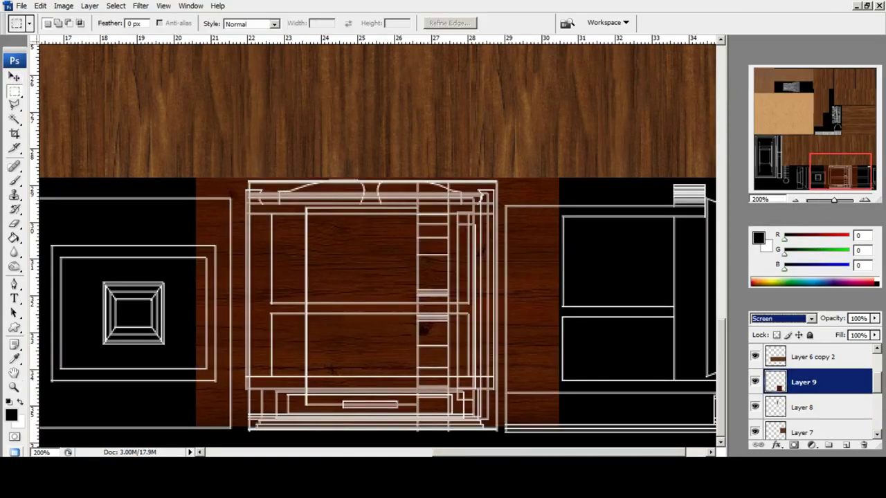
right_click(429, 297)
click(466, 392)
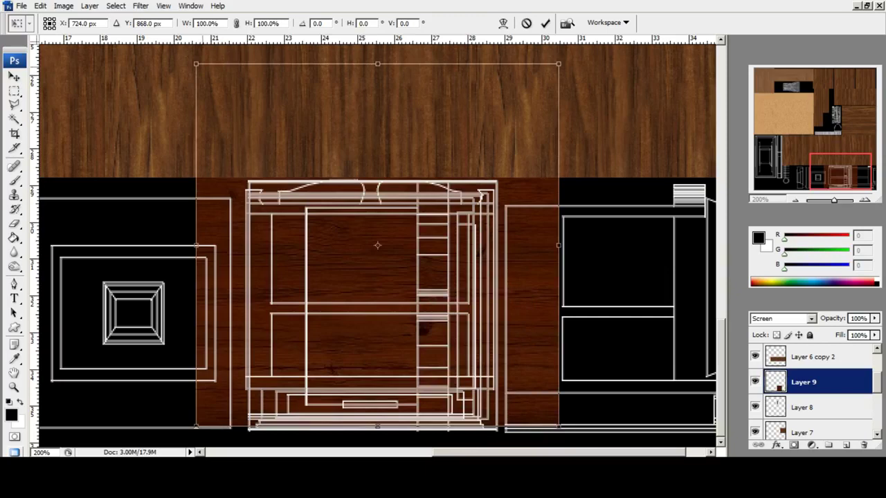
scroll(377, 245, up, 4)
shift+drag(196, 246, 312, 362)
scroll(377, 245, down, 4)
scroll(377, 246, left, 1)
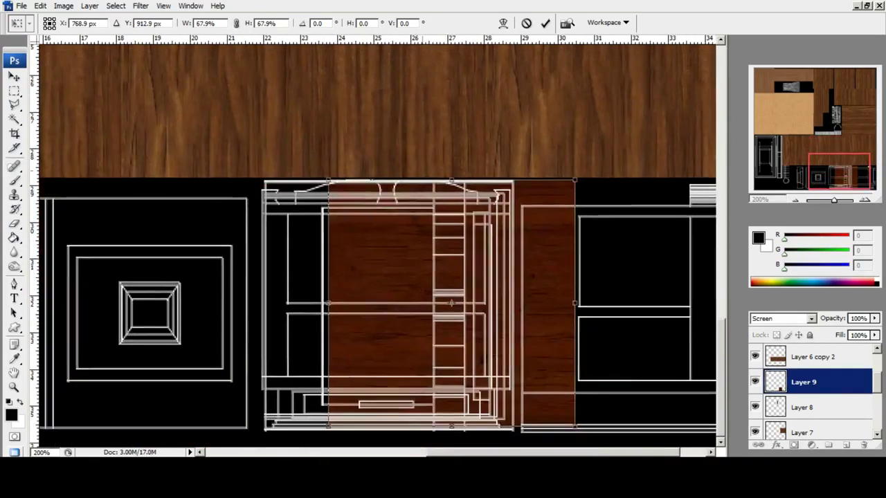
drag(422, 276, 351, 275)
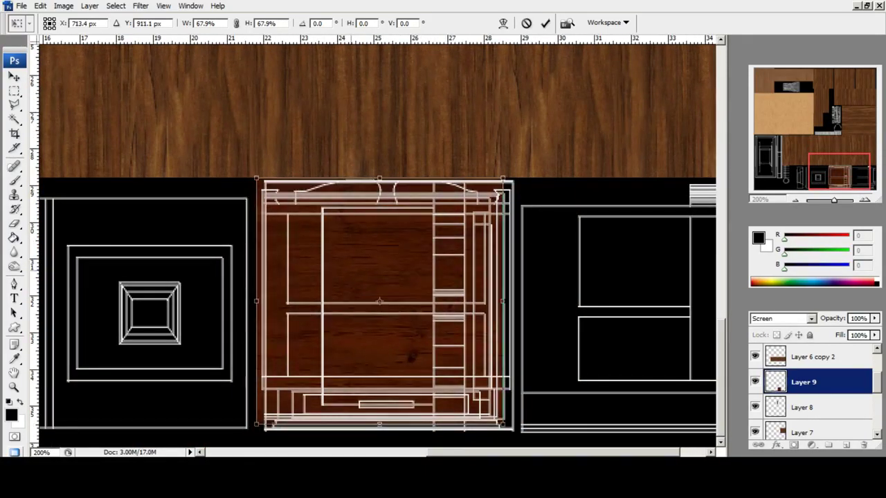
drag(503, 301, 517, 301)
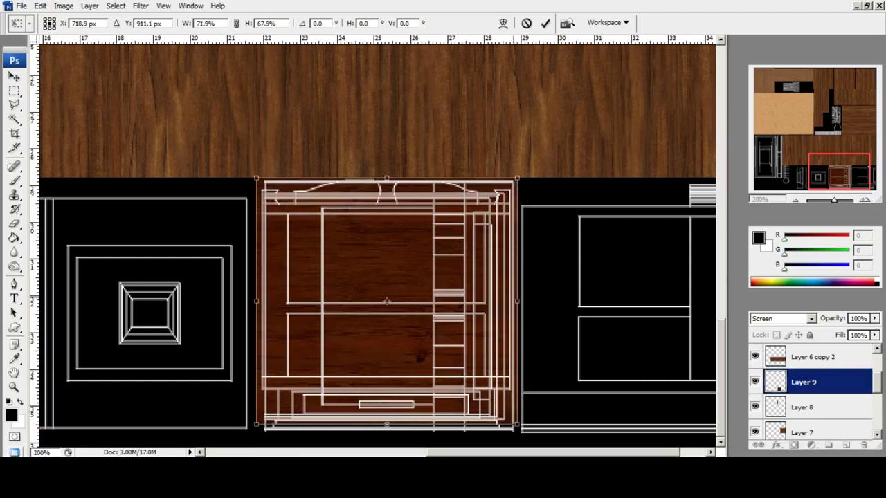
drag(386, 424, 386, 446)
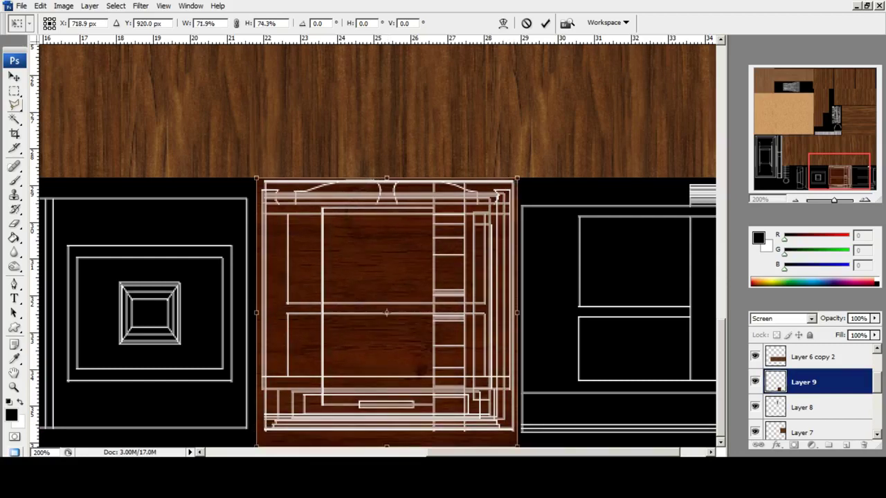
click(14, 77)
click(377, 177)
Duplicate the dark red wood layer and set the copies side by side leftward, over the square-panel UVs and the narrow profiles beside them.
drag(387, 260, 497, 262)
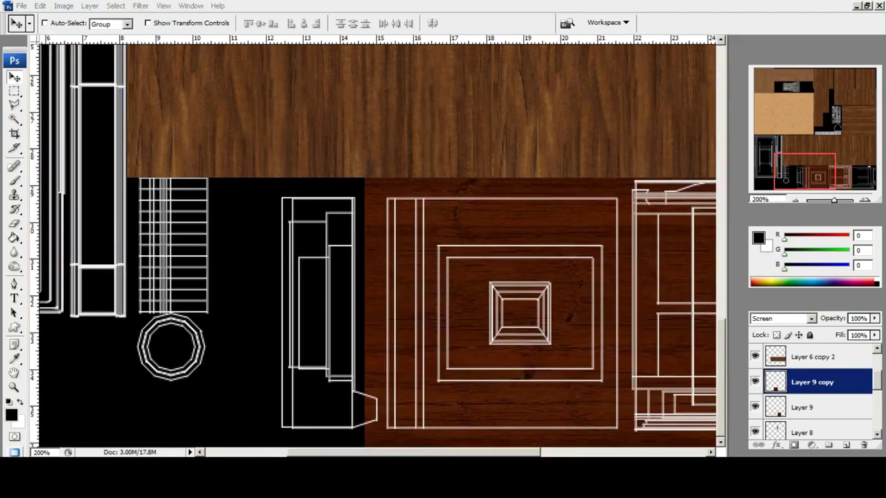
key(ctrl+j)
key(shift+Left)
key(shift+Left)
key(shift+Left)
key(shift+Left)
key(shift+Left)
key(shift+Left)
key(shift+Left)
key(shift+Left)
key(shift+Left)
key(shift+Left)
key(shift+Left)
key(shift+Left)
key(shift+Left)
key(shift+Left)
key(shift+Left)
key(shift+Left)
key(shift+Left)
key(shift+Left)
key(shift+Left)
key(Left)
key(Left)
key(Left)
key(Left)
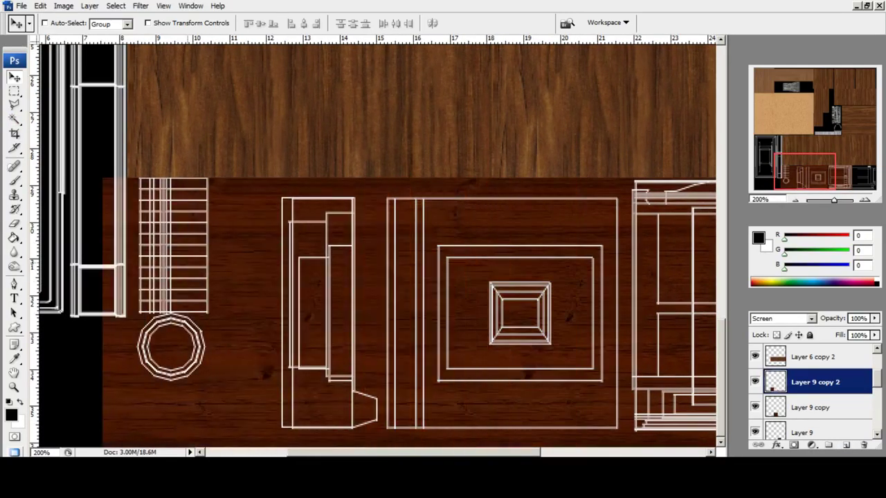
Narrow the leftmost wood copy to 59.2% width so it ends at the edge of the gridded column UVs.
click(14, 91)
right_click(225, 240)
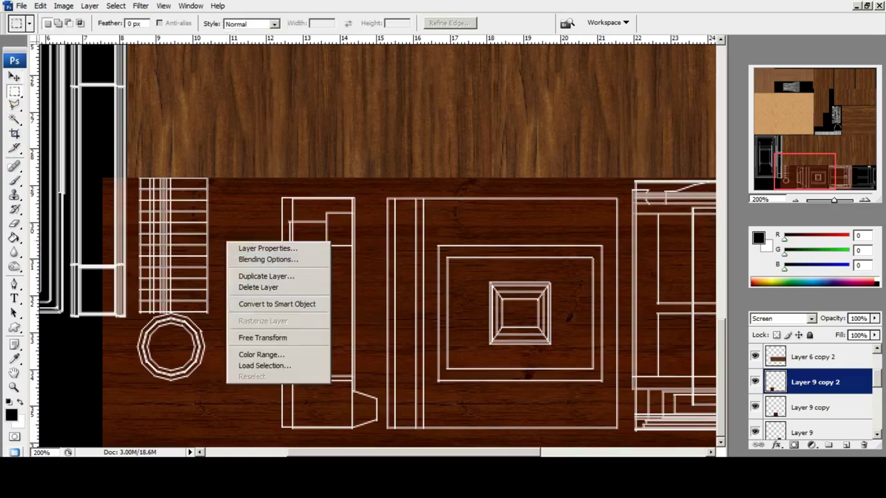
click(261, 338)
drag(102, 312, 209, 313)
click(15, 77)
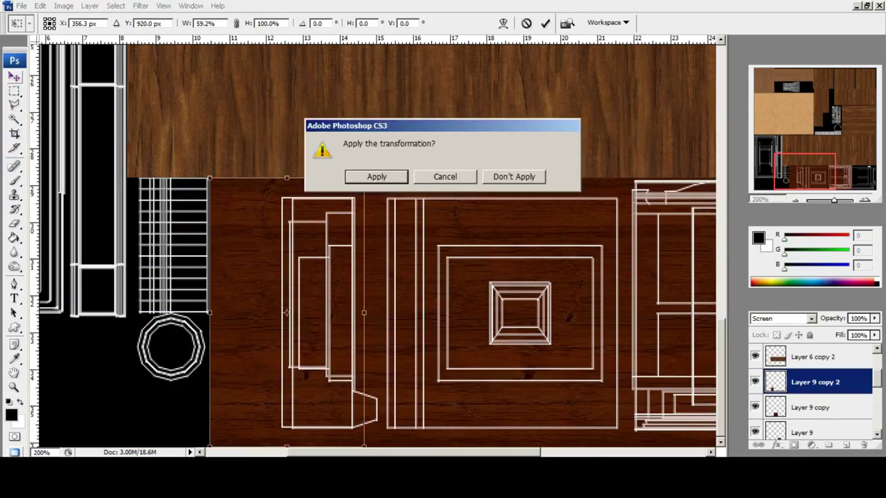
key(Return)
Merge Layer 9 and its two copies into a single layer.
drag(595, 254, 402, 254)
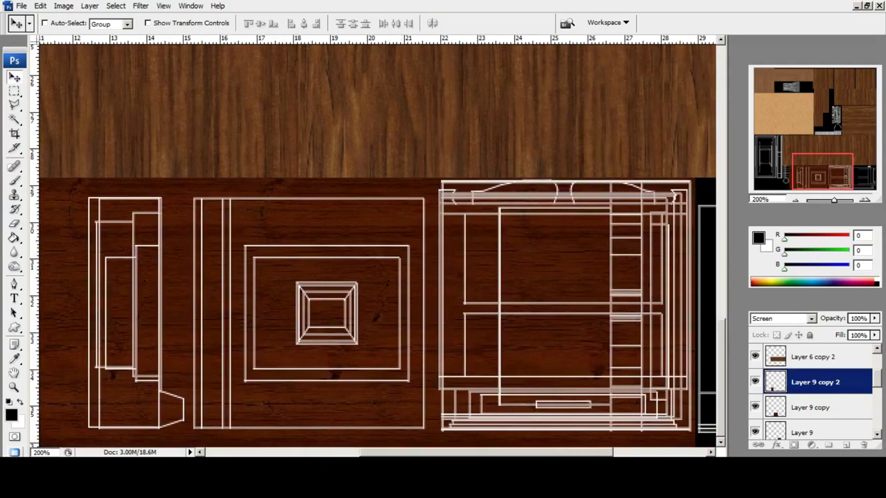
shift+click(805, 432)
key(ctrl+e)
Paste the dark red wood again over the UVs in the layout's lower-right corner and set its blend mode to Screen.
drag(596, 277, 351, 277)
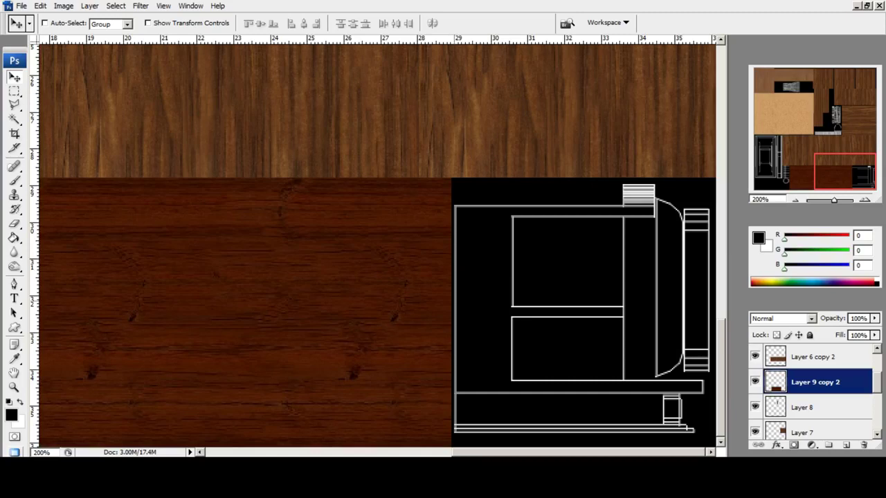
key(ctrl+v)
drag(484, 313, 615, 349)
click(784, 319)
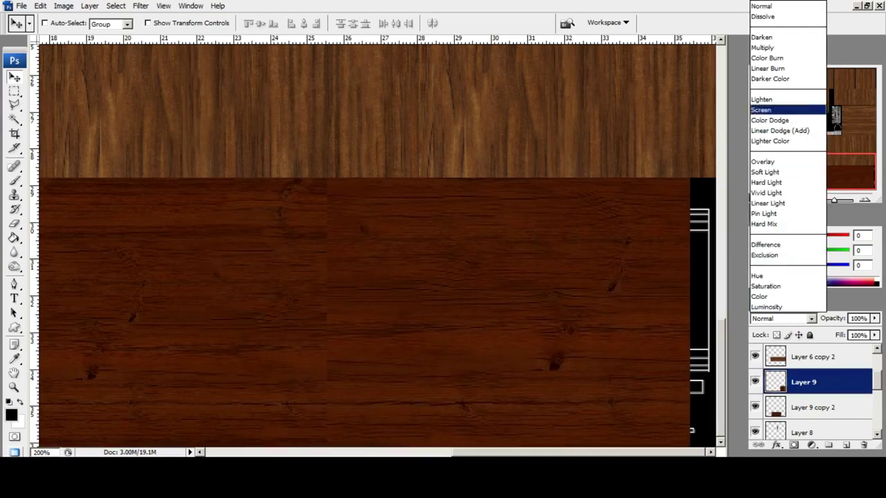
click(761, 109)
Scale the new wood layer to 72.9% width and 74.3% height, aligned with the merged wood and the canvas corner.
click(15, 91)
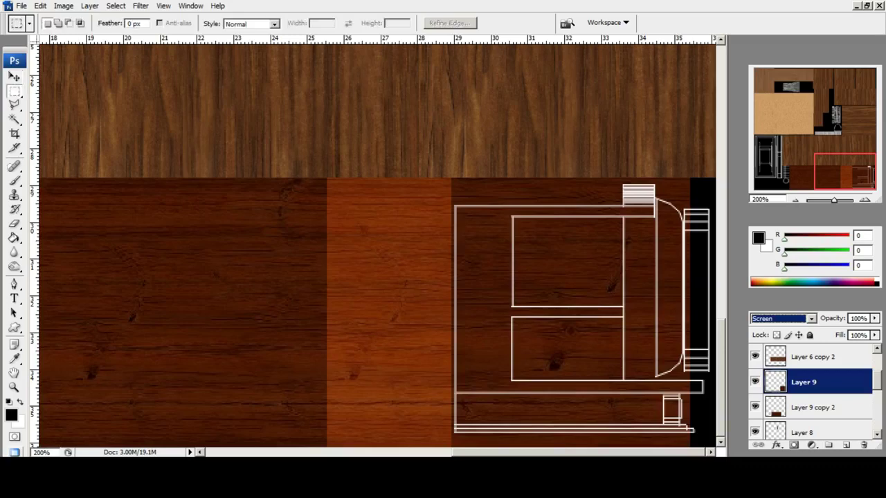
right_click(435, 259)
click(471, 356)
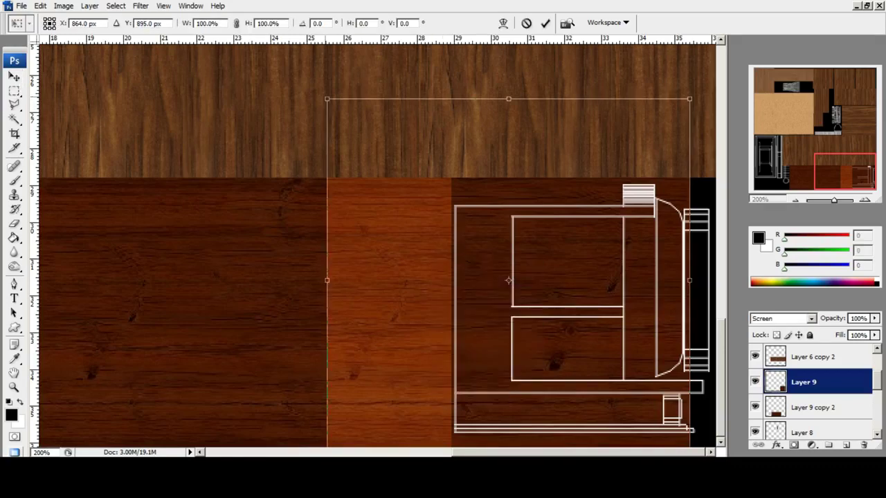
shift+drag(327, 99, 441, 213)
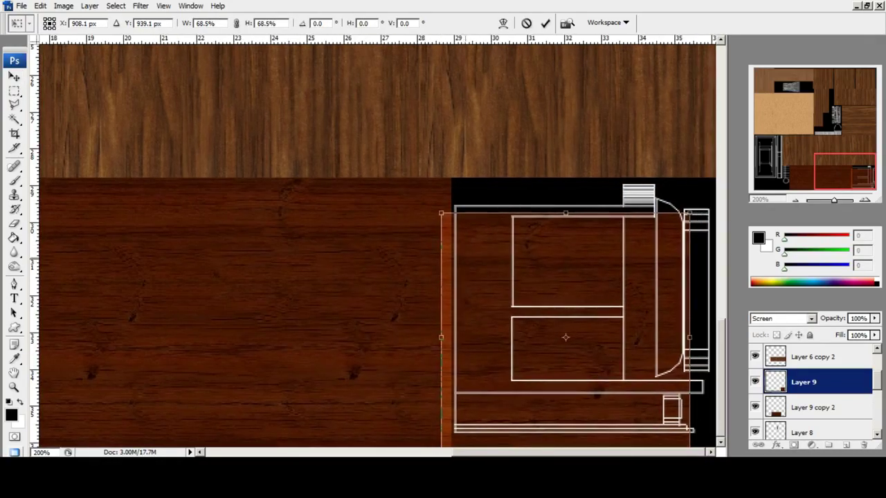
drag(466, 259, 476, 224)
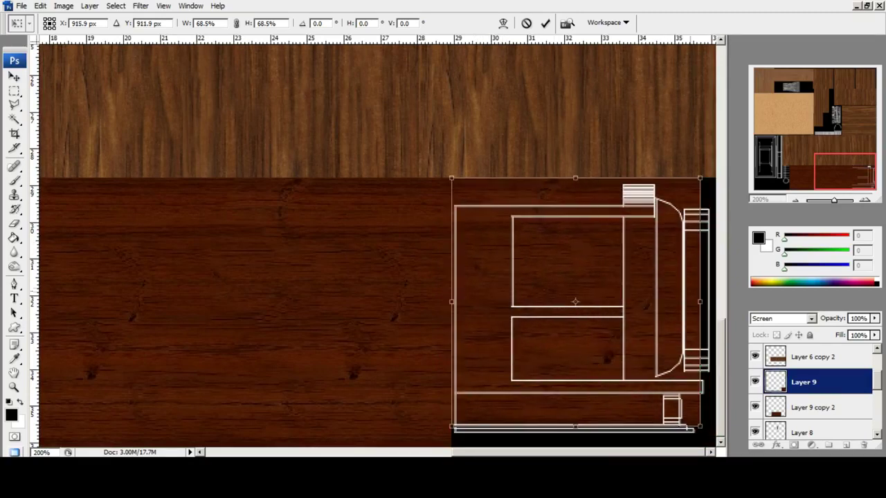
drag(700, 301, 715, 302)
drag(583, 427, 584, 447)
click(14, 77)
key(Return)
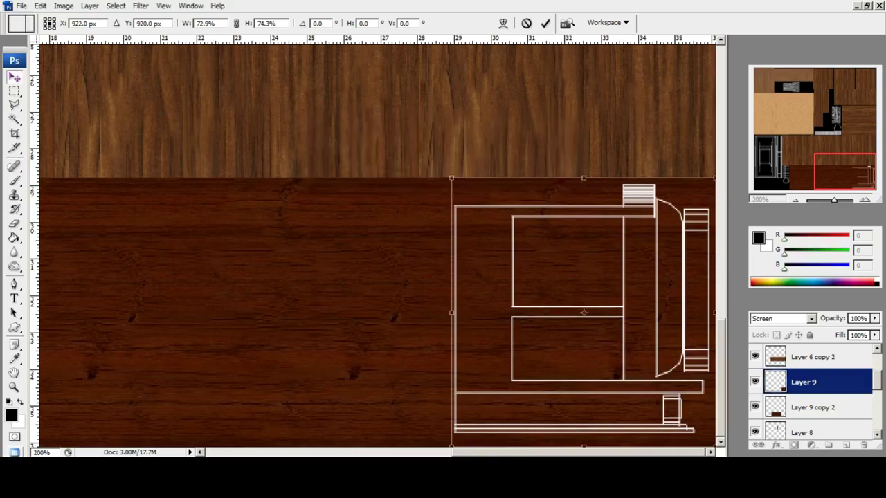
Delete the new wood layer's area over the curved piece and narrow banded strip UVs near the right edge, and deselect.
click(14, 92)
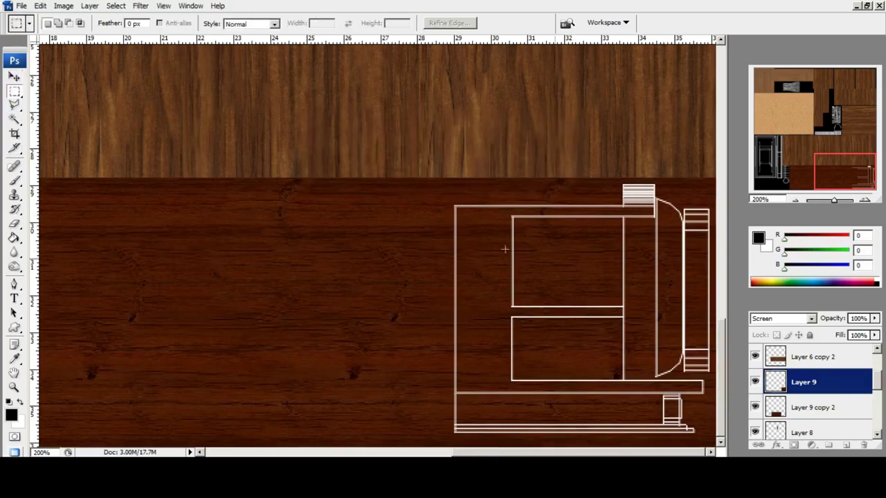
click(14, 387)
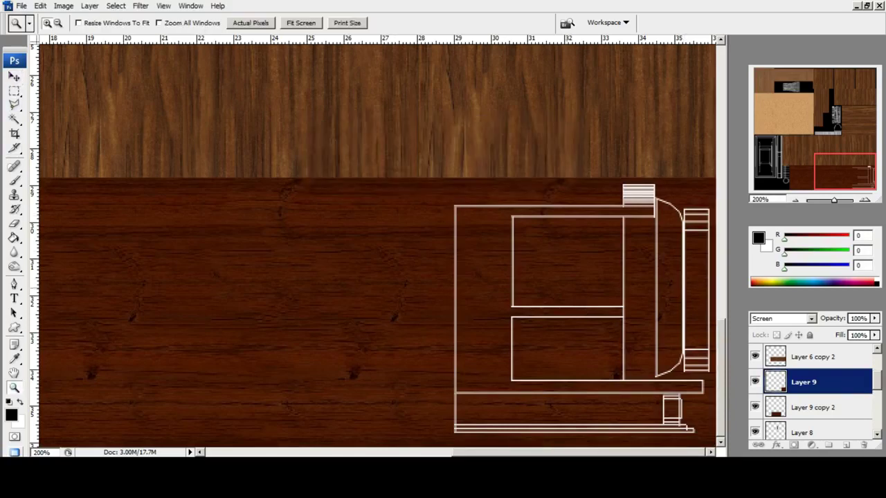
mouse_move(468, 191)
mouse_down()
mouse_move(643, 392)
mouse_move(704, 439)
mouse_up()
key(ctrl+plus)
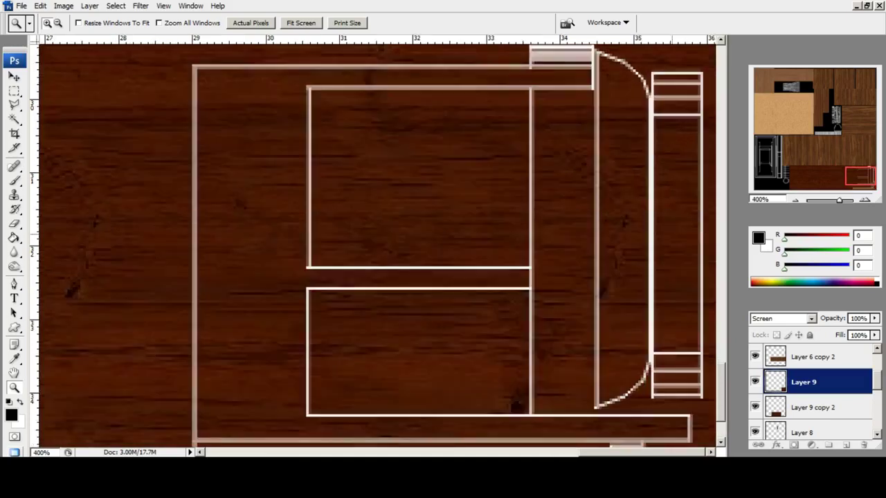
key(m)
scroll(620, 83, up, 1)
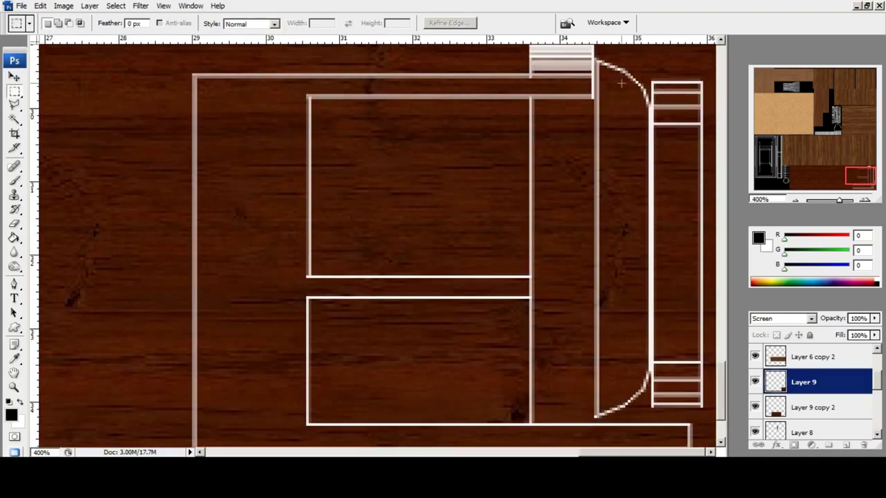
scroll(597, 48, up, 1)
drag(598, 58, 699, 185)
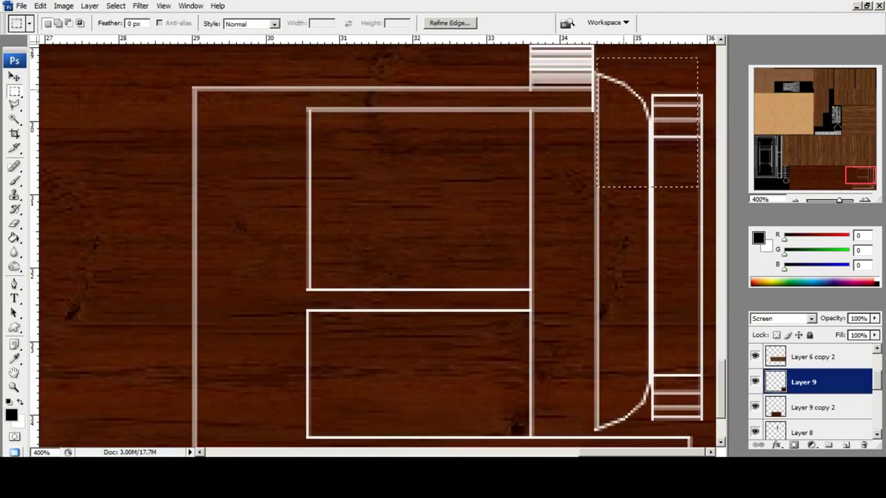
key(ctrl+d)
drag(597, 47, 716, 386)
key(Delete)
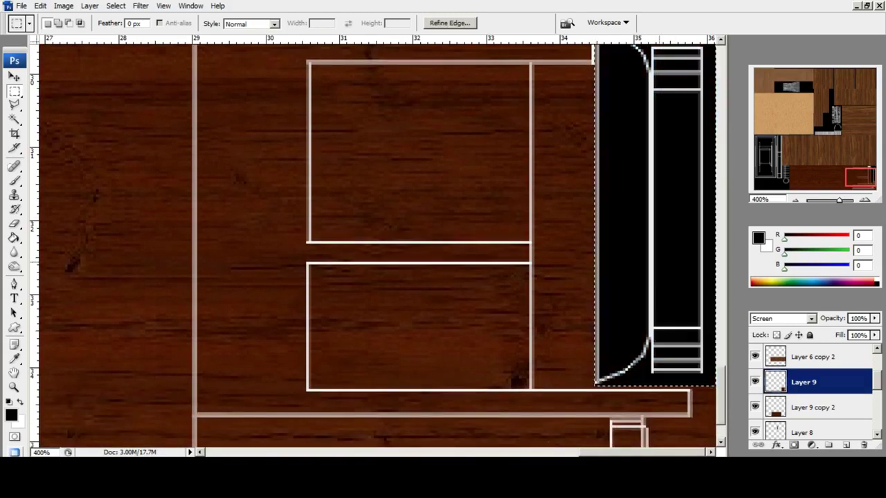
key(ctrl+d)
drag(520, 240, 595, 243)
click(14, 388)
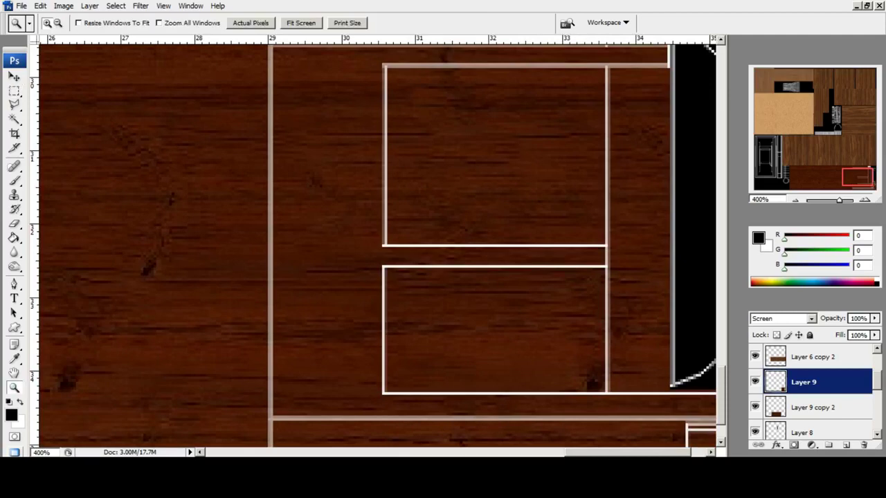
click(301, 22)
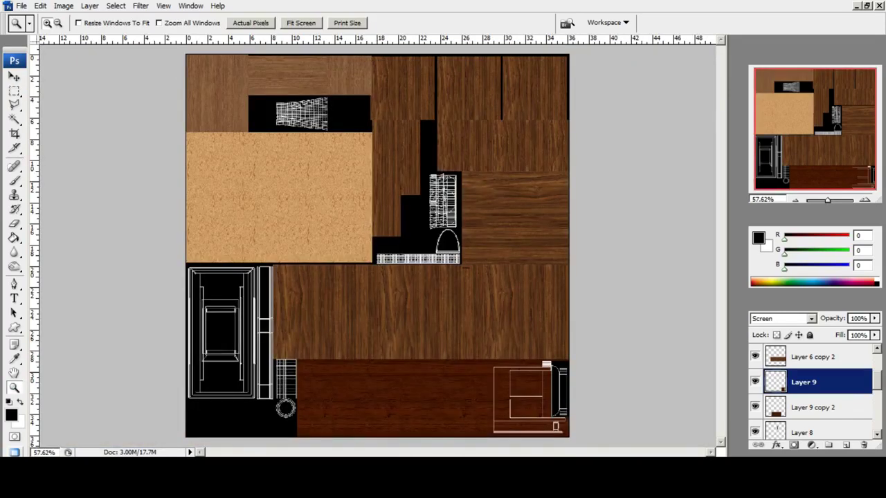
Switch to Maya and select the untextured cabinet's gridded mesh and lower panel part to check their UVs.
key(alt+Tab)
scroll(485, 274, down, 8)
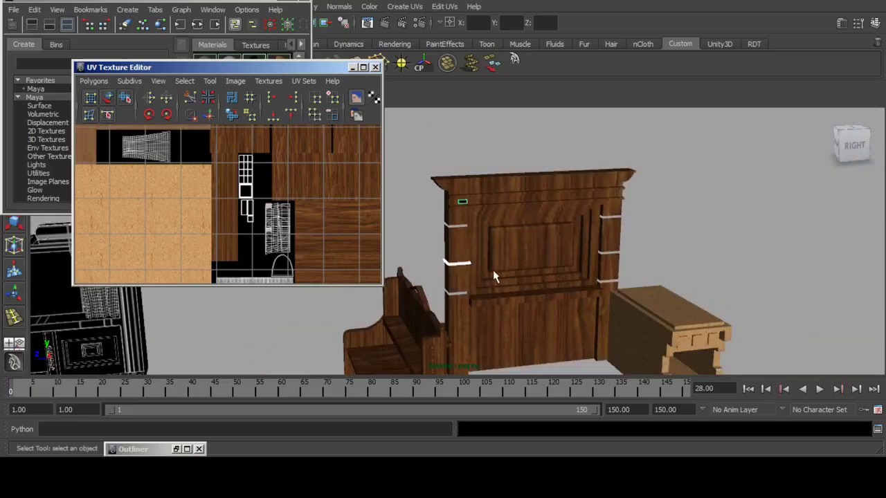
alt+drag(493, 269, 536, 240)
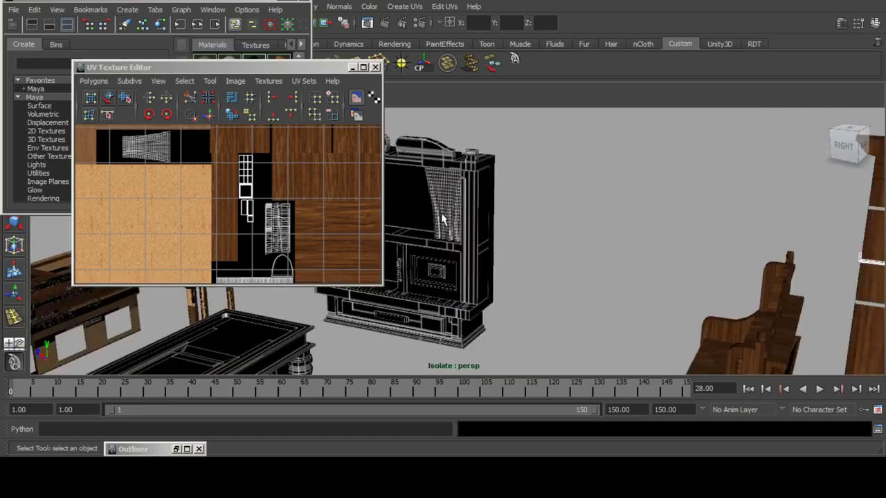
shift+click(444, 218)
alt+middle_drag(445, 218, 523, 214)
scroll(522, 214, up, 5)
shift+click(573, 280)
Examine the cabinet's panel up close and select the small round knob and long handle to check their UVs.
alt+middle_drag(596, 298, 598, 263)
scroll(599, 270, up, 5)
alt+drag(612, 278, 455, 234)
alt+middle_drag(454, 233, 509, 269)
shift+click(475, 197)
shift+click(464, 247)
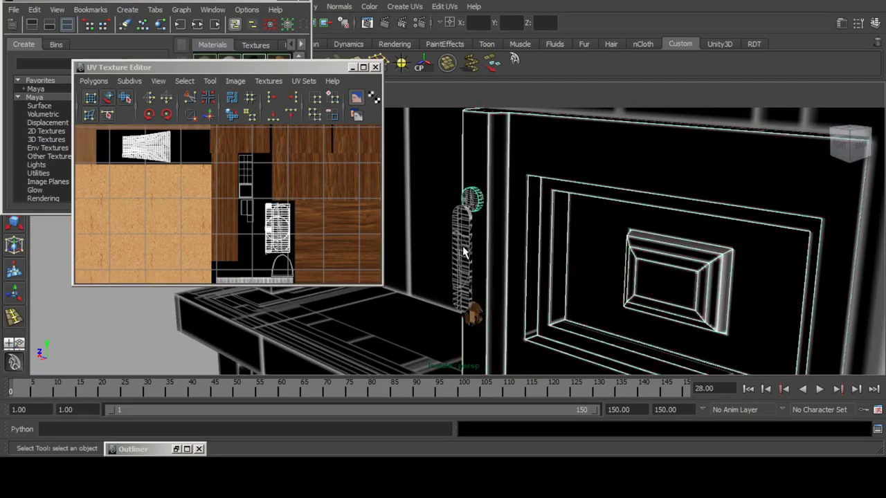
alt+drag(484, 250, 340, 237)
alt+middle_drag(340, 237, 589, 231)
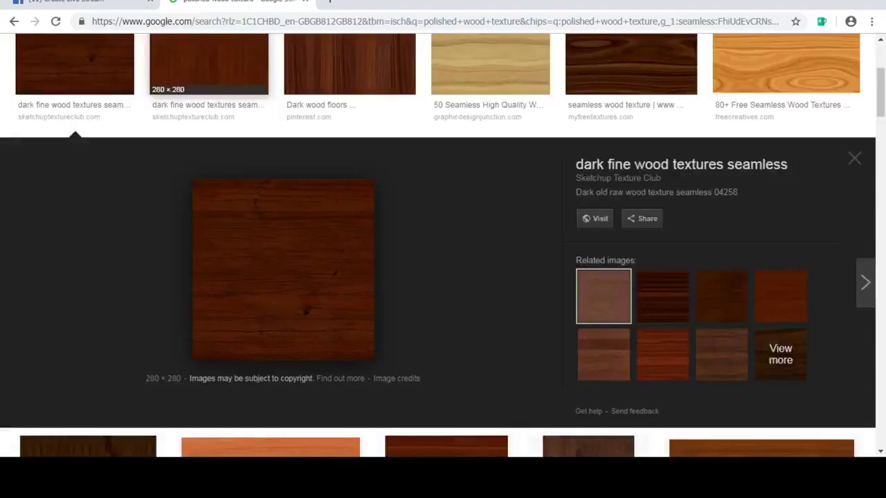
Switch to the browser, search images for "bronze texture seamless" and open the metal bronze brass result from textures.com.
scroll(438, 245, up, 3)
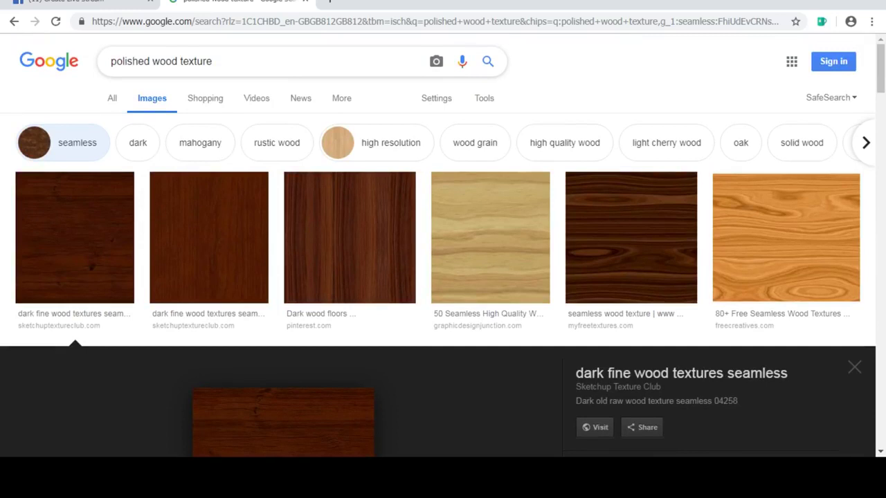
triple_click(161, 62)
text(bronz)
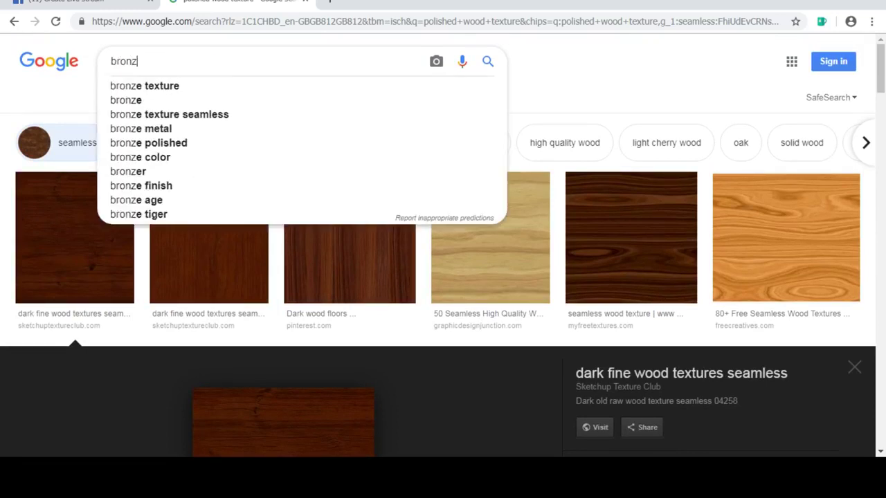
text(e texture)
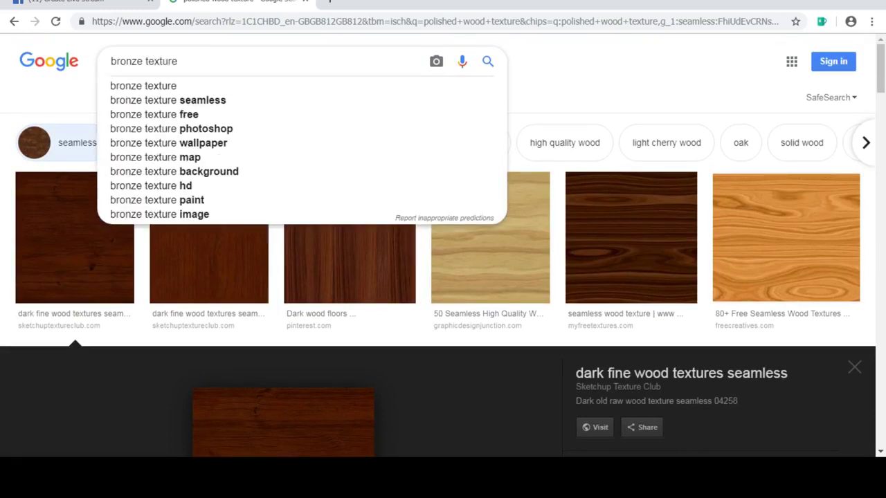
key(Down)
key(Down)
key(Return)
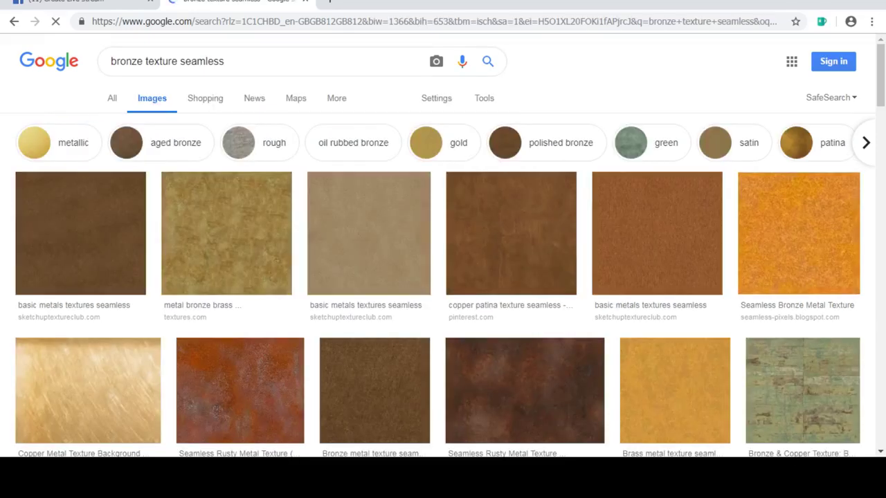
click(235, 235)
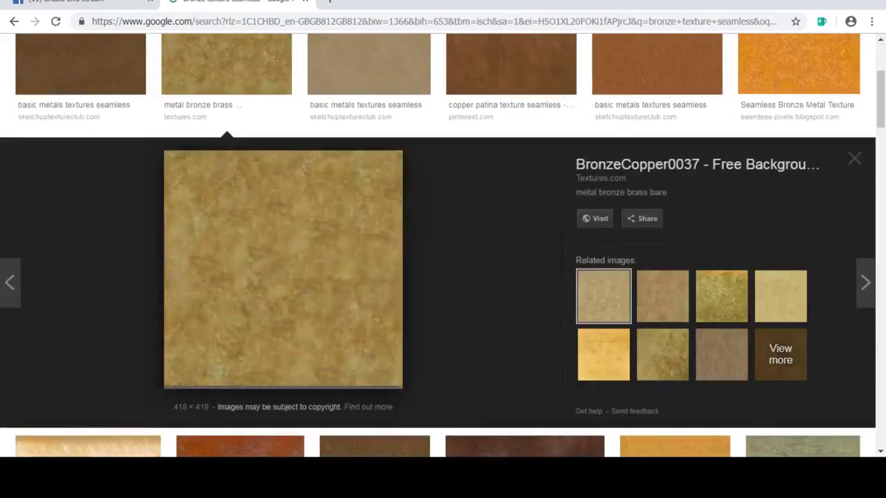
Copy the bronze brass image, switch to Photoshop, paste it into the texture and set the new layer's blend mode to Screen.
right_click(313, 238)
click(347, 361)
key(alt+Tab)
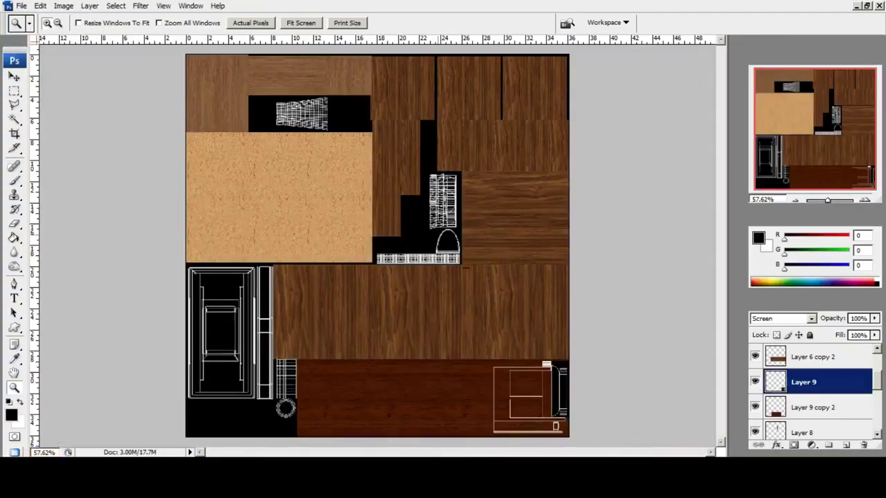
key(ctrl+v)
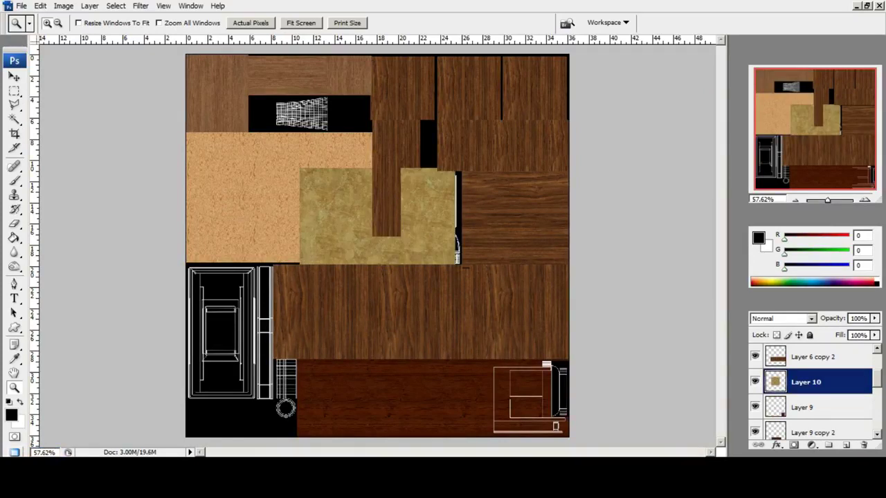
click(810, 319)
click(768, 110)
Move the bronze layer over the curved piece and banded strip UVs near the texture's lower-right corner, scaling it to about 12.6% by 27.1%.
key(v)
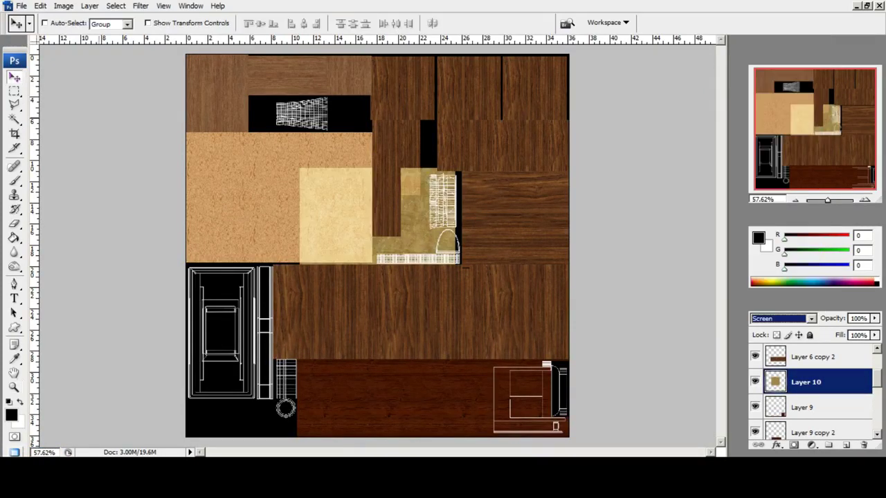
drag(415, 200, 531, 292)
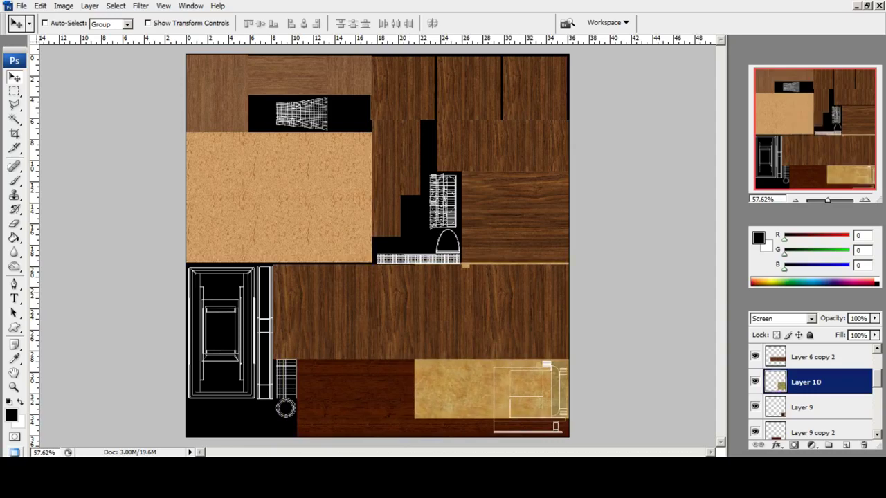
key(m)
right_click(478, 192)
click(506, 290)
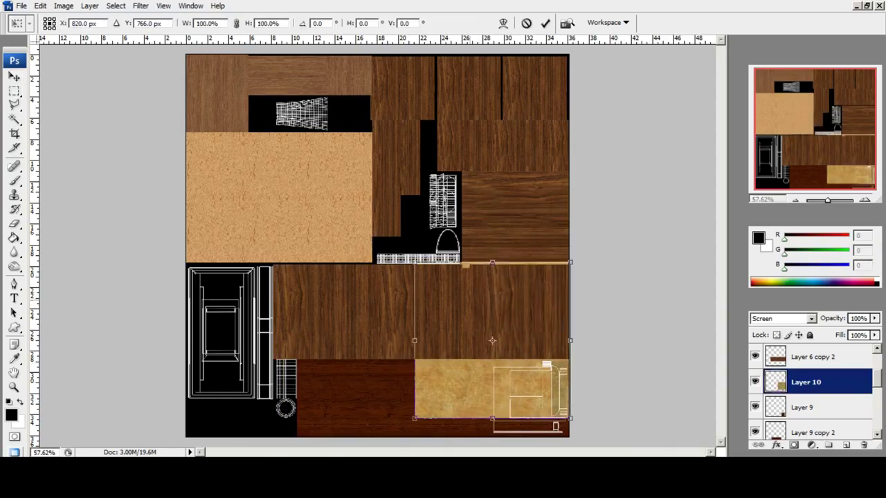
shift+drag(415, 263, 551, 397)
key(v)
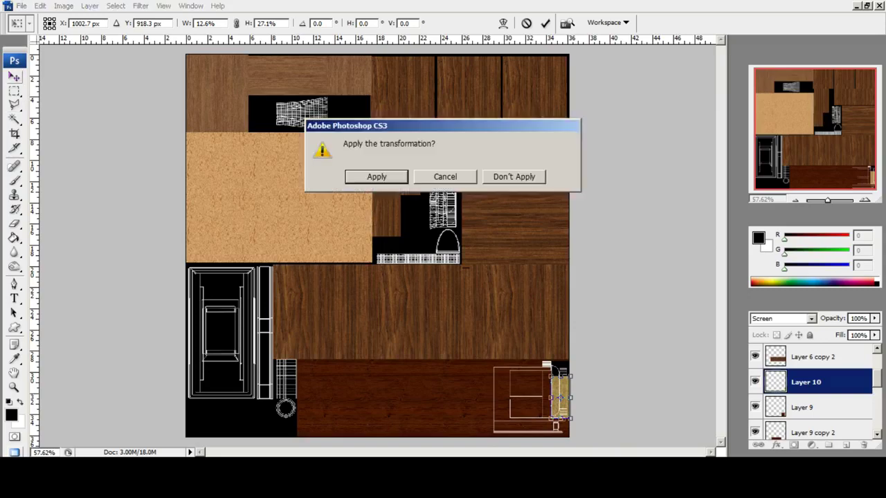
key(Return)
Nudge the bronze patch slightly upward so its lower edge lines up with the end of the curved piece's UVs.
click(14, 387)
click(566, 389)
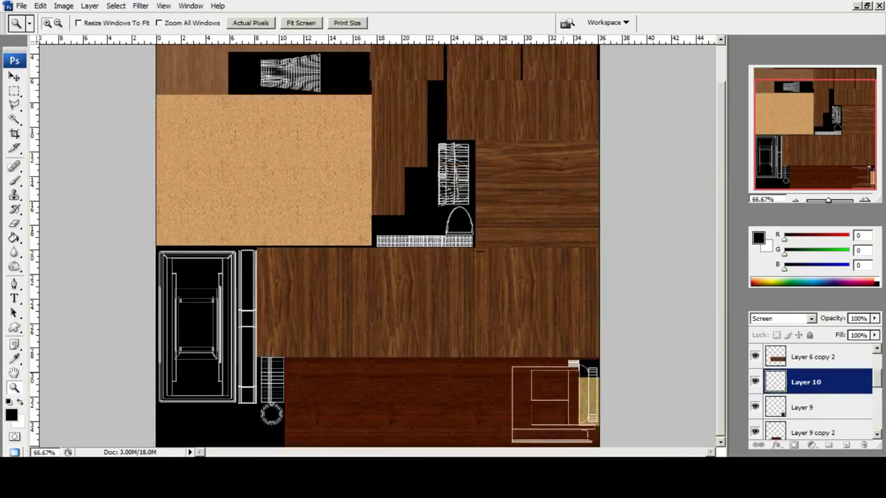
click(599, 381)
click(659, 354)
click(663, 355)
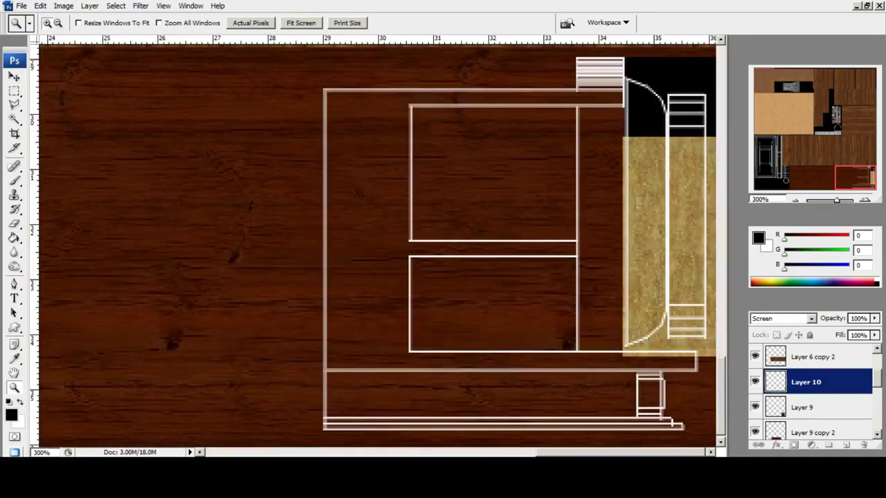
key(v)
drag(685, 264, 685, 255)
key(Down)
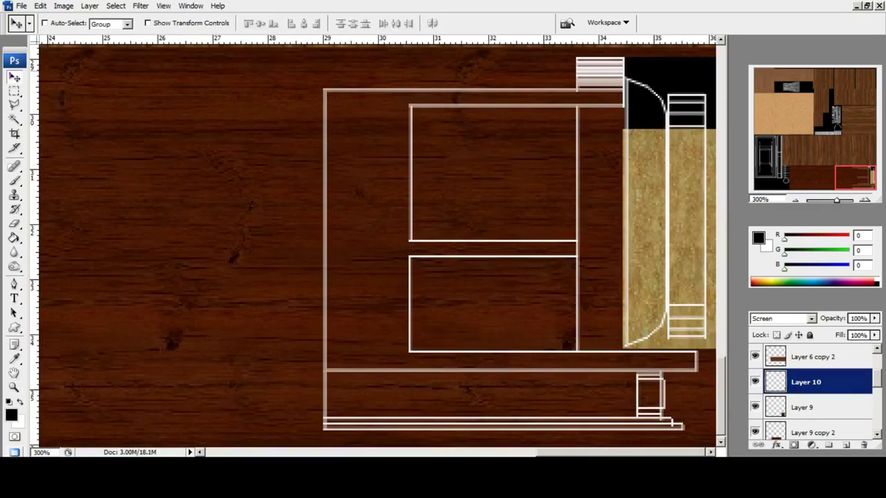
Scale the bronze patch to about 96.2% width and 132.2% height so it covers the whole curved piece and banded strip.
key(m)
right_click(620, 187)
click(638, 283)
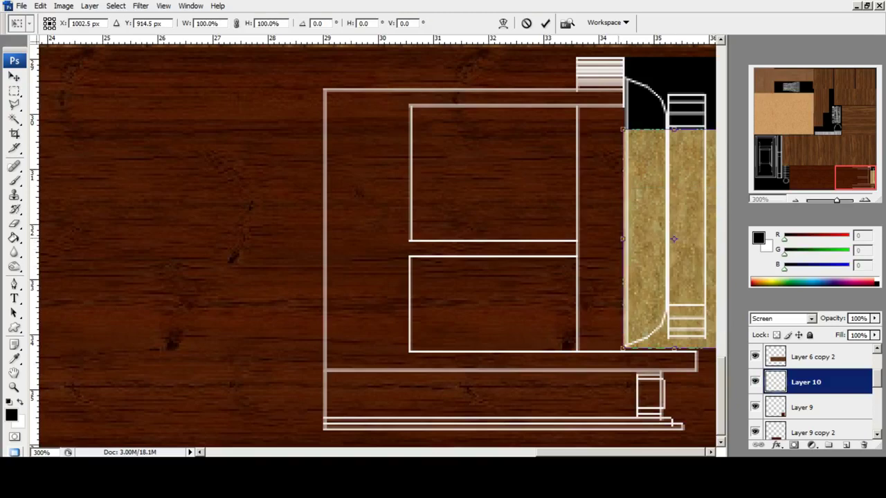
drag(623, 239, 627, 239)
drag(676, 130, 676, 381)
scroll(676, 381, down, 3)
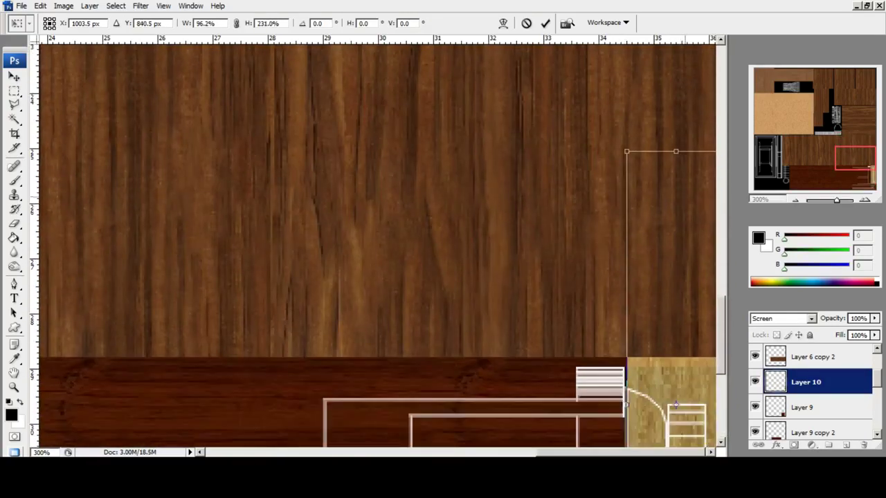
drag(675, 150, 675, 369)
scroll(676, 369, down, 6)
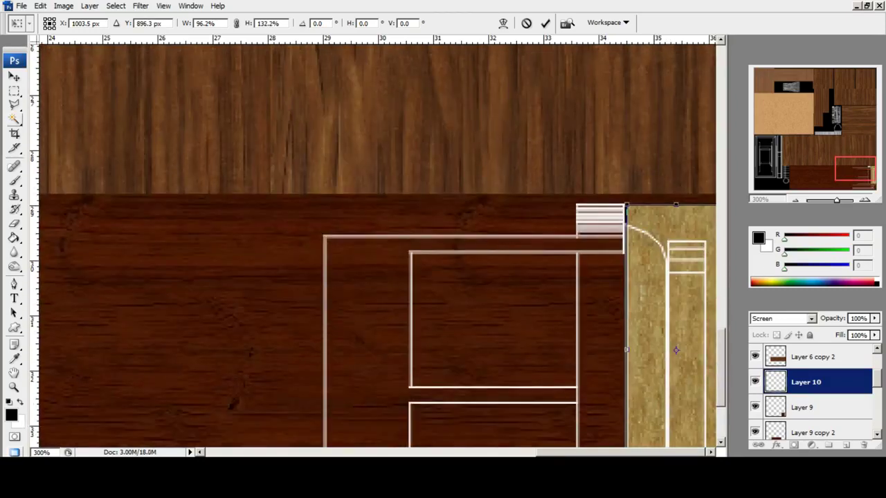
click(15, 120)
key(Return)
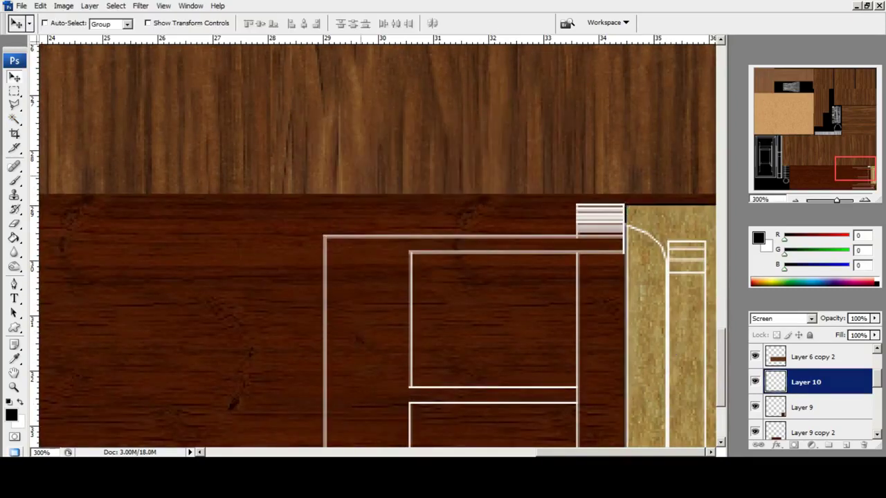
Set the blend mode of the bronze patch on Layer 10 and the dark wood on Layer 9 to Normal.
click(811, 319)
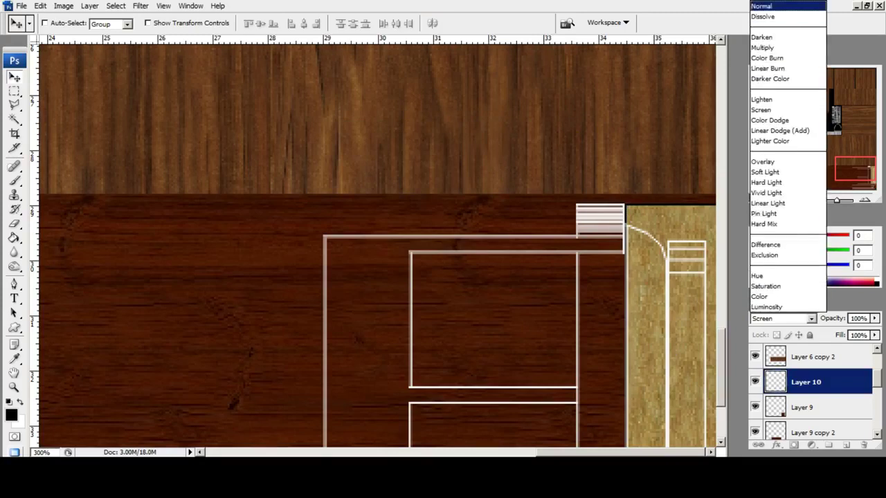
click(778, 6)
click(14, 388)
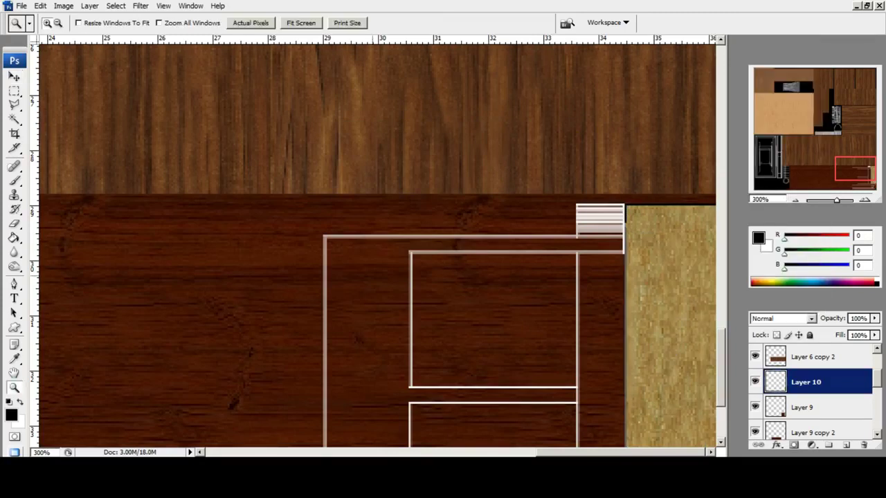
right_click(372, 276)
click(15, 77)
right_click(441, 328)
click(457, 335)
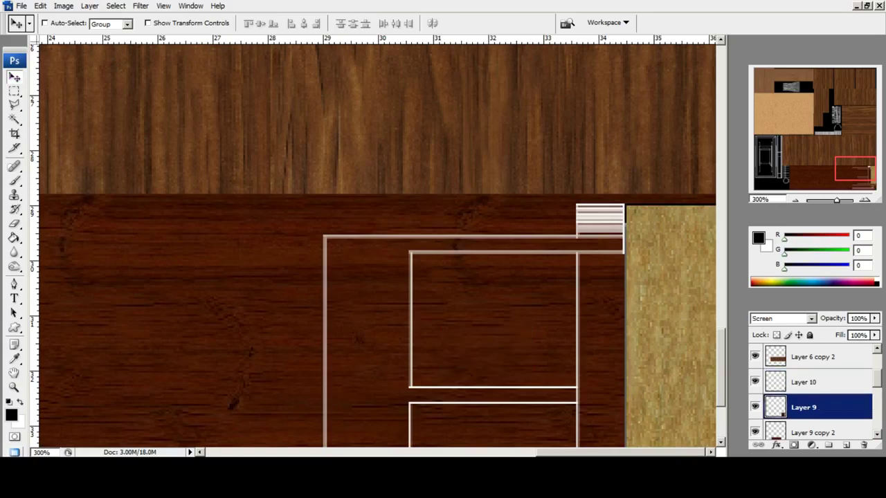
click(811, 319)
click(765, 6)
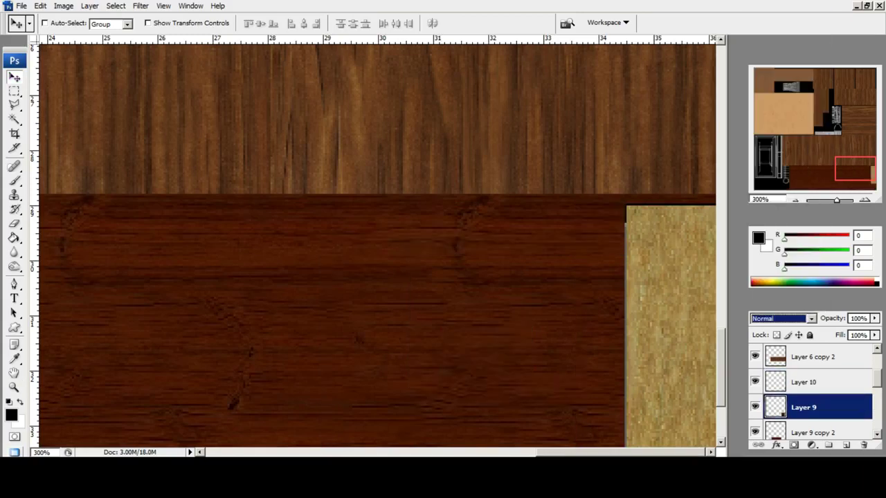
Paste another copy of the bronze image into the texture and set its blend mode to Screen.
key(z)
click(301, 23)
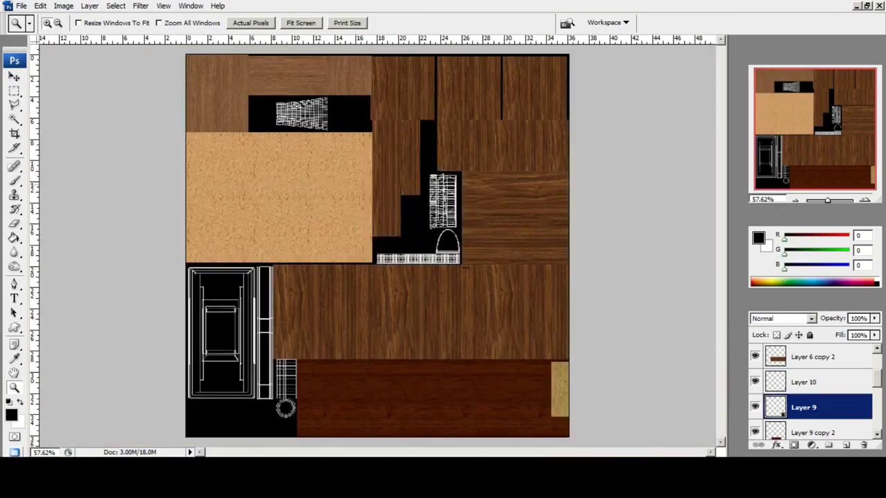
key(ctrl+v)
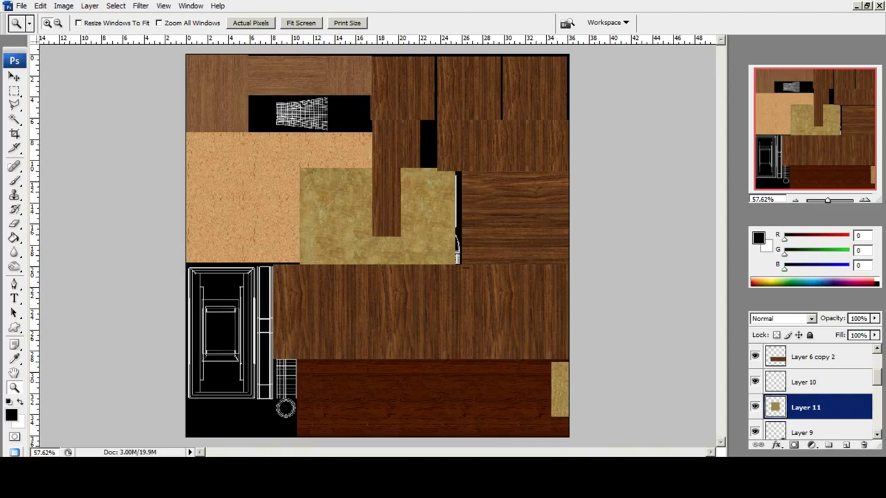
click(812, 319)
click(766, 109)
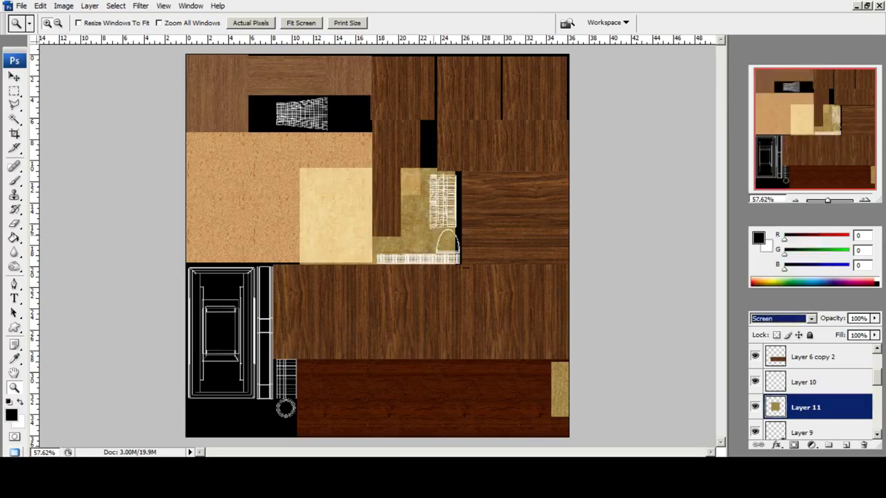
Scale the second bronze layer to about 26.1% by 38.6% and place it over the dense gridded UVs above the arched piece.
click(444, 234)
click(447, 237)
click(15, 91)
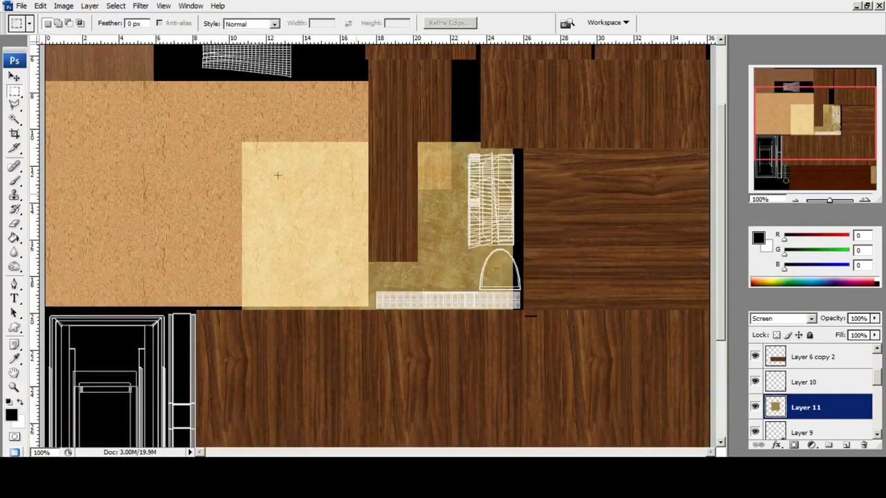
right_click(446, 215)
click(479, 312)
shift+drag(242, 143, 408, 309)
drag(443, 339, 451, 201)
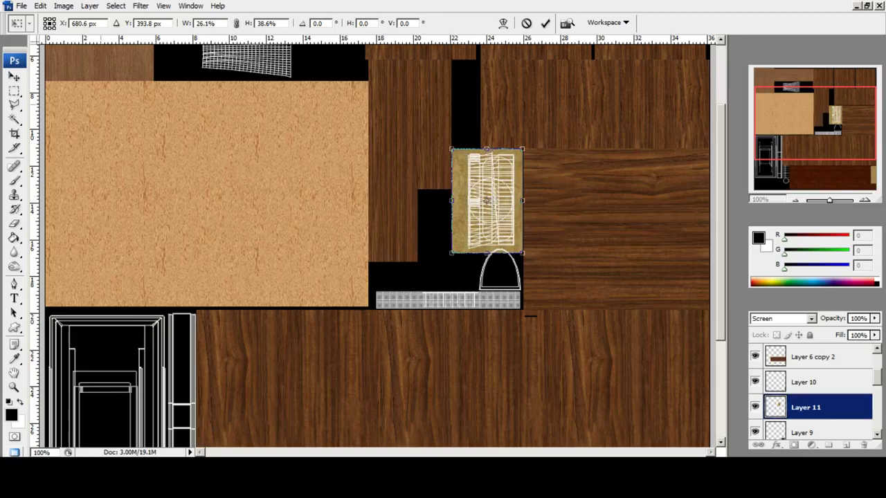
click(14, 77)
click(392, 177)
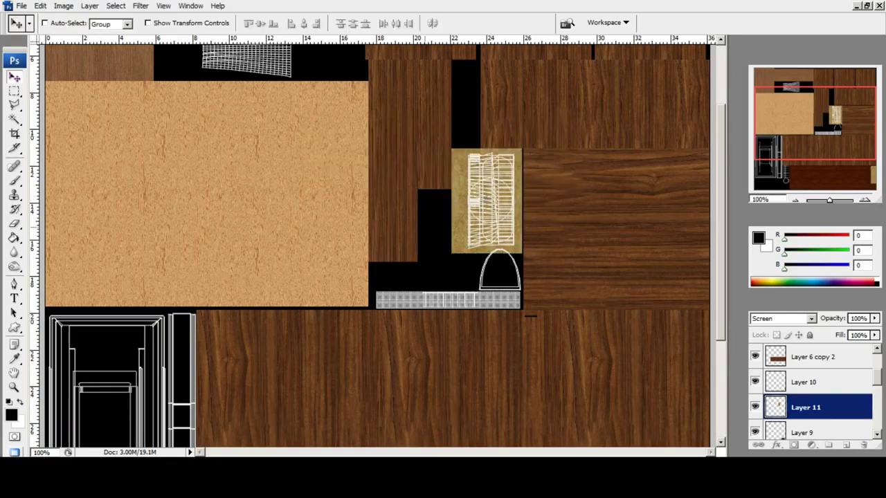
Shorten the second bronze patch to about 96.3% height so it ends just above the arched piece.
click(15, 90)
right_click(459, 199)
click(495, 296)
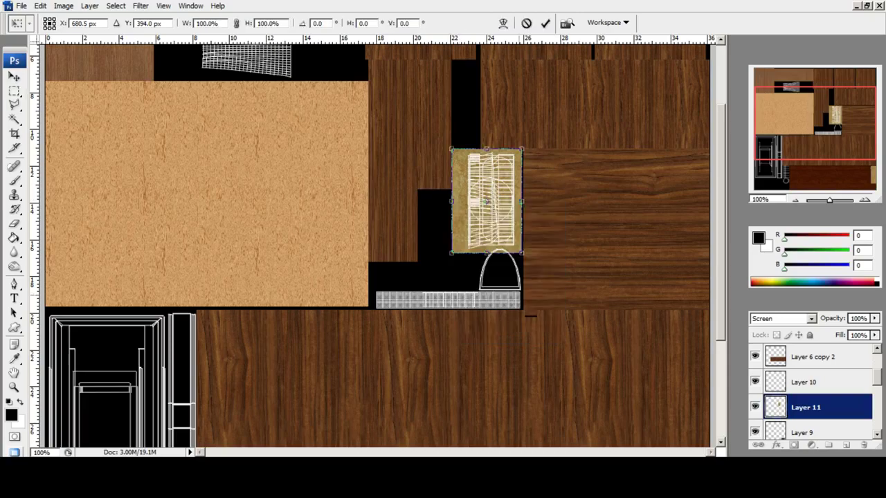
drag(487, 253, 487, 249)
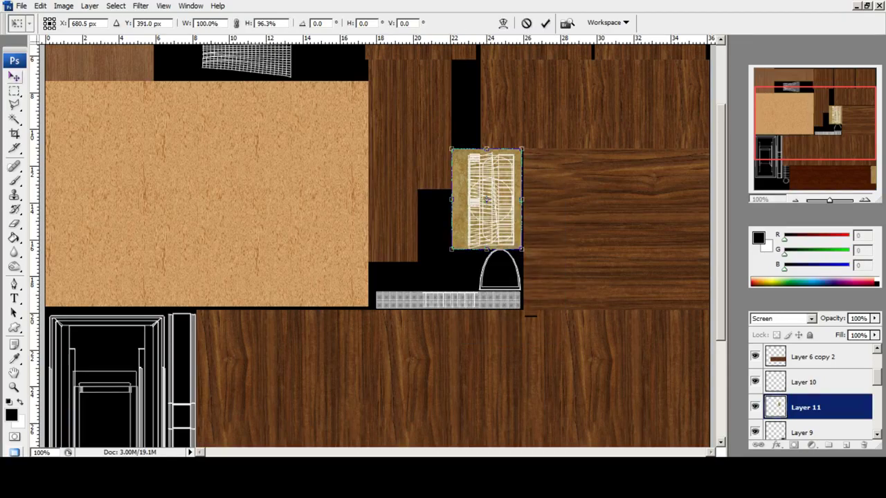
key(v)
key(Return)
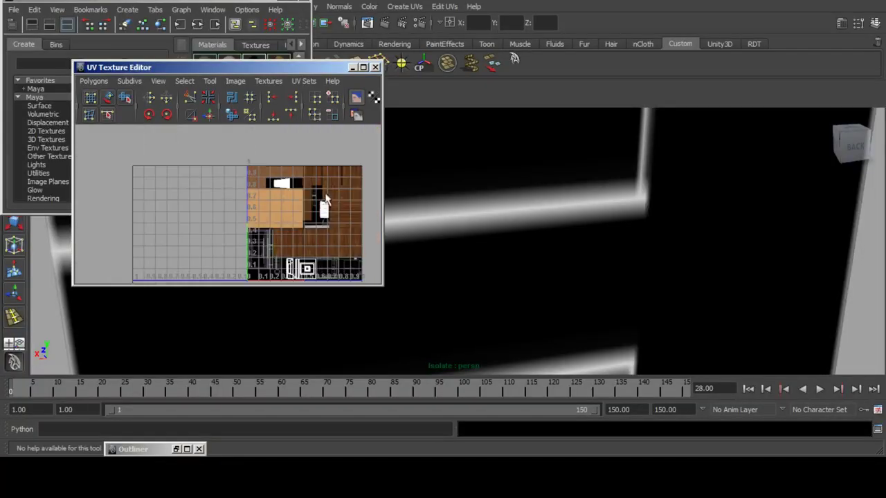
Switch to Maya and examine the cabinet's handle alongside the gridded and arched UVs up close.
scroll(554, 255, down, 5)
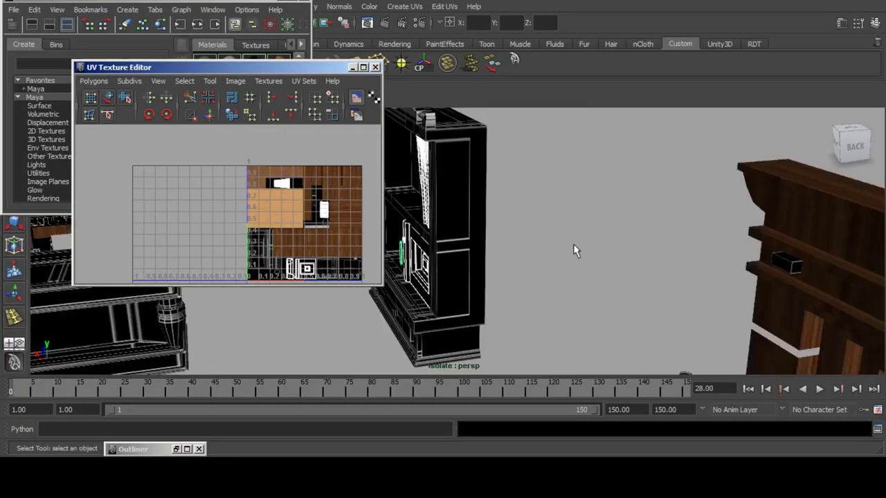
alt+drag(575, 251, 604, 254)
alt+middle_drag(304, 199, 251, 207)
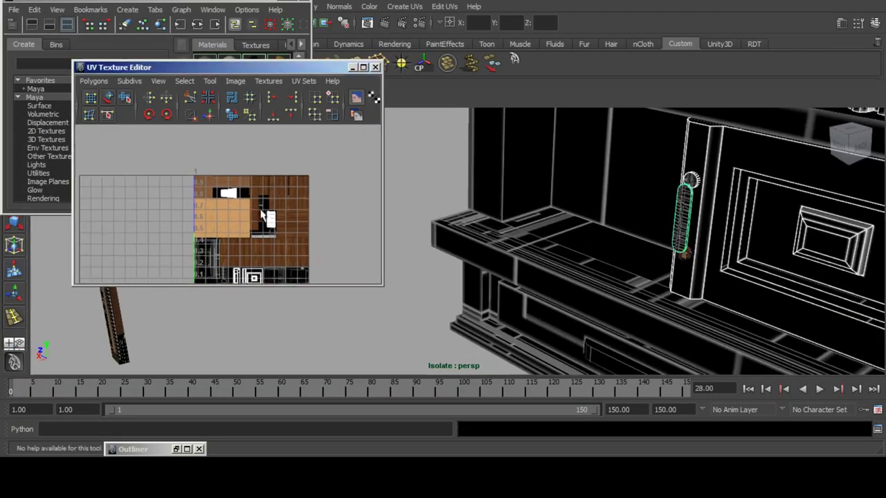
alt+right_drag(250, 207, 327, 205)
alt+middle_drag(327, 205, 113, 167)
alt+middle_drag(259, 213, 269, 135)
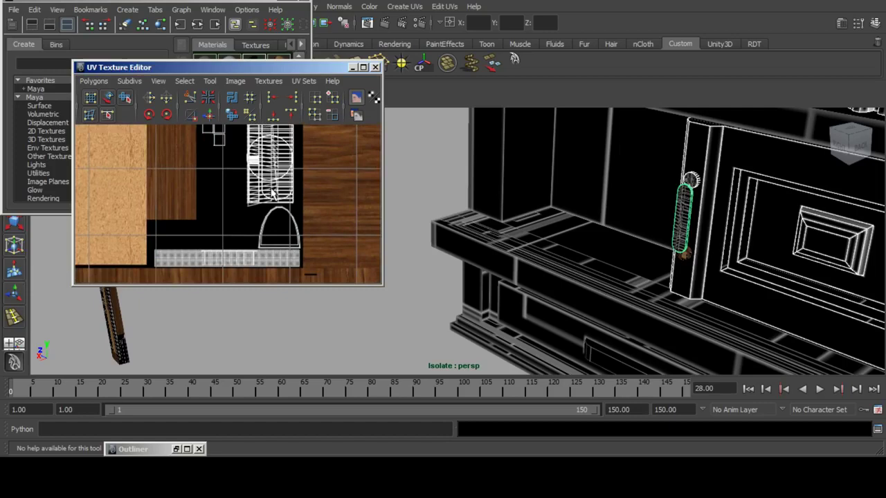
alt+middle_drag(272, 194, 253, 210)
Check which cabinet part uses the arched UVs by selecting in the UV layout, on the door panel and on the long handle.
right_drag(254, 230, 269, 231)
drag(224, 230, 258, 247)
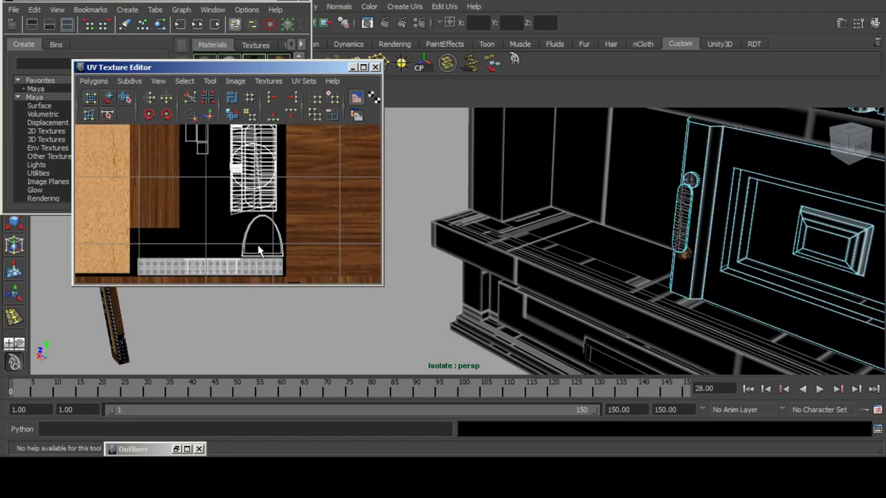
drag(219, 226, 243, 241)
click(684, 215)
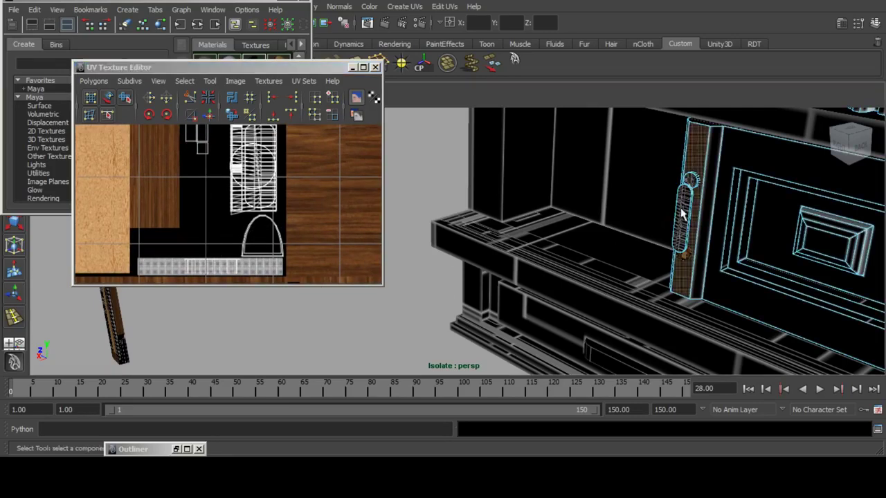
alt+middle_drag(684, 215, 605, 242)
key(F8)
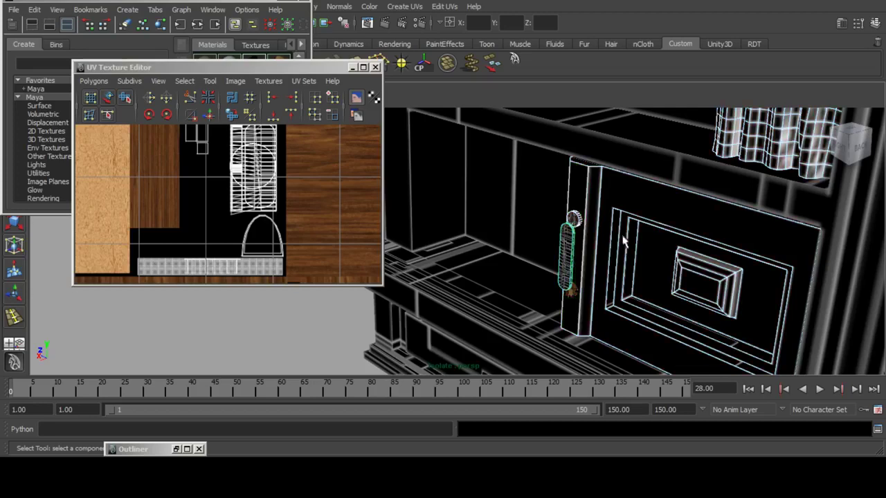
click(610, 210)
click(572, 242)
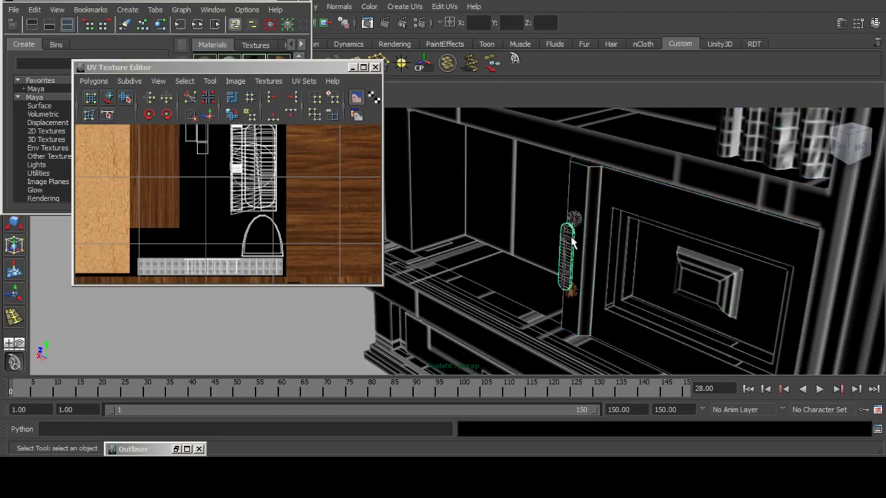
Check which UV shells belong to the knob, stem, lock plate and body of the cabinet by selecting these parts.
shift+click(574, 220)
scroll(601, 216, up, 5)
alt+middle_drag(623, 212, 537, 231)
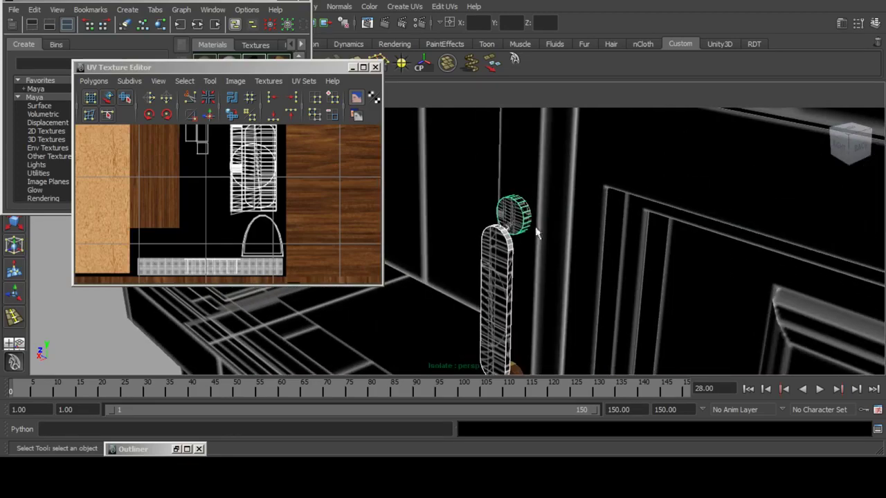
shift+click(510, 229)
shift+click(499, 284)
shift+click(500, 285)
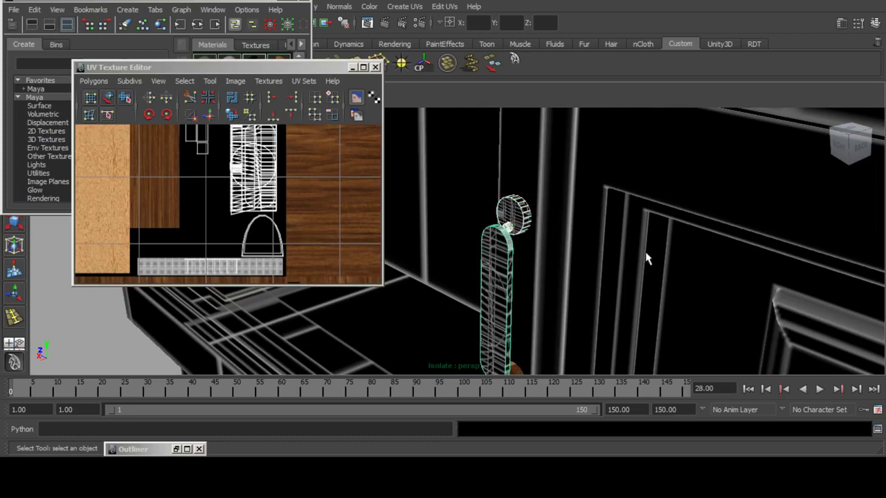
shift+click(645, 257)
scroll(644, 258, down, 5)
alt+drag(577, 267, 621, 252)
alt+middle_drag(596, 220, 592, 238)
Check the UV shells of the drawer handle, curtain, curved top trim and small corner piece by selecting each part.
click(534, 317)
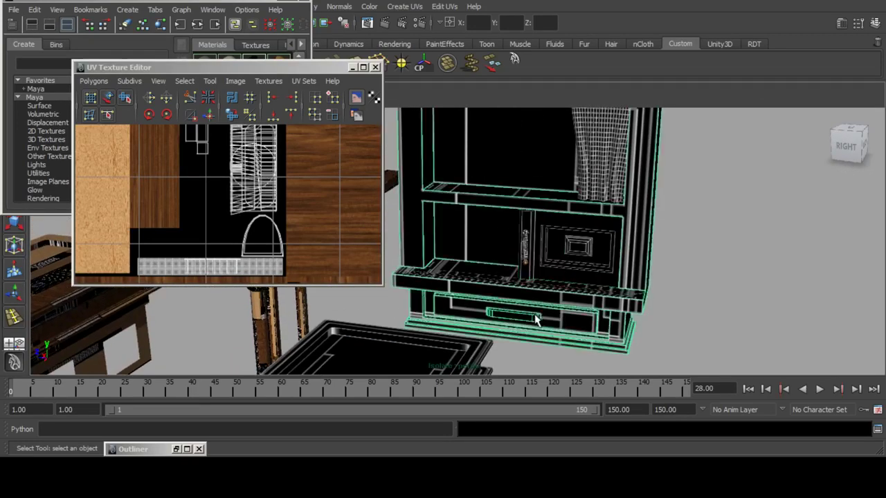
alt+middle_drag(566, 197, 575, 266)
click(593, 240)
alt+middle_drag(584, 189, 502, 255)
scroll(501, 254, up, 5)
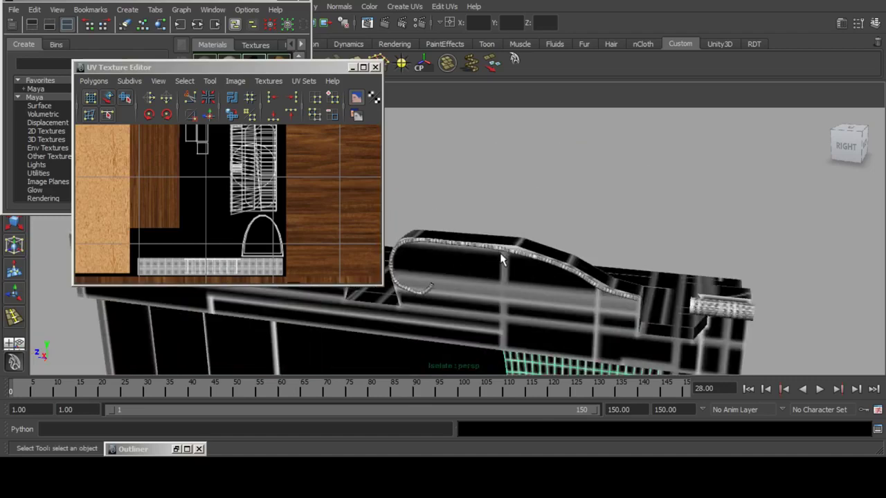
click(513, 250)
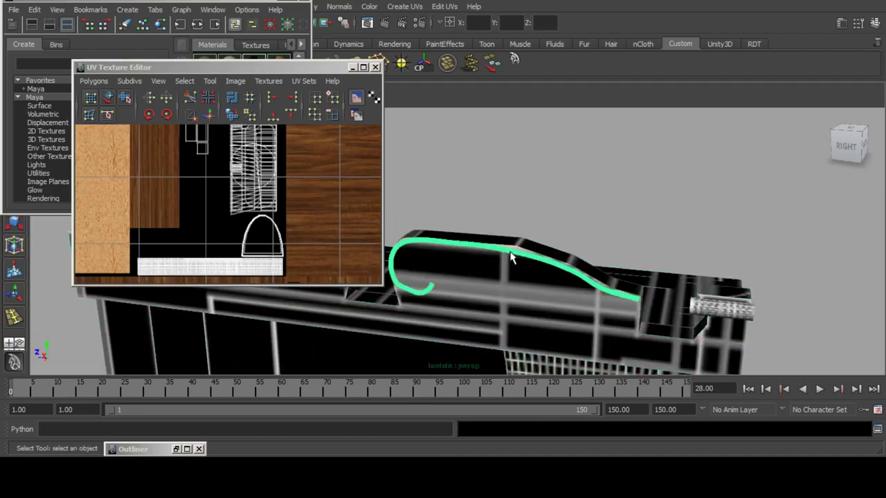
click(714, 313)
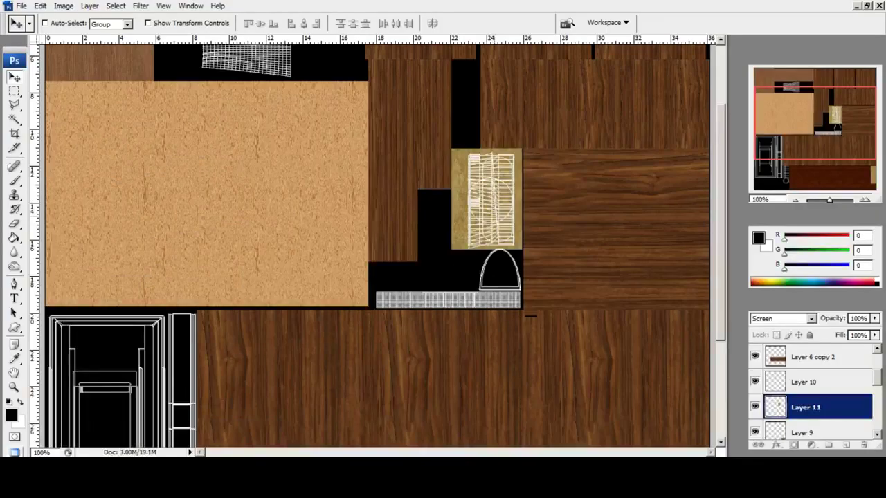
In Photoshop, duplicate the narrow vertical wood strip on Layer 6 and move the copy down over the grey horizontal UV strip.
scroll(377, 245, up, 2)
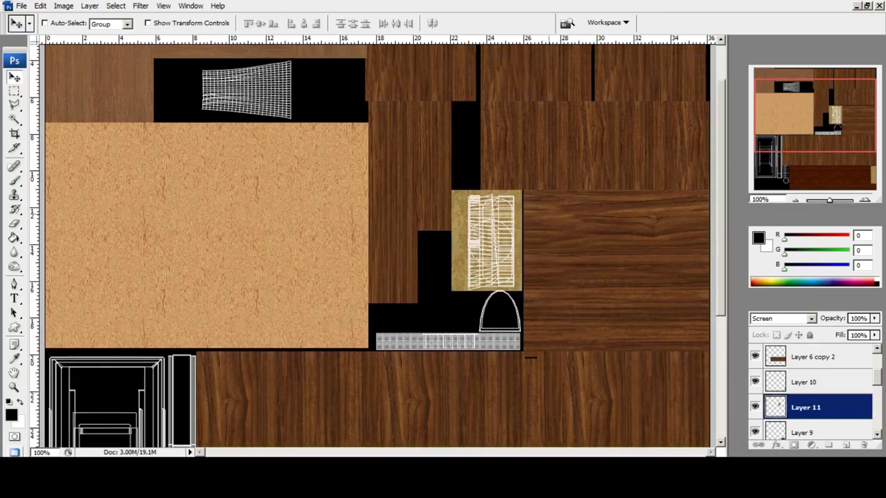
right_click(397, 162)
click(417, 168)
drag(806, 357, 847, 445)
drag(395, 228, 444, 362)
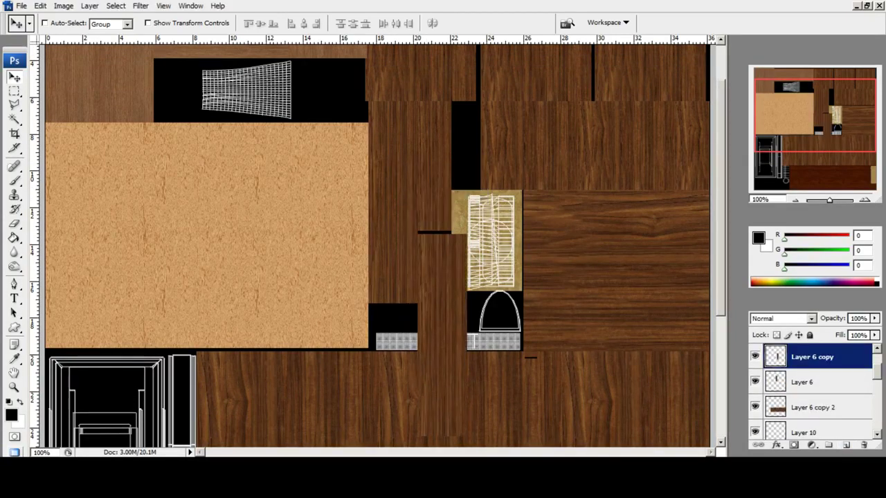
Rotate the copied wood strip 90° clockwise with Free Transform.
key(m)
right_click(468, 320)
click(498, 268)
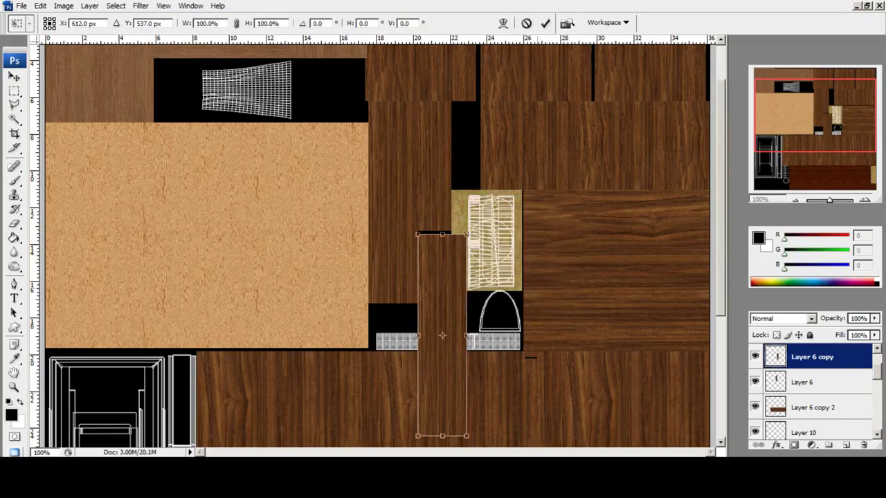
right_click(427, 306)
click(457, 257)
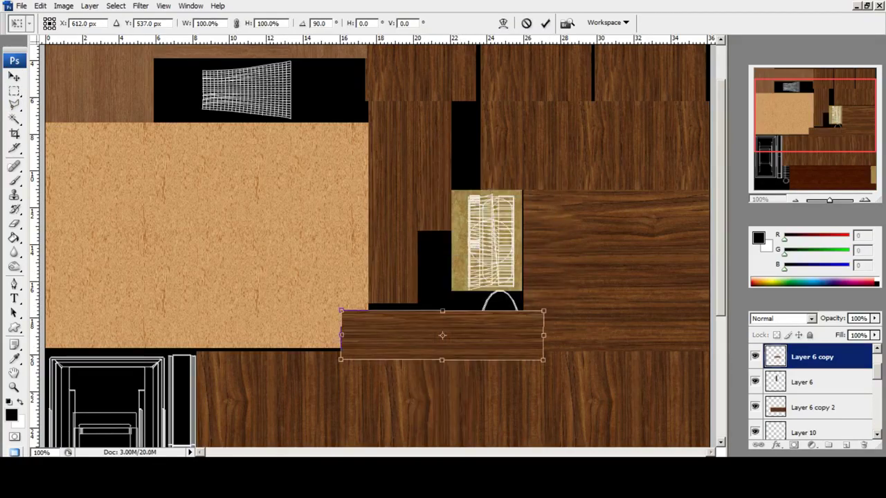
Blend the wood copy as Screen and fit it over the trim UVs beneath the bronze patch, at 122.4% width and 76.0% height.
click(811, 319)
click(775, 109)
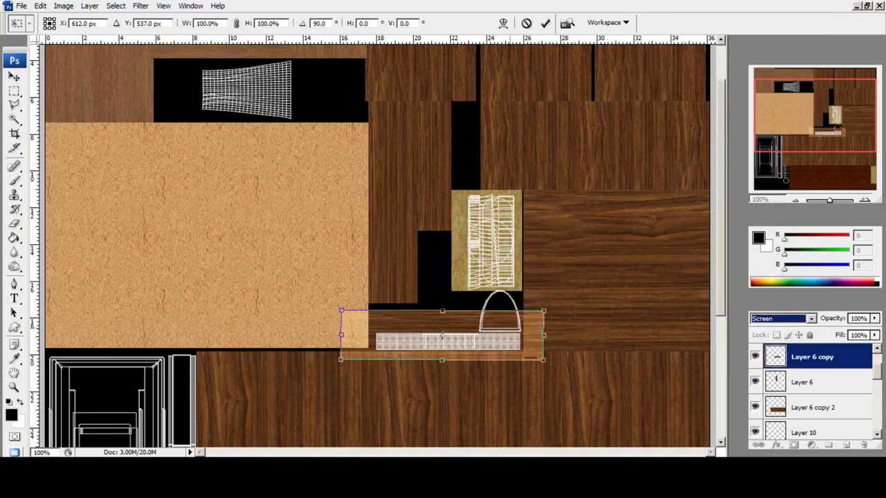
drag(443, 335, 421, 326)
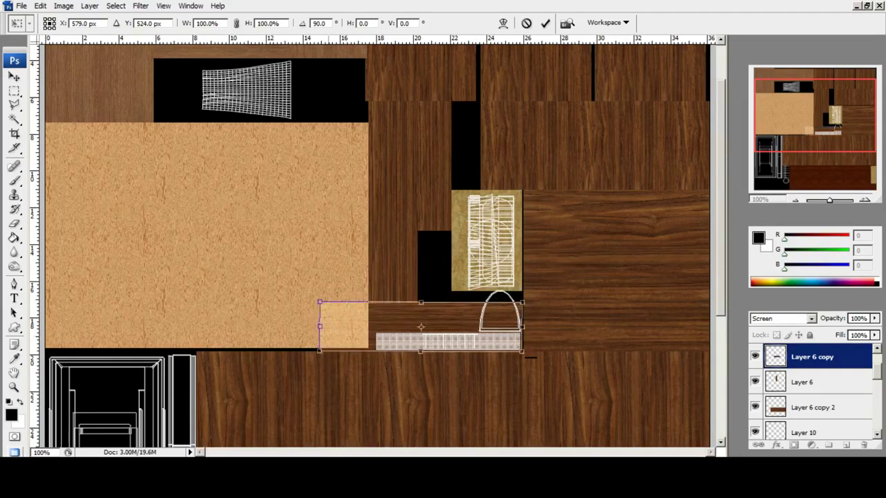
drag(320, 327, 368, 327)
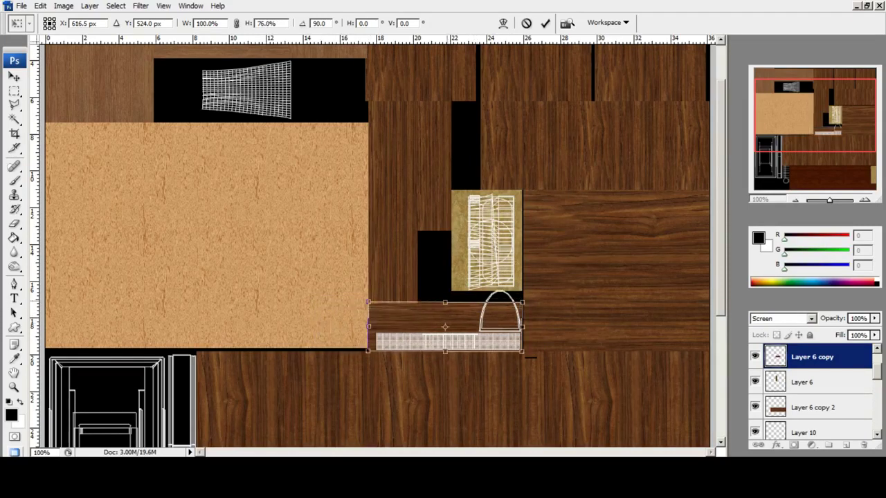
drag(445, 303, 445, 292)
click(15, 77)
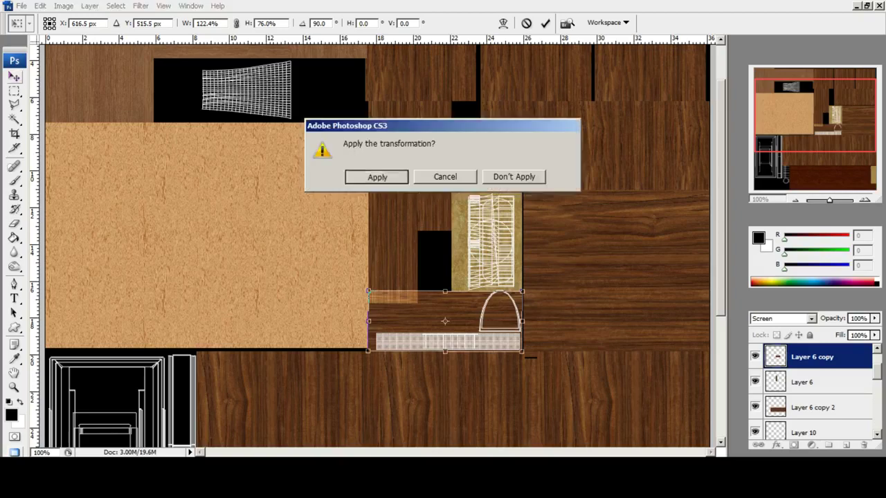
click(376, 177)
Set the wood copy's blending to Normal and move its layer below Layer 6 copy 2.
click(811, 320)
click(768, 6)
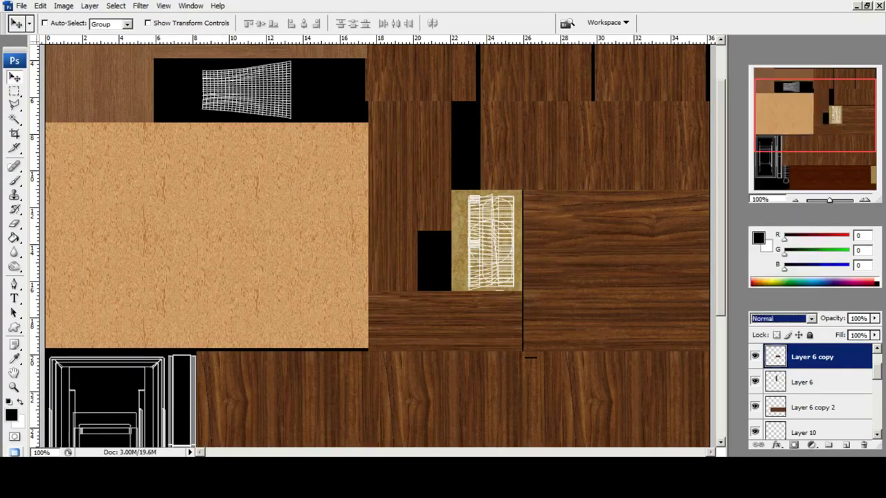
drag(812, 357, 812, 419)
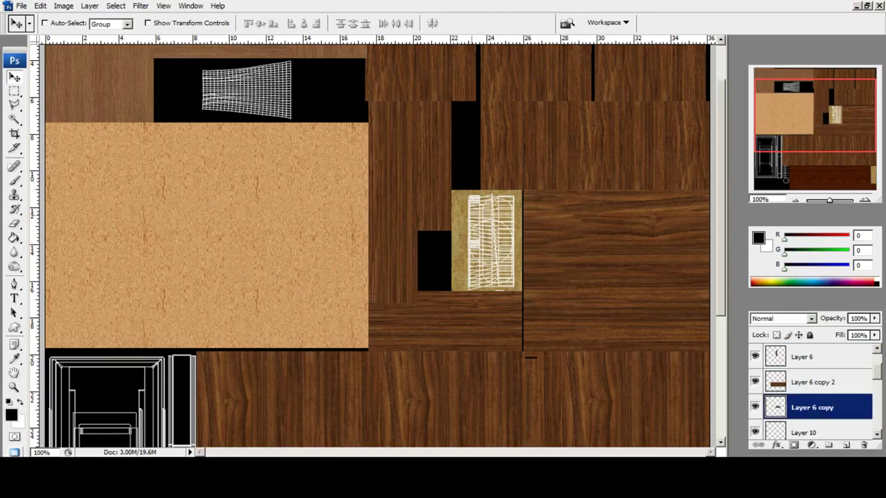
Set the bronze patch on Layer 11 to Normal blending and fit the whole texture sheet on screen.
right_click(459, 210)
click(478, 218)
click(796, 319)
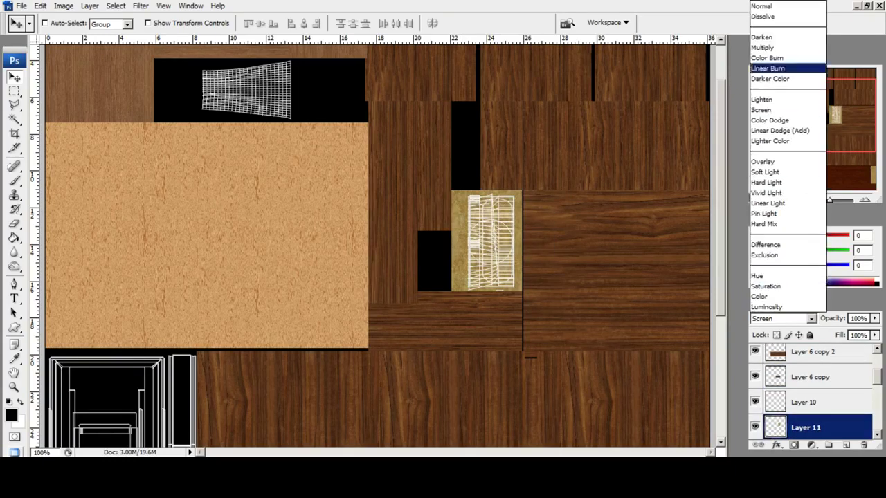
click(768, 6)
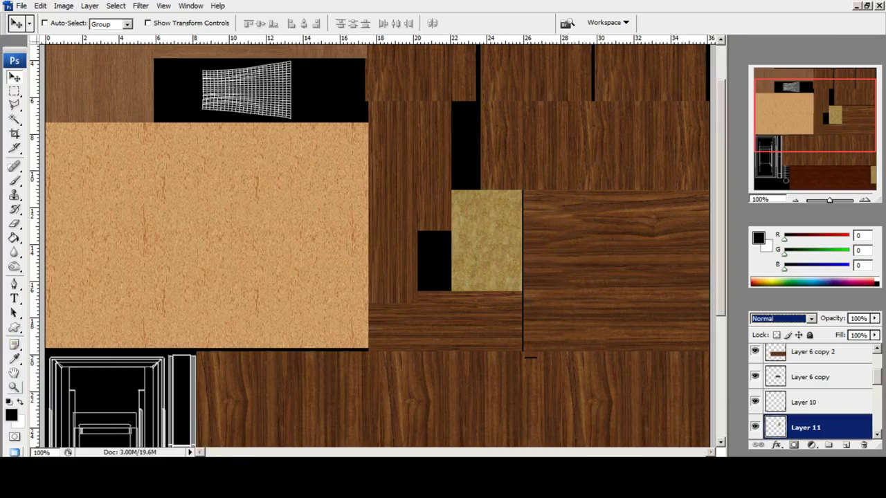
click(15, 388)
click(301, 23)
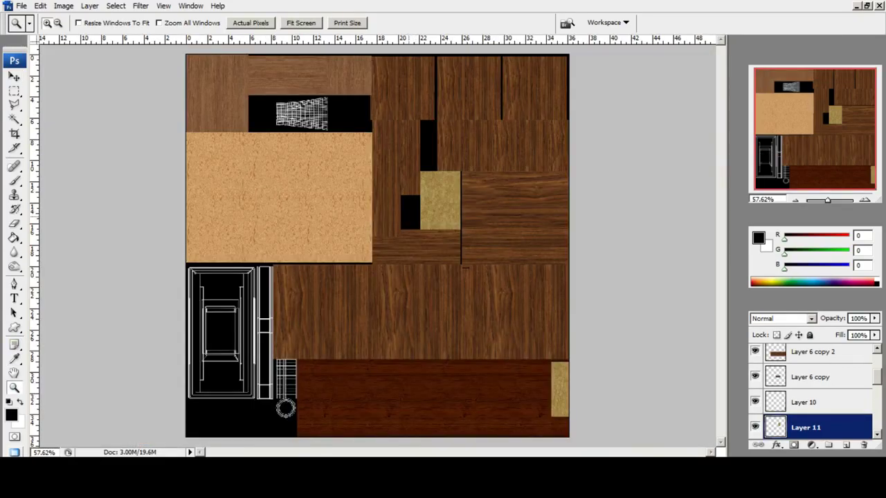
Switch to the browser and search Google Images for "red fabric texture".
key(alt+Tab)
scroll(215, 66, up, 3)
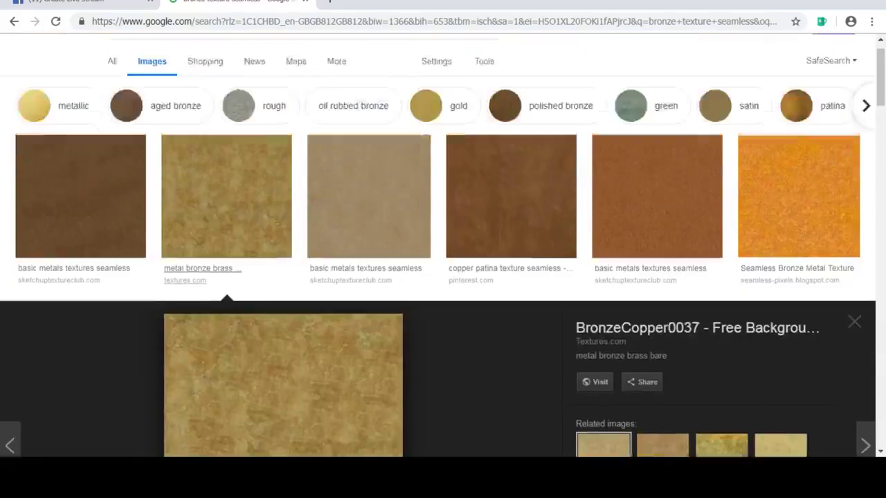
key(ctrl+a)
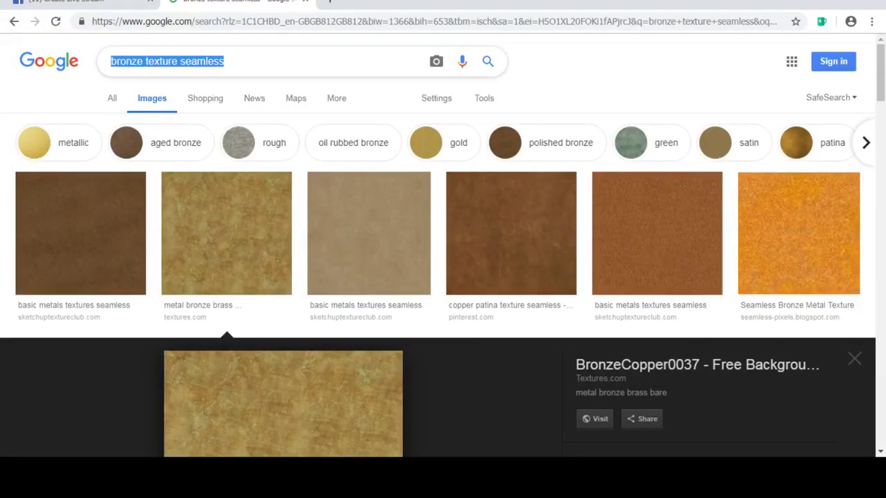
text(red fabric texture)
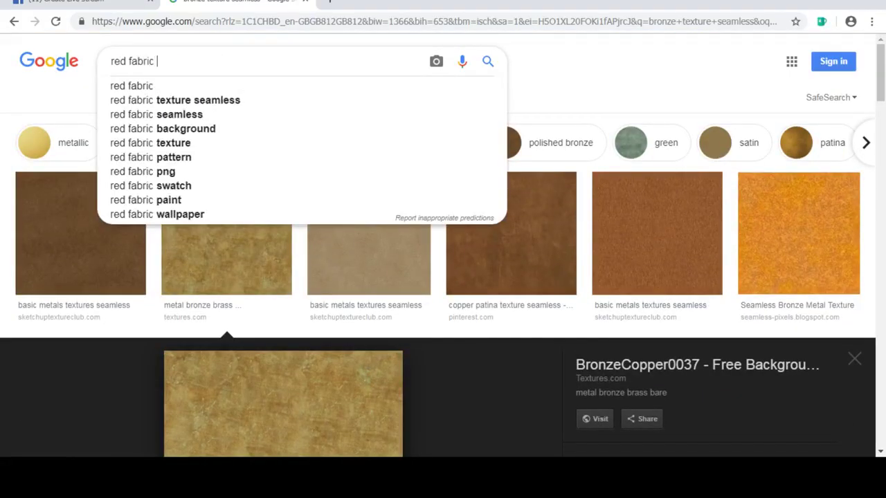
key(Return)
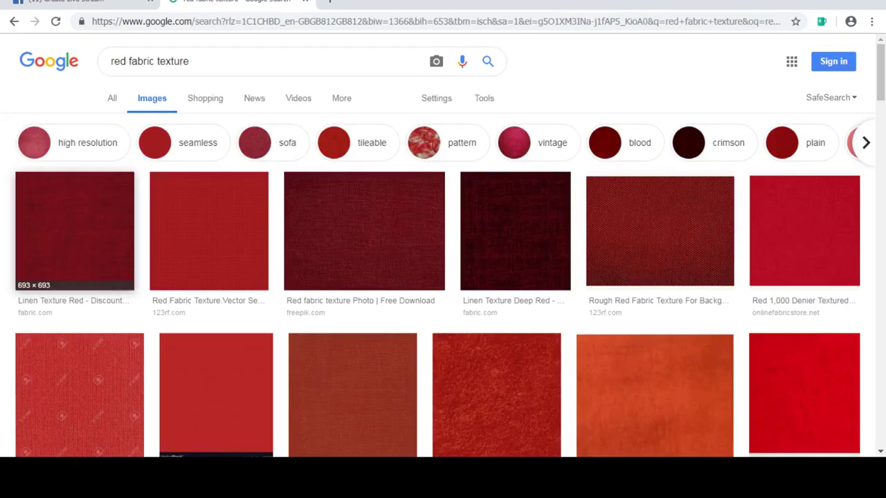
Copy the first result, the Linen Texture Red image, and paste it into the Photoshop texture sheet as a new layer.
click(74, 231)
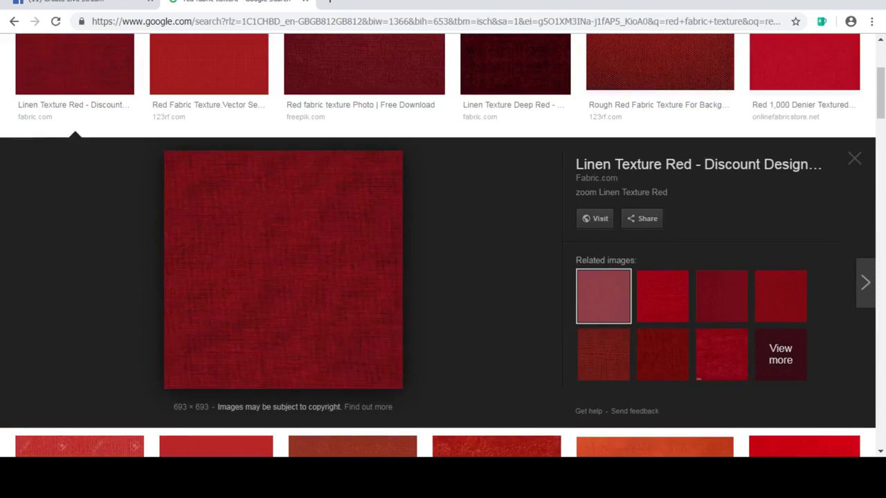
right_click(334, 204)
click(369, 328)
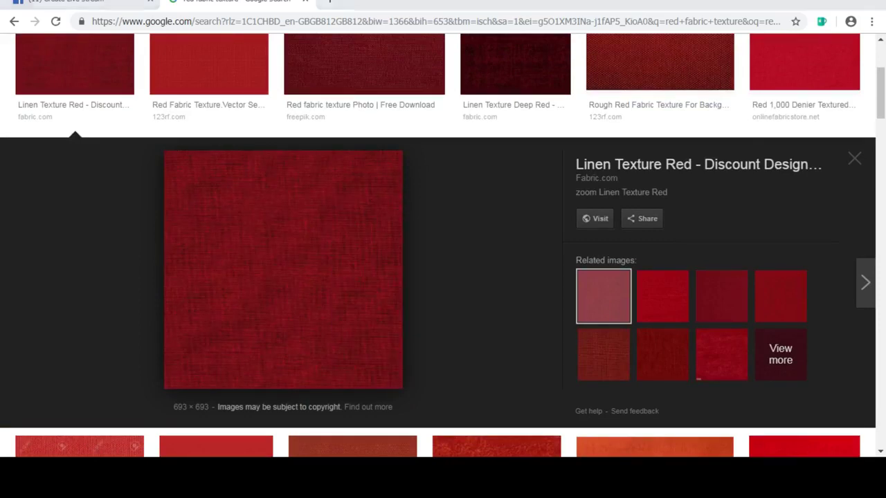
key(alt+Tab)
key(ctrl+v)
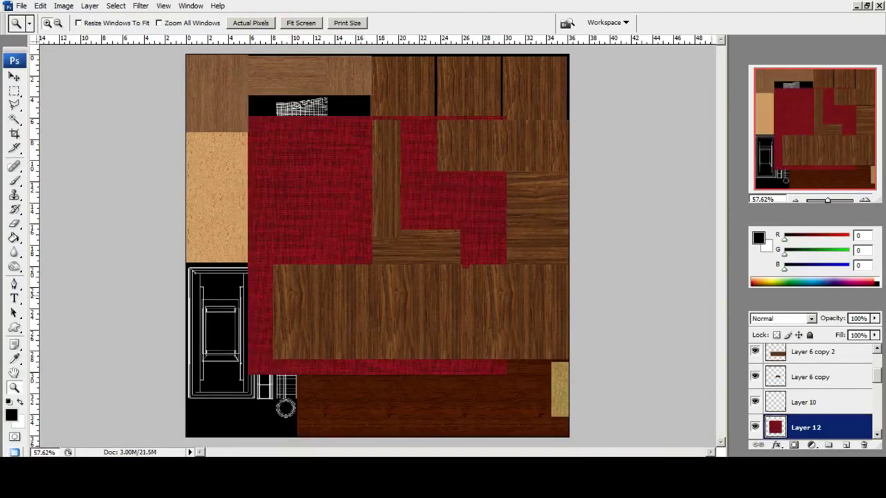
Set the pasted red fabric layer to Screen blending and rotate it 90° clockwise with Free Transform.
click(811, 319)
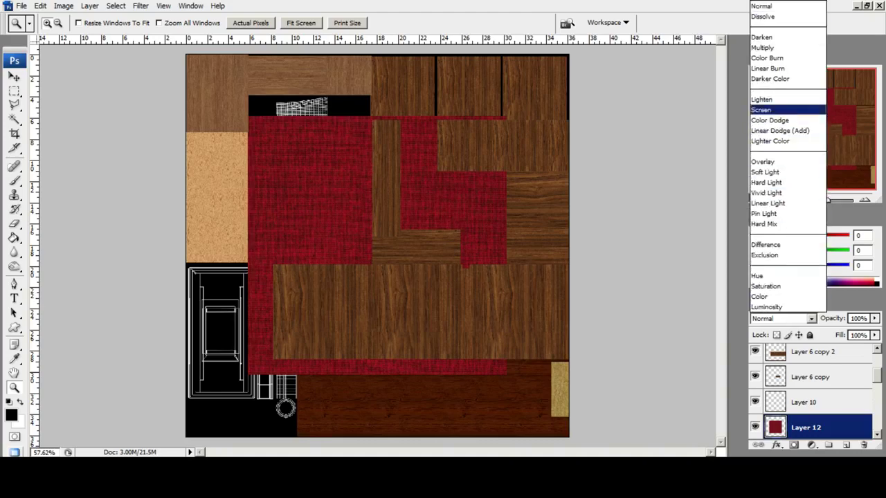
click(768, 109)
click(14, 92)
right_click(408, 185)
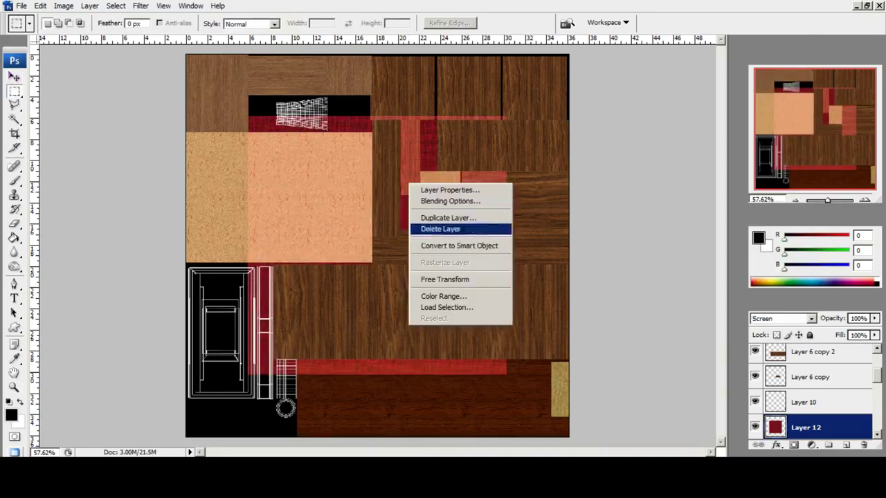
click(444, 280)
right_click(356, 141)
click(392, 250)
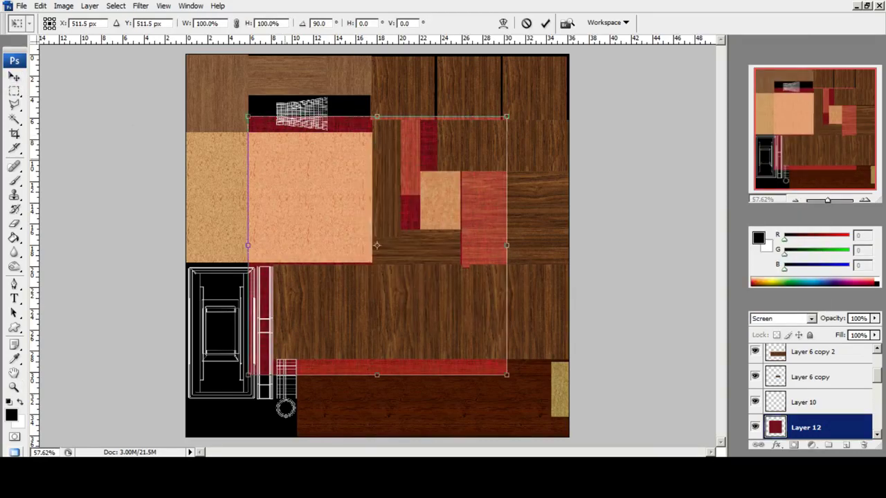
Fit the red fabric over the curtain UVs at 15.1% width and 49.7% height, and set its blending to Normal.
drag(280, 149, 276, 122)
drag(373, 219, 373, 223)
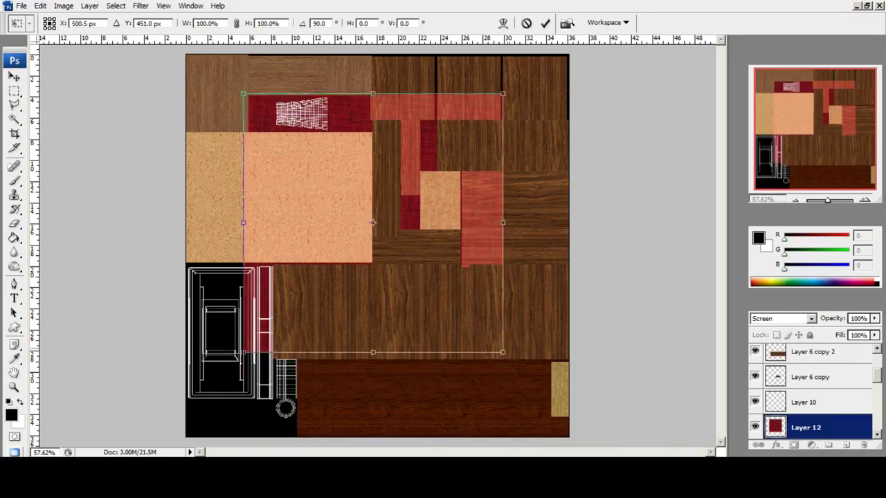
shift+drag(504, 353, 372, 222)
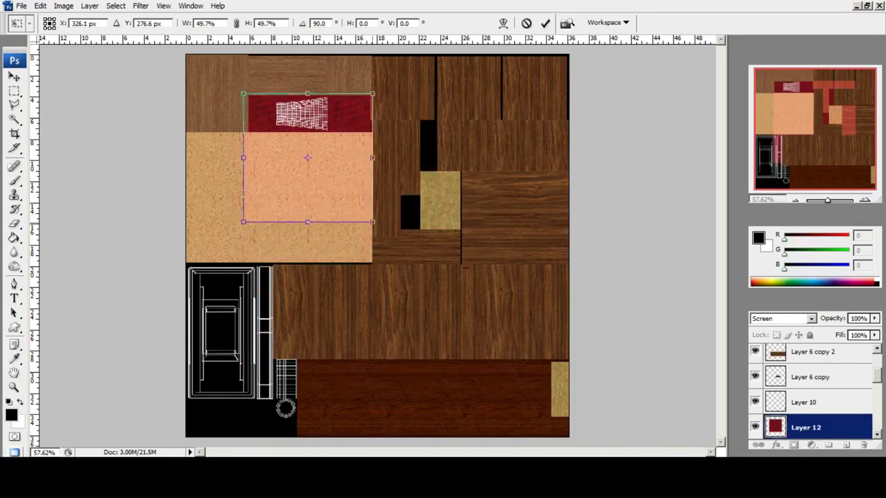
drag(308, 223, 308, 132)
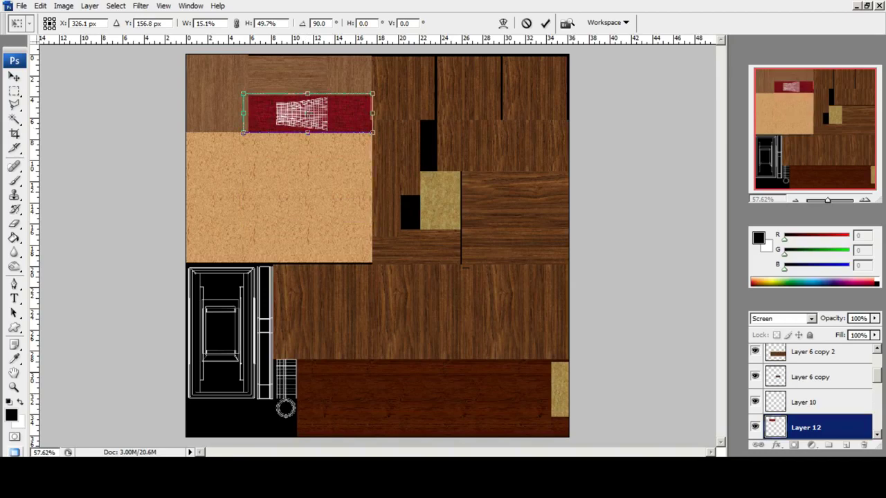
click(14, 77)
key(Return)
click(782, 318)
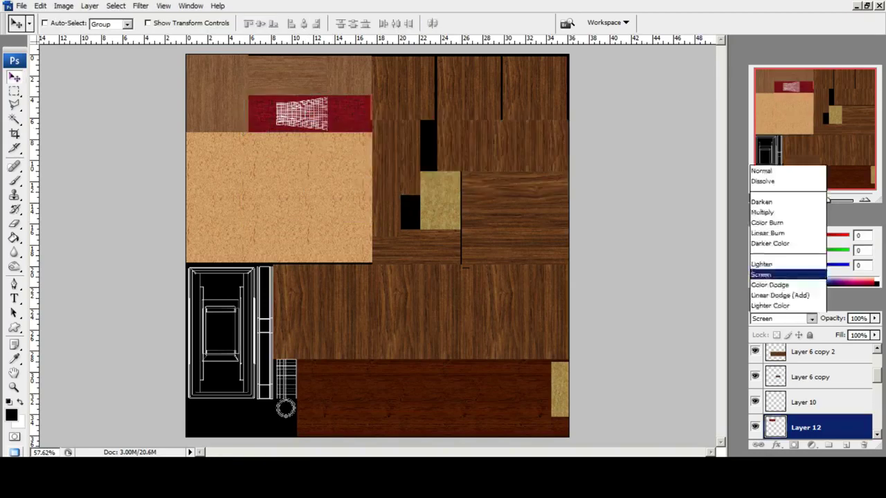
click(768, 5)
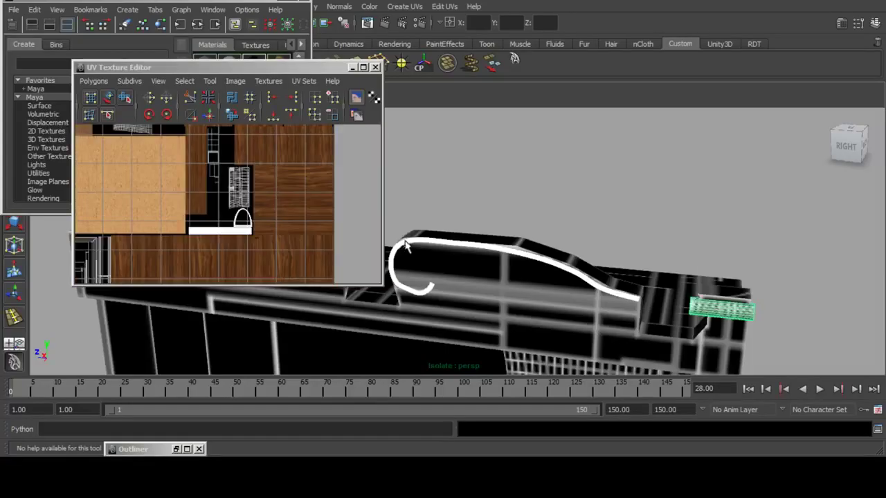
Switch to Maya and minimise the UV Texture Editor and Hypershade windows.
click(351, 67)
click(290, 3)
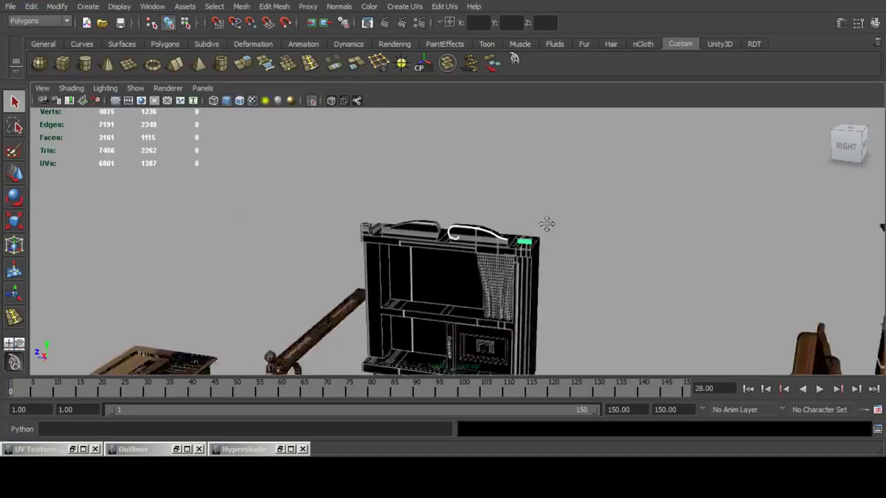
Select the long panelled table and its turned corner leg together, and restore the UV Texture Editor to show their UVs.
alt+middle_drag(429, 212, 618, 135)
click(324, 209)
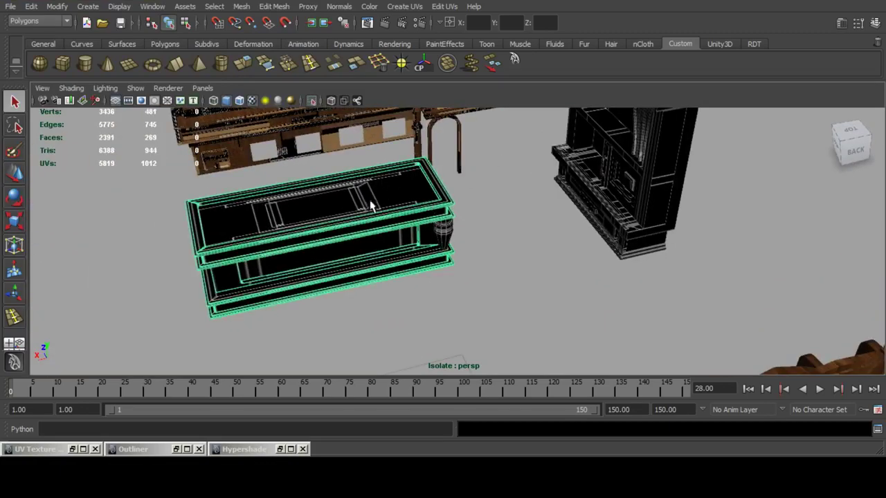
alt+right_drag(371, 205, 511, 224)
alt+drag(510, 223, 425, 196)
alt+middle_drag(425, 195, 447, 226)
shift+click(470, 239)
alt+drag(328, 193, 268, 173)
alt+middle_drag(262, 186, 280, 204)
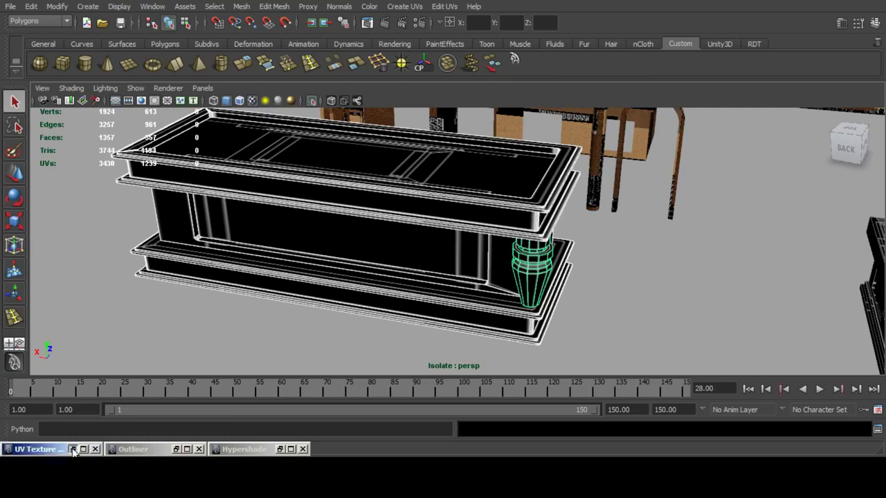
click(72, 449)
alt+middle_drag(187, 216, 289, 131)
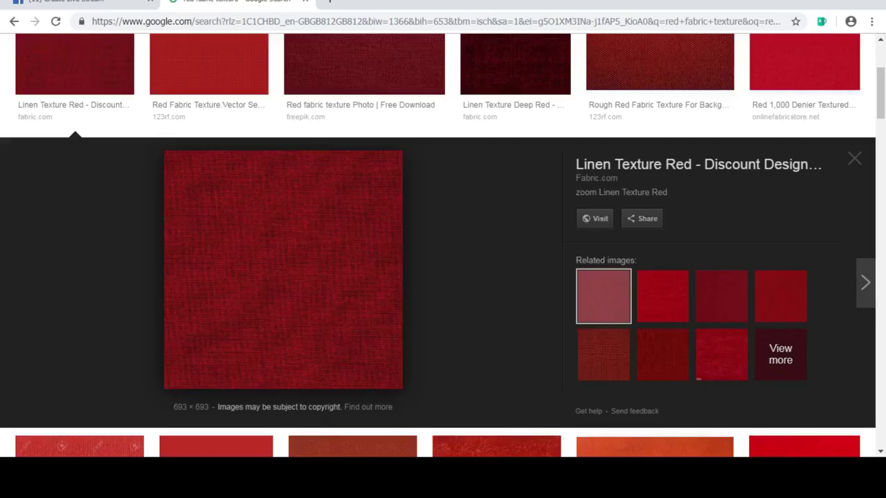
Switch to the browser and search Google Images for "polished wood texture".
scroll(437, 246, up, 3)
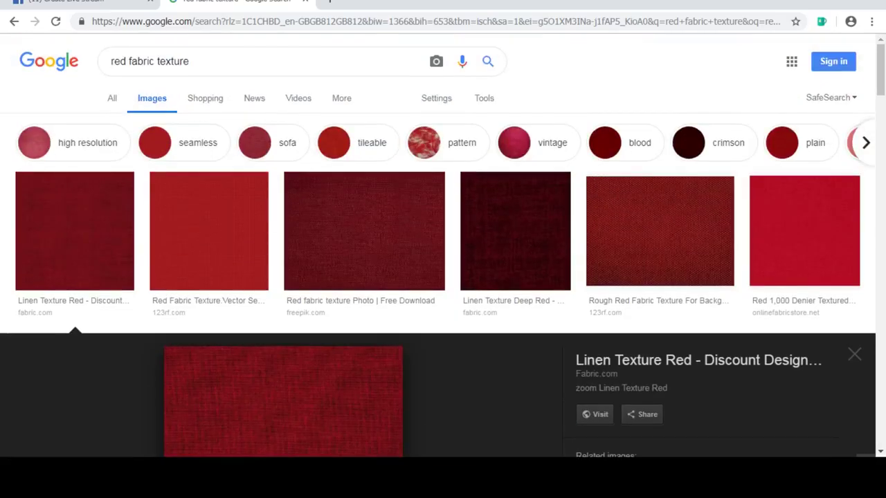
drag(155, 62, 109, 61)
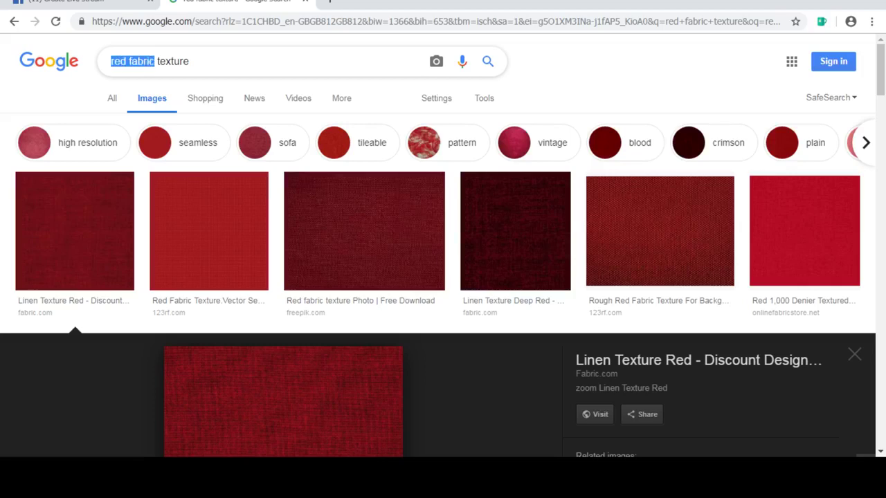
text(polished wood)
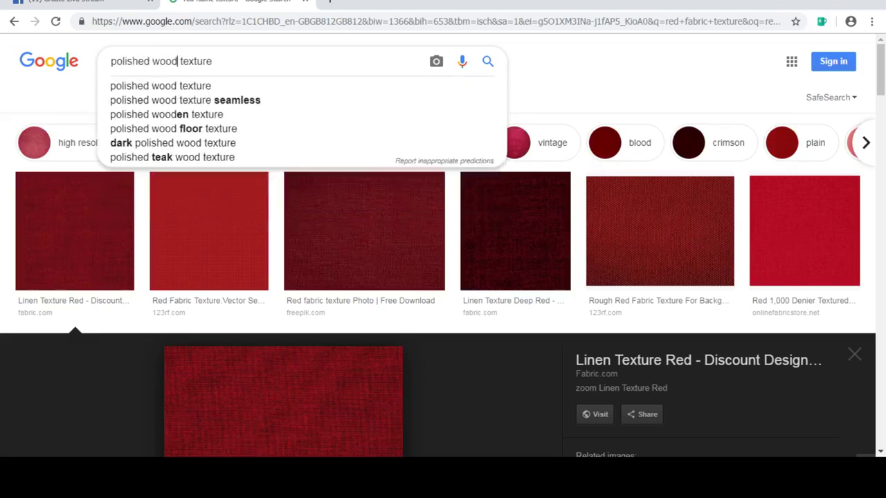
key(Return)
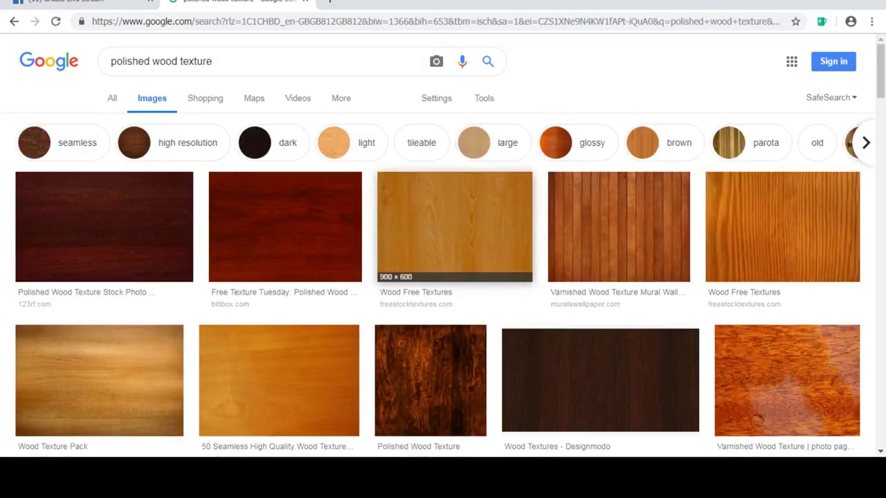
Preview the Free Texture Tuesday polished wood image and narrow the image results to seamless textures.
click(297, 229)
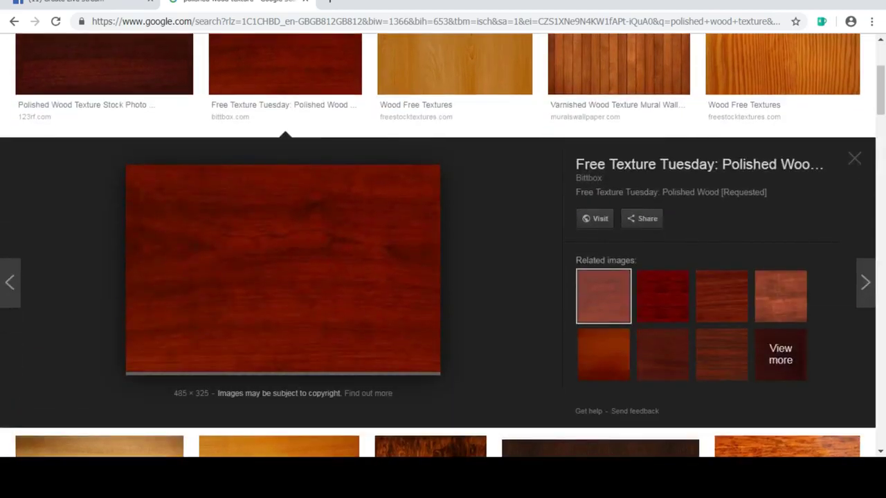
scroll(437, 245, up, 3)
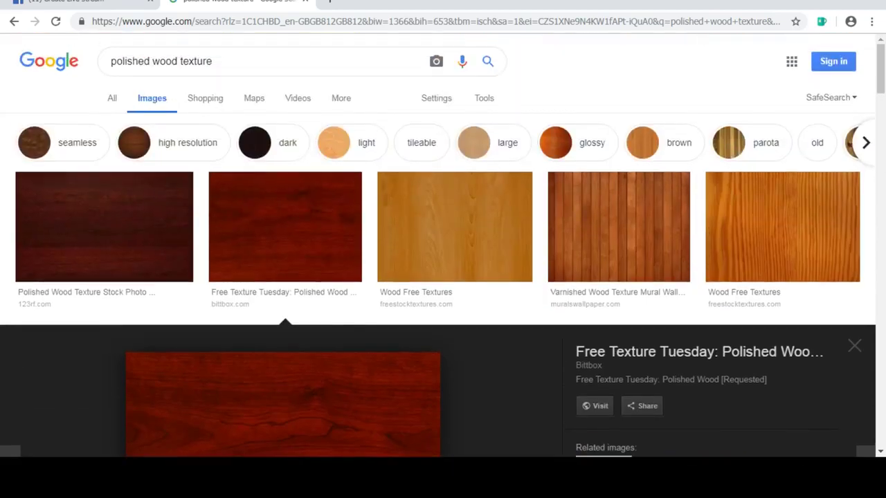
click(77, 142)
scroll(581, 277, down, 2)
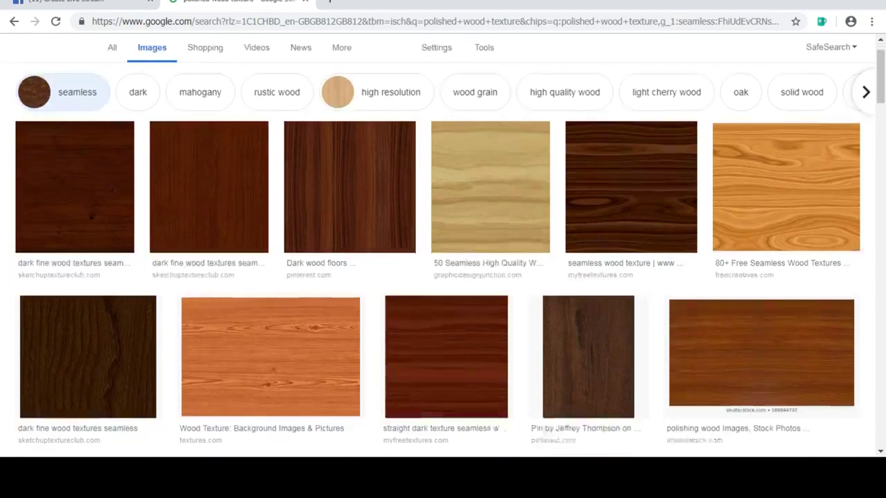
Preview the straight dark seamless wood texture and a related image, and close the preview.
click(447, 277)
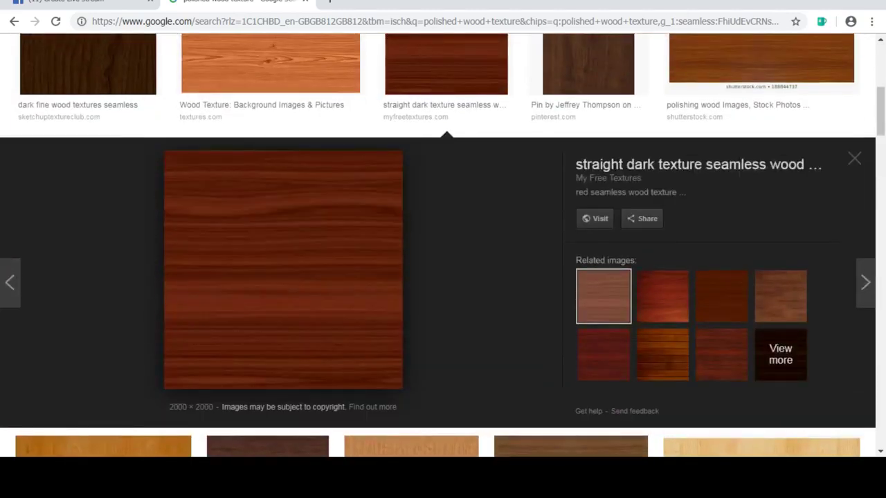
click(662, 296)
click(854, 158)
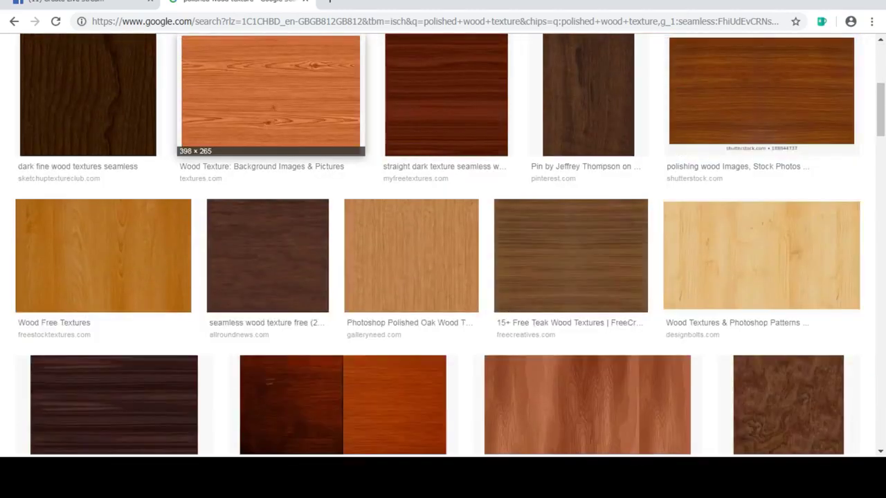
scroll(277, 86, down, 3)
Copy the "seamless wood texture free (28)" image and paste it into the Photoshop texture sheet as a new layer.
click(268, 76)
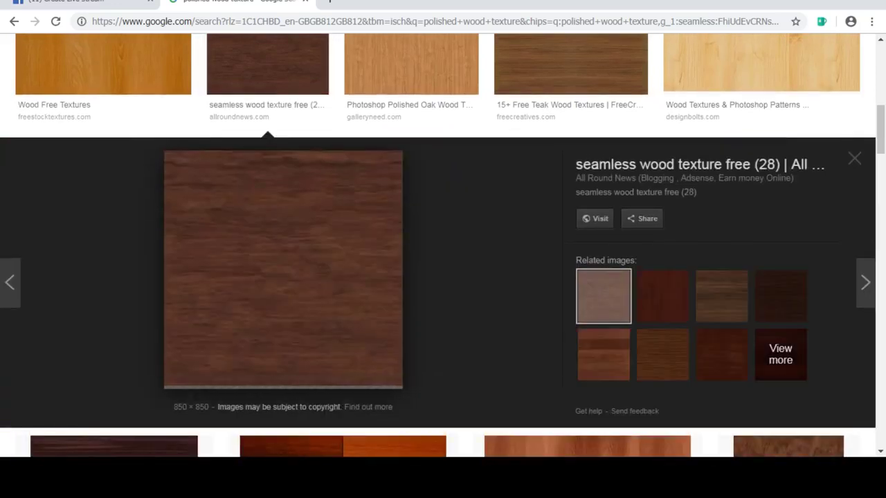
right_click(331, 224)
click(377, 346)
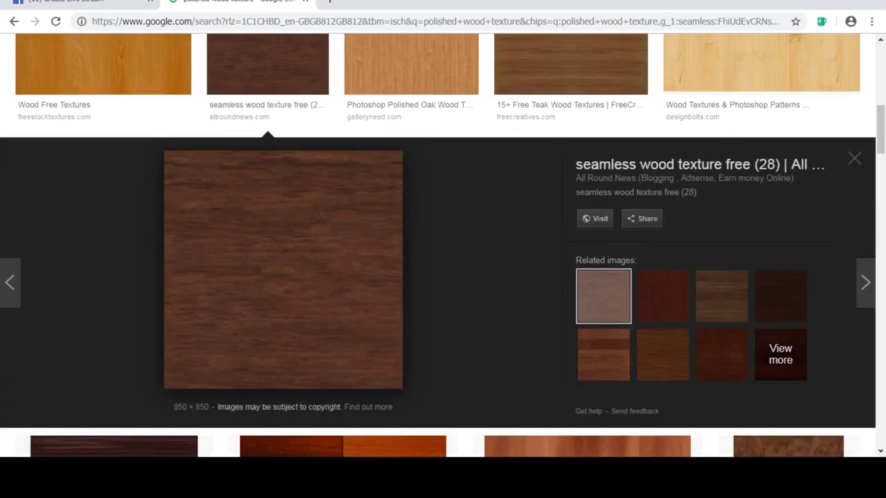
key(alt+Tab)
key(ctrl+v)
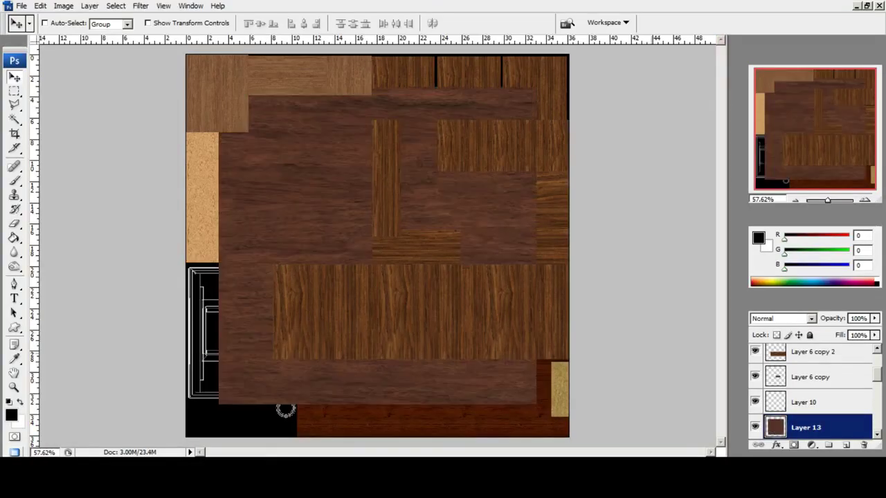
Set the pasted dark wood layer to Screen blending and fit it over the table UVs at 27.5% width and 46.2% height.
click(796, 319)
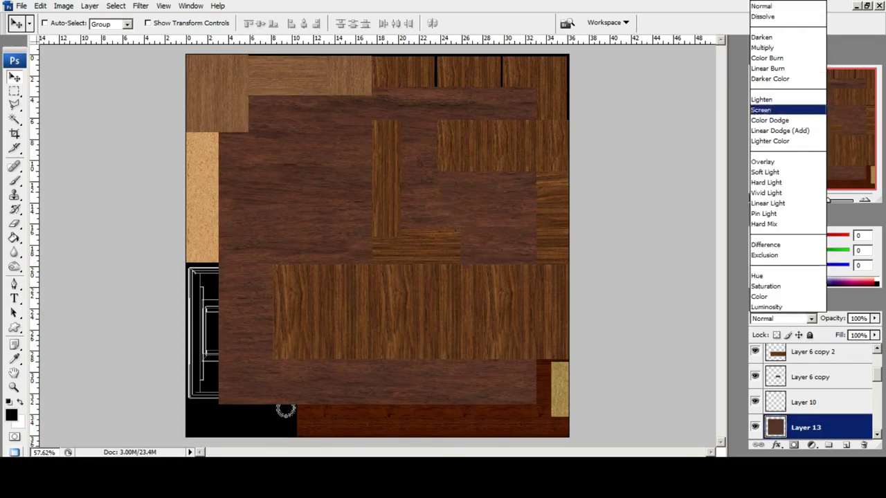
click(782, 108)
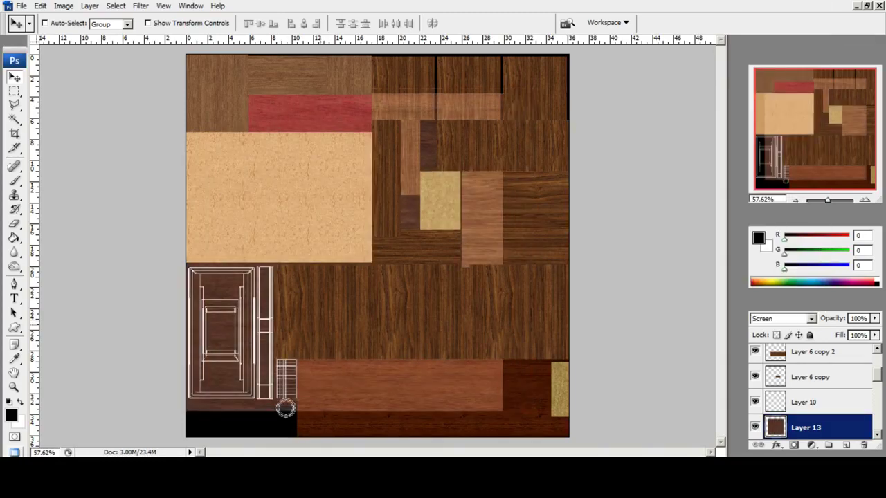
key(m)
right_click(304, 312)
click(346, 409)
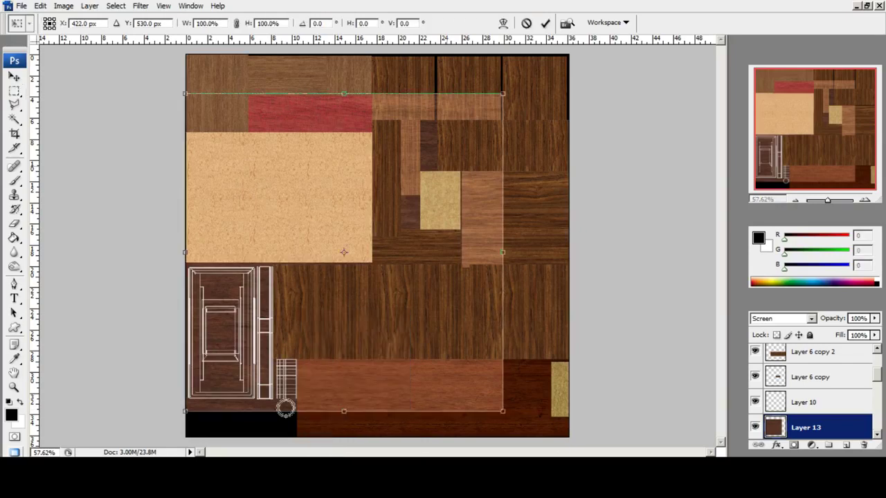
shift+drag(503, 94, 273, 263)
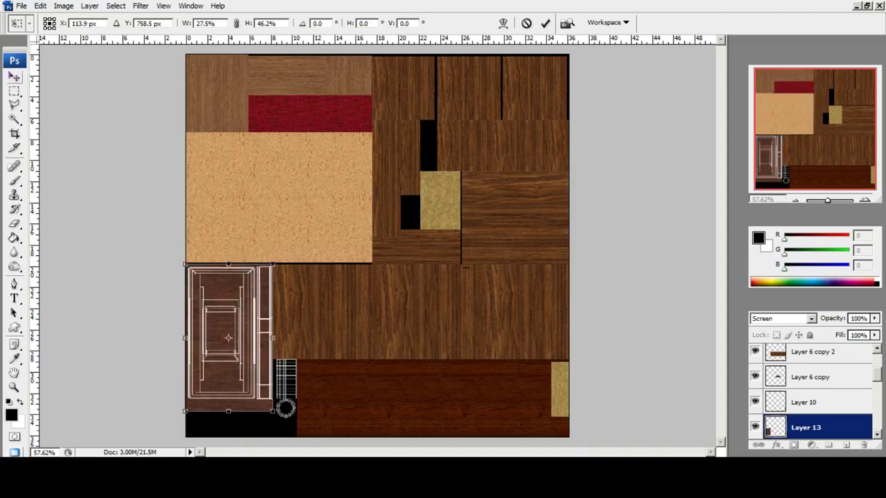
click(14, 77)
click(375, 176)
Set the dark wood layer's blending to Normal, working at 100% zoom around the table UVs.
key(z)
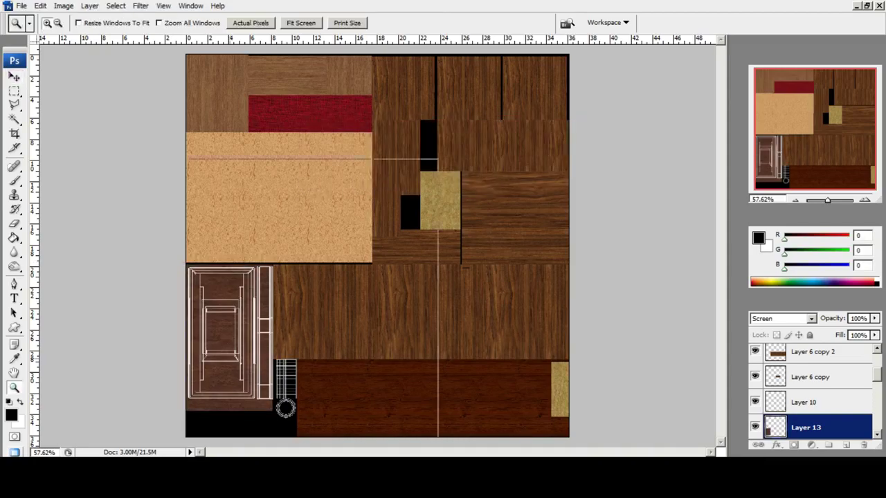
click(290, 346)
click(291, 346)
click(811, 319)
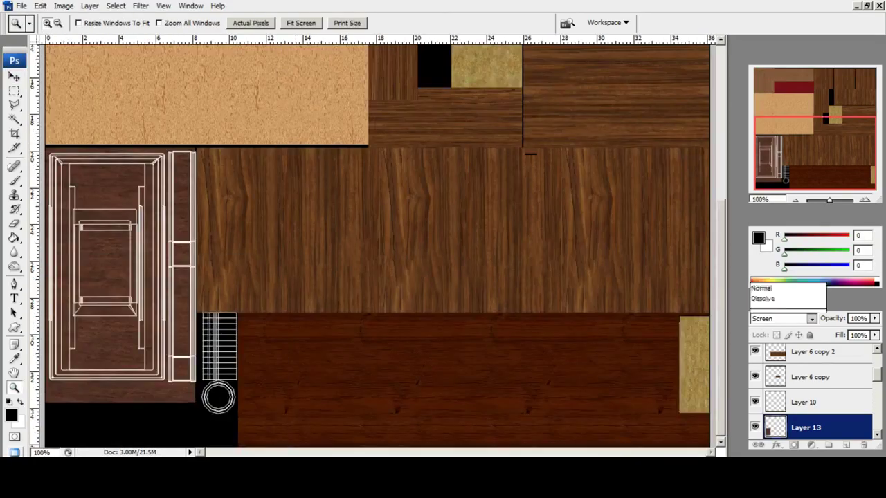
click(769, 5)
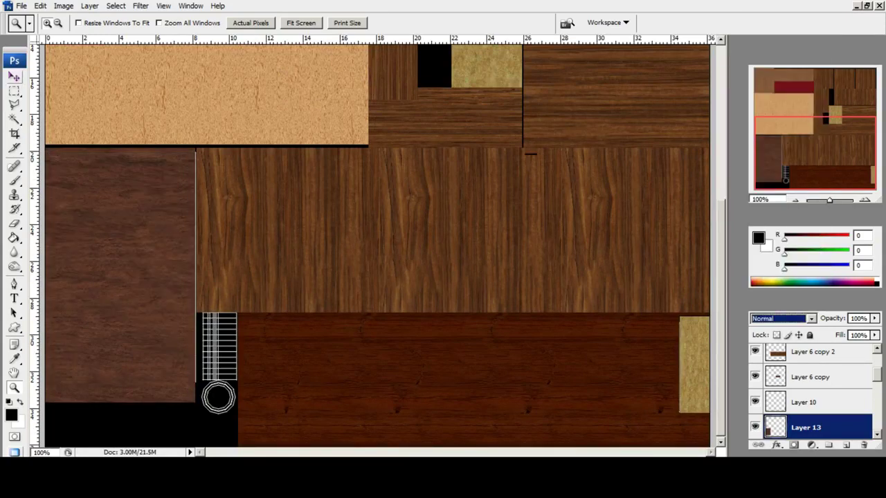
key(Down)
key(Down)
key(Up)
Nudge the dark wood layer slightly right and up to cover the exposed UV edge and close the gap below the cork texture.
click(14, 77)
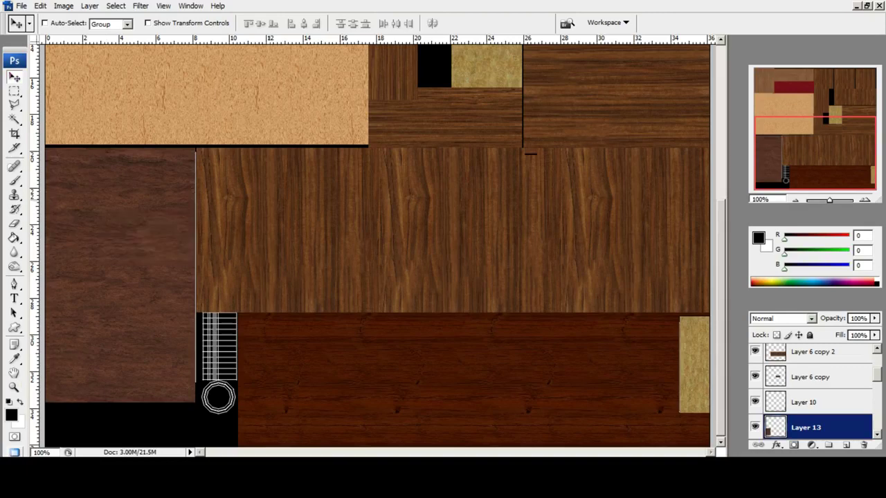
key(Right)
key(Right)
key(Up)
key(Up)
key(Up)
key(Up)
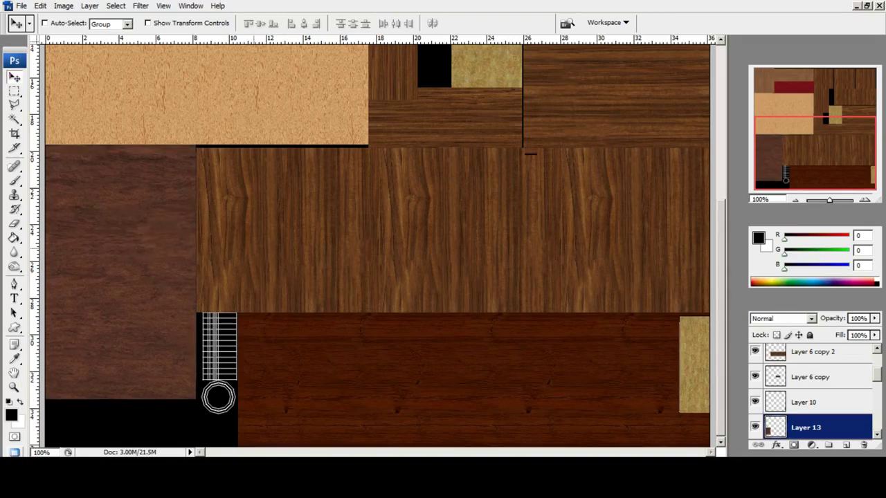
Paste the dark wood image again as another new layer and set its blending to Screen.
key(ctrl+v)
click(782, 319)
click(762, 109)
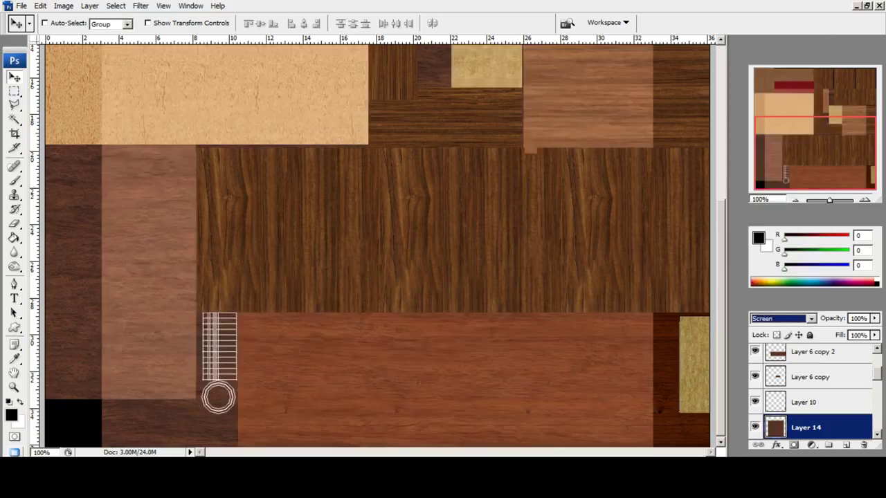
Fit the second dark wood layer over the turned leg UVs with Free Transform at 7.5% width and 18.9% height.
key(m)
right_click(226, 167)
click(277, 263)
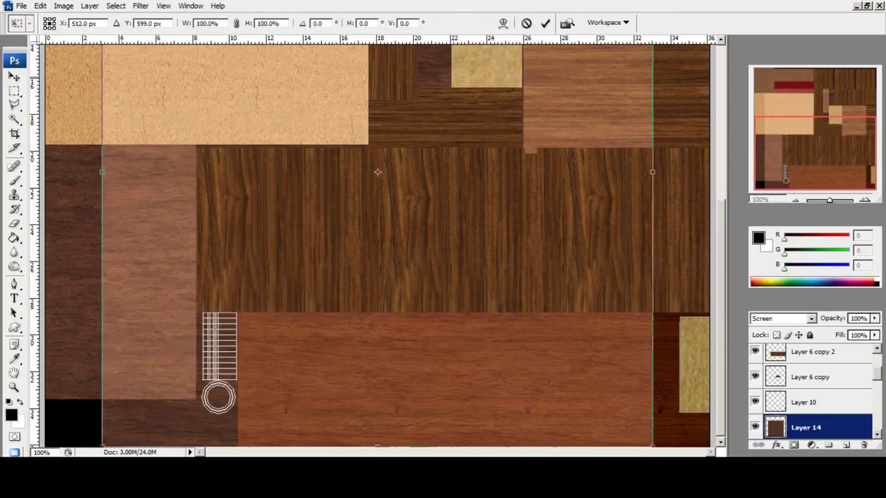
drag(277, 277, 277, 335)
shift+drag(99, 89, 416, 405)
drag(479, 422, 208, 214)
shift+drag(145, 198, 276, 329)
drag(312, 367, 232, 350)
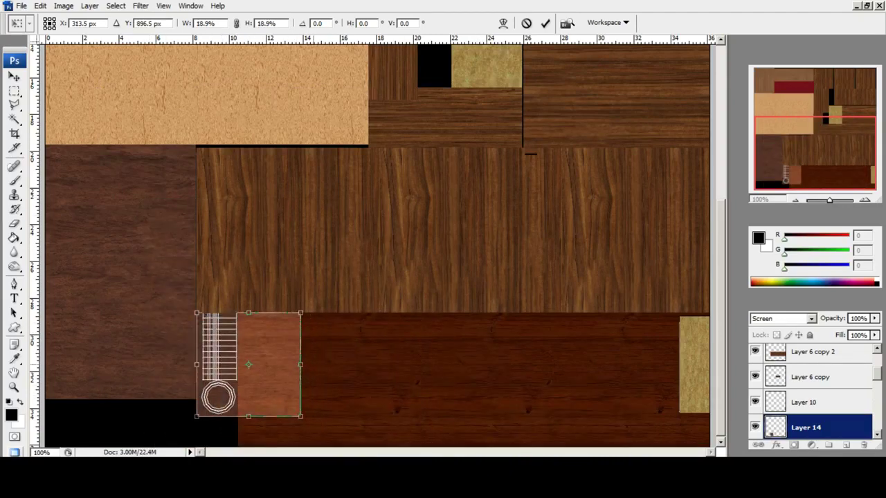
drag(301, 365, 237, 365)
click(15, 77)
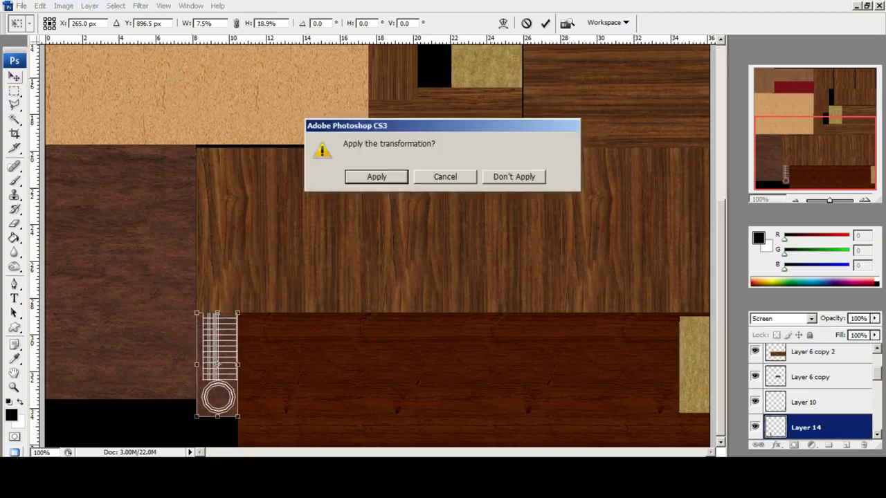
click(377, 178)
Set the leg's wood layer to Normal blending and fit the whole texture sheet in view.
click(811, 319)
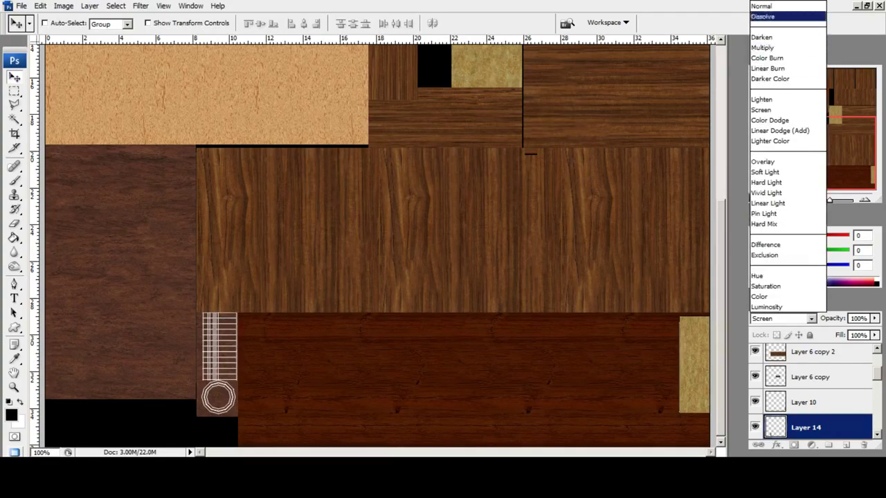
click(769, 7)
click(15, 387)
click(301, 23)
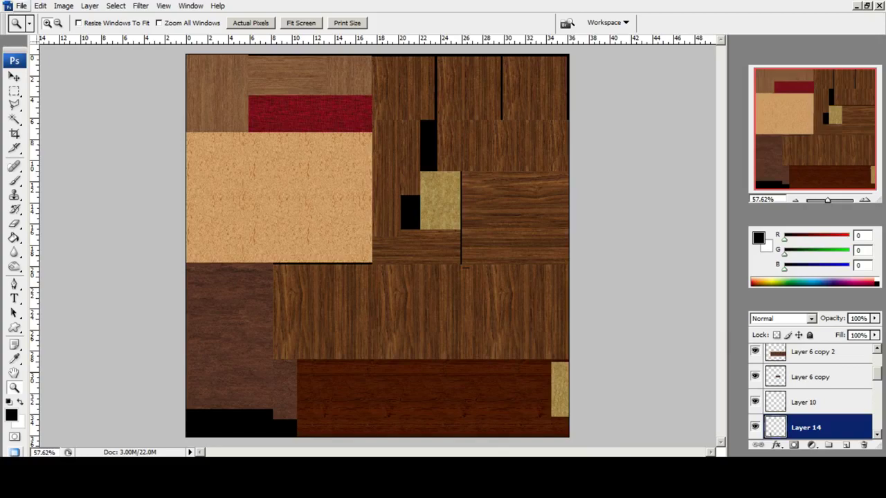
Save the sheet as the Targa file chapel_wood_objects_tex.tga in the sourceimages folder, accepting the follow-up dialogs.
click(22, 6)
click(666, 34)
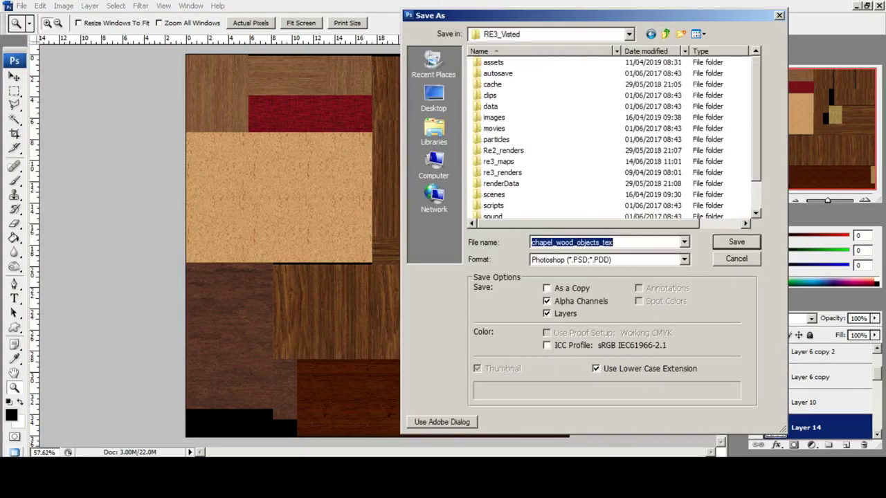
click(495, 206)
scroll(495, 201, down, 1)
double_click(504, 194)
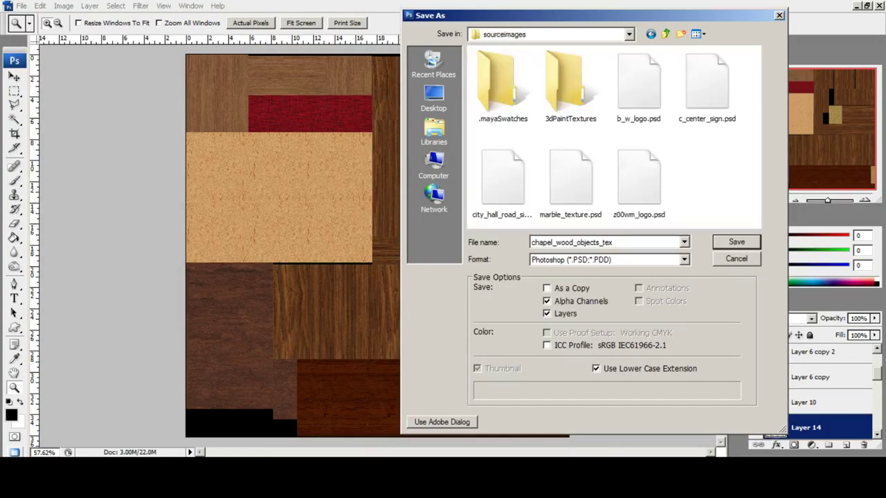
click(608, 260)
click(582, 416)
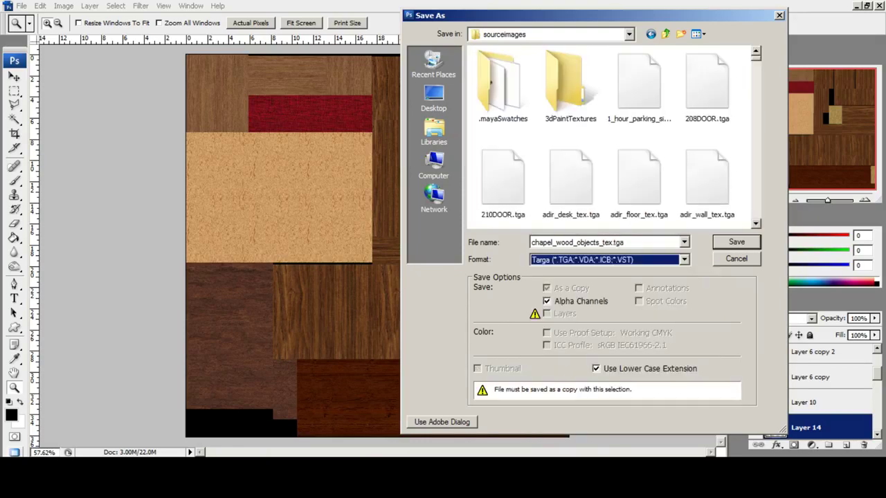
click(737, 243)
click(483, 233)
click(482, 220)
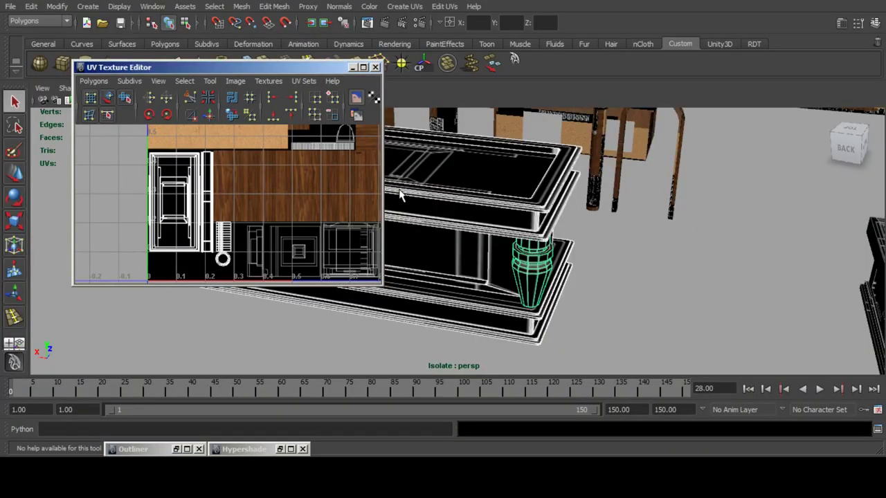
Reload the chapel_wood_objects_tex.tga image in the file texture of the turned leg's lambert166 material.
alt+middle_drag(434, 187, 520, 208)
alt+drag(472, 207, 527, 245)
click(839, 27)
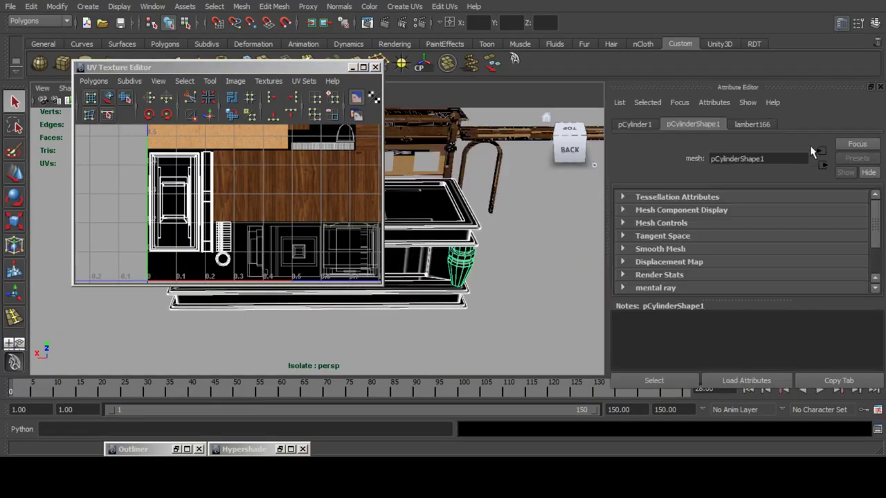
click(753, 124)
click(857, 273)
click(753, 289)
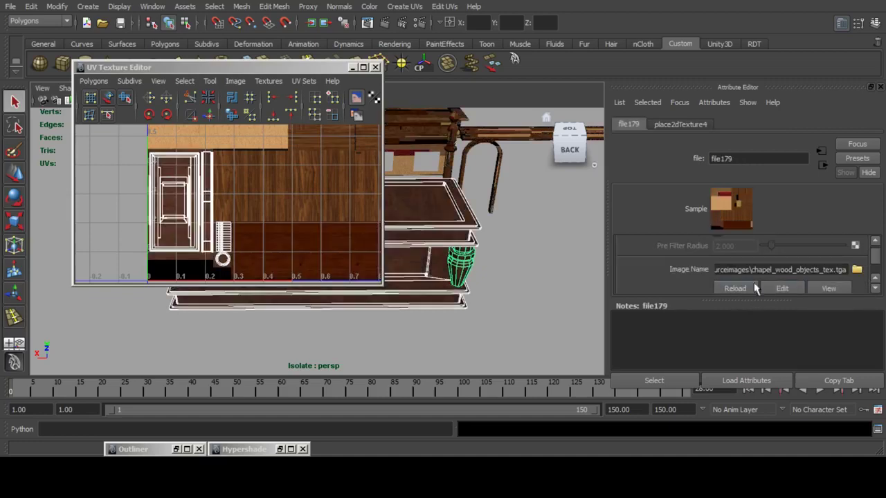
click(840, 27)
alt+drag(549, 204, 632, 205)
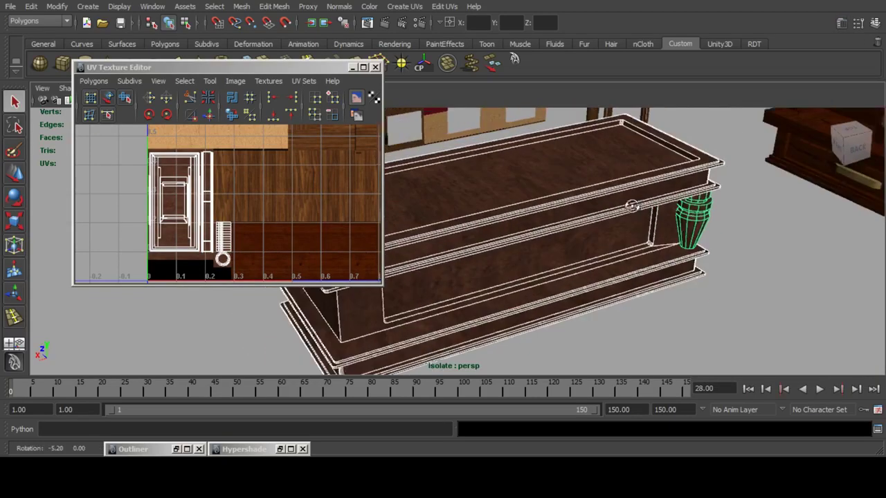
Minimize the UV Texture Editor, clear the selection and examine the dark wood table and the red wood cabinet.
click(352, 68)
click(787, 287)
alt+drag(789, 289, 574, 224)
scroll(574, 223, down, 4)
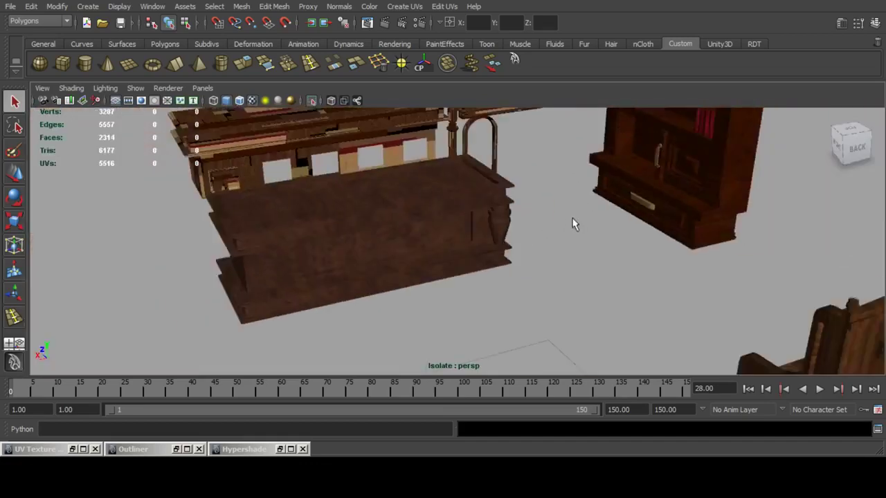
alt+middle_drag(574, 224, 434, 271)
scroll(433, 272, up, 3)
alt+drag(433, 271, 549, 234)
alt+middle_drag(549, 234, 482, 302)
scroll(483, 303, up, 3)
alt+drag(483, 303, 536, 258)
alt+middle_drag(539, 196, 514, 277)
Examine the small corner piece on top of the curtained cabinet up close and clear the selection.
click(569, 219)
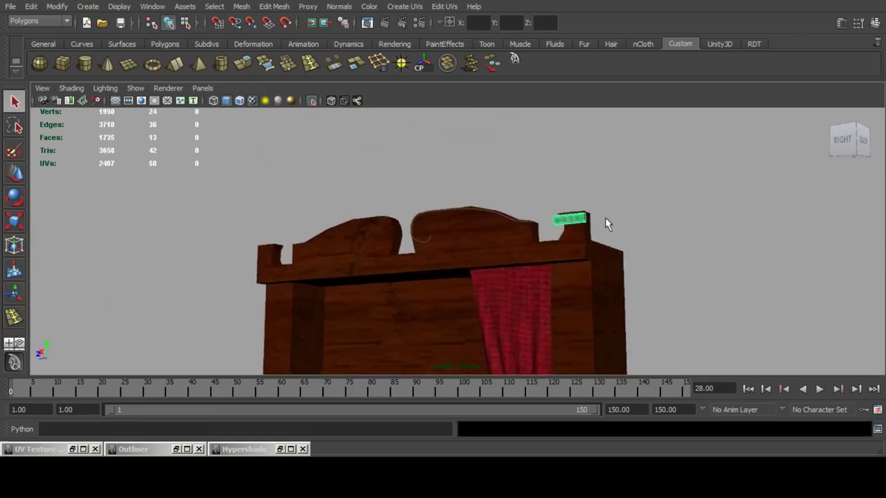
key(f)
alt+right_drag(606, 219, 685, 202)
click(791, 201)
scroll(453, 248, down, 6)
alt+drag(452, 247, 413, 270)
scroll(413, 271, down, 5)
scroll(413, 271, down, 5)
alt+middle_drag(486, 271, 483, 179)
alt+middle_drag(523, 251, 461, 211)
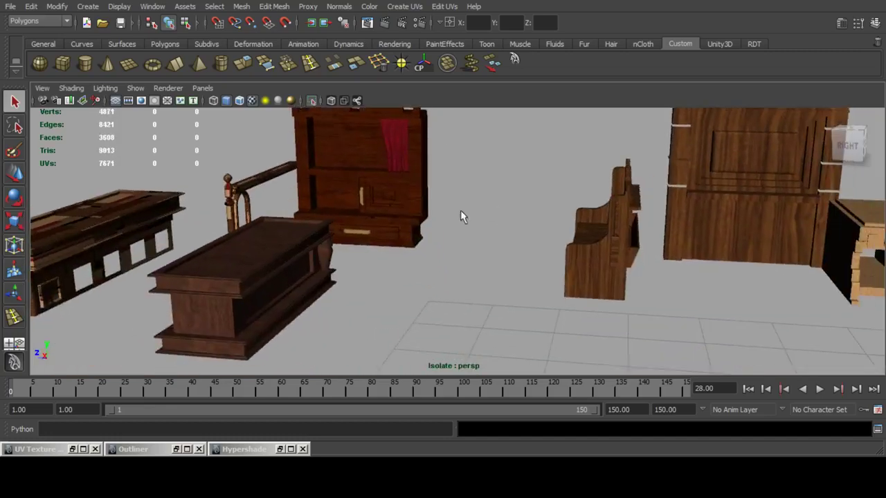
Review the textures on the bench, wall panel, light wood side table and shelf unit from several angles.
alt+middle_drag(578, 213, 410, 243)
scroll(409, 243, up, 2)
alt+drag(392, 251, 439, 247)
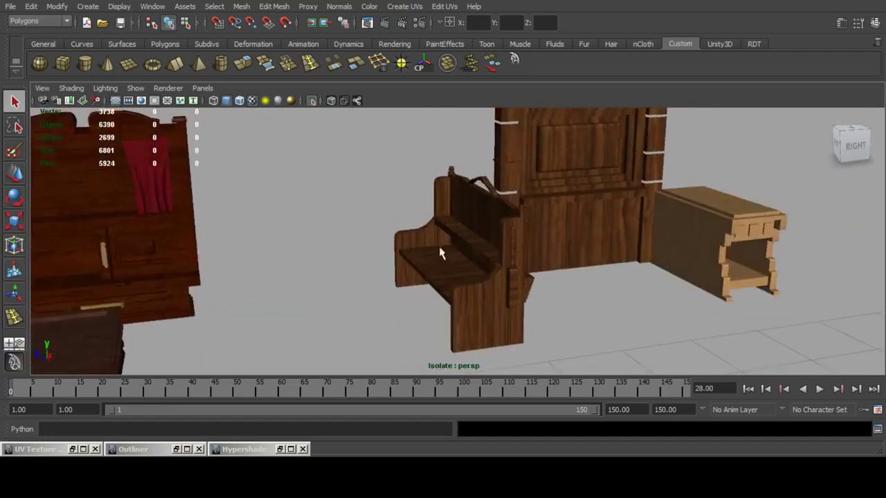
scroll(451, 247, up, 1)
alt+middle_drag(471, 239, 405, 269)
scroll(422, 229, up, 4)
scroll(444, 234, down, 5)
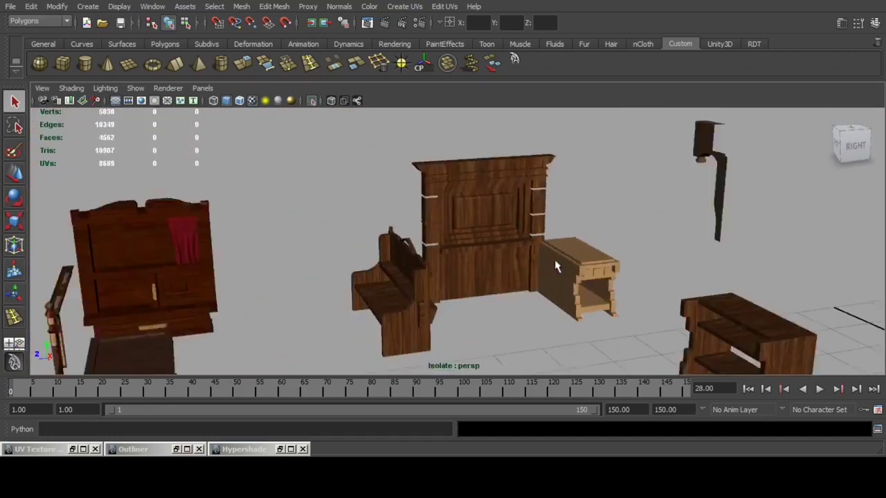
alt+middle_drag(557, 262, 473, 241)
alt+drag(472, 241, 563, 248)
scroll(606, 249, down, 5)
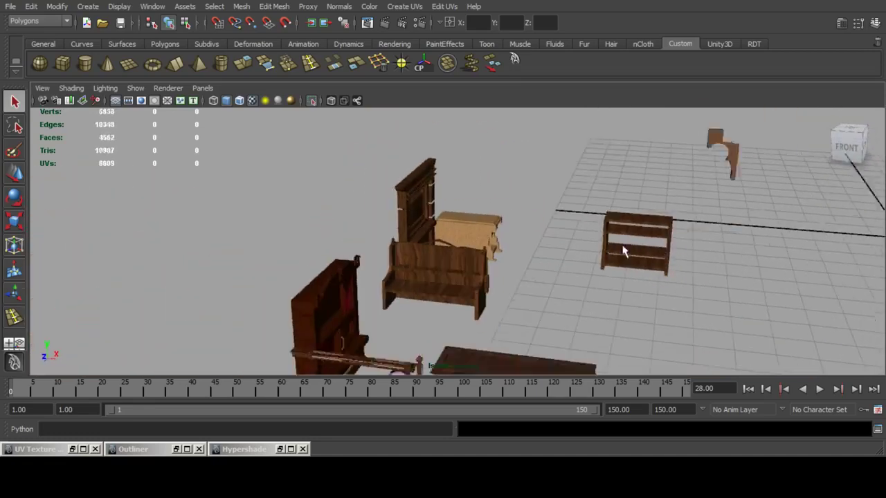
alt+drag(652, 240, 528, 248)
alt+middle_drag(368, 229, 498, 223)
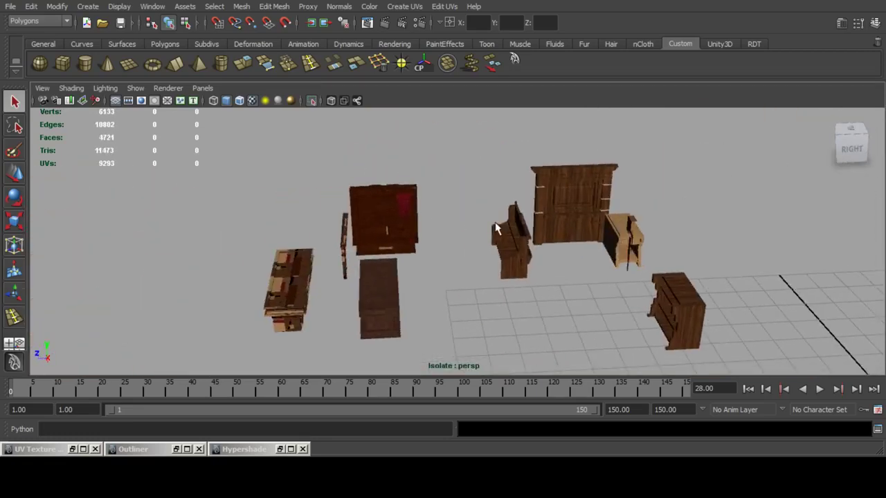
alt+drag(496, 223, 466, 223)
Show the whole chapel scene with wireframe on shaded and save the scene.
click(239, 103)
mouse_move(384, 167)
alt+middle_down()
mouse_move(432, 221)
mouse_move(316, 189)
alt+middle_up()
key(ctrl+s)
Duplicate the textured bench and move the copy onto the neighbouring untextured bench beside the cabinet.
scroll(522, 233, up, 5)
alt+drag(316, 190, 352, 193)
click(438, 237)
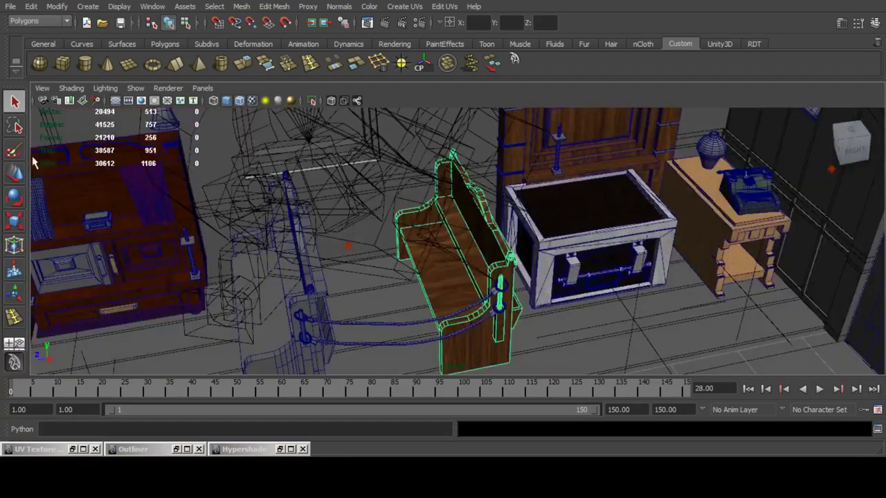
click(16, 173)
alt+drag(446, 197, 485, 159)
key(ctrl+d)
drag(465, 223, 290, 186)
Delete the old untextured bench parts that overlap the textured duplicate.
alt+drag(298, 187, 465, 221)
scroll(374, 194, up, 5)
click(398, 209)
key(Delete)
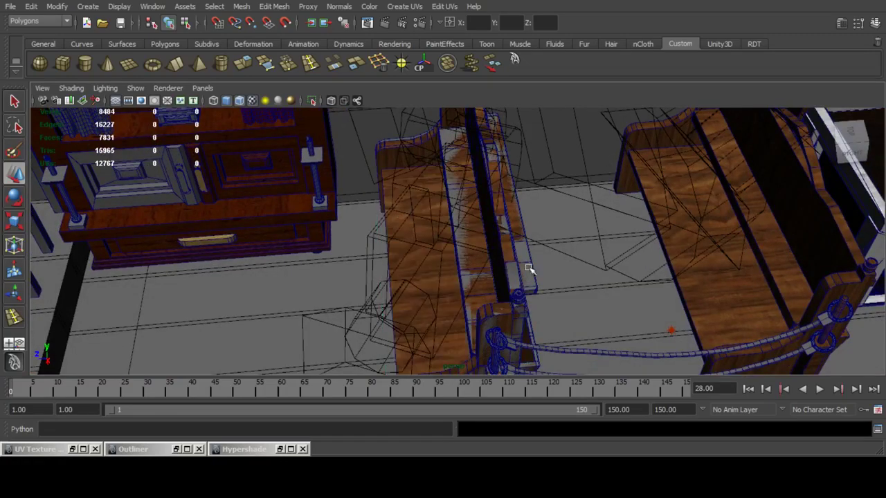
click(531, 270)
key(Delete)
Delete the old bench's leftover piece around the textured duplicate's end post.
scroll(482, 235, down, 2)
scroll(483, 236, up, 3)
alt+drag(483, 236, 607, 241)
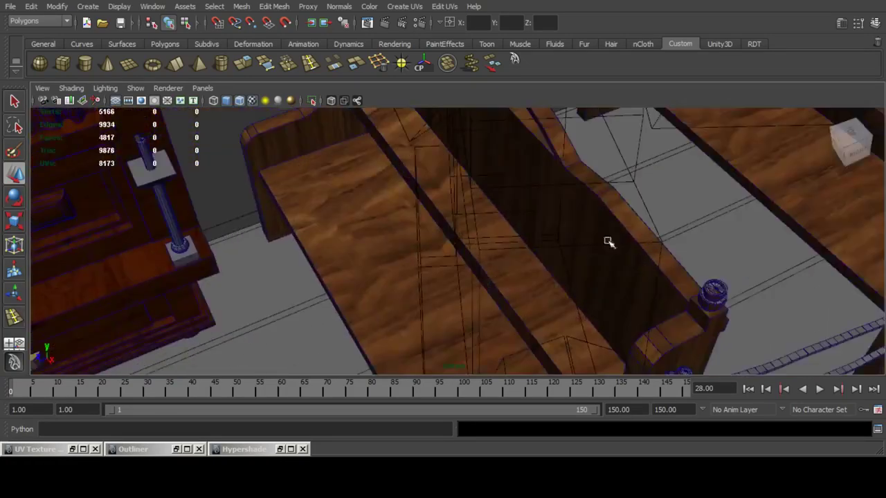
alt+middle_drag(607, 241, 498, 210)
scroll(499, 210, up, 2)
key(Delete)
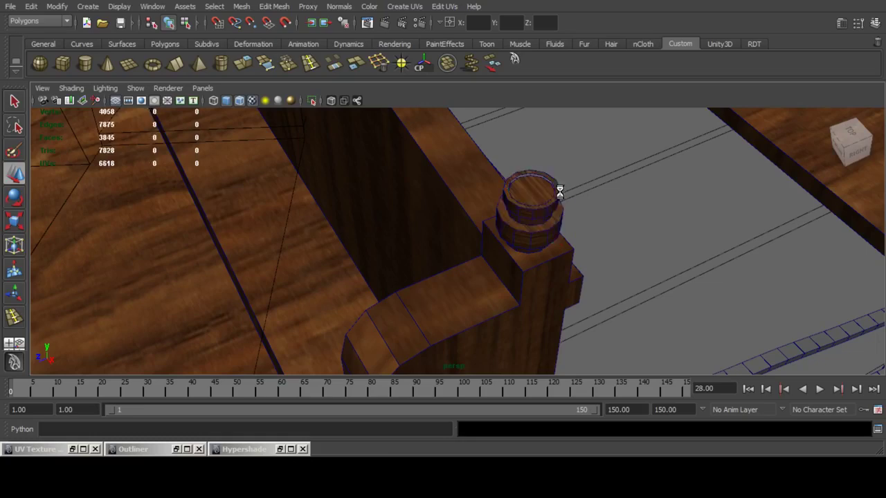
scroll(367, 168, down, 5)
scroll(488, 232, up, 6)
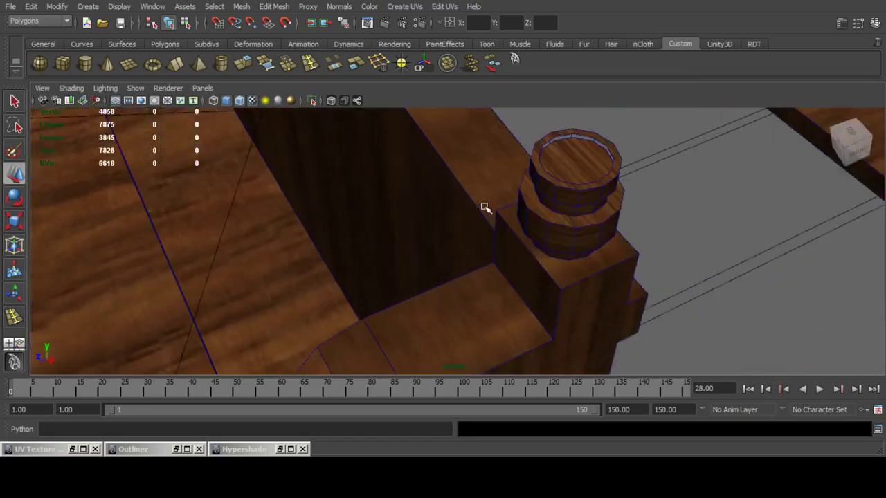
Select the duplicated bench and examine the round cap on its end post up close.
alt+middle_drag(484, 208, 470, 224)
click(525, 214)
alt+drag(525, 214, 519, 193)
alt+middle_drag(519, 194, 505, 268)
scroll(496, 245, up, 4)
alt+drag(504, 268, 501, 288)
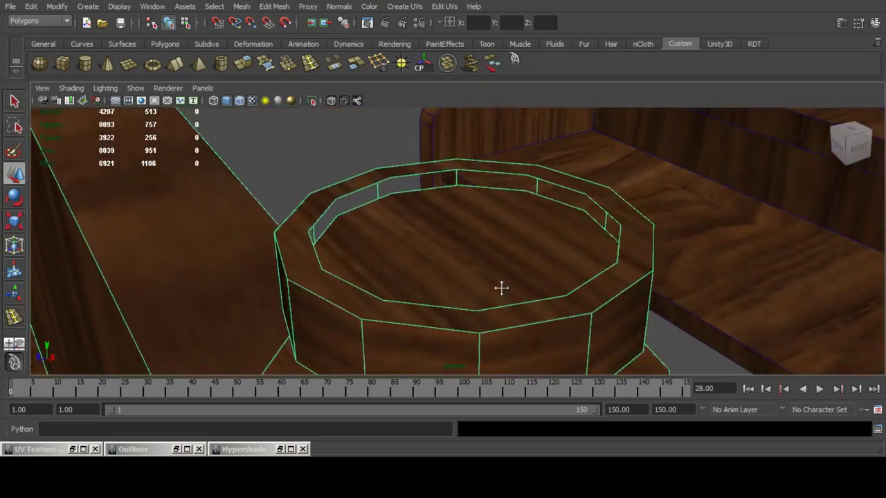
scroll(239, 164, down, 5)
alt+middle_drag(297, 149, 430, 199)
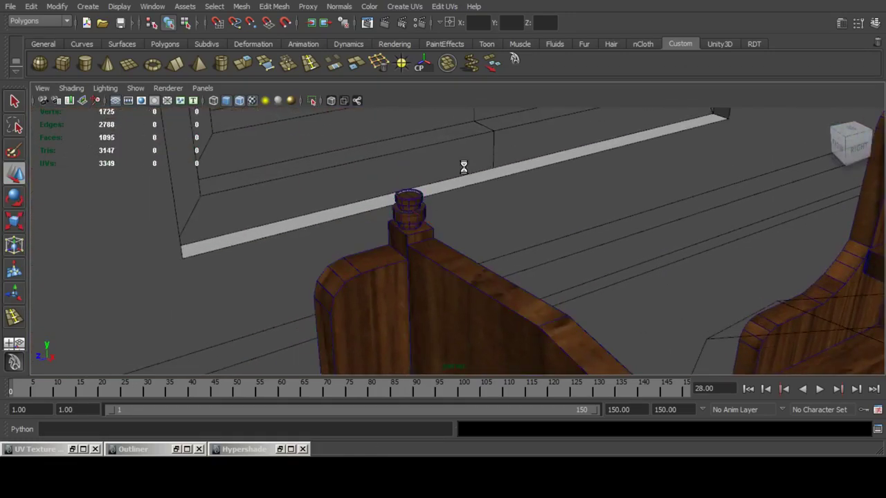
Replace the lower untextured band on the wall panel's pillar with a duplicate of the textured trim.
scroll(464, 167, down, 5)
alt+drag(439, 217, 495, 263)
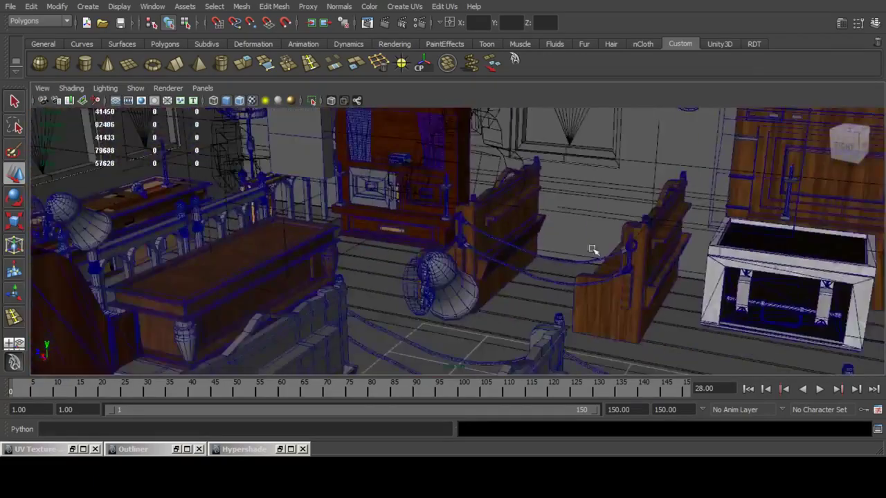
alt+middle_drag(593, 250, 428, 233)
scroll(428, 233, up, 2)
alt+drag(474, 261, 577, 242)
alt+middle_drag(577, 242, 560, 254)
alt+drag(560, 253, 507, 196)
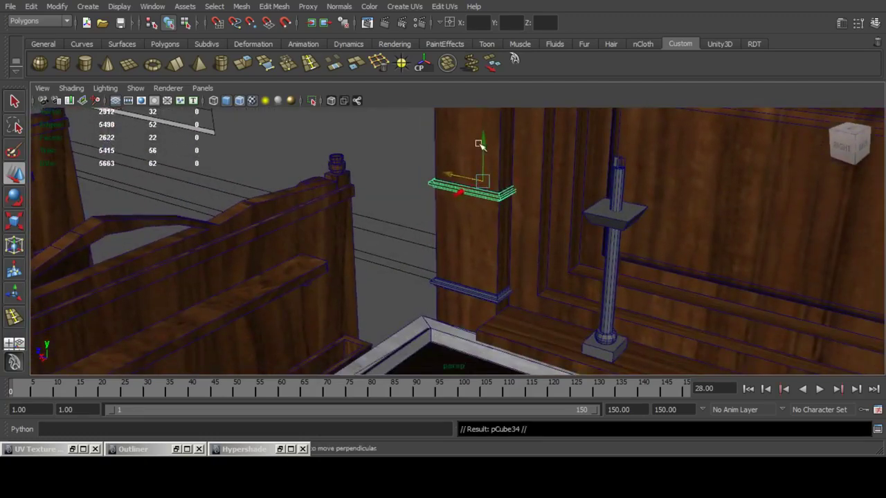
drag(477, 241, 479, 242)
key(f)
alt+drag(397, 213, 449, 229)
alt+drag(329, 239, 384, 263)
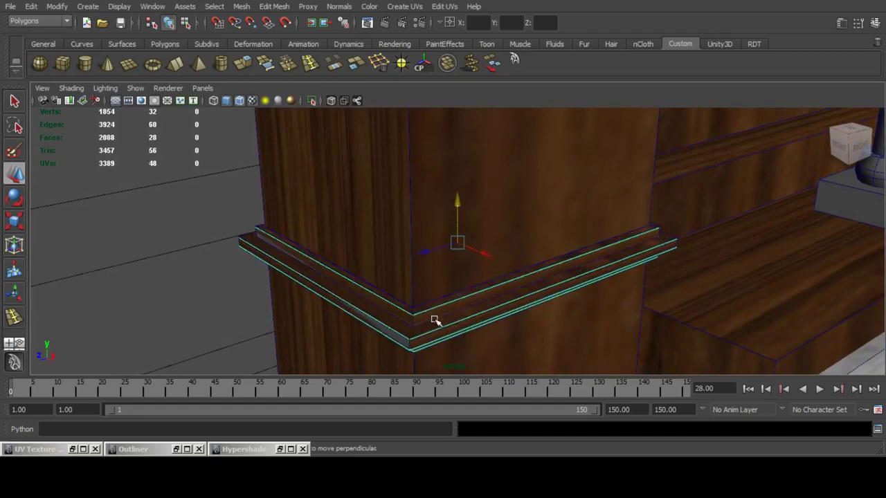
Place another duplicate of the textured trim on the same pillar's uppermost band.
scroll(434, 315, down, 5)
alt+drag(548, 258, 455, 267)
alt+middle_drag(455, 267, 454, 353)
click(471, 265)
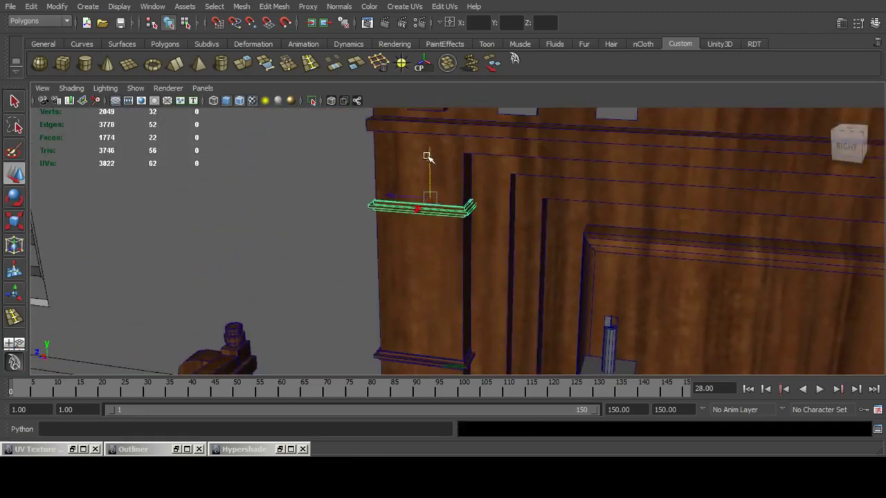
alt+drag(428, 157, 433, 267)
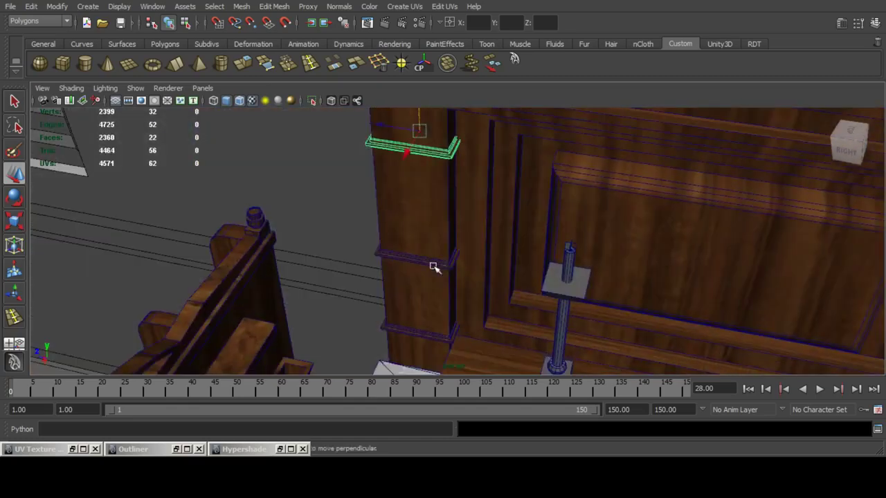
Duplicate the pillar's three textured trims and align the copies on the opposite pillar of the wall panel.
shift+click(431, 330)
scroll(586, 279, down, 5)
alt+middle_drag(586, 279, 400, 253)
key(ctrl+d)
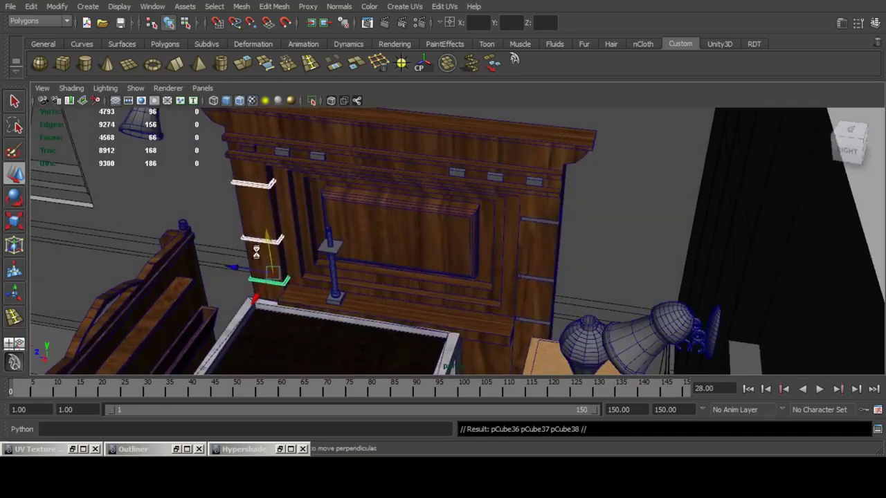
drag(231, 269, 416, 244)
drag(415, 299, 417, 301)
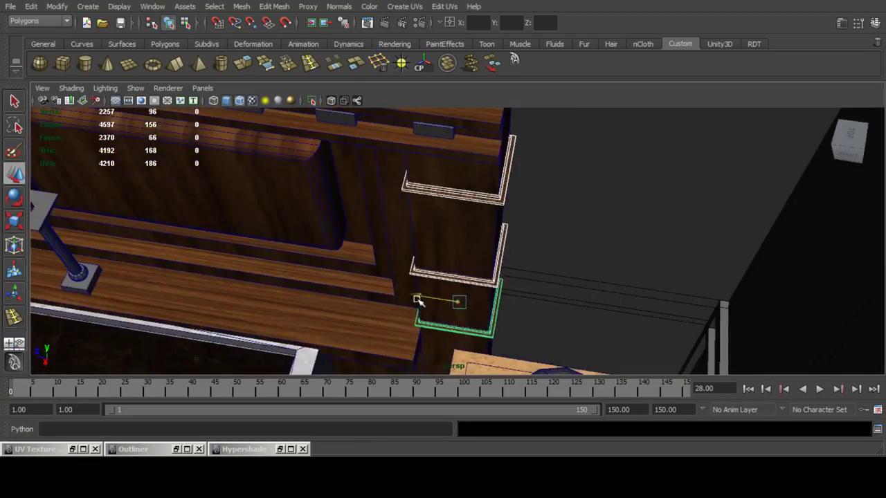
Align a duplicate of the textured cornice block over the second block and delete the untextured original.
scroll(399, 208, down, 6)
alt+drag(400, 207, 423, 197)
scroll(423, 197, up, 3)
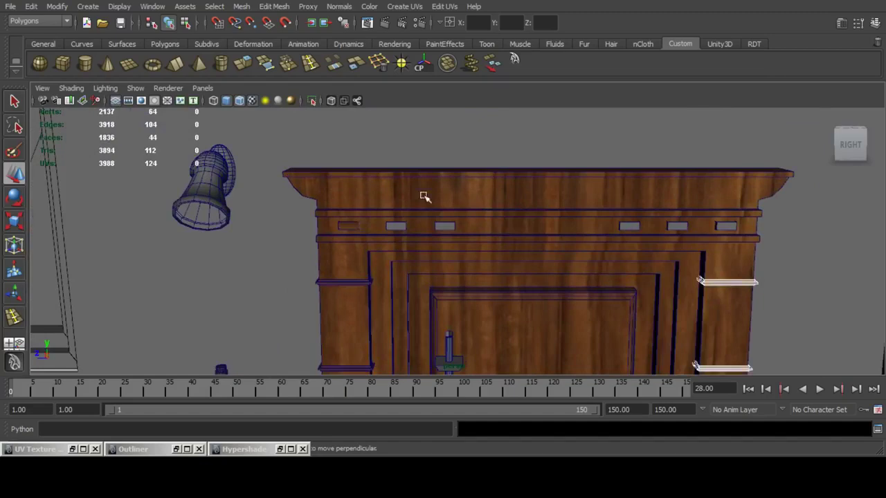
click(353, 226)
key(f)
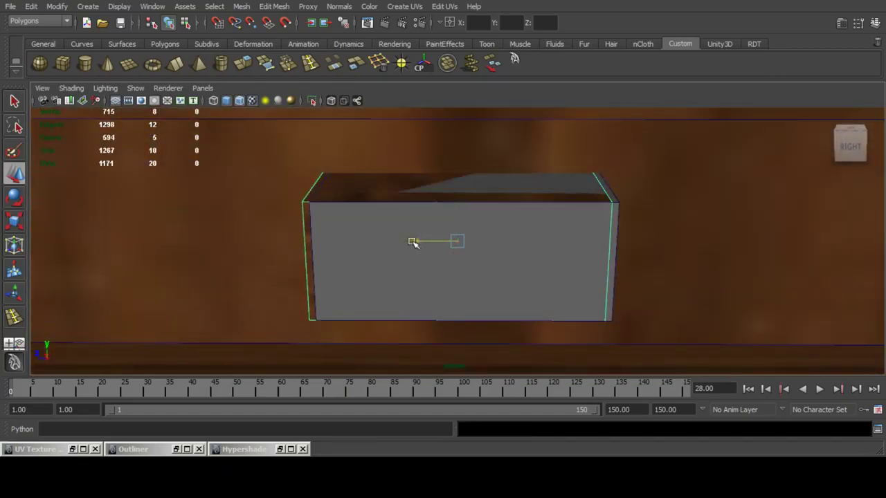
drag(414, 243, 419, 242)
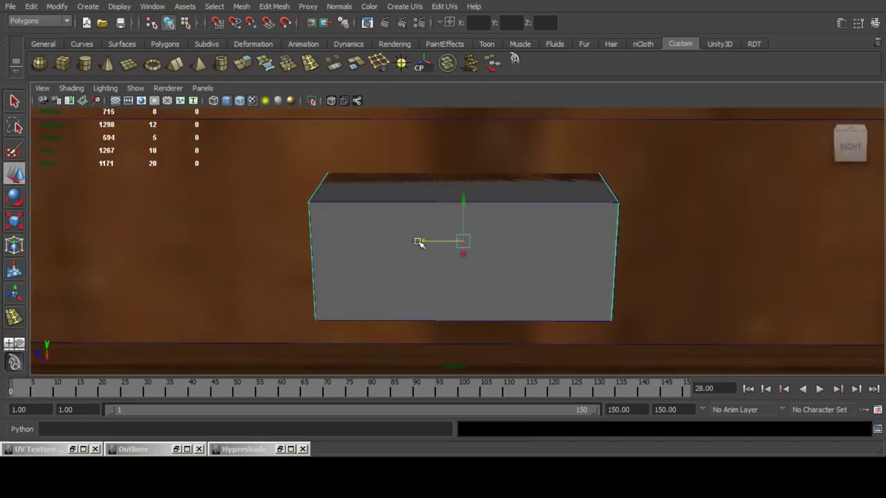
click(385, 251)
key(Delete)
Place a textured block over the third cornice block and delete the untextured one beneath it.
scroll(484, 260, down, 8)
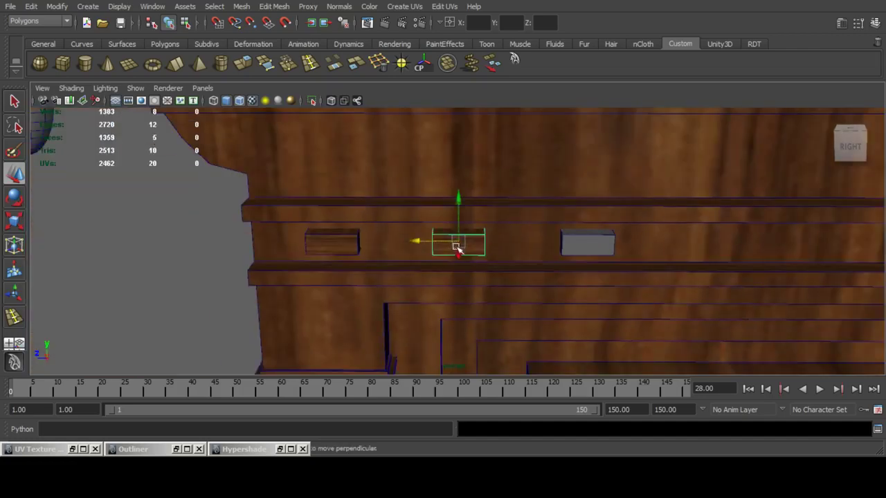
drag(451, 238, 546, 233)
key(f)
click(586, 238)
key(Delete)
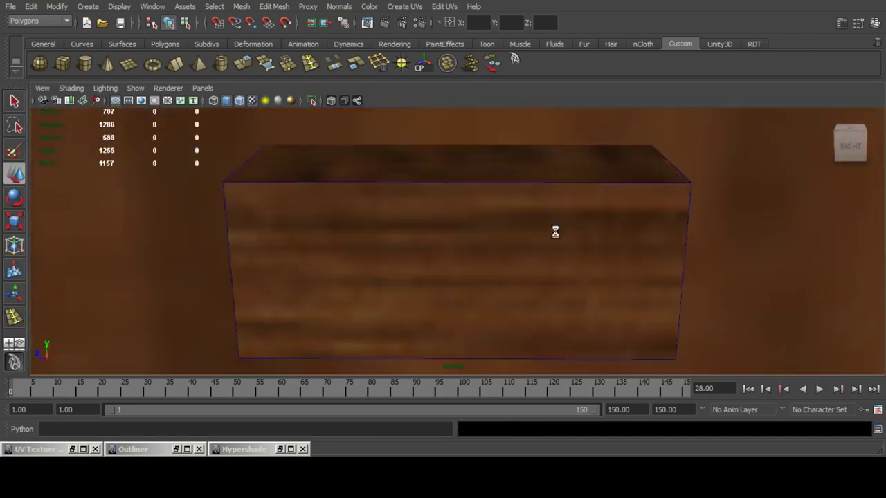
Duplicate the three textured cornice blocks across to the other end of the cornice and delete the untextured originals there.
scroll(526, 238, down, 10)
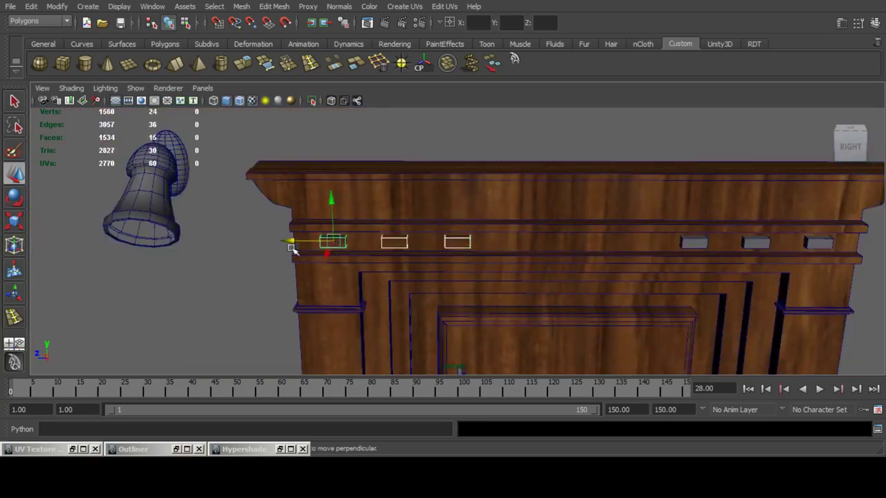
key(ctrl+d)
drag(291, 243, 627, 260)
key(f)
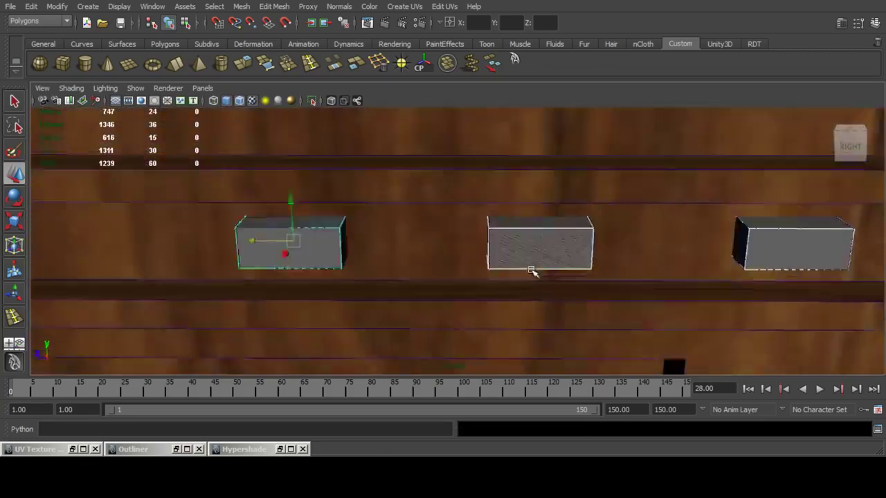
shift+click(189, 238)
shift+click(819, 232)
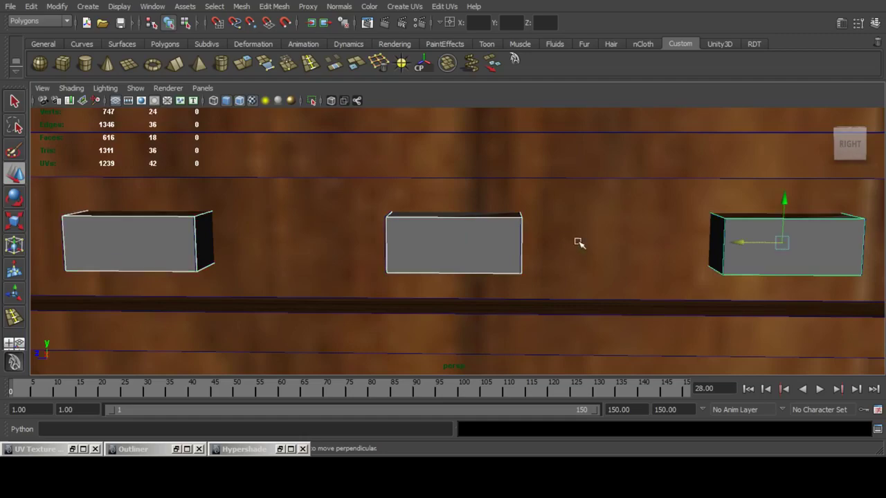
key(Delete)
Look over the wall panel's surroundings and the rows of benches for furniture that still lacks texture.
scroll(528, 248, down, 12)
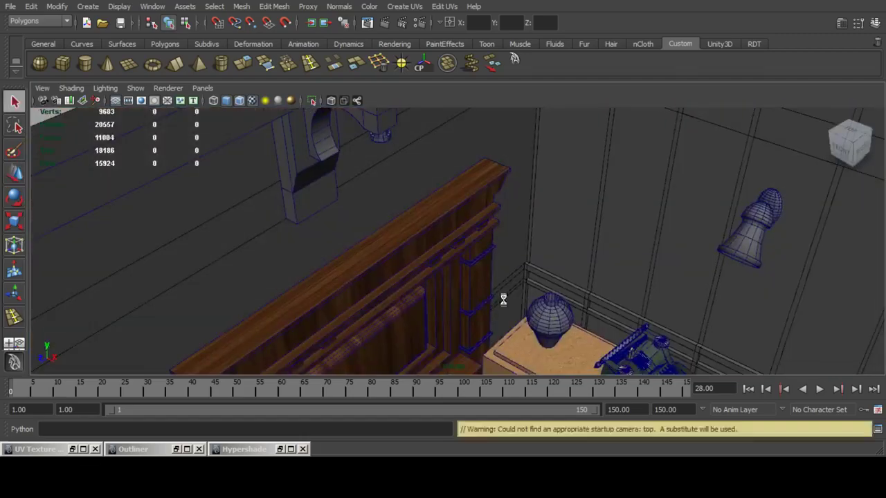
scroll(588, 322, down, 5)
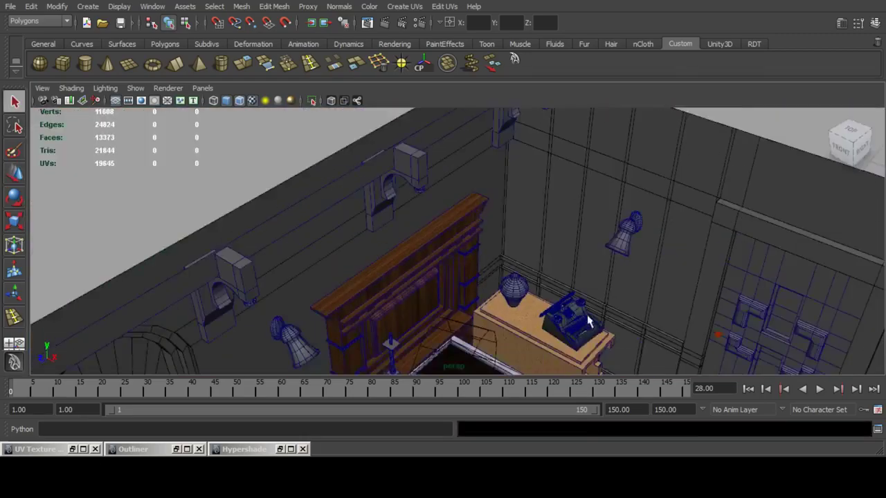
alt+middle_drag(602, 332, 540, 281)
alt+middle_drag(682, 279, 632, 229)
alt+drag(632, 229, 533, 257)
alt+middle_drag(387, 320, 530, 212)
alt+middle_drag(447, 346, 557, 239)
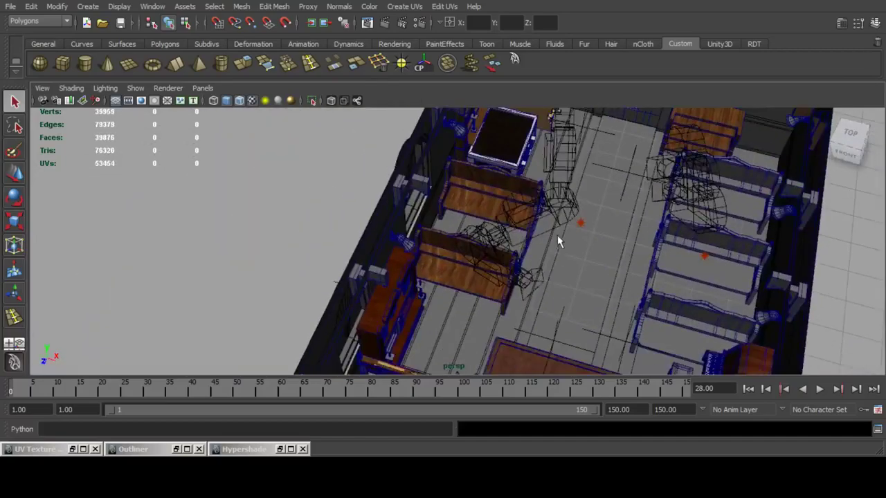
Place a duplicate of the textured vase-shaped leg at the table's other front corner and delete the untextured leg there.
alt+drag(557, 238, 291, 255)
alt+middle_drag(291, 255, 443, 229)
click(353, 239)
alt+drag(588, 239, 477, 249)
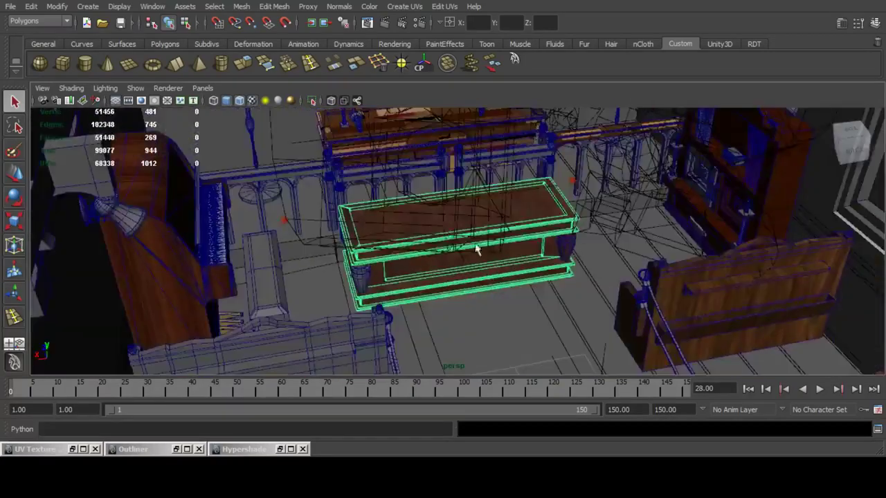
alt+right_drag(477, 250, 574, 252)
click(612, 246)
alt+drag(175, 259, 166, 234)
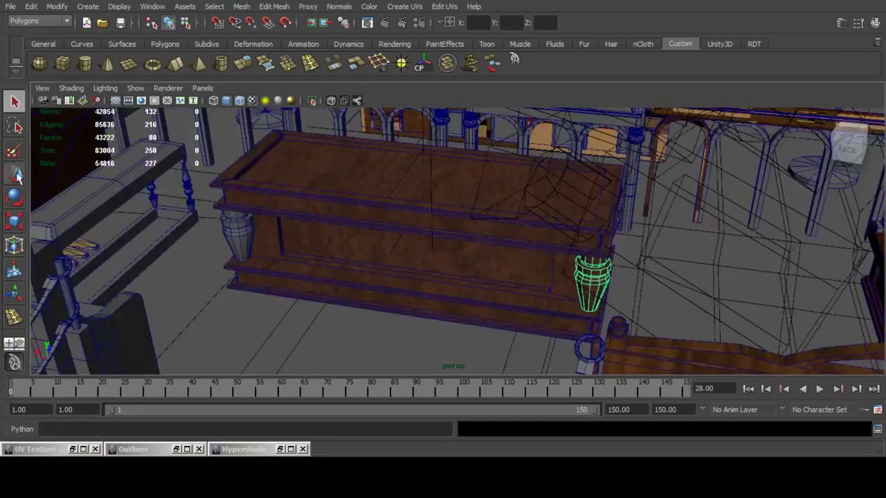
click(18, 176)
alt+drag(547, 232, 614, 260)
drag(565, 236, 182, 228)
key(f)
click(499, 247)
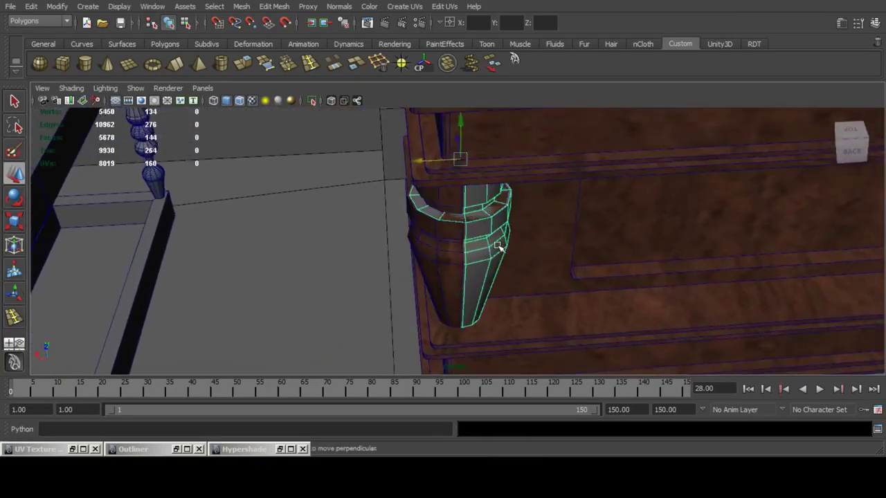
key(Delete)
Select both textured front legs of the table and duplicate them.
scroll(623, 247, down, 5)
alt+drag(623, 247, 523, 219)
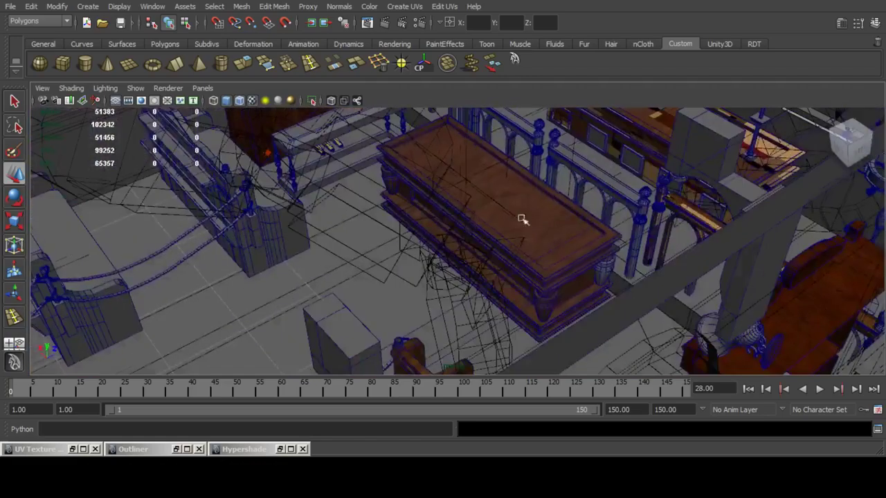
click(545, 304)
scroll(413, 222, up, 4)
click(611, 332)
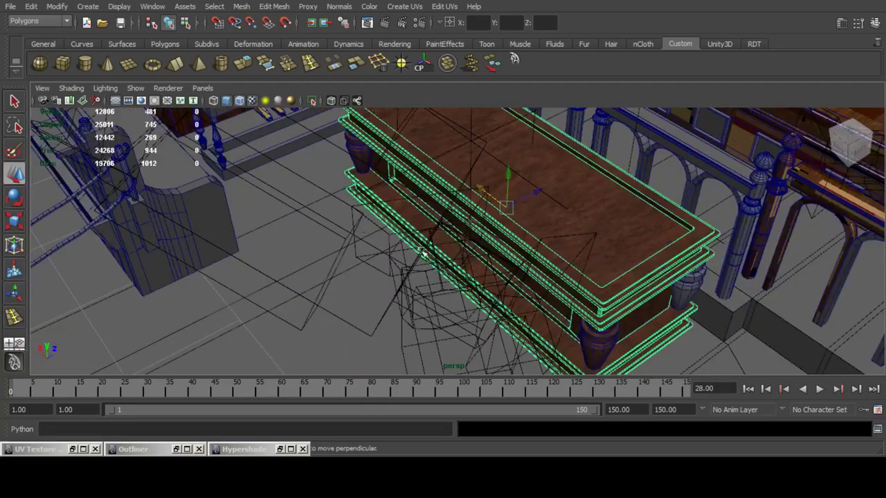
click(597, 344)
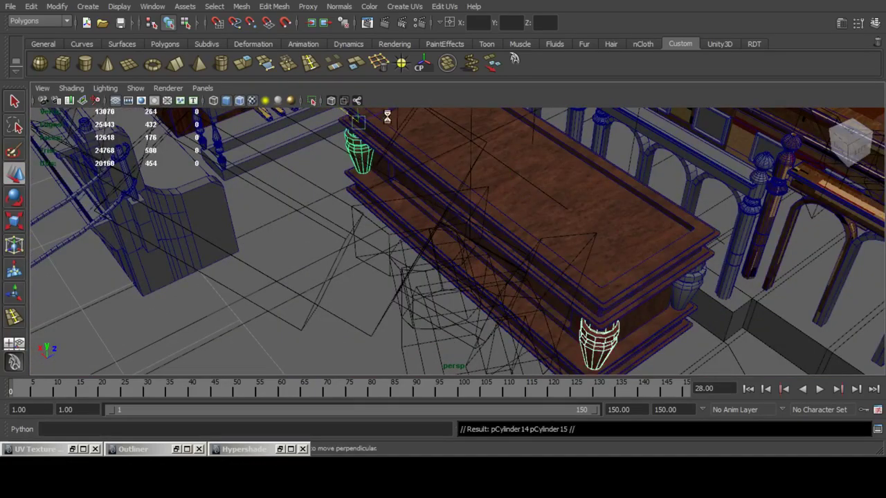
Move the duplicated legs to the table's rear corners behind the arched railing and delete the untextured rear legs.
scroll(505, 168, down, 3)
alt+drag(505, 172, 249, 172)
scroll(421, 170, up, 4)
alt+middle_drag(249, 172, 320, 188)
alt+drag(415, 207, 575, 166)
alt+middle_drag(575, 166, 558, 213)
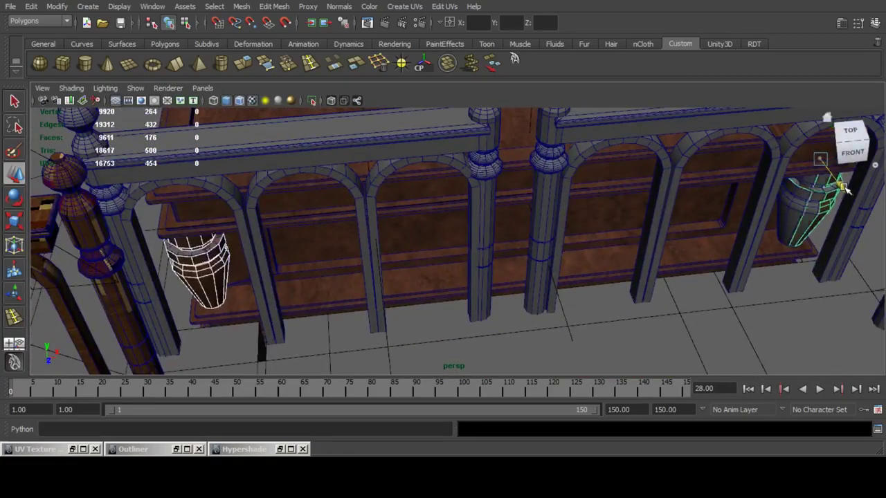
drag(844, 186, 842, 187)
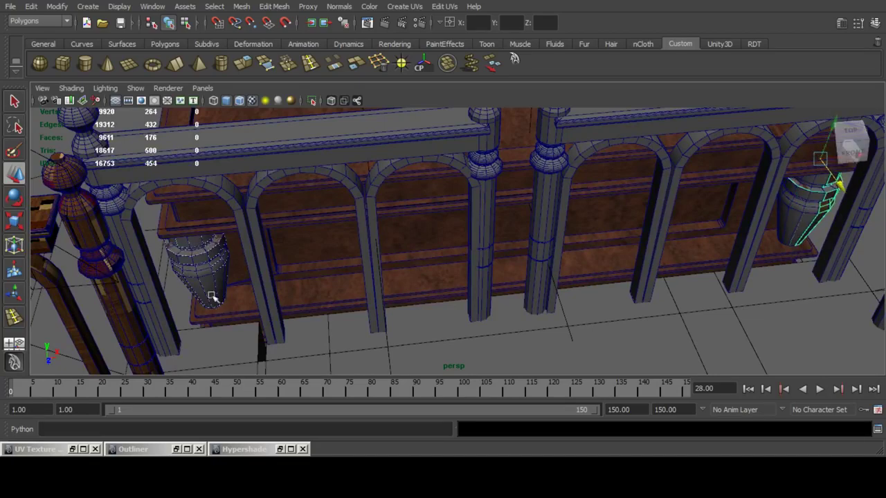
alt+middle_drag(675, 217, 363, 242)
alt+right_drag(363, 242, 429, 248)
click(519, 246)
key(Delete)
Look over the finished table and the furniture around it for parts that still lack texture.
alt+drag(429, 248, 388, 236)
alt+right_drag(388, 235, 415, 253)
alt+drag(415, 252, 515, 275)
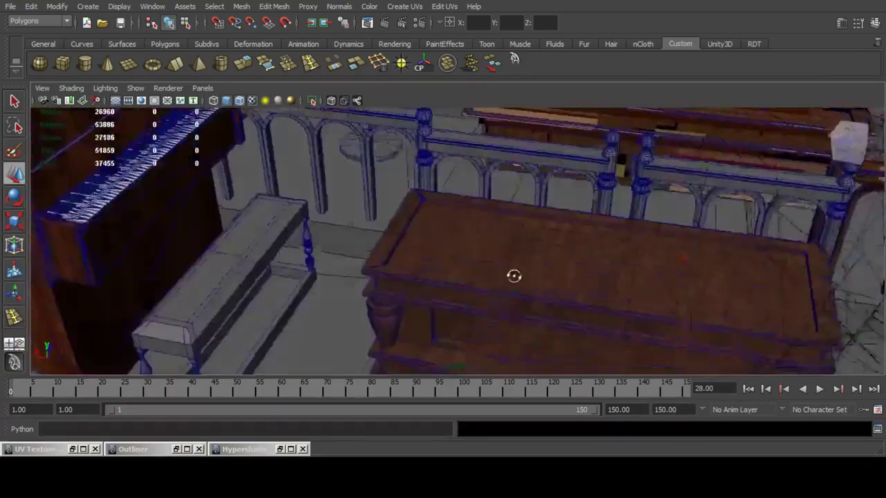
alt+right_drag(514, 275, 495, 263)
alt+middle_drag(495, 263, 577, 245)
alt+drag(578, 245, 491, 220)
alt+middle_drag(492, 220, 545, 231)
alt+drag(545, 230, 583, 214)
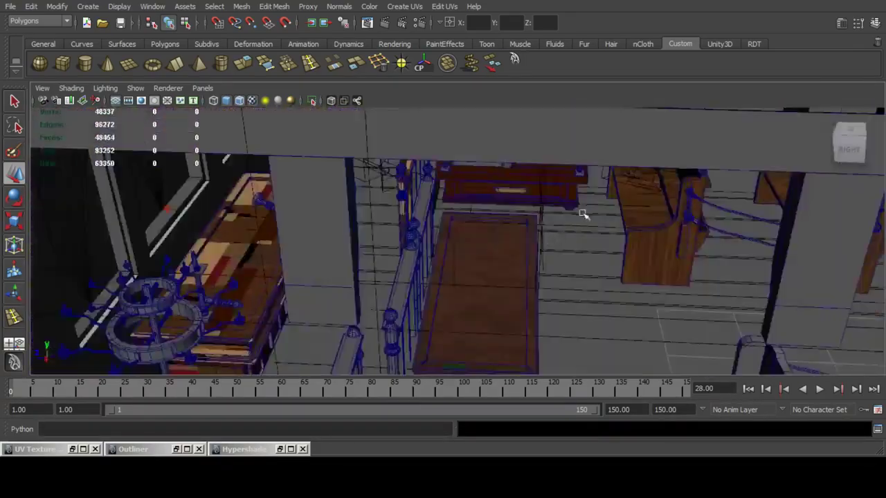
alt+right_drag(583, 214, 506, 259)
alt+middle_drag(506, 259, 387, 274)
alt+right_drag(388, 273, 429, 275)
Place a duplicate of the textured upper handle disc at the cabinet handle's lower end and delete the untextured disc.
click(403, 276)
key(f)
alt+drag(564, 257, 490, 225)
alt+middle_drag(496, 208, 490, 259)
click(492, 157)
alt+right_drag(533, 142, 472, 168)
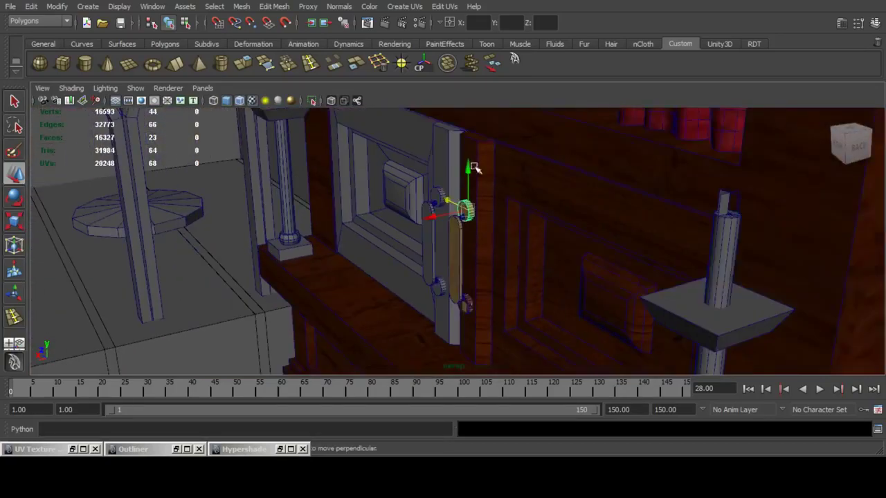
alt+middle_drag(473, 168, 469, 142)
key(ctrl+d)
key(f)
alt+drag(544, 234, 455, 196)
click(412, 246)
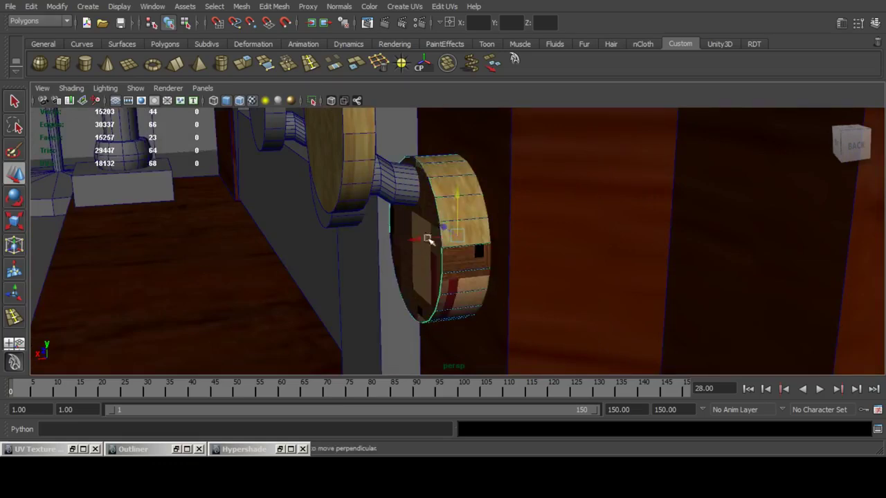
key(Delete)
Assign the wood texture material to the untextured back face of the cabinet handle's bar.
alt+right_drag(451, 198, 447, 162)
alt+drag(447, 162, 465, 149)
alt+middle_drag(465, 149, 462, 233)
alt+right_drag(463, 233, 494, 227)
alt+drag(494, 227, 411, 233)
alt+right_drag(409, 233, 380, 174)
click(315, 229)
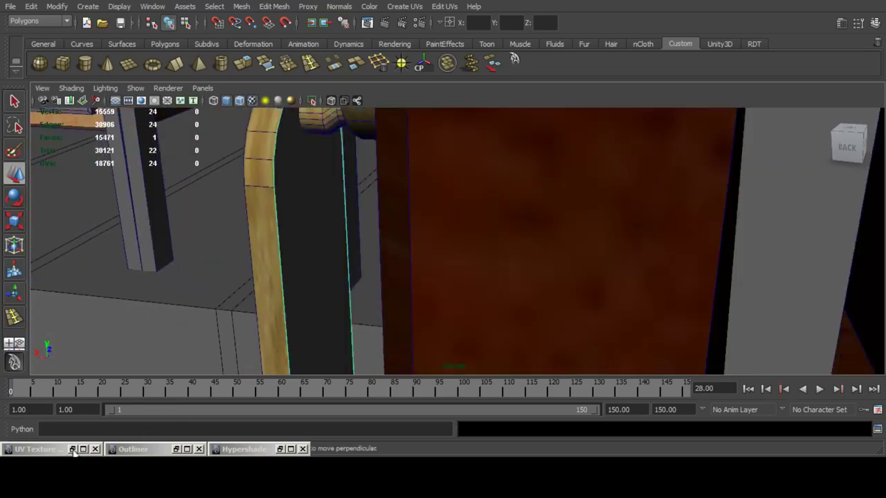
click(72, 449)
alt+right_drag(261, 208, 102, 205)
alt+middle_drag(102, 204, 225, 216)
click(280, 449)
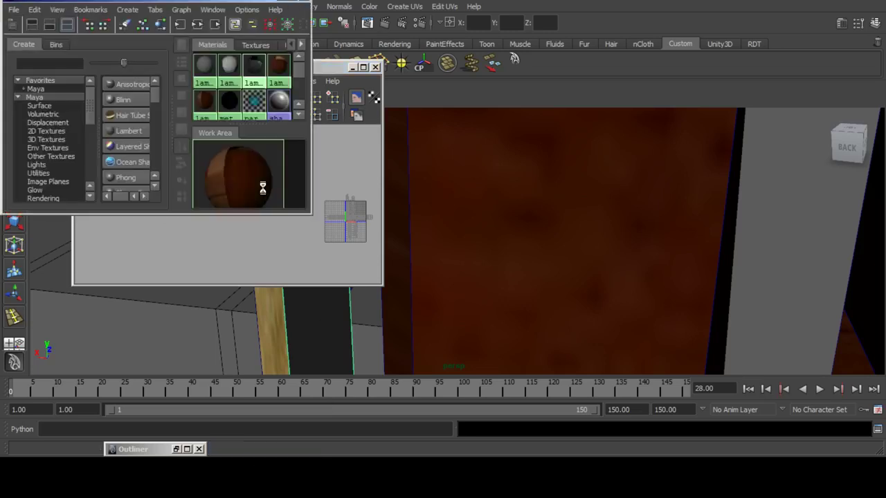
click(283, 2)
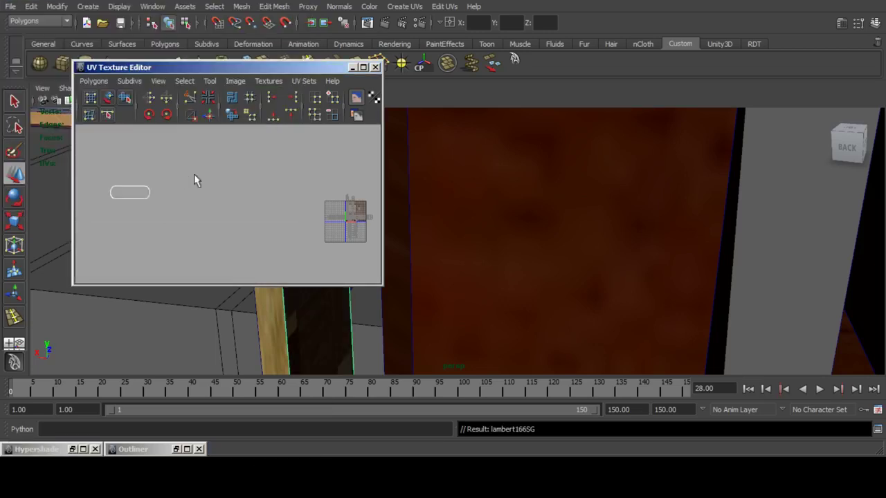
Move the back face's UVs onto the light wood patch, rotate them upright and scale them down to fit it.
right_drag(133, 193, 169, 194)
drag(97, 164, 213, 245)
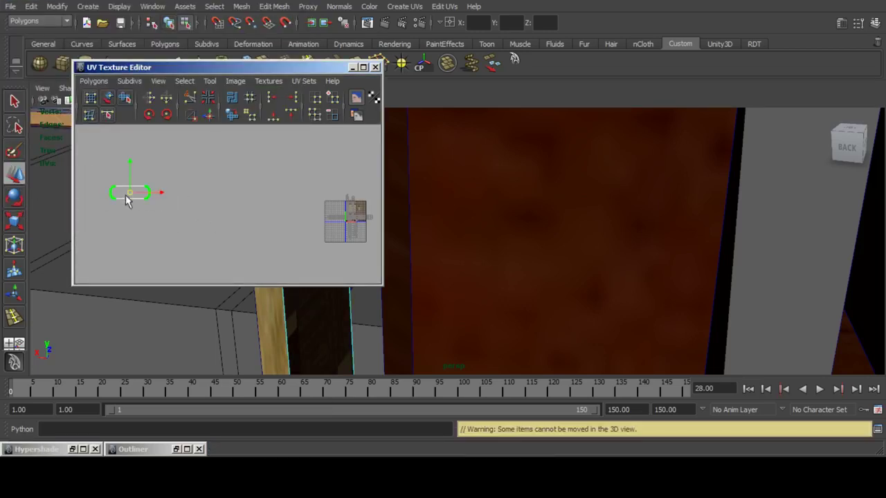
drag(129, 193, 361, 212)
key(f)
alt+right_drag(124, 189, 177, 190)
alt+middle_drag(177, 190, 198, 203)
drag(251, 217, 221, 194)
click(169, 114)
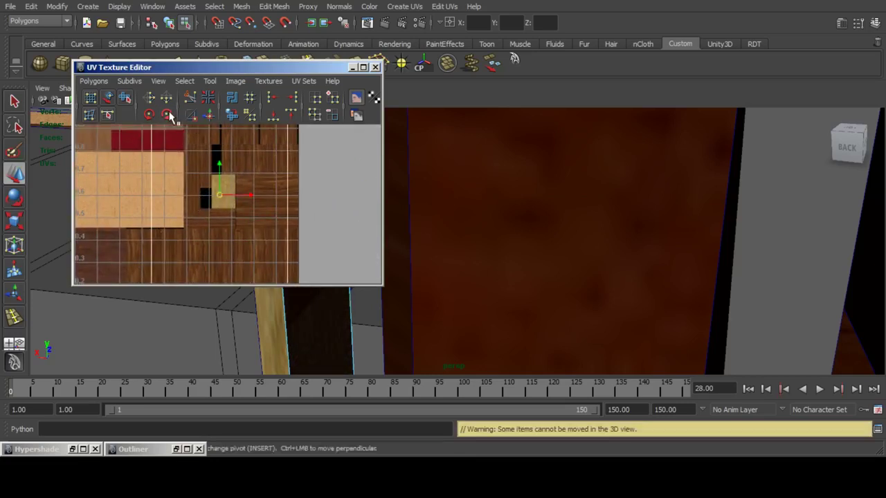
click(7, 220)
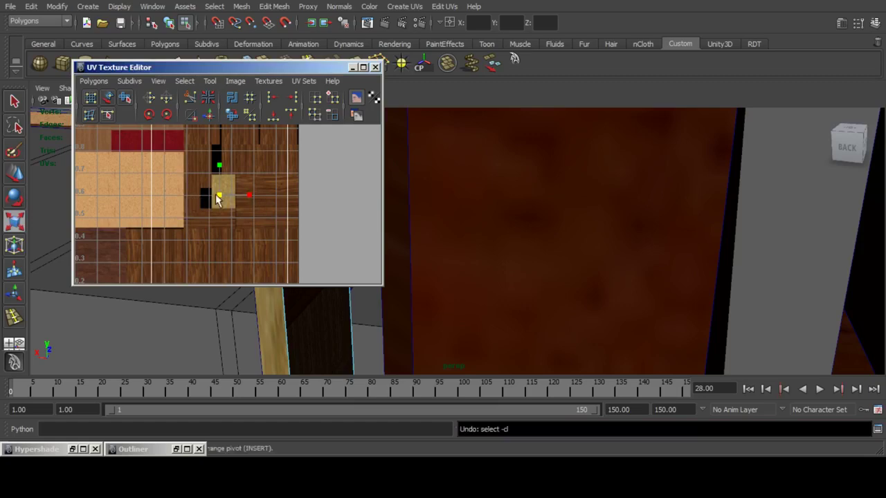
drag(217, 199, 210, 177)
click(6, 171)
scroll(195, 192, up, 4)
click(352, 69)
Duplicate the handle's textured upper connector and move the copy down to the lower disc.
alt+middle_drag(333, 176, 379, 198)
alt+right_drag(434, 204, 364, 208)
alt+drag(364, 208, 459, 205)
click(460, 206)
alt+drag(509, 220, 477, 212)
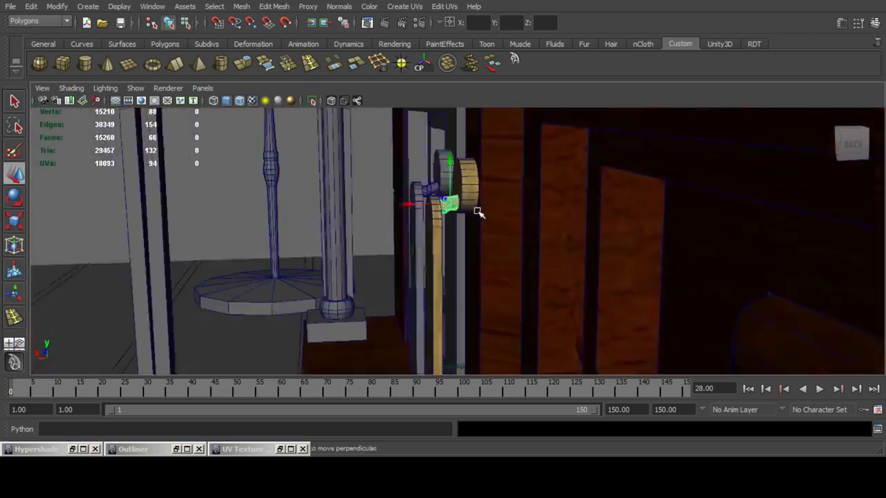
alt+middle_drag(477, 212, 477, 172)
key(ctrl+d)
drag(451, 144, 451, 328)
alt+middle_drag(452, 327, 453, 265)
alt+right_drag(454, 264, 483, 295)
alt+middle_drag(482, 294, 483, 260)
Set the connector copy's Rotate X to 180, align it over the lower connector and delete the untextured original.
click(875, 25)
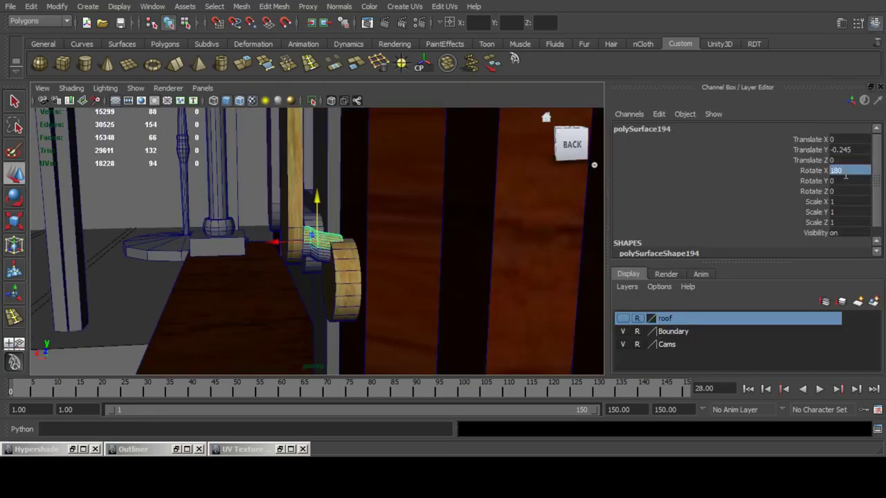
click(875, 26)
alt+right_drag(468, 250, 472, 247)
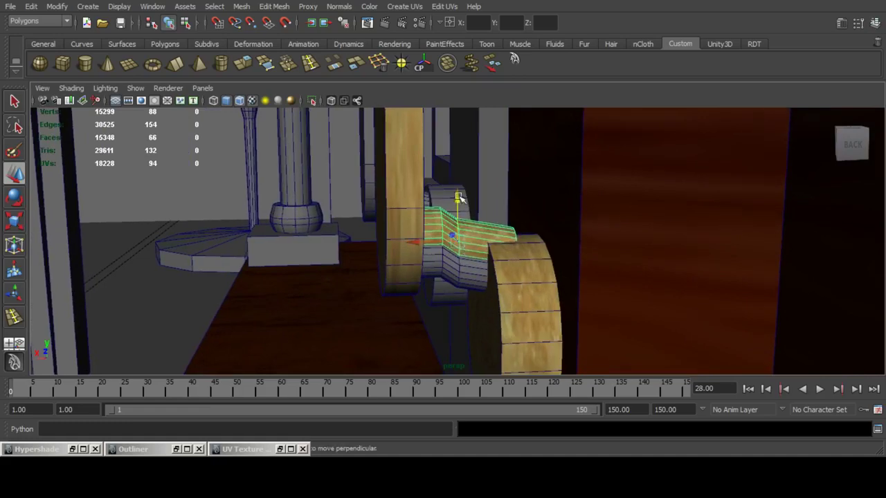
drag(457, 198, 456, 220)
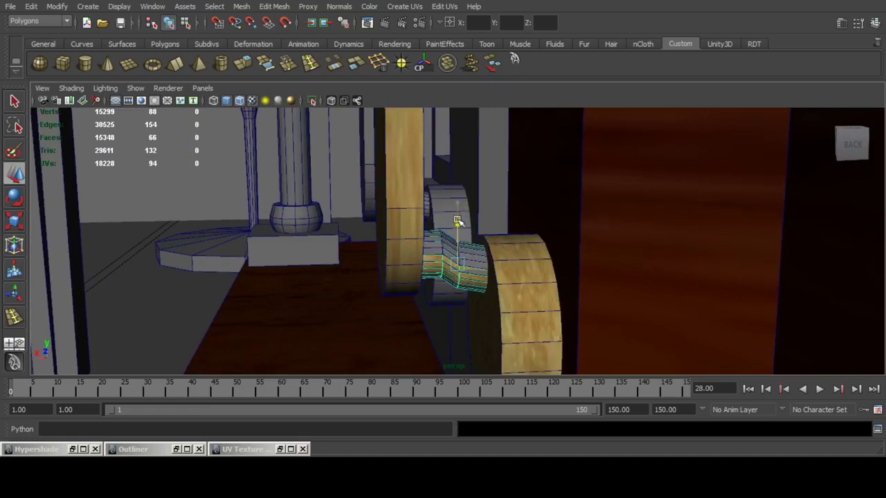
click(479, 253)
key(Delete)
Combine the handle bar with its back face, center the pivot and isolate the combined bar.
alt+right_drag(507, 224, 455, 233)
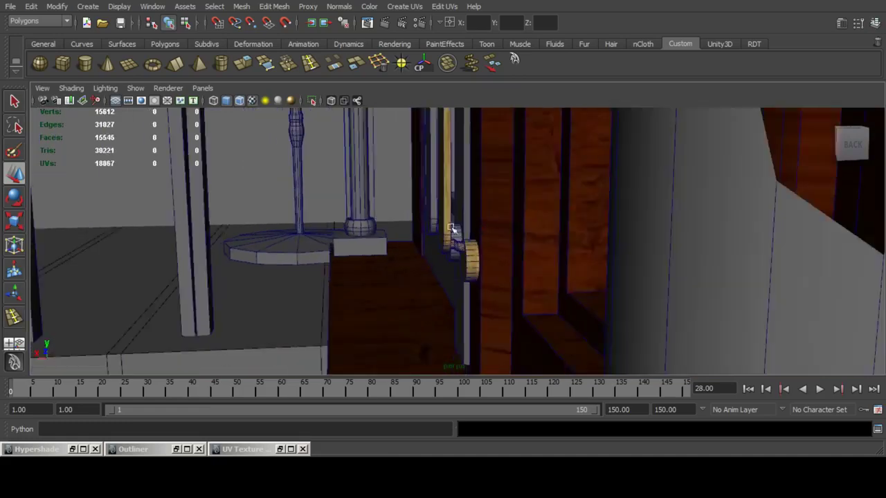
alt+drag(455, 233, 479, 173)
alt+middle_drag(479, 173, 479, 175)
alt+drag(480, 175, 423, 230)
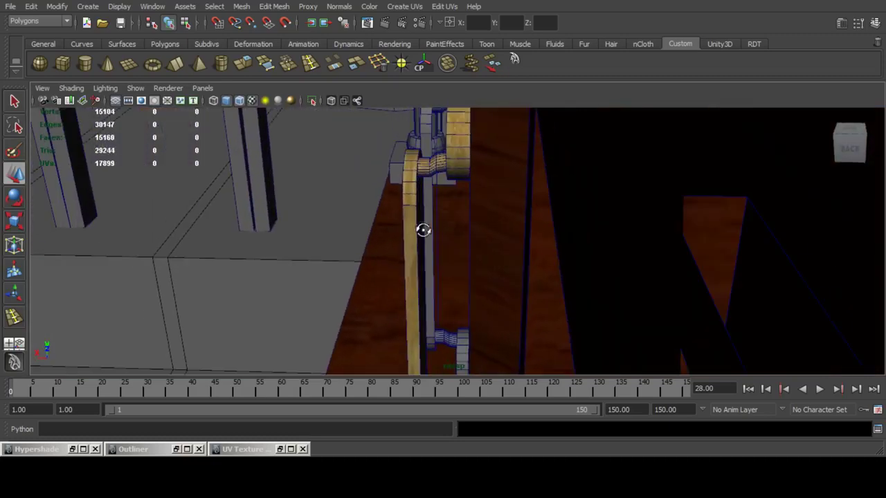
click(420, 202)
shift+click(410, 259)
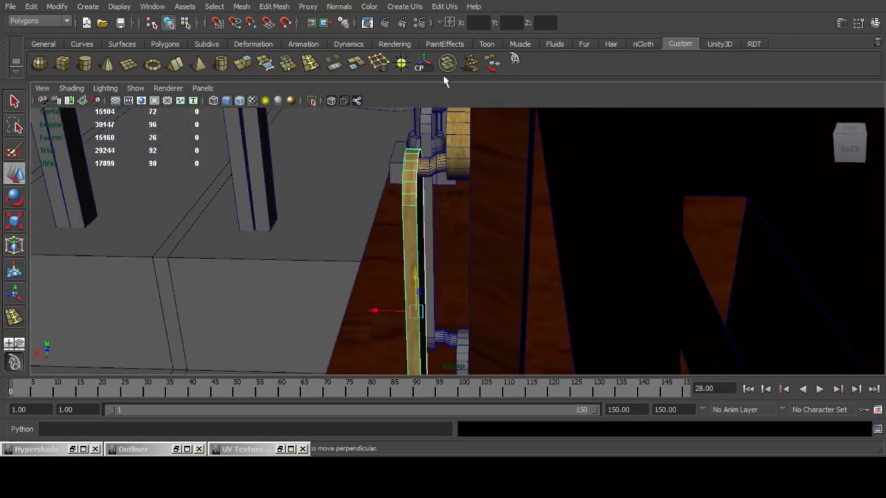
click(446, 65)
click(421, 65)
click(311, 101)
key(f)
alt+drag(414, 176, 465, 182)
alt+middle_drag(463, 147, 473, 231)
scroll(490, 233, up, 5)
alt+drag(479, 234, 508, 241)
alt+middle_drag(687, 266, 616, 234)
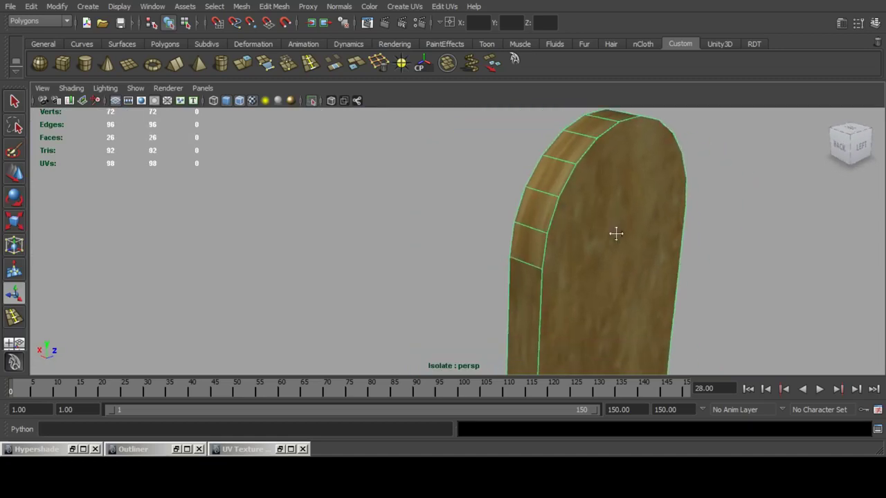
Try to merge all the vertices along the combined bar's back edge in one operation.
click(840, 146)
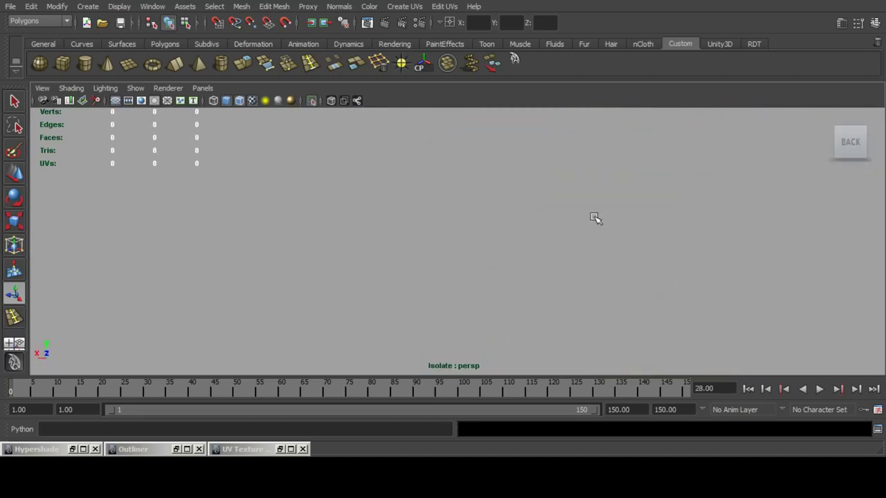
key(f)
scroll(440, 174, down, 2)
key(F9)
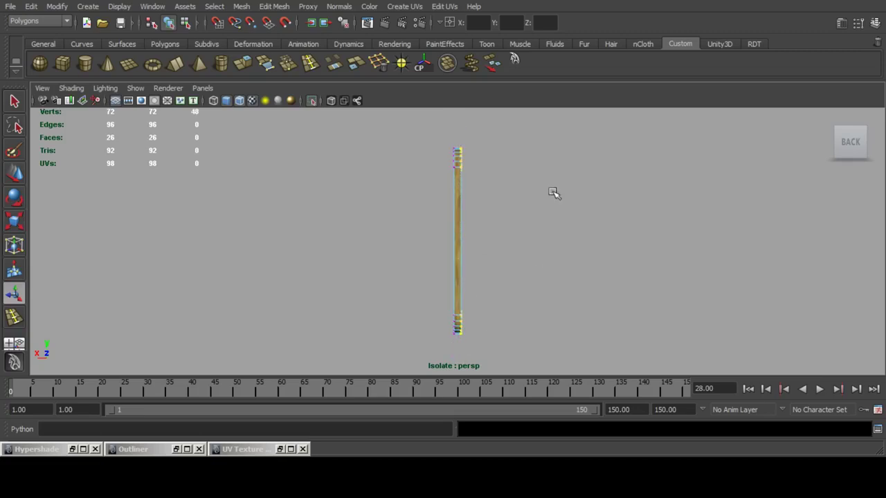
alt+drag(577, 212, 309, 232)
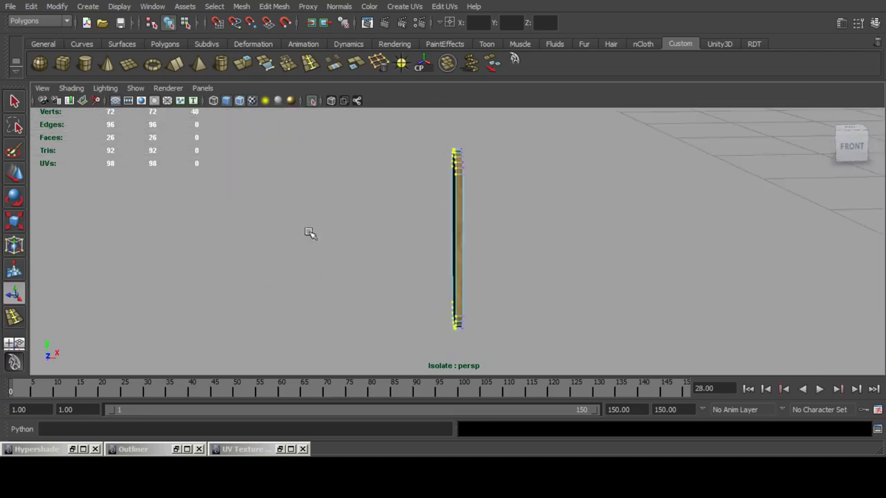
click(289, 65)
alt+drag(372, 219, 520, 216)
key(ctrl+z)
Merge the overlapping vertex pairs one by one along the first side of the bar's upper rounded end.
alt+drag(429, 184, 527, 201)
alt+middle_drag(483, 161, 475, 206)
alt+right_drag(503, 167, 506, 320)
alt+right_drag(504, 152, 503, 323)
alt+middle_drag(450, 146, 448, 214)
drag(411, 242, 429, 254)
key(g)
key(g)
drag(419, 180, 445, 188)
key(g)
drag(417, 147, 442, 156)
key(g)
alt+middle_drag(490, 146, 465, 224)
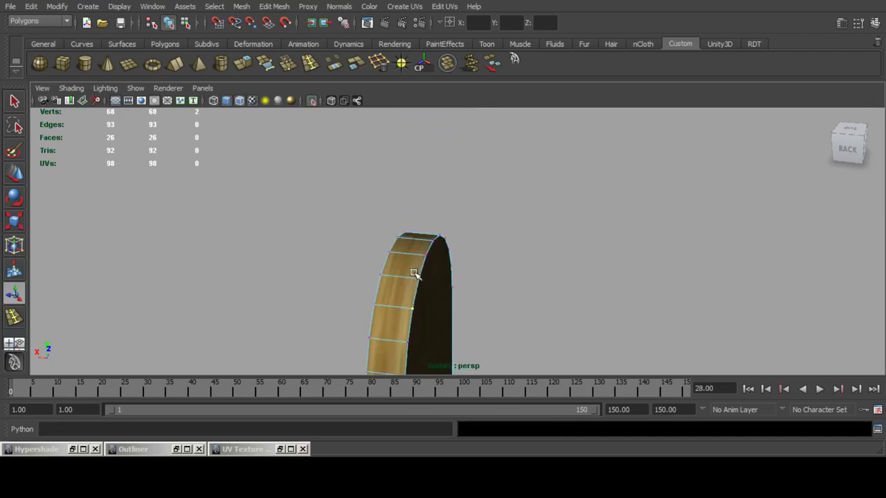
Merge the overlapping vertex pairs across the crown and far side of the bar's upper rounded end.
alt+drag(558, 234, 482, 254)
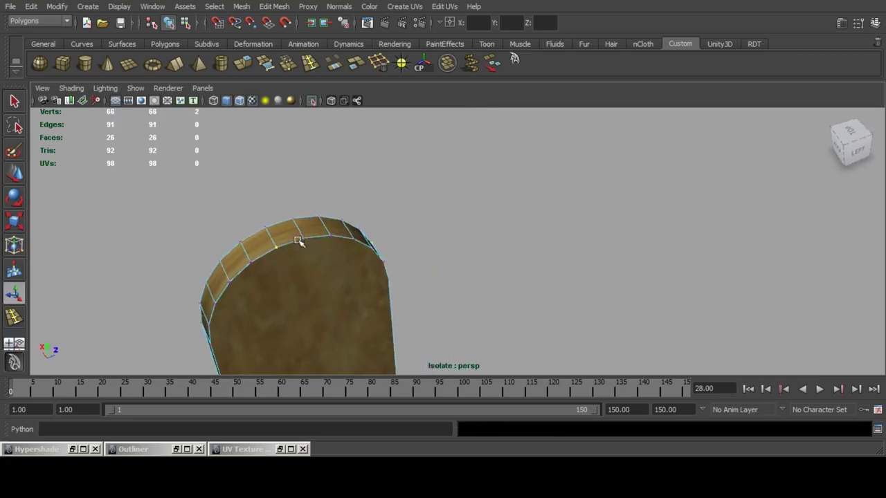
drag(347, 236, 360, 245)
key(g)
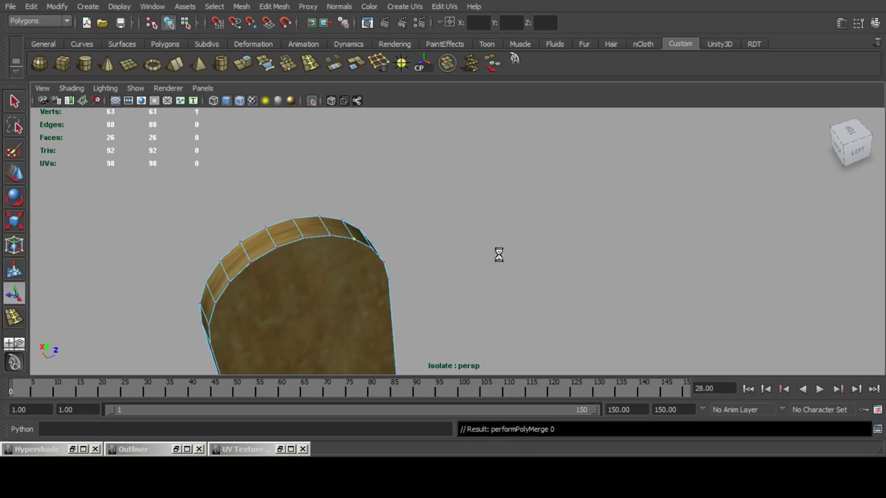
alt+drag(498, 255, 383, 255)
key(g)
drag(389, 185, 400, 214)
key(g)
Merge the overlapping vertex pairs around the bar's lower rounded end.
alt+middle_drag(448, 302, 472, 232)
key(g)
drag(451, 248, 453, 280)
key(g)
key(g)
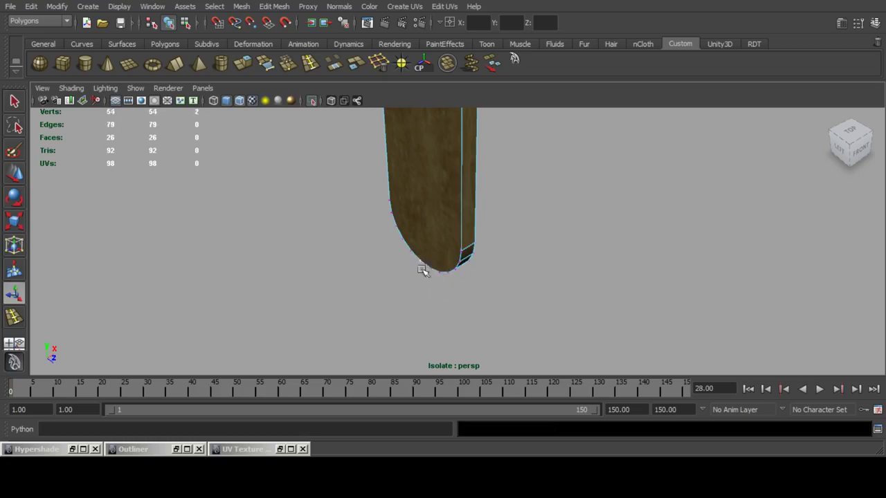
key(g)
mouse_move(393, 237)
mouse_down()
mouse_move(412, 245)
mouse_move(408, 230)
mouse_up()
key(g)
key(g)
Merge the last overlapping vertex pairs on the back seam of the handle bar.
drag(386, 187, 595, 201)
key(g)
scroll(423, 190, down, 5)
key(ctrl+z)
alt+drag(533, 225, 484, 244)
key(f)
scroll(498, 233, down, 4)
ctrl+drag(413, 208, 519, 239)
key(g)
scroll(467, 236, down, 5)
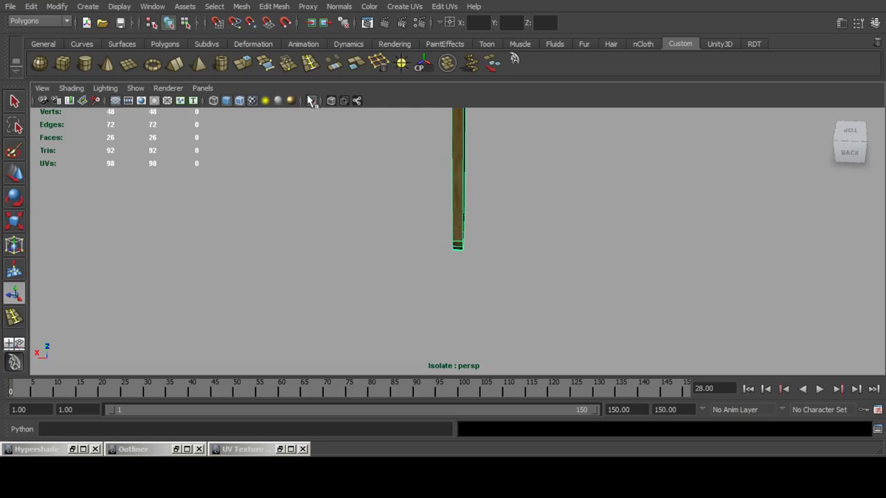
Bring back the full scene and combine the textured handle's discs, connecting stems and bar into one mesh.
click(311, 101)
alt+drag(486, 185, 468, 197)
click(467, 161)
shift+click(454, 193)
shift+click(467, 270)
alt+drag(469, 272, 473, 188)
shift+click(461, 152)
scroll(459, 180, up, 2)
click(462, 150)
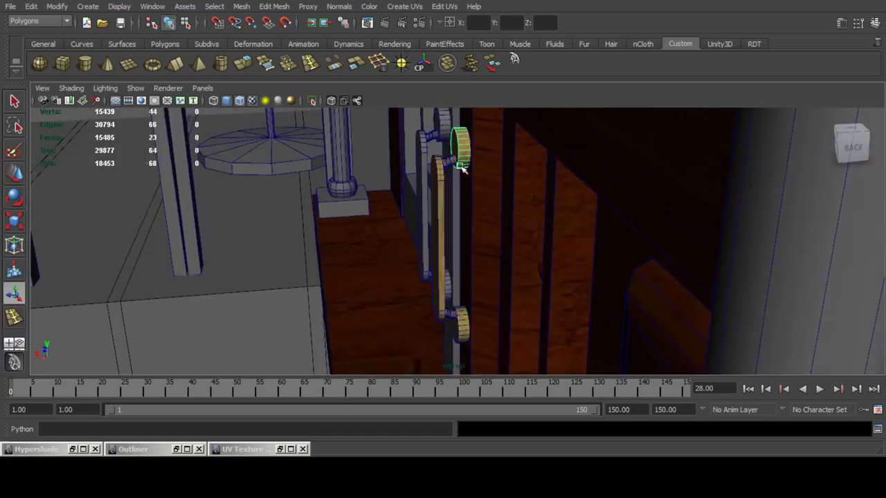
shift+click(451, 161)
shift+click(440, 201)
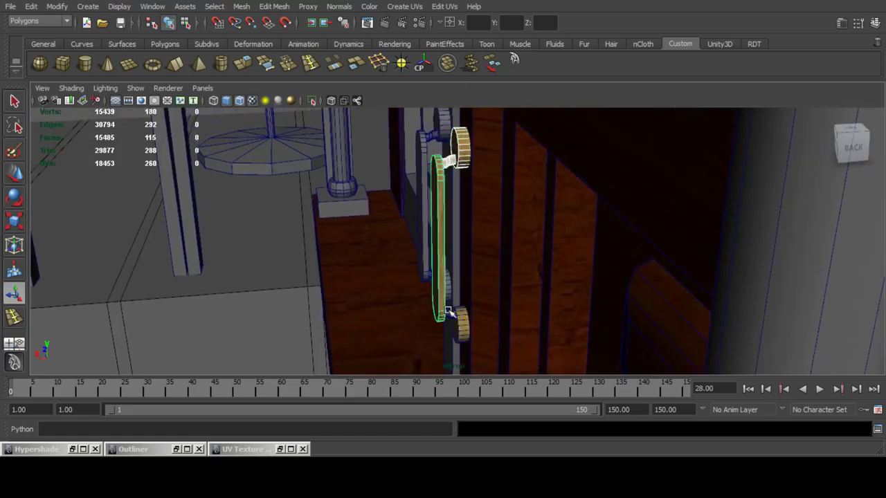
shift+click(461, 326)
click(445, 72)
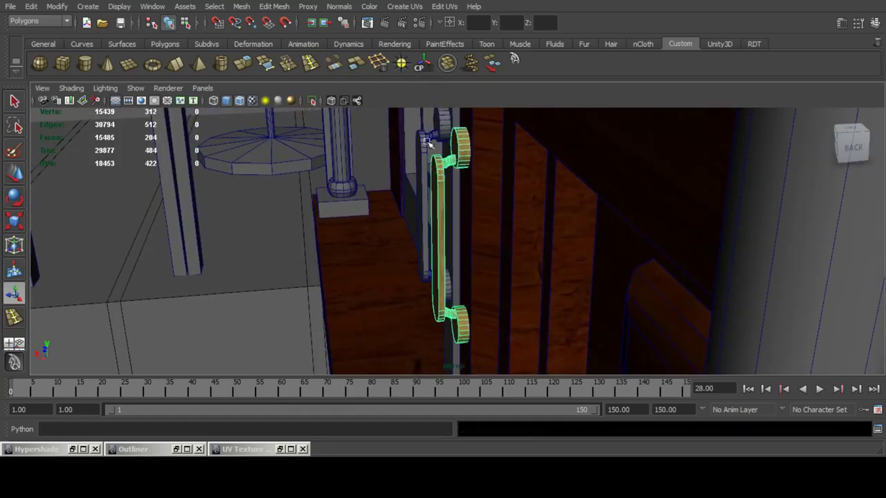
Try to duplicate the combined handle and slide the copy onto the untextured door's handle.
alt+drag(429, 142, 155, 213)
click(18, 175)
scroll(422, 228, down, 3)
alt+middle_drag(421, 227, 458, 244)
key(ctrl+d)
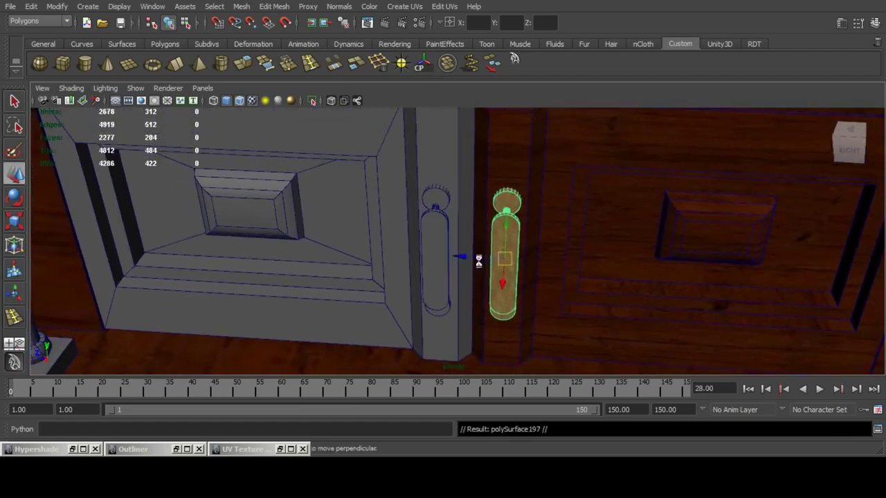
drag(468, 254, 430, 218)
key(ctrl+z)
key(ctrl+z)
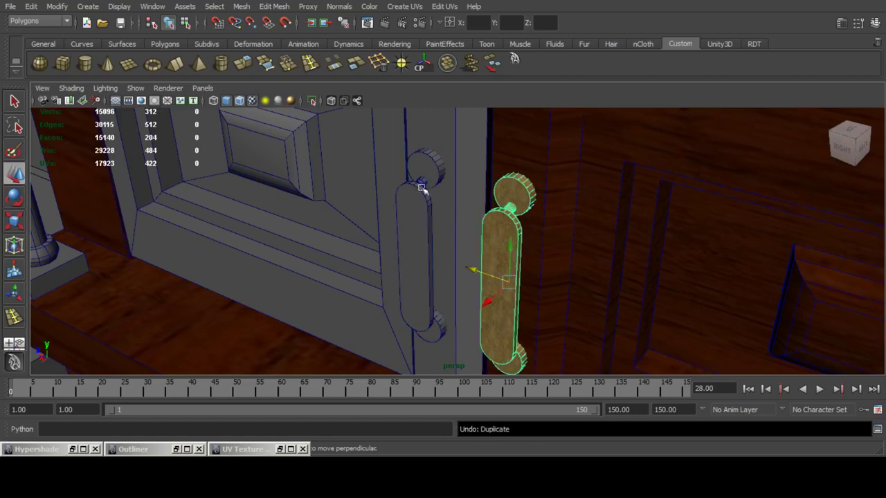
Duplicate the textured door handle, slide the copy onto the untextured door's handle, and delete the old handle.
click(424, 181)
click(505, 247)
key(ctrl+d)
drag(483, 264, 399, 233)
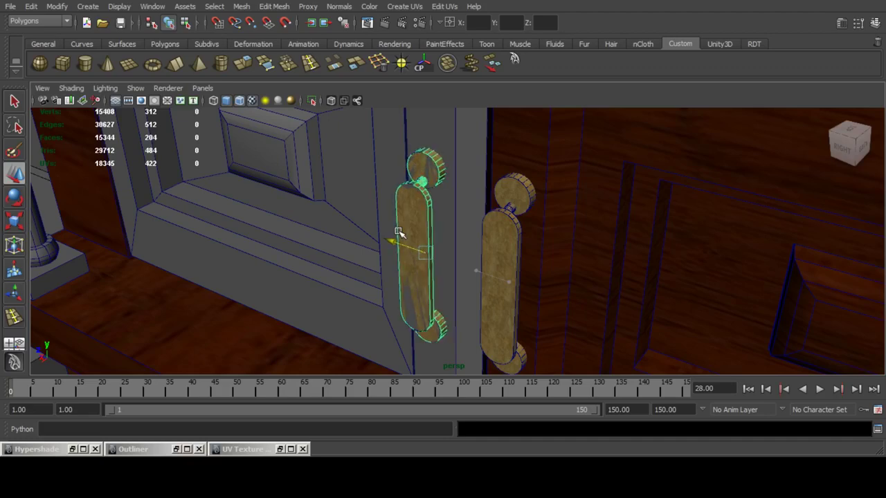
alt+drag(427, 191, 558, 216)
click(424, 179)
key(Delete)
Select the textured cupboard door beside the untextured one, with the whole cabinet front in view.
scroll(625, 210, down, 3)
click(625, 210)
scroll(625, 210, down, 5)
alt+middle_drag(625, 210, 611, 221)
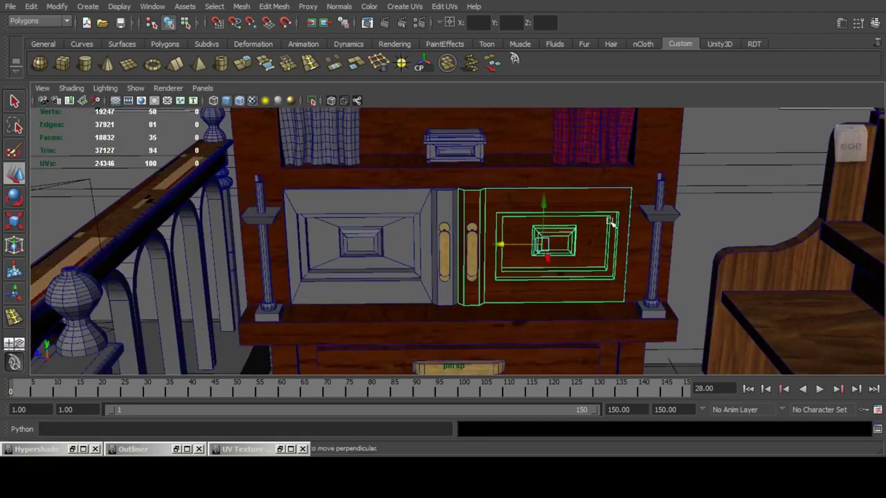
Try to mirror the textured cupboard door with the preset direction and with the -Z direction.
click(242, 7)
click(308, 279)
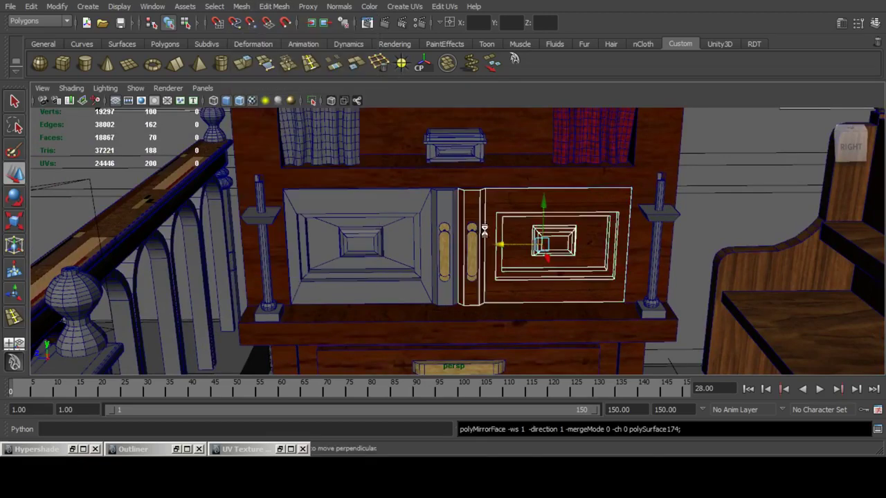
key(ctrl+z)
click(243, 6)
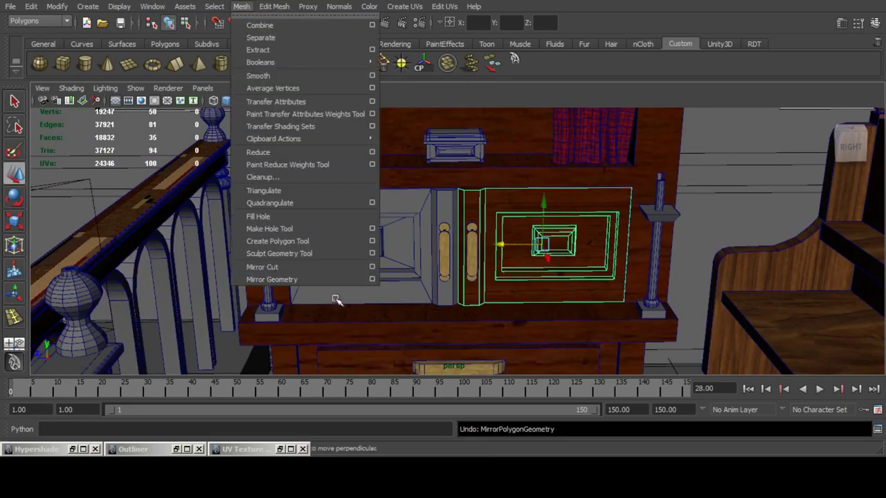
click(373, 282)
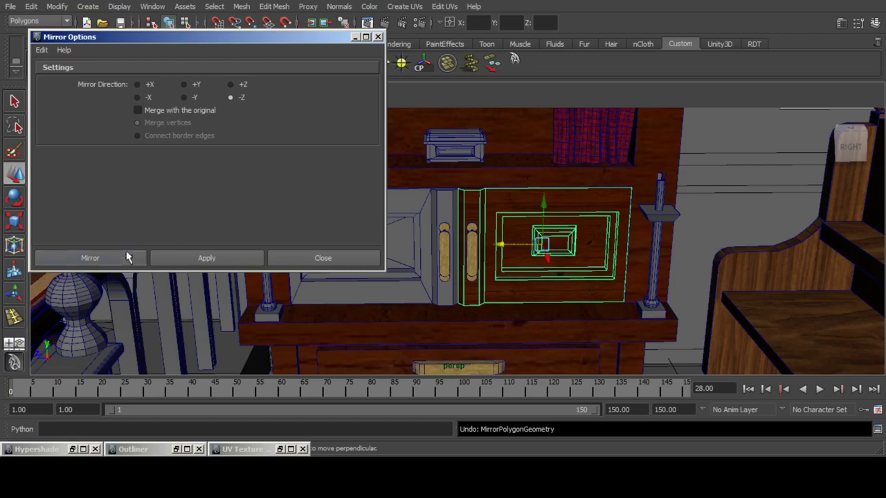
click(126, 257)
key(ctrl+z)
Mirror the textured cupboard door in the +Z direction without merging it with the original.
click(241, 6)
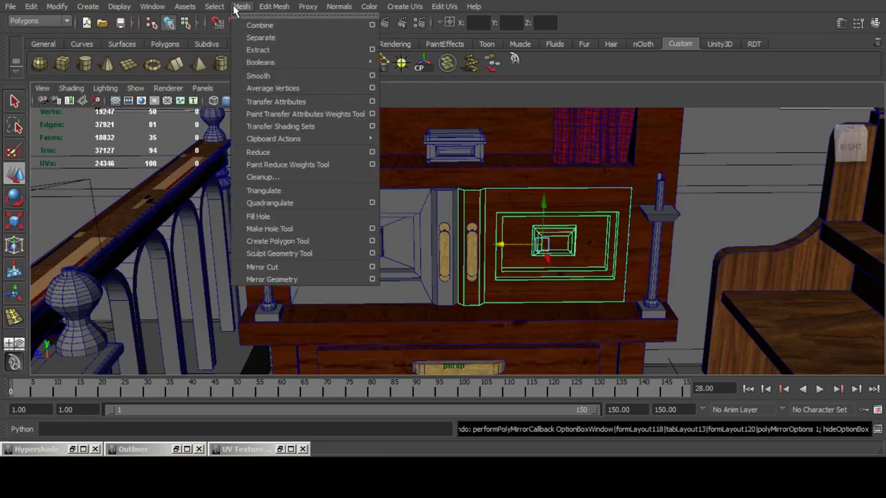
click(374, 281)
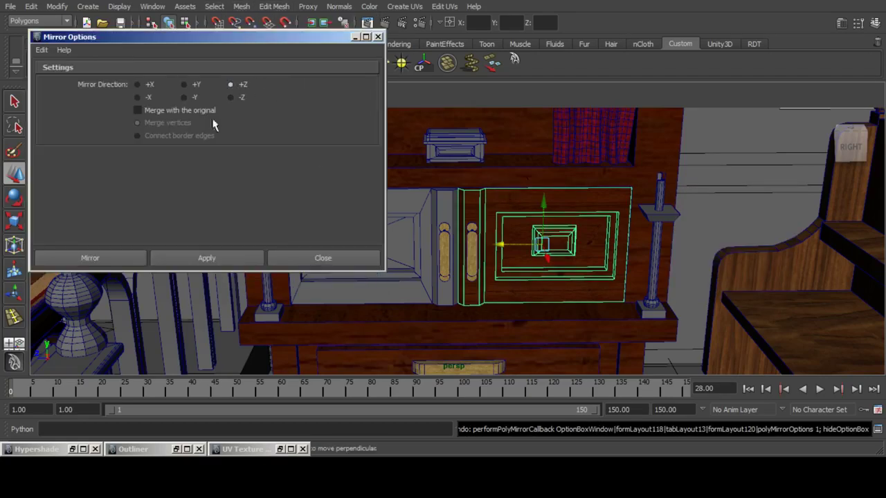
click(112, 258)
alt+drag(453, 214, 410, 228)
scroll(411, 236, up, 3)
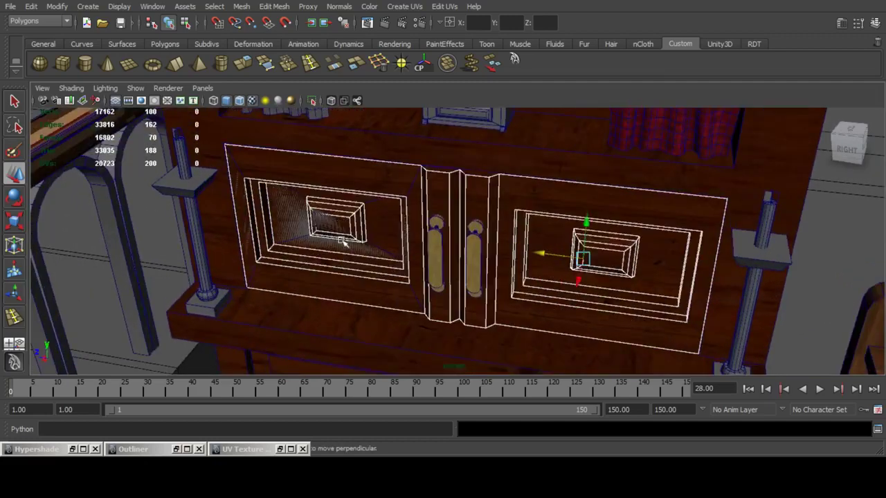
Try to delete the untextured door that overlaps the mirrored copy.
click(339, 239)
key(Delete)
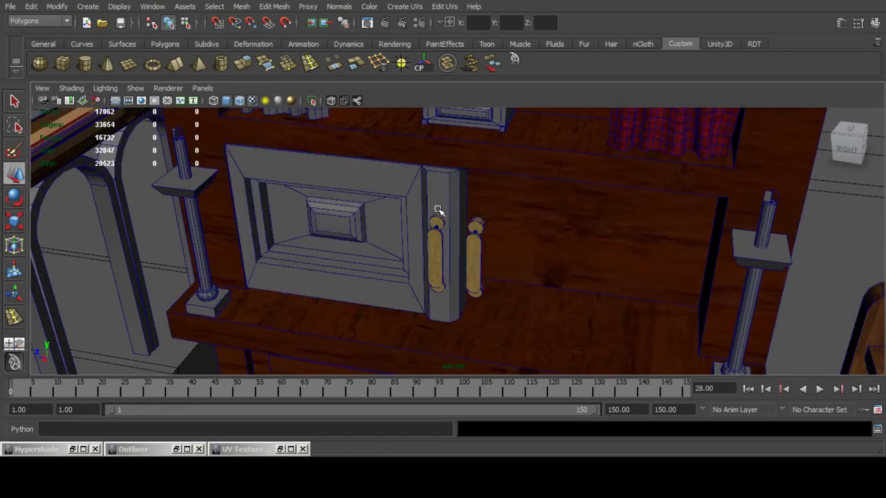
key(ctrl+z)
key(Delete)
key(ctrl+z)
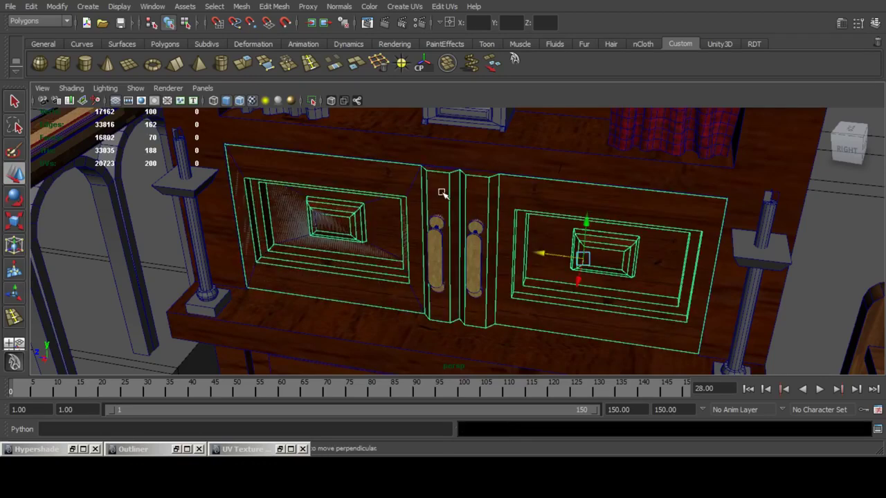
key(Delete)
key(ctrl+z)
Select the untextured cupboard door from behind the mirrored copy and delete it.
alt+middle_drag(325, 230, 452, 212)
scroll(452, 211, up, 4)
alt+drag(453, 212, 462, 206)
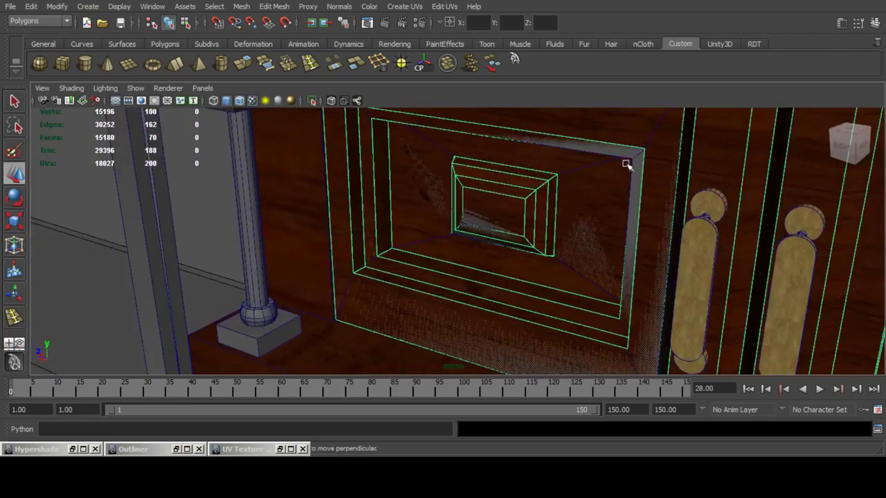
alt+drag(640, 160, 519, 182)
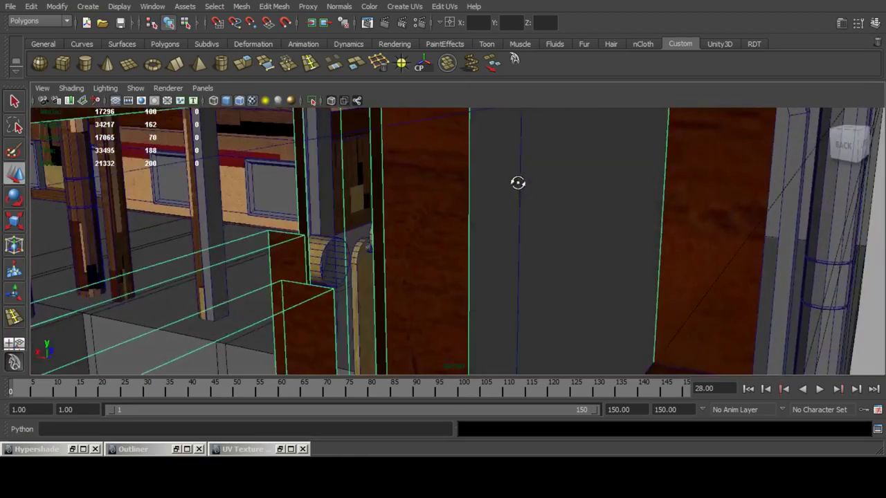
click(601, 212)
scroll(610, 212, up, 3)
click(609, 212)
alt+drag(532, 219, 574, 227)
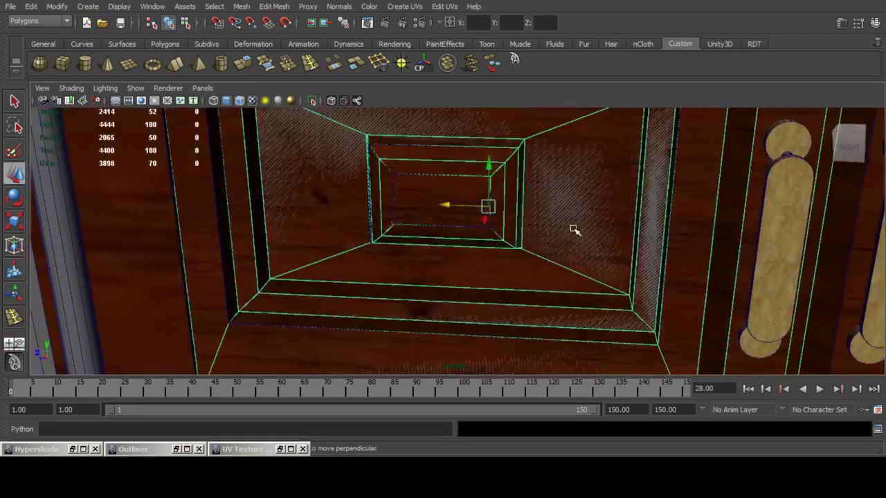
scroll(573, 227, down, 5)
key(Delete)
Mirror the red textured curtain with the same mirror settings and separate the result into two meshes.
alt+right_drag(574, 229, 524, 229)
alt+drag(524, 229, 591, 227)
key(q)
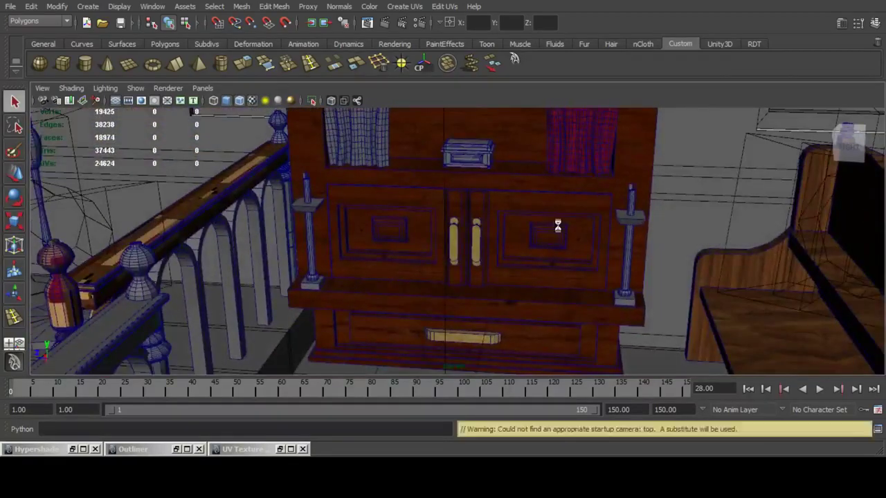
alt+middle_drag(537, 192, 532, 225)
mouse_move(532, 225)
alt+mouse_down()
mouse_move(530, 250)
mouse_move(543, 225)
alt+mouse_up()
click(584, 166)
alt+middle_drag(584, 166, 579, 263)
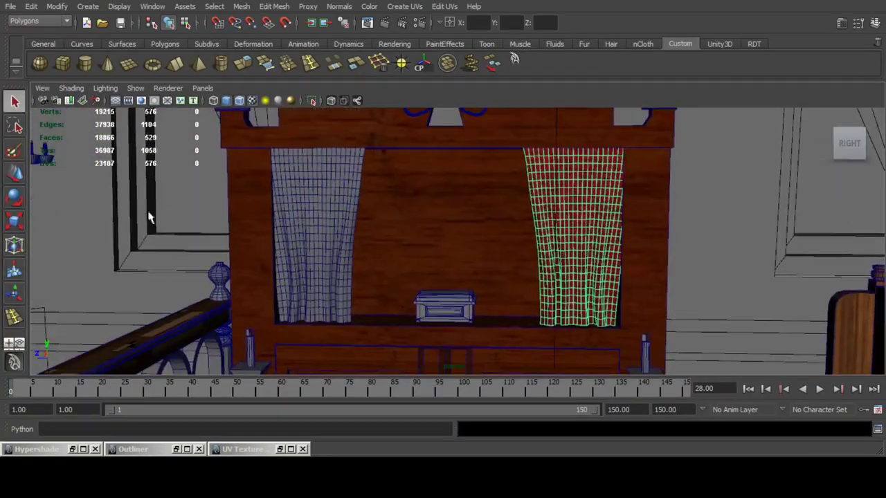
key(w)
click(244, 7)
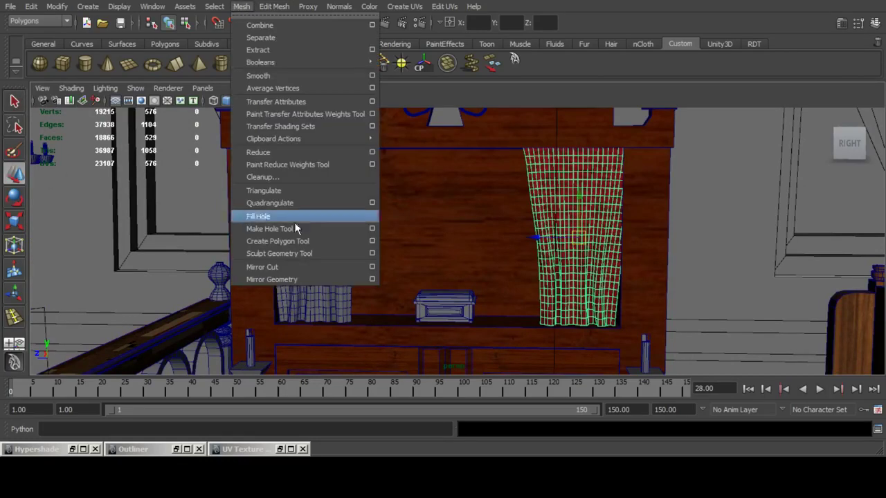
click(301, 280)
click(490, 66)
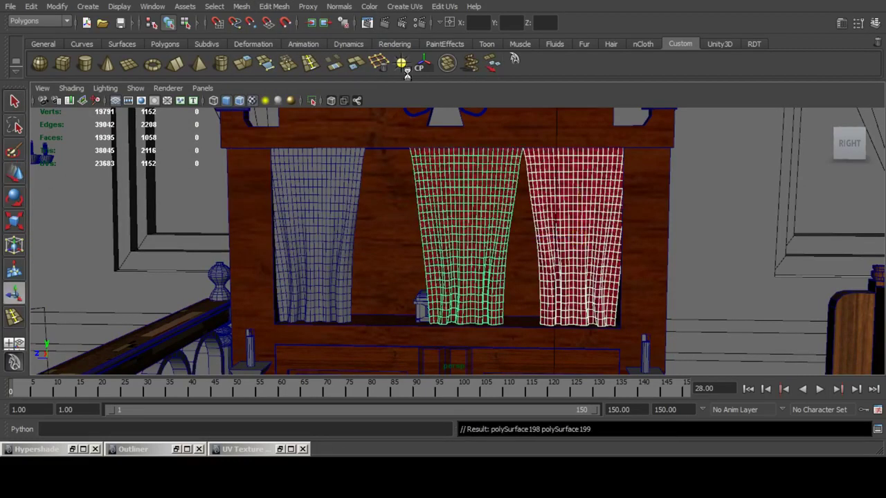
Center the mirrored curtain's pivot, slide it over the untextured curtain, and delete the untextured one.
click(421, 67)
shift+click(596, 229)
click(14, 174)
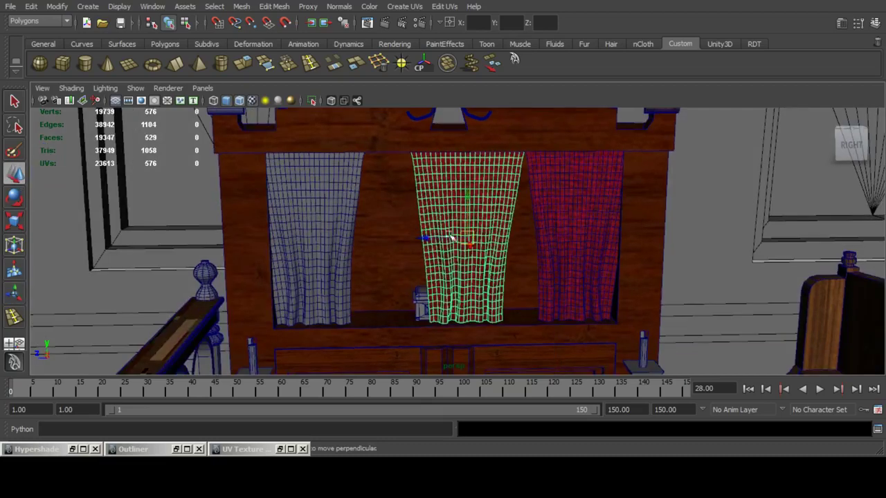
drag(436, 239, 274, 233)
click(334, 188)
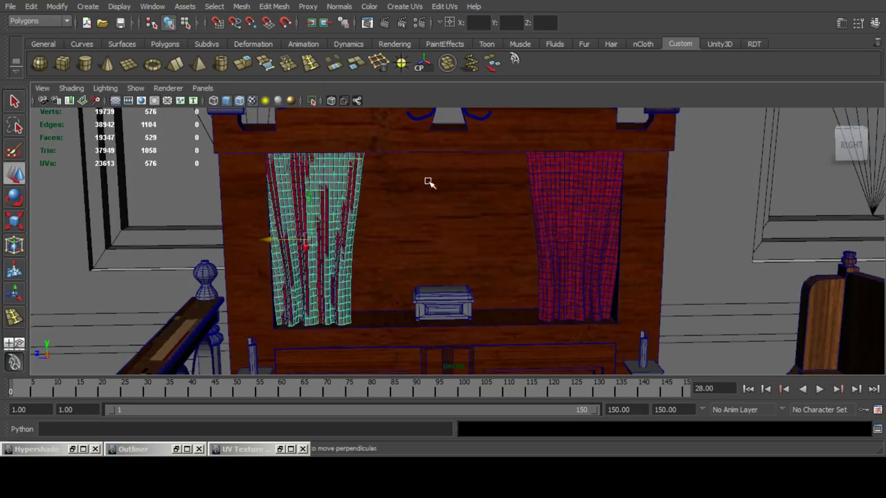
key(Delete)
Select the curled trim on the crown half above the original red curtain.
scroll(489, 185, down, 4)
alt+drag(490, 188, 495, 242)
scroll(494, 243, up, 5)
alt+middle_drag(517, 188, 523, 256)
alt+drag(523, 256, 491, 210)
click(493, 192)
click(247, 7)
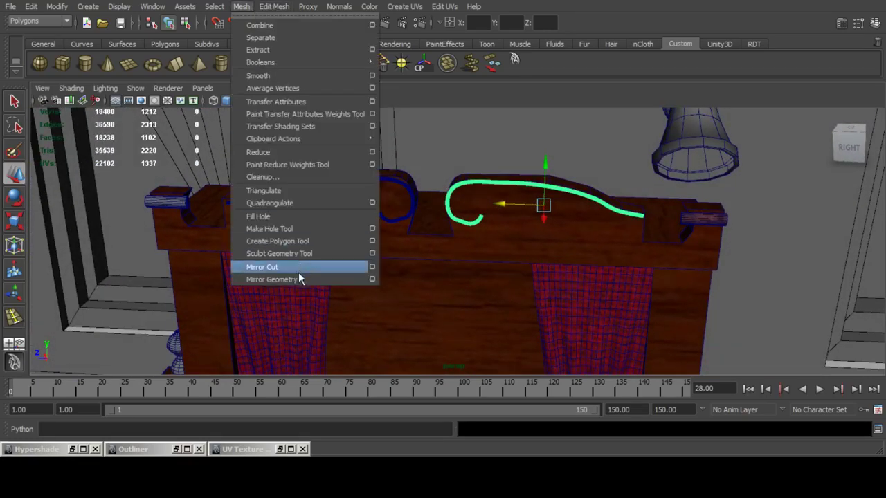
click(298, 271)
key(ctrl+z)
Mirror the curled crown trim with Mirror Geometry and separate the result into two meshes.
click(241, 6)
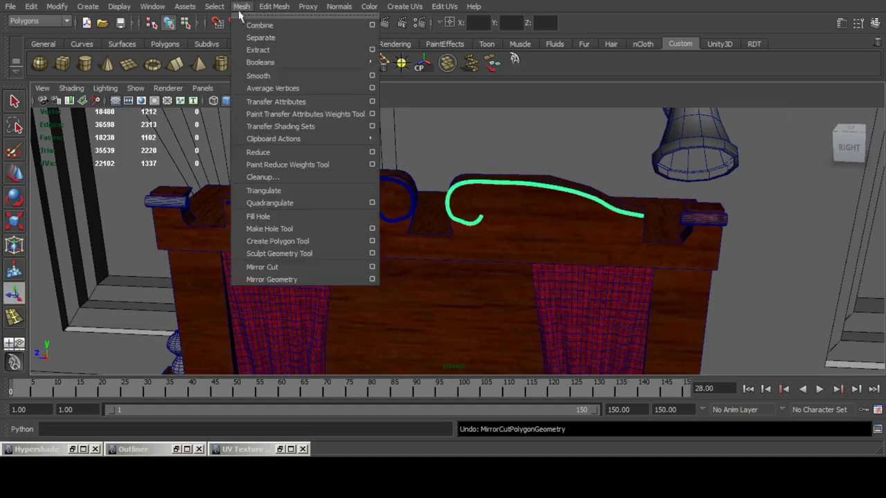
click(298, 279)
click(494, 65)
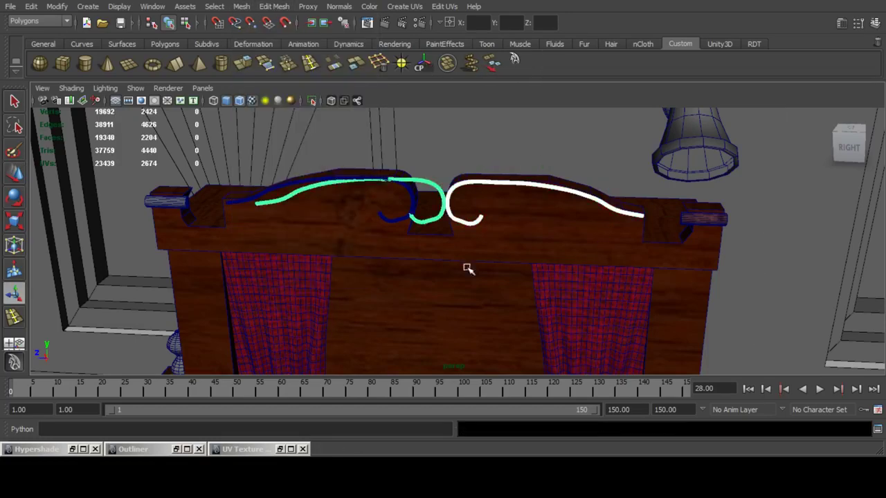
Slide the mirrored trim along Z onto the opposite crown trim and delete the old trim beneath it.
shift+click(529, 190)
click(14, 173)
key(f)
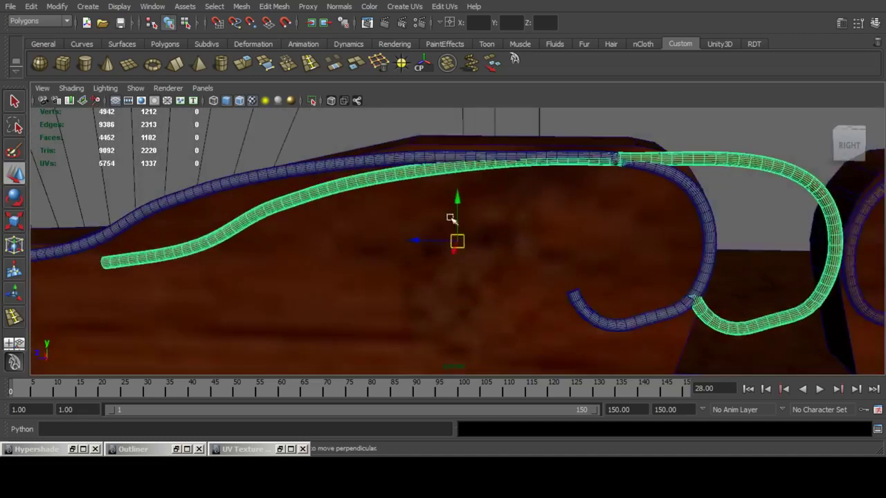
drag(416, 241, 299, 239)
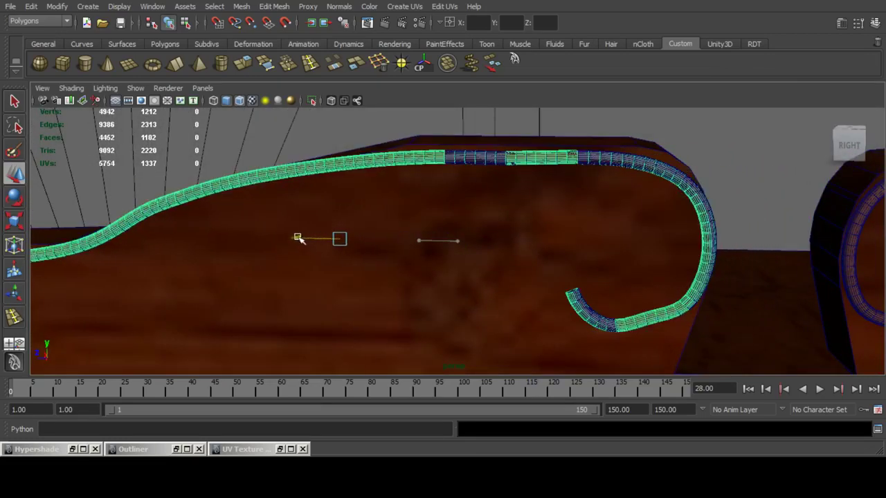
click(463, 156)
key(Delete)
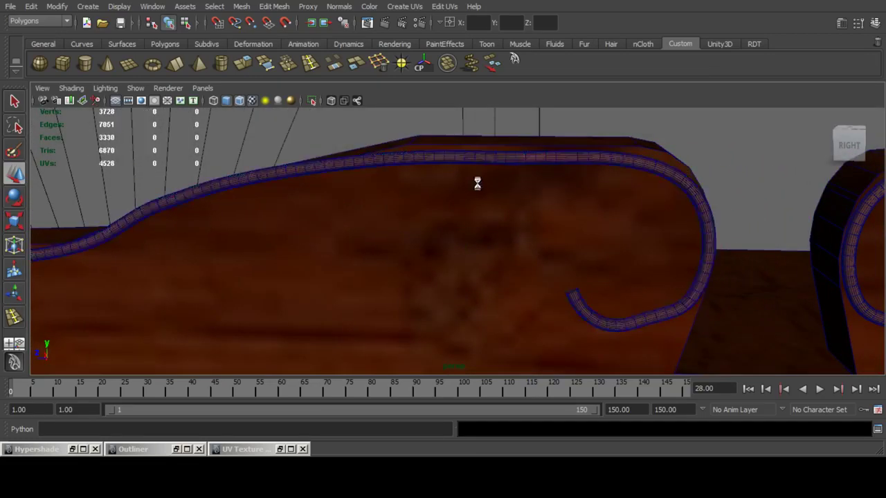
Duplicate the textured cylinder at the crown's end and move the copy along Z to the untextured cylinder.
scroll(519, 211, down, 8)
alt+middle_drag(565, 235, 551, 221)
click(796, 239)
key(ctrl+d)
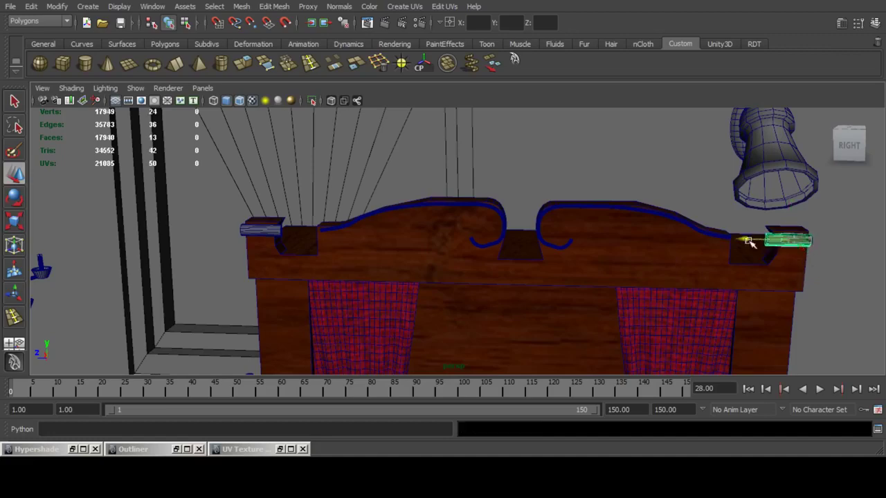
drag(746, 239, 225, 236)
scroll(339, 211, up, 2)
alt+middle_drag(339, 211, 381, 209)
key(f)
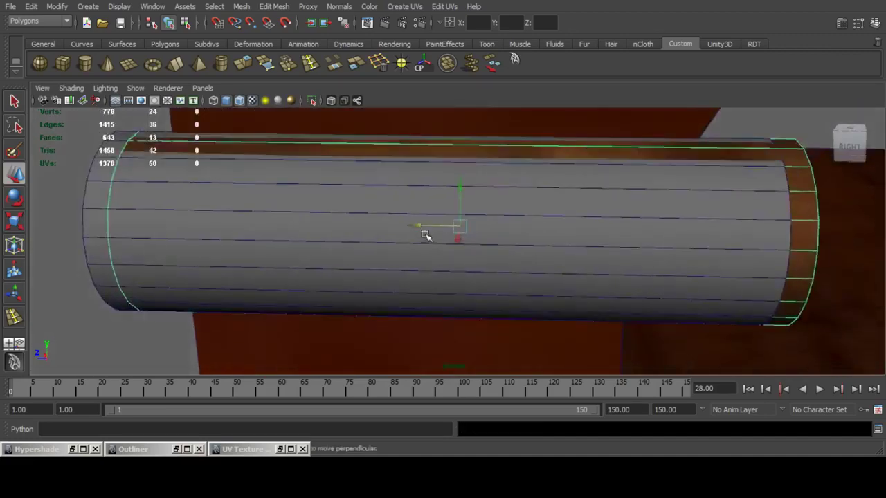
Fine-tune the copied cylinder's Z position to match the untextured cylinder, then delete the untextured one.
scroll(424, 234, down, 3)
drag(415, 231, 398, 231)
click(514, 216)
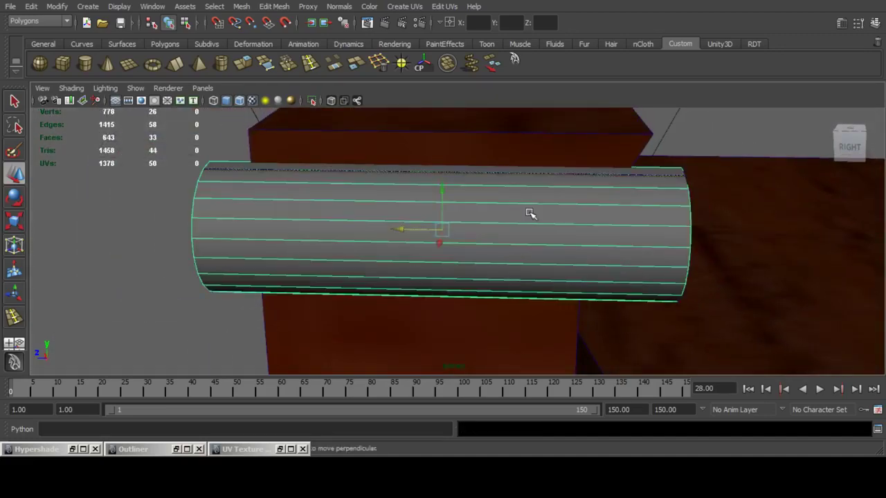
key(Delete)
Deselect the transform tool and save the chapel scene with the finished cabinet.
scroll(529, 212, down, 4)
alt+drag(529, 212, 591, 230)
scroll(586, 240, down, 6)
alt+middle_drag(591, 229, 472, 260)
scroll(472, 259, up, 2)
key(q)
key(ctrl+s)
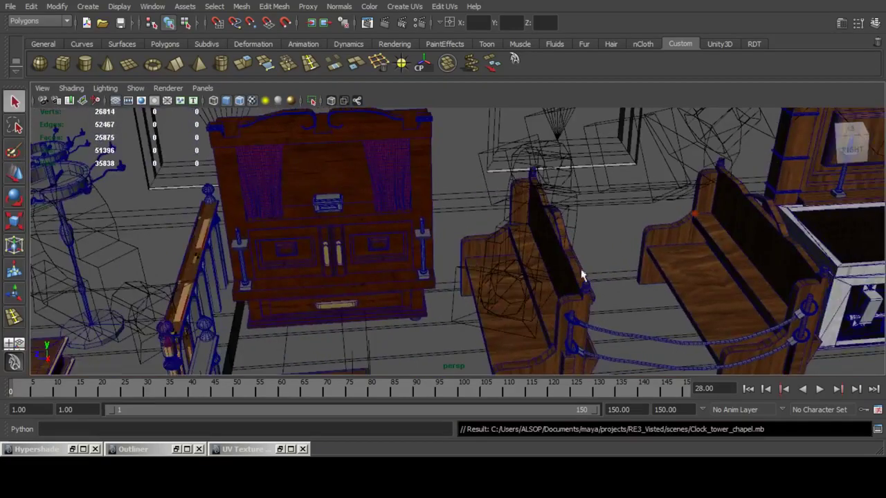
alt+middle_drag(581, 275, 413, 263)
alt+drag(413, 263, 524, 243)
alt+middle_drag(511, 204, 510, 261)
scroll(511, 263, up, 4)
alt+middle_drag(454, 258, 488, 255)
alt+drag(489, 255, 526, 281)
alt+middle_drag(525, 281, 383, 256)
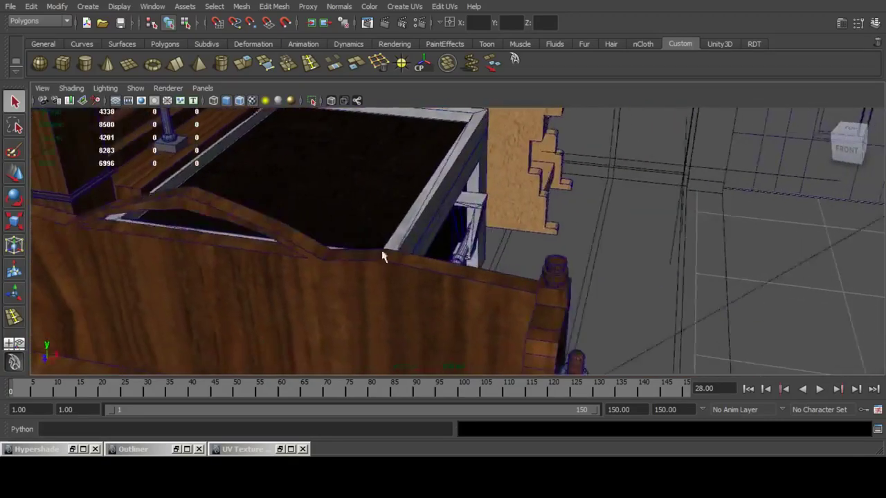
Extrude the open inner rim edge loop on the pew's post cap and move the new edges down to the recessed disc.
scroll(384, 255, up, 4)
alt+middle_drag(622, 252, 458, 241)
alt+middle_drag(344, 226, 390, 235)
alt+right_drag(389, 235, 395, 309)
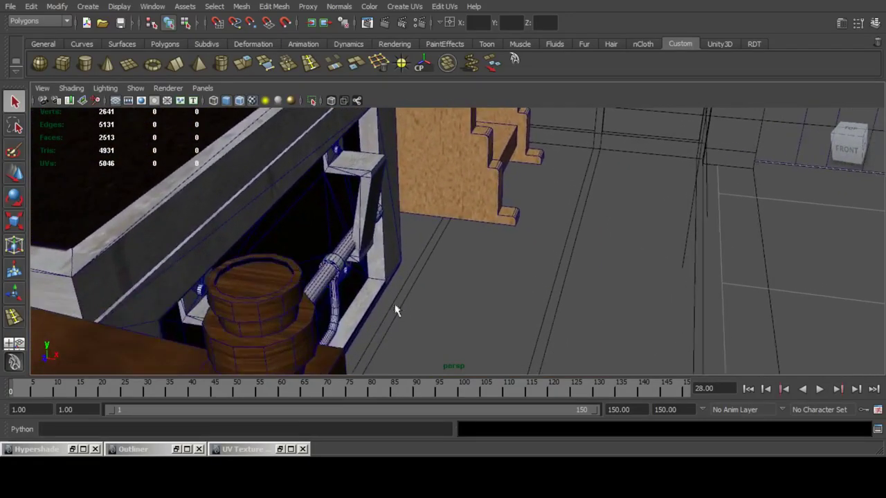
alt+middle_drag(301, 269, 367, 259)
click(429, 263)
alt+right_drag(453, 234, 566, 239)
scroll(443, 267, up, 2)
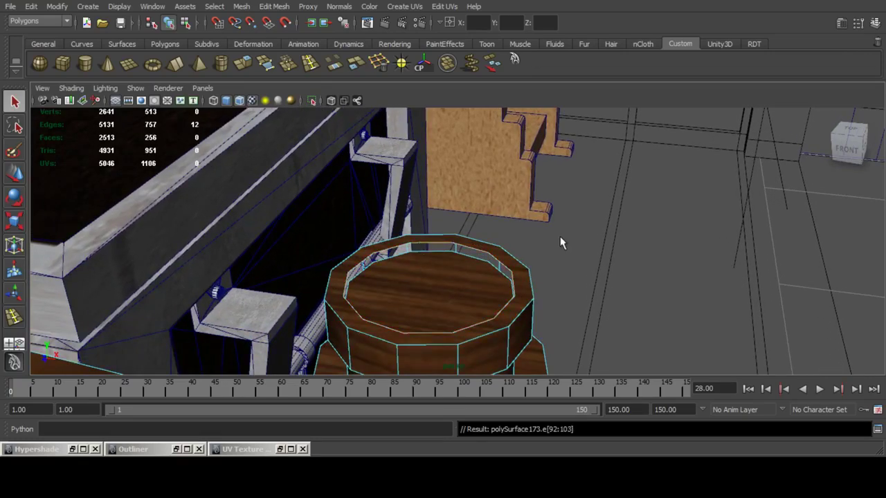
click(16, 175)
key(f)
alt+drag(463, 236, 326, 213)
click(458, 200)
key(ctrl+z)
drag(457, 223, 427, 194)
alt+right_drag(427, 194, 425, 206)
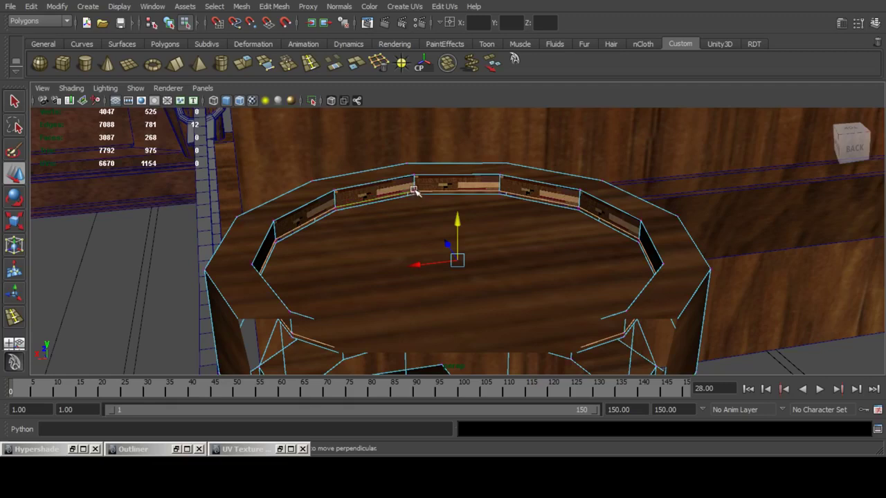
Merge the doubled vertices around the recessed disc and apply cylindrical mapping to the ring of inner wall faces.
key(q)
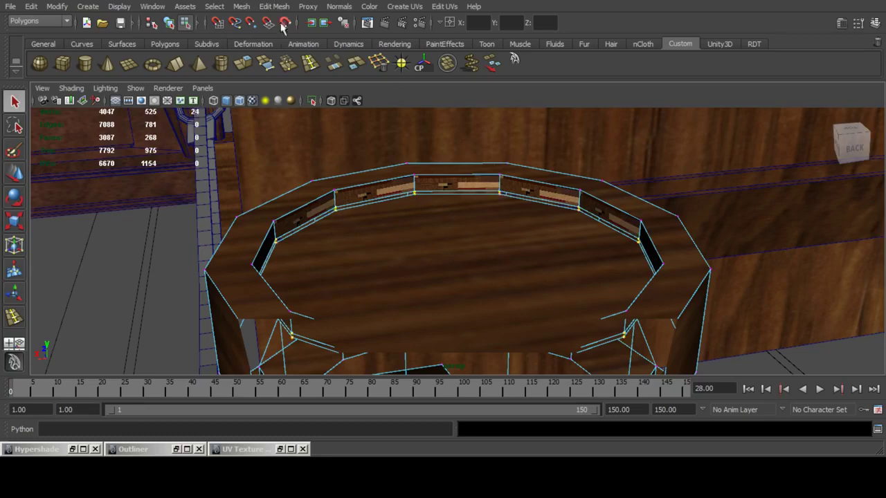
click(286, 66)
alt+drag(443, 217, 575, 220)
click(567, 200)
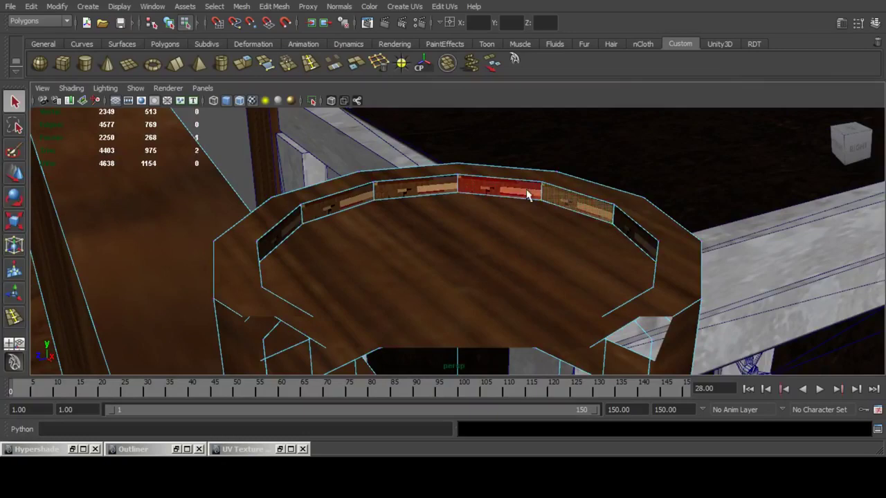
shift+double_click(528, 191)
click(406, 9)
click(420, 37)
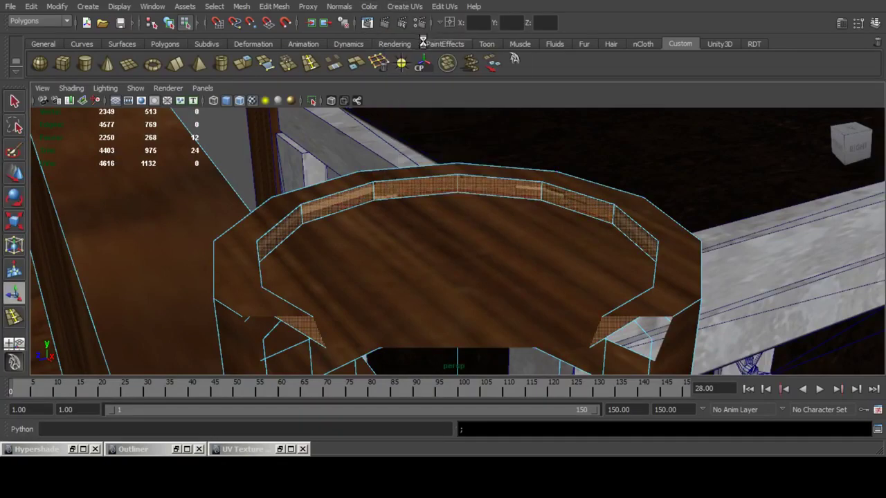
Scale the inner wall's UVs down uniformly within the texture in the UV Texture Editor.
click(280, 452)
key(f)
scroll(229, 194, down, 3)
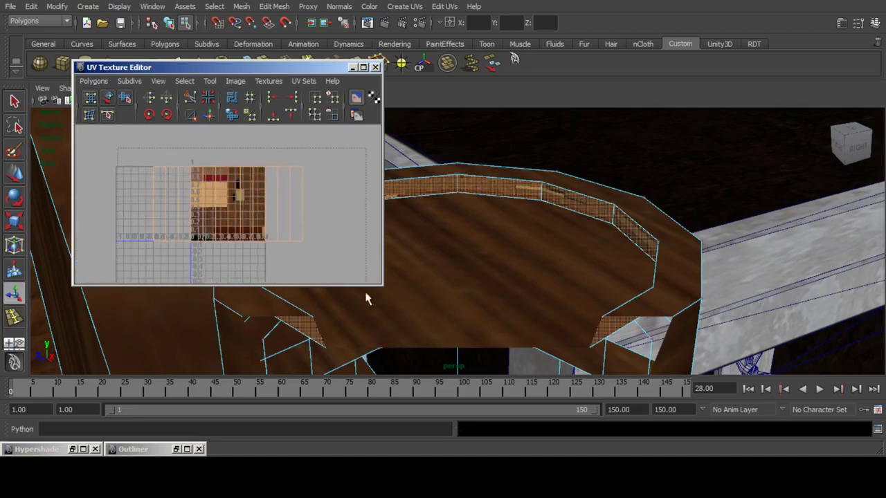
drag(366, 294, 366, 294)
click(16, 221)
scroll(239, 207, up, 3)
alt+middle_drag(226, 209, 225, 198)
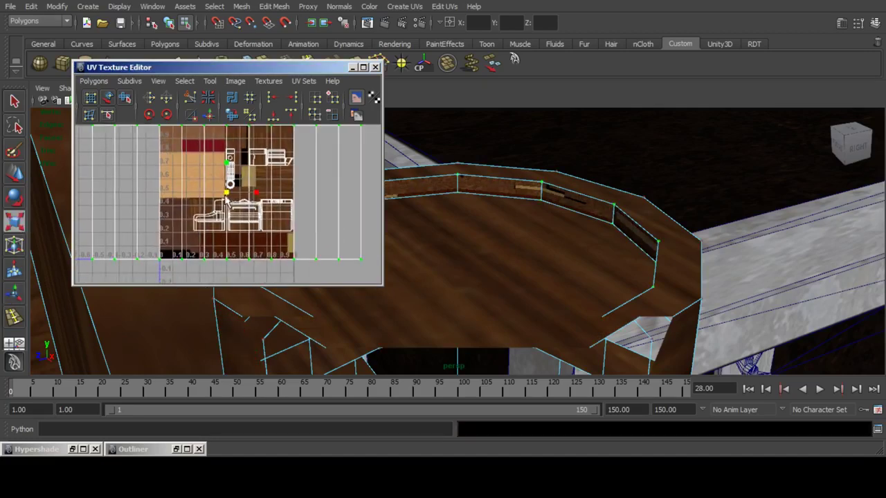
drag(226, 194, 200, 194)
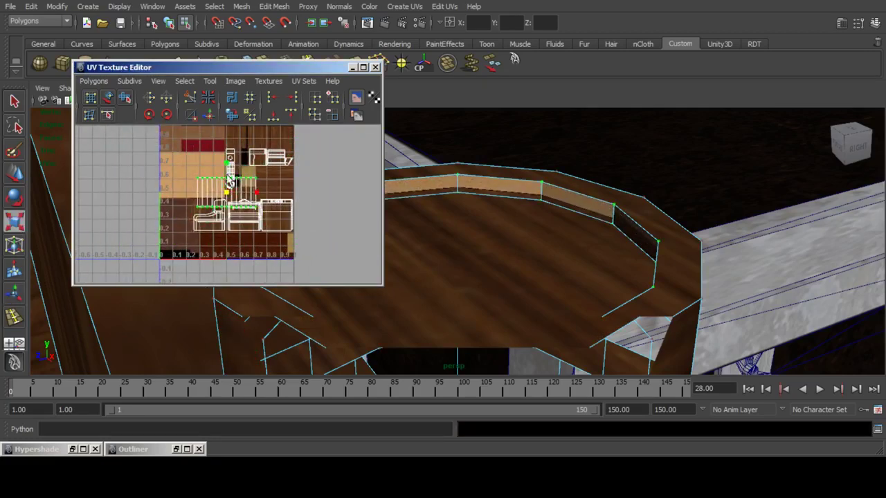
Rotate the inner wall's UVs 90 degrees and move them onto the narrow dark wood strip.
scroll(233, 188, up, 5)
alt+middle_drag(228, 177, 226, 192)
click(156, 115)
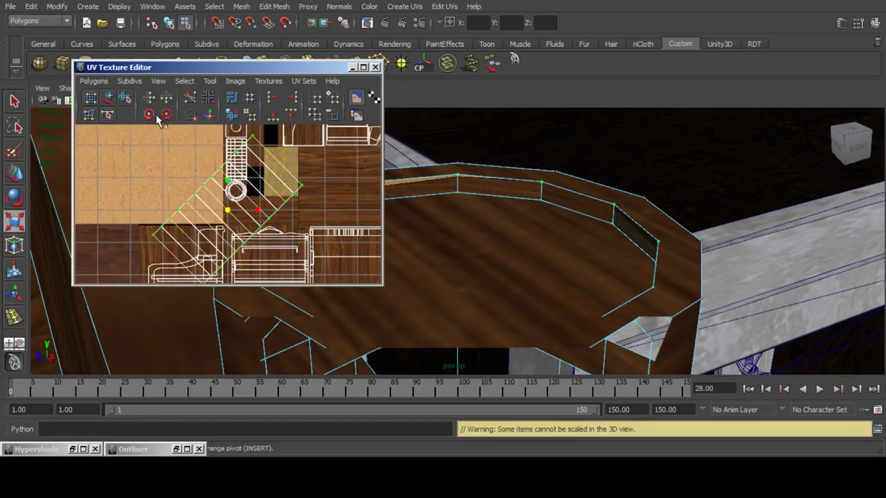
click(157, 116)
drag(228, 210, 236, 160)
click(14, 174)
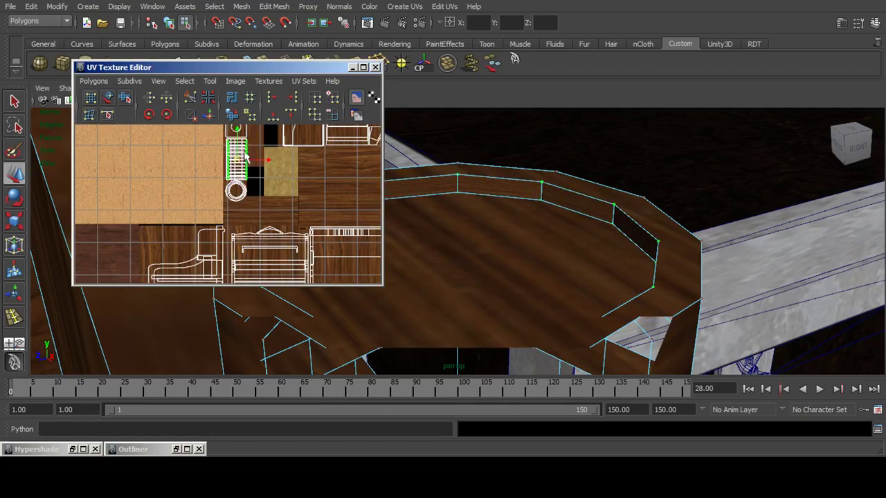
Narrow the inner wall's UVs horizontally inside the wood strip and put the UV Texture Editor away.
scroll(325, 164, up, 5)
alt+middle_drag(283, 146, 272, 251)
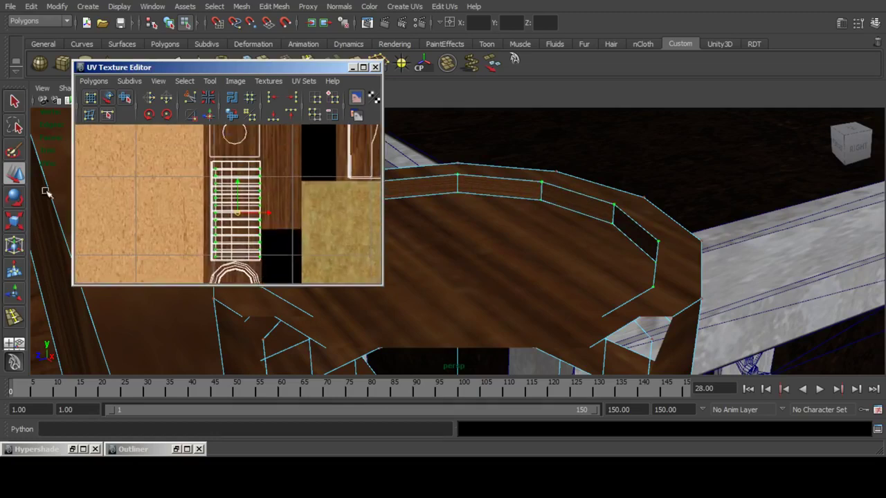
click(15, 221)
drag(268, 213, 240, 207)
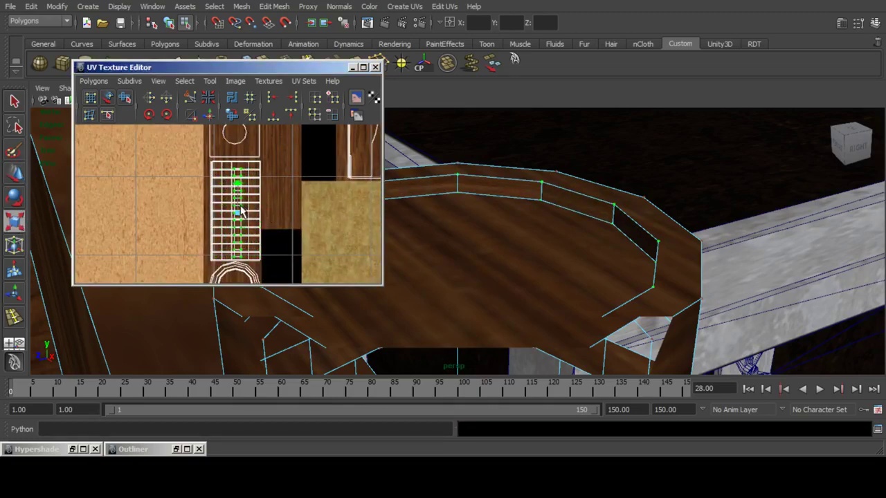
click(354, 67)
Extrude the inner rim edge loop on the pew's other post cap and move it down to the recessed disc.
alt+drag(453, 166, 522, 182)
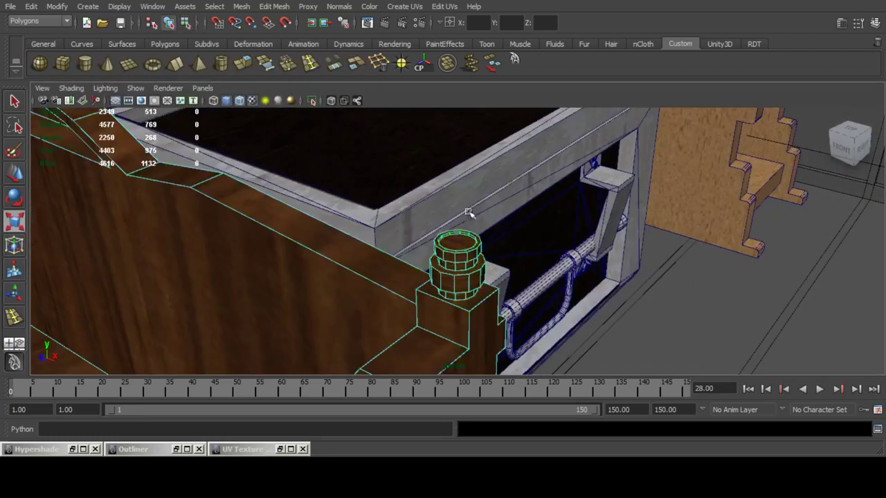
scroll(469, 212, down, 5)
alt+middle_drag(297, 212, 595, 305)
scroll(554, 281, up, 3)
alt+middle_drag(553, 281, 579, 289)
scroll(447, 233, up, 5)
alt+middle_drag(338, 193, 351, 202)
alt+drag(351, 201, 571, 238)
alt+middle_drag(571, 235, 441, 182)
alt+right_drag(441, 182, 457, 264)
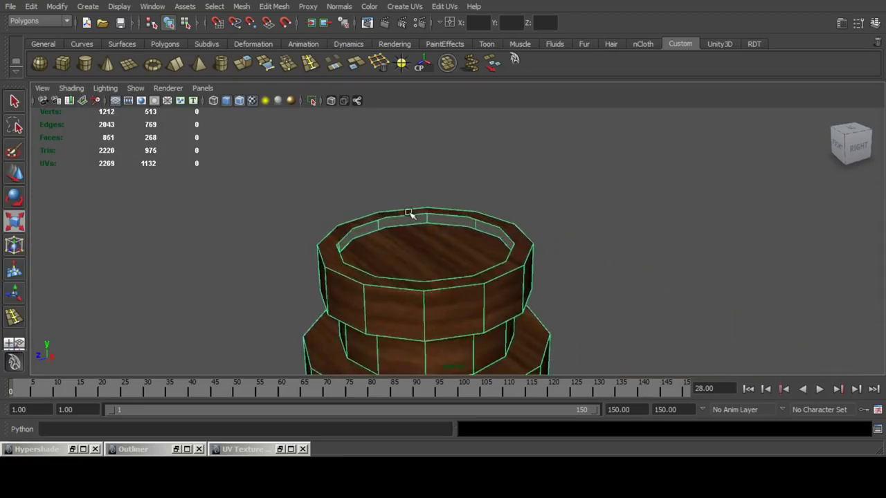
right_drag(409, 211, 405, 191)
double_click(404, 215)
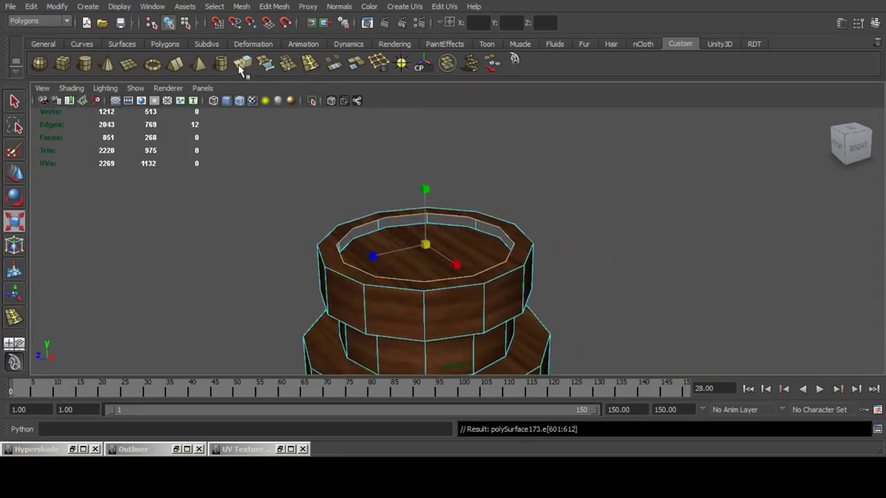
click(242, 67)
click(13, 176)
drag(423, 203, 423, 218)
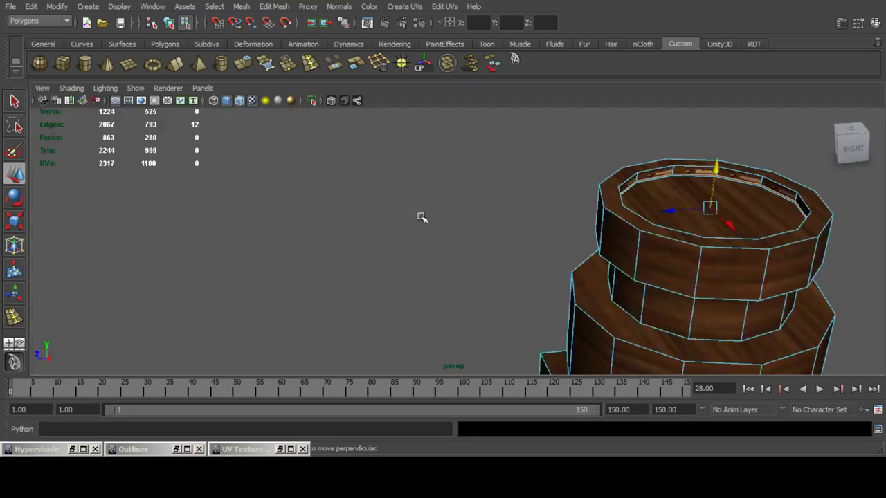
Select the doubled vertices where the second cap's new inner wall meets the disc and merge them.
alt+middle_drag(732, 188, 540, 208)
alt+right_drag(533, 207, 591, 198)
alt+middle_drag(591, 198, 524, 216)
alt+right_drag(411, 203, 449, 181)
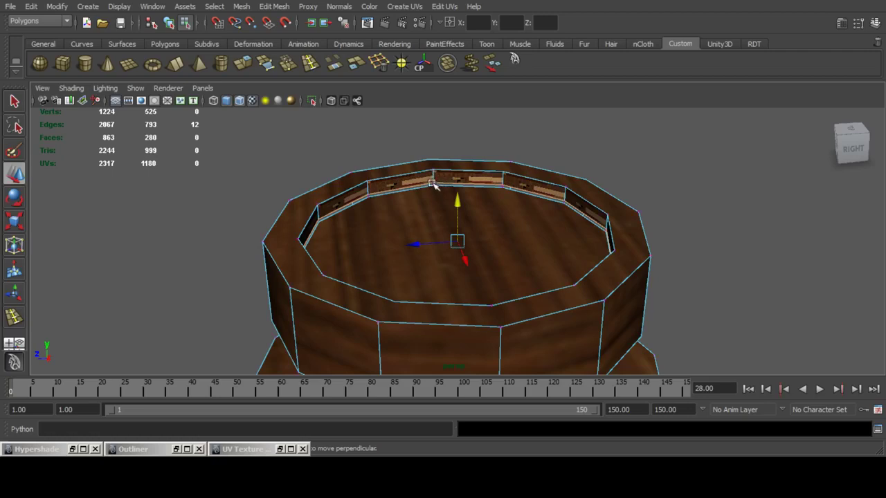
click(432, 182)
shift+double_click(502, 184)
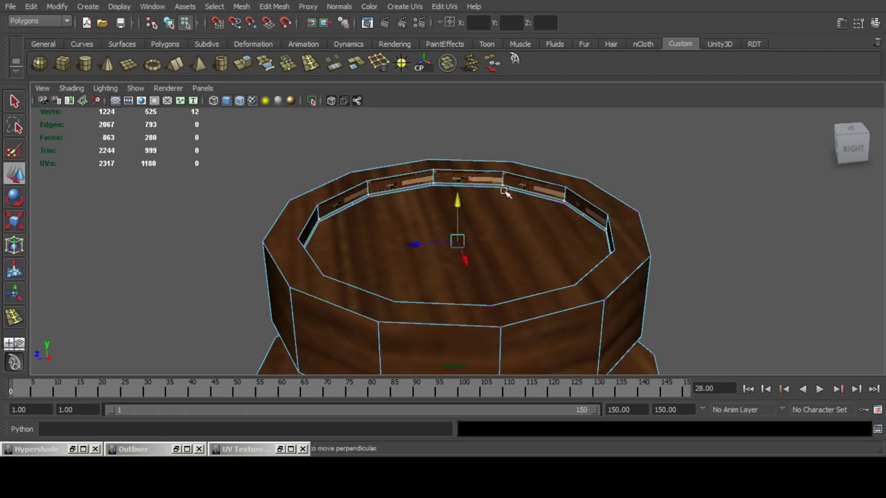
shift+click(426, 191)
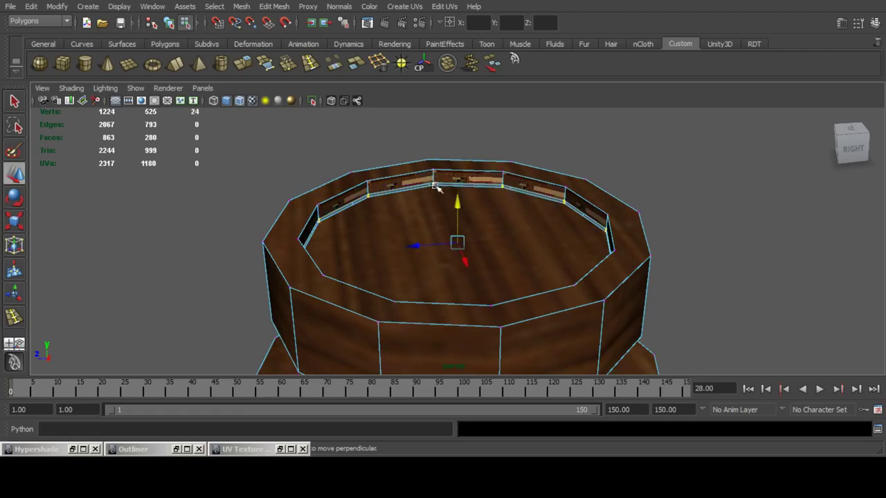
click(12, 222)
alt+drag(445, 309, 451, 277)
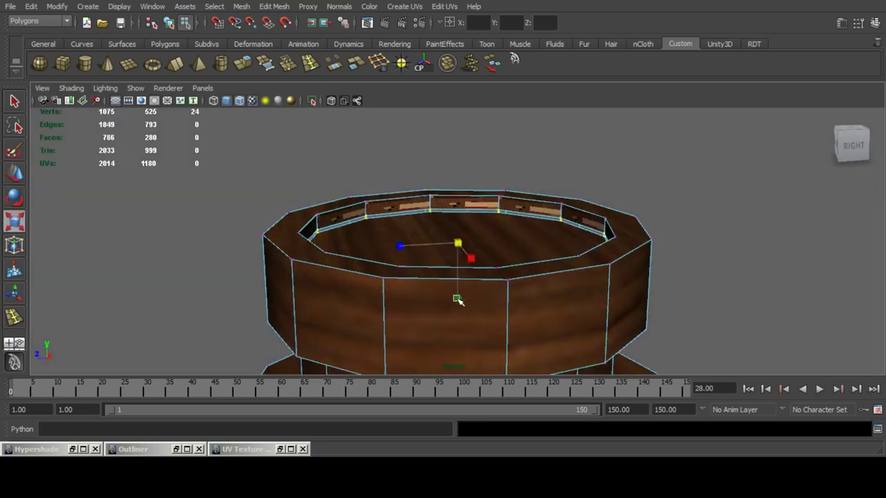
click(310, 23)
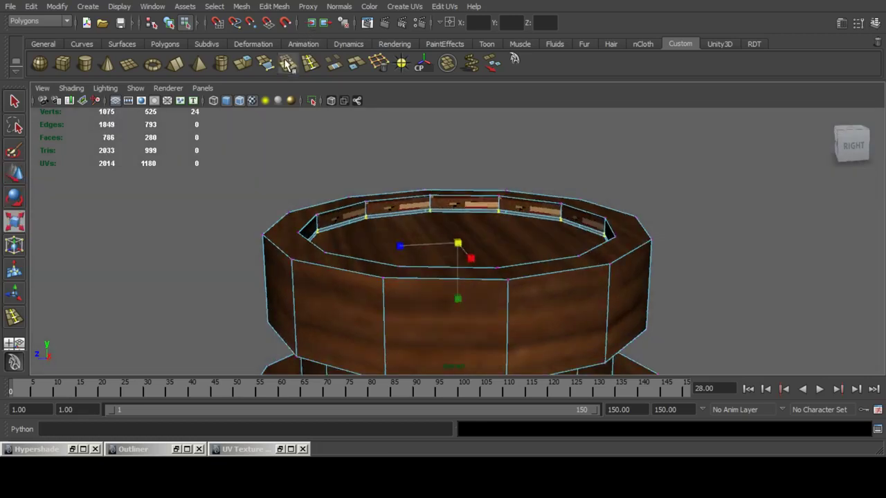
Select the ring of inner wall faces on the second post cap and apply cylindrical mapping.
click(428, 199)
right_drag(404, 210, 404, 222)
click(392, 207)
shift+double_click(348, 216)
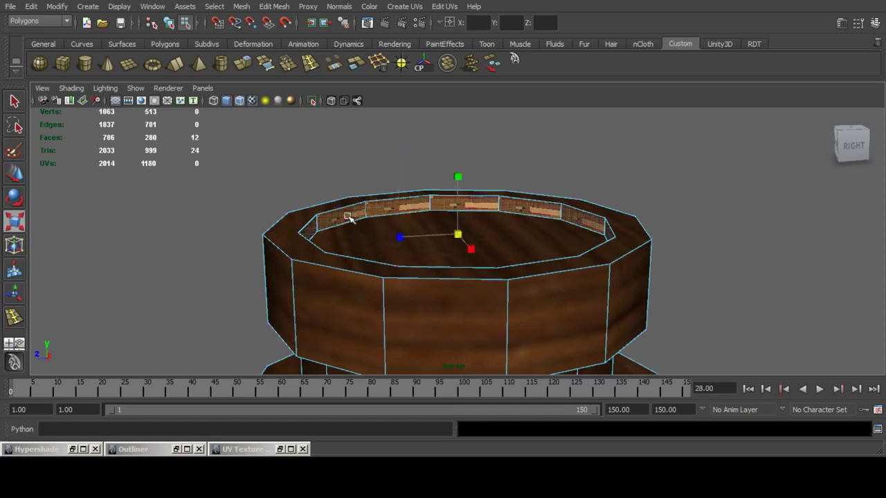
click(400, 7)
click(445, 37)
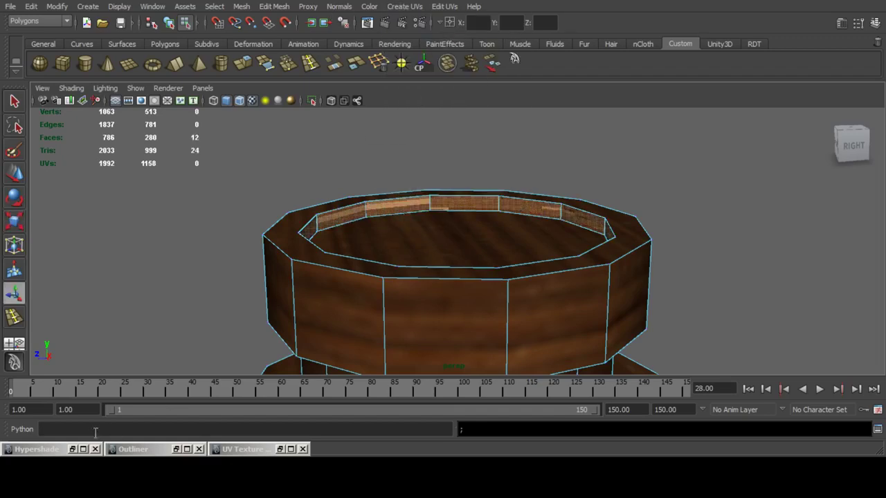
Rotate the second cap's inner wall UVs 90 degrees and scale them down uniformly in the UV Texture Editor.
click(279, 450)
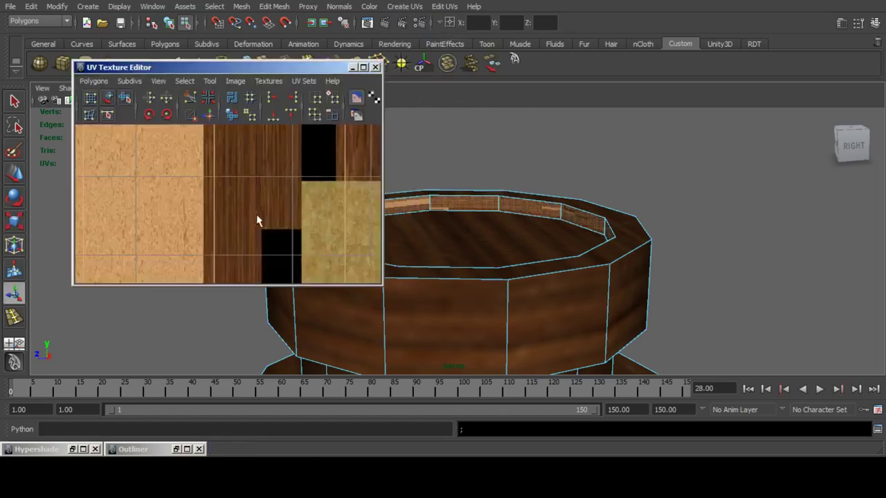
key(f)
alt+right_drag(268, 206, 145, 165)
key(ctrl+F12)
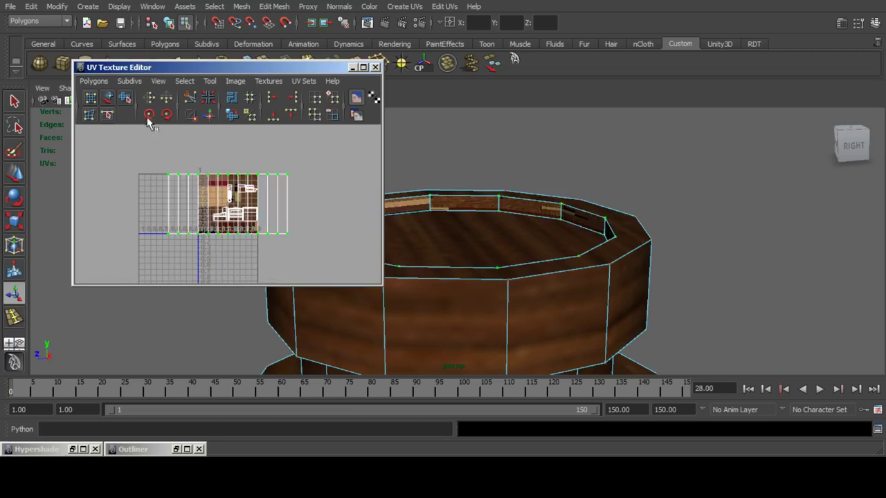
click(148, 117)
click(147, 117)
click(14, 222)
scroll(227, 201, up, 5)
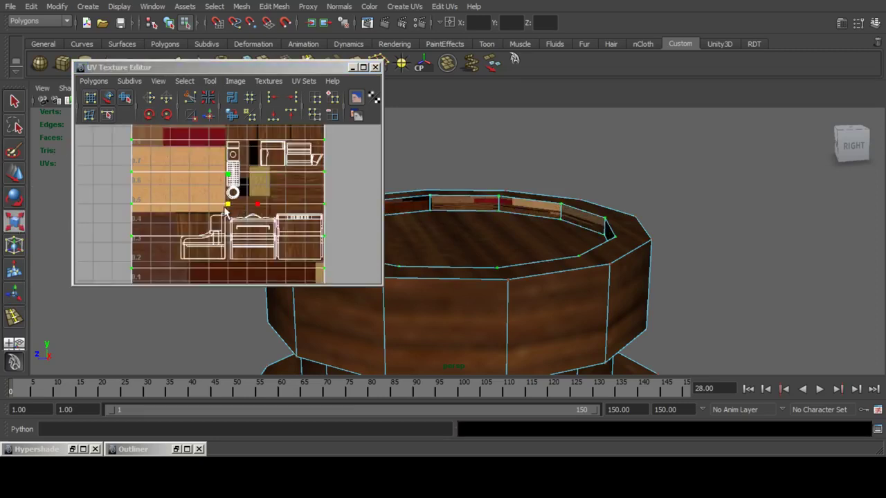
drag(226, 206, 197, 207)
Move the second cap's inner wall UVs onto the dark wood strip, narrow them horizontally, and put the editor away.
click(16, 175)
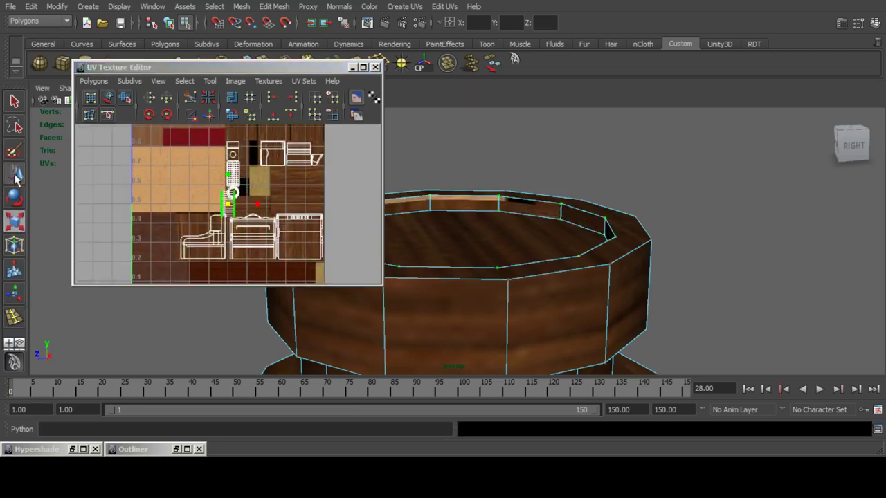
alt+middle_drag(233, 199, 233, 205)
drag(230, 210, 247, 193)
key(f)
click(12, 227)
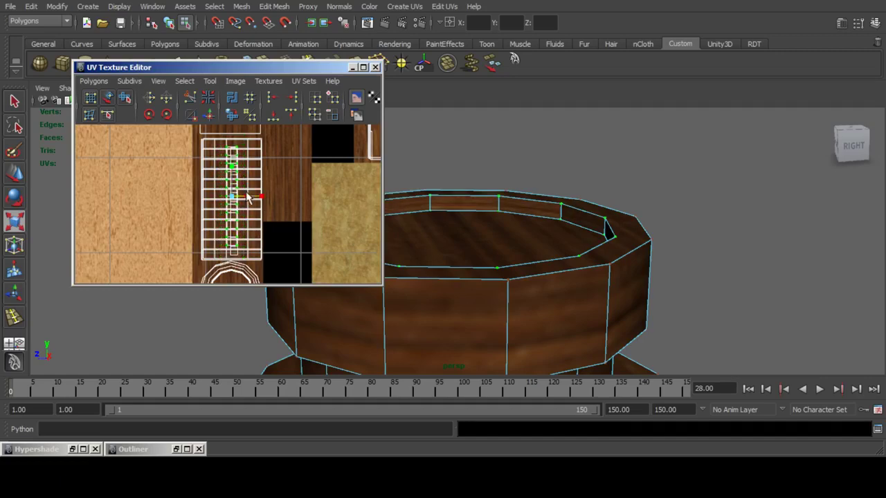
click(354, 68)
Return to object mode, duplicate the finished pew and move the copy along Z onto the neighbouring pew.
scroll(492, 191, down, 10)
alt+drag(492, 191, 537, 203)
scroll(529, 187, down, 6)
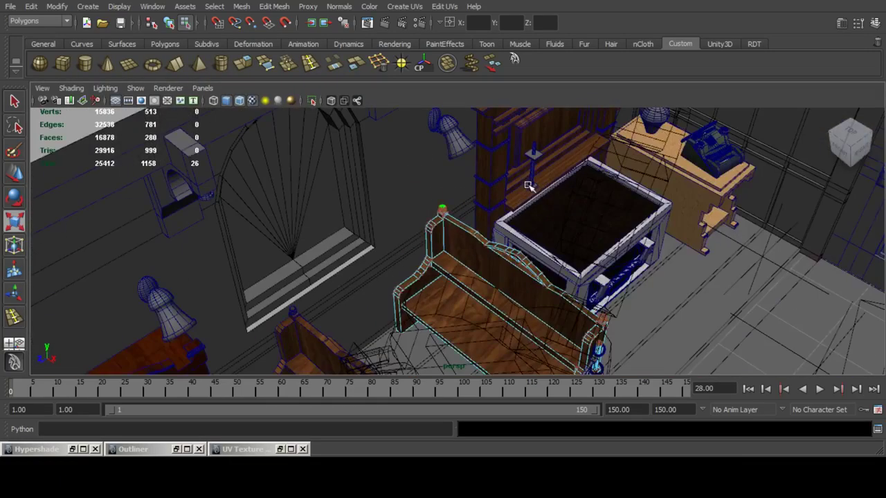
key(F8)
click(14, 174)
alt+drag(499, 252, 495, 194)
scroll(436, 211, up, 8)
alt+middle_drag(495, 194, 530, 140)
key(ctrl+d)
drag(485, 186, 238, 183)
Delete the outdated pew overlapping the copy and inspect the copy's post cap up close.
alt+middle_drag(277, 197, 385, 179)
scroll(387, 179, up, 5)
alt+drag(389, 178, 482, 200)
click(599, 209)
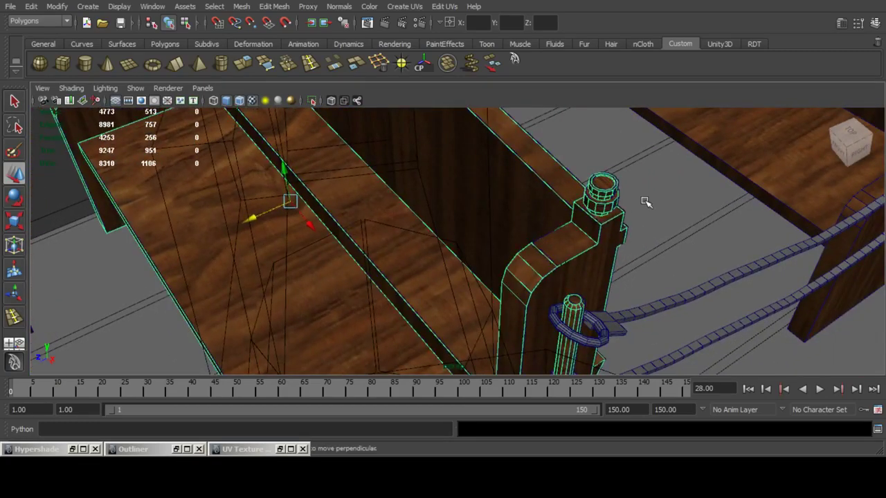
click(645, 202)
scroll(646, 201, up, 2)
alt+middle_drag(646, 201, 557, 229)
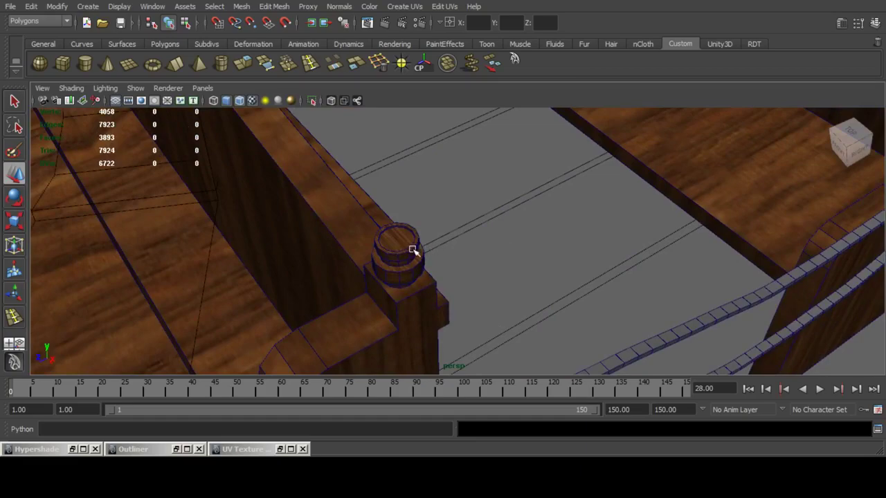
alt+drag(436, 255, 496, 240)
alt+middle_drag(496, 240, 492, 241)
scroll(492, 242, up, 3)
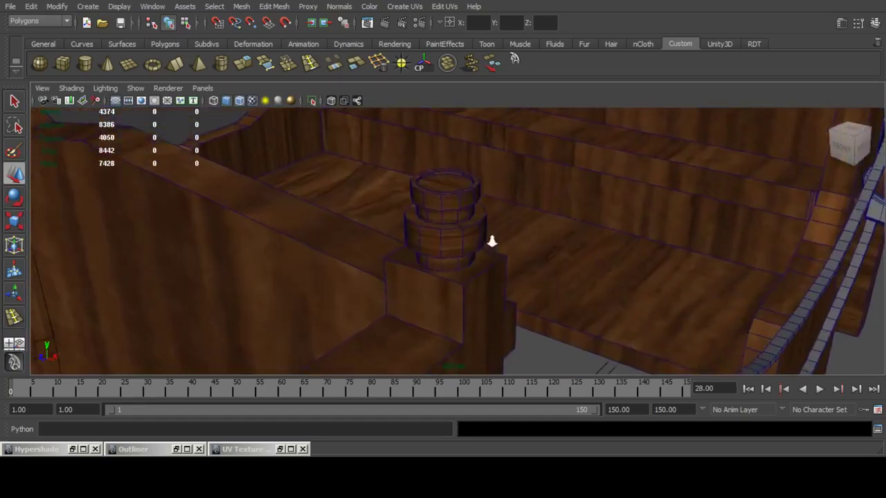
Duplicate the finished pew and move the copy across the aisle onto the untextured middle pew.
scroll(492, 241, down, 8)
alt+drag(508, 218, 578, 245)
alt+middle_drag(577, 245, 492, 270)
click(421, 268)
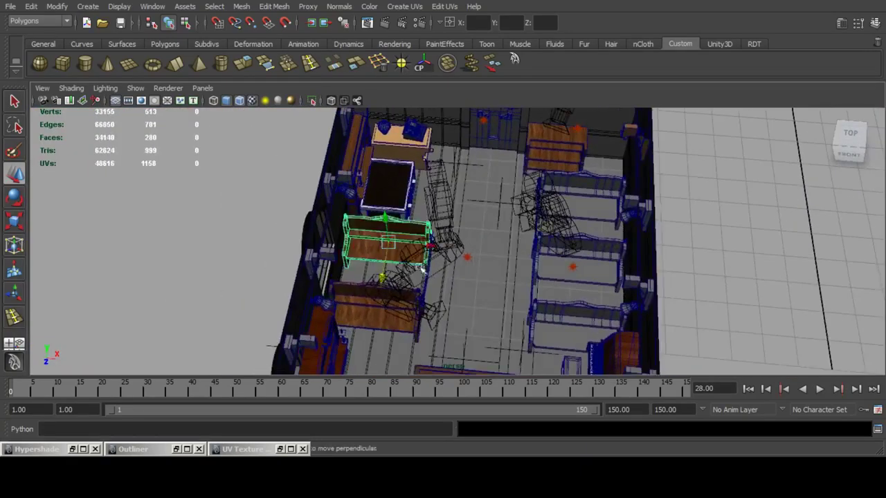
key(ctrl+d)
alt+drag(420, 267, 621, 252)
key(f)
alt+drag(420, 251, 501, 247)
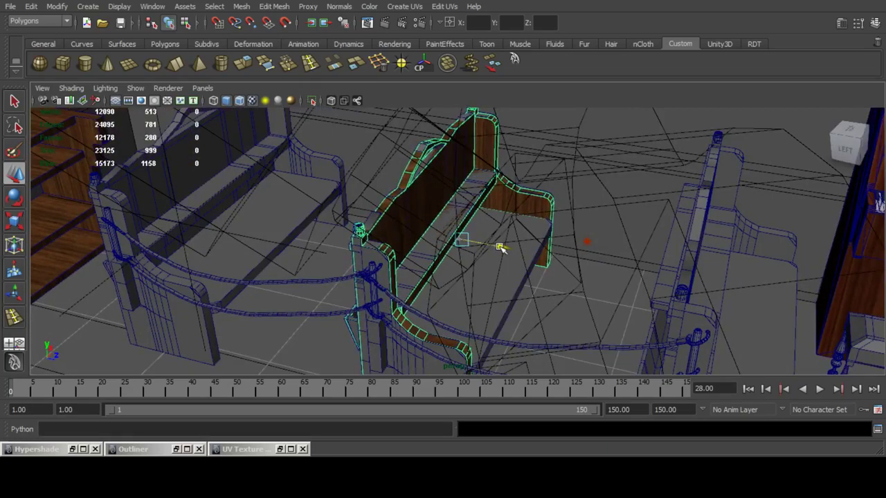
Delete the untextured middle pew's seat and another old part overlapping the textured copy.
click(374, 223)
key(Delete)
alt+right_drag(475, 201, 459, 209)
key(alt+space)
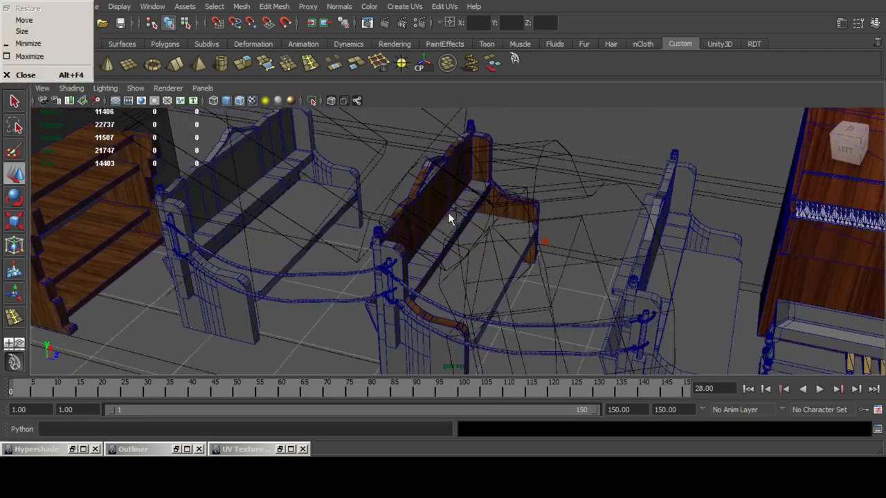
key(Escape)
alt+drag(482, 232, 418, 234)
click(460, 279)
alt+middle_drag(461, 280, 493, 245)
alt+right_drag(492, 245, 503, 242)
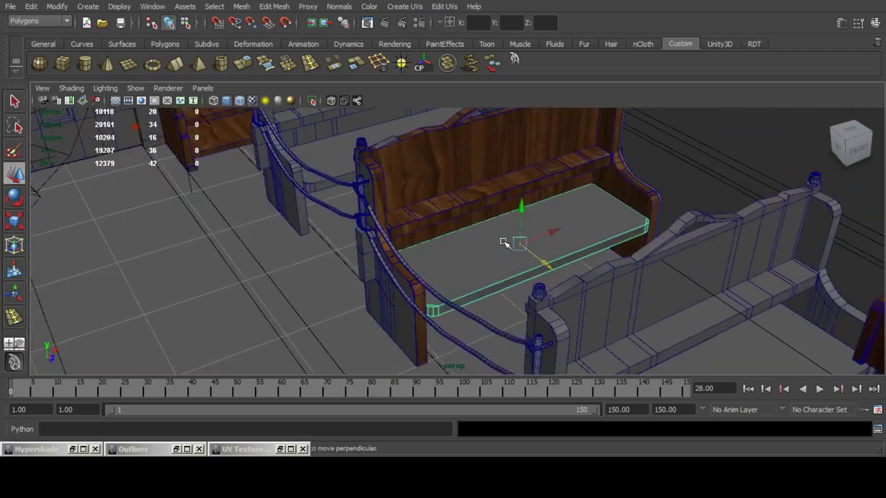
key(Delete)
Delete the old grey frame still overlapping the textured copy of the middle pew.
scroll(384, 201, up, 4)
alt+middle_drag(381, 200, 426, 227)
click(425, 227)
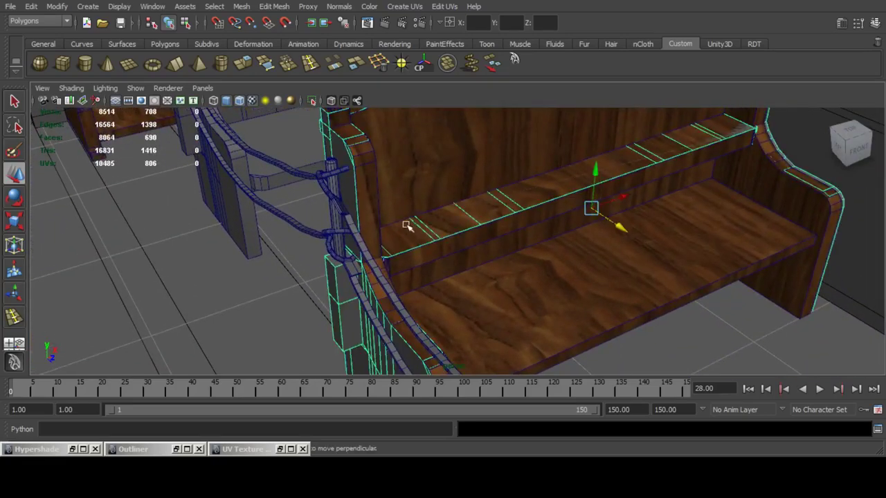
key(Delete)
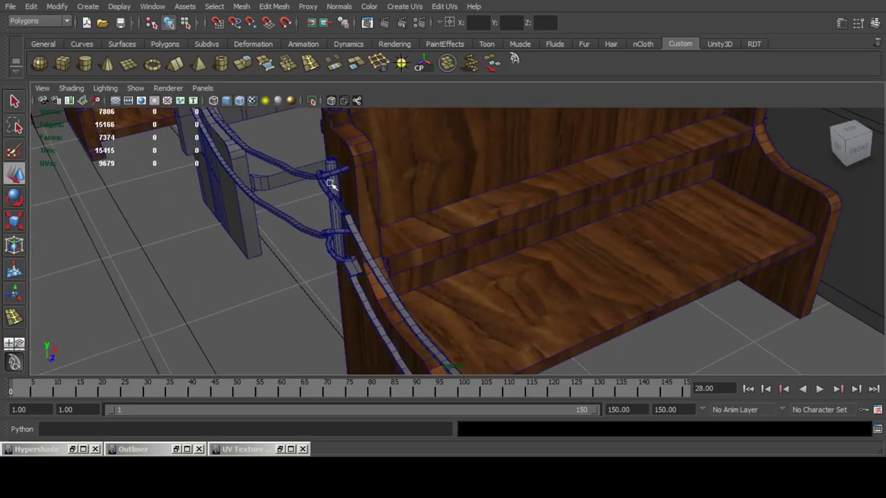
Try to mirror the textured middle pew along Z.
click(330, 184)
scroll(533, 202, down, 5)
alt+drag(533, 201, 496, 214)
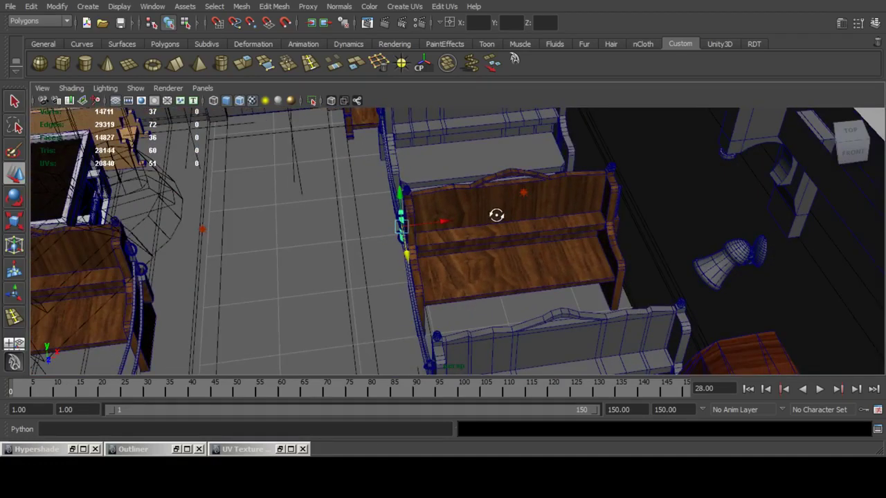
click(506, 254)
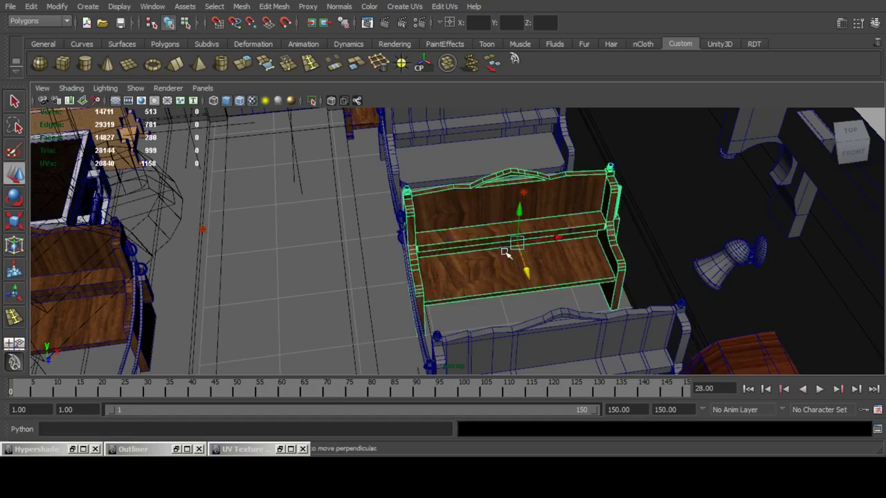
click(241, 6)
click(285, 279)
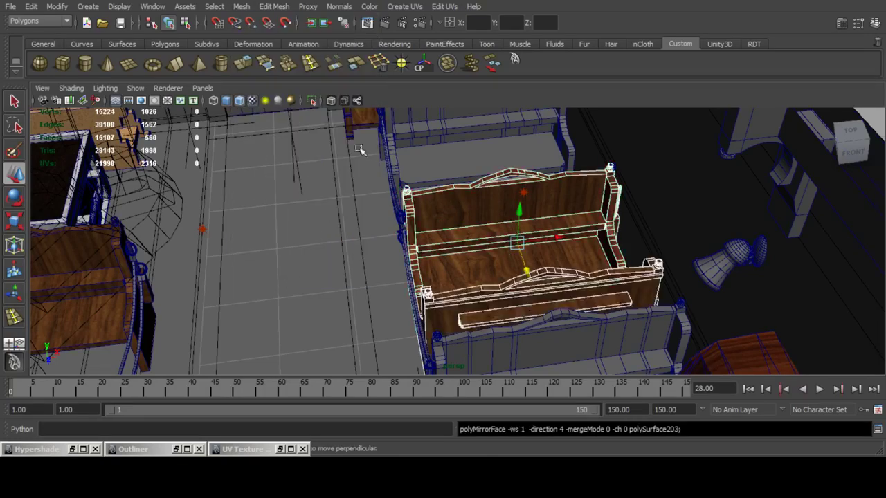
key(ctrl+z)
Mirror the textured middle pew in the -X direction without merging, and separate the result into two pews.
click(242, 6)
click(375, 279)
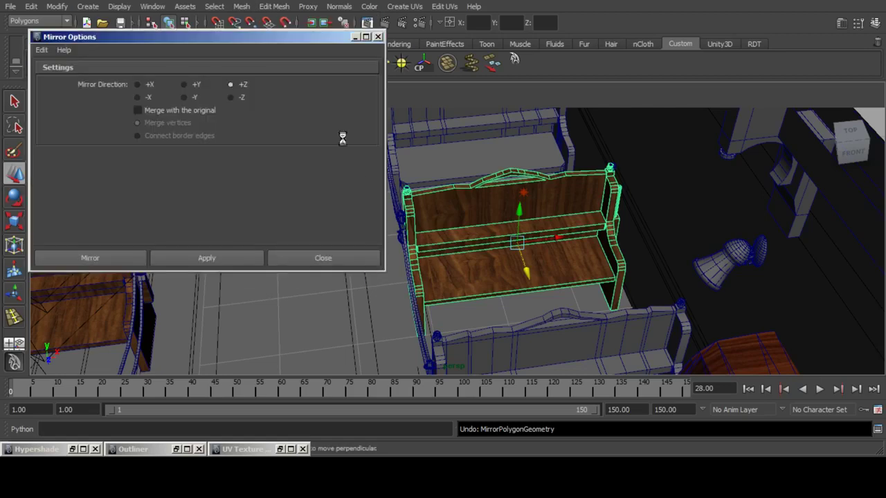
click(130, 256)
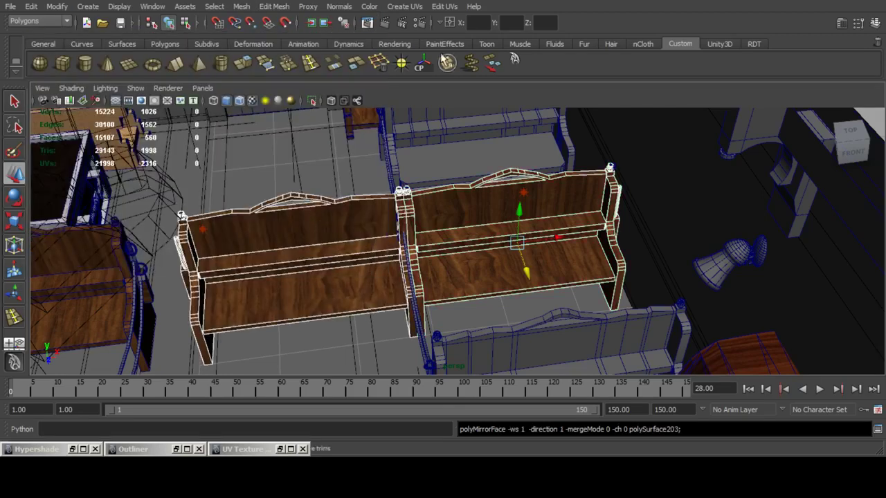
click(493, 64)
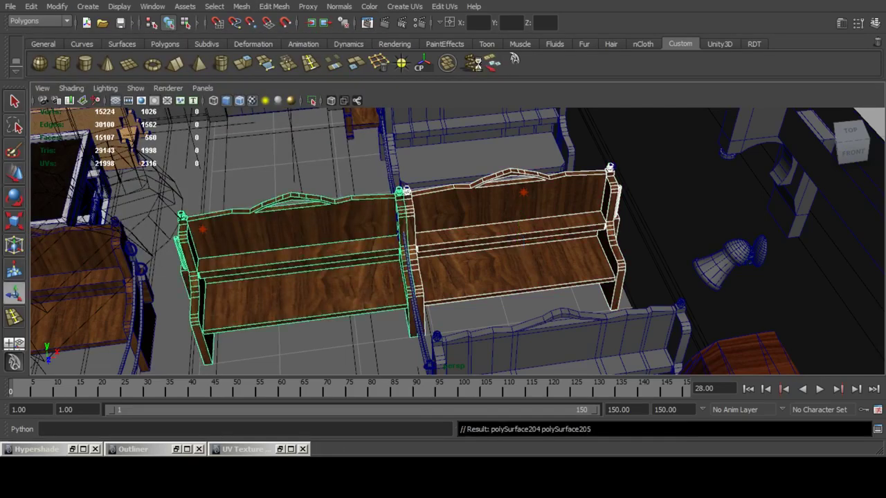
Delete the unmirrored pew and the two old post caps left at its ends.
click(518, 263)
key(Delete)
click(304, 272)
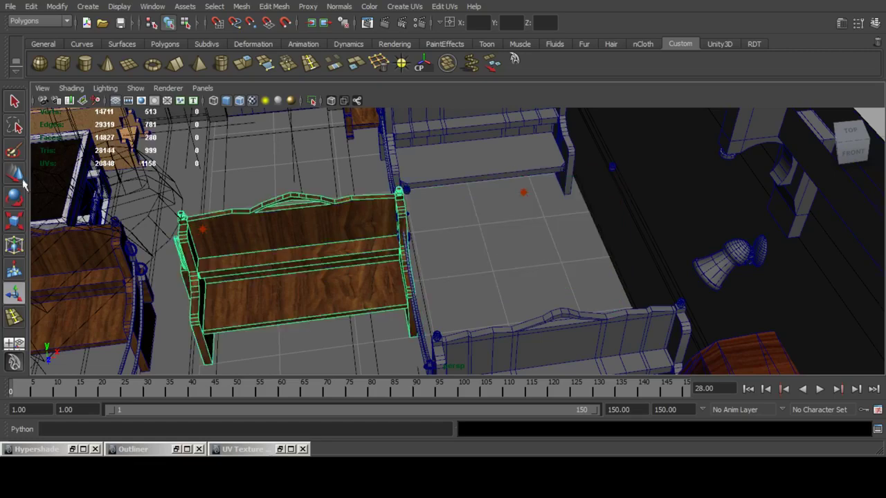
click(13, 177)
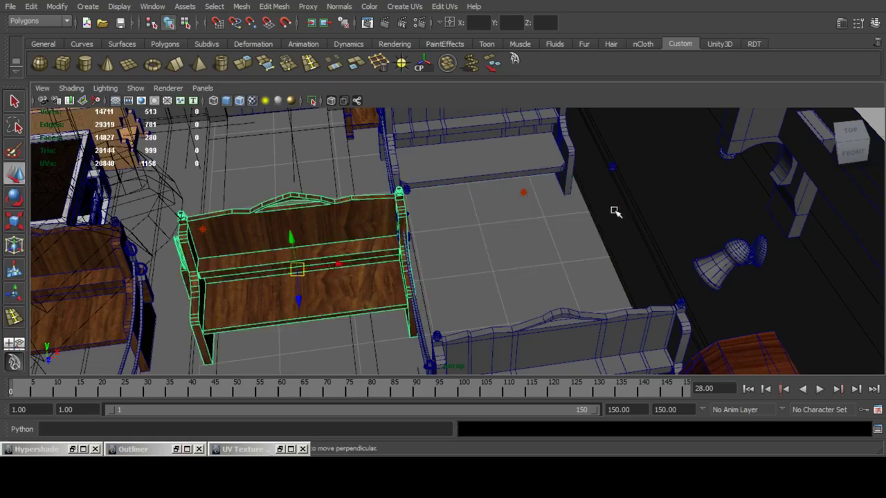
alt+middle_drag(615, 212, 561, 266)
scroll(562, 266, up, 4)
click(661, 186)
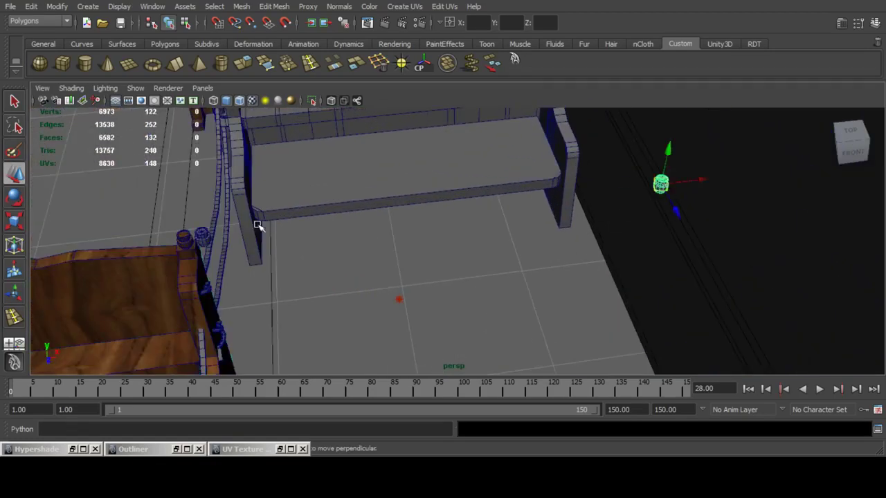
shift+click(209, 235)
key(Delete)
Move the mirrored pew along X into the vacated middle spot of the row.
click(91, 285)
scroll(267, 252, down, 3)
alt+middle_drag(268, 252, 336, 225)
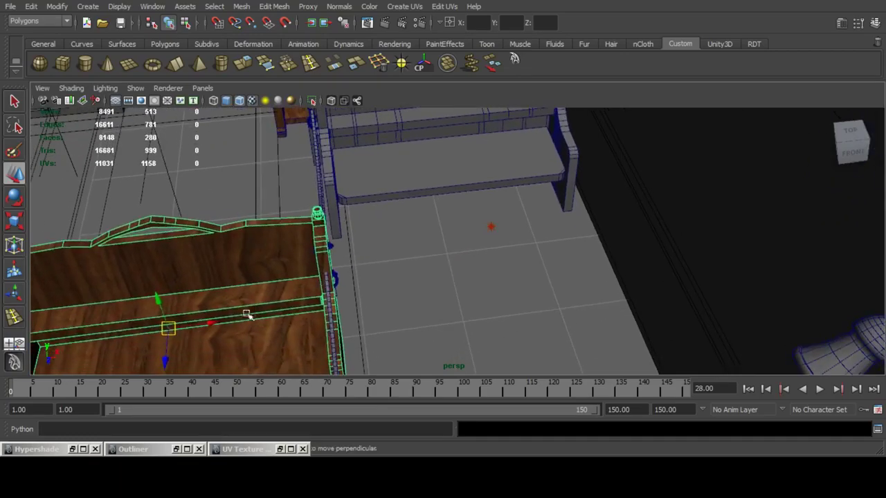
drag(213, 323, 522, 285)
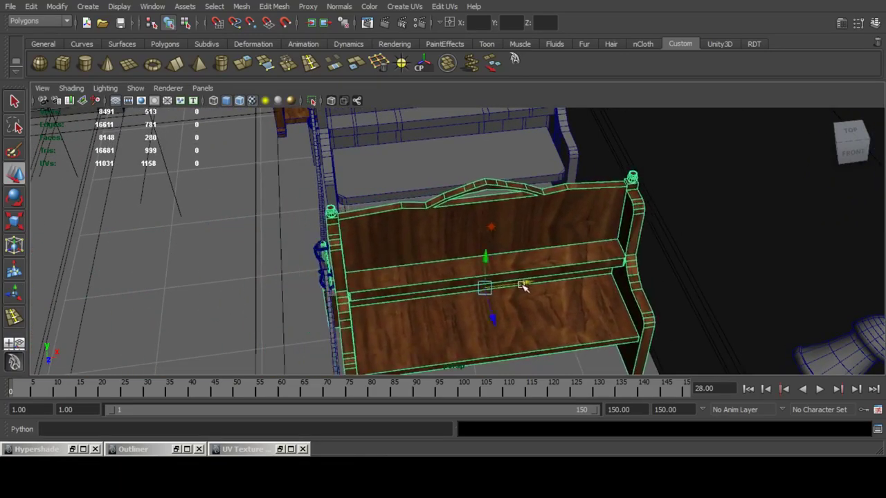
Fine-tune the mirrored pew's position against the ropes and delete the old rope peg overlapping its post.
alt+drag(460, 283, 492, 263)
scroll(505, 234, up, 2)
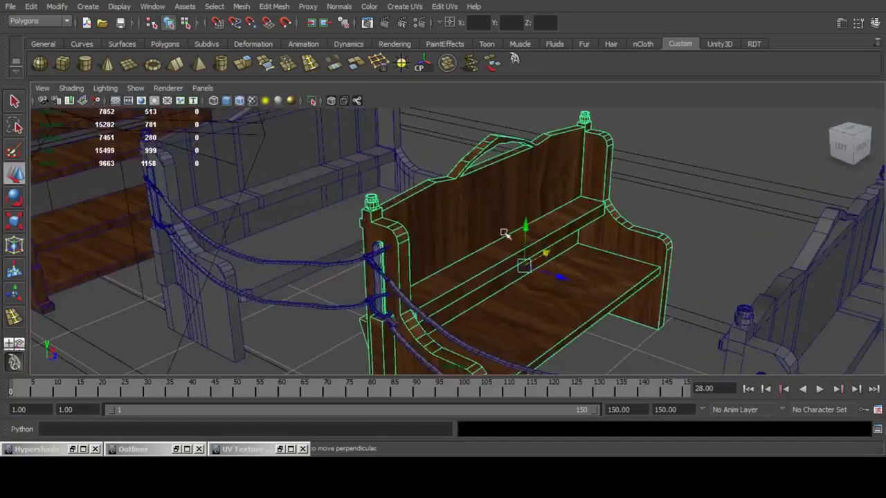
alt+middle_drag(505, 234, 594, 181)
alt+drag(593, 181, 519, 216)
scroll(520, 216, up, 2)
drag(670, 241, 665, 241)
alt+drag(428, 251, 533, 217)
alt+middle_drag(533, 218, 540, 240)
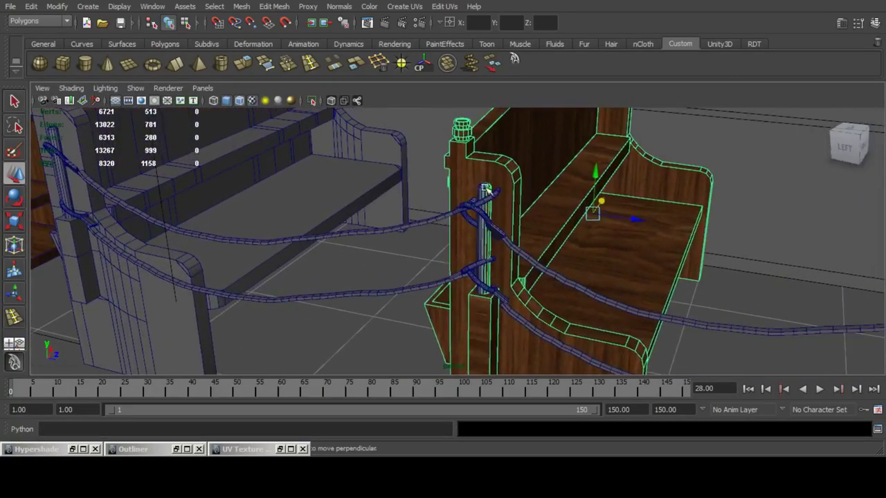
click(484, 188)
key(Delete)
Duplicate the mirrored pew and move the copy along Z onto the untextured pew beside the stepped shelf.
click(581, 176)
scroll(512, 186, down, 5)
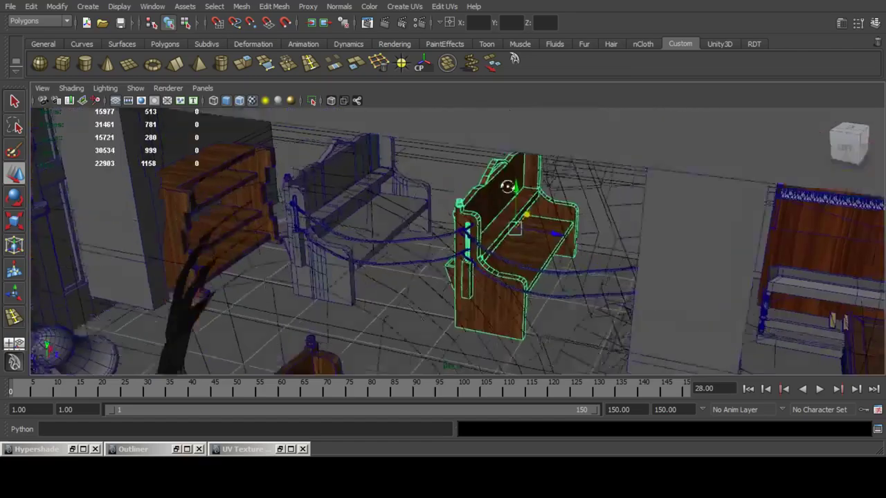
alt+drag(508, 186, 558, 212)
alt+middle_drag(559, 213, 561, 233)
key(ctrl+d)
drag(537, 225, 367, 223)
Delete the old grey seat overlapping the pew copy beside the stepped shelf.
click(359, 246)
scroll(389, 243, up, 3)
alt+middle_drag(414, 242, 533, 248)
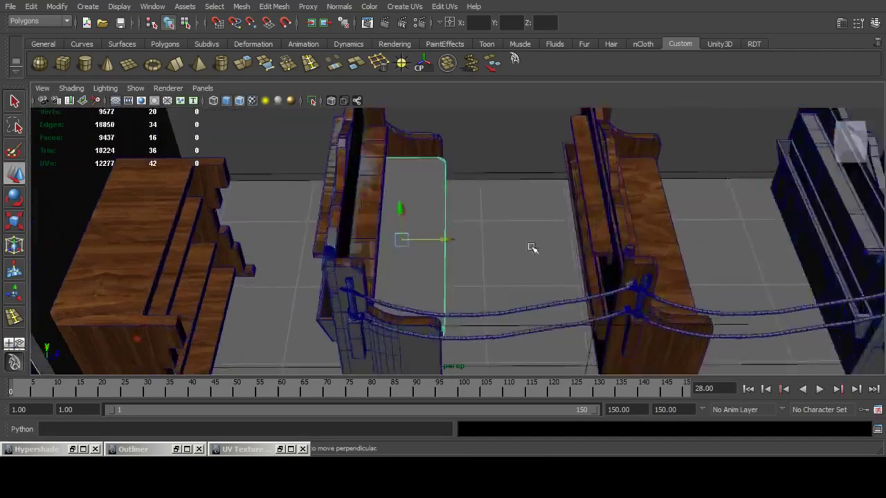
alt+drag(532, 248, 471, 257)
scroll(470, 257, up, 2)
key(Delete)
click(453, 210)
key(Delete)
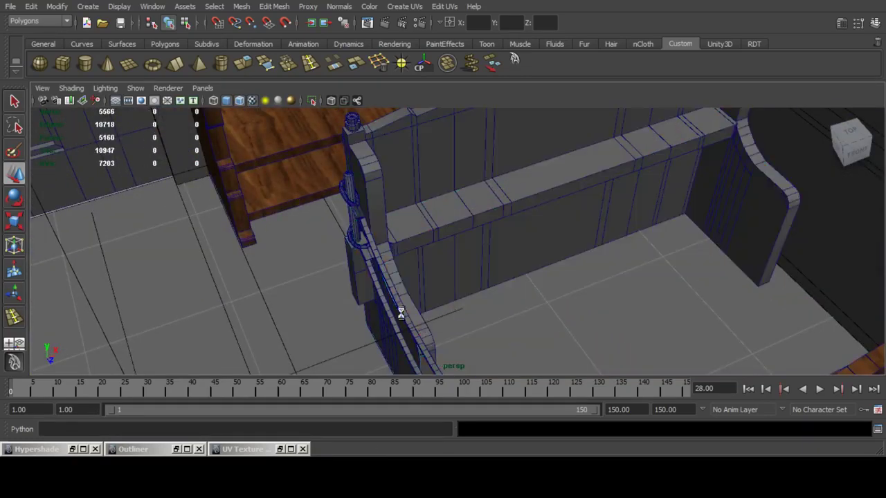
key(ctrl+z)
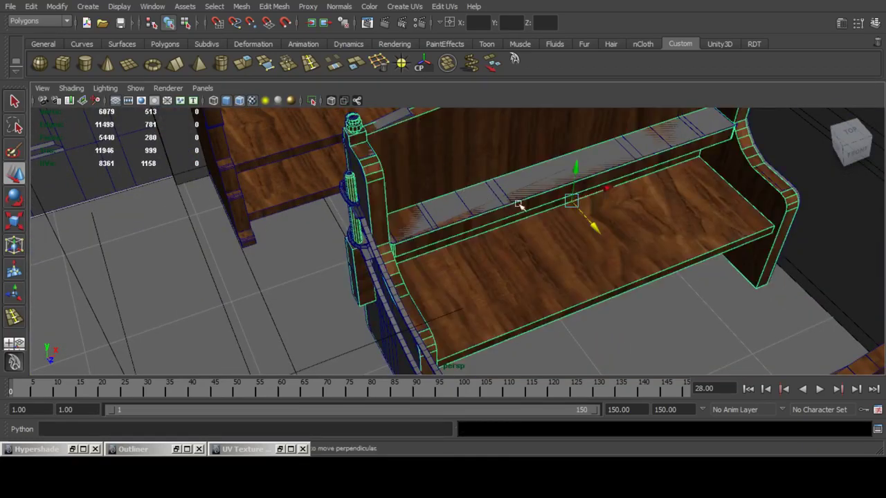
Delete the old frame pieces overlapping the backrest and sides of the pew copy beside the stepped shelf.
alt+middle_drag(423, 230, 477, 284)
scroll(479, 276, up, 3)
click(448, 140)
alt+middle_drag(453, 147, 464, 196)
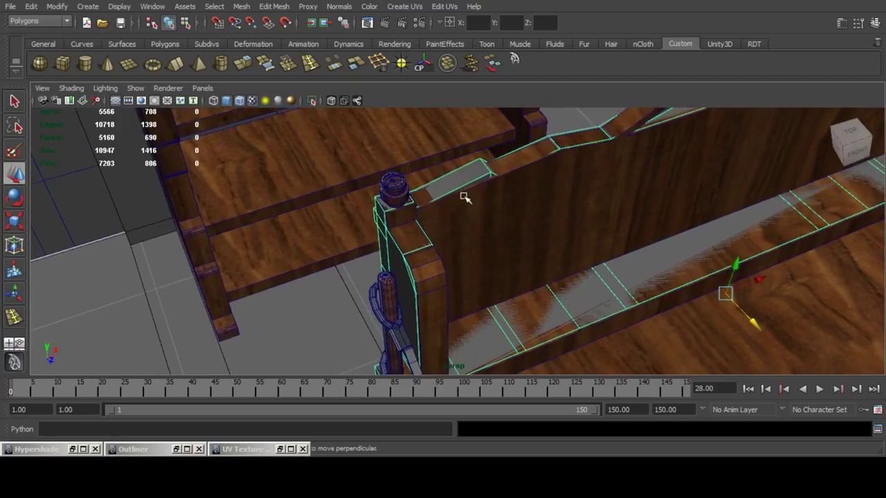
key(Delete)
click(467, 174)
key(Delete)
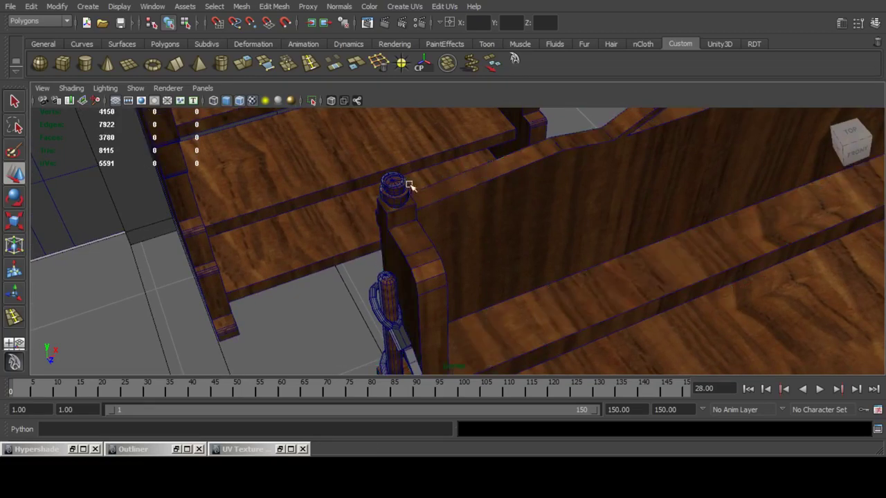
Delete the old post caps overlapping both ends of the pew copy beside the stepped shelf.
click(381, 177)
key(Delete)
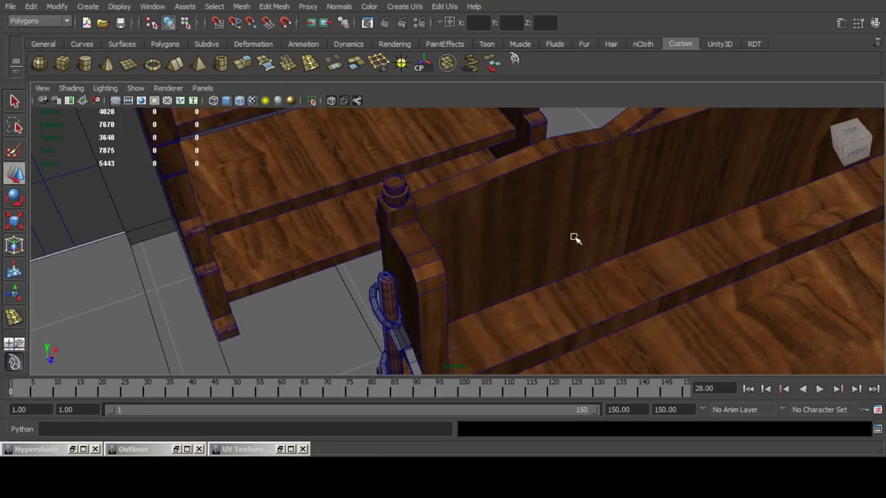
alt+drag(575, 238, 509, 234)
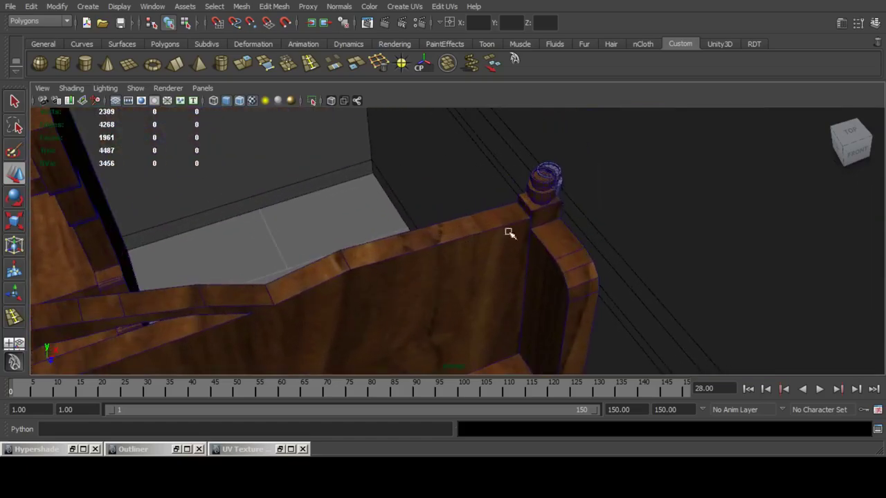
click(560, 169)
key(Delete)
Duplicate the textured middle pew and move the copy along Z onto the untextured pew beside the piano.
scroll(436, 231, down, 8)
alt+drag(437, 233, 544, 196)
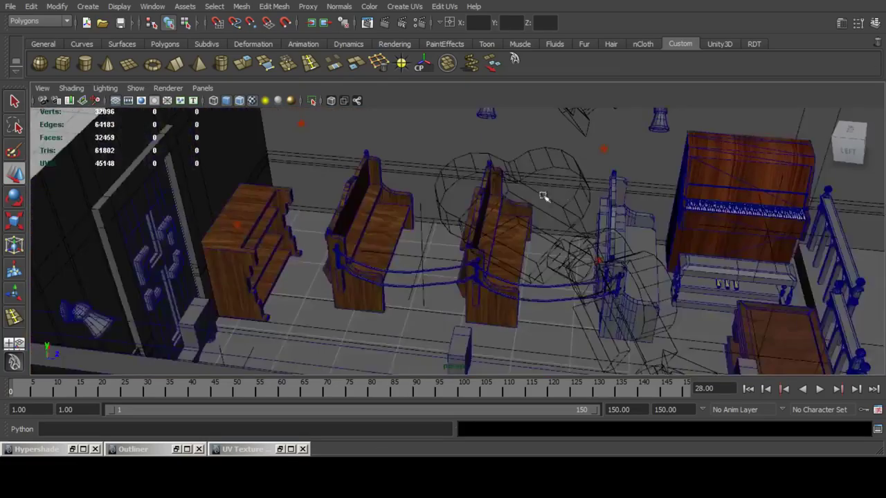
alt+middle_drag(543, 195, 429, 178)
scroll(429, 178, up, 4)
click(338, 206)
alt+middle_drag(356, 205, 394, 209)
key(ctrl+d)
drag(408, 213, 500, 253)
Delete the old seat and frame overlapping the pew copy beside the piano.
scroll(500, 253, up, 6)
alt+middle_drag(501, 253, 568, 263)
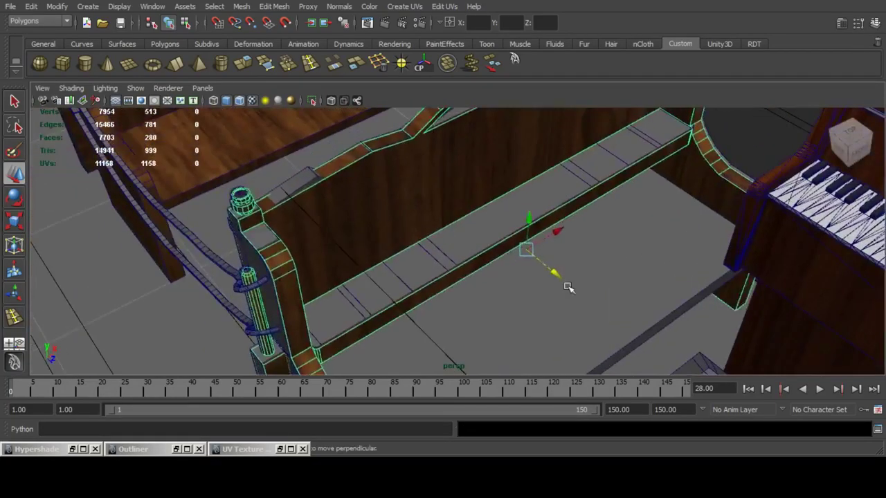
click(567, 287)
key(Delete)
click(478, 227)
key(Delete)
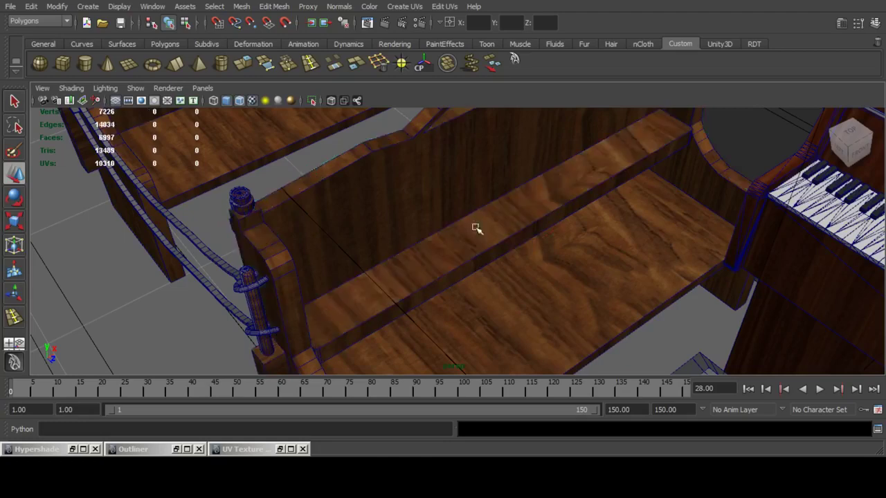
Delete the old rope peg on the aisle post of the pew beside the piano.
alt+middle_drag(253, 225, 378, 224)
alt+drag(378, 224, 515, 253)
click(515, 253)
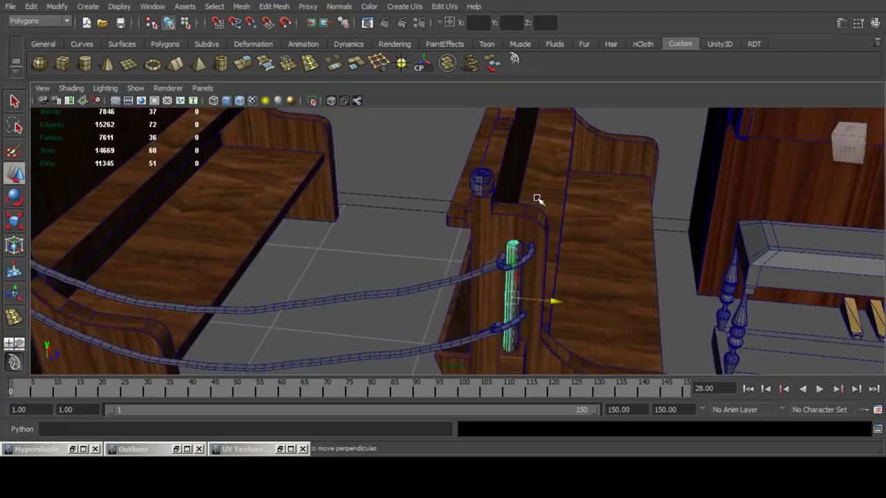
key(Delete)
Delete the old post cap overlapping the far end of the pew beside the piano.
scroll(535, 198, up, 3)
alt+middle_drag(513, 168, 478, 339)
scroll(492, 261, up, 2)
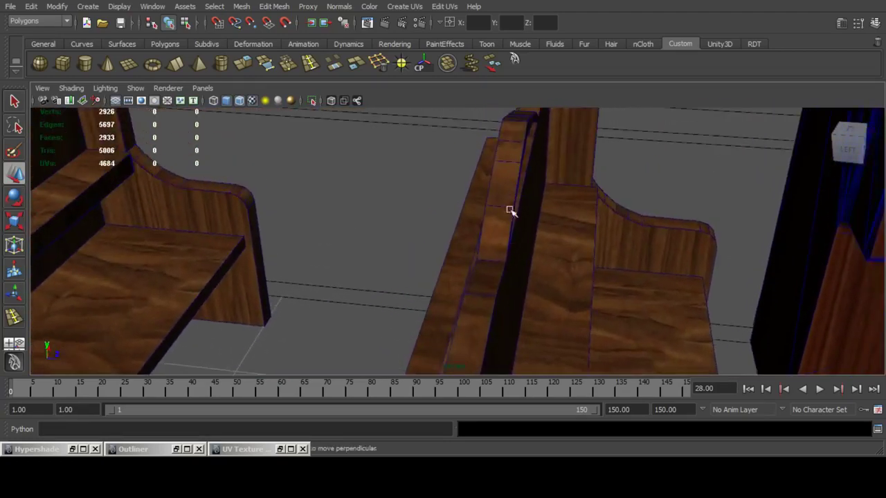
alt+middle_drag(510, 209, 481, 281)
scroll(512, 221, up, 3)
alt+middle_drag(539, 179, 525, 246)
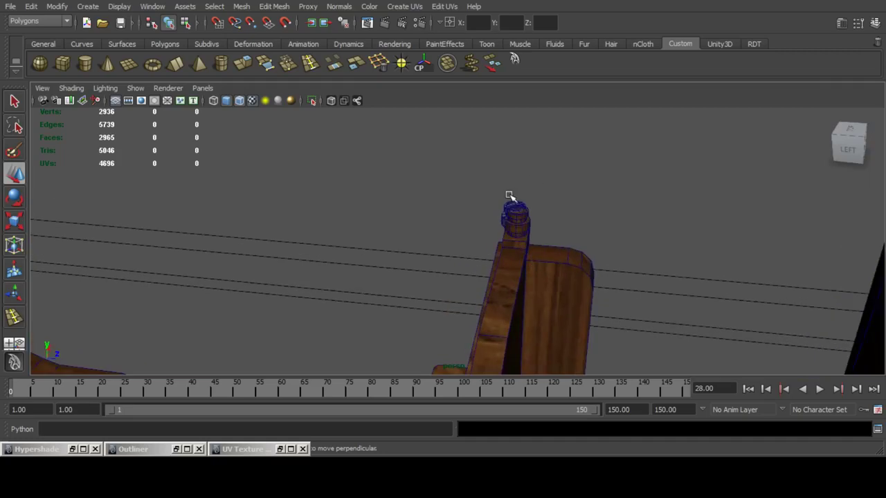
key(Delete)
Delete the old rope peg on the aisle post of the pew farthest from the piano.
scroll(433, 235, down, 6)
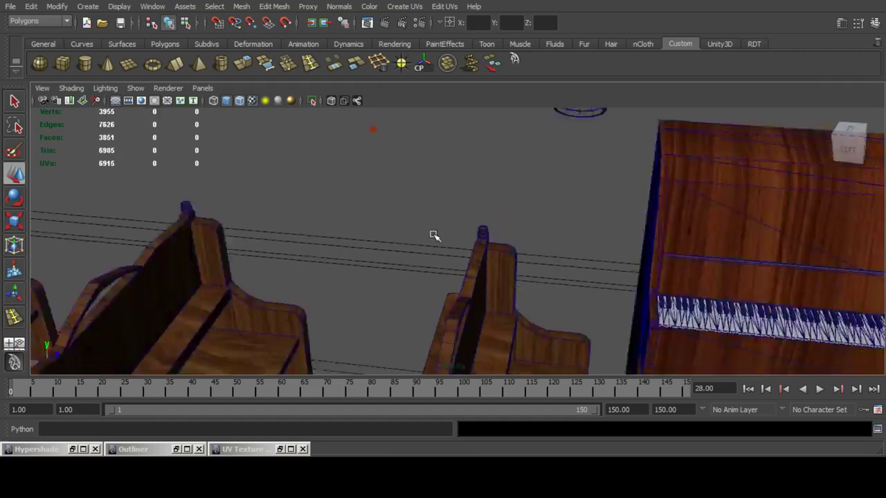
alt+middle_drag(312, 247, 623, 201)
scroll(498, 196, up, 4)
alt+middle_drag(554, 198, 485, 192)
alt+drag(485, 194, 491, 200)
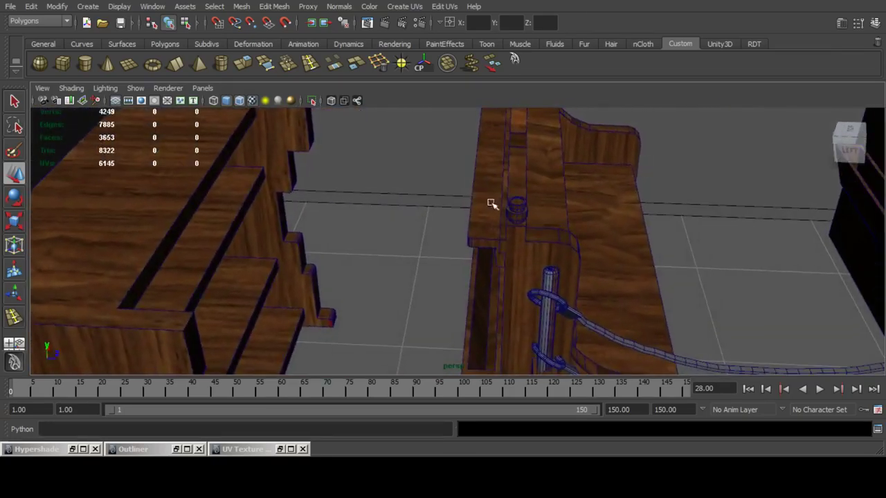
click(549, 277)
key(Delete)
scroll(629, 220, down, 5)
alt+middle_drag(646, 226, 350, 222)
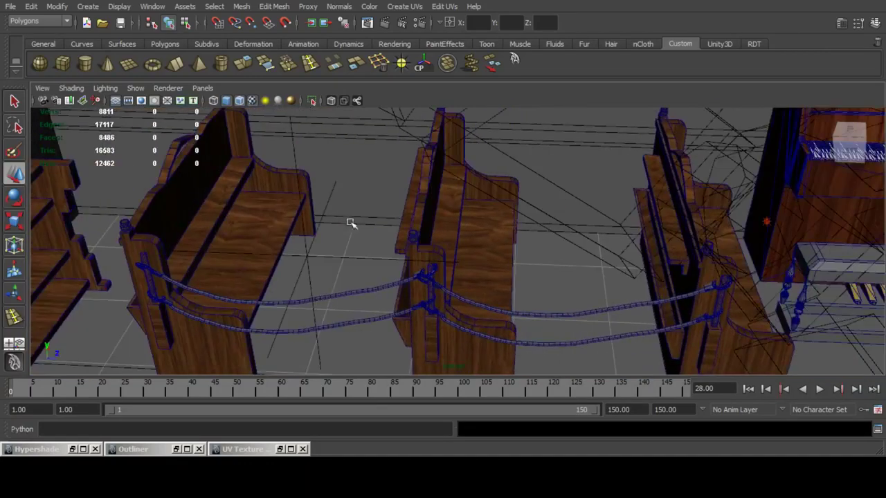
Nudge the textured middle pew slightly along Z into place between the rope ends.
alt+drag(350, 221, 376, 260)
scroll(388, 253, up, 4)
alt+middle_drag(388, 253, 453, 183)
click(526, 178)
drag(554, 114, 546, 114)
scroll(591, 170, down, 5)
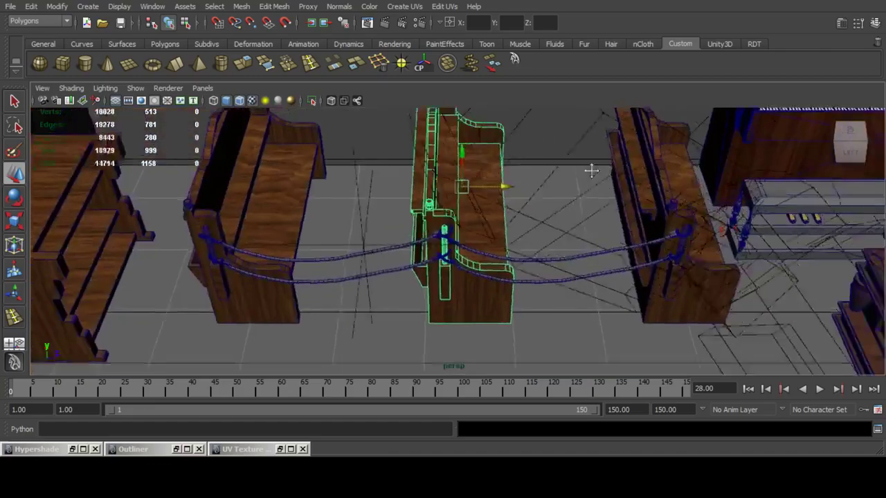
Look over the replaced pews and the surrounding chapel furniture, and save the scene.
alt+middle_drag(591, 170, 364, 202)
alt+drag(364, 202, 567, 194)
alt+middle_drag(567, 193, 470, 243)
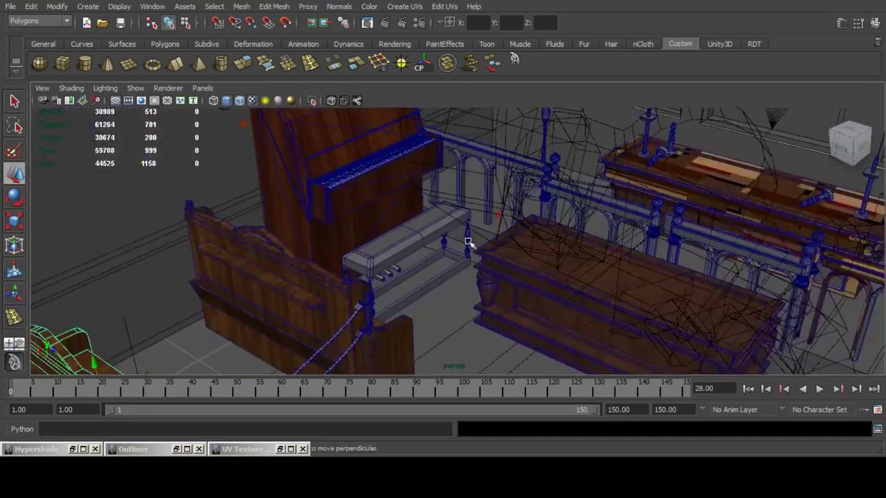
alt+drag(471, 243, 524, 233)
alt+middle_drag(524, 233, 387, 267)
scroll(377, 256, down, 8)
alt+drag(377, 250, 573, 241)
scroll(365, 269, down, 5)
scroll(365, 267, up, 10)
scroll(524, 248, up, 3)
mouse_move(591, 249)
alt+middle_down()
mouse_move(481, 229)
mouse_move(382, 238)
alt+middle_up()
alt+middle_drag(636, 245, 490, 195)
alt+middle_drag(647, 226, 508, 245)
mouse_move(508, 245)
alt+mouse_down()
mouse_move(653, 251)
mouse_move(667, 233)
mouse_move(639, 243)
mouse_move(526, 243)
mouse_move(399, 219)
mouse_move(558, 286)
alt+mouse_up()
key(ctrl+s)
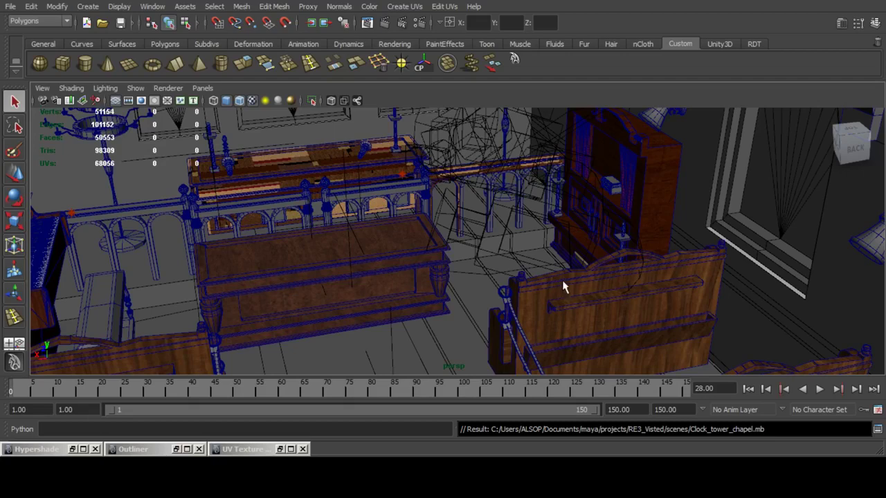
Combine the separate parts of the textured wall bracket into one mesh and center its pivot.
alt+middle_drag(588, 265, 539, 220)
alt+drag(524, 235, 454, 161)
shift+click(491, 242)
key(f)
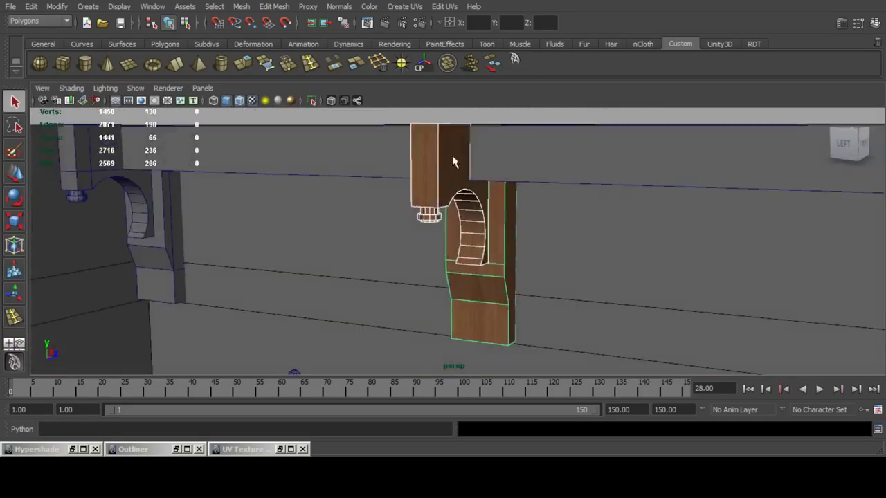
click(444, 66)
click(424, 67)
Merge the loose vertices at the lower corners of the arch where it meets the bracket's back plate.
alt+drag(519, 277, 495, 231)
alt+right_drag(494, 231, 516, 254)
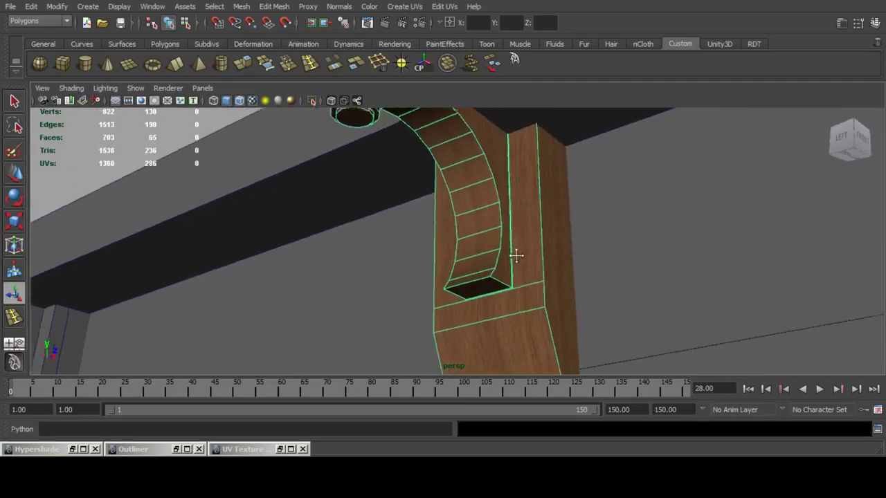
alt+drag(516, 254, 491, 248)
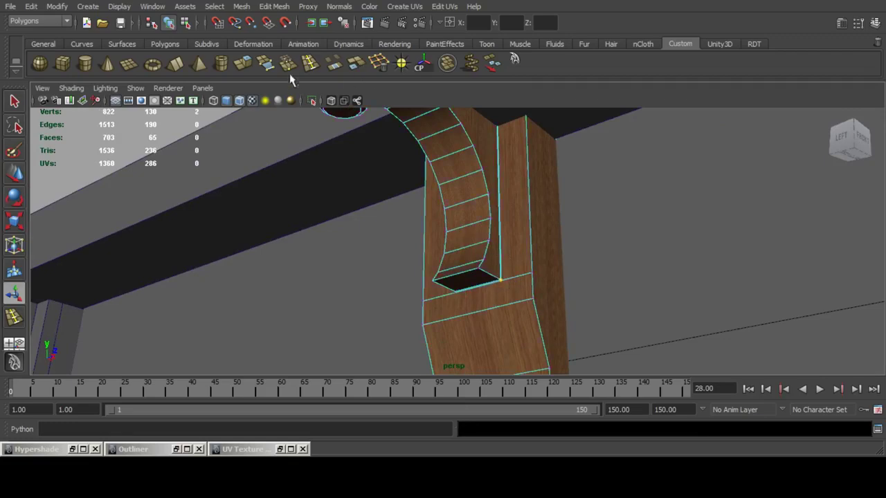
alt+drag(399, 250, 470, 276)
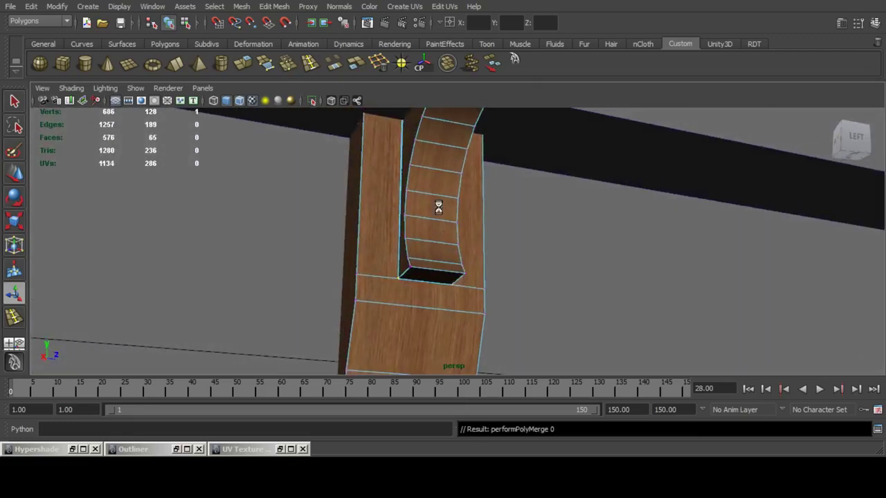
alt+middle_drag(421, 153, 436, 298)
Merge the remaining loose vertices at the upper part of the bracket, using X-ray shading to reach them behind the beam.
click(332, 101)
mouse_move(387, 161)
alt+mouse_down()
mouse_move(443, 212)
mouse_move(468, 213)
mouse_move(361, 222)
alt+mouse_up()
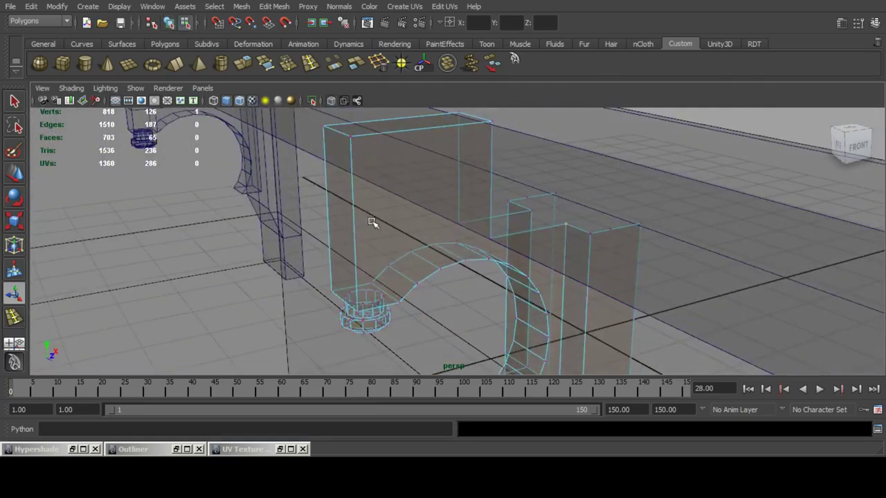
click(331, 101)
alt+middle_drag(508, 357, 483, 242)
alt+drag(483, 242, 537, 215)
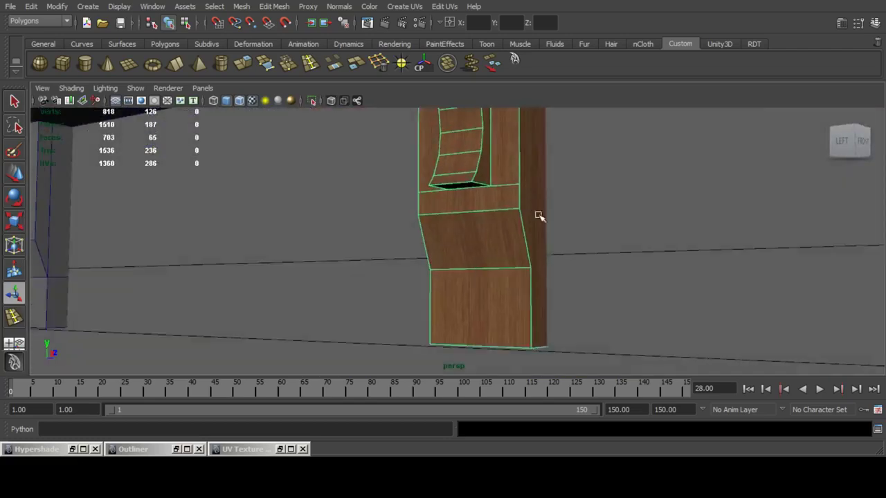
Delete the leftover horizontal edges beside the foot of the bracket's arch.
alt+middle_drag(499, 187, 497, 208)
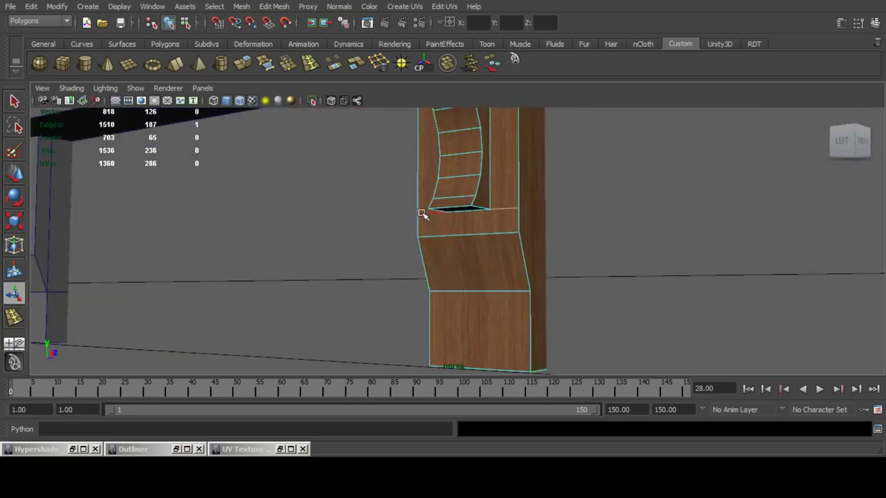
alt+drag(453, 199, 495, 223)
scroll(496, 223, down, 5)
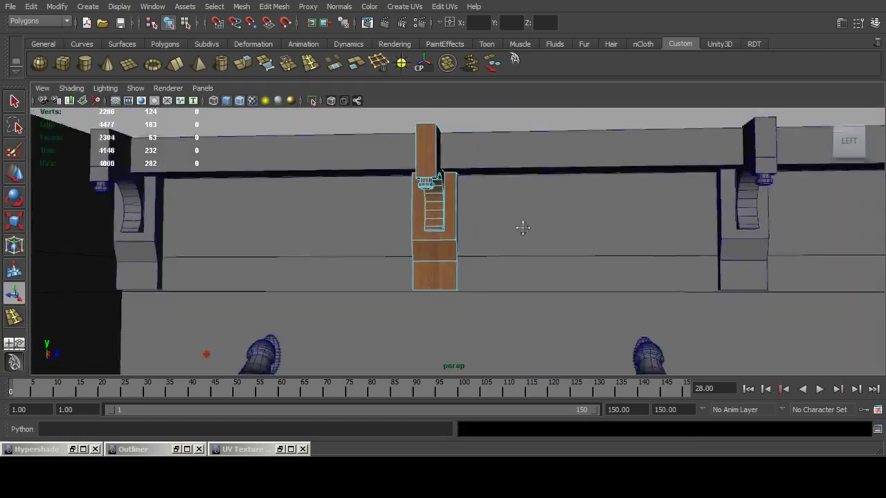
Duplicate the textured bracket, move the copy along Z onto the untextured bracket at the room's corner, and delete the old one.
alt+middle_drag(522, 227, 462, 249)
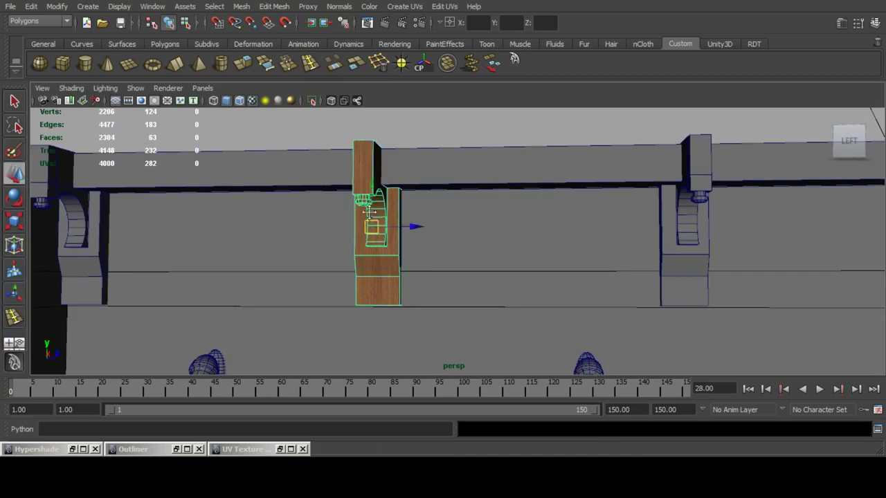
alt+middle_drag(369, 212, 530, 211)
key(ctrl+d)
drag(576, 226, 265, 229)
scroll(269, 211, up, 2)
alt+middle_drag(270, 193, 490, 225)
scroll(490, 227, up, 3)
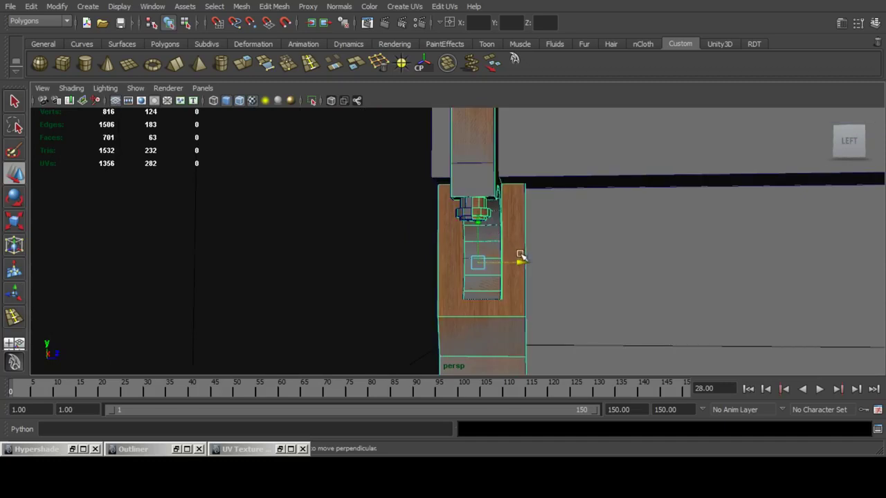
drag(520, 262, 520, 261)
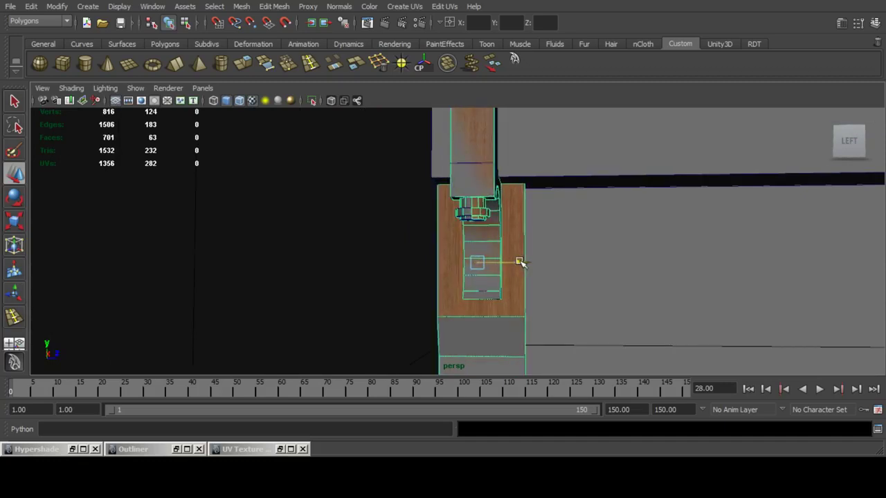
alt+drag(529, 211, 548, 274)
click(548, 274)
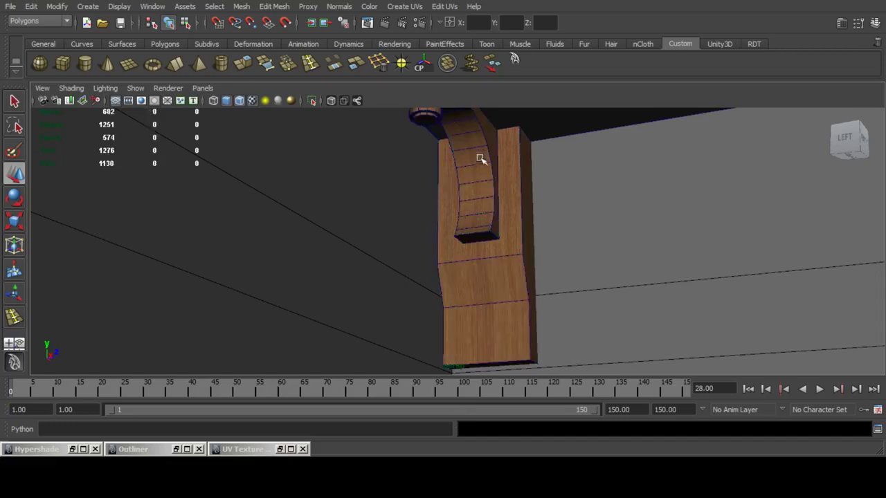
Duplicate the original textured bracket and move the copy along Z onto the neighbouring untextured bracket away from the corner.
alt+middle_drag(480, 158, 505, 214)
scroll(505, 214, down, 5)
alt+drag(505, 214, 476, 276)
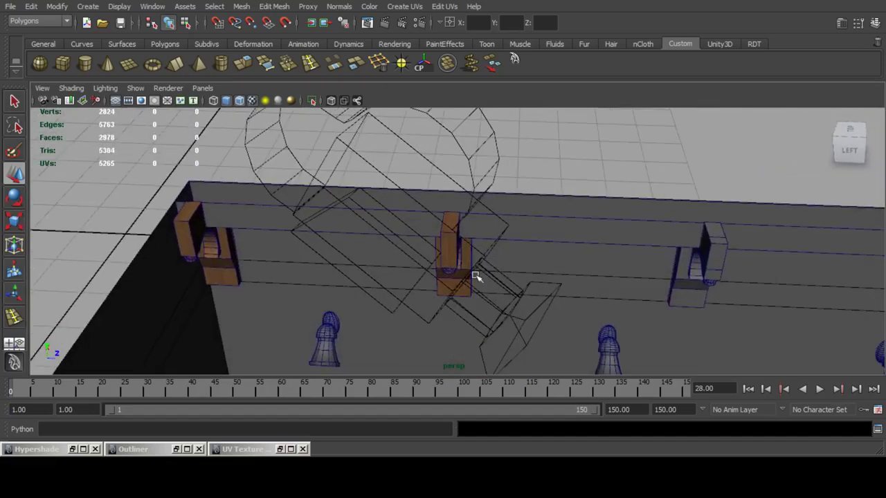
scroll(580, 277, down, 2)
alt+middle_drag(580, 277, 412, 255)
key(ctrl+d)
drag(317, 242, 504, 242)
scroll(518, 254, up, 5)
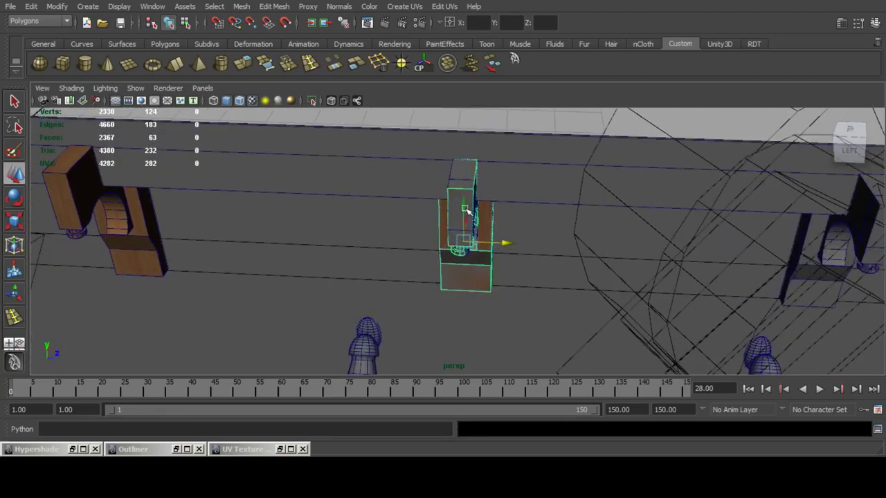
Duplicate the newly placed bracket, move the copy along Z onto the next untextured one, and delete the old mesh.
scroll(494, 200, down, 5)
alt+middle_drag(576, 222, 420, 220)
click(306, 235)
key(ctrl+d)
drag(339, 229, 486, 195)
scroll(555, 233, up, 4)
key(Delete)
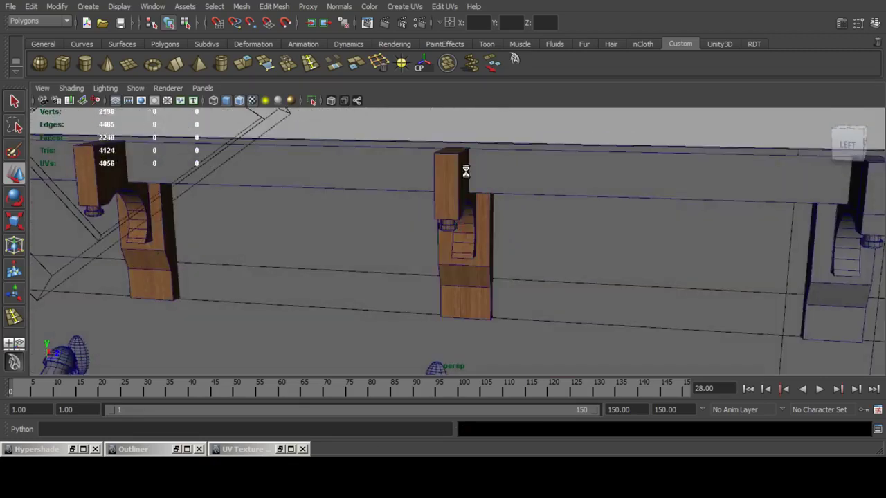
Replace the second-to-last untextured bracket on this wall with a duplicate of the adjacent textured one, and delete the original.
click(440, 183)
scroll(520, 186, down, 5)
alt+middle_drag(520, 186, 454, 170)
key(ctrl+d)
drag(436, 226, 617, 233)
key(f)
click(457, 169)
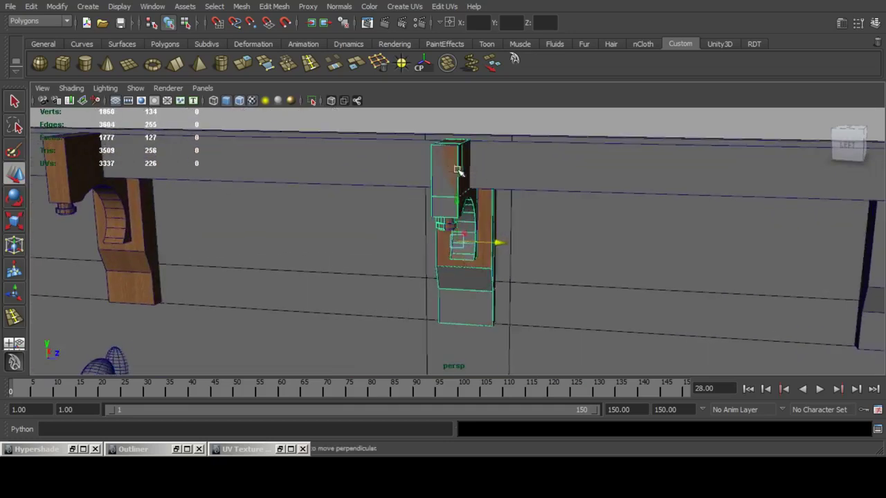
key(Delete)
Duplicate the textured bracket along Z onto the last bracket at the wall's far corner and delete the untextured one.
click(463, 223)
scroll(533, 227, down, 5)
alt+middle_drag(533, 227, 467, 220)
key(ctrl+d)
drag(425, 236, 680, 240)
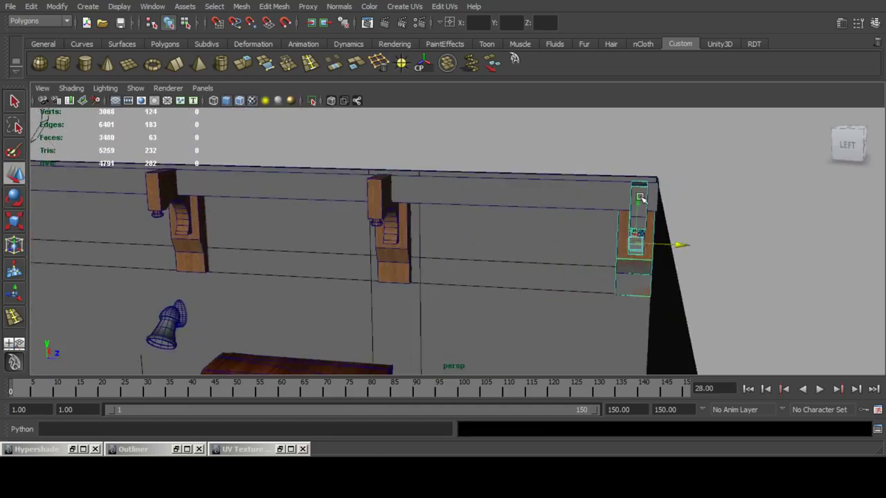
alt+middle_drag(642, 205, 607, 253)
scroll(609, 256, up, 2)
click(657, 349)
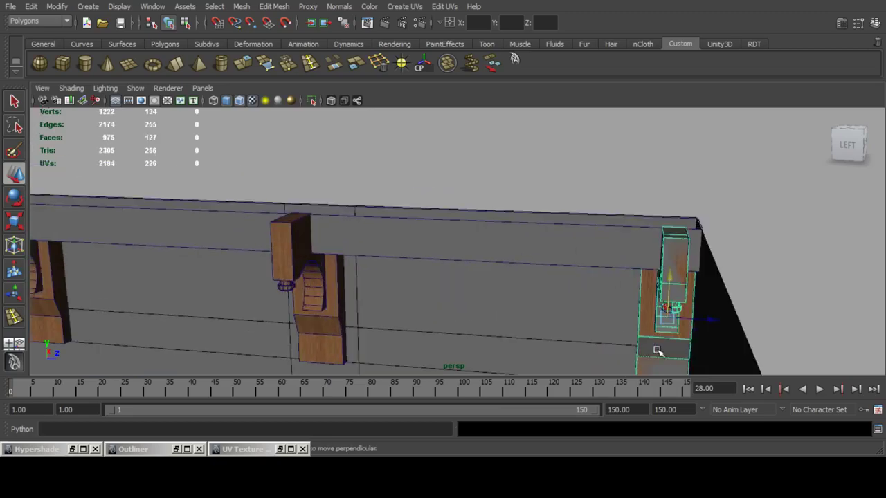
key(Delete)
Duplicate the far corner bracket and move the copy along X to the corner bracket on the opposite wall.
scroll(425, 277, down, 6)
alt+middle_drag(425, 277, 660, 245)
mouse_move(661, 245)
alt+mouse_down()
mouse_move(509, 248)
mouse_move(502, 265)
alt+mouse_up()
alt+middle_drag(502, 265, 588, 250)
alt+drag(588, 251, 251, 174)
key(ctrl+d)
scroll(252, 173, up, 4)
alt+middle_drag(252, 174, 526, 163)
alt+drag(526, 163, 587, 159)
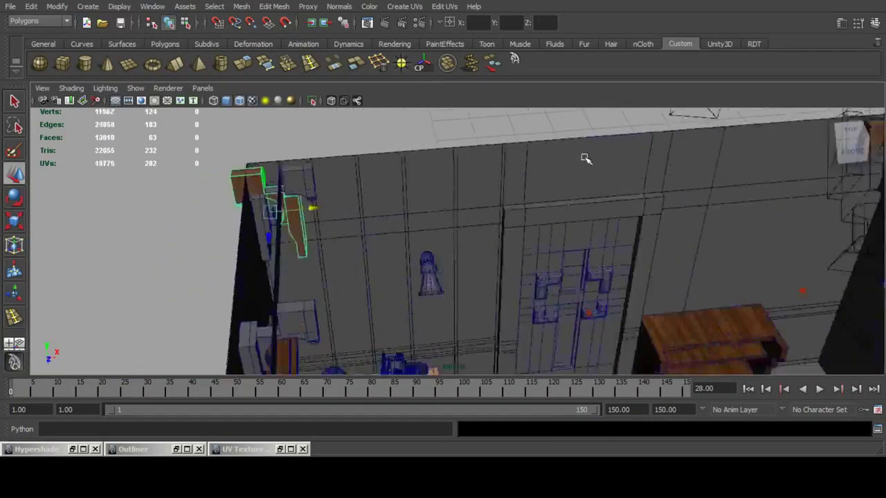
key(f)
Set the duplicated bracket's Rotate Y to 180 so it faces into the room from the opposite wall.
click(876, 24)
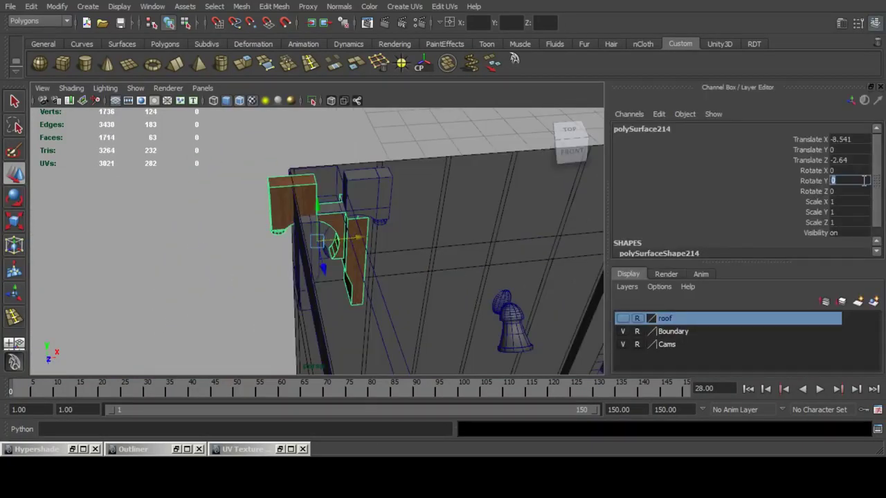
click(865, 181)
text(180)
key(Return)
click(875, 23)
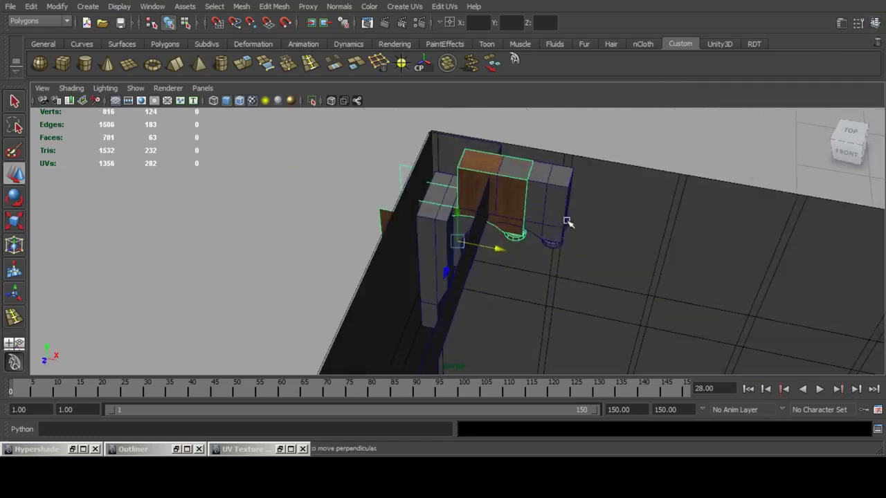
Move the rotated bracket along X onto the untextured corner bracket and delete the old one.
drag(499, 252, 533, 254)
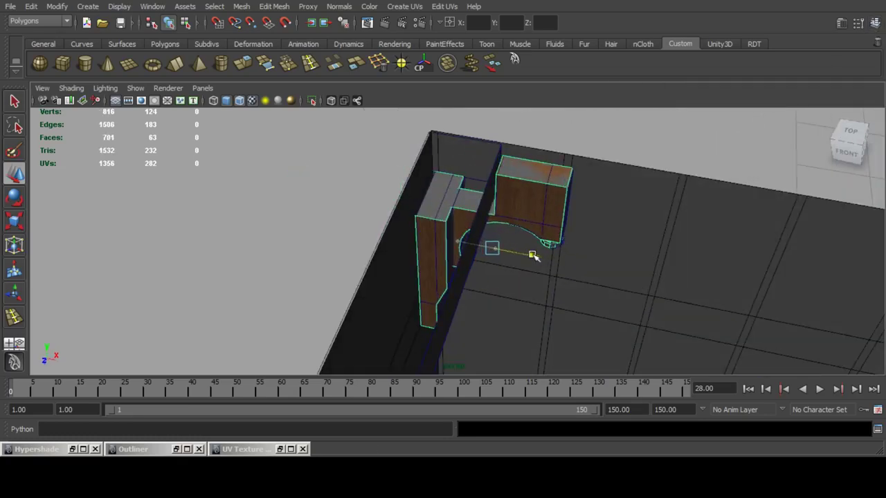
click(442, 206)
key(Delete)
scroll(450, 206, down, 6)
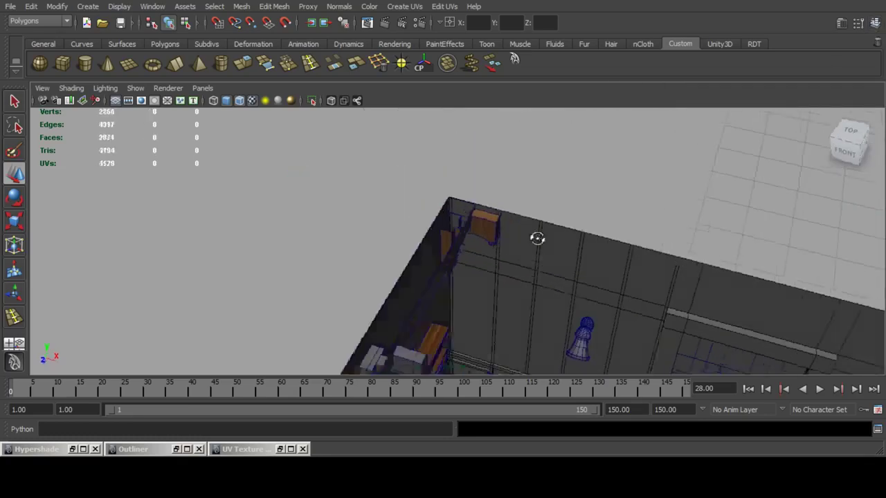
Duplicate the rotated corner bracket along Z onto the next bracket on the arched-window wall and delete the untextured one.
alt+drag(537, 240, 531, 208)
drag(514, 240, 300, 222)
alt+drag(373, 207, 580, 267)
key(f)
click(486, 277)
key(Delete)
Replace the bracket between the wooden cabinet and the first arched window with a copy of its textured neighbour, deleting the old mesh.
click(506, 253)
scroll(504, 254, down, 5)
key(ctrl+d)
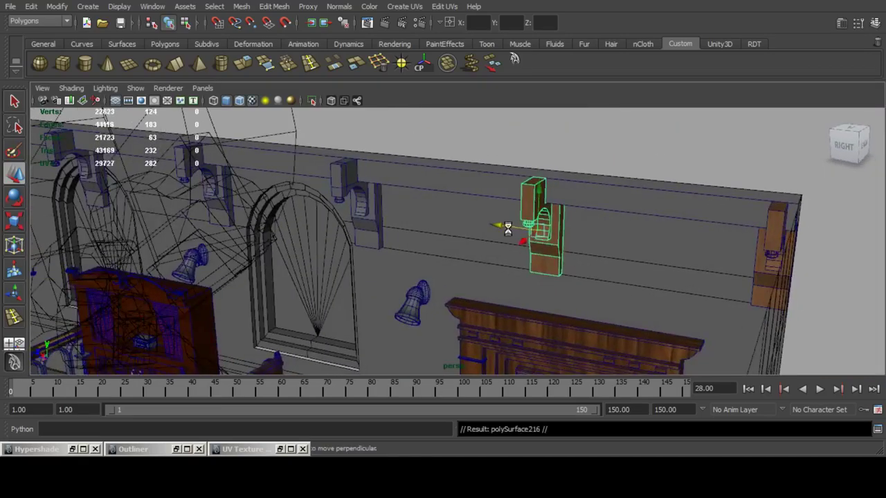
drag(508, 228, 496, 250)
key(f)
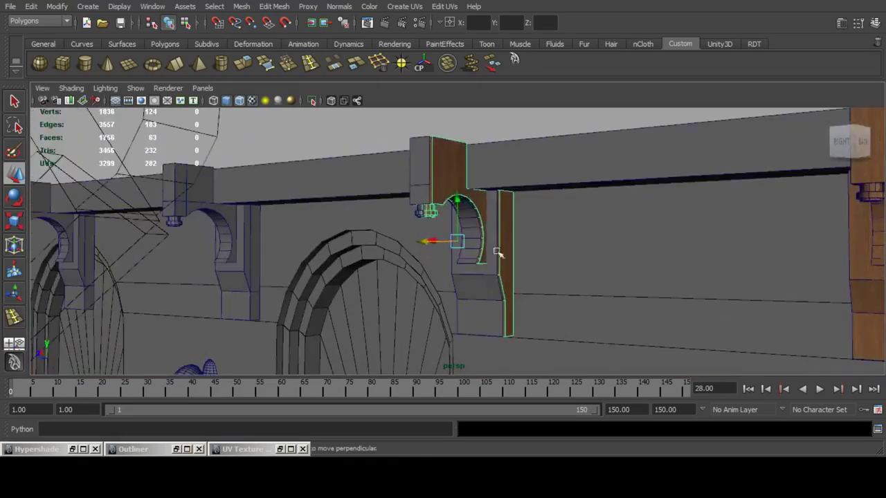
alt+drag(476, 282, 478, 257)
key(ctrl+d)
click(454, 302)
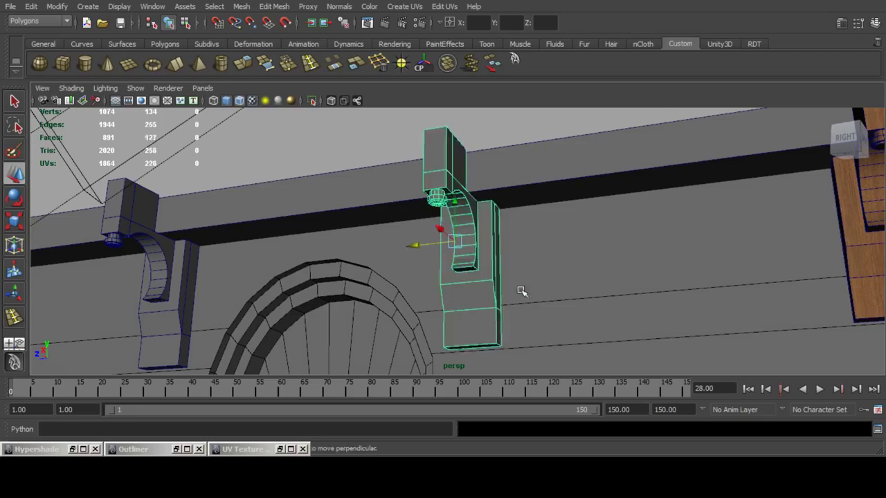
key(Delete)
Duplicate the bracket beside the first arched window, move the copy along Z past that window, and delete the untextured bracket there.
click(481, 273)
scroll(482, 273, down, 5)
alt+middle_drag(482, 273, 515, 231)
key(ctrl+d)
drag(509, 212, 334, 214)
key(f)
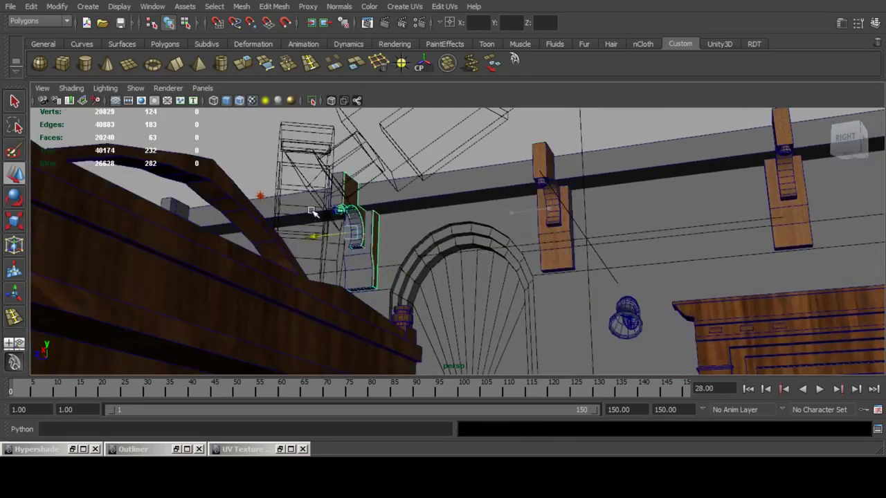
key(Delete)
Duplicate the textured bracket between the arched windows along Z onto the following untextured one and delete the old bracket.
click(457, 291)
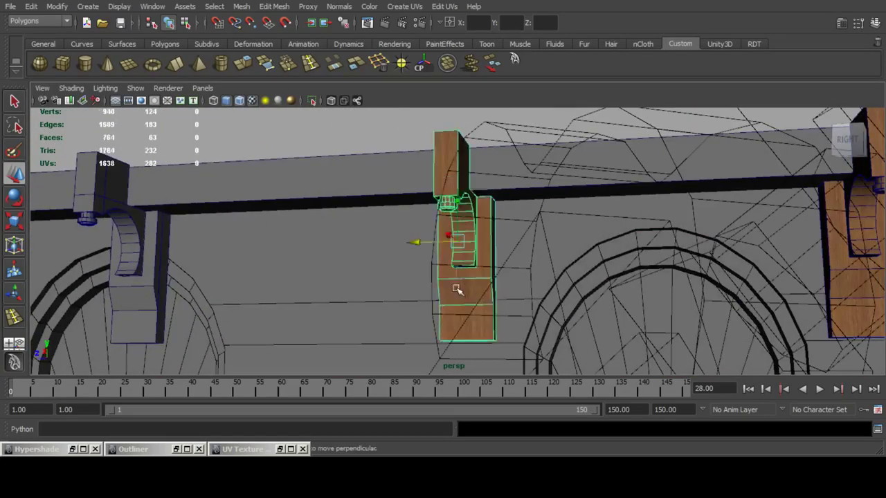
scroll(443, 283, down, 3)
alt+middle_drag(393, 267, 593, 249)
key(ctrl+d)
drag(613, 225, 43, 227)
click(347, 288)
key(Delete)
Duplicate the textured bracket along Z onto the last untextured one near the room corner and delete the old mesh.
click(362, 281)
key(ctrl+d)
alt+drag(323, 235, 282, 251)
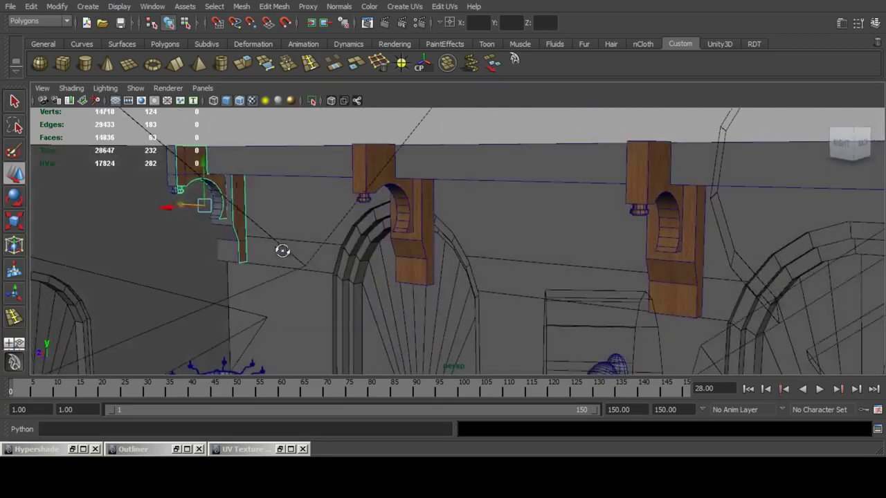
click(228, 255)
key(Delete)
scroll(407, 226, down, 5)
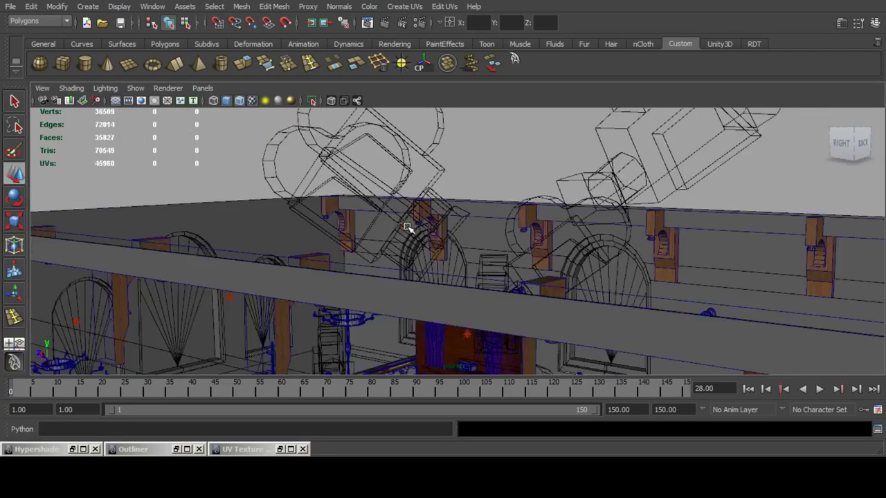
Remove the bracket above the first arched window and shift its neighbour along Z to sit midway between the two windows.
alt+drag(433, 234, 499, 261)
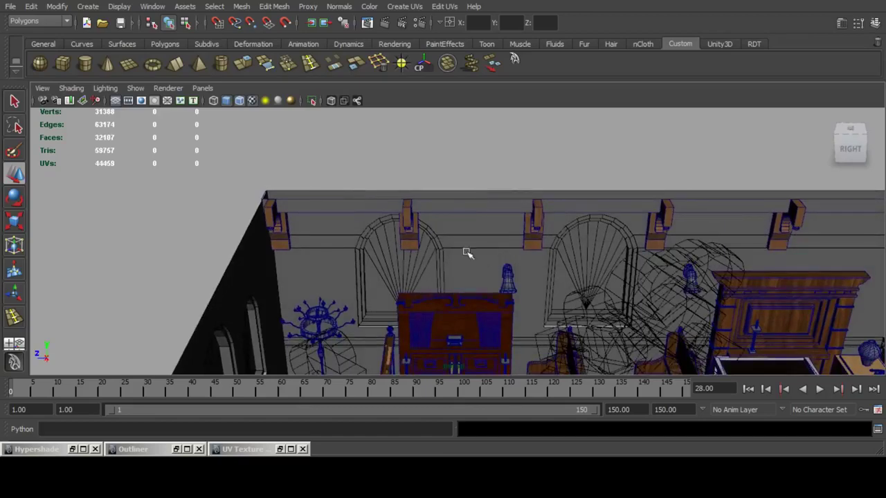
alt+drag(483, 211, 477, 198)
alt+middle_drag(550, 222, 424, 234)
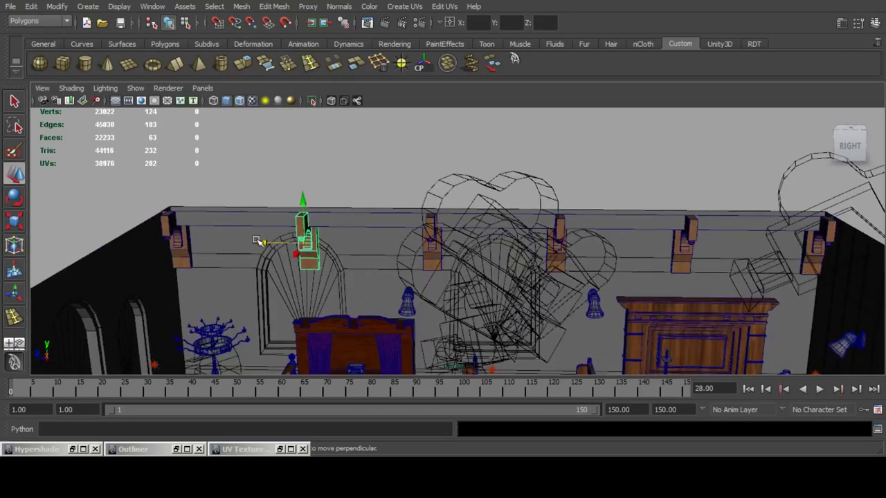
scroll(409, 247, down, 5)
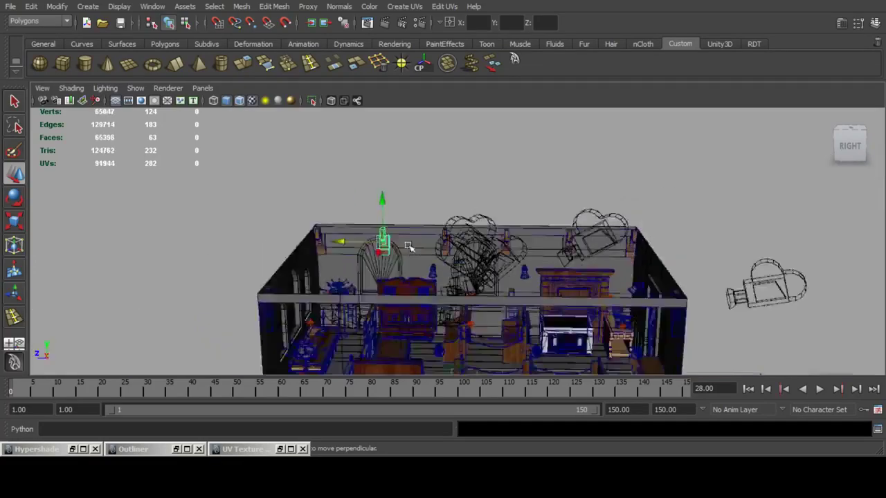
alt+drag(409, 247, 473, 247)
scroll(482, 245, up, 3)
alt+middle_drag(473, 247, 479, 249)
click(495, 242)
alt+drag(490, 243, 485, 257)
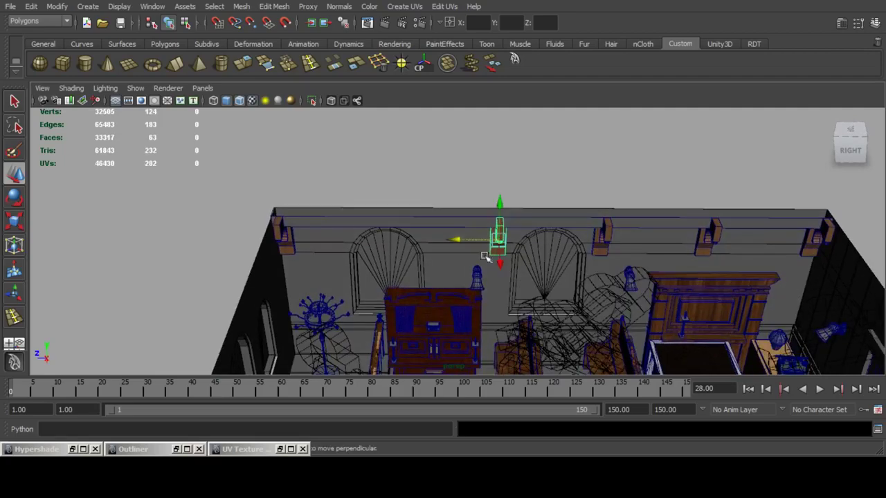
alt+middle_drag(606, 222, 547, 220)
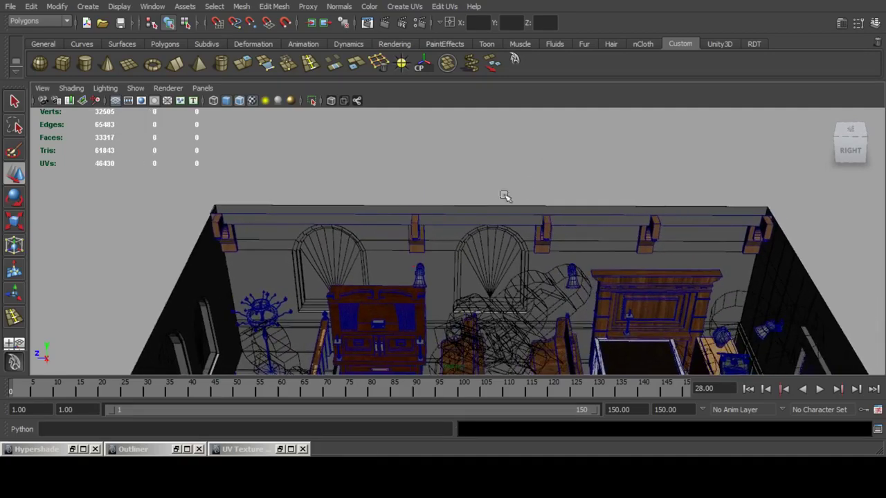
alt+drag(505, 197, 420, 249)
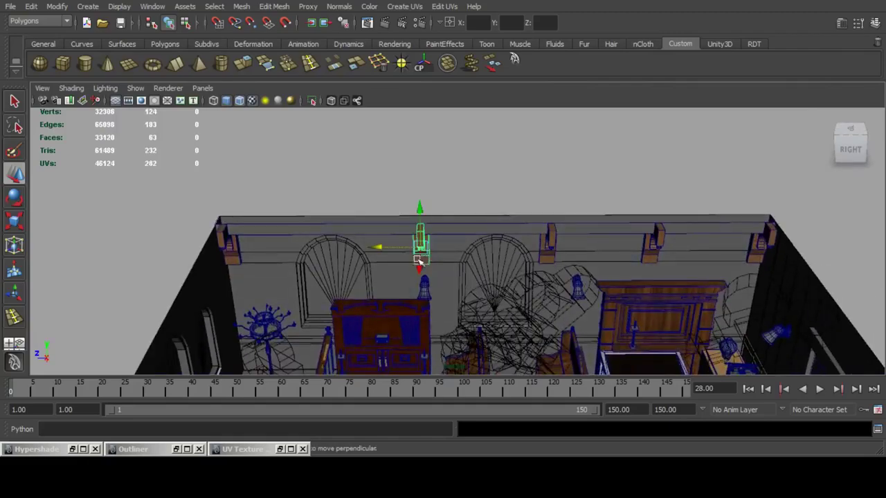
alt+middle_drag(630, 267, 655, 216)
alt+drag(655, 216, 623, 208)
Clear the bracket selection and save the chapel scene.
key(q)
alt+middle_drag(623, 208, 499, 205)
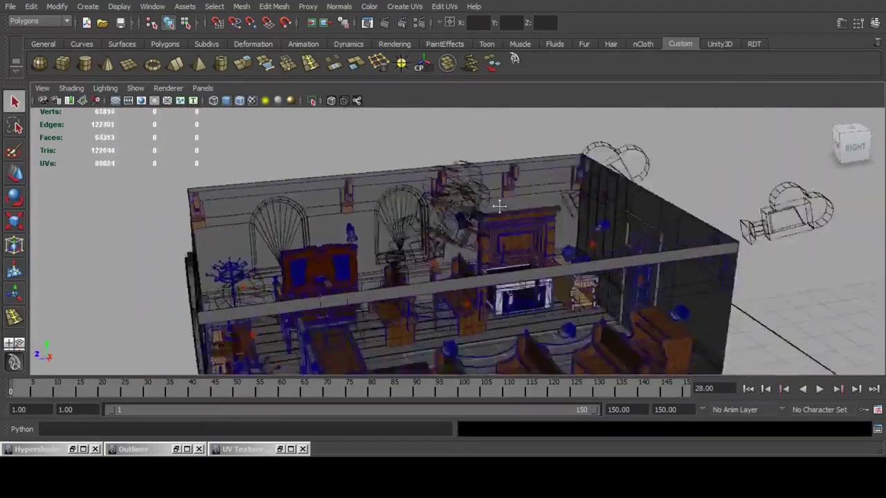
scroll(499, 205, up, 5)
alt+drag(499, 206, 564, 166)
key(ctrl+s)
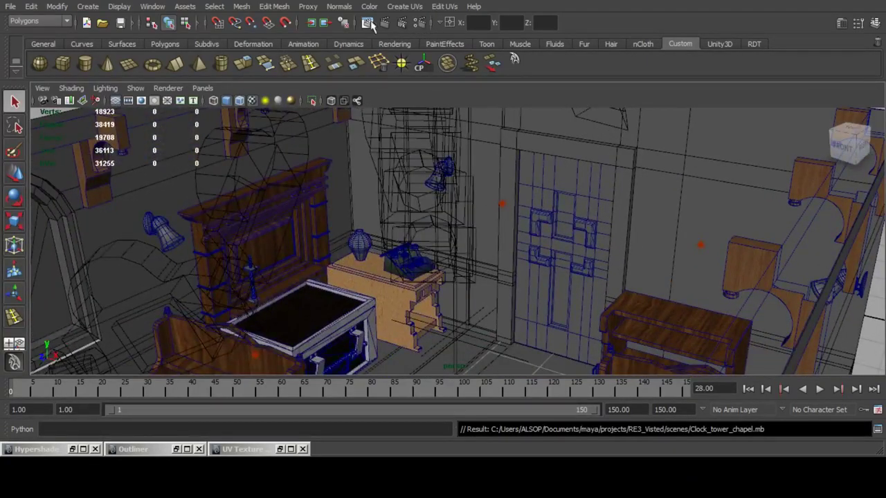
Render the scene from CAM_08_OBJ and CAM_09_OBJ to check the textured brackets and furniture.
click(372, 24)
click(61, 7)
mouse_move(108, 78)
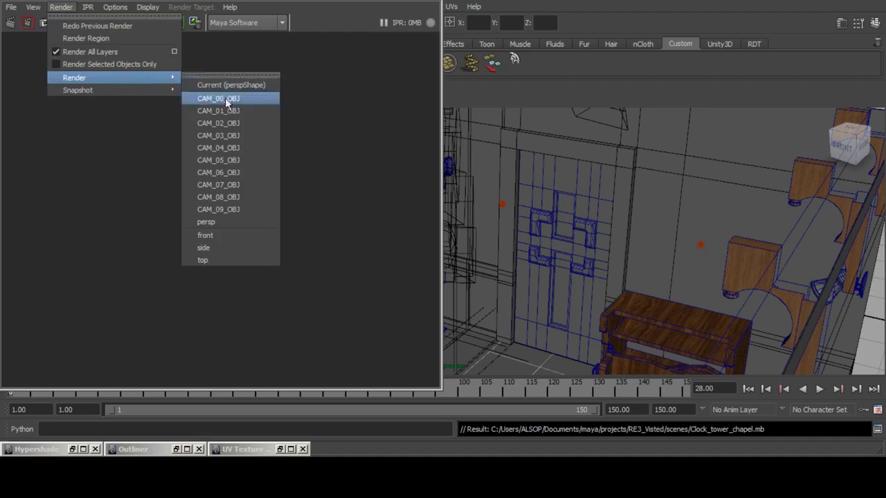
click(220, 197)
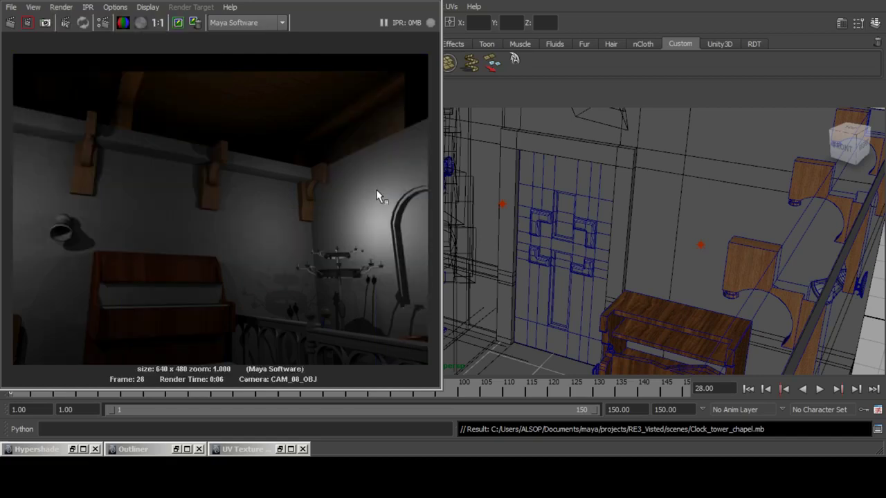
click(61, 8)
mouse_move(173, 78)
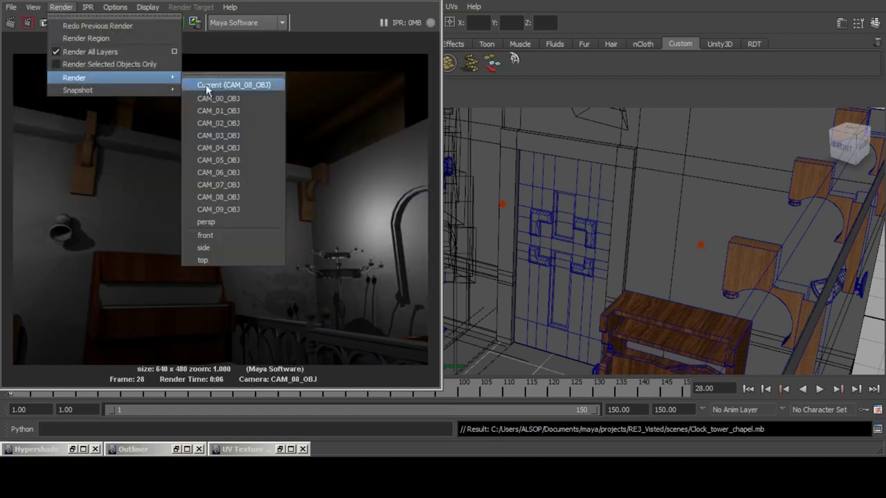
click(231, 211)
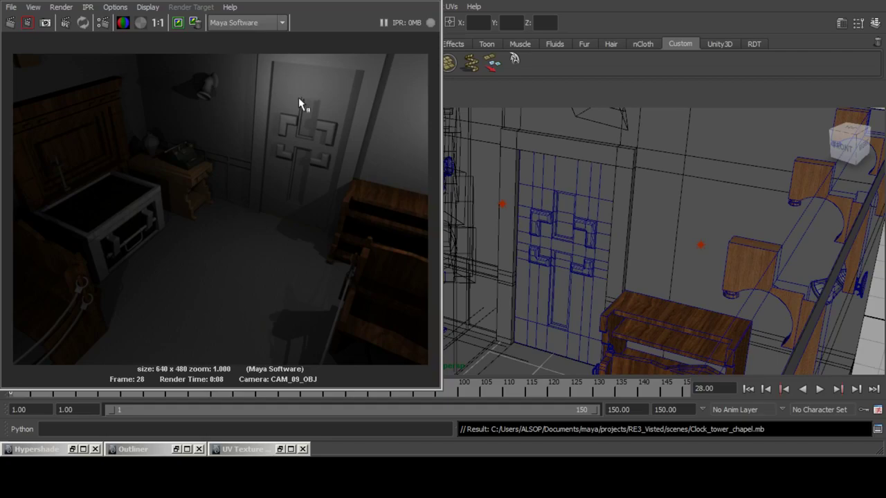
Dismiss the render view and select the wall lamp between the typewriter table and the cross-patterned door.
click(436, 0)
scroll(490, 140, down, 3)
alt+middle_drag(490, 177, 489, 242)
scroll(484, 245, up, 4)
click(436, 245)
scroll(516, 222, up, 3)
key(f)
alt+drag(518, 222, 547, 230)
scroll(547, 229, down, 8)
scroll(524, 239, up, 3)
alt+middle_drag(523, 240, 562, 217)
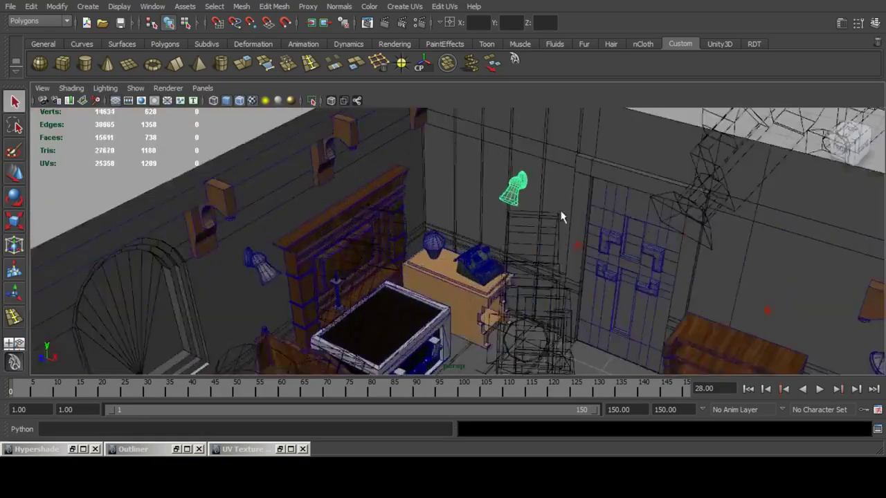
Add the altar candlestick, the upright ornament and the standing candelabrum to the selection, and isolate these props in the viewport.
alt+drag(562, 217, 292, 209)
alt+middle_drag(292, 209, 621, 245)
alt+drag(621, 245, 397, 225)
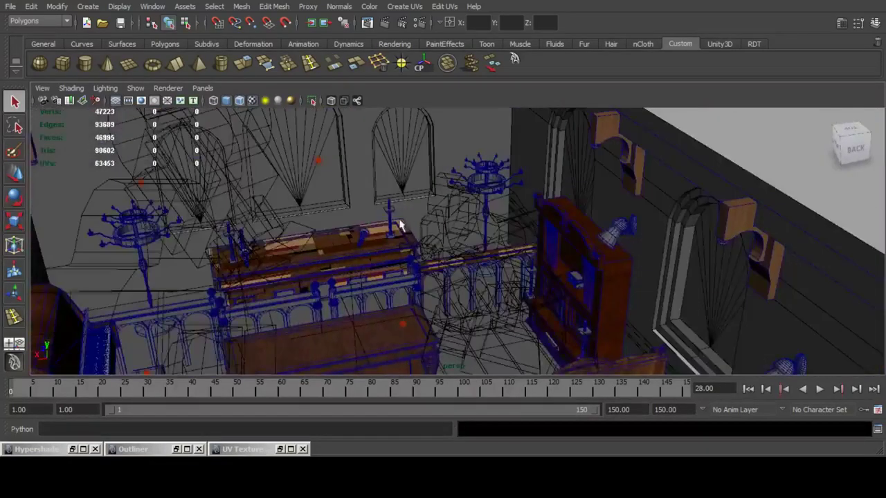
scroll(397, 225, up, 3)
alt+middle_drag(397, 226, 533, 226)
mouse_move(533, 226)
alt+mouse_down()
mouse_move(546, 233)
mouse_move(538, 235)
alt+mouse_up()
scroll(537, 235, up, 4)
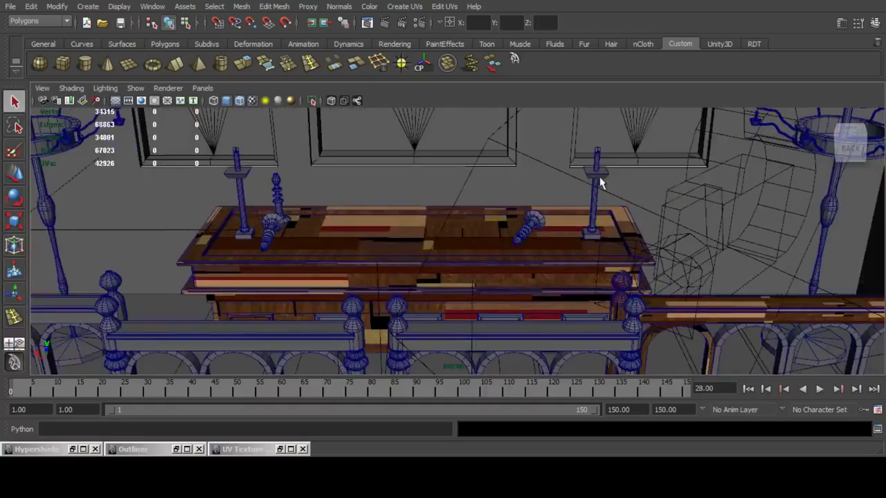
alt+drag(478, 227, 307, 210)
click(369, 259)
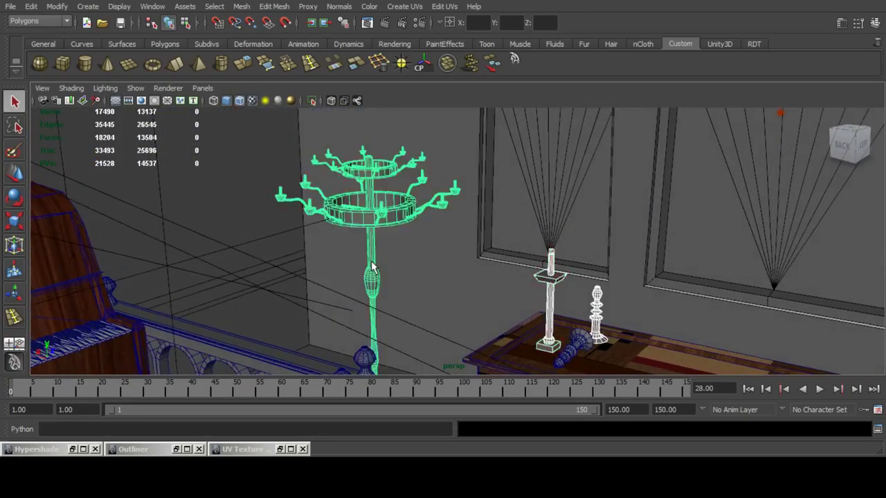
alt+drag(369, 259, 703, 242)
click(312, 101)
Separate the isolated wall lamp mesh into its individual parts and select one of the hook-shaped ornaments.
alt+drag(469, 189, 569, 271)
alt+middle_drag(367, 138, 425, 207)
click(368, 223)
key(f)
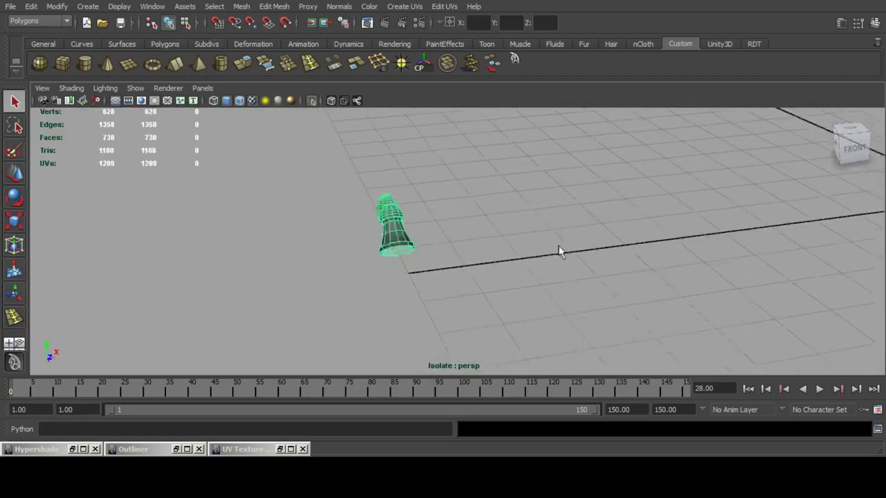
alt+drag(575, 256, 504, 234)
click(487, 67)
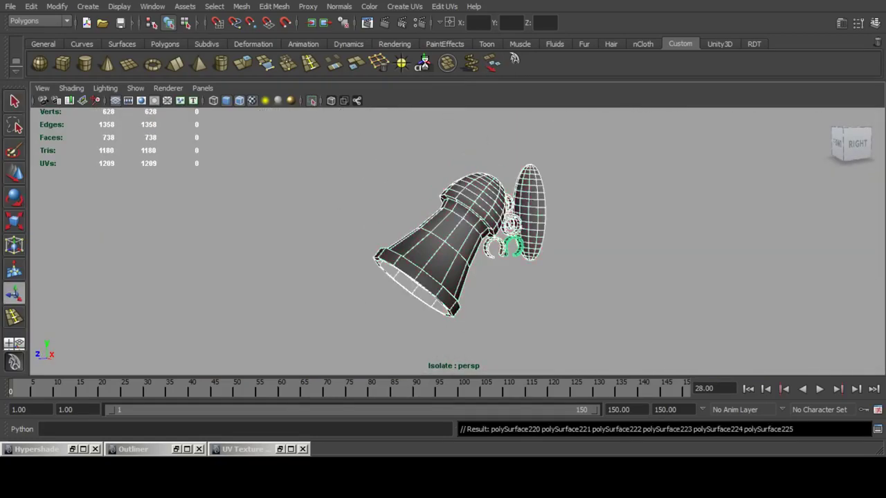
alt+drag(580, 244, 537, 246)
alt+middle_drag(563, 249, 524, 247)
scroll(524, 247, up, 5)
click(472, 256)
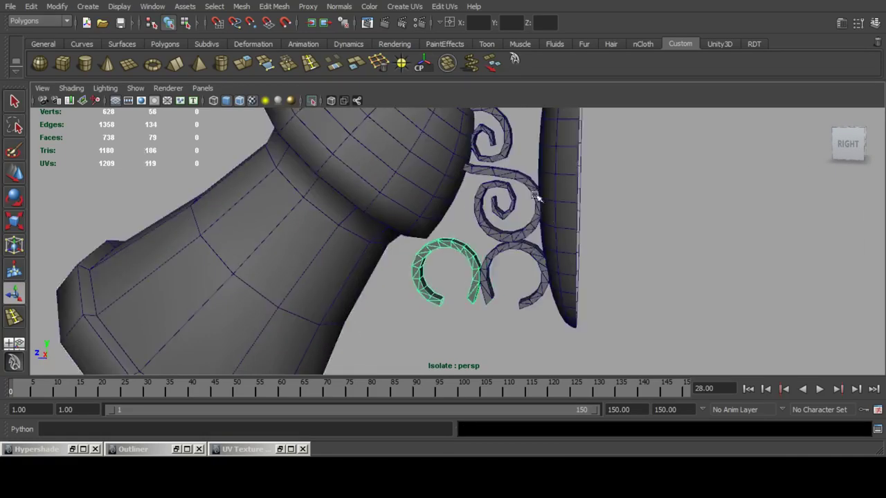
Select the bell-shaped lampshade and remove a first set of surplus edges from its mesh.
alt+drag(537, 197, 559, 225)
click(402, 179)
key(f)
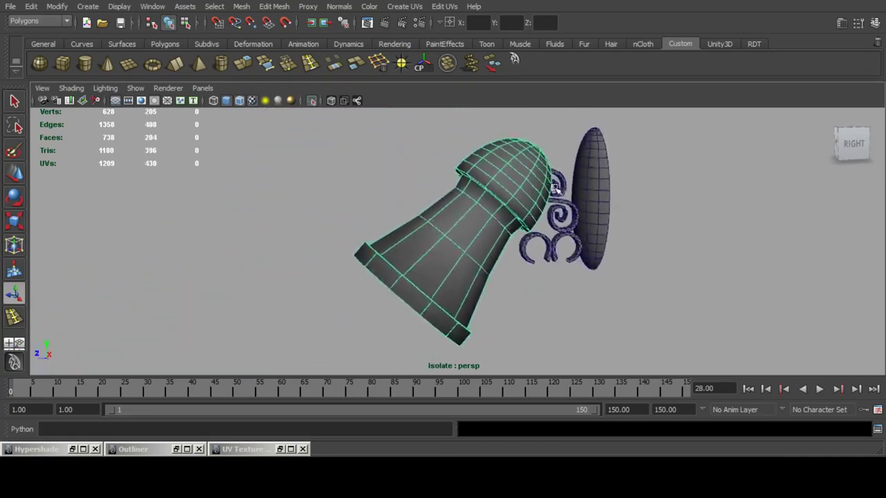
alt+drag(551, 170, 480, 196)
scroll(479, 197, up, 4)
alt+middle_drag(514, 177, 468, 219)
alt+drag(492, 210, 396, 244)
scroll(452, 242, up, 5)
scroll(426, 219, up, 1)
key(f)
alt+right_drag(419, 280, 301, 250)
alt+drag(301, 250, 444, 238)
alt+right_drag(444, 238, 482, 233)
click(379, 66)
alt+drag(421, 244, 446, 253)
alt+middle_drag(447, 252, 450, 208)
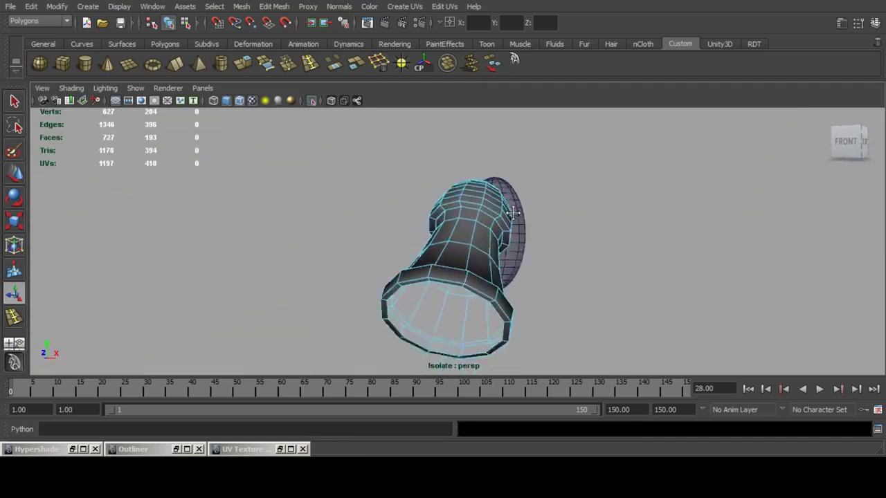
Delete the ring of short edges running across the lampshade's outer rim.
alt+drag(450, 207, 286, 267)
alt+middle_drag(287, 267, 392, 231)
alt+right_drag(392, 231, 451, 247)
alt+drag(450, 247, 465, 256)
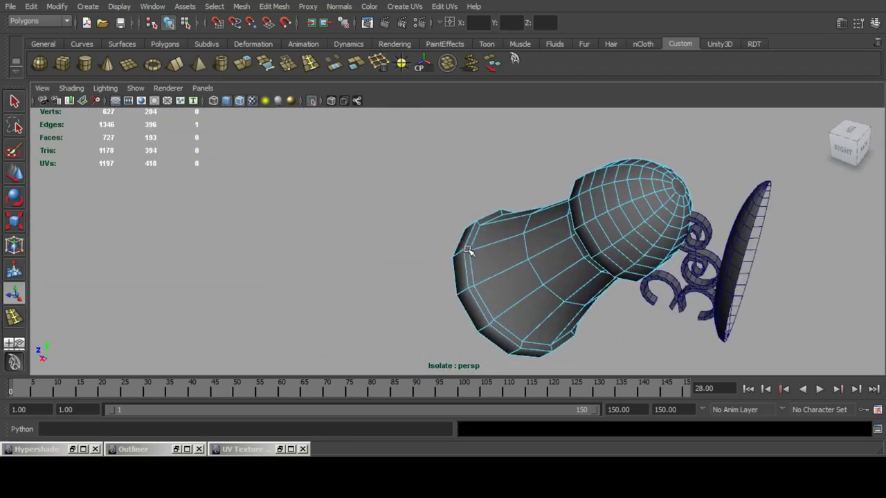
key(Delete)
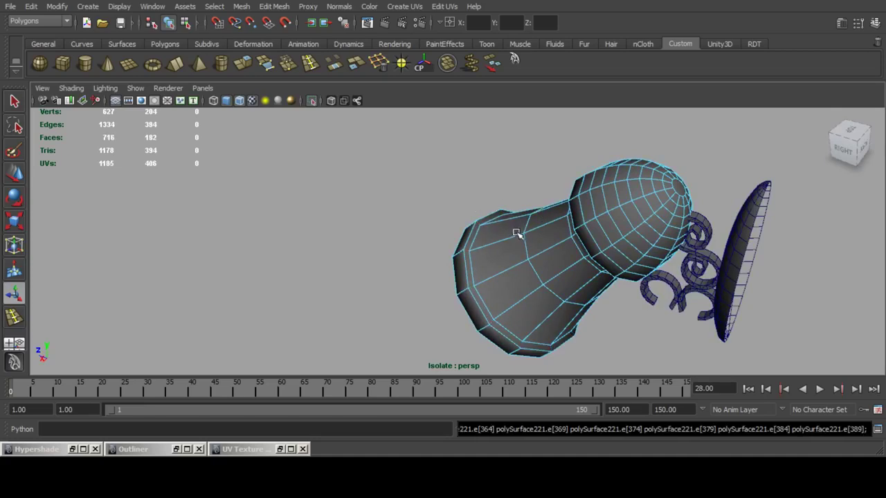
Apply planar mapping fitted to the bounding box to the wall lamp's round back plate.
alt+drag(517, 234, 668, 213)
alt+middle_drag(668, 213, 518, 274)
alt+drag(518, 274, 478, 283)
click(541, 270)
scroll(486, 184, up, 3)
alt+middle_drag(485, 184, 471, 243)
scroll(471, 243, up, 4)
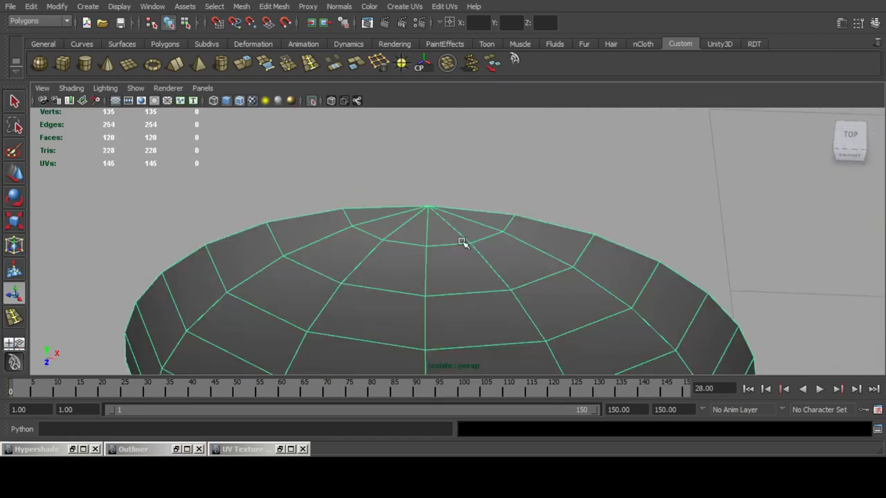
click(404, 6)
click(519, 23)
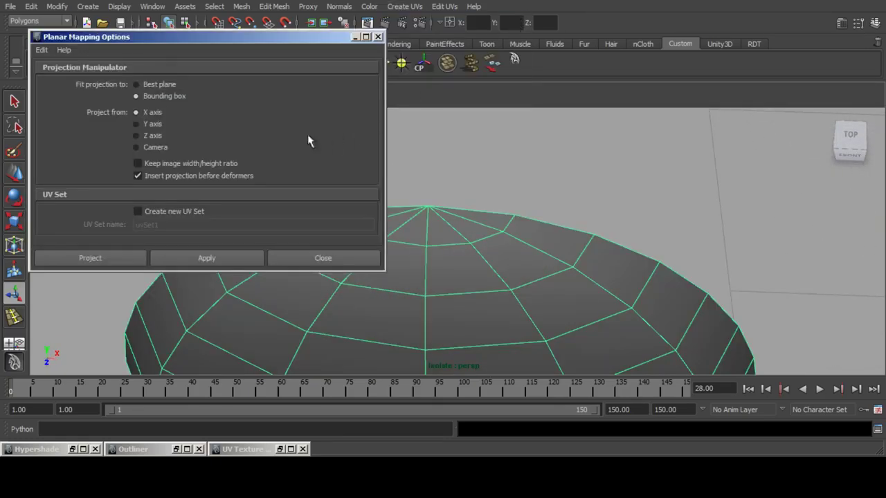
click(90, 257)
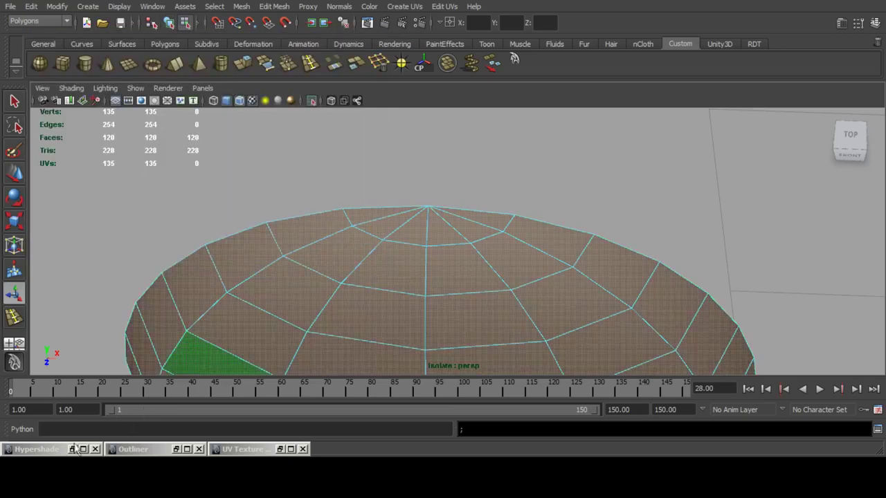
Select all of the back plate's UVs and move the shell sideways out of the 0–1 texture space.
click(281, 450)
scroll(258, 212, down, 6)
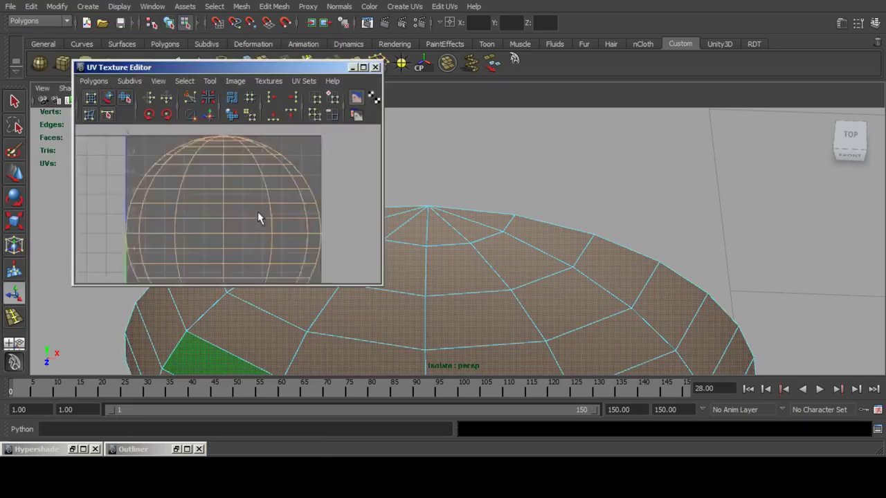
key(ctrl+F12)
click(14, 174)
scroll(47, 163, down, 5)
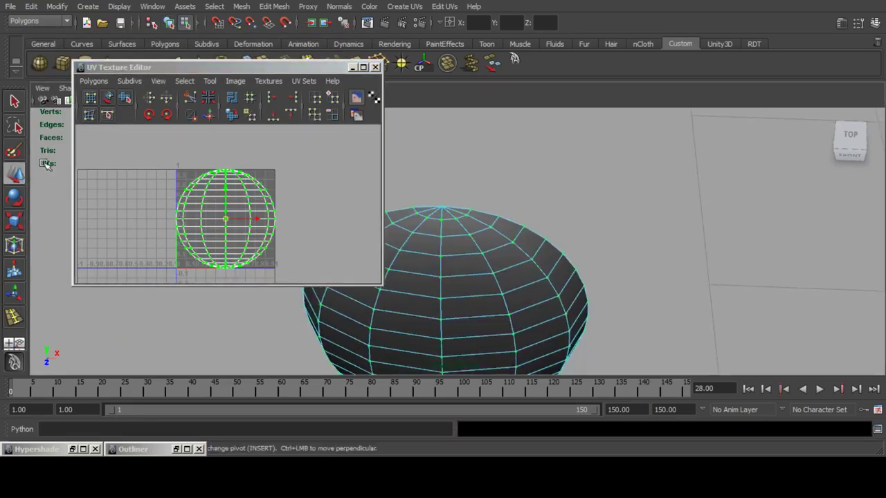
scroll(258, 216, down, 4)
alt+middle_drag(259, 216, 248, 174)
drag(248, 181, 366, 170)
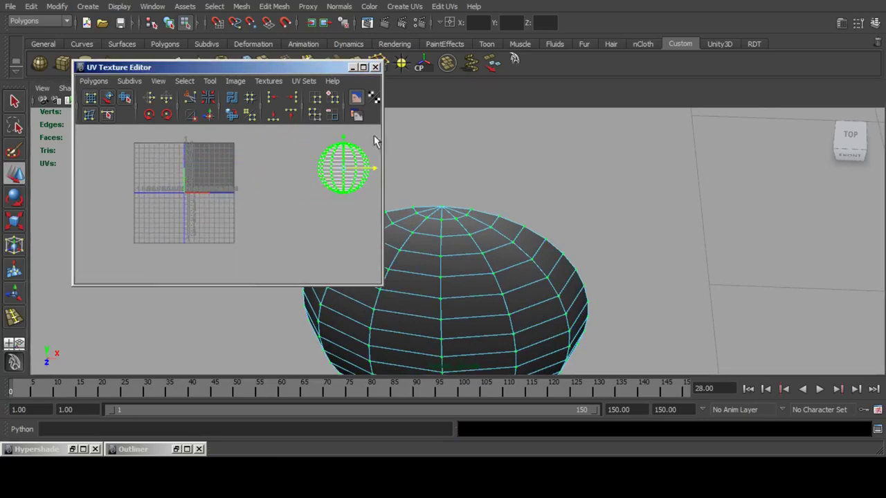
click(352, 67)
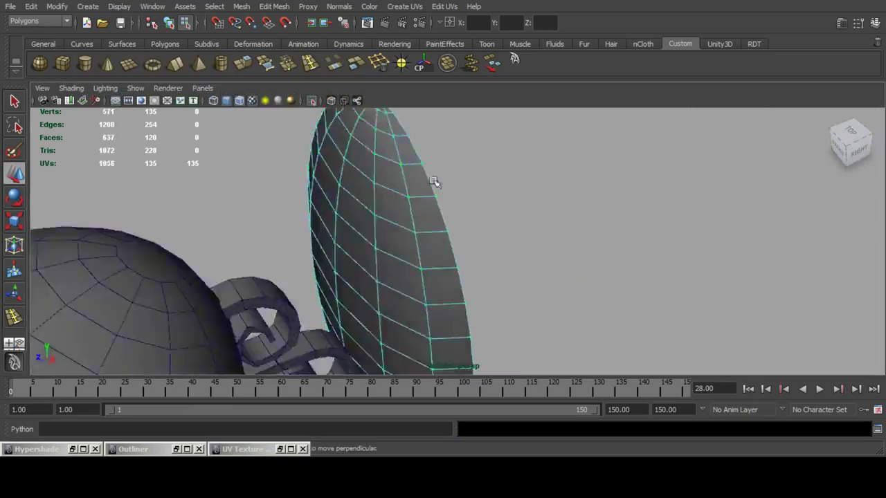
Select the four scroll pieces between the lampshade and the back plate together and show their UVs.
alt+right_drag(434, 181, 410, 197)
alt+middle_drag(410, 197, 462, 178)
alt+drag(462, 177, 401, 159)
alt+right_drag(402, 159, 495, 191)
key(F8)
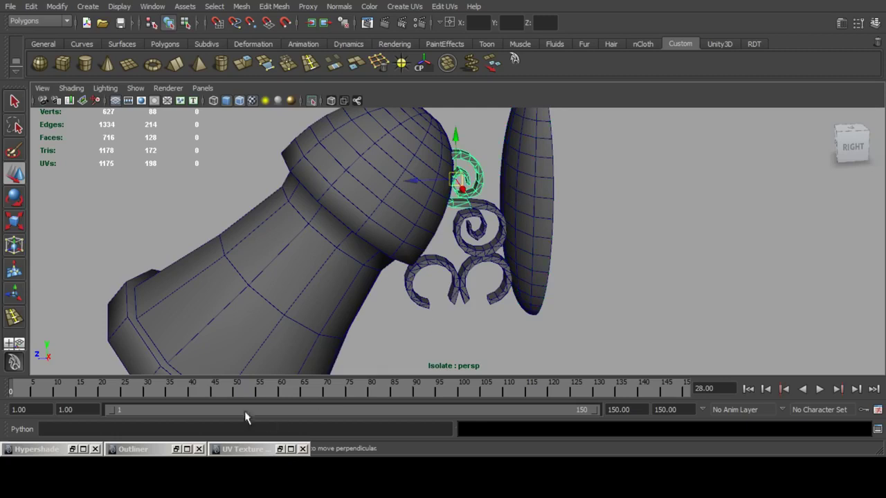
click(281, 449)
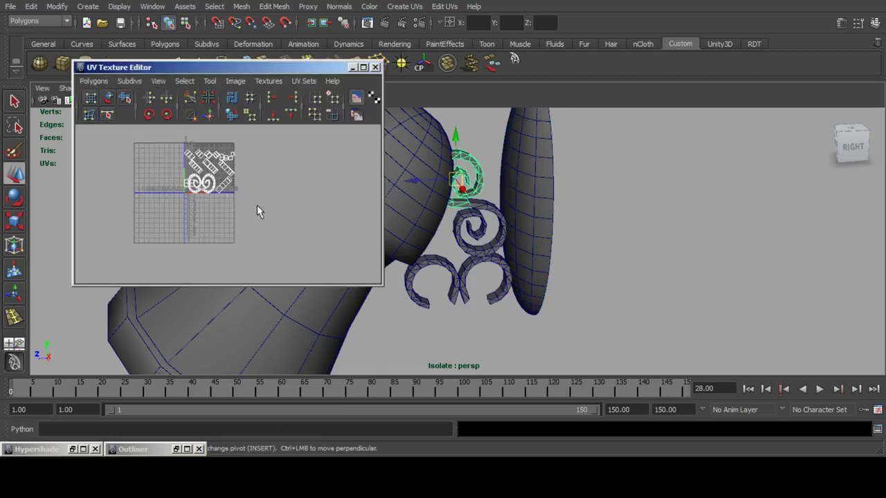
alt+drag(498, 193, 483, 195)
shift+click(490, 224)
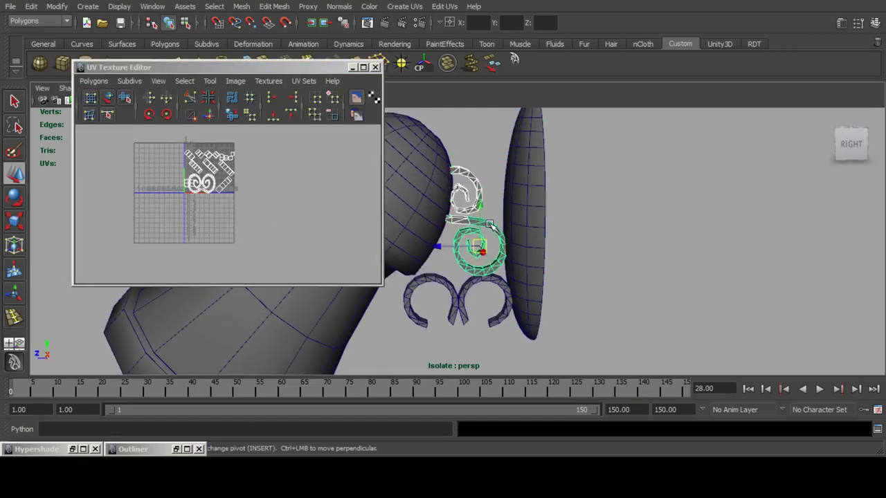
shift+click(494, 278)
shift+click(439, 280)
Select all UVs of the scroll pieces and move them out of the 0–1 texture space beside the back plate's shell.
right_drag(204, 166, 239, 167)
drag(170, 135, 262, 210)
scroll(275, 180, down, 2)
right_drag(523, 190, 560, 191)
alt+middle_drag(322, 184, 222, 209)
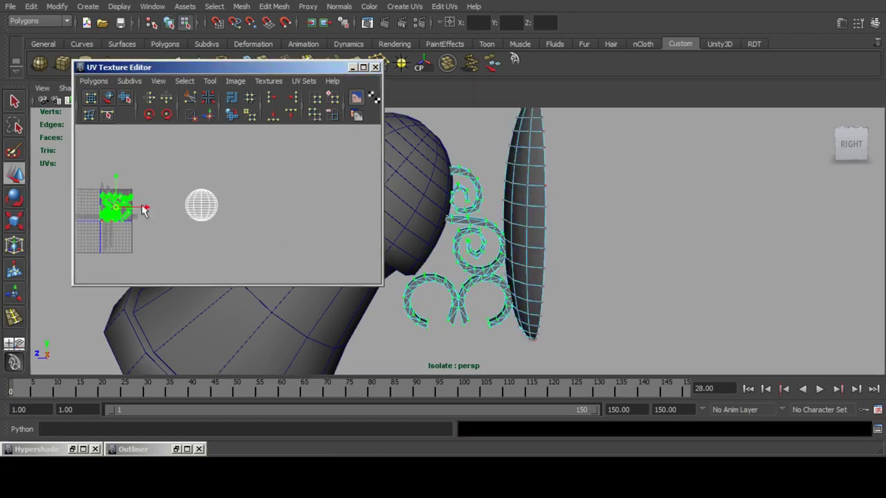
drag(116, 204, 231, 201)
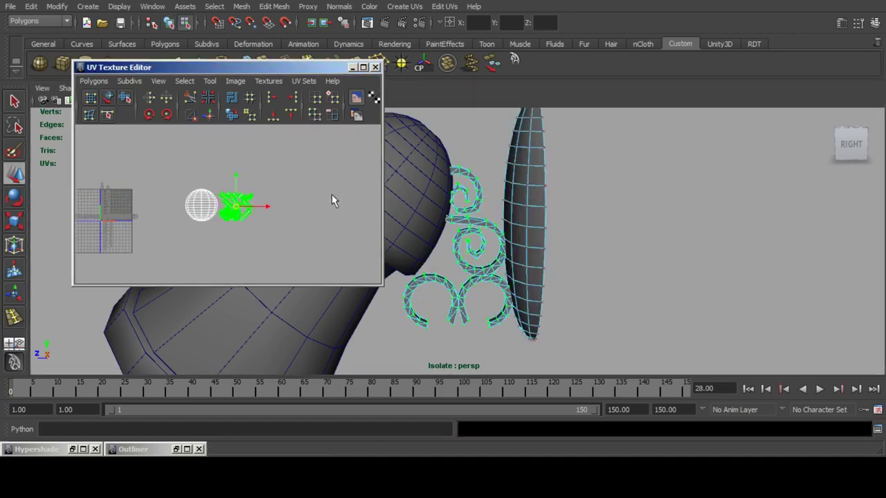
click(334, 201)
Select the tilted lampshade and rotate it until it stands upright, then clear the selection.
alt+middle_drag(477, 210, 607, 213)
right_drag(458, 187, 493, 188)
key(w)
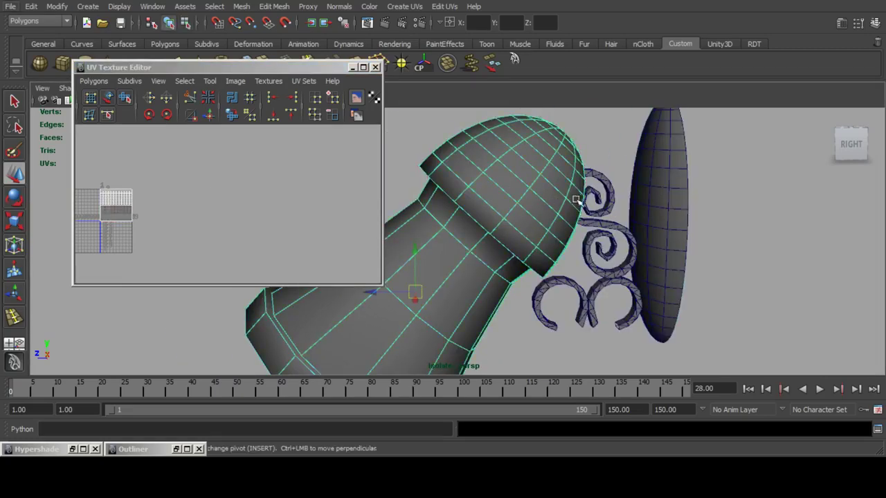
click(352, 67)
key(e)
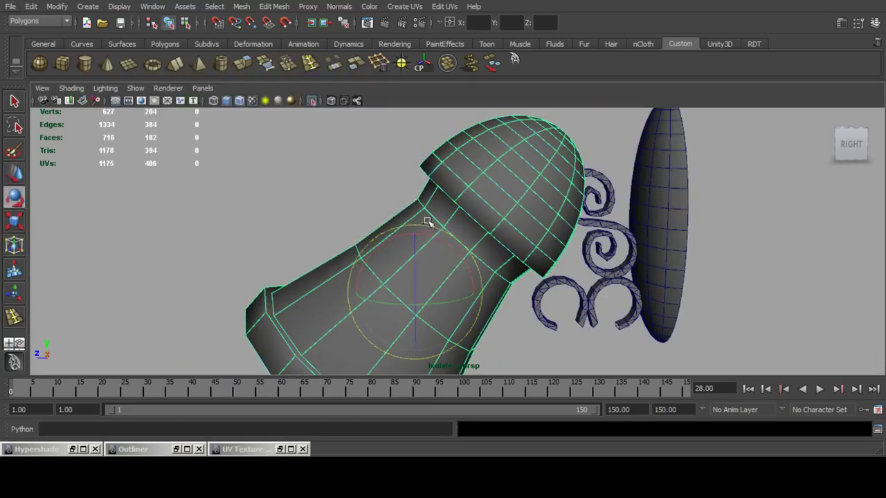
drag(435, 235, 393, 230)
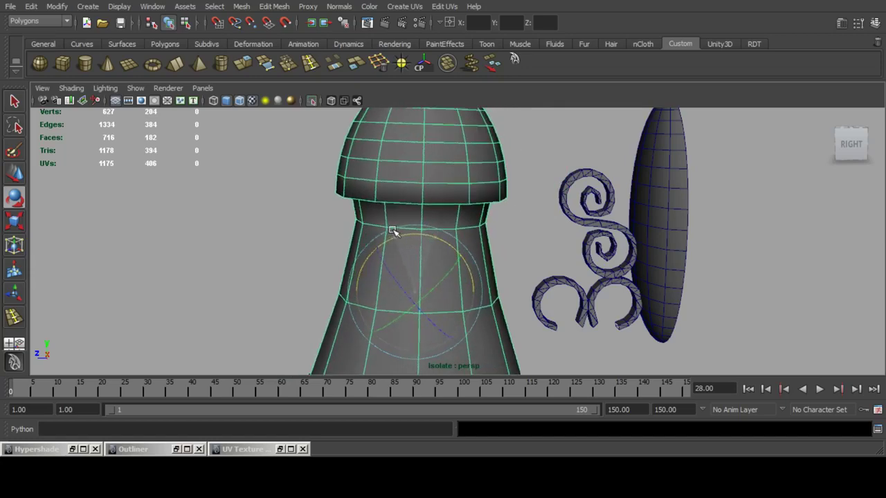
scroll(502, 192, down, 4)
scroll(504, 192, up, 3)
alt+drag(490, 200, 445, 233)
click(297, 211)
Select the faces of the lampshade's neck, flared body and outer bottom rim.
scroll(441, 222, down, 4)
alt+middle_drag(441, 222, 455, 197)
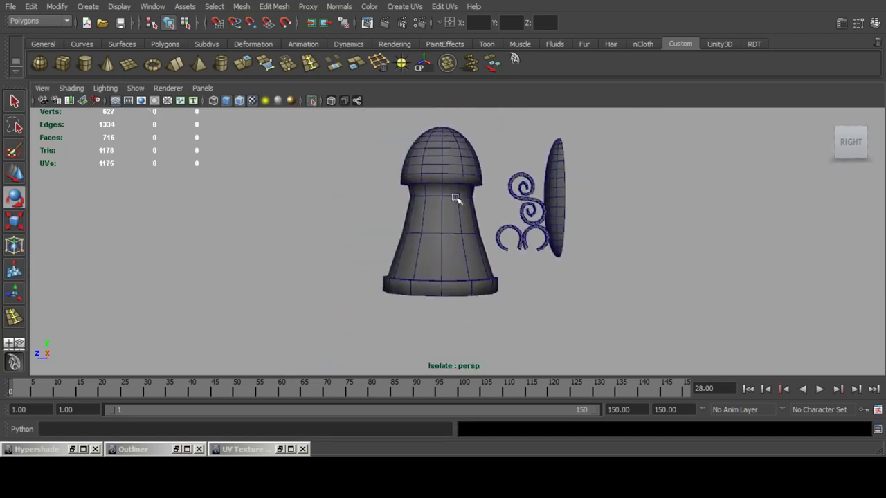
click(432, 210)
right_drag(432, 233, 367, 216)
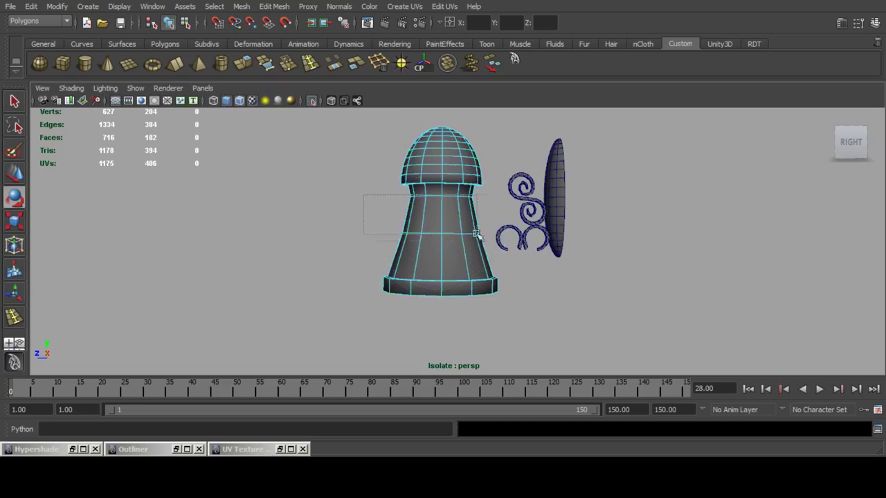
drag(476, 234, 499, 243)
click(13, 103)
scroll(330, 207, up, 3)
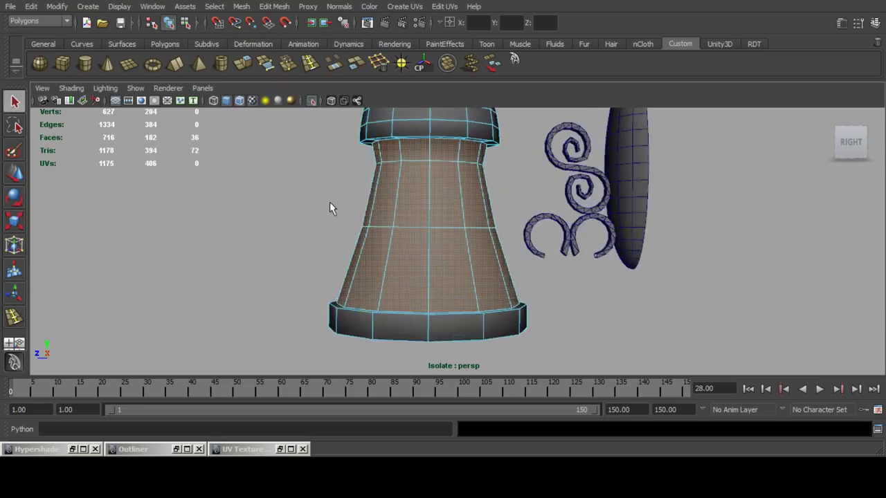
shift+click(431, 326)
shift+double_click(410, 327)
Apply cylindrical mapping to the selected lampshade body faces.
alt+drag(418, 218, 376, 231)
alt+middle_drag(391, 162, 406, 251)
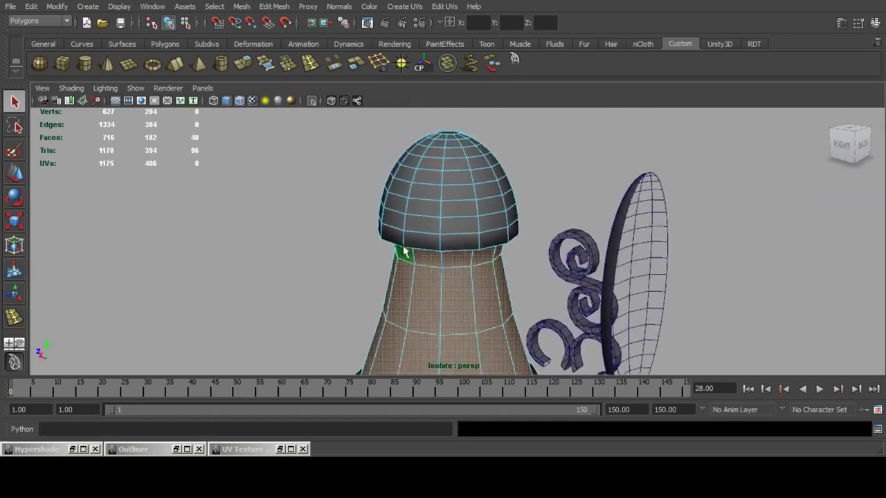
alt+drag(405, 252, 451, 221)
click(391, 7)
click(435, 37)
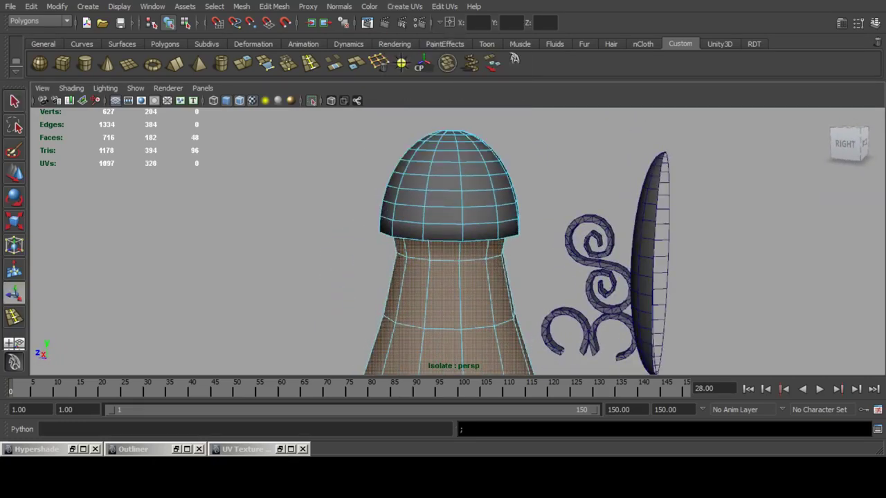
Select the lampshade body's UVs and move the shell above the 0–1 texture space.
click(251, 450)
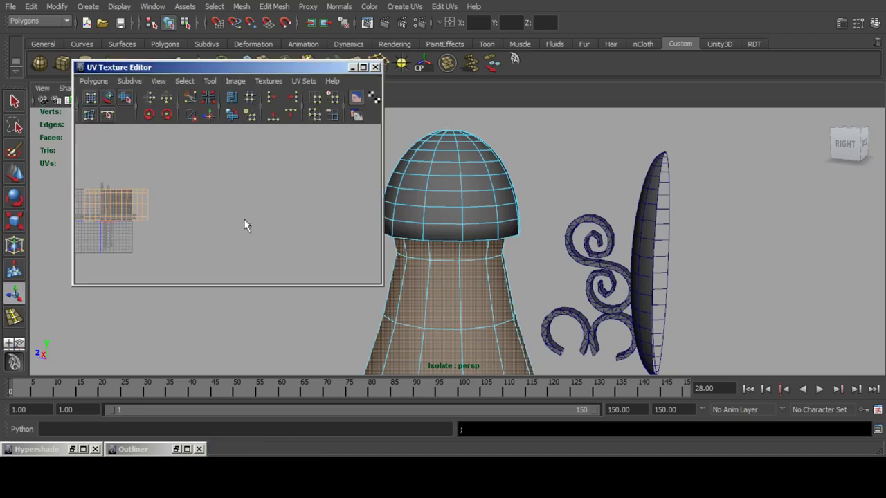
drag(69, 243, 75, 240)
click(18, 178)
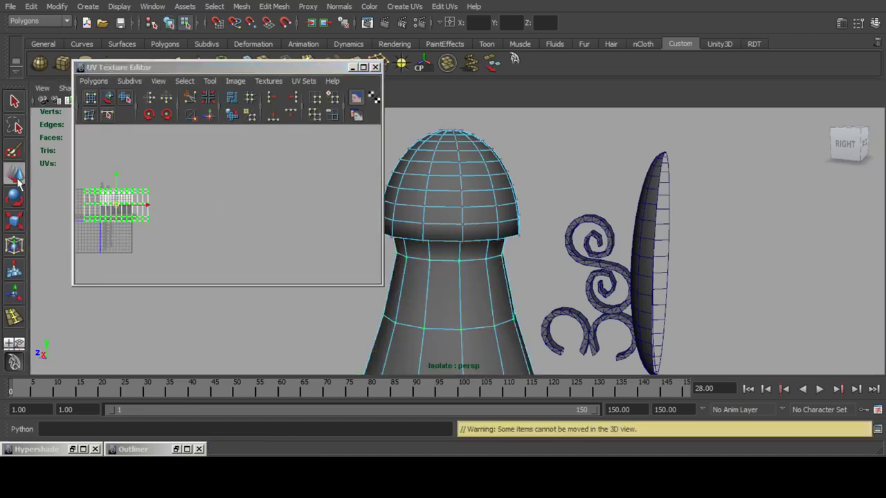
alt+middle_drag(262, 203, 298, 215)
drag(264, 214, 216, 170)
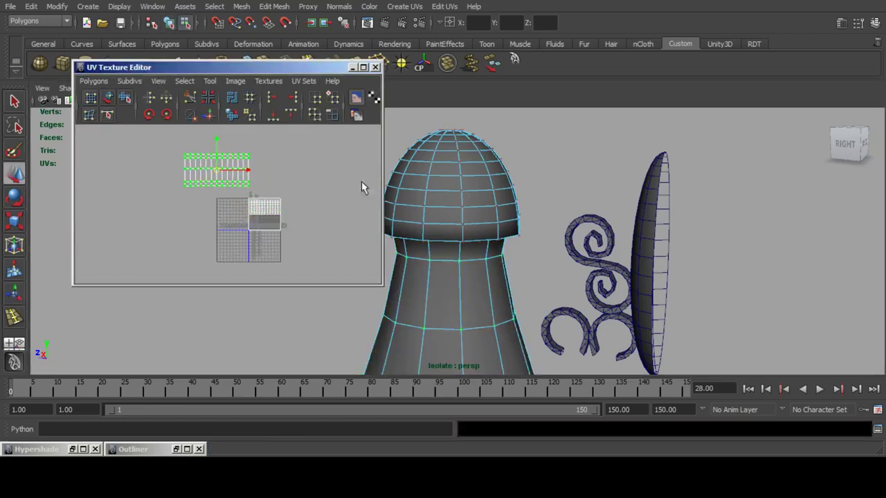
alt+middle_drag(459, 186, 478, 207)
alt+drag(479, 206, 480, 200)
alt+middle_drag(472, 185, 476, 200)
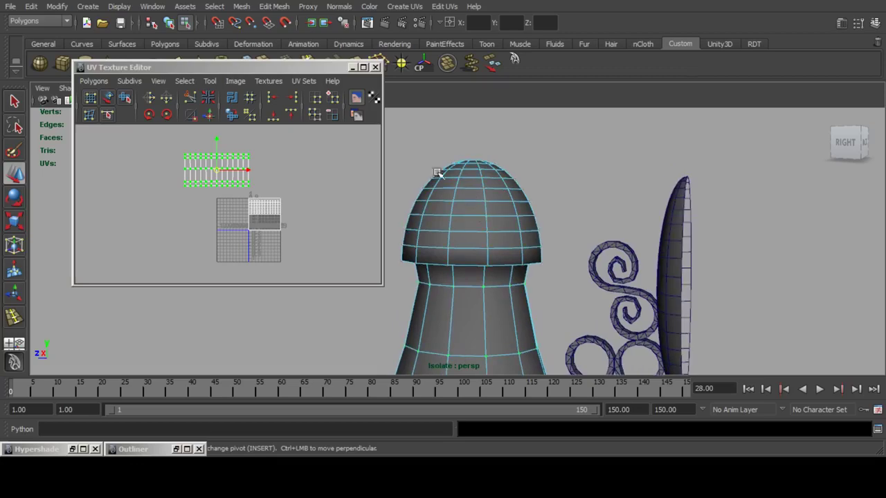
drag(483, 215, 550, 270)
ctrl+drag(407, 276, 549, 217)
Select the ring of short edges around the underside of the dome's lower rim and remove it.
scroll(548, 217, up, 2)
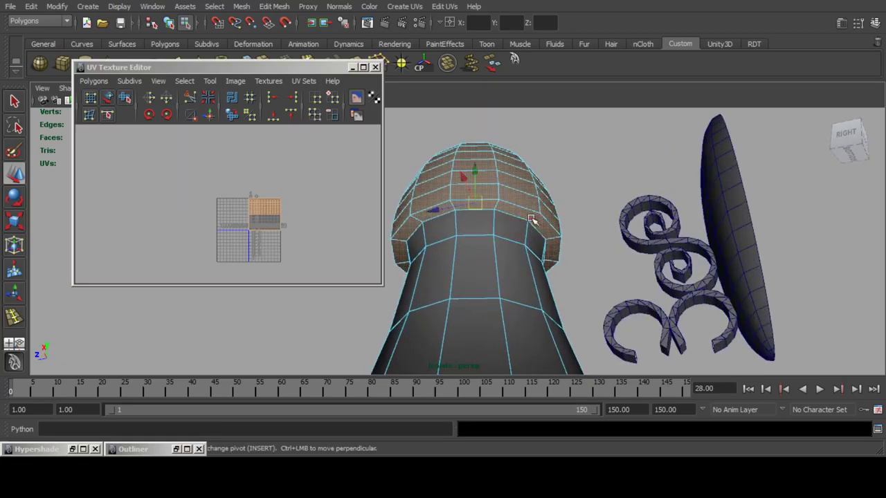
click(531, 220)
ctrl+right_drag(531, 220, 568, 221)
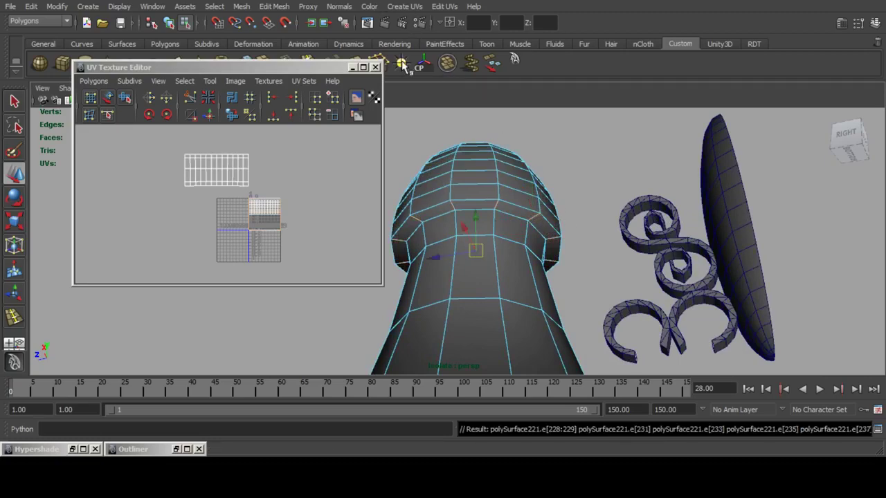
click(378, 61)
alt+drag(518, 180, 493, 225)
alt+middle_drag(492, 226, 506, 199)
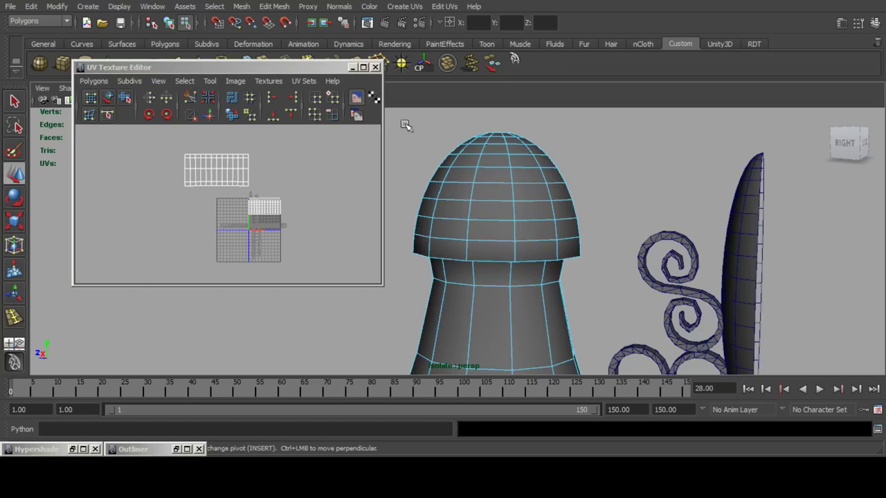
Select the faces of the lampshade's dome and apply cylindrical mapping to them.
drag(602, 237, 613, 243)
alt+drag(623, 178, 564, 142)
click(405, 6)
click(416, 40)
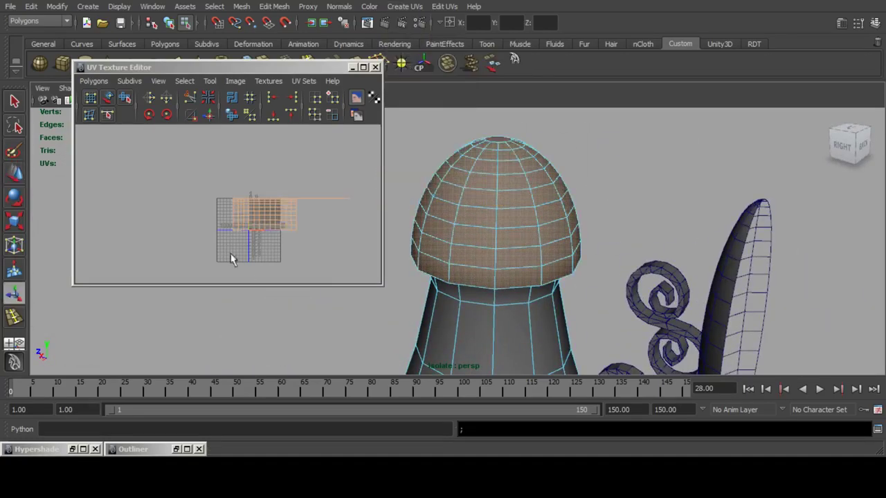
Apply planar mapping from the Y axis, fitted to the bounding box, to the rings of faces capping the dome.
alt+drag(496, 159, 473, 220)
click(408, 10)
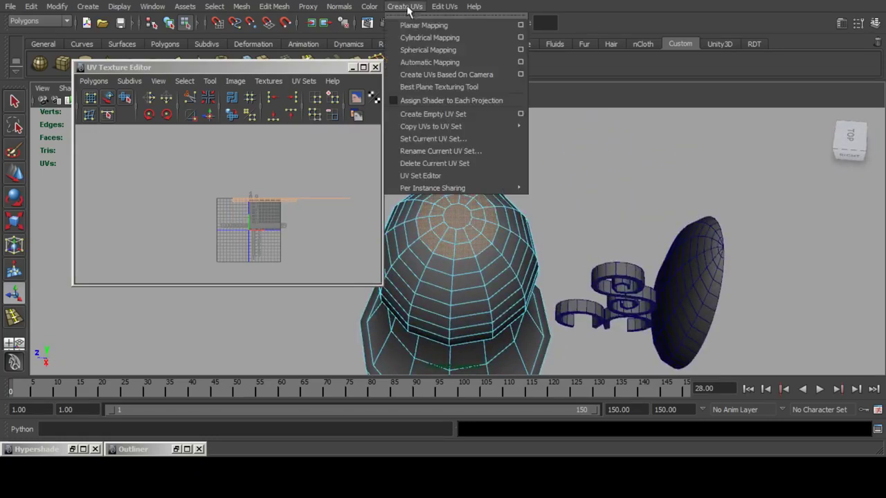
click(516, 23)
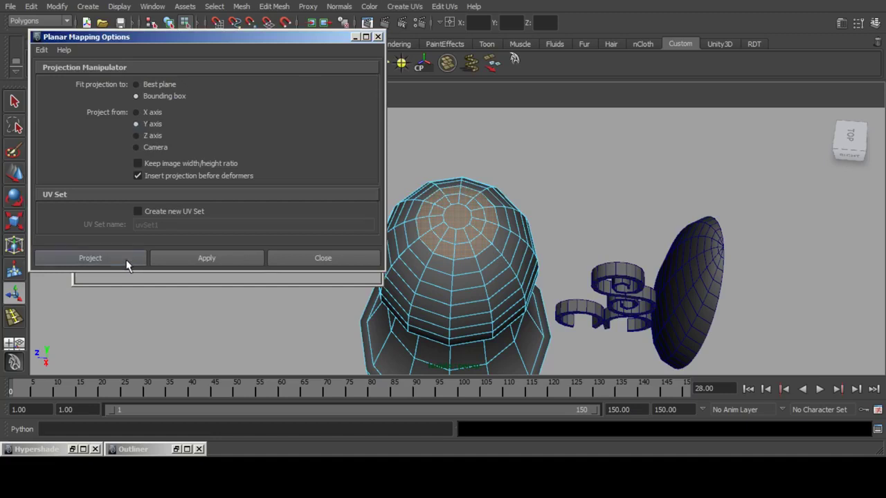
click(90, 258)
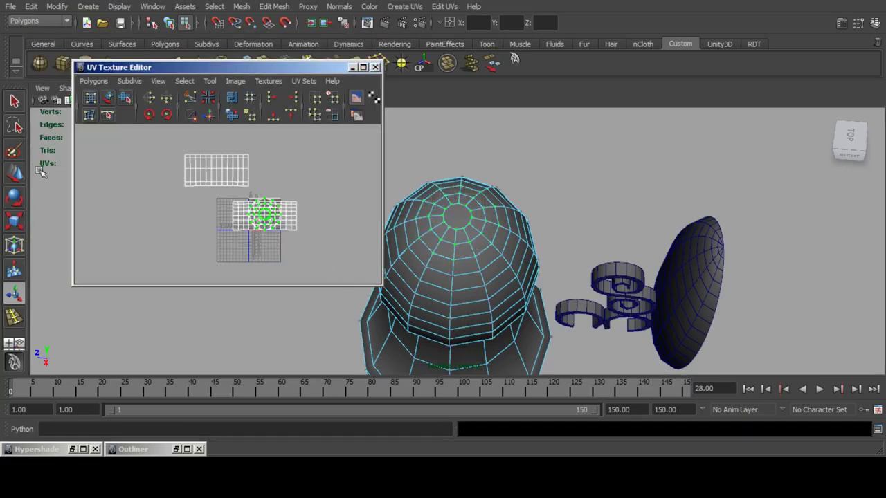
Move the dome cap's circular UV shell up out of the 0–1 texture space.
click(15, 176)
drag(272, 216, 293, 170)
scroll(291, 181, up, 5)
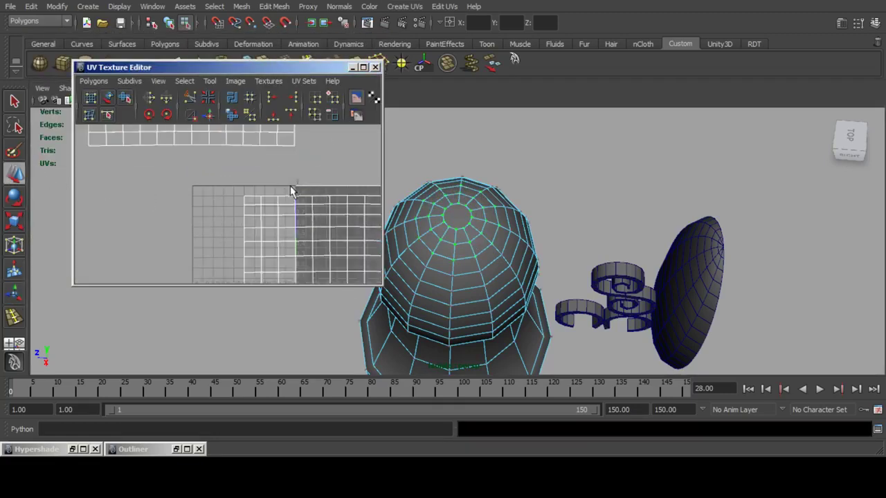
alt+middle_drag(290, 185, 186, 156)
Select the dome's rectangular UV grid and place it directly above the lampshade body's shell.
drag(329, 175, 326, 174)
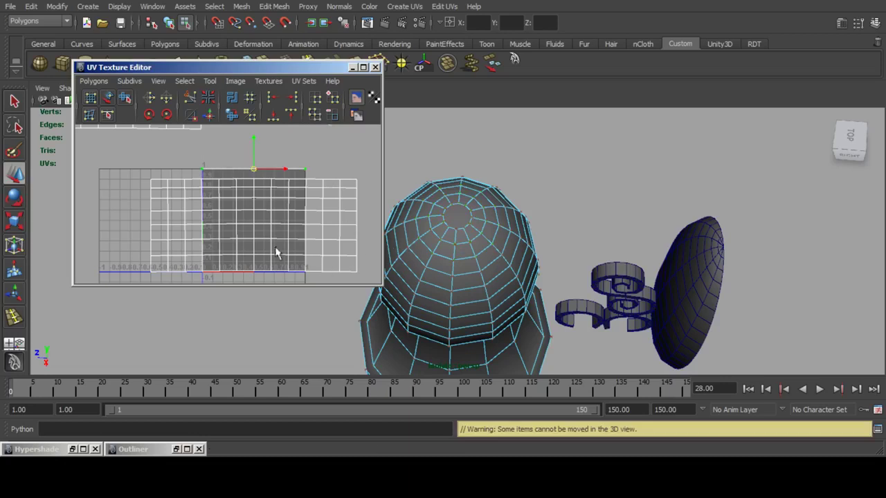
drag(138, 176, 183, 190)
drag(366, 280, 366, 281)
scroll(259, 200, down, 5)
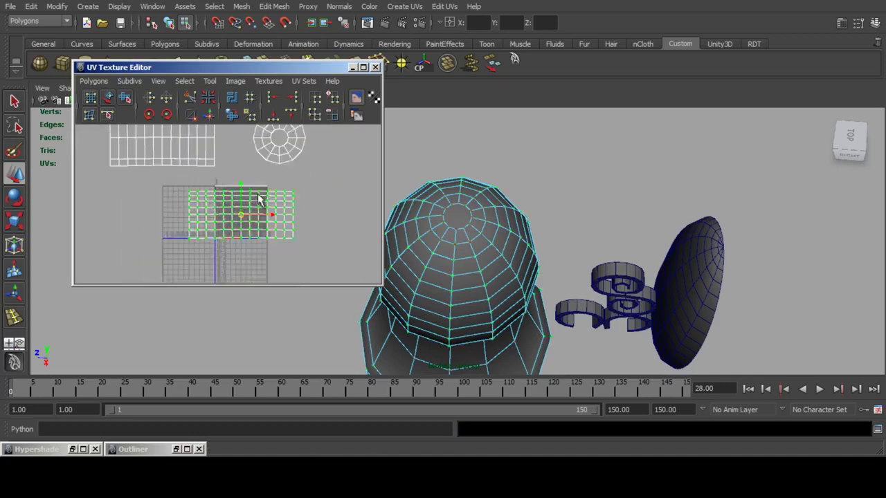
alt+middle_drag(258, 201, 254, 249)
drag(248, 252, 170, 125)
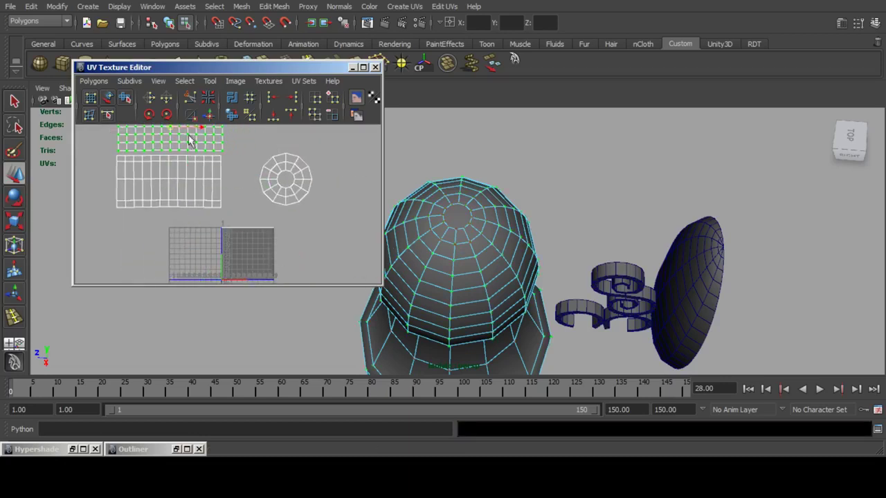
Select the circular dome cap shell and move it right beside the dome's rectangular UV grid.
drag(321, 203, 321, 203)
alt+middle_drag(290, 165, 304, 190)
drag(300, 205, 265, 154)
alt+middle_drag(314, 242, 308, 155)
scroll(305, 187, up, 3)
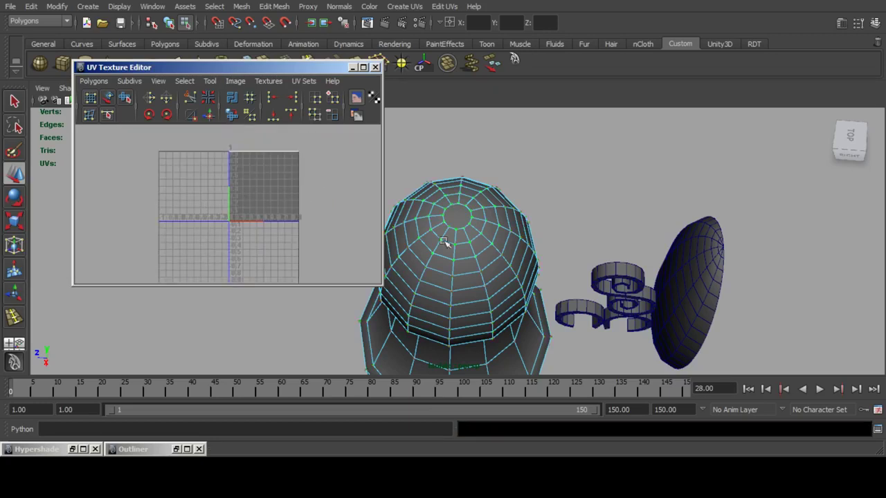
Select the ring faces on the undersides of the dome and bottom rim and apply planar mapping to them.
alt+drag(482, 266, 487, 164)
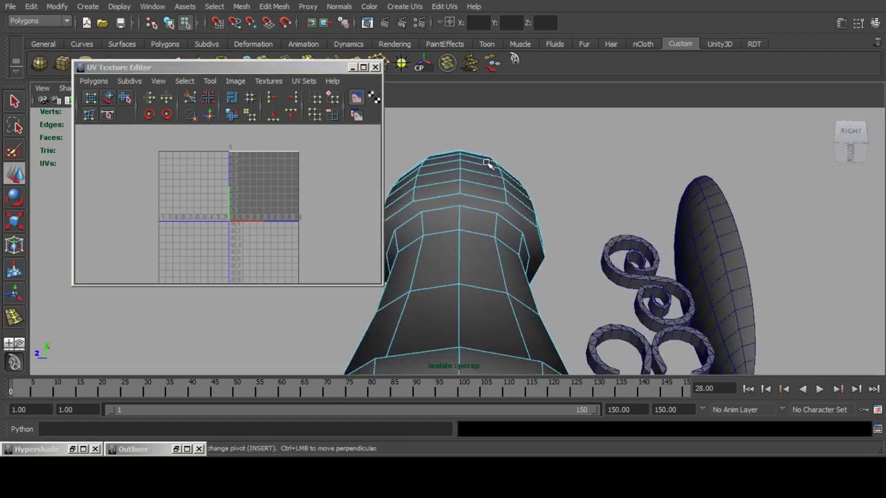
click(481, 200)
scroll(489, 210, down, 3)
alt+middle_drag(489, 210, 505, 155)
alt+drag(509, 236, 499, 268)
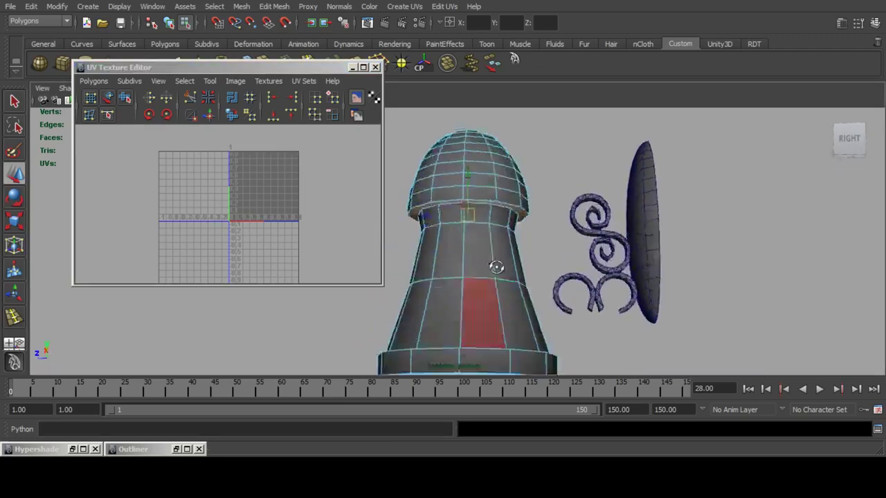
alt+middle_drag(500, 268, 520, 147)
alt+drag(520, 147, 508, 235)
shift+click(495, 295)
alt+drag(496, 293, 543, 167)
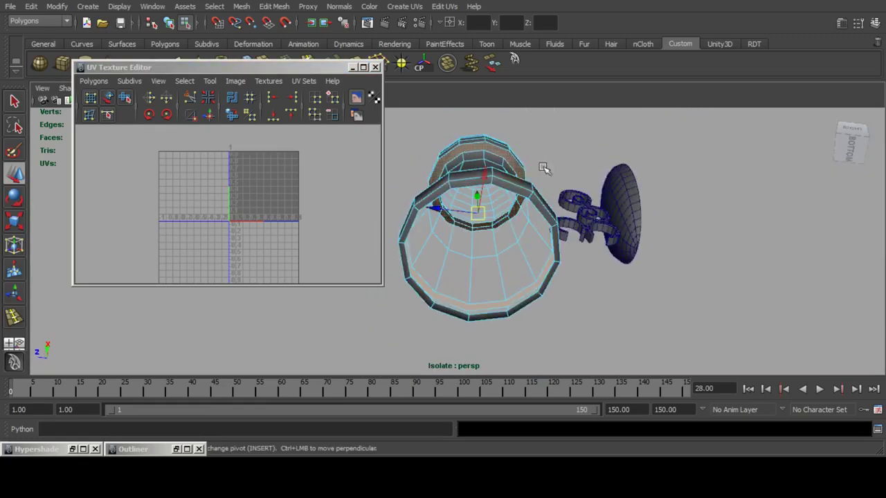
click(404, 6)
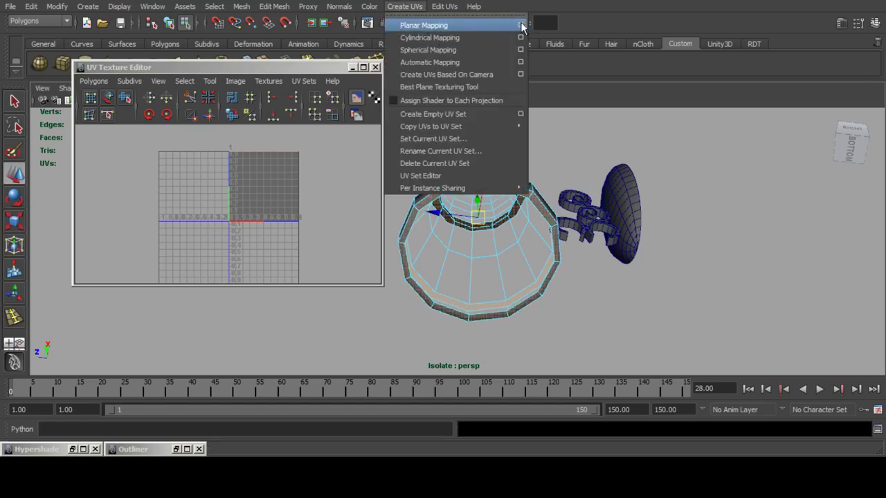
click(521, 25)
click(90, 258)
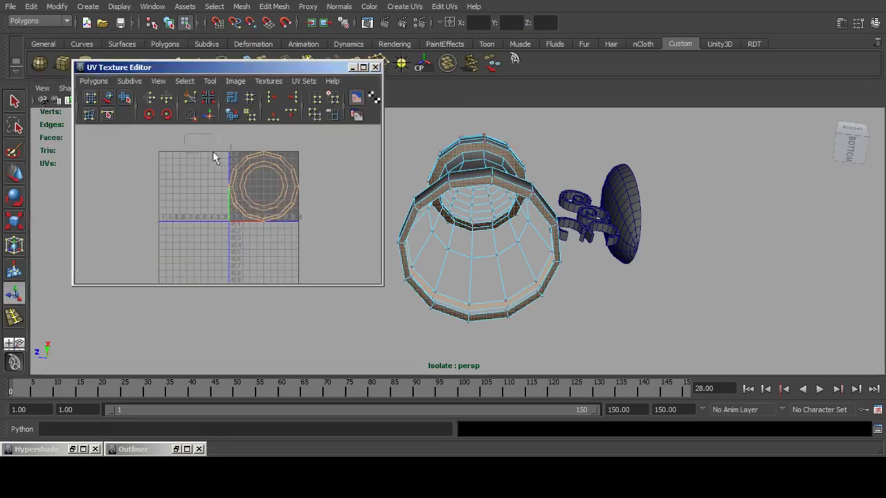
Move the planar-mapped ring UV shell out of the 0–1 texture space and centre it over the dome's rectangular UV grid.
scroll(263, 205, down, 3)
mouse_move(263, 206)
alt+middle_down()
mouse_move(268, 241)
mouse_move(251, 223)
alt+middle_up()
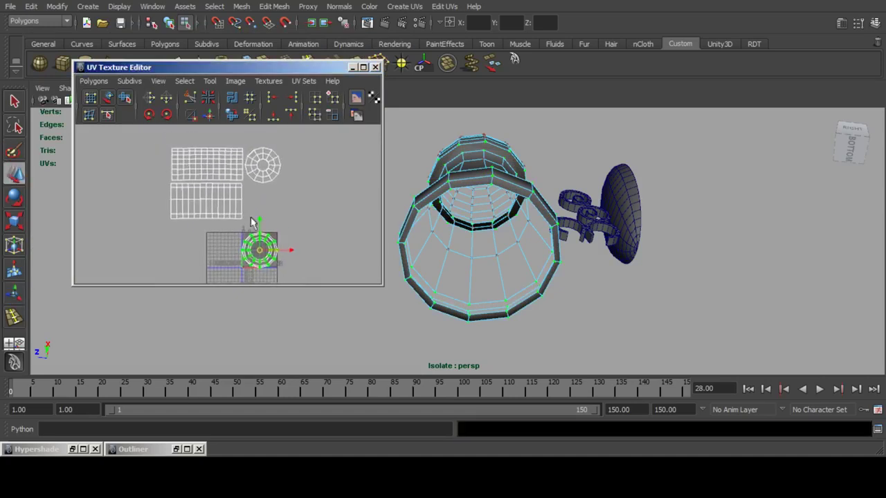
drag(259, 250, 192, 153)
alt+middle_drag(193, 155, 243, 174)
scroll(251, 178, up, 4)
alt+middle_drag(254, 132, 224, 178)
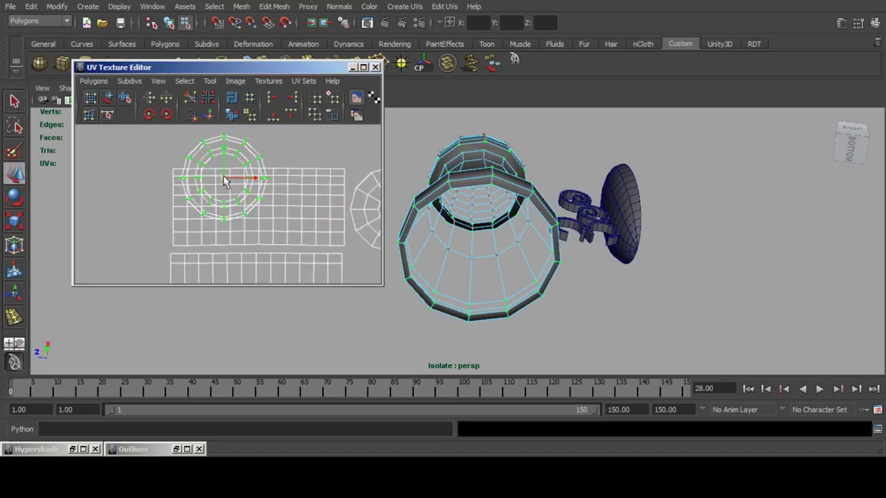
drag(224, 178, 255, 205)
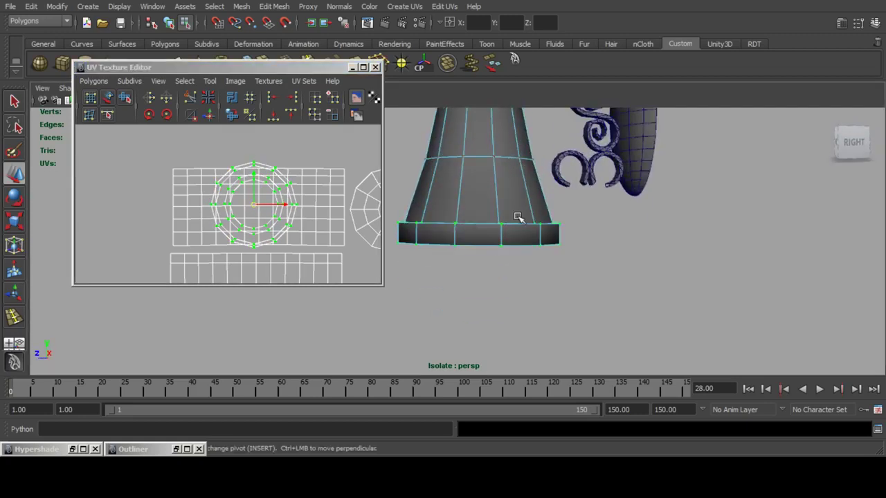
Select the lampshade, scrolls and back plate together as objects and show all their UV shells for component editing.
key(F8)
scroll(255, 226, down, 5)
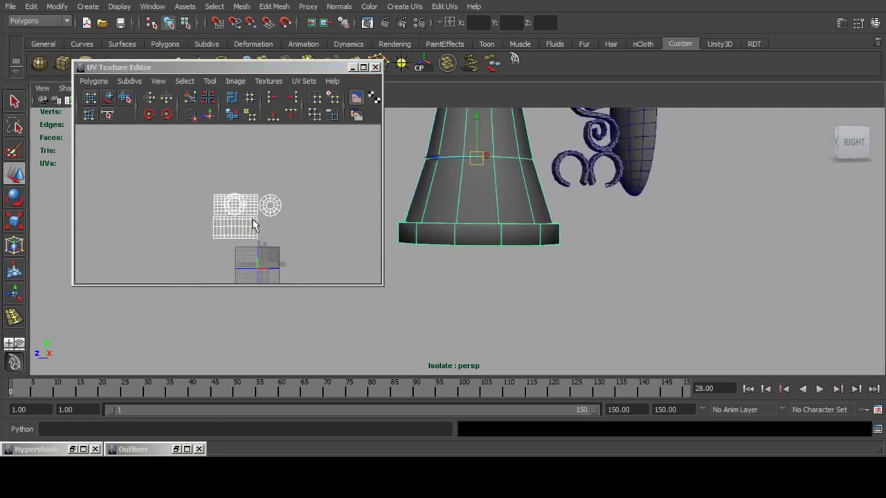
scroll(607, 160, down, 4)
alt+drag(604, 164, 569, 161)
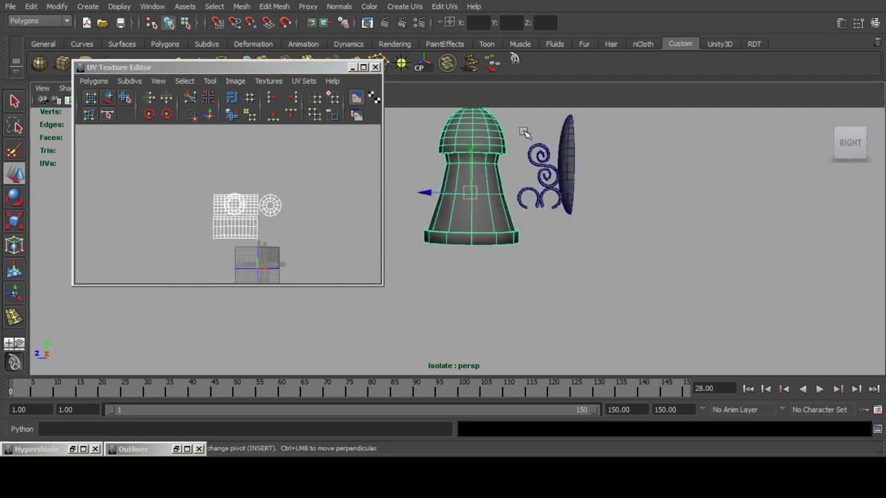
shift+drag(524, 132, 571, 201)
scroll(239, 228, down, 2)
alt+middle_drag(222, 216, 202, 194)
key(F8)
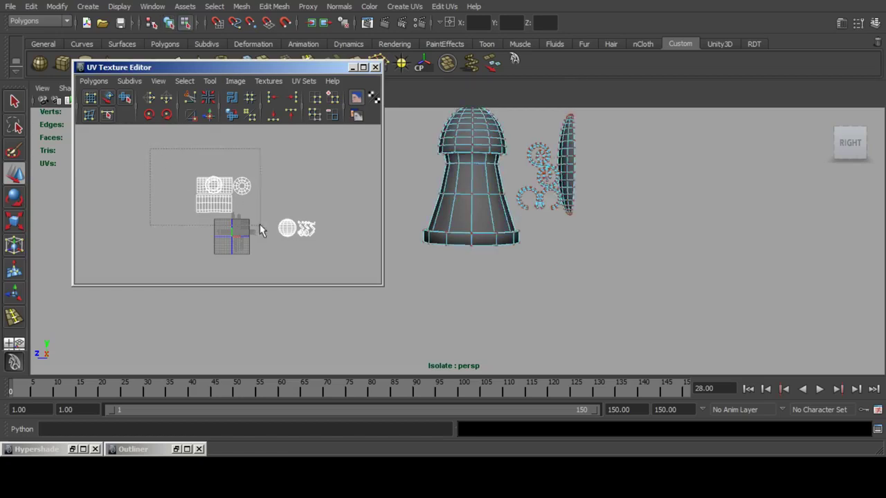
Select all the lampshade's UV shells and move them right beside the back plate and scroll shells.
drag(260, 226, 260, 226)
drag(221, 195, 343, 234)
scroll(343, 224, up, 5)
alt+middle_drag(335, 211, 168, 134)
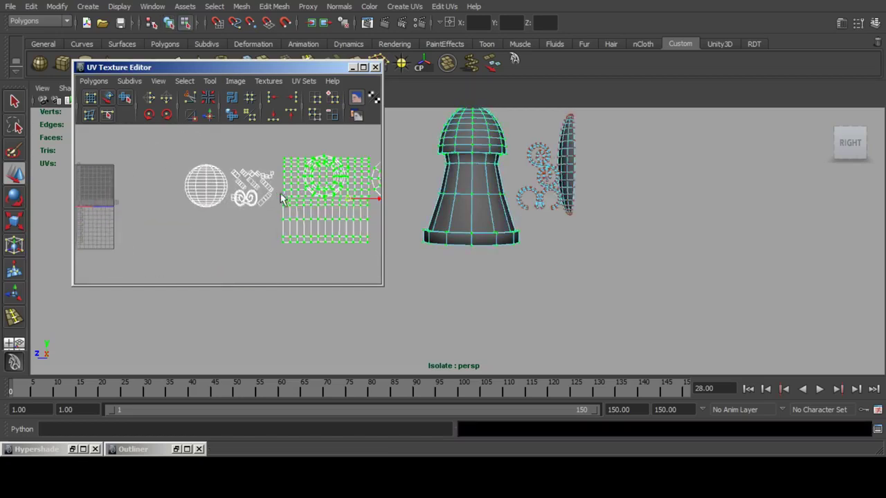
alt+middle_drag(281, 199, 242, 210)
click(296, 217)
key(ctrl+z)
drag(305, 209, 300, 219)
key(F8)
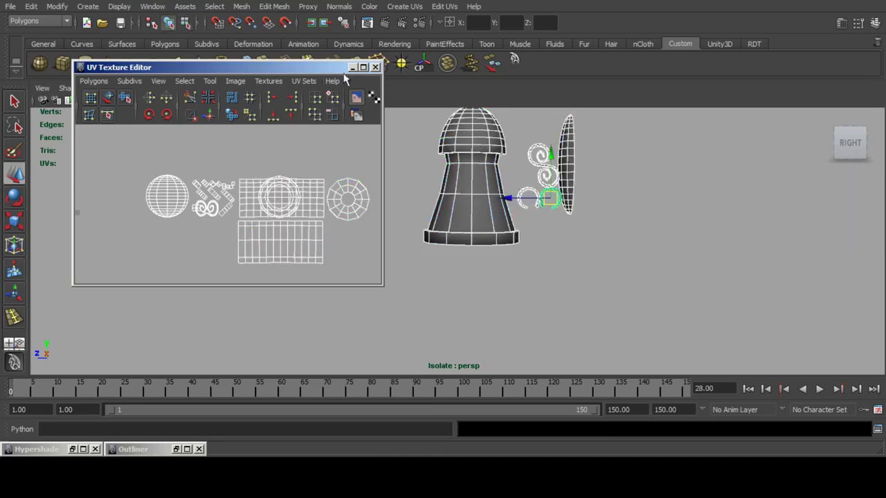
Minimise the UV Texture Editor, then select the candle holder with the square base and frame its base.
click(351, 70)
scroll(443, 208, down, 5)
alt+drag(512, 163, 358, 226)
scroll(358, 226, down, 3)
alt+middle_drag(159, 205, 316, 198)
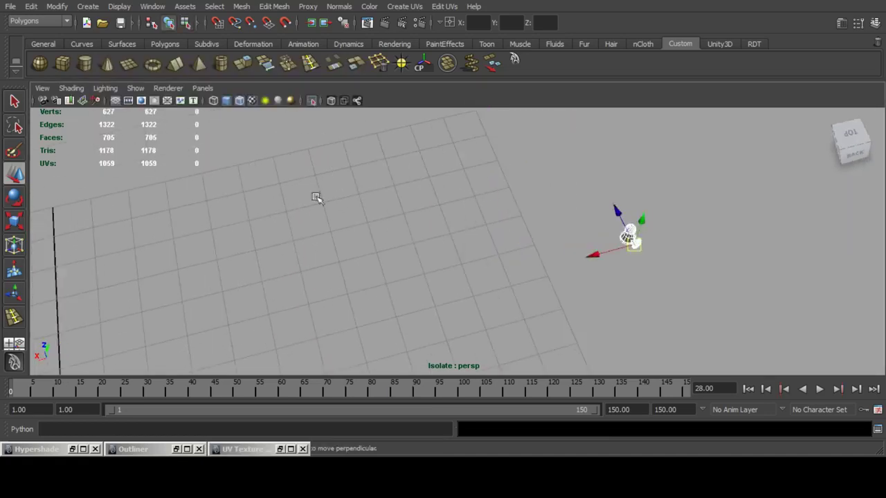
scroll(405, 194, down, 5)
alt+middle_drag(405, 194, 438, 230)
click(444, 168)
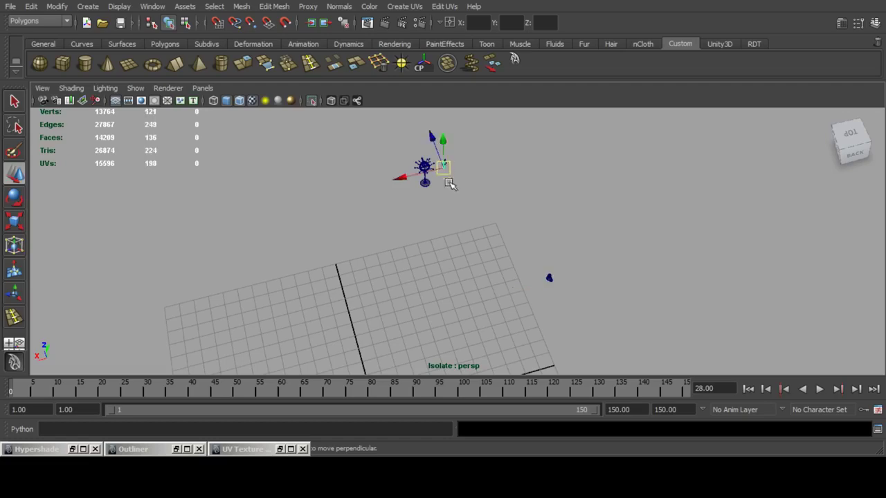
alt+drag(396, 221, 439, 249)
key(f)
scroll(441, 186, up, 5)
alt+middle_drag(439, 249, 446, 162)
scroll(494, 198, up, 8)
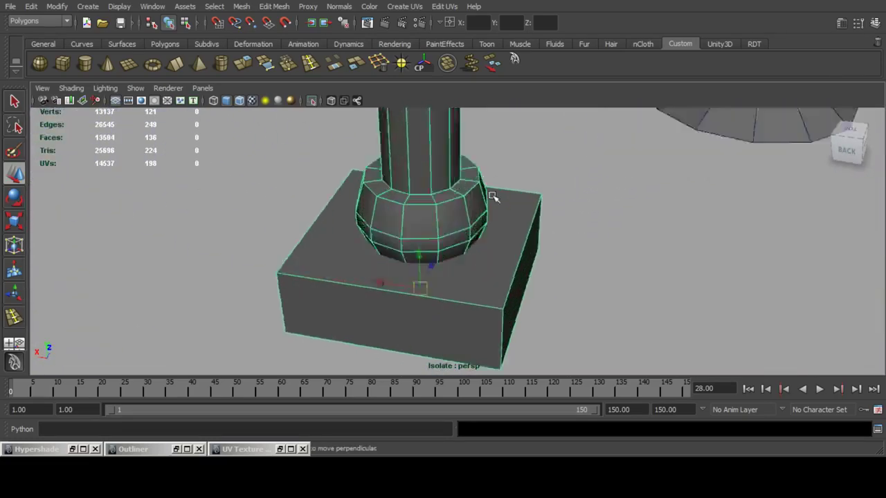
scroll(504, 224, down, 5)
mouse_move(504, 221)
alt+mouse_down()
mouse_move(459, 143)
mouse_move(512, 150)
mouse_move(503, 211)
alt+mouse_up()
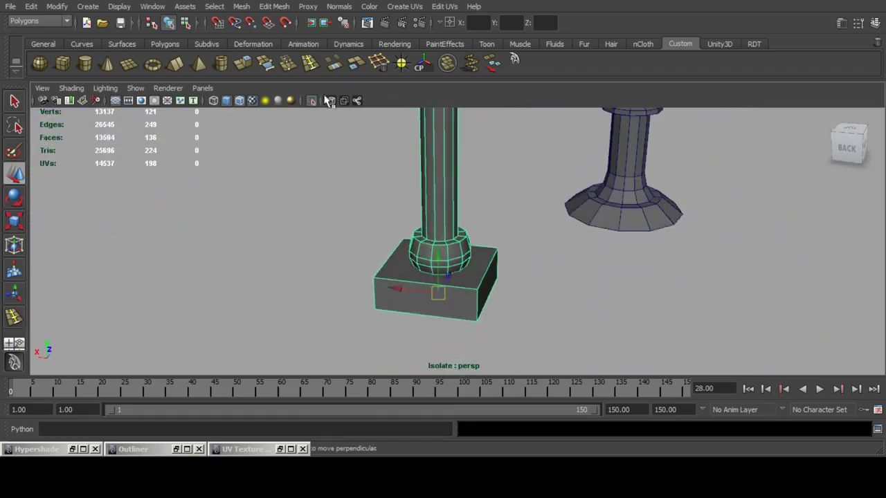
Show the full scene again, separate the square-based holder into its parts, and isolate the pole with the rounded foot.
click(311, 100)
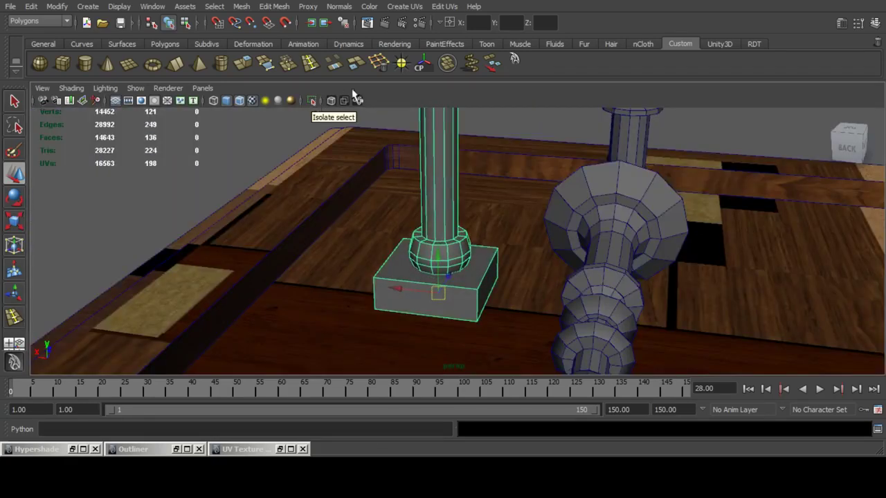
click(490, 64)
click(447, 266)
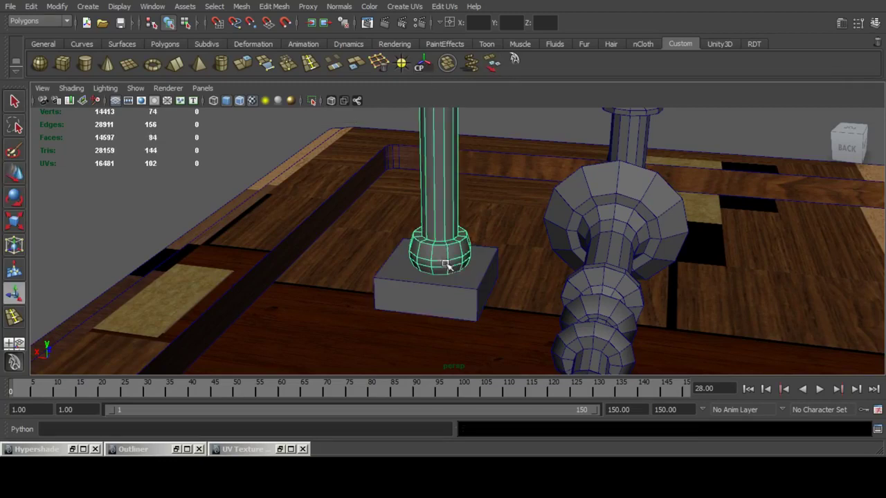
click(312, 100)
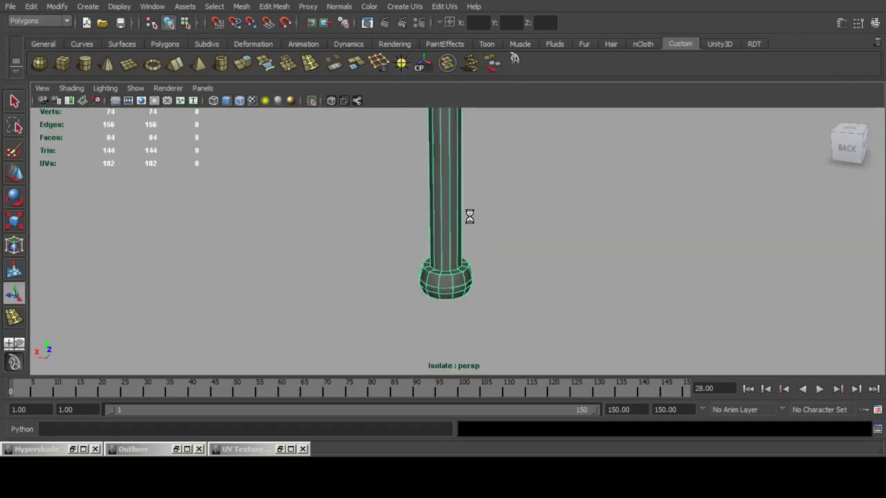
Select the cap faces on the underside of the pole's rounded foot and delete them.
alt+drag(469, 214, 532, 252)
drag(420, 254, 532, 247)
key(Delete)
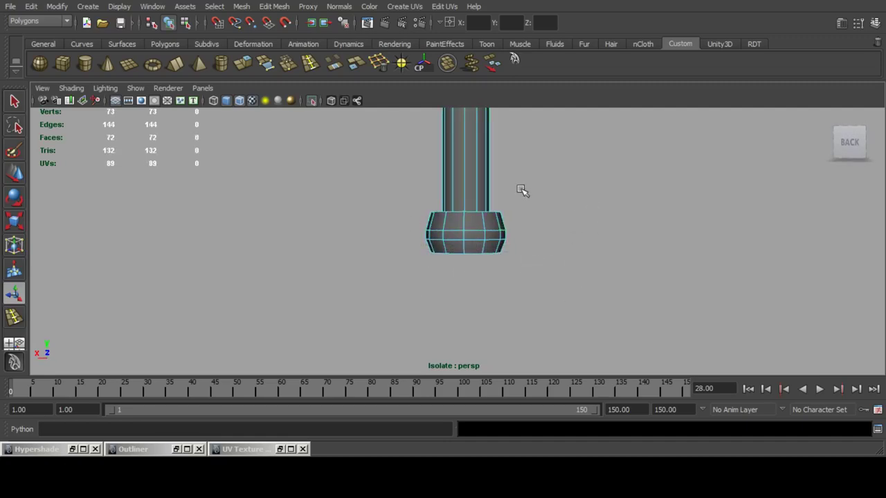
Select the ring of radial edges on top of the pole's rounded foot and delete them.
alt+drag(523, 192, 515, 237)
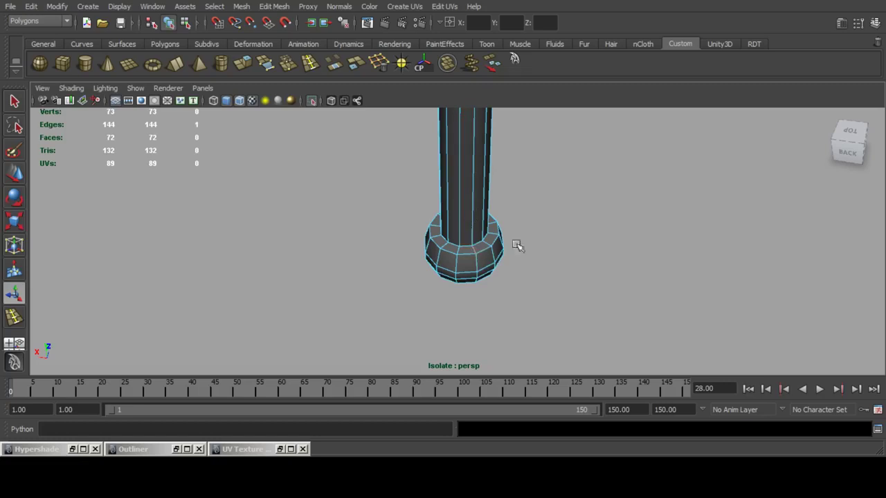
key(ctrl+r)
click(386, 61)
Delete the cap faces at the pole's upper end and turn off isolation to inspect the pole within the scene.
scroll(516, 168, down, 5)
alt+middle_drag(515, 168, 510, 250)
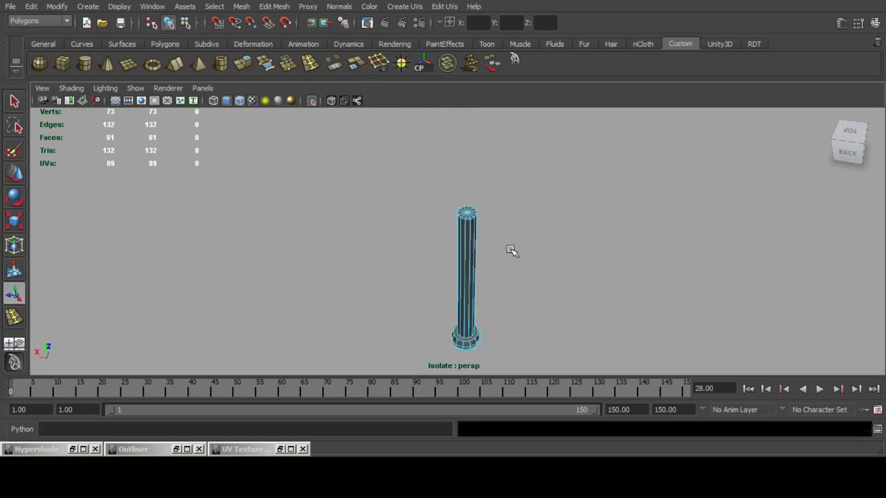
scroll(510, 242, up, 1)
click(312, 101)
alt+drag(472, 201, 492, 164)
alt+middle_drag(492, 164, 477, 199)
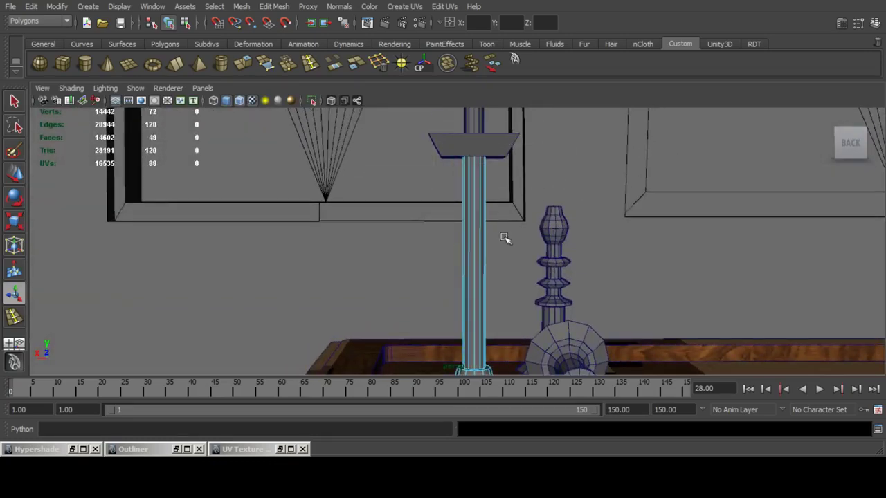
alt+middle_drag(508, 242, 511, 186)
mouse_move(511, 186)
alt+mouse_down()
mouse_move(480, 232)
mouse_move(502, 186)
alt+mouse_up()
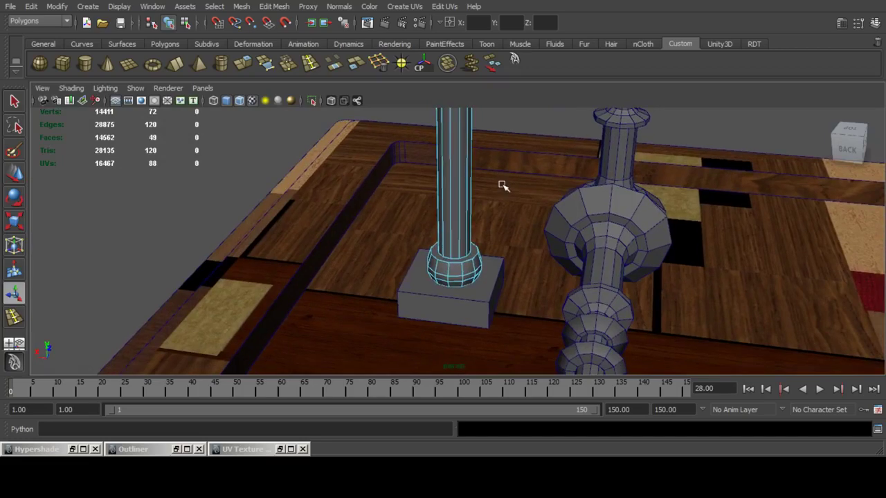
Select the square base and the pole as objects and join them with a Boolean union.
key(q)
click(495, 263)
shift+click(450, 202)
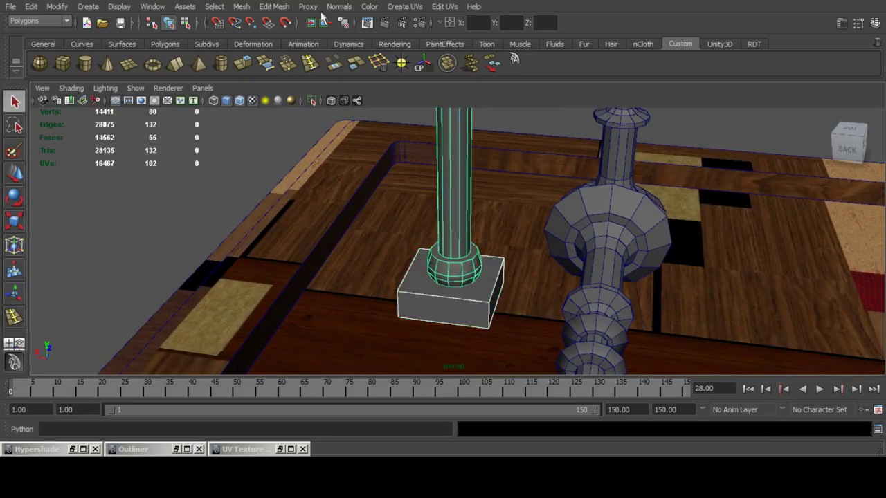
click(243, 10)
mouse_move(375, 63)
click(416, 68)
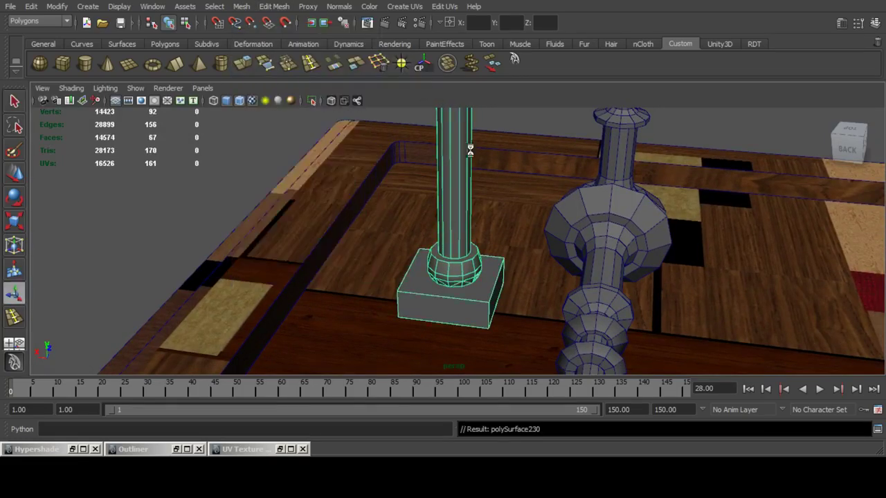
Union the tray at the top of the candle stand with the stand's pole mesh.
scroll(471, 150, down, 3)
alt+middle_drag(485, 152, 472, 238)
shift+click(463, 171)
key(g)
Try to union the candle with the stand.
alt+middle_drag(489, 153, 551, 164)
shift+click(464, 256)
key(g)
key(ctrl+z)
Isolate the candle above the stand's tray in the viewport.
alt+drag(592, 242, 460, 223)
alt+middle_drag(460, 223, 510, 239)
alt+middle_drag(464, 129, 475, 197)
click(463, 187)
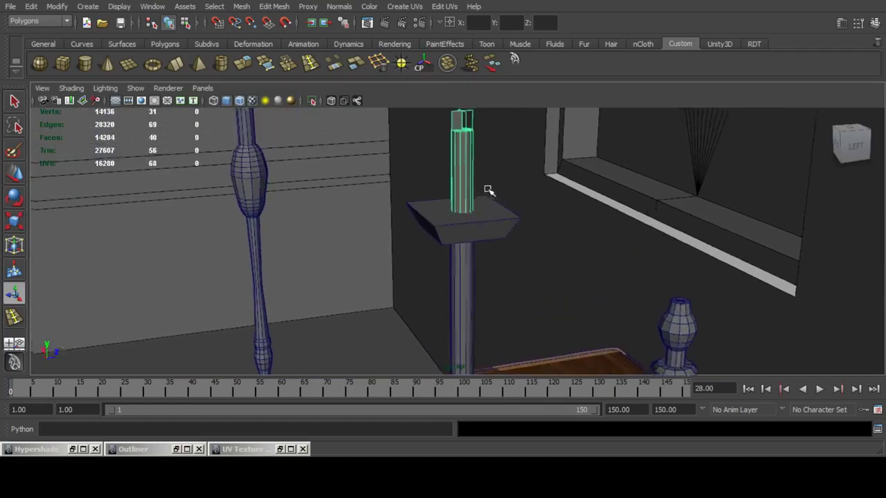
key(f)
alt+drag(509, 187, 481, 176)
click(312, 101)
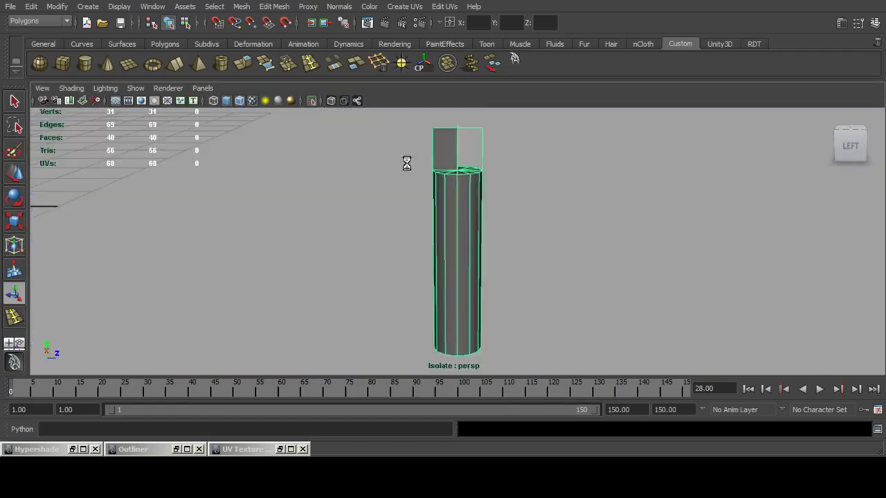
Delete the faces that form the candle cylinder's bottom cap.
alt+drag(458, 220, 477, 207)
alt+middle_drag(484, 220, 501, 138)
right_drag(464, 205, 464, 235)
drag(390, 229, 571, 335)
ctrl+drag(428, 190, 550, 211)
mouse_move(543, 247)
alt+mouse_down()
mouse_move(563, 189)
mouse_move(557, 237)
alt+mouse_up()
key(Delete)
Delete eight radial edges on the candle's top cap, leaving only the four edges that meet the crossed wick planes.
alt+drag(494, 192, 477, 270)
scroll(476, 230, up, 4)
alt+drag(490, 229, 418, 227)
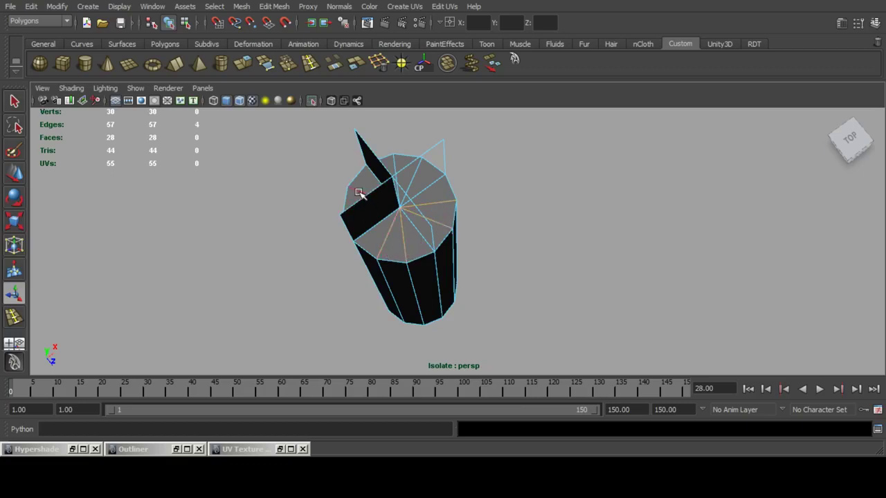
key(ctrl+z)
click(380, 71)
alt+drag(449, 151, 518, 183)
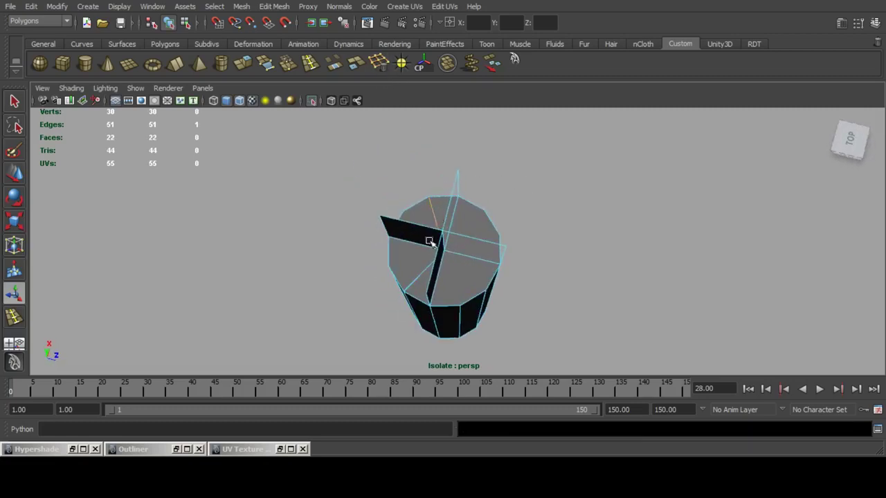
shift+click(417, 275)
key(g)
Apply cylindrical mapping to the twelve side faces of the candle.
alt+drag(510, 275, 547, 218)
alt+right_drag(548, 217, 512, 224)
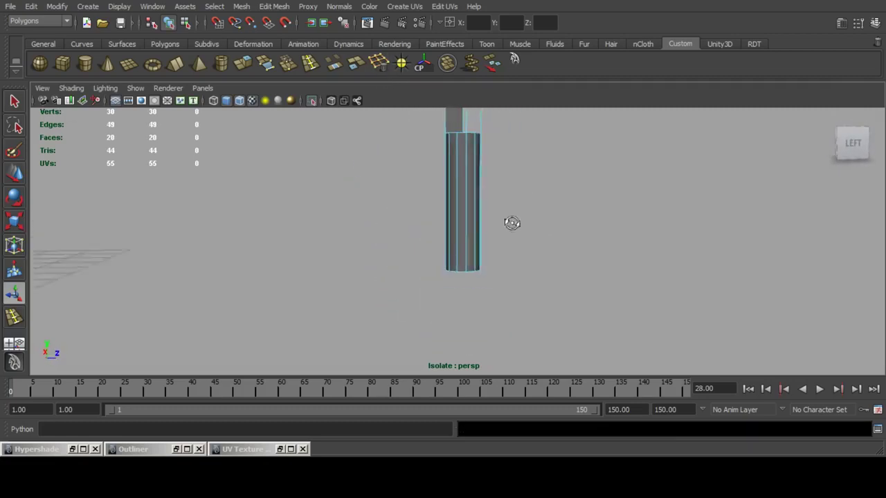
alt+drag(513, 224, 500, 219)
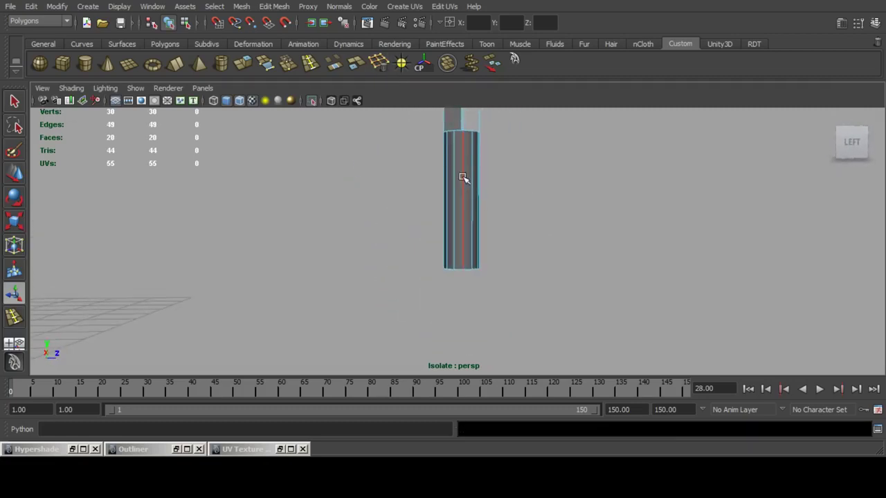
click(404, 6)
click(427, 35)
Open the UV Texture Editor and move the candle side's UV shell below the texture grid.
click(75, 450)
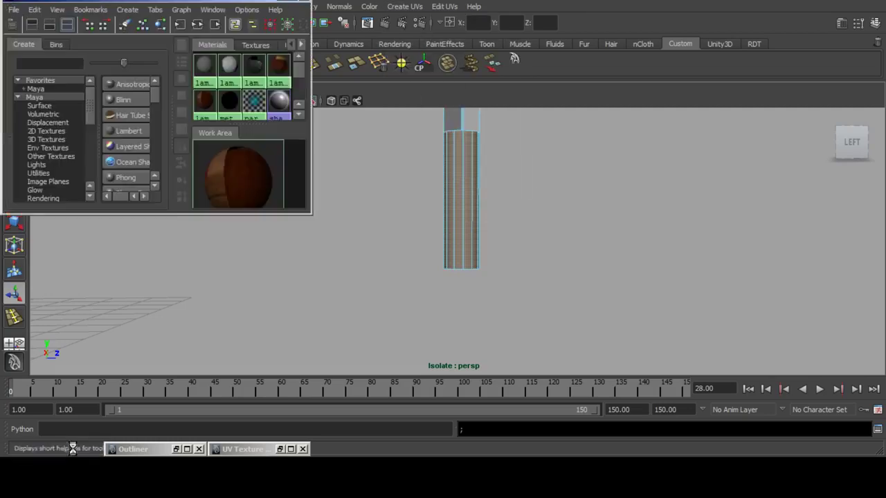
click(281, 2)
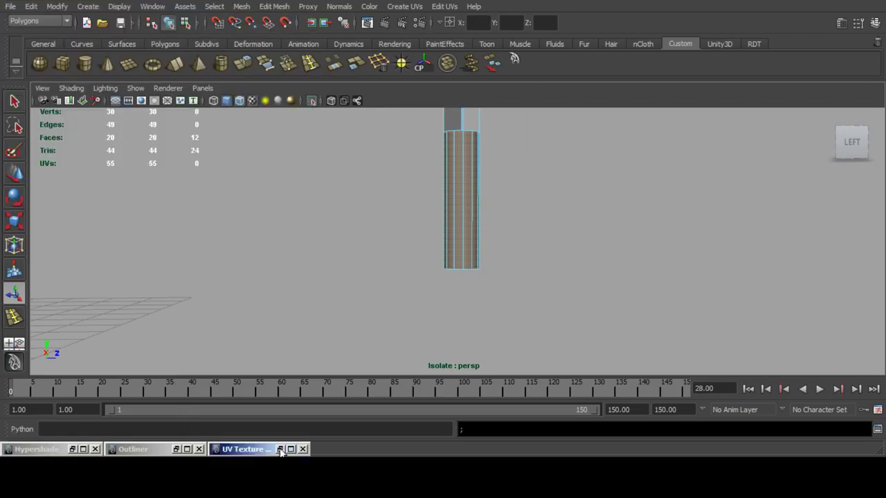
click(279, 449)
drag(184, 159, 325, 228)
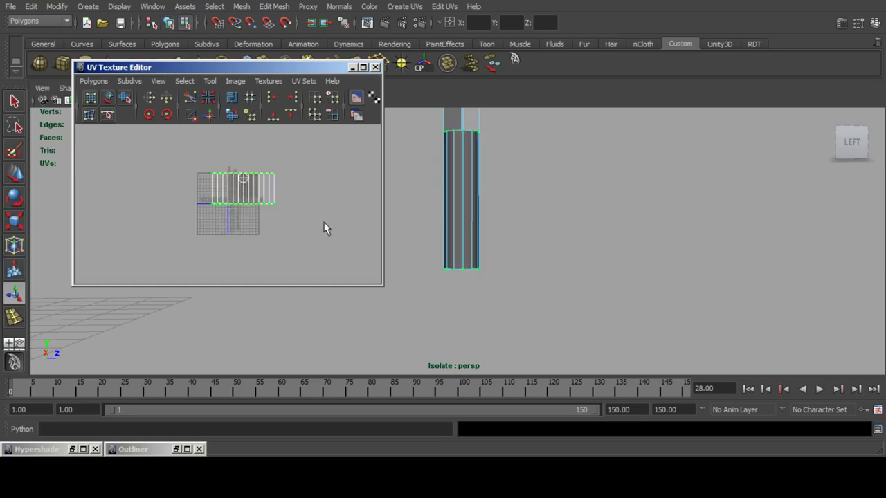
click(15, 173)
drag(244, 189, 255, 270)
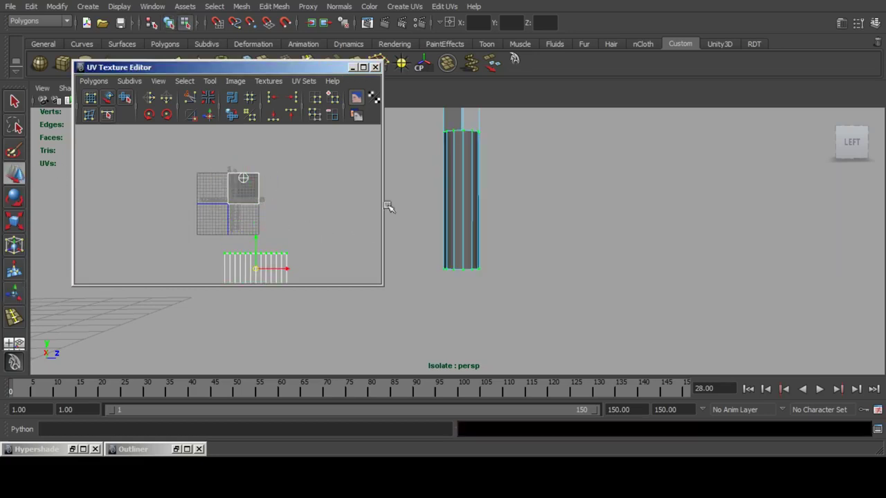
Planar-map the candle's four top-cap faces from the Y axis.
alt+drag(444, 169, 447, 220)
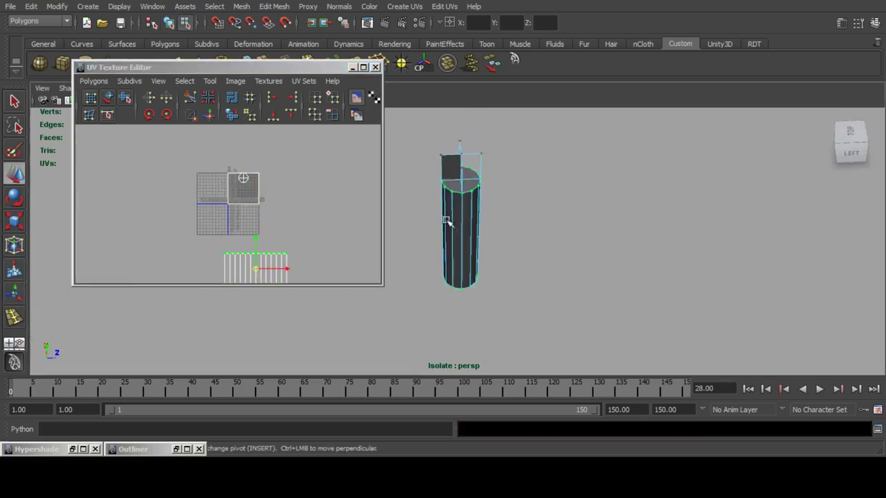
click(469, 188)
shift+click(454, 186)
alt+drag(503, 176, 500, 232)
shift+click(473, 246)
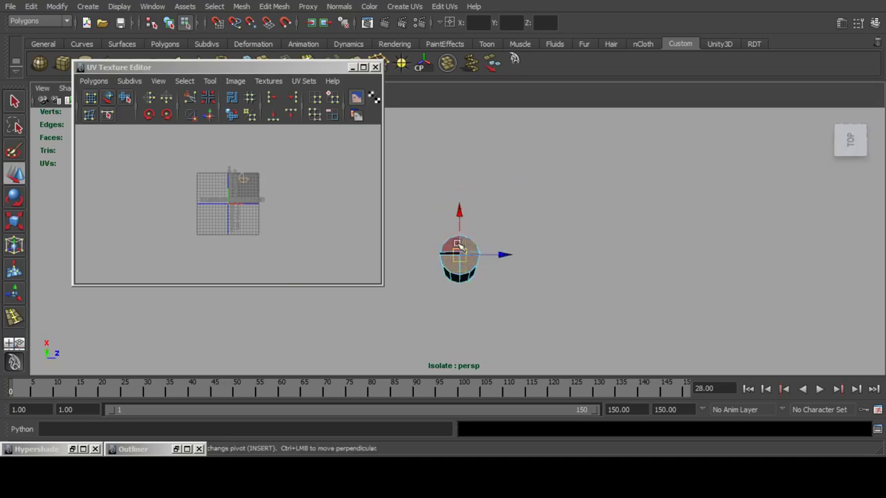
click(405, 6)
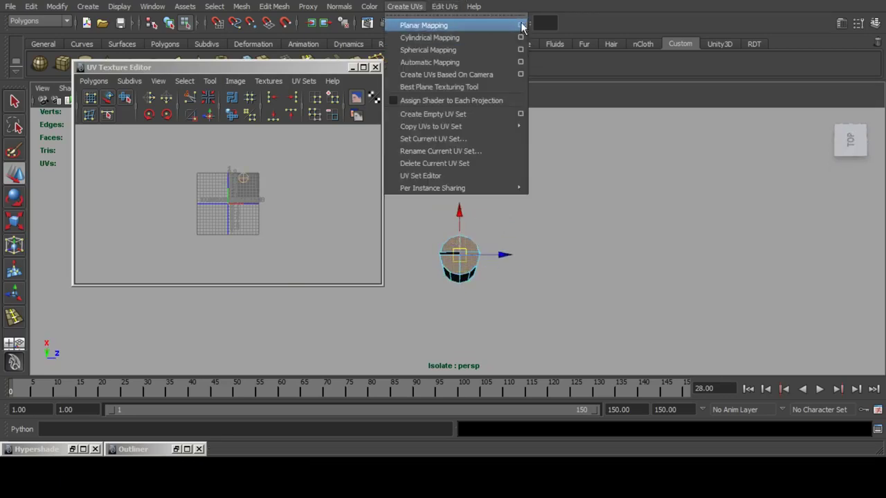
click(520, 25)
click(117, 257)
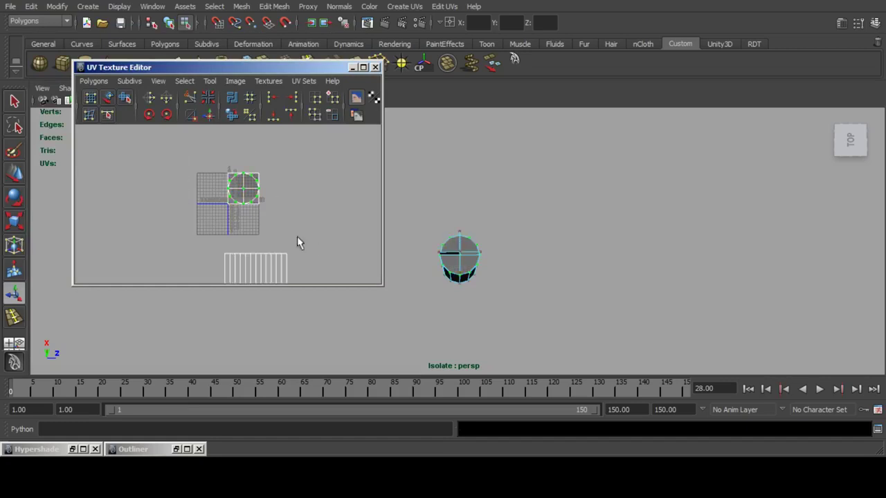
Move the circular top-cap UV shell directly beside the candle side's shell.
click(15, 180)
alt+middle_drag(251, 193, 236, 161)
drag(230, 155, 294, 240)
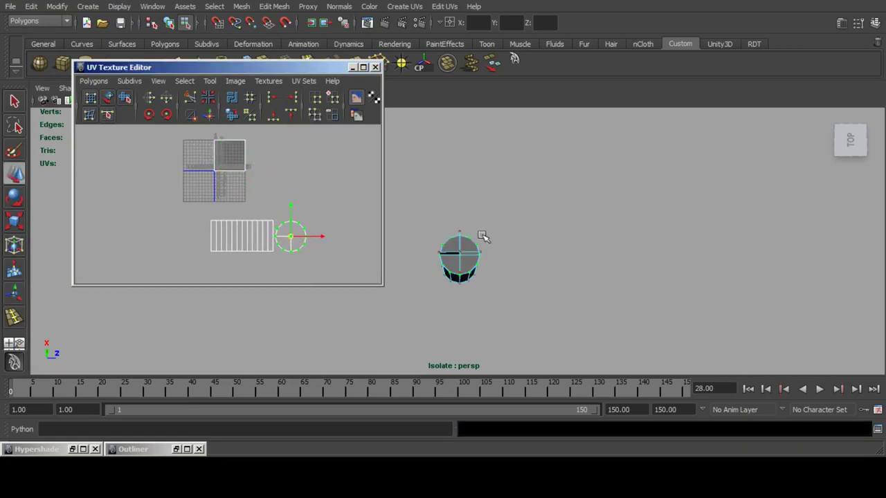
Planar-map the two coplanar wick faces that run along the Z axis.
alt+drag(482, 236, 494, 167)
alt+middle_drag(494, 167, 482, 248)
scroll(472, 242, up, 6)
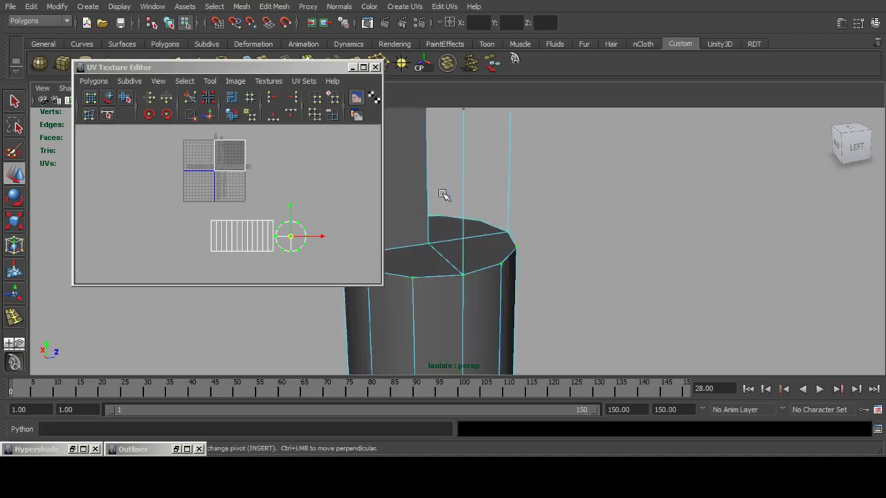
key(F11)
click(480, 182)
shift+click(413, 189)
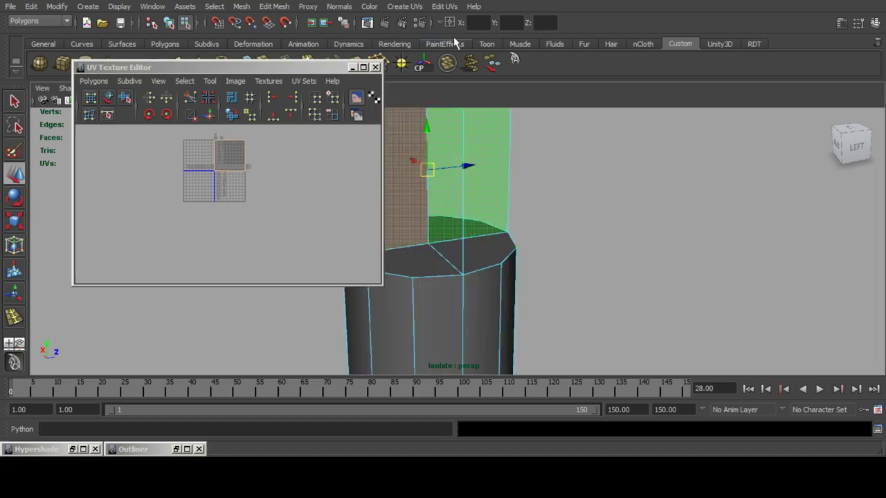
click(405, 6)
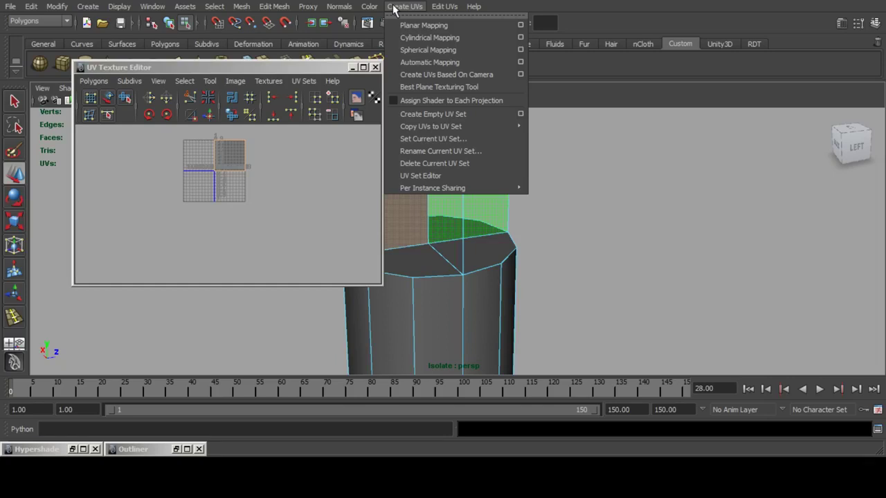
click(521, 25)
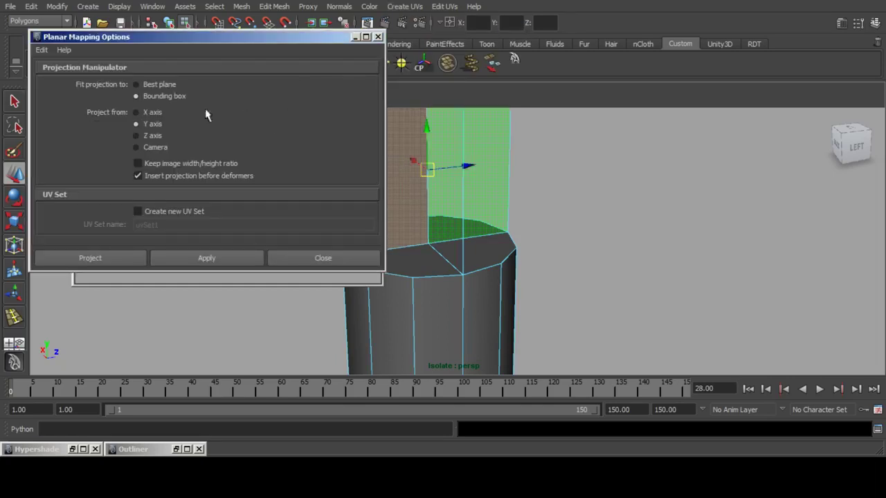
click(115, 261)
Move the first wick plane's UV shell out of the texture grid to just above the circular cap shell.
ctrl+right_drag(224, 153, 284, 180)
click(22, 171)
drag(231, 153, 307, 196)
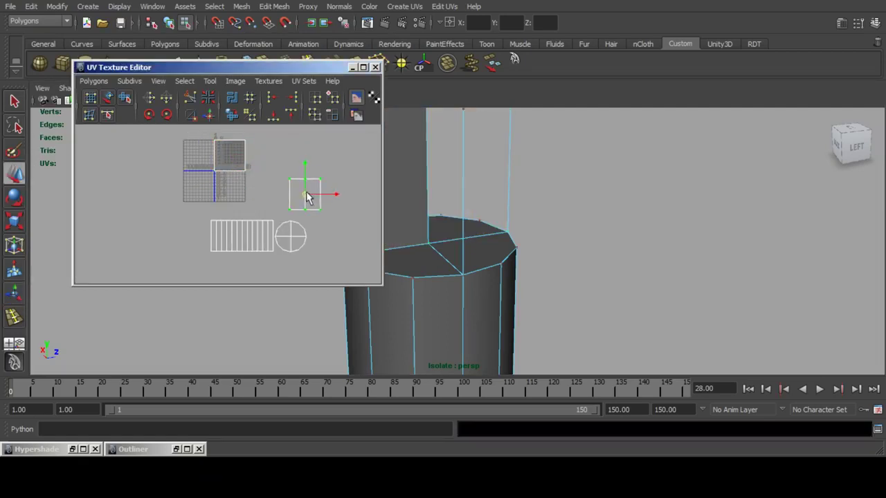
Planar-map the other two wick faces from the Z axis with the projection fitted to the bounding box.
alt+middle_drag(443, 167, 470, 185)
alt+drag(470, 184, 549, 209)
alt+middle_drag(658, 186, 608, 201)
alt+drag(609, 201, 574, 218)
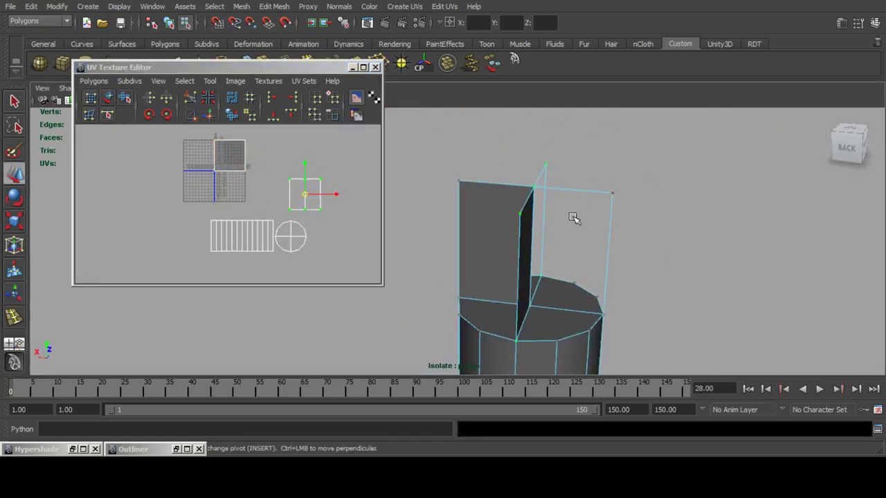
right_drag(577, 218, 583, 237)
click(584, 237)
shift+click(488, 215)
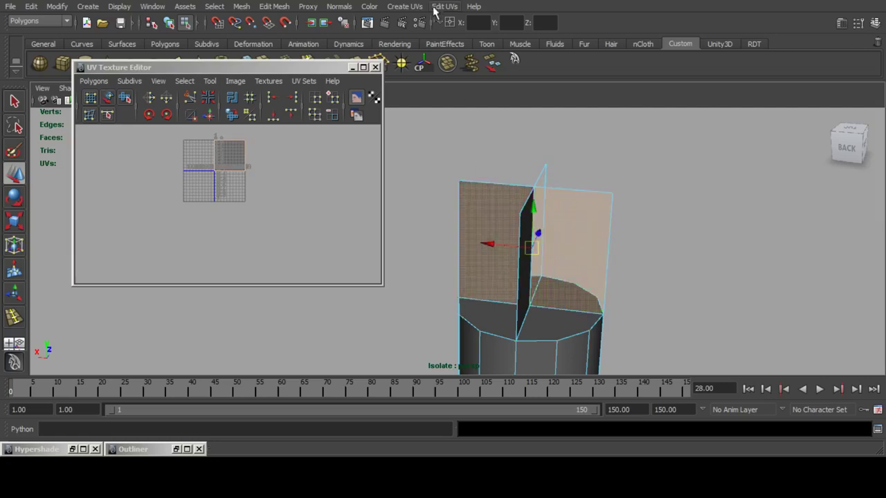
click(418, 8)
click(521, 25)
click(139, 136)
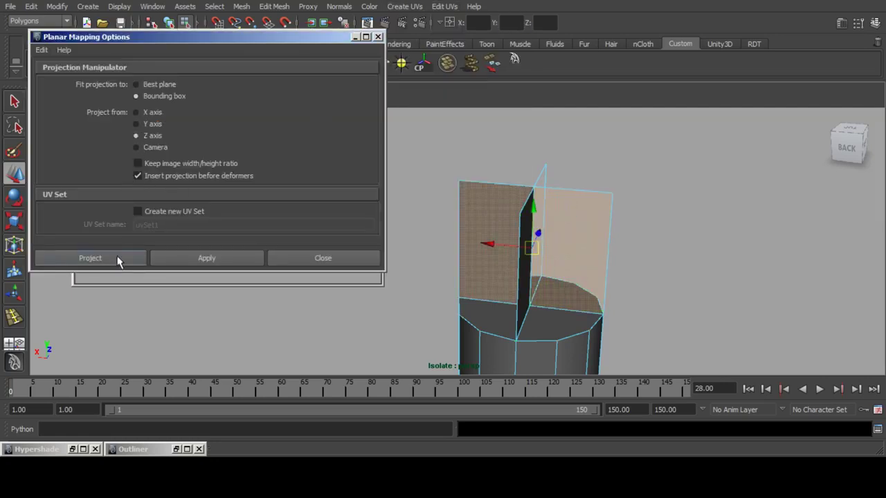
click(116, 258)
Move the second wick plane's UV shell exactly onto the first wick shell so they overlap.
right_drag(223, 167, 244, 164)
drag(186, 133, 257, 187)
click(14, 176)
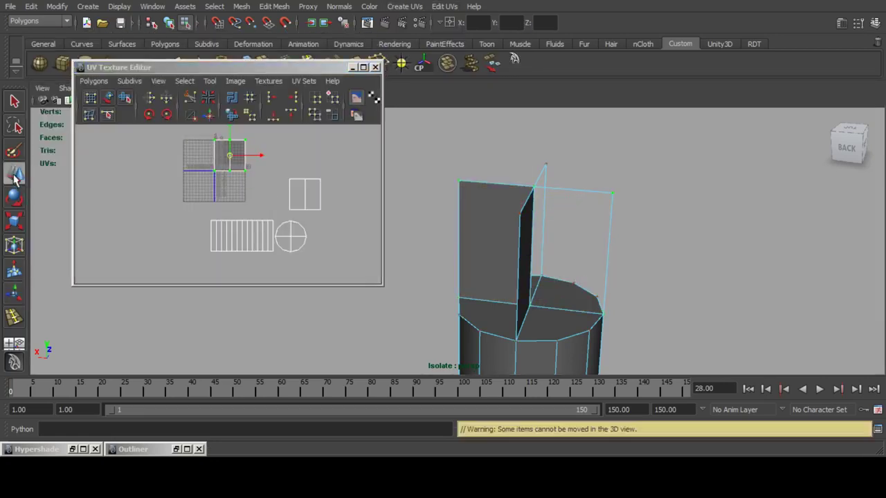
drag(230, 154, 309, 191)
key(f)
drag(228, 204, 214, 214)
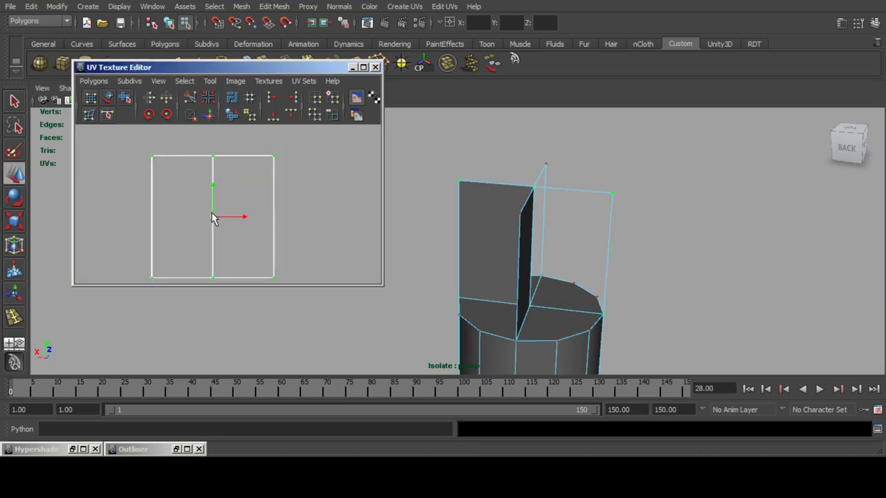
scroll(303, 178, down, 4)
click(304, 181)
scroll(305, 183, down, 4)
alt+middle_drag(264, 219, 305, 187)
Return the candle to object mode, take it out of isolation and save the scene.
alt+drag(563, 272, 526, 276)
key(F8)
scroll(356, 239, down, 4)
scroll(507, 266, down, 10)
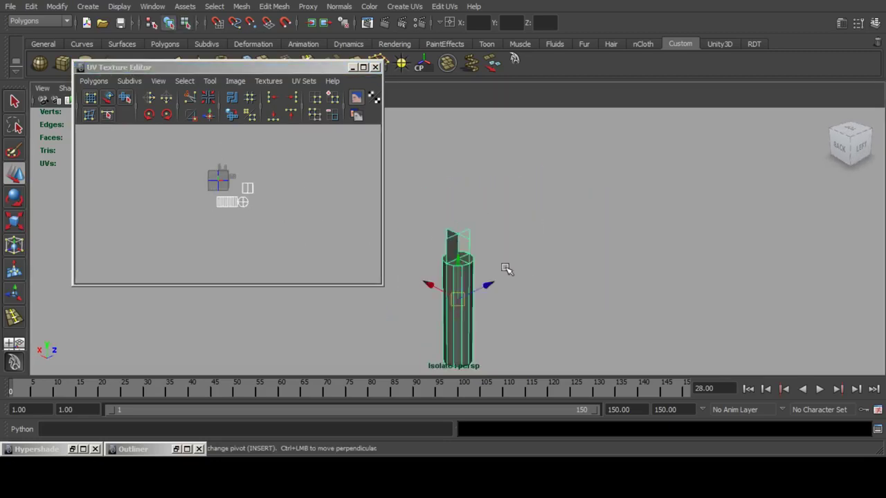
alt+middle_drag(506, 265, 526, 219)
drag(323, 68, 298, 141)
click(312, 101)
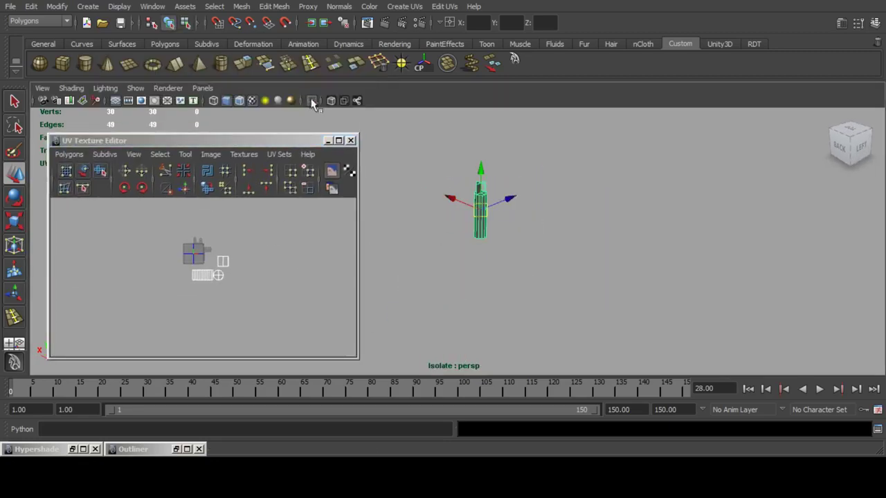
alt+middle_drag(516, 232, 536, 178)
scroll(536, 177, up, 3)
alt+drag(536, 178, 511, 179)
alt+middle_drag(511, 180, 493, 226)
key(q)
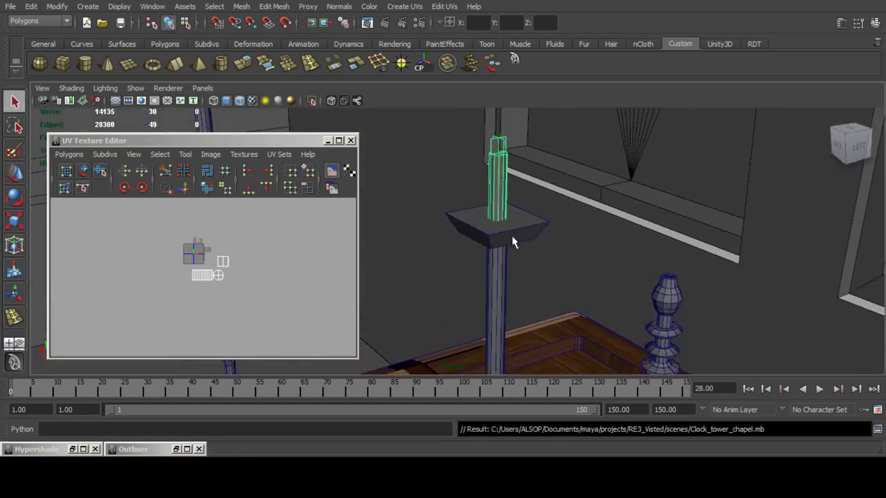
Try a Boolean union of the candle and the stand.
click(514, 239)
click(241, 7)
mouse_move(304, 59)
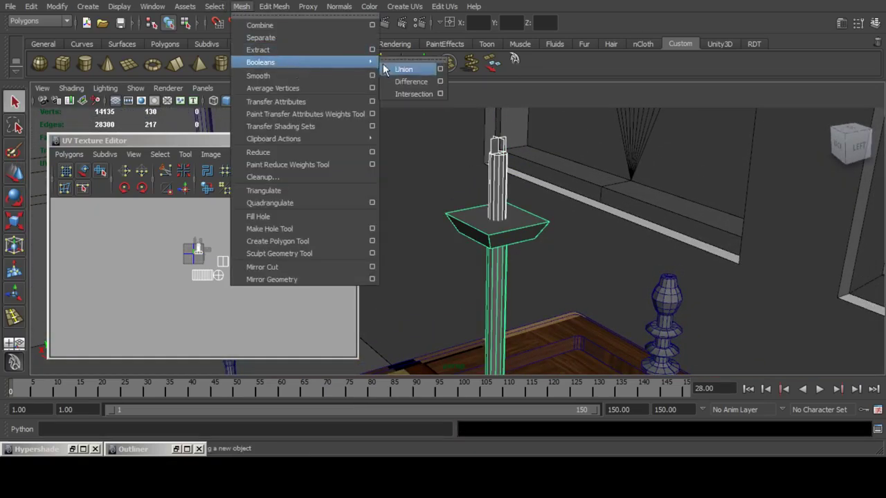
click(391, 65)
key(ctrl+z)
Apply cylindrical mapping to the stand's pole faces and the rounded collar above its base block.
click(523, 230)
alt+middle_drag(523, 229, 473, 205)
scroll(450, 186, up, 3)
alt+drag(473, 206, 516, 169)
alt+middle_drag(516, 169, 501, 238)
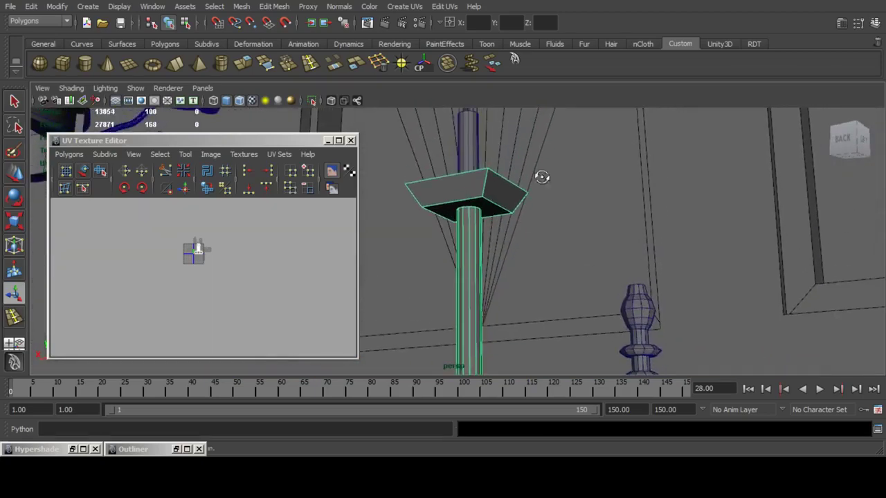
alt+drag(542, 178, 492, 181)
alt+middle_drag(493, 215, 517, 168)
scroll(517, 168, up, 5)
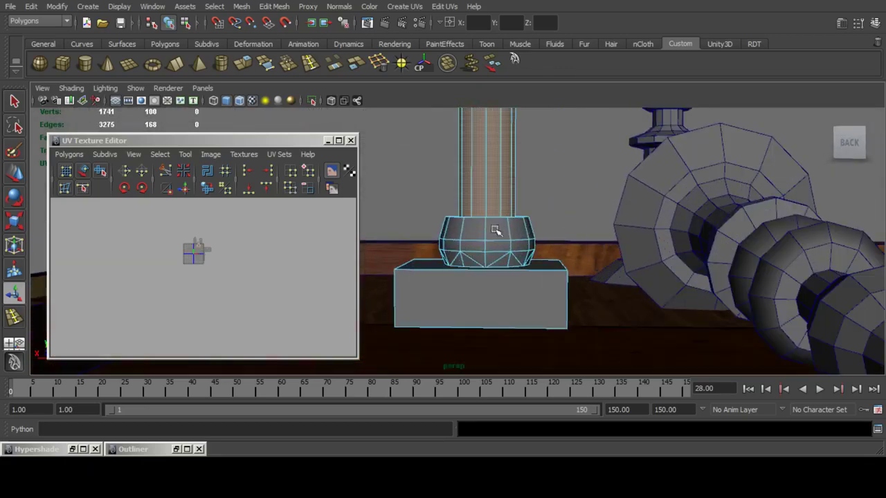
shift+drag(430, 229, 546, 258)
alt+drag(635, 221, 448, 245)
alt+drag(616, 249, 494, 238)
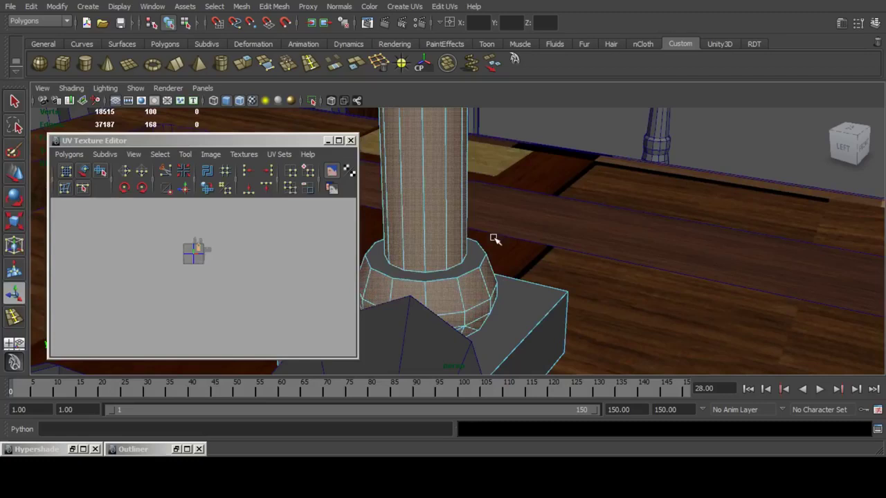
click(405, 7)
click(420, 39)
Move the pole and collar UV shell out of the texture grid to the empty area at its lower left.
ctrl+right_drag(213, 249, 258, 268)
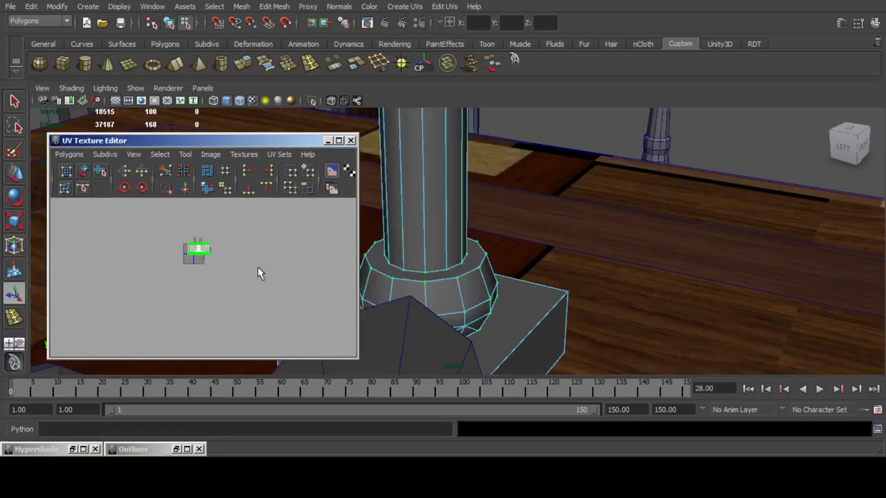
click(18, 171)
scroll(228, 270, up, 4)
alt+middle_drag(208, 244, 237, 279)
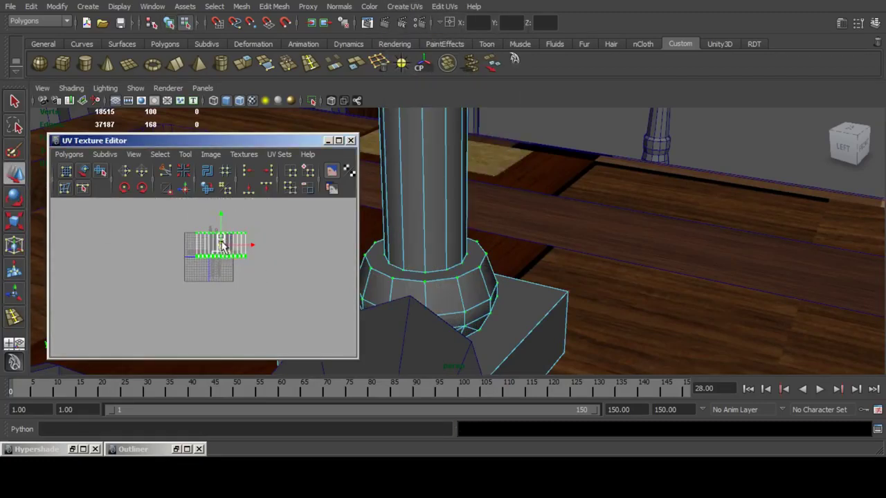
drag(221, 242, 131, 305)
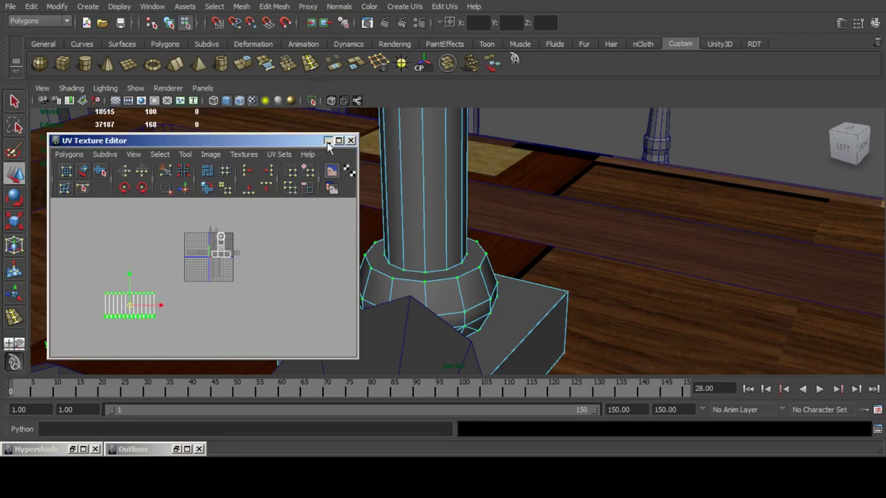
Select the two opposite side faces of the stand's base block that face along the Z axis.
click(328, 142)
alt+drag(422, 228, 530, 259)
alt+middle_drag(532, 277, 518, 219)
alt+drag(462, 242, 492, 218)
right_drag(491, 215, 490, 227)
click(485, 220)
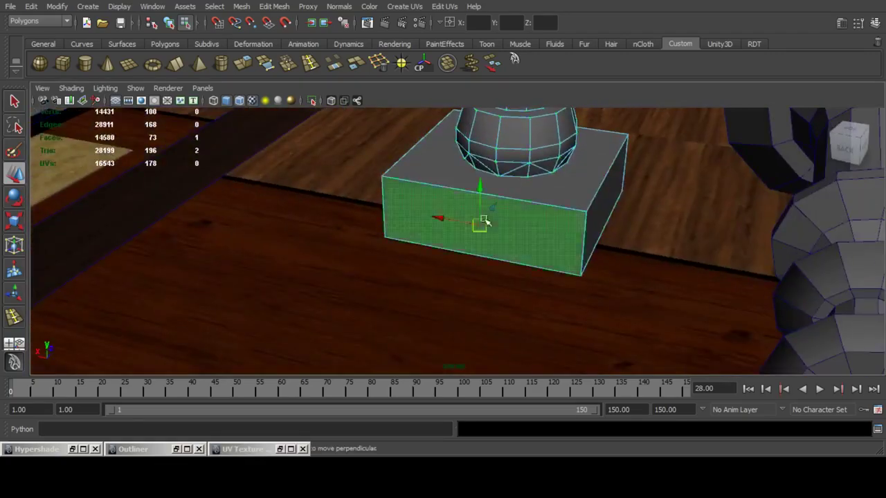
alt+drag(648, 191, 436, 229)
shift+click(497, 248)
alt+drag(396, 182, 429, 147)
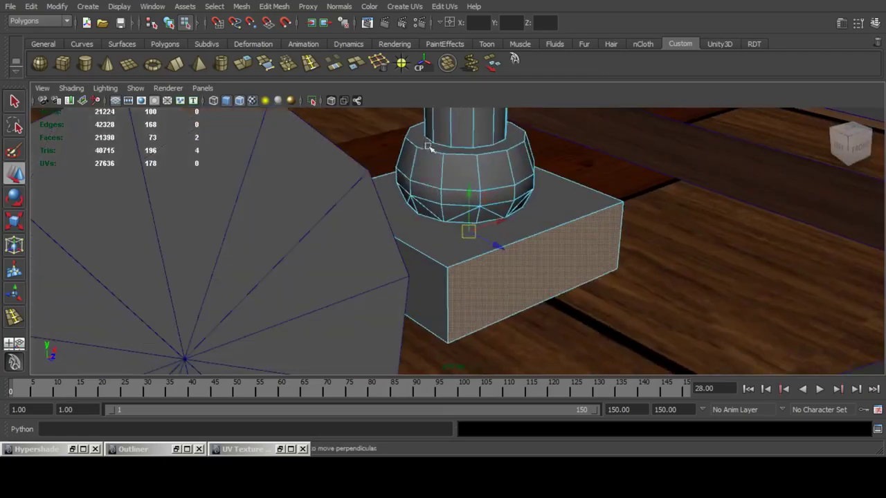
Add the top plate's two matching side faces and planar map the selection from the Z axis with bounding-box fit.
click(404, 6)
click(521, 23)
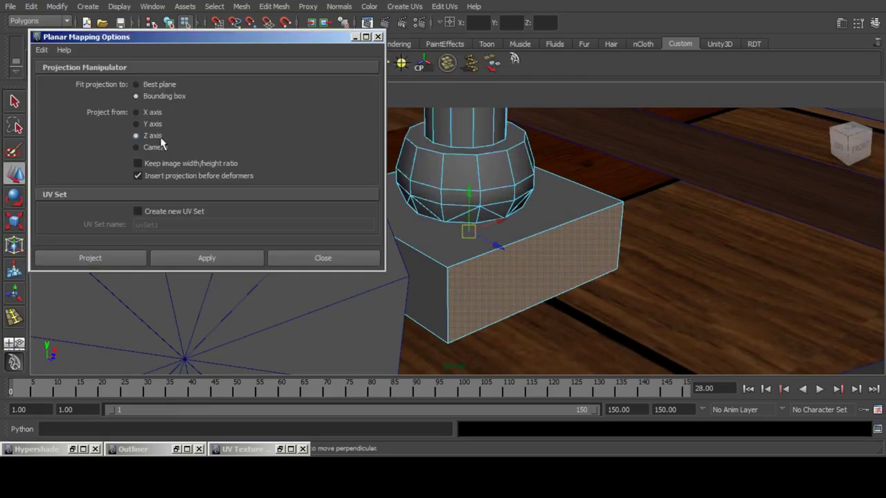
scroll(612, 185, down, 8)
alt+drag(611, 184, 552, 261)
scroll(549, 261, up, 3)
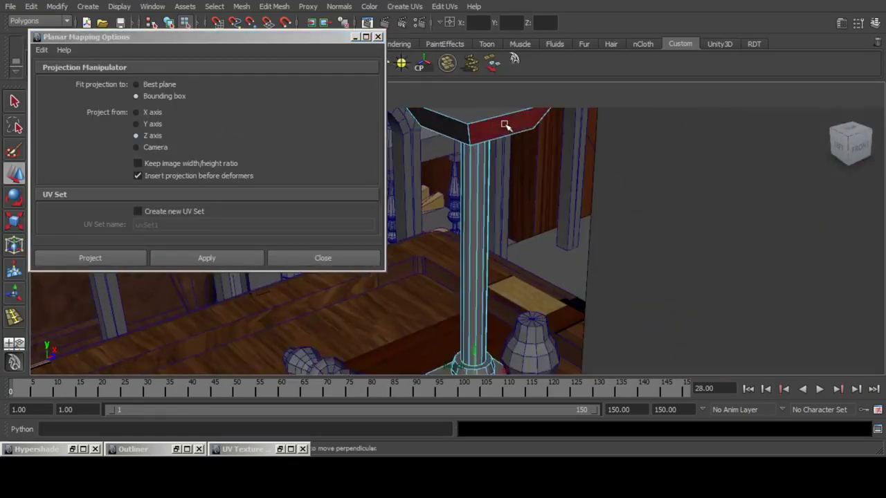
shift+click(504, 123)
alt+drag(489, 166, 546, 231)
shift+click(492, 218)
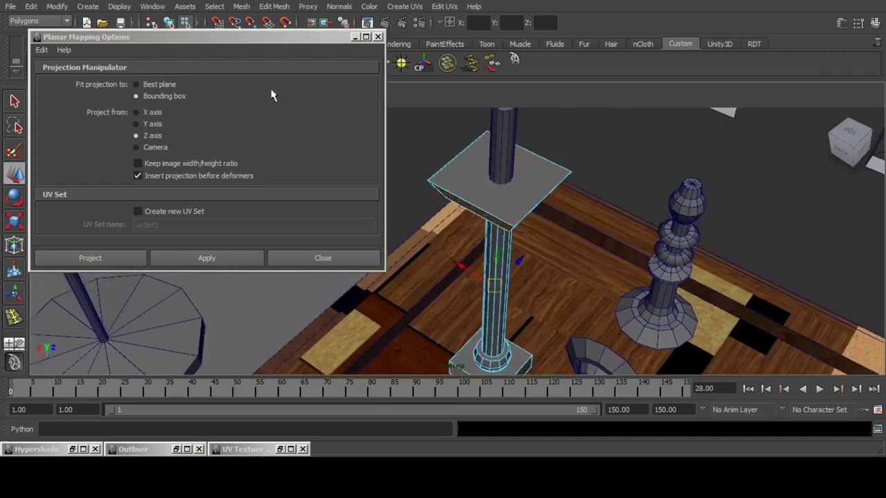
click(136, 259)
Move the newly projected side-face UV shells out of the texture grid to sit just right of the pole and collar shell.
click(279, 449)
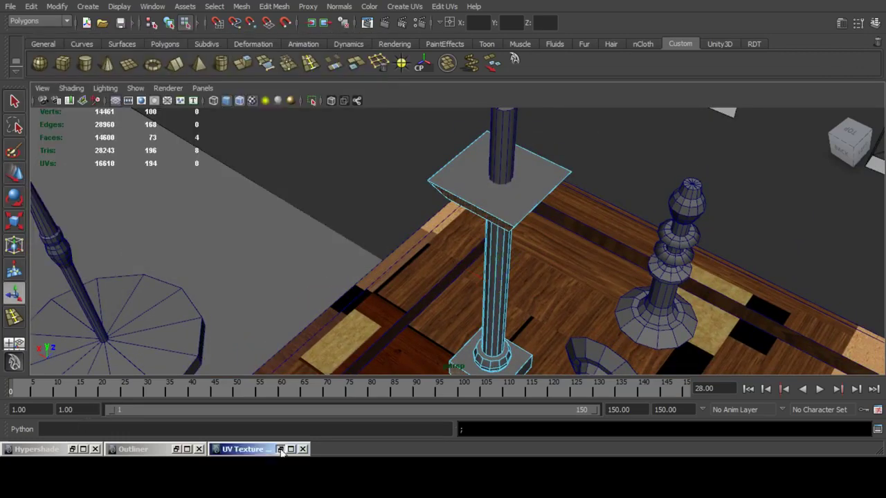
key(f)
alt+right_drag(222, 255, 131, 216)
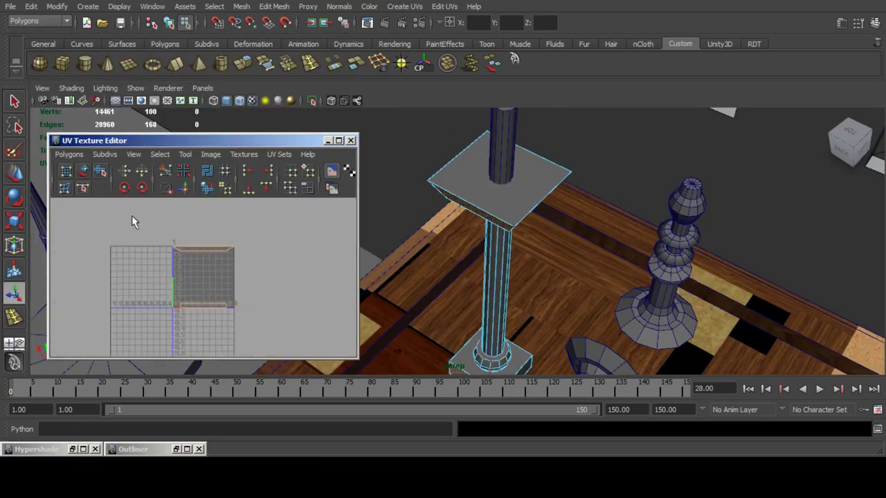
key(ctrl+F12)
click(15, 170)
scroll(265, 276, down, 5)
alt+middle_drag(265, 277, 294, 231)
drag(232, 232, 185, 294)
alt+middle_drag(187, 284, 93, 298)
scroll(288, 239, up, 5)
drag(227, 266, 210, 272)
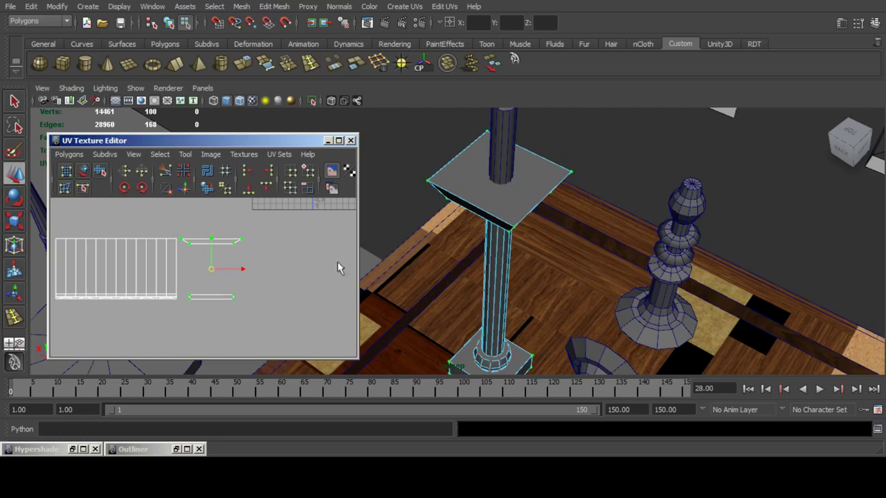
Planar map the remaining opposite pairs of side faces on the stand's top plate and base block.
alt+drag(546, 231, 496, 167)
click(502, 179)
alt+middle_drag(530, 247, 519, 133)
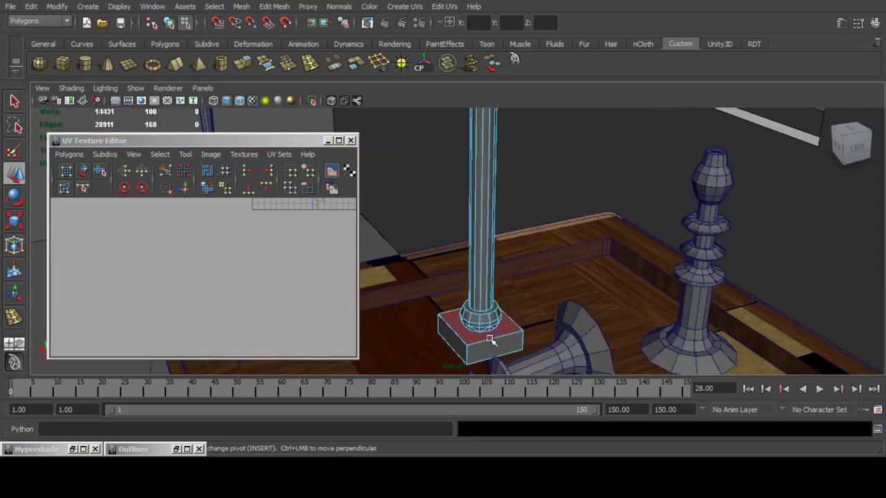
shift+click(491, 341)
alt+drag(418, 197, 502, 285)
shift+click(447, 326)
alt+middle_drag(428, 129, 441, 235)
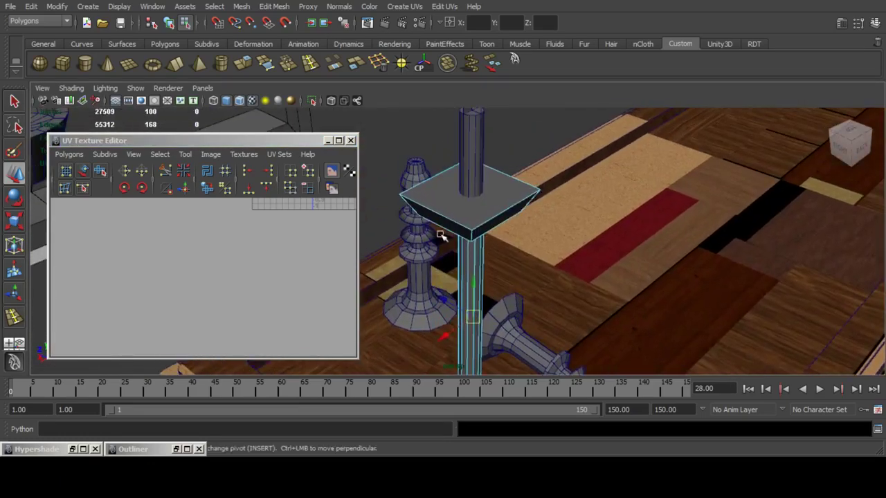
shift+click(447, 226)
click(408, 7)
click(523, 26)
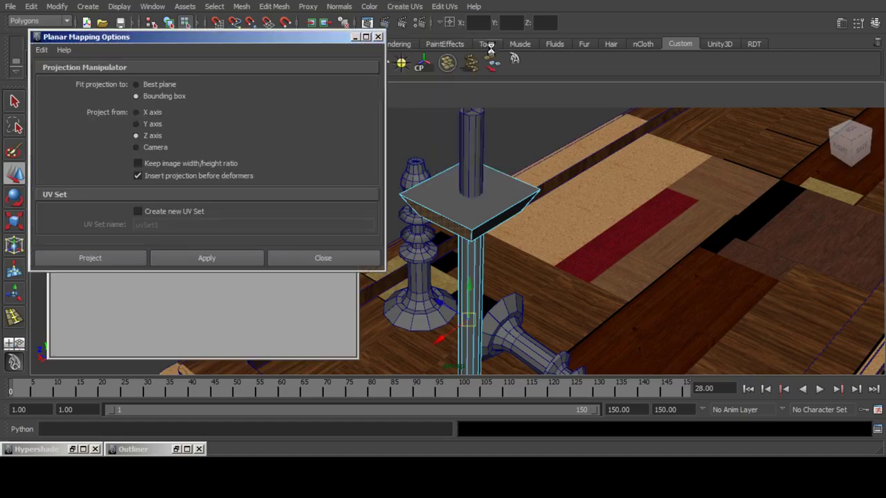
click(90, 257)
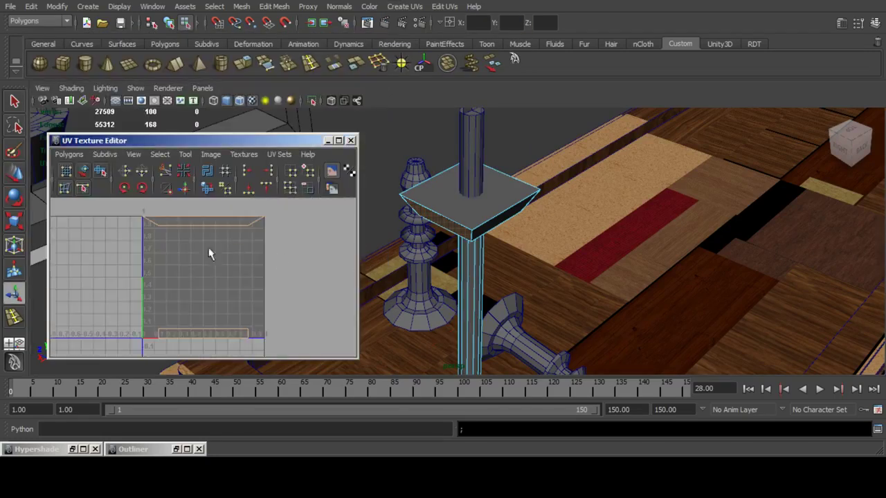
Move the new side-face UV shells out of the texture grid and stack them on the matching trapezoid and strip shells.
drag(265, 332, 265, 331)
click(14, 174)
scroll(208, 268, down, 3)
alt+middle_drag(205, 291, 234, 224)
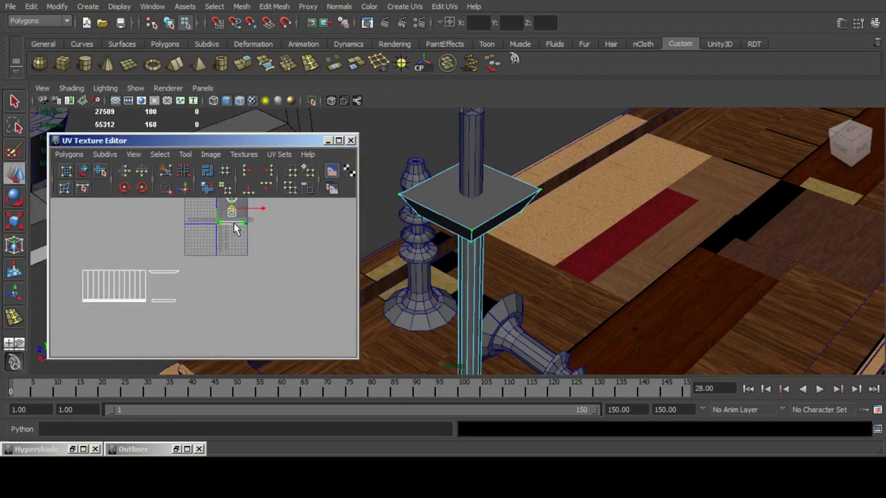
drag(231, 207, 205, 270)
scroll(164, 287, up, 3)
click(290, 232)
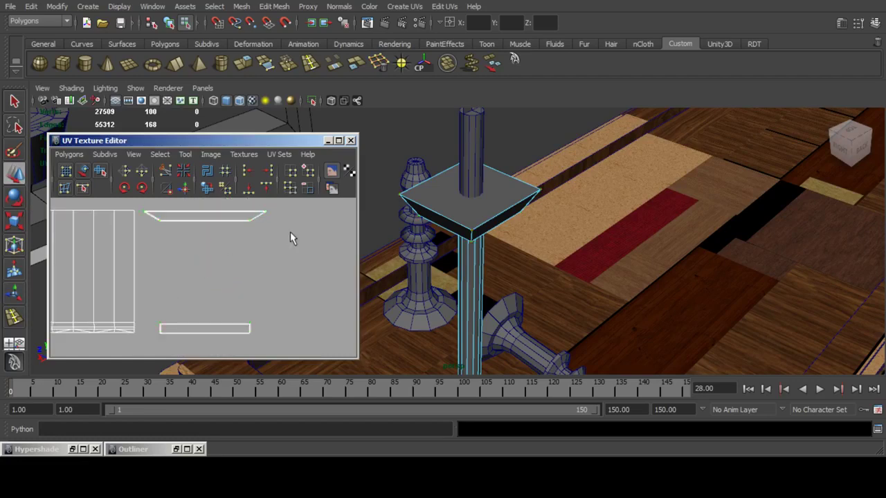
scroll(290, 232, down, 3)
alt+middle_drag(288, 234, 249, 297)
alt+drag(487, 235, 475, 283)
click(476, 189)
alt+middle_drag(475, 284, 459, 132)
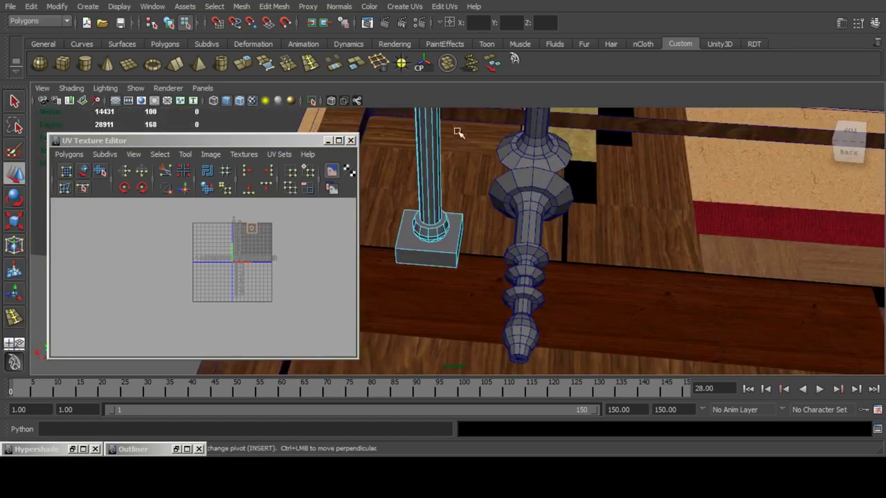
shift+click(441, 223)
shift+click(448, 244)
alt+drag(450, 281, 466, 267)
alt+middle_drag(435, 263, 518, 241)
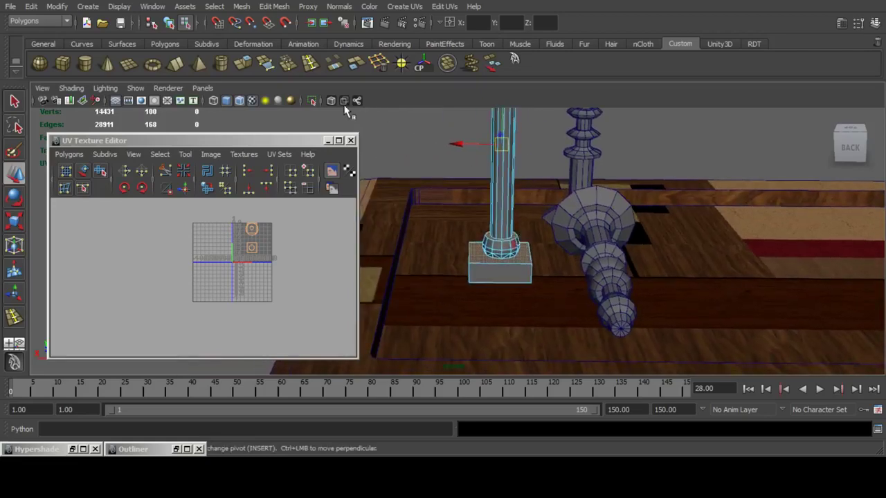
click(333, 102)
alt+middle_drag(449, 211, 462, 193)
alt+right_drag(462, 193, 589, 282)
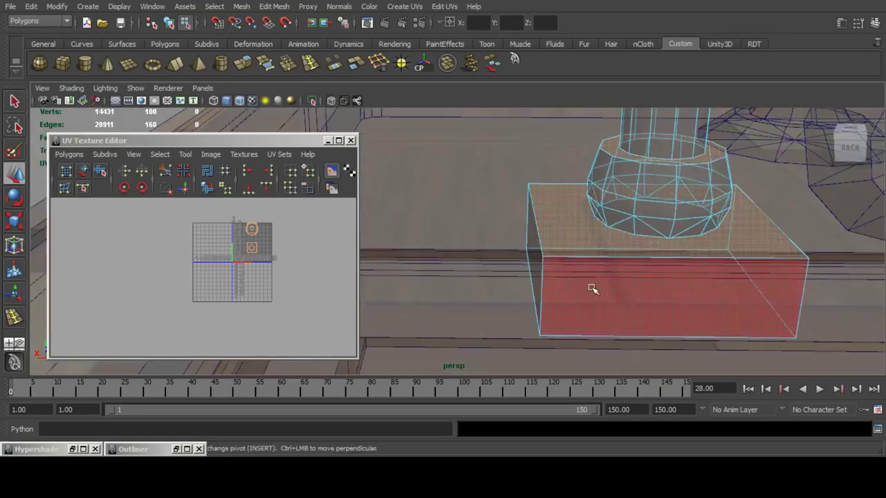
alt+middle_drag(668, 305, 604, 285)
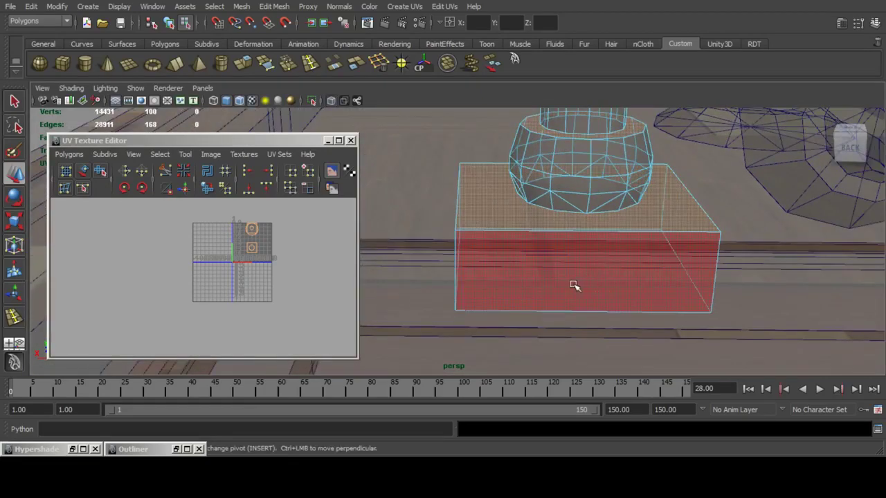
Return the stand to object mode, turn off the see-through display and isolate the stand in the viewport.
key(F8)
click(328, 140)
click(332, 102)
scroll(540, 210, down, 5)
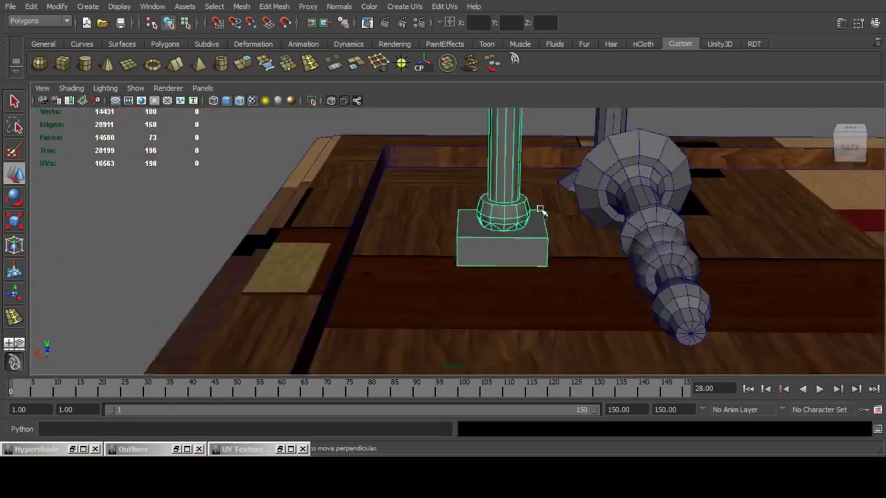
scroll(540, 211, down, 1)
click(313, 104)
alt+drag(501, 284, 523, 200)
alt+middle_drag(482, 325, 479, 256)
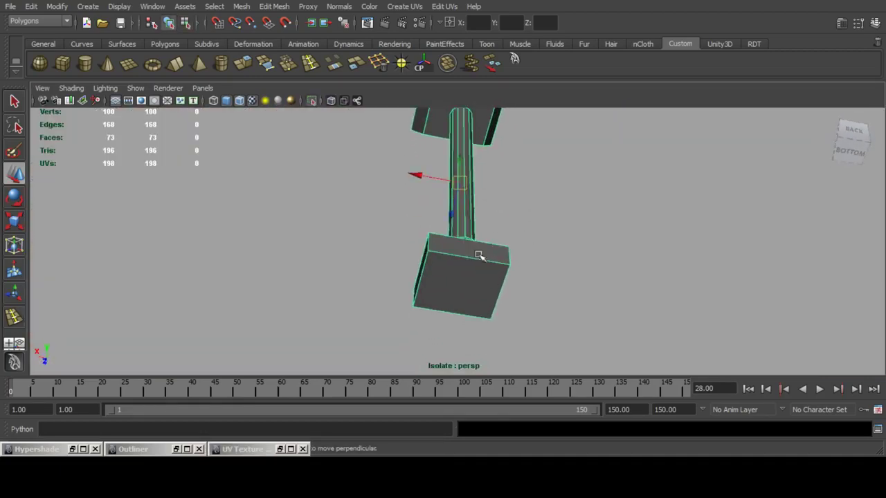
Select the top and bottom faces of both the stand's base block and its top plate.
click(469, 276)
shift+click(485, 123)
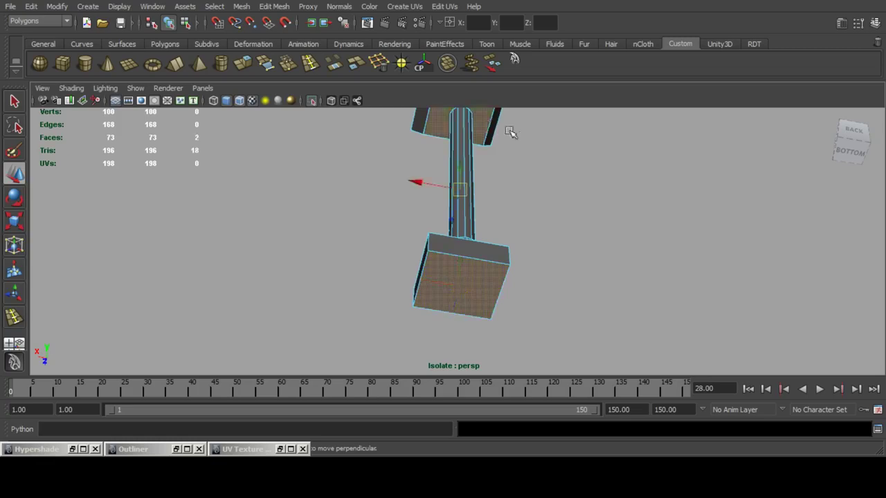
alt+drag(510, 130, 509, 227)
shift+click(499, 178)
scroll(512, 171, down, 4)
alt+middle_drag(513, 163, 498, 265)
alt+drag(500, 266, 434, 237)
shift+click(430, 182)
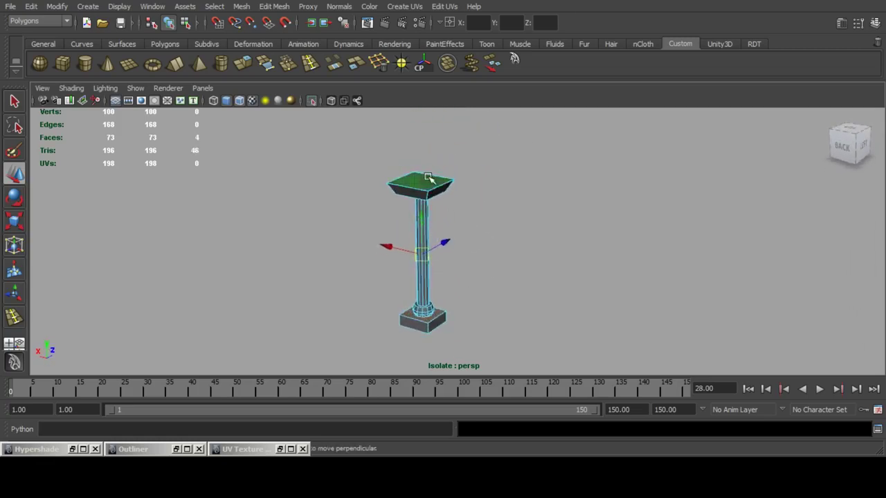
Add the collar's flat top face to the selection and planar map the stand's horizontal faces from the Y axis.
alt+middle_drag(495, 234, 542, 149)
scroll(542, 150, up, 4)
shift+click(489, 210)
key(ctrl+z)
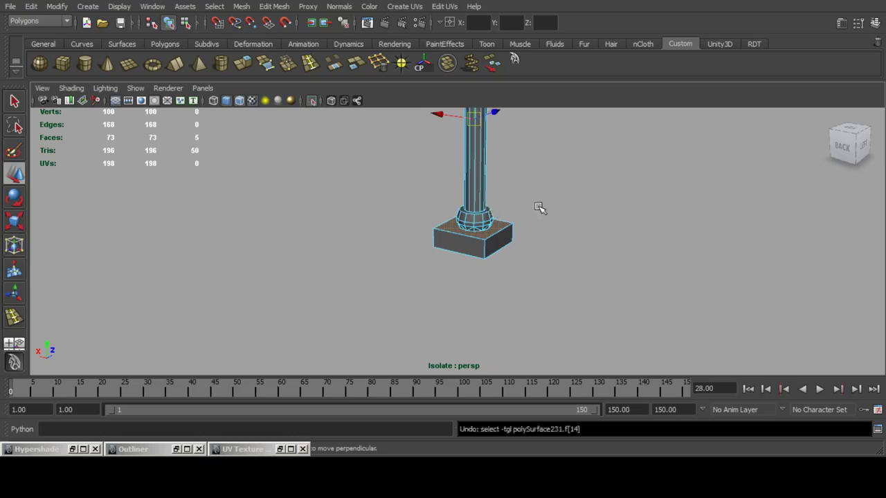
scroll(542, 208, up, 5)
alt+drag(573, 190, 484, 211)
shift+click(517, 210)
alt+drag(413, 201, 506, 123)
scroll(506, 123, down, 5)
alt+middle_drag(506, 123, 501, 223)
alt+drag(447, 110, 479, 148)
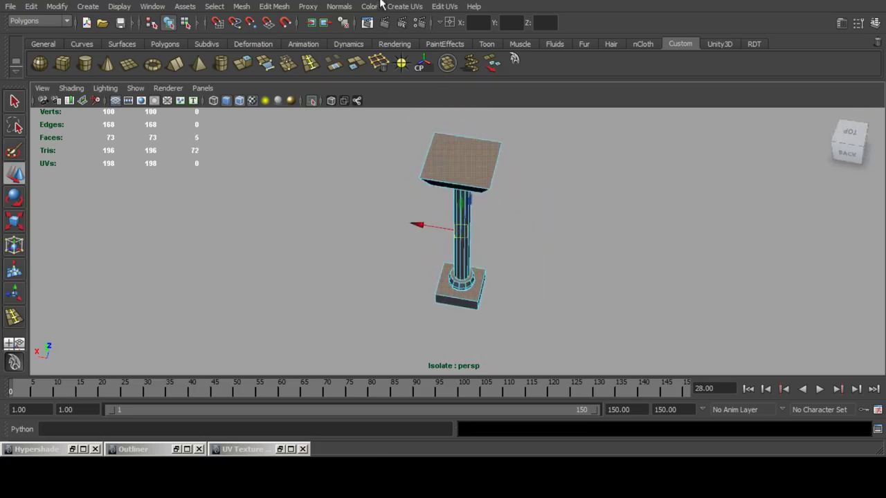
click(404, 7)
click(518, 25)
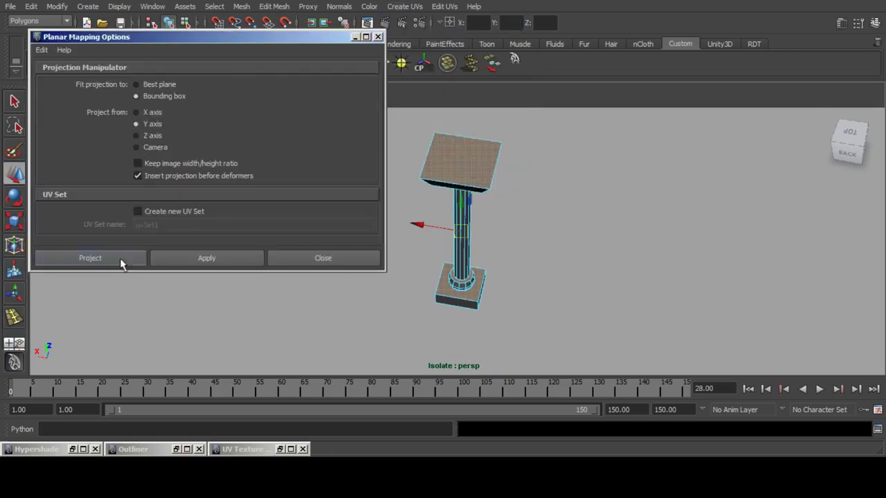
click(120, 260)
Move the square and ring UV shells out of the texture grid to the right of the side-face shells.
click(280, 449)
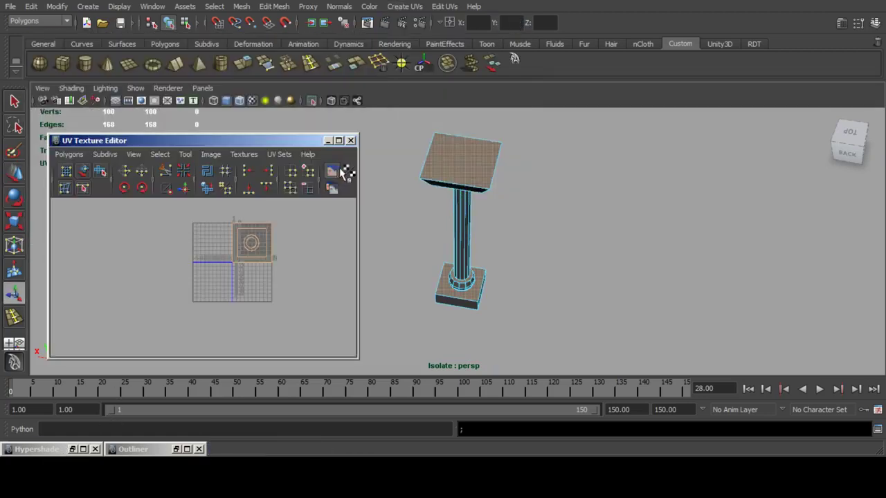
right_drag(238, 256, 276, 255)
drag(217, 202, 331, 289)
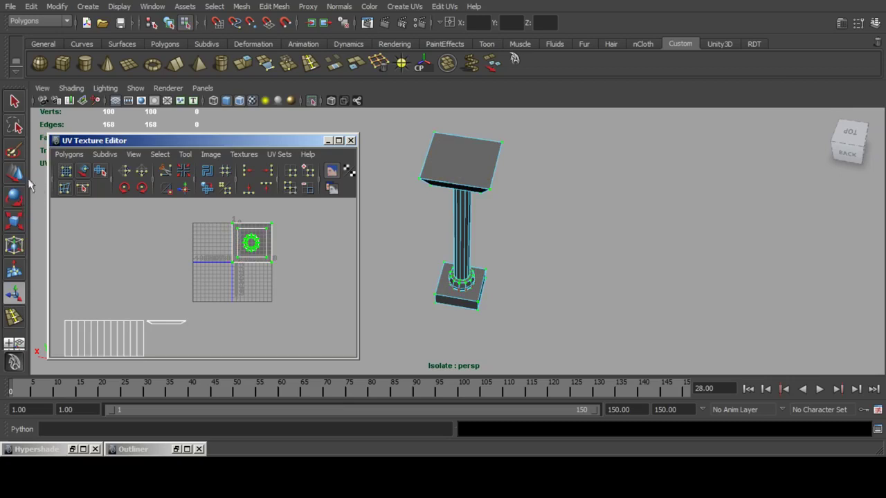
click(14, 174)
alt+middle_drag(280, 235, 277, 208)
drag(246, 216, 168, 309)
alt+middle_drag(168, 309, 227, 268)
alt+right_drag(227, 267, 240, 244)
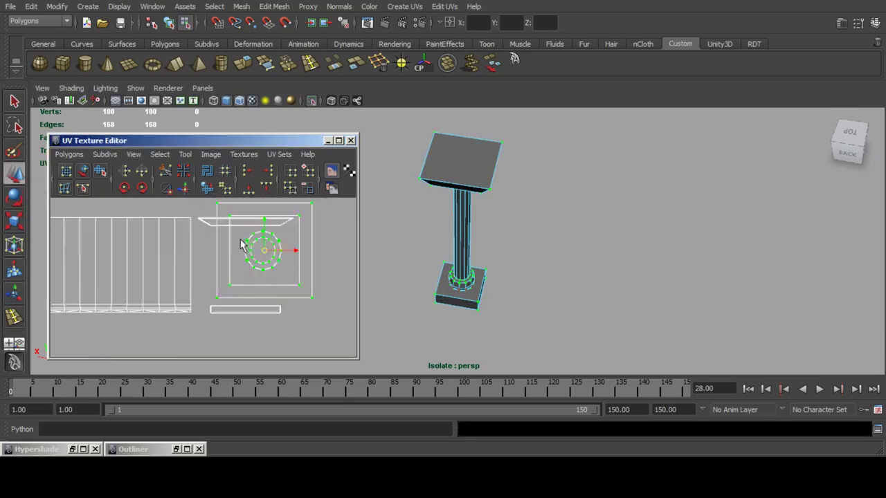
alt+middle_drag(241, 240, 225, 251)
drag(249, 261, 330, 280)
Return the stand to object mode and take it out of isolation.
alt+right_drag(493, 234, 459, 235)
alt+middle_drag(459, 236, 467, 240)
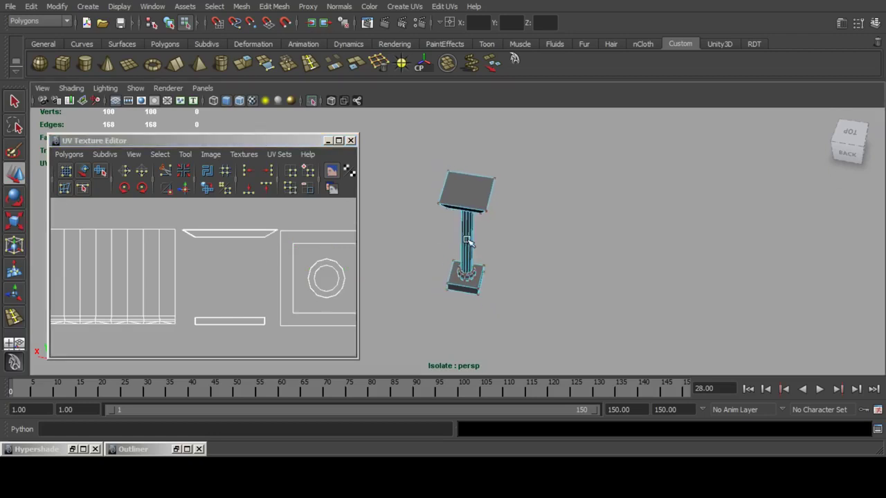
key(F8)
click(312, 101)
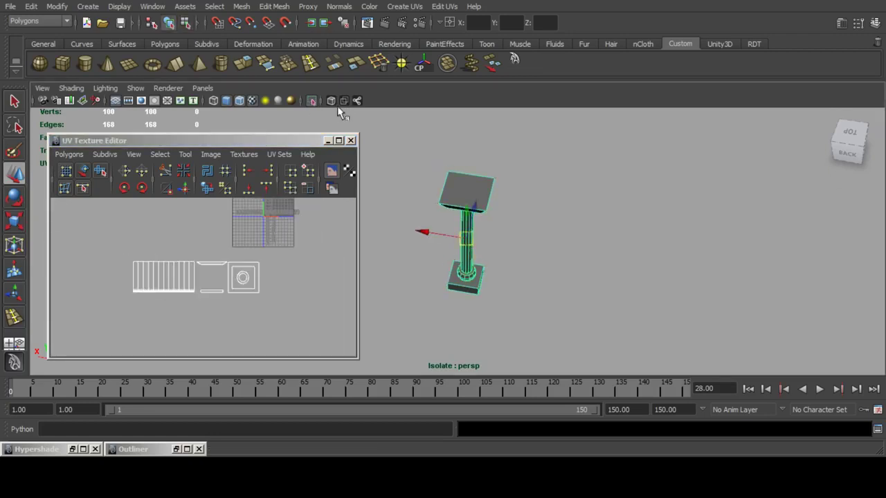
Show the candle's UVs together with the stand's and move the candle's striped and circular shells directly beneath the stand's pole shell.
shift+click(467, 173)
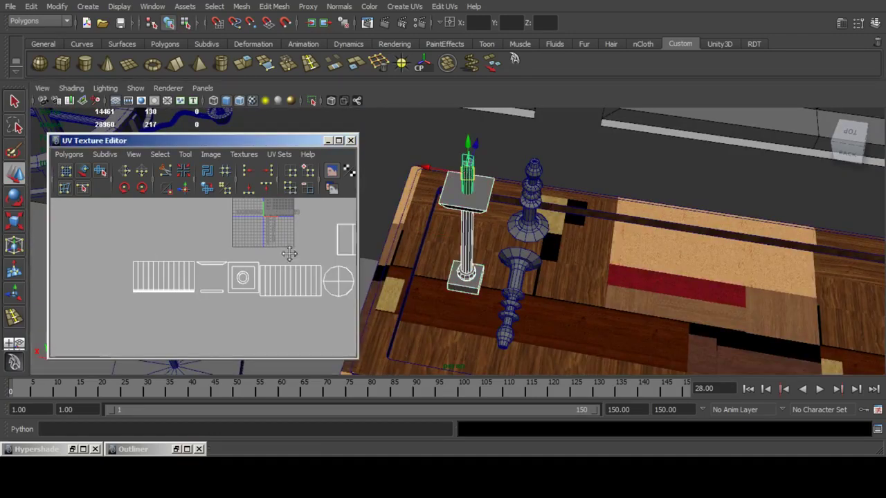
alt+middle_drag(289, 254, 187, 250)
scroll(223, 267, up, 2)
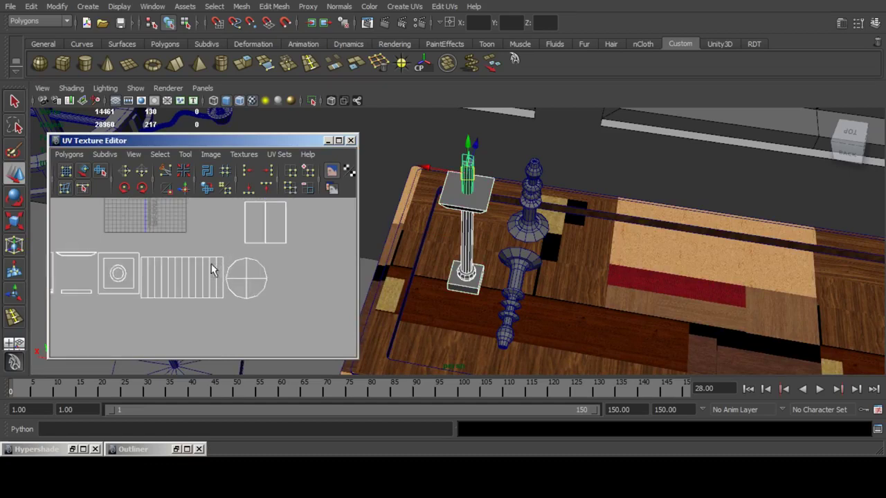
right_drag(223, 268, 256, 274)
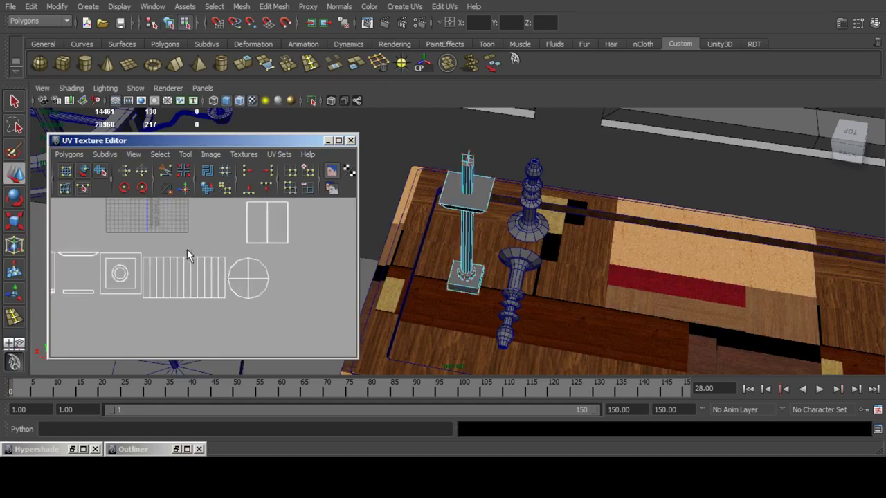
drag(187, 249, 285, 320)
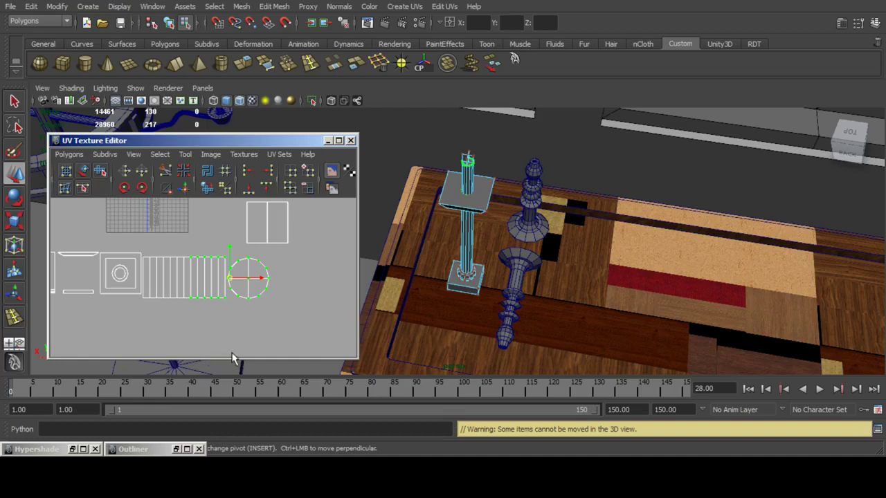
ctrl+right_drag(279, 376, 278, 378)
alt+middle_drag(216, 293, 141, 328)
alt+middle_drag(115, 296, 194, 285)
scroll(259, 265, up, 2)
drag(254, 307, 205, 283)
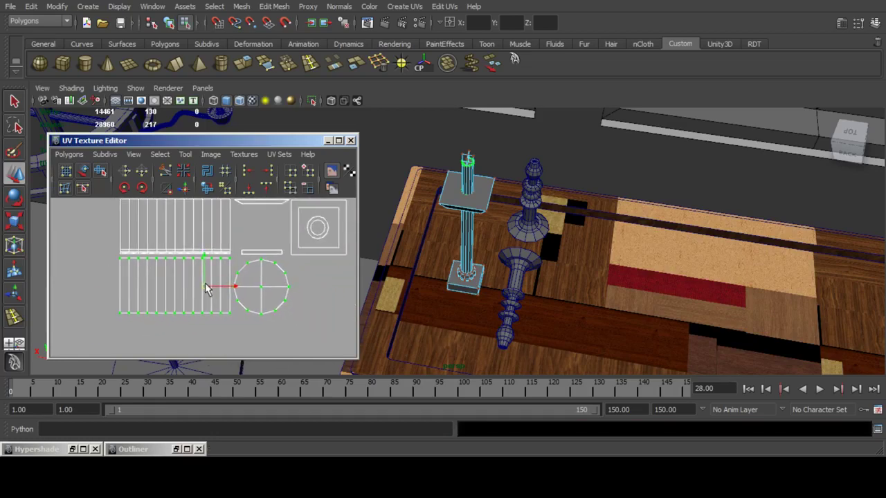
Place the trapezoid shell and the thin bar shell inside the stand's square UV shell, along its upper and lower edges.
alt+middle_drag(258, 250, 194, 289)
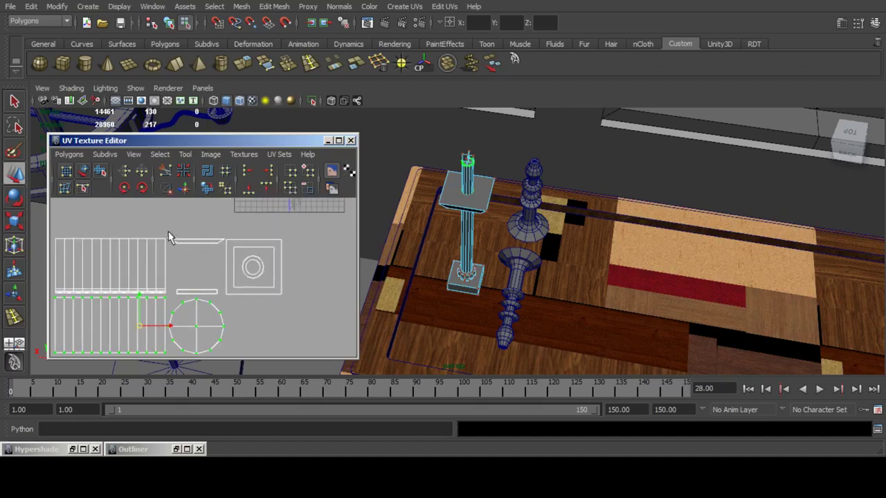
drag(224, 250, 285, 238)
scroll(280, 234, up, 2)
scroll(281, 240, up, 1)
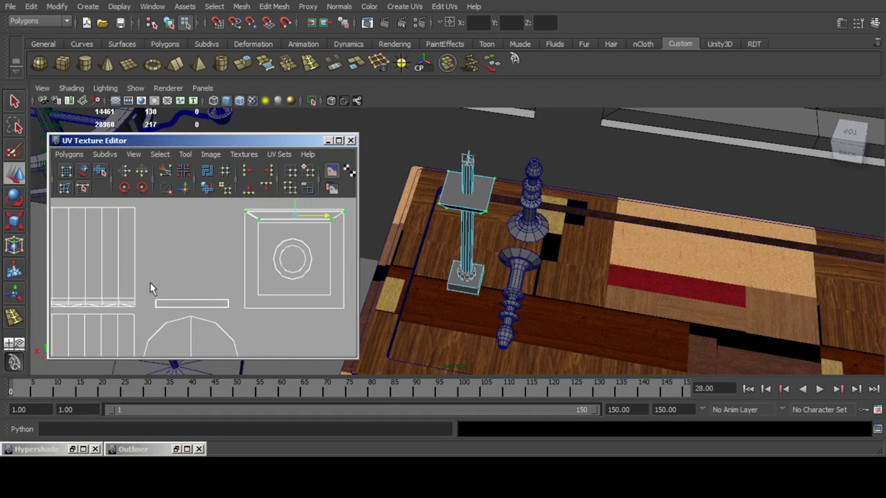
click(235, 304)
drag(234, 303, 346, 320)
drag(320, 257, 216, 248)
Move the wick's two-panel square UV shell beside the stand's square shell and line it up with that row.
scroll(217, 248, down, 5)
alt+middle_drag(249, 247, 195, 264)
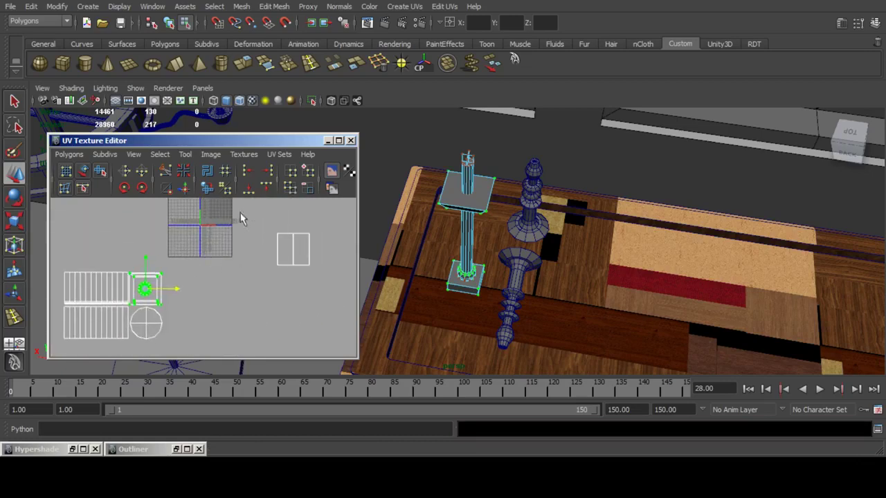
drag(240, 213, 320, 275)
click(679, 413)
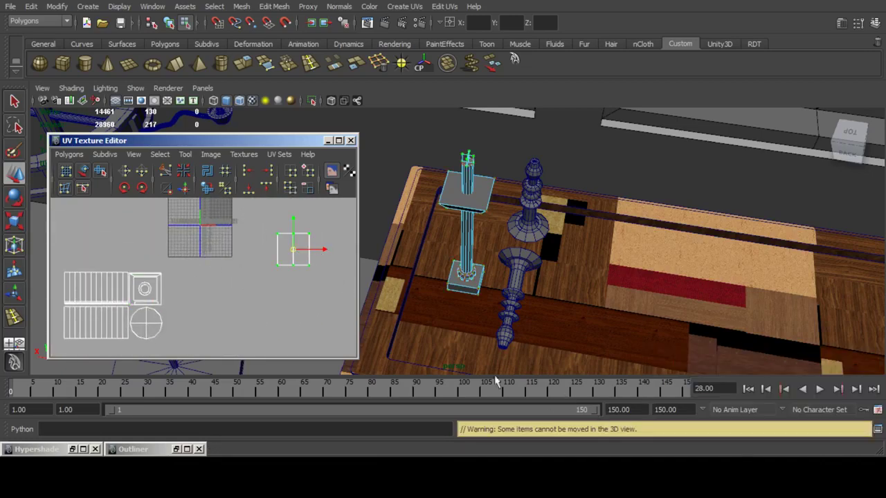
drag(292, 248, 179, 283)
scroll(265, 236, up, 4)
alt+middle_drag(179, 283, 259, 251)
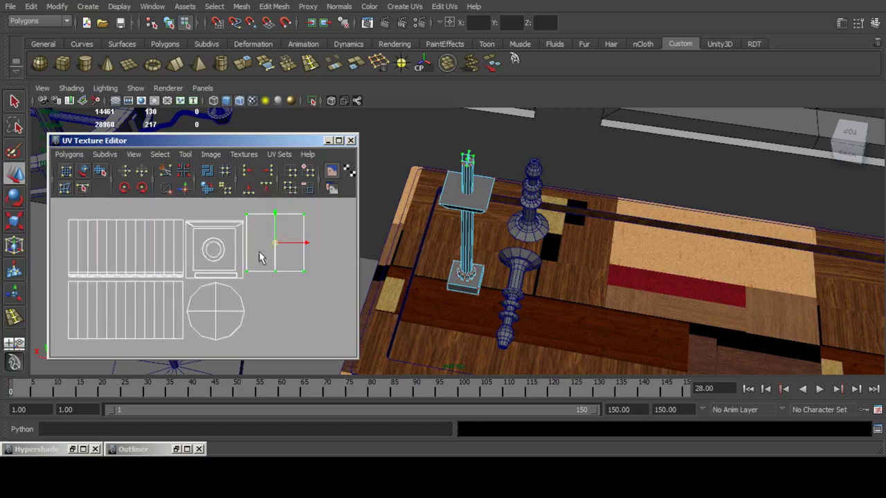
drag(277, 241, 278, 247)
Return the candle and stand to object mode and save the scene.
key(F8)
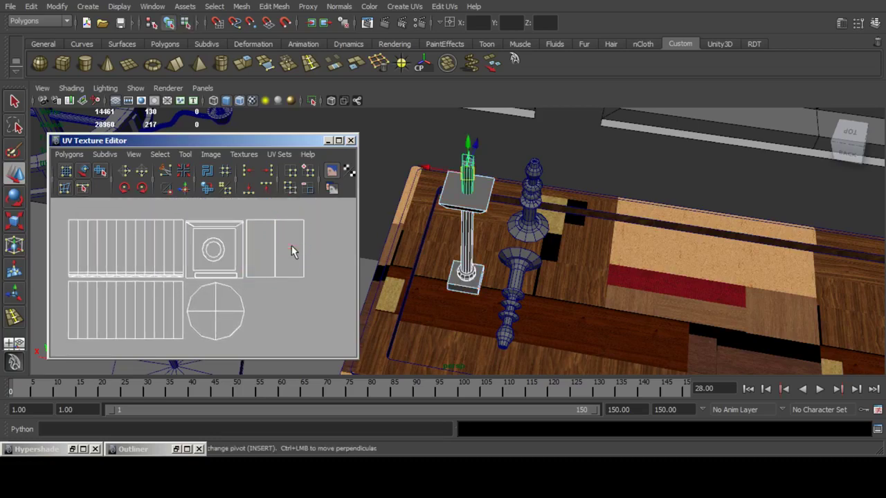
scroll(540, 236, down, 3)
key(q)
key(ctrl+s)
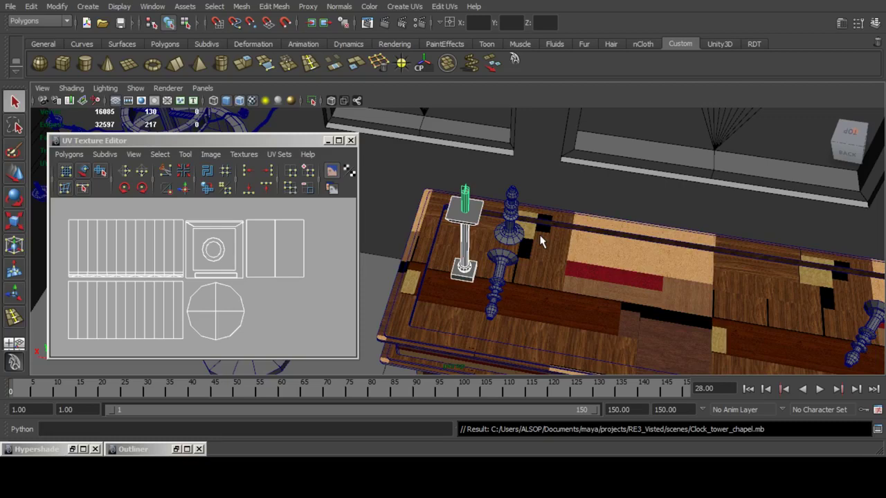
Minimize the UV Texture Editor and isolate the upright turned candlestick together with the candle and stand.
click(330, 141)
alt+drag(451, 196, 476, 209)
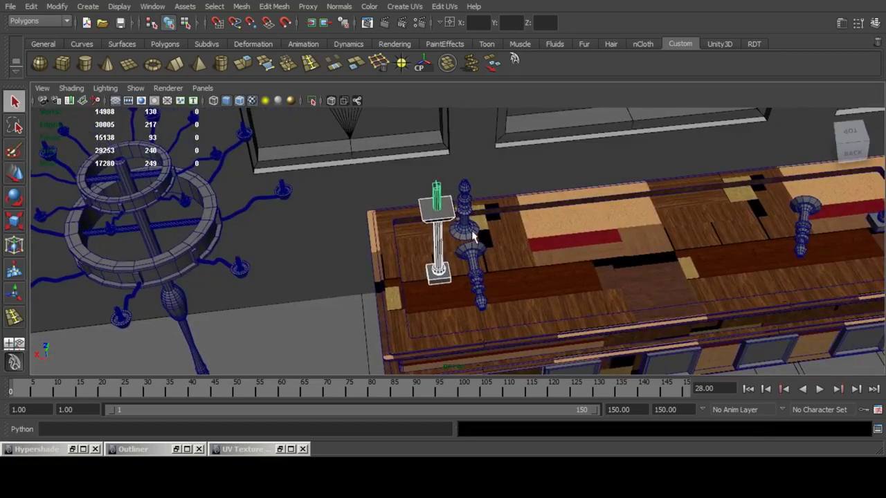
shift+click(473, 233)
click(313, 101)
click(470, 219)
key(f)
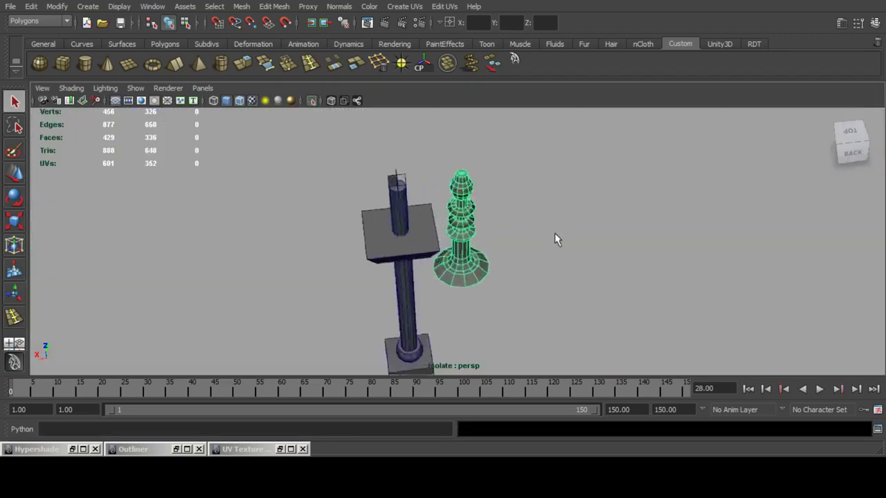
Select the radial edges on the underside of the turned candlestick's base and delete them to leave one flat face.
alt+drag(556, 236, 498, 251)
alt+middle_drag(498, 251, 500, 203)
alt+drag(500, 203, 514, 277)
alt+middle_drag(513, 304, 510, 243)
scroll(510, 243, up, 5)
alt+drag(511, 242, 510, 144)
scroll(509, 143, up, 3)
right_drag(488, 229, 483, 206)
click(486, 201)
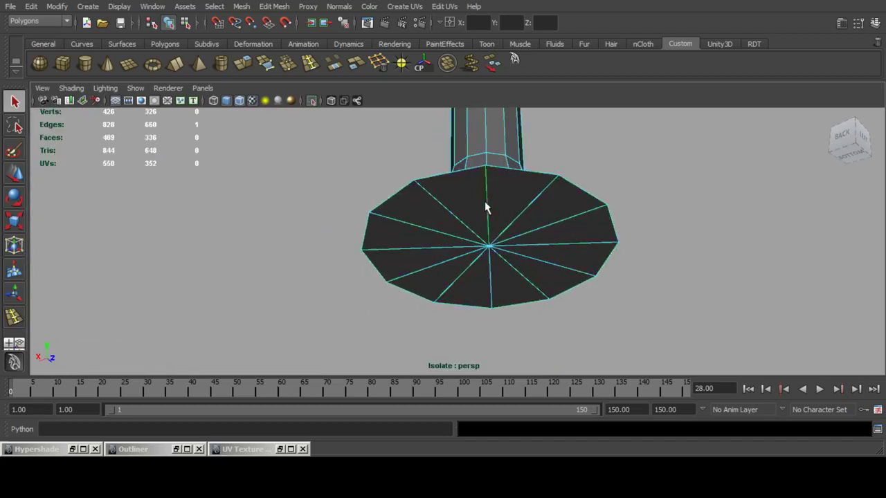
shift+click(462, 222)
shift+click(443, 235)
shift+click(439, 247)
shift+click(441, 266)
shift+click(454, 281)
shift+click(491, 296)
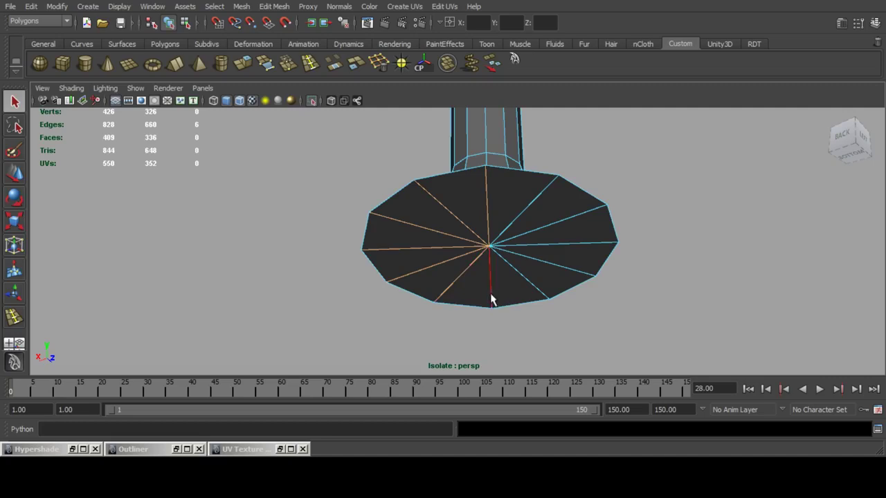
shift+click(539, 296)
shift+click(553, 264)
shift+click(562, 248)
shift+click(554, 224)
shift+click(532, 205)
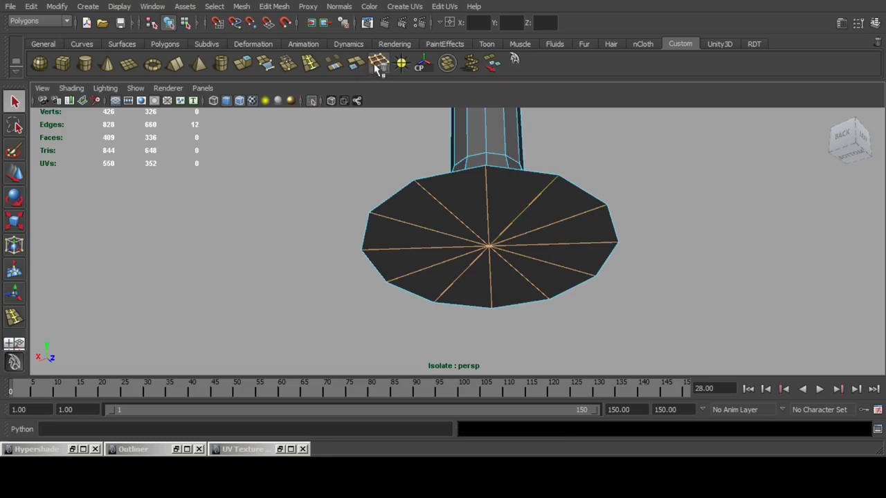
click(378, 68)
Delete the ring of radial edges on the flat ledge on top of the candlestick's base.
alt+drag(485, 135, 501, 209)
alt+middle_drag(500, 209, 474, 330)
double_click(463, 249)
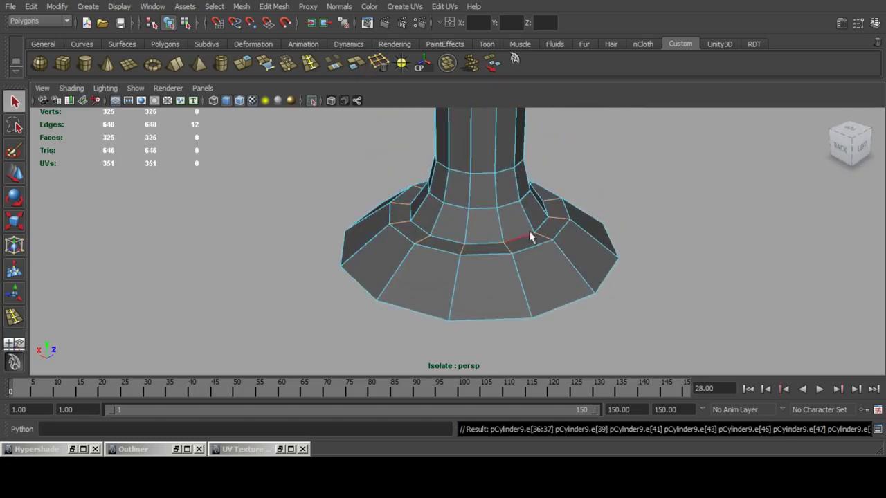
key(Delete)
Delete the ring of radial edges on the underside of the candlestick's middle disc.
alt+middle_drag(534, 126, 518, 258)
alt+drag(518, 258, 489, 163)
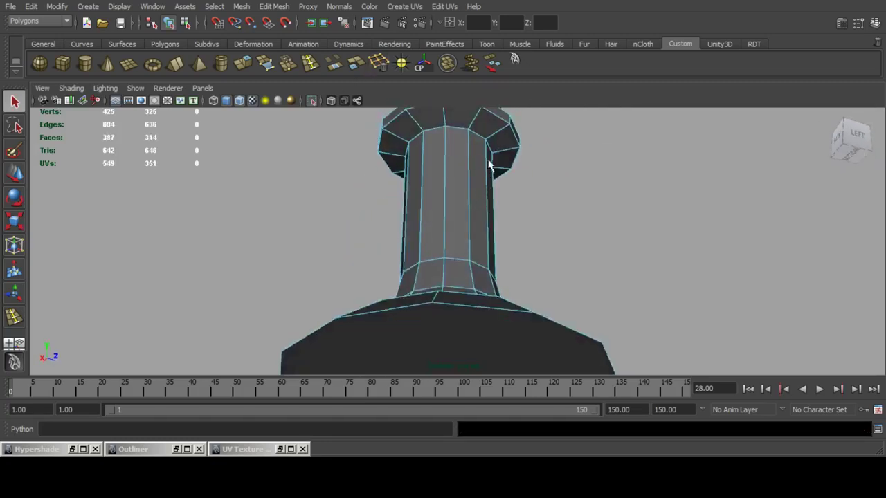
alt+middle_drag(488, 163, 485, 181)
alt+drag(533, 193, 508, 276)
alt+middle_drag(508, 187, 515, 321)
alt+drag(480, 210, 492, 120)
double_click(487, 193)
key(Delete)
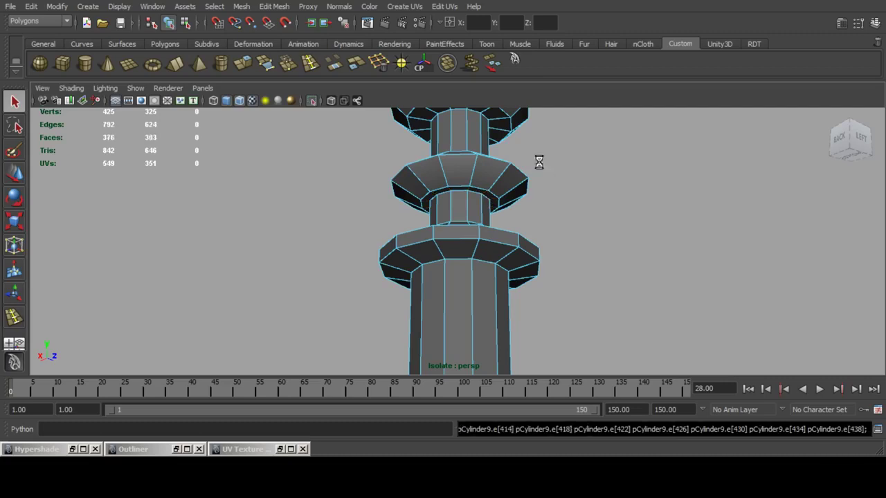
Delete the ring of radial edges on the flat top of the candlestick's middle disc.
alt+drag(539, 162, 477, 233)
click(473, 223)
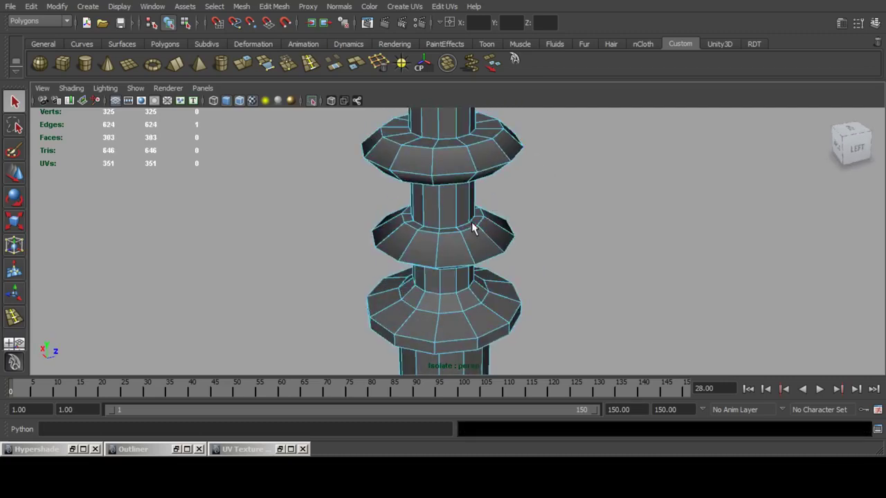
double_click(472, 222)
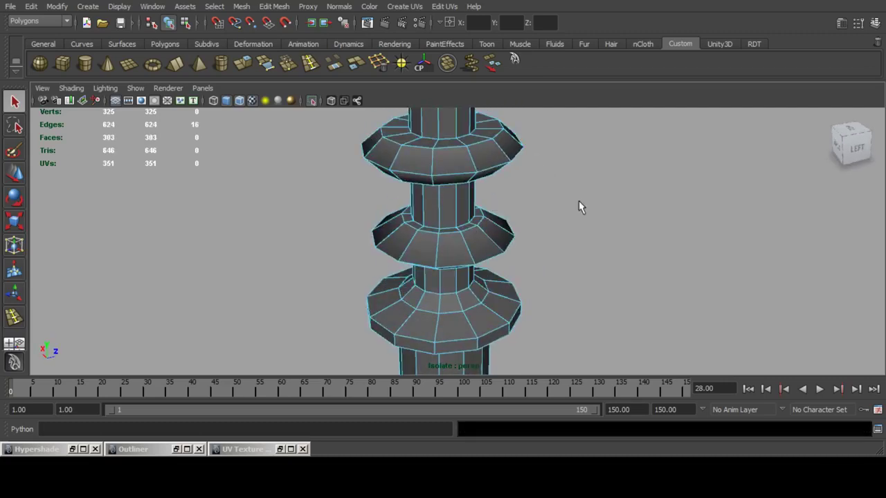
double_click(477, 216)
key(Delete)
Delete the rings of radial edges on the flat top and the underside of the candlestick's upper disc.
alt+drag(512, 207, 475, 241)
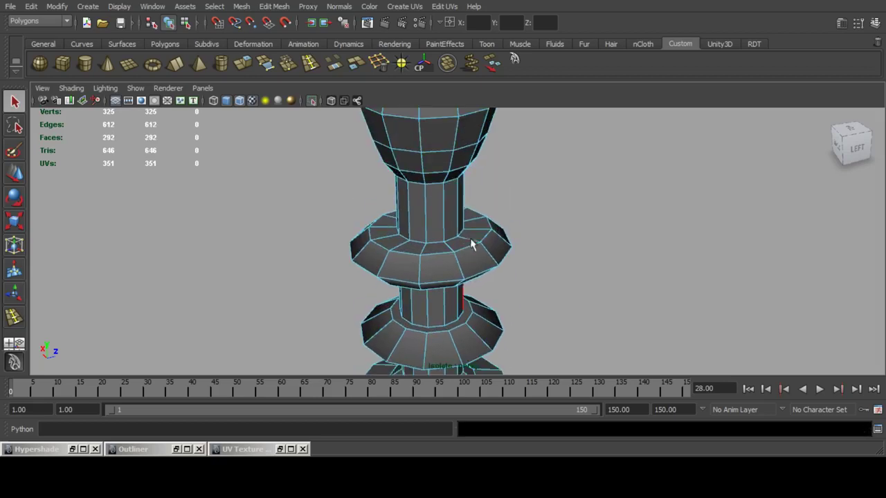
double_click(468, 240)
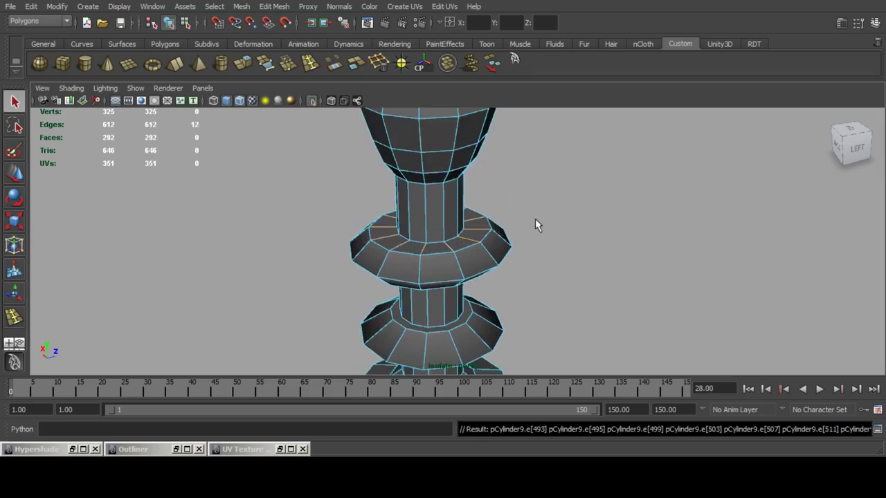
key(Delete)
alt+drag(476, 280, 453, 202)
double_click(474, 180)
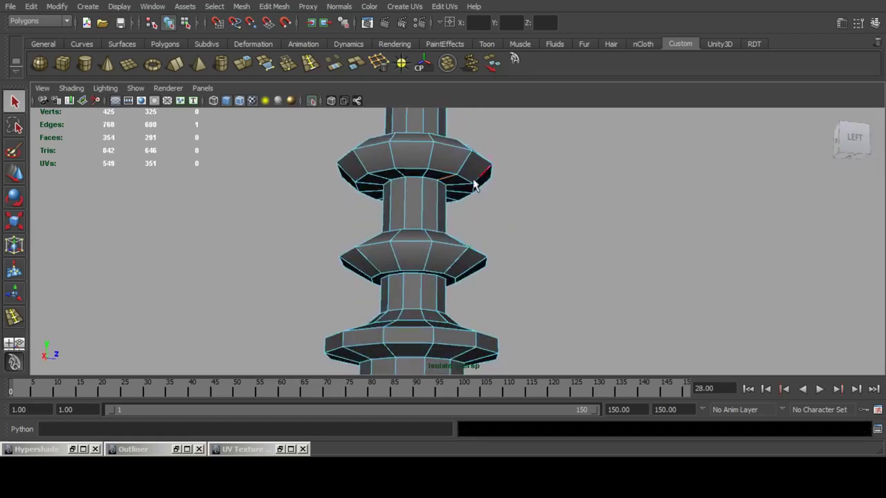
key(f)
key(Delete)
Select only the radial edges of the cap on top of the candlestick's bulb and delete them.
scroll(504, 193, down, 10)
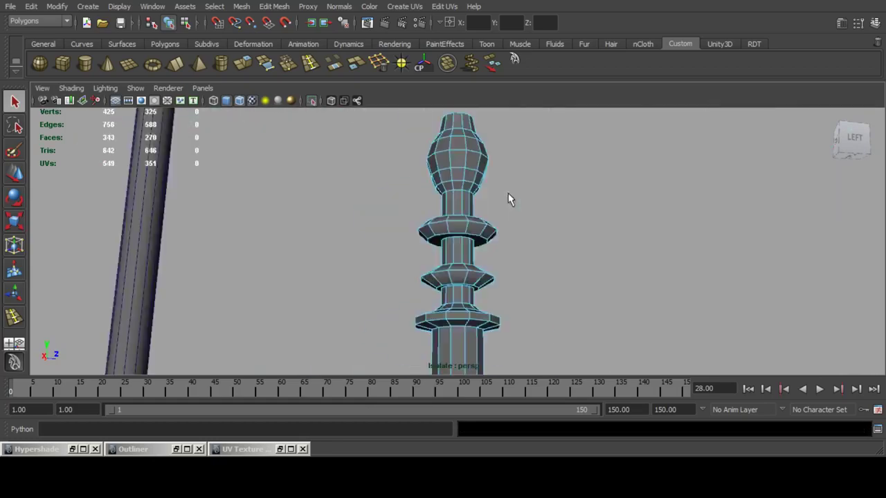
alt+drag(508, 193, 518, 239)
alt+middle_drag(501, 162, 491, 215)
scroll(491, 216, up, 2)
alt+drag(477, 169, 446, 211)
alt+drag(555, 229, 440, 174)
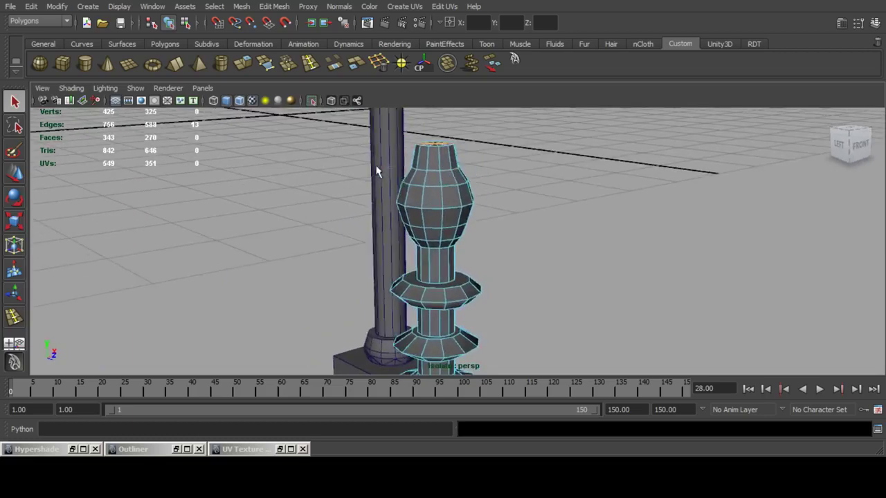
ctrl+drag(376, 167, 529, 304)
alt+drag(536, 256, 564, 297)
key(Delete)
scroll(563, 297, down, 6)
alt+middle_drag(451, 331, 448, 244)
alt+drag(447, 245, 513, 307)
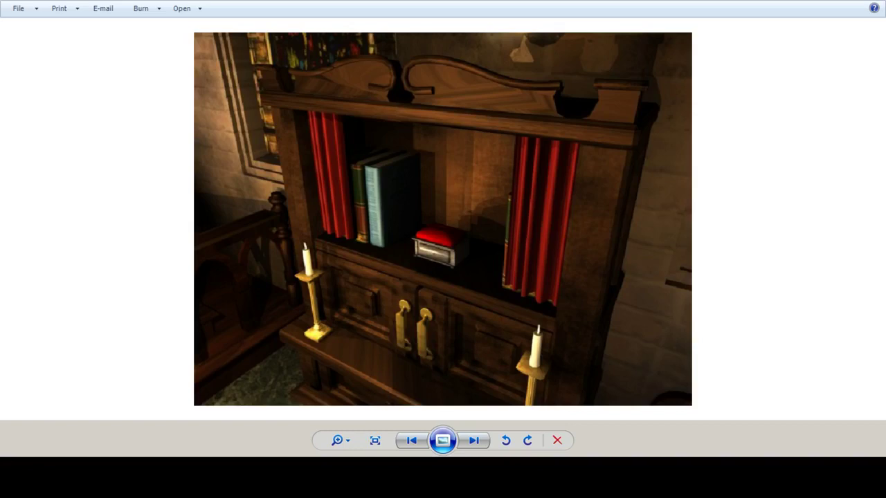
Switch to the photo viewer and examine the candlesticks on the altar in the chapel reference images.
key(Right)
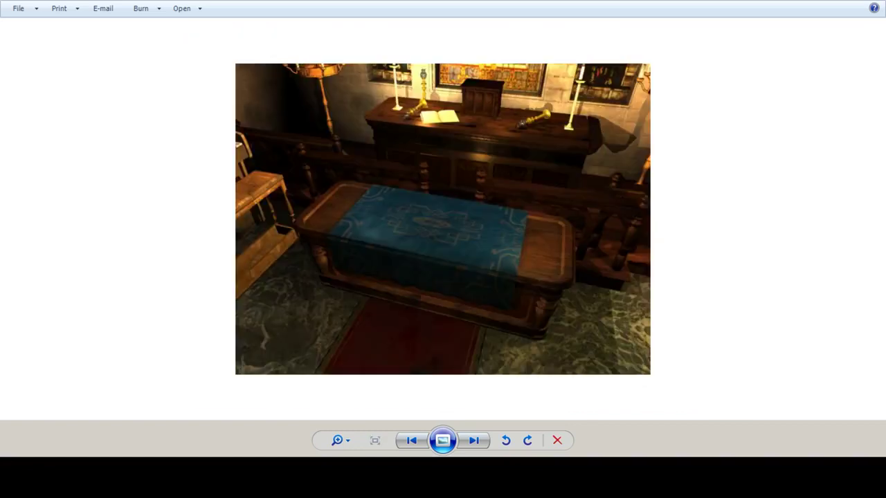
scroll(465, 209, up, 5)
drag(465, 209, 441, 455)
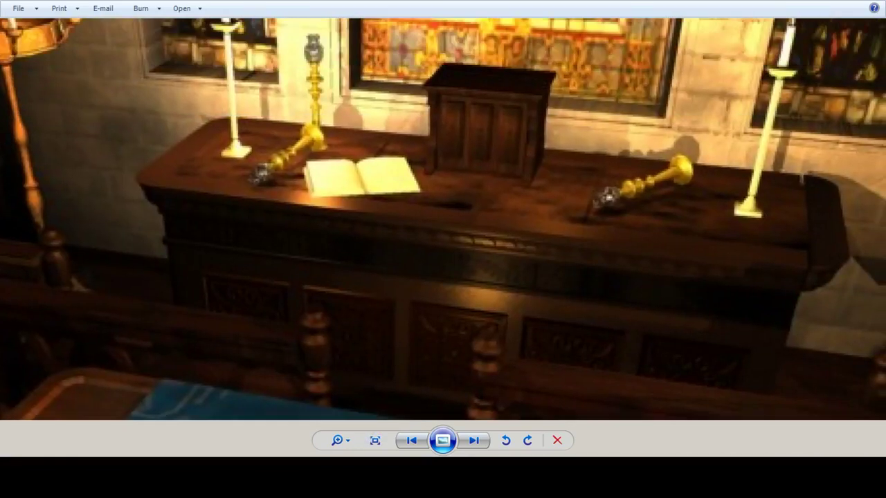
key(Right)
key(Right)
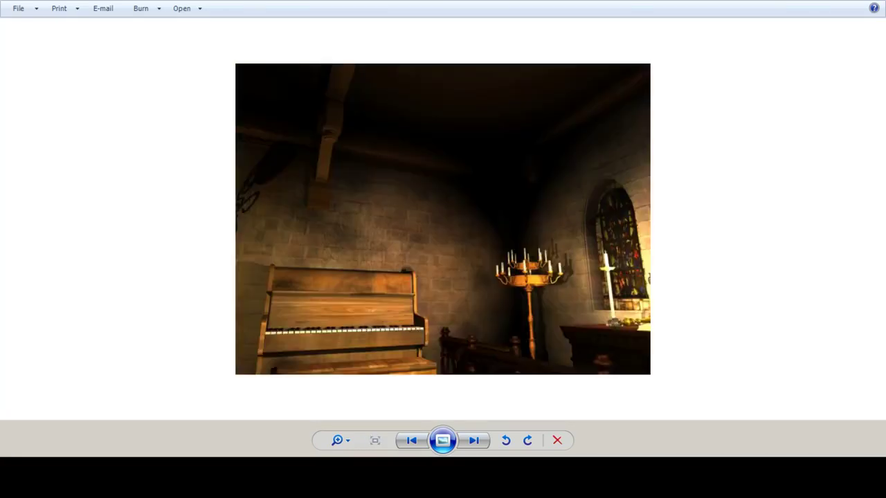
key(Right)
key(Left)
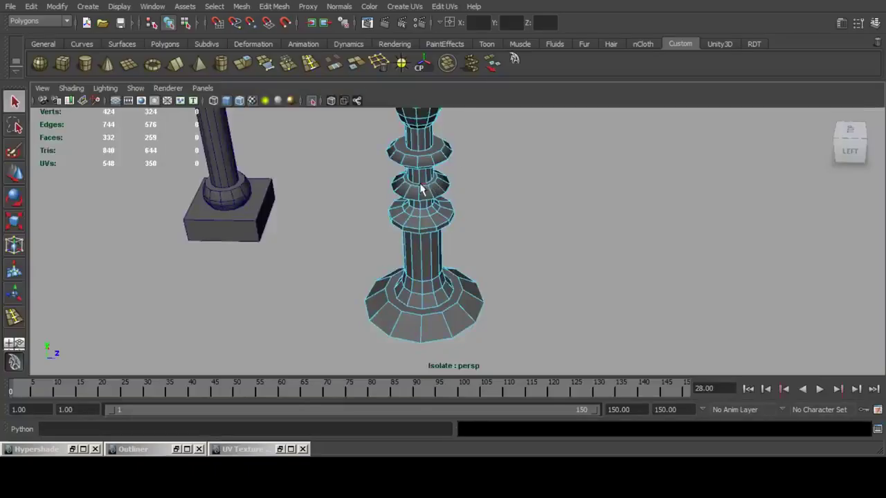
Back in Maya, select the side faces of the candlestick's lower shaft and flared base.
scroll(428, 239, up, 3)
alt+drag(436, 224, 420, 171)
scroll(423, 180, down, 3)
drag(390, 196, 481, 270)
shift+click(460, 294)
shift+double_click(420, 295)
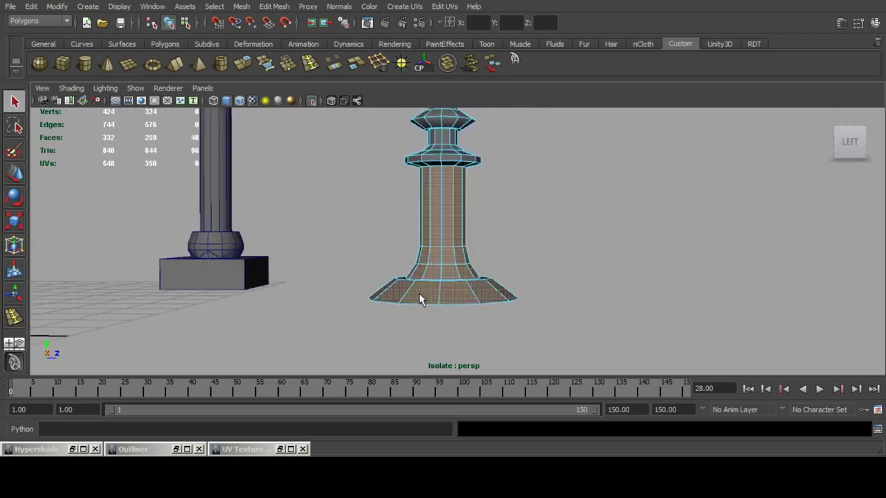
Add the faces of the candlestick's lowest disc and the neck above it to the selection.
alt+middle_drag(461, 168, 464, 277)
scroll(463, 280, up, 3)
alt+drag(455, 287, 440, 286)
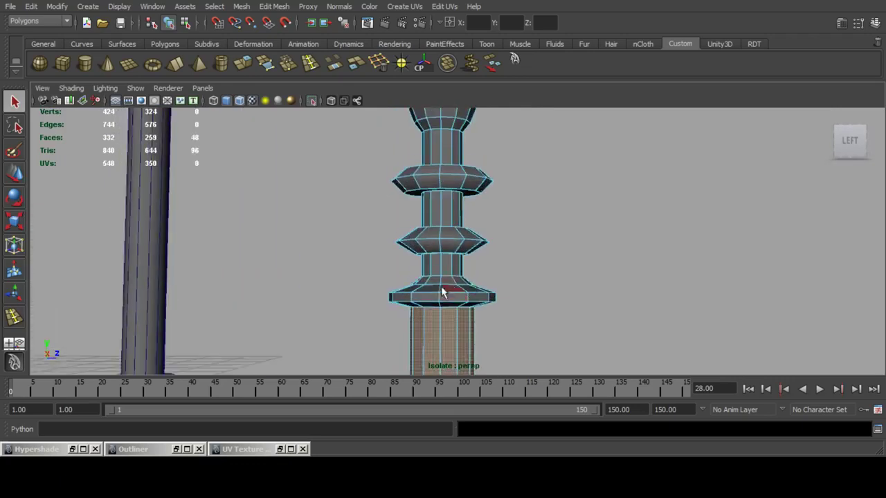
alt+middle_drag(441, 286, 441, 252)
shift+drag(386, 247, 521, 269)
shift+drag(393, 228, 493, 236)
Add the faces of the middle and upper discs and the necks above them to the selection, up to the bulb.
alt+middle_drag(475, 192, 475, 258)
scroll(465, 260, up, 3)
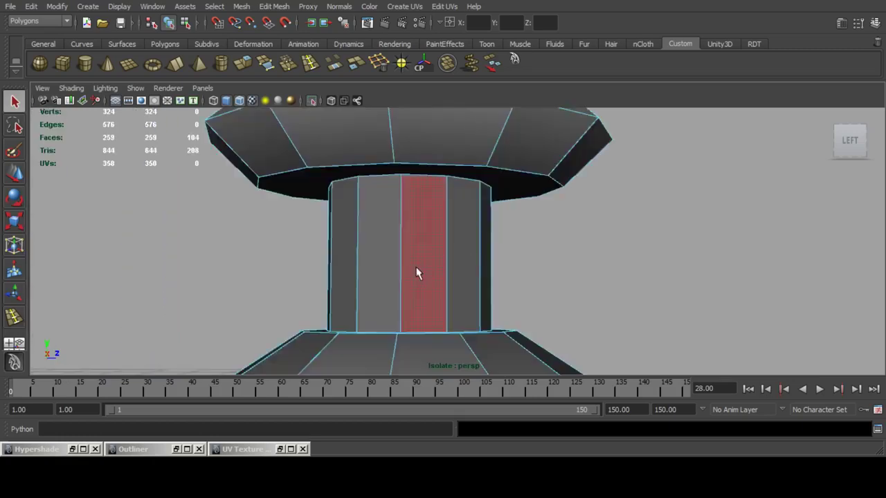
scroll(417, 270, down, 2)
alt+middle_drag(418, 287, 418, 251)
shift+drag(361, 255, 540, 268)
shift+drag(385, 214, 489, 213)
alt+middle_drag(496, 182, 494, 223)
alt+drag(494, 223, 492, 233)
shift+drag(361, 223, 555, 238)
alt+middle_drag(476, 202, 479, 239)
shift+drag(379, 215, 530, 225)
Deselect the flat underside faces of the candlestick's base and discs.
alt+drag(557, 211, 521, 248)
alt+middle_drag(595, 189, 506, 298)
alt+drag(506, 298, 501, 263)
key(f)
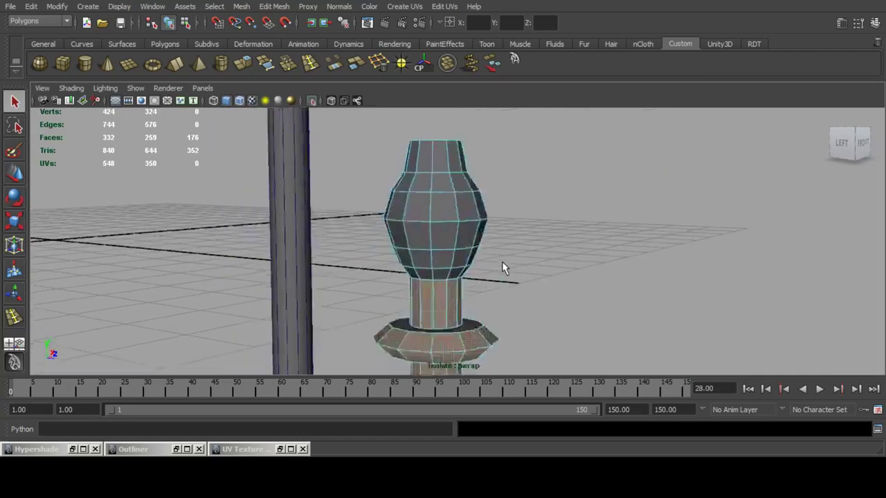
alt+drag(546, 238, 494, 224)
ctrl+click(446, 227)
ctrl+click(438, 228)
ctrl+click(456, 225)
ctrl+click(445, 227)
ctrl+click(432, 232)
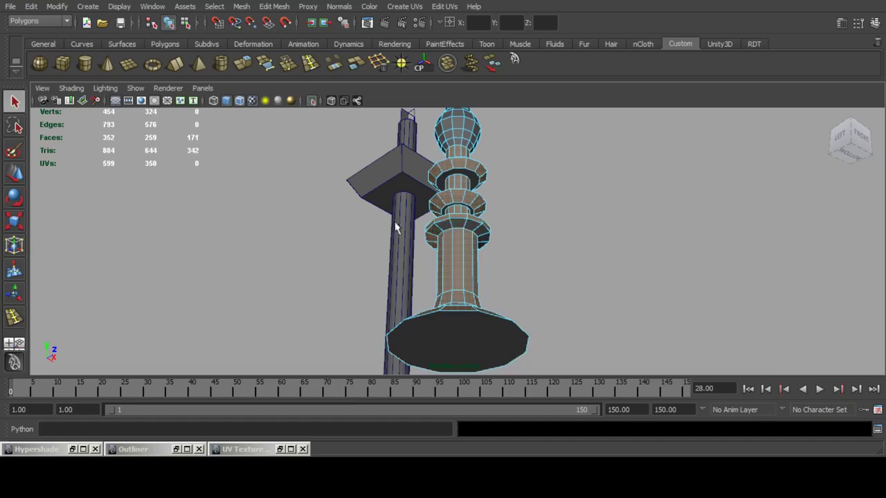
Deselect the flat upward-facing faces of the candlestick's discs and base ledge.
alt+drag(396, 224, 444, 256)
ctrl+click(444, 226)
ctrl+click(435, 229)
ctrl+click(432, 240)
ctrl+click(453, 251)
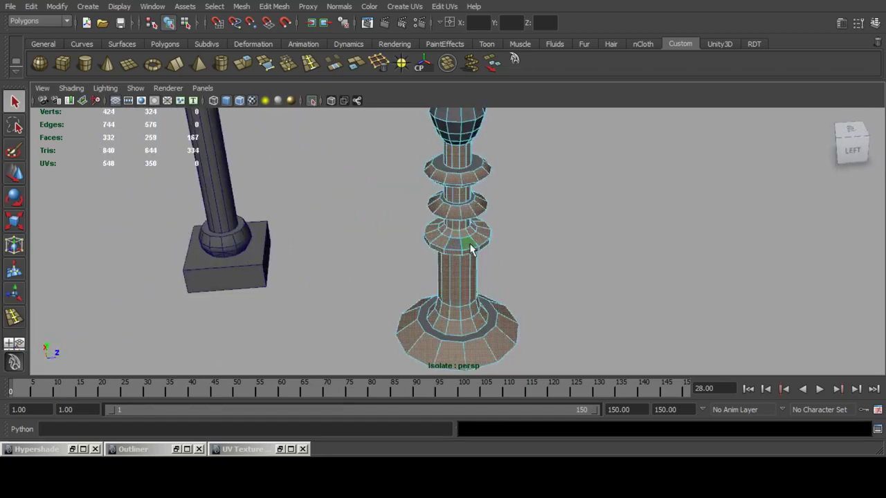
Add the sloped underside faces on the near side of the candlestick's lowest disc to the selection.
alt+drag(512, 227, 496, 206)
key(ctrl+z)
scroll(514, 200, up, 6)
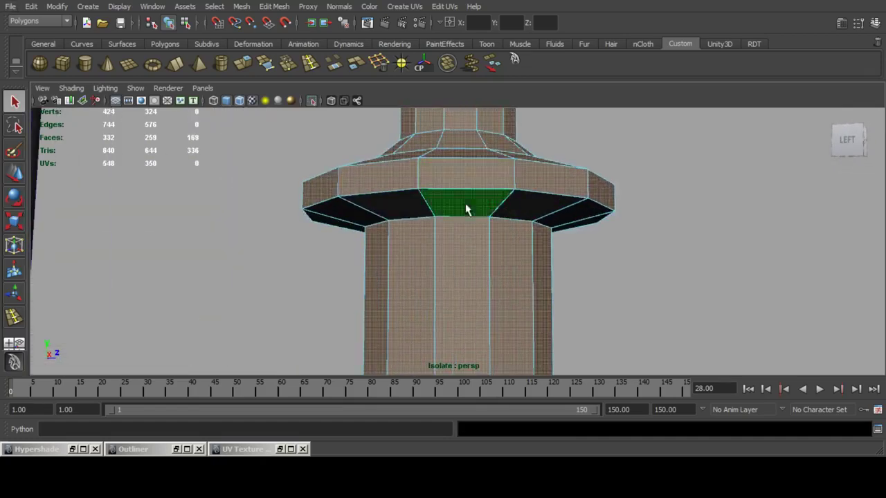
shift+click(466, 207)
shift+click(385, 211)
shift+click(441, 228)
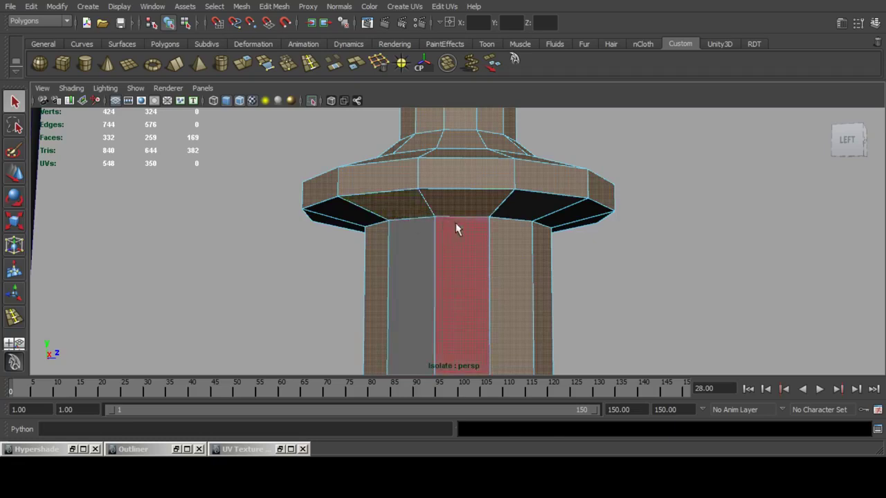
key(ctrl+z)
shift+click(529, 207)
shift+click(569, 214)
alt+drag(402, 209, 444, 215)
shift+click(396, 211)
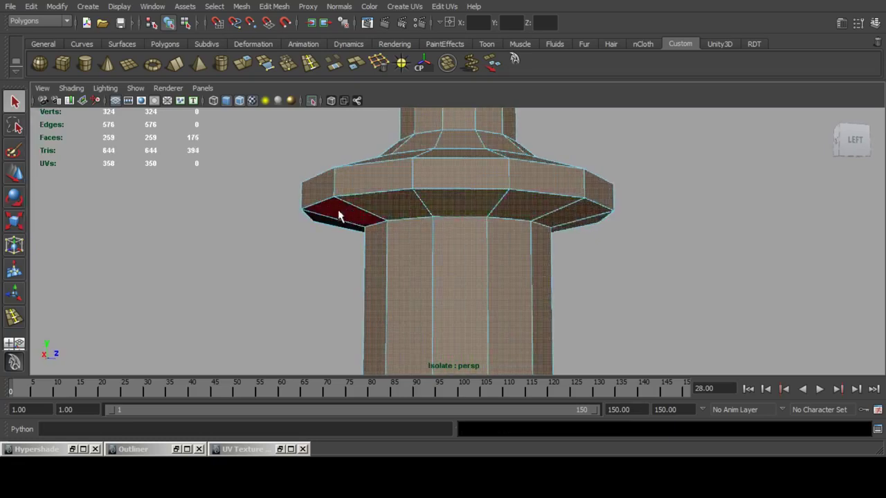
Add the remaining sloped underside faces around the back of the lowest disc to the selection.
shift+click(341, 214)
alt+drag(342, 214, 425, 178)
shift+click(400, 212)
shift+click(358, 216)
shift+click(426, 184)
shift+click(381, 190)
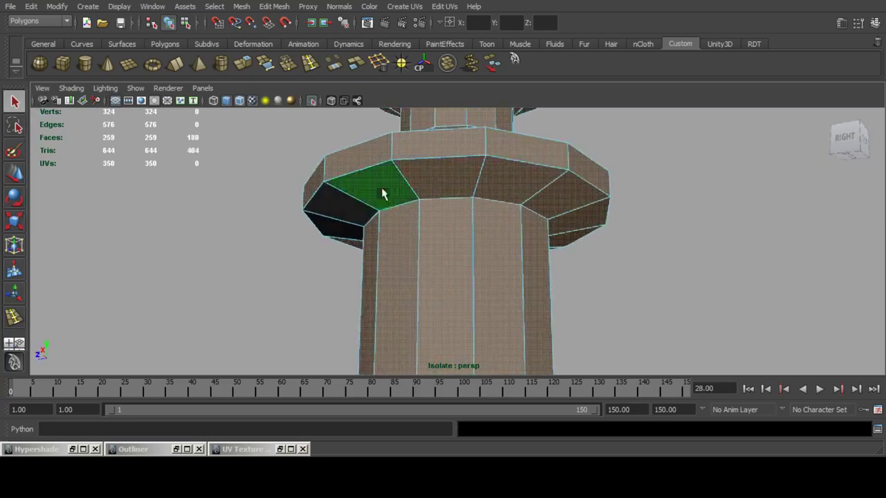
shift+click(346, 198)
alt+drag(346, 196, 409, 178)
shift+click(413, 180)
Apply a cylindrical UV mapping to the selected side faces of the candlestick.
alt+drag(471, 185, 498, 229)
scroll(526, 195, down, 10)
scroll(498, 229, up, 3)
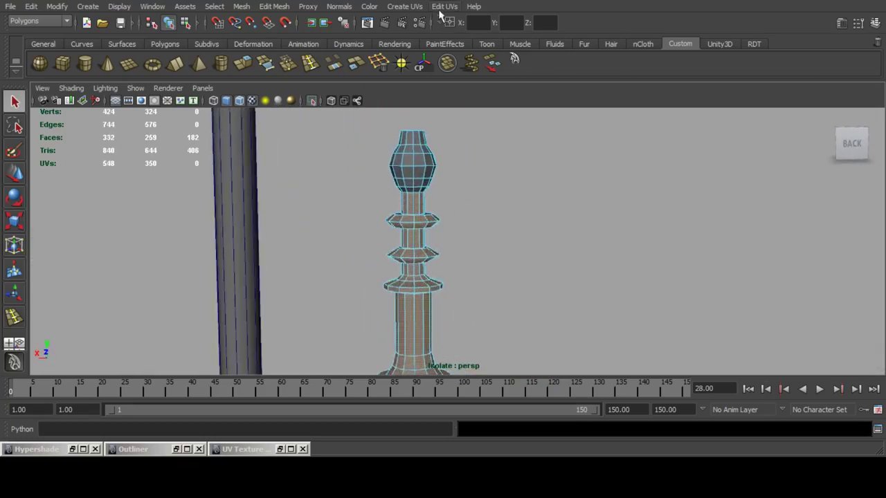
click(404, 7)
click(420, 37)
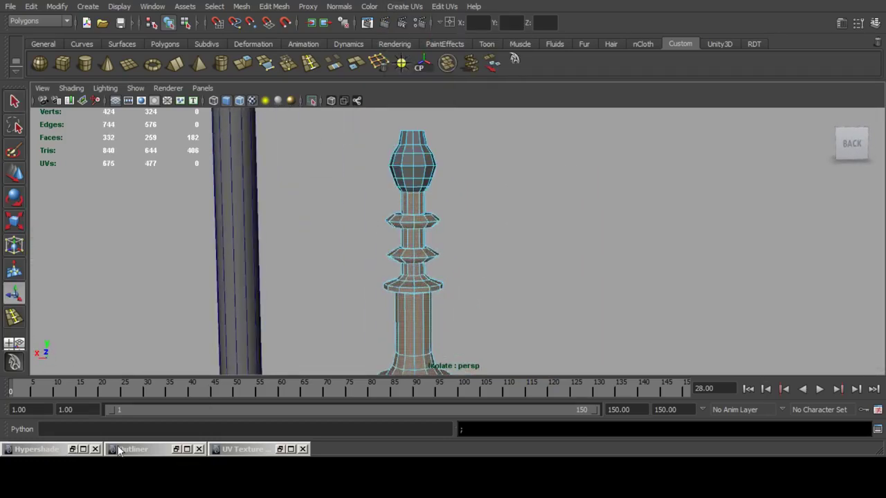
Open the UV Texture Editor and select all UVs of the newly mapped candlestick body.
click(282, 448)
click(280, 449)
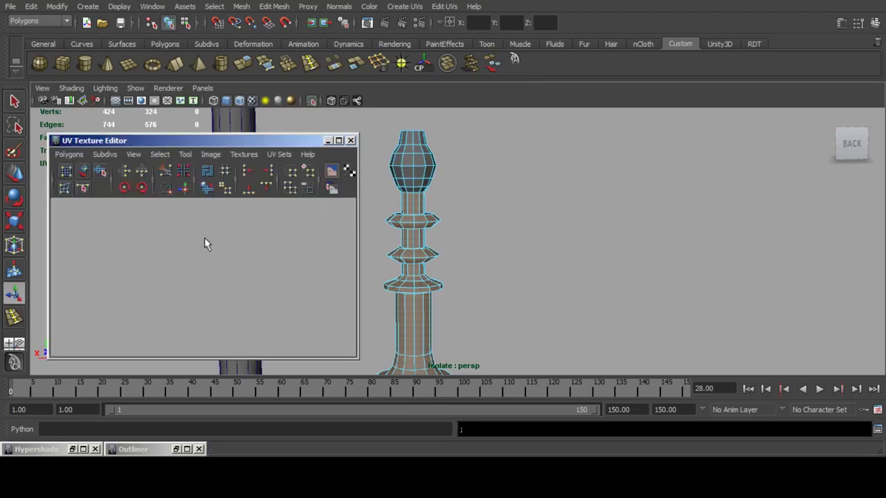
right_drag(163, 265, 179, 301)
drag(65, 232, 311, 331)
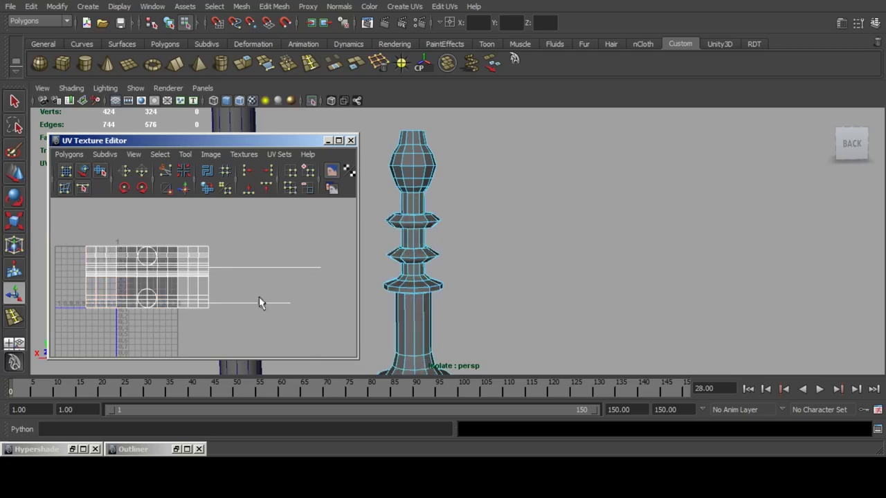
key(ctrl+z)
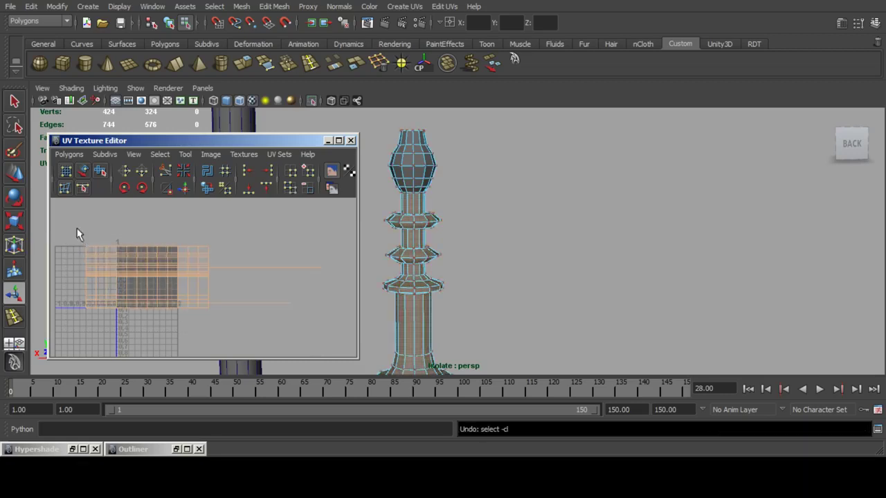
drag(61, 230, 316, 337)
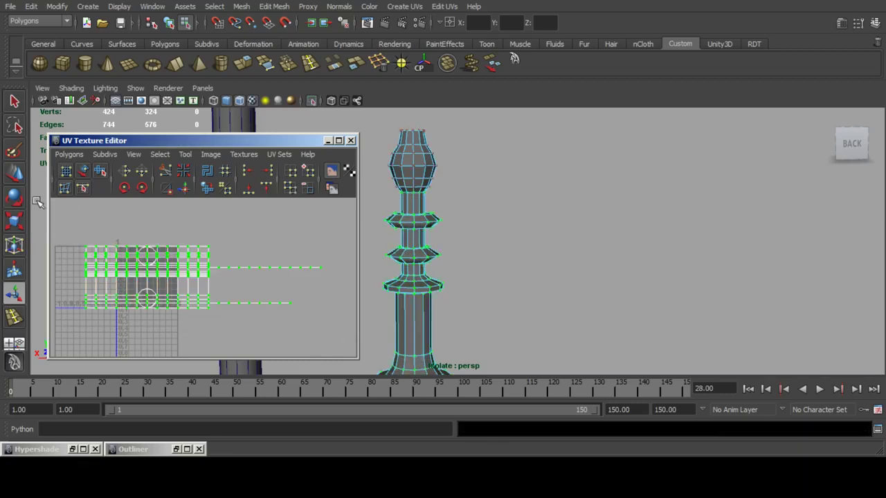
Move the candlestick body's UV shell well clear of the texture grid into the empty UV space beside it.
click(12, 179)
scroll(181, 243, down, 5)
alt+middle_drag(189, 255, 227, 233)
scroll(229, 234, up, 4)
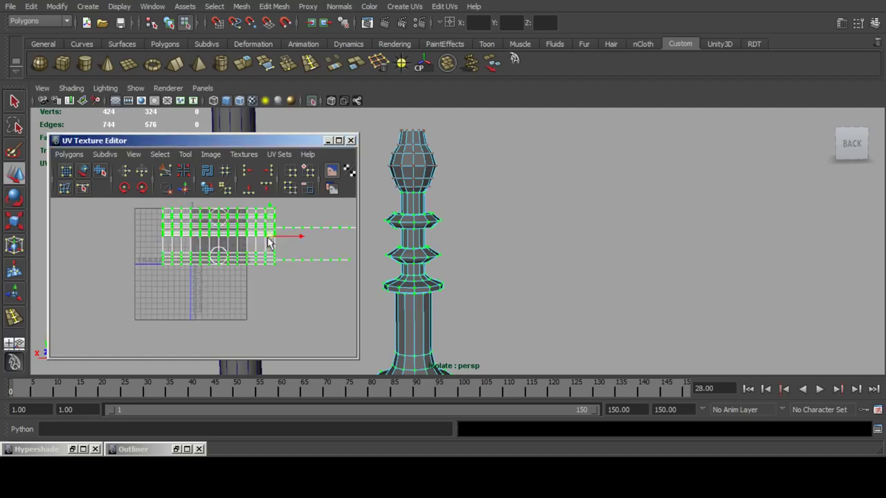
drag(268, 240, 133, 253)
scroll(138, 269, down, 1)
alt+middle_drag(138, 268, 181, 259)
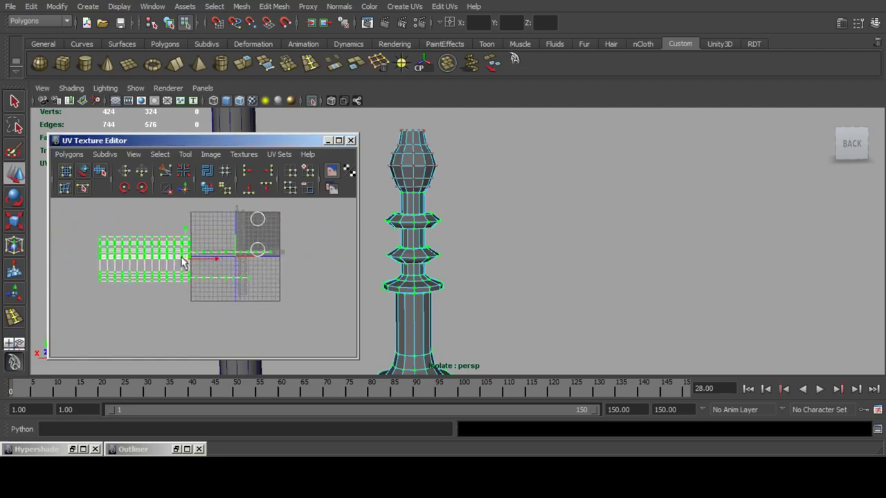
drag(185, 259, 90, 269)
Select the flat top and underside faces of the candlestick's upper and middle discs.
scroll(412, 243, up, 4)
alt+drag(412, 243, 400, 260)
alt+middle_drag(400, 260, 484, 254)
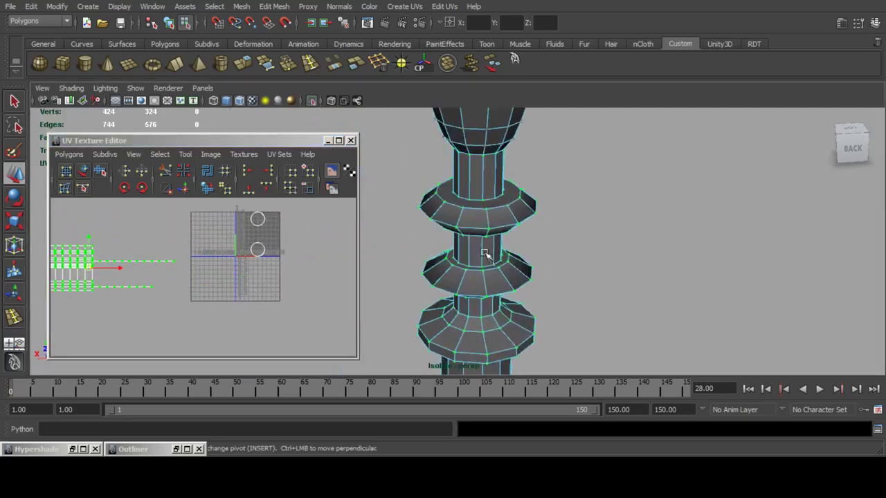
click(498, 205)
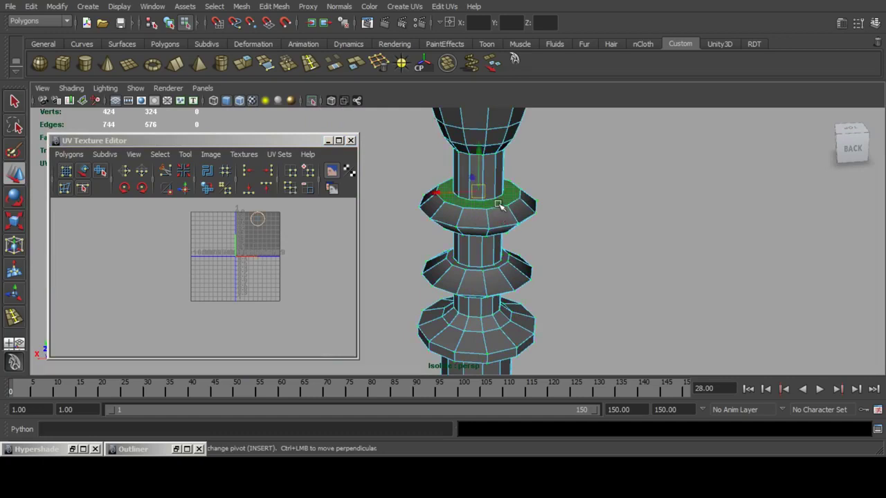
shift+click(501, 260)
alt+drag(531, 331, 510, 163)
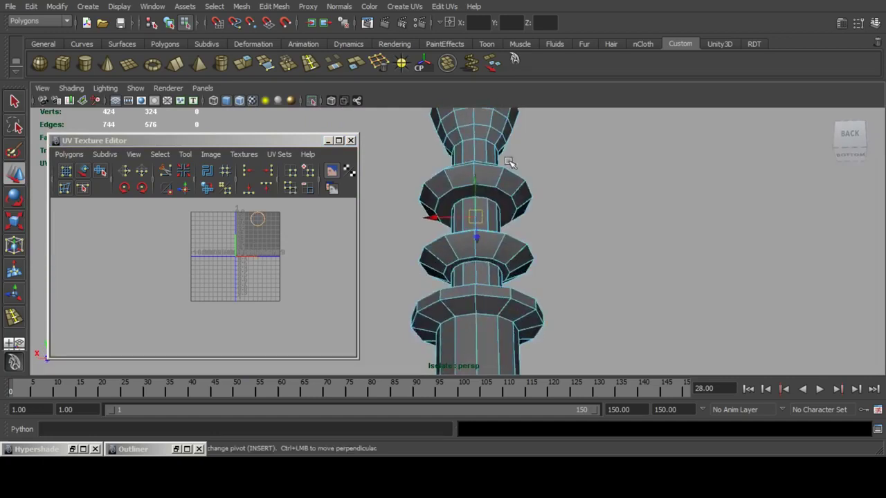
alt+middle_drag(510, 164, 508, 211)
shift+click(506, 244)
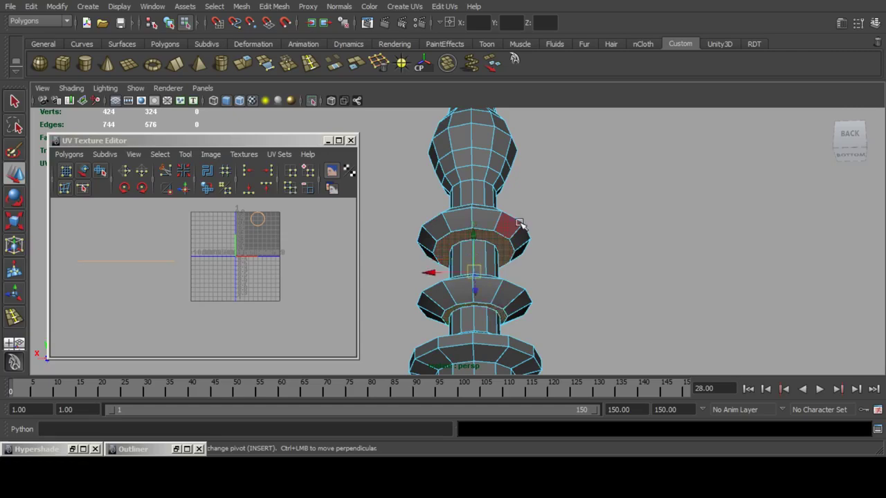
alt+middle_drag(534, 322, 529, 216)
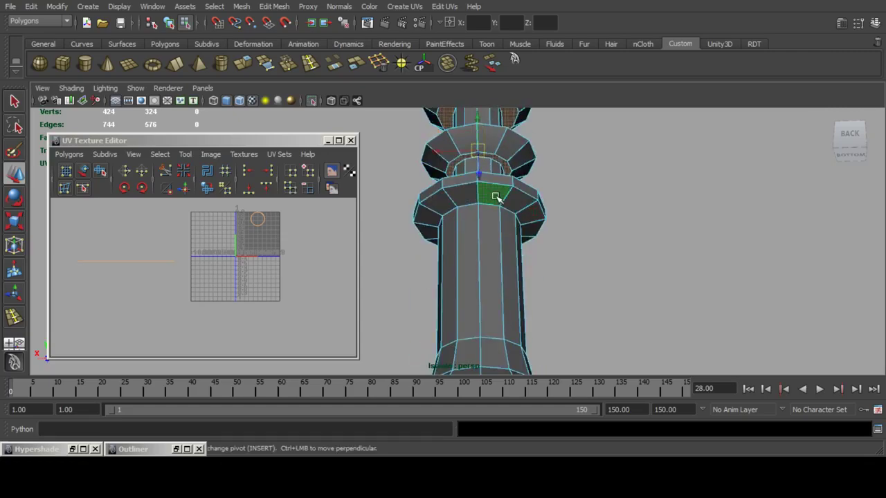
Add the flat ledge of the candlestick's base to the selection and apply a planar UV mapping to these faces.
alt+drag(597, 189, 561, 223)
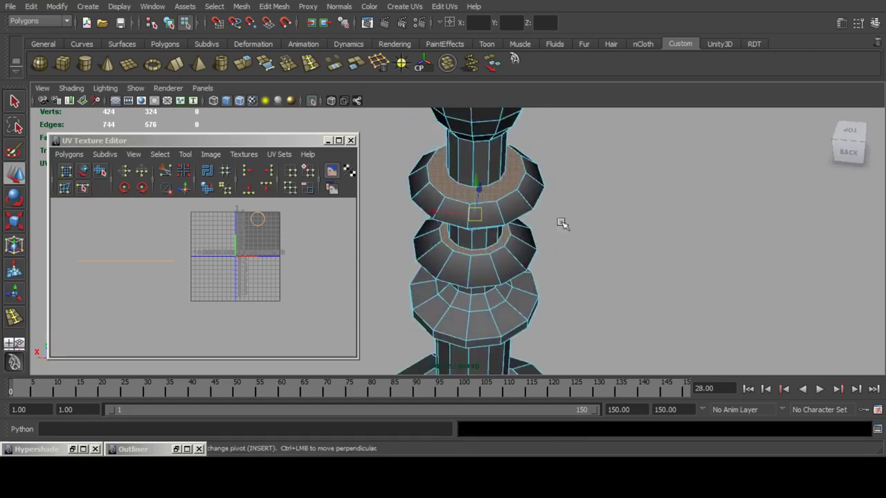
alt+drag(548, 193, 548, 110)
alt+drag(564, 170, 570, 244)
alt+middle_drag(570, 243, 574, 153)
click(528, 252)
click(404, 7)
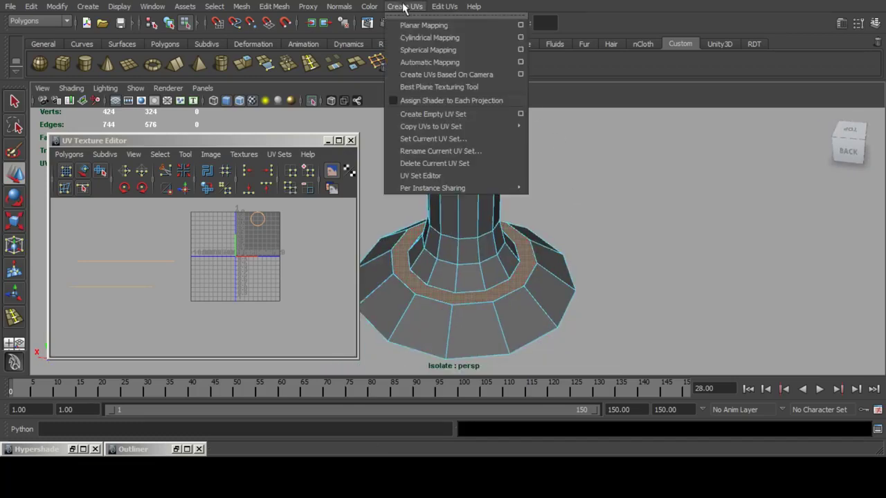
click(519, 25)
click(102, 257)
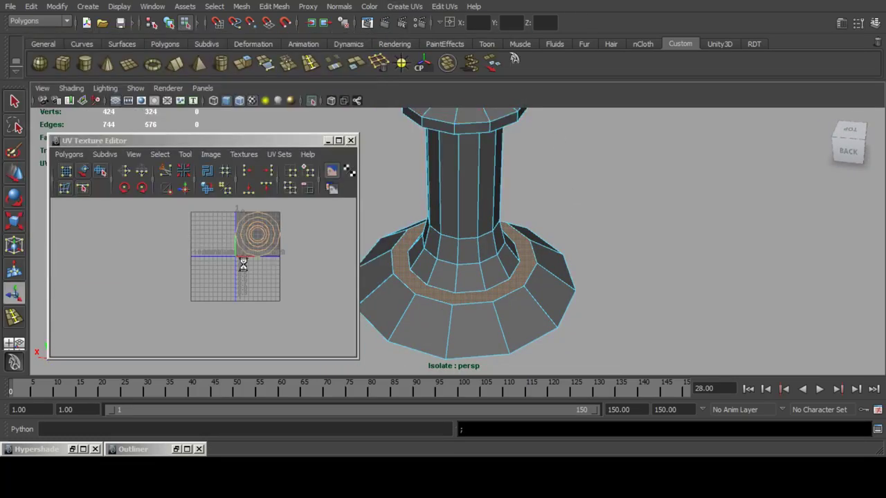
Convert the selection to UVs and move the concentric ring shells beside the body's UV shell.
ctrl+right_drag(268, 232, 330, 270)
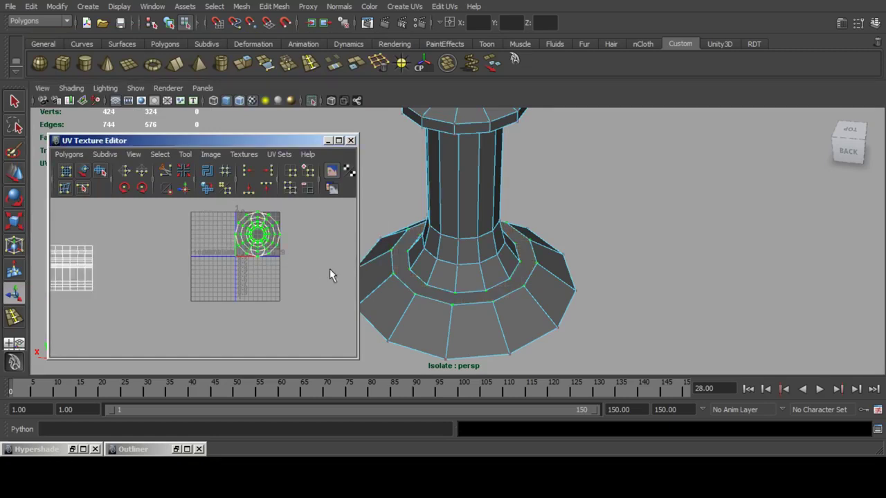
click(14, 181)
alt+middle_drag(175, 239, 242, 248)
drag(323, 242, 186, 278)
Select the side faces of the bulb at the candlestick's top and apply a cylindrical UV mapping.
scroll(474, 234, down, 5)
alt+drag(475, 233, 470, 174)
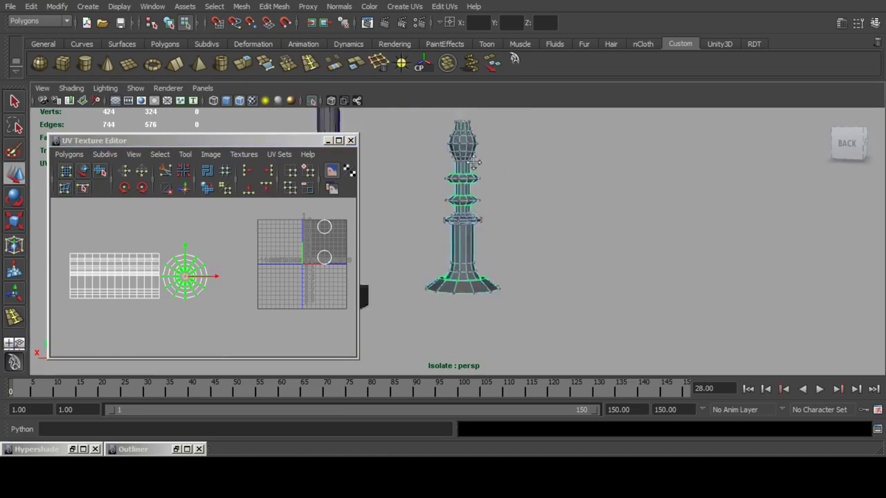
scroll(461, 232, up, 6)
alt+middle_drag(471, 173, 467, 238)
mouse_move(467, 239)
alt+mouse_down()
mouse_move(467, 227)
mouse_move(459, 243)
alt+mouse_up()
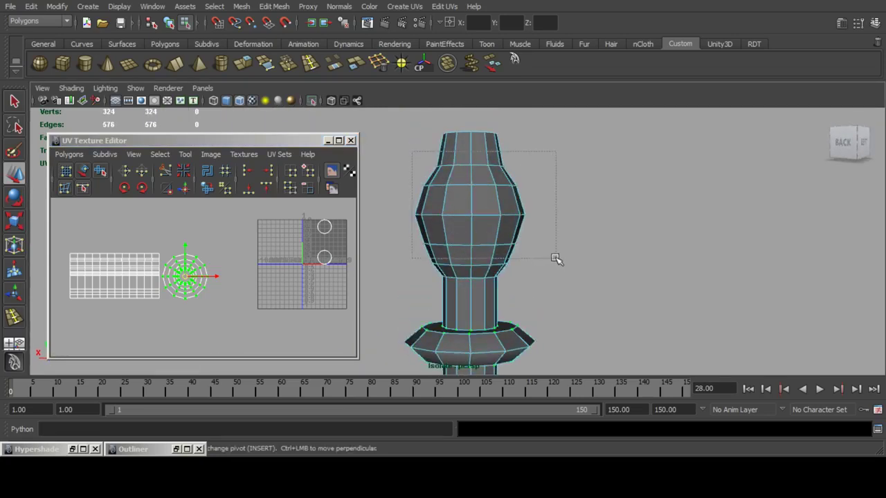
drag(556, 268, 556, 269)
click(405, 6)
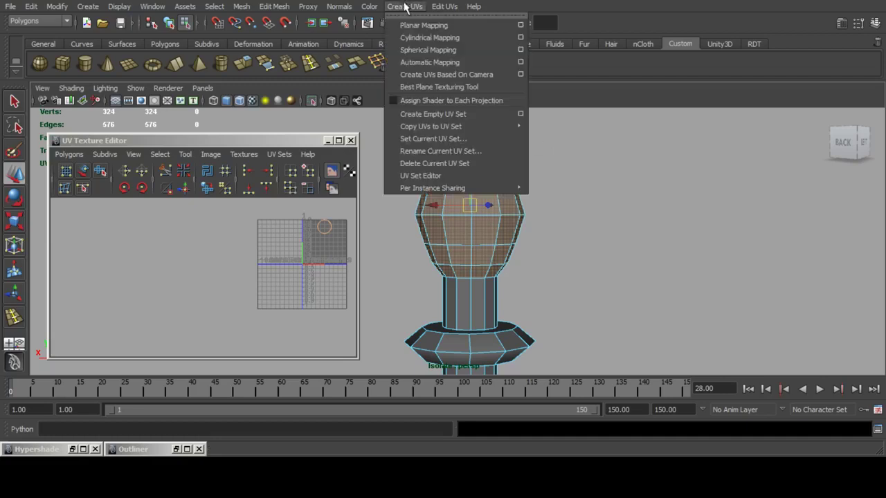
click(413, 36)
Convert the bulb's faces to UVs and move its shell directly above the body's UV shell.
alt+middle_drag(281, 237, 217, 237)
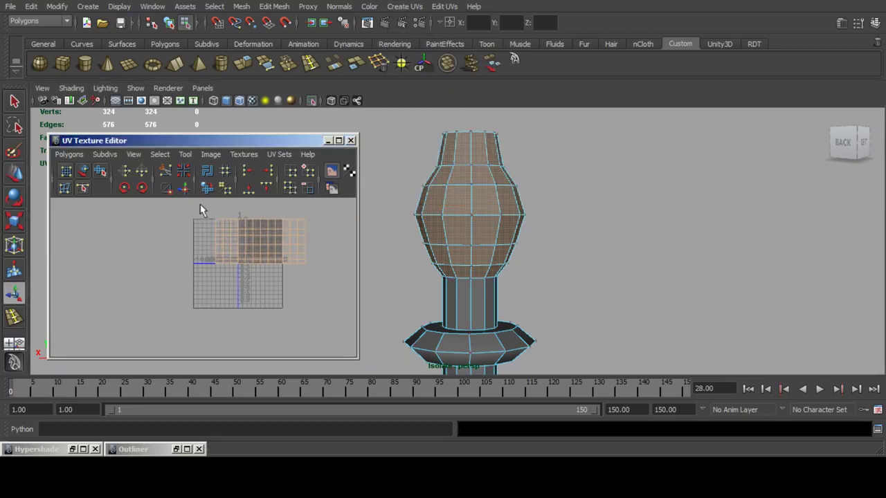
ctrl+right_drag(200, 209, 344, 278)
click(18, 177)
alt+middle_drag(218, 251, 302, 278)
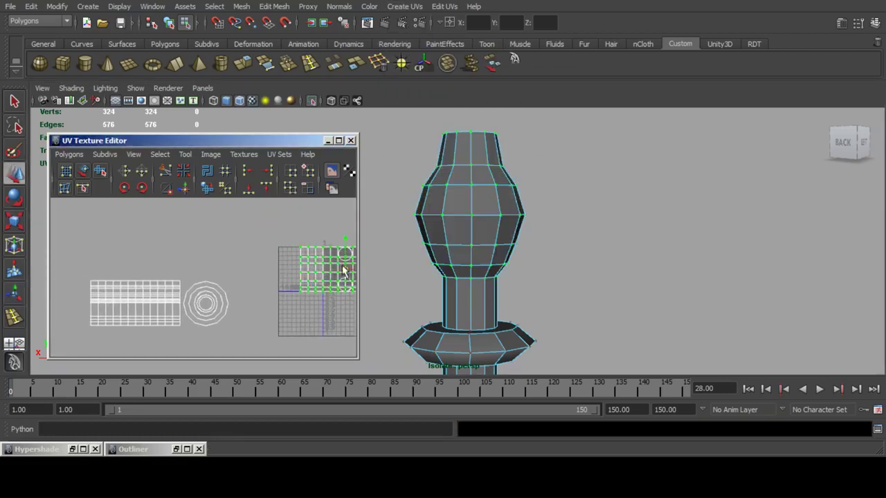
drag(344, 268, 134, 251)
Select the flat cap face on top of the bulb and apply a planar UV mapping.
alt+drag(529, 203, 525, 255)
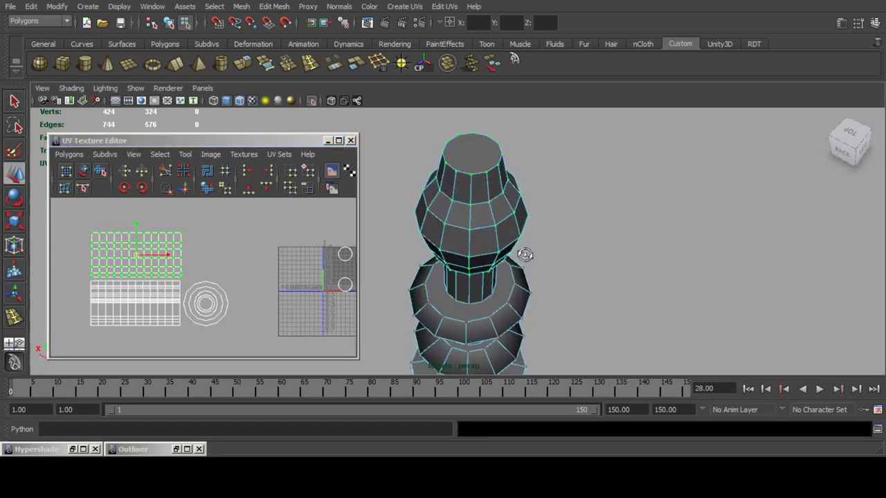
click(476, 153)
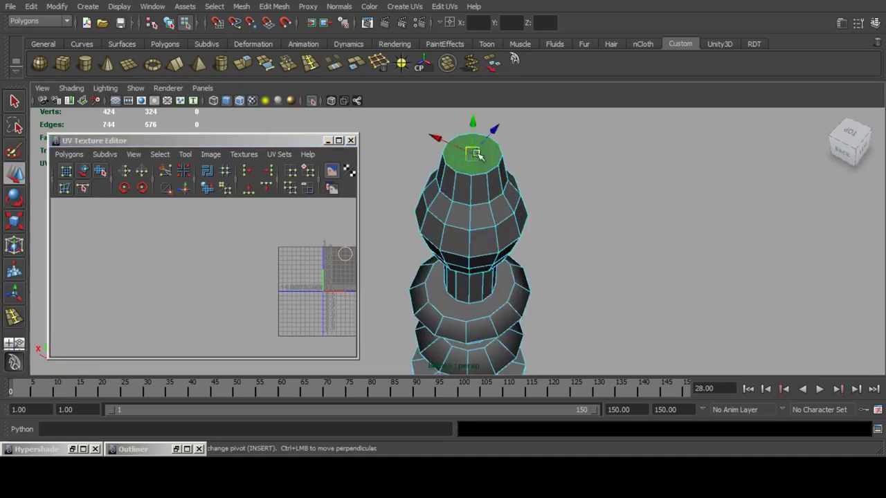
shift+click(500, 288)
key(ctrl+z)
click(419, 7)
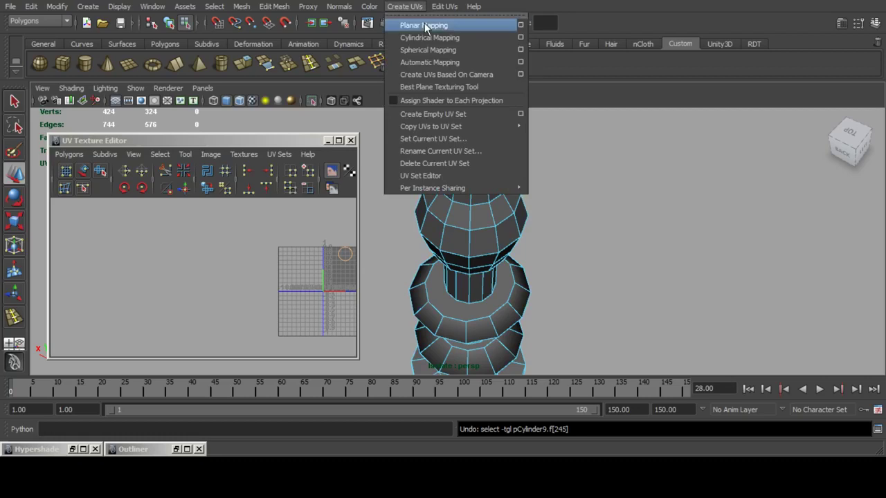
click(424, 26)
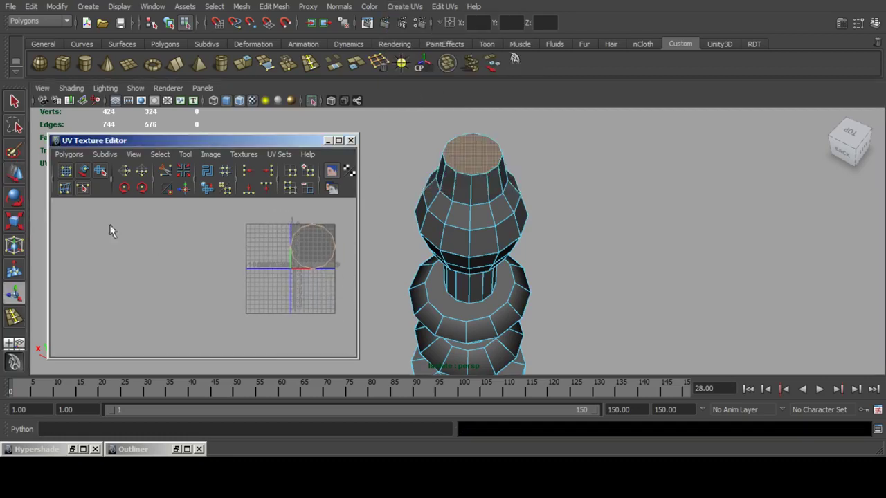
Select the cap's UVs and move the circular shell above the concentric ring shells.
drag(287, 211, 372, 312)
click(13, 218)
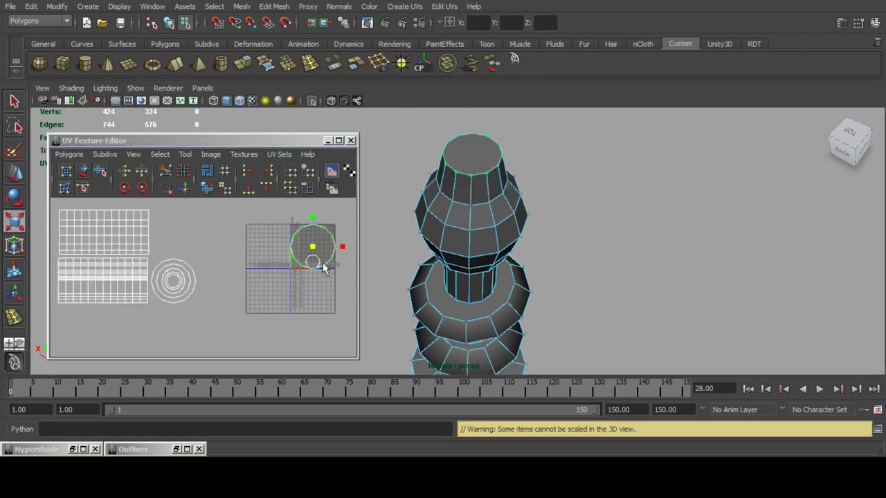
click(11, 178)
drag(313, 246, 340, 281)
Select the flat bottom face of the candlestick's base and apply a planar UV mapping.
key(F11)
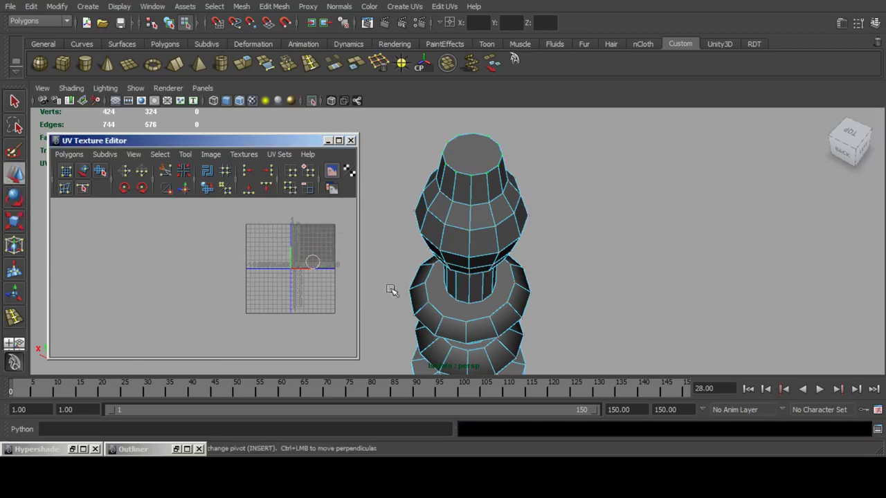
key(f)
alt+drag(545, 265, 549, 190)
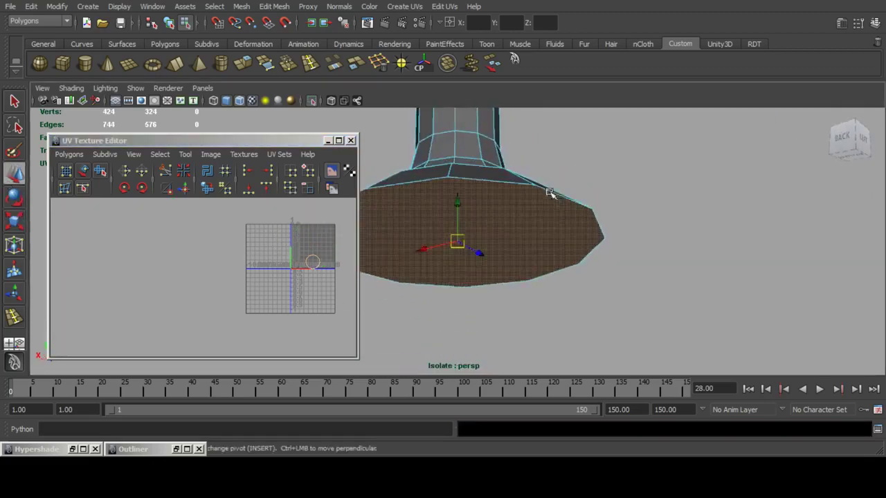
click(410, 7)
click(412, 25)
click(320, 242)
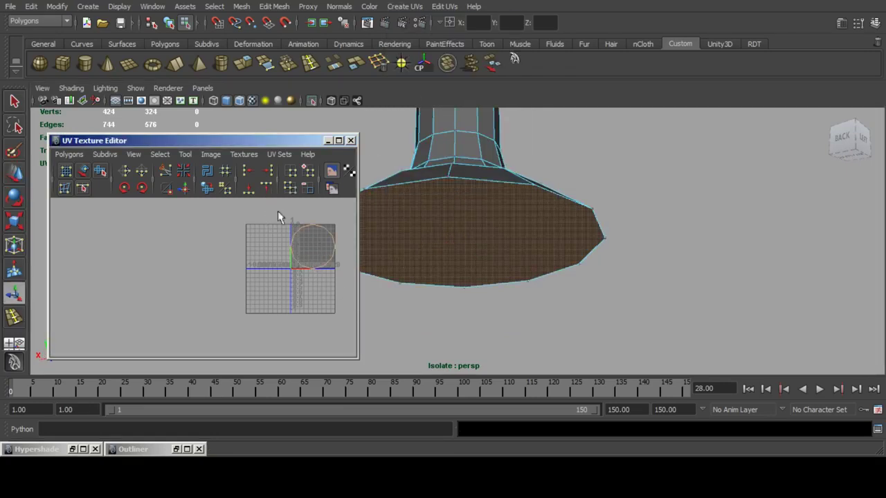
Select the base cap's UVs and move the circular shell onto the centre of the concentric ring shell.
key(F12)
drag(277, 212, 242, 268)
click(14, 173)
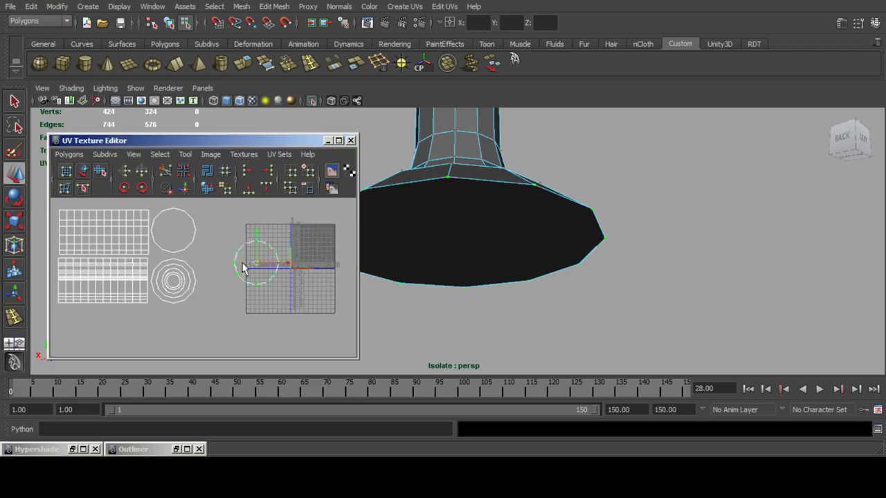
scroll(175, 282, up, 4)
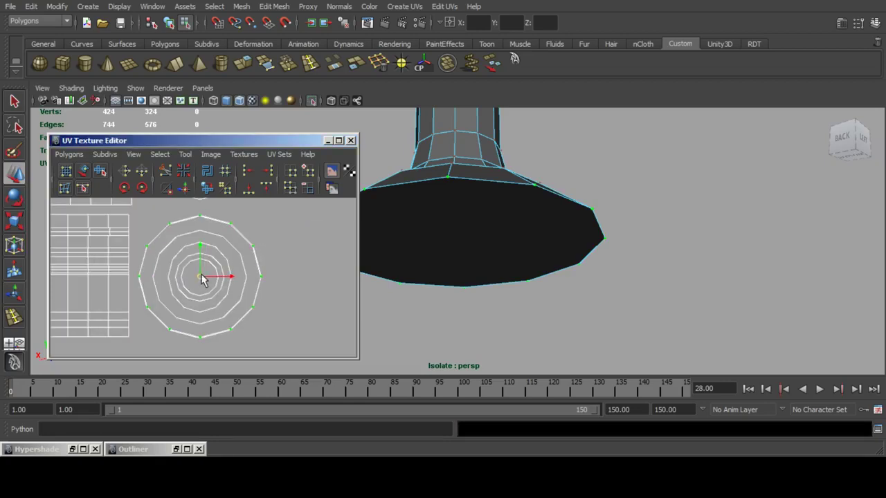
scroll(201, 278, down, 4)
scroll(549, 220, down, 6)
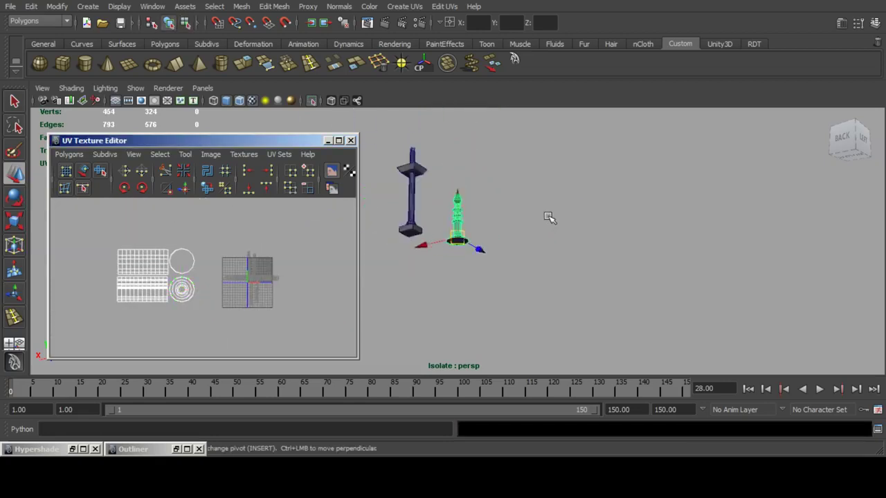
Select the turned candlestick, the square-based candlestick and its candle together, and minimize the UV Texture Editor.
alt+drag(548, 218, 458, 260)
shift+click(407, 199)
alt+middle_drag(408, 164, 437, 195)
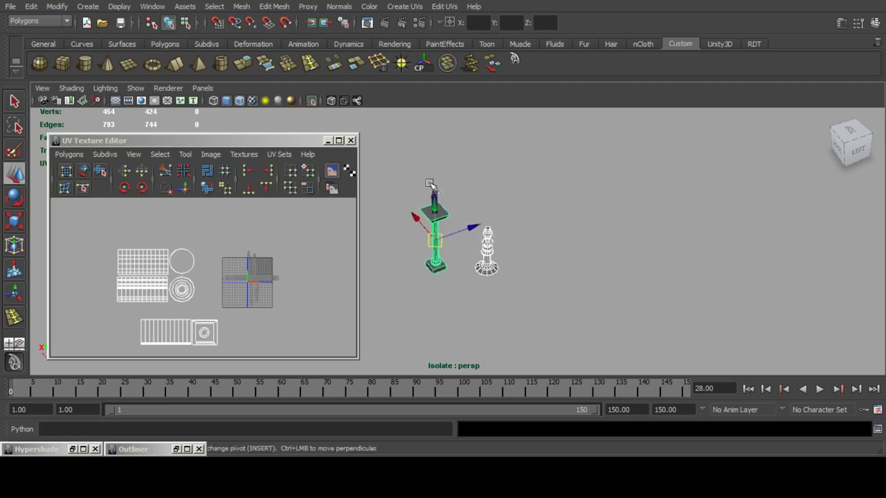
shift+drag(430, 184, 441, 191)
alt+drag(473, 237, 586, 221)
scroll(585, 234, down, 12)
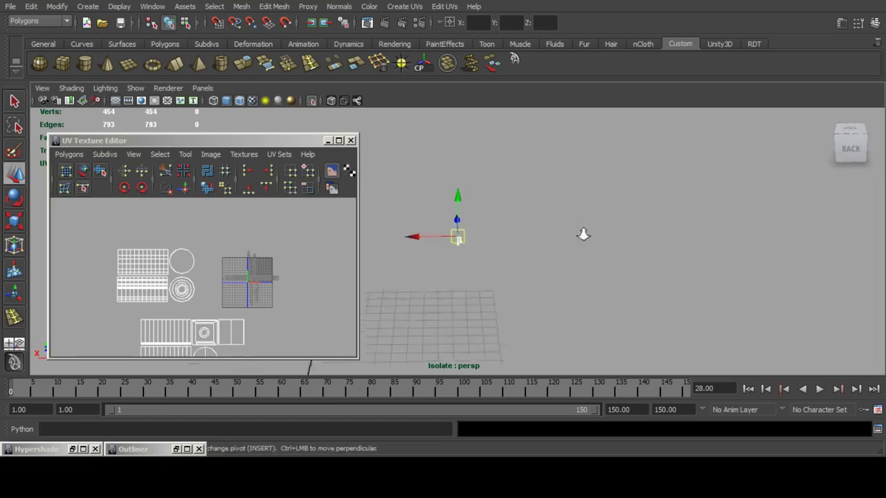
alt+drag(568, 254, 468, 258)
click(327, 142)
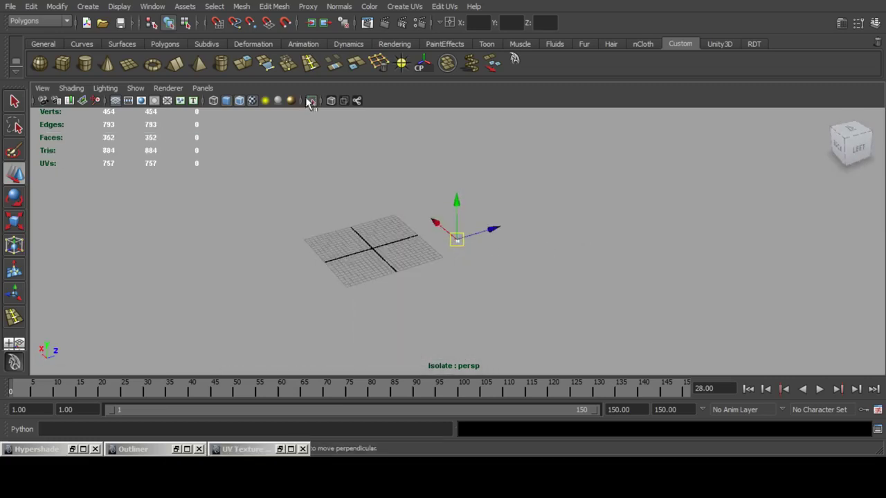
Turn off isolation to show the whole chapel scene and save the scene.
click(312, 101)
scroll(411, 192, up, 5)
alt+middle_drag(474, 209, 512, 190)
key(ctrl+s)
scroll(467, 206, up, 7)
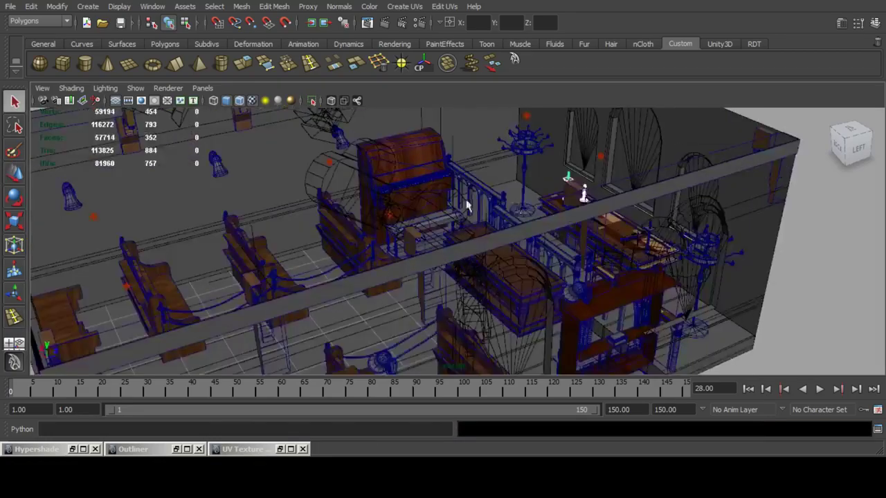
Add the small box on the curtained cabinet to the selected candlesticks.
alt+drag(467, 206, 555, 198)
scroll(556, 198, up, 5)
alt+middle_drag(556, 198, 451, 240)
alt+drag(451, 240, 459, 183)
alt+middle_drag(459, 182, 367, 190)
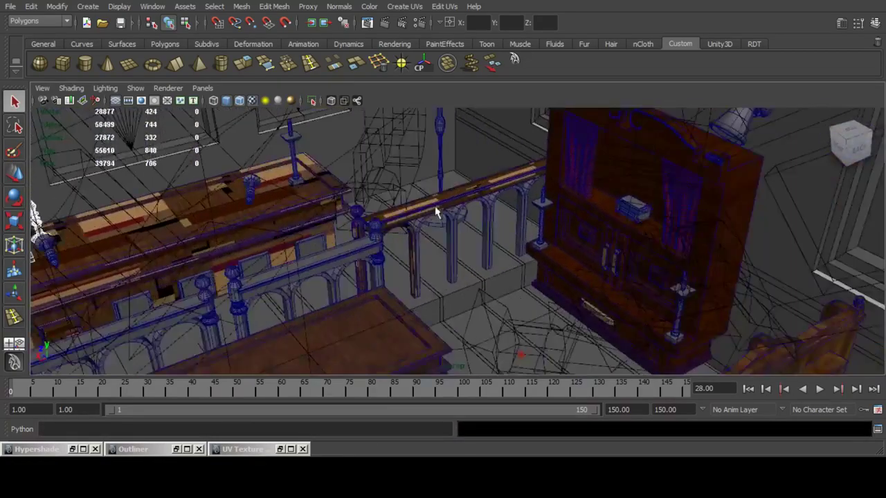
alt+drag(437, 210, 540, 222)
alt+middle_drag(540, 222, 459, 228)
alt+drag(416, 224, 544, 224)
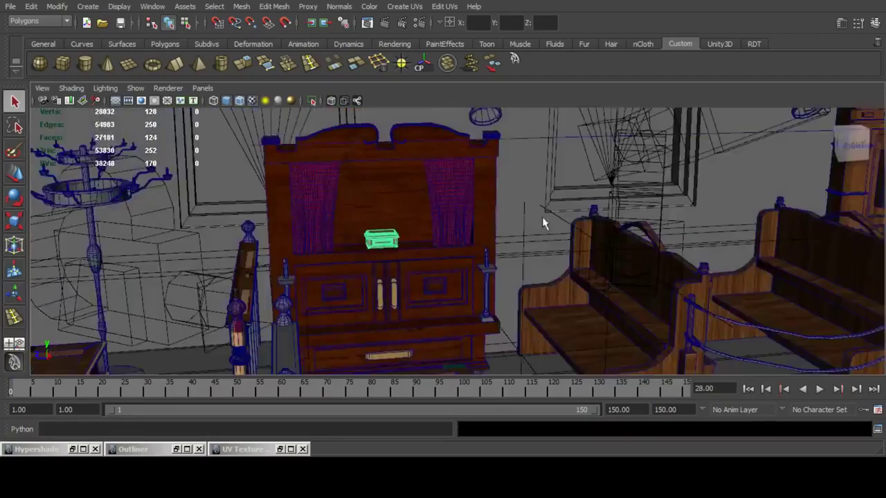
Add the bell-shaped wall lamp and its wall bracket beside the vase to the selection.
scroll(544, 224, down, 3)
alt+middle_drag(623, 239, 443, 253)
alt+drag(443, 253, 537, 299)
scroll(543, 271, up, 4)
alt+middle_drag(536, 298, 444, 278)
scroll(444, 277, up, 4)
click(479, 246)
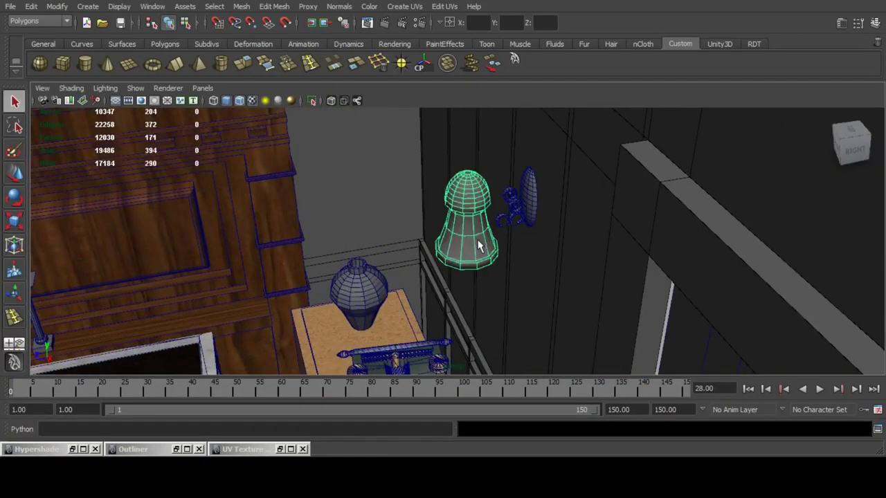
shift+drag(503, 171, 541, 231)
alt+drag(397, 264, 527, 248)
scroll(528, 248, down, 4)
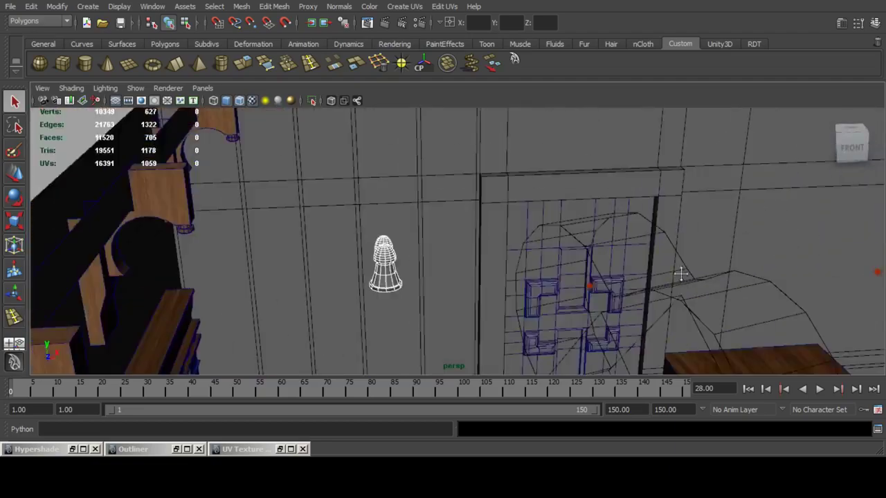
Add the tall standing candelabra near the organ to the selection and isolate all the selected props.
alt+middle_drag(682, 272, 443, 242)
alt+drag(443, 242, 482, 261)
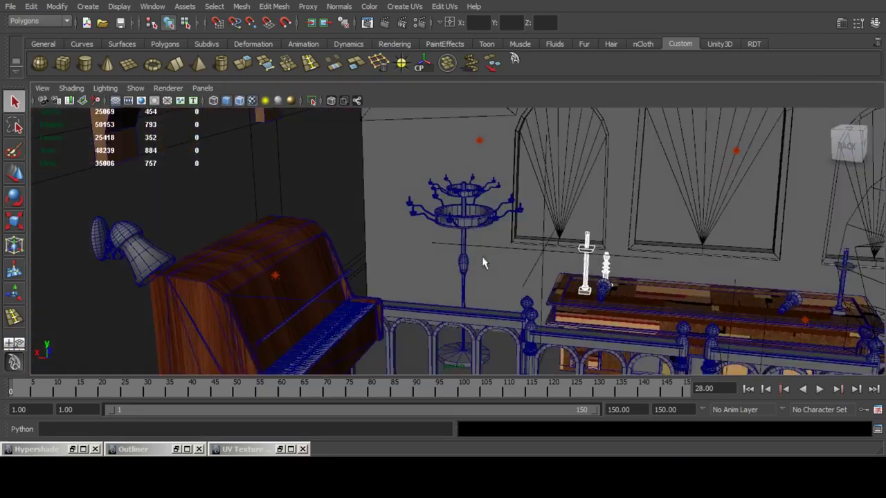
click(499, 239)
alt+middle_drag(496, 194, 494, 207)
click(312, 101)
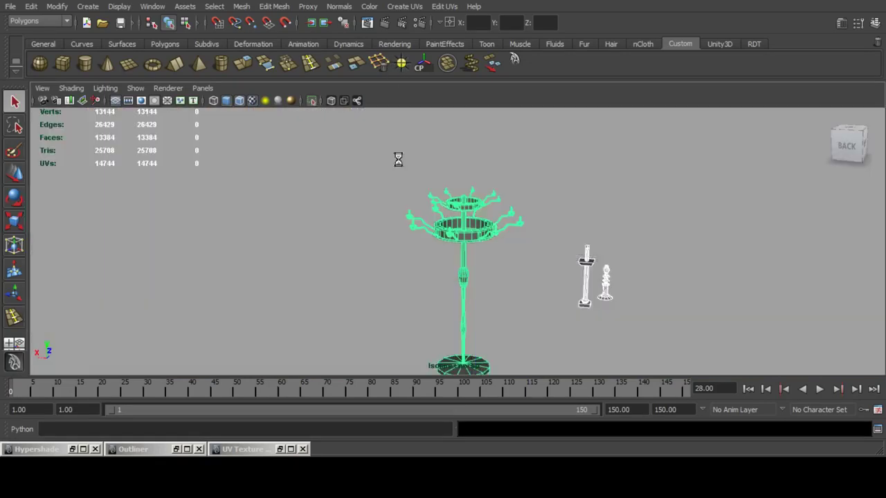
Select only the small box, isolate it and frame its panelled front.
scroll(478, 246, down, 8)
alt+middle_drag(518, 256, 489, 220)
scroll(489, 219, up, 3)
alt+drag(519, 234, 503, 235)
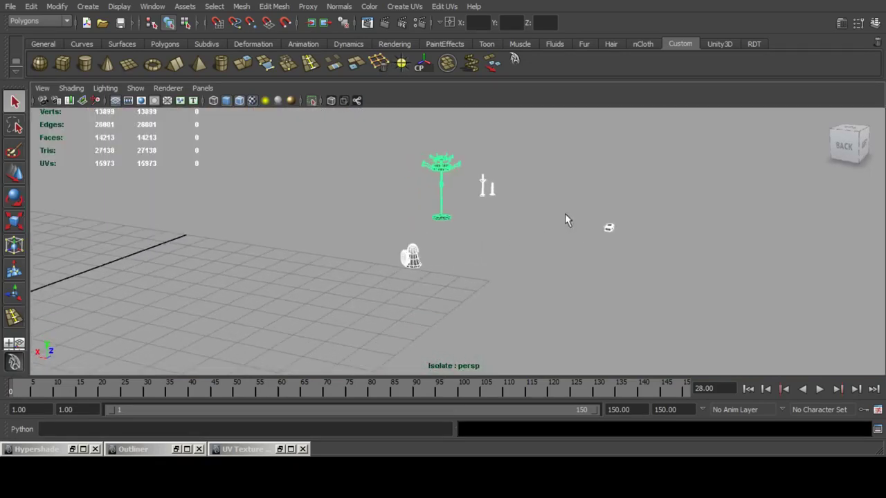
alt+middle_drag(565, 213, 553, 233)
click(597, 246)
scroll(582, 235, up, 2)
click(312, 101)
click(313, 101)
key(f)
alt+drag(320, 200, 445, 209)
scroll(454, 213, up, 7)
scroll(478, 228, down, 4)
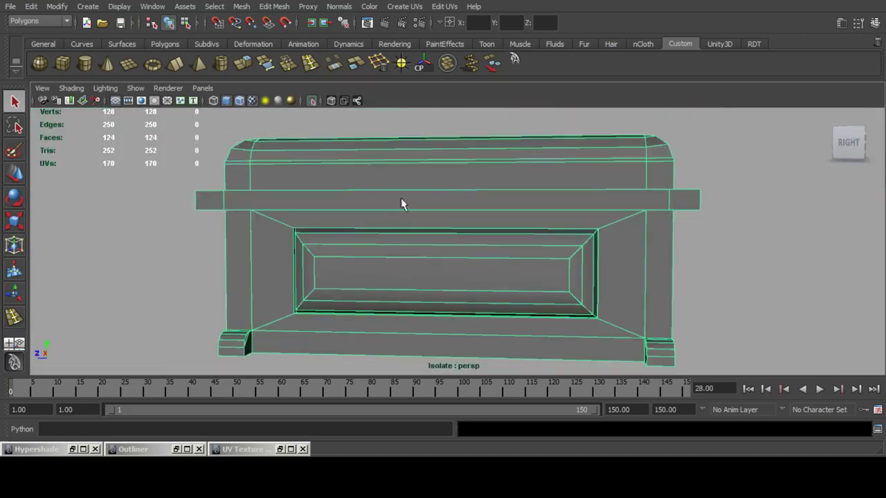
Delete the diagonal edges around the box's front panel and the straight edges beside and below it.
key(Delete)
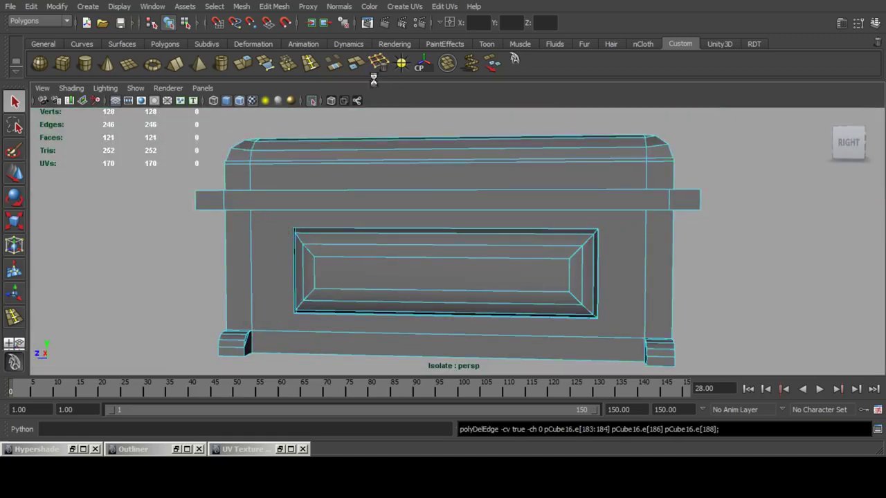
click(250, 249)
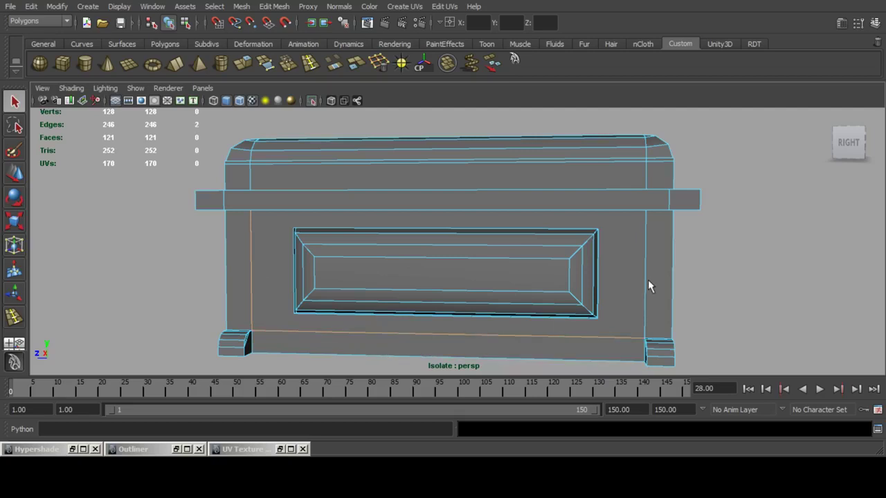
key(Delete)
Delete the two vertical edge loops running around the box near its ends.
alt+drag(644, 269, 564, 155)
double_click(554, 142)
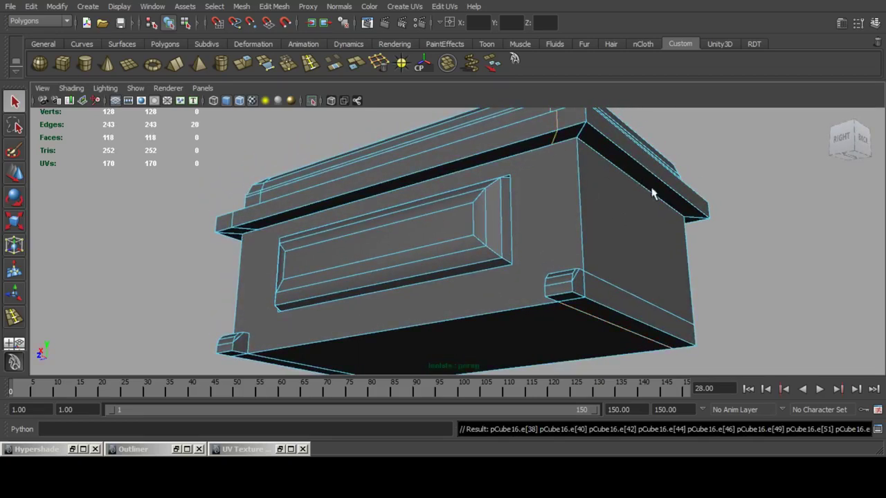
key(Delete)
alt+drag(652, 194, 466, 243)
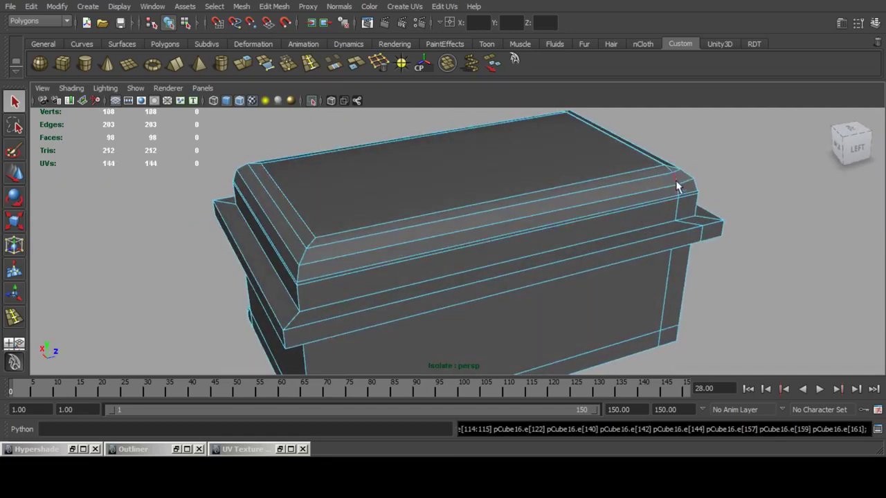
double_click(666, 293)
key(Delete)
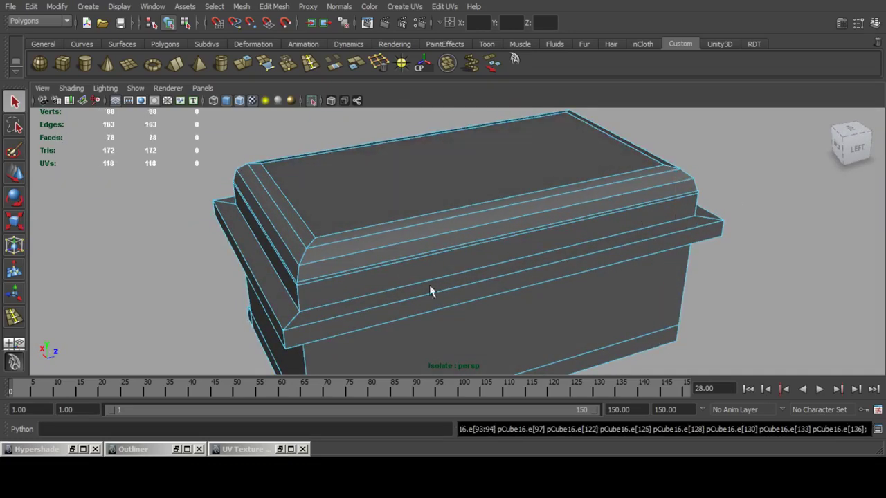
Delete the leftover edges on the box's underside, along one end wall's lower band and beside the adjoining foot.
alt+drag(429, 285, 477, 171)
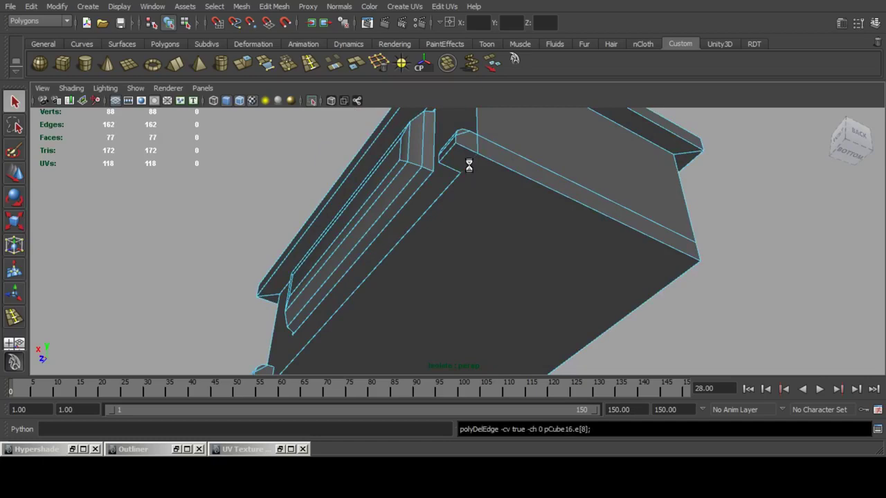
click(476, 143)
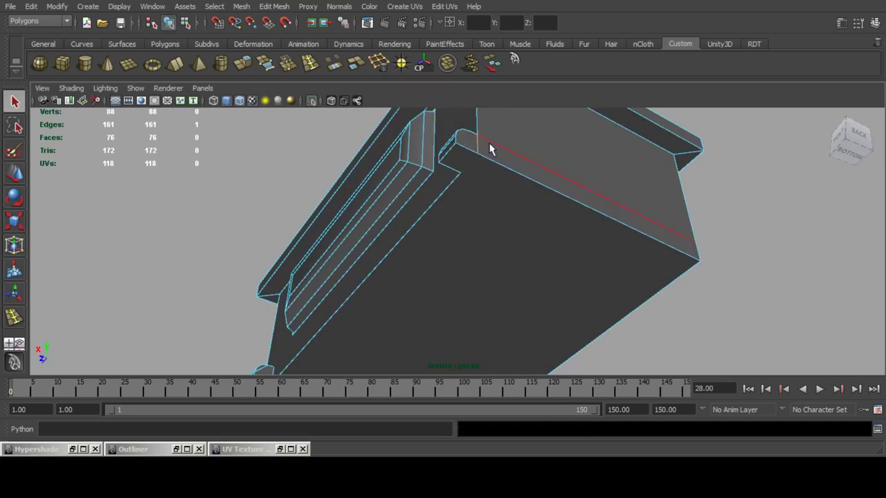
shift+click(489, 143)
key(Delete)
alt+drag(491, 182, 588, 259)
alt+middle_drag(588, 259, 532, 237)
scroll(532, 237, up, 4)
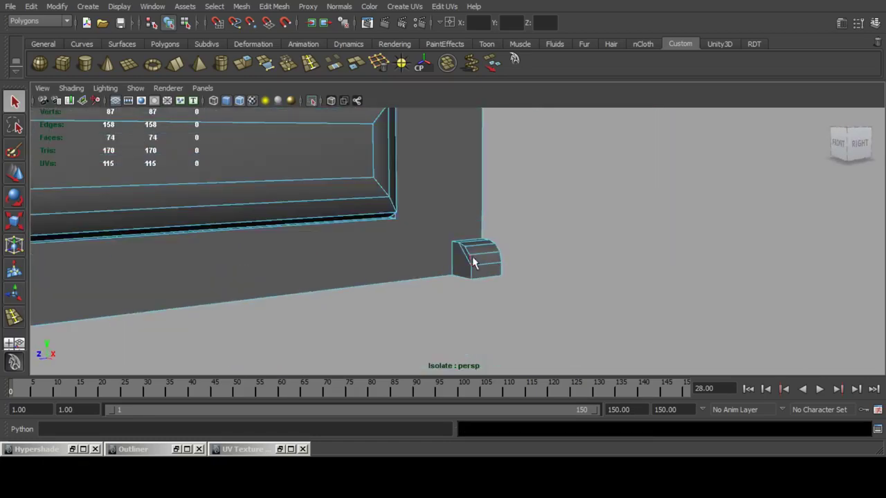
key(Delete)
Delete the lower band edge on the opposite end wall and the leftover edges around that end's foot.
scroll(466, 260, down, 4)
alt+drag(305, 248, 547, 247)
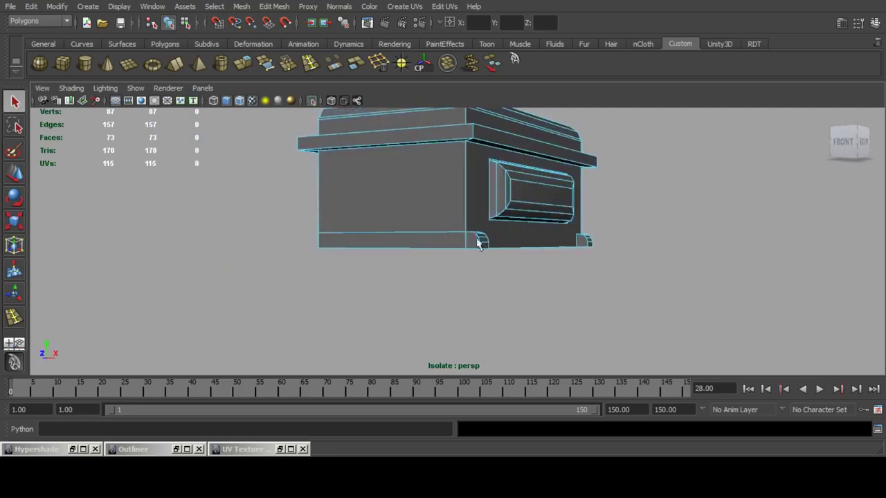
scroll(479, 250, up, 2)
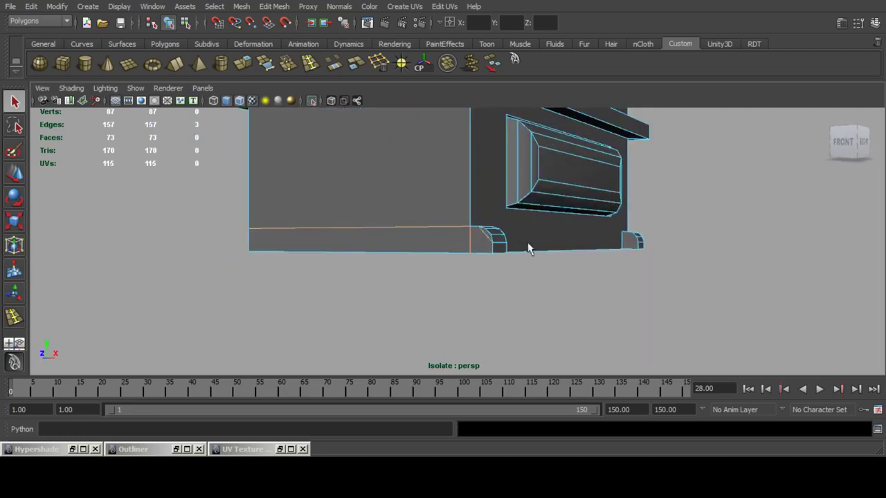
key(Delete)
alt+drag(528, 249, 291, 245)
key(Delete)
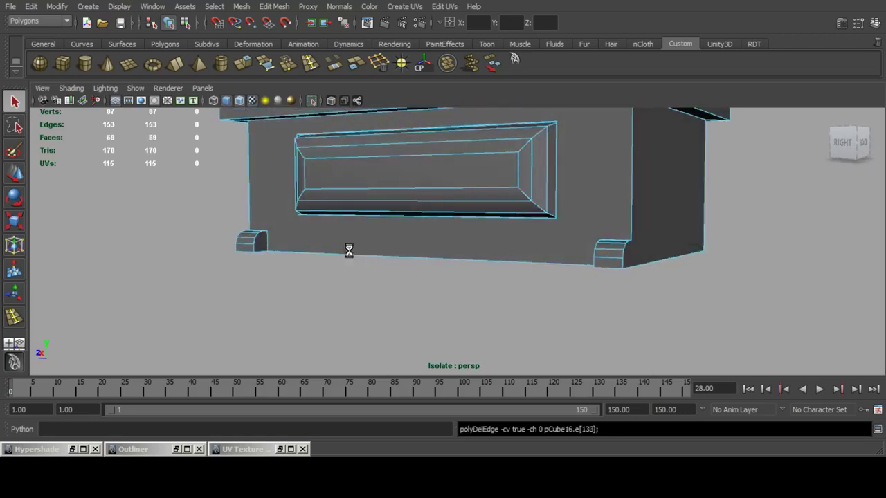
Delete the four diagonal corner edges on the underside of the box's protruding rim.
alt+drag(348, 249, 389, 213)
scroll(414, 181, down, 5)
alt+middle_drag(431, 182, 434, 256)
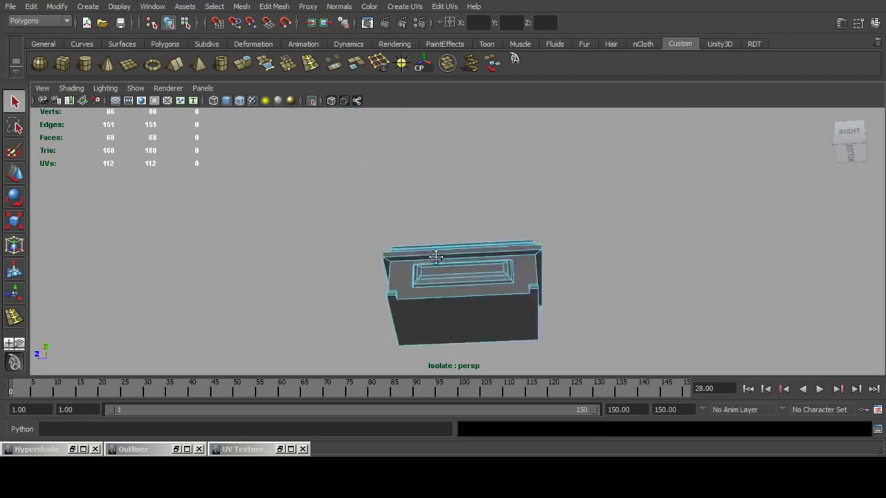
scroll(435, 257, up, 4)
alt+drag(434, 257, 457, 258)
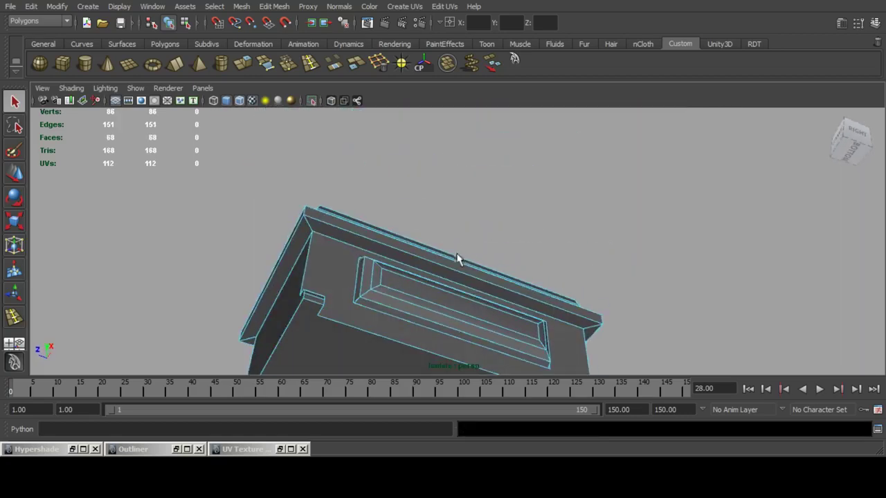
double_click(310, 230)
key(Delete)
Delete the four diagonal corner edges on the top of the box's protruding rim.
scroll(385, 186, down, 3)
alt+middle_drag(386, 184, 391, 103)
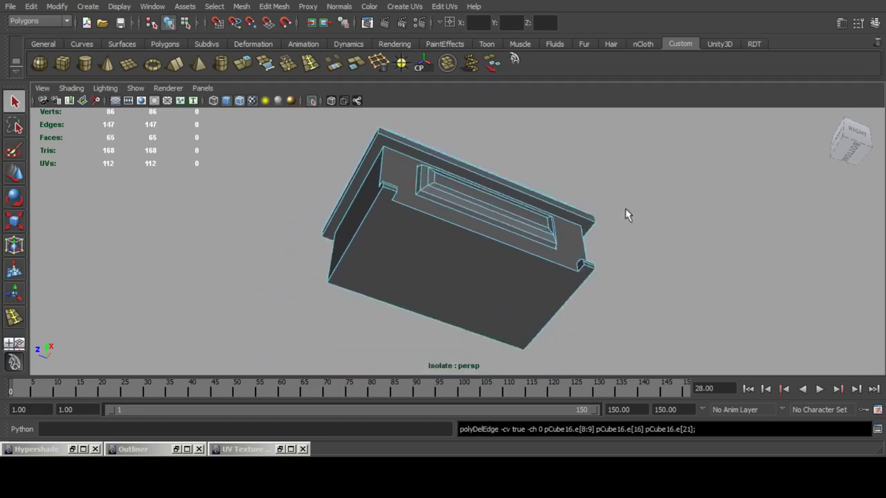
alt+drag(626, 214, 451, 299)
scroll(451, 297, up, 3)
double_click(505, 249)
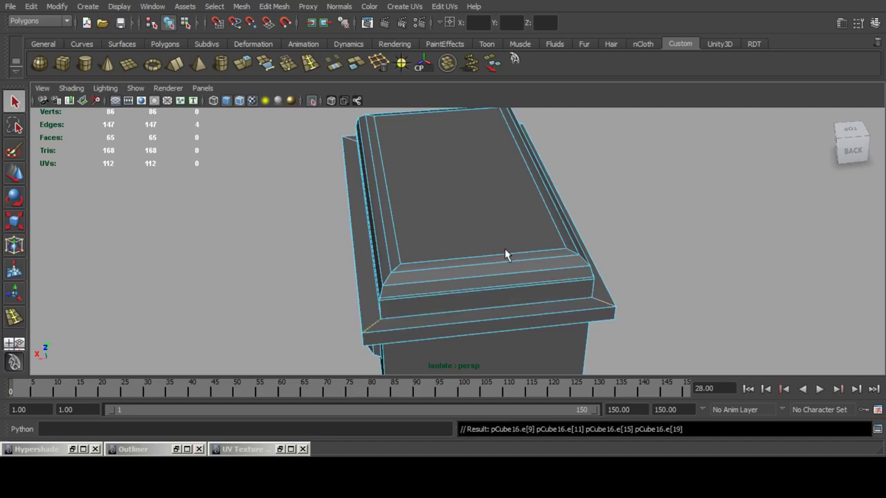
key(Delete)
alt+drag(423, 269, 482, 238)
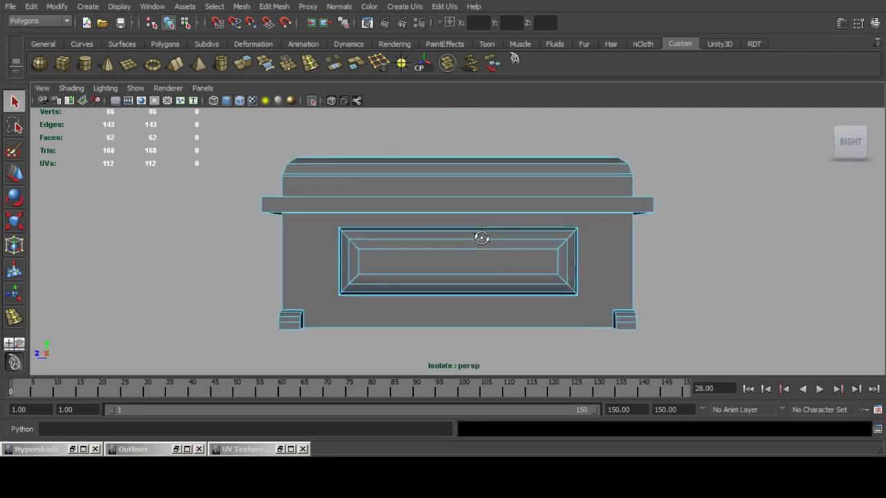
click(473, 227)
shift+click(485, 209)
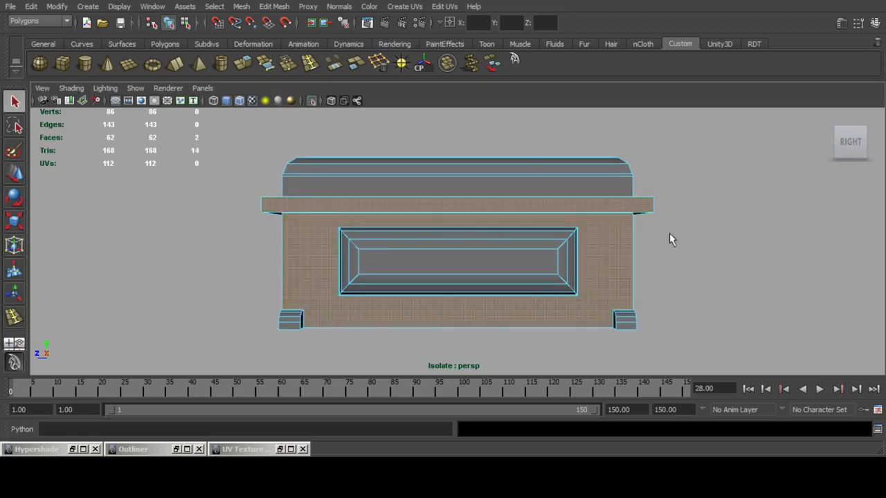
alt+drag(669, 239, 419, 235)
shift+click(461, 247)
Delete the leftover edge on the box's back.
alt+drag(458, 254, 446, 225)
click(472, 274)
click(383, 66)
Select the wall and rim faces on the box's long front and back sides, and align the view to the right side.
click(460, 249)
shift+click(451, 190)
alt+drag(298, 211, 430, 232)
shift+click(427, 227)
shift+click(464, 269)
alt+drag(463, 275, 533, 278)
click(859, 143)
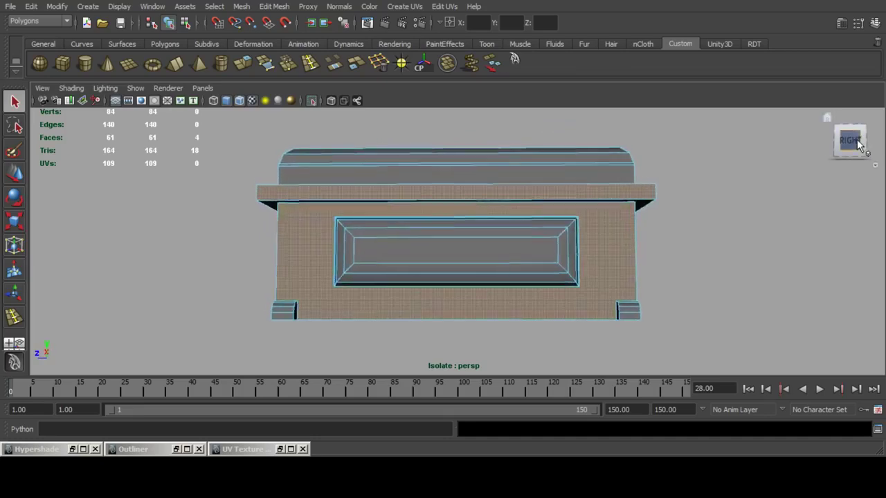
Add the front faces of both corner feet on the box's long side to the face selection.
alt+middle_drag(180, 304, 476, 266)
scroll(475, 267, up, 4)
alt+middle_drag(803, 288, 586, 275)
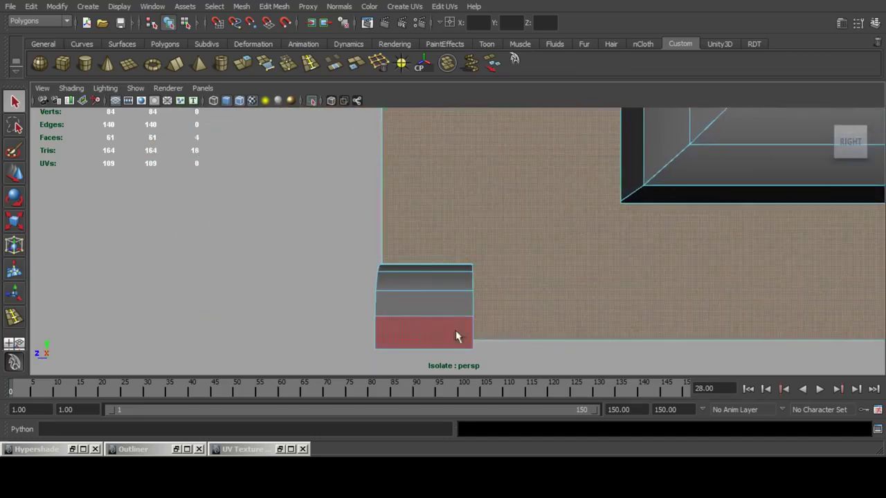
shift+click(456, 334)
shift+click(448, 297)
shift+click(444, 282)
scroll(648, 274, down, 5)
alt+middle_drag(648, 274, 475, 282)
scroll(476, 282, up, 4)
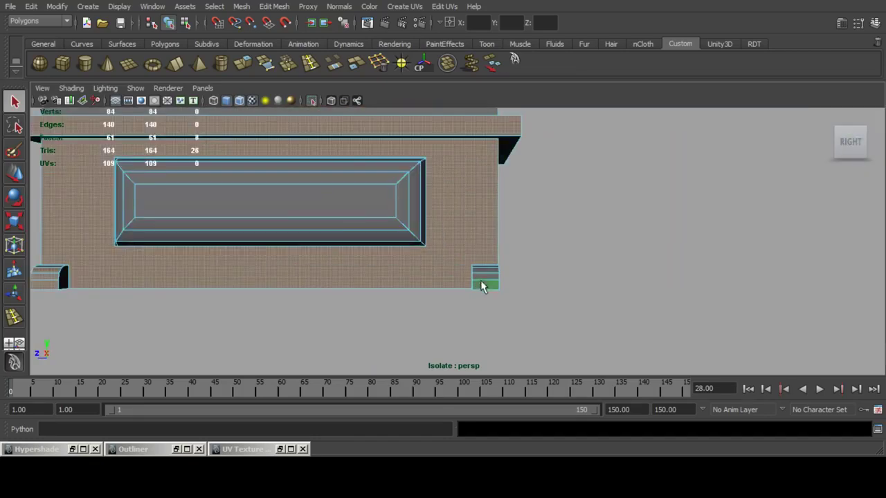
shift+click(482, 270)
Compare the box's lid, rim and panel with the reference images of the room.
alt+middle_drag(272, 218, 471, 258)
alt+middle_drag(437, 225, 435, 257)
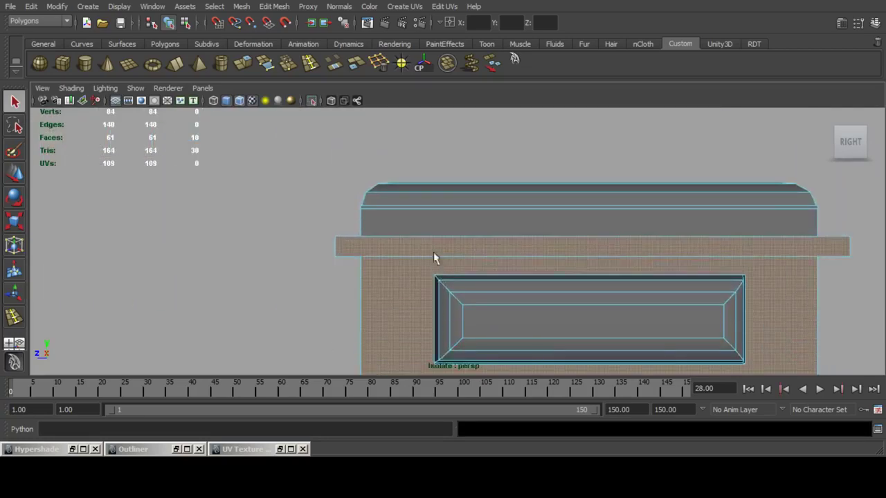
alt+drag(435, 257, 465, 270)
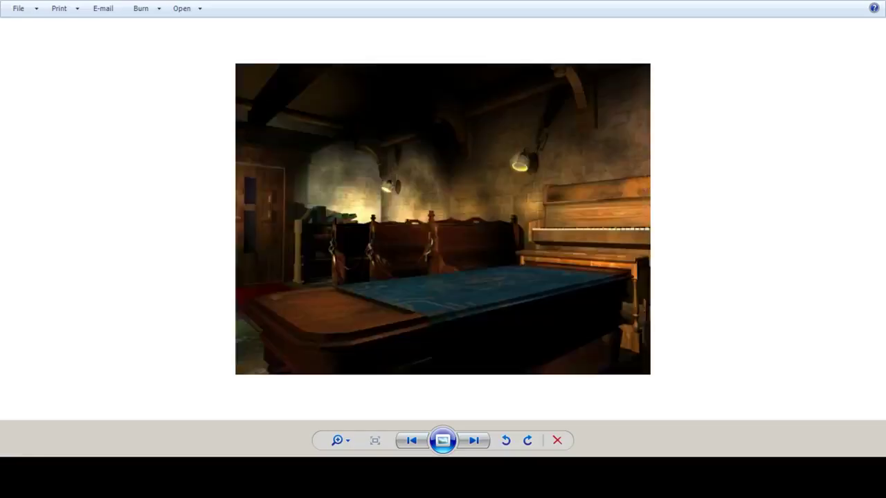
key(Right)
scroll(443, 222, up, 3)
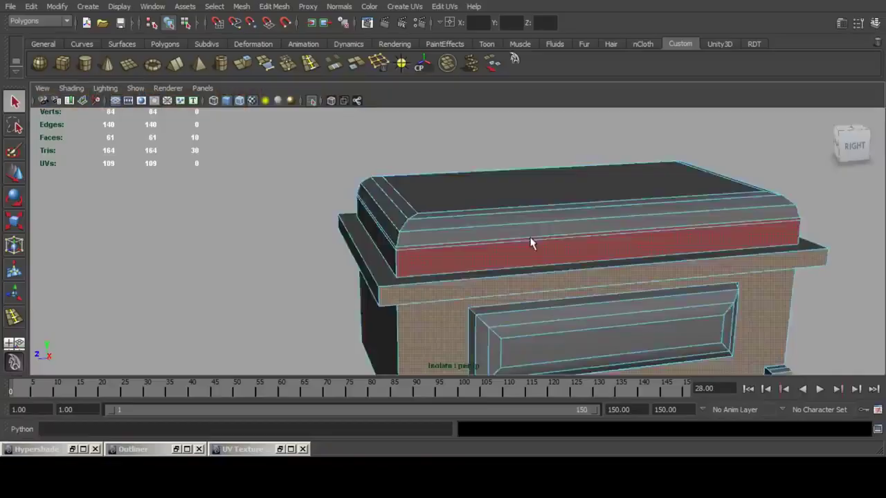
alt+drag(530, 242, 508, 236)
scroll(503, 239, down, 3)
scroll(505, 250, up, 3)
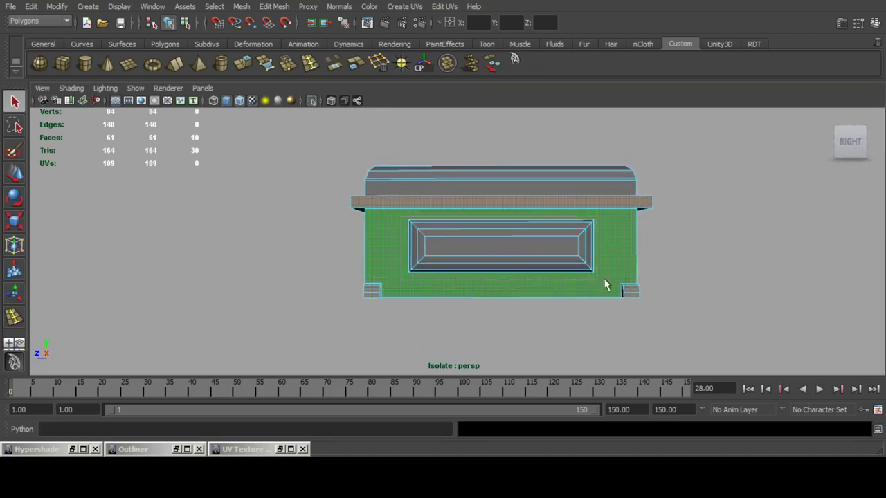
Add the recessed side panel's faces to the selection and planar-map the selected side faces from the X axis.
shift+drag(604, 280, 606, 281)
alt+drag(672, 268, 494, 294)
alt+drag(311, 258, 554, 250)
click(407, 7)
click(515, 27)
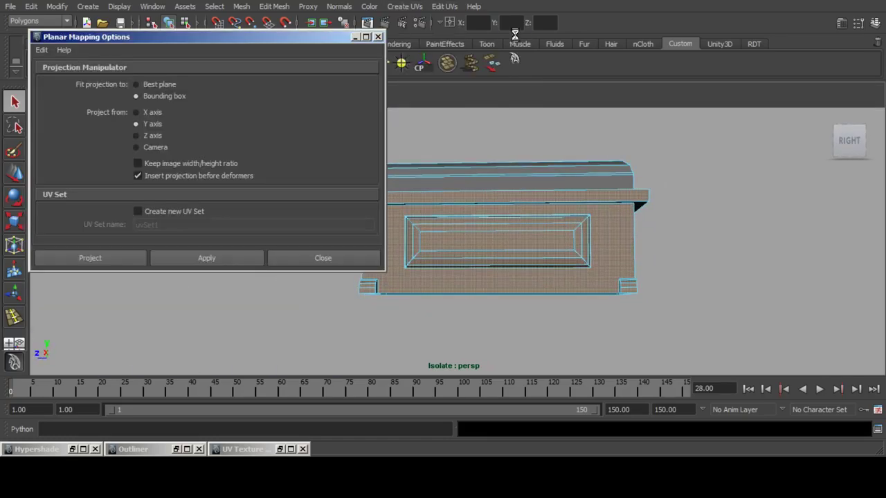
click(90, 258)
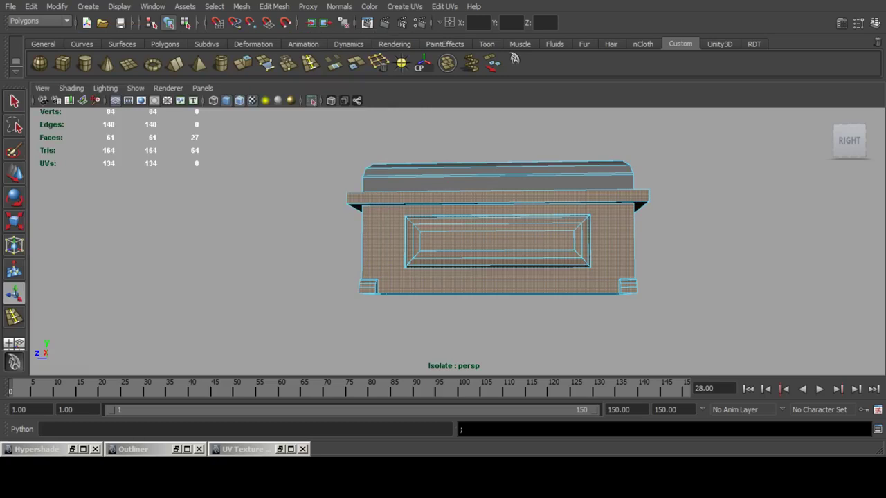
Select the side faces' UVs and move the shell up and to the right, outside the 0–1 UV area.
click(279, 449)
key(f)
scroll(242, 255, down, 4)
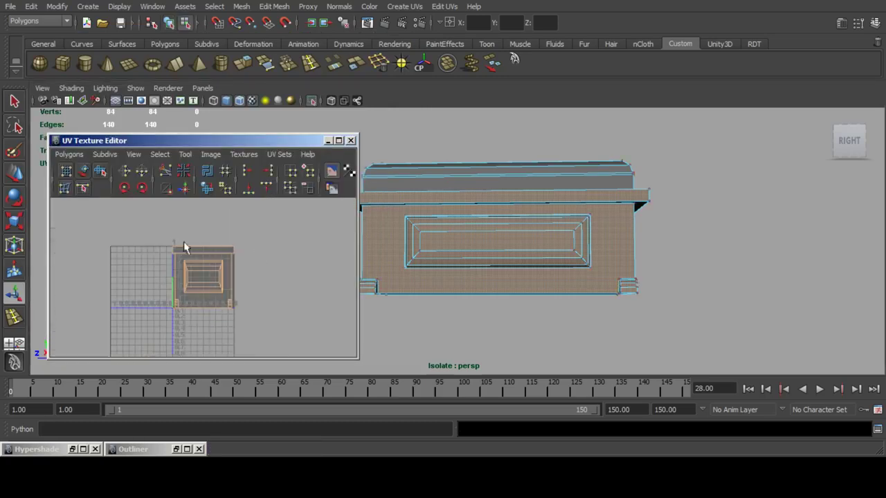
ctrl+right_drag(184, 244, 225, 296)
click(10, 171)
scroll(255, 267, down, 4)
alt+middle_drag(255, 267, 233, 275)
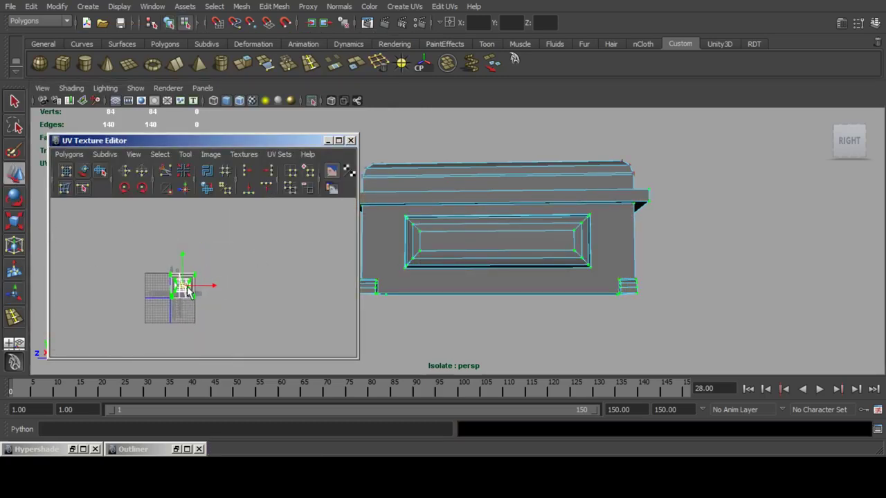
drag(183, 286, 234, 257)
Select the wall and rim faces on both short ends of the box.
alt+drag(651, 234, 630, 241)
click(590, 276)
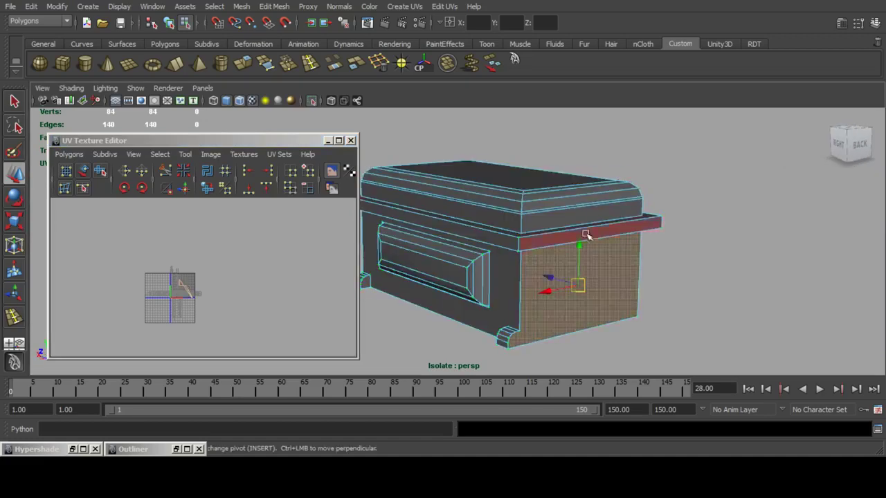
shift+click(604, 231)
alt+drag(429, 267, 567, 270)
shift+click(470, 239)
shift+click(459, 289)
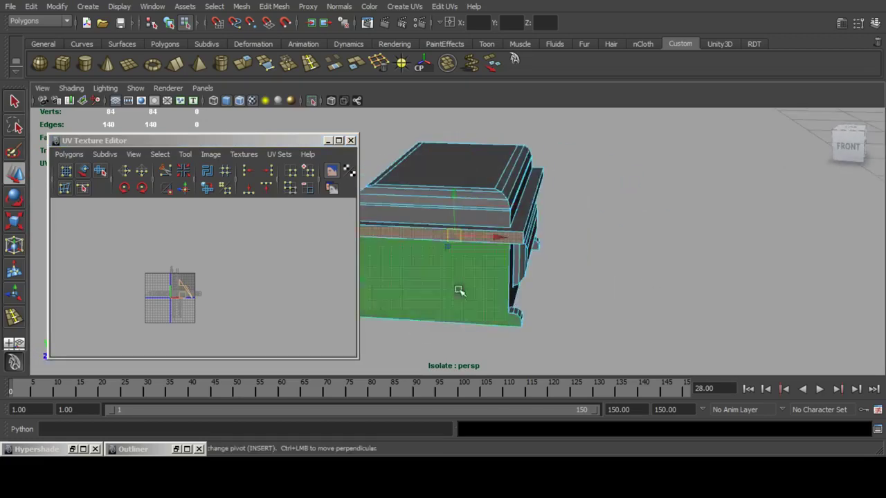
alt+drag(623, 280, 584, 306)
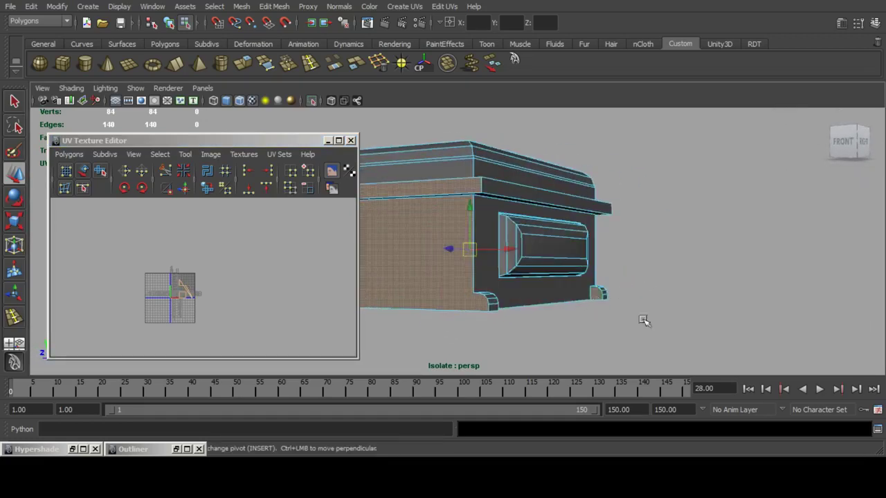
alt+drag(644, 321, 487, 282)
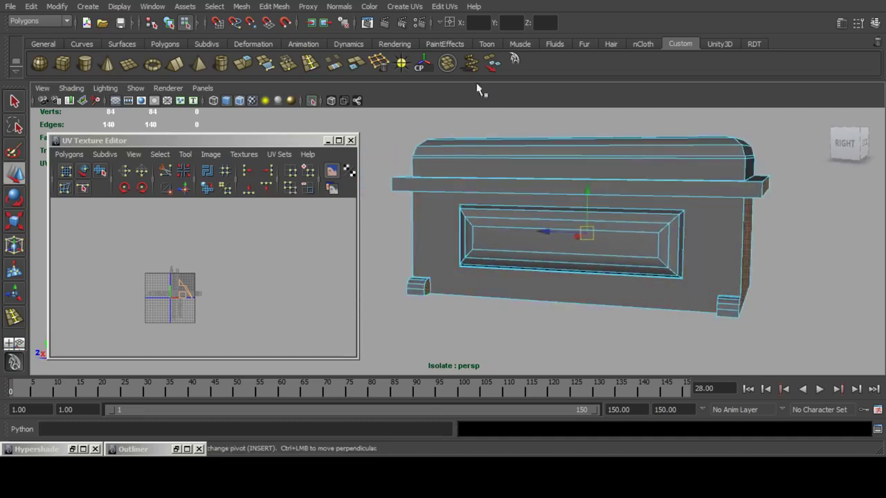
Planar-map the selected end faces from the Z axis.
click(405, 6)
click(521, 25)
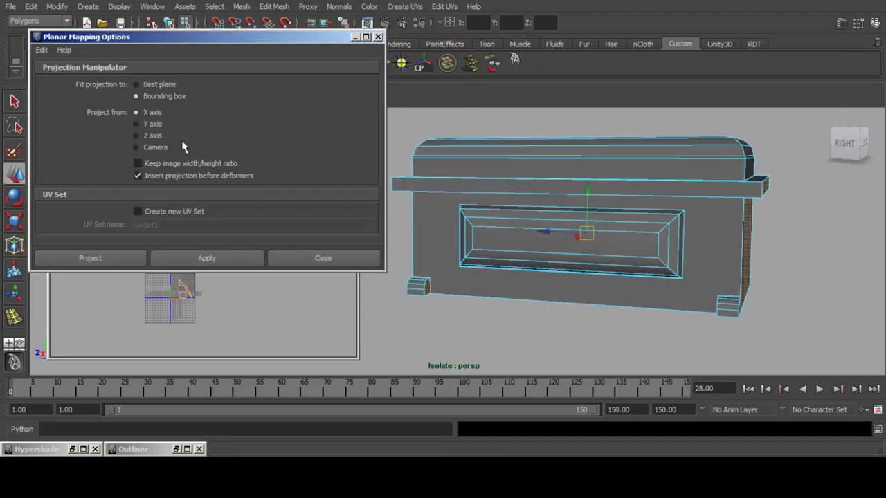
click(152, 136)
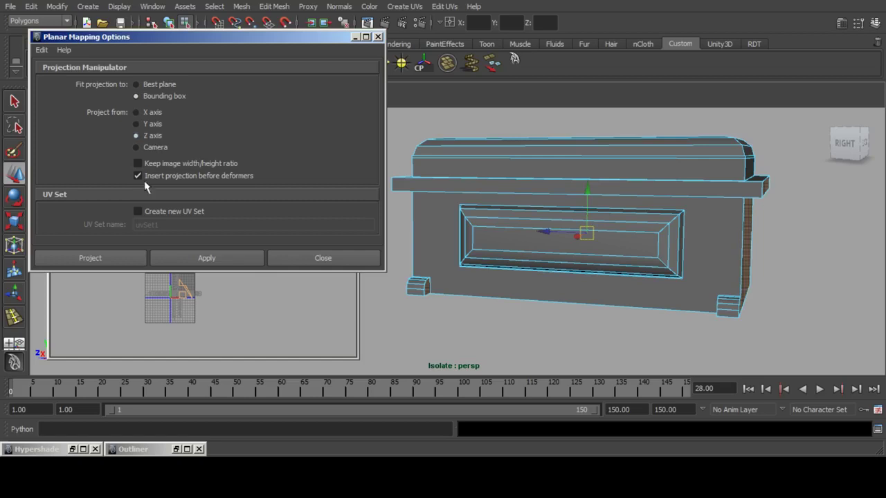
click(132, 255)
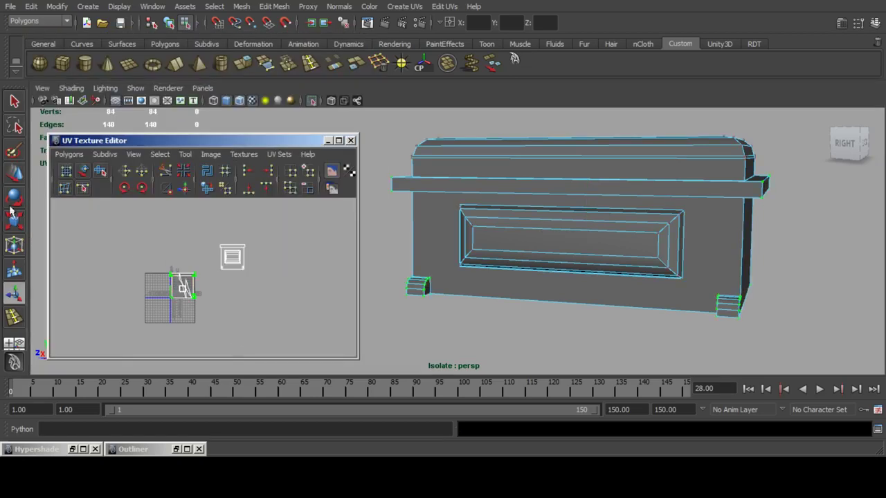
Move the end faces' UV shell to the right of the long-side shell.
drag(184, 284, 262, 255)
key(f)
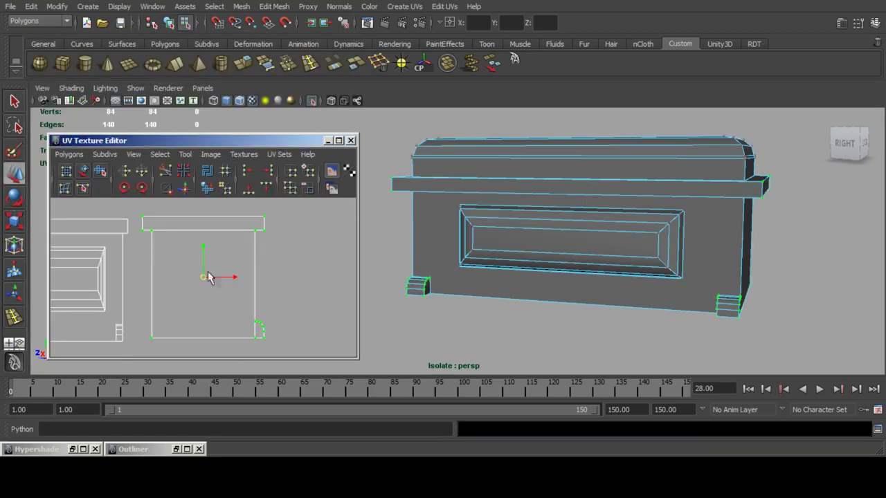
drag(209, 277, 193, 281)
Select the box's upward- and downward-facing faces: the underside, the rim's ledge and the tops of the feet.
alt+drag(714, 209, 584, 234)
click(630, 258)
alt+drag(522, 315, 595, 234)
shift+click(596, 261)
alt+drag(601, 204, 673, 267)
scroll(674, 266, up, 5)
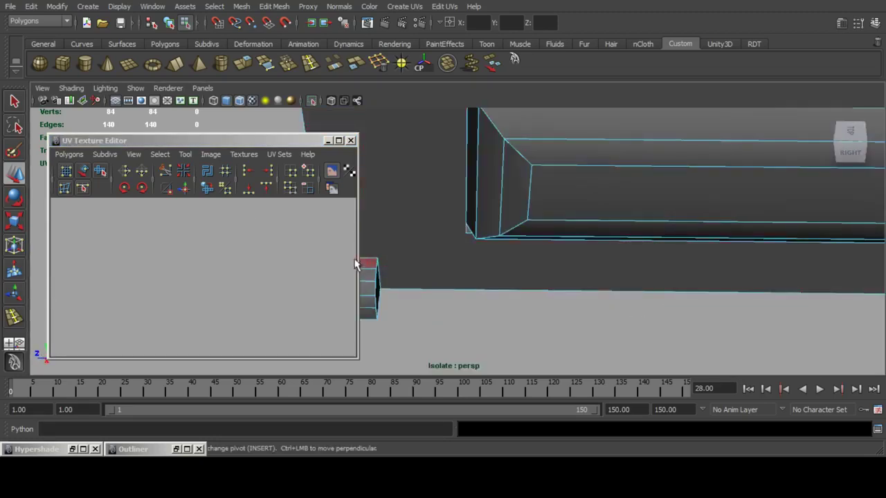
scroll(570, 254, down, 5)
alt+middle_drag(570, 254, 550, 259)
alt+drag(607, 249, 607, 275)
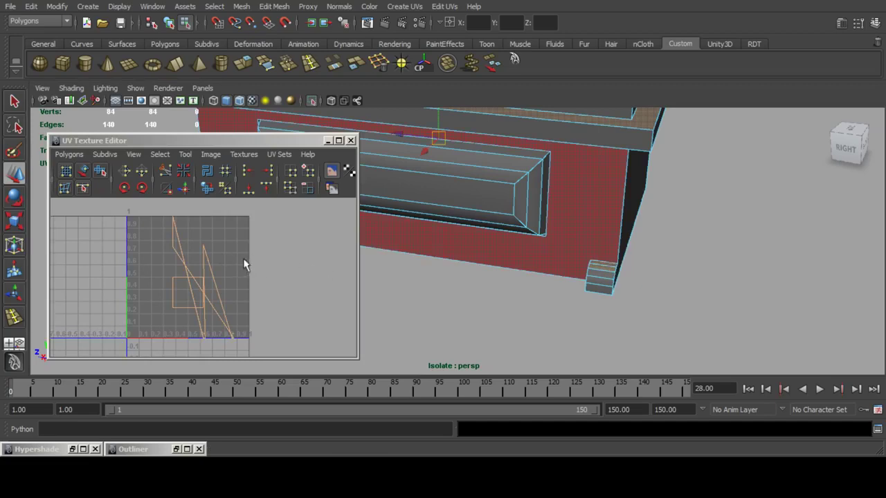
alt+middle_drag(444, 237, 597, 259)
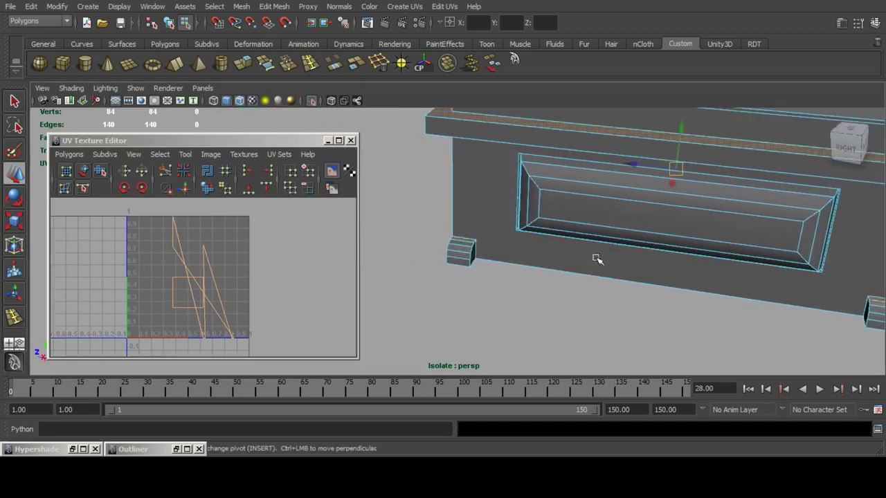
Planar-map the selected underside, rim ledge and foot faces from the Y axis.
click(407, 9)
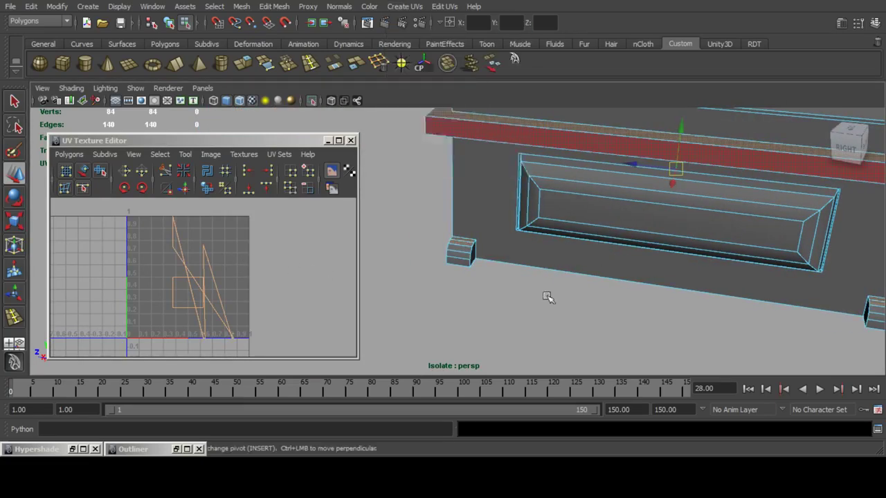
alt+drag(548, 296, 597, 215)
click(417, 7)
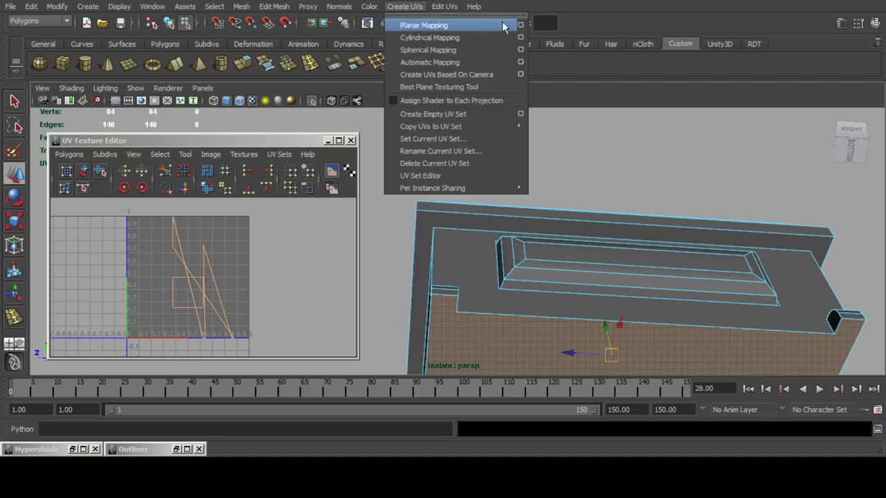
click(522, 26)
click(110, 257)
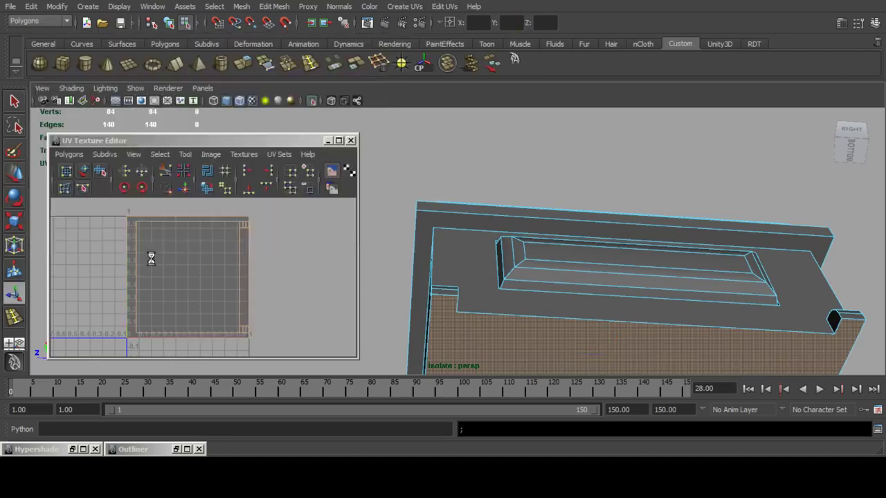
Move the underside and rim UV shell to the right of the end-face shell.
scroll(243, 261, down, 4)
key(ctrl+F12)
click(15, 199)
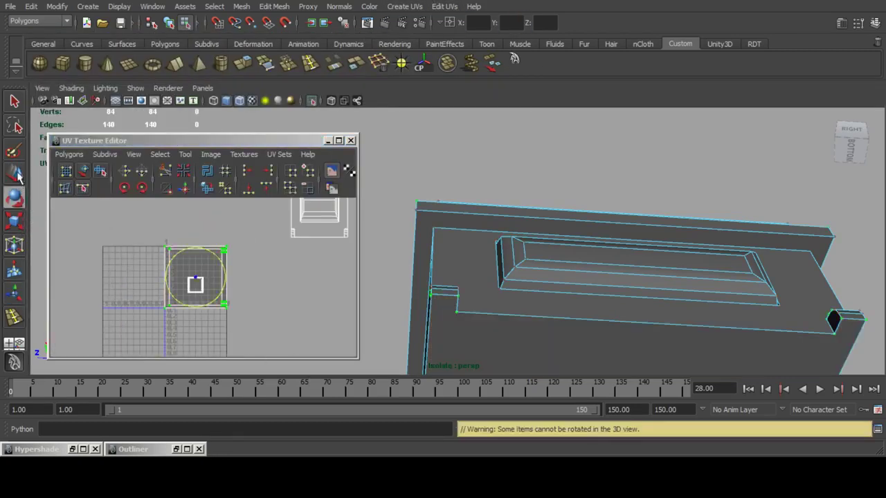
click(15, 175)
alt+middle_drag(125, 237, 108, 244)
alt+middle_drag(189, 280, 117, 290)
drag(105, 294, 216, 252)
alt+middle_drag(231, 246, 128, 286)
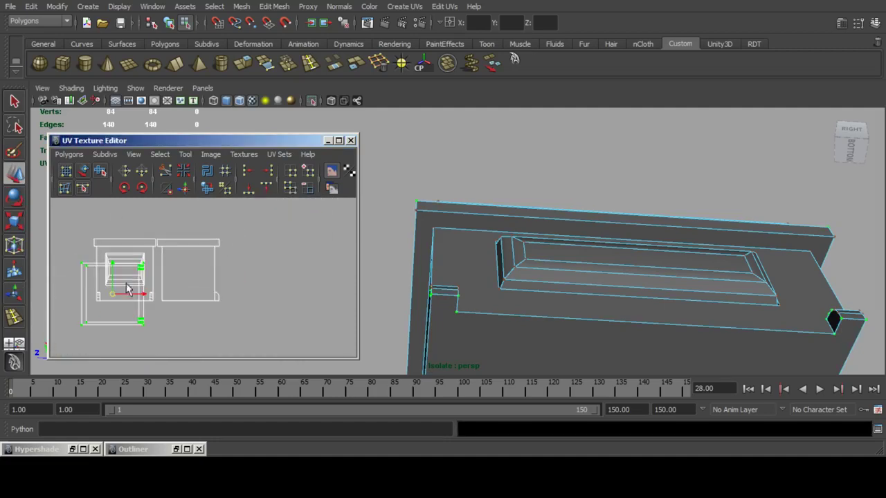
drag(115, 291, 253, 266)
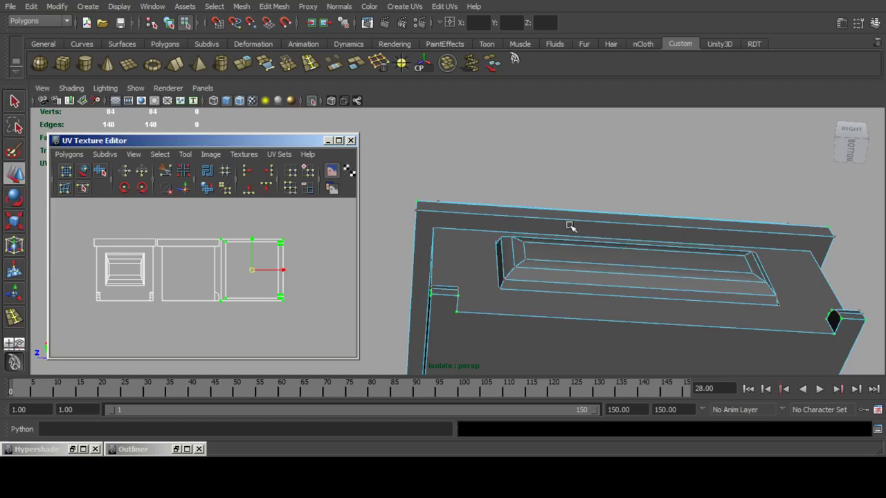
Minimize the UV Texture Editor and select all faces of the box's lid above the rim.
alt+drag(570, 226, 582, 251)
alt+middle_drag(582, 251, 552, 236)
alt+drag(553, 236, 544, 306)
click(329, 141)
alt+drag(564, 277, 483, 237)
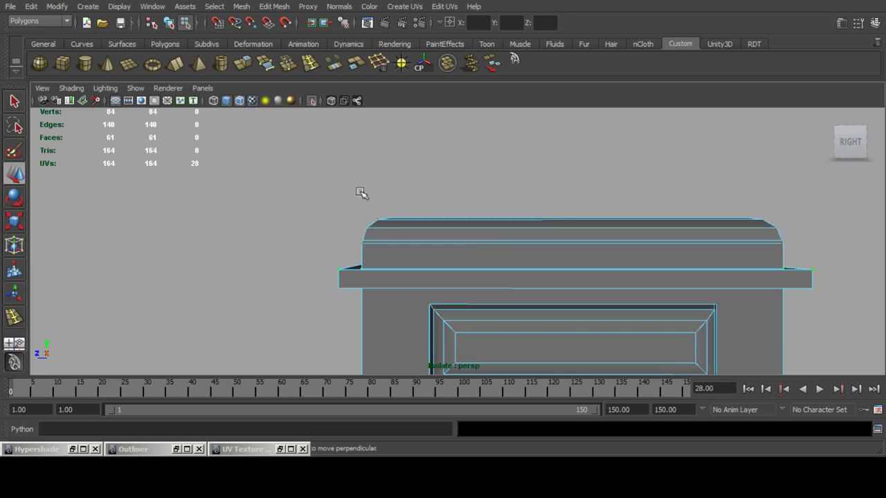
drag(735, 247, 697, 285)
scroll(697, 285, up, 4)
alt+middle_drag(697, 285, 547, 294)
scroll(547, 295, up, 3)
Planar-map the selected lid faces from the Y axis.
click(419, 6)
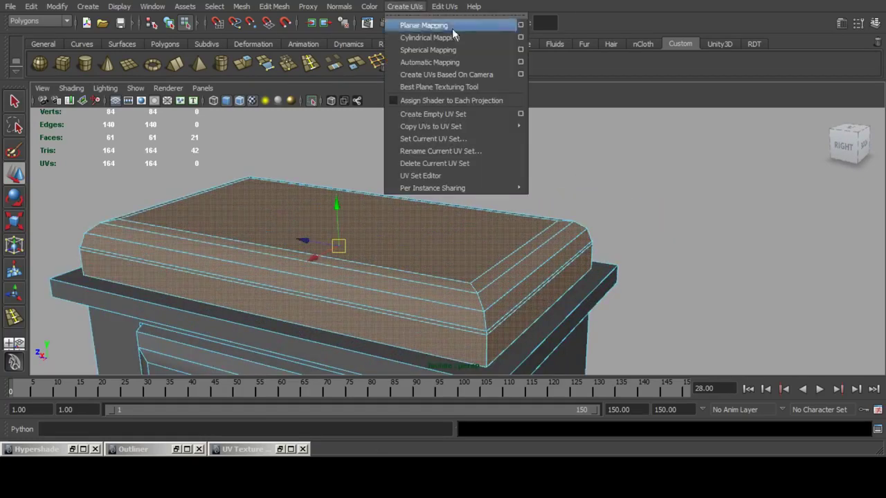
click(518, 24)
click(125, 258)
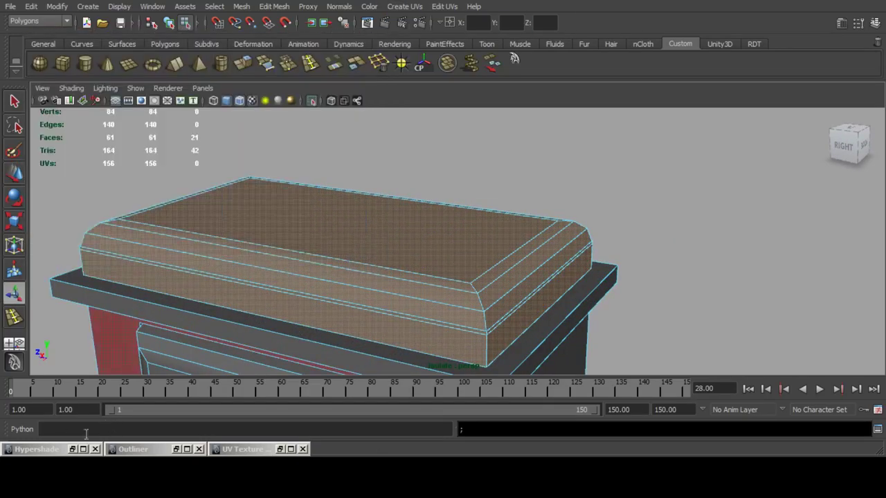
Select the lid's UVs in the UV Texture Editor and place the shell at the right end of the row of shells.
click(280, 450)
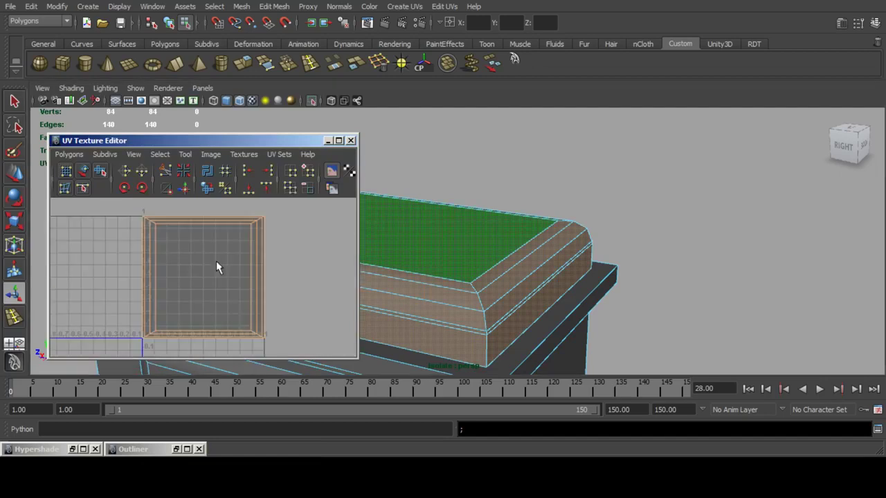
scroll(216, 261, down, 3)
drag(130, 232, 306, 355)
click(15, 175)
alt+middle_drag(231, 278, 104, 287)
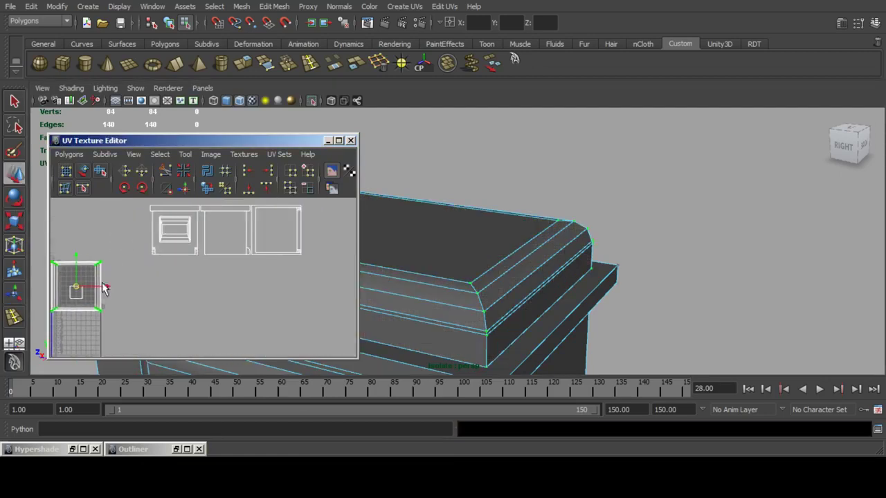
drag(78, 289, 188, 257)
alt+middle_drag(189, 240, 182, 256)
drag(182, 256, 322, 249)
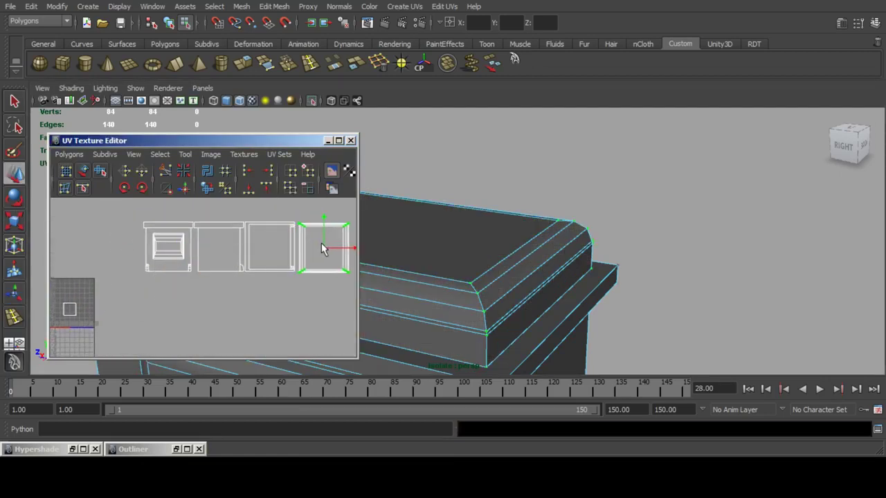
Select all faces on the top surface of the rim around the small box's lid.
alt+middle_drag(155, 284, 220, 265)
click(575, 277)
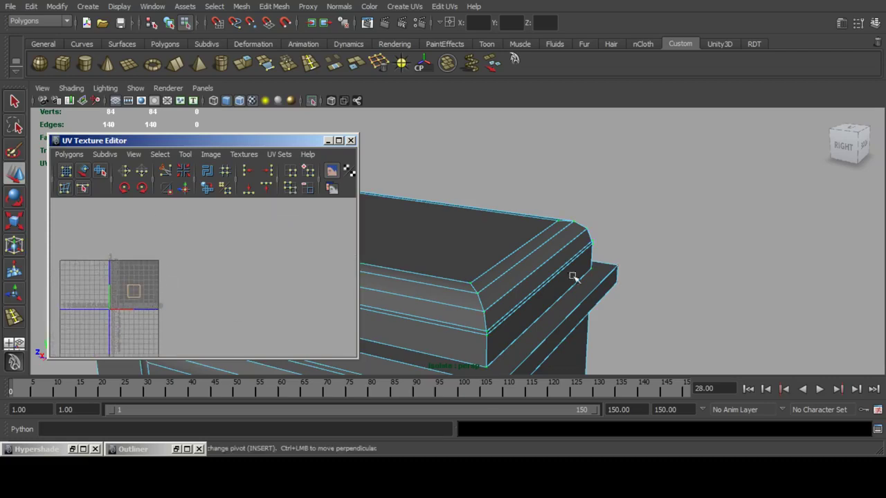
alt+middle_drag(443, 324, 583, 271)
alt+drag(582, 272, 532, 284)
scroll(665, 222, down, 5)
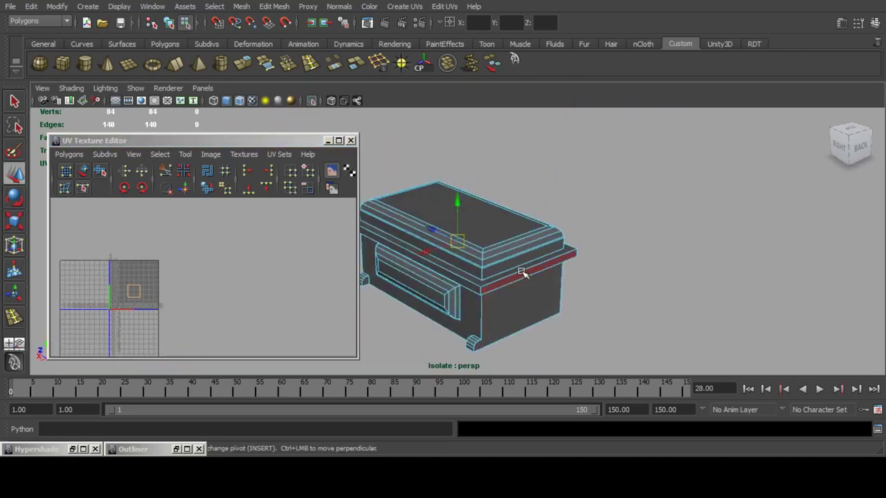
shift+click(520, 269)
alt+middle_drag(421, 284, 562, 241)
scroll(561, 241, up, 5)
alt+drag(562, 241, 646, 237)
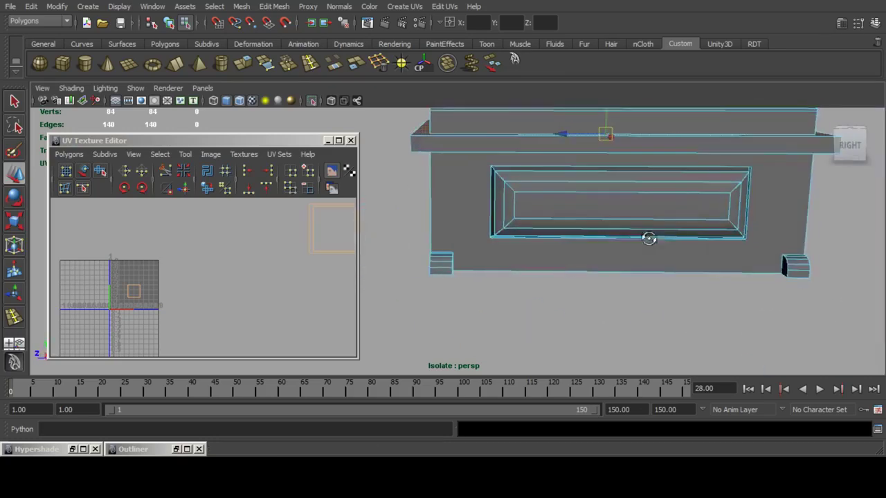
alt+drag(498, 260, 657, 220)
scroll(708, 247, up, 5)
scroll(734, 253, down, 5)
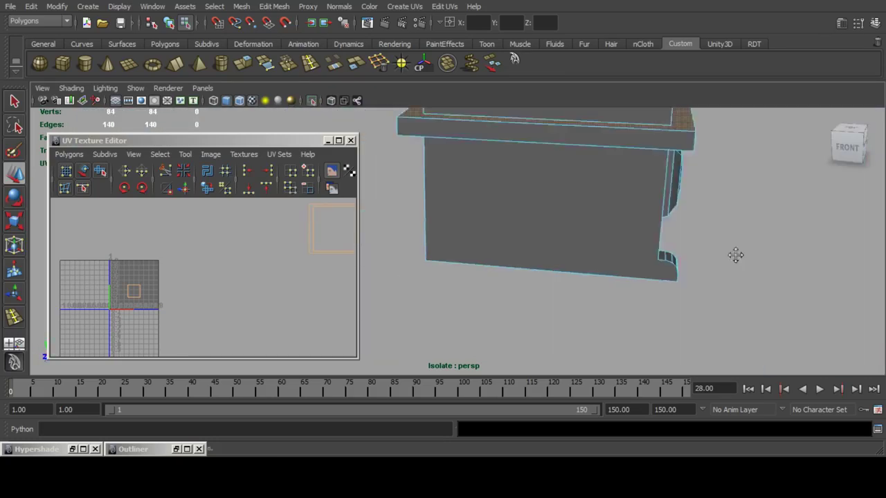
alt+drag(736, 253, 538, 285)
alt+drag(661, 261, 593, 234)
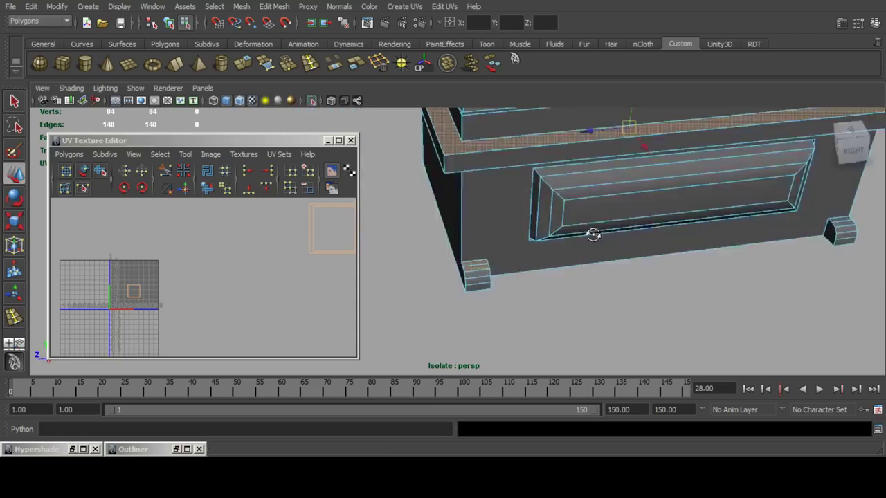
alt+middle_drag(840, 234, 548, 241)
alt+drag(547, 242, 493, 261)
alt+middle_drag(543, 256, 575, 266)
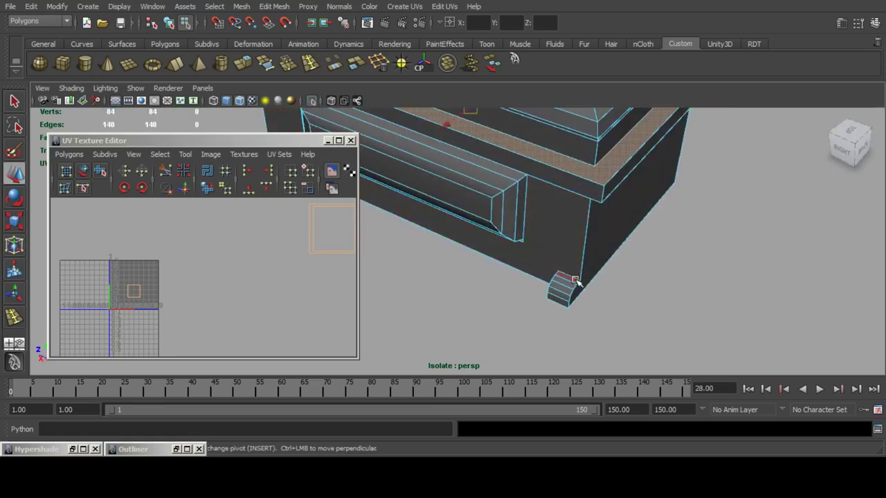
alt+drag(571, 283, 583, 195)
scroll(595, 247, down, 6)
scroll(587, 257, up, 3)
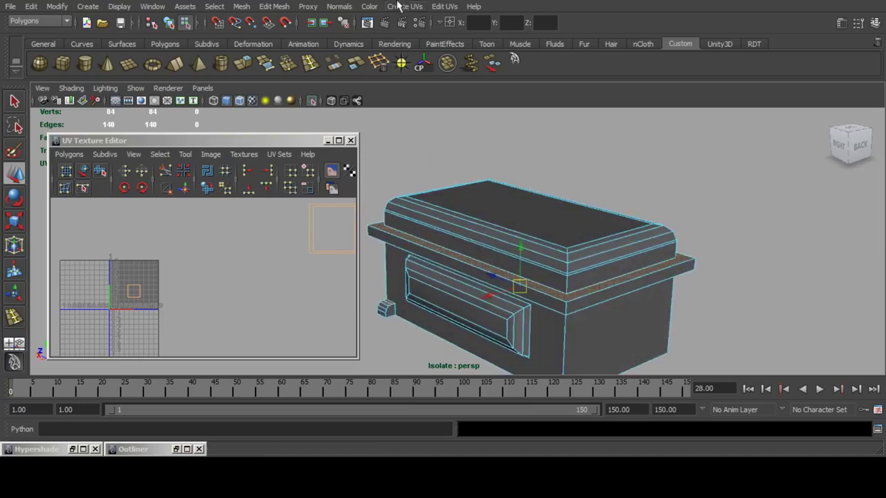
Planar-map the selected rim faces and move their UV shell beside the box's other shells in the row.
click(400, 6)
click(494, 28)
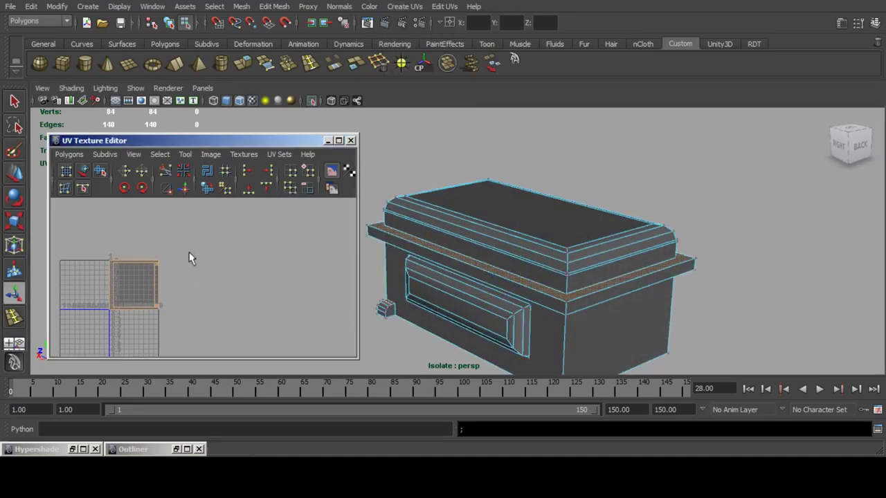
click(15, 182)
drag(134, 284, 234, 290)
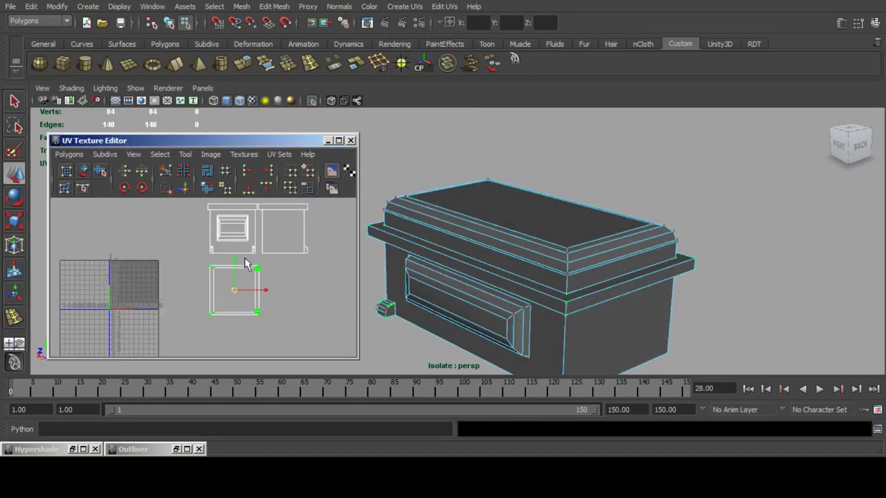
alt+middle_drag(294, 278, 181, 318)
drag(123, 326, 206, 272)
scroll(221, 266, up, 5)
scroll(317, 256, down, 6)
Return the small box to object selection and save the scene.
key(F8)
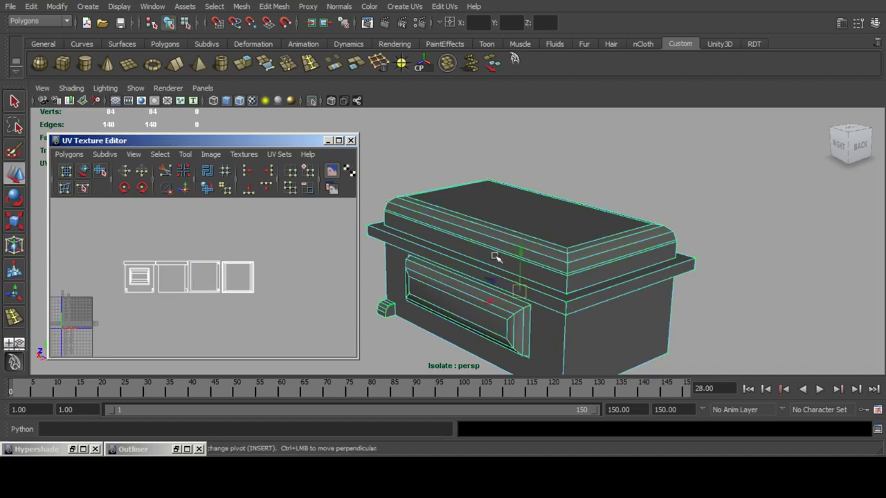
scroll(495, 256, down, 5)
alt+drag(496, 257, 562, 267)
key(q)
key(ctrl+s)
scroll(553, 230, down, 12)
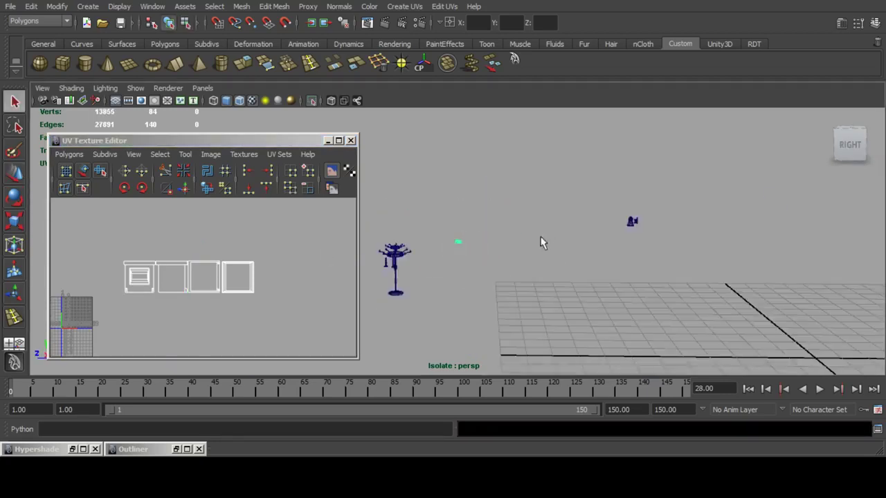
Add the other small props to the box selection and examine their UV layouts together.
alt+drag(541, 238, 594, 252)
alt+middle_drag(649, 243, 554, 249)
shift+drag(550, 205, 634, 262)
alt+middle_drag(469, 243, 582, 234)
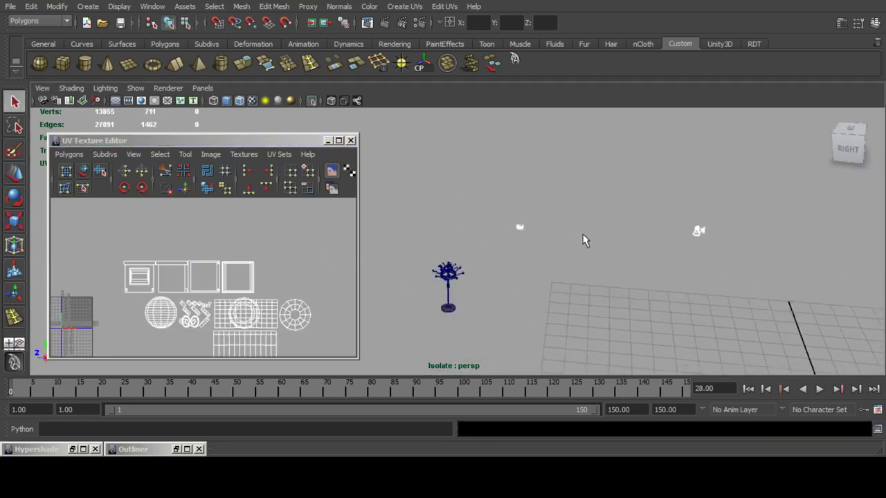
alt+drag(584, 240, 469, 218)
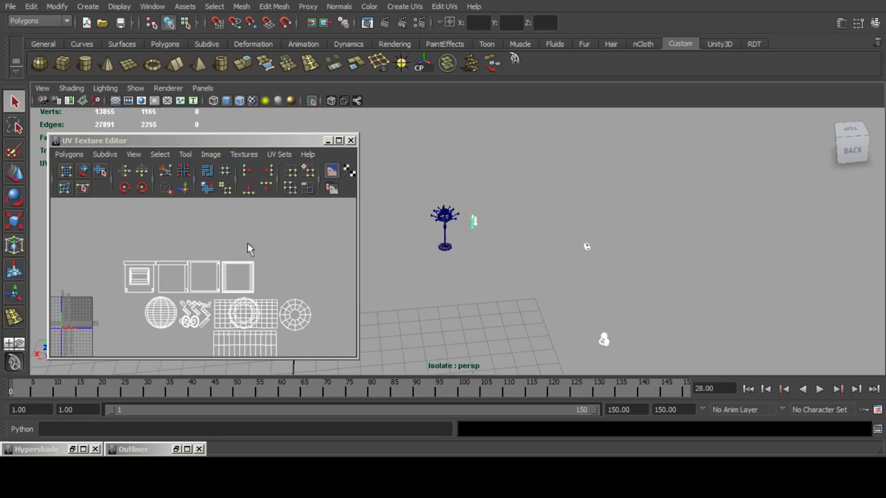
scroll(236, 259, down, 3)
alt+drag(508, 250, 465, 250)
Select the tall candelabra, frame it in the view and minimize the UV Texture Editor.
click(462, 225)
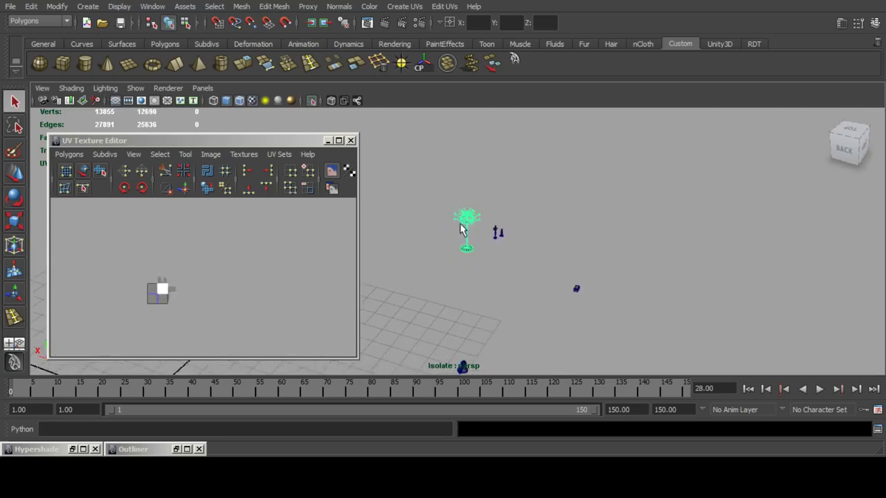
key(f)
click(328, 140)
scroll(478, 201, up, 5)
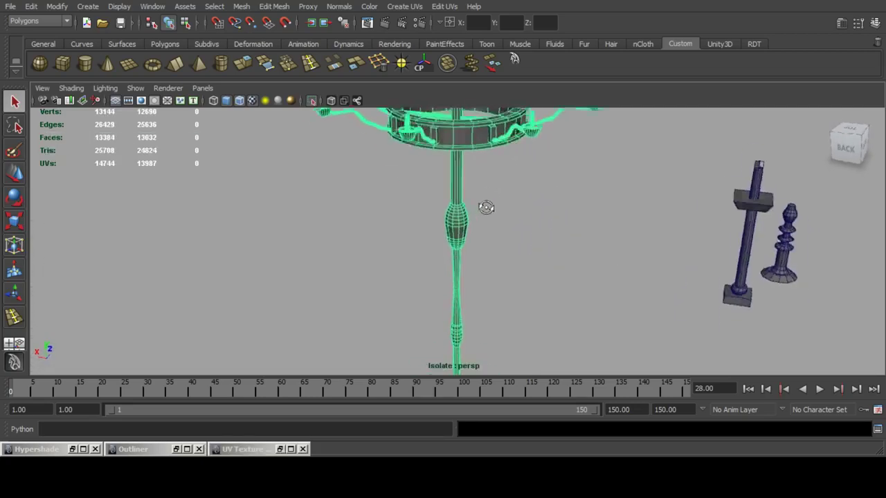
Examine the candelabra's pole, base, rings and candle arms.
alt+drag(486, 208, 502, 169)
alt+middle_drag(514, 261, 520, 173)
scroll(517, 201, up, 3)
alt+drag(517, 201, 500, 258)
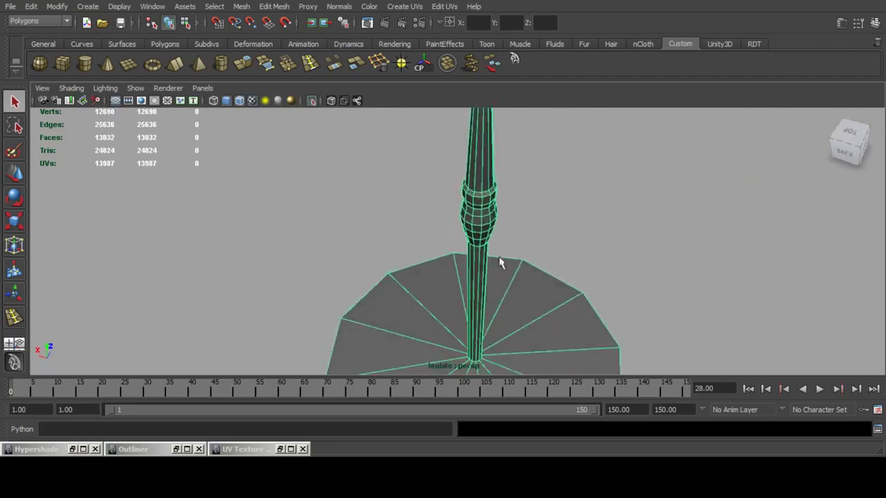
alt+middle_drag(515, 259, 526, 166)
scroll(519, 209, down, 5)
alt+drag(519, 210, 516, 166)
alt+middle_drag(515, 166, 504, 296)
mouse_move(483, 164)
alt+middle_down()
mouse_move(479, 272)
mouse_move(506, 242)
alt+middle_up()
scroll(506, 241, up, 5)
mouse_move(511, 223)
alt+mouse_down()
mouse_move(516, 285)
mouse_move(478, 258)
alt+mouse_up()
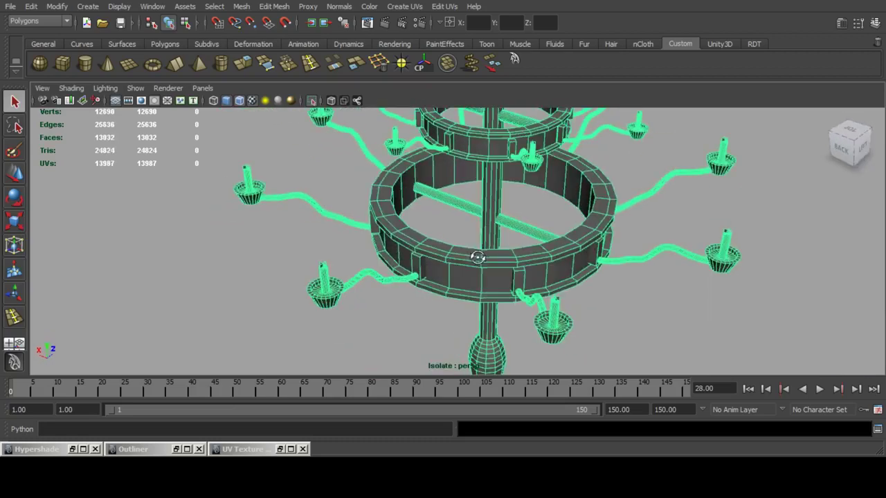
Separate the candelabra into its individual mesh parts and select the lower ring.
click(487, 68)
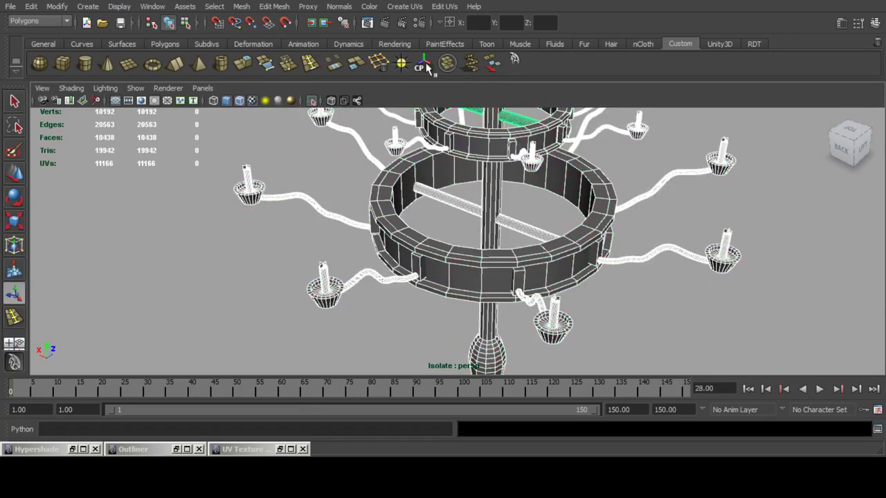
click(456, 272)
alt+drag(467, 264, 541, 263)
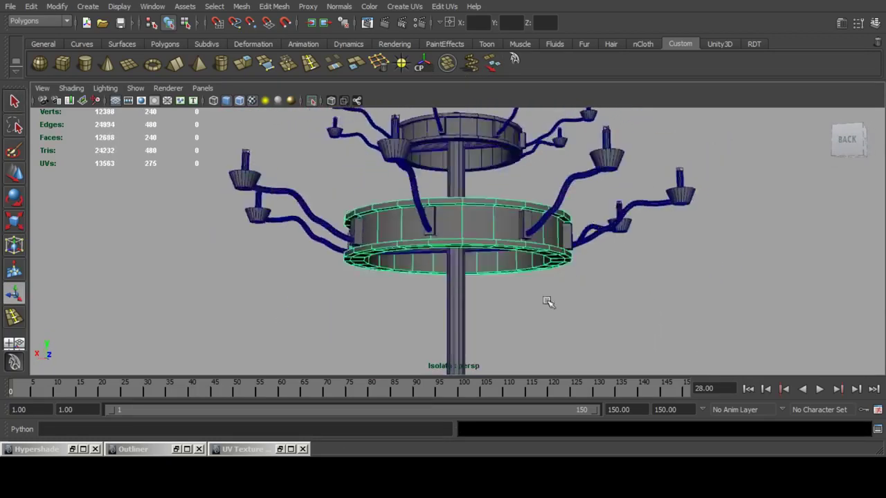
Select the candelabra's central pole with its round base for editing.
alt+middle_drag(547, 303, 530, 104)
alt+drag(531, 248, 534, 280)
alt+middle_drag(544, 299, 538, 214)
alt+drag(538, 215, 530, 301)
click(529, 305)
mouse_move(532, 237)
alt+mouse_down()
mouse_move(538, 243)
mouse_move(530, 228)
mouse_move(538, 198)
mouse_move(536, 225)
alt+mouse_up()
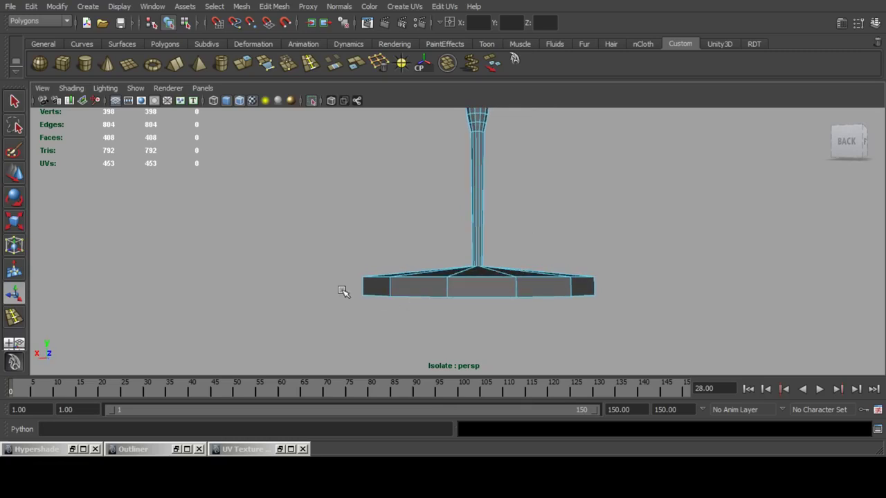
Select the faces on the underside of the candelabra's round base and delete them.
drag(669, 385, 668, 385)
ctrl+drag(597, 285, 607, 285)
alt+drag(599, 313, 593, 288)
key(Delete)
alt+drag(589, 181, 547, 239)
scroll(496, 176, down, 3)
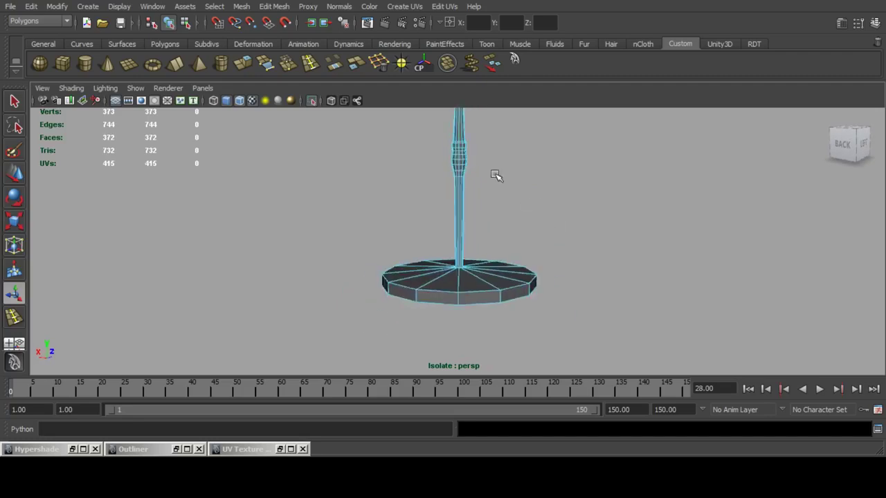
Select the edges radiating from the centre of the pole's top cap and delete them to leave one central face.
alt+middle_drag(496, 176, 508, 277)
scroll(536, 178, up, 3)
alt+middle_drag(536, 178, 521, 305)
alt+middle_drag(520, 203, 521, 261)
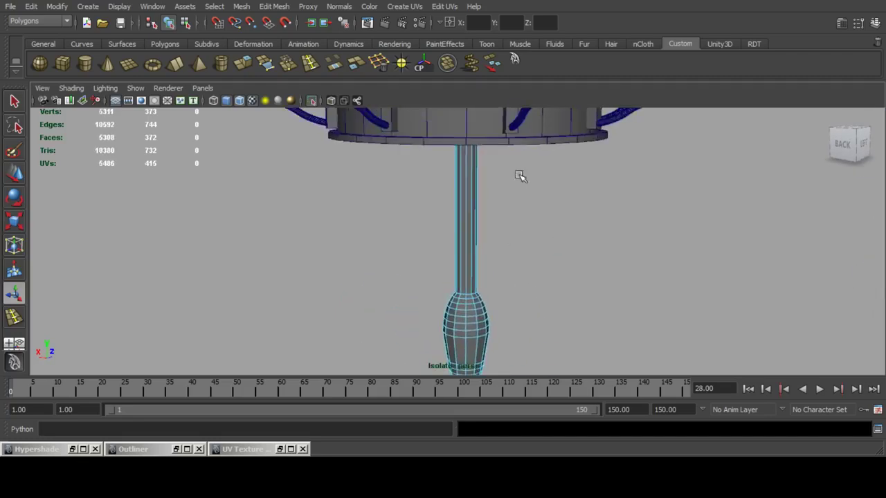
alt+middle_drag(520, 176, 516, 261)
alt+middle_drag(510, 192, 511, 310)
alt+drag(495, 166, 519, 233)
scroll(519, 233, up, 3)
alt+middle_drag(586, 306, 539, 213)
scroll(545, 226, up, 2)
scroll(562, 253, up, 3)
alt+middle_drag(588, 267, 526, 247)
scroll(533, 253, up, 3)
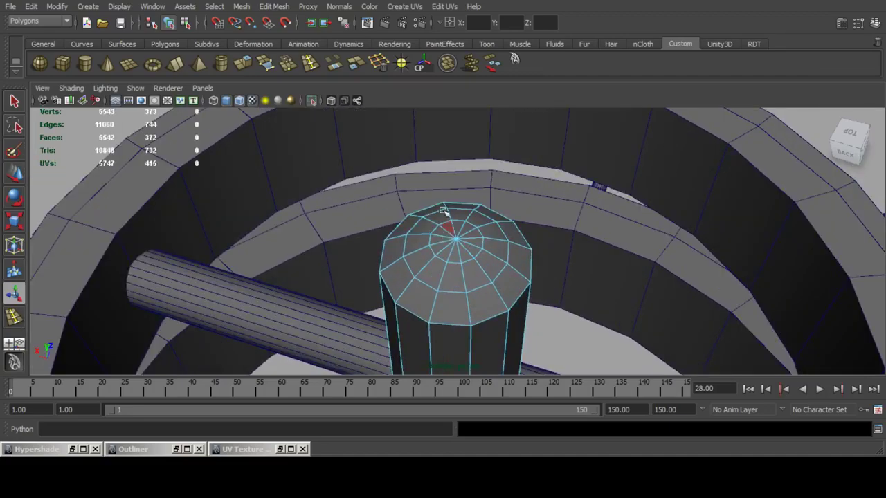
drag(445, 233, 467, 248)
scroll(540, 253, down, 5)
alt+drag(443, 304, 425, 263)
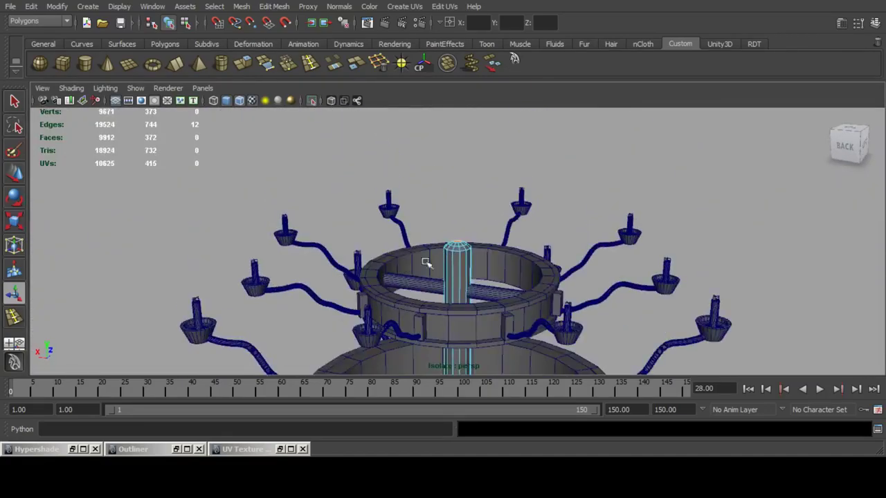
scroll(616, 313, up, 6)
scroll(586, 302, down, 1)
alt+drag(586, 297, 283, 296)
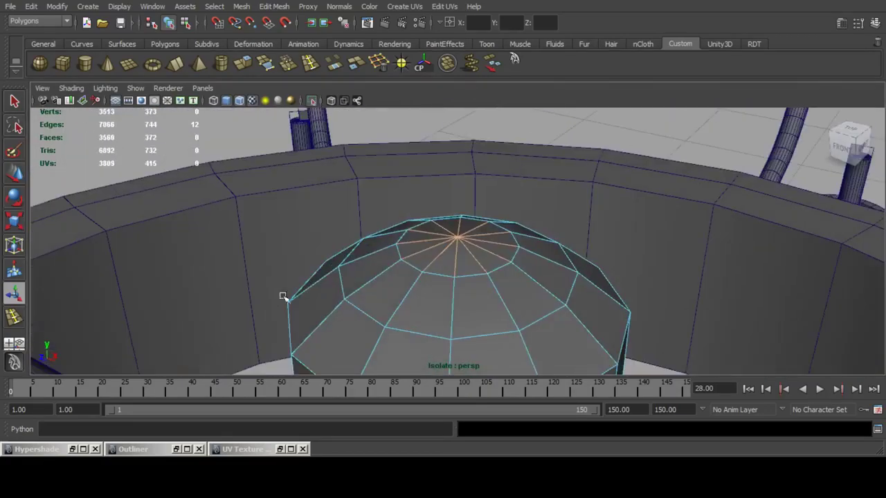
click(378, 65)
scroll(443, 211, down, 6)
alt+drag(563, 283, 391, 264)
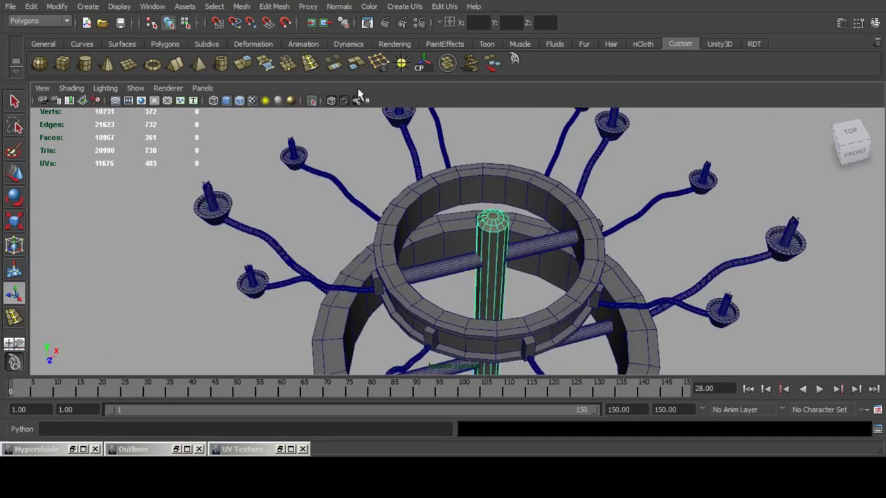
Turn off isolation and join the upper crossbar to the central pole with a Boolean union.
click(312, 101)
click(535, 247)
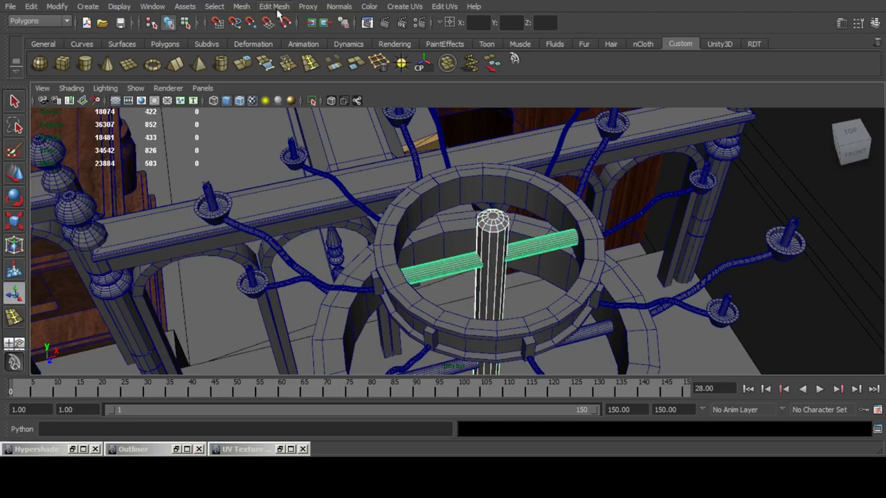
click(249, 6)
mouse_move(284, 64)
click(416, 68)
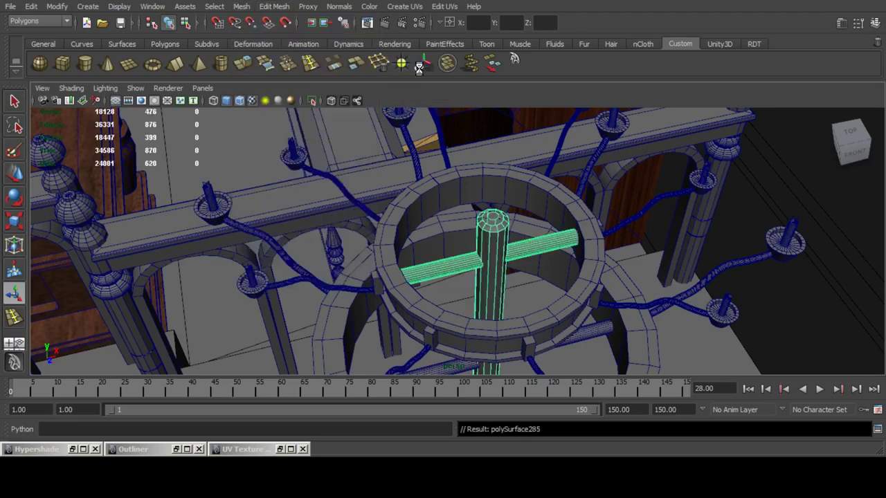
Join the lower crossbar to the central pole with the same Boolean union.
alt+middle_drag(530, 263, 514, 188)
alt+drag(515, 190, 495, 255)
shift+click(582, 278)
key(g)
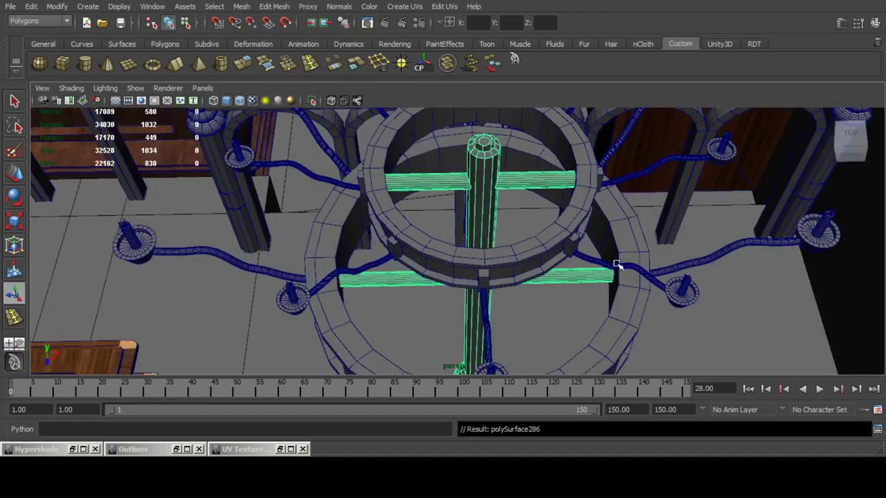
click(443, 68)
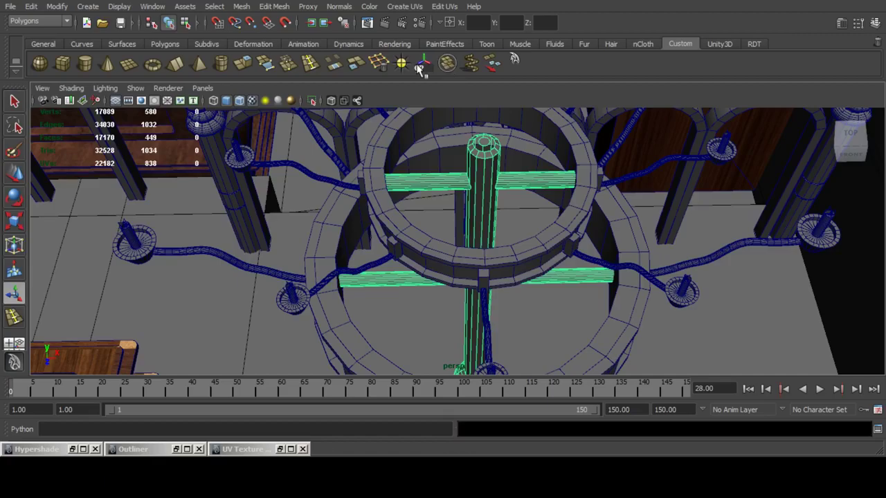
Select the border edge loop of the detached disc on top of the pole and extrude it.
mouse_move(422, 201)
alt+mouse_down()
mouse_move(477, 214)
mouse_move(508, 206)
mouse_move(438, 201)
alt+mouse_up()
alt+right_drag(439, 200, 461, 247)
alt+drag(461, 247, 427, 235)
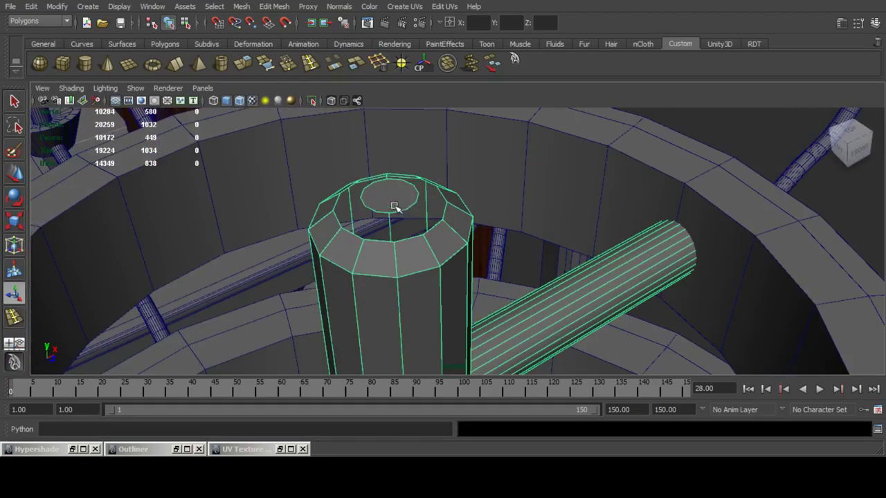
double_click(401, 211)
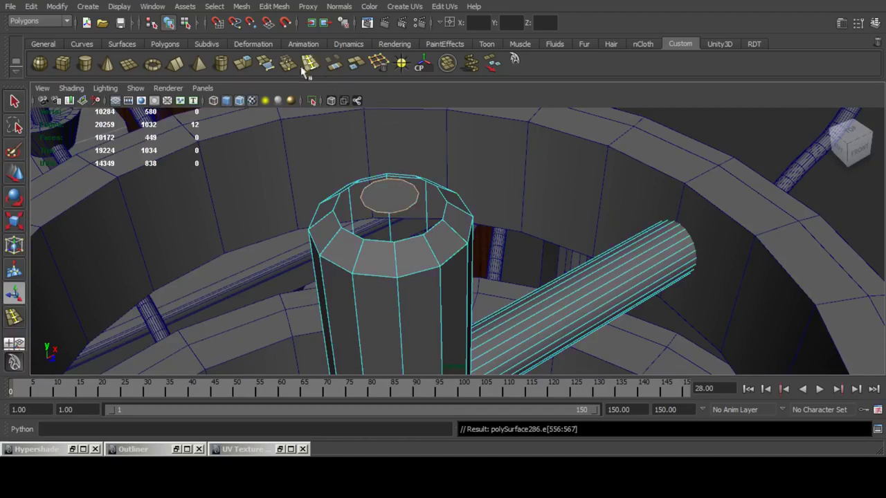
click(248, 69)
Scale the disc's extruded edge loop outward and position it against the inner rim of the pole's bevelled top.
click(14, 222)
alt+drag(451, 224, 418, 215)
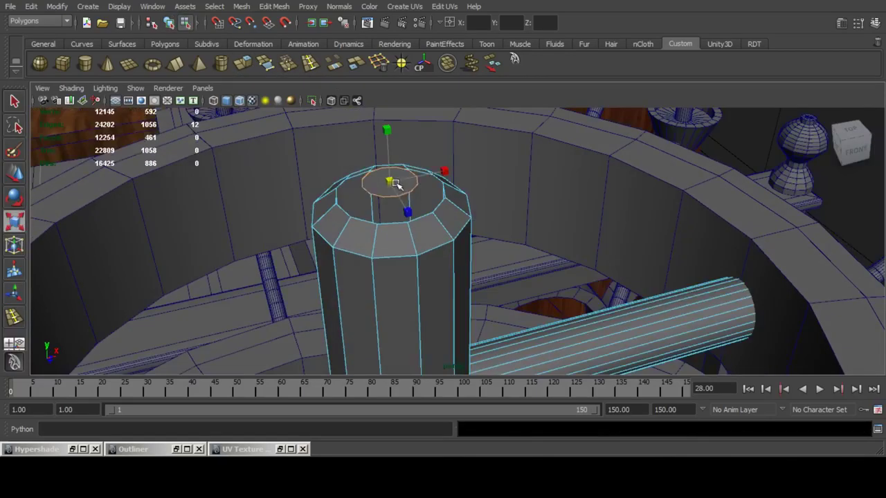
drag(391, 182, 393, 149)
click(14, 174)
alt+drag(394, 150, 418, 214)
click(15, 221)
scroll(418, 233, up, 4)
scroll(417, 233, down, 3)
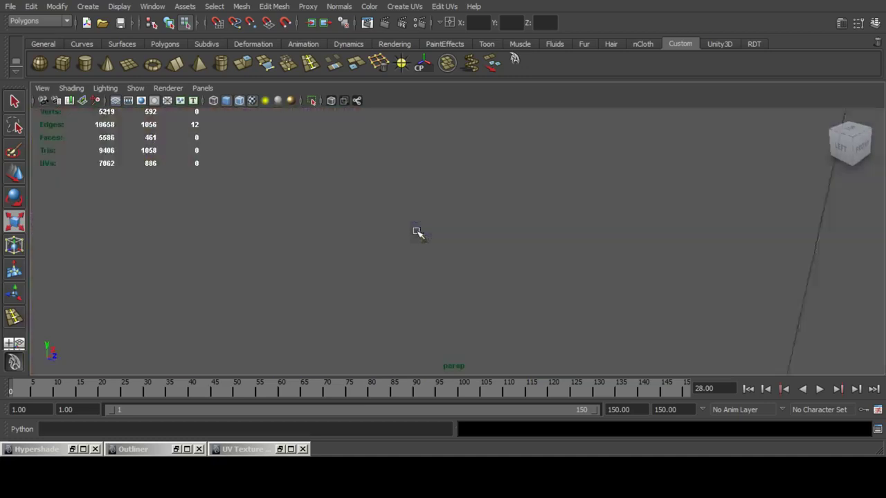
alt+right_drag(417, 233, 451, 209)
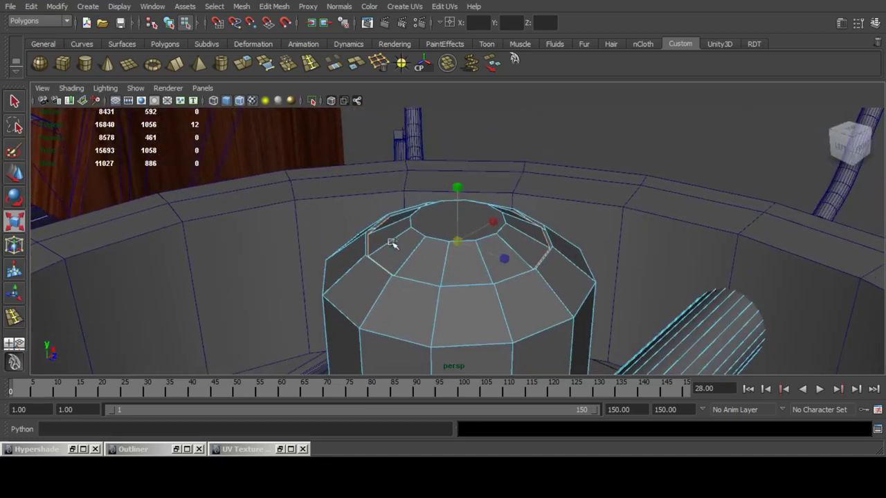
alt+drag(404, 256, 390, 290)
Merge each pair of neighbouring vertices around the seam between the extruded cap and the pole's bevelled rim.
key(F9)
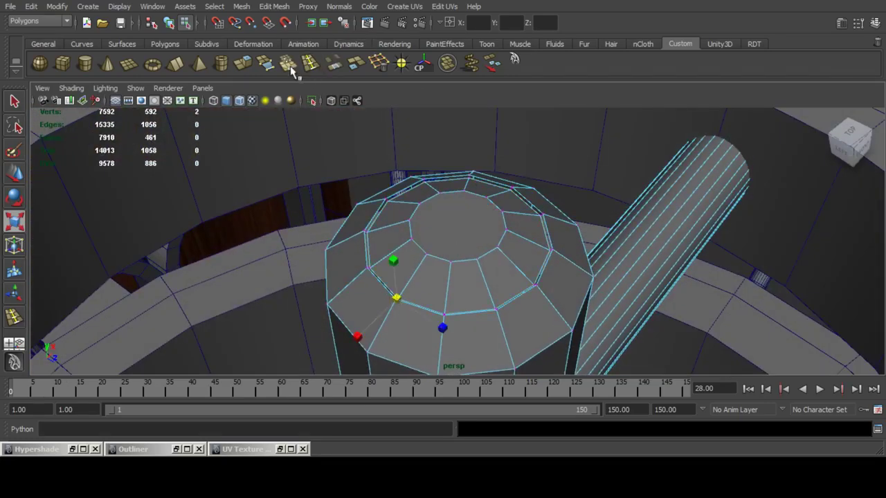
click(291, 71)
drag(451, 326, 436, 302)
key(g)
drag(512, 318, 483, 297)
key(g)
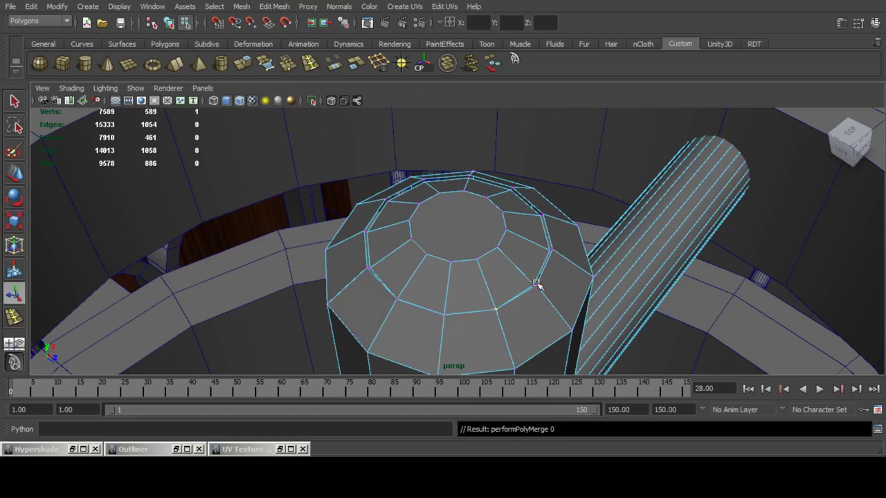
drag(557, 256, 535, 205)
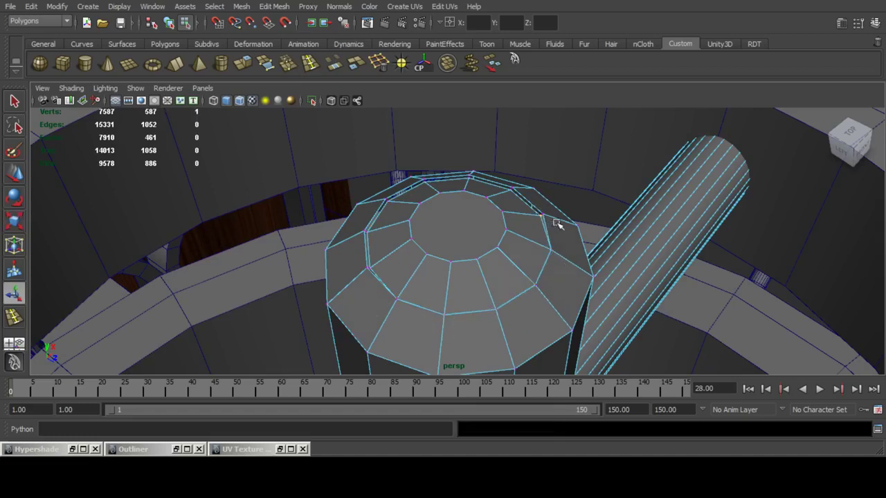
key(g)
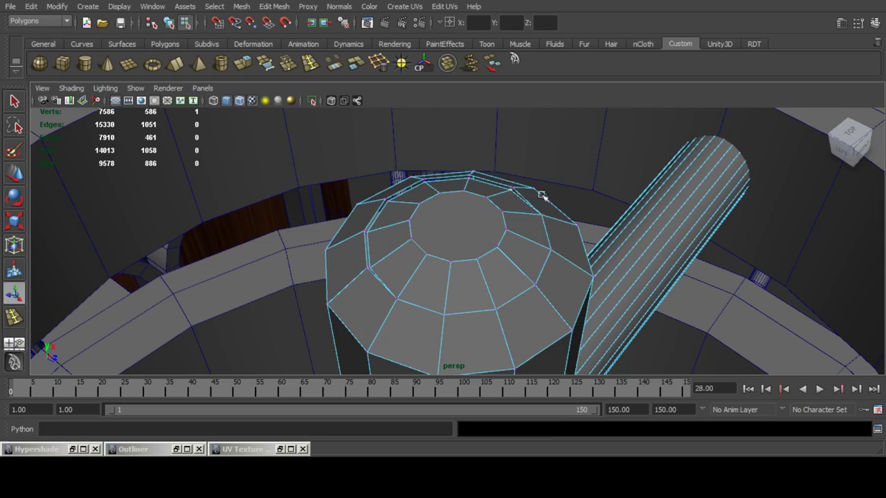
drag(526, 195, 376, 277)
key(g)
key(g)
key(g)
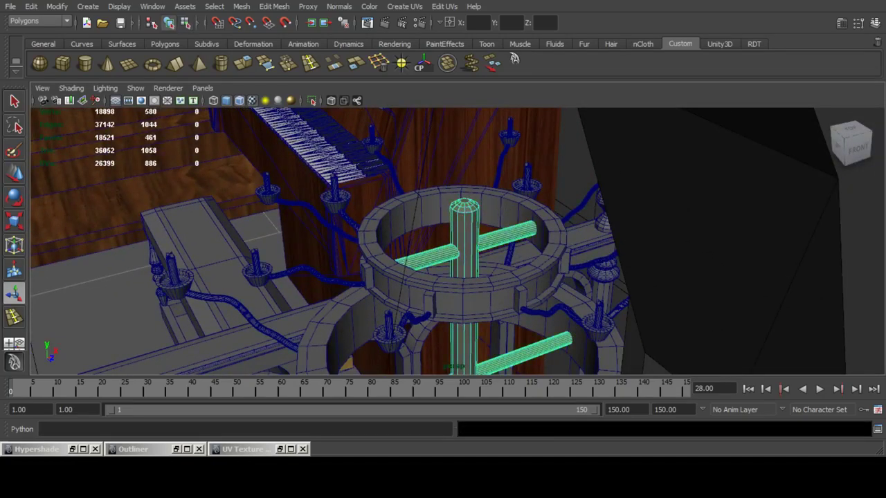
Switch to Windows Media Player, play "Congratulatory People" from the Phoenix Wright: Ace Attorney album, and return to Maya.
key(alt+Tab)
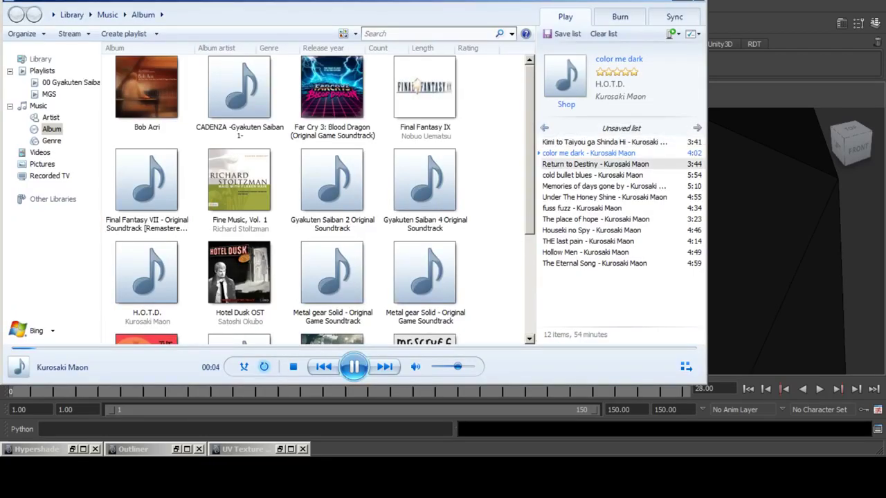
key(alt+Tab)
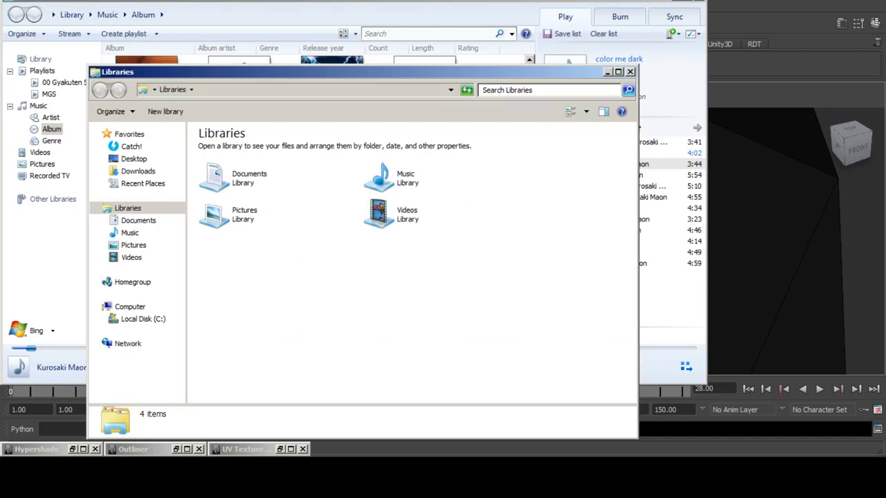
double_click(407, 178)
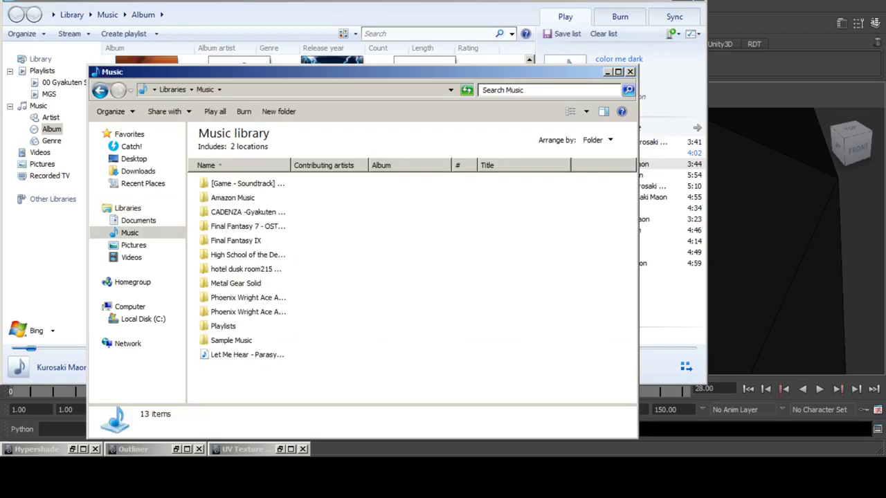
click(630, 72)
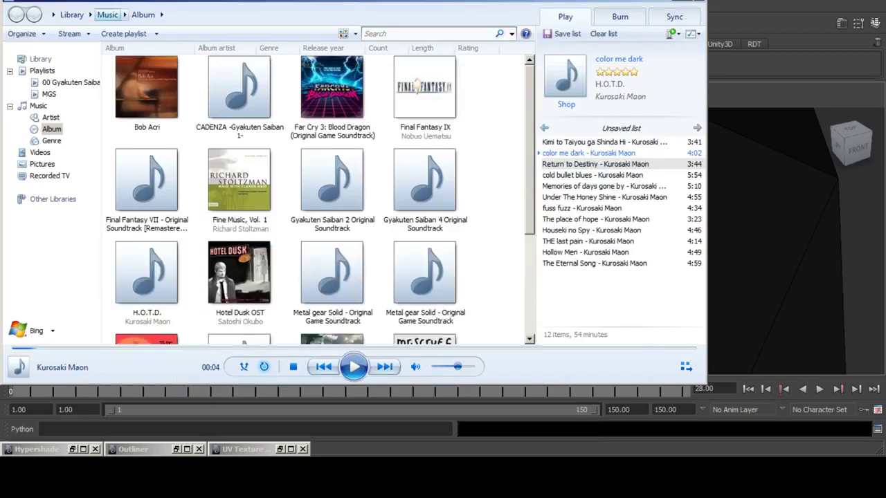
scroll(315, 200, down, 3)
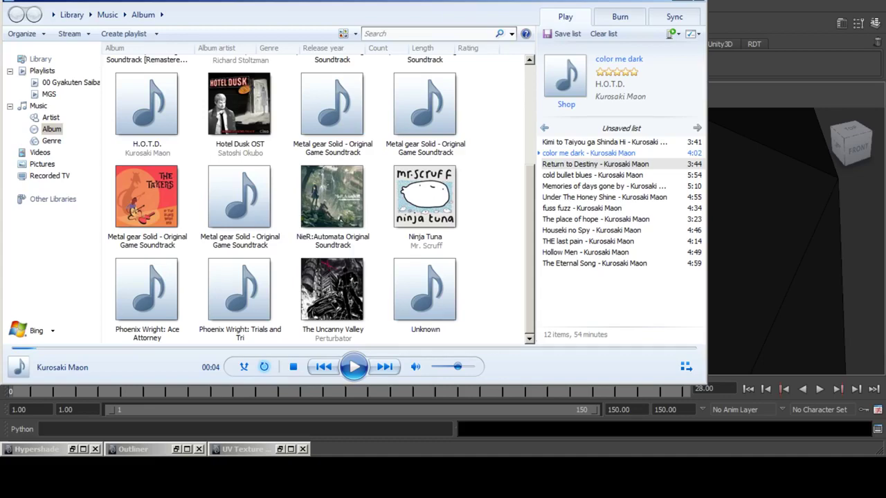
double_click(146, 290)
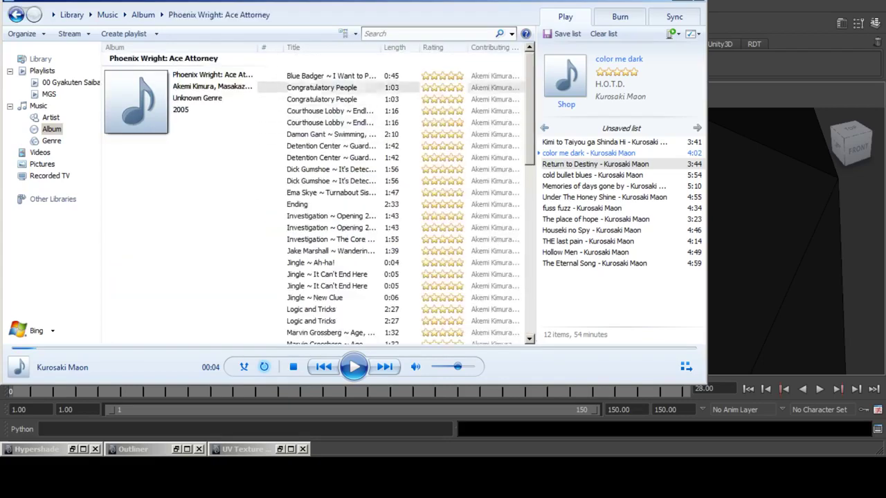
double_click(331, 76)
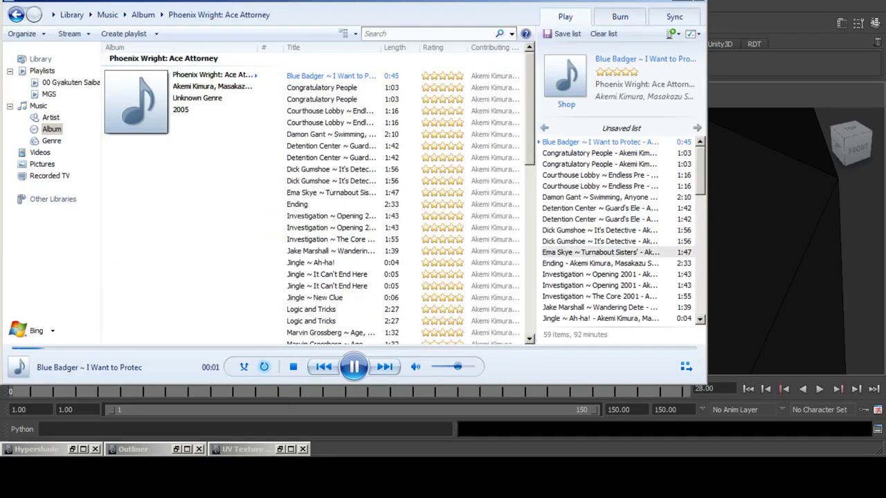
double_click(600, 153)
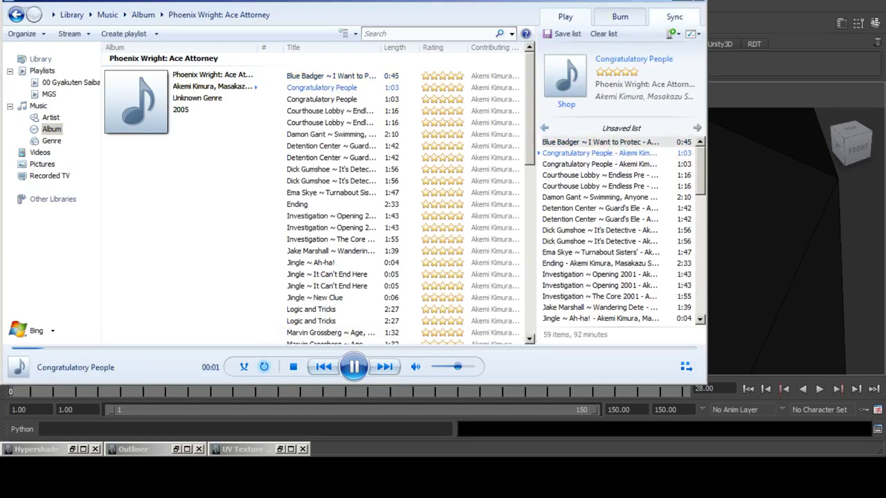
click(643, 1)
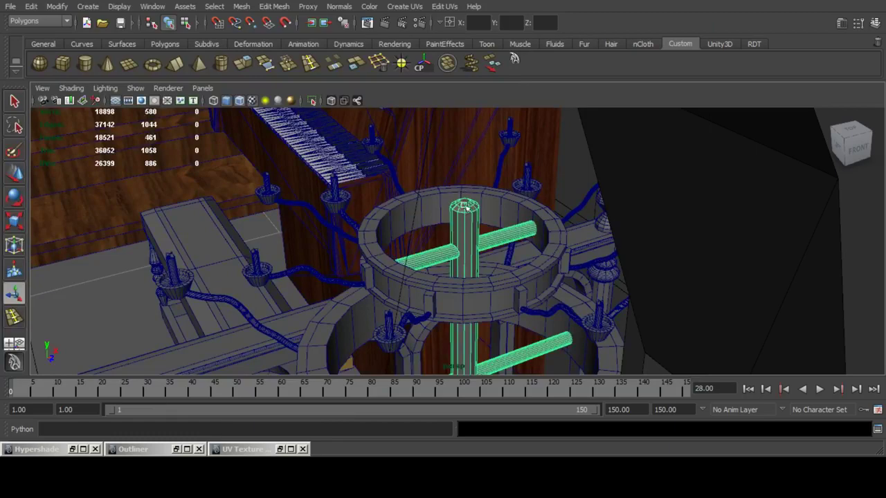
Select the candelabra's lower ring and isolate it in the view.
alt+drag(311, 221, 459, 227)
alt+middle_drag(459, 227, 419, 243)
alt+drag(419, 243, 531, 297)
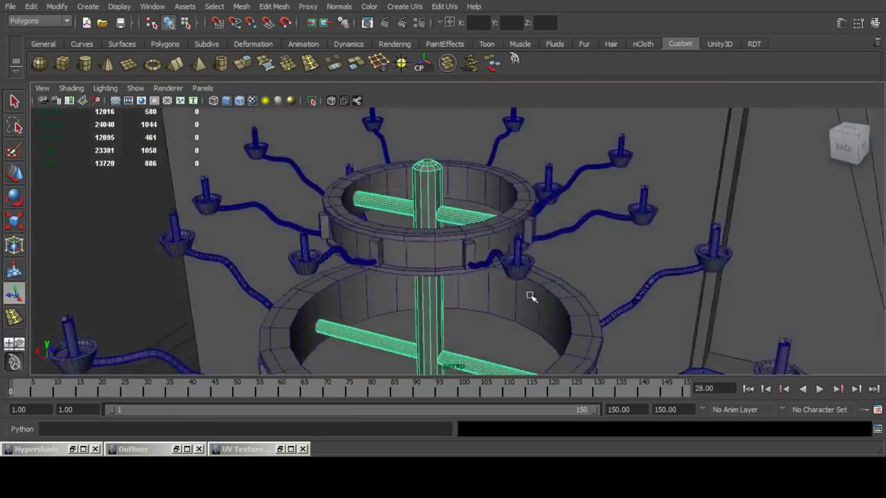
alt+middle_drag(530, 297, 527, 251)
alt+right_drag(528, 251, 507, 251)
alt+drag(470, 282, 460, 263)
alt+drag(433, 236, 443, 256)
click(439, 269)
alt+right_drag(443, 256, 458, 259)
alt+drag(459, 260, 443, 255)
click(311, 100)
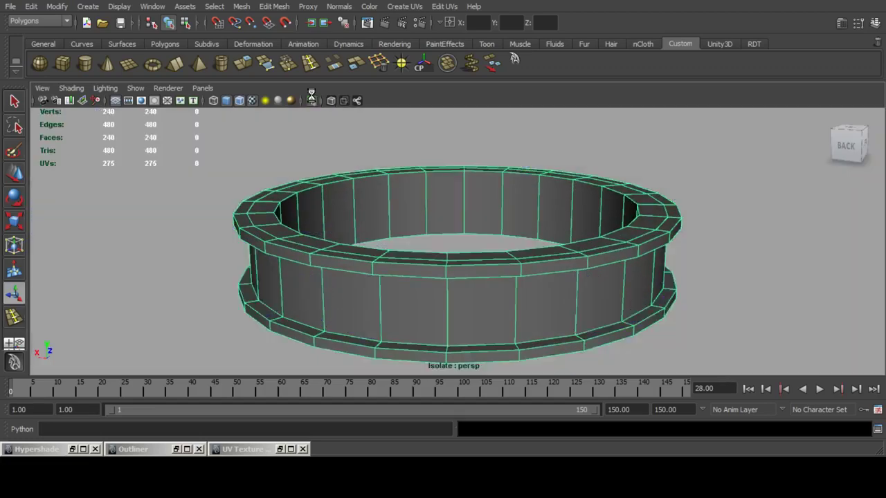
Delete the extra edge loop around the ring's top face, plus the radial edges dividing that face.
alt+right_drag(443, 177, 418, 173)
alt+drag(418, 174, 428, 232)
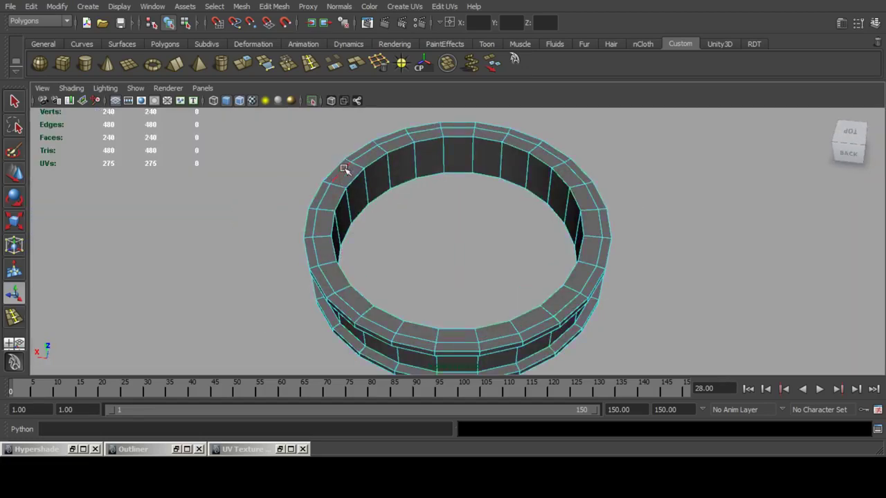
double_click(345, 169)
click(379, 61)
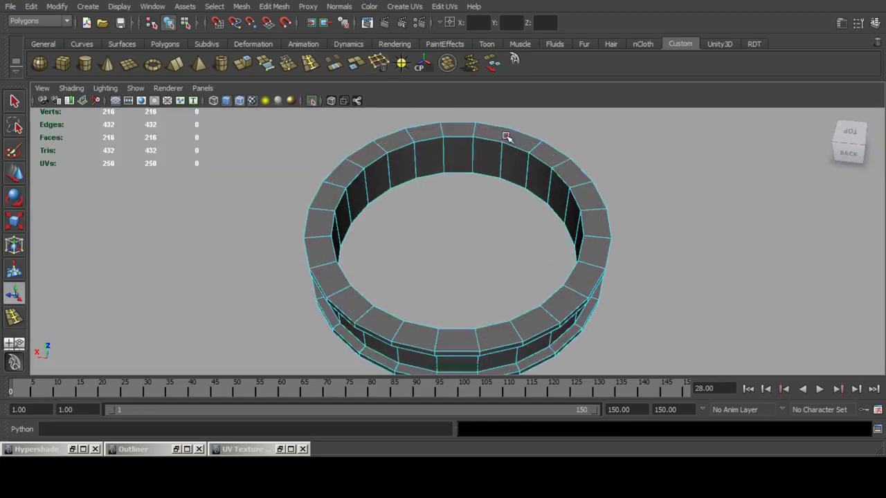
double_click(507, 137)
key(ctrl+Delete)
Delete the extra edge loop and the radial edges on the ring's bottom face.
alt+drag(526, 291, 515, 170)
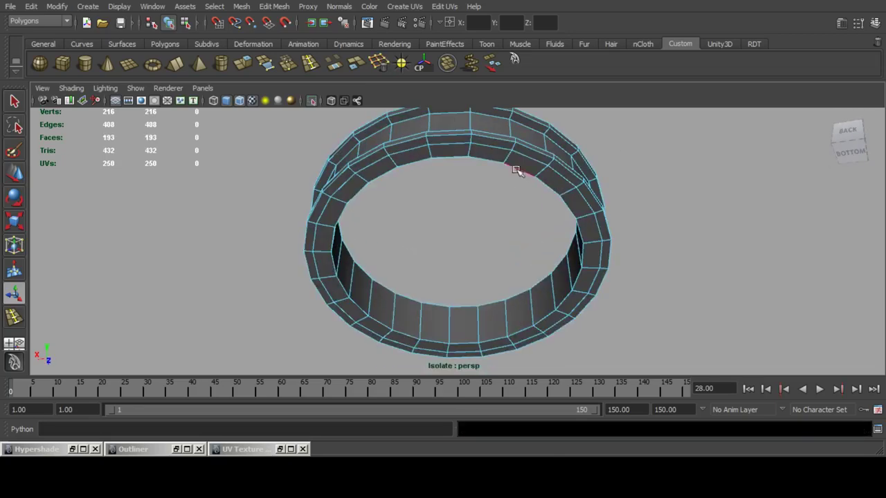
double_click(516, 151)
key(ctrl+Delete)
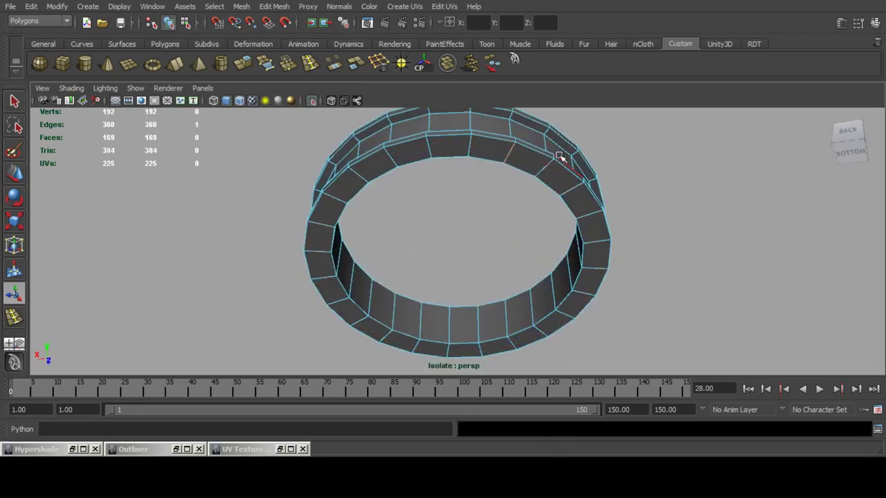
double_click(559, 156)
key(Delete)
Delete the radial edges on the lower flange's upper side and the upper flange's underside, and turn off isolation.
alt+drag(560, 156, 524, 358)
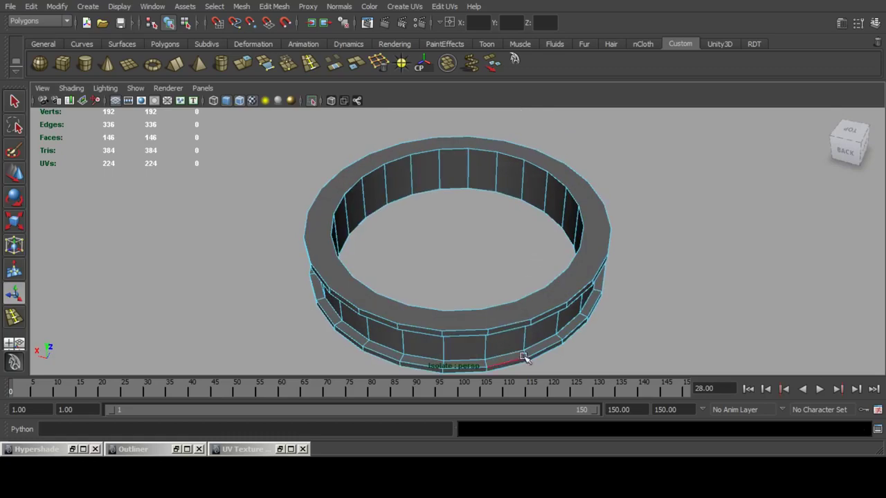
double_click(525, 353)
key(Delete)
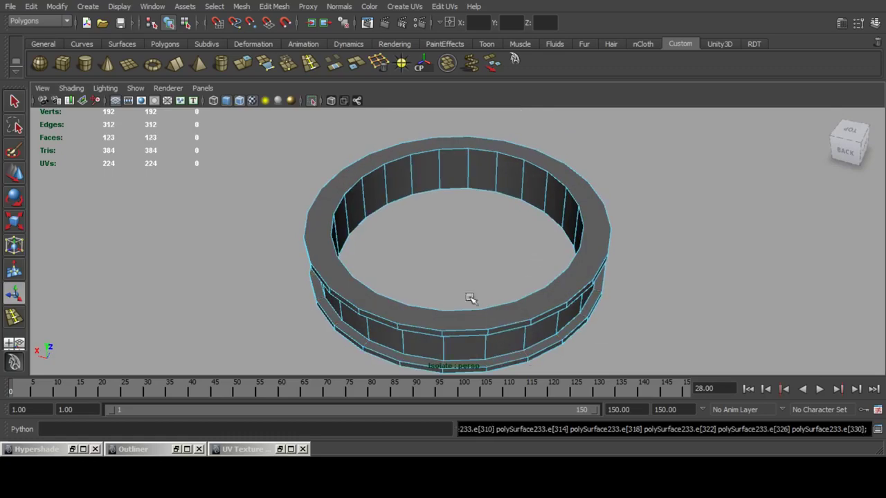
alt+drag(470, 298, 487, 142)
double_click(534, 125)
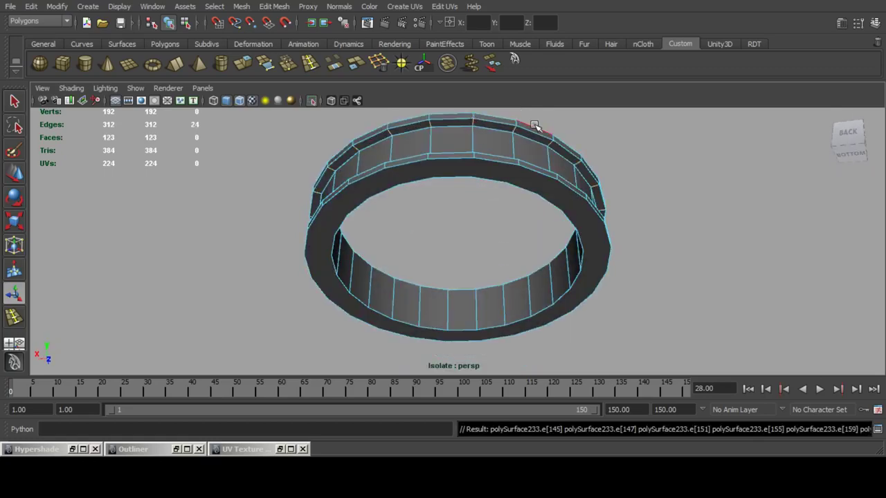
key(Delete)
alt+drag(534, 125, 473, 244)
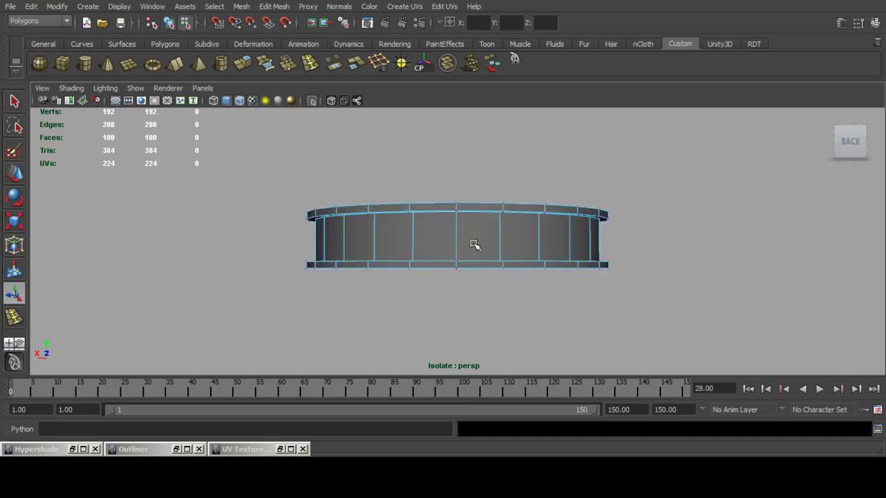
click(311, 101)
Try to join a curved candle arm to its rectangular mounting block with a Boolean union.
alt+drag(516, 193, 445, 211)
alt+middle_drag(407, 216, 447, 171)
alt+drag(447, 171, 401, 171)
alt+middle_drag(401, 173, 441, 206)
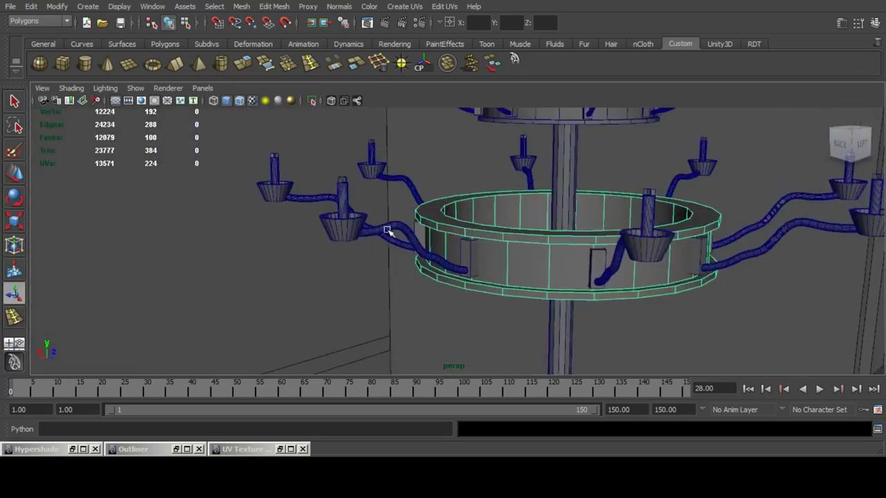
click(390, 231)
alt+right_drag(390, 231, 477, 212)
key(f)
alt+drag(554, 209, 501, 199)
alt+middle_drag(616, 270, 528, 254)
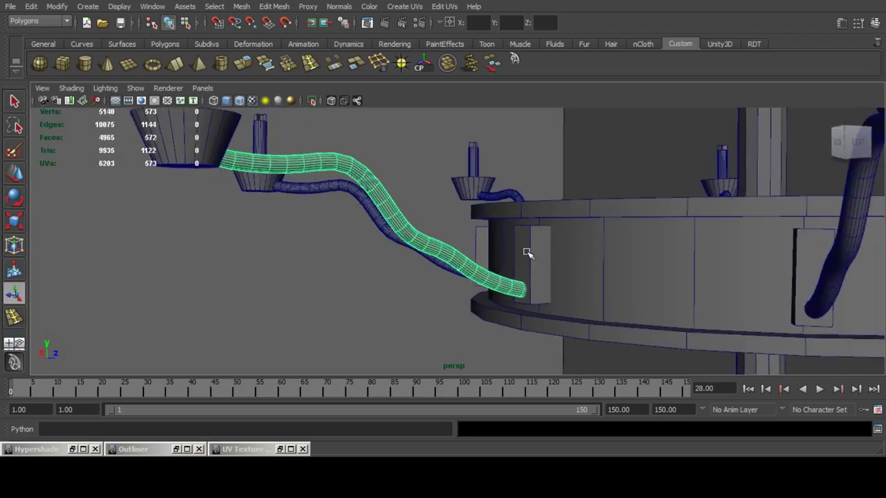
shift+click(527, 254)
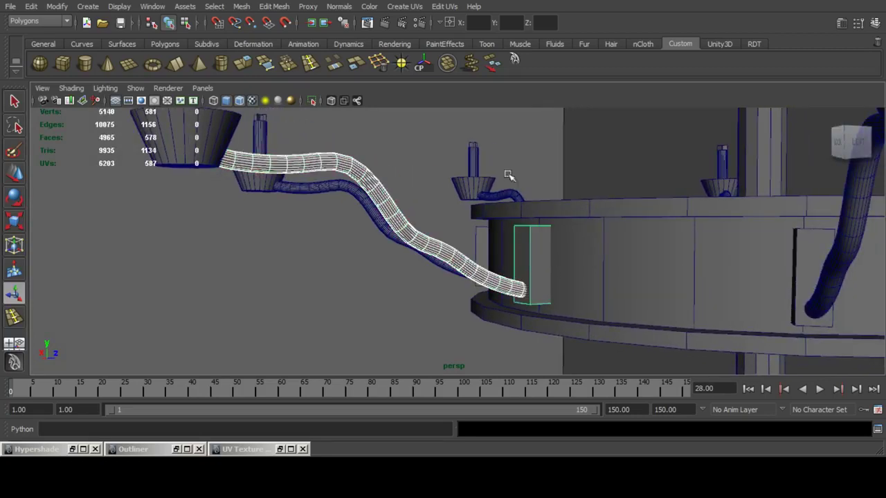
click(242, 8)
click(403, 62)
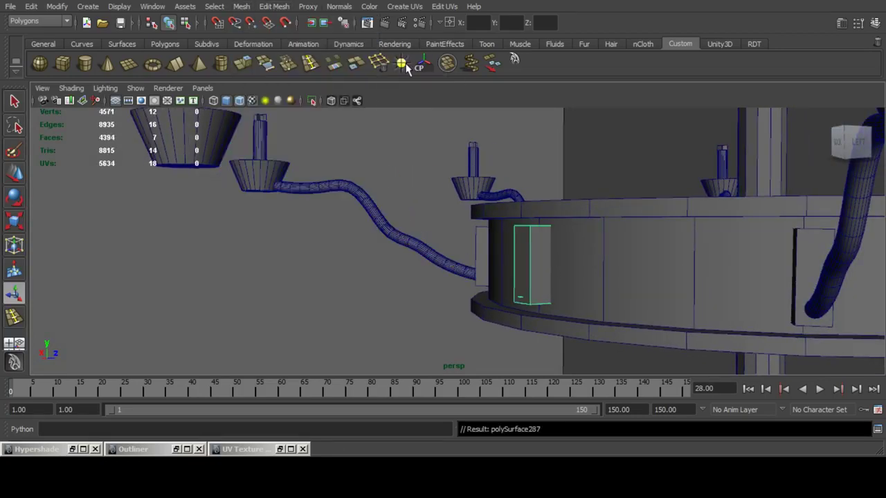
alt+drag(507, 204, 521, 222)
Try to join the mounting block to the lower ring with a Boolean union, and undo the attempt.
click(535, 215)
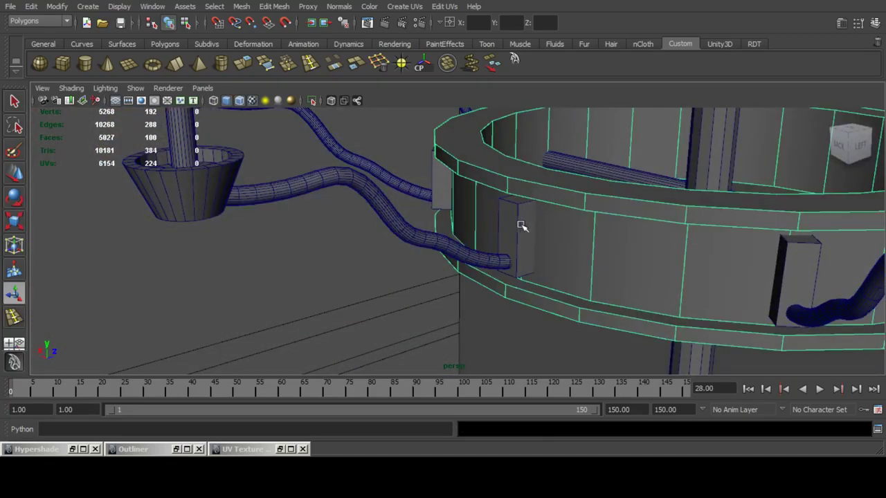
shift+click(522, 226)
key(g)
alt+drag(548, 229, 558, 231)
scroll(571, 218, down, 3)
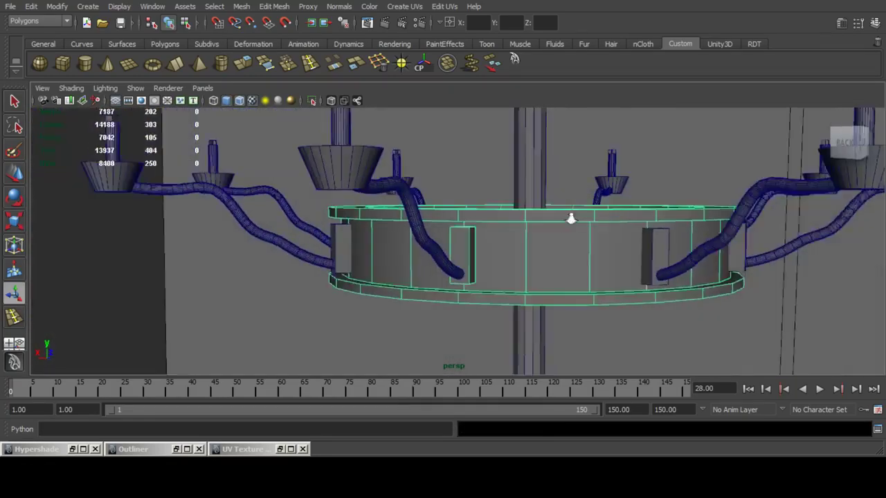
alt+right_drag(571, 218, 543, 218)
alt+middle_drag(544, 217, 483, 207)
key(ctrl+z)
alt+drag(477, 217, 588, 207)
key(ctrl+z)
Isolate the lower ring and apply cylindrical mapping to all its vertical faces, including the inner wall and flange rims.
click(312, 101)
scroll(478, 182, down, 3)
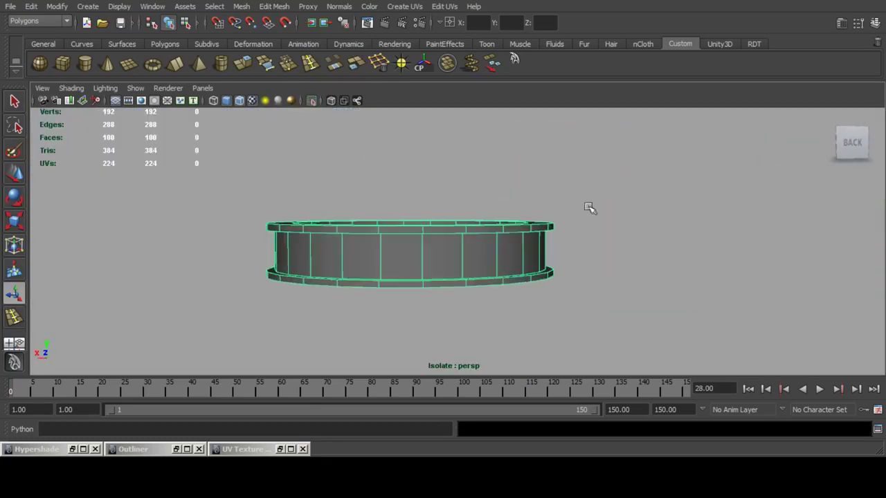
alt+drag(478, 248, 443, 252)
key(F11)
alt+drag(299, 261, 284, 257)
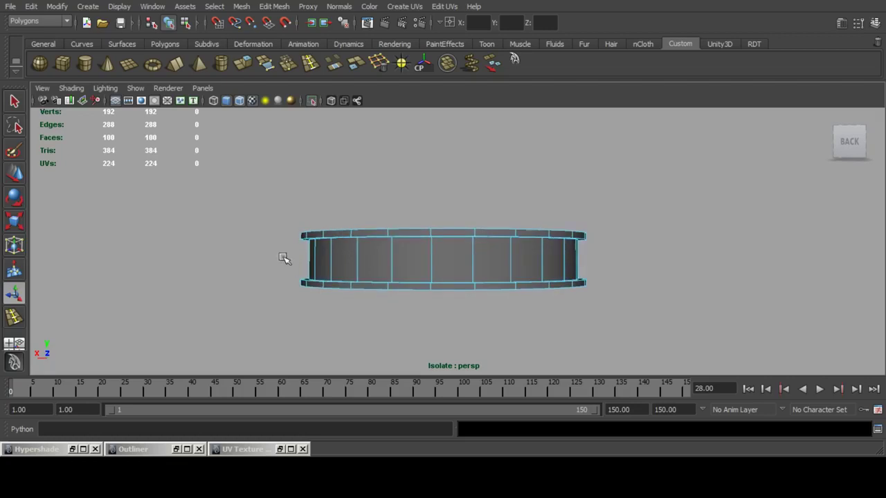
drag(645, 256, 646, 256)
shift+double_click(536, 285)
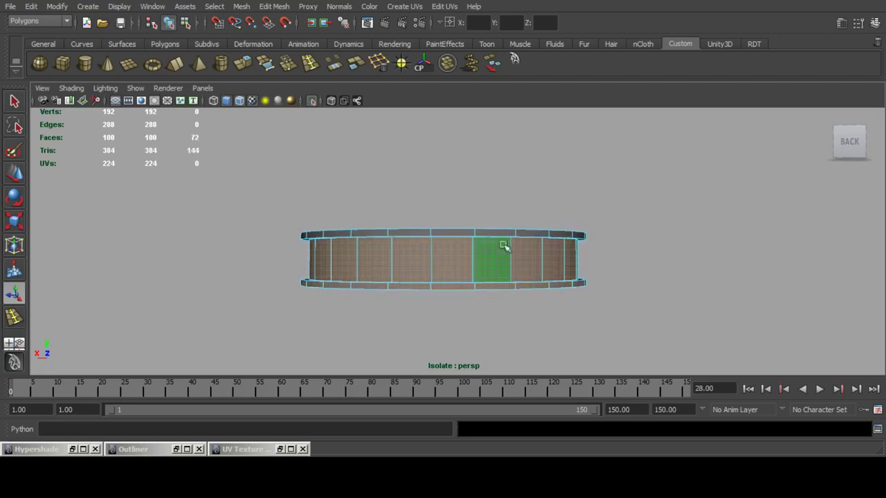
shift+double_click(526, 235)
alt+drag(528, 233, 513, 222)
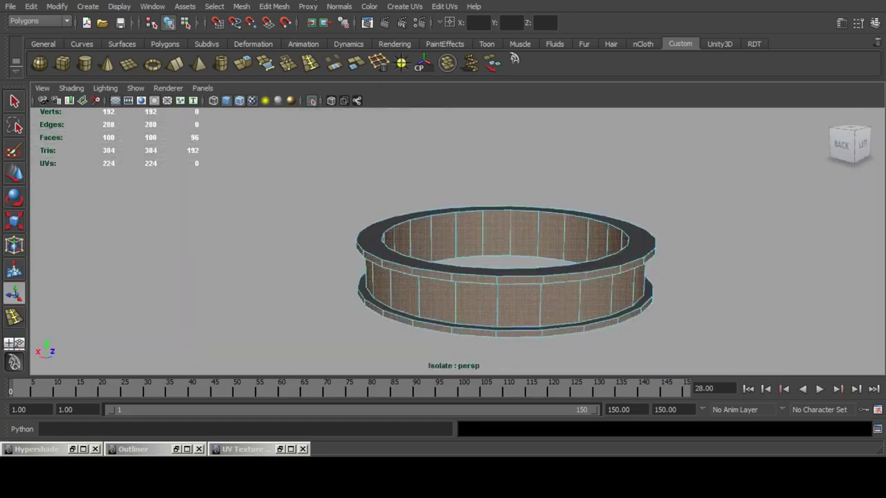
click(405, 6)
click(429, 36)
Move the UV shell of the ring's vertical faces to empty space outside the texture grid.
click(276, 450)
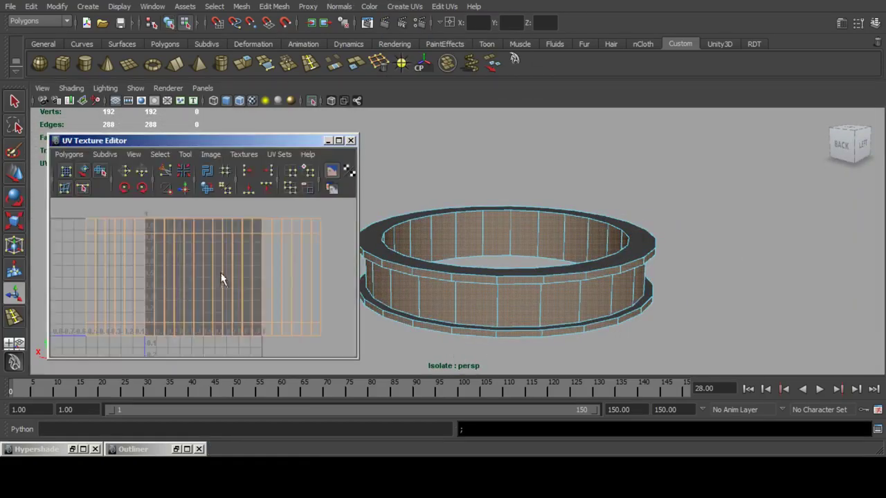
scroll(221, 273, down, 5)
drag(122, 227, 343, 357)
click(15, 174)
scroll(279, 277, down, 7)
alt+middle_drag(279, 277, 238, 279)
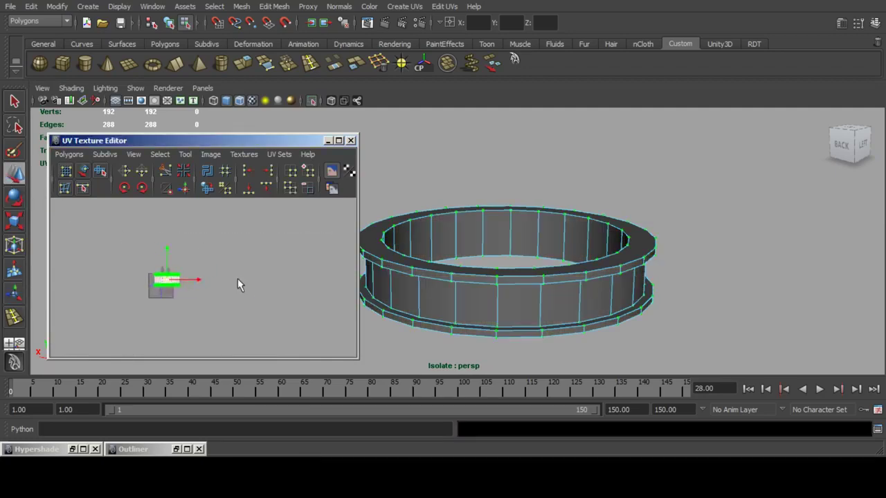
drag(166, 280, 247, 237)
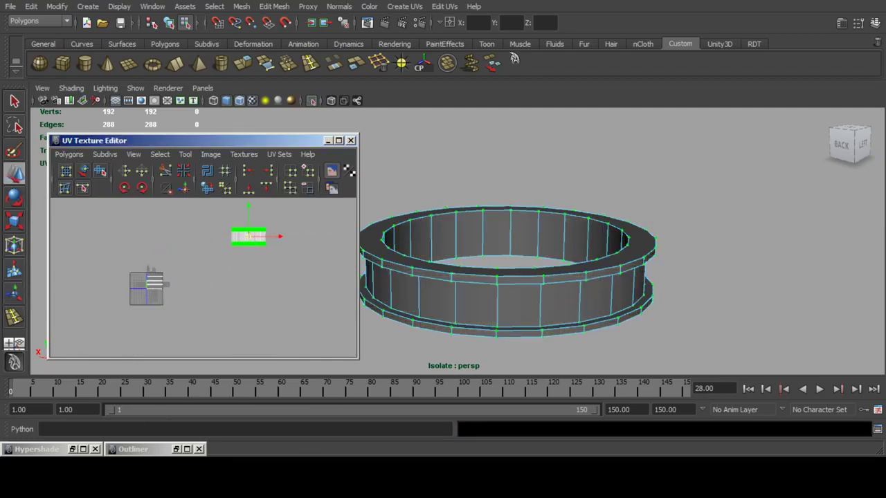
Switch to Windows Media Player, play "Neo Tokyo" from the album The Uncanny Valley, and return to the modelling scene.
key(alt+Tab)
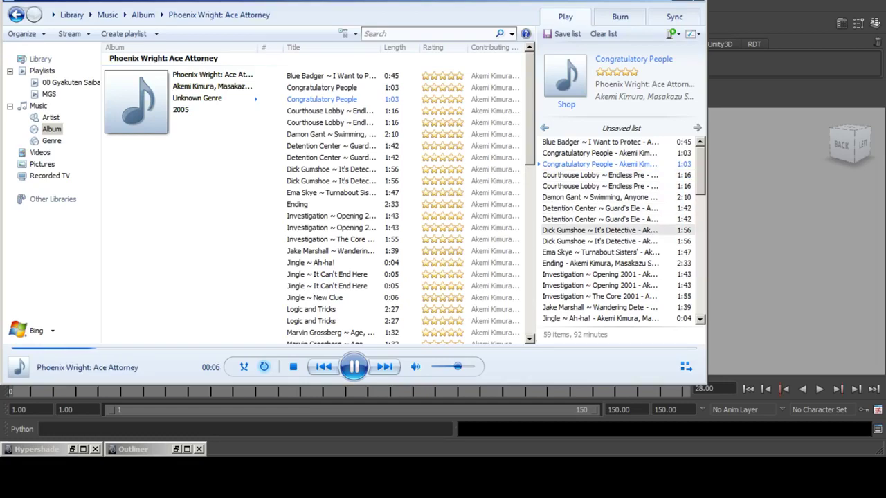
scroll(318, 218, down, 12)
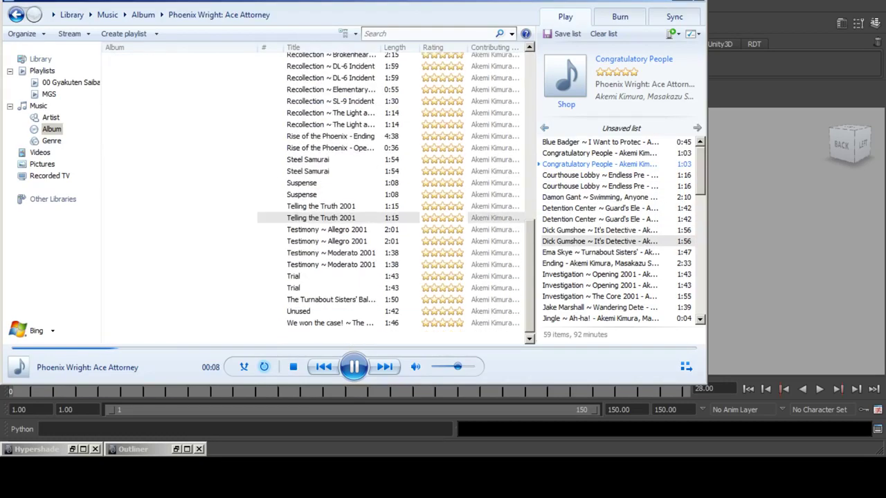
click(143, 15)
scroll(318, 208, down, 3)
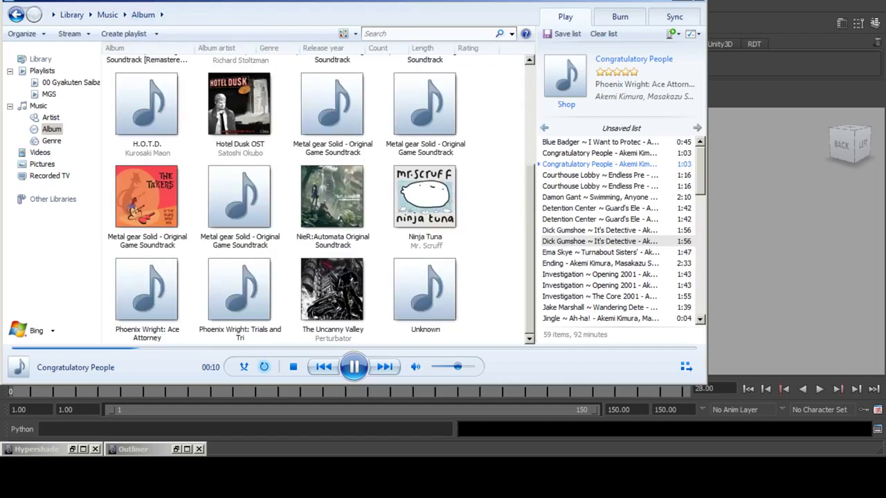
double_click(239, 289)
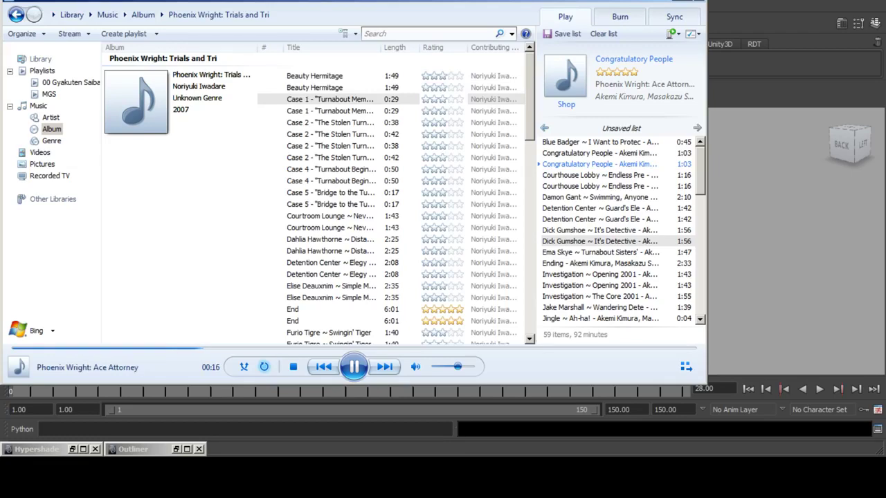
click(16, 14)
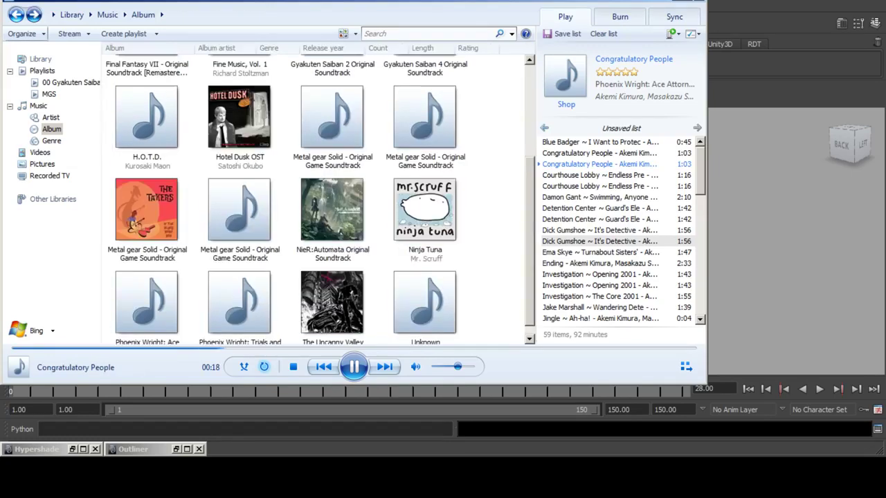
scroll(318, 200, down, 1)
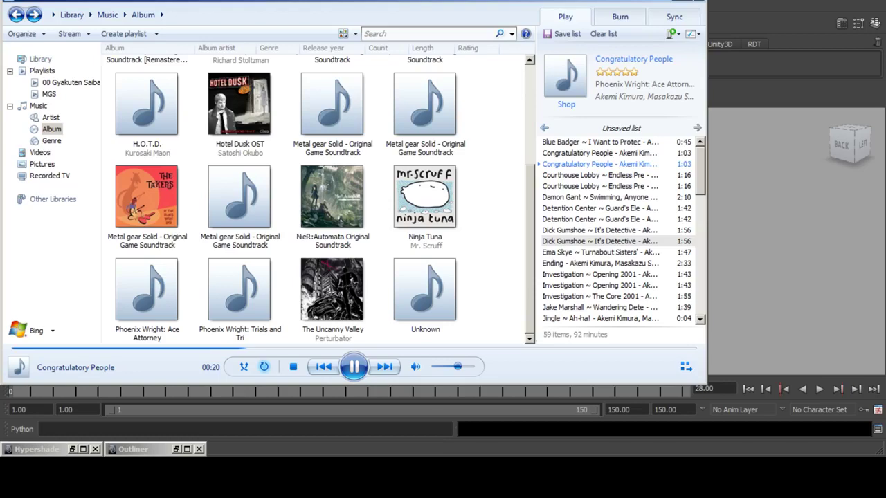
double_click(332, 290)
double_click(305, 76)
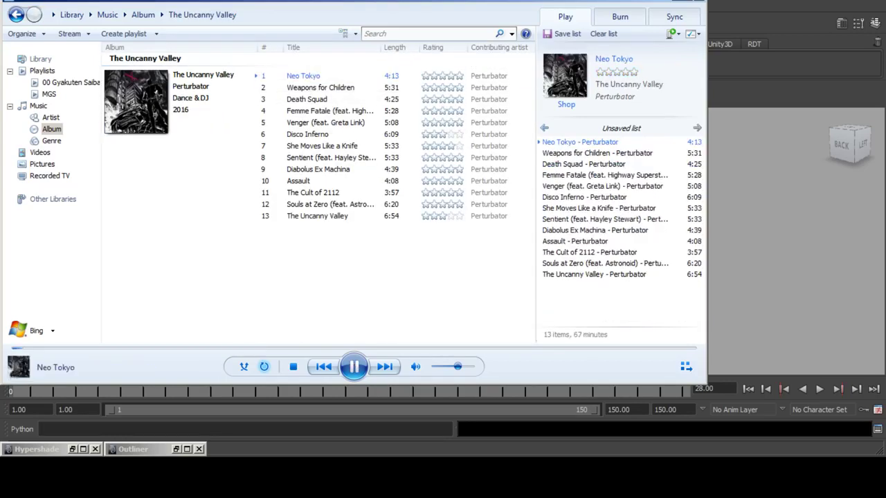
click(677, 1)
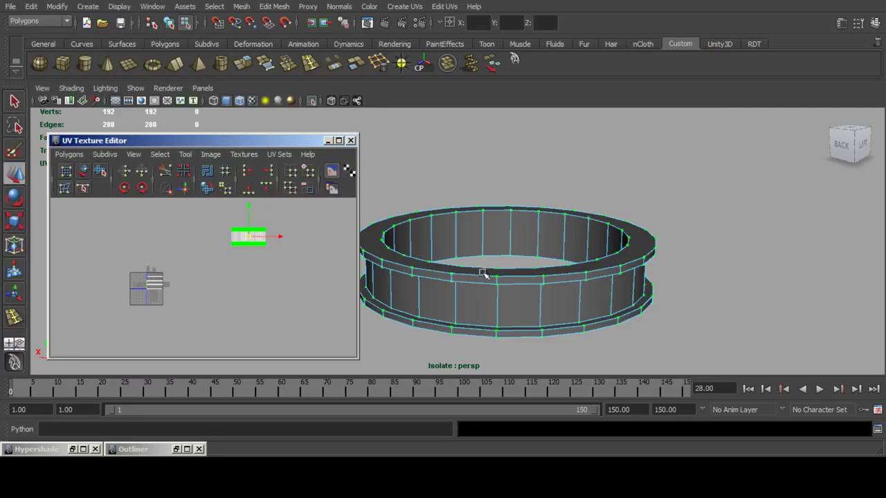
Planar-map the ring's flat upper and lower flange faces from the Y axis.
alt+drag(484, 275, 574, 267)
key(F11)
click(580, 253)
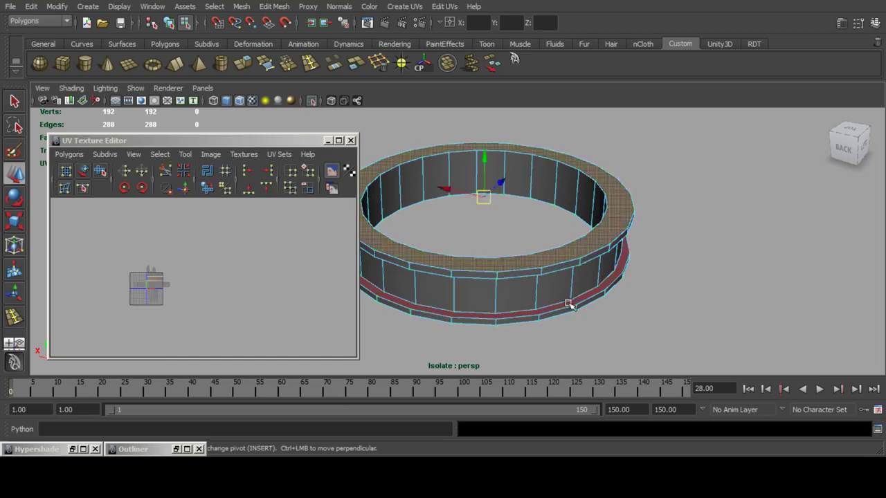
shift+click(572, 305)
alt+drag(573, 303, 560, 212)
shift+click(559, 255)
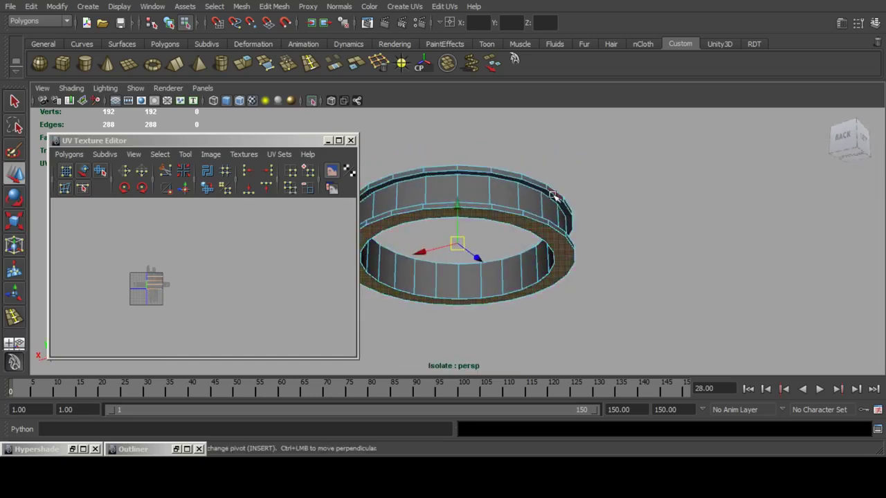
click(402, 7)
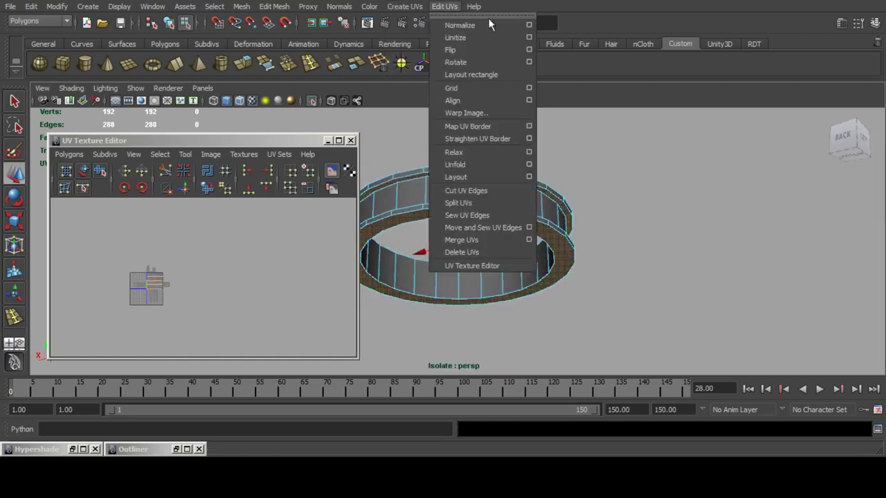
click(413, 26)
Place the flange faces' circular UV shell beside the ring's rectangular strip, and turn off isolation.
drag(114, 247, 276, 234)
click(14, 175)
key(f)
drag(202, 276, 198, 300)
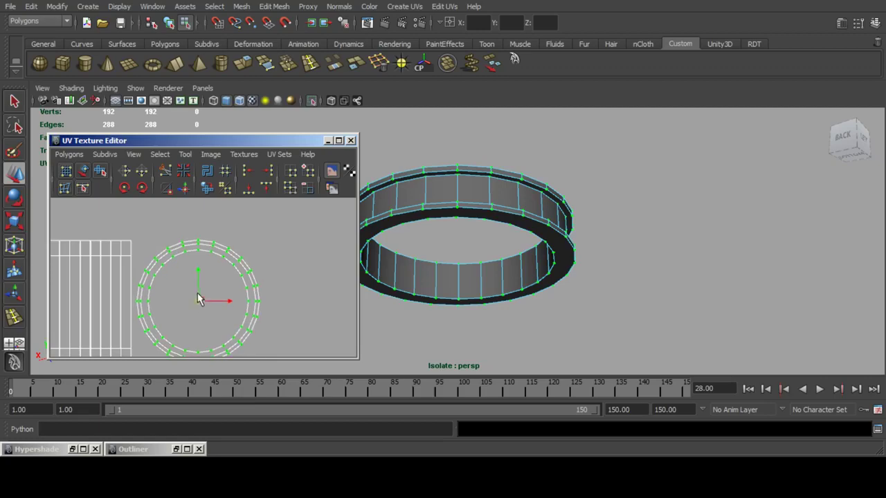
scroll(200, 298, down, 4)
alt+middle_drag(207, 282, 260, 261)
scroll(269, 264, up, 2)
drag(269, 265, 269, 261)
key(F8)
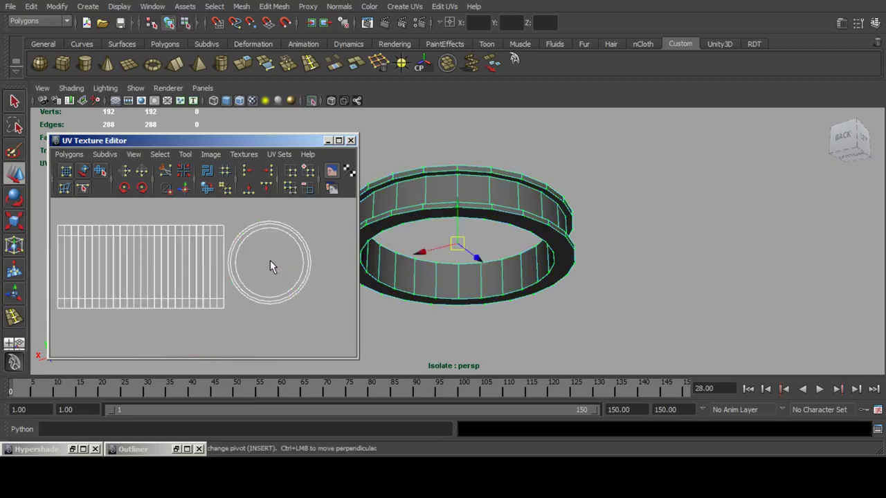
click(313, 103)
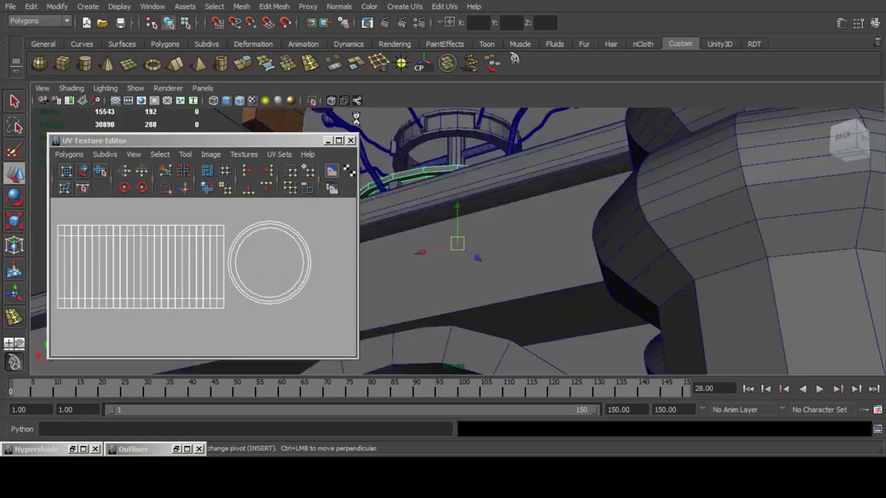
Isolate a candle arm's rectangular mounting block and delete its face that sits against the ring.
scroll(458, 168, down, 5)
alt+drag(458, 167, 512, 252)
alt+middle_drag(511, 252, 539, 206)
scroll(540, 206, up, 2)
alt+drag(540, 206, 578, 183)
click(443, 203)
key(f)
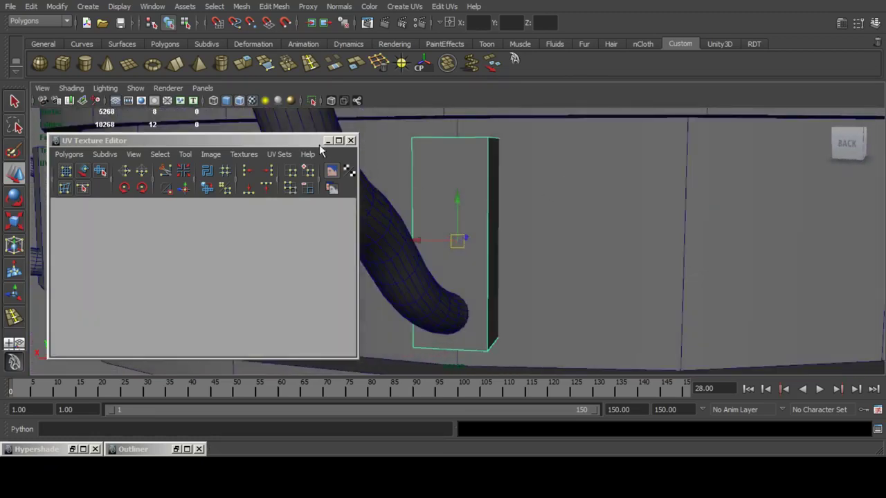
click(320, 145)
click(327, 142)
click(312, 102)
alt+drag(484, 182, 493, 220)
key(F11)
click(476, 191)
key(Delete)
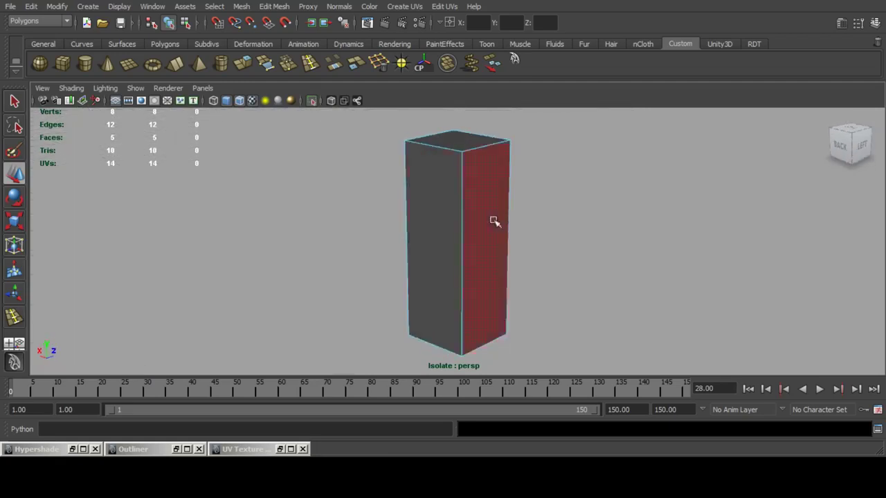
Planar-map the mounting block's outward-facing face with the projection fitted to the bounding box.
click(427, 209)
click(413, 10)
click(515, 26)
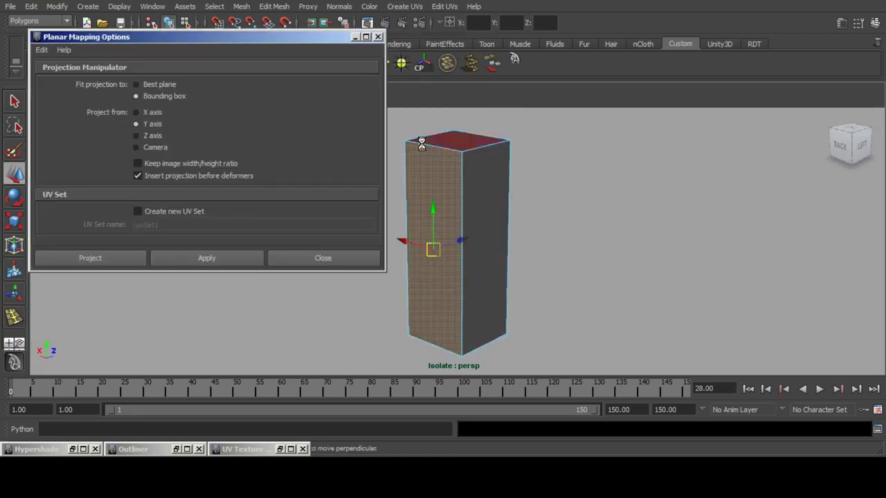
click(82, 258)
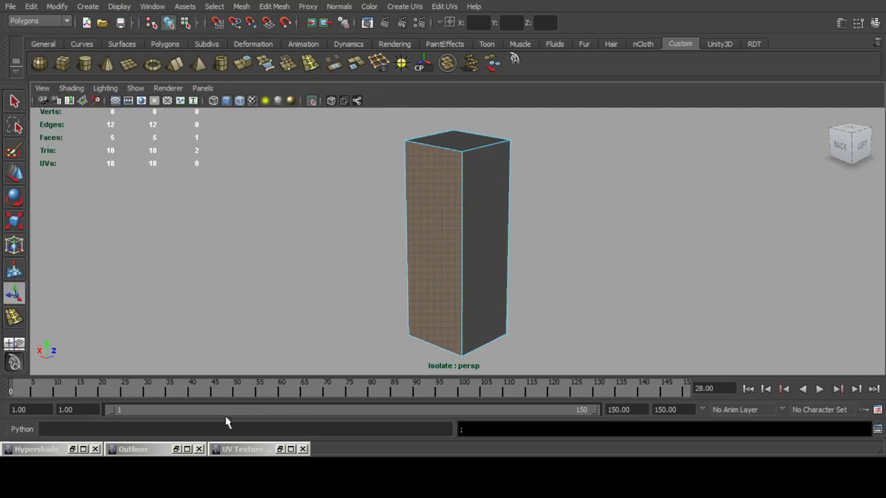
Move the UV shell of the block's outward-facing face outside the texture grid.
click(276, 450)
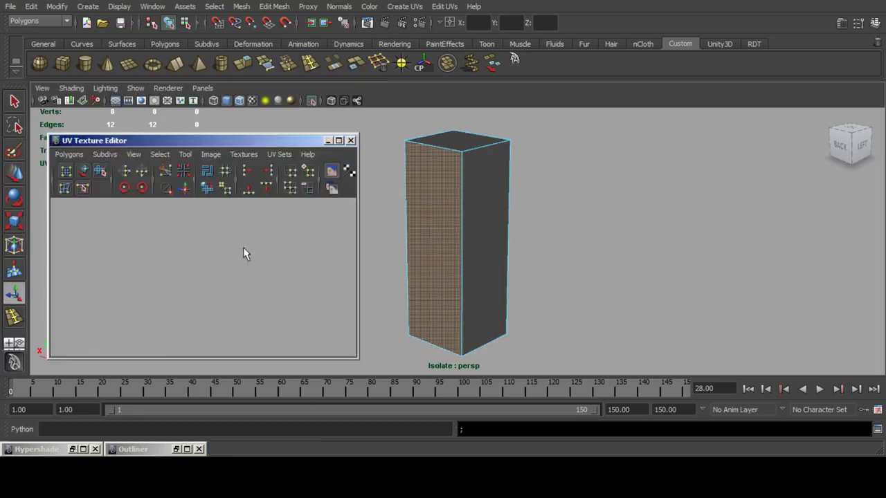
scroll(200, 251, down, 3)
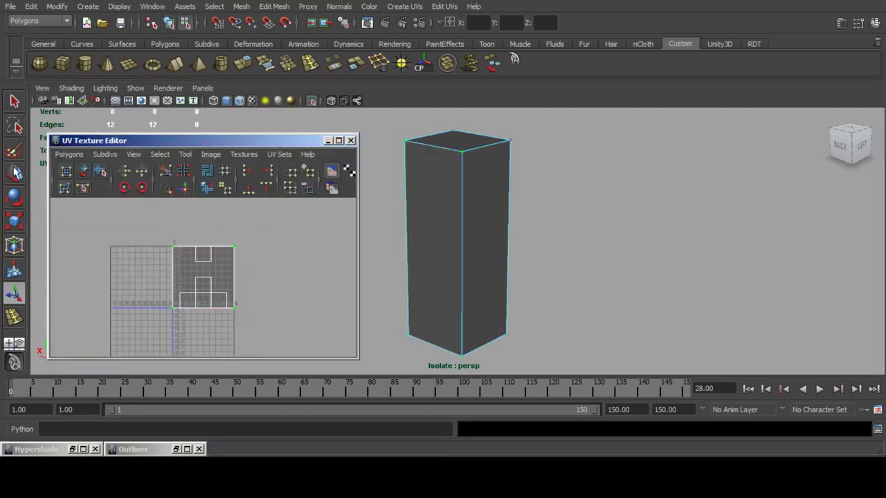
scroll(265, 266, up, 5)
scroll(257, 270, down, 3)
alt+middle_drag(257, 270, 227, 242)
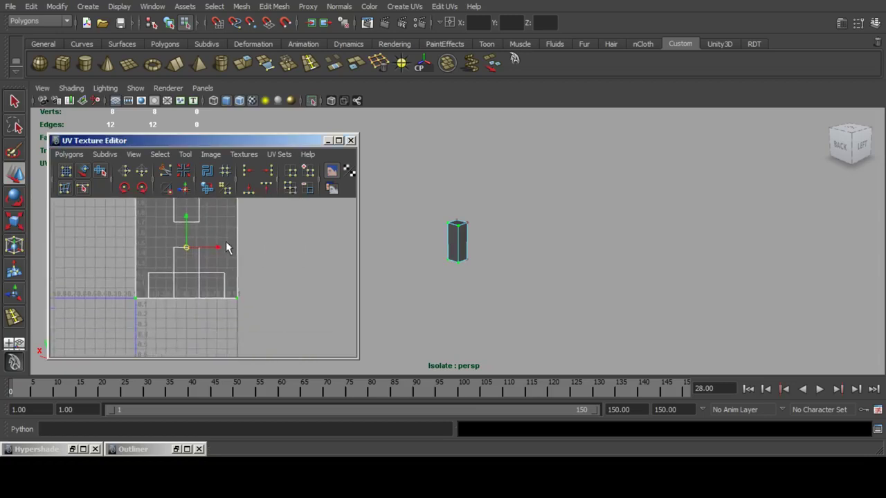
scroll(207, 259, down, 5)
alt+middle_drag(195, 271, 193, 296)
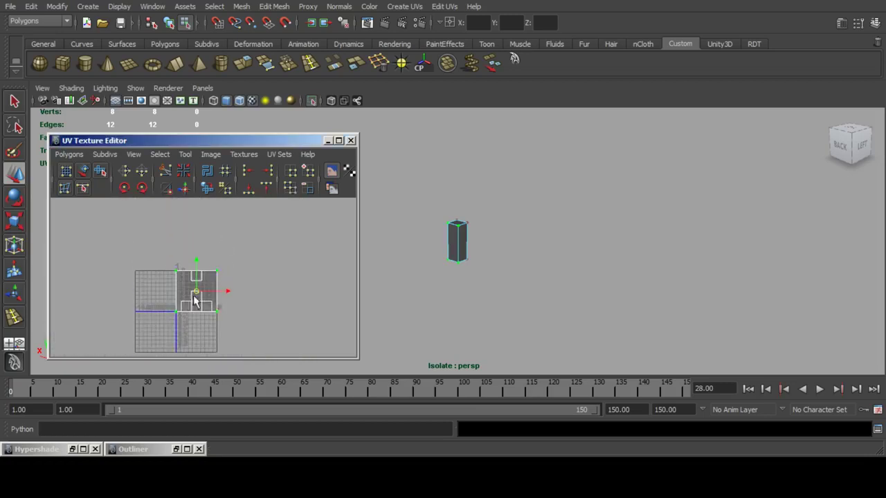
Planar-map the mounting block's two opposite side faces from the X axis.
alt+drag(465, 261, 543, 260)
click(457, 251)
scroll(486, 256, up, 3)
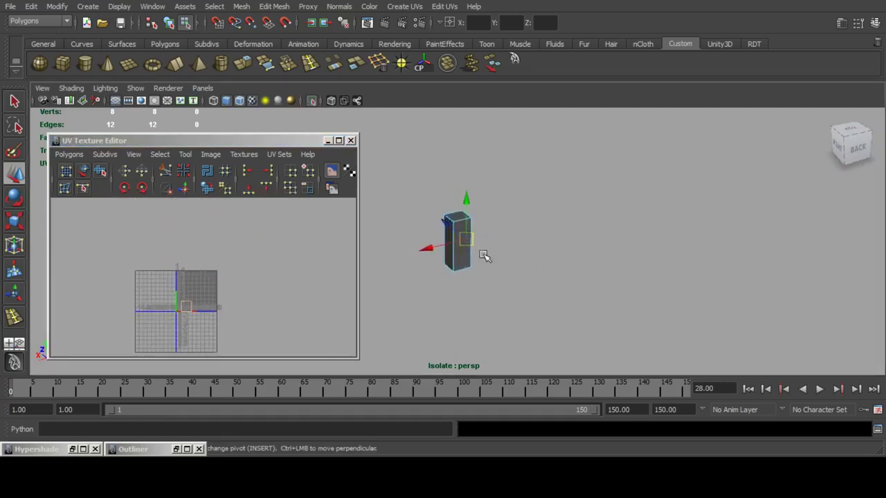
key(ctrl+z)
shift+click(447, 239)
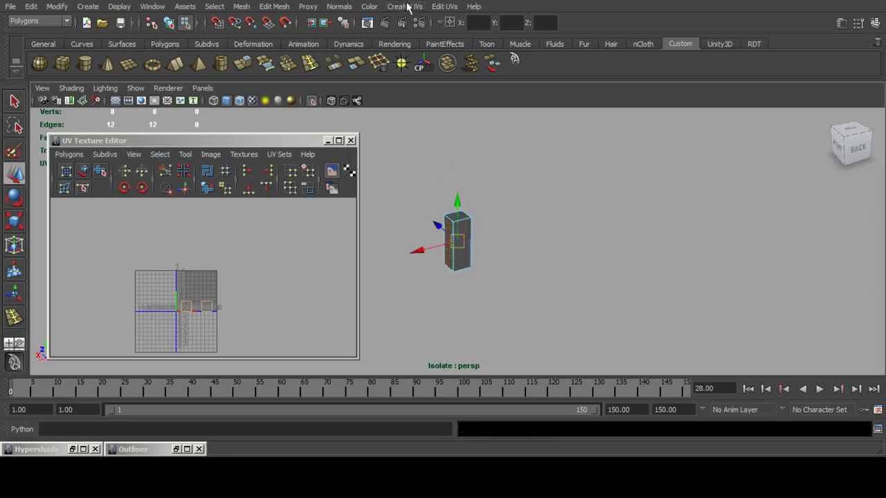
click(408, 5)
click(521, 24)
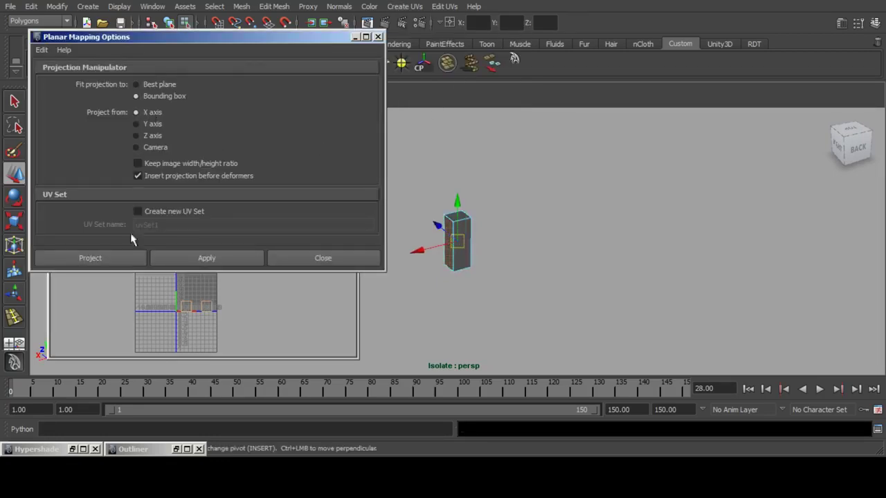
click(130, 256)
Move the side faces' UV shell on top of the outward-facing face's square shell.
drag(143, 253, 221, 328)
click(10, 179)
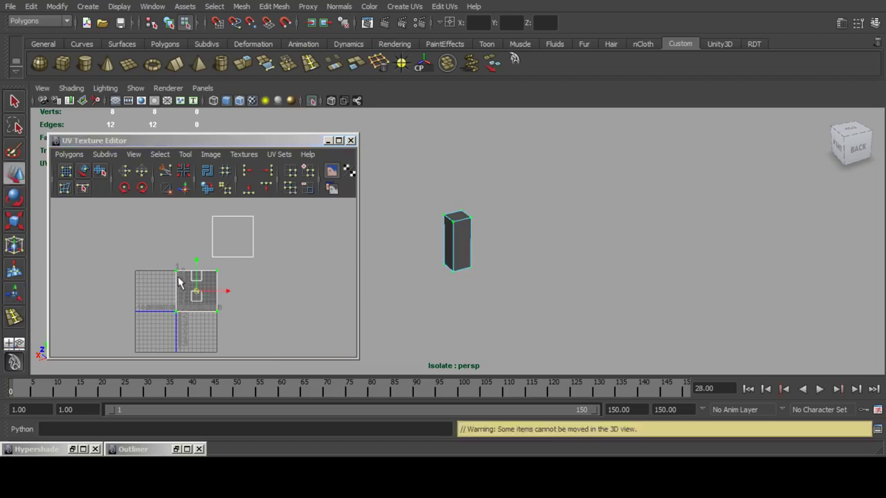
drag(197, 292, 229, 237)
key(f)
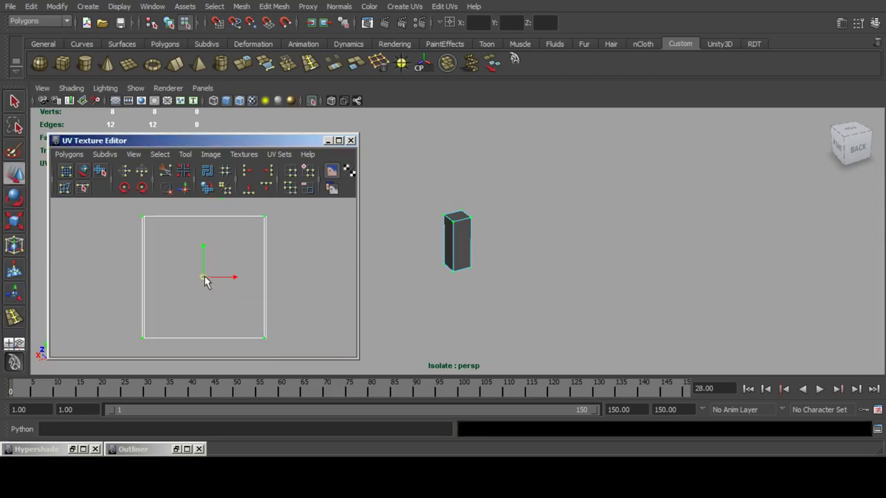
alt+drag(526, 230, 512, 238)
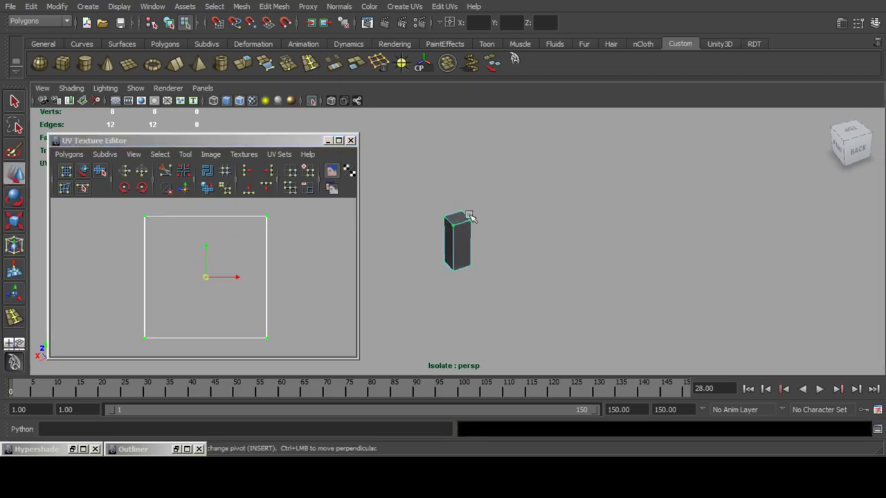
Planar-map the mounting block's top and bottom faces together.
click(458, 222)
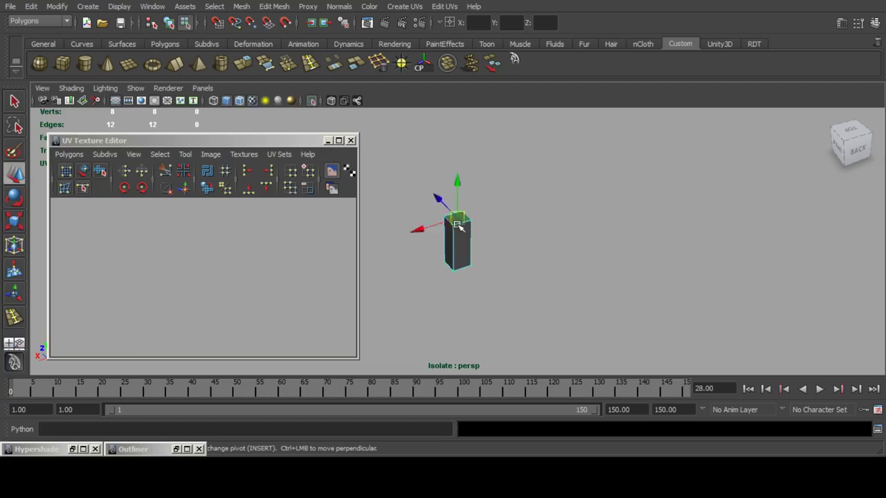
alt+drag(460, 223, 463, 166)
shift+click(459, 262)
click(417, 7)
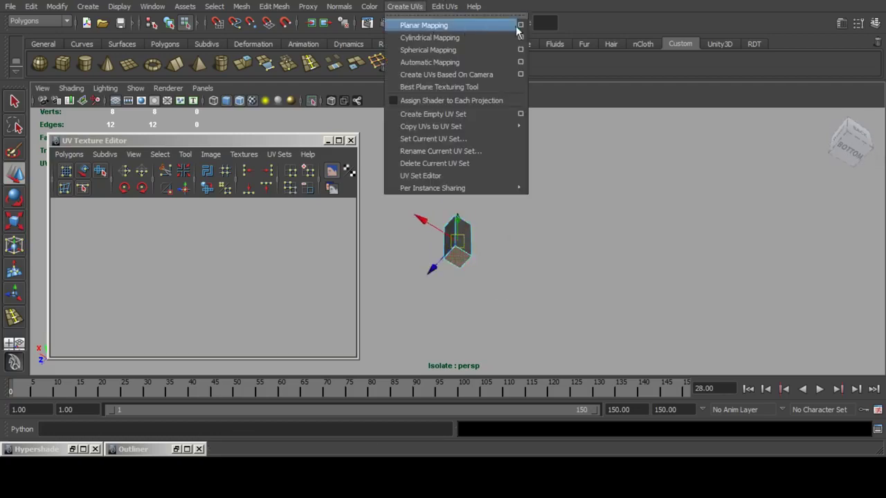
click(520, 25)
click(97, 258)
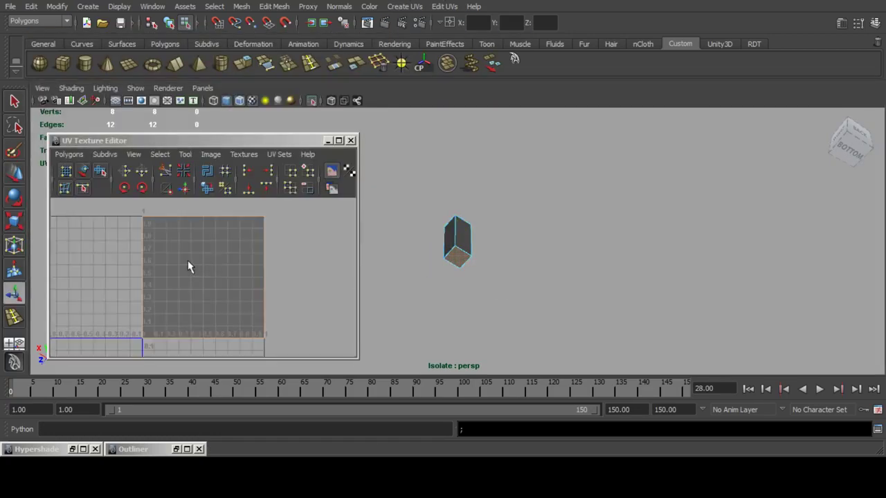
Move the top and bottom faces' UV shell on top of the block's other square shells outside the texture grid.
click(12, 173)
scroll(157, 239, down, 4)
alt+middle_drag(207, 285, 198, 305)
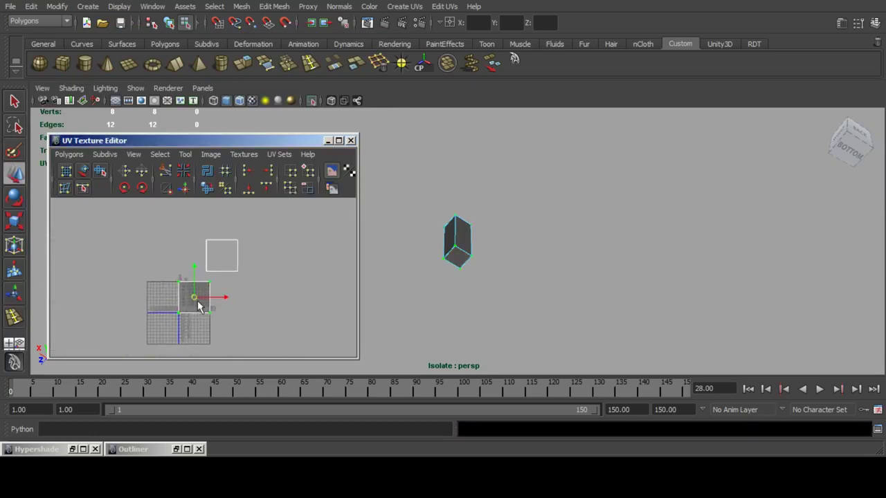
key(f)
drag(200, 272, 195, 279)
Return to object selection, end the isolated view, and select the candelabra's lower ring together with the mounting block.
alt+drag(448, 210, 380, 254)
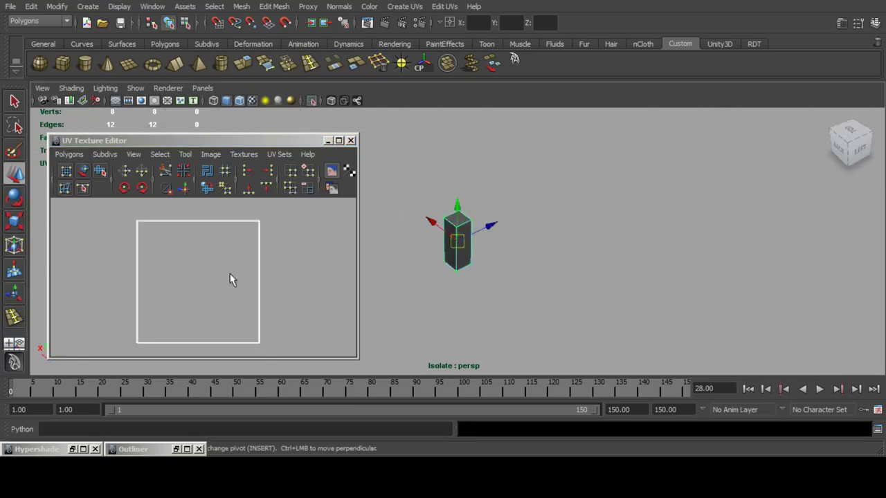
scroll(235, 273, down, 5)
click(314, 101)
alt+drag(479, 238, 513, 236)
scroll(513, 236, down, 3)
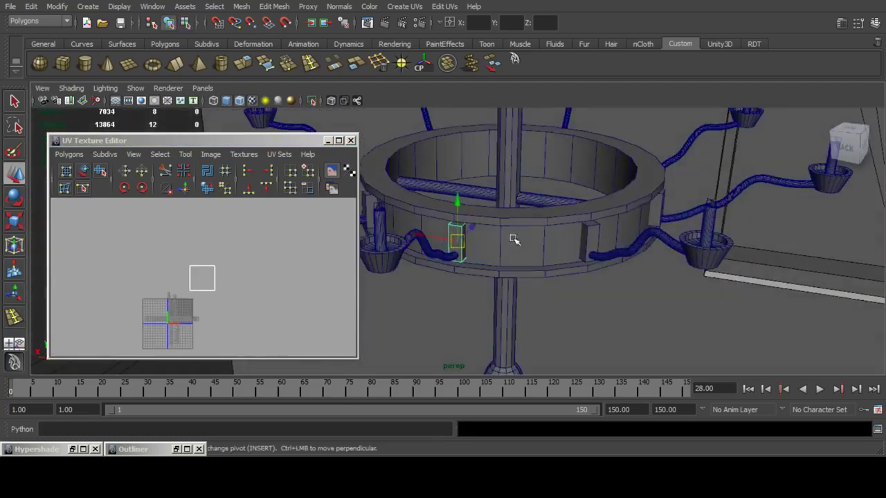
shift+click(494, 259)
Select the mounting block's square UV shell and place it beside the lower ring's strip shell.
scroll(194, 283, down, 2)
right_drag(194, 283, 216, 283)
drag(168, 241, 246, 267)
key(a)
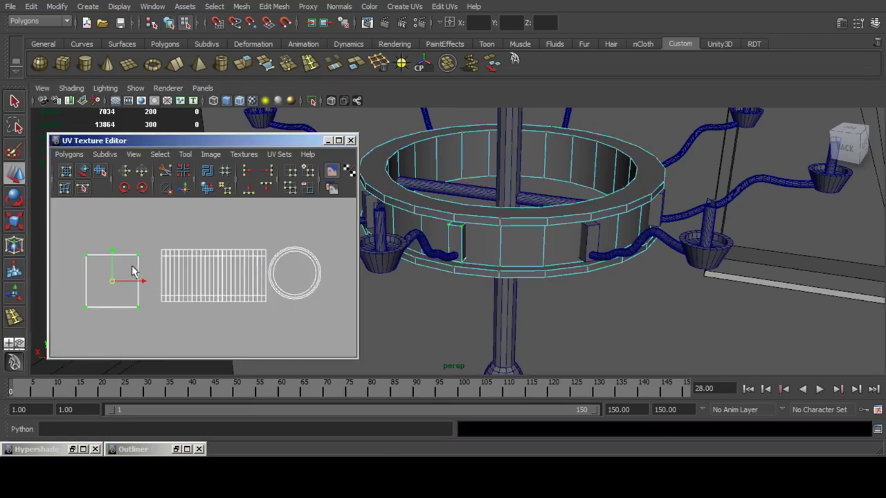
drag(118, 282, 135, 277)
Select the candelabra's central stand and isolate it with the lower ring.
scroll(523, 248, down, 5)
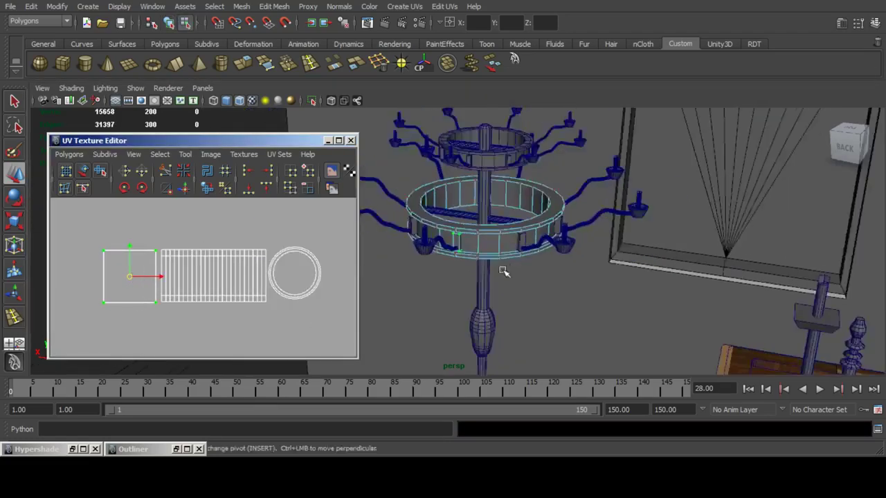
alt+drag(504, 273, 521, 266)
key(F8)
click(484, 281)
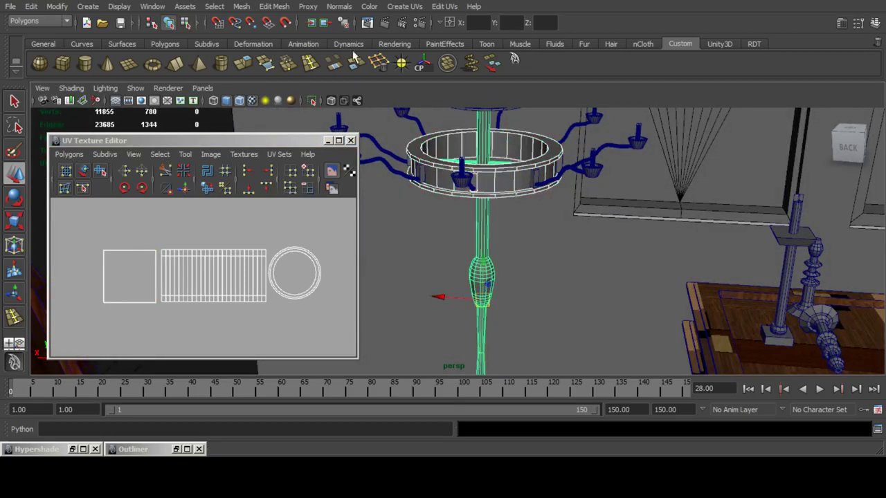
click(312, 99)
Switch the stand to face selection and start selecting the faces around its shaft.
scroll(519, 221, down, 5)
alt+middle_drag(518, 222, 534, 173)
scroll(523, 214, up, 4)
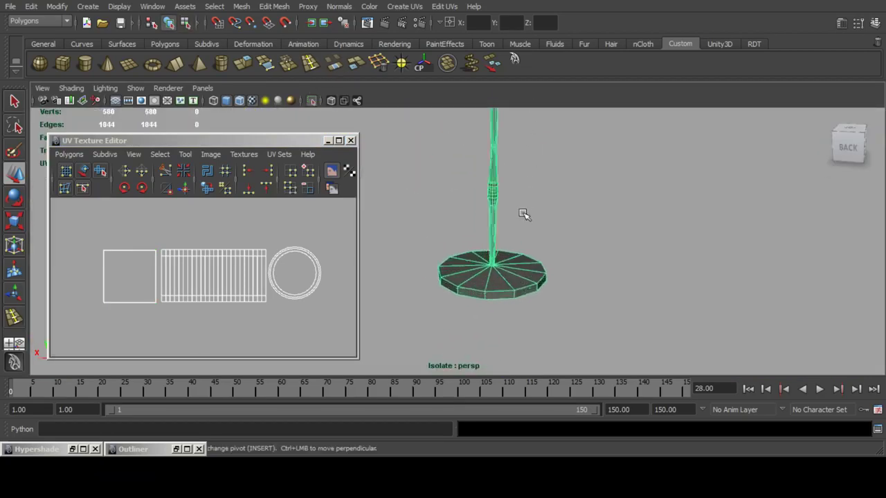
alt+drag(505, 185, 524, 227)
alt+middle_drag(524, 227, 528, 196)
scroll(530, 197, up, 4)
alt+drag(530, 198, 542, 206)
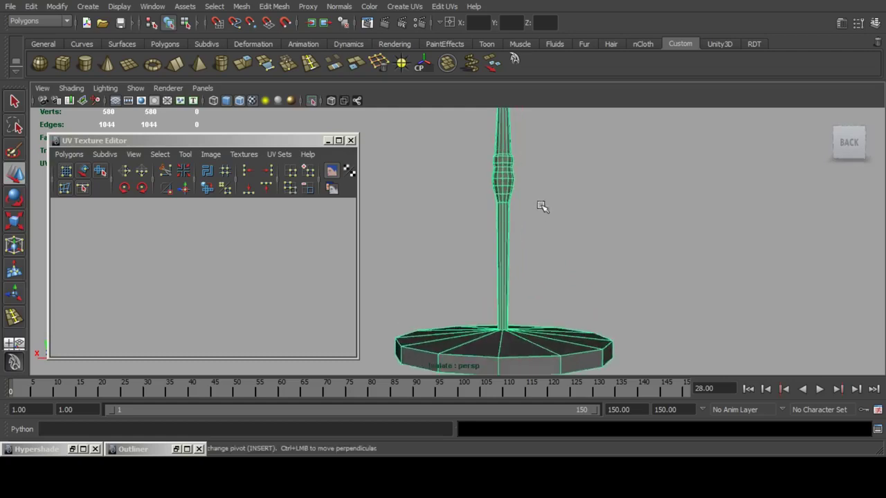
alt+middle_drag(513, 168, 500, 196)
right_drag(489, 195, 487, 173)
scroll(463, 172, down, 3)
alt+middle_drag(466, 149, 451, 200)
scroll(452, 231, down, 5)
drag(497, 293, 498, 294)
Extend the face selection around all sides of the upper shaft near the cross bars and the ring.
alt+middle_drag(497, 184, 490, 255)
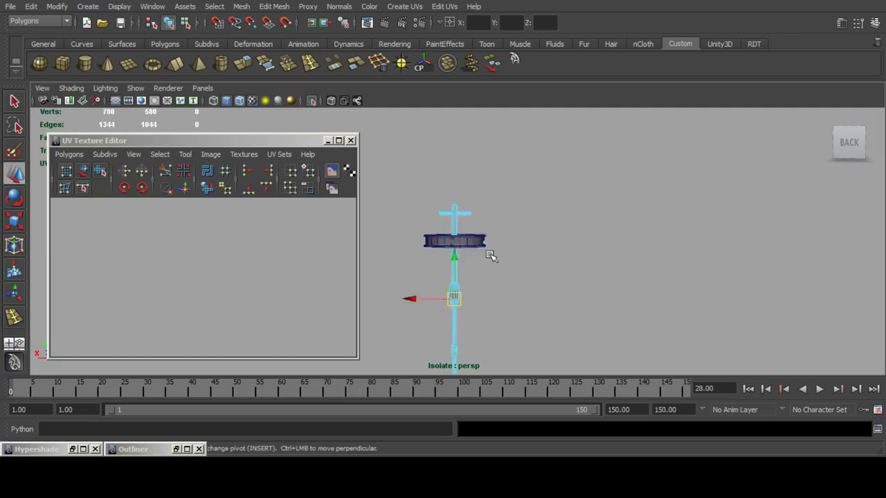
scroll(492, 256, up, 5)
alt+drag(493, 206, 492, 227)
alt+middle_drag(489, 227, 484, 164)
alt+drag(485, 165, 481, 203)
scroll(516, 220, up, 3)
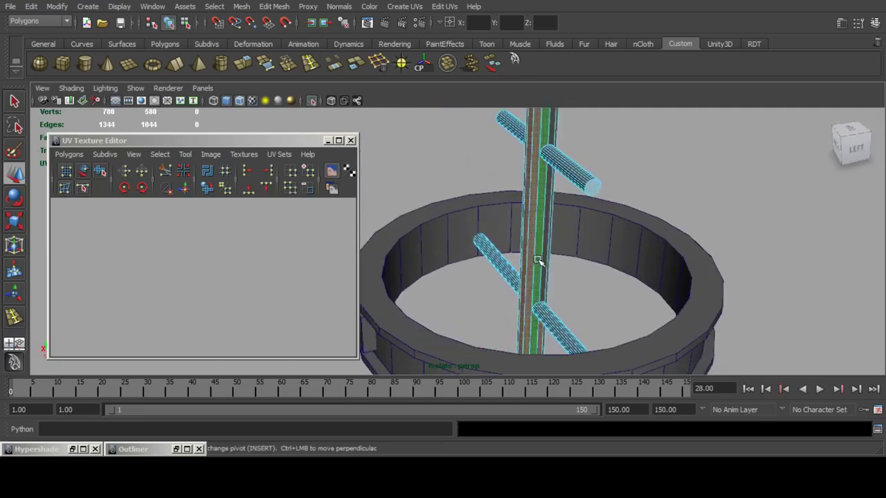
scroll(596, 253, down, 9)
alt+middle_drag(608, 250, 597, 233)
alt+drag(597, 233, 513, 195)
alt+middle_drag(514, 195, 536, 257)
scroll(499, 223, up, 5)
scroll(536, 257, up, 5)
alt+drag(580, 238, 492, 231)
alt+middle_drag(492, 231, 532, 231)
alt+drag(532, 231, 511, 259)
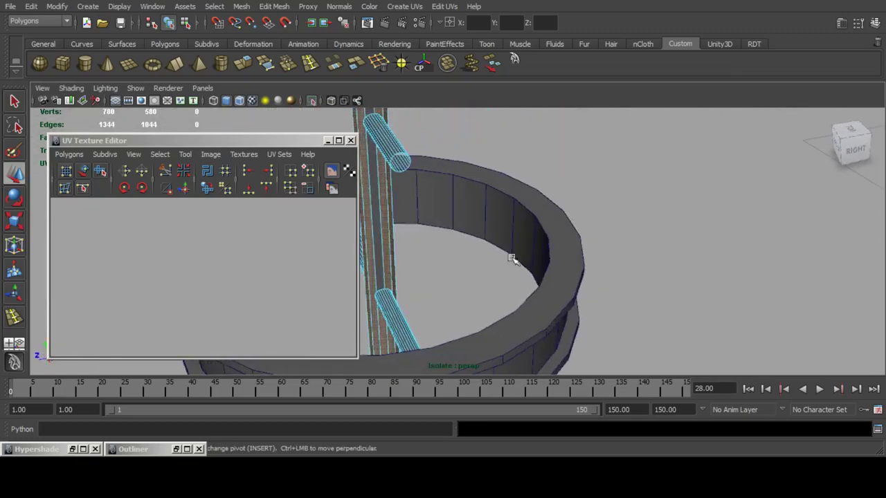
scroll(380, 229, down, 4)
alt+middle_drag(445, 197, 492, 286)
scroll(492, 287, up, 4)
alt+middle_drag(479, 223, 504, 257)
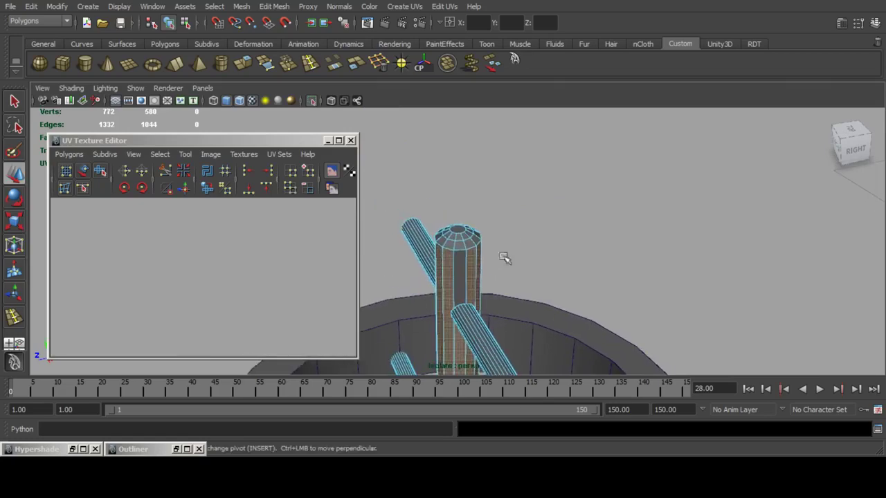
alt+drag(469, 283, 435, 297)
alt+middle_drag(435, 297, 530, 308)
alt+drag(556, 256, 464, 239)
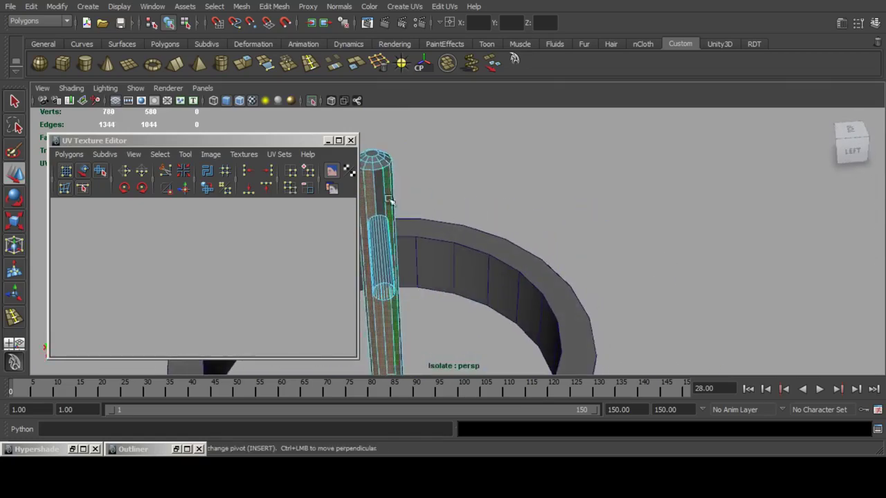
Apply a cylindrical mapping to the selected shaft faces of the stand.
scroll(487, 202, down, 6)
alt+drag(487, 202, 600, 203)
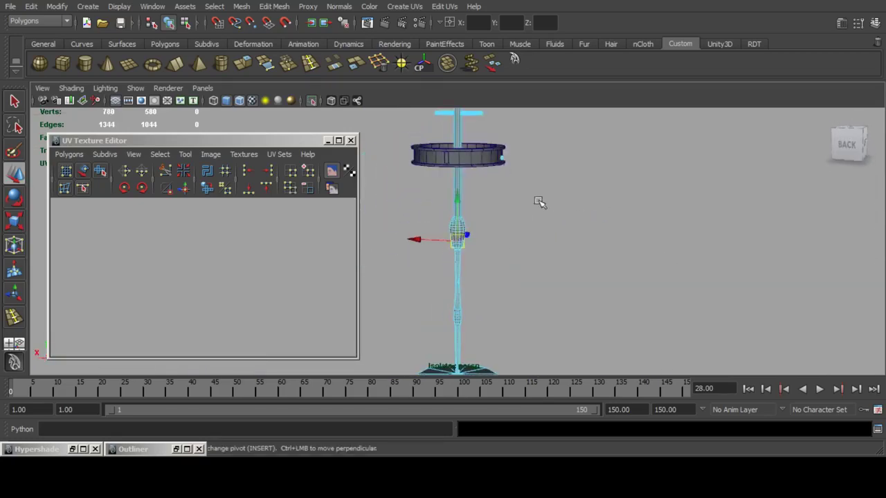
alt+middle_drag(520, 239, 542, 171)
scroll(544, 171, up, 4)
alt+drag(544, 172, 564, 180)
click(403, 9)
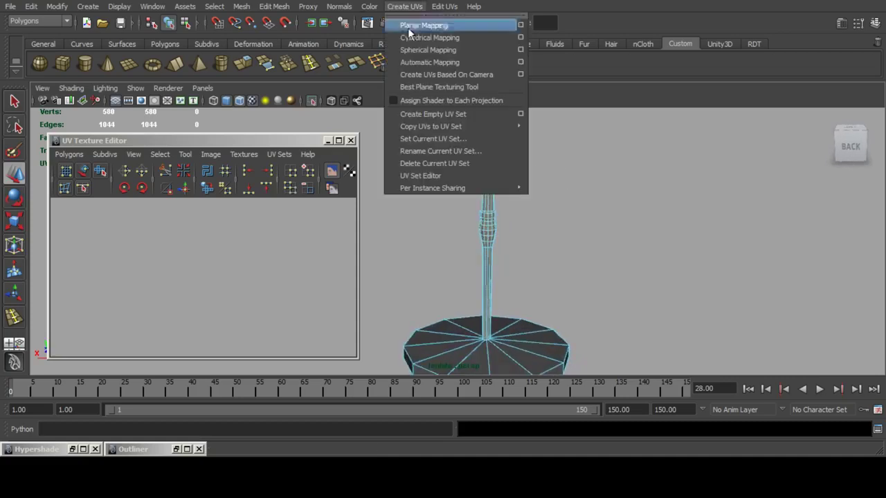
click(421, 41)
Select all UVs of the shaft's cylindrical projection and move them out of the texture grid toward the ring's shells.
right_drag(177, 264, 201, 253)
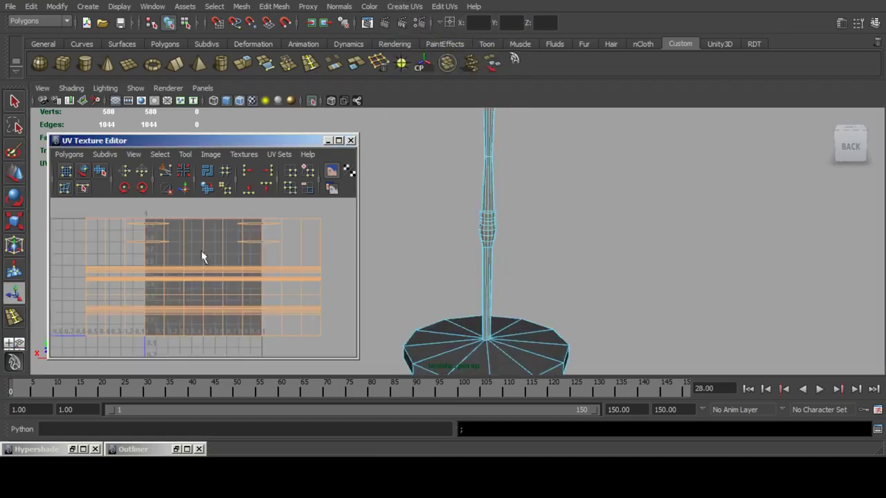
scroll(191, 242, down, 4)
drag(118, 226, 277, 318)
click(11, 176)
scroll(228, 240, down, 5)
alt+middle_drag(229, 240, 192, 243)
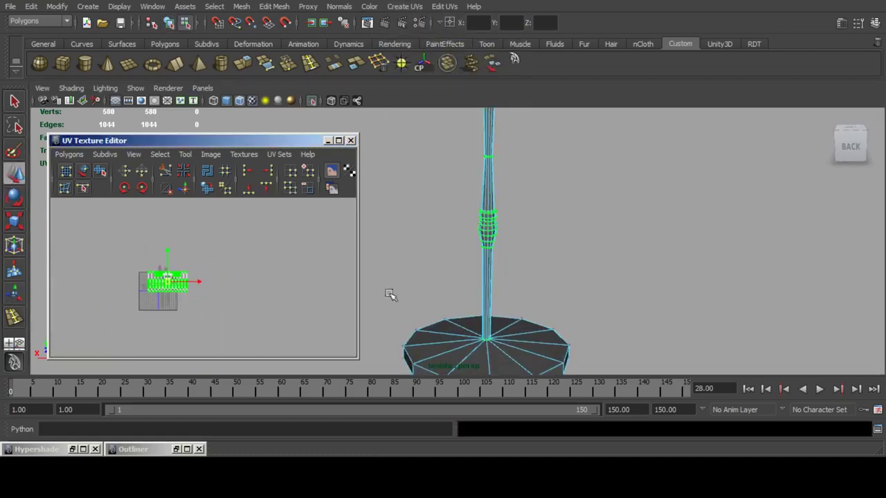
scroll(438, 190, down, 4)
alt+middle_drag(457, 163, 453, 280)
alt+middle_drag(470, 201, 469, 239)
scroll(469, 240, up, 4)
right_drag(469, 240, 512, 240)
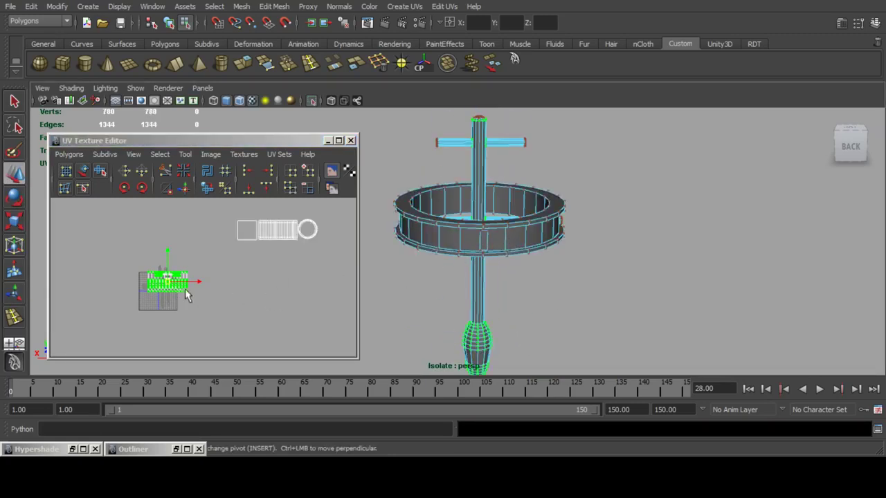
drag(168, 282, 283, 256)
Line up the shaft's UV shell directly beneath the lower ring's strip shell.
scroll(283, 256, up, 3)
scroll(235, 275, up, 3)
alt+middle_drag(282, 256, 243, 306)
drag(222, 297, 213, 274)
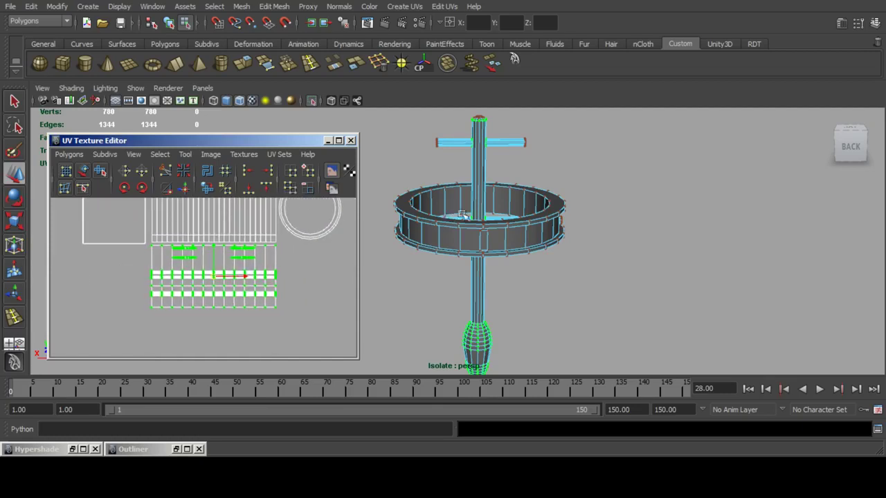
Select the faces around the rim of the stand's round base and apply a cylindrical mapping.
alt+middle_drag(479, 207, 479, 235)
scroll(220, 254, down, 3)
alt+middle_drag(229, 268, 293, 216)
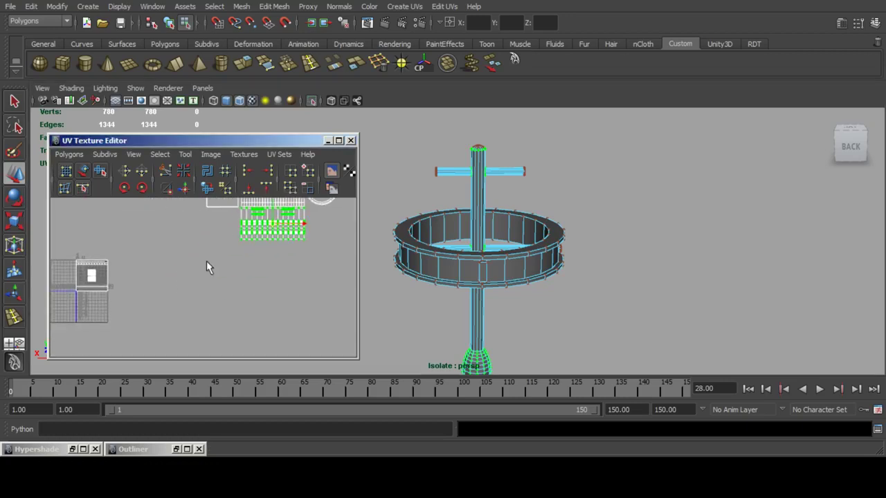
alt+drag(566, 268, 505, 288)
alt+middle_drag(504, 288, 552, 190)
alt+drag(520, 234, 568, 220)
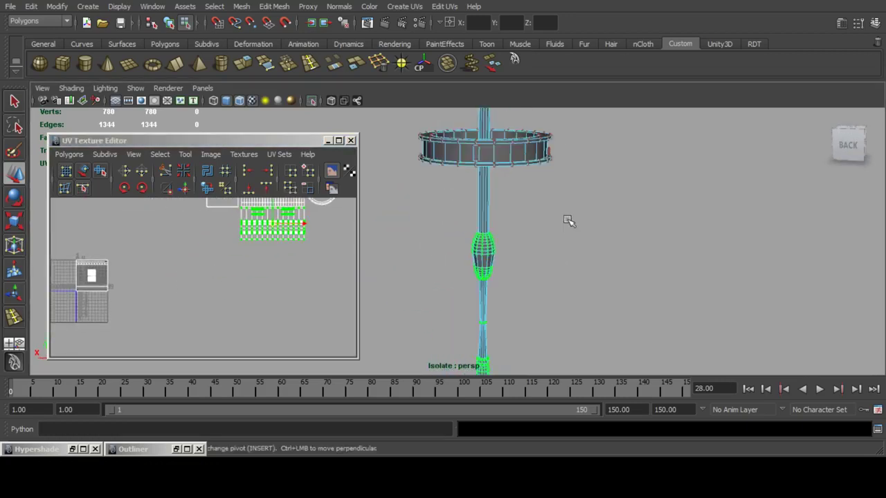
scroll(516, 267, up, 2)
alt+middle_drag(538, 186, 544, 156)
scroll(519, 279, down, 5)
scroll(530, 254, up, 1)
scroll(555, 201, up, 4)
alt+middle_drag(530, 253, 491, 198)
click(471, 232)
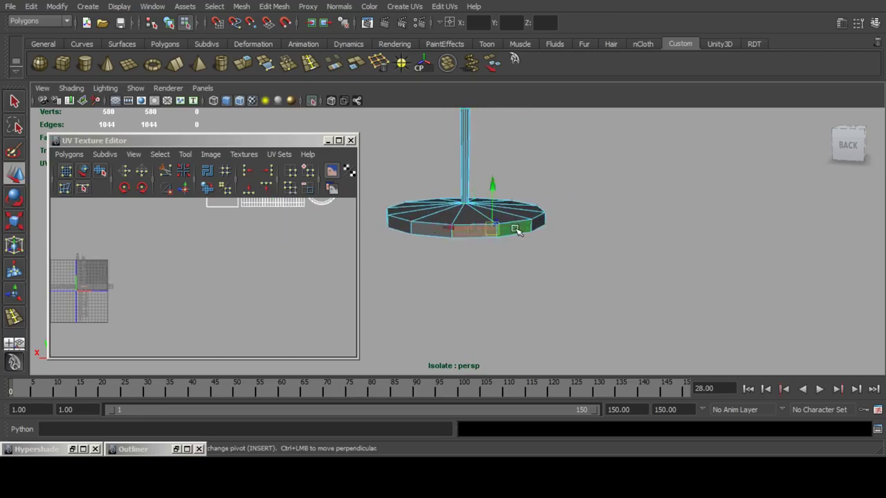
click(344, 9)
mouse_move(408, 9)
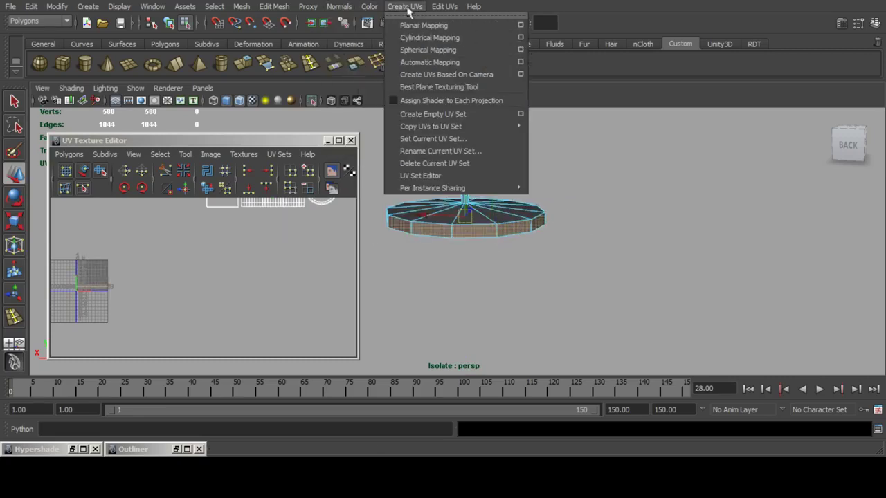
click(425, 37)
Select the base rim's UVs and move their shell onto the shaft's shell beneath the ring's strip.
right_click(102, 269)
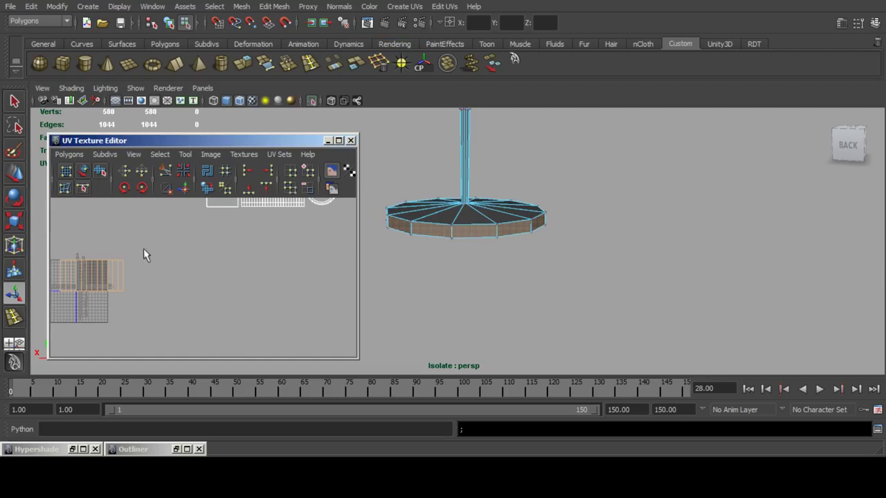
drag(141, 249, 45, 312)
click(8, 176)
drag(92, 272, 266, 224)
key(a)
drag(194, 315, 201, 301)
Planar-map the top faces of the stand's round base and convert the selection to UVs.
click(470, 219)
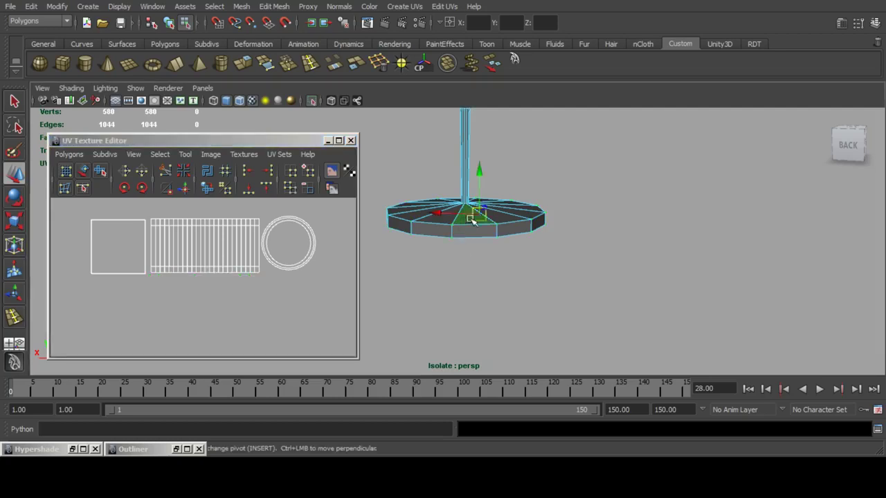
click(405, 6)
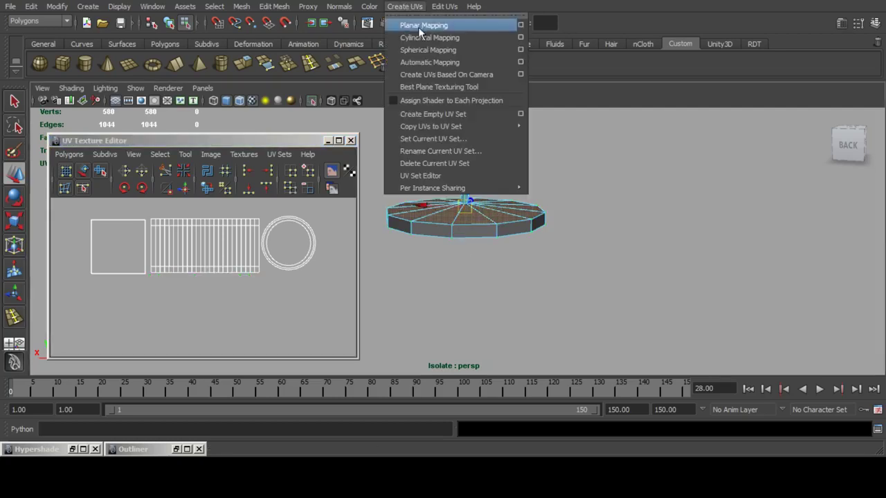
click(418, 26)
scroll(240, 274, down, 2)
key(ctrl+F12)
Move the base top's circular UV shell out of the texture grid and place it beside the shaft's shell.
click(9, 177)
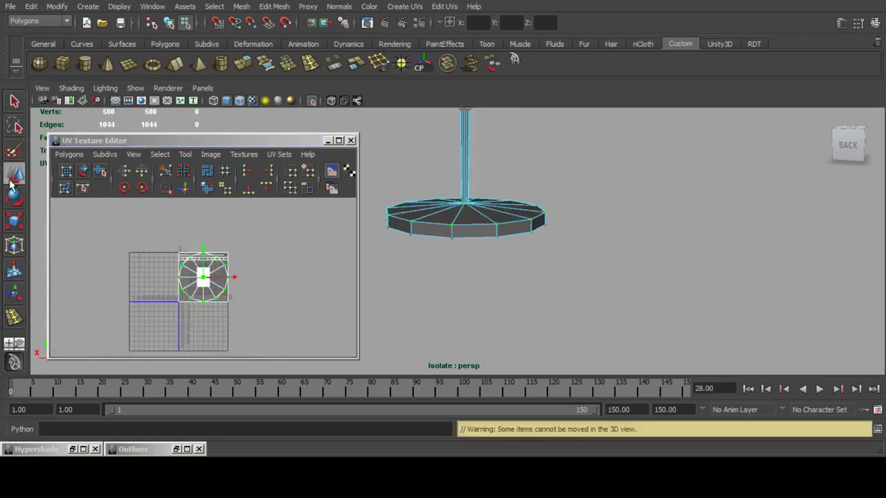
scroll(268, 290, down, 1)
alt+middle_drag(254, 299, 183, 330)
drag(134, 309, 246, 283)
scroll(259, 279, up, 2)
alt+middle_drag(269, 263, 144, 302)
drag(111, 314, 317, 268)
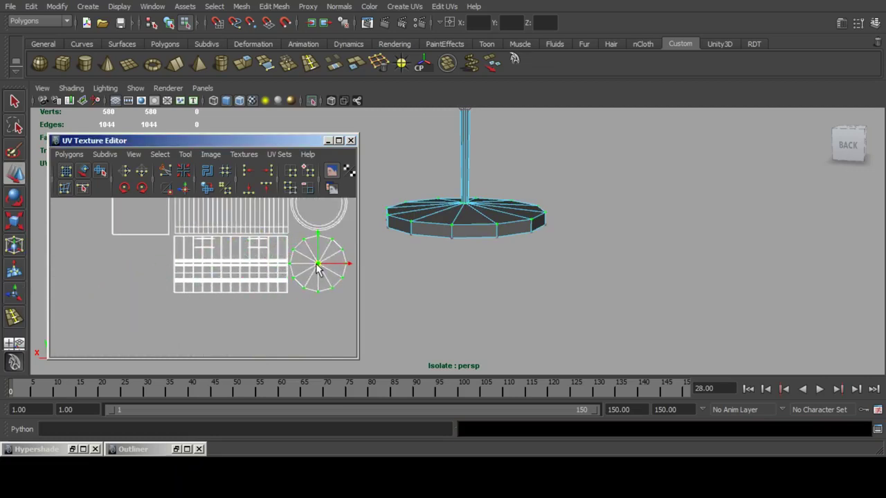
Return the stand and lower ring to object selection and display their transform channels.
alt+middle_drag(468, 252, 484, 271)
alt+drag(484, 270, 500, 284)
alt+middle_drag(496, 170, 488, 260)
alt+middle_drag(483, 116, 491, 203)
alt+drag(490, 202, 520, 236)
key(F8)
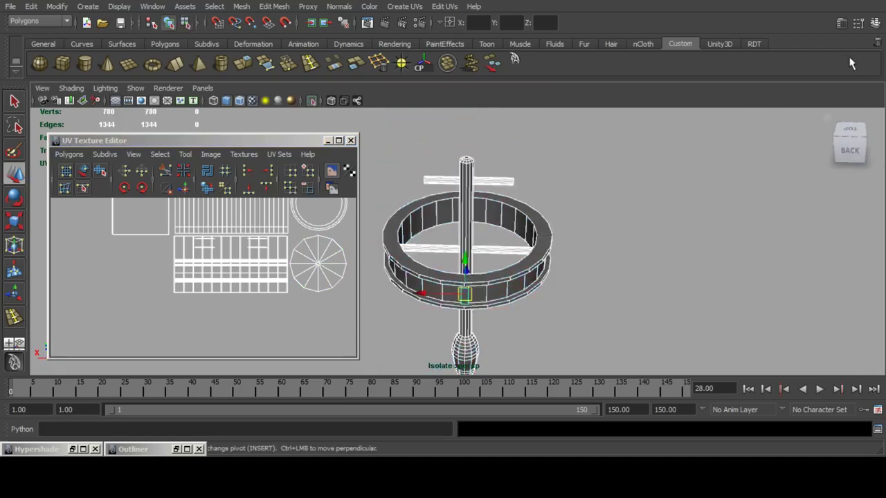
click(876, 25)
Try to rotate the stand and lower ring together by setting Rotate X to 90.
click(843, 171)
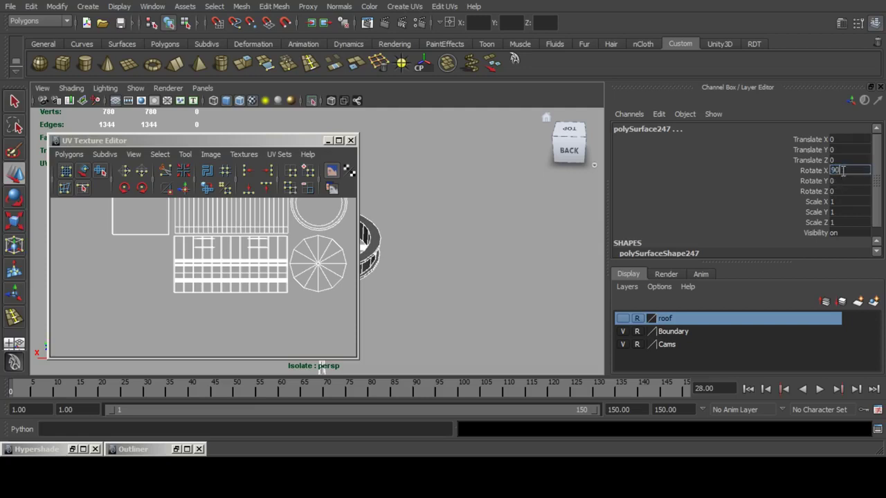
key(Return)
click(329, 141)
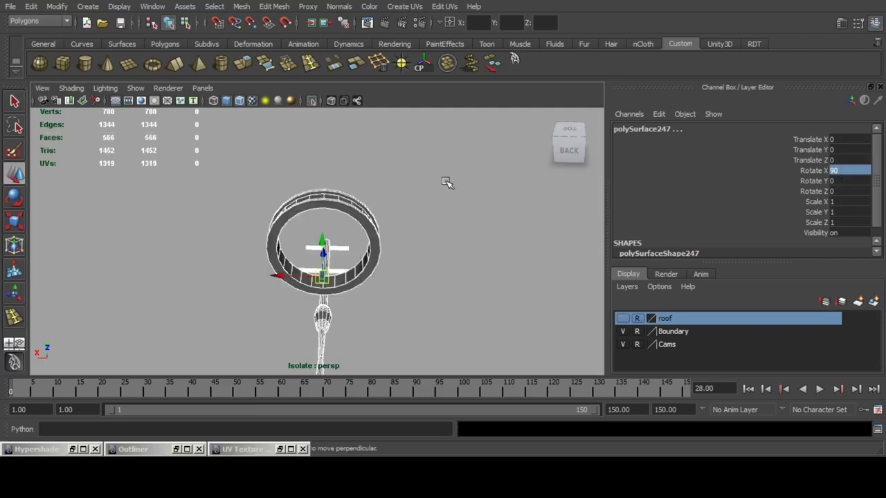
key(ctrl+z)
Select the candelabra stand without the ring and lay it horizontally by setting Rotate Z to 90.
alt+drag(405, 229, 386, 221)
click(315, 198)
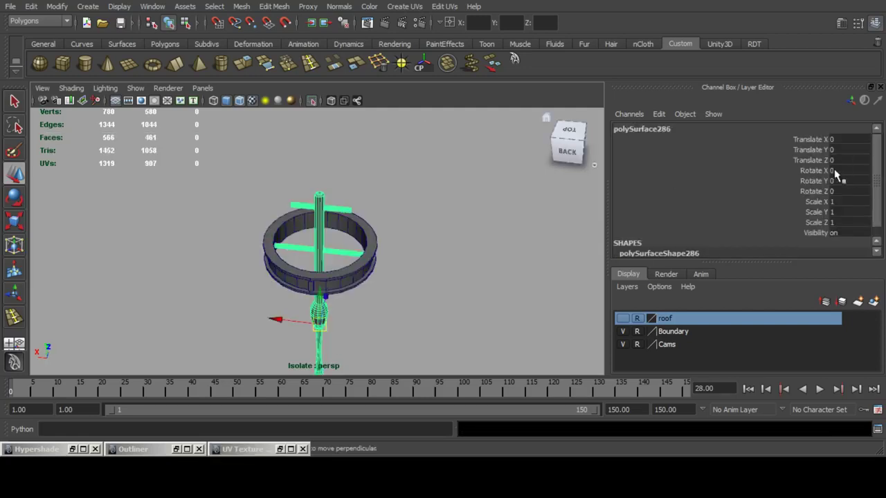
key(Return)
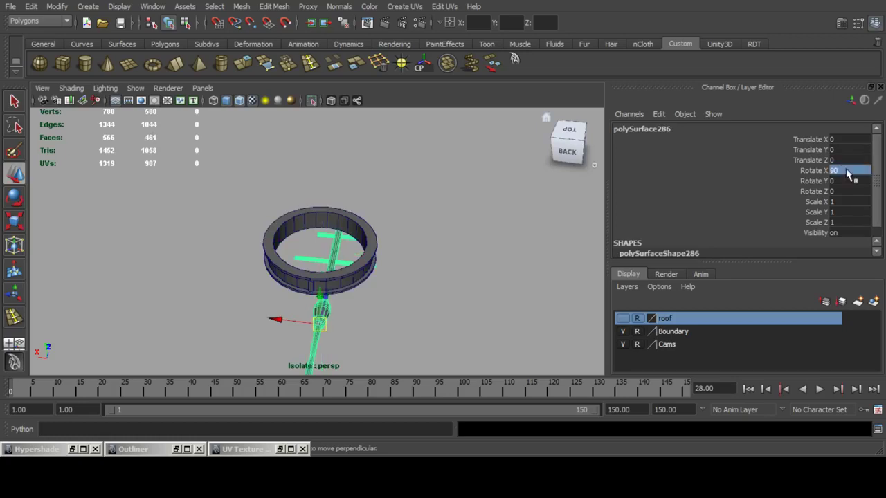
click(853, 193)
text(90)
key(Return)
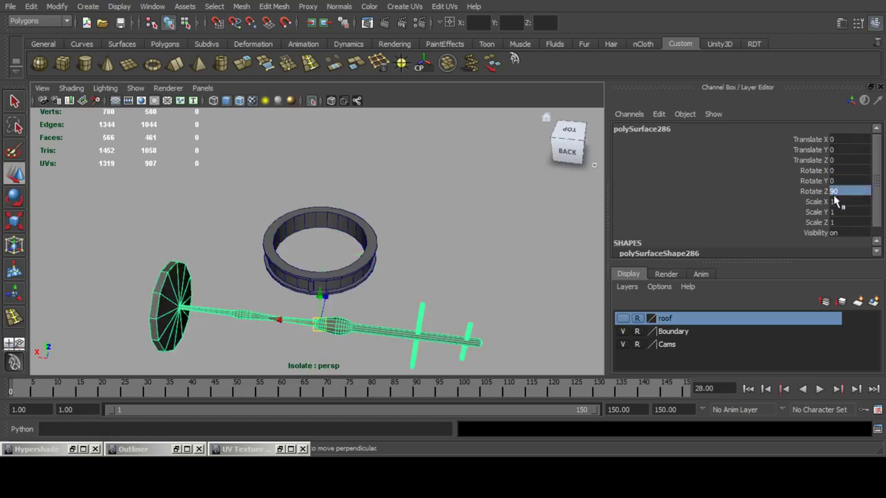
Select the faces of both halves of the stand's longer crossbar and apply Cylindrical Mapping to them.
alt+drag(431, 297, 463, 259)
alt+middle_drag(462, 259, 384, 202)
alt+right_drag(384, 202, 410, 233)
key(F11)
double_click(388, 250)
key(f)
alt+middle_drag(409, 234, 380, 200)
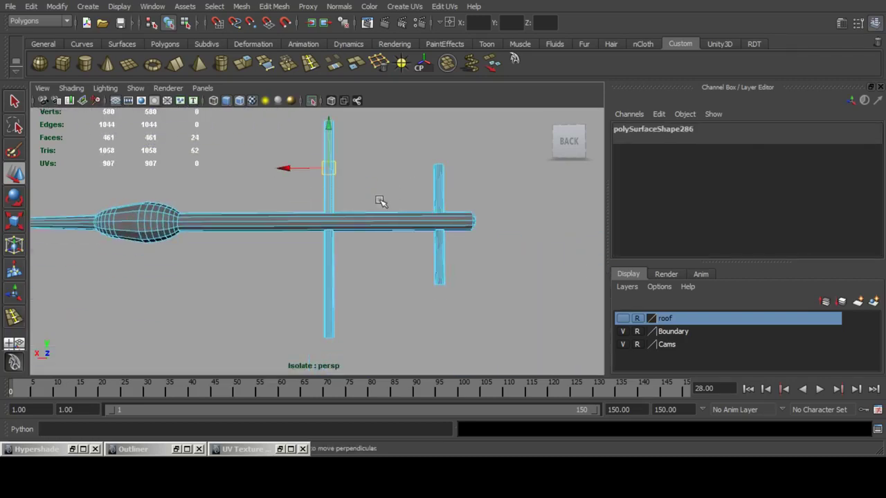
shift+double_click(328, 267)
click(404, 8)
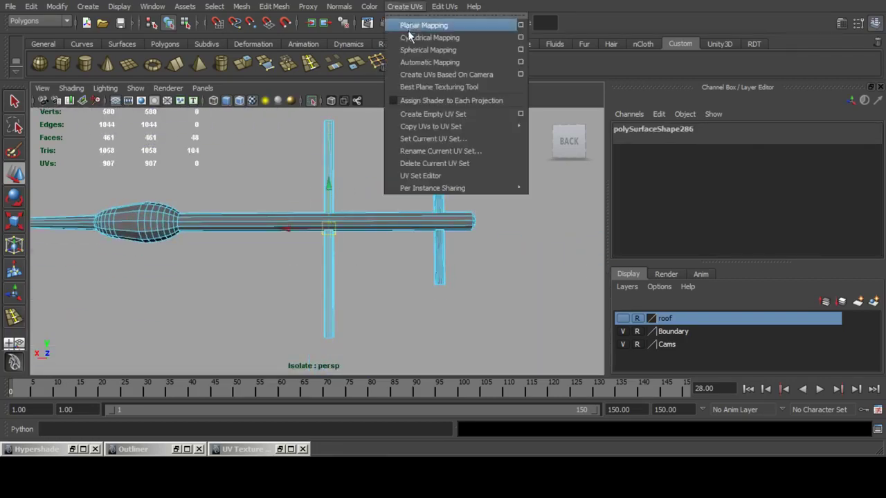
click(407, 29)
Select the longer crossbar's UVs and move them out of the texture grid toward the shaft's shell.
click(286, 450)
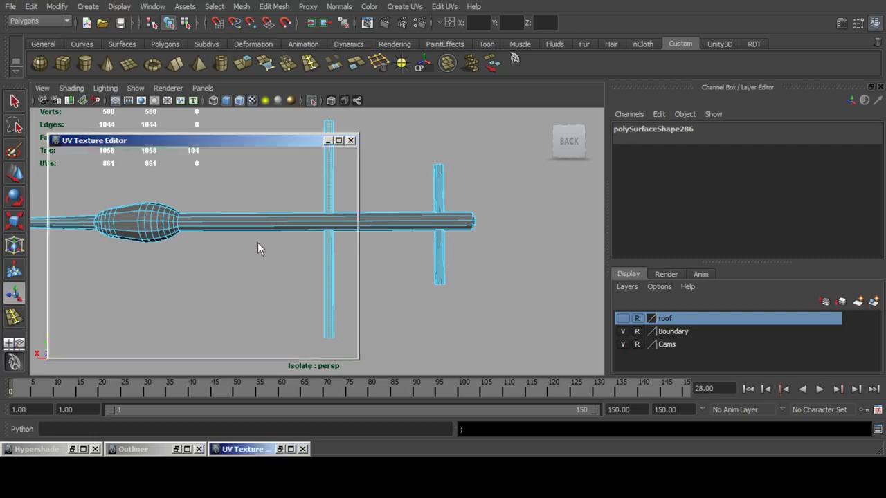
key(F12)
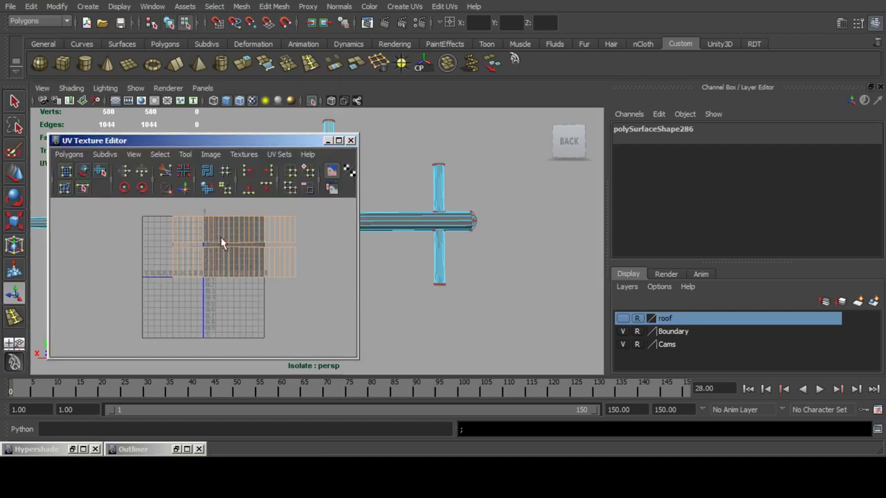
drag(142, 205, 313, 292)
click(14, 175)
alt+right_drag(277, 253, 212, 265)
drag(210, 271, 297, 274)
Align the longer crossbar's UV shells exactly over the shaft's rectangular UV shell.
alt+middle_drag(297, 274, 221, 289)
alt+right_drag(207, 284, 241, 303)
drag(266, 323, 220, 253)
alt+middle_drag(220, 253, 234, 274)
alt+right_drag(220, 275, 237, 283)
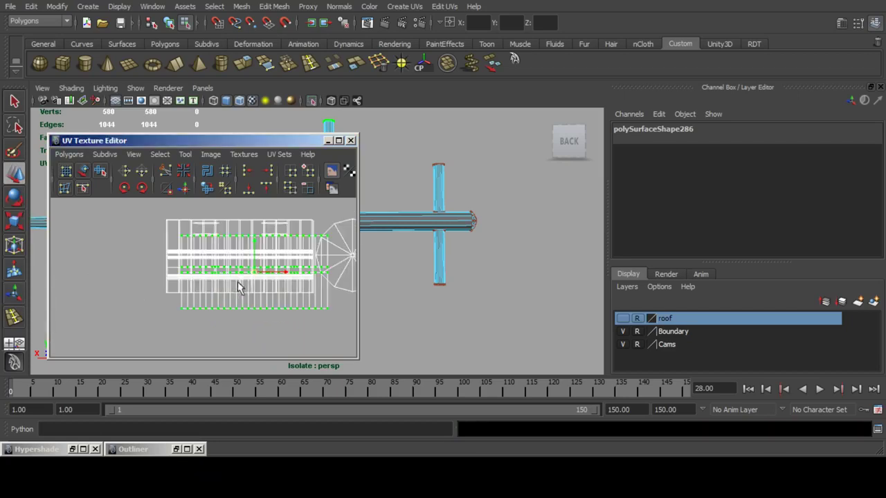
drag(254, 275, 239, 259)
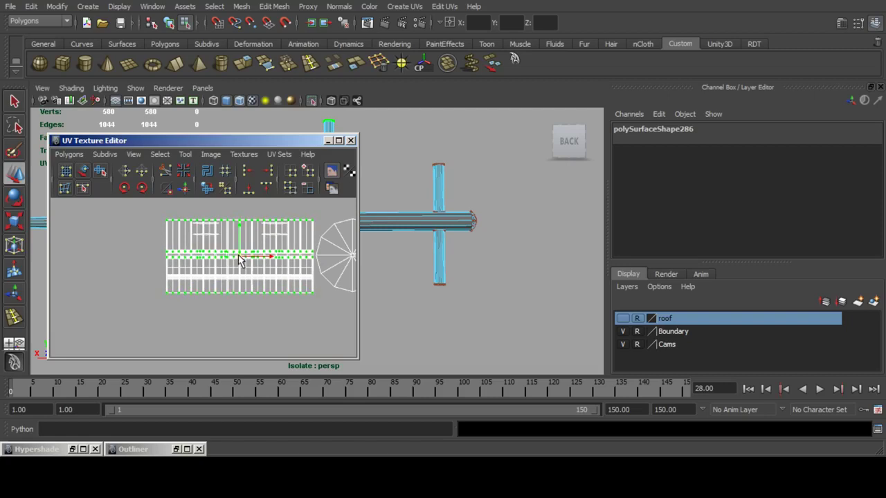
Select the faces of both halves of the shorter crossbar and apply Cylindrical Mapping to them.
right_drag(434, 182, 435, 191)
drag(409, 189, 459, 202)
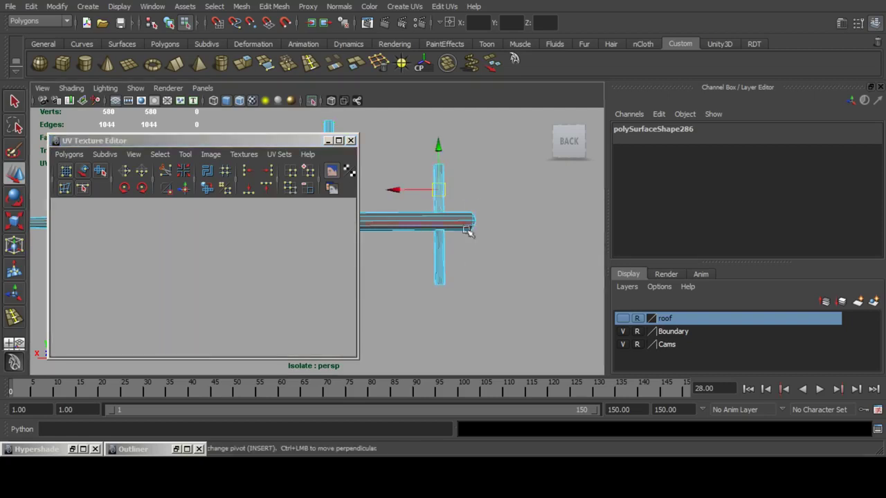
shift+drag(413, 266, 472, 253)
key(ctrl+z)
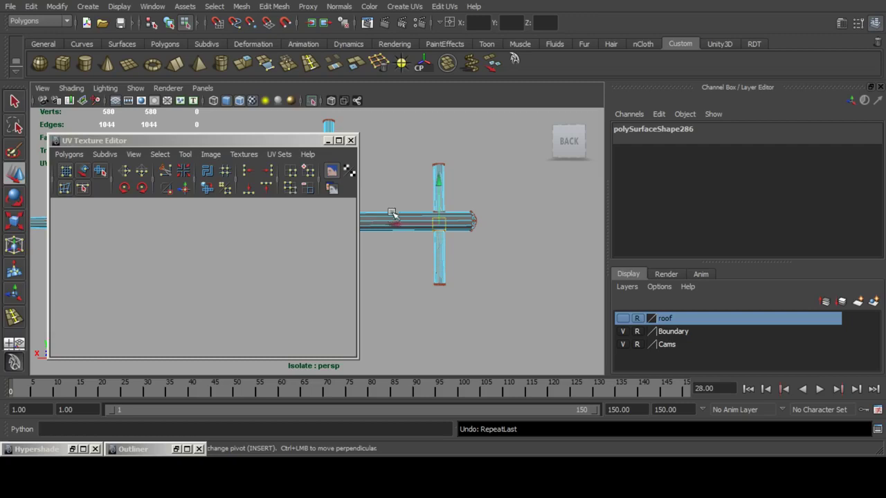
drag(398, 186, 477, 185)
shift+drag(468, 251, 412, 260)
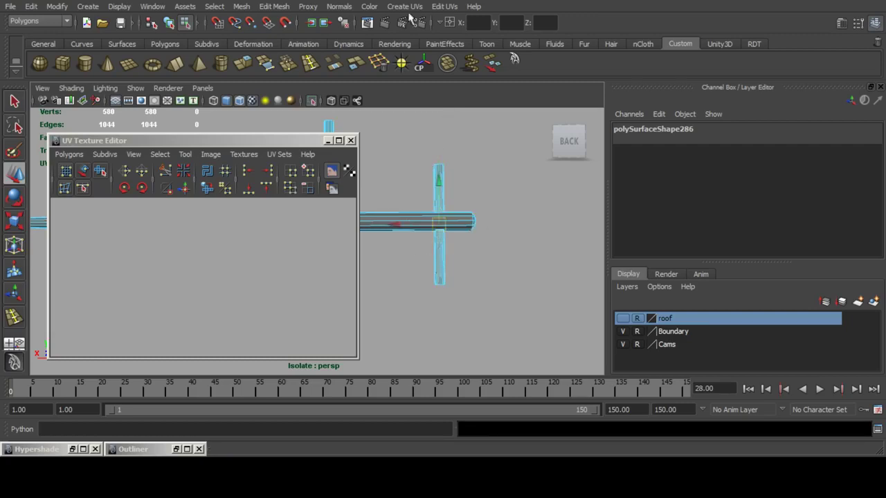
click(403, 8)
click(422, 38)
Convert the shorter crossbar's selection to UVs and move them out of the texture grid to the shaft's shell.
click(275, 276)
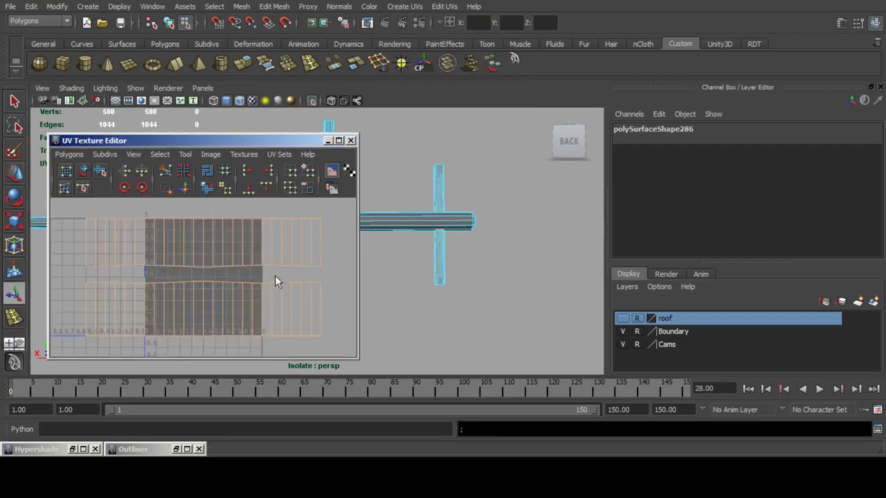
scroll(277, 305, down, 5)
key(ctrl+z)
ctrl+right_drag(141, 251, 240, 285)
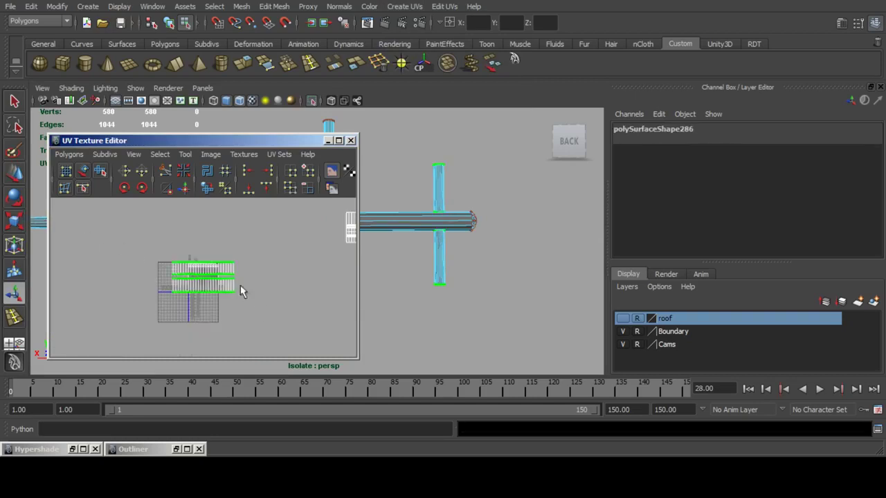
click(16, 175)
alt+middle_drag(248, 270, 150, 289)
drag(104, 295, 286, 243)
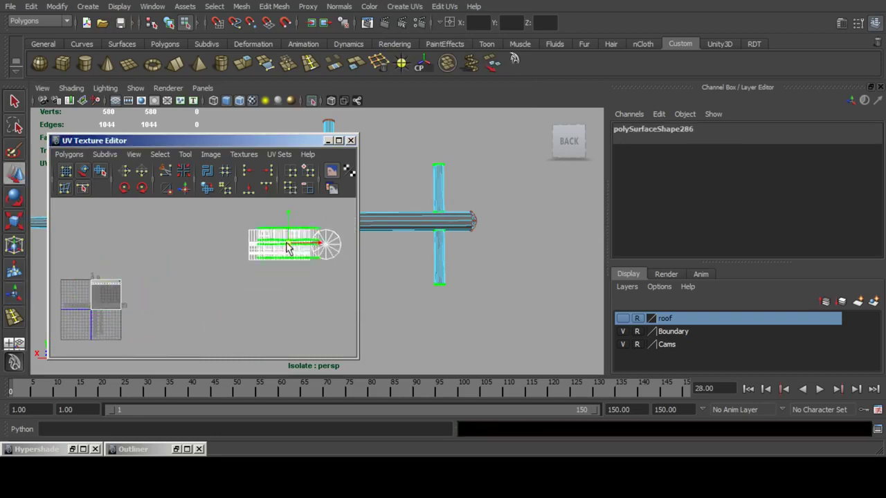
Align the shorter crossbar's UV shells over the stacked shaft and longer crossbar shells.
key(f)
alt+middle_drag(217, 270, 252, 261)
drag(239, 267, 204, 276)
alt+right_drag(243, 271, 185, 283)
alt+middle_drag(185, 282, 246, 272)
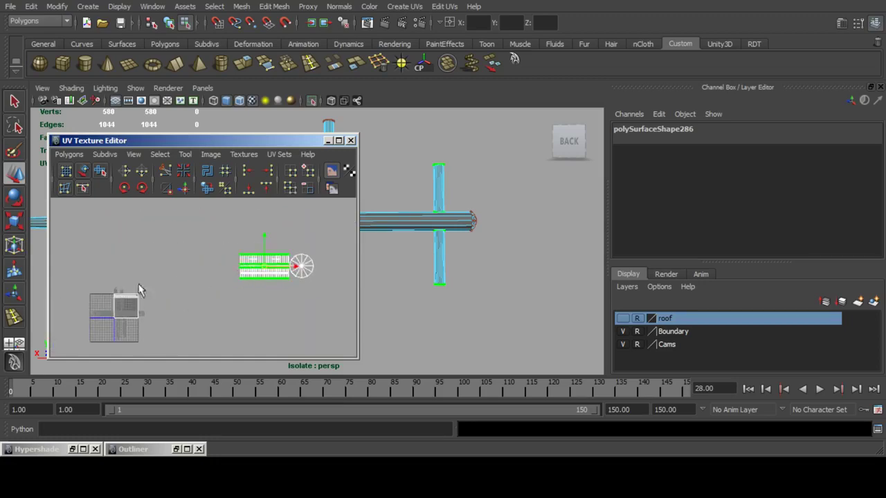
Select the faces of the round cap at the shaft's tip and apply Planar Mapping to them.
right_drag(152, 313, 153, 337)
click(330, 141)
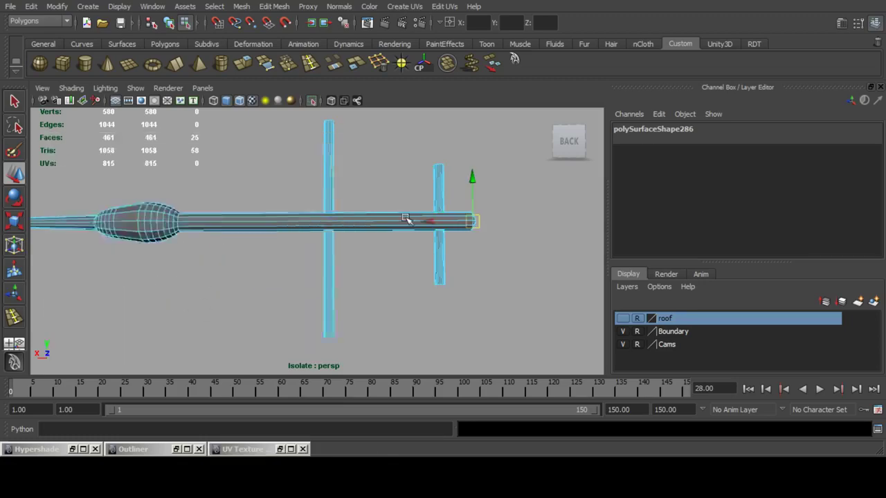
key(f)
scroll(405, 240, down, 10)
alt+drag(406, 239, 356, 247)
scroll(366, 249, up, 10)
alt+drag(433, 266, 308, 263)
click(405, 6)
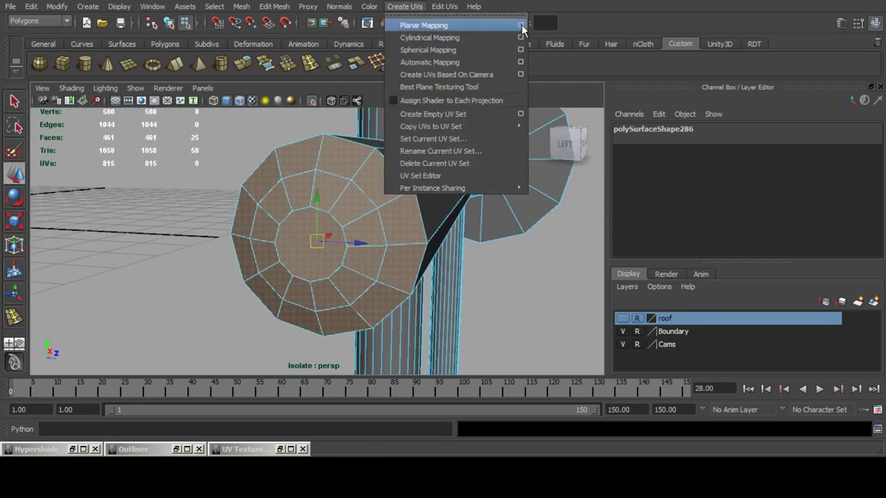
click(521, 26)
click(118, 253)
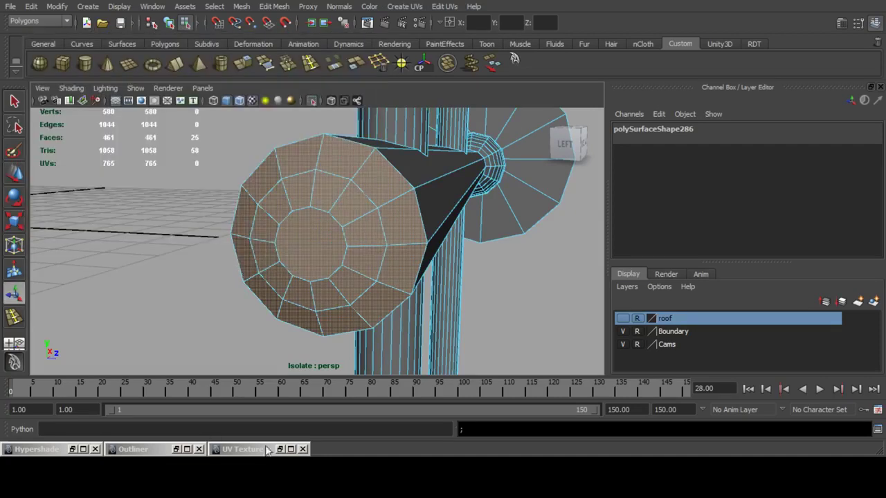
Move the shaft cap's circular UV shell out of the texture grid and center it over the base top's circular shell.
click(279, 450)
right_drag(152, 264, 222, 258)
scroll(222, 258, down, 5)
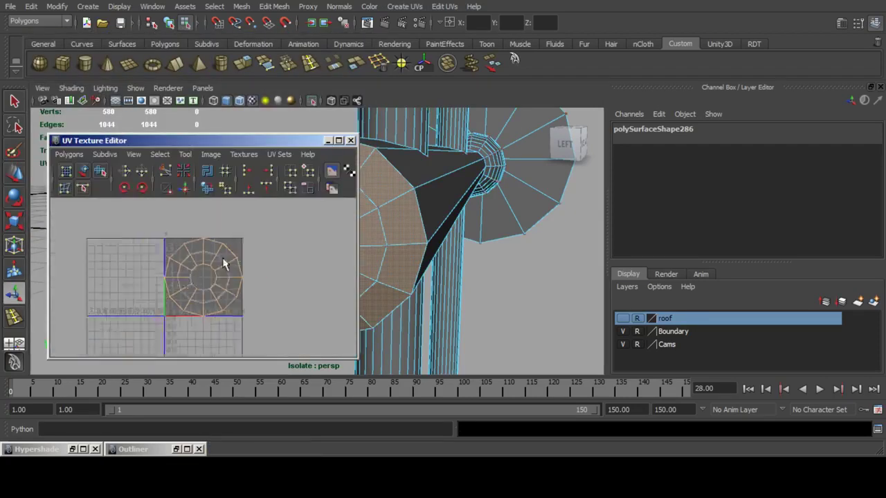
drag(242, 325, 22, 197)
click(14, 176)
scroll(220, 239, down, 5)
alt+middle_drag(222, 238, 152, 259)
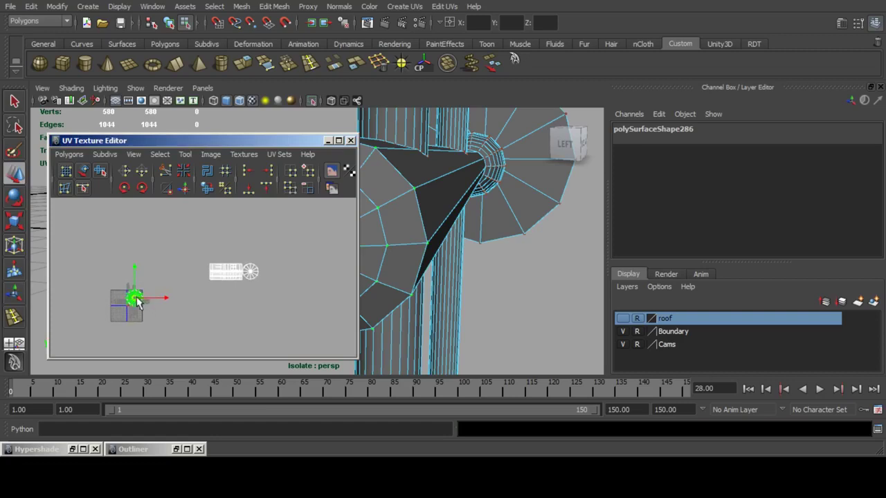
drag(141, 299, 258, 272)
scroll(208, 263, up, 5)
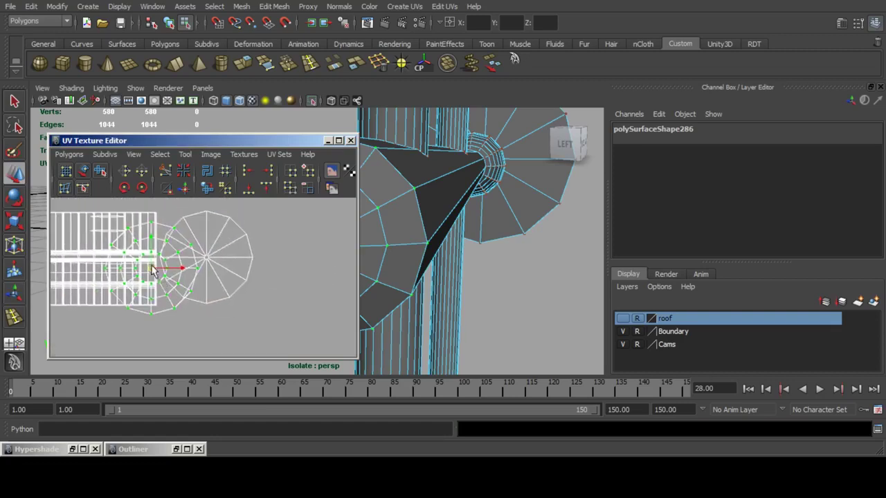
drag(203, 260, 206, 257)
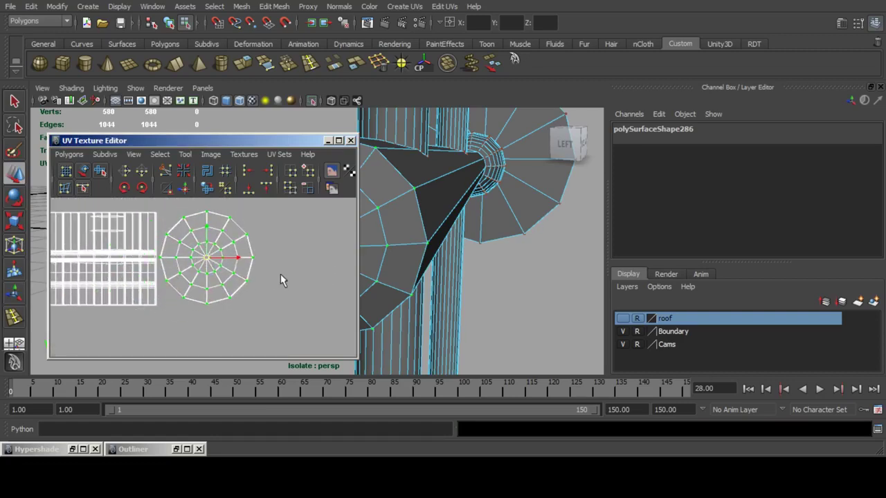
Return the stand to object selection and reset its Rotate Z to 0.
click(437, 288)
click(437, 290)
click(836, 191)
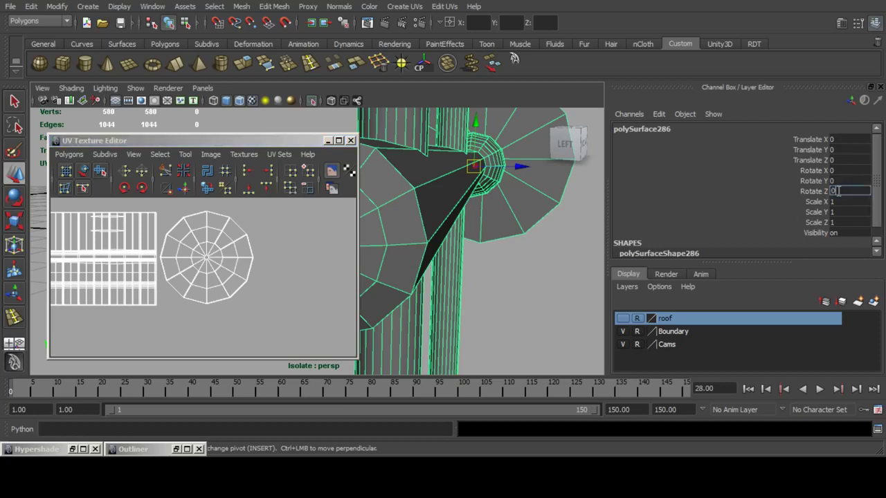
Set the pole's Rotate Z to 0 and hide the Channel Box.
text(0)
key(Return)
click(876, 24)
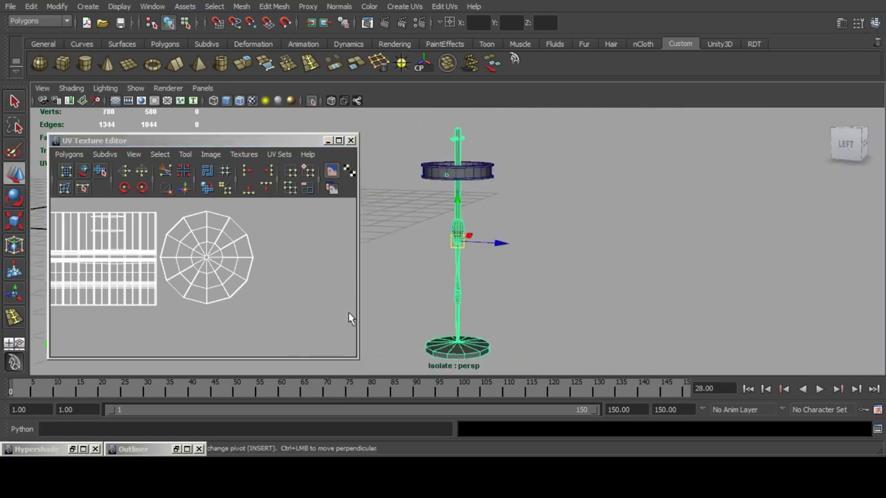
Add the ring and the small rectangular bracket plate to the pole selection to show their UVs together.
alt+drag(421, 209, 576, 232)
alt+middle_drag(474, 195, 486, 234)
shift+click(470, 224)
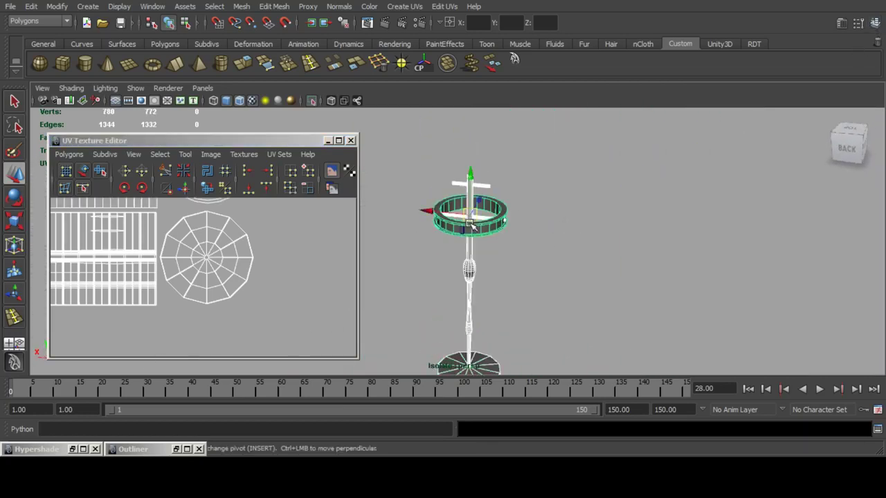
scroll(235, 269, down, 3)
alt+middle_drag(242, 265, 278, 287)
alt+drag(471, 229, 539, 201)
scroll(528, 210, up, 4)
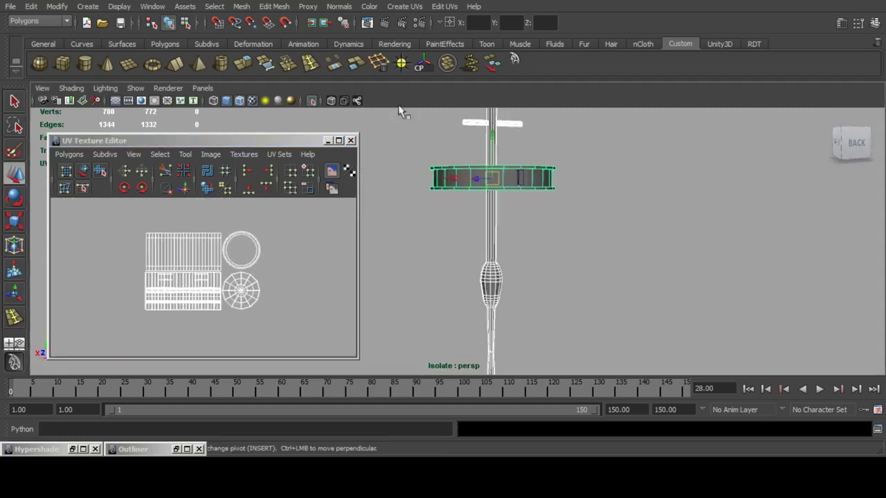
alt+right_drag(513, 198, 584, 195)
shift+click(572, 130)
alt+middle_drag(496, 162, 495, 187)
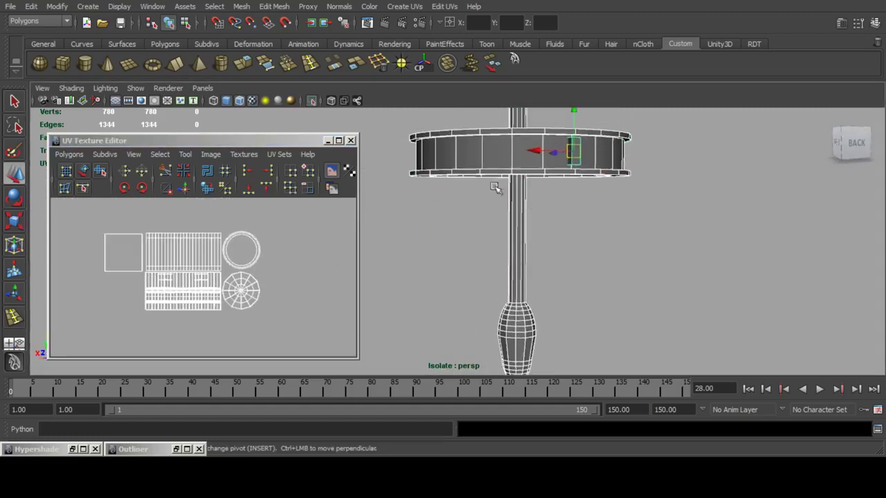
Isolate the selected chandelier parts again with one curved arm and its candle cup included.
click(312, 103)
alt+drag(651, 178, 547, 202)
alt+middle_drag(495, 183, 606, 194)
scroll(606, 194, up, 2)
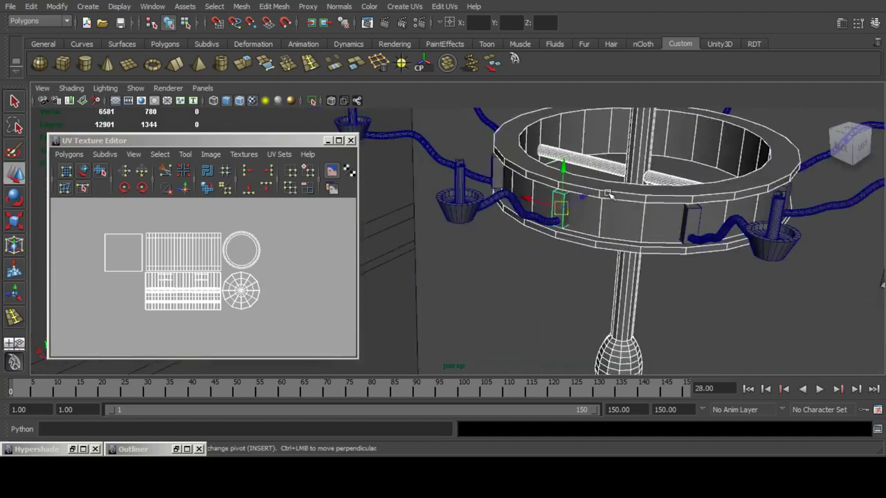
click(516, 210)
shift+click(465, 215)
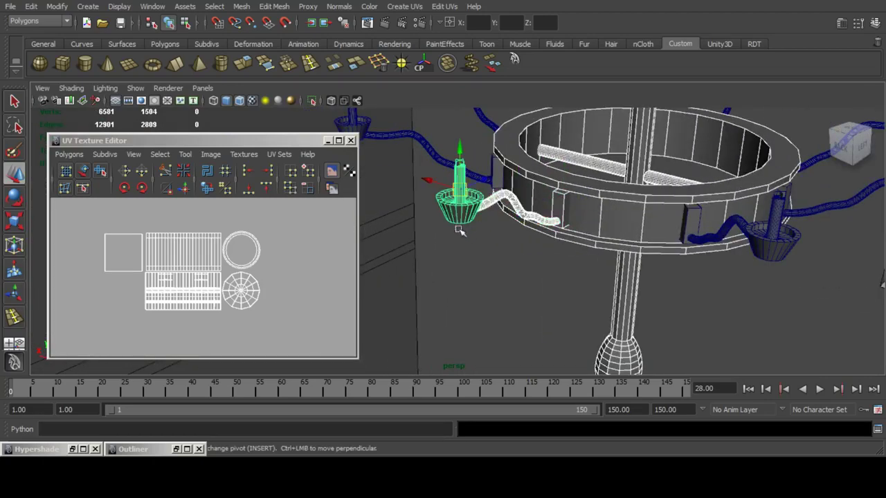
alt+middle_drag(639, 236, 615, 241)
click(312, 102)
scroll(584, 192, down, 8)
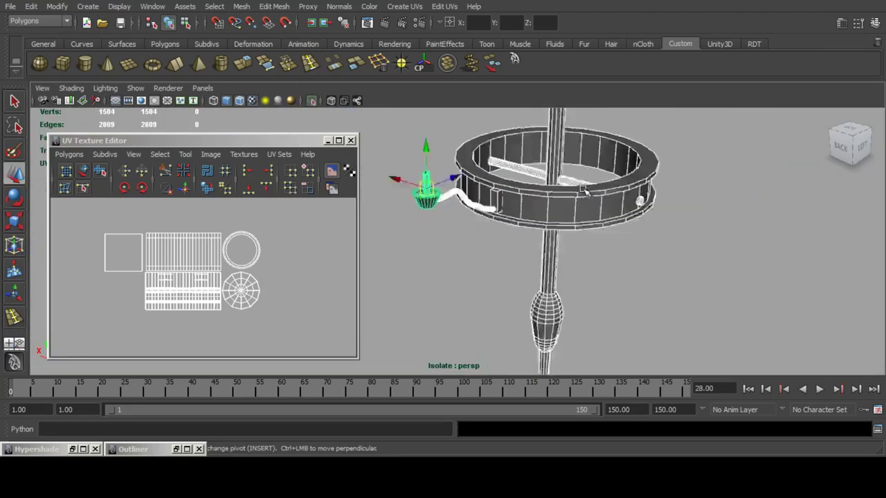
Select only the curved arm and move it up, clear of the candle cup and ring.
alt+drag(584, 191, 550, 220)
click(550, 220)
alt+middle_drag(498, 176, 533, 226)
scroll(533, 226, up, 6)
alt+drag(533, 226, 453, 178)
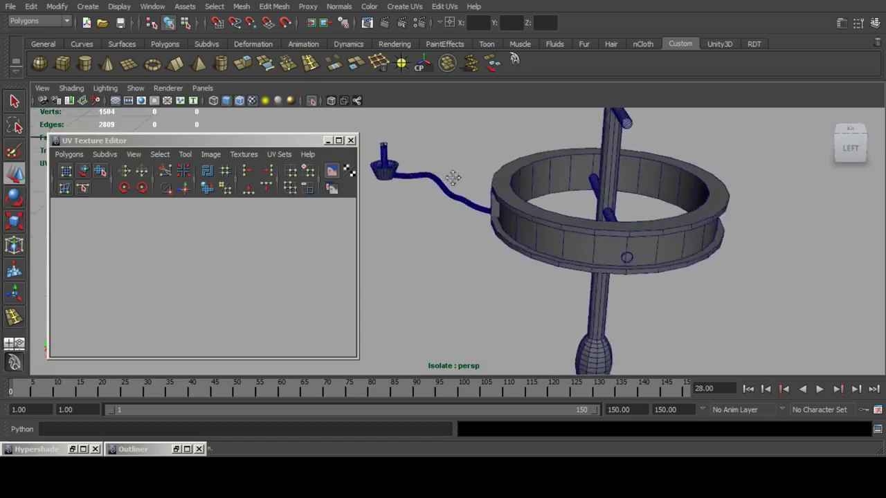
alt+middle_drag(453, 177, 509, 238)
scroll(510, 238, up, 5)
click(550, 264)
click(328, 141)
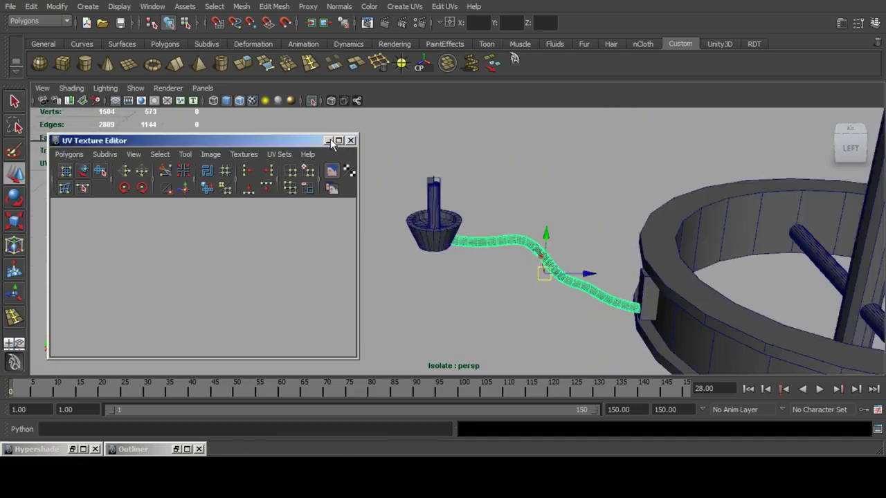
alt+drag(490, 278, 495, 236)
alt+middle_drag(484, 172, 445, 209)
drag(490, 182, 489, 85)
Unitize the UVs of the curved arm in the UV Texture Editor.
key(f)
alt+middle_drag(353, 165, 417, 193)
alt+drag(418, 193, 469, 199)
alt+middle_drag(318, 172, 370, 189)
alt+right_drag(371, 188, 408, 235)
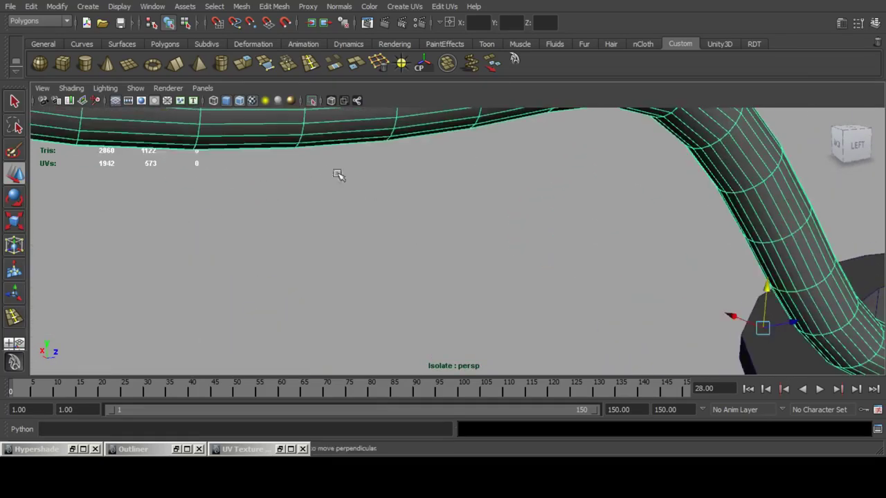
alt+right_drag(338, 175, 321, 158)
alt+middle_drag(339, 158, 373, 194)
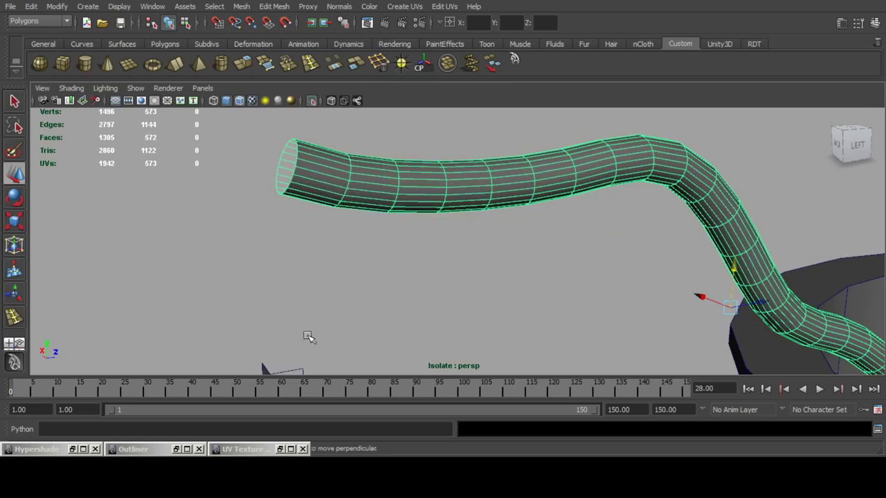
click(280, 450)
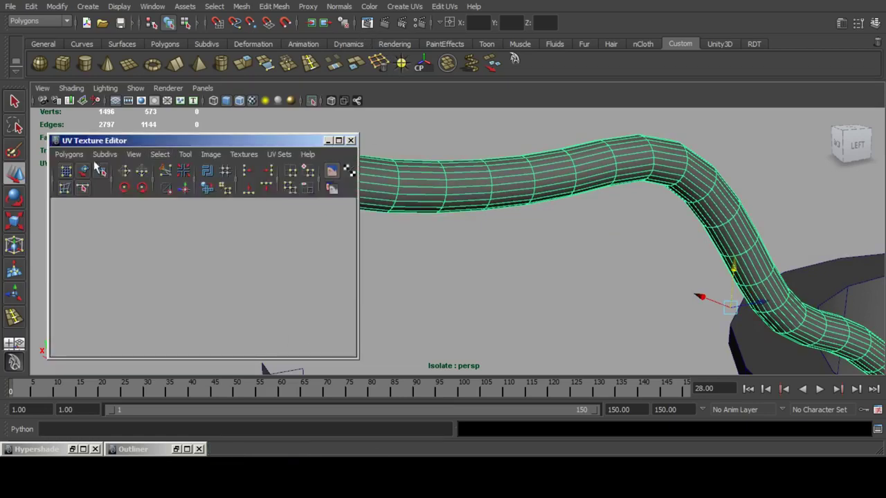
click(75, 157)
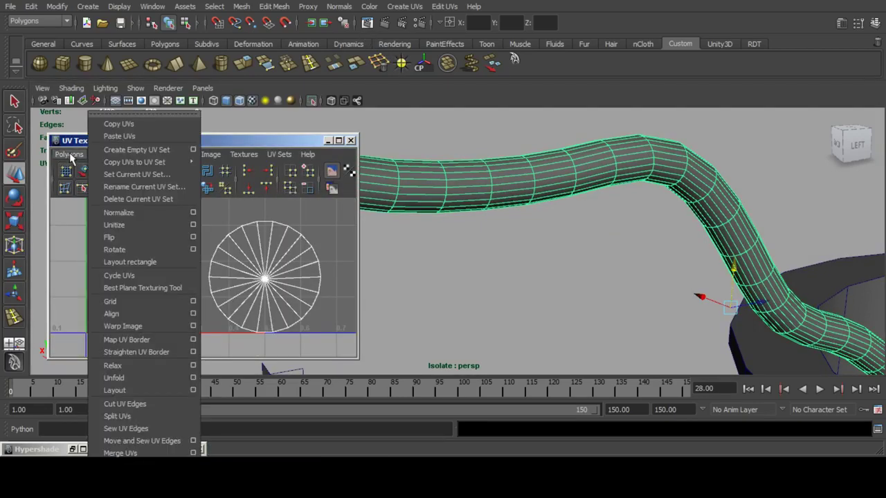
click(119, 223)
Select one lengthwise edge loop along the curved arm as its UV seam.
alt+drag(619, 179, 609, 180)
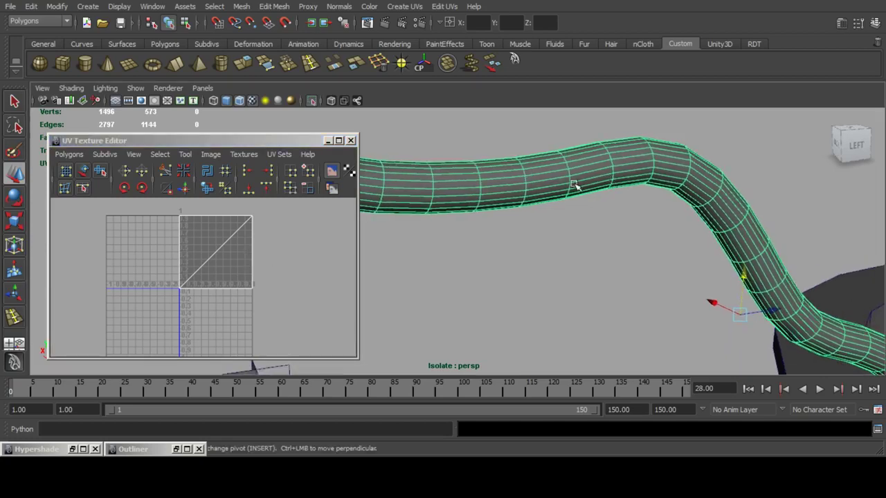
right_drag(574, 184, 574, 171)
alt+middle_drag(505, 182, 520, 182)
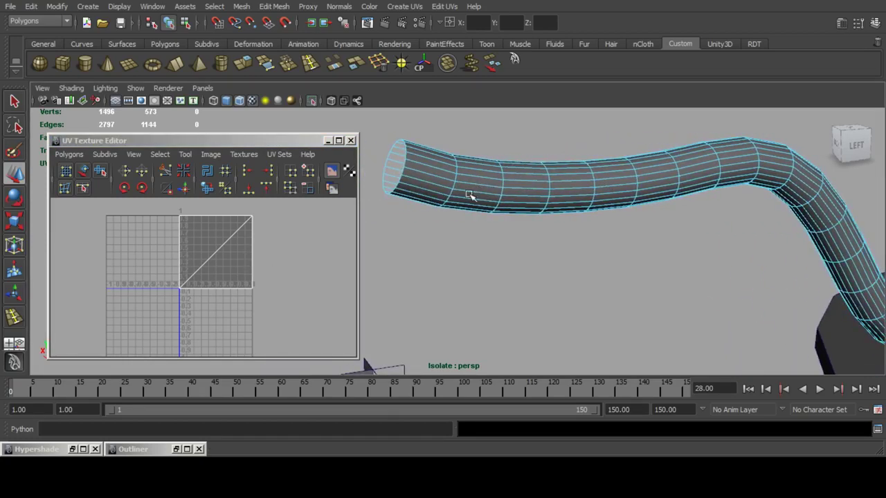
mouse_move(469, 196)
alt+mouse_down()
mouse_move(542, 204)
mouse_move(576, 229)
alt+mouse_up()
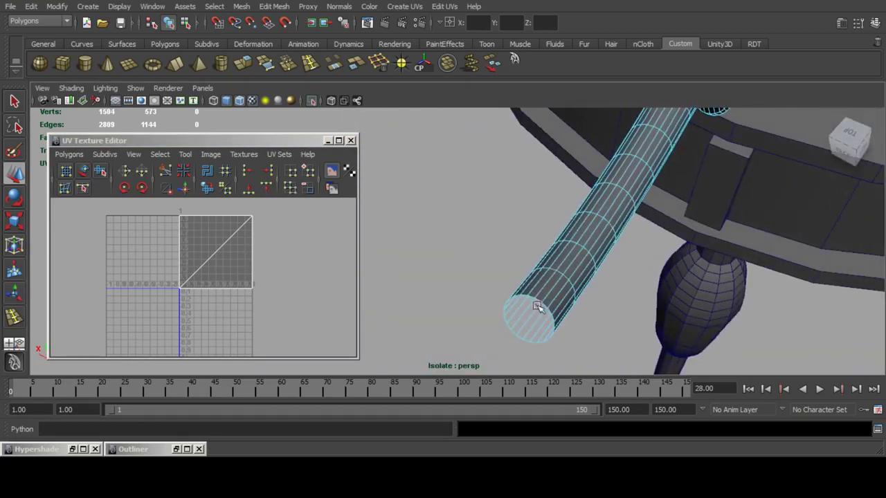
click(539, 297)
alt+drag(551, 286, 641, 280)
alt+middle_drag(650, 266, 588, 251)
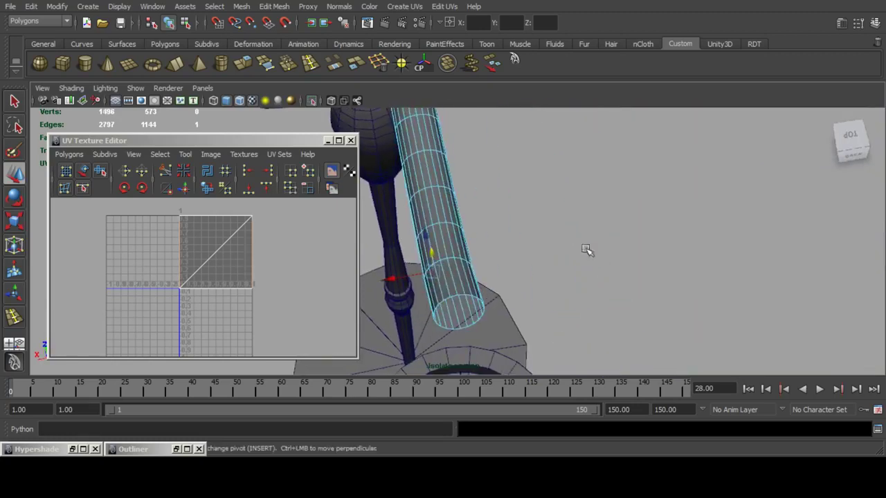
alt+right_drag(541, 227, 518, 223)
double_click(453, 320)
alt+drag(519, 223, 603, 212)
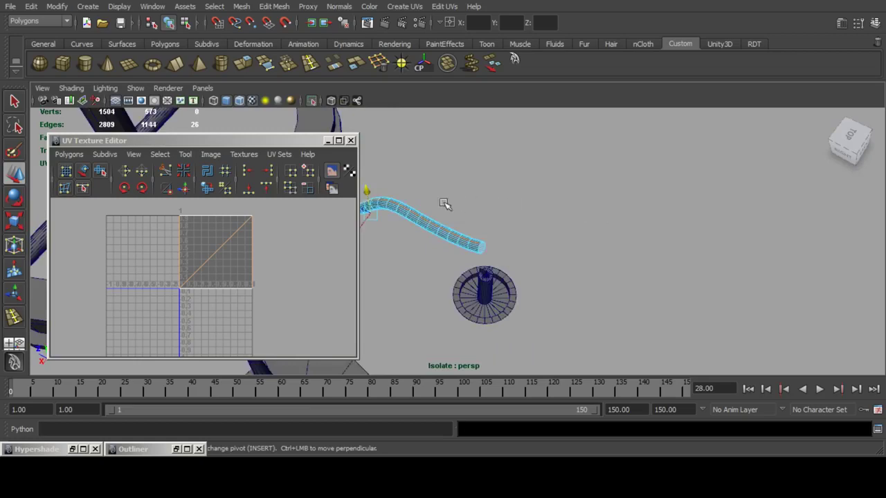
Invert the edge selection and move and sew the UVs of every arm edge except the seam.
alt+middle_drag(445, 204, 569, 181)
alt+drag(569, 180, 607, 174)
alt+middle_drag(425, 148, 436, 190)
alt+drag(435, 191, 687, 303)
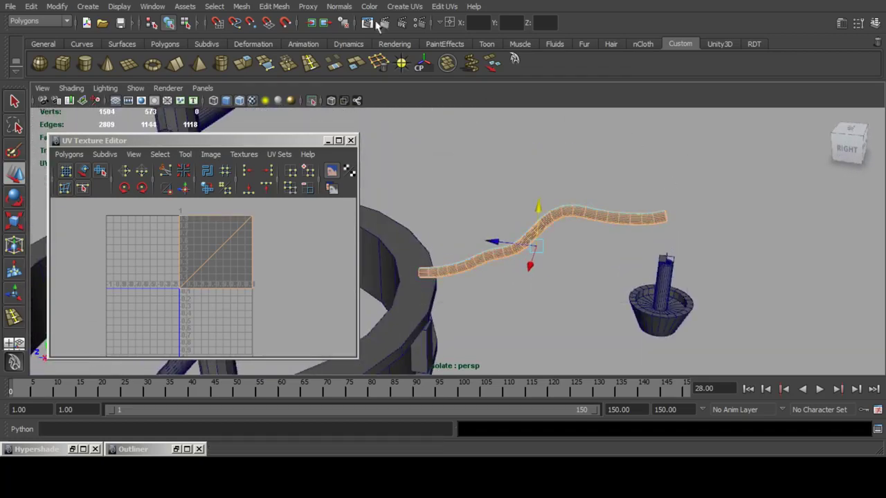
click(182, 187)
alt+right_drag(191, 245, 185, 245)
alt+middle_drag(146, 248, 184, 267)
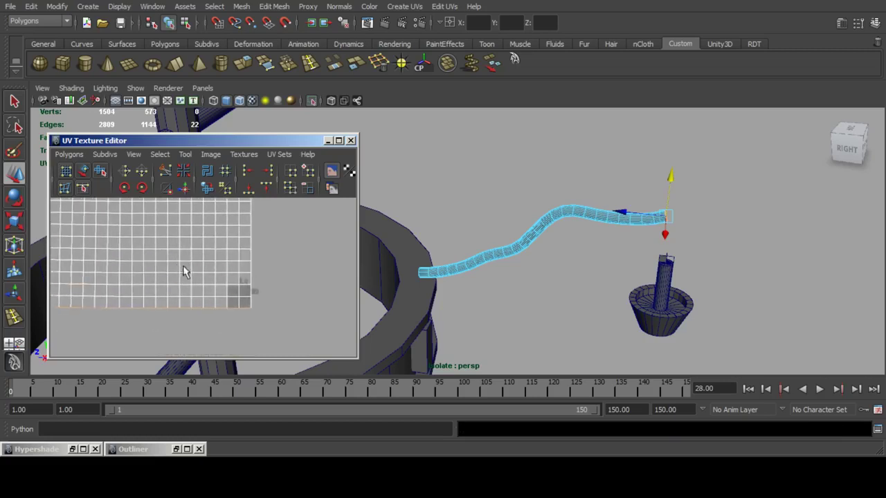
Select all UVs of the curved arm's sewn grid shell.
scroll(183, 272, down, 3)
key(F12)
drag(125, 206, 175, 274)
Try to scale down the arm's UV shell and reposition it by hand.
click(13, 216)
key(f)
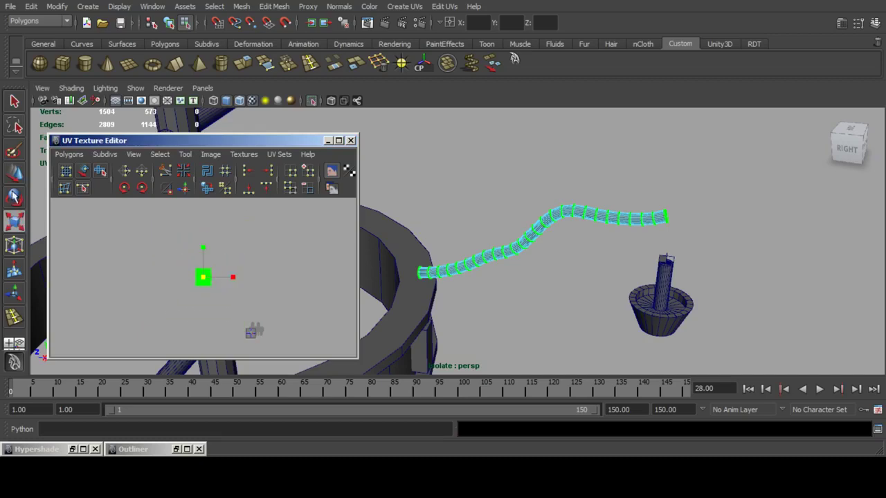
click(14, 174)
alt+middle_drag(289, 291, 210, 249)
drag(126, 234, 175, 282)
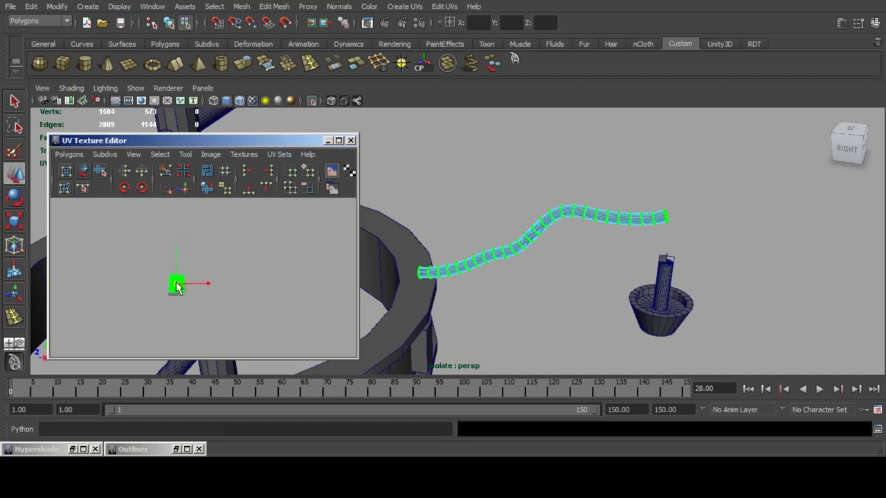
Undo the manual scaling and moving of the arm's UV shell.
key(ctrl+z)
key(ctrl+z)
key(ctrl+z)
key(ctrl+z)
key(ctrl+z)
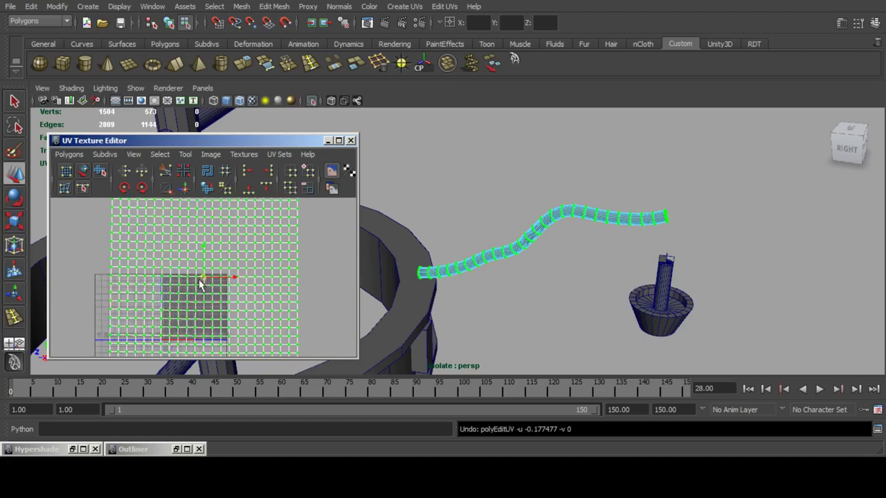
Lay out the arm's UVs within the 0 to 1 texture square and select the whole shell.
click(69, 154)
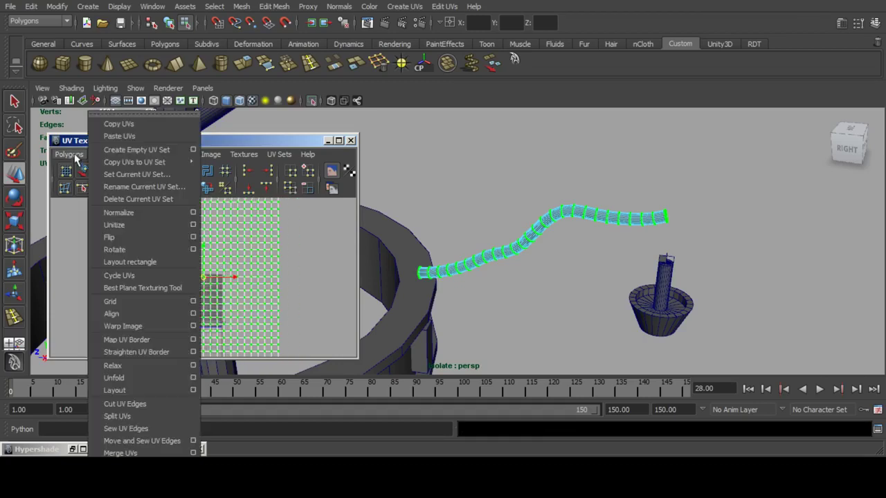
click(75, 154)
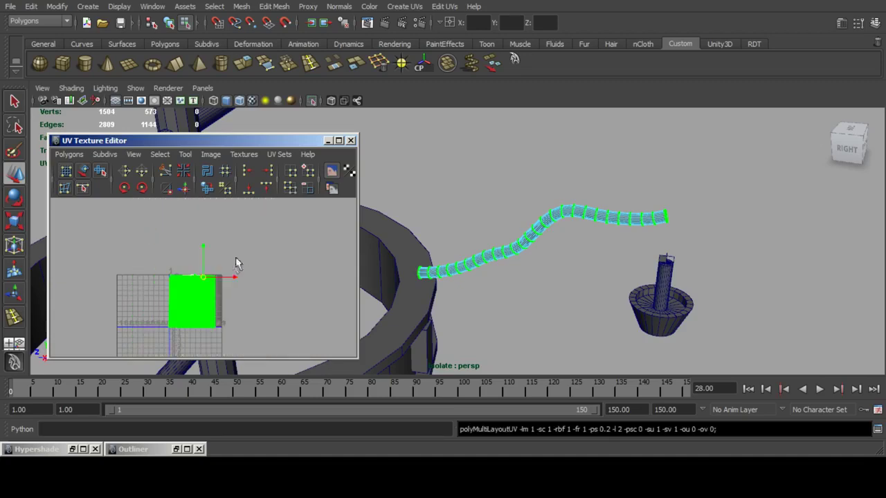
scroll(231, 268, up, 9)
alt+middle_drag(182, 262, 221, 254)
scroll(220, 253, down, 5)
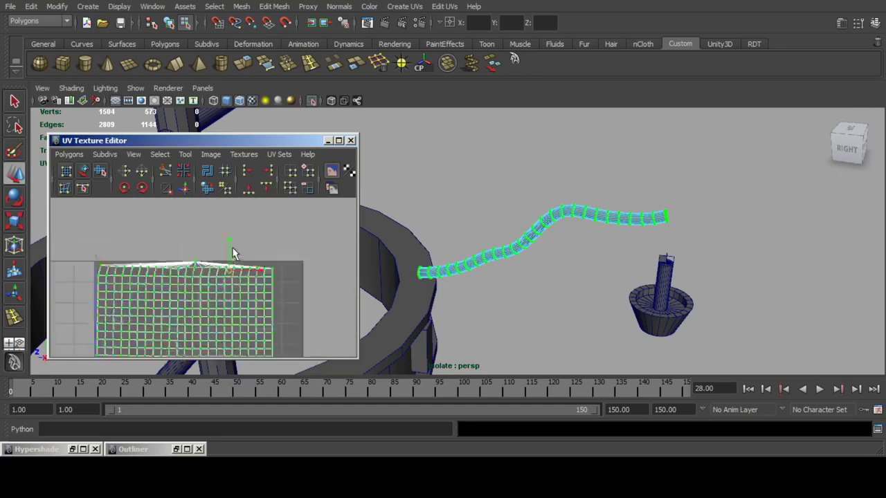
drag(151, 213, 275, 352)
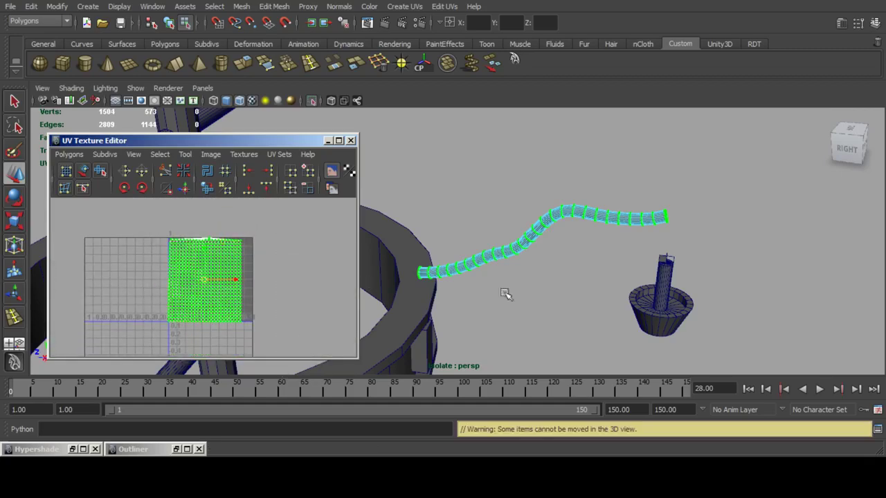
Add the ring, bracket plate and pole to the selection while keeping the arm's UVs selected.
alt+drag(615, 295, 451, 291)
scroll(561, 287, down, 7)
alt+middle_drag(640, 303, 587, 305)
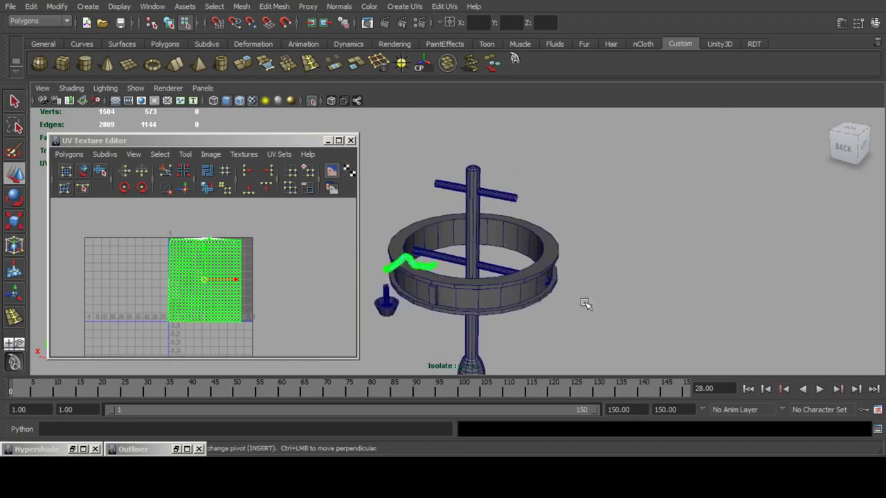
alt+drag(587, 305, 538, 304)
click(502, 307)
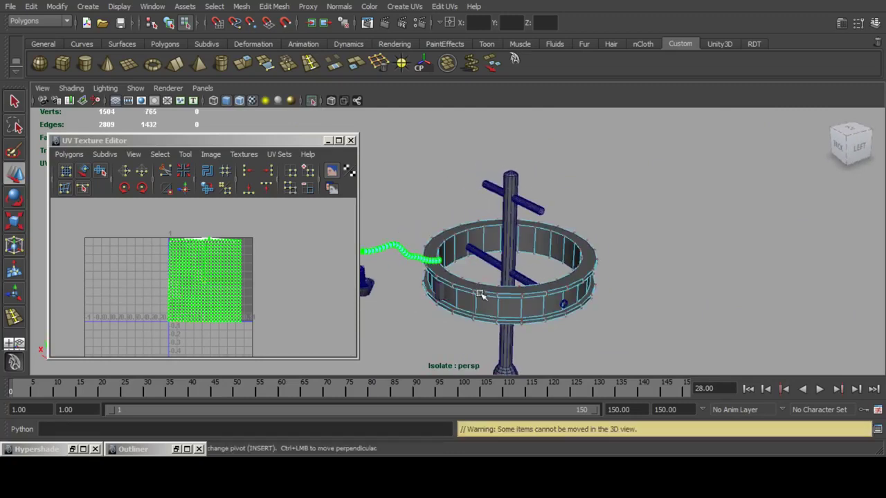
alt+drag(479, 294, 460, 298)
key(ctrl+z)
key(ctrl+z)
alt+middle_drag(486, 243, 487, 216)
shift+click(490, 213)
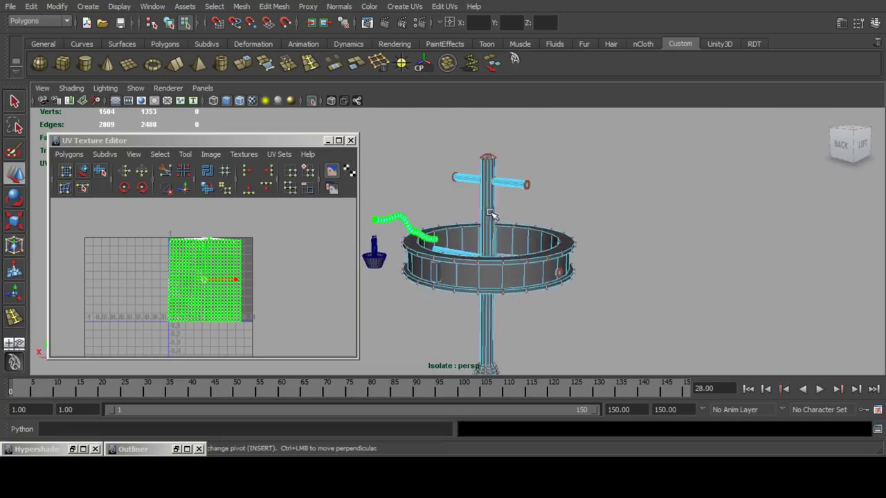
Move the arm's UV shell out of the texture square toward the other chandelier shells.
scroll(208, 279, down, 5)
alt+middle_drag(211, 272, 150, 297)
drag(144, 304, 192, 246)
alt+middle_drag(223, 249, 172, 282)
scroll(137, 288, up, 3)
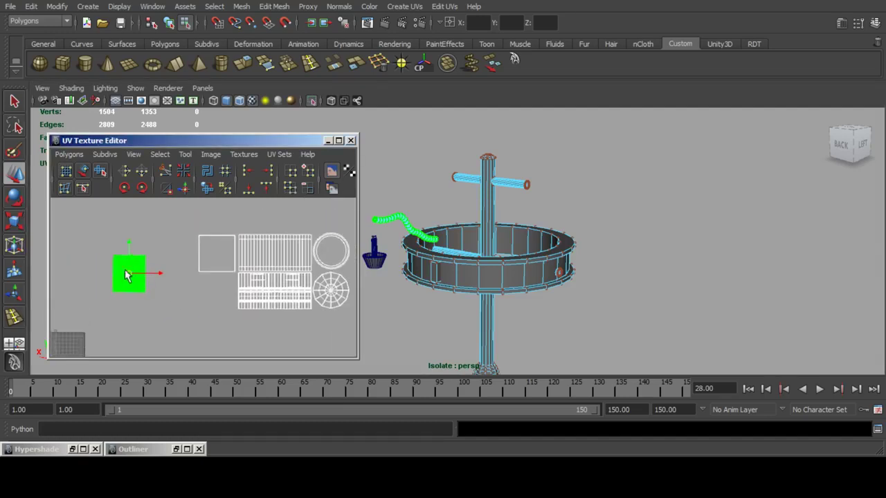
drag(126, 275, 205, 295)
Fit the arm's UV shell directly below the square bracket shell and beside the pole's shell.
alt+middle_drag(261, 288, 194, 293)
scroll(194, 293, up, 4)
scroll(193, 293, up, 7)
alt+middle_drag(100, 320, 240, 238)
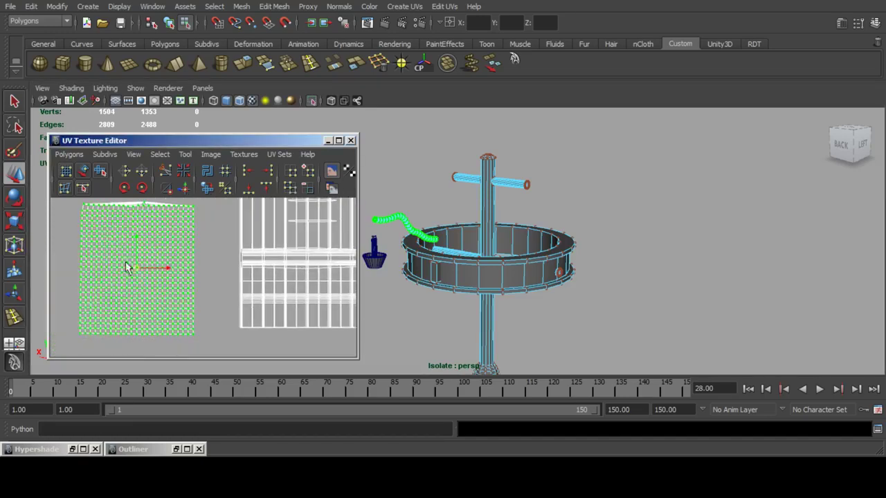
drag(131, 264, 151, 260)
alt+middle_drag(157, 261, 153, 292)
drag(153, 292, 159, 289)
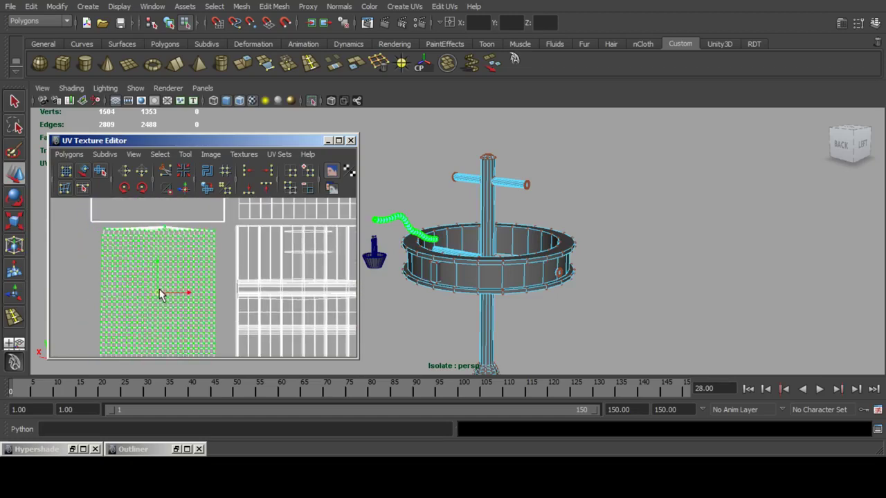
Minimize the UV Texture Editor and return to object selection mode.
scroll(161, 293, down, 8)
alt+middle_drag(431, 240, 518, 225)
alt+drag(518, 225, 443, 241)
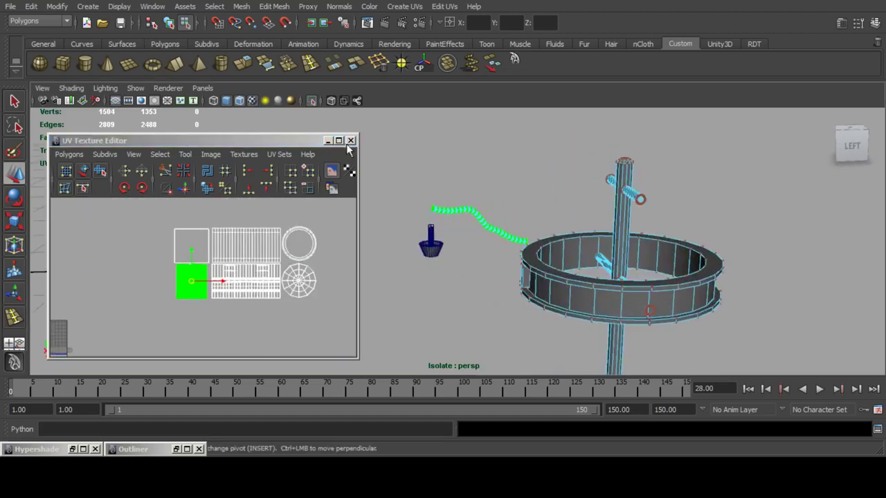
click(329, 141)
scroll(450, 244, up, 4)
alt+middle_drag(450, 245, 468, 214)
key(F8)
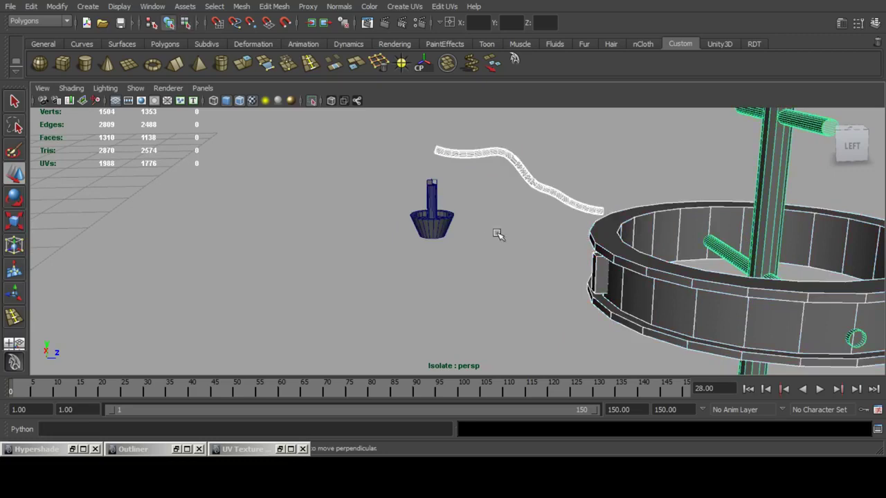
Save the scene and delete the ring of short radial edges across the candle cup's top rim.
key(ctrl+s)
key(q)
click(431, 224)
key(f)
alt+drag(533, 228, 530, 263)
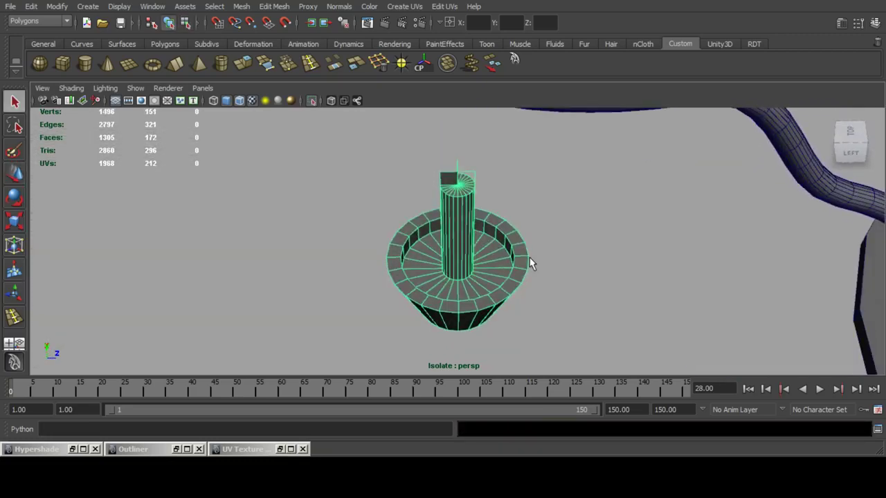
right_drag(524, 250, 610, 228)
click(513, 232)
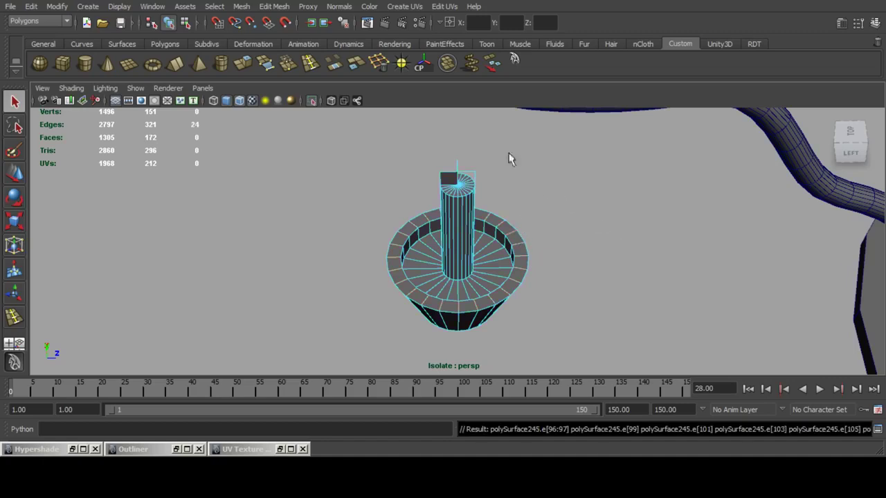
click(379, 64)
Delete the radial edges on the candle cup's inner floor and on its underside.
click(490, 251)
ctrl+right_drag(490, 252, 569, 256)
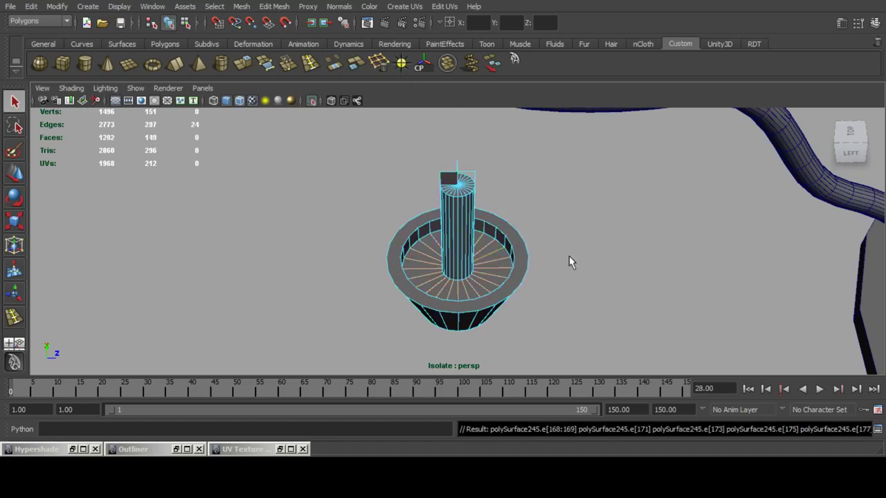
key(Delete)
alt+drag(569, 257, 477, 205)
alt+drag(447, 296, 475, 265)
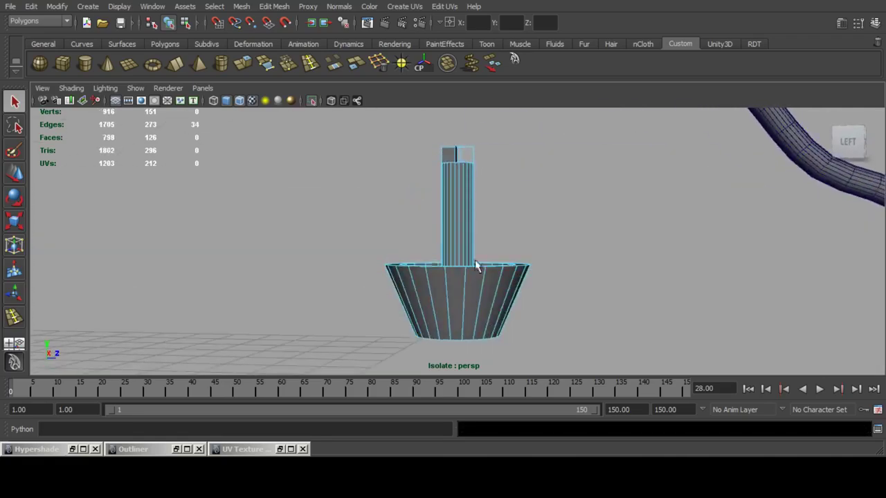
scroll(574, 265, up, 3)
ctrl+drag(581, 290, 530, 239)
key(Delete)
Delete the radial edges within one quarter of the candle's top cap, between two of the crossed upright planes.
alt+middle_drag(519, 172, 506, 206)
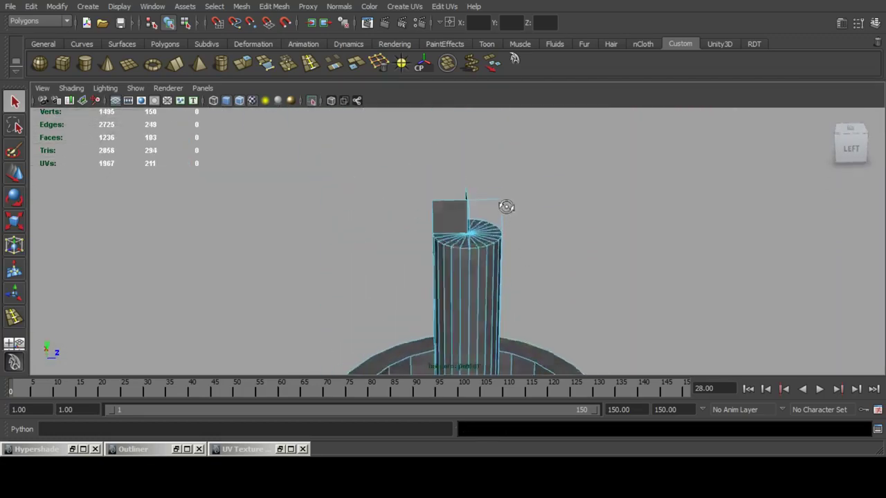
alt+drag(506, 206, 512, 236)
alt+middle_drag(512, 236, 511, 200)
alt+right_drag(511, 199, 509, 228)
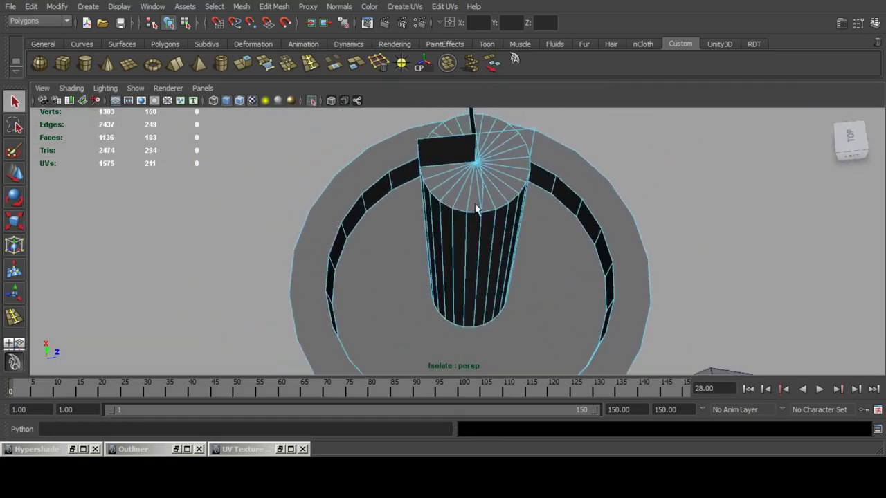
click(468, 203)
alt+middle_drag(468, 202, 457, 242)
alt+right_drag(457, 243, 484, 246)
alt+drag(484, 246, 601, 234)
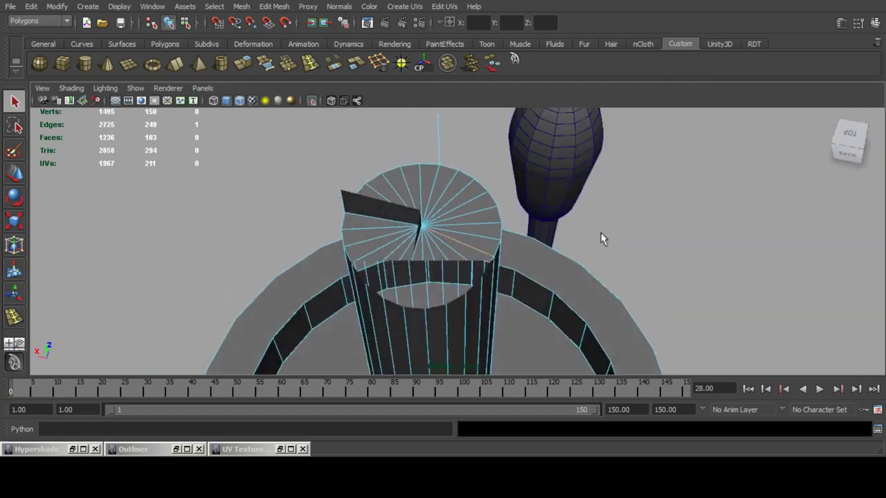
alt+drag(472, 270, 469, 262)
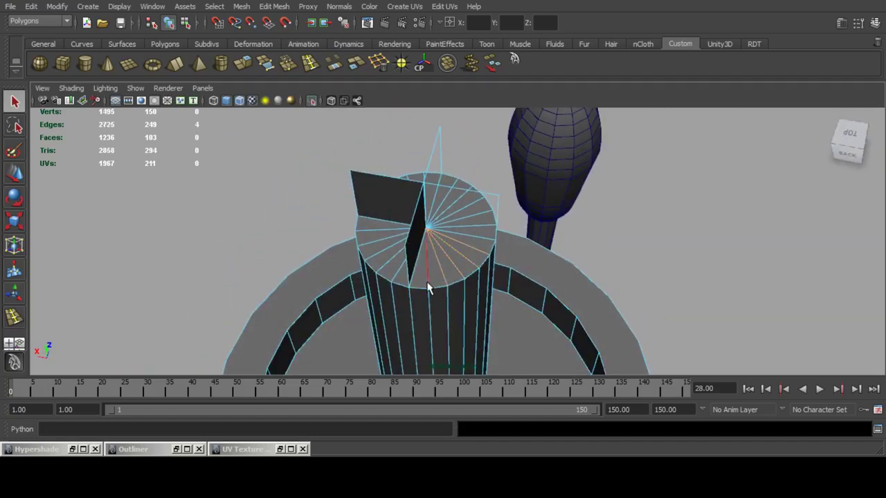
shift+click(427, 282)
key(ctrl+Delete)
Delete the radial edges within the adjacent second quarter of the candle's top cap.
alt+drag(385, 293, 436, 286)
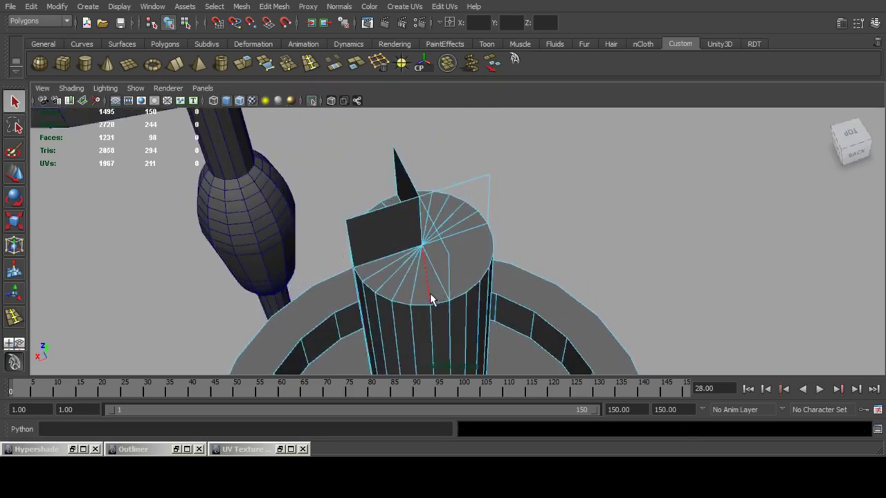
click(430, 295)
shift+click(411, 297)
shift+click(396, 296)
shift+click(368, 277)
alt+drag(370, 277, 419, 286)
key(ctrl+Delete)
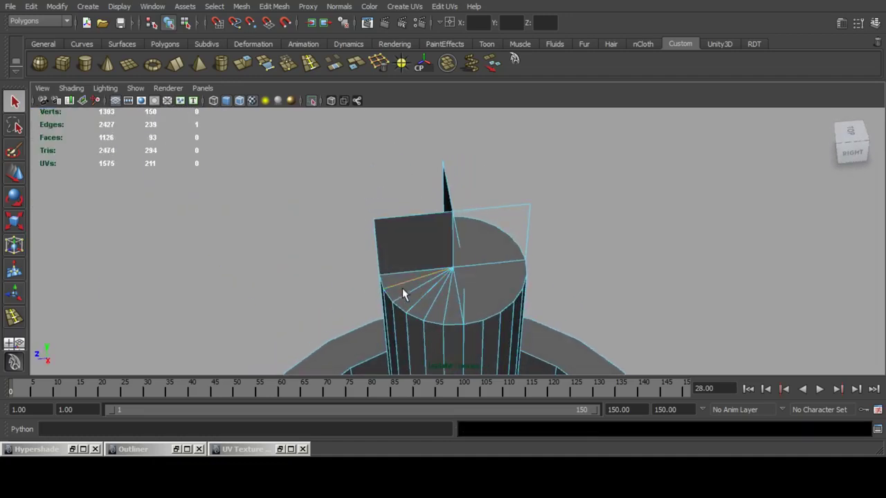
Delete the radial edges in the two remaining quarters of the candle's top cap, keeping the edges beneath the crossed planes.
shift+click(402, 299)
shift+click(444, 318)
key(Delete)
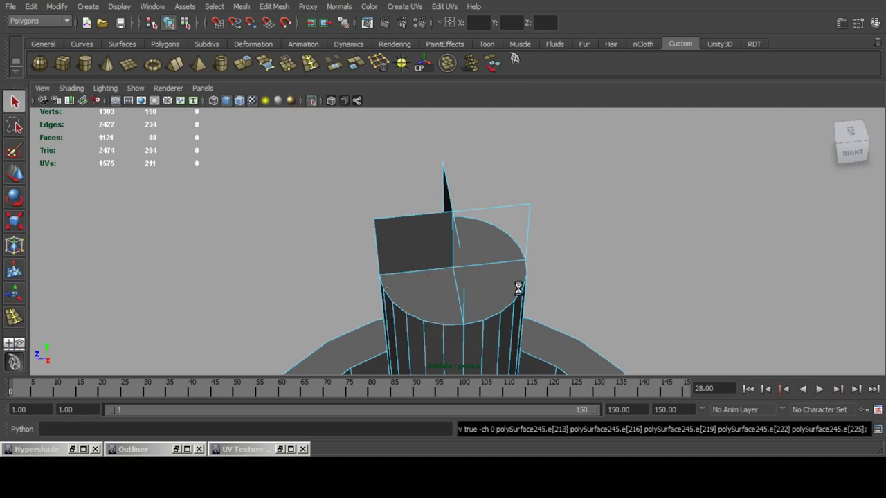
alt+drag(518, 287, 649, 304)
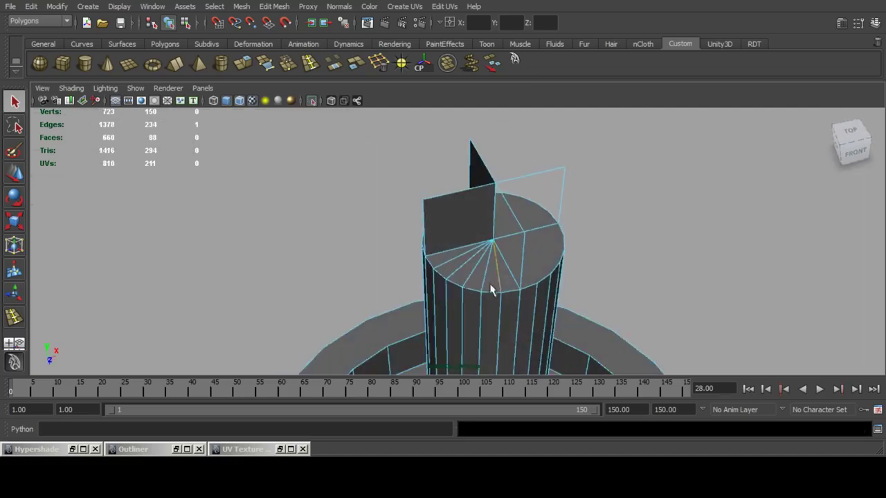
shift+click(481, 286)
key(Delete)
Apply cylindrical mapping to the side faces of the candle.
alt+right_drag(600, 275, 491, 287)
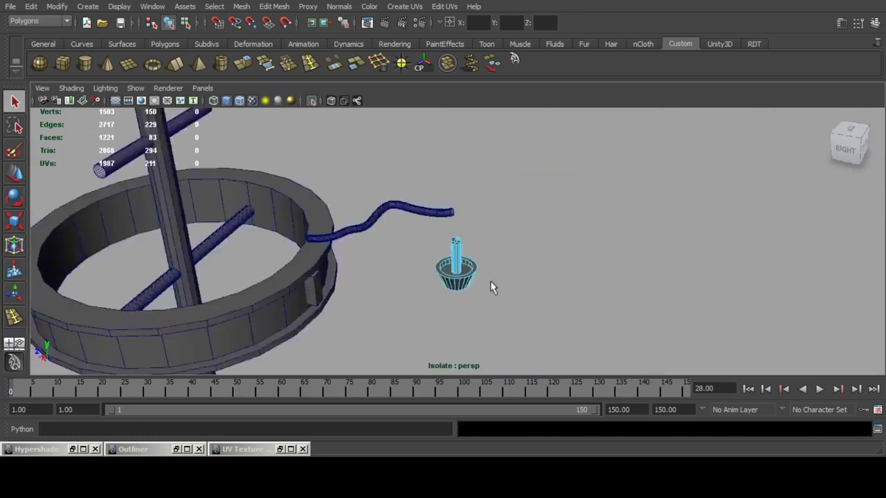
alt+drag(490, 287, 374, 277)
alt+right_drag(373, 276, 530, 274)
alt+drag(530, 274, 453, 265)
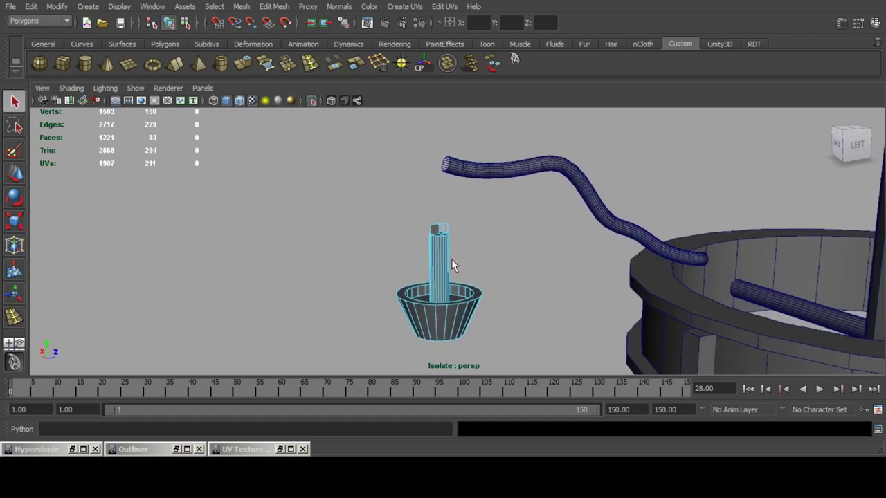
click(417, 7)
click(432, 38)
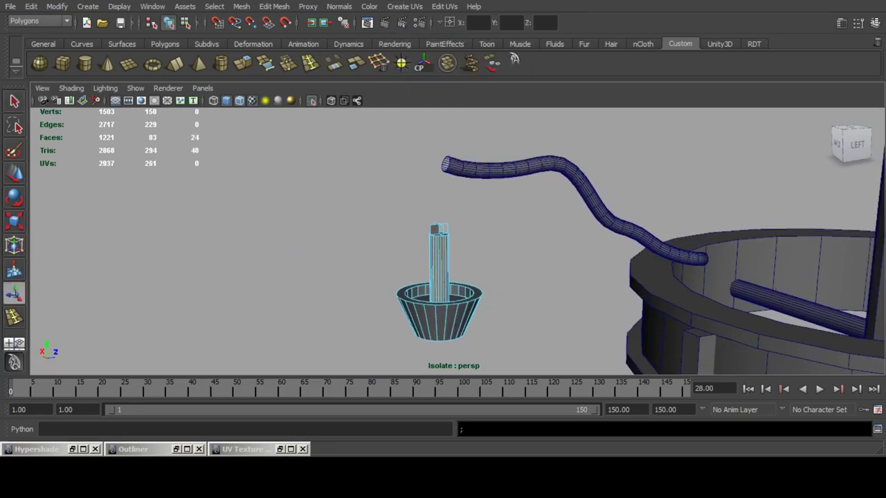
Restore the UV Texture Editor and move the candle's side UV shell out of the texture square to its lower right.
click(280, 449)
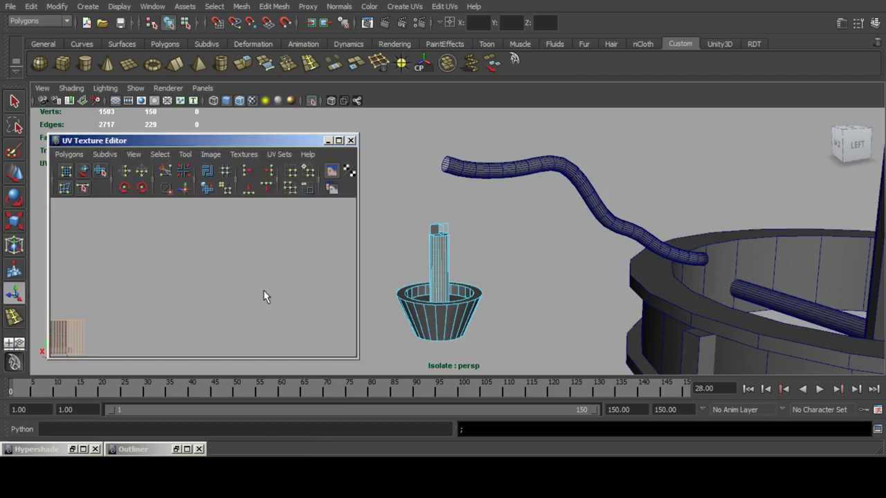
alt+middle_drag(123, 297, 160, 283)
drag(204, 314, 205, 315)
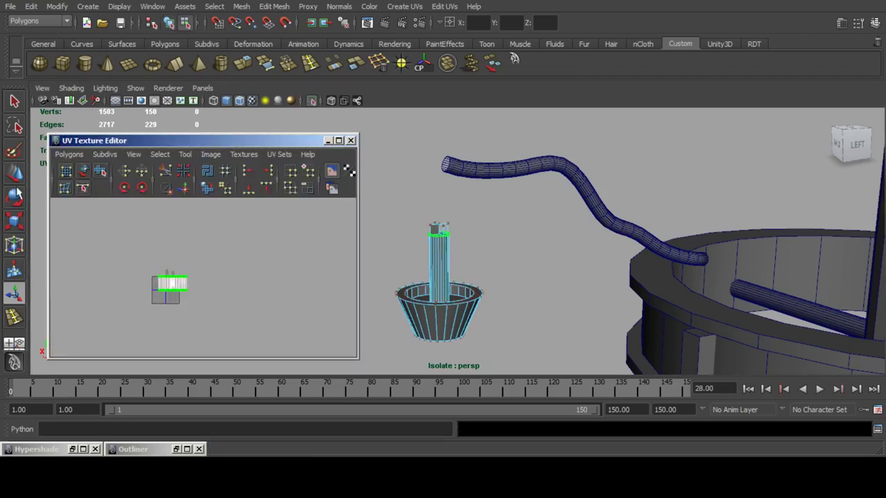
click(14, 176)
drag(172, 283, 266, 322)
scroll(560, 271, down, 8)
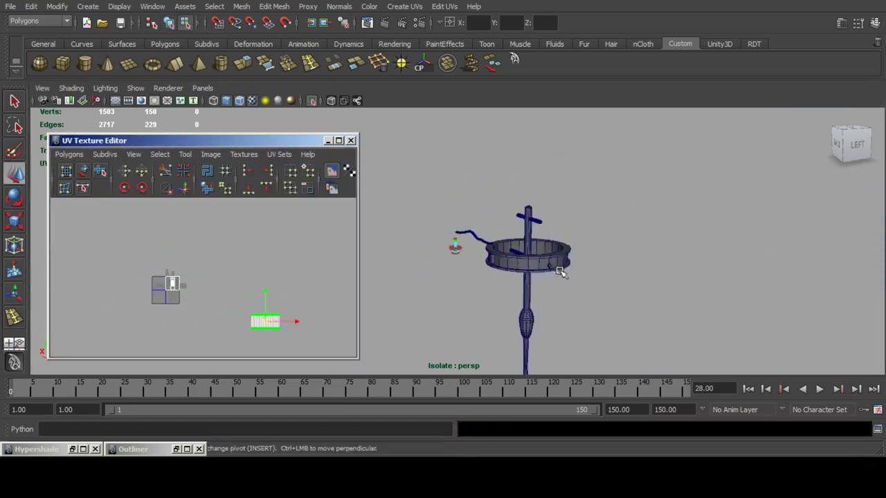
Select the candle cup's outer and inner side faces and apply cylindrical mapping to them.
alt+drag(561, 272, 519, 243)
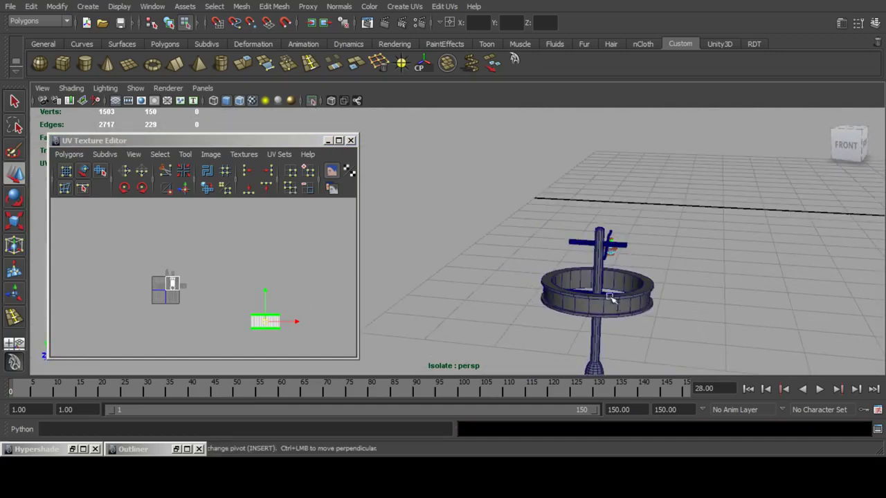
alt+middle_drag(610, 298, 530, 277)
scroll(633, 281, up, 3)
alt+middle_drag(632, 281, 550, 288)
scroll(660, 269, up, 6)
key(f)
alt+drag(660, 269, 427, 261)
scroll(530, 281, down, 4)
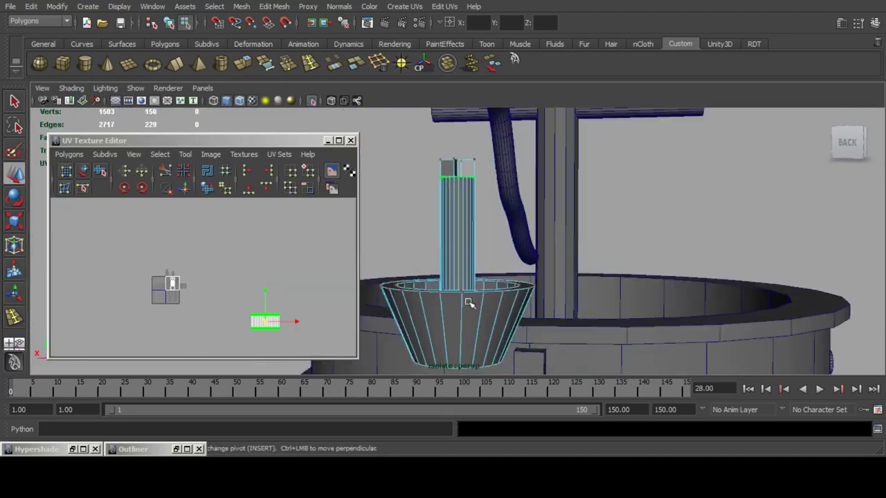
alt+drag(469, 303, 473, 284)
drag(492, 251, 562, 248)
alt+drag(564, 231, 548, 254)
shift+double_click(522, 218)
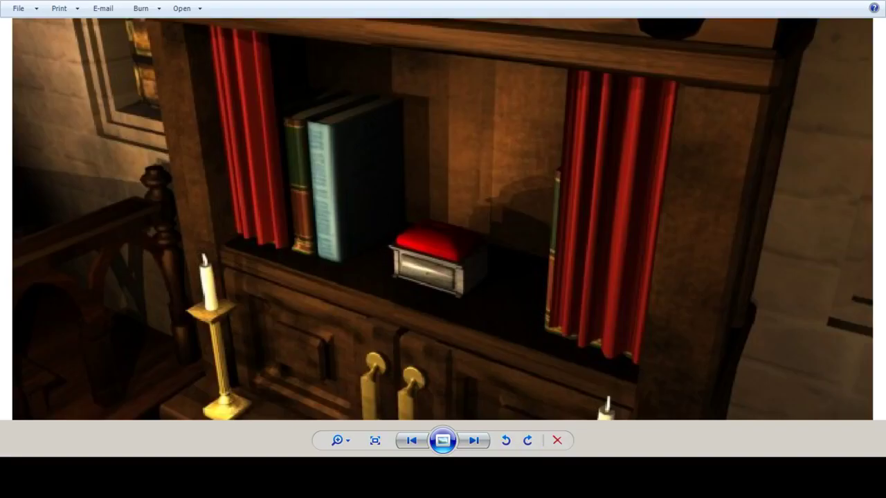
key(Right)
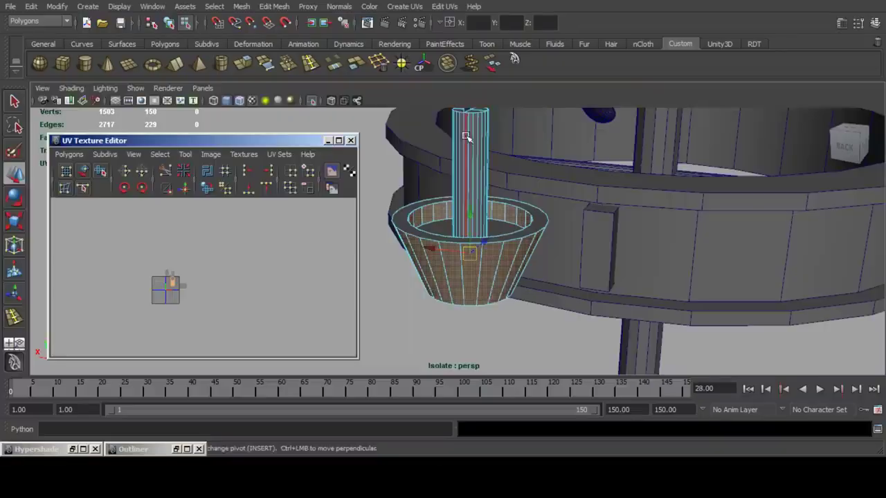
click(405, 7)
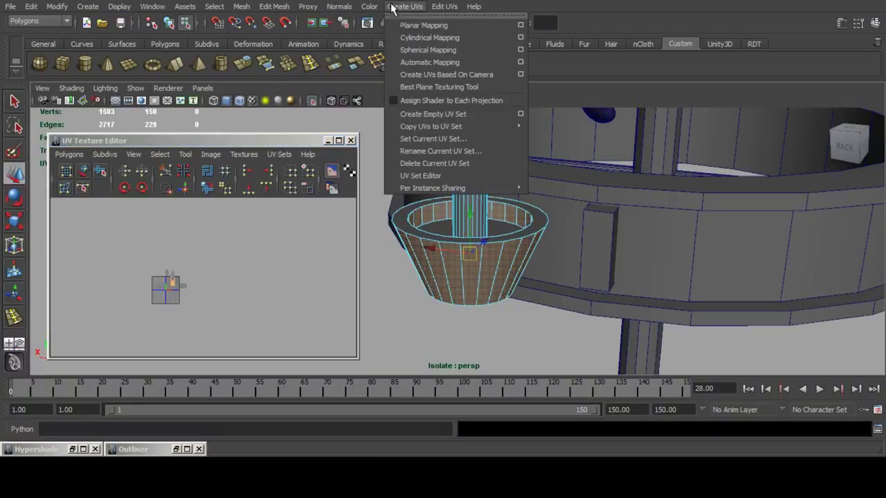
click(426, 41)
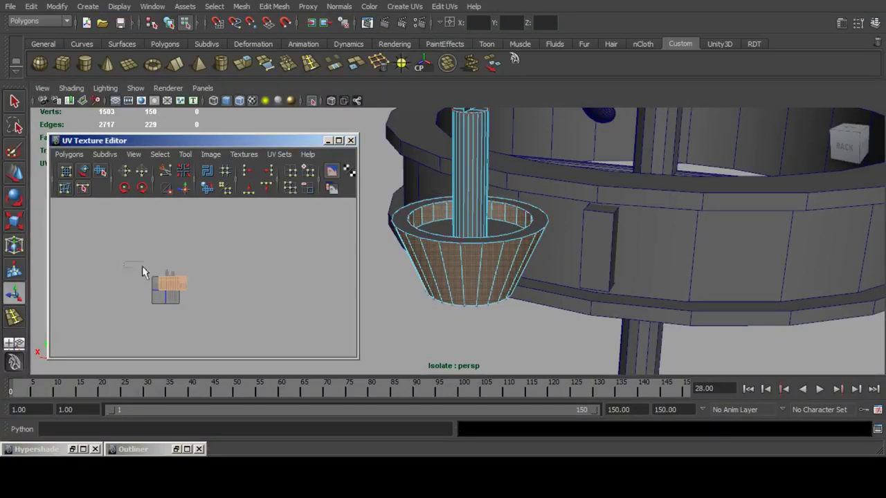
Add the chandelier ring to the selection and move the cup's side UV shell over the ring's striped side shells.
shift+click(699, 211)
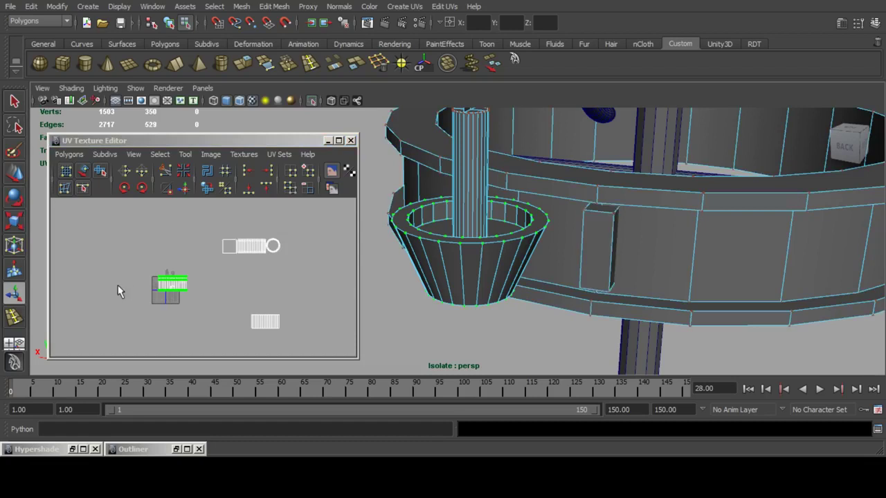
click(16, 177)
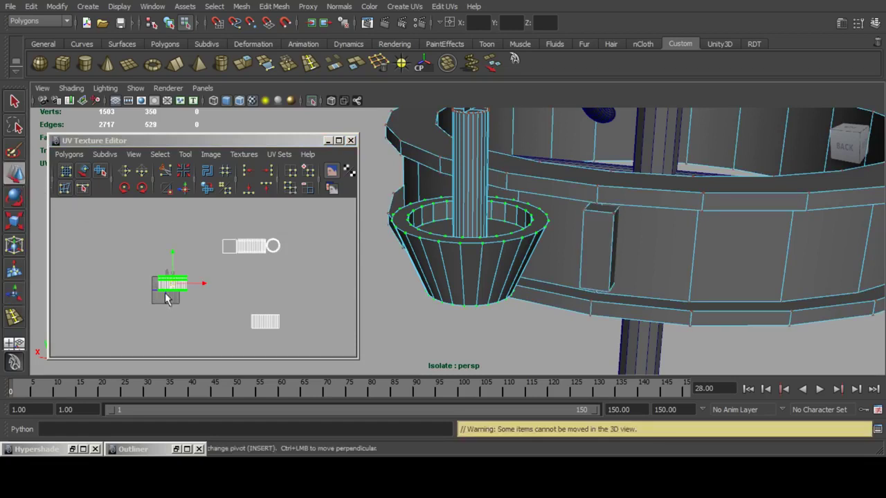
drag(172, 283, 232, 251)
scroll(243, 268, up, 8)
drag(90, 295, 186, 272)
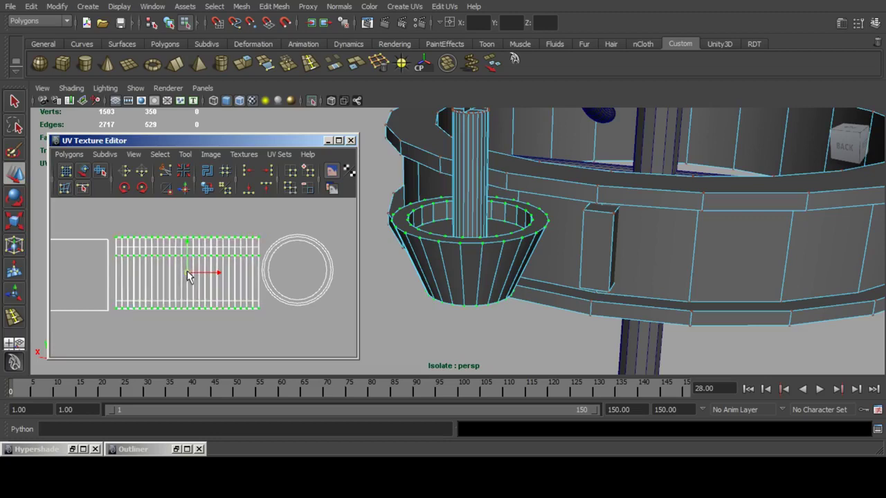
Planar-map the cup's flat faces, including its underside, projecting from the Y axis.
scroll(548, 257, down, 3)
alt+drag(532, 249, 512, 212)
click(489, 235)
click(463, 268)
click(413, 9)
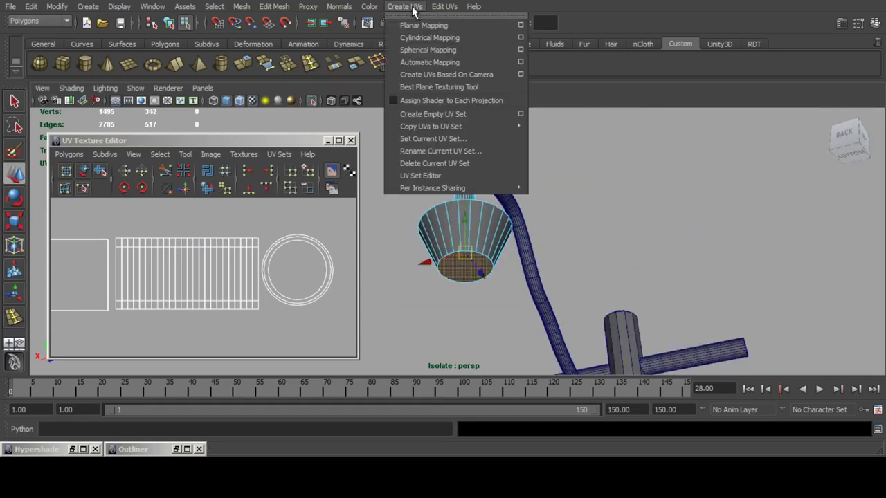
click(415, 26)
click(405, 6)
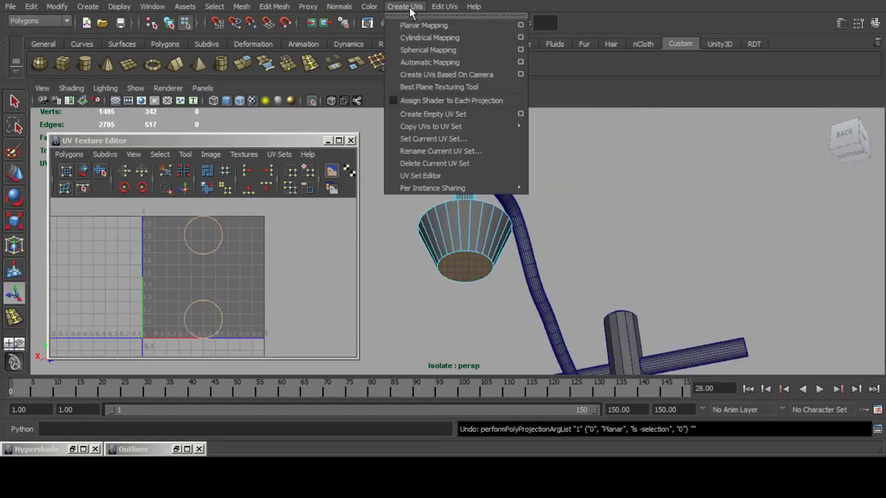
click(523, 24)
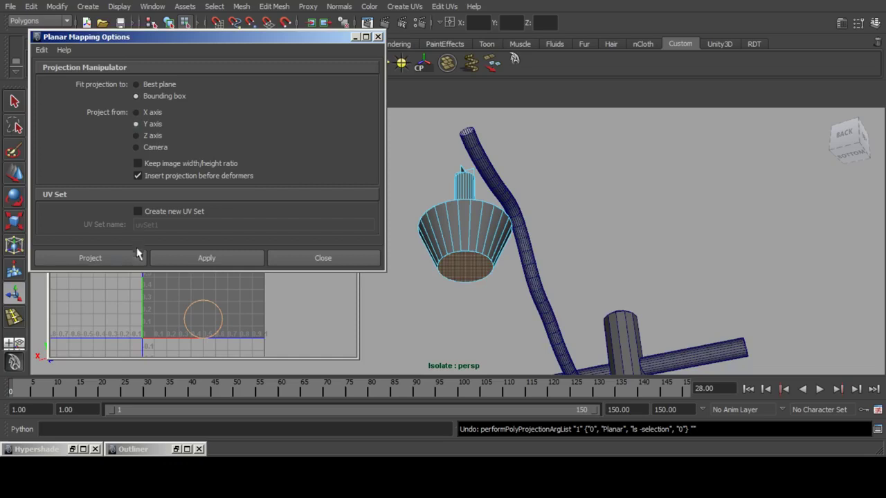
click(133, 254)
Move the concentric circular UV shells of the cup out of the texture square and over the ring's circular shell.
right_drag(198, 290, 232, 290)
scroll(199, 289, down, 4)
drag(130, 226, 275, 325)
click(10, 179)
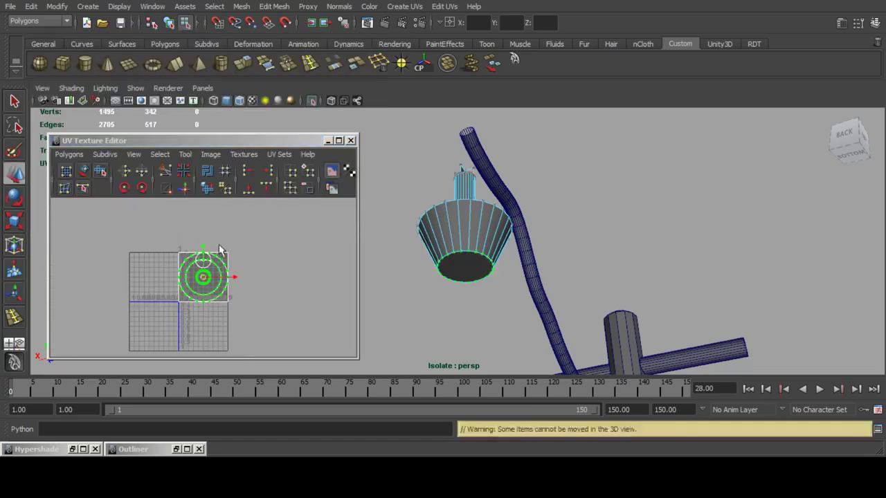
scroll(219, 250, down, 3)
alt+middle_drag(228, 280, 150, 323)
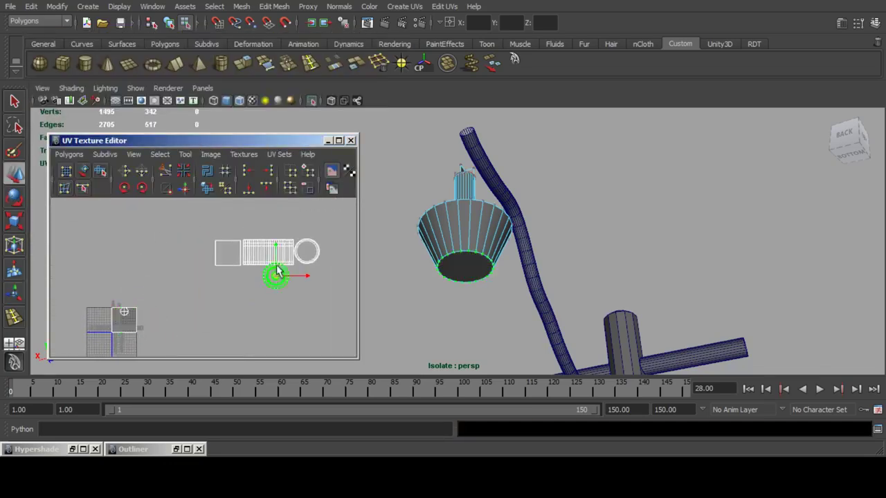
scroll(213, 282, up, 4)
alt+middle_drag(276, 265, 191, 303)
drag(231, 287, 258, 252)
scroll(236, 278, down, 5)
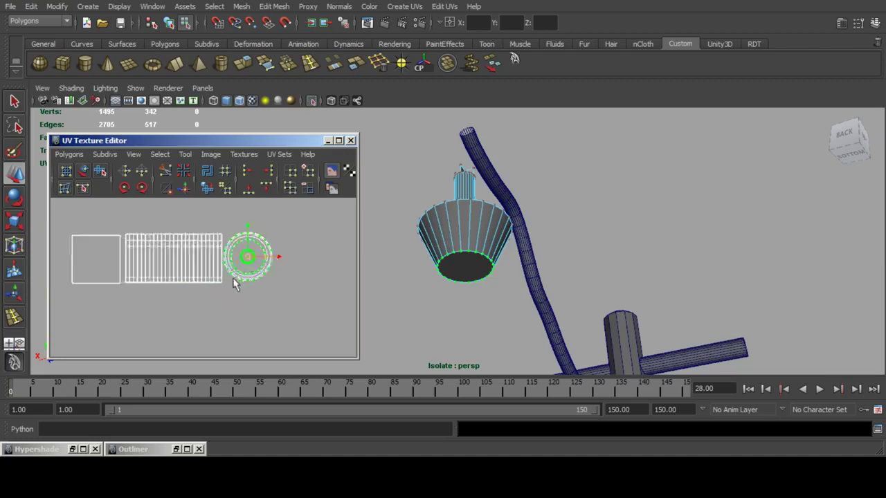
alt+drag(470, 271, 504, 295)
alt+middle_drag(478, 170, 500, 263)
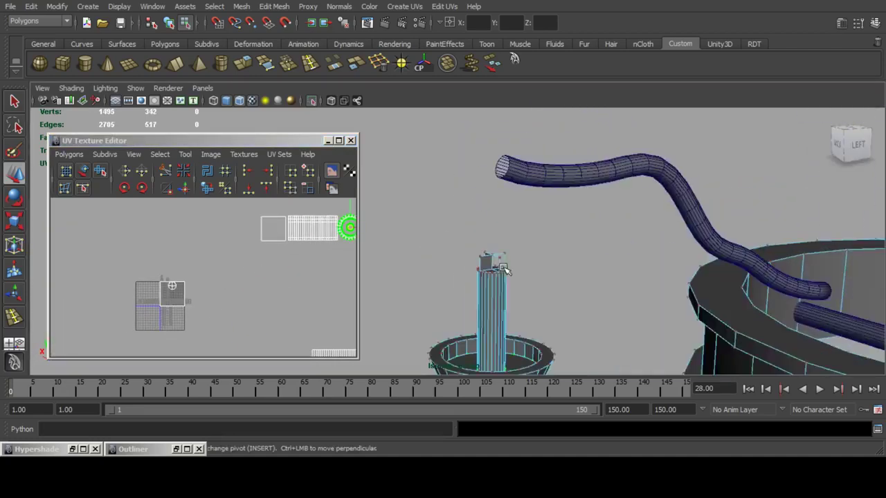
alt+drag(510, 257, 549, 263)
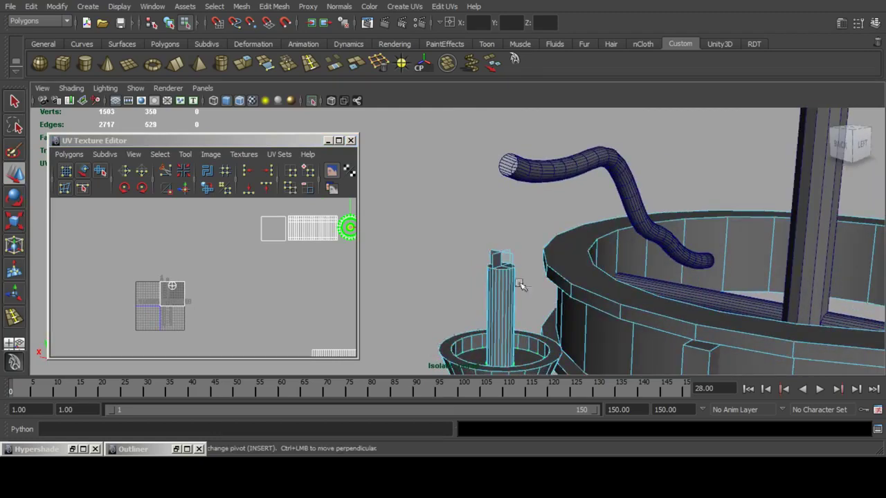
Planar-map one of the crossed planes on top of the candle from the Z axis and move its UV shell out of the texture square.
click(505, 261)
alt+right_drag(494, 263, 526, 269)
alt+drag(526, 269, 540, 274)
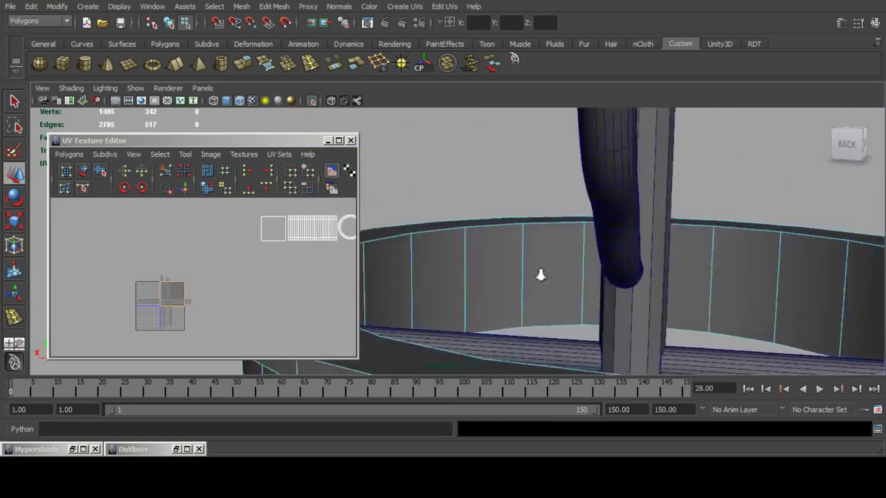
alt+right_drag(540, 274, 512, 269)
shift+click(389, 234)
click(423, 7)
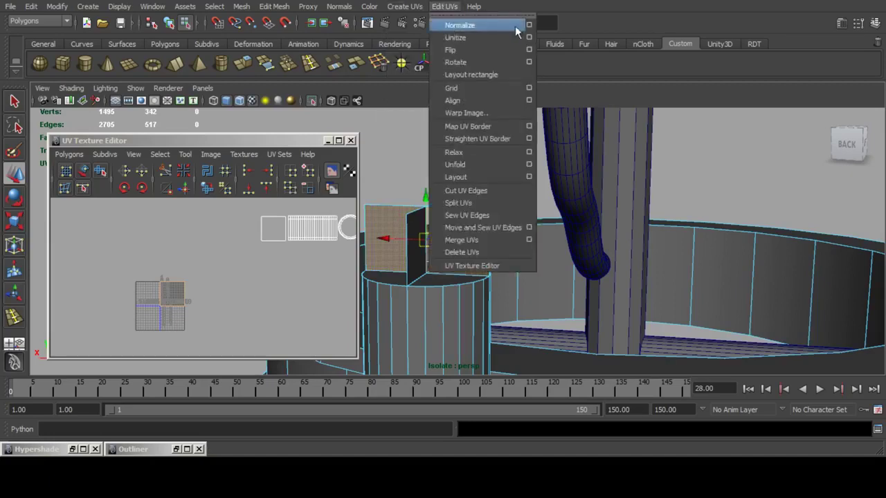
click(521, 25)
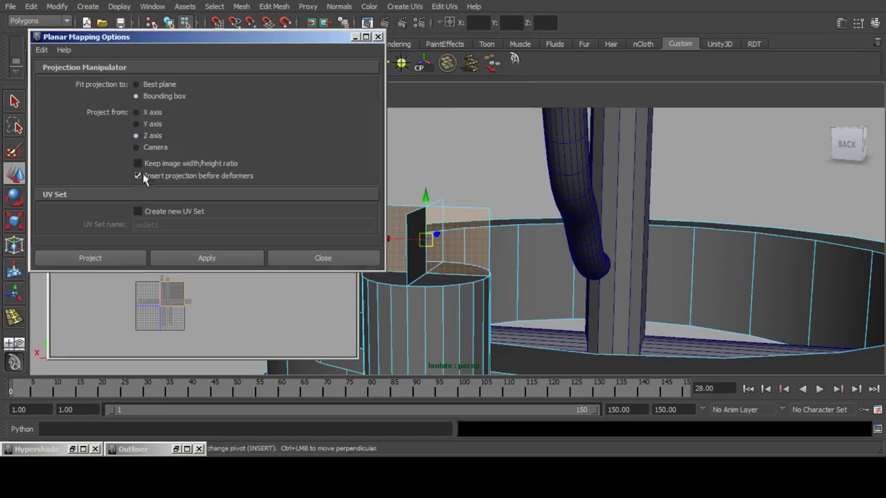
click(132, 258)
ctrl+right_drag(174, 283, 209, 283)
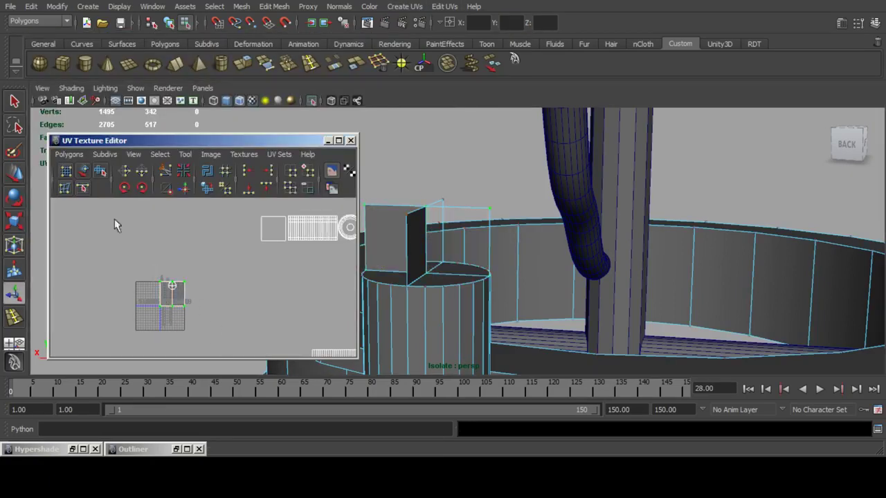
click(18, 173)
drag(206, 294, 267, 303)
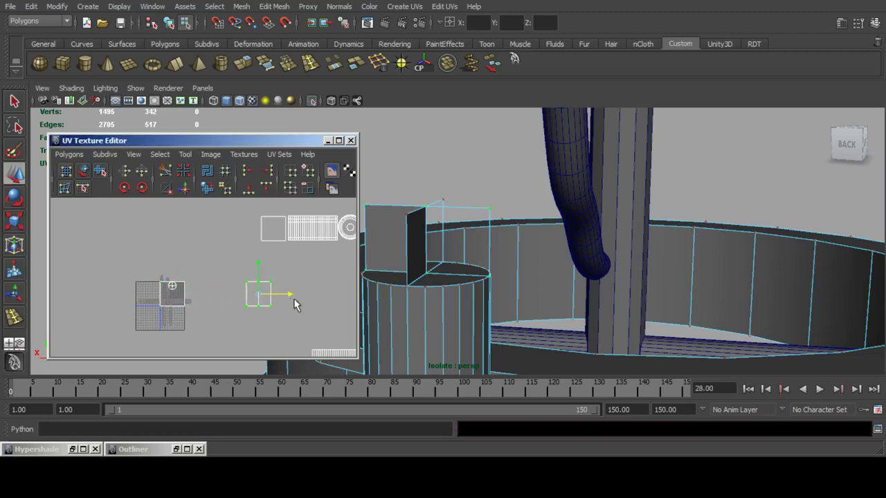
Planar-map the other crossed plane on top of the candle and move its UV shell to the first plane's shell.
alt+drag(426, 233, 529, 242)
key(F11)
click(472, 256)
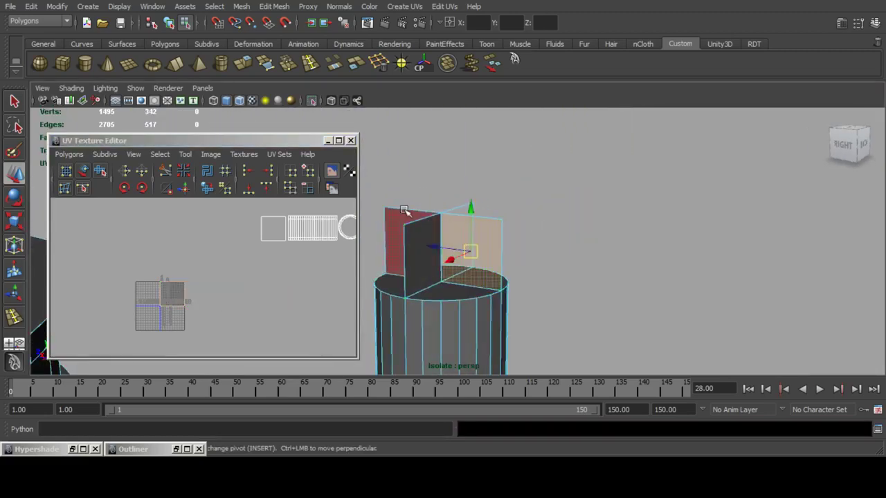
shift+click(404, 211)
click(414, 8)
click(513, 27)
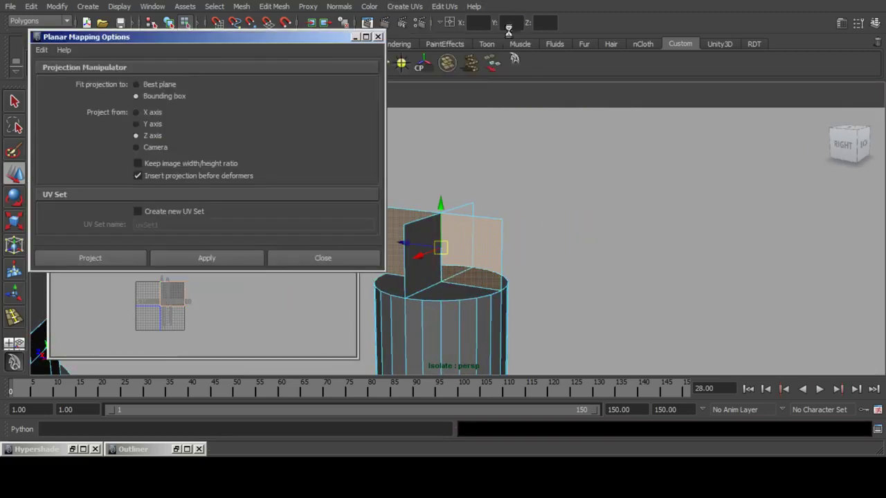
click(115, 257)
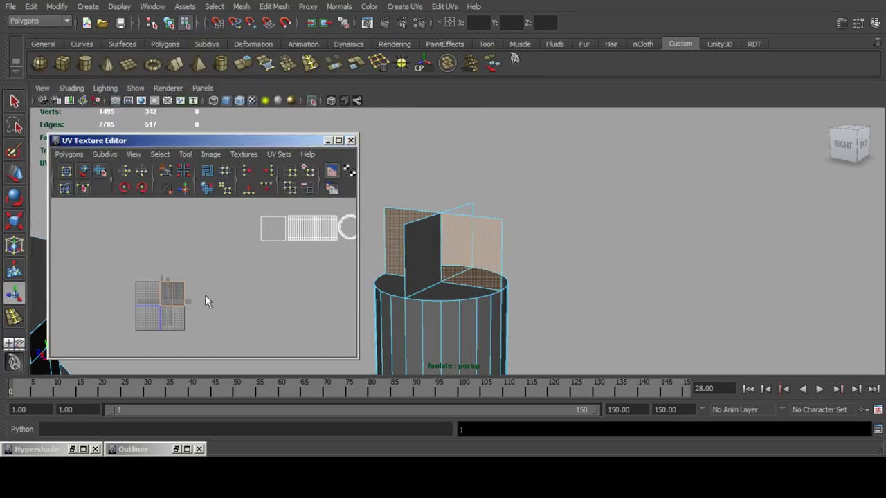
click(11, 177)
drag(204, 295, 296, 295)
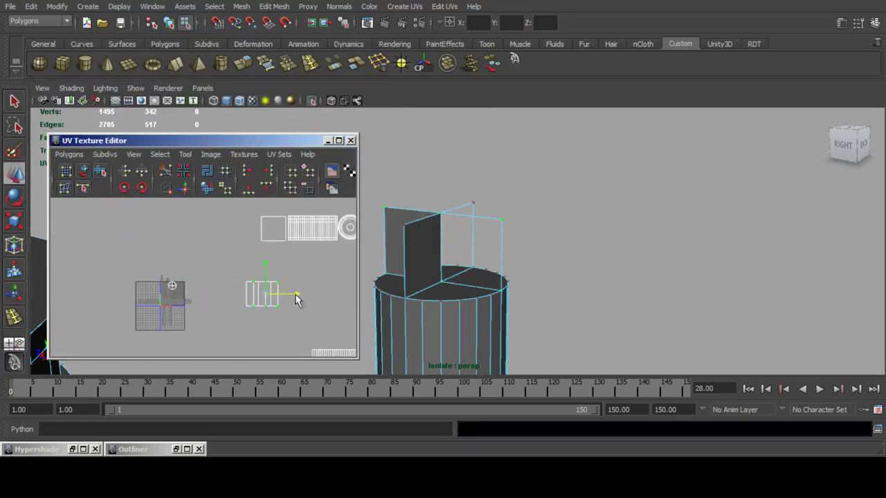
Line up the two crossed planes' UV shells over each other and move them beside the candle's striped side shell.
alt+middle_drag(289, 298, 191, 318)
scroll(191, 318, up, 2)
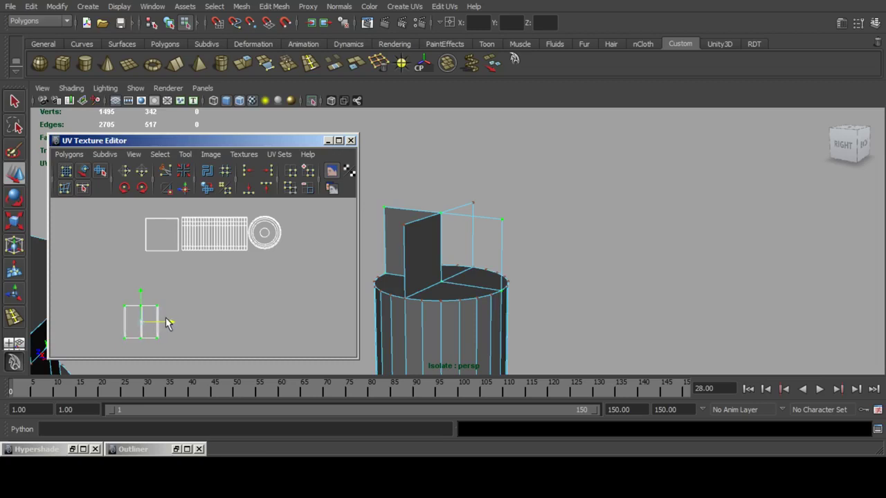
drag(166, 318, 166, 318)
scroll(166, 318, down, 5)
alt+middle_drag(214, 296, 230, 262)
drag(182, 247, 265, 300)
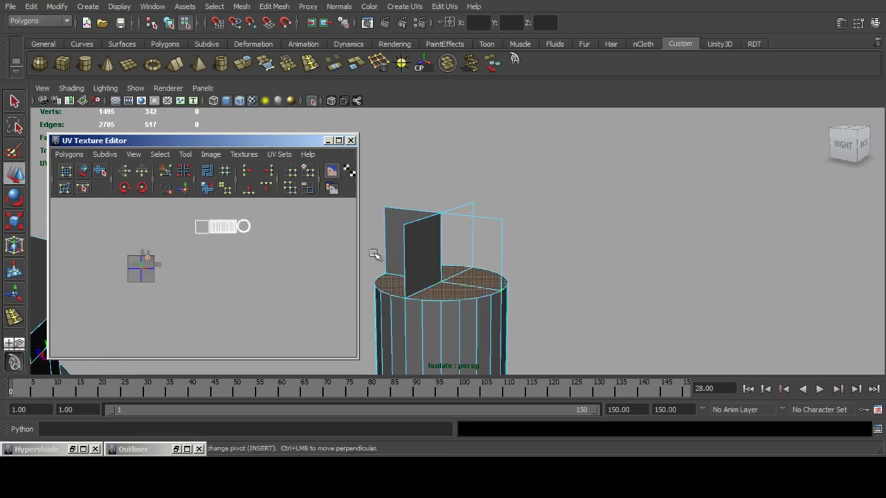
Select only the candle's flat top faces, removing the cup's faces from the selection.
key(f)
alt+drag(512, 282, 500, 302)
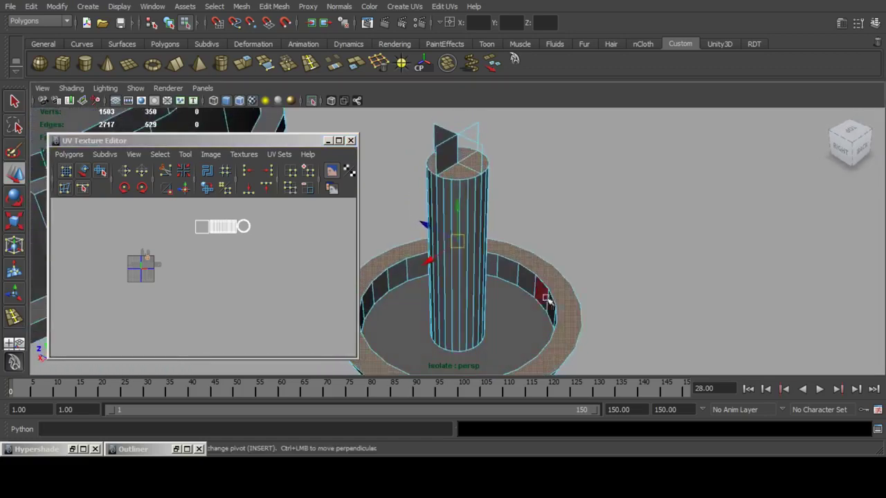
shift+click(568, 337)
alt+drag(567, 339, 542, 348)
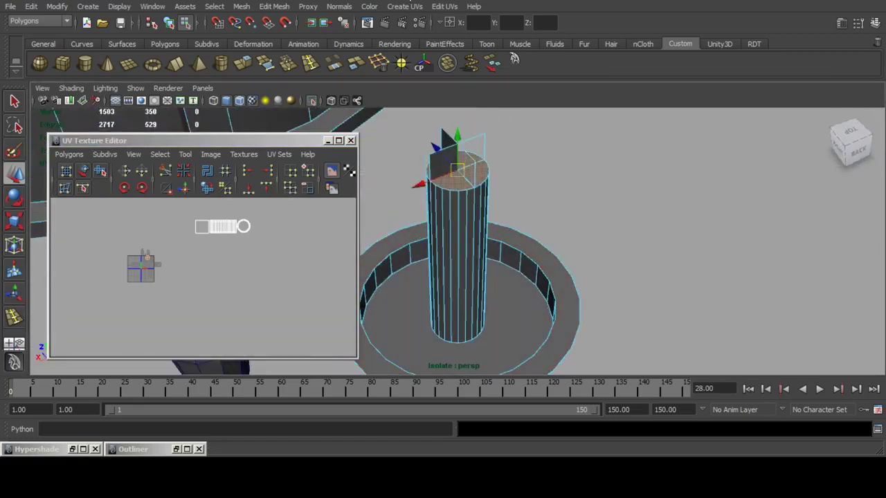
click(403, 6)
click(425, 27)
key(ctrl+z)
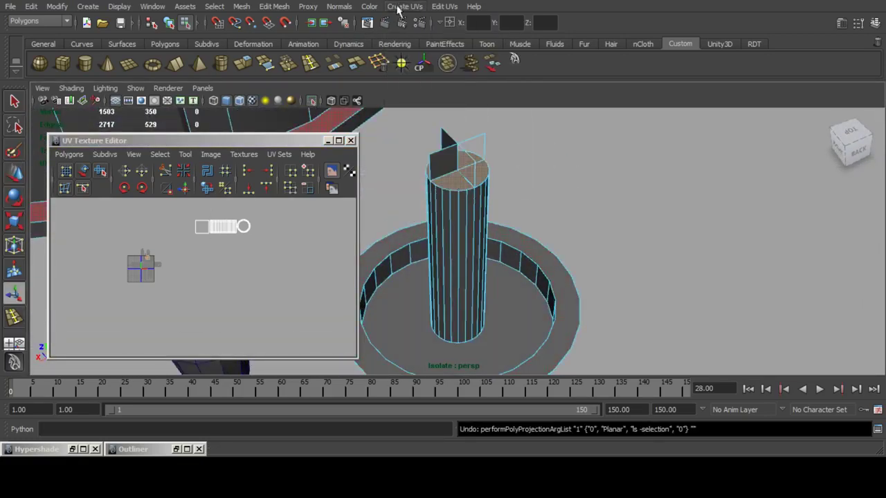
Planar-map the candle's flat top faces from the Y axis and convert the selection to their UVs.
click(404, 6)
click(521, 25)
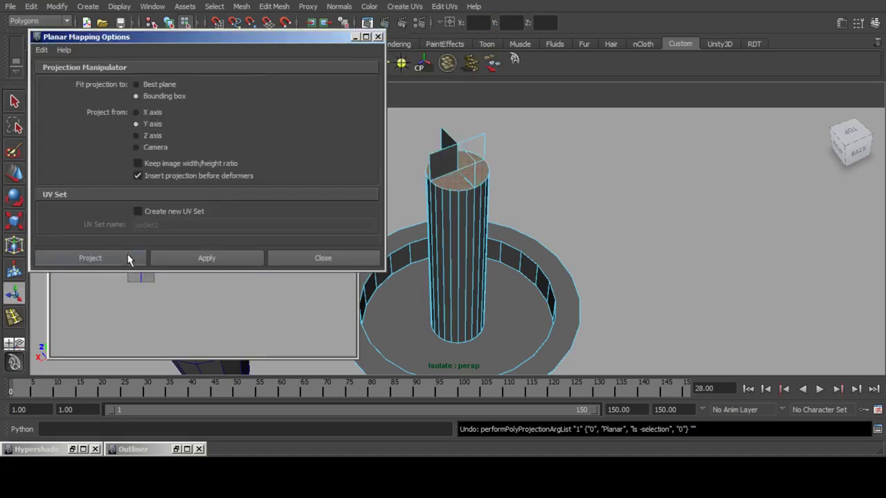
click(90, 258)
ctrl+right_drag(137, 245, 170, 285)
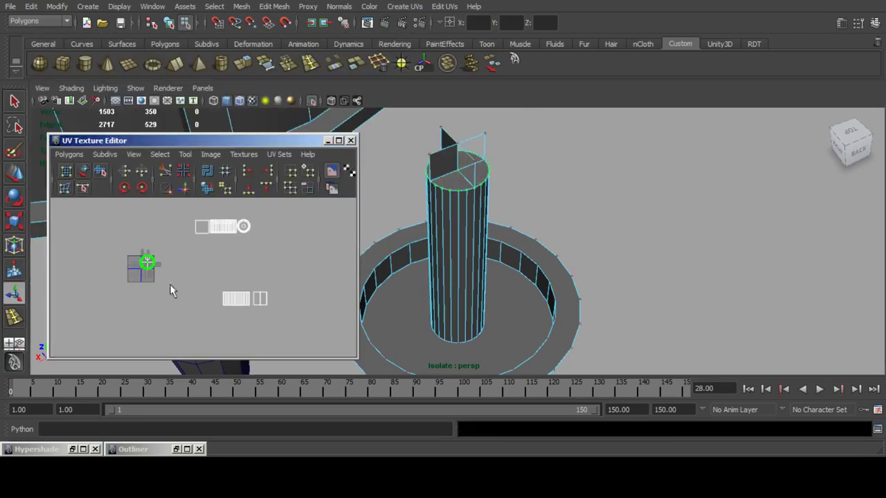
Align the candle top's circular UV shell beside the crossed planes' shell and move both closer to the striped side shell.
click(13, 176)
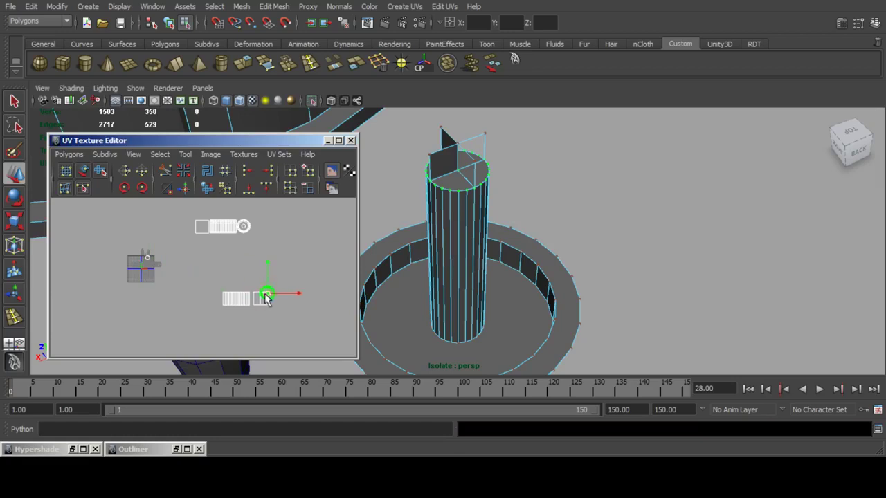
scroll(294, 292, up, 3)
alt+middle_drag(294, 287, 229, 256)
scroll(216, 222, up, 5)
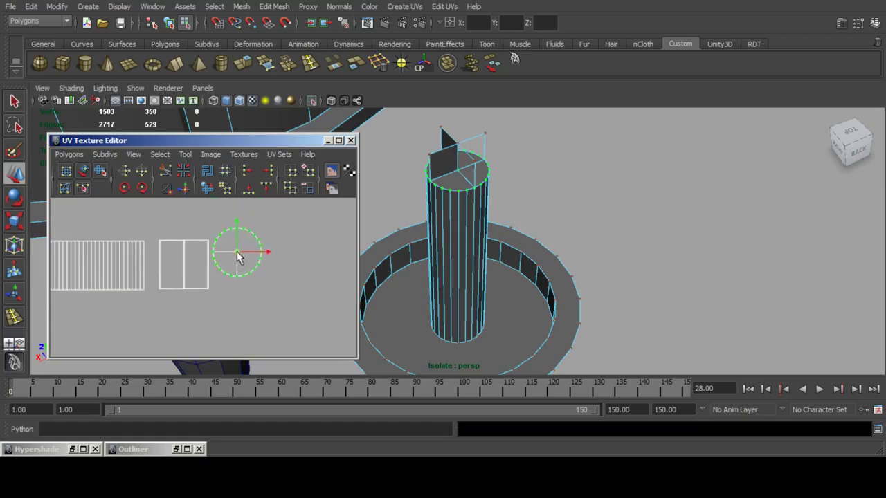
drag(237, 256, 237, 269)
drag(154, 237, 271, 289)
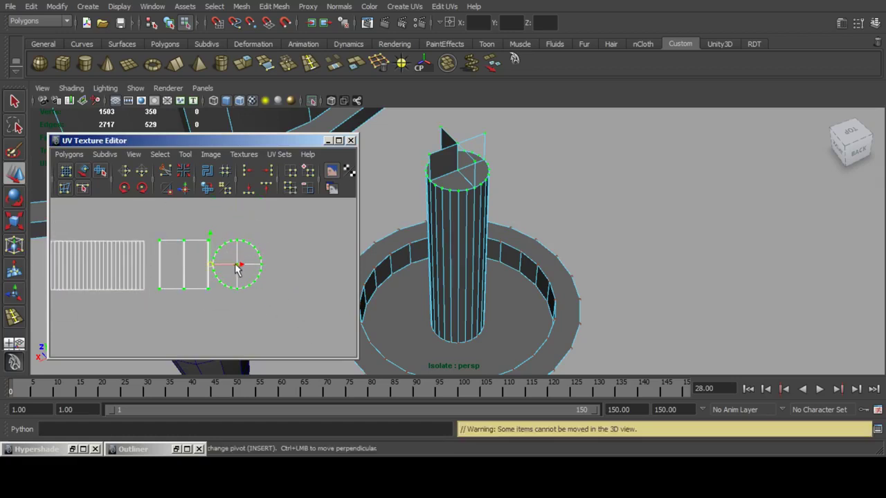
drag(236, 265, 224, 262)
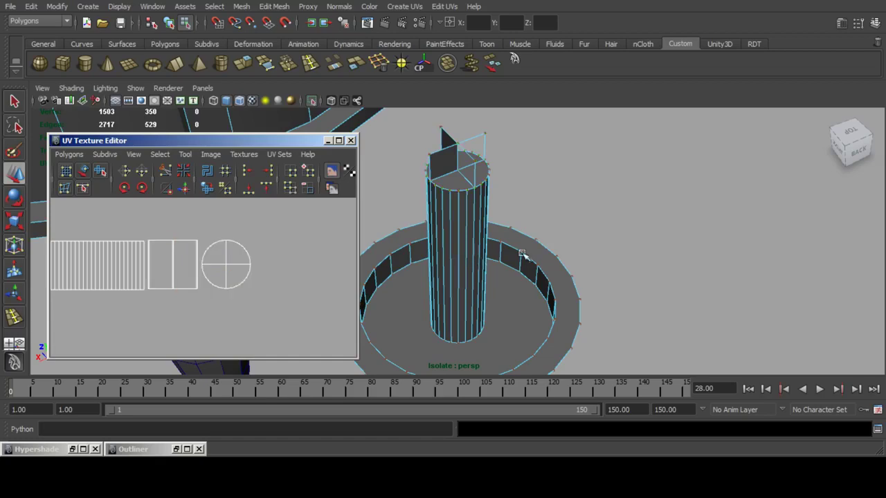
Select the cup's rim, inner floor and underside faces and apply planar mapping to them.
right_drag(522, 254, 528, 264)
click(559, 277)
shift+click(540, 317)
alt+drag(572, 326, 520, 231)
shift+click(490, 366)
click(417, 9)
click(423, 26)
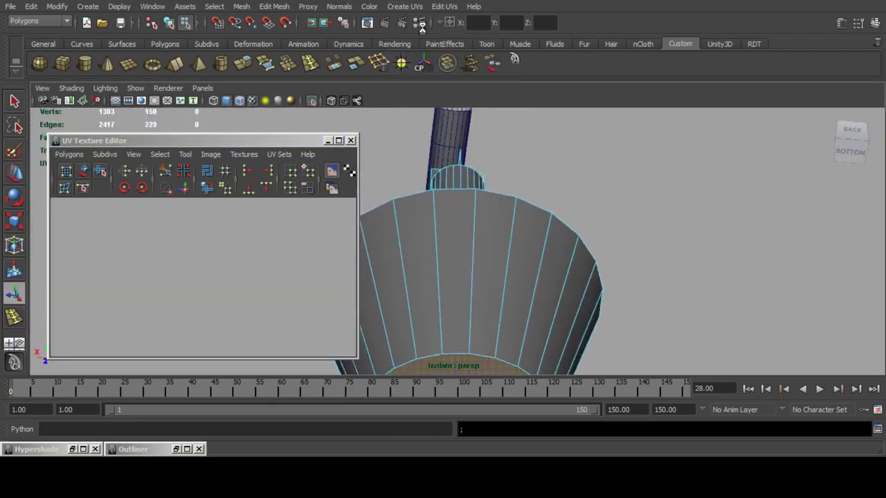
Move the cup's concentric circular UV shells out of the texture square and center them over the ring's circular shell.
right_drag(202, 264, 220, 267)
scroll(145, 235, down, 5)
drag(133, 225, 270, 328)
click(18, 180)
scroll(253, 253, down, 5)
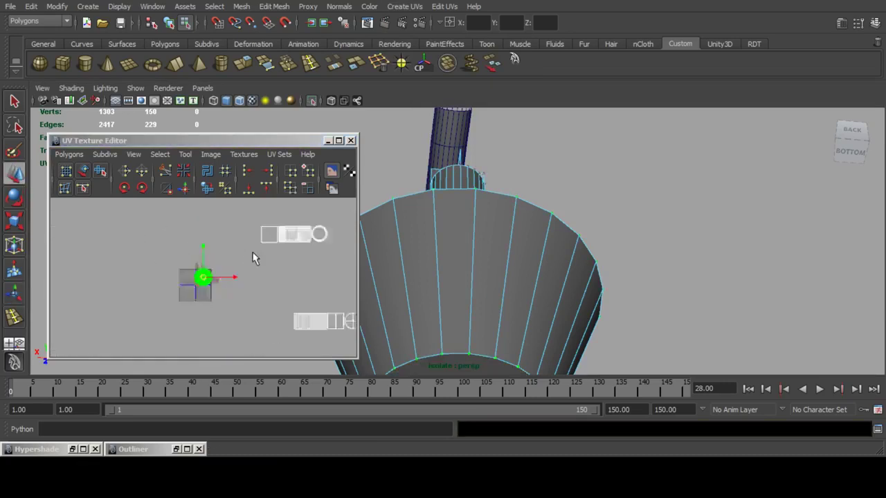
scroll(252, 254, down, 1)
alt+middle_drag(225, 277, 155, 306)
scroll(250, 295, up, 6)
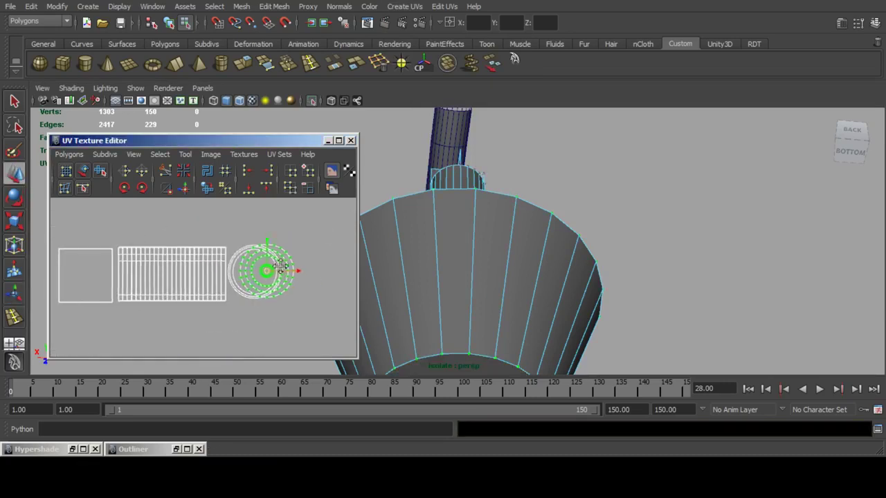
drag(261, 279, 239, 276)
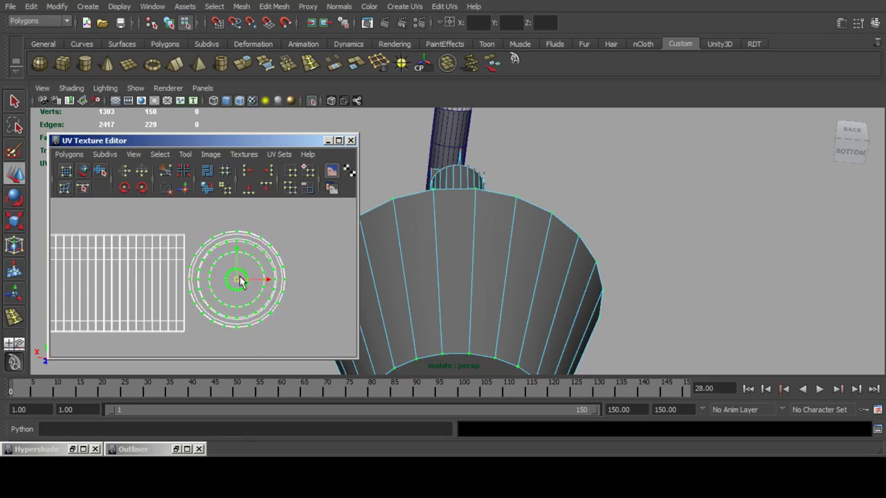
Return to object selection and save the scene.
scroll(258, 270, down, 6)
scroll(258, 271, down, 1)
alt+middle_drag(258, 271, 259, 242)
scroll(262, 254, down, 2)
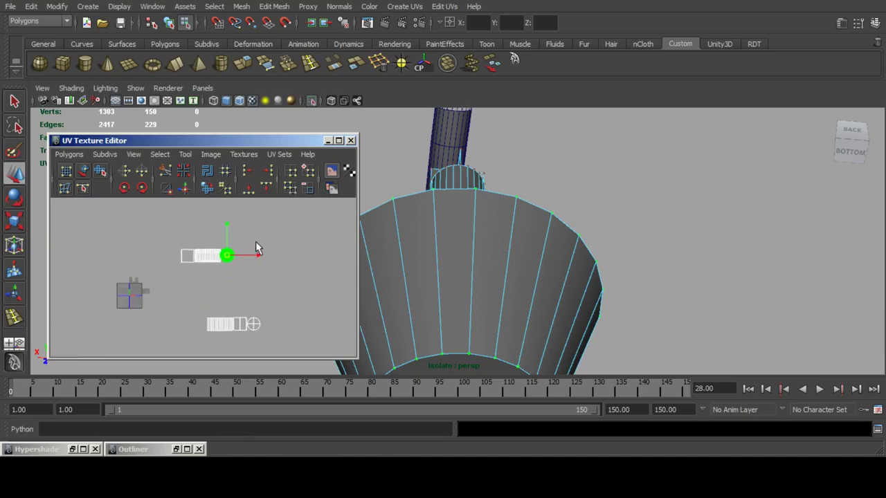
key(F8)
scroll(501, 218, down, 5)
scroll(504, 221, down, 2)
alt+drag(504, 220, 544, 271)
key(q)
key(ctrl+s)
Add the chandelier's central pole with its base and the curved arm to the selection, then turn off the isolated view.
scroll(570, 266, down, 5)
alt+middle_drag(544, 271, 526, 284)
shift+click(480, 301)
scroll(503, 286, down, 6)
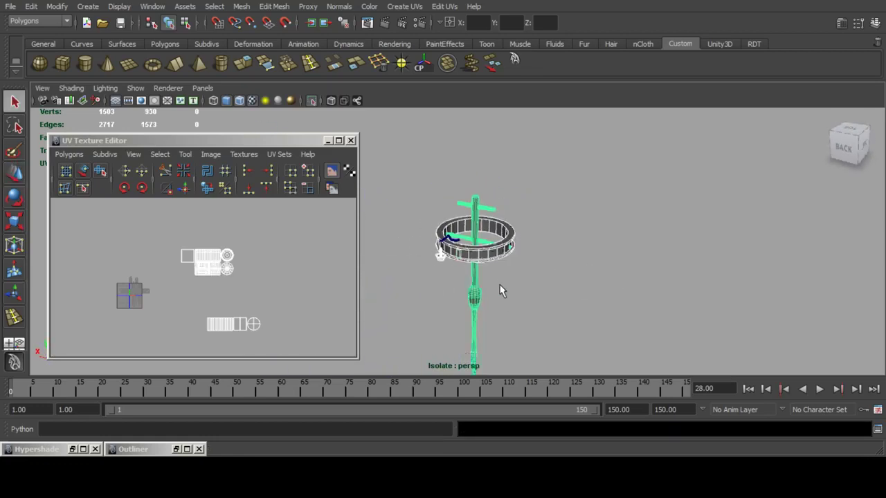
alt+middle_drag(531, 252, 540, 235)
scroll(540, 234, up, 5)
scroll(216, 290, up, 5)
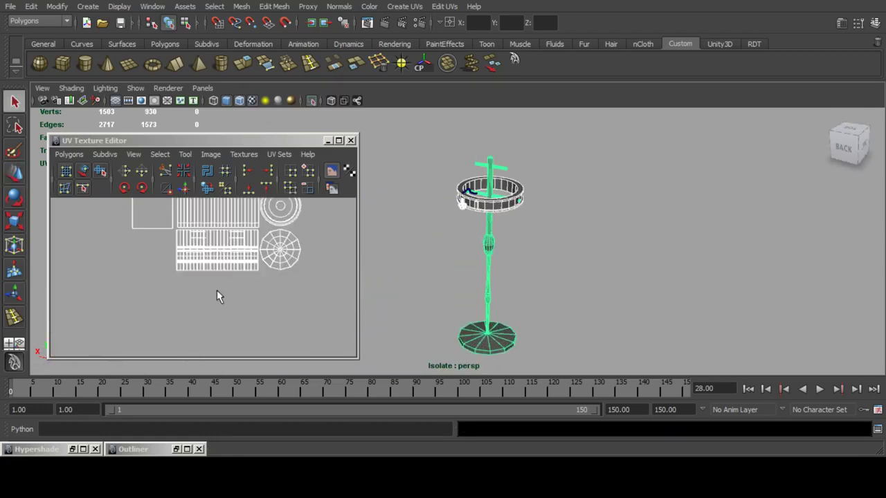
alt+middle_drag(234, 264, 233, 273)
alt+middle_drag(540, 220, 540, 240)
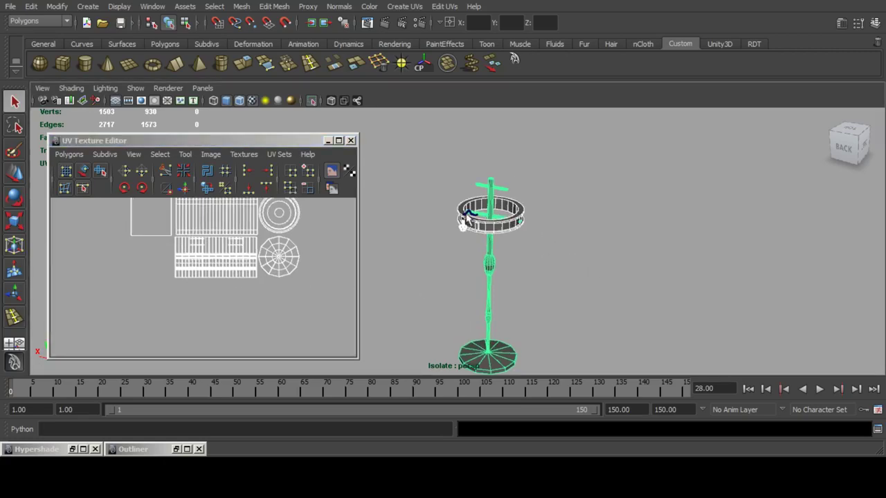
shift+click(468, 212)
alt+drag(509, 257, 468, 255)
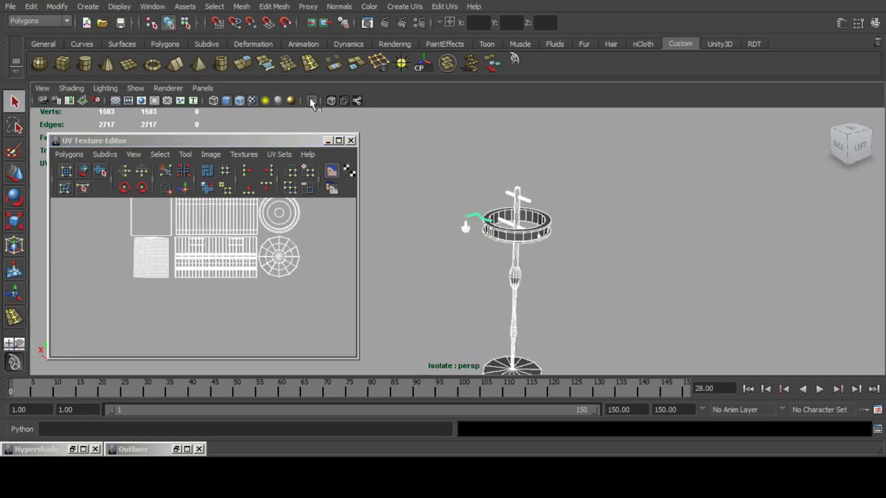
click(312, 102)
Add another room prop plus the sideboard's upright turned ornament, square-topped candlestick and its candle to the selection.
alt+drag(523, 232, 620, 268)
alt+middle_drag(696, 251, 503, 256)
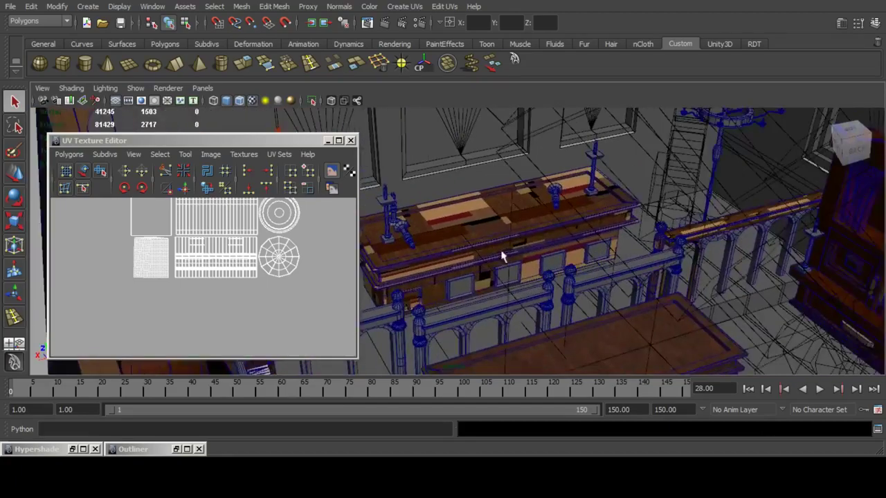
alt+drag(613, 266, 669, 277)
alt+middle_drag(668, 277, 433, 316)
alt+drag(433, 316, 417, 246)
shift+click(414, 218)
alt+middle_drag(415, 221, 582, 243)
alt+drag(581, 242, 385, 242)
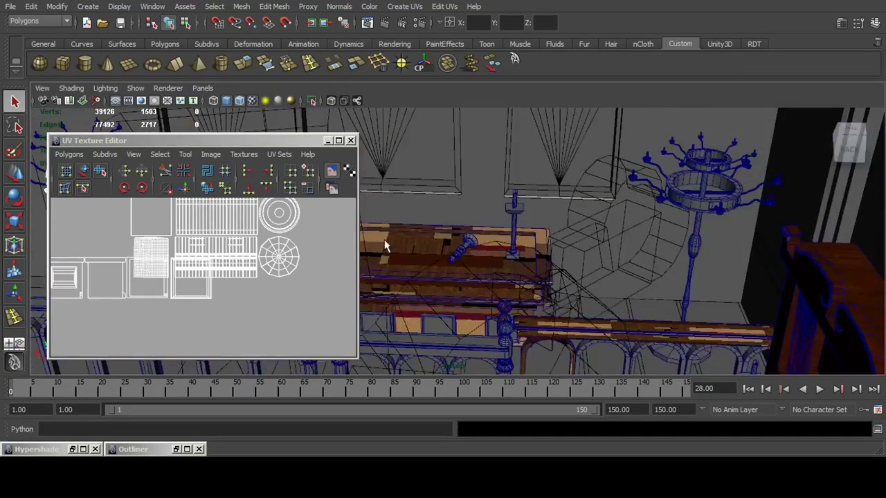
alt+middle_drag(385, 240, 491, 263)
scroll(491, 264, up, 4)
alt+drag(501, 266, 473, 253)
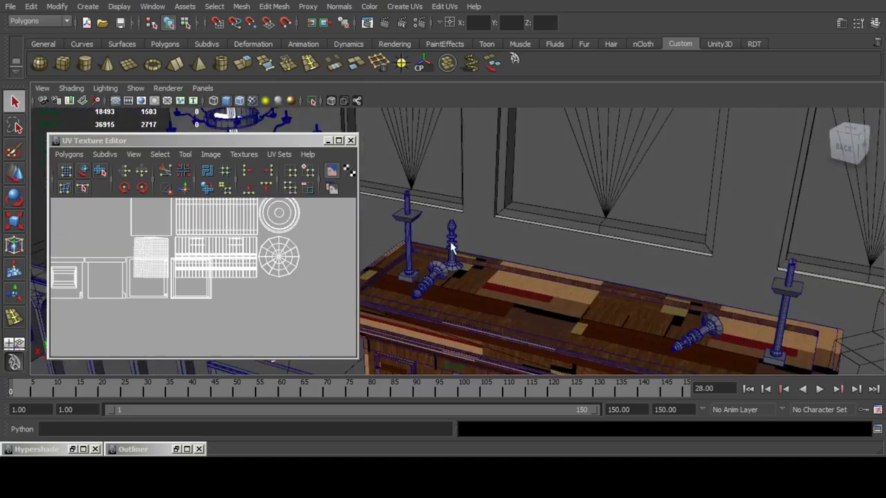
shift+click(451, 246)
shift+click(409, 232)
alt+drag(405, 272, 414, 277)
click(367, 209)
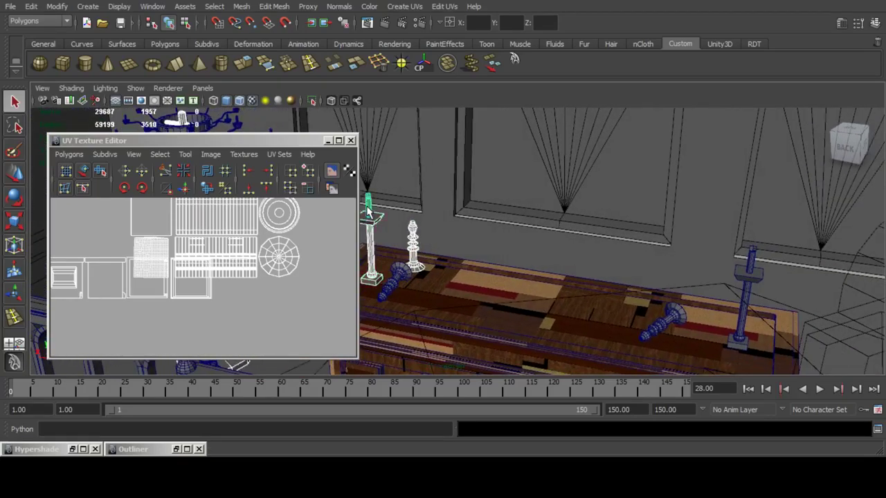
Select the detached group of strip, two-rectangle and circle UV shells and move it toward the shell group beneath the texture square.
alt+middle_drag(452, 236, 531, 253)
scroll(284, 261, down, 5)
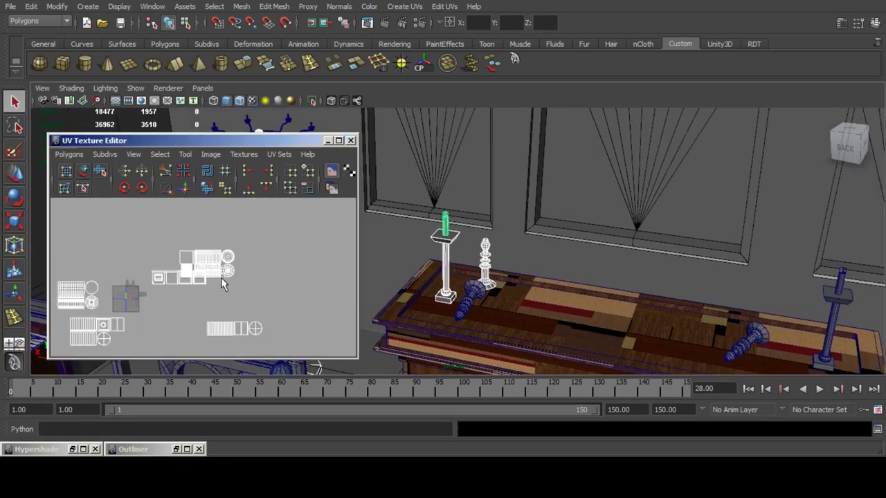
scroll(295, 239, down, 1)
alt+middle_drag(220, 279, 70, 223)
scroll(255, 237, up, 3)
drag(147, 242, 297, 302)
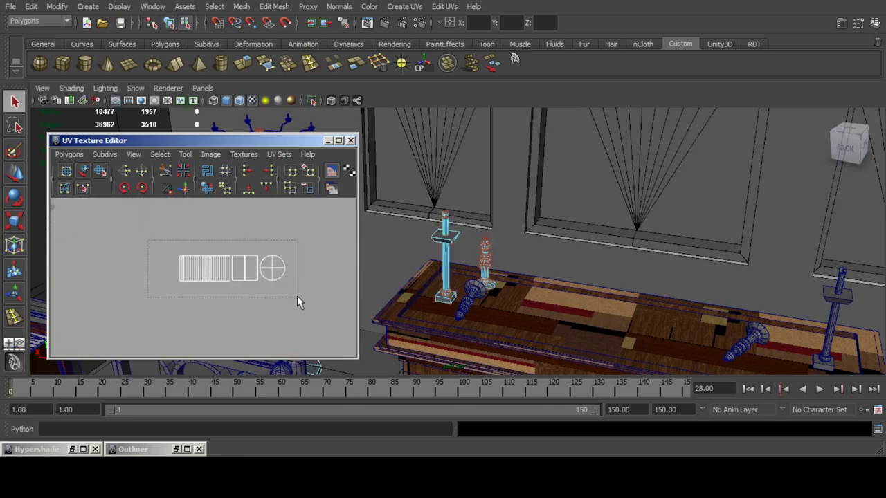
click(14, 174)
alt+middle_drag(236, 246, 284, 247)
drag(285, 270, 111, 272)
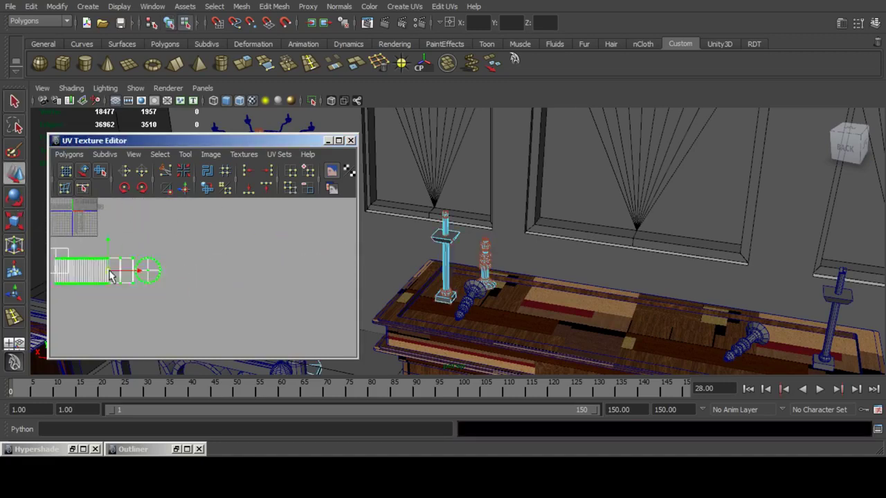
Align the moved shells with the candlestick layout so their circle sits over its matching circular shell.
scroll(275, 231, up, 2)
alt+middle_drag(111, 273, 280, 256)
scroll(276, 232, up, 2)
drag(321, 227, 141, 251)
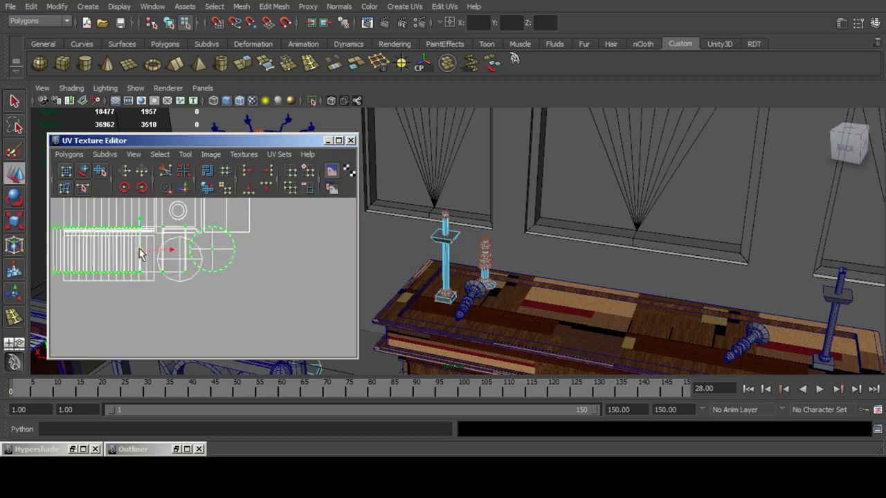
scroll(219, 264, up, 3)
alt+middle_drag(142, 252, 215, 286)
drag(190, 264, 130, 281)
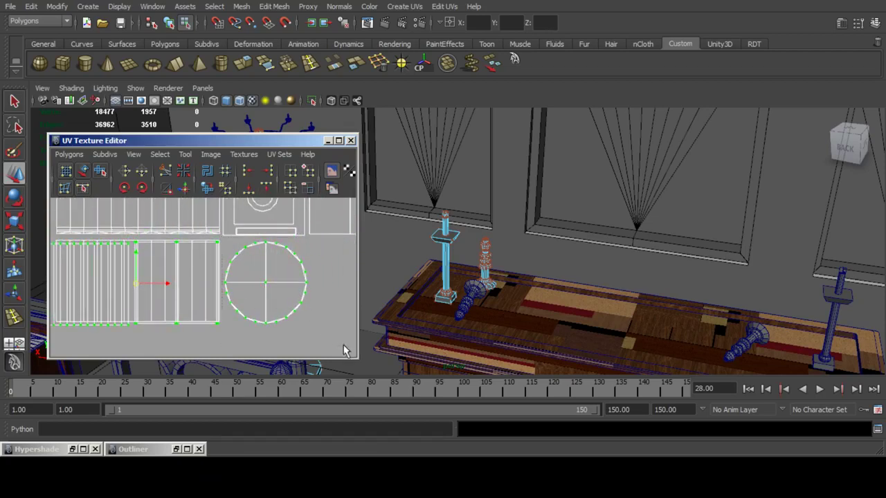
Drop the circle from the UV selection and stack the two rectangular shells over the layout's matching pair of rectangles.
ctrl+drag(344, 345, 345, 346)
scroll(213, 282, down, 3)
alt+middle_drag(214, 282, 168, 308)
drag(89, 305, 199, 248)
scroll(228, 248, up, 5)
alt+middle_drag(228, 248, 134, 292)
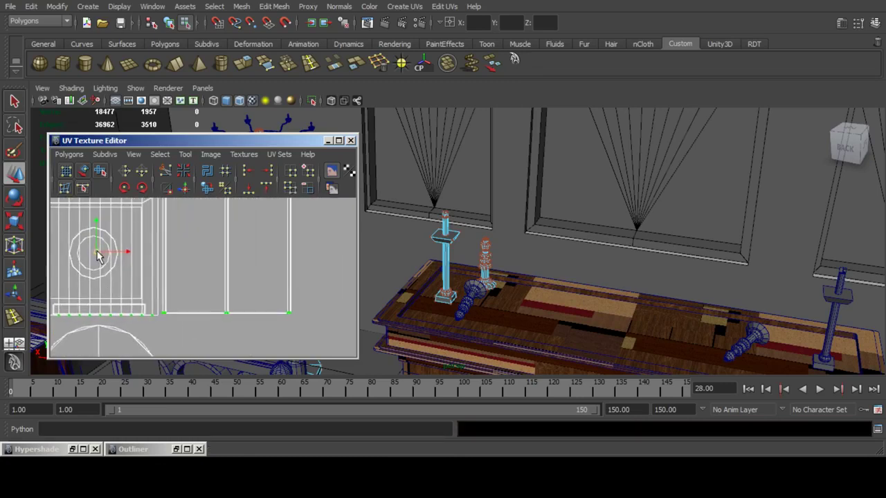
drag(97, 252, 98, 252)
Drop the two rectangles from the UV selection and move only the dense striped shell beneath the layout's second row.
alt+middle_drag(197, 255, 191, 297)
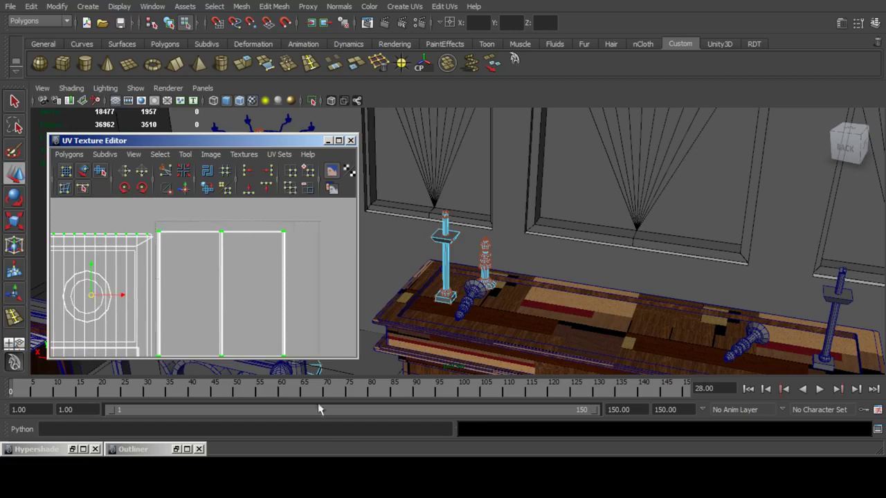
ctrl+drag(320, 409, 320, 410)
scroll(192, 305, down, 5)
alt+middle_drag(171, 314, 270, 271)
drag(231, 240, 175, 357)
Select the faces of the second row's striped shell and frame them in the 3D view to identify the part.
right_drag(113, 292, 111, 306)
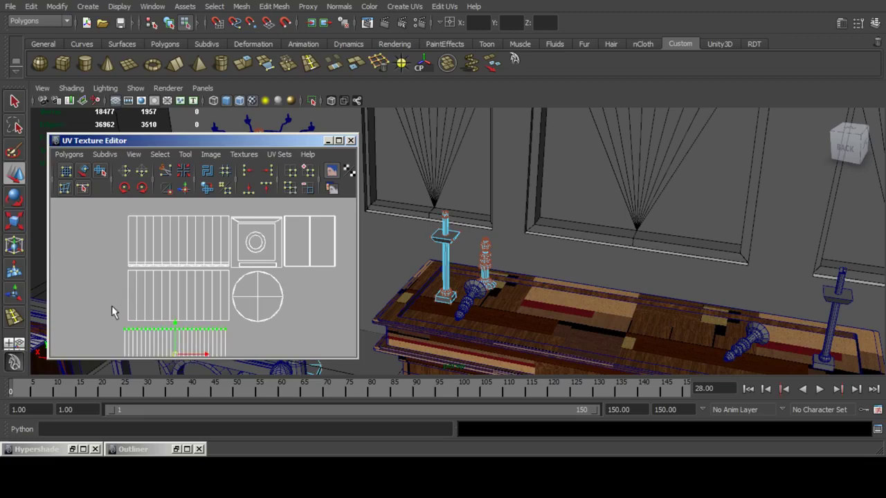
drag(108, 292, 230, 281)
key(f)
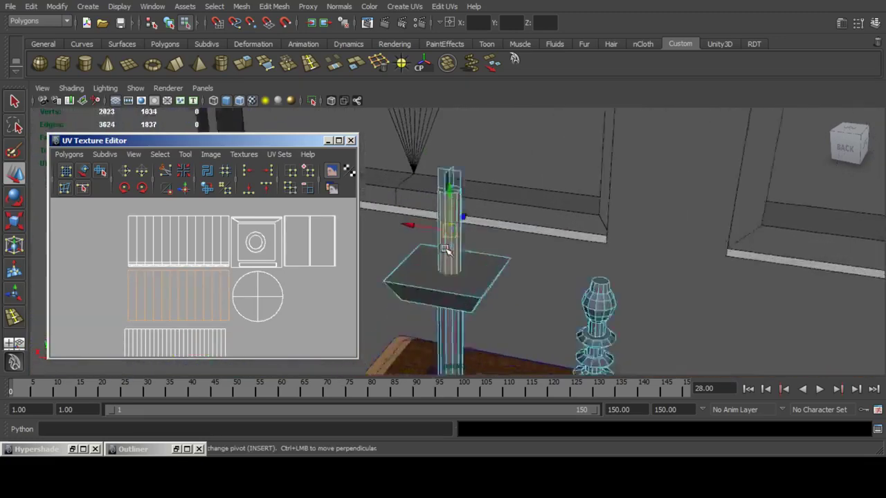
Stack the dense striped UV shell exactly over the striped shell in the second row, beside the circle.
scroll(165, 282, down, 3)
alt+middle_drag(169, 313, 172, 288)
drag(151, 284, 242, 344)
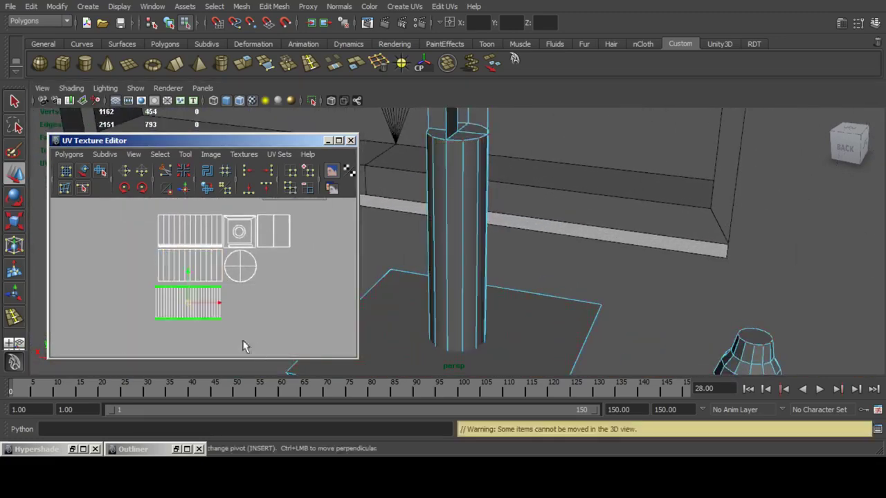
scroll(201, 329, up, 3)
drag(174, 322, 172, 254)
key(a)
alt+middle_drag(147, 305, 180, 265)
scroll(204, 266, up, 5)
drag(151, 257, 158, 257)
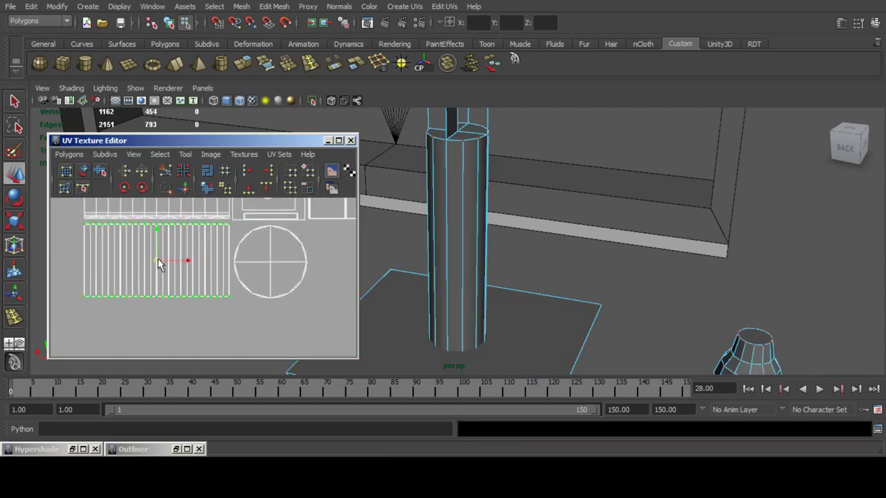
Return from UV editing to object selection and save the scene again.
scroll(263, 270, down, 5)
click(466, 266)
scroll(515, 250, down, 5)
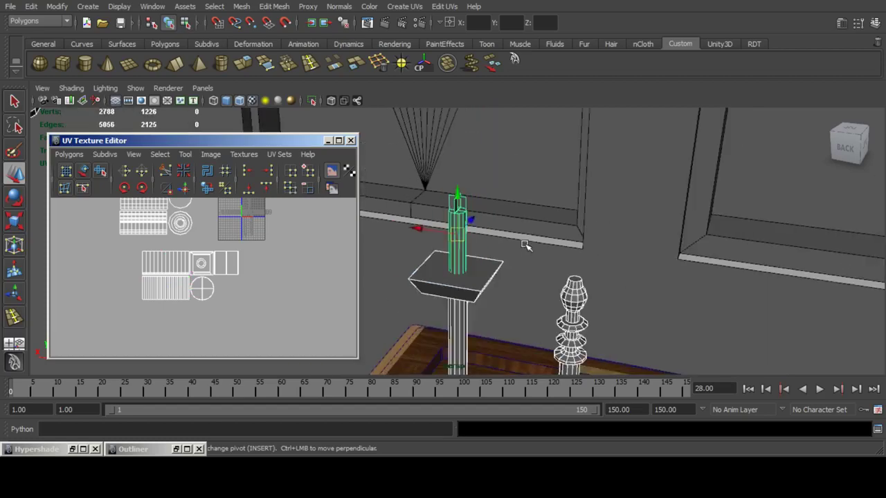
key(q)
key(ctrl+s)
Select only the sideboard's main body, leaving the candlesticks and other props unselected.
scroll(522, 249, down, 5)
alt+drag(523, 250, 633, 268)
alt+middle_drag(633, 268, 466, 293)
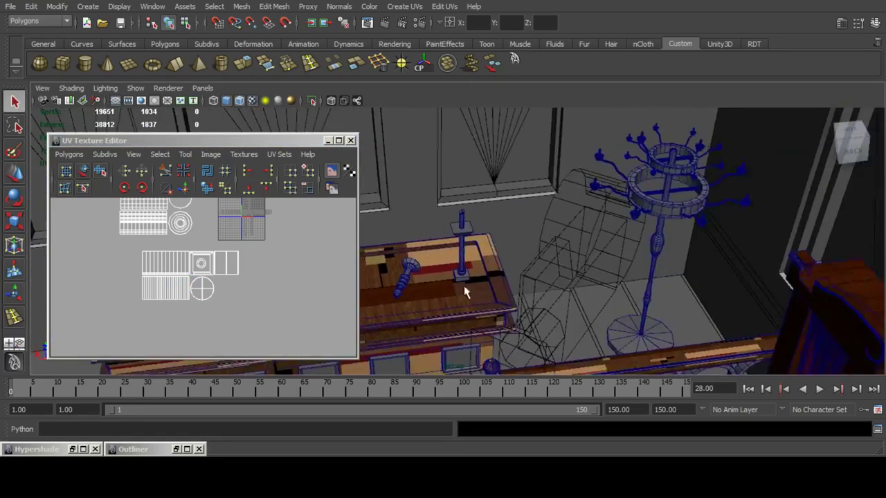
alt+drag(467, 293, 475, 307)
alt+middle_drag(475, 307, 527, 301)
click(527, 301)
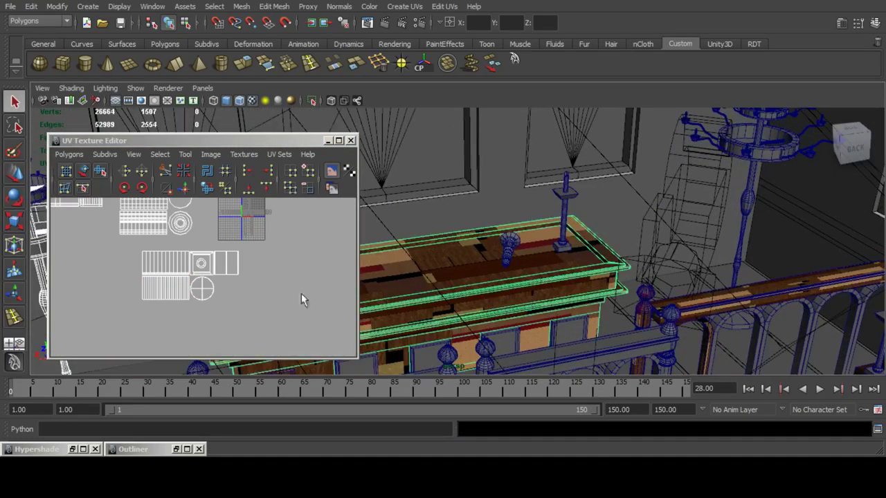
scroll(183, 276, down, 3)
scroll(488, 269, down, 4)
alt+drag(491, 269, 521, 262)
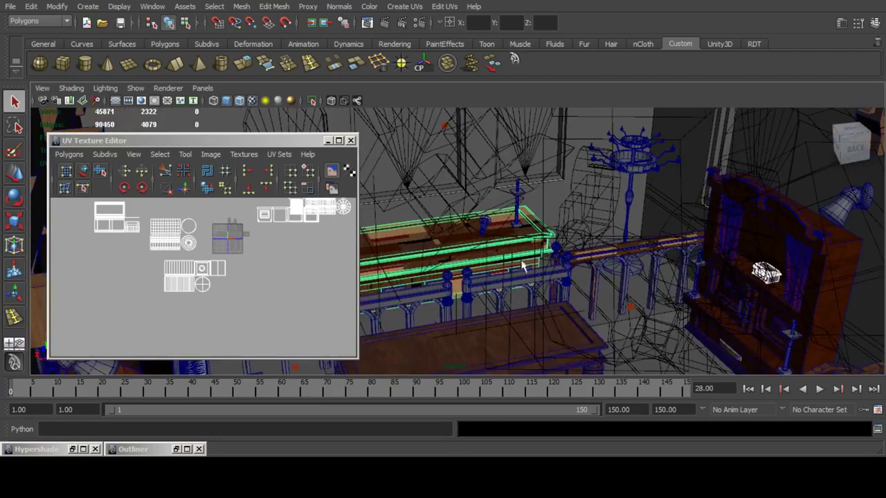
click(433, 239)
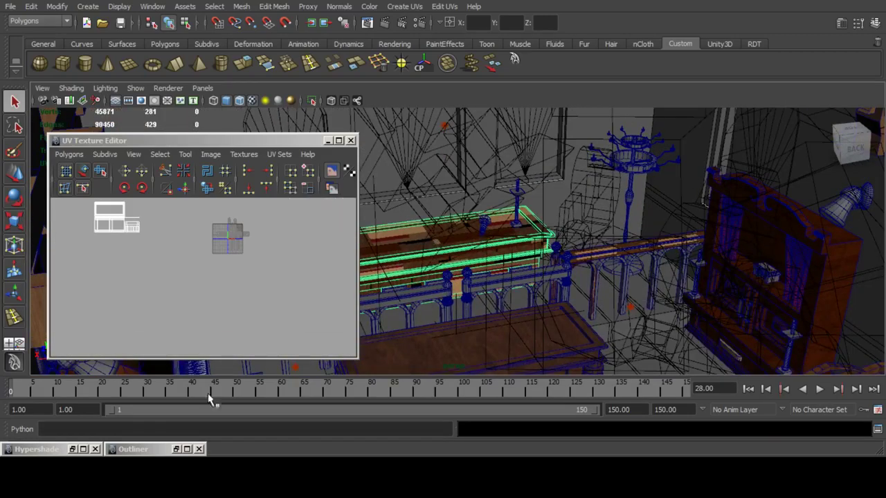
Assign the default grey material to the sideboard's body and repeat the assignment on its first front panel frame.
click(76, 450)
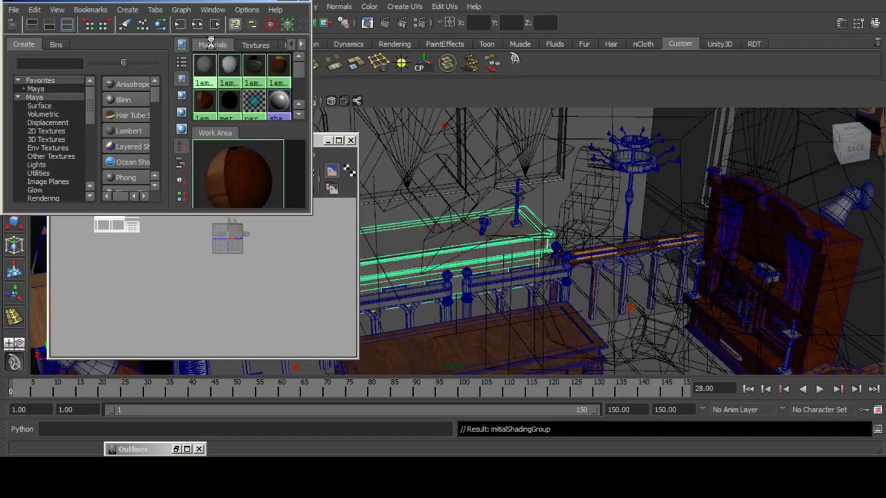
click(284, 2)
alt+drag(443, 161, 396, 188)
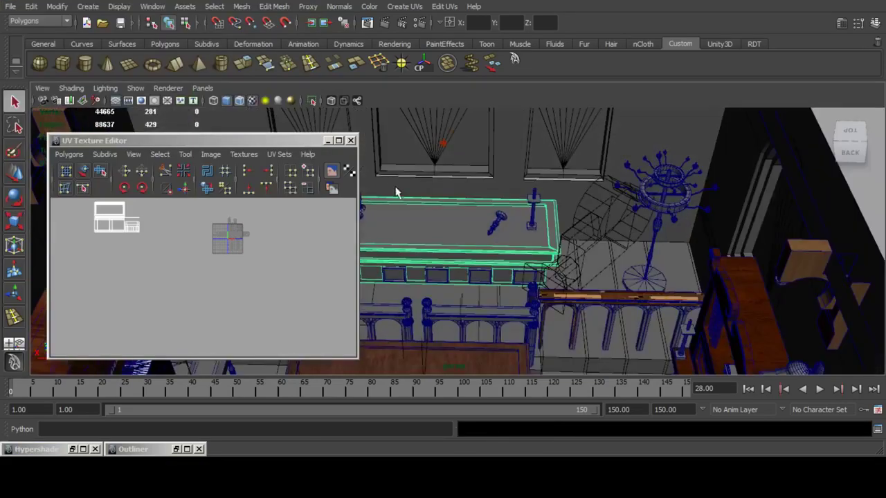
click(328, 140)
key(f)
click(296, 292)
key(g)
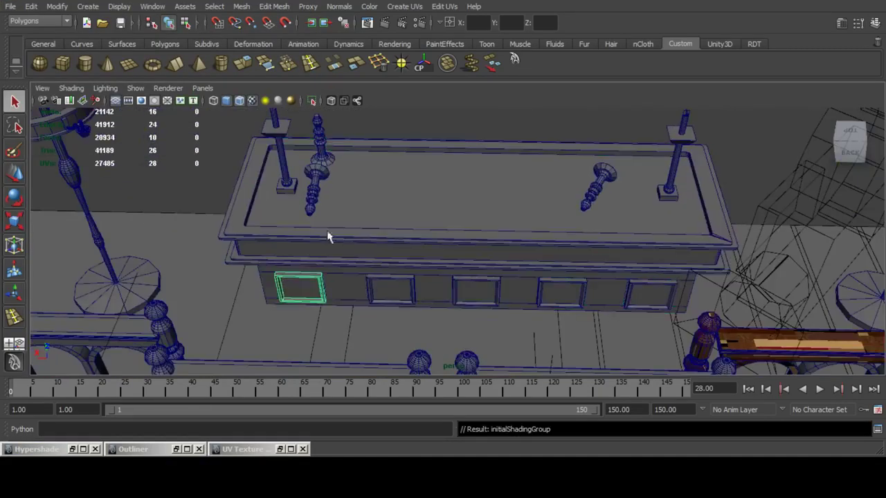
Add the sideboard's body, upright turned ornament, square-topped candlestick and its candle to the front panel frame selection.
alt+middle_drag(328, 236, 389, 233)
shift+click(446, 215)
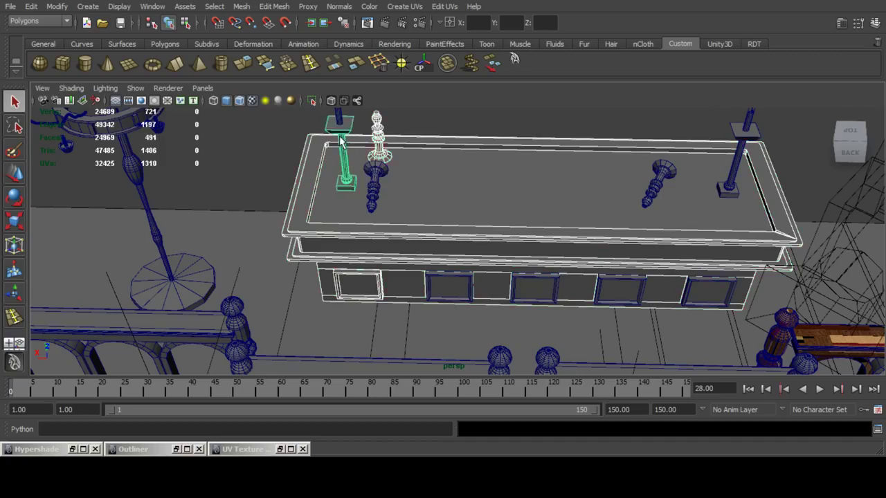
scroll(339, 140, up, 2)
alt+middle_drag(339, 140, 377, 225)
alt+middle_drag(211, 246, 384, 255)
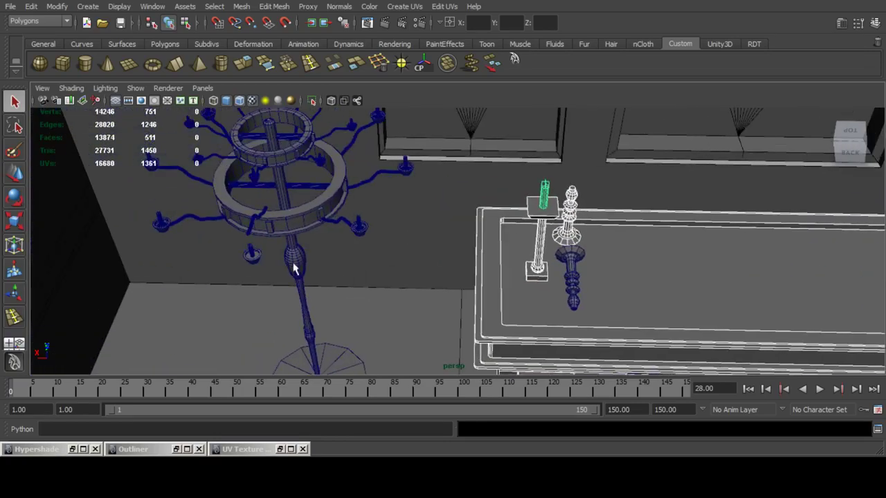
Add the chandelier's central pole, one curved arm, a candle cup with its candle and the large ring to the selection.
scroll(294, 200, up, 3)
alt+middle_drag(294, 200, 385, 247)
alt+drag(386, 247, 251, 243)
alt+middle_drag(224, 200, 346, 279)
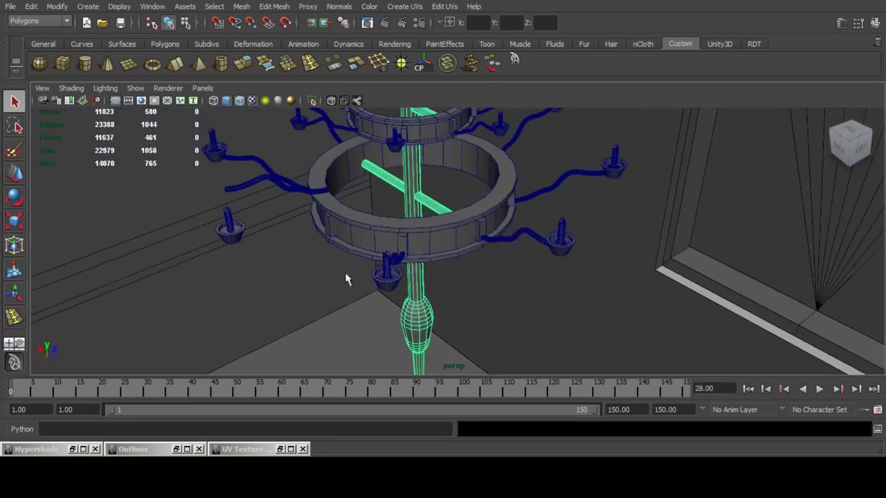
shift+click(306, 192)
shift+click(234, 234)
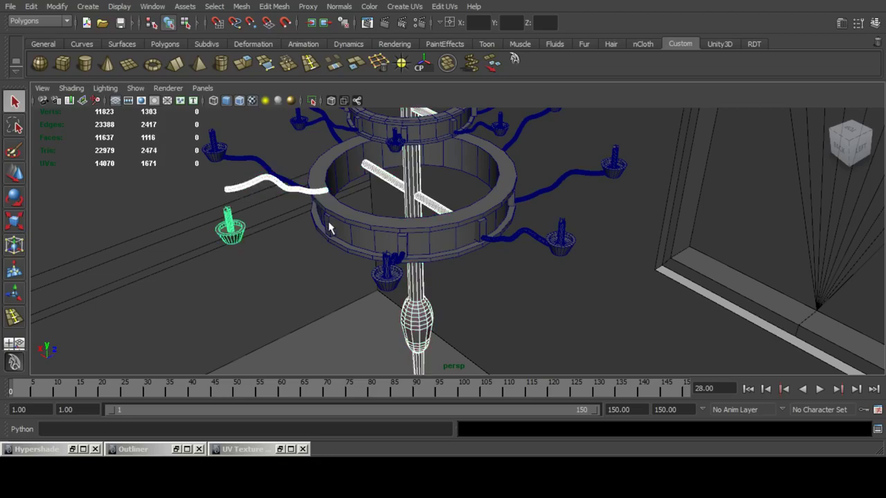
shift+click(372, 230)
Add the small chest on the wooden cabinet's shelf to the selection.
scroll(372, 231, down, 6)
alt+drag(374, 230, 588, 268)
alt+middle_drag(595, 269, 389, 180)
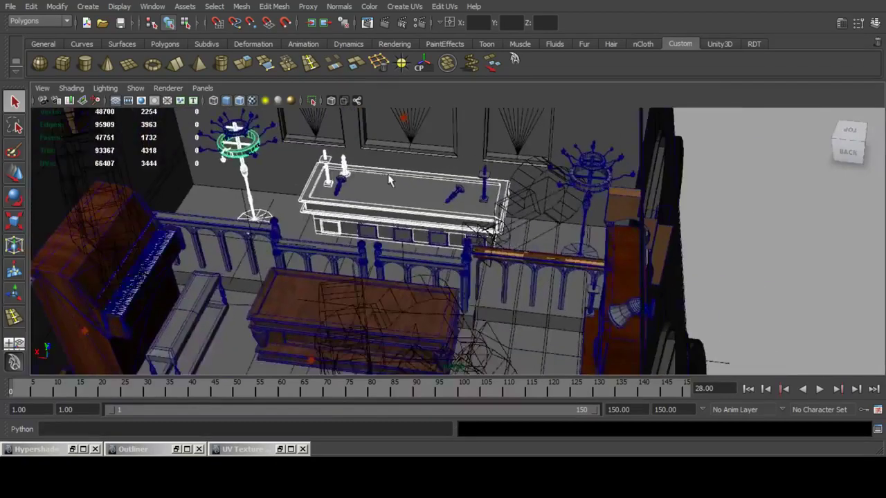
alt+drag(389, 180, 378, 251)
alt+right_drag(378, 251, 407, 254)
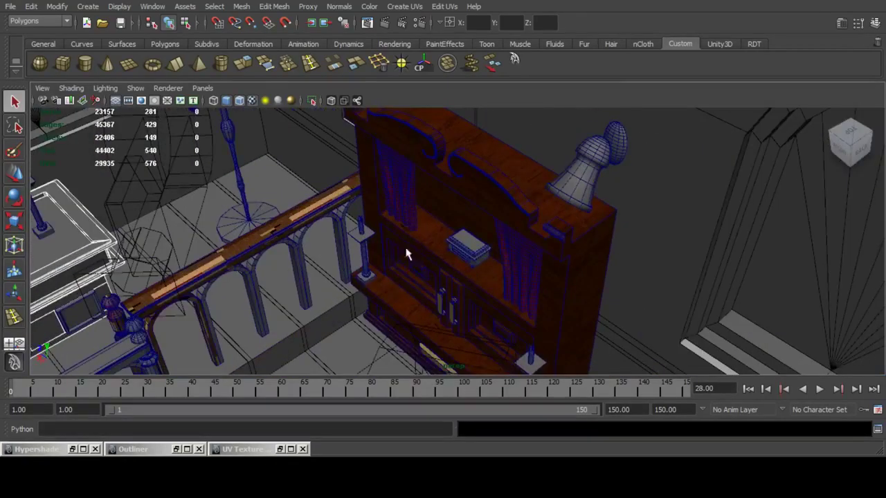
alt+middle_drag(250, 319, 370, 259)
alt+drag(370, 258, 451, 234)
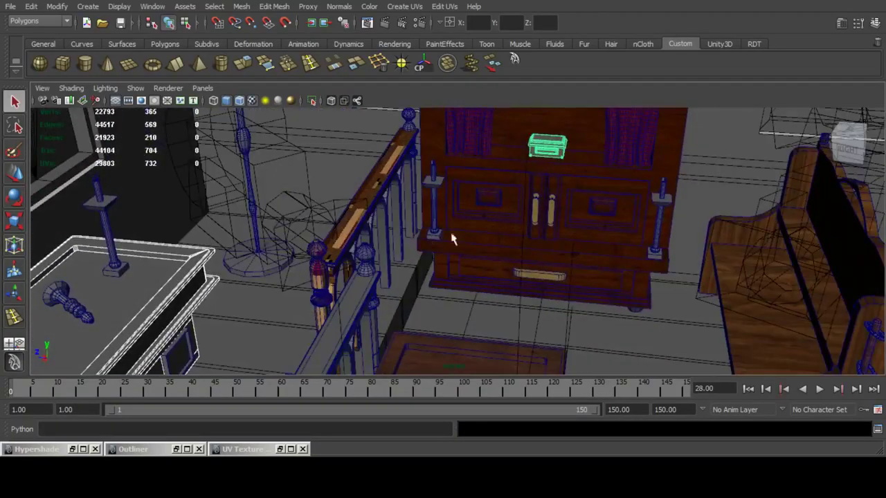
Replace the selection with the balustrade's textured handrail, its round-topped end post and the first textured arch.
alt+middle_drag(599, 218, 416, 232)
alt+drag(417, 231, 507, 232)
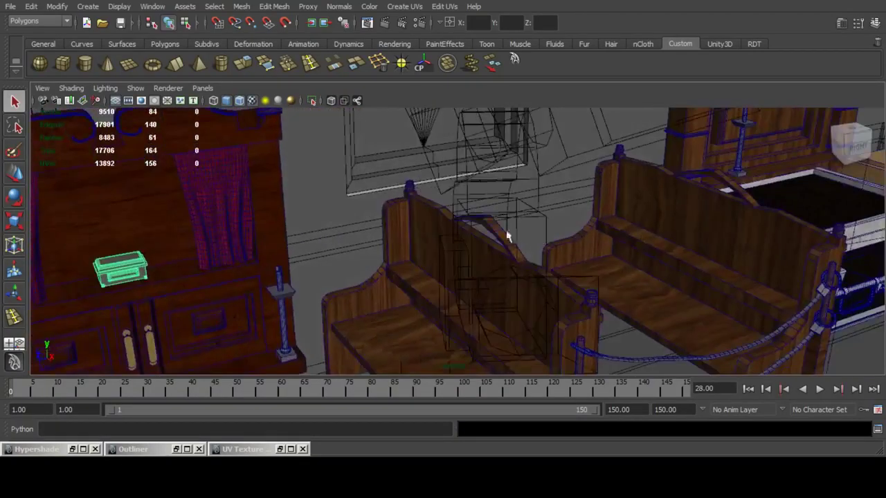
alt+middle_drag(634, 235, 376, 284)
alt+drag(376, 284, 575, 283)
alt+drag(634, 233, 440, 247)
scroll(439, 245, up, 2)
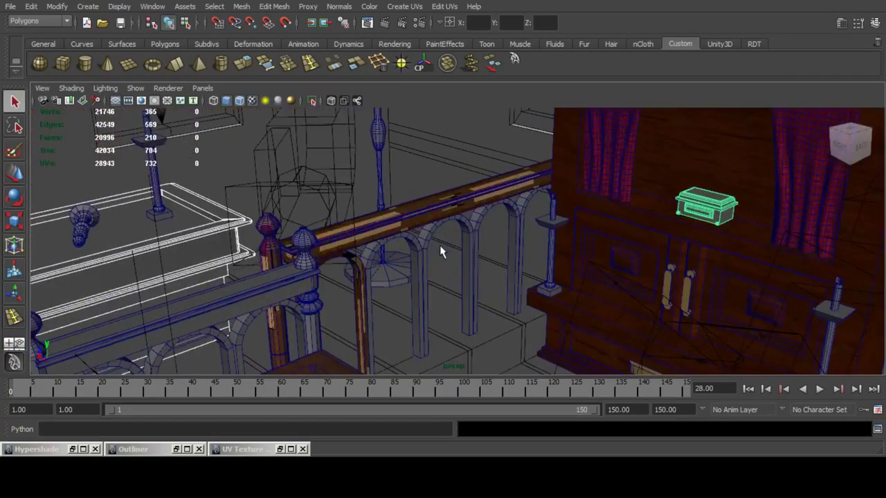
click(379, 230)
shift+click(265, 222)
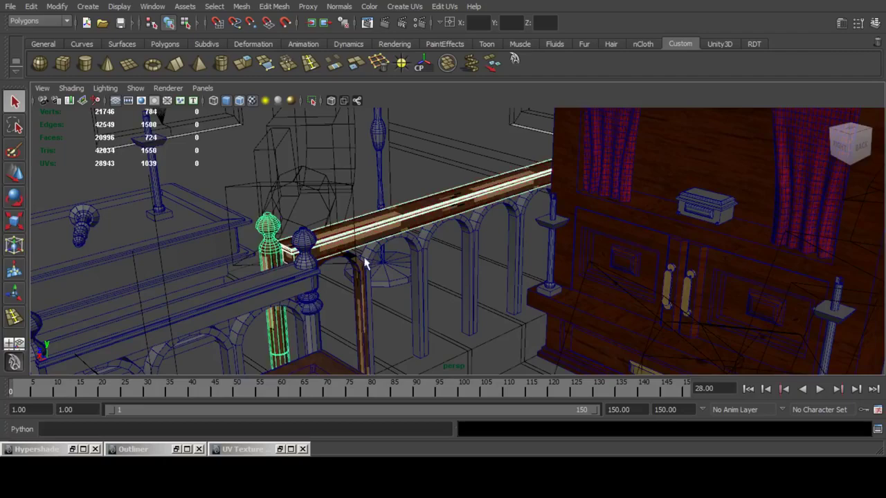
shift+click(358, 272)
Isolate the selected handrail, end post and arch in the 3D view.
click(313, 102)
alt+drag(444, 218, 436, 273)
scroll(436, 273, up, 3)
alt+middle_drag(342, 218, 379, 242)
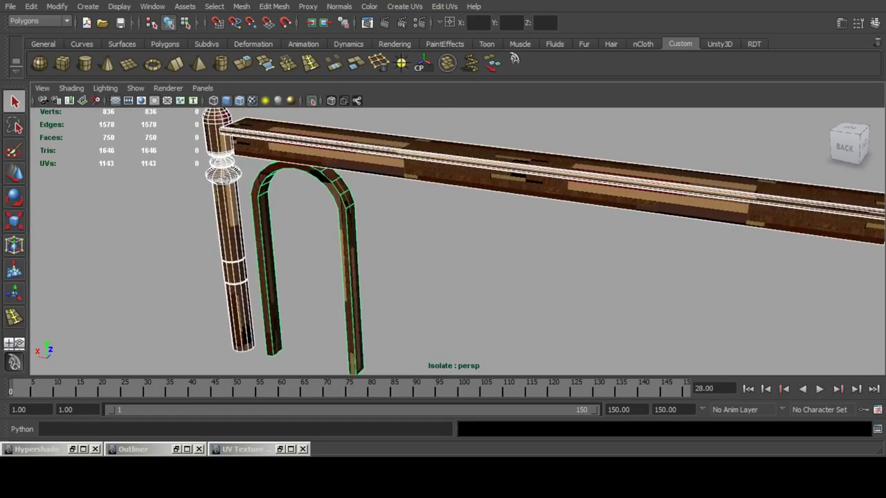
Show the railing parts' UVs, select all their shells and move them together just beyond the opposite side of the texture square.
click(277, 450)
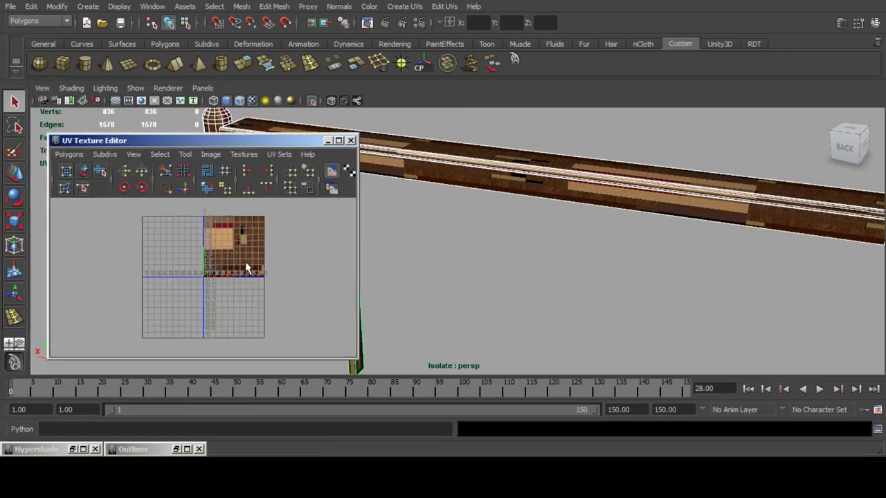
scroll(244, 262, down, 6)
alt+middle_drag(156, 286, 208, 267)
key(F12)
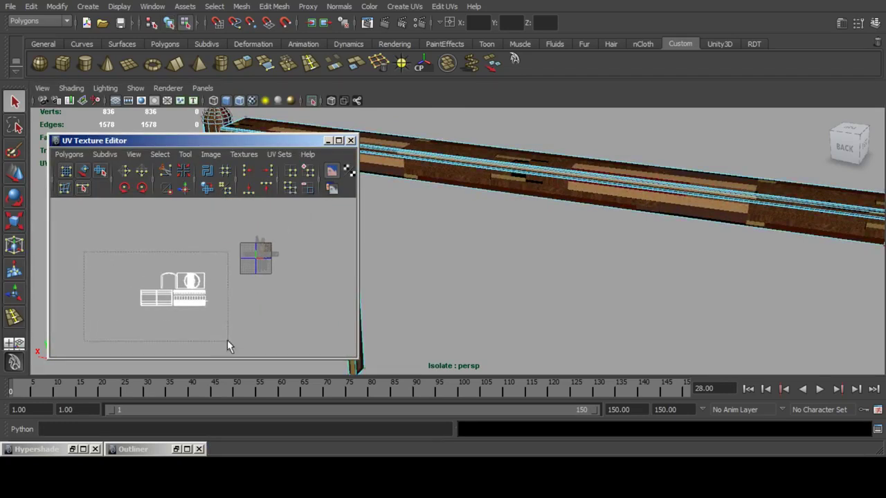
drag(227, 340, 227, 340)
key(w)
drag(173, 293, 305, 250)
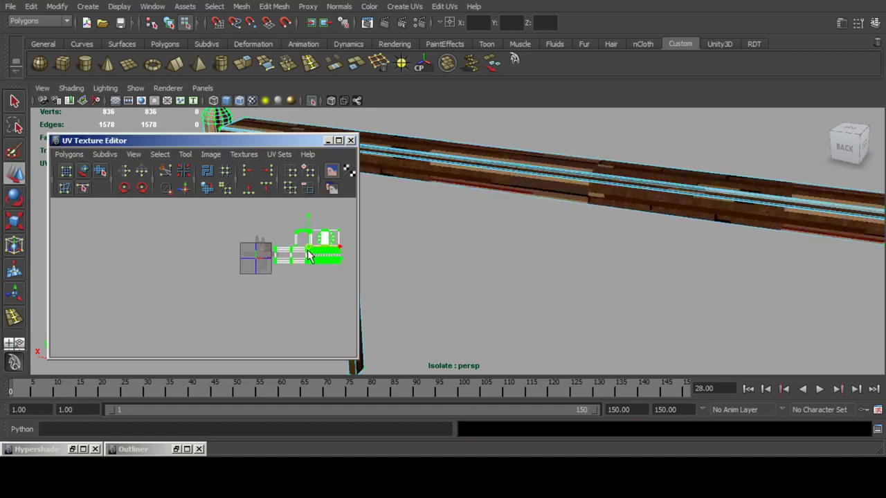
scroll(305, 251, up, 6)
alt+middle_drag(305, 251, 161, 308)
scroll(151, 321, up, 4)
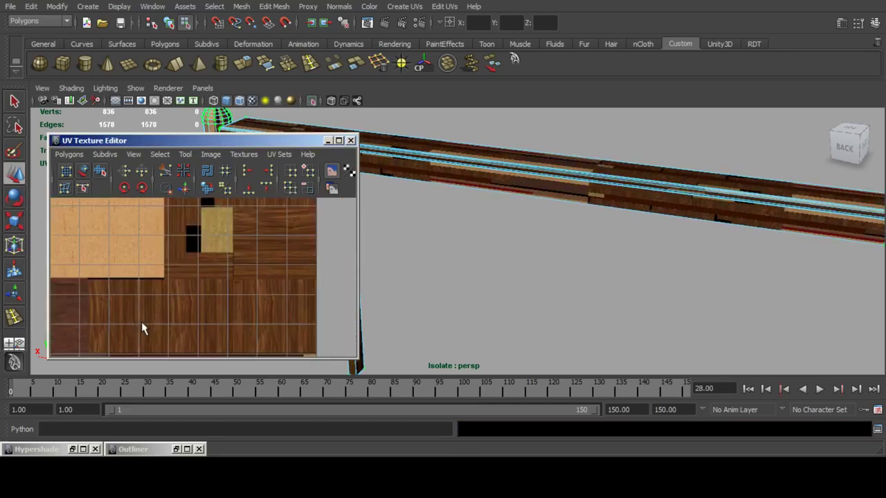
scroll(181, 318, down, 2)
alt+middle_drag(252, 304, 94, 284)
scroll(131, 292, down, 4)
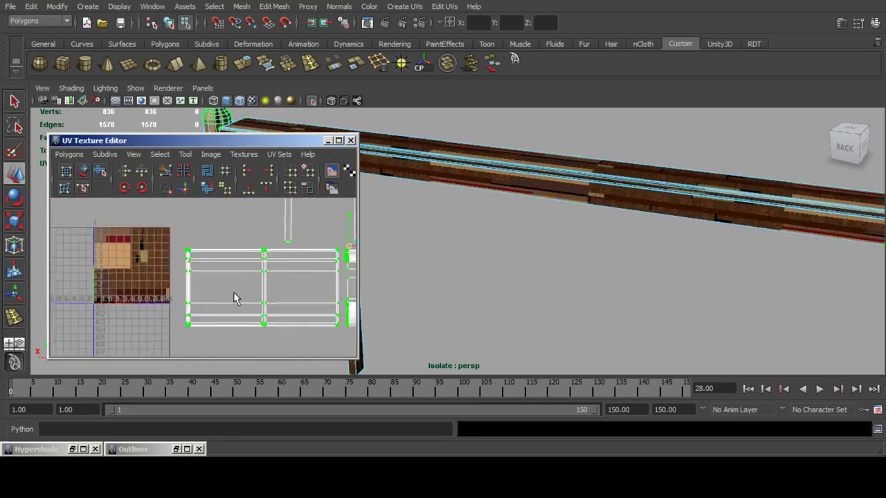
Scale all the railing parts' UV shells down uniformly to a small fraction of their size.
alt+middle_drag(322, 303, 202, 314)
scroll(190, 309, down, 2)
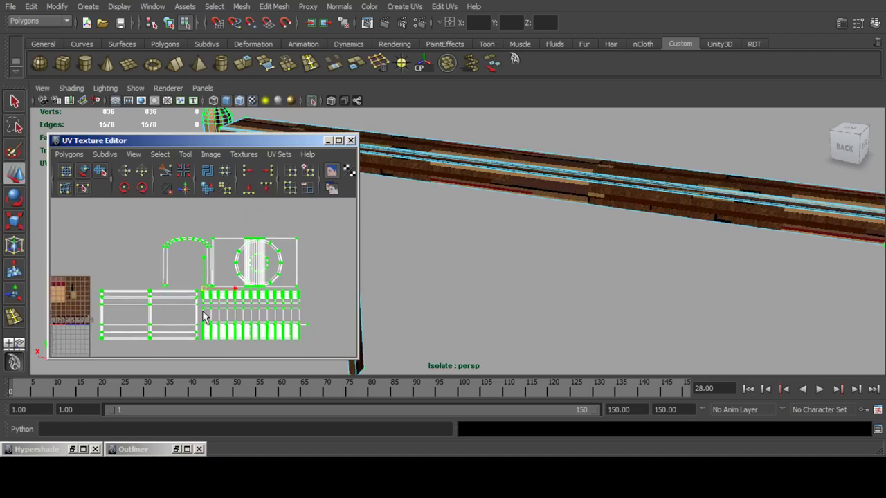
scroll(202, 318, up, 1)
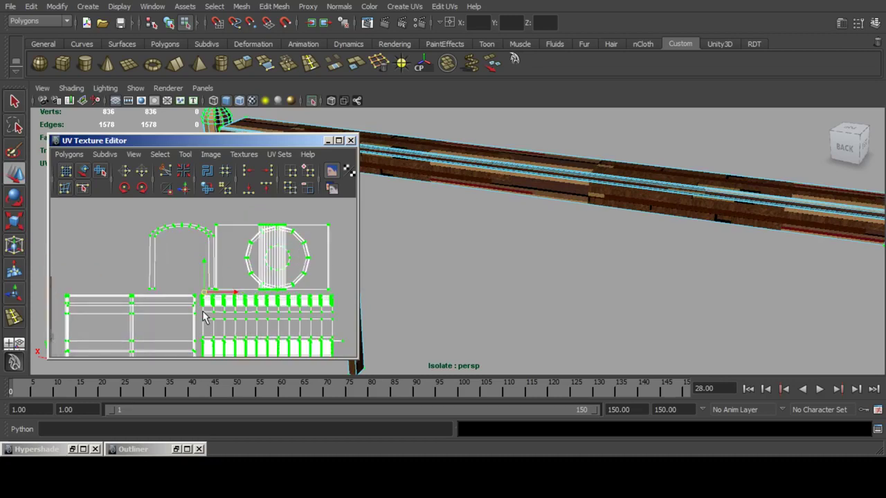
click(10, 224)
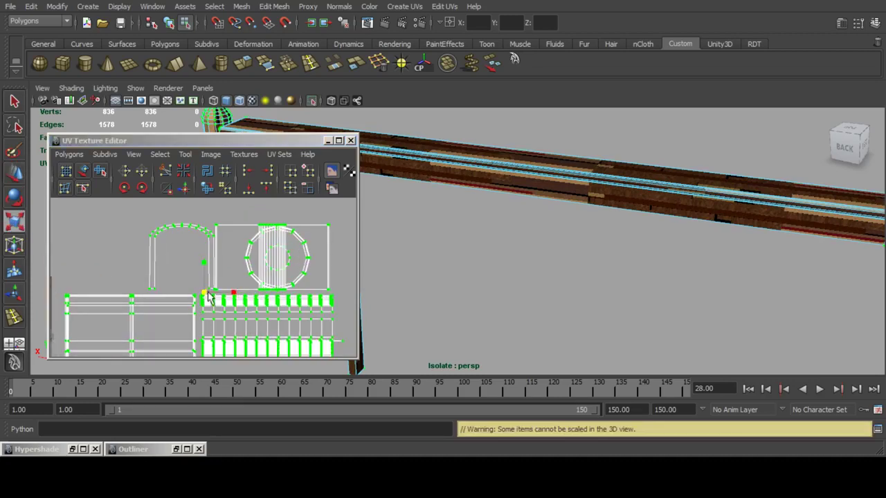
drag(204, 292, 173, 297)
Move the shrunken railing shells together back onto the lower part of the wood texture.
click(16, 174)
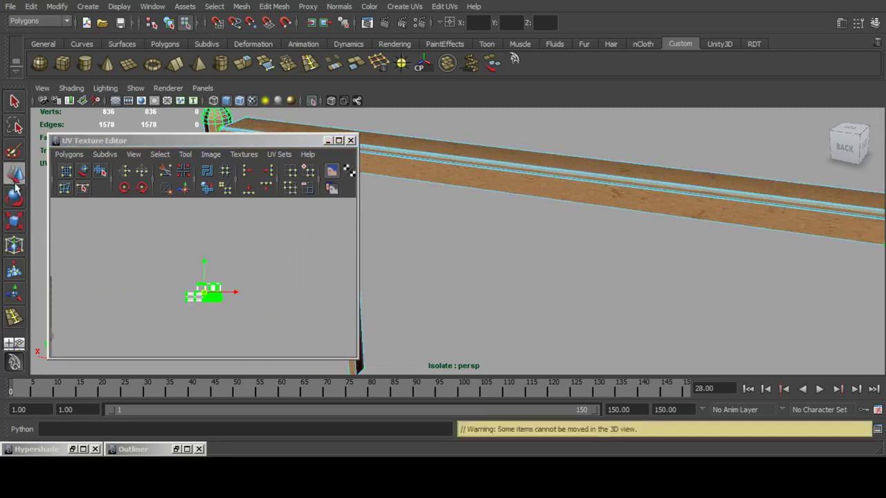
alt+middle_drag(178, 295, 277, 300)
drag(302, 298, 131, 326)
alt+middle_drag(155, 308, 223, 325)
scroll(221, 281, up, 4)
scroll(254, 267, up, 2)
scroll(225, 321, down, 1)
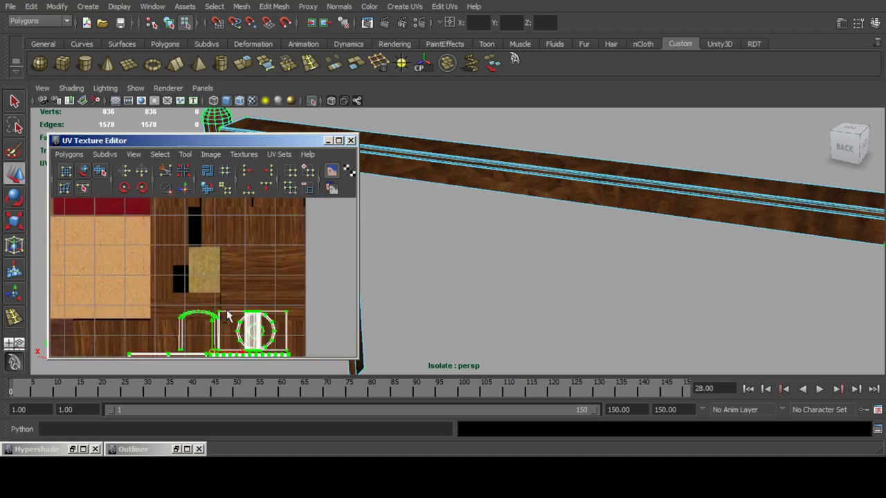
Reposition the railing shells over the horizontal dark wood planks beside the tan patch, near the texture's outer edge.
drag(216, 353, 278, 285)
scroll(243, 277, up, 2)
click(241, 276)
key(ctrl+z)
click(14, 173)
alt+right_drag(277, 285, 328, 286)
alt+middle_drag(329, 286, 225, 253)
scroll(222, 252, down, 5)
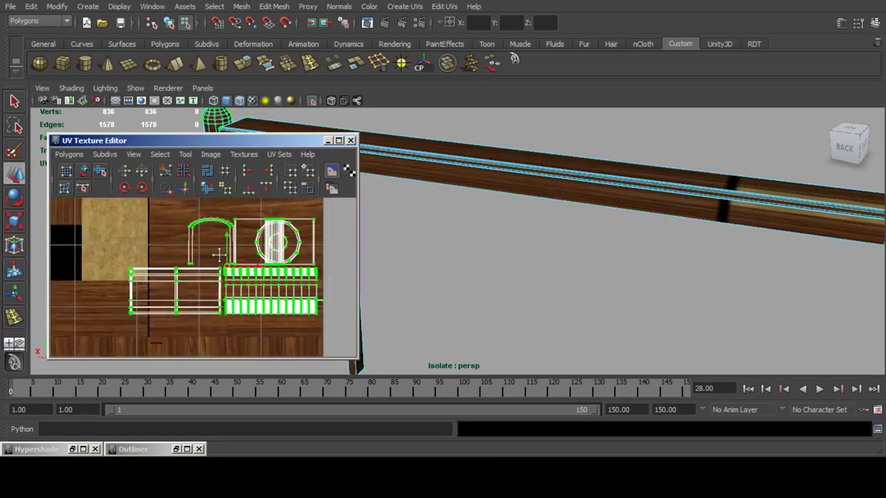
Stretch all the railing shells vertically and nudge them into place on the dark wood planks.
click(19, 223)
drag(214, 257, 212, 242)
alt+middle_drag(239, 237, 225, 268)
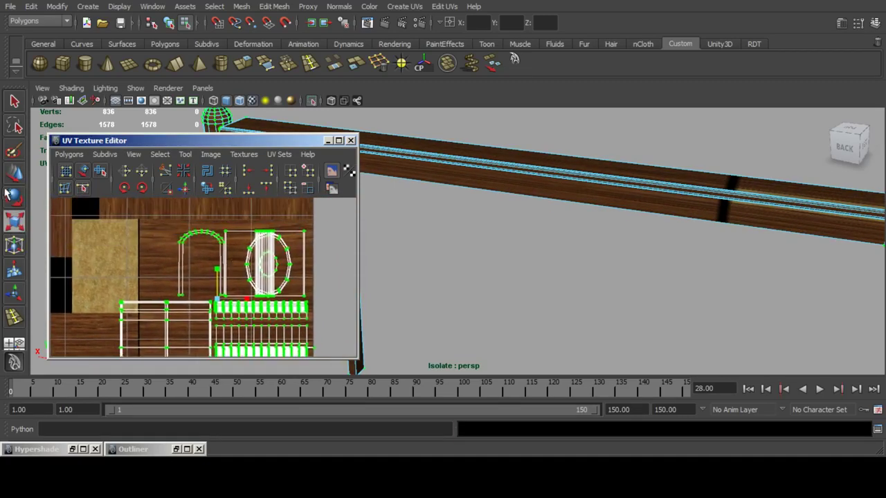
key(w)
mouse_move(218, 298)
mouse_down()
mouse_move(83, 230)
mouse_move(206, 296)
mouse_move(216, 291)
mouse_up()
alt+middle_drag(239, 285, 253, 259)
alt+middle_drag(199, 237, 209, 251)
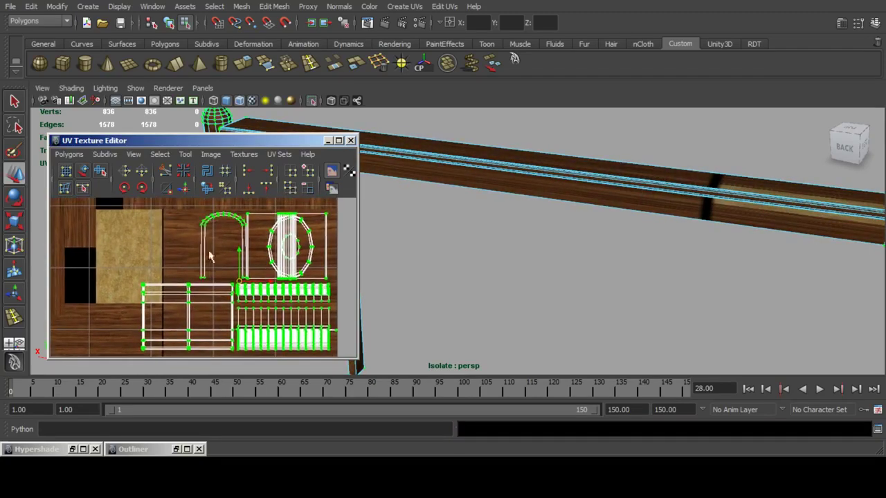
Select the handrail's UV shells and move them sideways onto the end post's striped shells so they overlap.
click(205, 222)
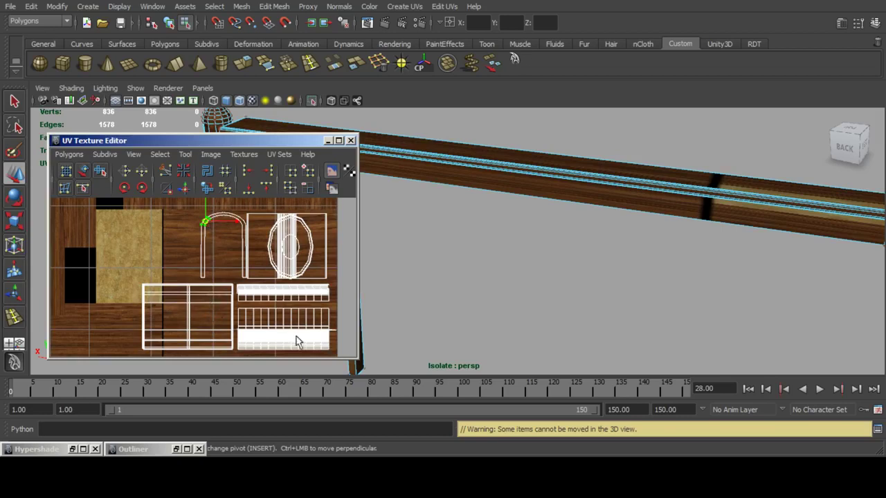
mouse_move(250, 239)
mouse_down()
mouse_move(225, 239)
mouse_move(252, 238)
mouse_up()
key(ctrl+z)
click(13, 222)
alt+middle_drag(160, 294, 181, 268)
drag(171, 290, 172, 339)
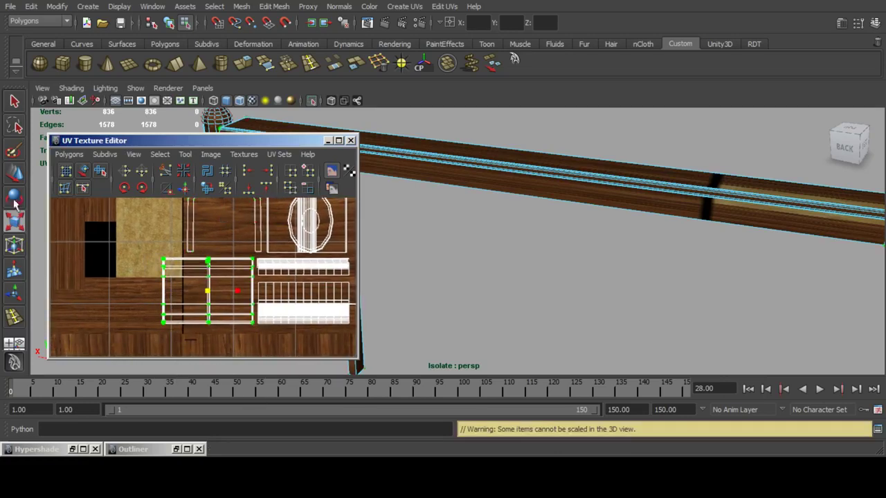
click(14, 173)
drag(207, 290, 301, 289)
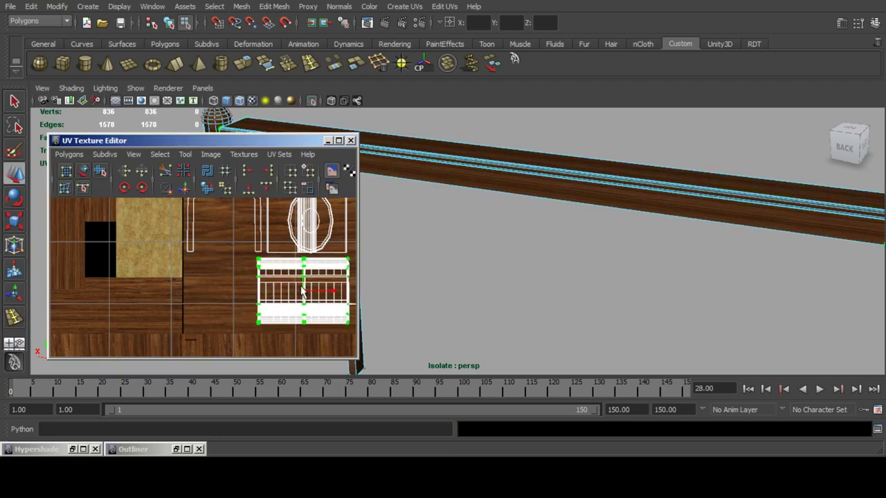
Widen the overlapping handrail and post shells horizontally to fill the width of the dark wood planks.
alt+middle_drag(284, 271, 210, 281)
drag(279, 344, 280, 343)
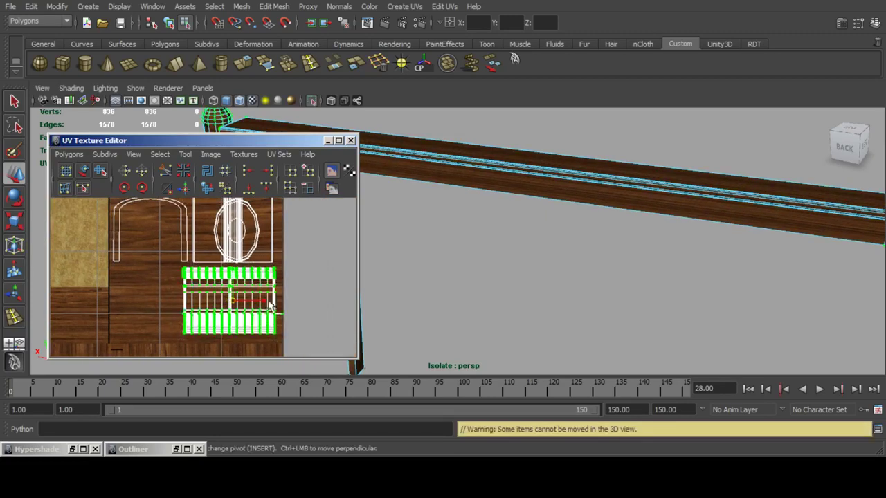
mouse_move(262, 308)
mouse_down()
mouse_move(226, 308)
mouse_move(246, 299)
mouse_up()
click(11, 225)
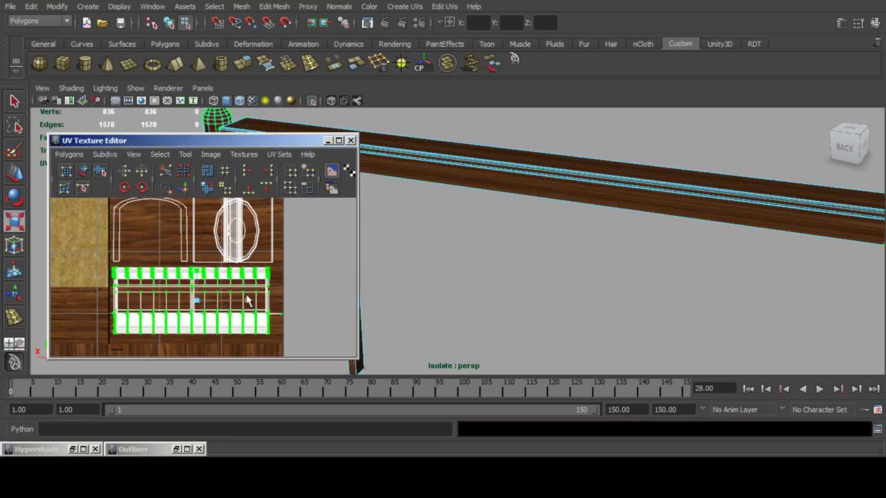
alt+middle_drag(235, 234, 244, 264)
Minimize the UV Texture Editor, return to object mode and end the isolation so the whole room shows with wireframe on shaded.
click(326, 140)
alt+drag(370, 215, 371, 245)
key(F8)
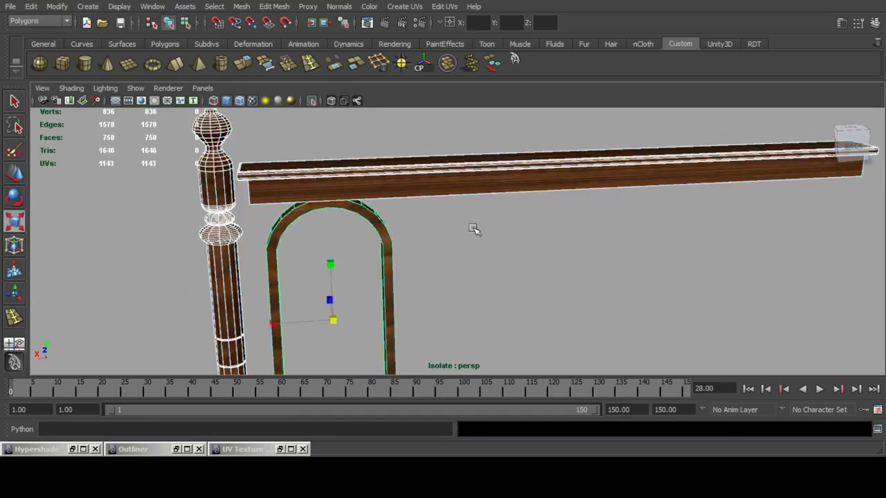
click(475, 227)
alt+middle_drag(318, 189, 388, 231)
click(245, 100)
alt+drag(423, 217, 446, 215)
click(311, 102)
scroll(388, 214, up, 5)
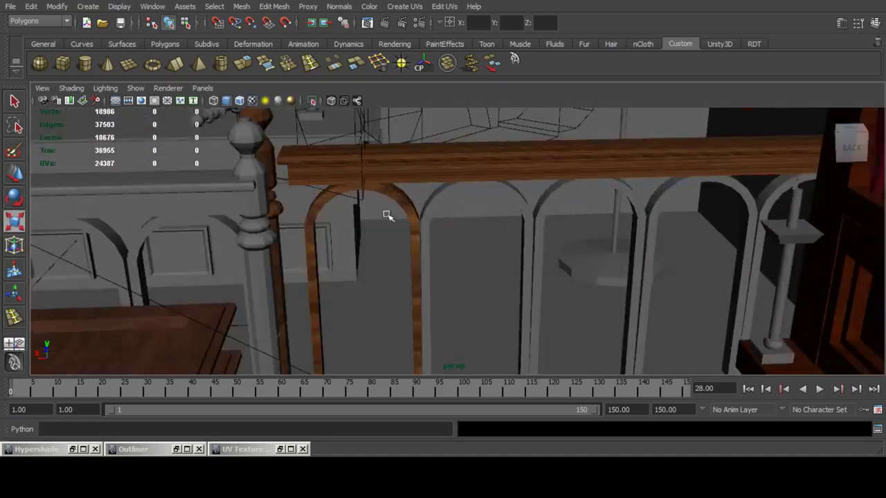
alt+middle_drag(387, 214, 396, 229)
click(241, 101)
Select the railing's textured end post and save the scene.
mouse_move(382, 202)
alt+mouse_down()
mouse_move(400, 245)
mouse_move(346, 267)
alt+mouse_up()
click(305, 206)
alt+drag(306, 207, 340, 236)
click(11, 172)
alt+drag(311, 201, 327, 243)
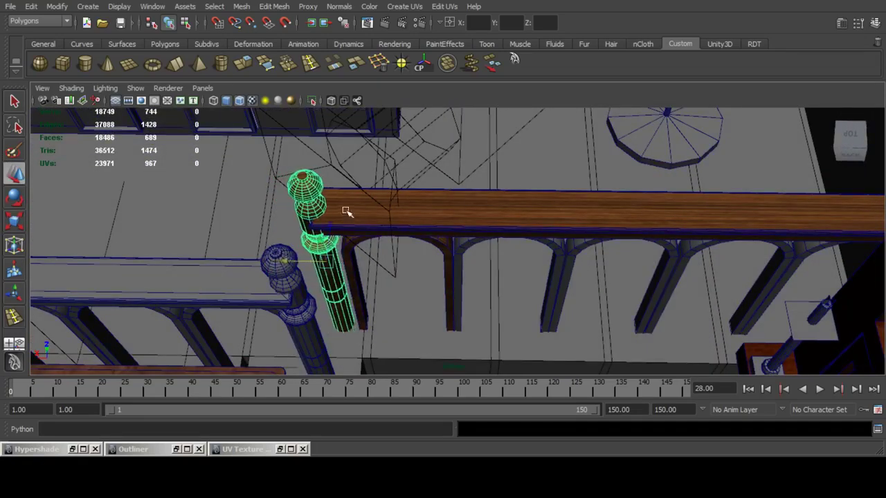
alt+drag(346, 211, 378, 227)
key(q)
key(ctrl+s)
Try to merge the textured end post and handrail with a Boolean union.
shift+click(394, 246)
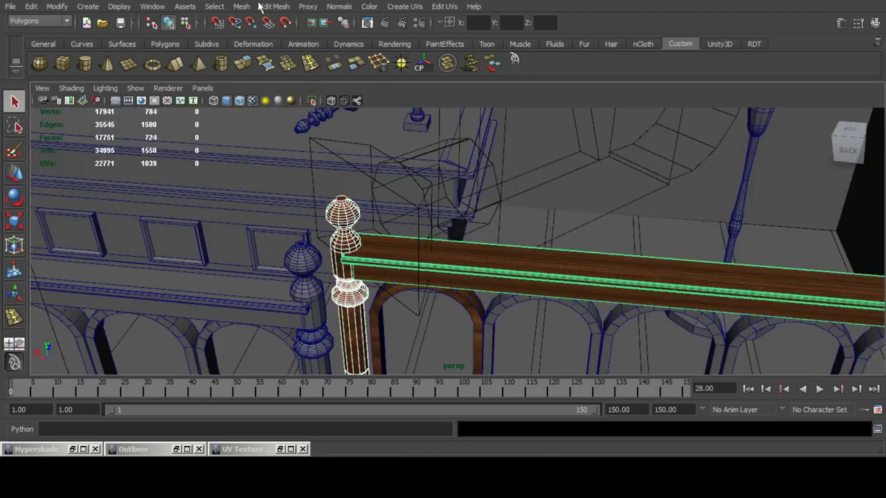
click(241, 6)
mouse_move(280, 61)
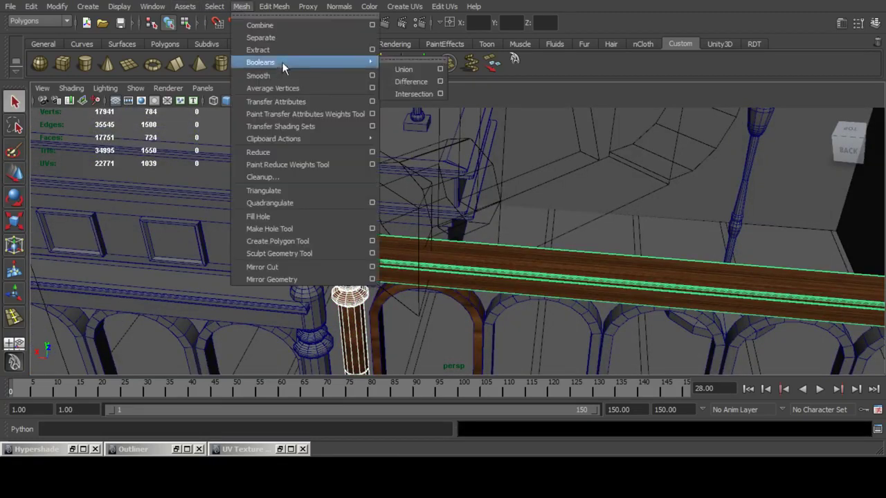
click(398, 72)
alt+drag(365, 211, 384, 239)
scroll(407, 153, up, 5)
key(ctrl+z)
key(ctrl+z)
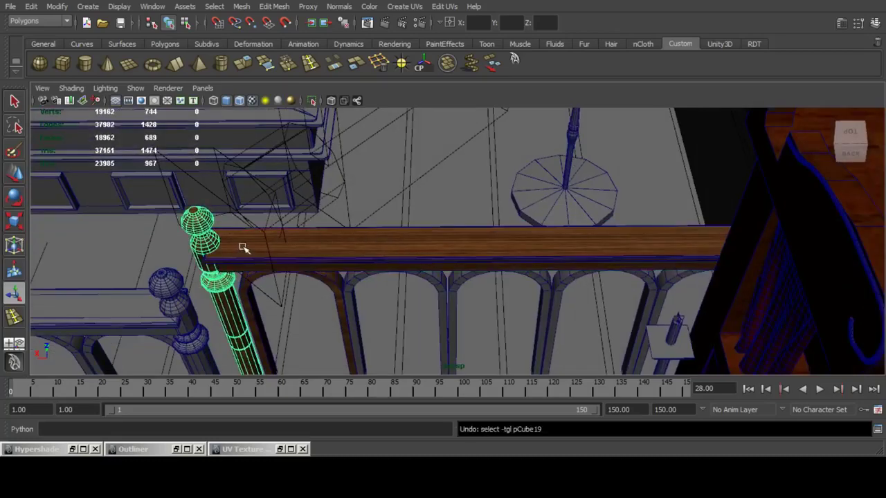
Duplicate the first textured arch, place the copy over the second arch and delete the untextured one there.
alt+middle_drag(216, 241, 303, 207)
alt+middle_drag(377, 211, 346, 221)
mouse_move(346, 221)
alt+mouse_down()
mouse_move(344, 243)
mouse_move(338, 216)
alt+mouse_up()
click(310, 229)
alt+middle_drag(292, 225, 354, 194)
alt+drag(354, 194, 337, 202)
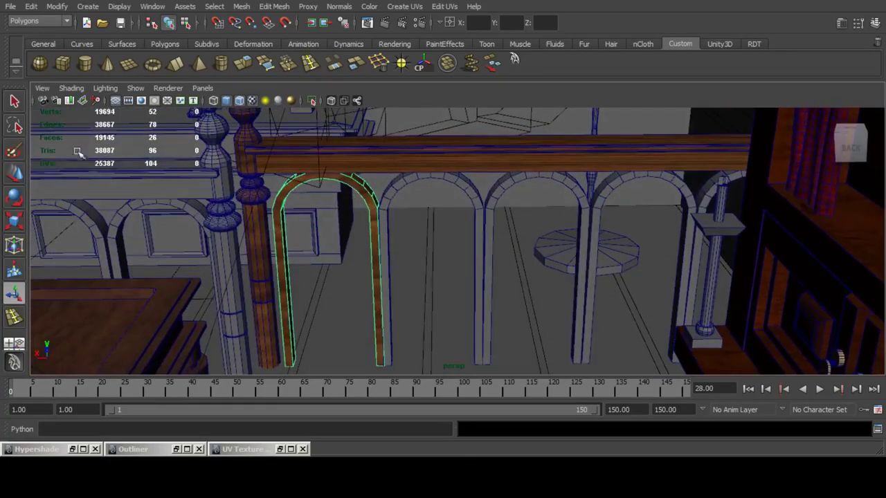
click(17, 173)
alt+middle_drag(419, 236, 406, 221)
alt+drag(406, 221, 401, 242)
key(ctrl+d)
drag(276, 255, 372, 249)
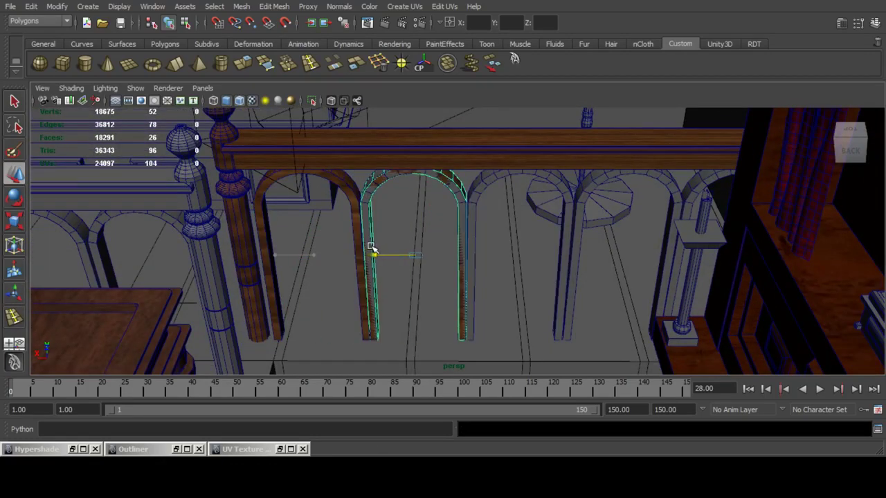
click(461, 207)
key(Delete)
Duplicate the second textured arch onto the third arch's position and delete the untextured arch underneath.
click(471, 225)
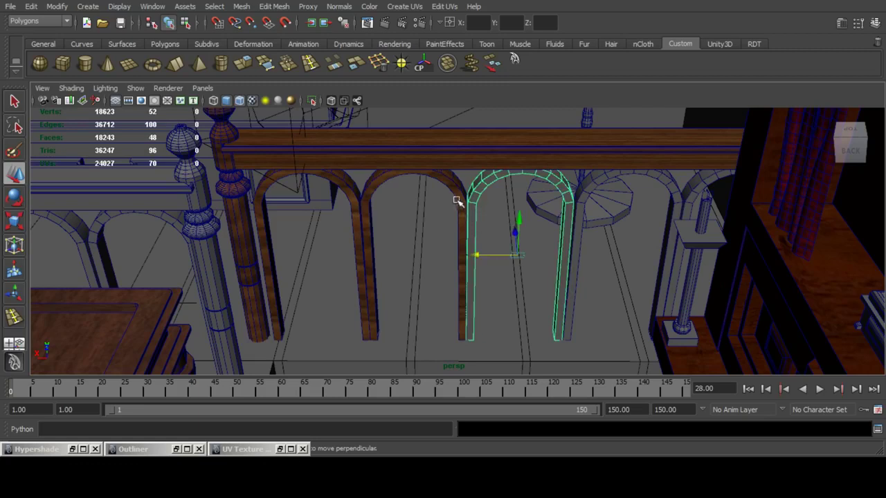
click(458, 195)
key(ctrl+d)
drag(377, 253, 476, 251)
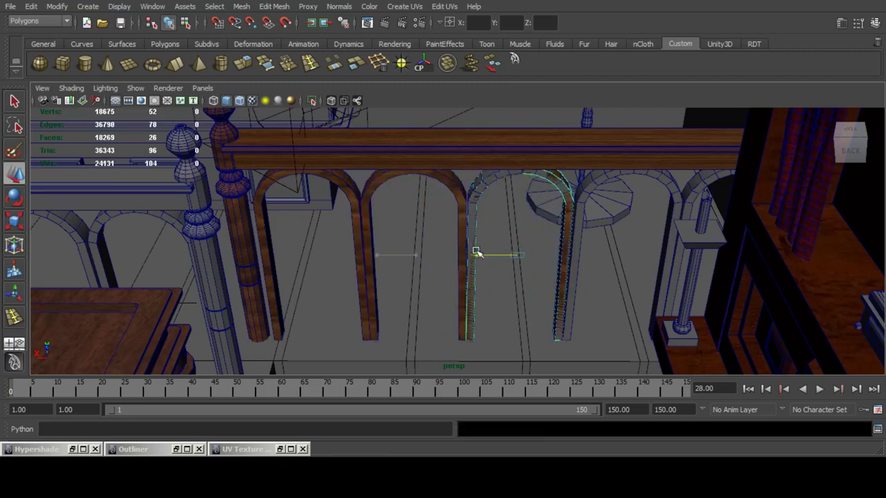
click(492, 179)
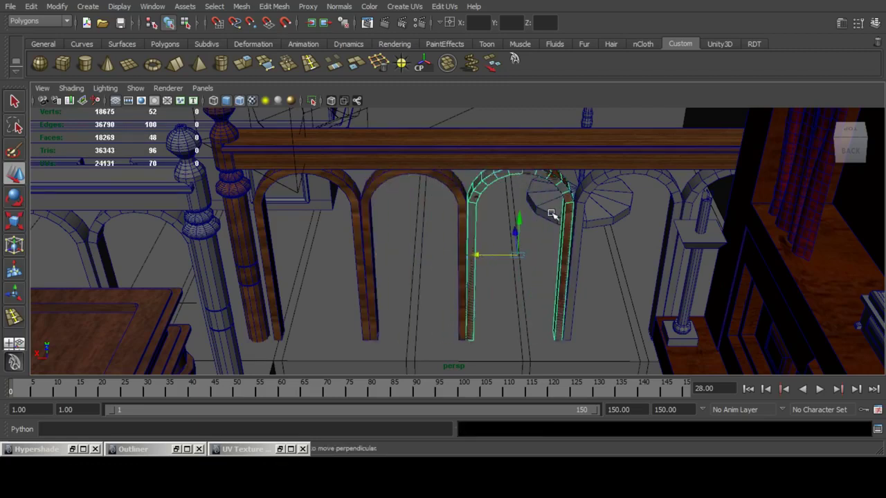
key(Delete)
Place a copy of the third textured arch over the fourth arch and delete the untextured original.
click(483, 187)
alt+drag(549, 209, 521, 193)
alt+middle_drag(520, 192, 429, 226)
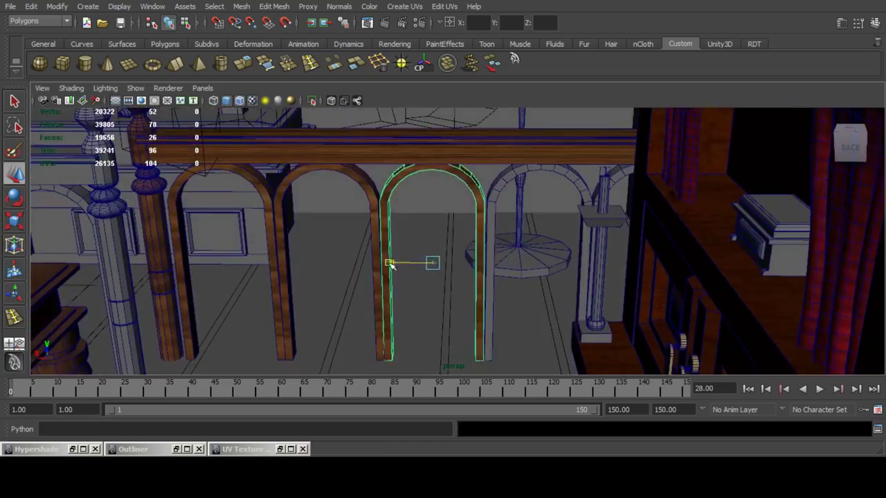
drag(391, 266, 493, 263)
click(488, 218)
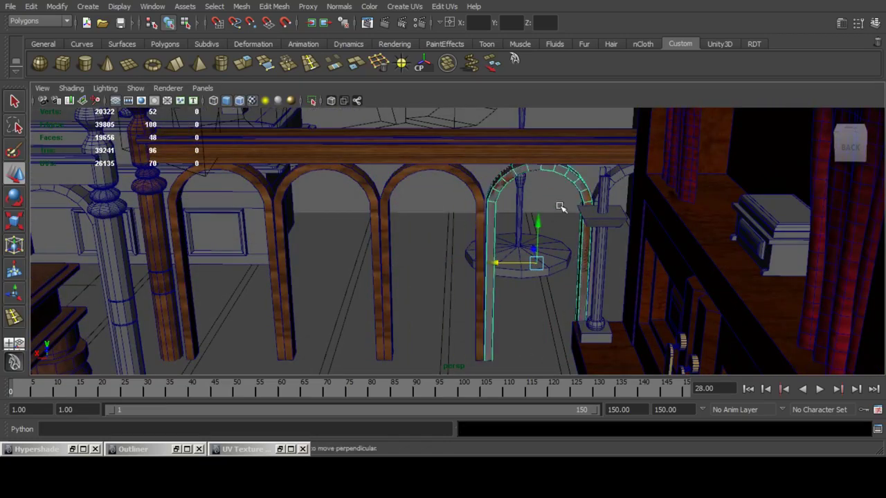
key(Delete)
Copy the fourth textured arch to the last opening beside the wooden cabinet and delete the untextured arch there.
alt+middle_drag(535, 231, 457, 241)
alt+drag(449, 240, 530, 198)
click(534, 243)
drag(445, 274, 529, 248)
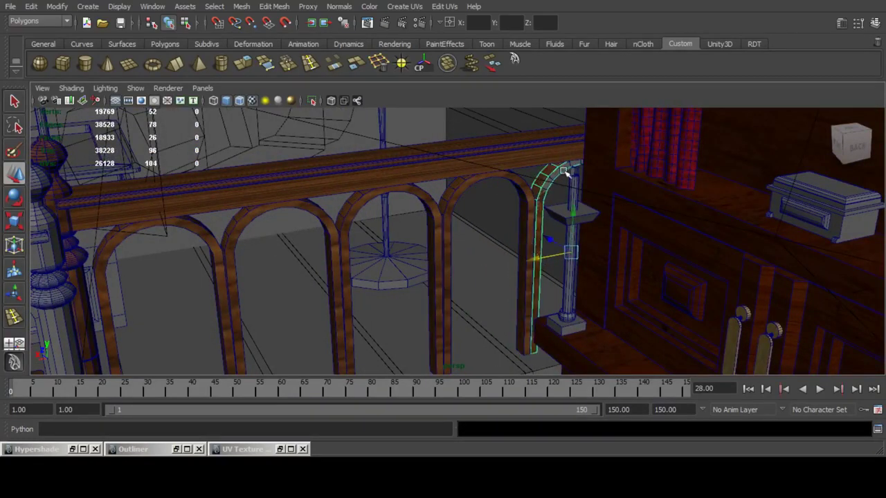
key(ctrl+d)
key(Delete)
Duplicate the textured end post and move the copy along the handrail to its far end.
scroll(531, 172, down, 3)
alt+drag(530, 173, 480, 246)
click(188, 254)
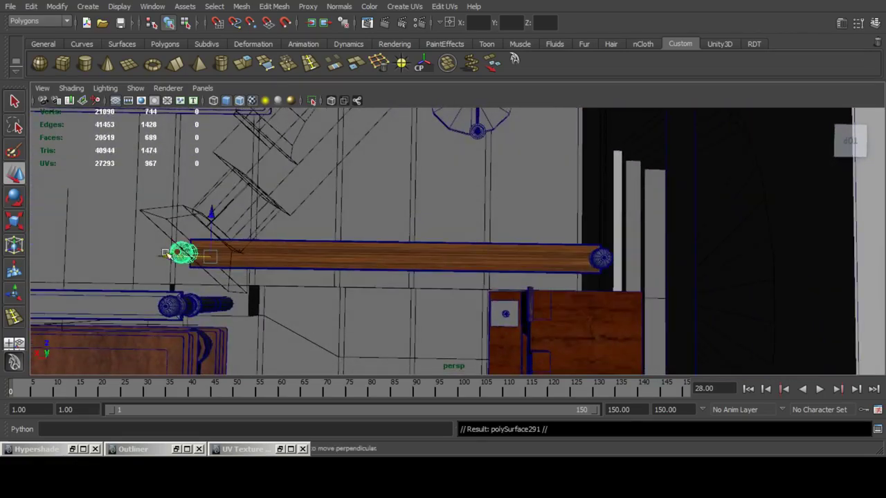
drag(167, 255, 536, 255)
alt+middle_drag(541, 253, 459, 256)
scroll(459, 257, up, 5)
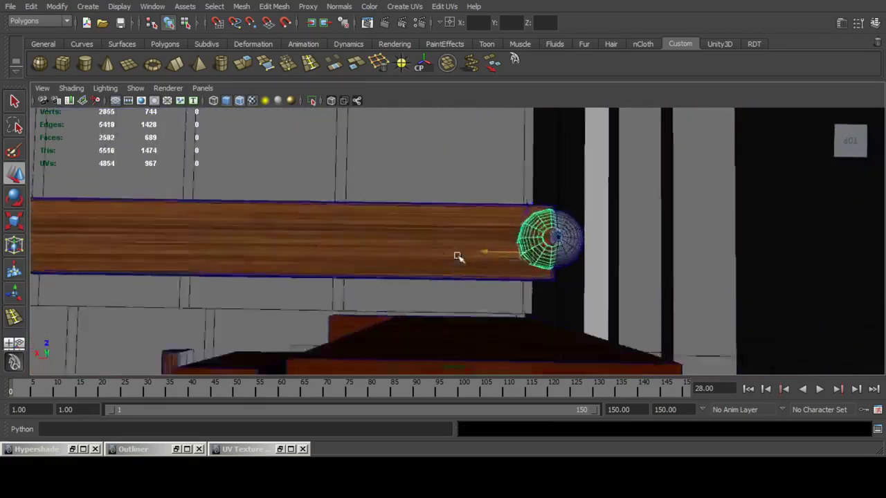
alt+drag(458, 256, 457, 235)
alt+middle_drag(456, 236, 458, 248)
Delete the untextured post's round top and its remaining part at the handrail's far end.
click(503, 185)
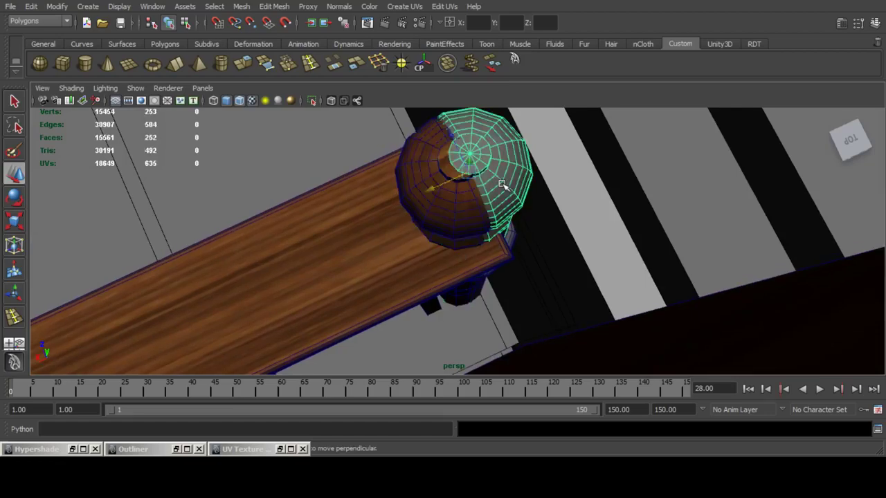
key(Delete)
click(507, 235)
alt+drag(508, 235, 535, 214)
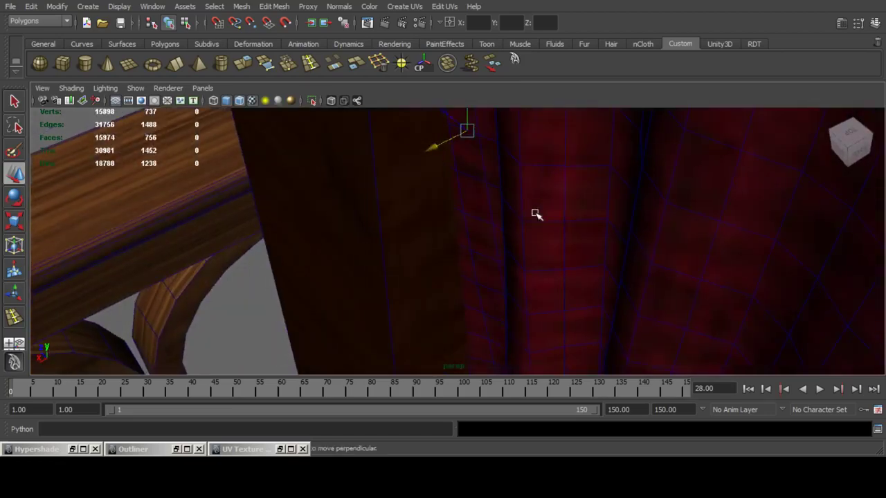
key(Delete)
Select the textured posts at both ends of the handrail, combine them into one mesh and save the scene.
alt+drag(360, 186, 415, 197)
scroll(478, 186, down, 4)
alt+middle_drag(478, 186, 475, 250)
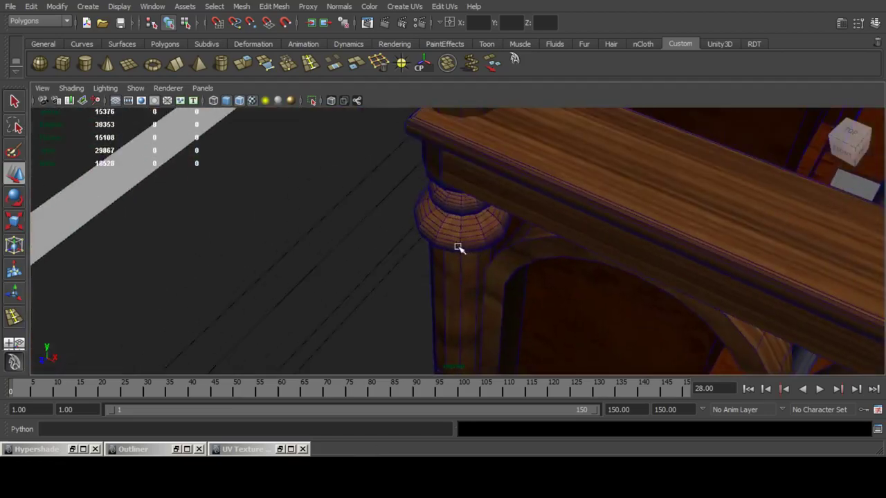
click(459, 246)
alt+drag(459, 247, 504, 268)
scroll(504, 268, down, 5)
alt+middle_drag(595, 232, 445, 217)
key(q)
alt+drag(528, 237, 429, 230)
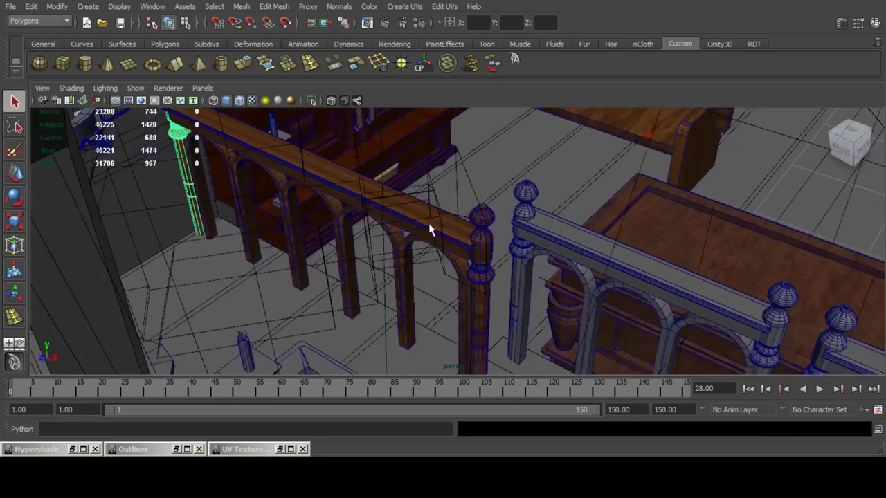
shift+click(488, 251)
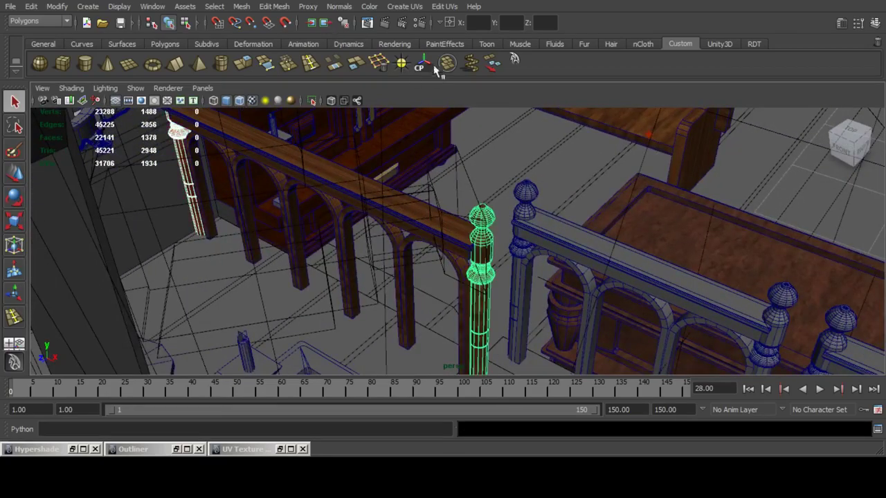
key(w)
key(q)
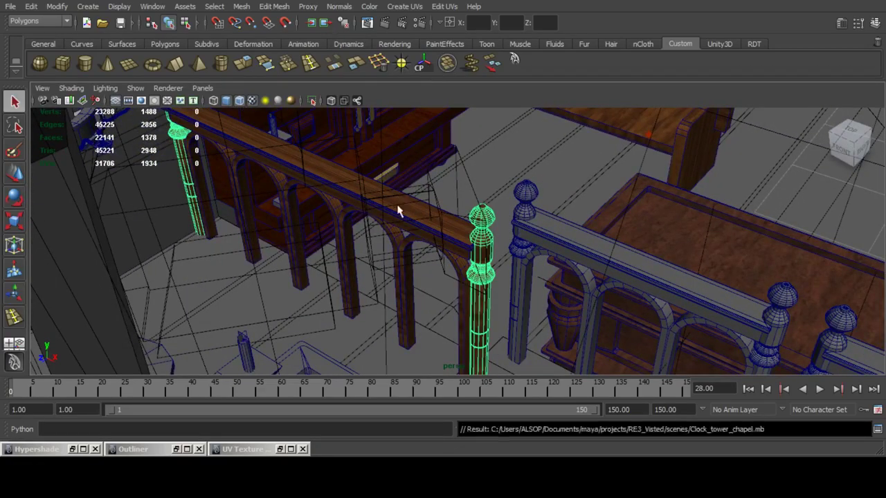
Merge the combined textured posts with the textured handrail using a Boolean Union.
shift+click(401, 209)
click(243, 7)
mouse_move(366, 63)
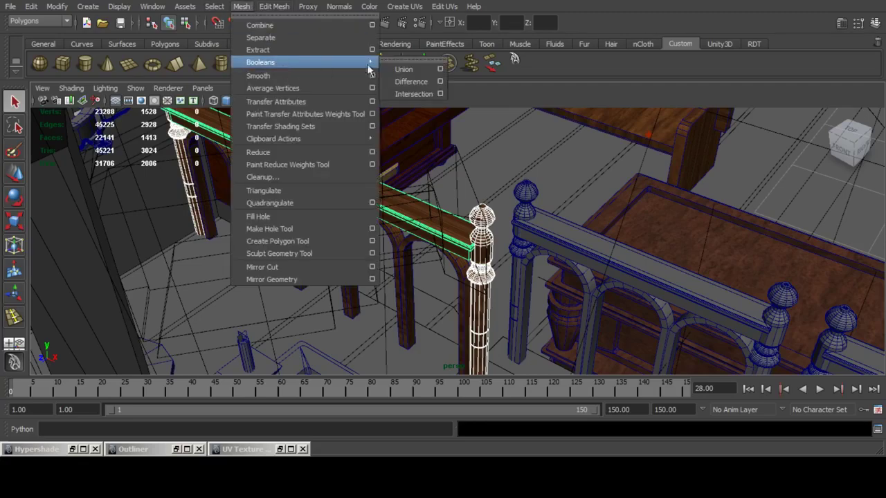
click(422, 71)
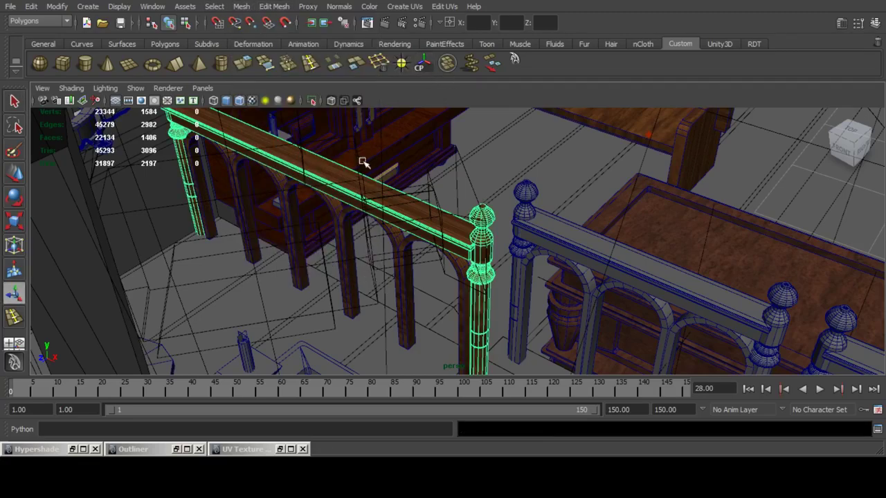
Delete the untextured end posts and their round tops from the balustrade beside the piano.
alt+drag(357, 168, 415, 186)
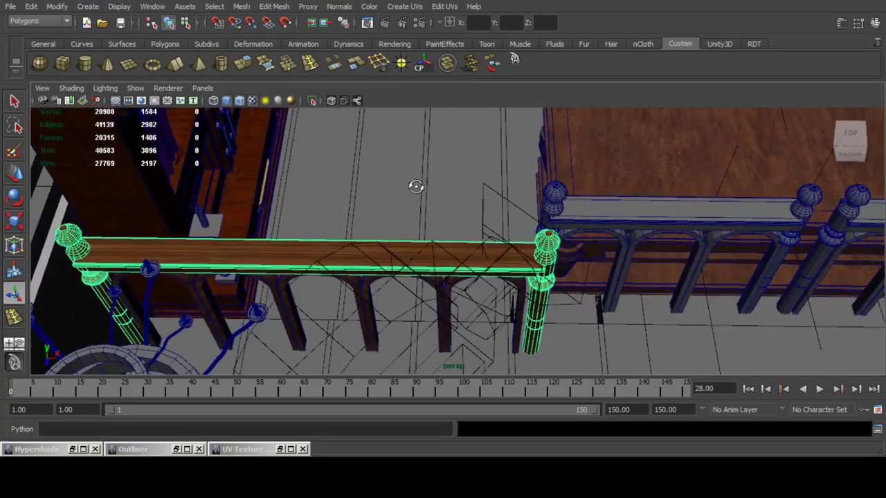
alt+middle_drag(497, 196, 283, 183)
scroll(394, 188, down, 5)
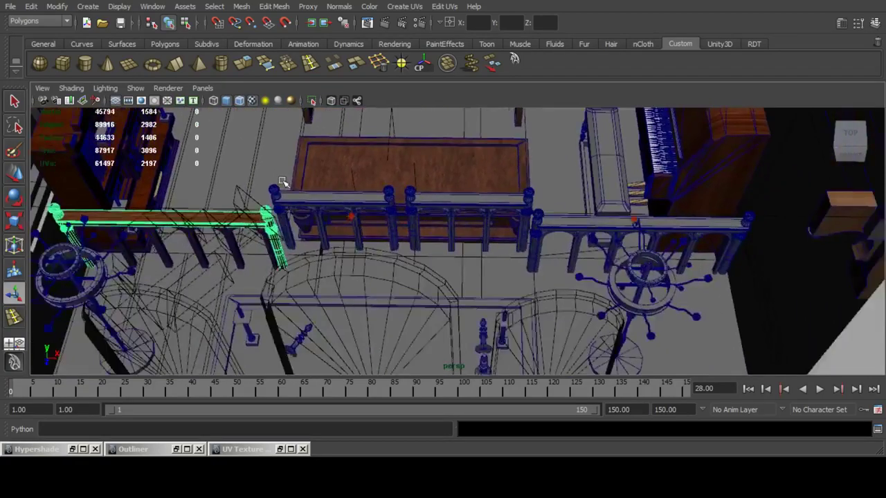
alt+drag(283, 183, 284, 196)
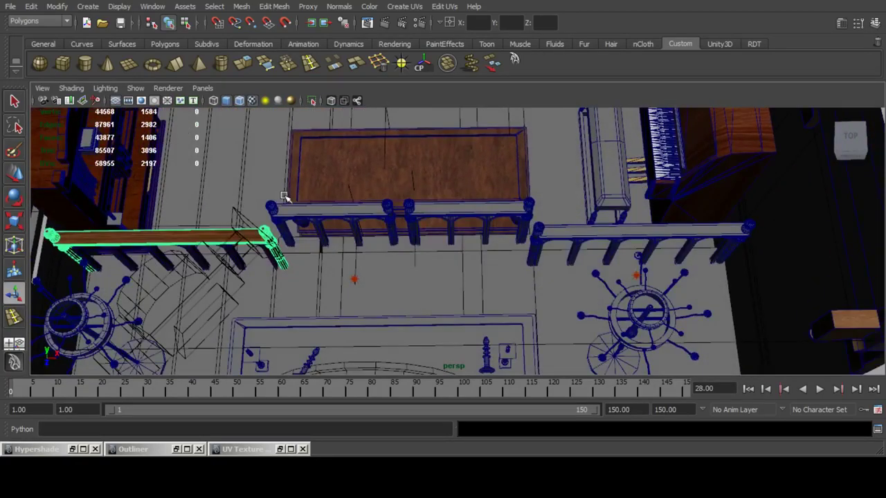
click(542, 226)
scroll(613, 237, down, 10)
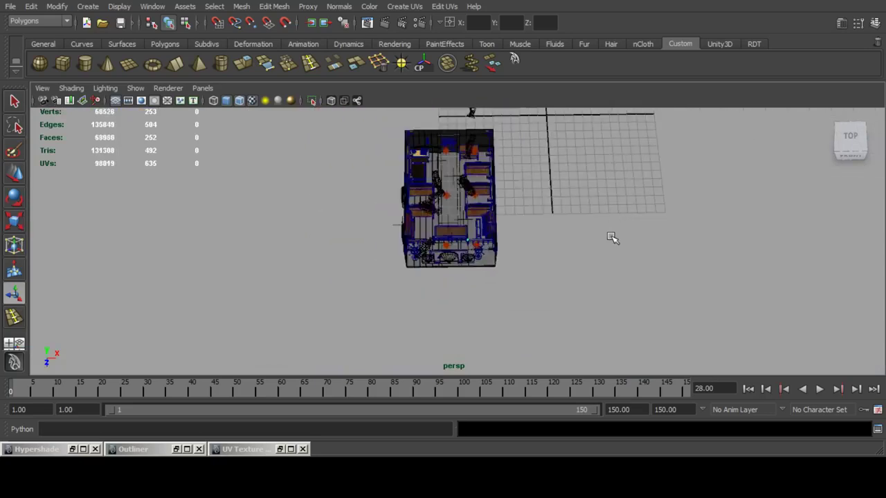
scroll(612, 237, up, 5)
scroll(612, 238, up, 5)
alt+middle_drag(612, 238, 532, 240)
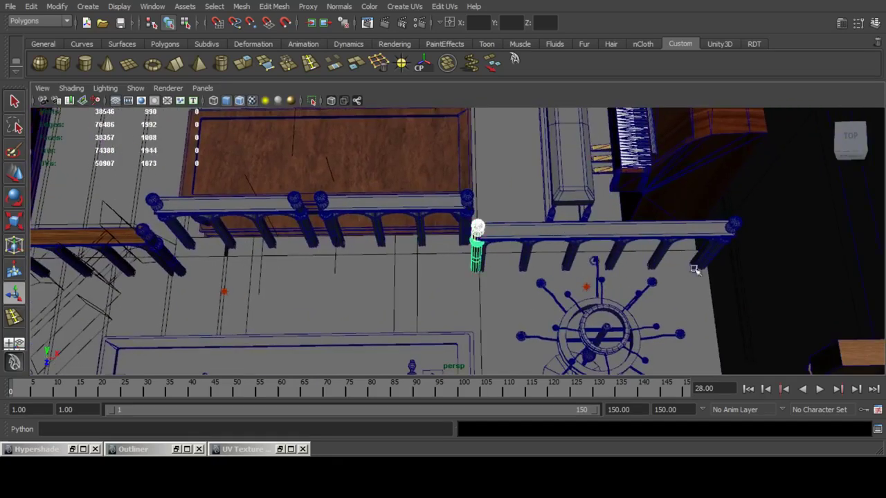
click(656, 280)
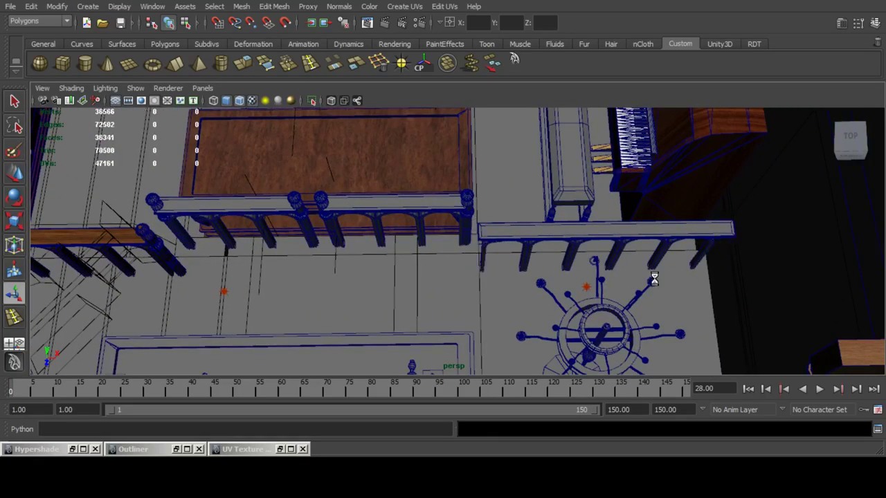
scroll(113, 233, up, 2)
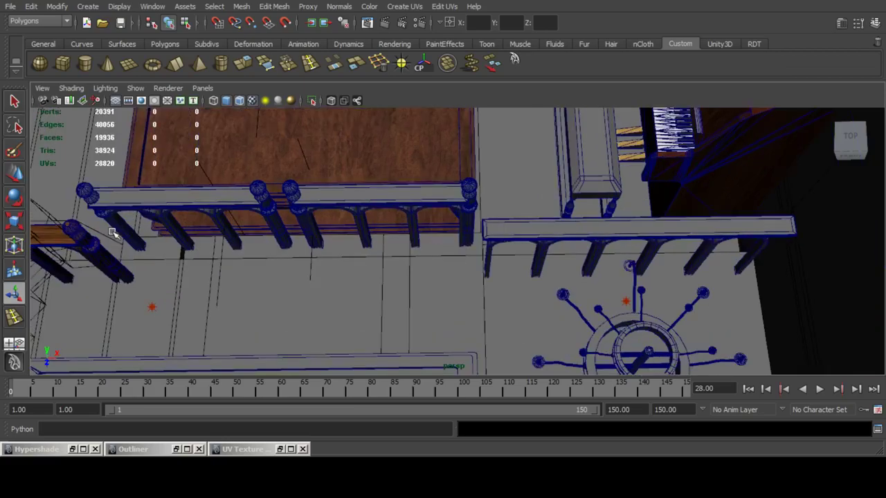
Duplicate the textured handrail with its posts and move the copy across the room onto the balustrade beside the piano.
click(81, 239)
scroll(208, 237, down, 4)
alt+middle_drag(210, 239, 260, 237)
key(w)
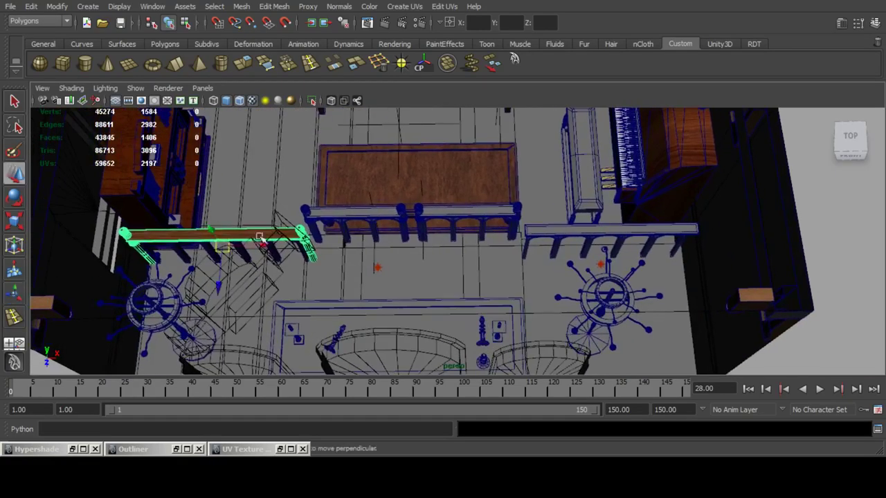
drag(268, 249, 660, 247)
scroll(659, 247, up, 4)
alt+middle_drag(679, 249, 428, 256)
scroll(629, 254, up, 3)
alt+drag(427, 256, 427, 236)
drag(367, 242, 358, 237)
alt+middle_drag(462, 198, 470, 233)
Delete the untextured handrail and the untextured arches from the balustrade beside the piano.
click(662, 223)
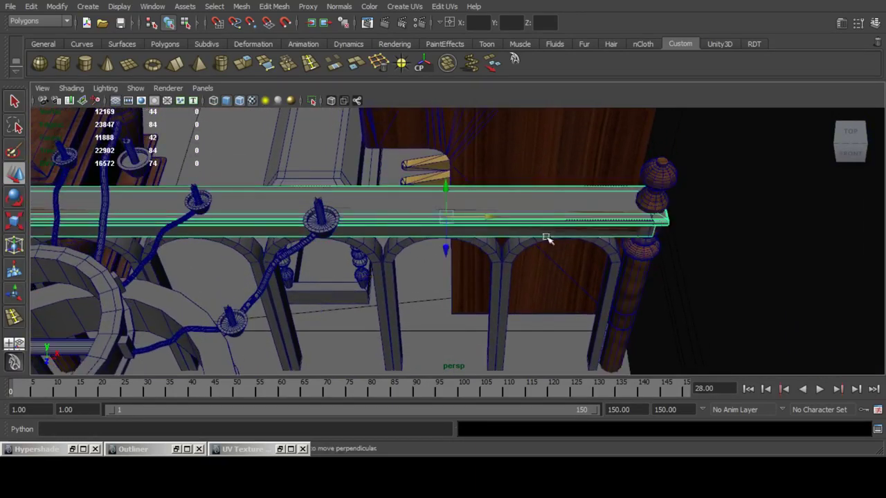
key(Delete)
scroll(342, 216, down, 3)
alt+middle_drag(228, 225, 417, 218)
alt+drag(417, 217, 388, 234)
click(348, 256)
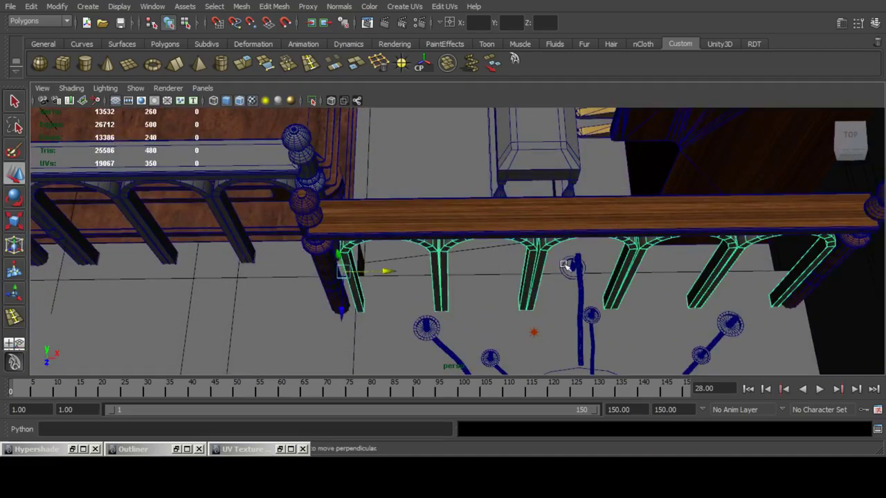
key(Delete)
Duplicate the textured handrail with posts and move the copy onto the piano-side section of the balustrade in front of the altar table.
alt+right_drag(344, 230, 285, 229)
alt+middle_drag(285, 229, 452, 229)
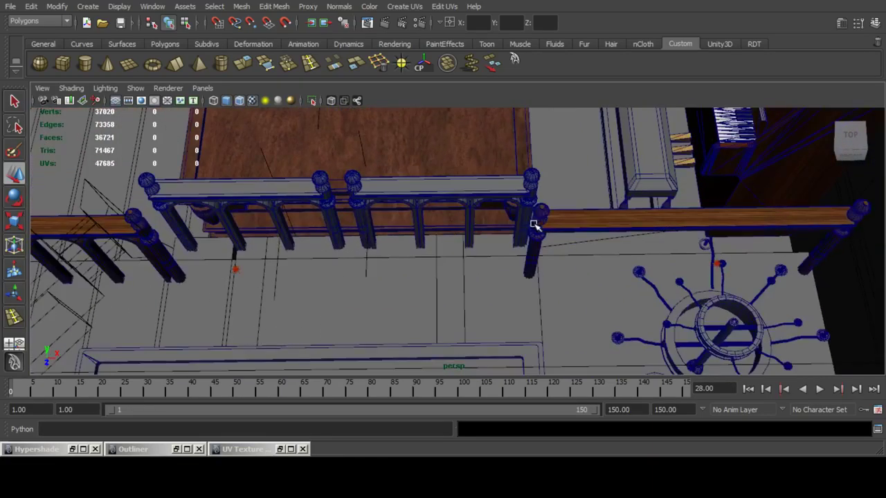
click(534, 223)
drag(732, 242, 428, 191)
alt+drag(398, 253, 451, 285)
key(f)
alt+middle_drag(430, 237, 433, 257)
alt+drag(433, 257, 432, 241)
Delete the untextured end posts and handrail from the piano-side section in front of the altar table.
click(430, 242)
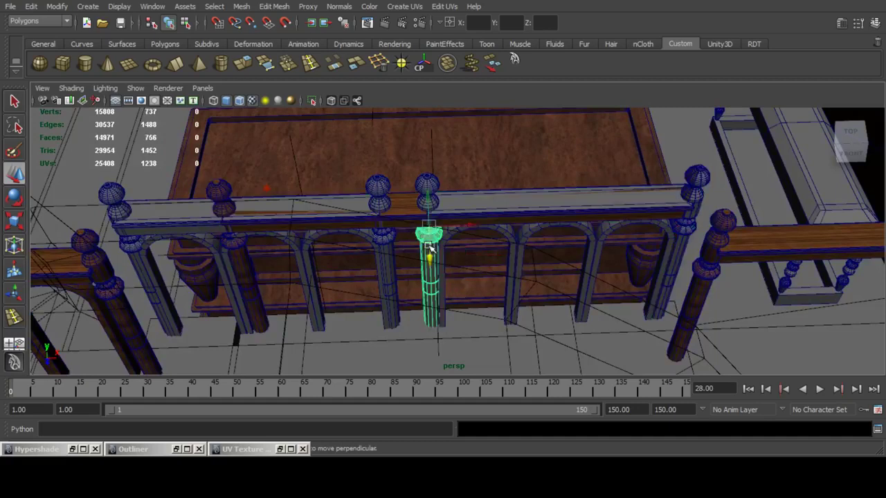
click(428, 181)
key(Delete)
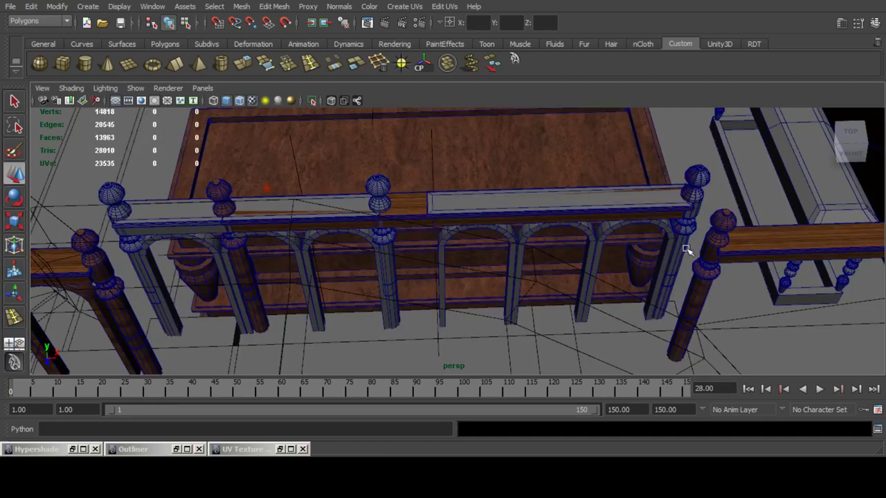
click(685, 244)
key(Delete)
click(697, 178)
key(Delete)
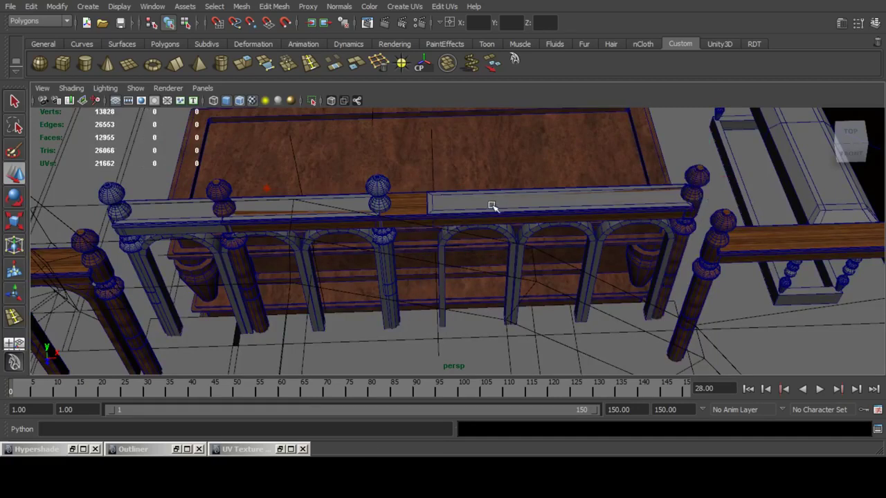
click(492, 206)
key(Delete)
Shorten the copied handrail by moving its overhanging post's vertices to the section's inner end, and center the object's pivot.
click(420, 213)
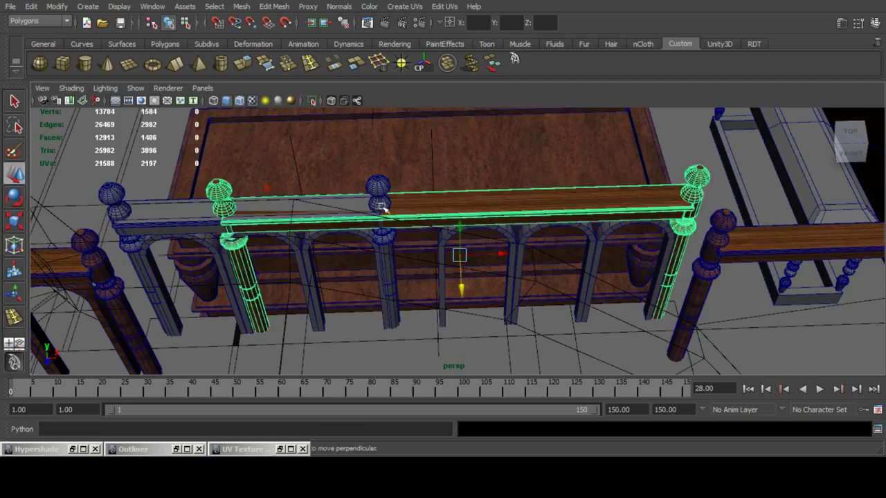
right_drag(359, 201, 298, 191)
drag(172, 157, 290, 310)
drag(272, 259, 460, 247)
alt+drag(483, 255, 485, 270)
key(F8)
key(F8)
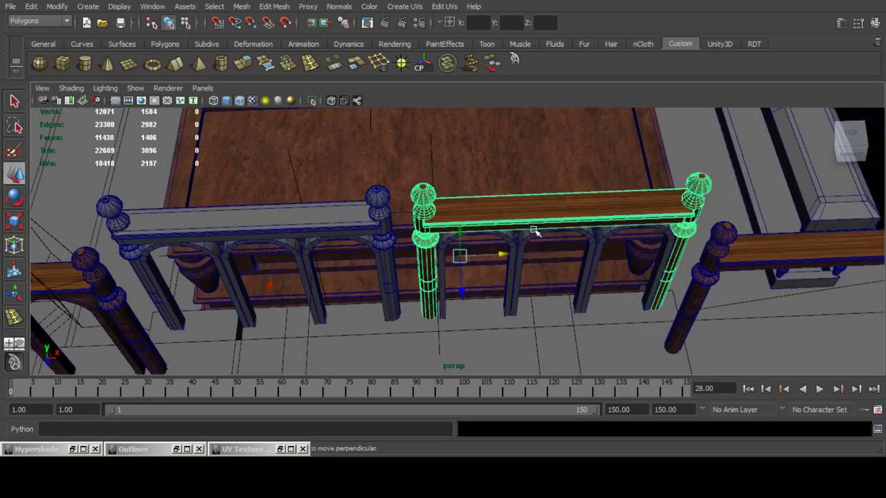
click(428, 64)
Duplicate the shortened handrail with posts and move the copy onto the cabinet-side section in front of the altar table.
alt+middle_drag(609, 255, 649, 268)
key(ctrl+d)
drag(628, 263, 337, 240)
alt+middle_drag(337, 240, 502, 219)
mouse_move(502, 218)
alt+mouse_down()
mouse_move(499, 251)
mouse_move(497, 206)
alt+mouse_up()
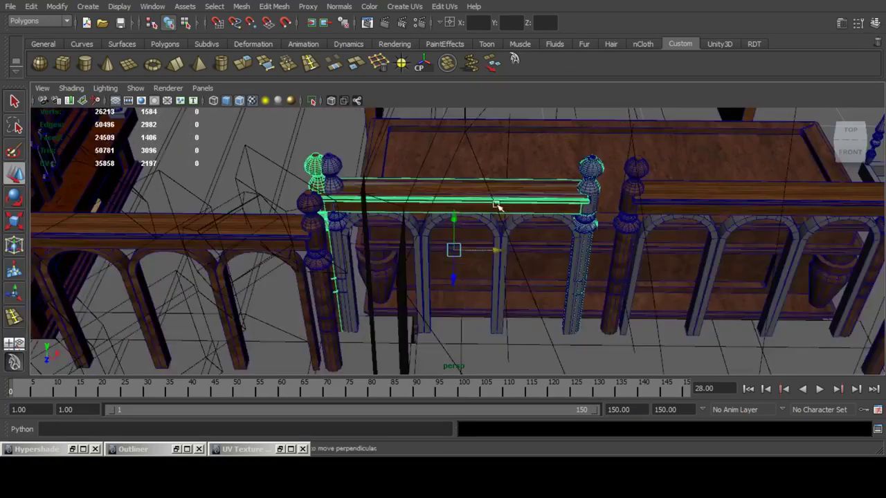
alt+middle_drag(496, 206, 498, 244)
scroll(498, 245, up, 1)
Delete the untextured posts and round tops at both ends of the cabinet-side section.
click(304, 194)
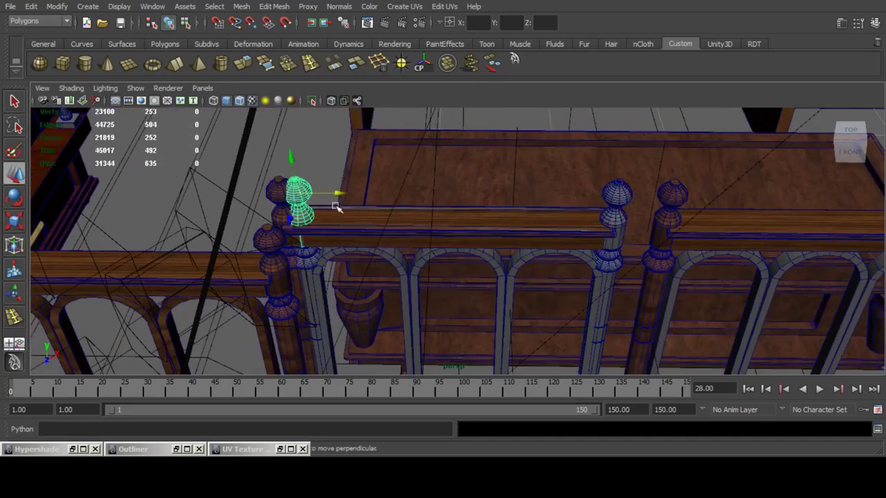
shift+click(312, 270)
key(Delete)
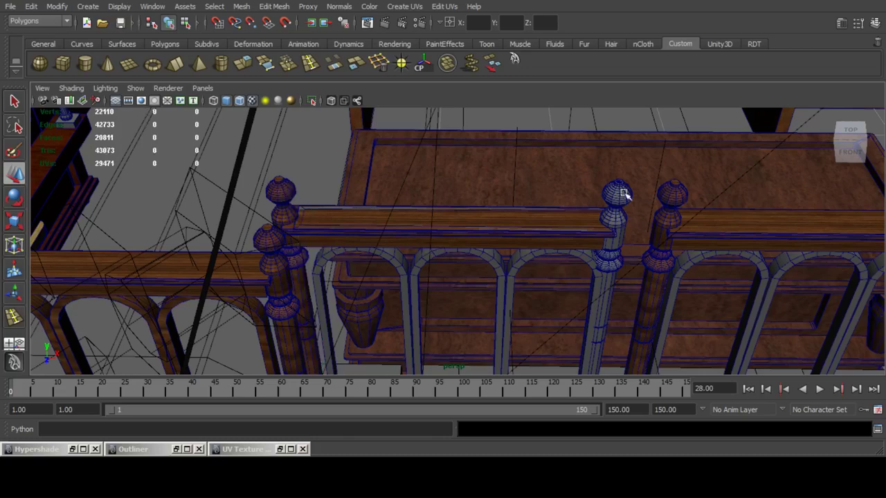
click(624, 193)
key(Delete)
click(607, 288)
key(Delete)
Delete the untextured arches and the leftover untextured handrail from the cabinet-side section.
click(564, 254)
key(Delete)
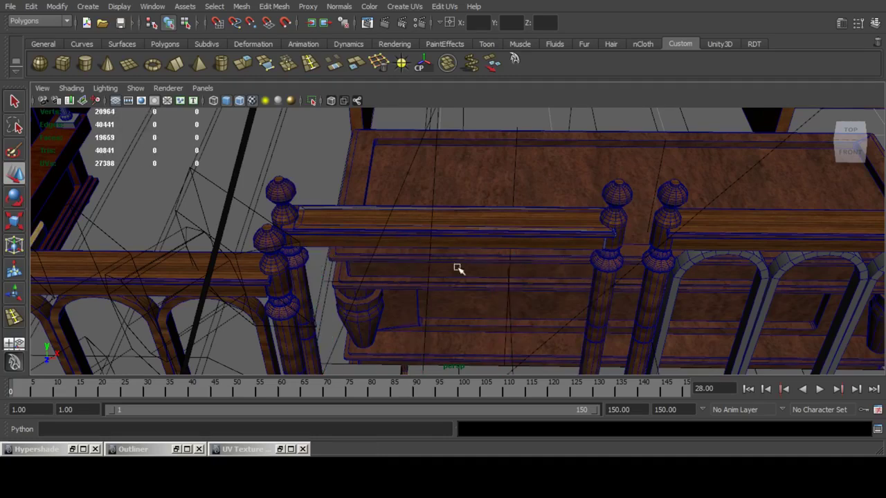
click(432, 208)
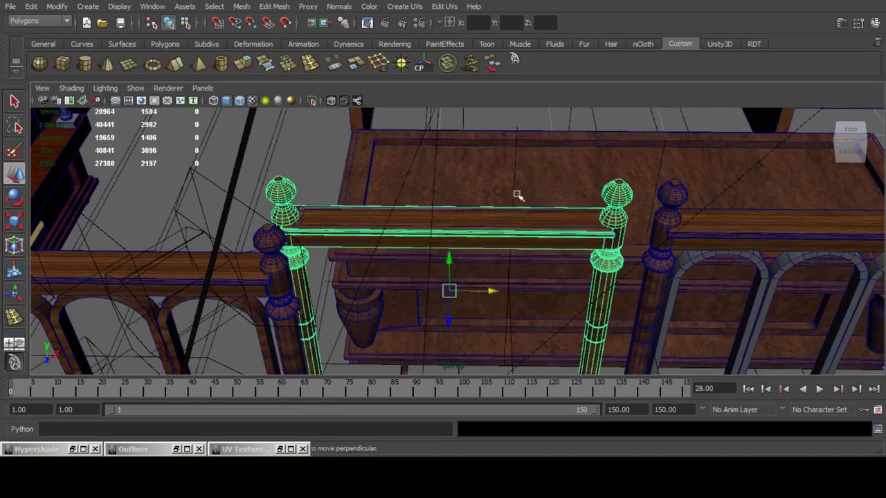
click(341, 205)
key(Delete)
Duplicate three textured arches from the balustrade beside the cabinet and fit the copies under the neighbouring short handrail.
alt+right_drag(692, 244, 440, 211)
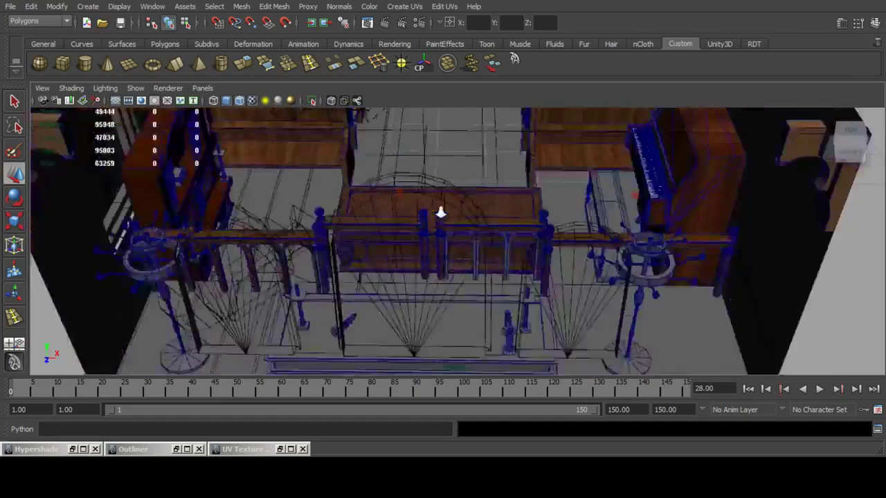
scroll(441, 212, down, 6)
scroll(441, 213, up, 9)
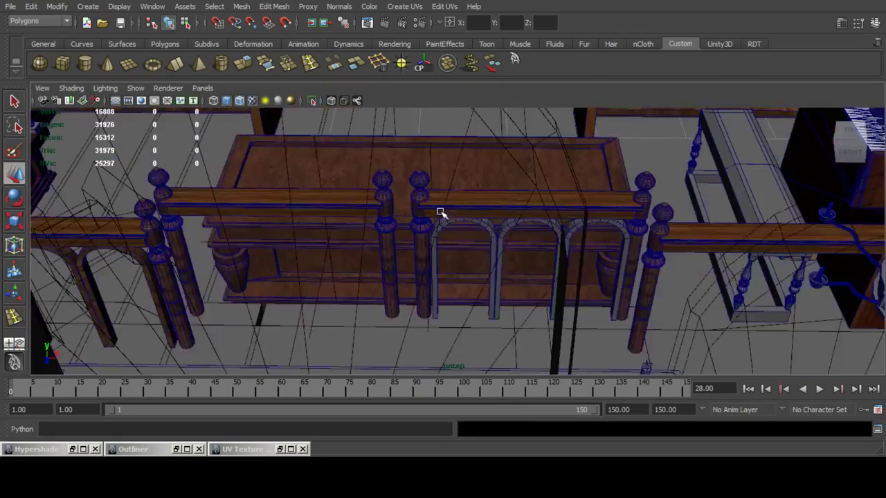
alt+drag(440, 213, 478, 236)
alt+middle_drag(291, 238, 496, 188)
click(318, 231)
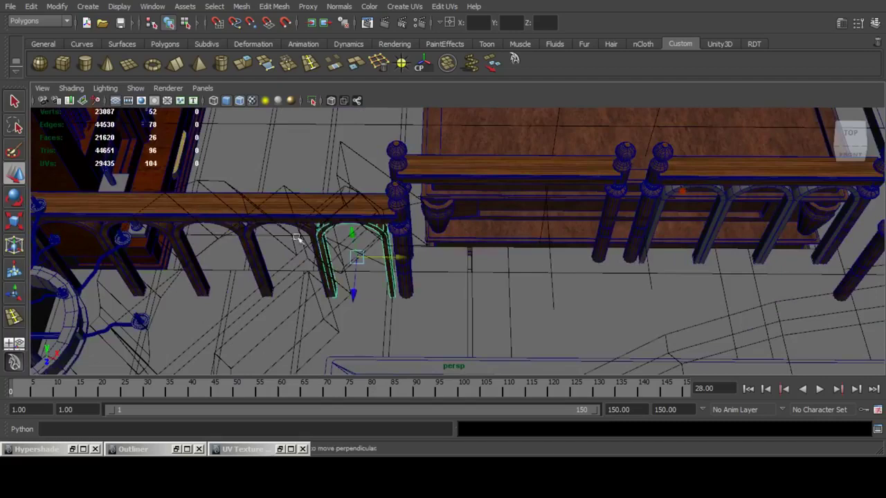
mouse_move(284, 239)
alt+middle_down()
mouse_move(435, 224)
mouse_move(293, 249)
alt+middle_up()
shift+click(427, 215)
shift+click(413, 213)
key(ctrl+d)
drag(277, 254, 493, 246)
alt+drag(497, 245, 430, 257)
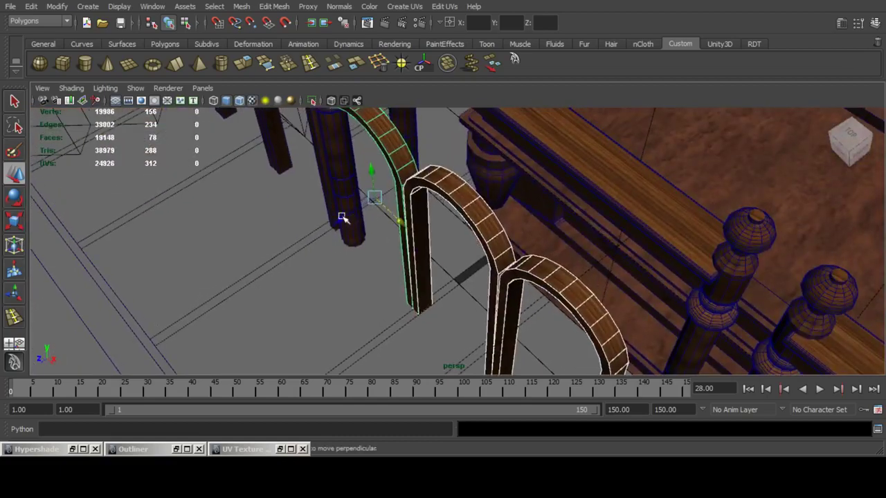
drag(342, 218, 463, 210)
drag(410, 249, 419, 247)
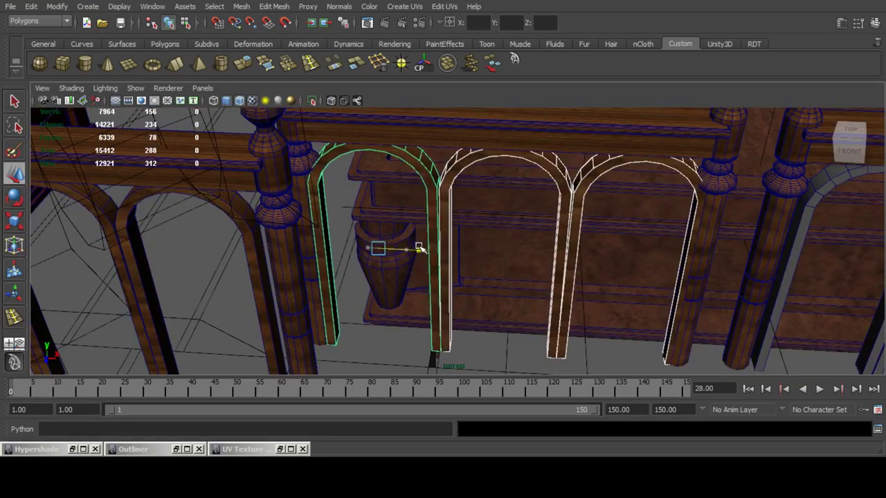
Combine the three copied arches into one mesh, move its pivot to the outer end and scale it lengthwise between the posts.
click(422, 65)
click(15, 217)
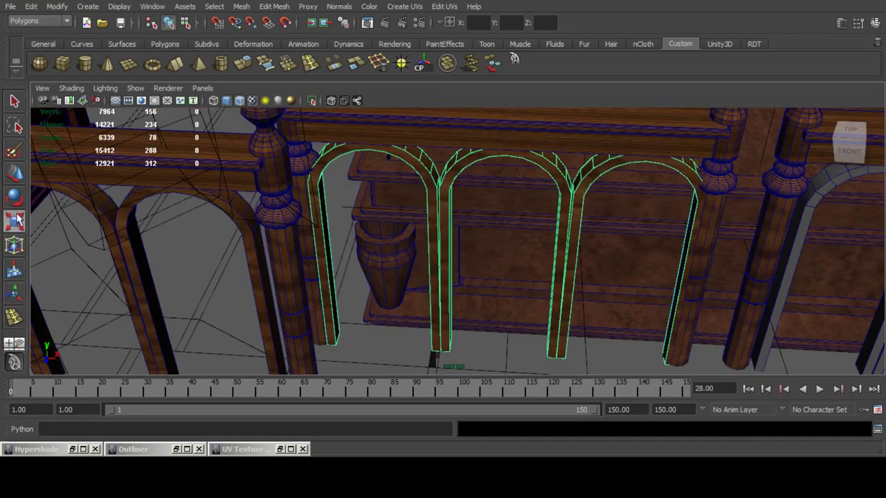
mouse_move(326, 213)
alt+mouse_down()
mouse_move(464, 233)
mouse_move(325, 208)
alt+mouse_up()
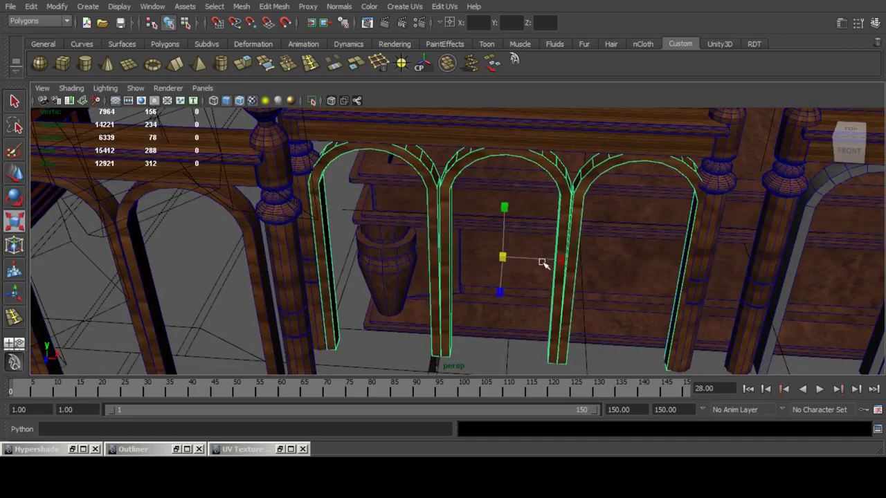
key(Insert)
drag(532, 258, 344, 242)
key(Insert)
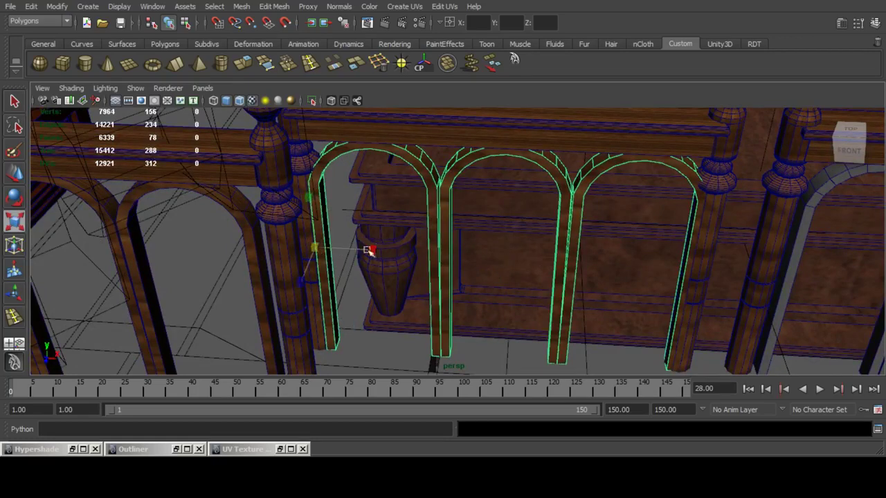
click(379, 250)
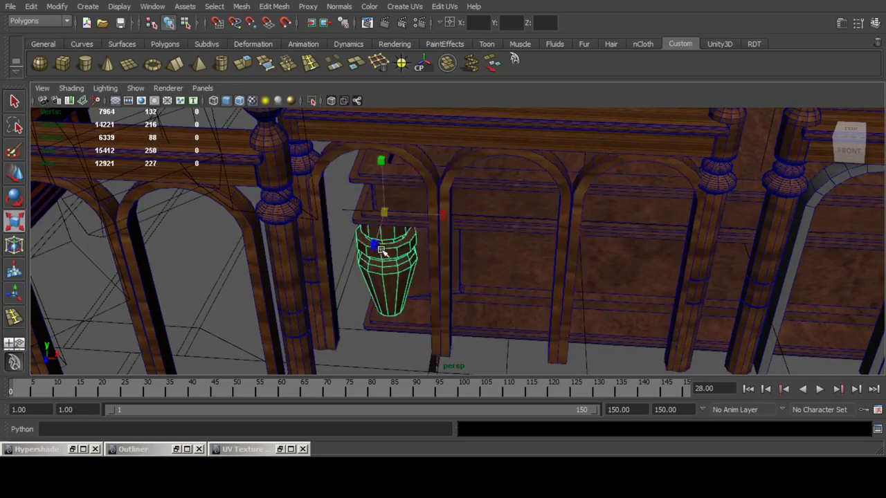
key(ctrl+z)
drag(375, 249, 371, 250)
Delete the untextured arches from the piano-side short section and select the three textured arches in the other short section.
scroll(482, 203, down, 4)
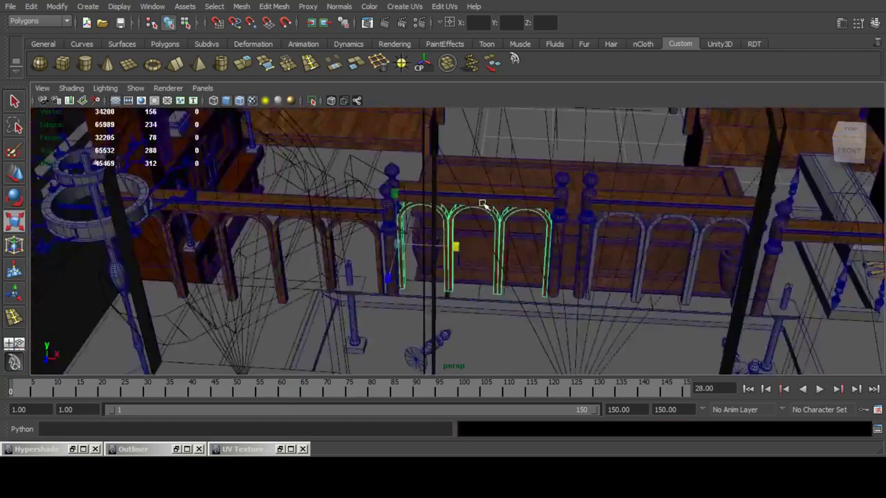
alt+drag(482, 203, 526, 238)
alt+middle_drag(526, 237, 411, 239)
scroll(439, 243, up, 2)
click(499, 201)
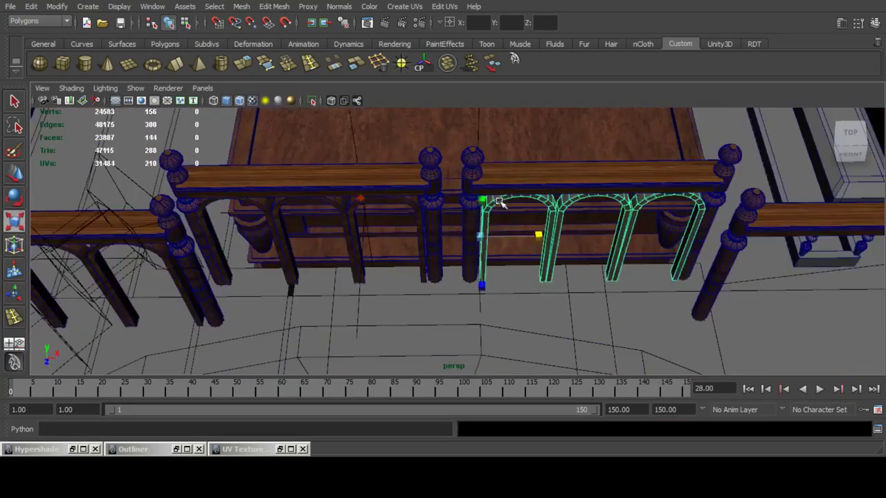
key(Delete)
click(351, 216)
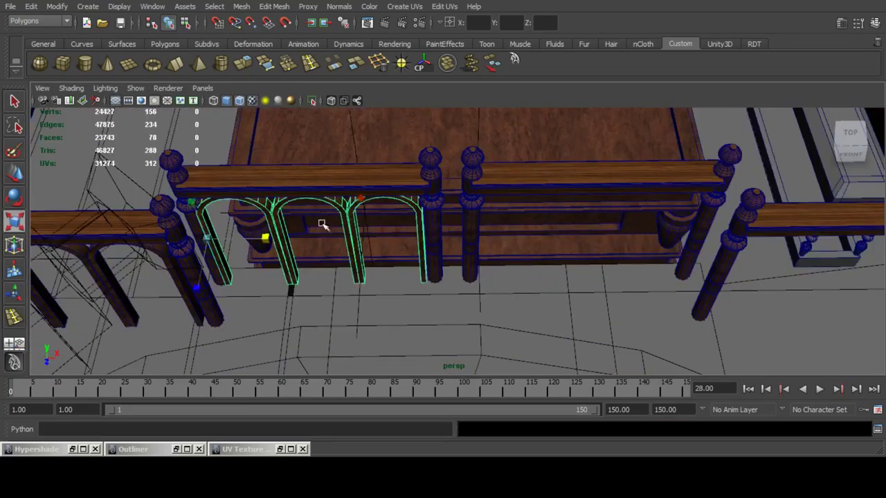
Duplicate the combined arches of the finished short balustrade section and move the copy under the other short handrail.
click(23, 166)
key(ctrl+d)
drag(250, 238, 317, 258)
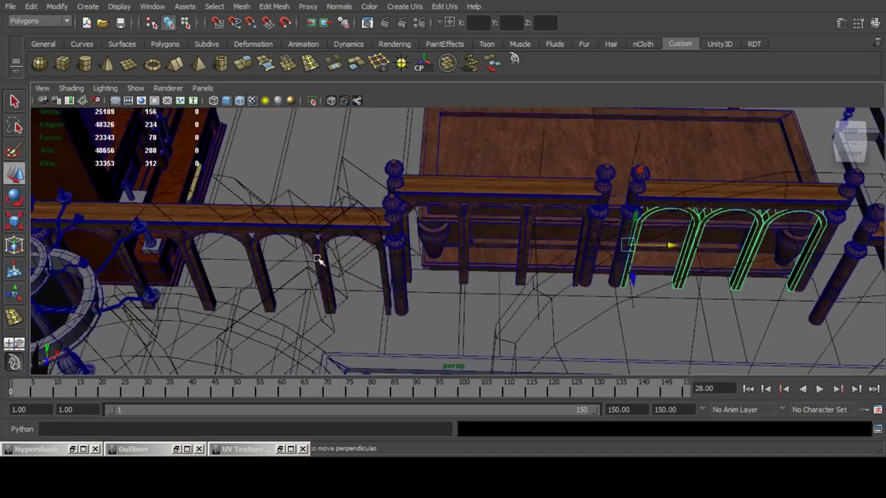
Duplicate the five textured arches under the cabinet-side long handrail and move the copies across toward the piano side.
click(322, 250)
shift+click(257, 239)
shift+click(200, 238)
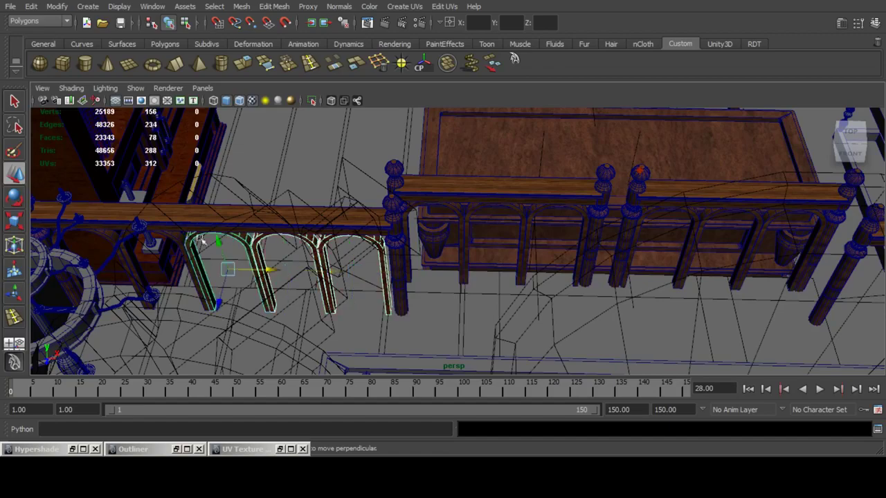
shift+click(164, 237)
alt+middle_drag(165, 237, 328, 258)
shift+click(265, 259)
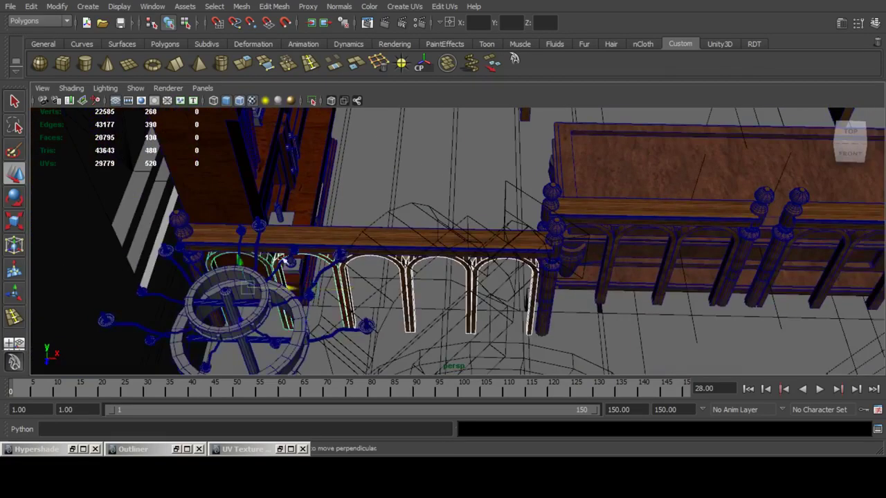
alt+middle_drag(388, 258, 281, 244)
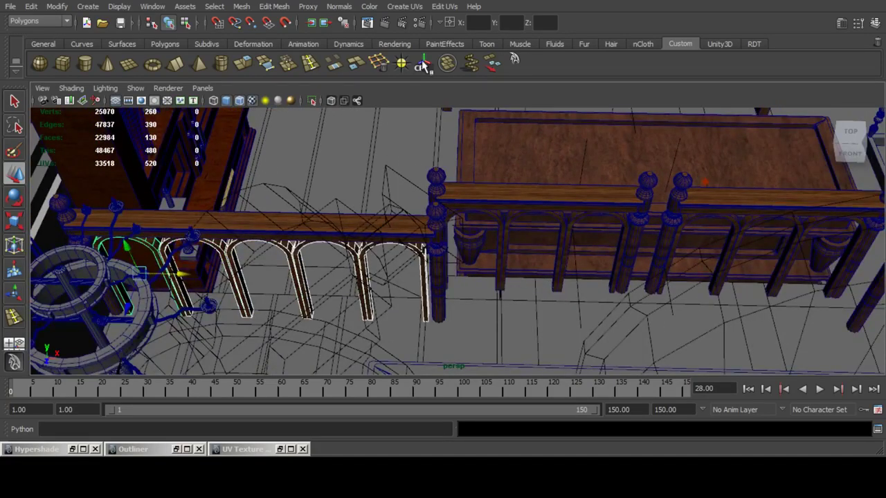
key(ctrl+d)
drag(181, 276, 654, 281)
alt+middle_drag(654, 281, 479, 256)
Fit the five copied arches between the posts under the piano-side long handrail and deselect them.
drag(264, 260, 589, 273)
alt+drag(589, 273, 596, 246)
alt+middle_drag(597, 245, 449, 246)
drag(442, 274, 448, 274)
alt+middle_drag(320, 281, 368, 311)
click(375, 306)
click(469, 203)
key(q)
Examine the textured balustrade from the pew side with the wireframe overlay turned off.
scroll(470, 203, down, 10)
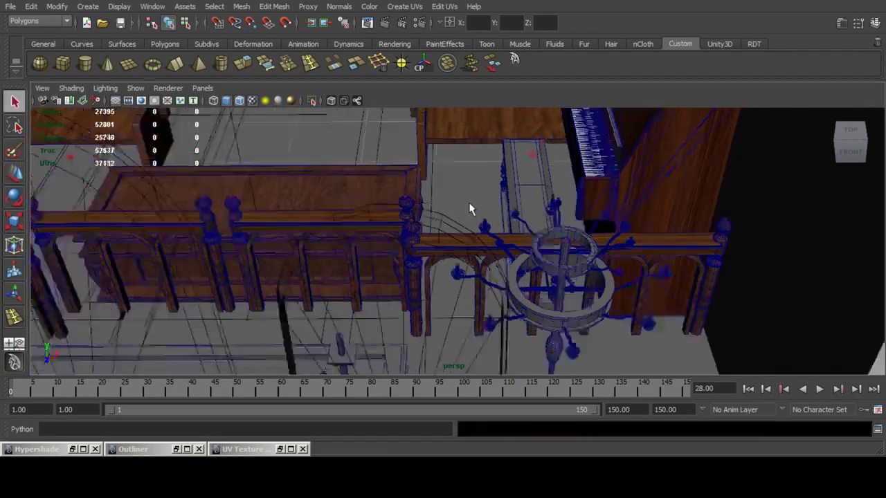
alt+drag(572, 224, 270, 198)
scroll(503, 227, up, 10)
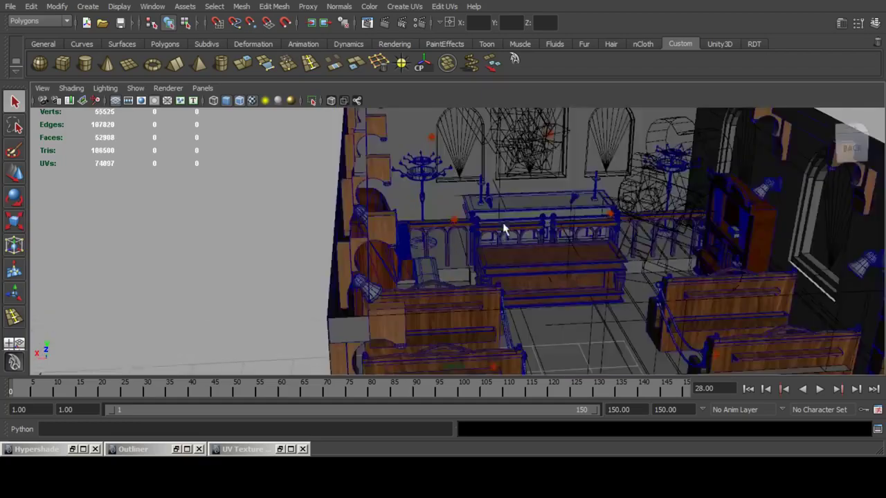
alt+middle_drag(478, 201, 462, 252)
scroll(468, 251, down, 2)
scroll(469, 251, up, 4)
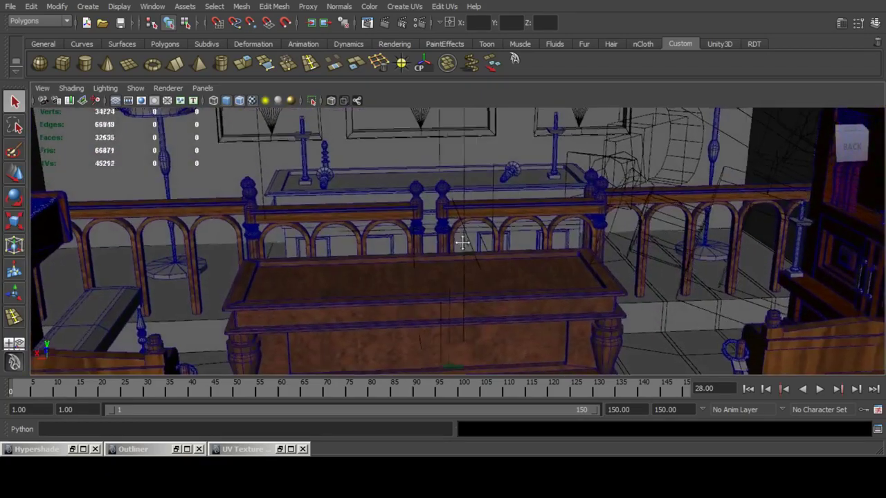
click(242, 102)
alt+middle_drag(364, 176, 408, 213)
mouse_move(421, 218)
alt+mouse_down()
mouse_move(355, 212)
mouse_move(423, 204)
mouse_move(430, 220)
alt+mouse_up()
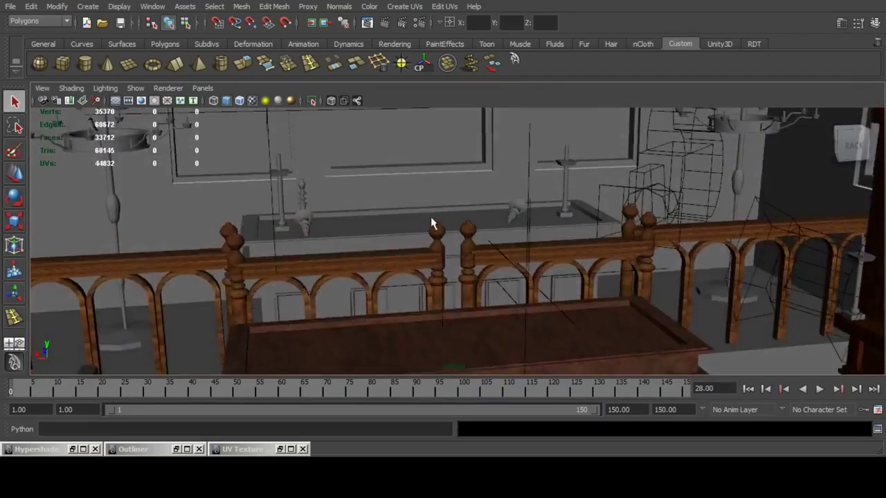
scroll(430, 219, up, 4)
scroll(431, 219, down, 5)
alt+middle_drag(550, 242, 468, 234)
scroll(468, 240, up, 1)
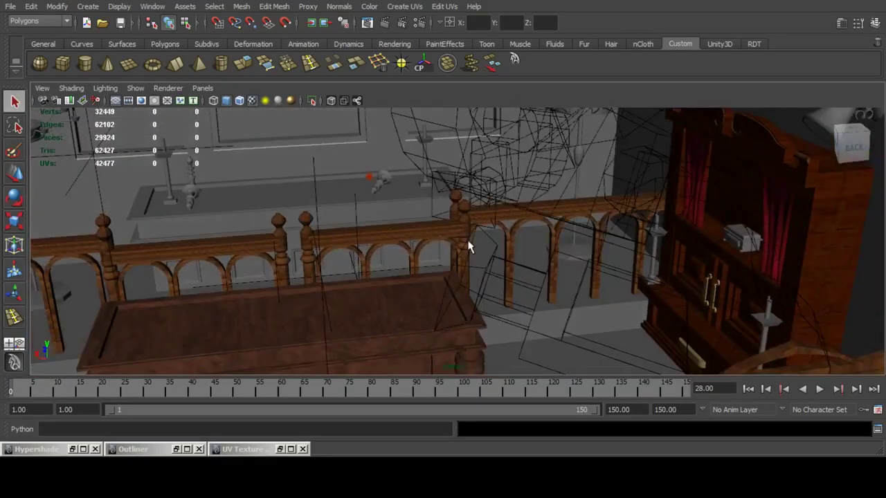
alt+drag(469, 247, 330, 236)
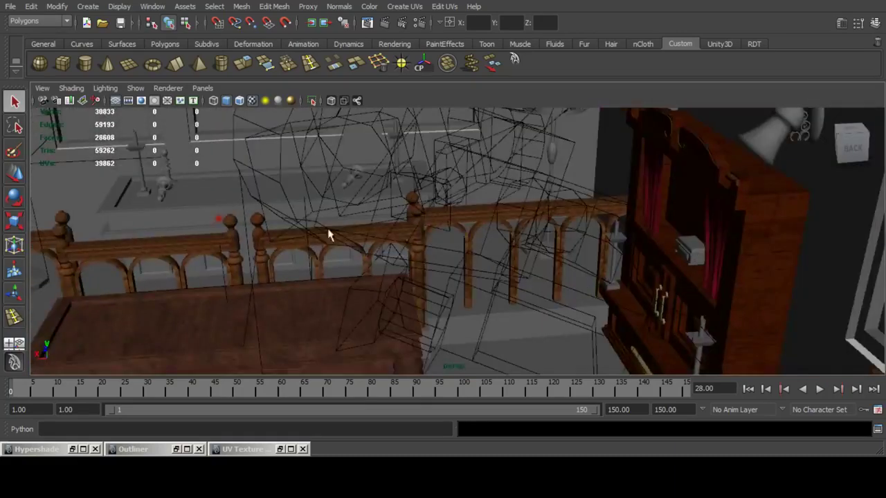
alt+middle_drag(329, 230, 445, 232)
Turn the wireframe overlay back on and save the scene.
click(252, 100)
key(ctrl+s)
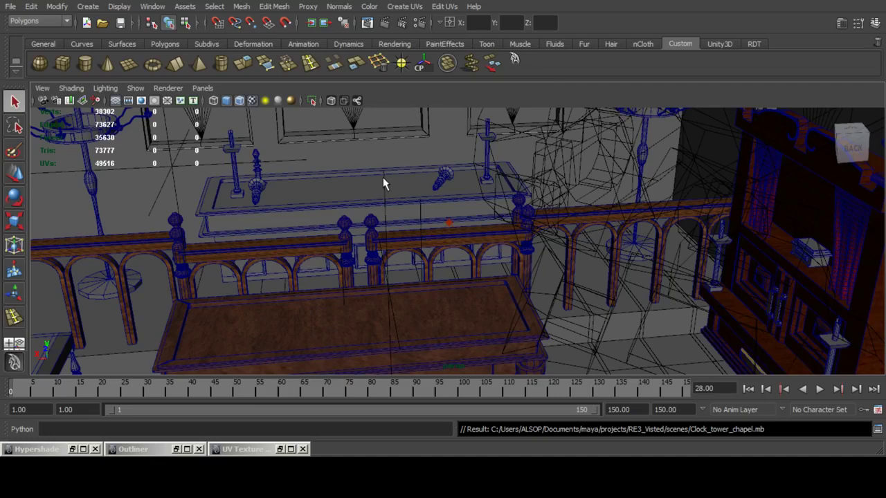
Show the Channel Box / Layer Editor and make the Boundary layer selectable, facing the wall with three arched windows.
alt+drag(402, 175, 408, 186)
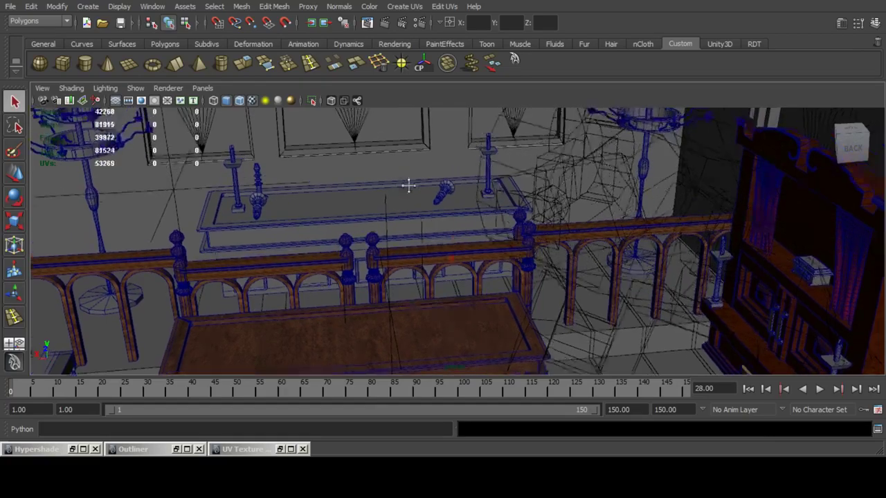
alt+middle_drag(408, 186, 415, 221)
scroll(415, 221, up, 3)
alt+middle_drag(242, 196, 411, 217)
alt+drag(411, 217, 471, 197)
scroll(471, 197, down, 3)
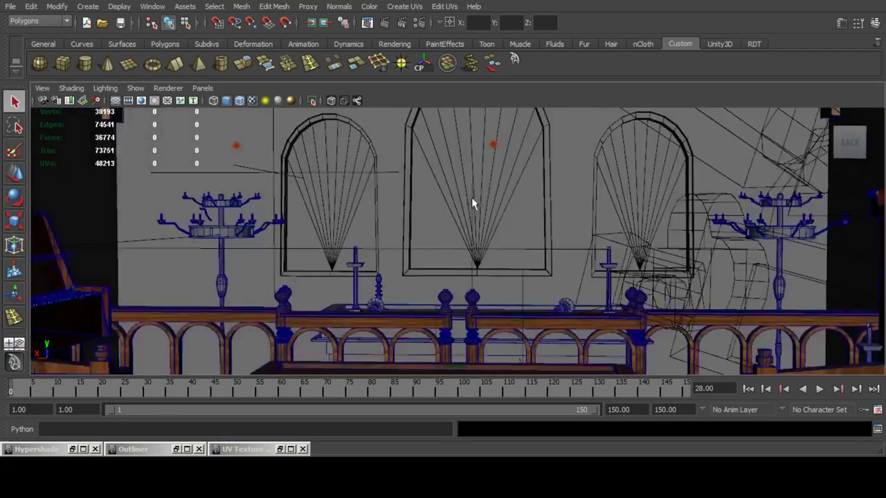
alt+middle_drag(471, 197, 463, 237)
mouse_move(462, 237)
alt+mouse_down()
mouse_move(530, 234)
mouse_move(471, 237)
alt+mouse_up()
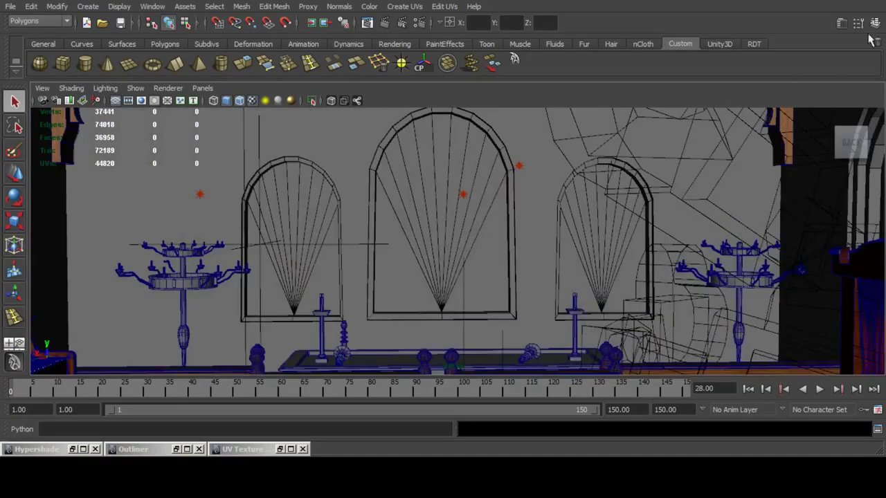
click(874, 22)
click(637, 332)
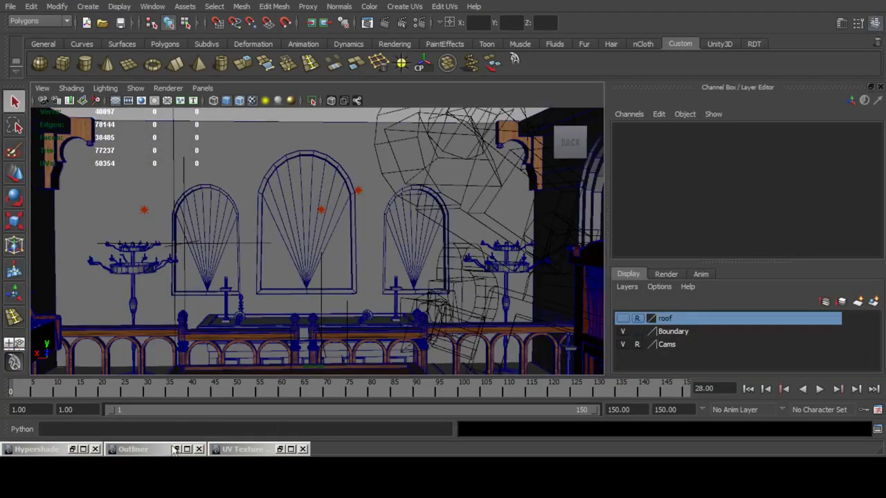
Check the Facebook live video page in the browser and return to Maya.
key(alt+Tab)
click(80, 2)
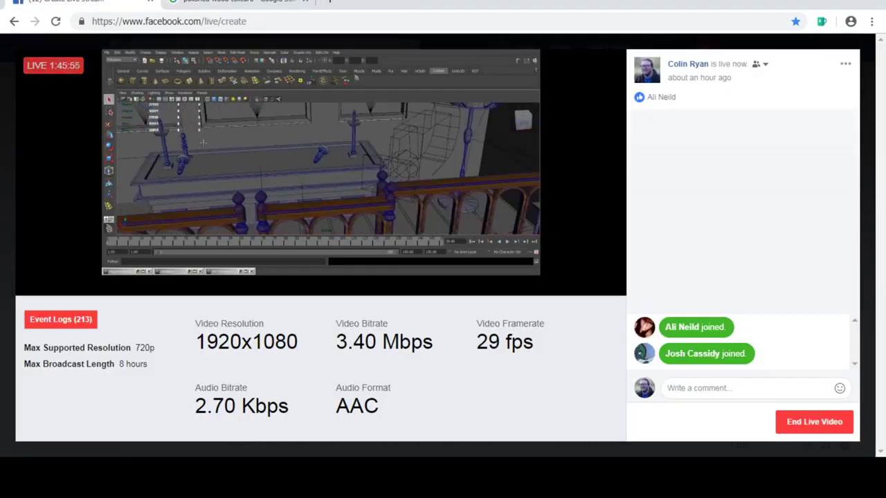
key(alt+Tab)
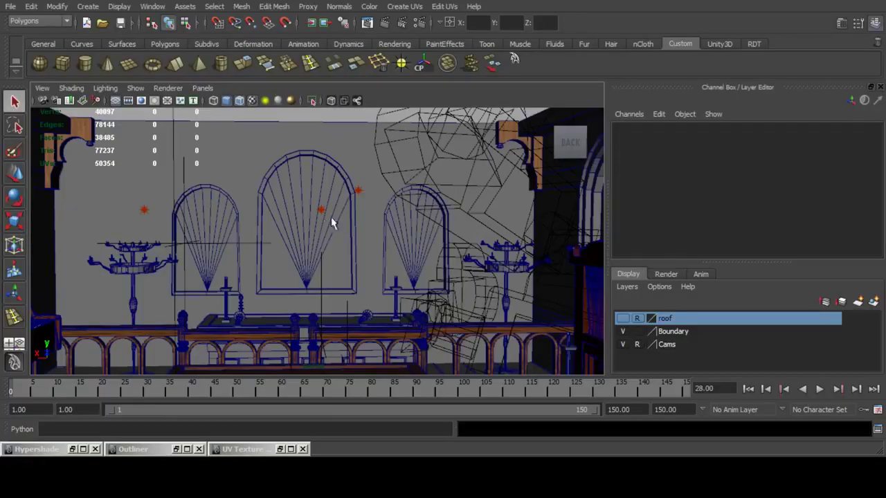
Isolate the wall with the three arched windows in the back view and switch it to face selection.
click(317, 244)
click(567, 143)
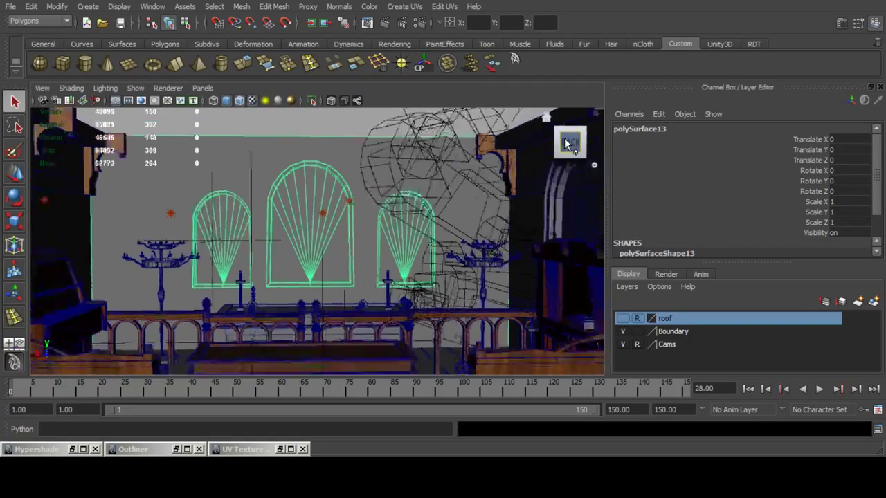
key(f)
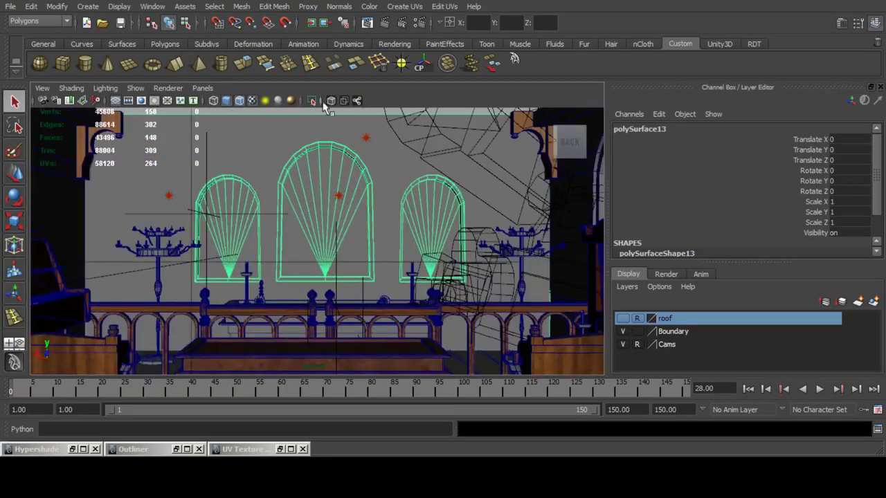
click(312, 100)
key(F11)
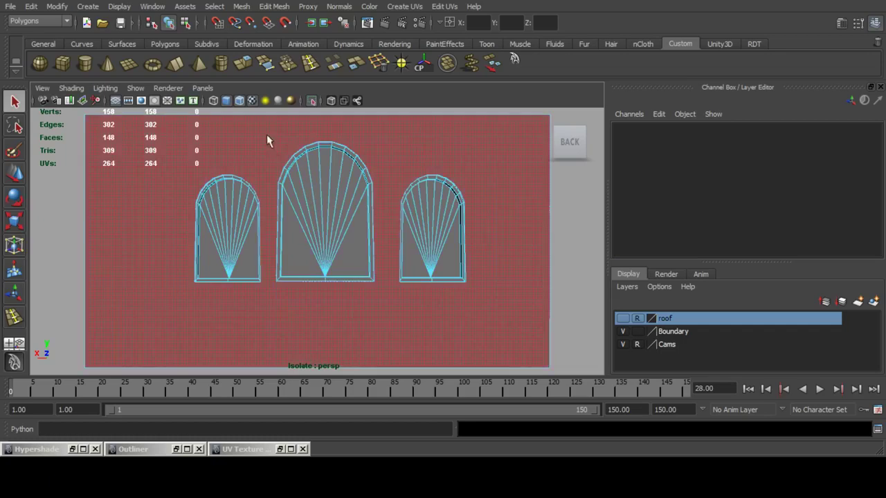
Extract the arched windows' faces from the wall as separate meshes and center the pivots.
drag(266, 134, 389, 295)
shift+drag(397, 155, 551, 270)
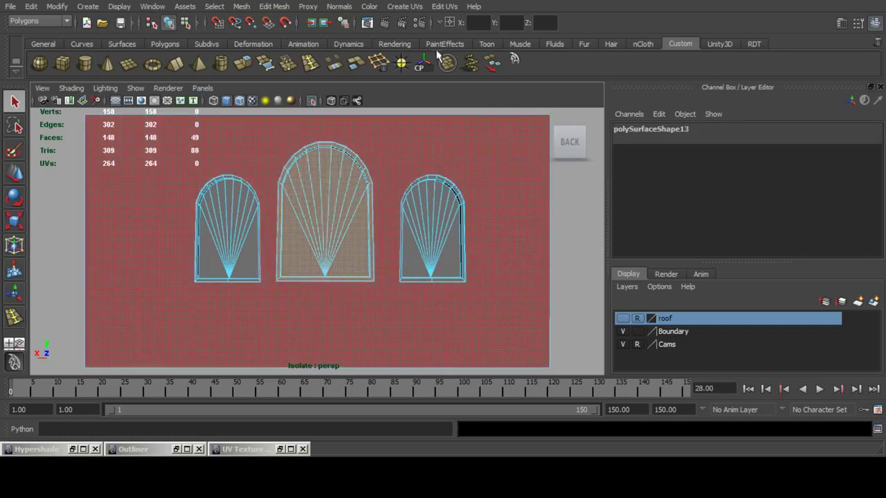
click(421, 65)
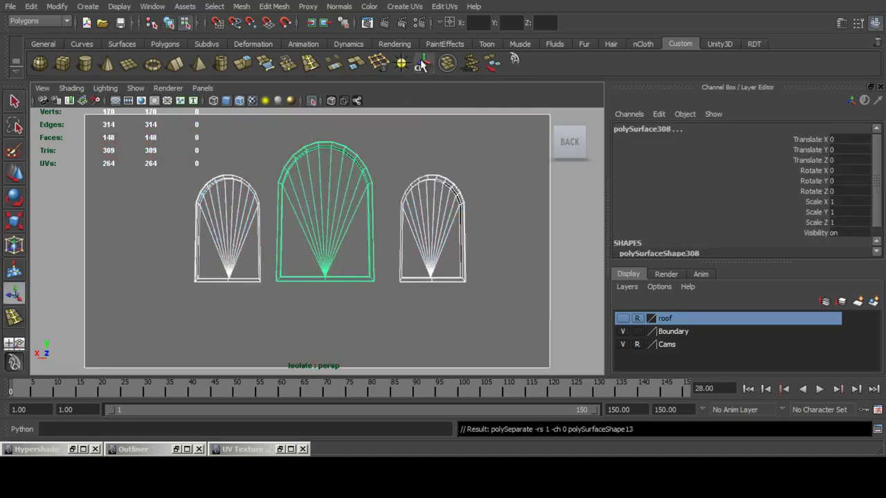
Isolate the large middle window and frame it in the viewport.
click(363, 237)
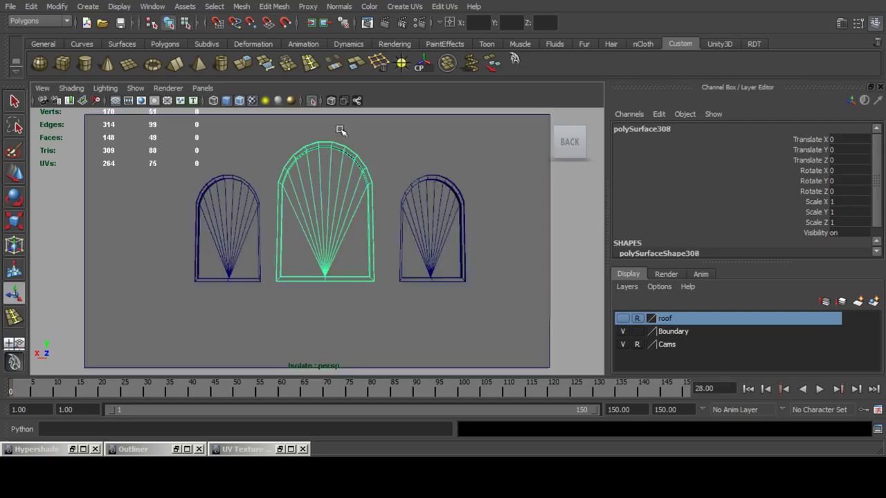
click(312, 102)
click(312, 102)
key(f)
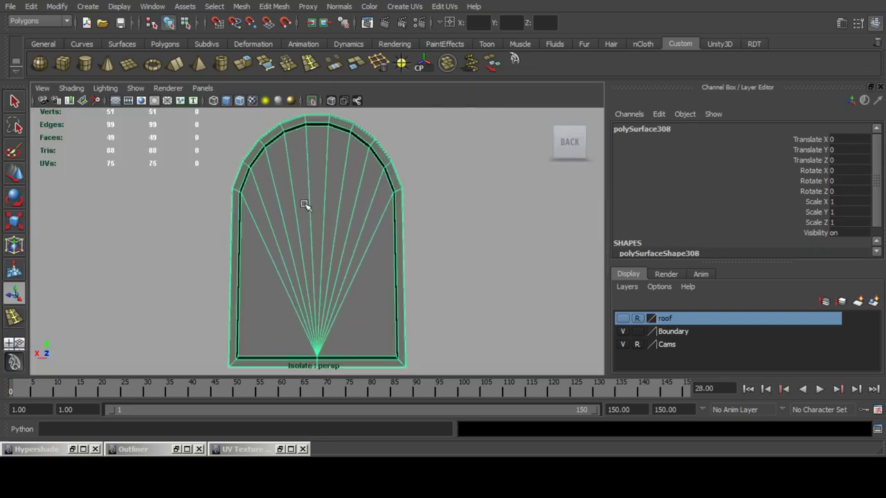
Delete the fan-shaped edges across the middle window's pane.
right_drag(305, 204, 305, 178)
drag(265, 282, 376, 305)
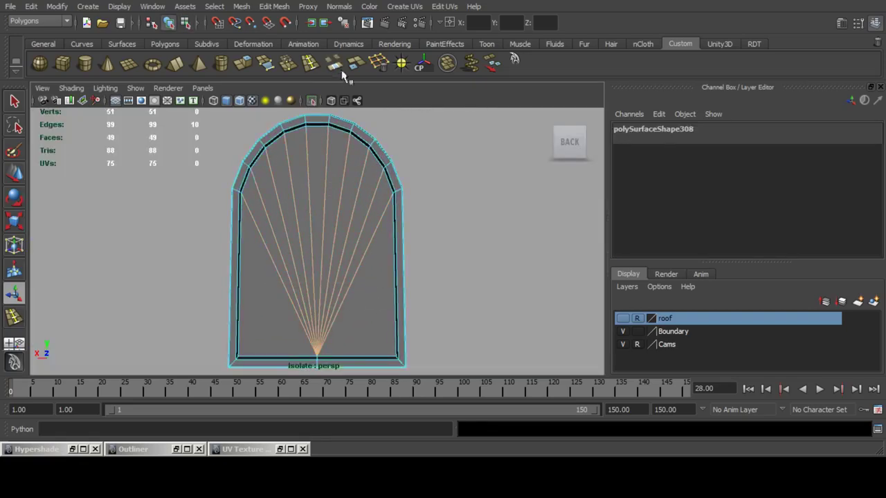
click(378, 61)
Delete the ring of short cross edges dividing the front of the middle window's frame.
double_click(249, 164)
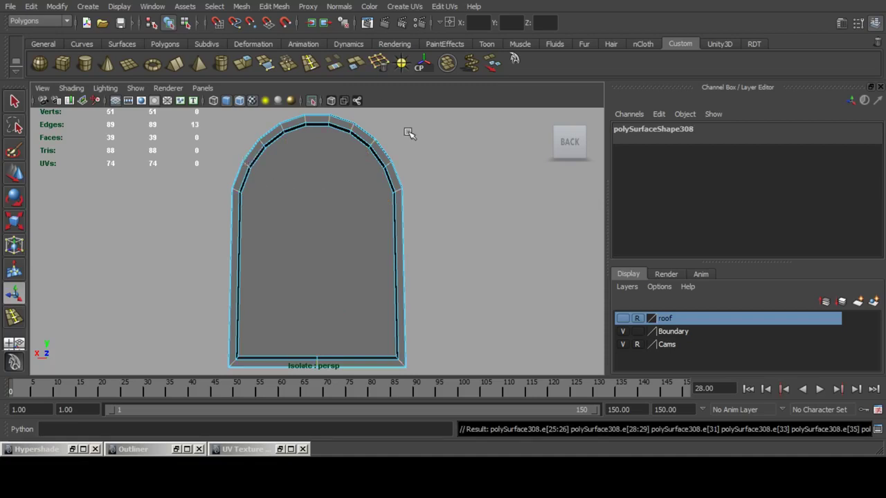
key(g)
alt+drag(409, 238, 350, 276)
alt+middle_drag(351, 275, 382, 249)
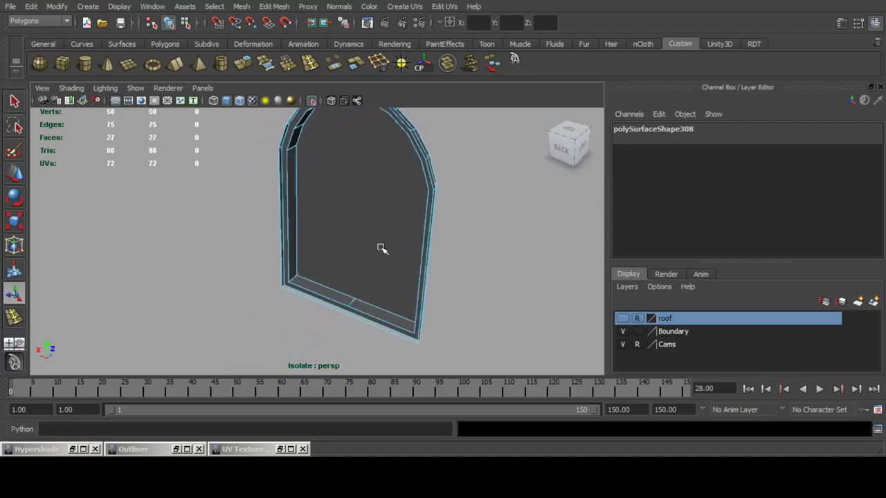
alt+drag(382, 249, 341, 250)
key(ctrl+z)
alt+middle_drag(339, 249, 368, 235)
scroll(383, 234, up, 5)
alt+drag(383, 233, 512, 226)
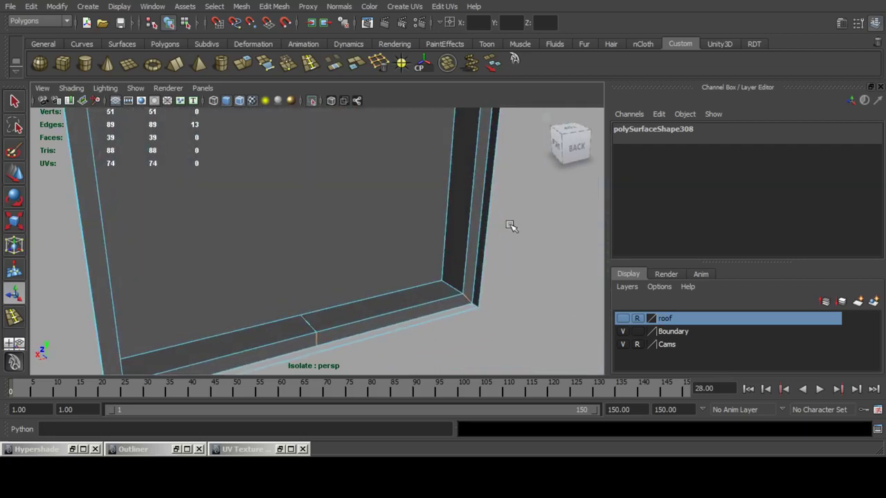
key(ctrl+Delete)
Delete the leftover edge crossing the middle of the window's inner sill.
scroll(375, 244, down, 4)
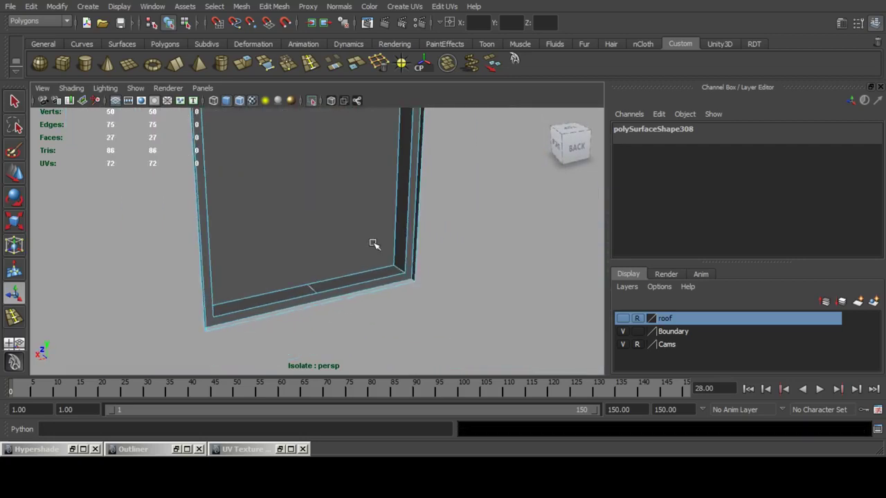
click(313, 291)
key(ctrl+Delete)
Select the middle window's pane face and hide the Channel Box / Layer Editor.
alt+drag(406, 277, 350, 272)
click(293, 240)
click(686, 413)
scroll(431, 253, down, 5)
alt+middle_drag(431, 252, 436, 308)
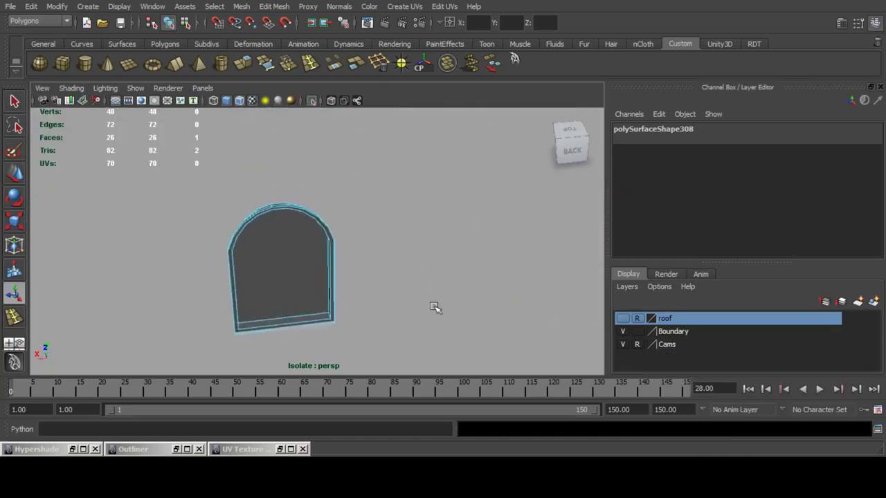
alt+drag(436, 308, 388, 243)
click(878, 24)
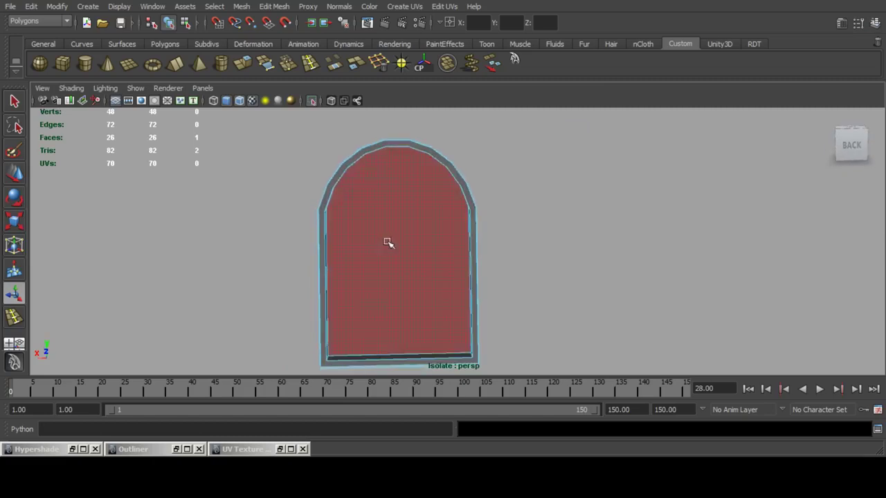
Planar-map the pane face from the Z axis, fitted to the bounding box, and open the UV Texture Editor.
click(388, 243)
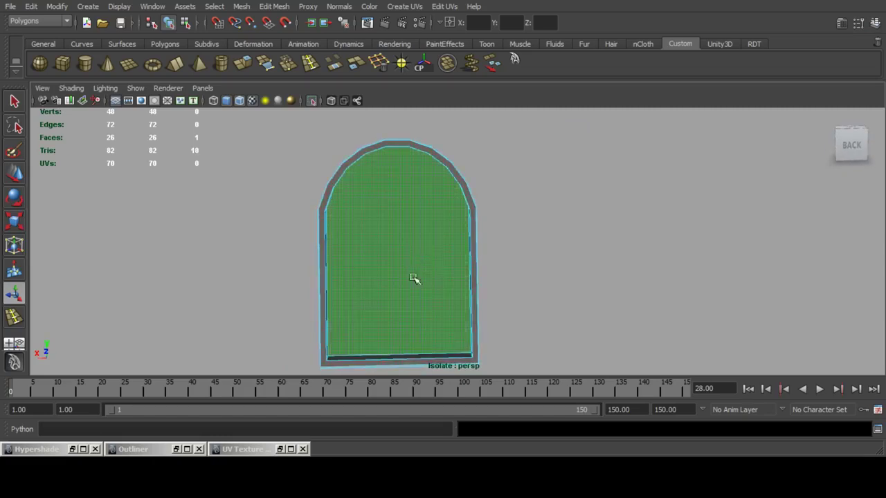
click(405, 6)
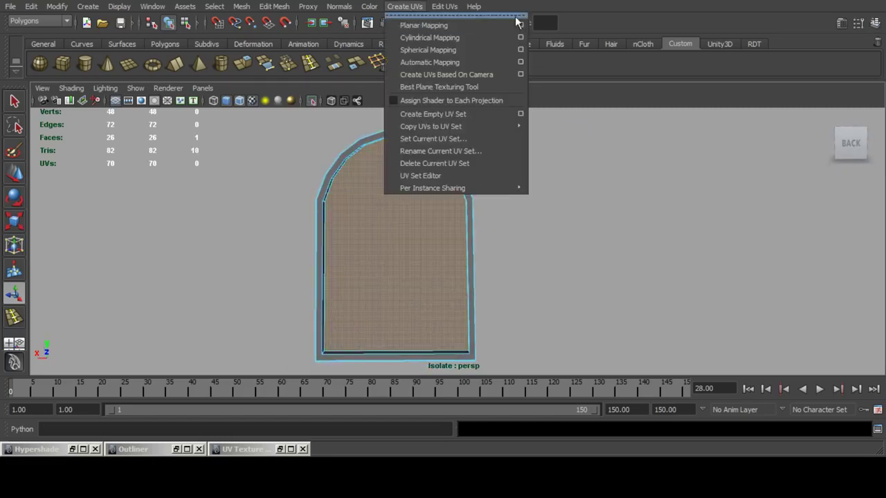
click(520, 25)
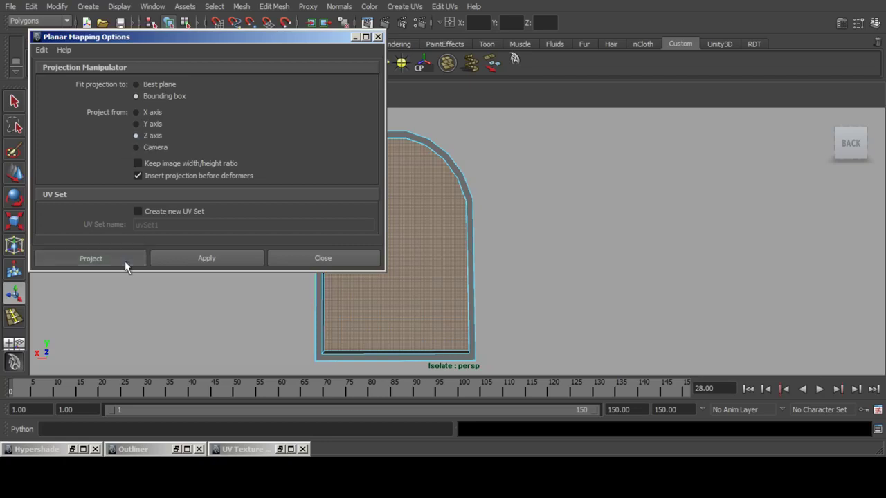
click(125, 261)
click(280, 450)
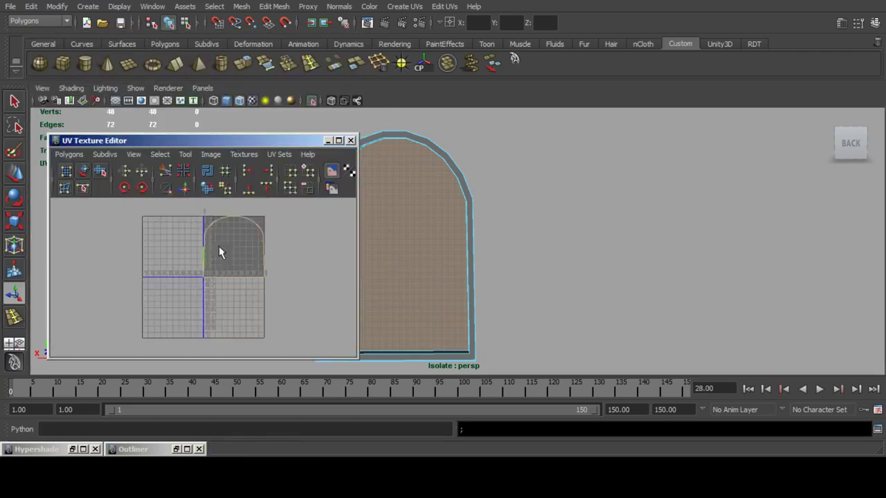
Convert the pane face selection to UVs and move its shell outside the texture grid.
scroll(219, 251, down, 5)
scroll(212, 265, up, 2)
key(ctrl+F12)
click(14, 174)
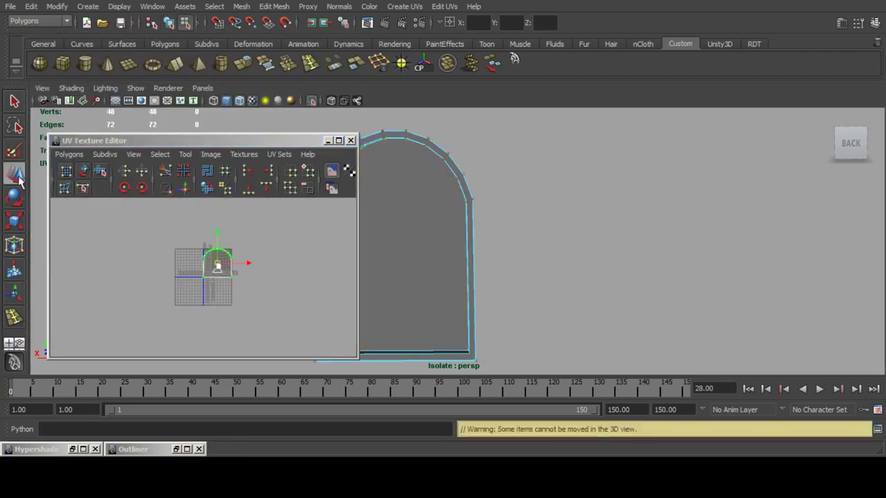
scroll(219, 274, down, 3)
drag(212, 269, 110, 292)
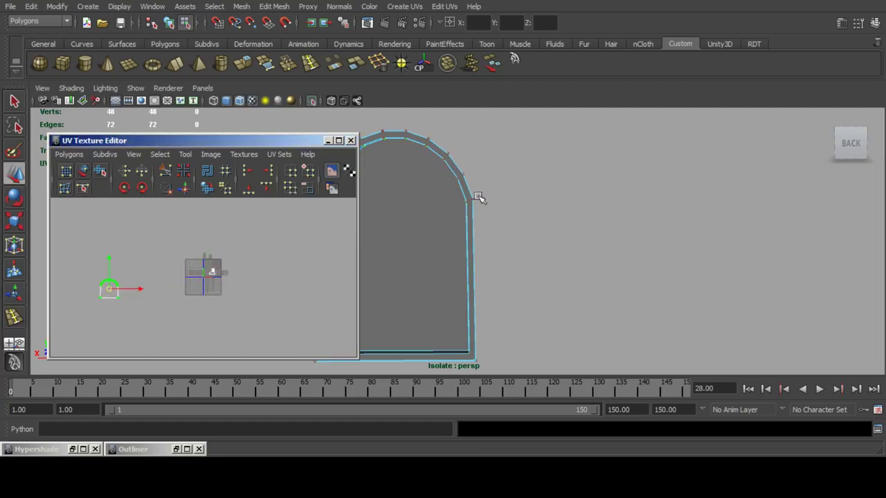
Planar-map the front face of the window frame and place its UV shell beside the pane's shell.
click(421, 216)
click(433, 140)
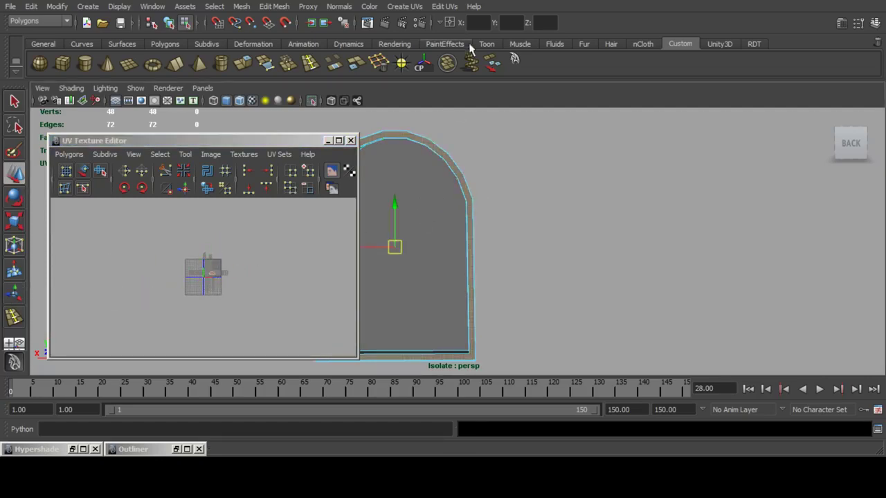
click(405, 6)
right_drag(205, 268, 211, 265)
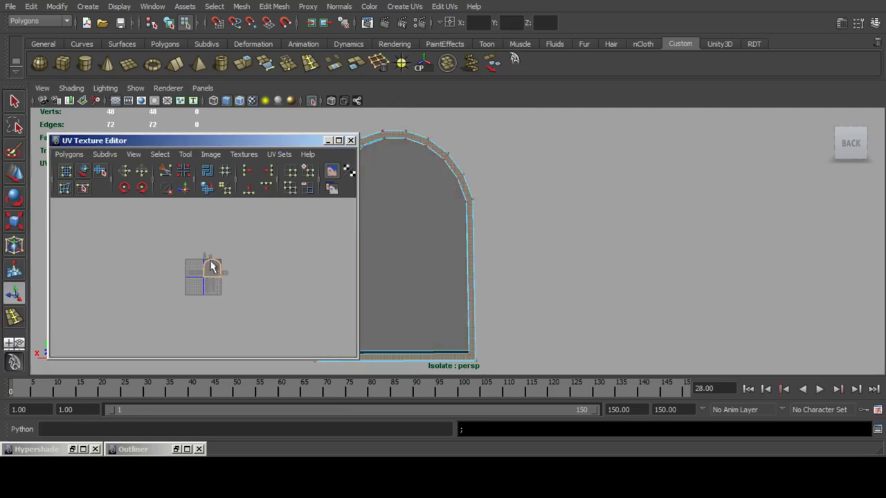
drag(240, 244, 135, 291)
click(14, 175)
alt+drag(619, 228, 504, 246)
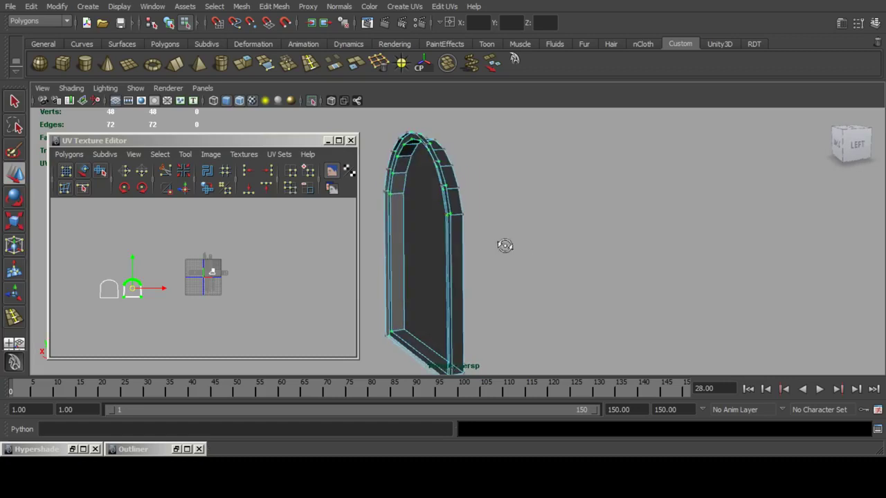
click(394, 218)
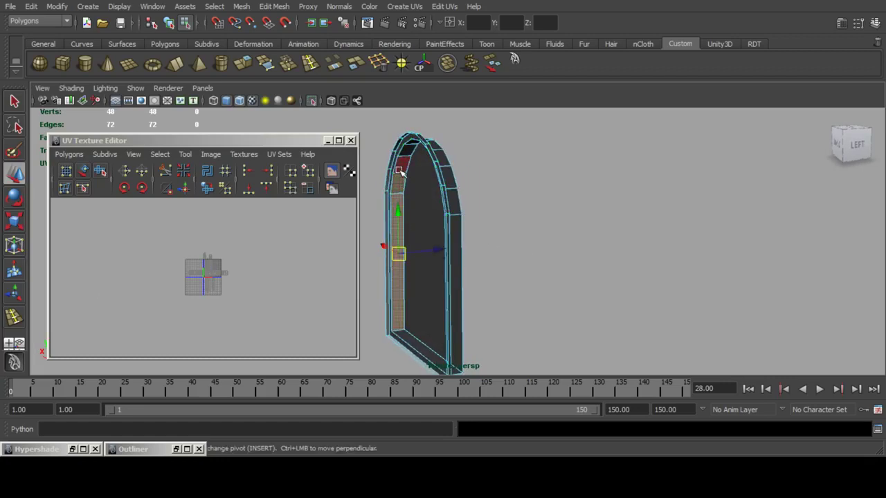
alt+drag(399, 171, 563, 196)
click(563, 197)
Return to object selection and set the window's Rotate X to 90.
right_drag(563, 196, 830, 69)
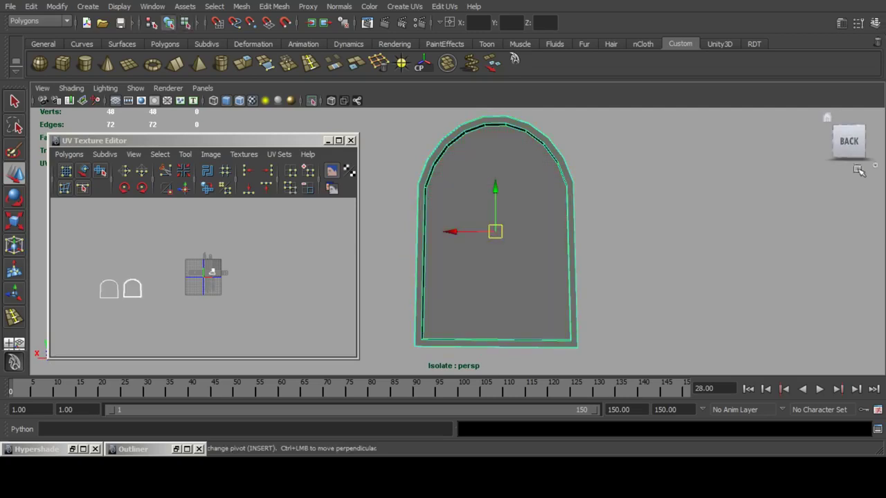
click(878, 25)
click(843, 170)
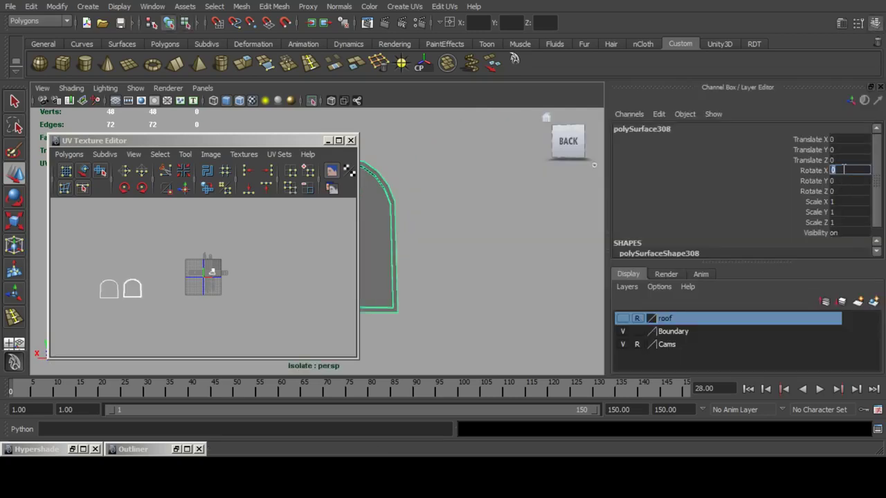
text(90)
key(Return)
click(875, 26)
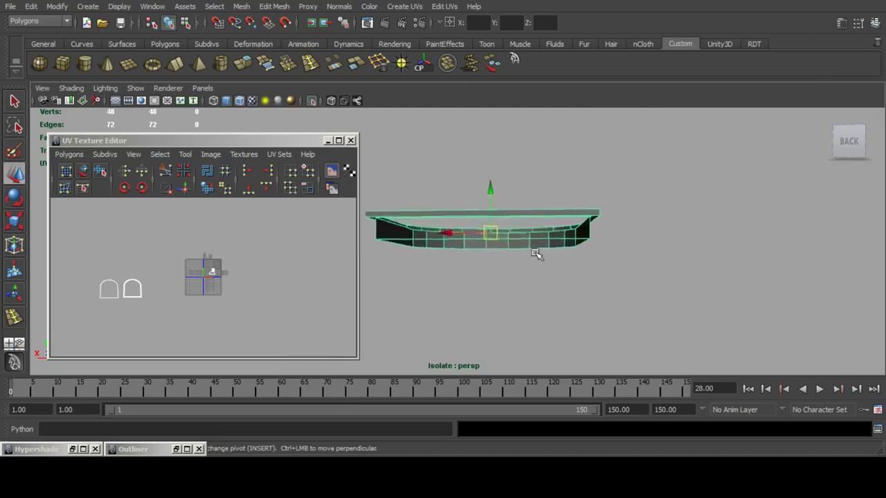
Select the loops of inner and outer side faces running around the window frame.
key(f)
alt+drag(552, 251, 411, 275)
right_drag(622, 198, 620, 214)
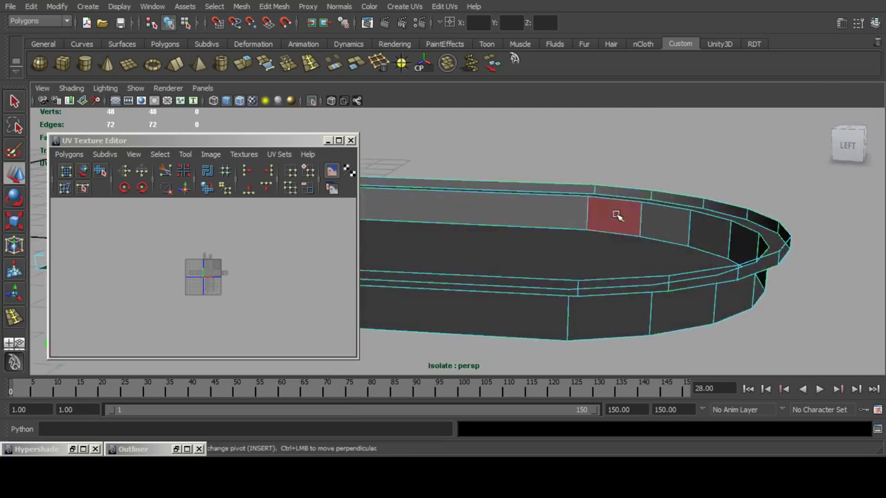
click(617, 215)
shift+double_click(540, 209)
alt+drag(541, 209, 544, 226)
shift+click(584, 218)
shift+double_click(615, 219)
alt+drag(615, 220, 658, 269)
alt+middle_drag(657, 268, 747, 237)
Cylindrically map the frame's side faces and place their UV shell next to the frame front's shell.
click(403, 8)
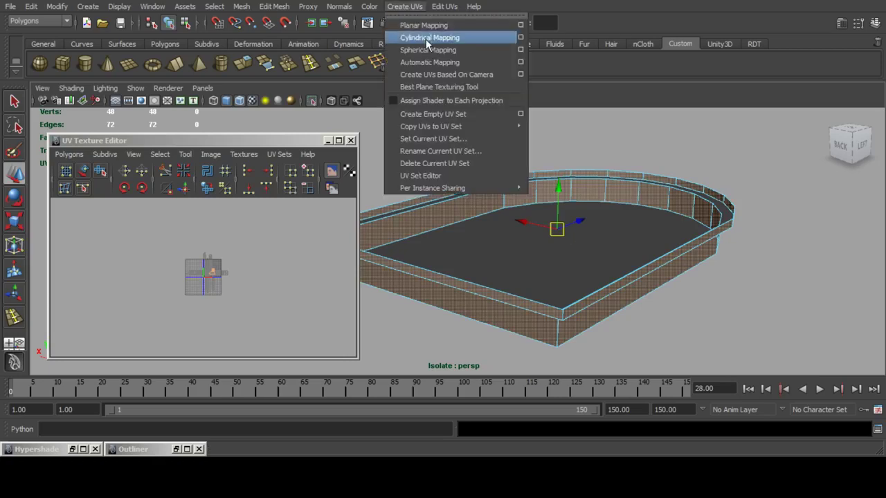
click(426, 40)
ctrl+right_drag(200, 238, 271, 274)
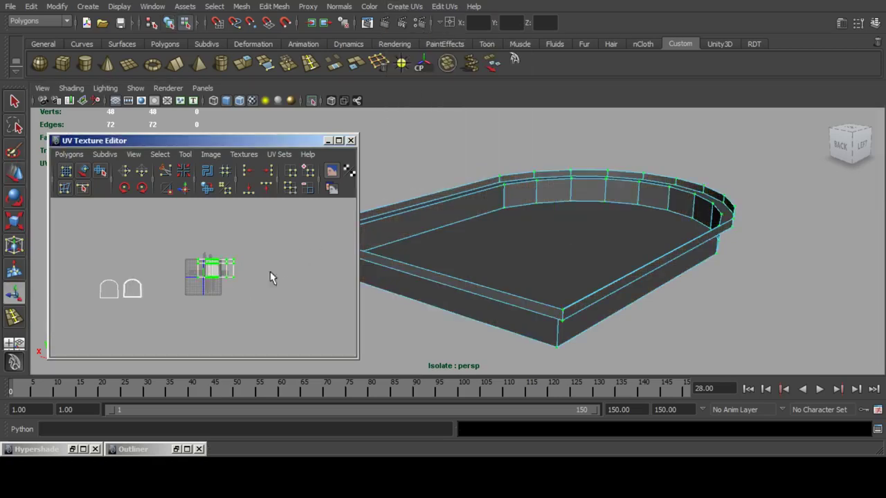
click(15, 179)
alt+middle_drag(227, 277, 246, 263)
drag(233, 255, 186, 286)
alt+middle_drag(184, 278, 229, 263)
scroll(232, 263, up, 4)
alt+middle_drag(235, 262, 195, 283)
drag(254, 283, 233, 241)
Return to object selection and reset the window's Rotate X to 0.
key(F8)
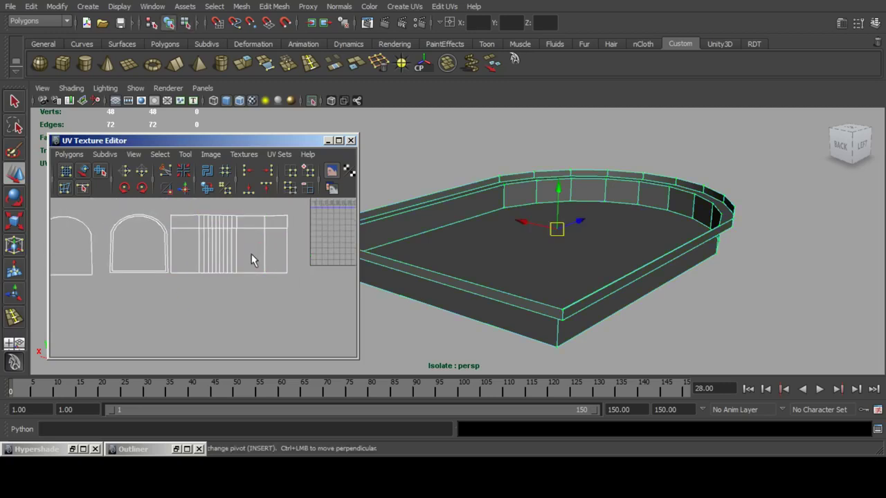
click(875, 25)
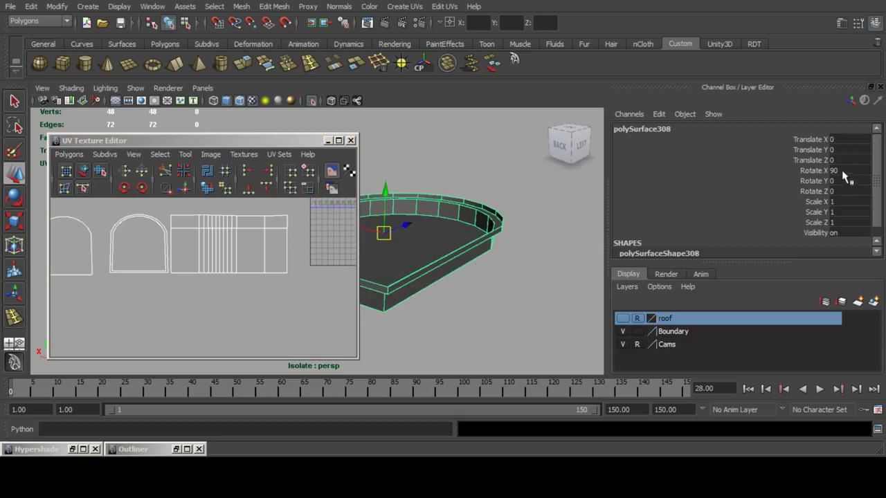
click(844, 171)
key(Return)
click(877, 25)
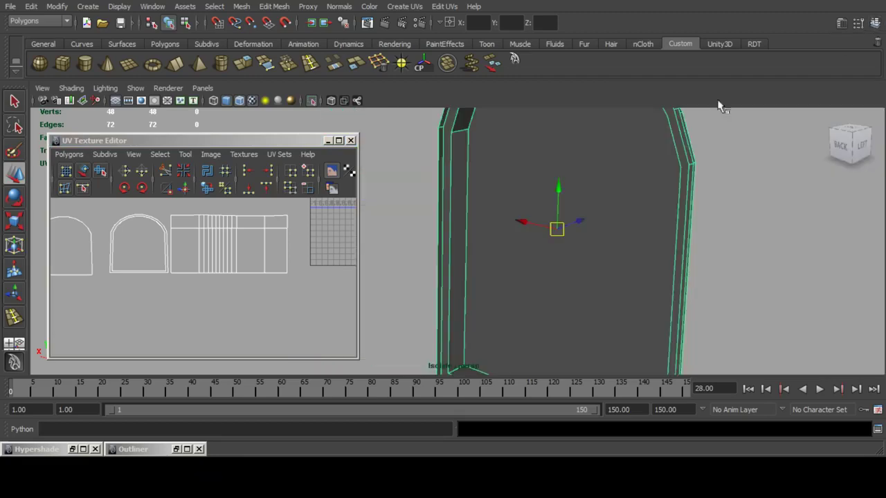
click(350, 112)
key(ctrl+z)
Turn off the isolated view and add the candelabrum's large ring to the window selection.
click(313, 102)
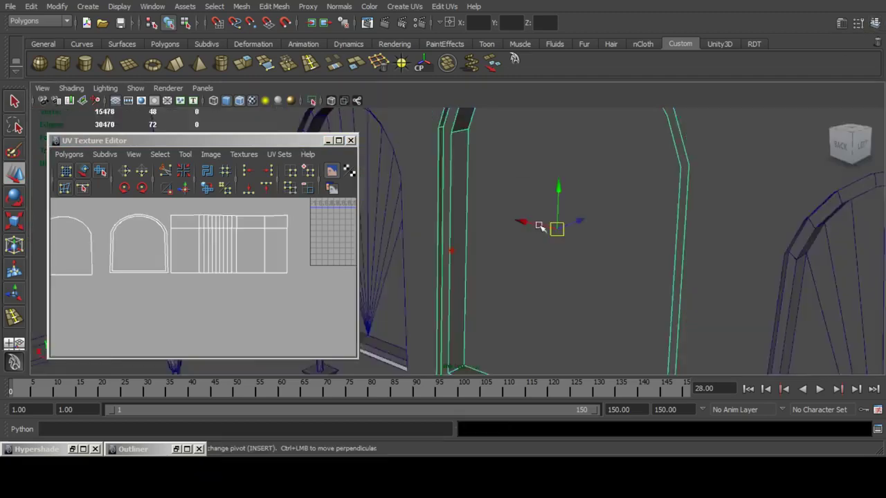
alt+right_drag(539, 227, 458, 227)
alt+middle_drag(458, 227, 587, 220)
scroll(581, 223, up, 5)
shift+click(459, 274)
alt+middle_drag(436, 292, 499, 271)
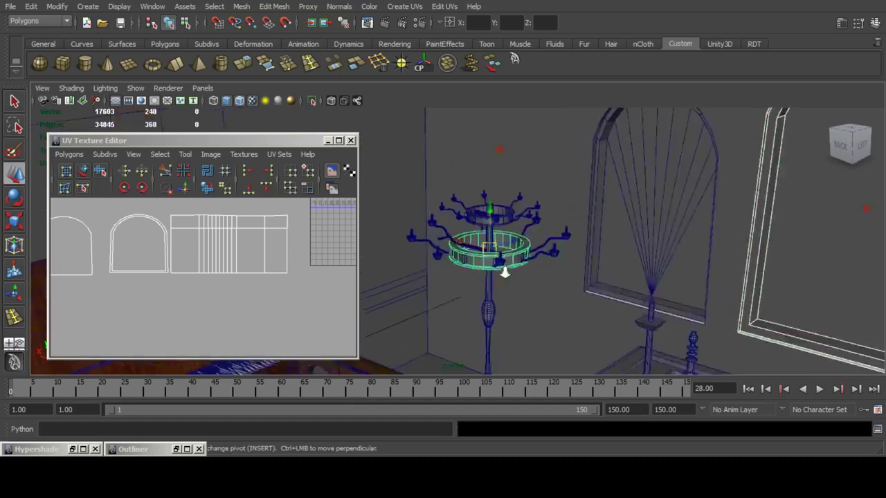
Add one candle cup, its bracket, an arm and the central parts of the candelabrum to the selection.
scroll(499, 272, up, 4)
shift+click(424, 267)
scroll(472, 285, up, 4)
shift+click(473, 286)
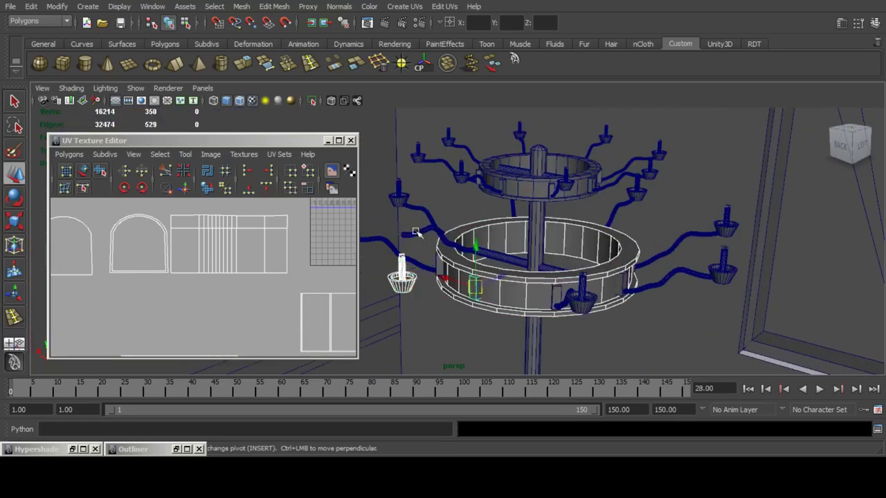
shift+click(415, 232)
alt+drag(497, 281, 616, 292)
shift+click(471, 279)
Add the square-topped candlestick, its candle, the turned candlestick and the altar to the selection.
shift+click(601, 225)
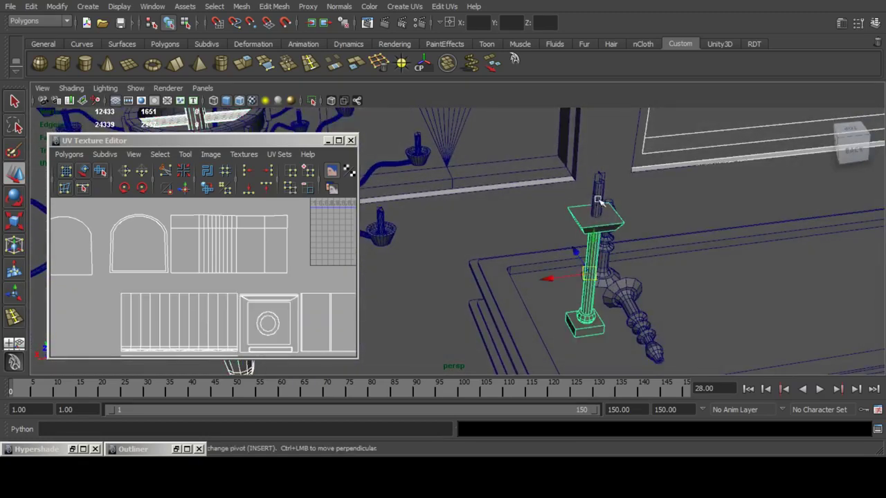
shift+click(599, 201)
shift+click(607, 266)
alt+drag(553, 297, 684, 281)
shift+click(688, 302)
alt+drag(599, 267, 655, 258)
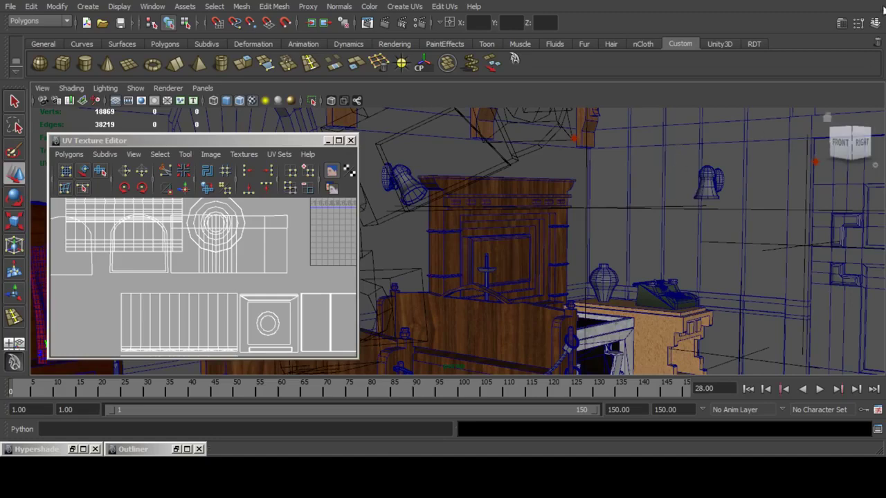
Add the wall lamp to the selection and fit all selected UV shells in the UV Texture Editor.
click(876, 24)
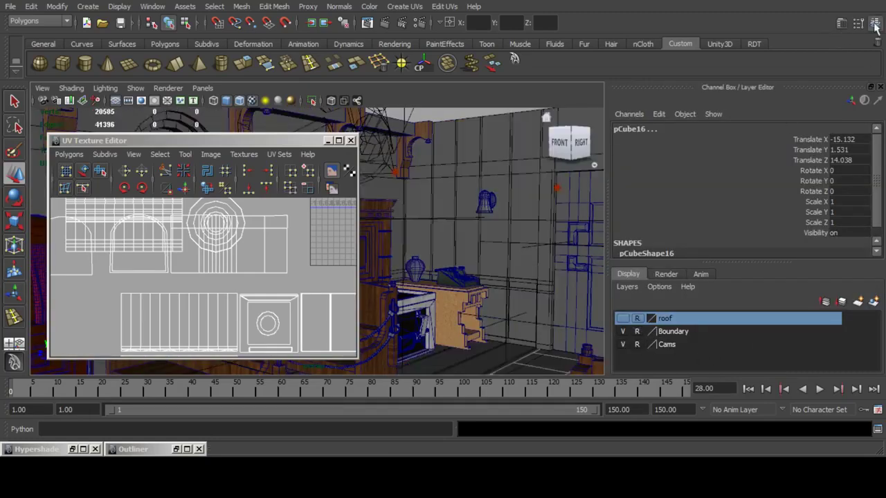
click(875, 25)
drag(681, 159, 723, 207)
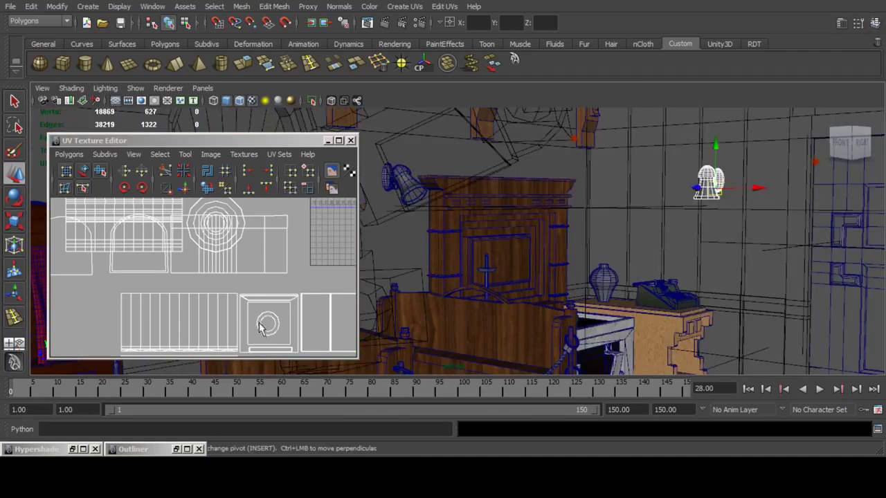
key(a)
scroll(266, 282, down, 8)
scroll(265, 277, up, 5)
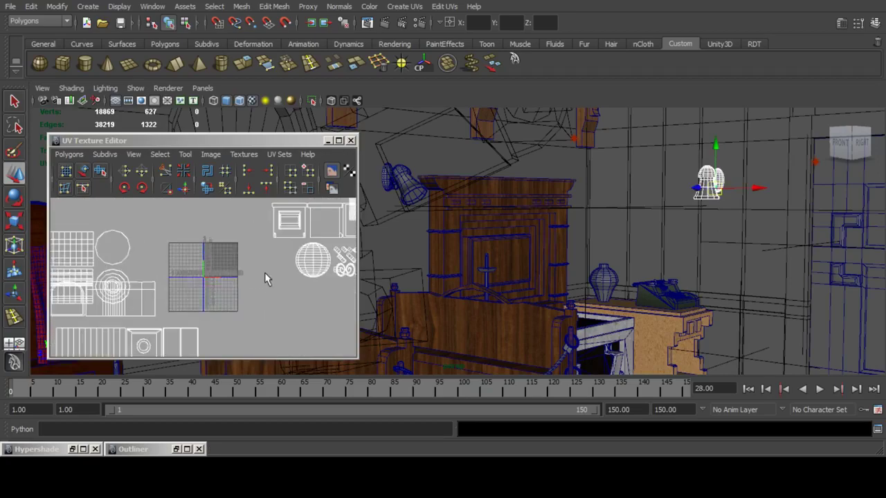
scroll(265, 272, down, 2)
scroll(661, 277, down, 3)
Add one square panel frame on the altar's front to the selection and inspect the combined UV shells.
alt+drag(661, 277, 558, 251)
scroll(644, 263, down, 5)
mouse_move(558, 251)
alt+middle_down()
mouse_move(554, 228)
mouse_move(569, 259)
alt+middle_up()
scroll(568, 258, up, 4)
alt+drag(529, 239, 611, 216)
alt+middle_drag(612, 216, 495, 275)
alt+drag(496, 276, 651, 279)
scroll(603, 269, up, 3)
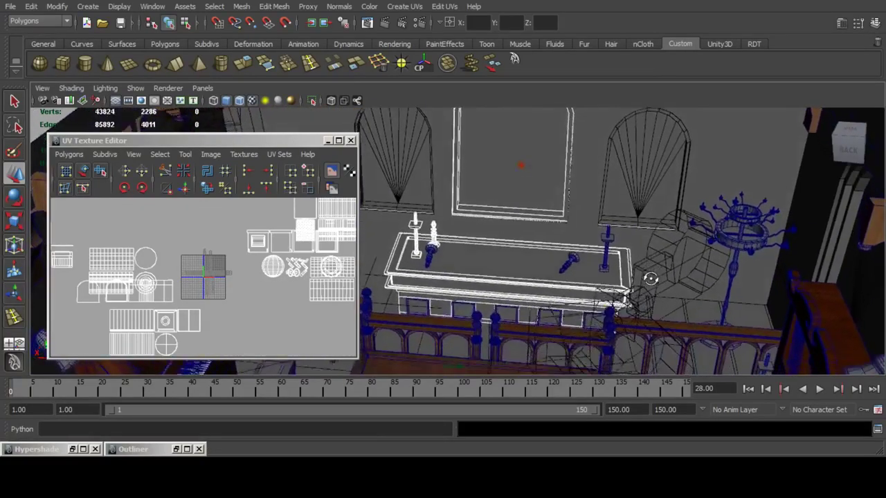
scroll(515, 277, up, 3)
shift+click(390, 330)
alt+middle_drag(127, 244, 238, 255)
scroll(241, 258, up, 3)
alt+middle_drag(279, 274, 201, 276)
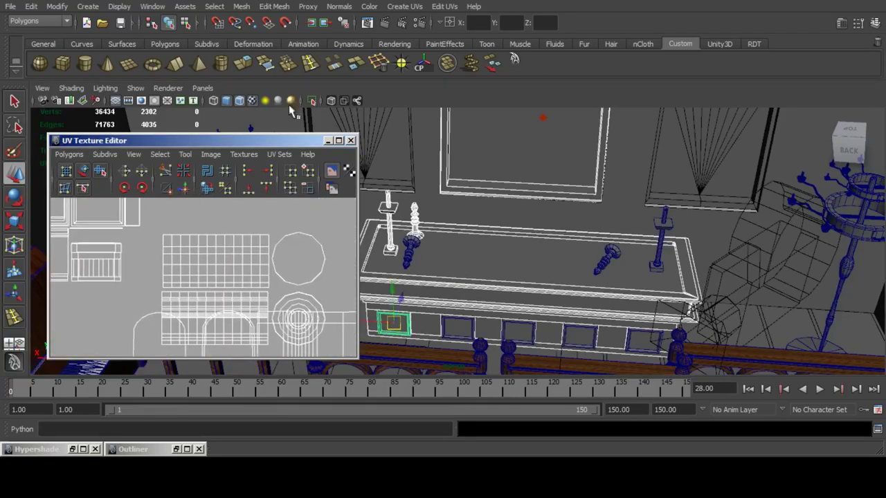
Isolate the selected objects, minimize the UV Texture Editor and clear the selection.
click(311, 101)
click(328, 141)
scroll(497, 206, down, 6)
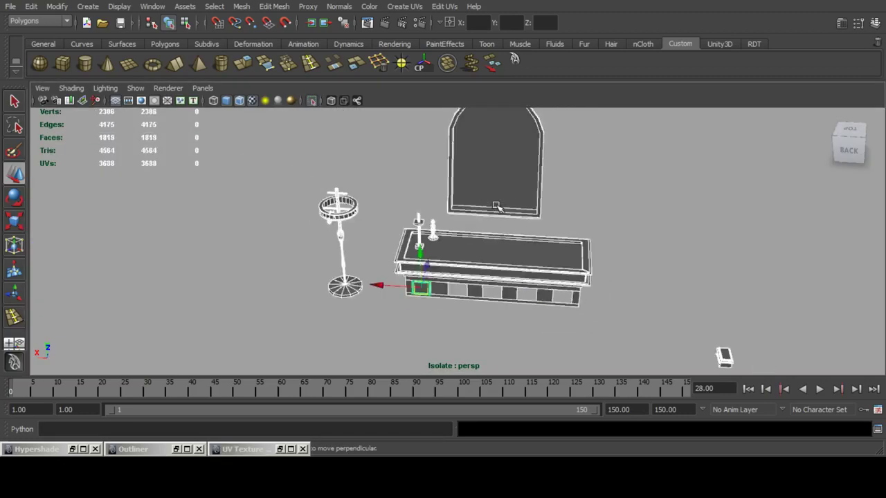
click(561, 234)
mouse_move(528, 231)
alt+mouse_down()
mouse_move(568, 246)
mouse_move(566, 235)
mouse_move(486, 243)
mouse_move(572, 224)
mouse_move(650, 220)
mouse_move(520, 233)
alt+mouse_up()
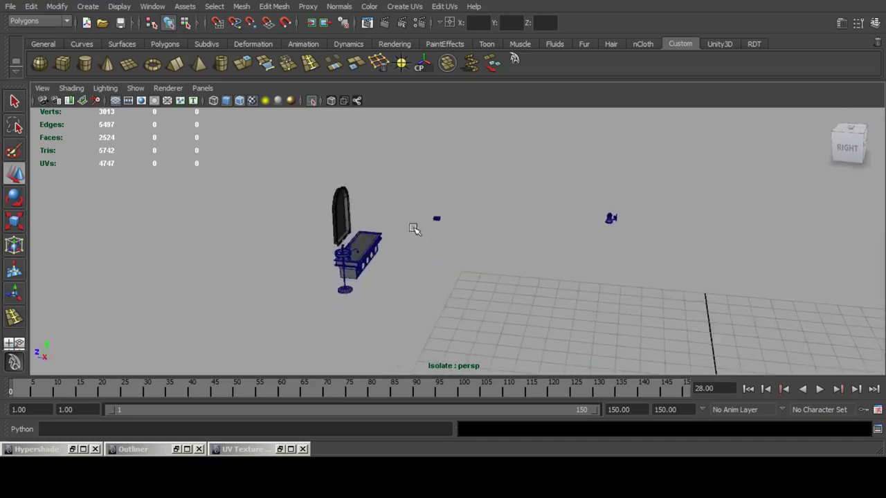
alt+drag(416, 228, 524, 276)
alt+drag(439, 195, 424, 234)
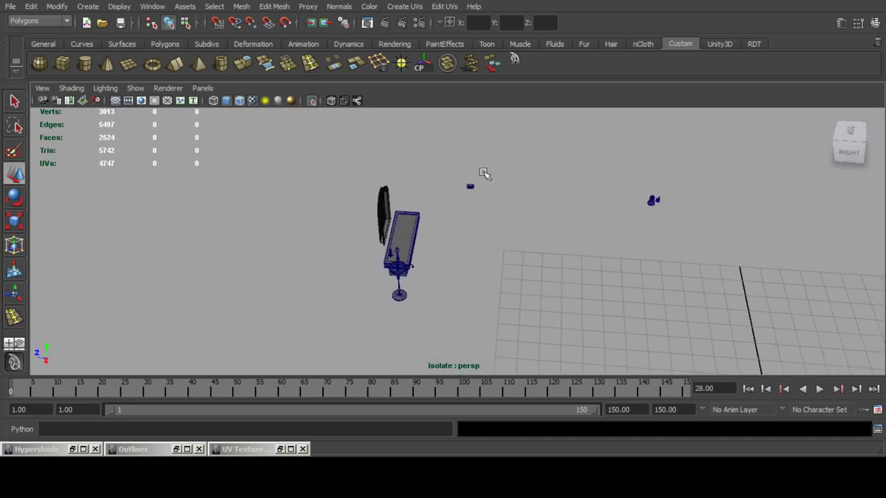
Select the small box-shaped object and examine its shells in the restored UV Texture Editor.
drag(462, 164, 557, 216)
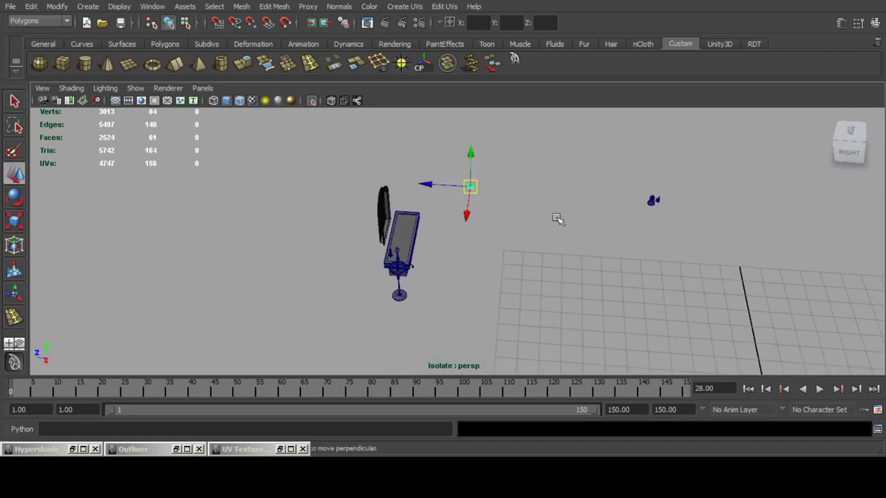
click(281, 449)
scroll(253, 260, down, 4)
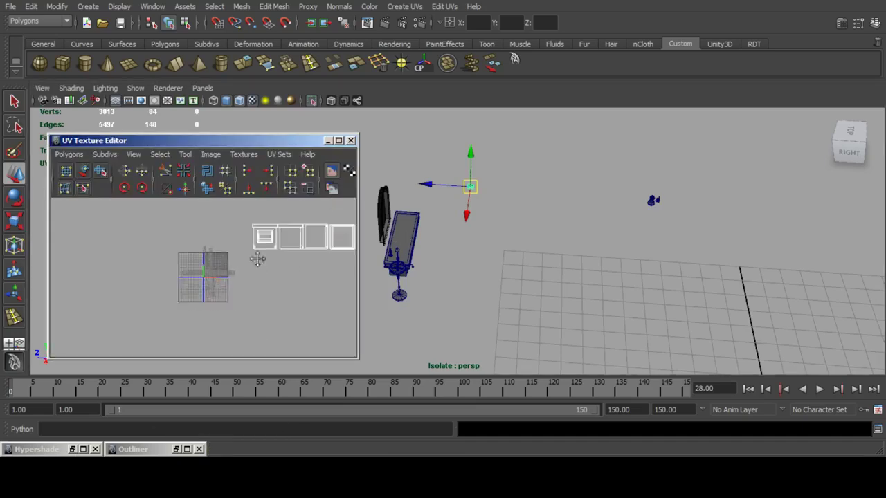
alt+middle_drag(257, 259, 214, 276)
Add the wall lamp and the whole candelabrum to the selection to compare their UV shells.
shift+drag(630, 182, 670, 223)
alt+drag(602, 242, 453, 256)
alt+middle_drag(453, 256, 522, 237)
scroll(522, 237, up, 3)
alt+drag(521, 237, 463, 226)
shift+drag(462, 190, 506, 296)
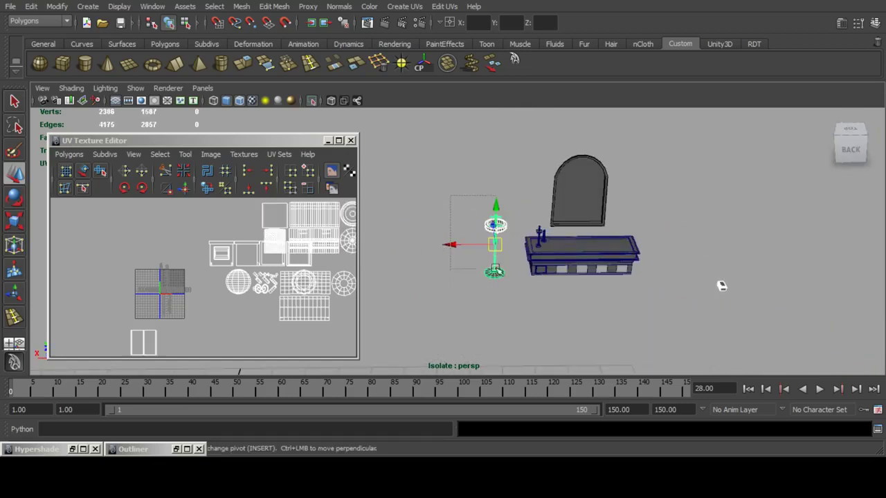
Switch the candelabrum to UV selection and move its block of overlapping shells farther from the texture grid.
click(721, 285)
scroll(305, 229, down, 2)
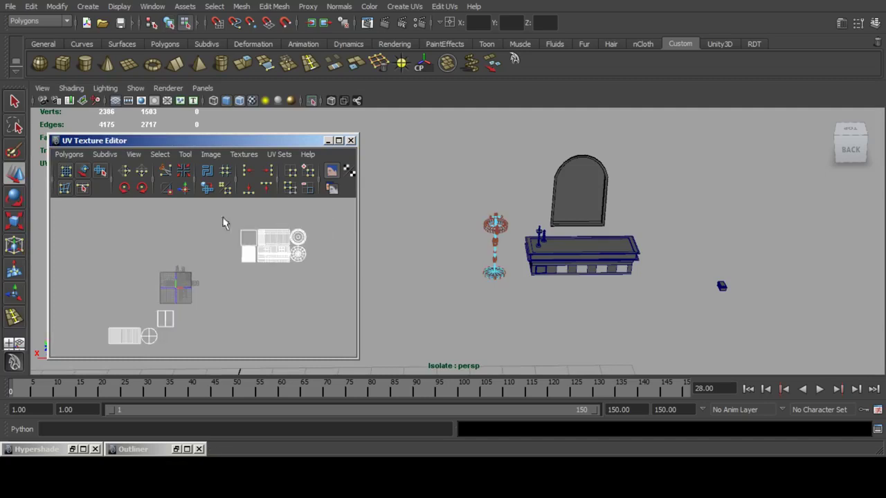
drag(222, 217, 331, 282)
drag(272, 246, 284, 226)
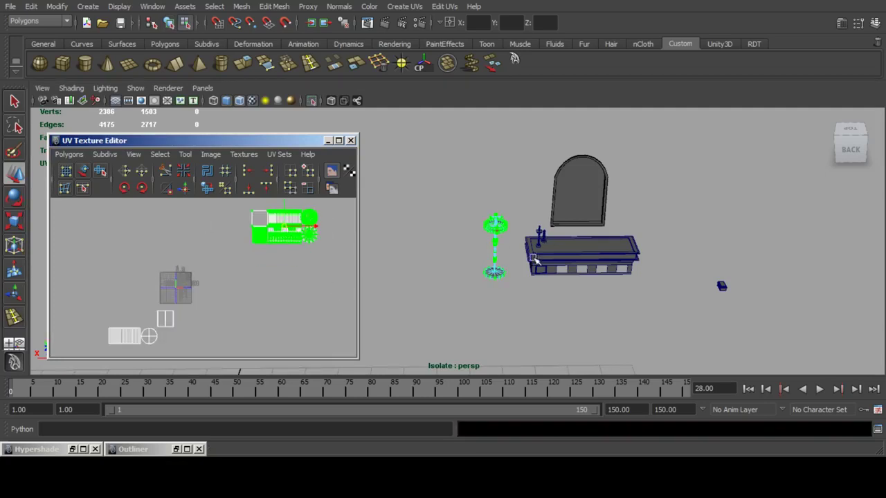
Add the small box, lamp, altar with its candlestick and the altar's front panel to the selection to compare their UV shells.
alt+drag(504, 280, 594, 268)
shift+drag(553, 147, 621, 193)
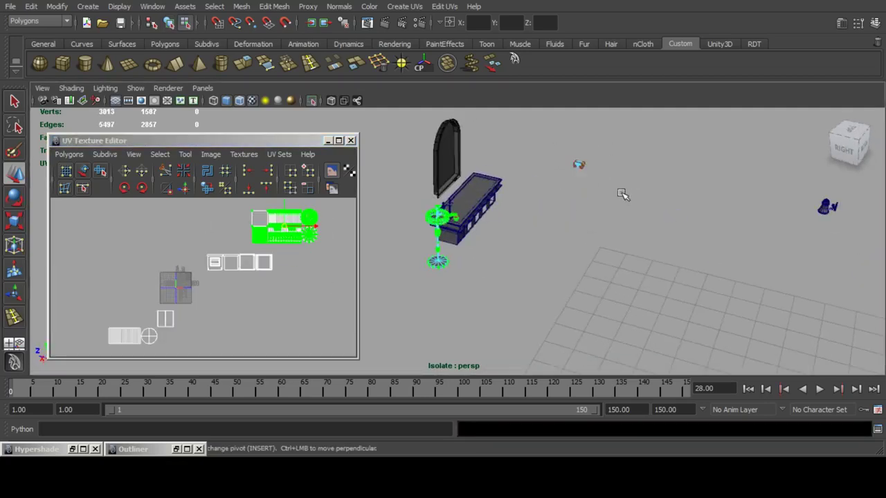
alt+drag(669, 234, 568, 254)
scroll(543, 255, up, 6)
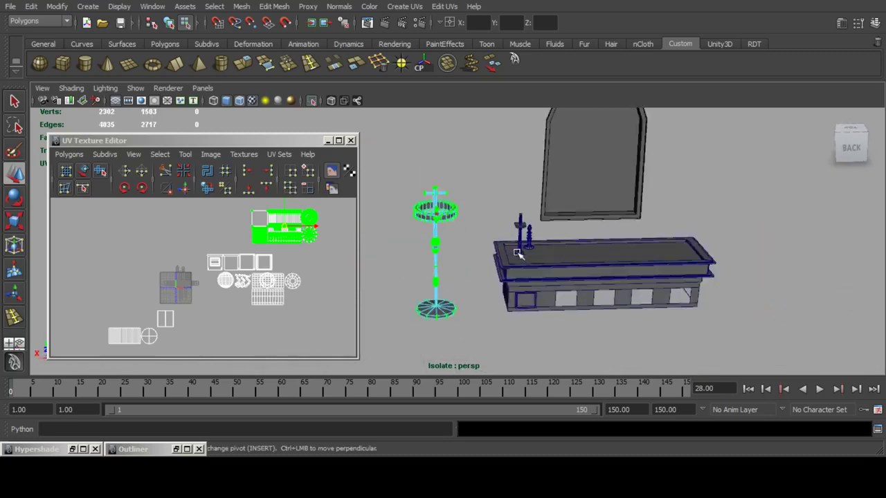
shift+click(583, 256)
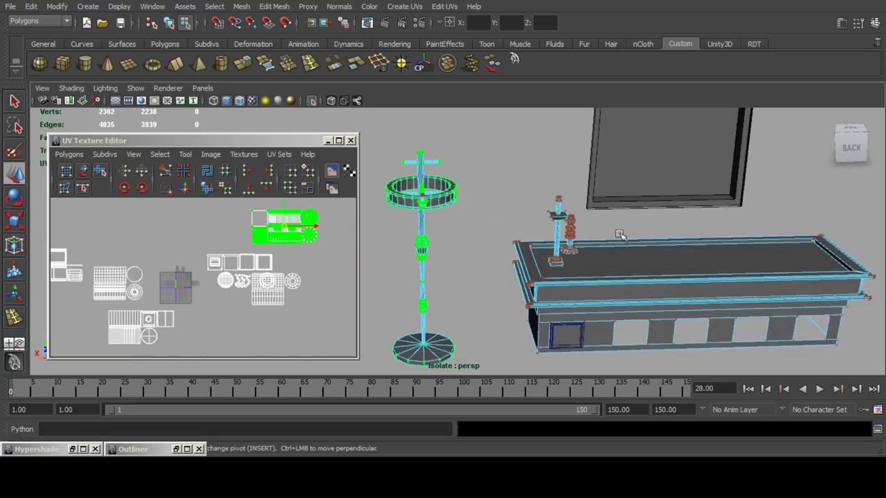
shift+click(553, 335)
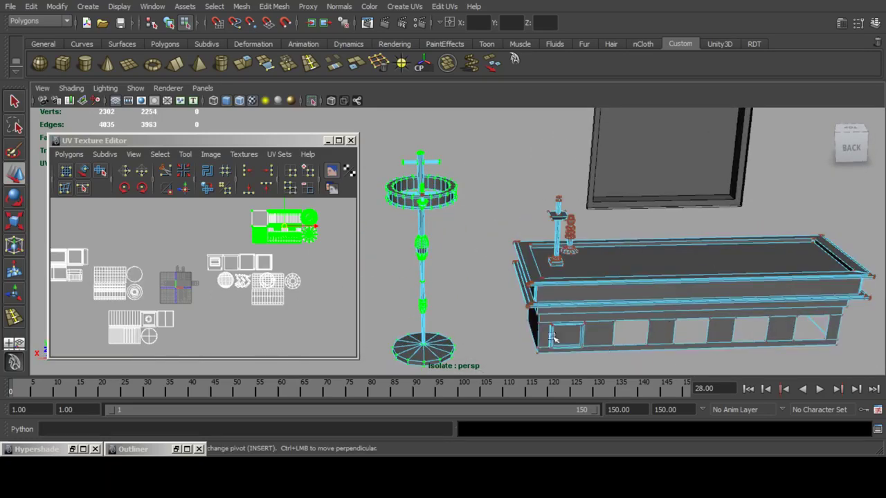
scroll(211, 263, down, 2)
alt+middle_drag(640, 228, 627, 265)
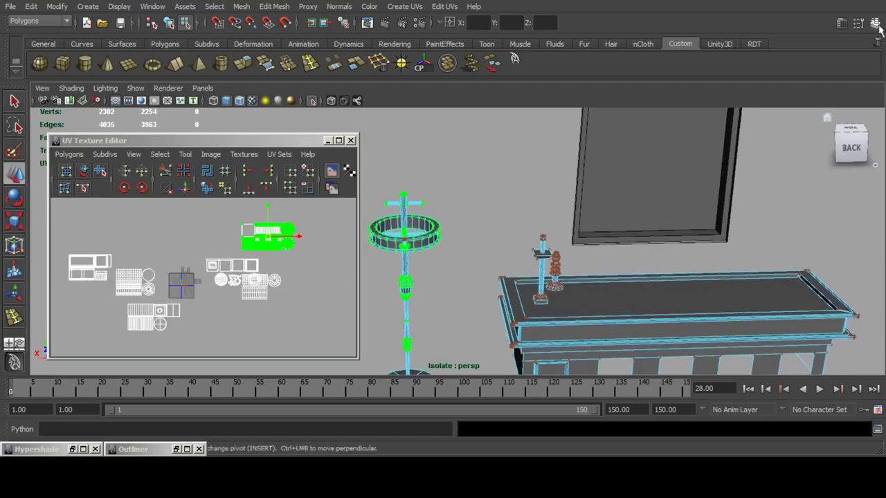
Turn off the Boundary layer's reference state and select the arched window as an object.
click(877, 25)
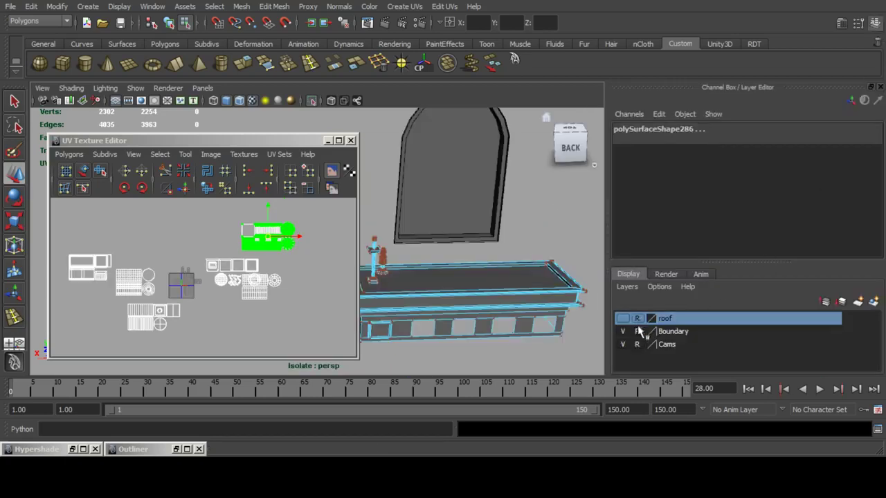
click(638, 330)
click(441, 184)
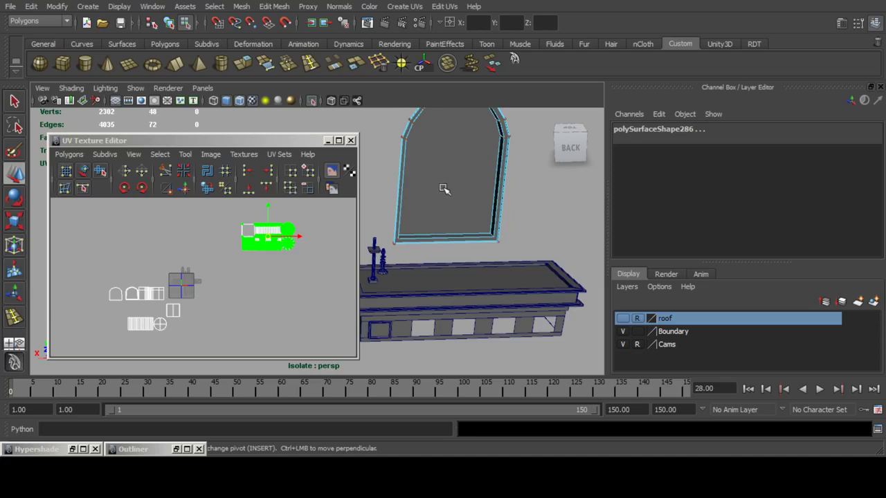
key(F8)
scroll(442, 221, down, 5)
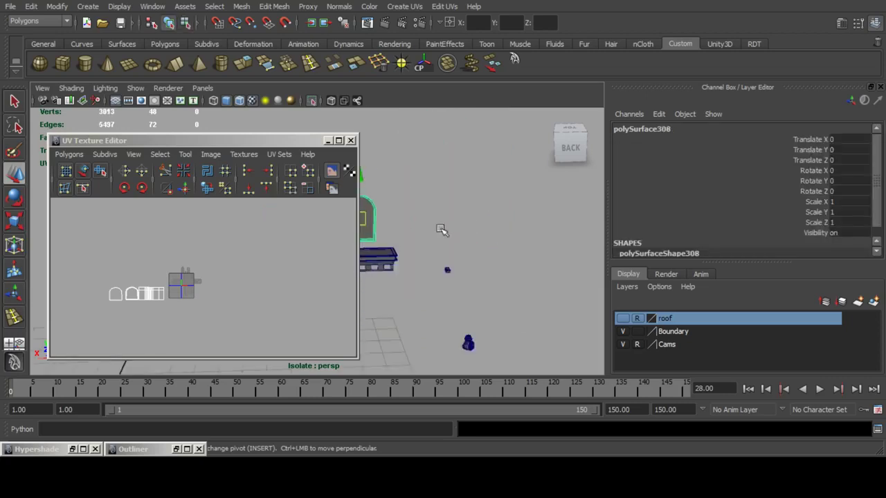
alt+middle_drag(362, 234, 419, 218)
click(358, 171)
alt+middle_drag(373, 171, 381, 171)
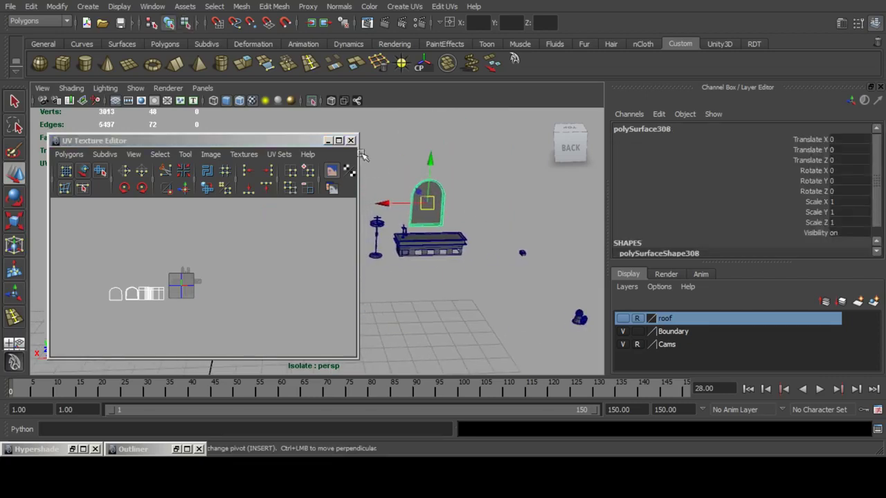
Select all of the arched window's UVs and move them above the texture grid, clear of the other shells.
drag(363, 152, 587, 343)
scroll(466, 235, up, 6)
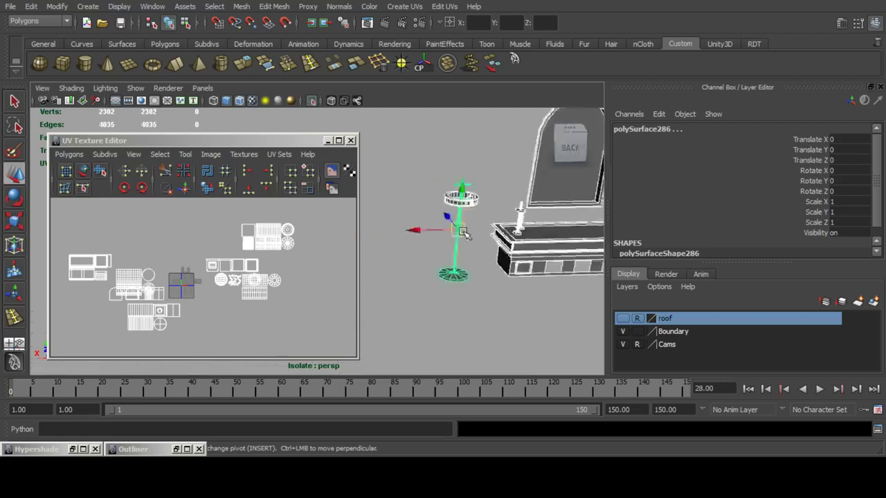
alt+middle_drag(467, 232, 362, 251)
click(518, 211)
right_drag(120, 293, 155, 294)
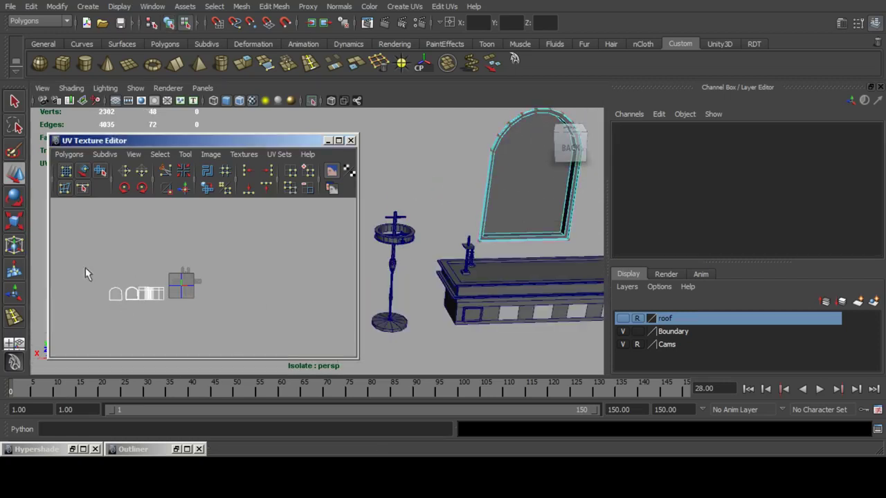
drag(85, 269, 199, 321)
drag(137, 295, 182, 249)
Add the other props to the selection and move the window's UV shells next to the candelabrum's block of shells.
scroll(439, 242, down, 6)
alt+middle_drag(439, 243, 497, 225)
drag(387, 207, 422, 283)
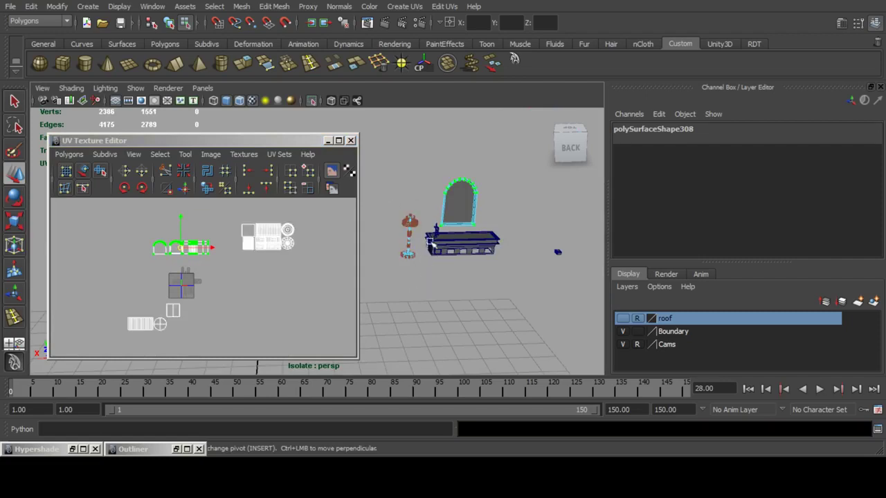
drag(431, 234, 517, 270)
shift+drag(538, 235, 503, 303)
shift+drag(527, 261, 592, 312)
scroll(230, 256, up, 3)
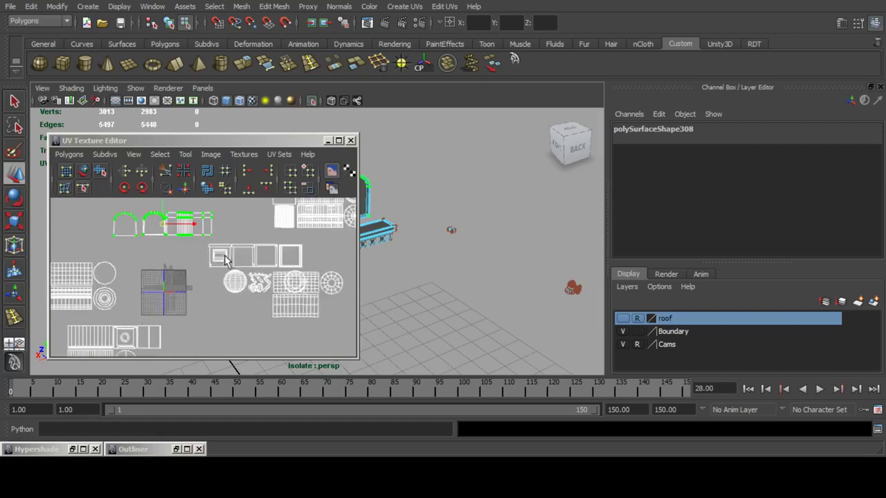
alt+middle_drag(216, 255, 175, 285)
drag(122, 252, 181, 244)
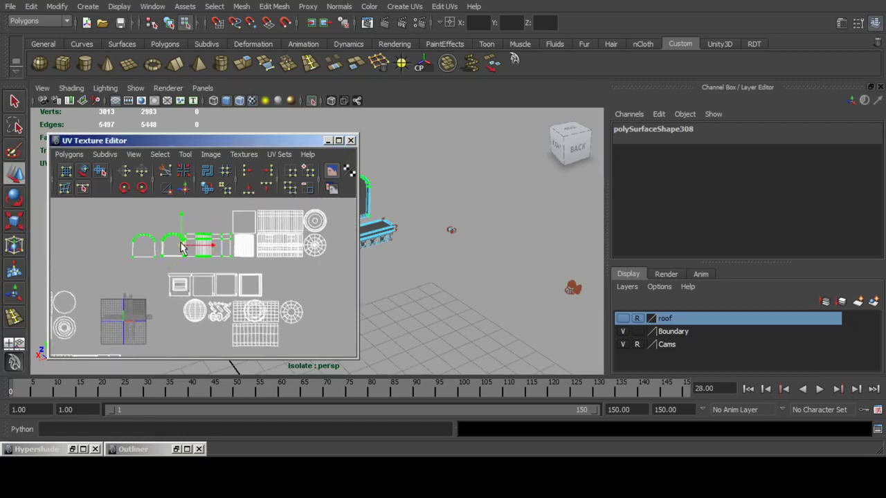
alt+middle_drag(173, 279, 264, 248)
scroll(253, 254, down, 3)
Return to object selection, minimize the UV Texture Editor and set the Boundary layer back to reference.
key(F8)
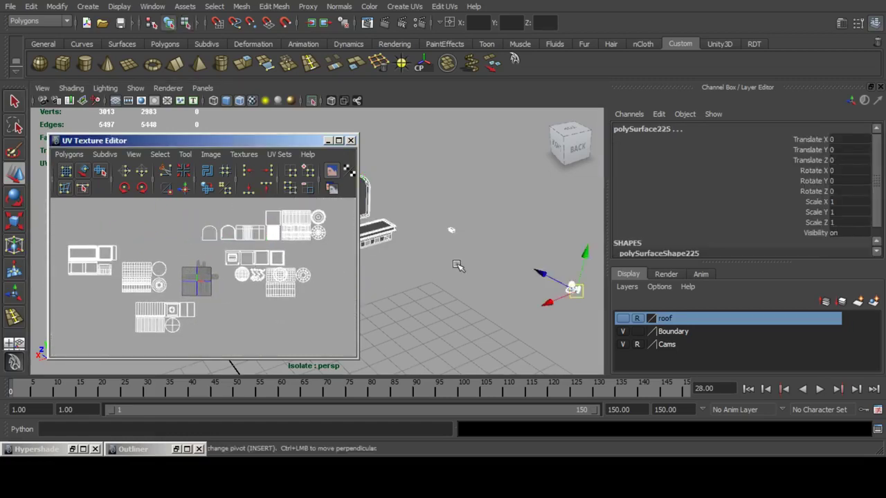
scroll(454, 264, down, 5)
click(328, 142)
alt+drag(323, 229, 360, 222)
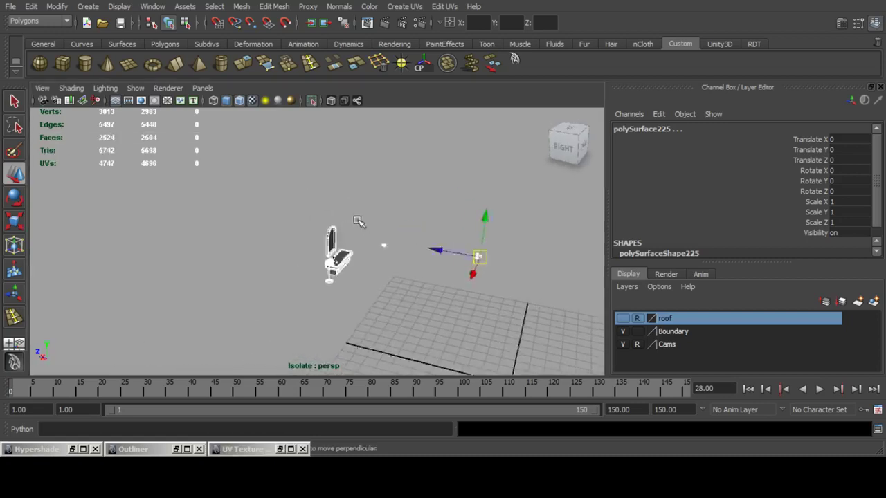
scroll(360, 222, up, 4)
alt+drag(405, 243, 369, 254)
alt+middle_drag(370, 254, 318, 231)
click(639, 334)
click(640, 334)
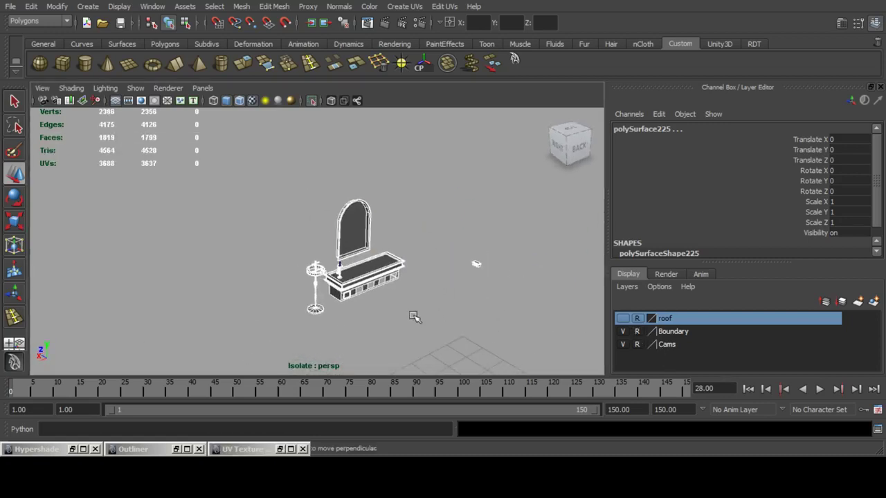
click(415, 314)
Save the scene and examine the reference picture of the cloth-covered table in front of the altar.
alt+middle_drag(424, 290, 379, 263)
scroll(379, 263, up, 5)
alt+drag(424, 299, 417, 306)
key(ctrl+s)
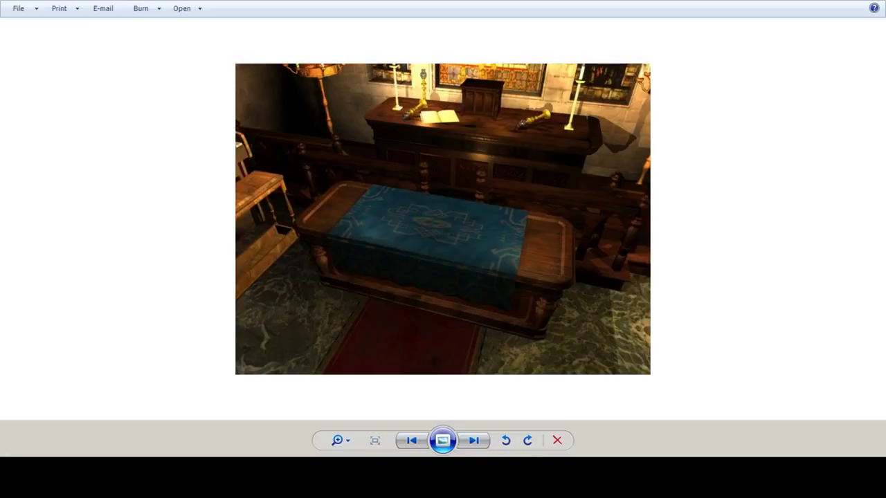
scroll(443, 242, up, 3)
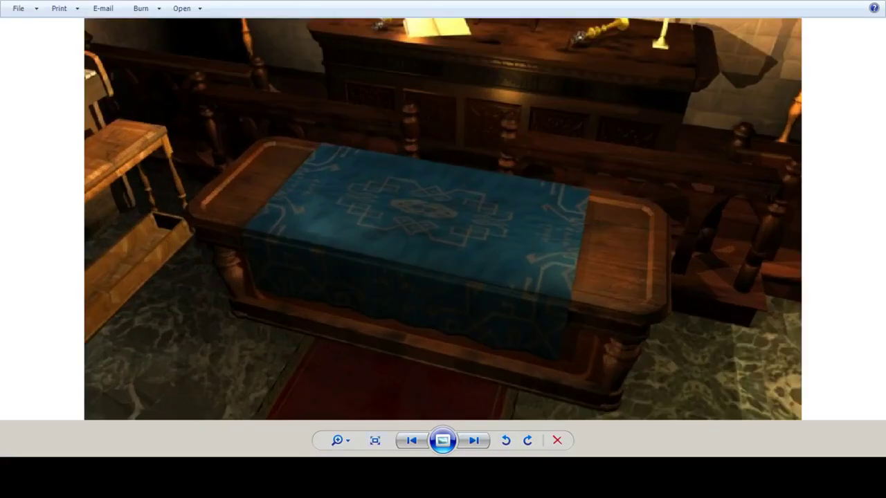
drag(443, 222, 443, 304)
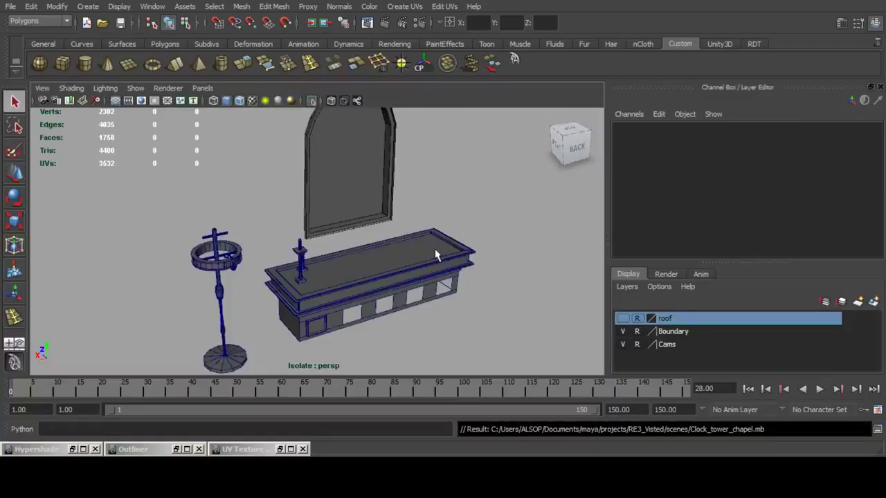
End the isolation to show the whole chapel again and select the altar.
key(F8)
click(310, 103)
key(F8)
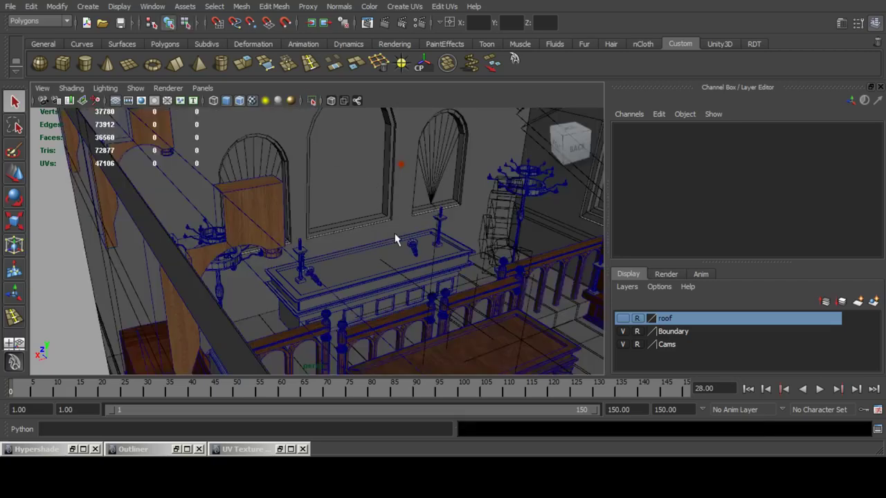
click(374, 244)
key(F8)
key(F8)
scroll(372, 247, down, 5)
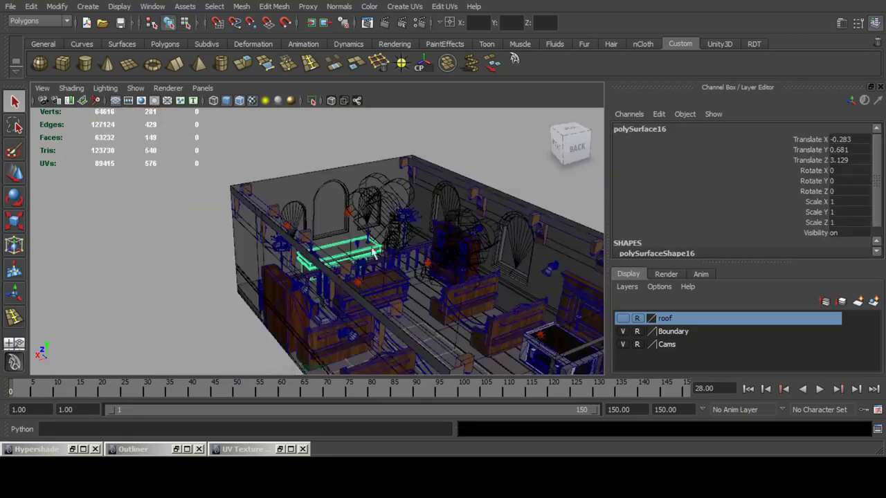
Duplicate the small side table under the typewriter and move the copy along Z to -0.579, outside the room.
alt+drag(341, 265, 495, 273)
alt+middle_drag(495, 278, 377, 273)
scroll(377, 272, up, 5)
click(453, 260)
scroll(443, 261, up, 4)
alt+drag(443, 261, 417, 248)
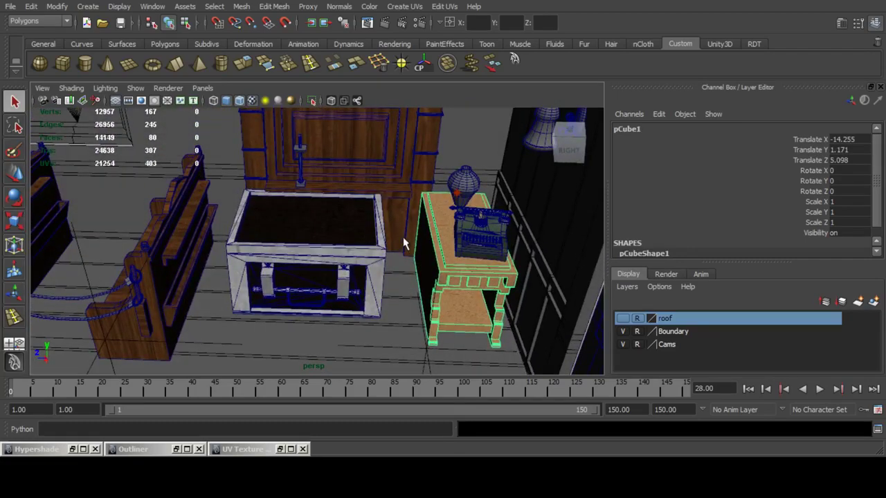
click(16, 175)
scroll(373, 235, down, 5)
alt+drag(374, 236, 402, 224)
key(ctrl+d)
key(f)
key(shift+i)
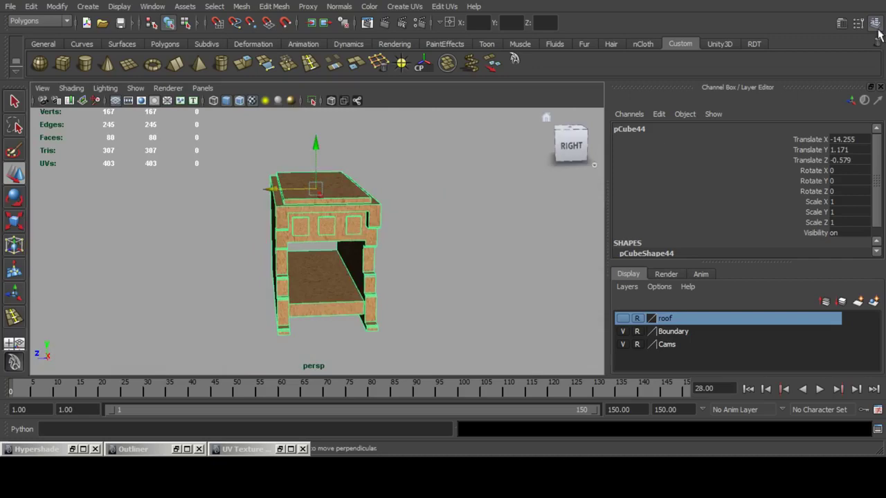
Hide the Channel Box and move the vertices at the copied table's closed back end outward to deepen the table.
click(876, 28)
alt+drag(498, 250, 647, 252)
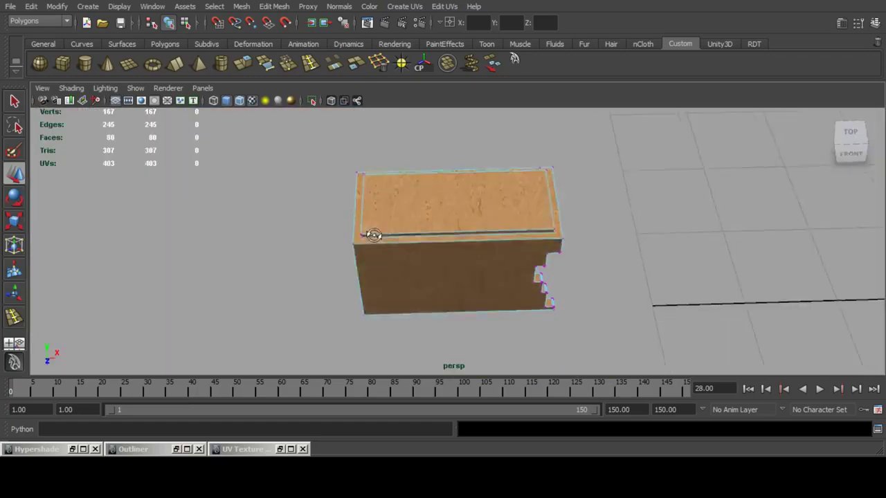
alt+drag(374, 236, 376, 248)
drag(318, 157, 427, 345)
drag(404, 242, 543, 248)
scroll(551, 235, up, 5)
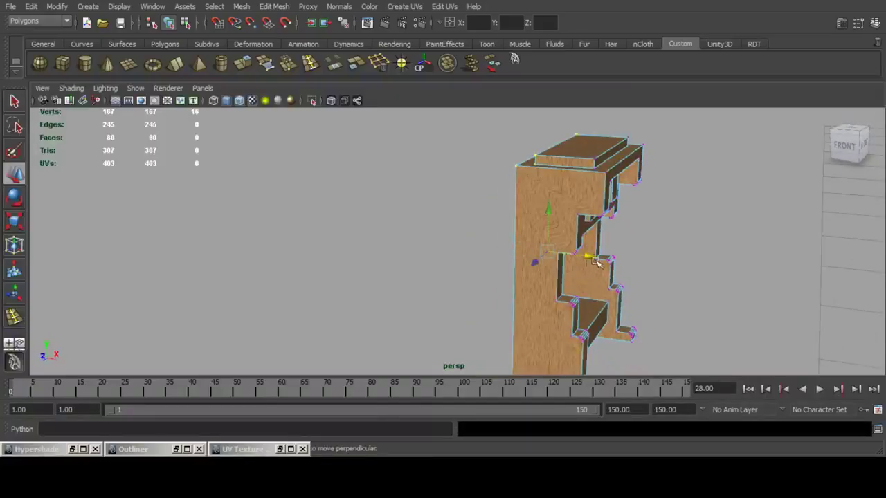
drag(597, 262, 370, 245)
scroll(560, 249, up, 5)
alt+middle_drag(369, 245, 494, 216)
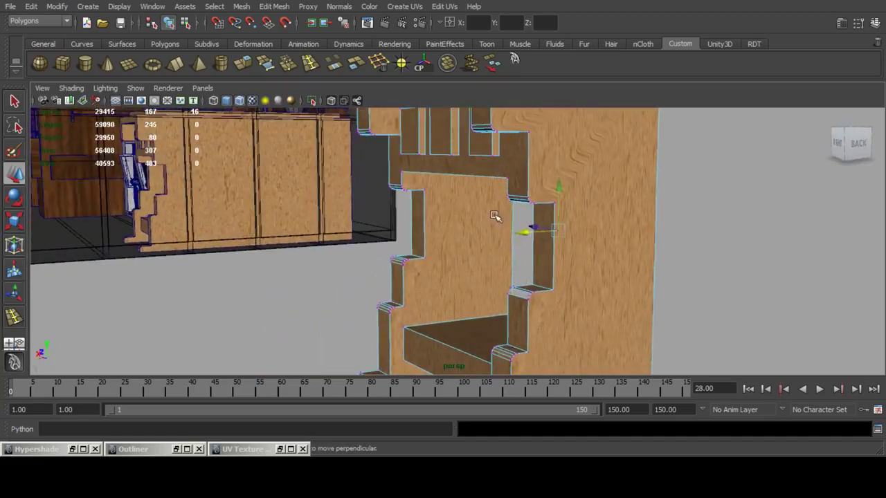
drag(527, 234, 635, 219)
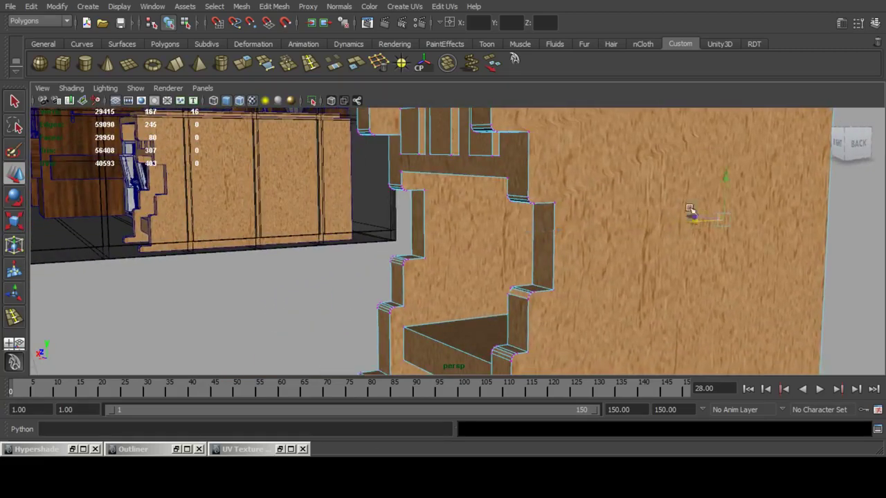
alt+drag(690, 209, 467, 266)
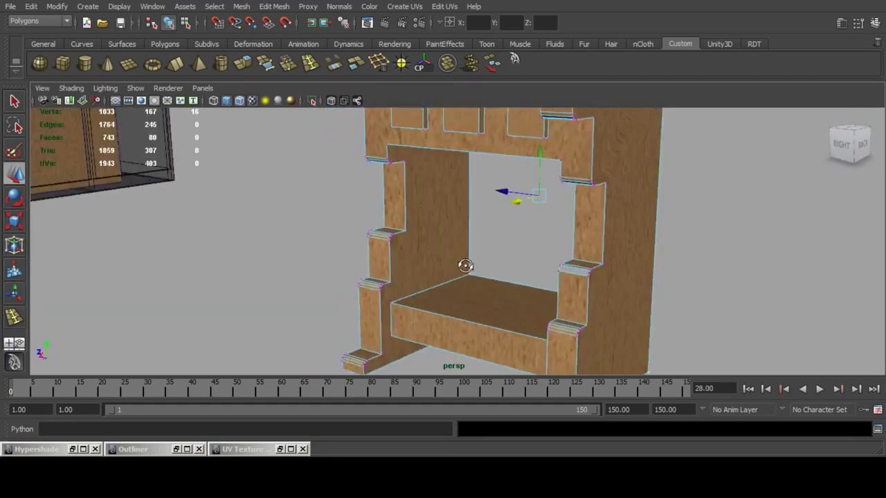
Try selecting single faces on the copied table's stepped leg and side, and undo those selections.
scroll(460, 267, up, 4)
alt+middle_drag(591, 289, 436, 243)
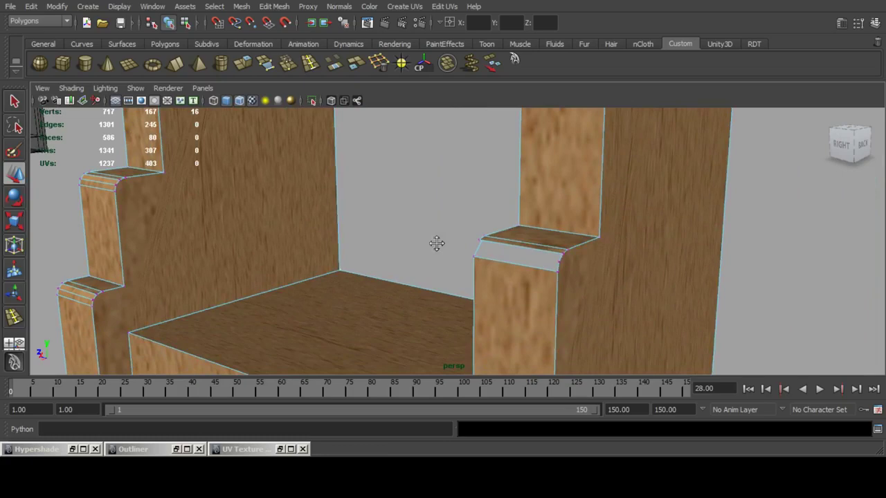
click(503, 259)
scroll(507, 261, down, 2)
alt+drag(430, 262, 561, 271)
click(613, 227)
alt+drag(643, 253, 557, 257)
scroll(477, 269, down, 3)
alt+middle_drag(473, 268, 486, 248)
key(ctrl+z)
key(ctrl+z)
key(ctrl+z)
key(ctrl+z)
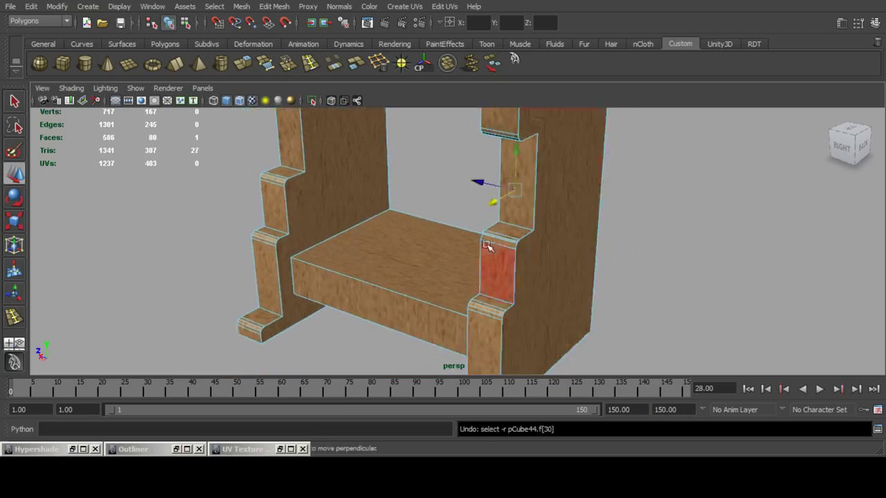
key(ctrl+z)
Examine the stepped front leg and side panel of the copied table up close.
alt+drag(501, 263, 512, 277)
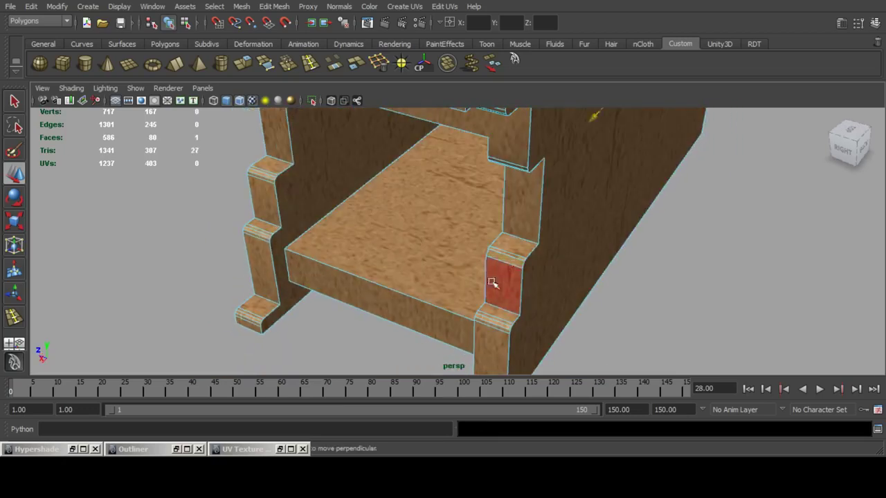
key(f)
alt+drag(466, 305, 506, 281)
scroll(512, 281, up, 5)
alt+middle_drag(516, 281, 492, 246)
scroll(492, 246, up, 3)
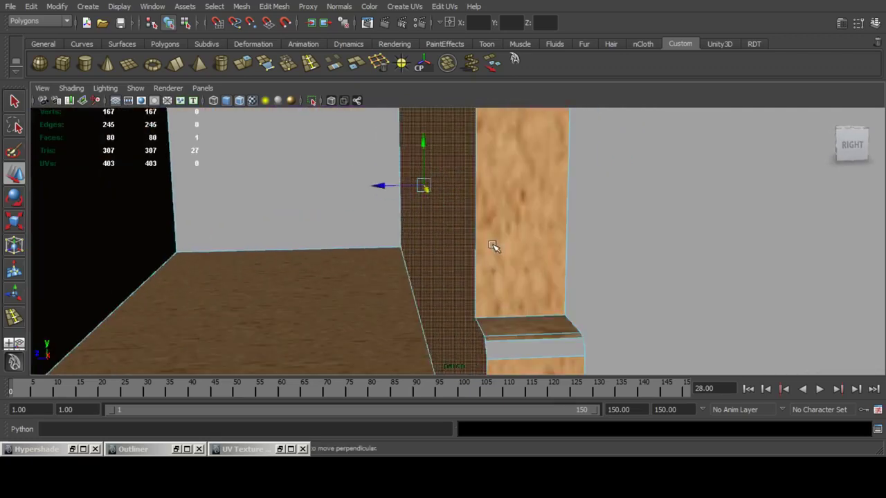
alt+drag(486, 263, 367, 272)
scroll(529, 264, down, 5)
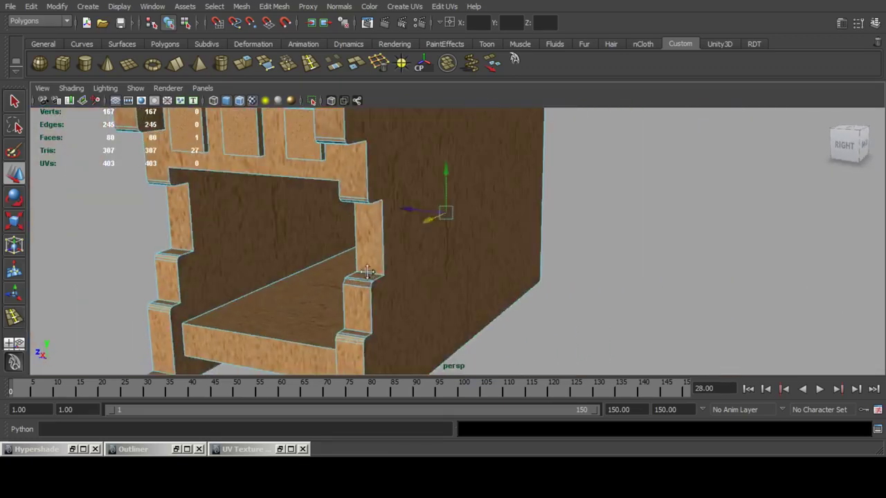
alt+middle_drag(366, 272, 385, 275)
Return the copied table to object selection and deselect it.
key(F8)
key(F8)
click(627, 260)
scroll(450, 229, down, 5)
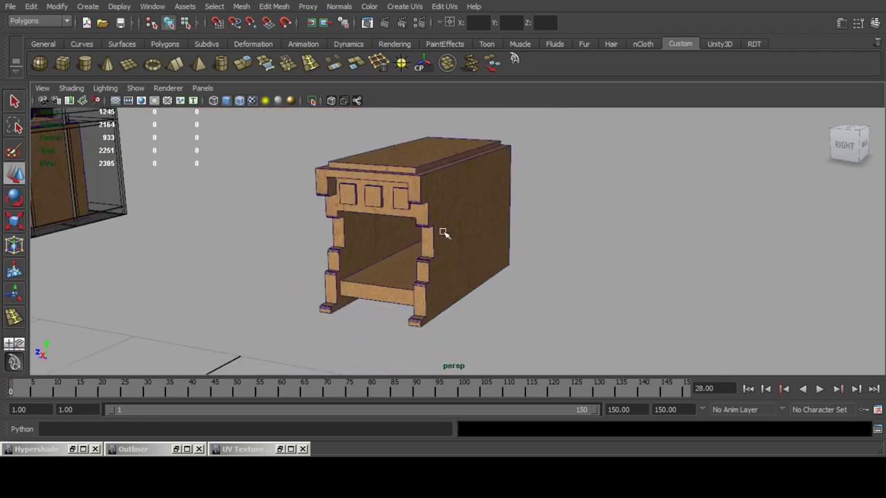
alt+drag(485, 232, 412, 225)
click(875, 23)
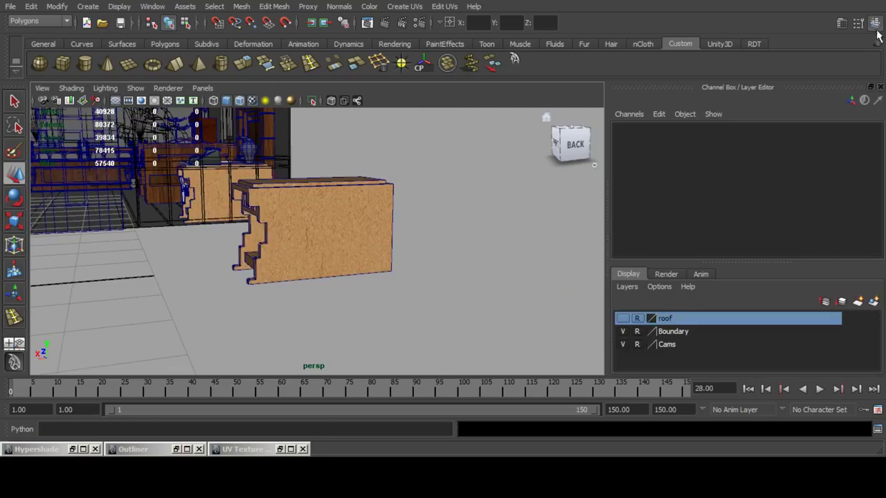
click(876, 25)
Extrude the underside face of the copied table's front upper rail and move it down to the lower rail, closing the opening.
alt+drag(348, 176, 366, 148)
scroll(465, 179, up, 2)
click(315, 170)
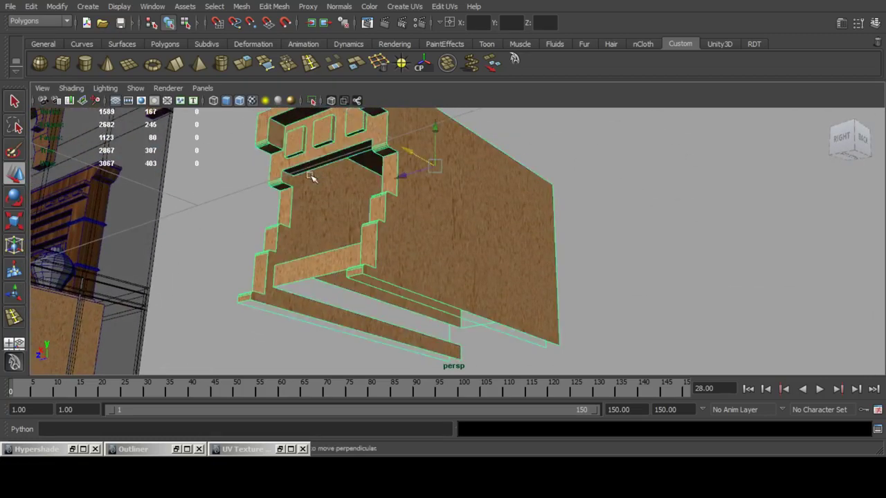
key(g)
key(w)
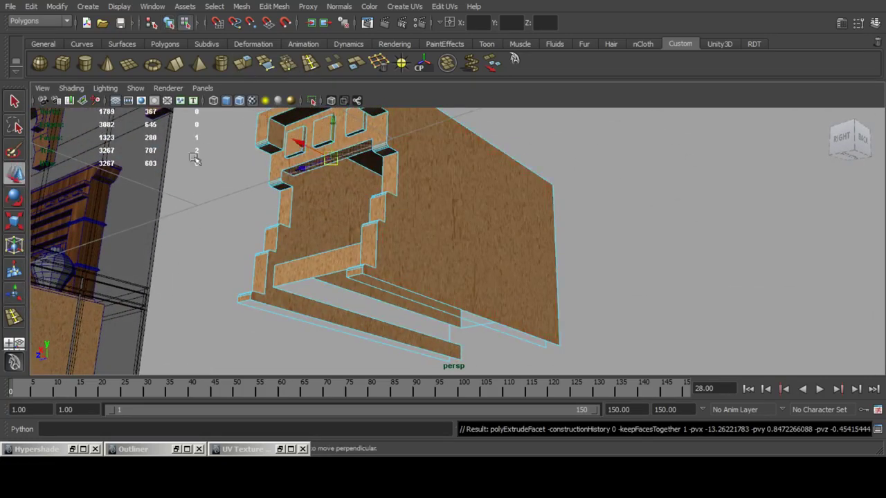
drag(332, 128, 323, 200)
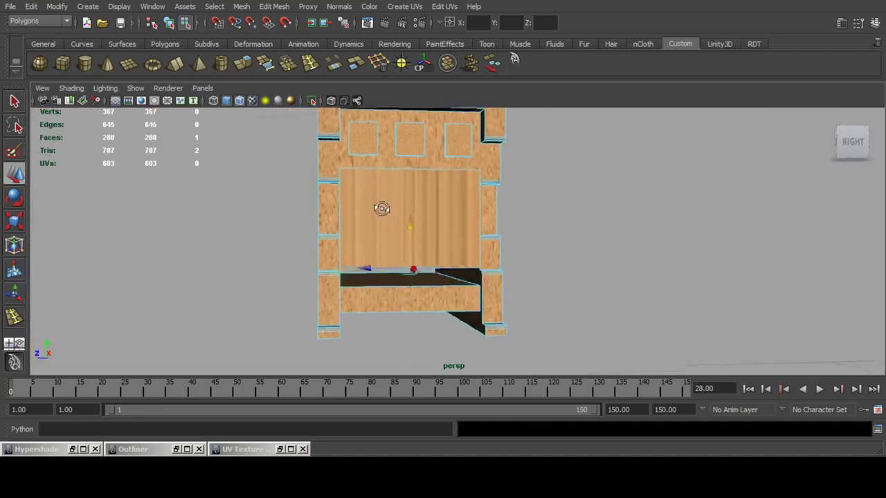
click(410, 223)
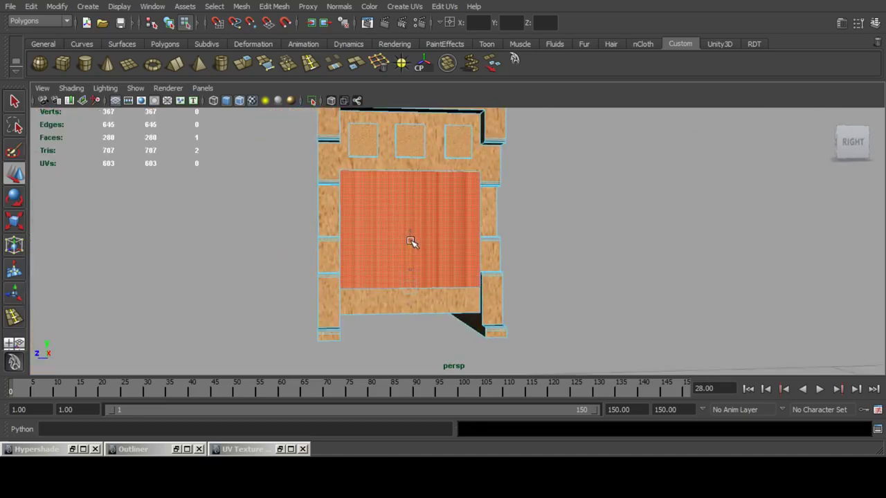
Select the new front panel's front, side and back faces and apply Automatic Mapping to them.
mouse_move(412, 240)
alt+mouse_down()
mouse_move(402, 229)
mouse_move(307, 231)
mouse_move(355, 245)
mouse_move(451, 243)
mouse_move(418, 239)
alt+mouse_up()
scroll(328, 240, up, 3)
alt+drag(328, 239, 364, 233)
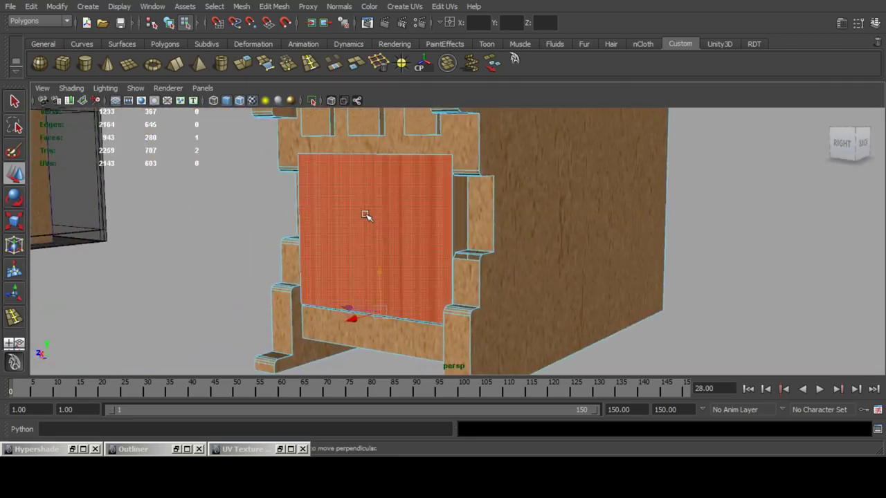
shift+click(459, 220)
alt+drag(419, 224, 494, 243)
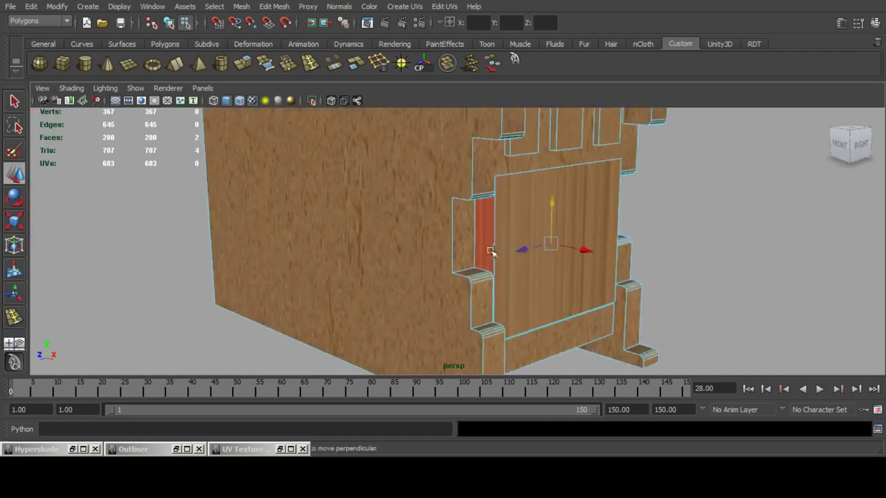
shift+click(482, 235)
alt+drag(665, 268, 563, 256)
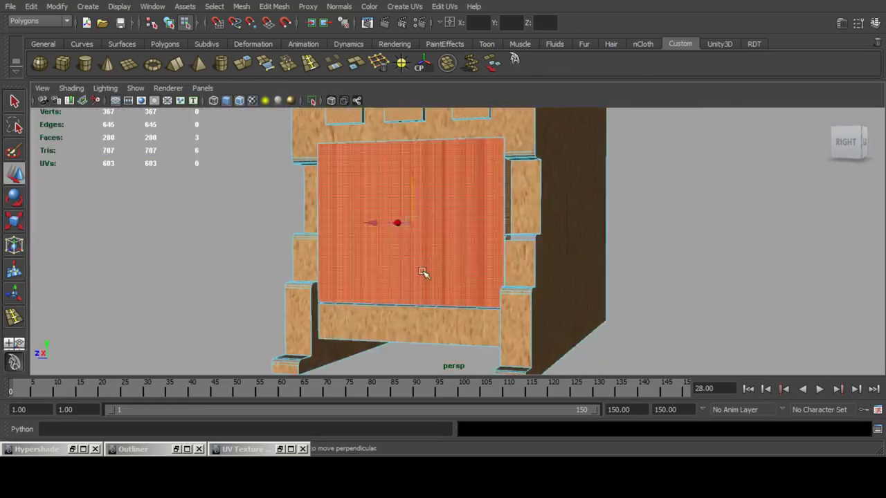
shift+click(423, 272)
alt+drag(427, 218, 386, 276)
click(401, 9)
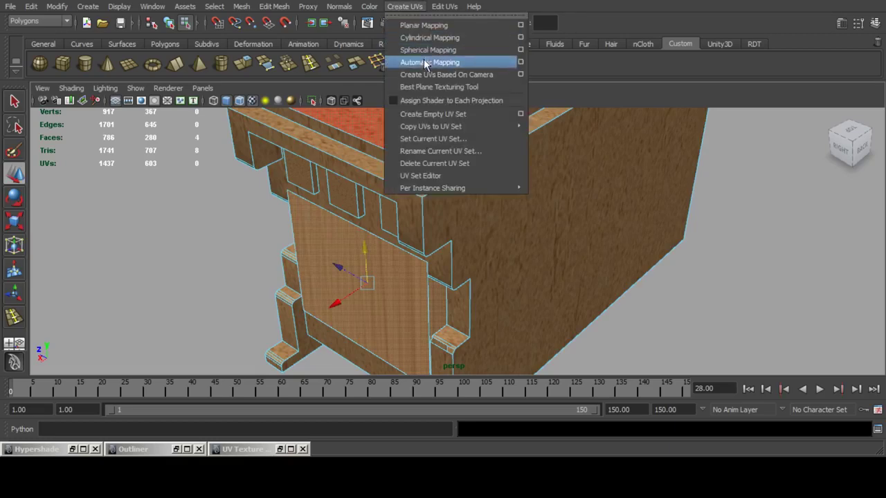
click(423, 61)
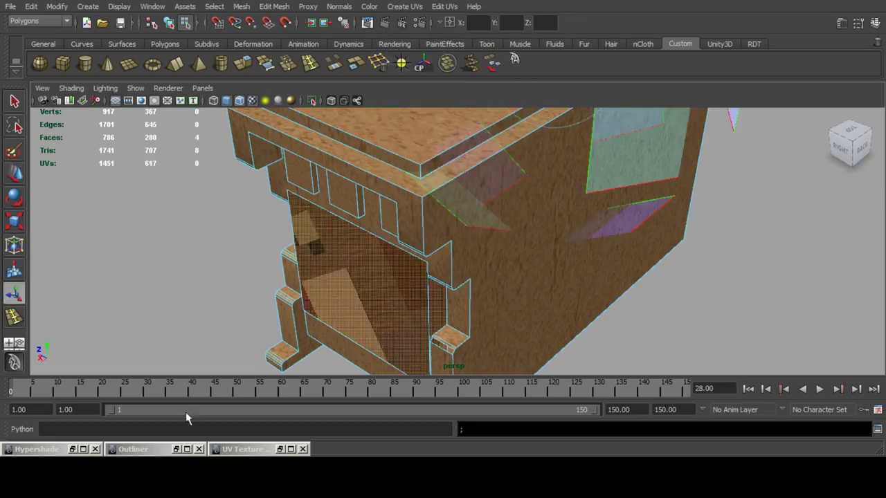
Scale the new panel's UVs down in the UV Texture Editor, move them onto the dark wood area and rotate them.
click(279, 449)
ctrl+right_drag(195, 267, 278, 314)
click(12, 178)
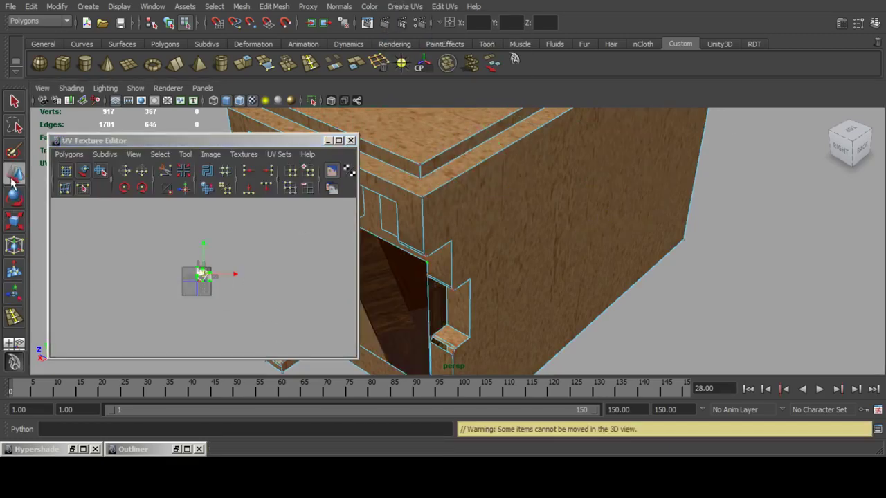
key(f)
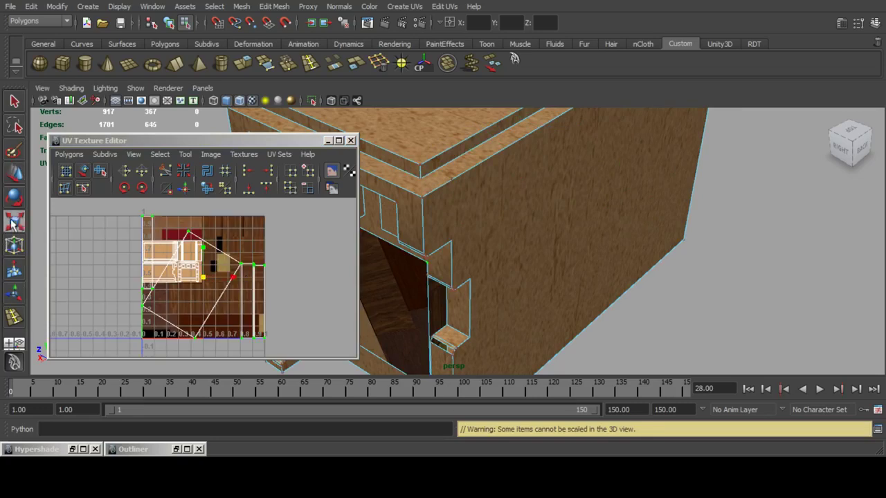
scroll(184, 286, up, 2)
drag(201, 284, 177, 283)
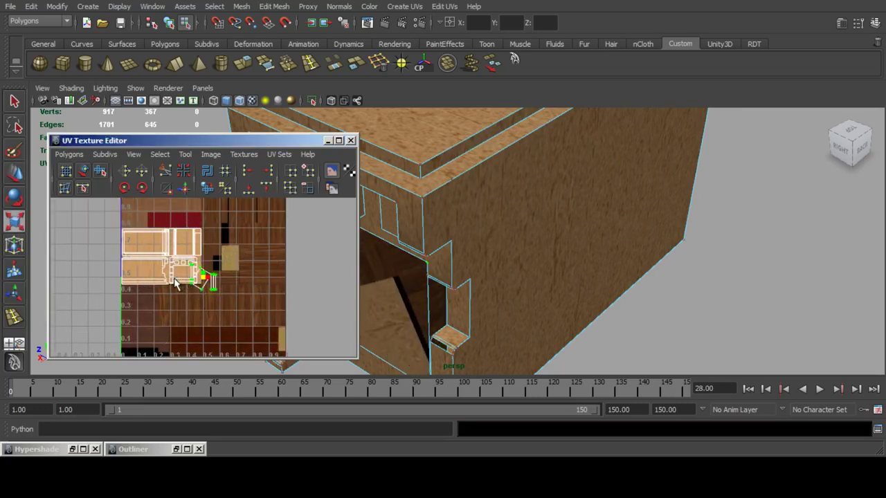
click(14, 174)
scroll(201, 281, up, 4)
alt+middle_drag(202, 281, 179, 234)
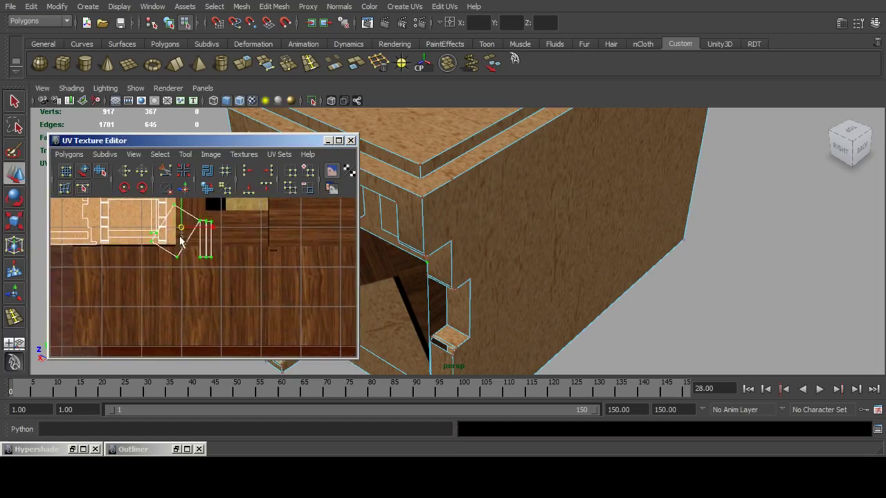
drag(179, 234, 252, 296)
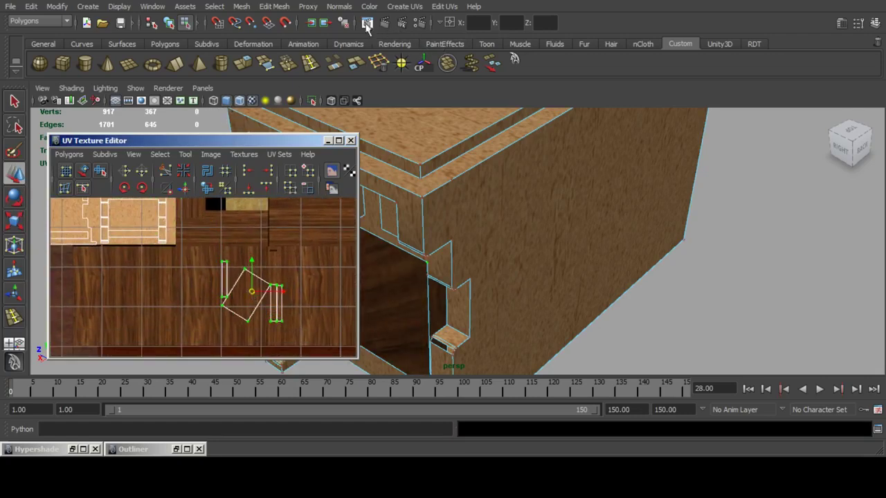
click(124, 189)
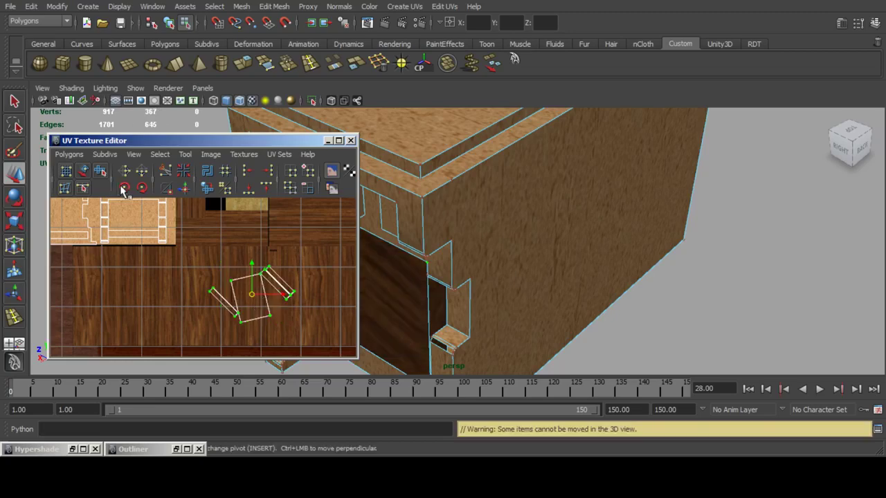
Select only the front face of the new panel and project a planar mapping onto it.
alt+drag(458, 287, 539, 261)
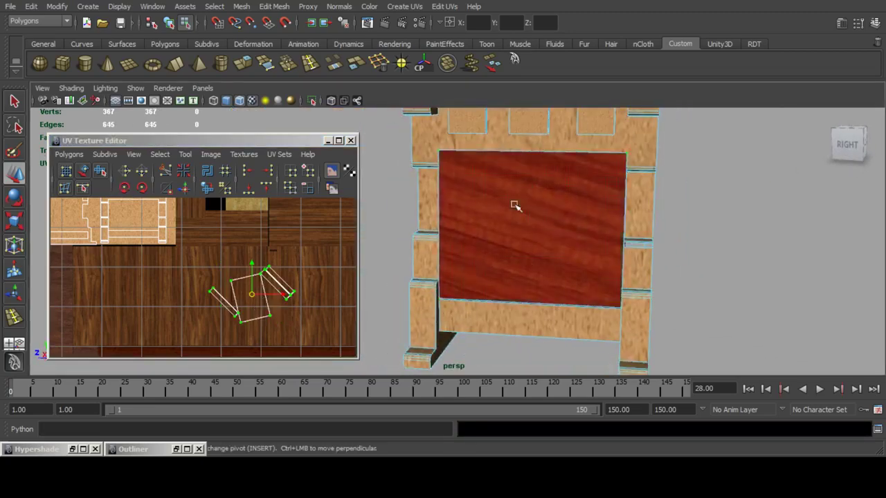
click(516, 205)
click(404, 6)
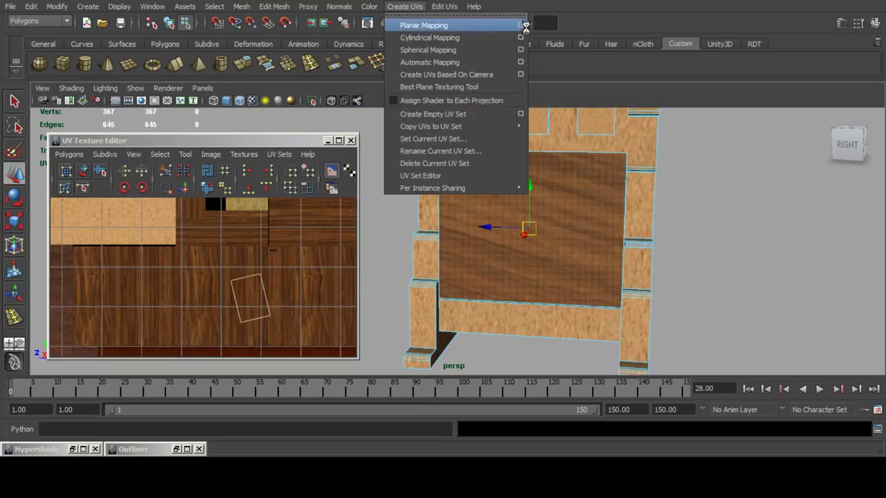
click(522, 25)
click(122, 254)
Select the front face's UVs and scale them down so they sit within the dark wood area.
scroll(239, 251, down, 10)
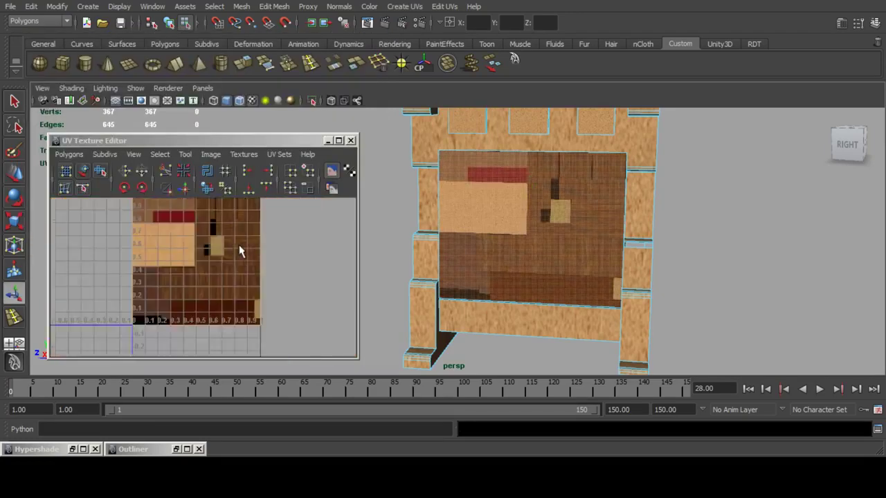
drag(123, 204, 287, 334)
click(11, 223)
scroll(174, 247, up, 4)
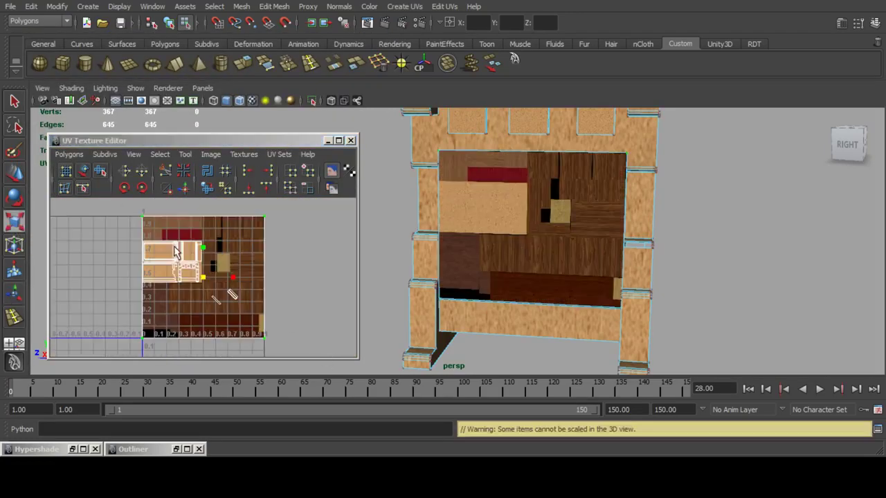
drag(203, 278, 217, 302)
click(12, 175)
Select the border edges of the gap under the front leg's step and close it with Fill Hole.
mouse_move(613, 262)
alt+mouse_down()
mouse_move(611, 254)
mouse_move(623, 257)
alt+mouse_up()
alt+middle_drag(623, 257, 515, 285)
alt+drag(515, 284, 520, 189)
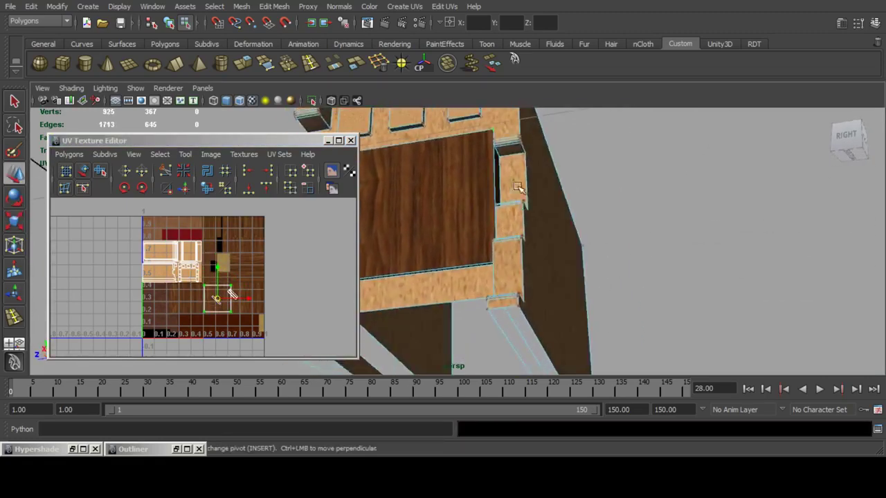
alt+right_drag(520, 190, 560, 298)
alt+drag(560, 298, 490, 286)
alt+middle_drag(491, 287, 488, 221)
alt+right_drag(488, 220, 490, 242)
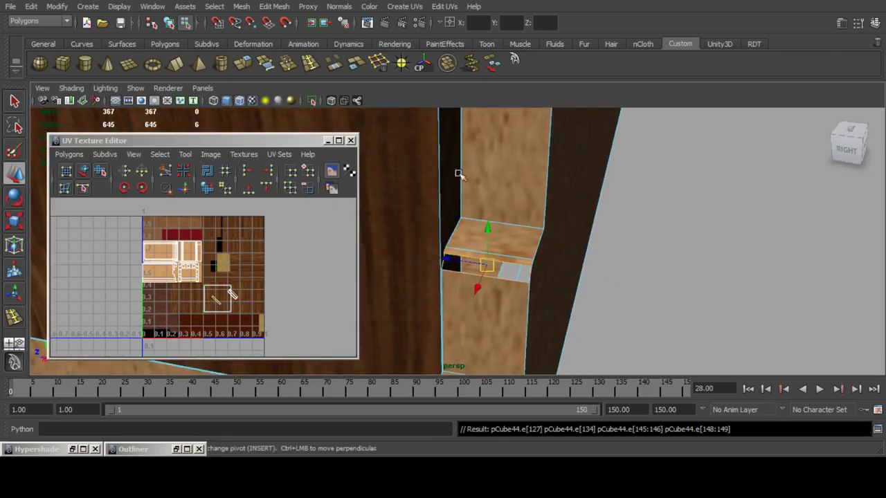
click(252, 6)
click(277, 215)
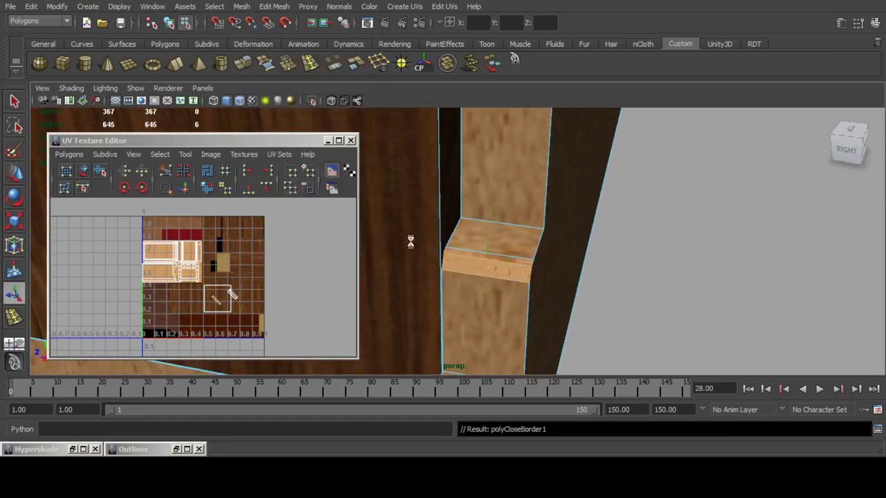
Merge the panel's lower corner vertices with the adjoining corners of the lower rail at both ends.
alt+right_drag(481, 272, 363, 216)
alt+drag(363, 216, 476, 315)
alt+middle_drag(448, 315, 590, 288)
alt+drag(590, 288, 509, 250)
alt+middle_drag(455, 270, 550, 249)
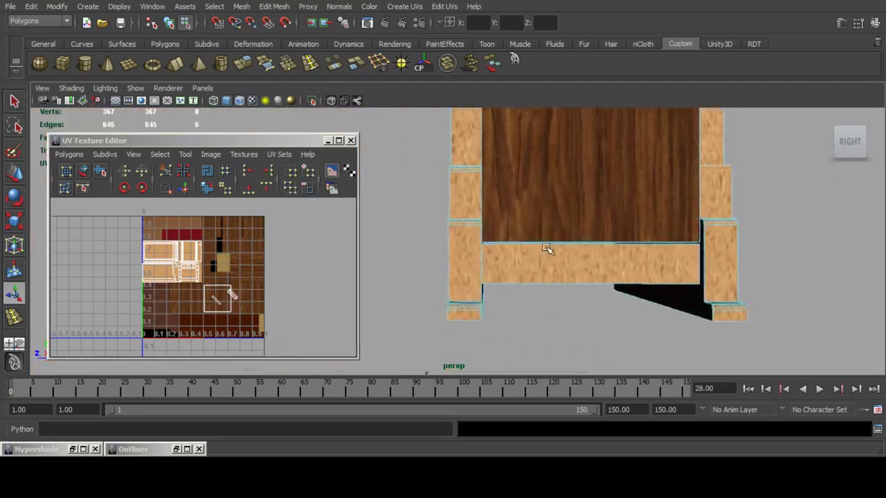
alt+right_drag(549, 249, 613, 274)
alt+drag(614, 274, 512, 249)
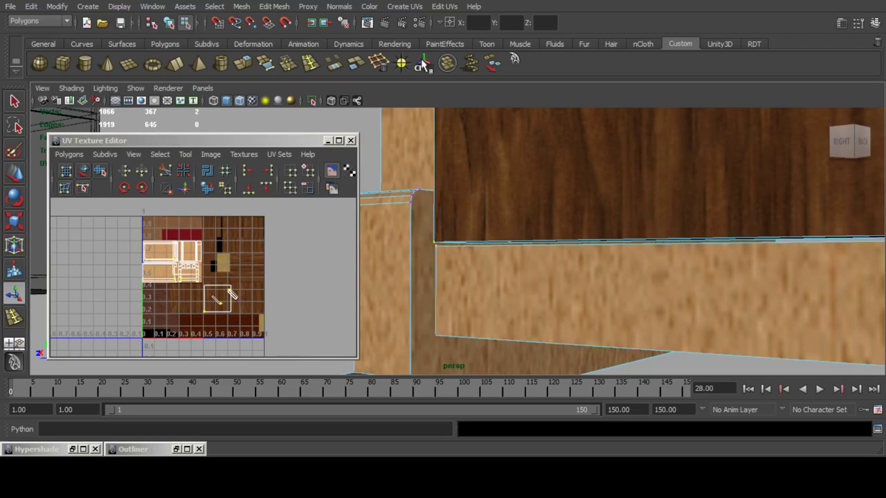
click(287, 62)
alt+drag(537, 204, 702, 228)
alt+middle_drag(702, 227, 589, 230)
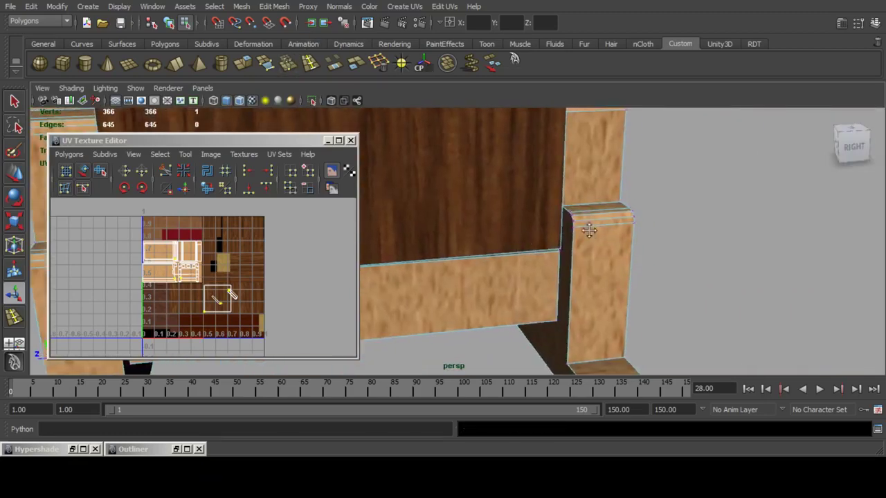
alt+drag(709, 239, 506, 243)
Delete the hidden face behind the front panel inside the table and the leftover edge across the inner floor.
alt+right_drag(506, 243, 614, 243)
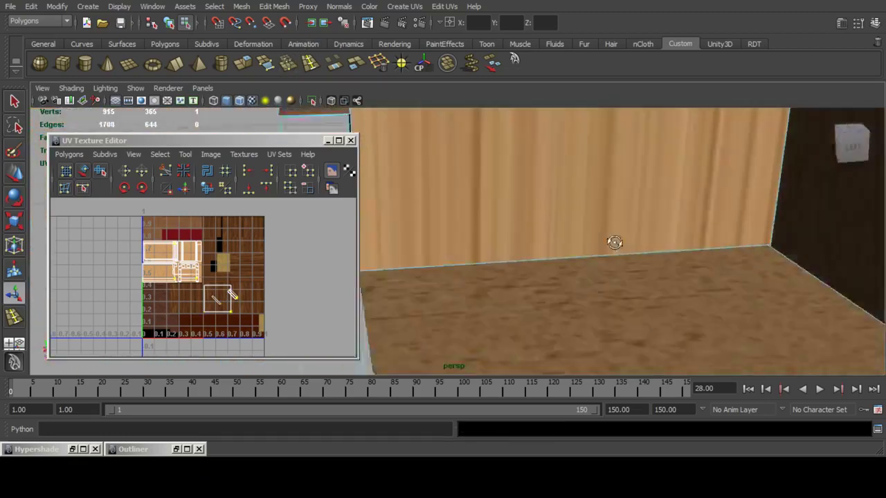
alt+drag(614, 243, 596, 243)
click(566, 176)
key(Delete)
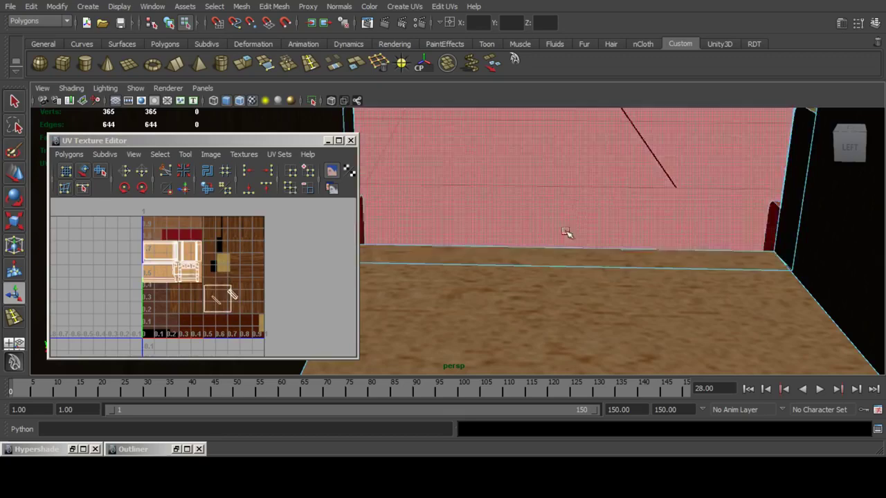
click(562, 259)
key(Delete)
Select the panel's two narrow side faces and planar map them from the Z axis, fitted to the bounding box.
scroll(565, 192, down, 3)
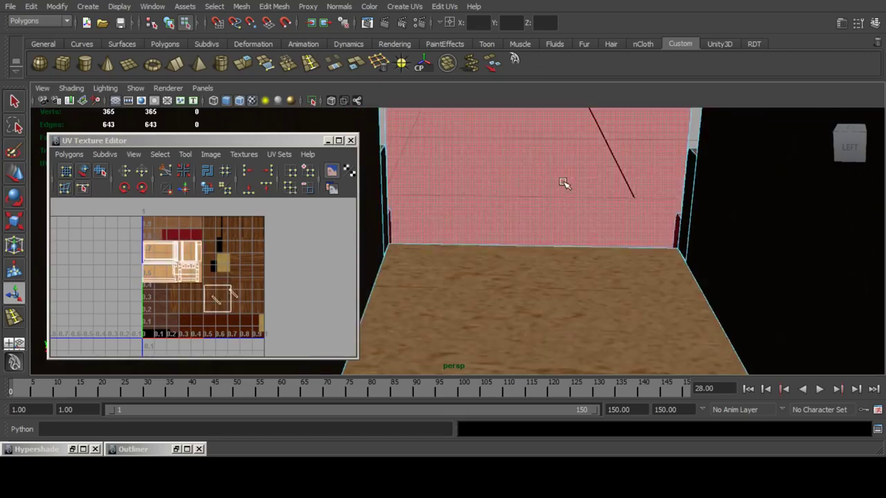
alt+middle_drag(565, 182, 558, 238)
alt+drag(526, 242, 725, 241)
click(542, 166)
alt+middle_drag(504, 166, 495, 239)
alt+drag(495, 239, 651, 235)
alt+middle_drag(650, 235, 570, 217)
shift+click(454, 244)
click(402, 7)
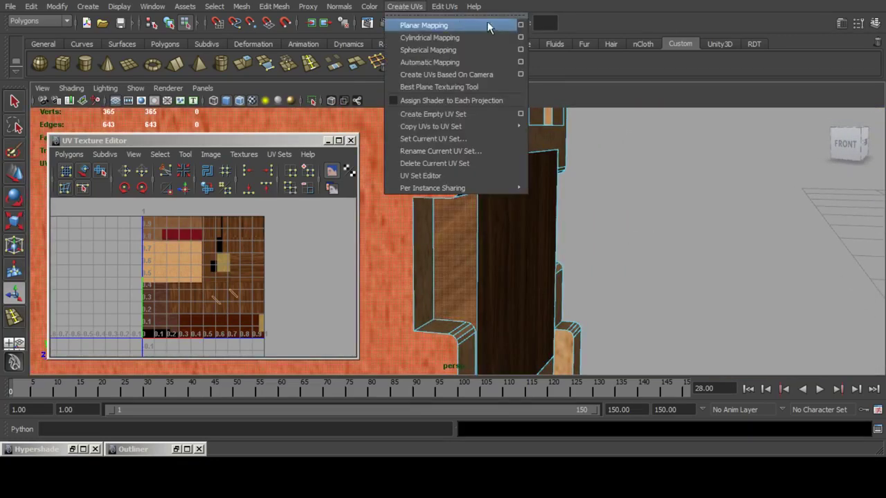
click(520, 25)
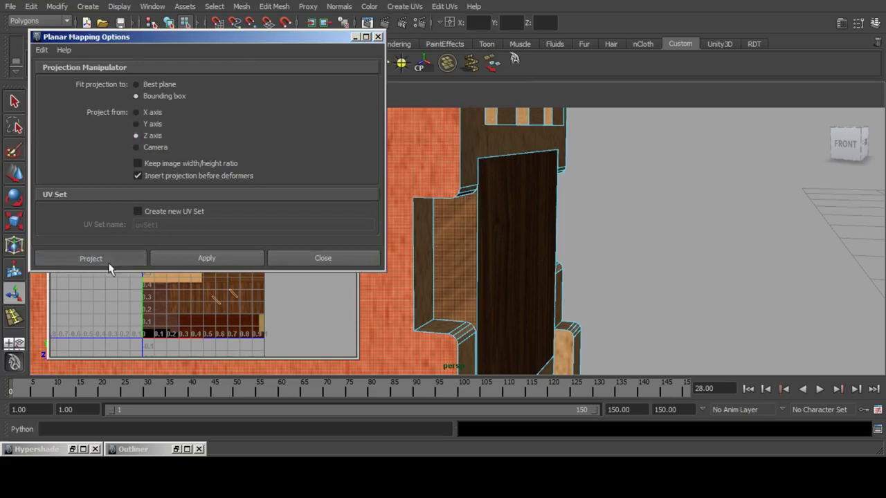
click(108, 263)
Scale down the UVs of the panel's side faces and move them onto the dark wood area over the front face's UVs.
alt+right_drag(209, 262, 122, 213)
key(ctrl+F12)
click(14, 222)
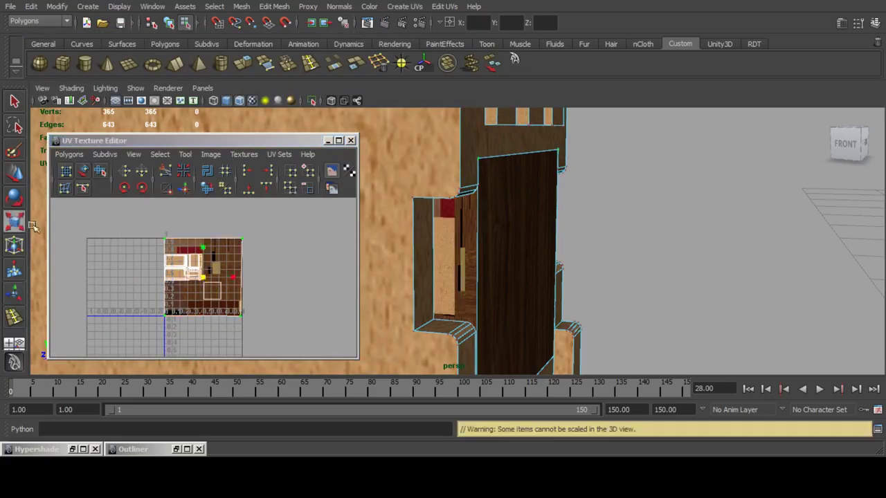
scroll(193, 276, up, 2)
drag(203, 278, 176, 279)
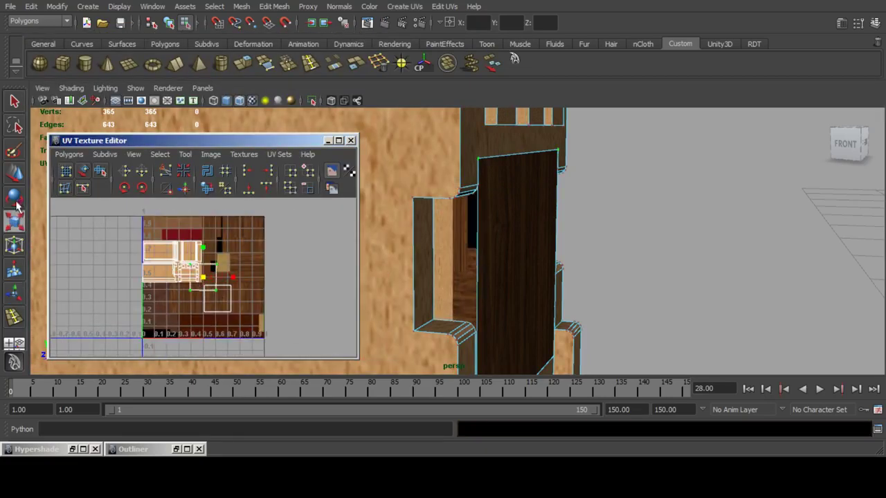
click(13, 176)
scroll(203, 324, up, 3)
alt+middle_drag(204, 325, 197, 270)
drag(200, 221, 222, 258)
Move the UVs of the rest of the table from the pale wood onto the dark wood area and minimise the UV Texture Editor.
alt+middle_drag(123, 199, 184, 253)
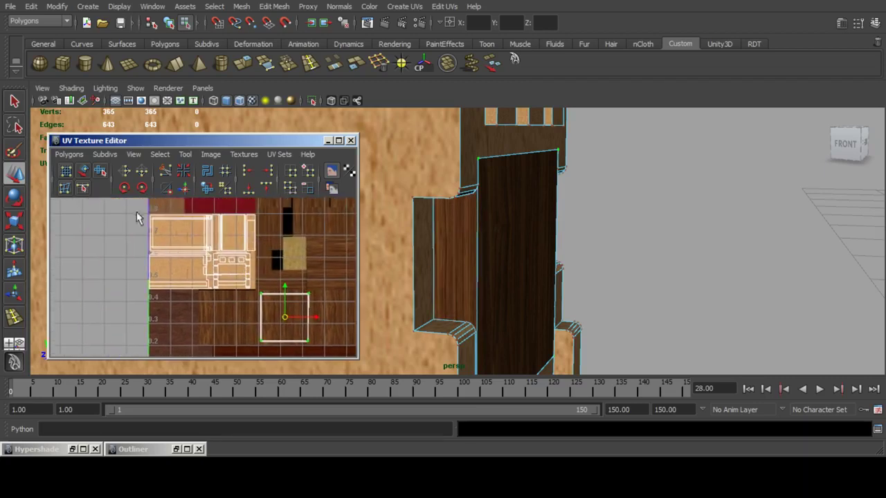
drag(255, 293, 257, 294)
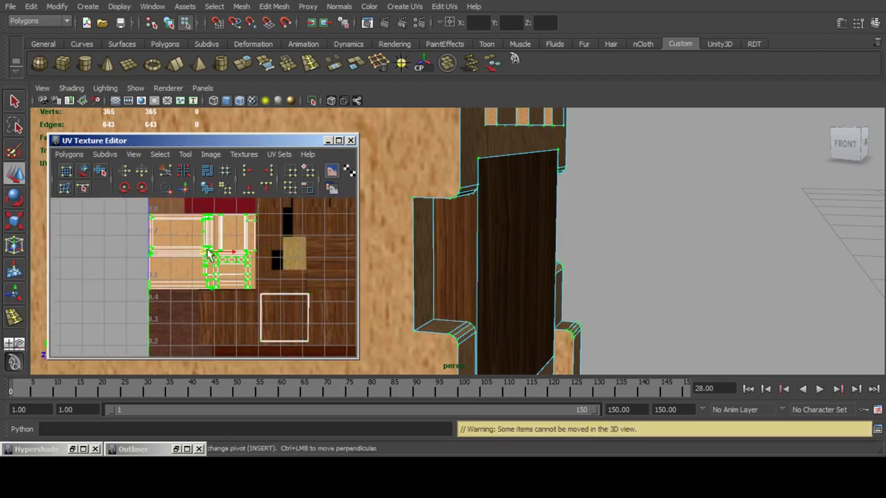
drag(209, 251, 291, 319)
alt+middle_drag(290, 312, 231, 265)
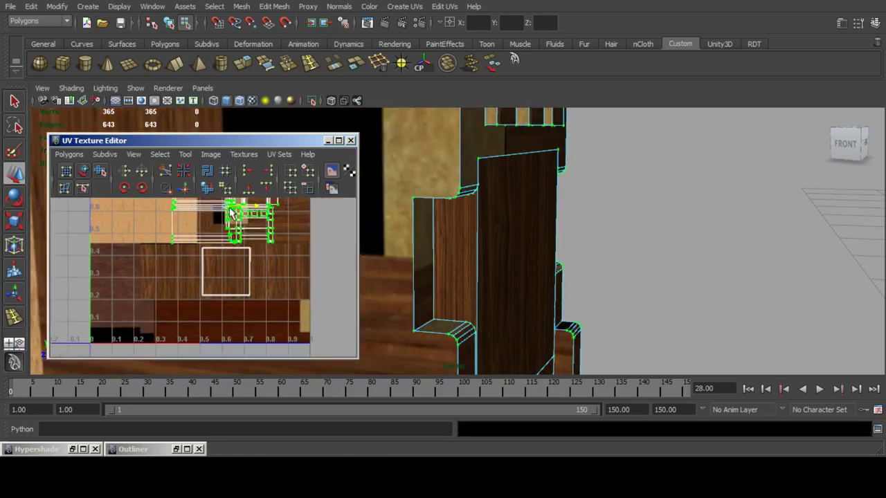
drag(229, 208, 236, 272)
click(17, 223)
click(9, 165)
click(327, 142)
Examine the table's dark wood texture on its side, front panel, legs and top.
scroll(514, 222, down, 5)
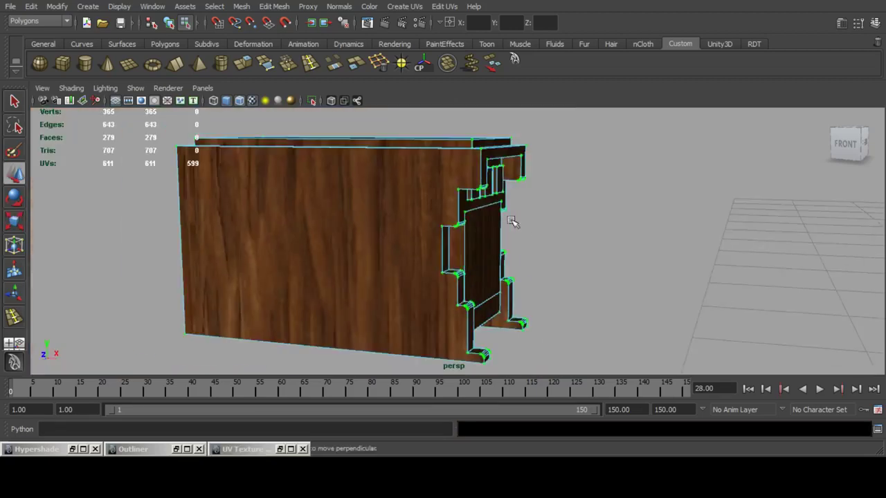
alt+drag(541, 231, 368, 230)
alt+drag(527, 267, 570, 277)
scroll(569, 277, up, 5)
alt+middle_drag(454, 213, 426, 243)
alt+middle_drag(427, 368, 441, 305)
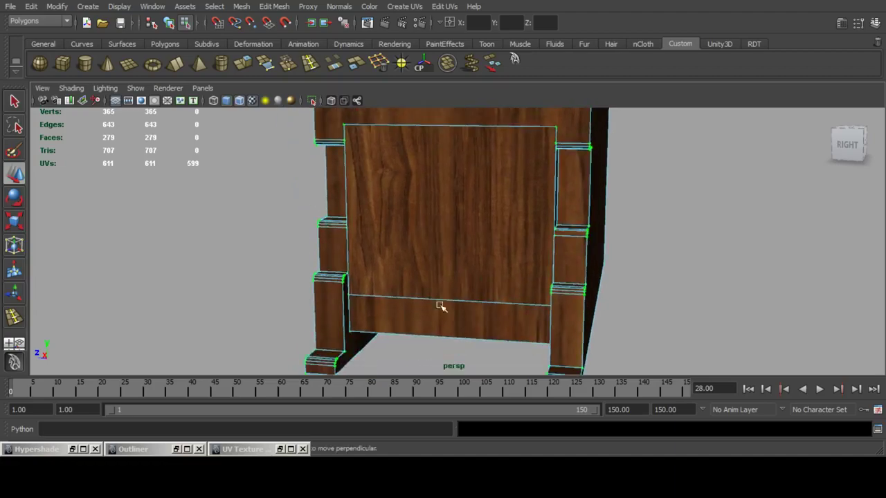
alt+drag(450, 323, 579, 279)
scroll(439, 302, down, 5)
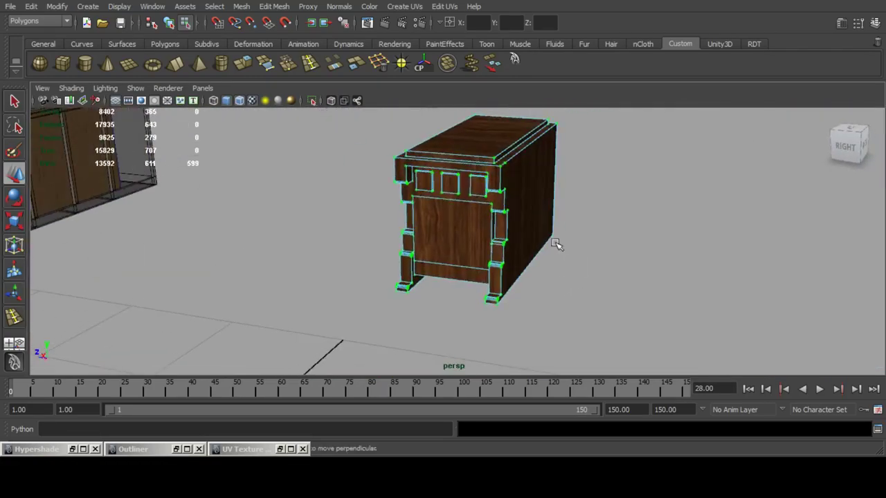
scroll(552, 239, down, 9)
alt+drag(360, 190, 409, 222)
Return to object selection and move the table into the chapel, raising it behind the railing near the altar.
key(q)
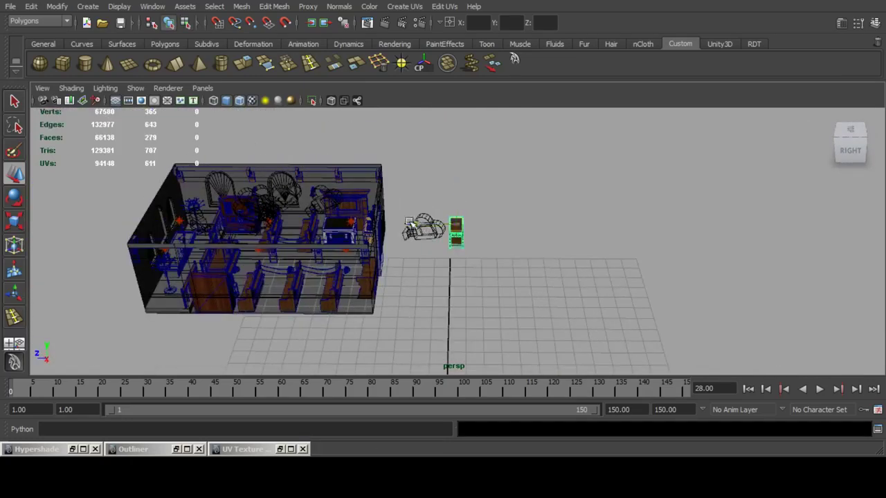
drag(175, 210, 152, 211)
alt+middle_drag(235, 197, 311, 212)
scroll(360, 212, up, 4)
alt+drag(478, 215, 298, 238)
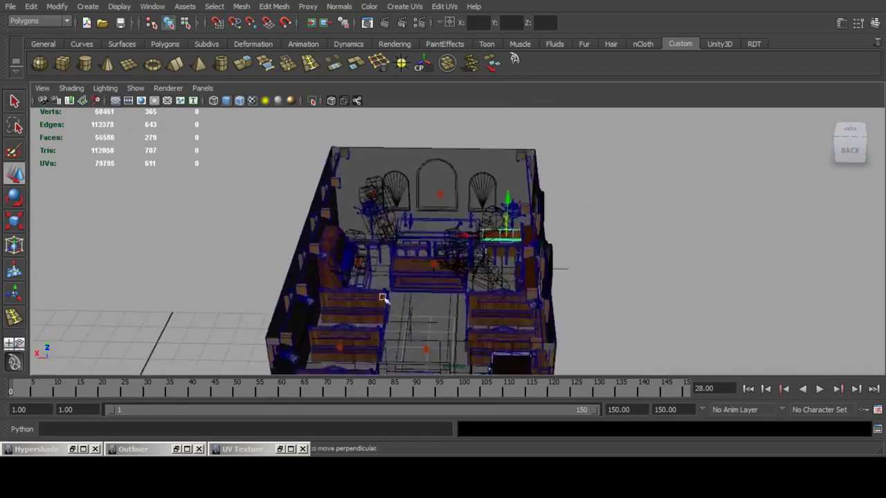
scroll(402, 277, up, 3)
alt+middle_drag(454, 207, 465, 282)
alt+drag(465, 281, 488, 302)
drag(486, 268, 417, 197)
alt+middle_drag(423, 289, 450, 191)
scroll(470, 245, up, 5)
alt+drag(471, 245, 495, 260)
alt+middle_drag(512, 152, 462, 257)
drag(467, 189, 465, 44)
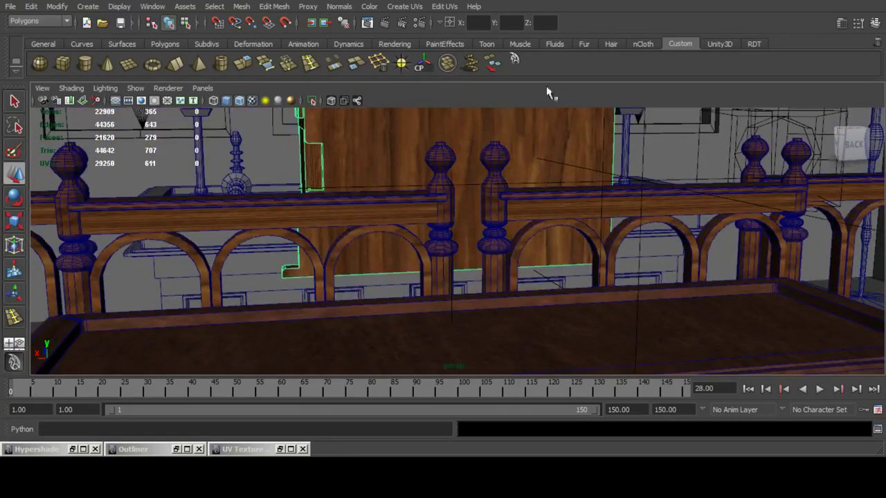
Rotate the table around the Y axis so that its panelled front faces the railing.
click(876, 24)
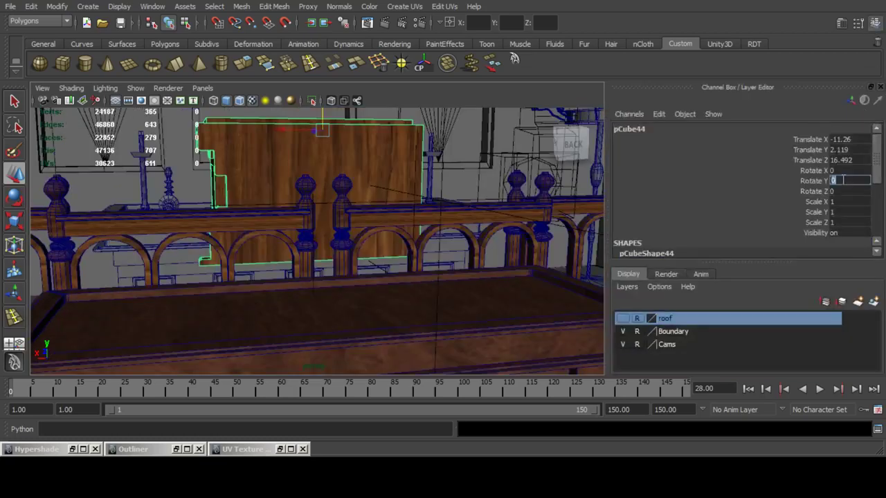
key(Return)
click(878, 21)
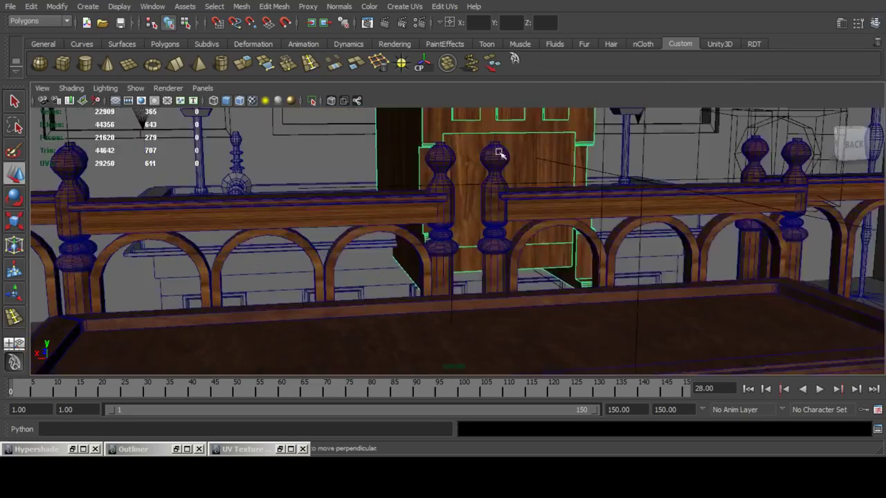
Scale the table down to a small chest and place it midway along the altar top between the candlesticks.
alt+drag(330, 197, 440, 206)
scroll(441, 205, down, 5)
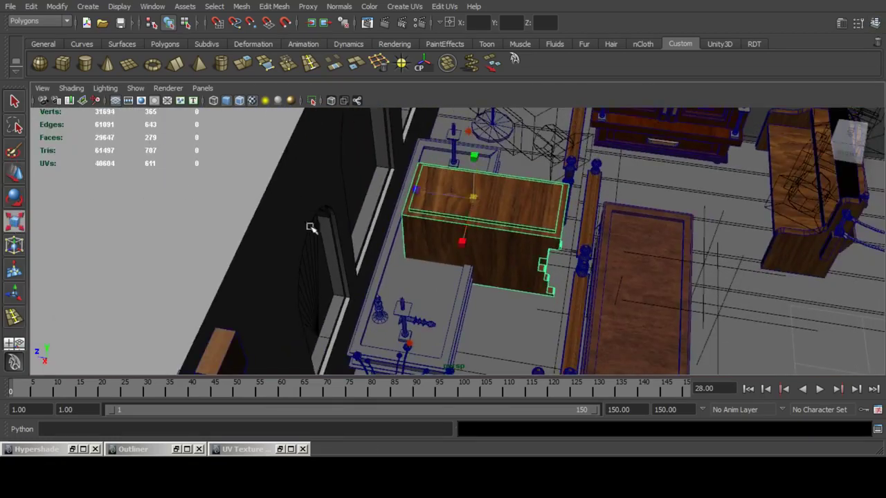
alt+drag(310, 227, 329, 168)
drag(474, 175, 394, 178)
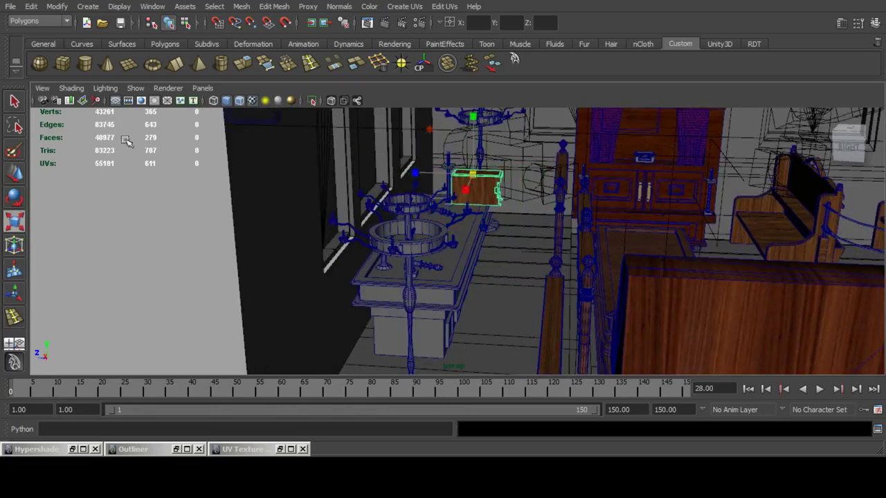
alt+drag(434, 144, 446, 203)
alt+drag(379, 196, 452, 204)
key(f)
drag(401, 177, 429, 183)
alt+drag(566, 196, 448, 108)
alt+drag(613, 212, 584, 278)
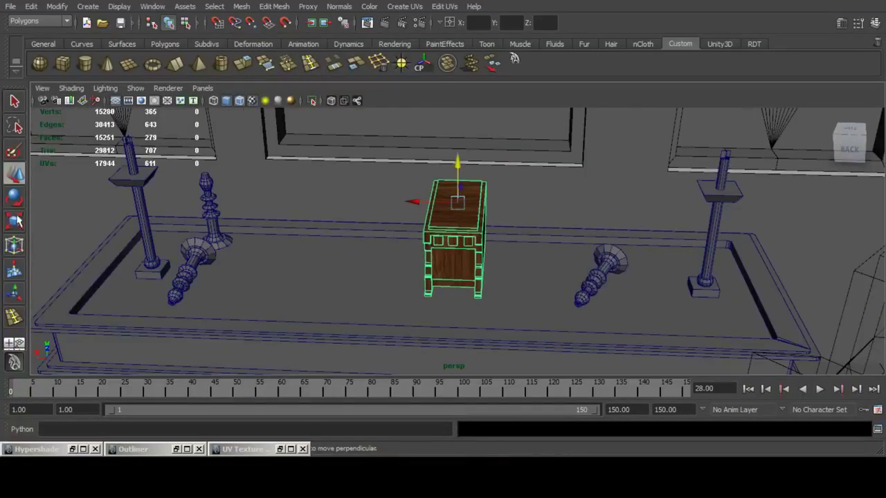
Enlarge the small chest slightly and adjust its position at the centre of the altar top.
click(18, 220)
alt+drag(490, 257, 555, 216)
scroll(541, 223, up, 4)
scroll(529, 236, down, 5)
click(588, 235)
scroll(505, 217, down, 5)
scroll(461, 249, up, 5)
click(13, 174)
alt+drag(437, 197, 419, 219)
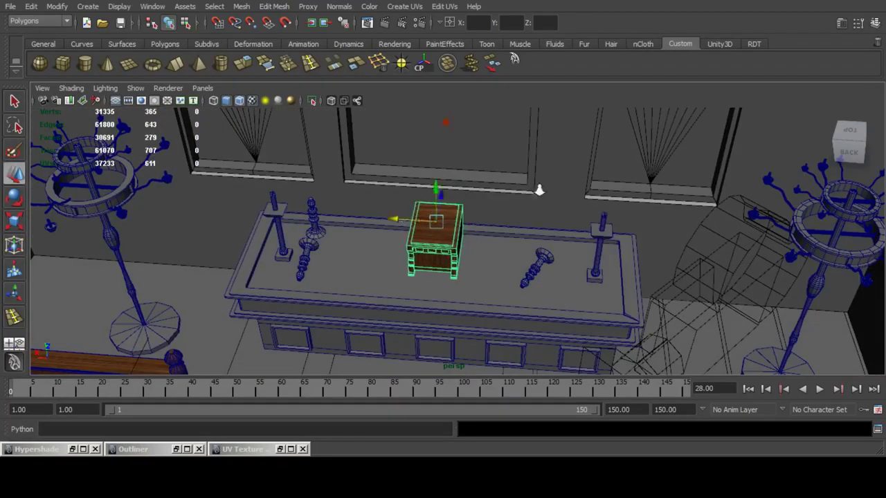
Save the scene with the small chest placed on the altar.
alt+drag(539, 190, 545, 267)
scroll(545, 267, down, 5)
alt+drag(486, 298, 643, 236)
key(ctrl+s)
Inspect the pale wood desk behind the pews, save the scene again and switch to the browser's Facebook live stream page.
scroll(546, 215, up, 5)
scroll(547, 218, down, 8)
alt+middle_drag(643, 237, 403, 228)
alt+drag(403, 227, 518, 247)
scroll(517, 248, up, 5)
alt+middle_drag(518, 248, 408, 238)
scroll(408, 237, up, 5)
alt+drag(407, 238, 469, 222)
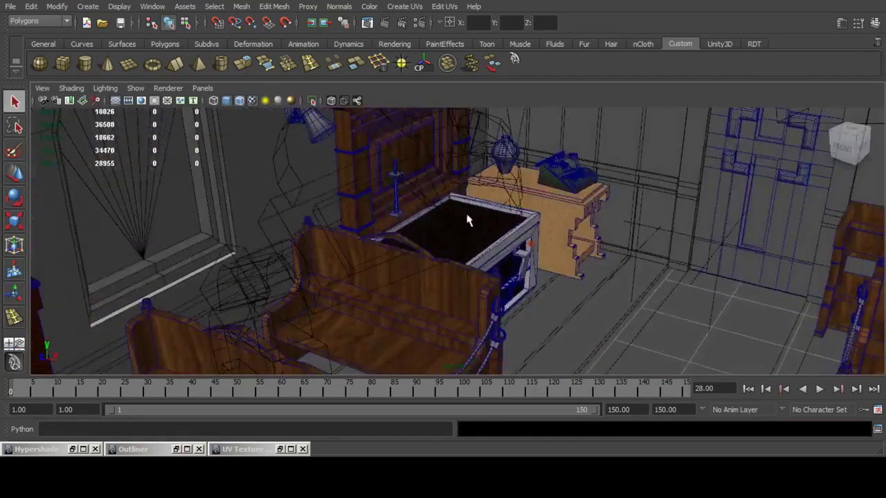
key(ctrl+s)
key(alt+Tab)
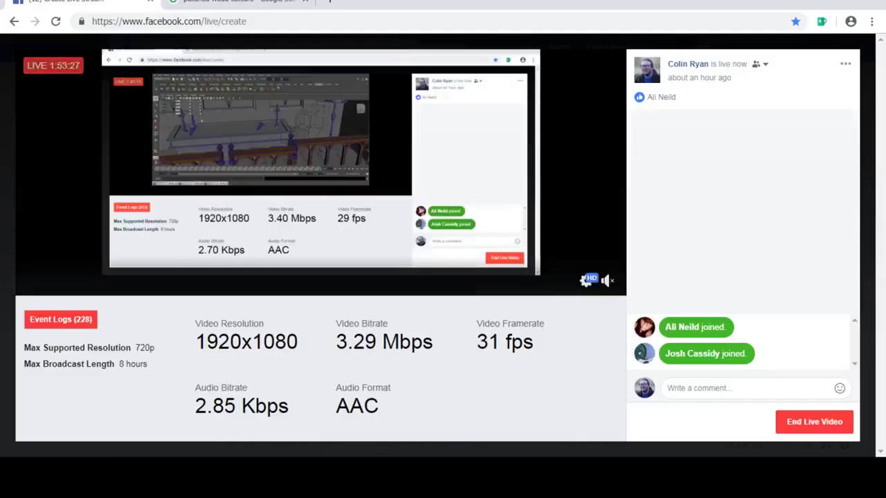